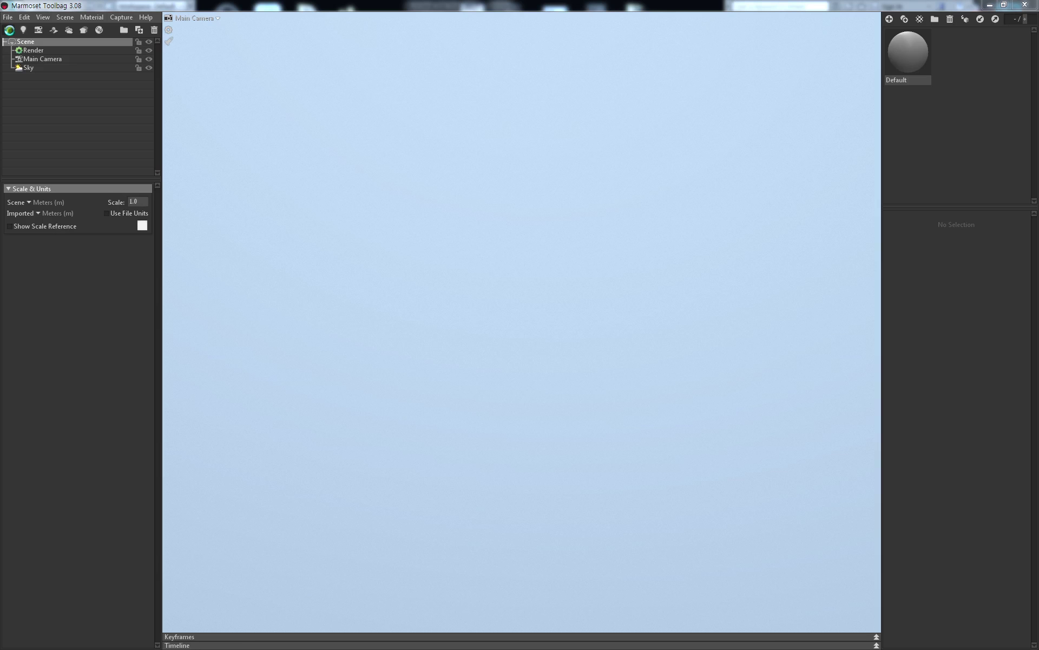
Import Plane.obj and Fibers.obj, then turn off Cull Back Faces on the Fibers mesh
click(9, 30)
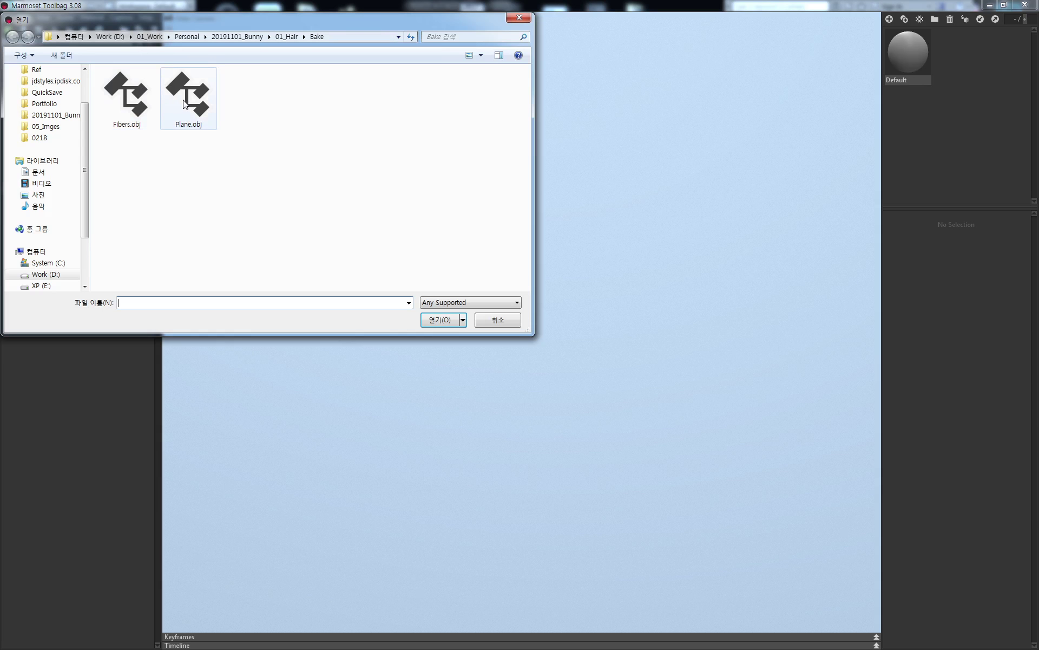
double_click(171, 99)
click(8, 30)
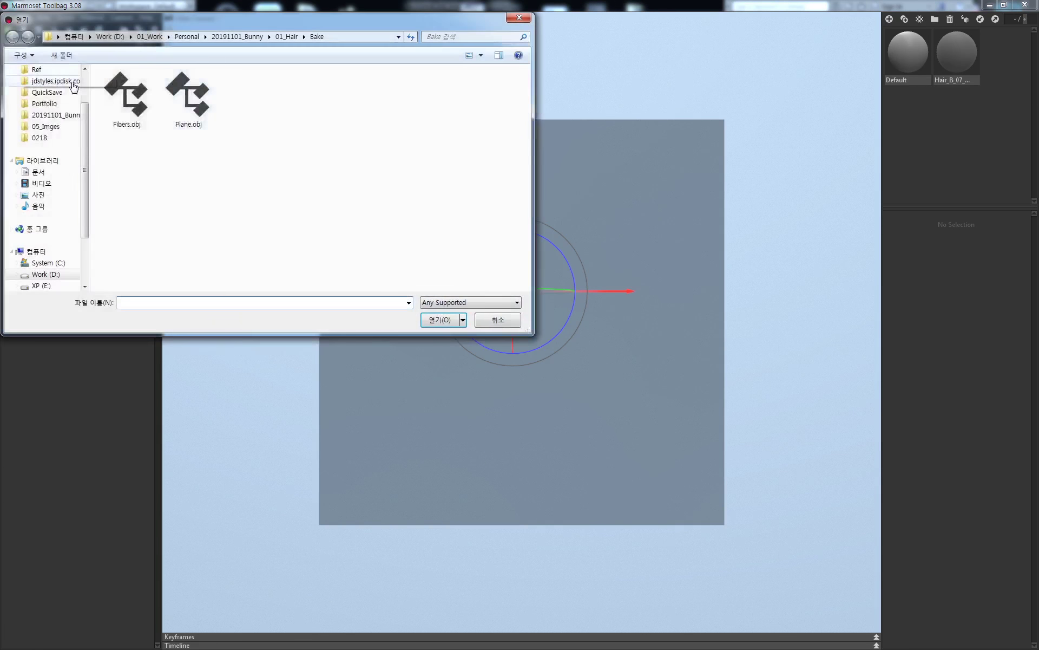
double_click(118, 105)
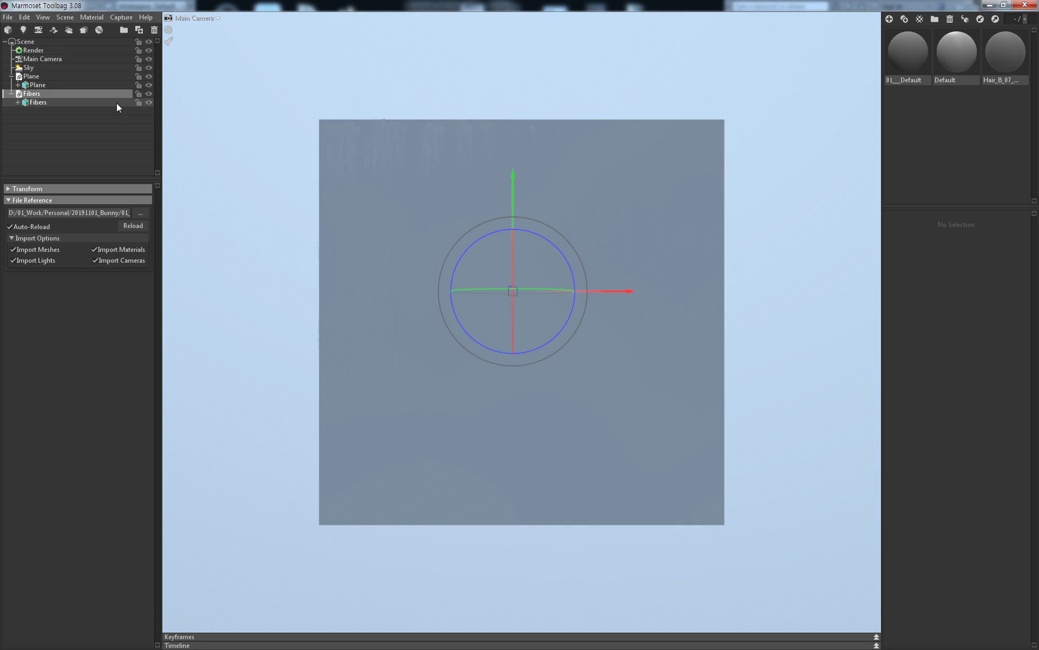
click(45, 102)
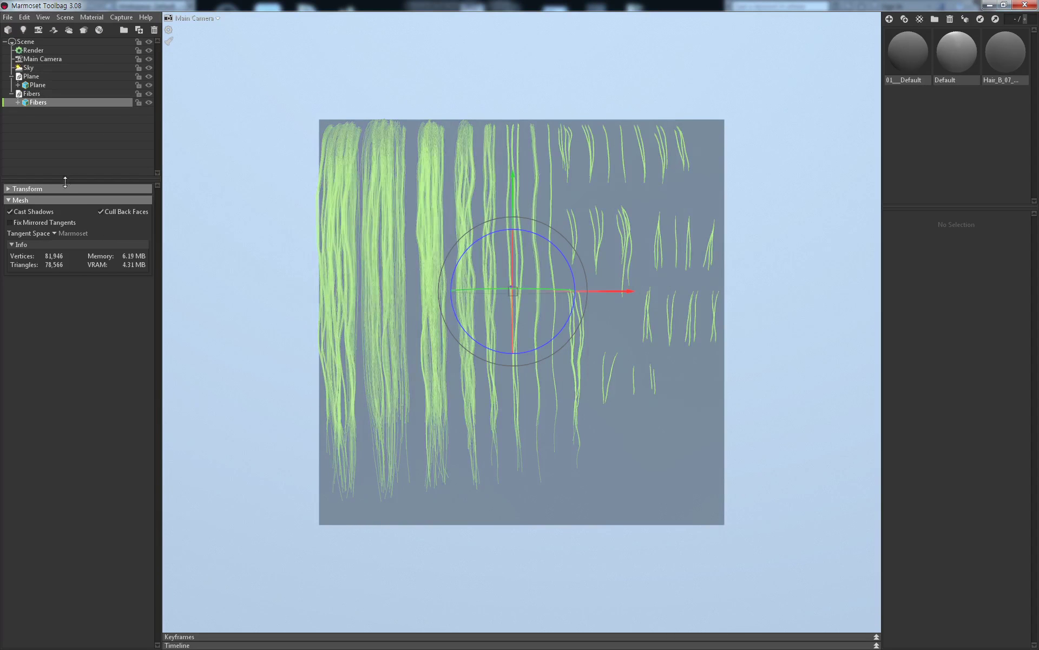
click(125, 212)
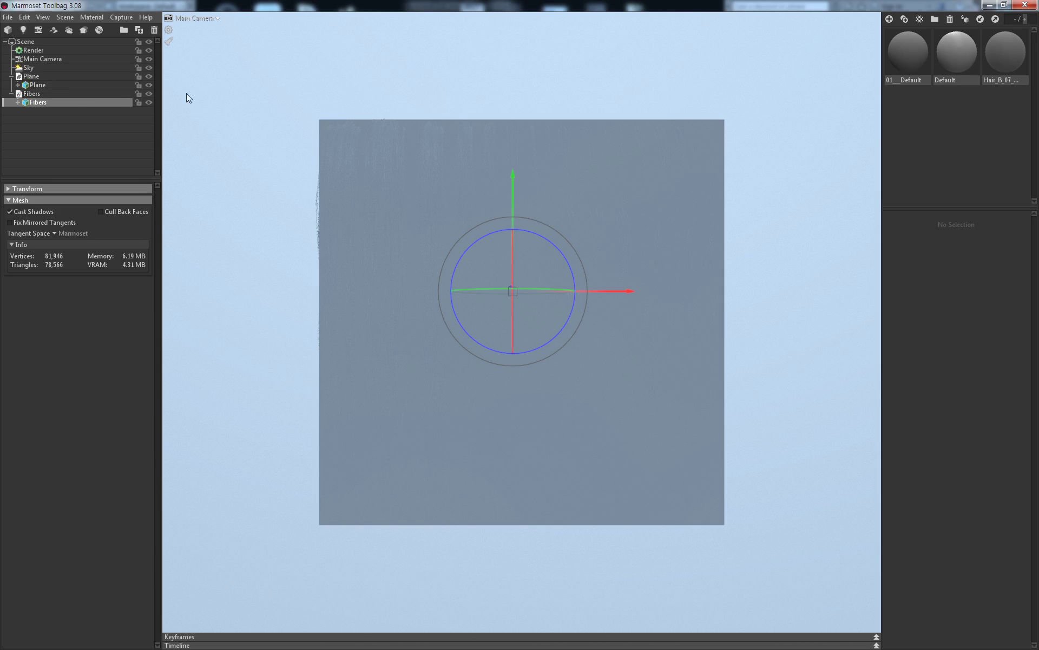
Light the scene with the Museum sky preset
click(44, 67)
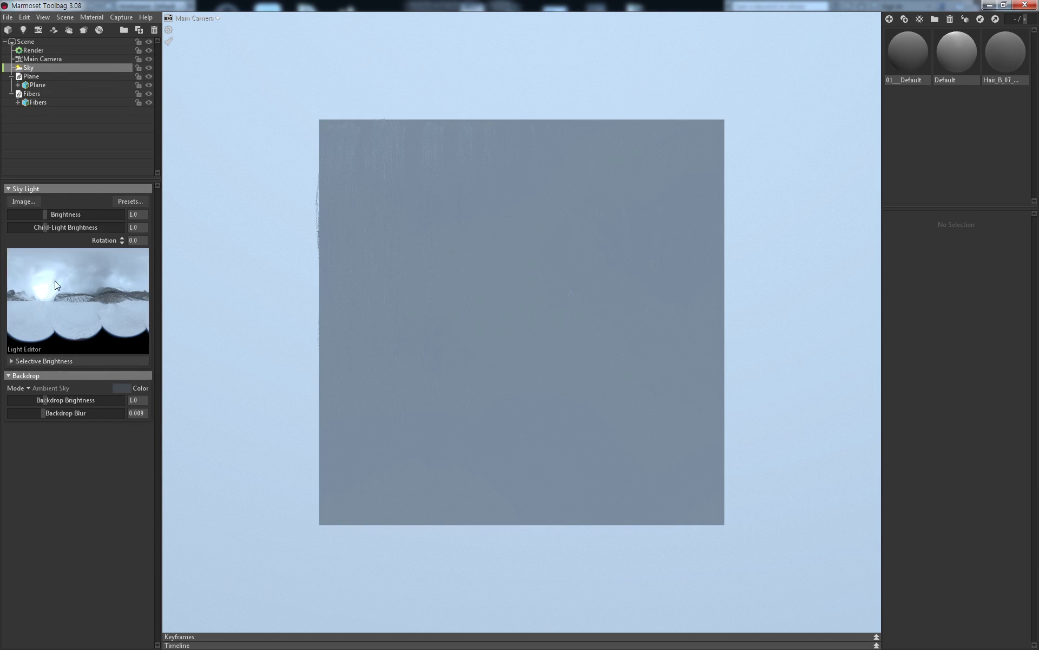
click(140, 202)
click(360, 618)
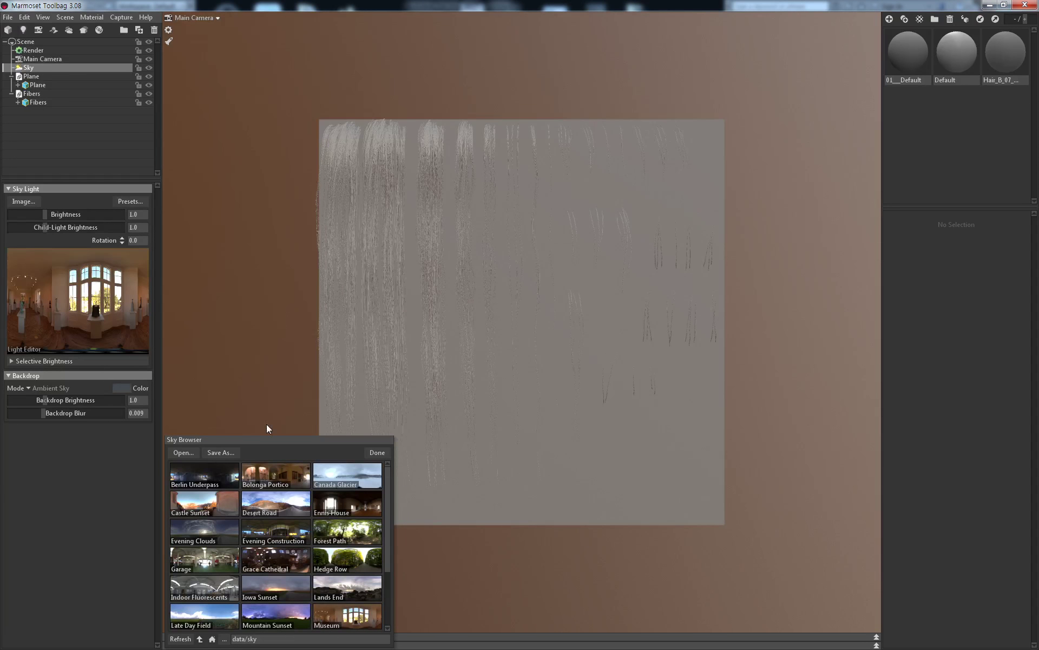
Set the backdrop mode to Color with a near-black #16181a
click(26, 387)
click(45, 395)
click(120, 388)
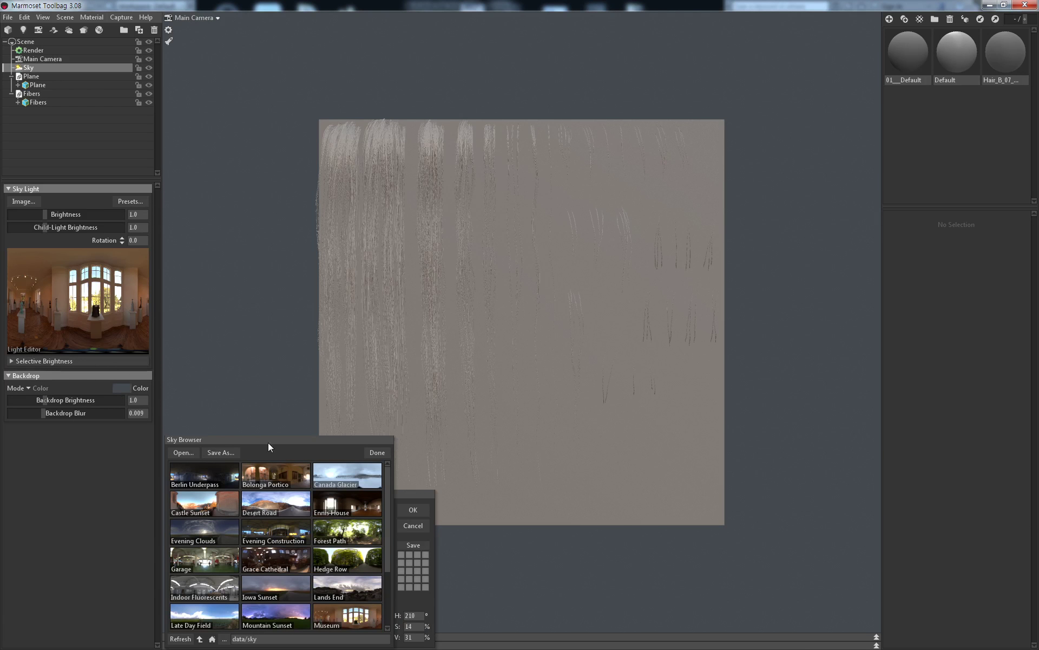
click(378, 453)
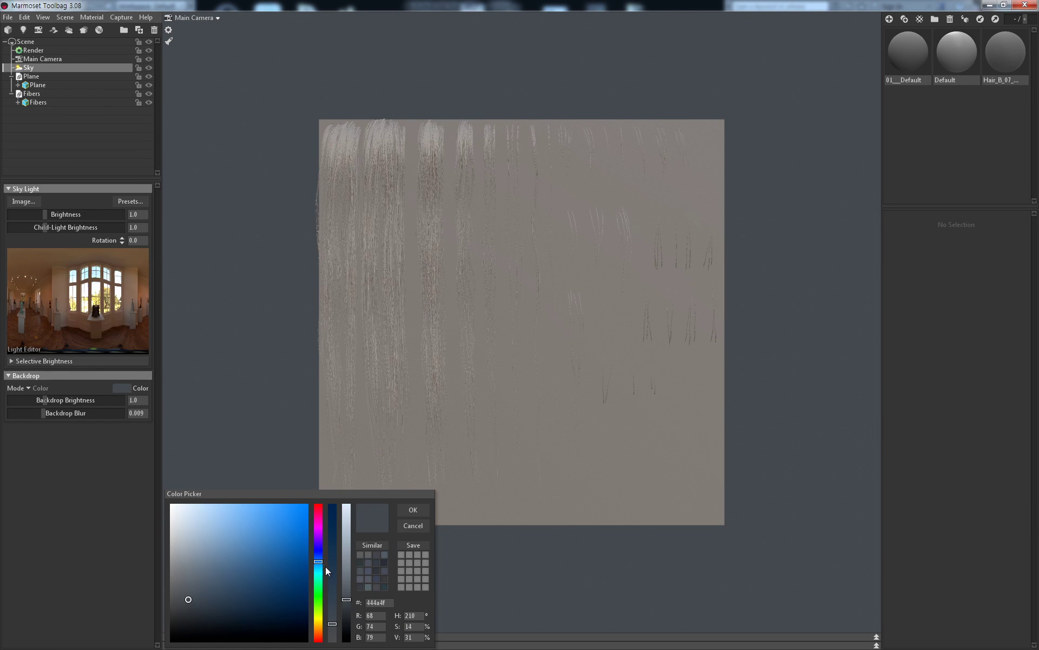
drag(346, 599, 347, 628)
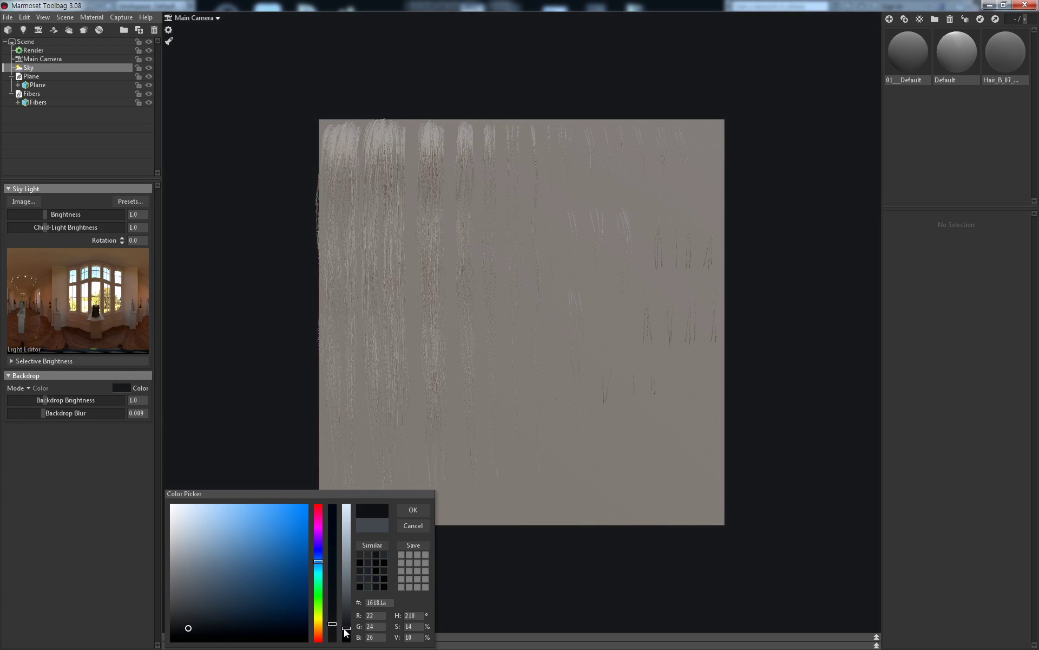
click(415, 510)
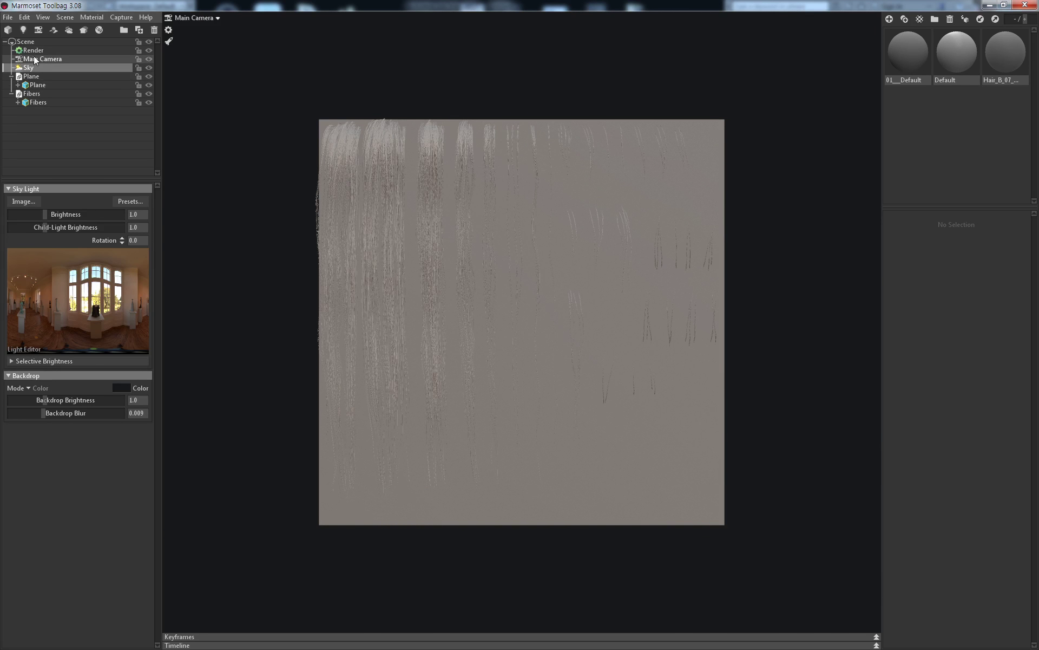
click(46, 41)
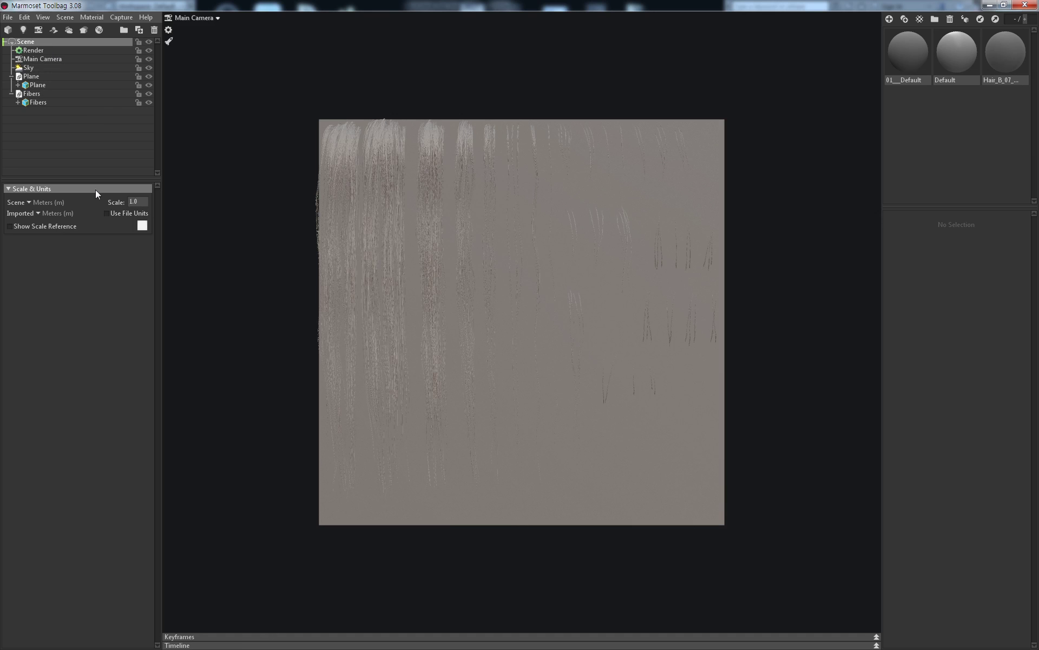
Show the human scale reference and try a scene scale of 0.1
click(34, 227)
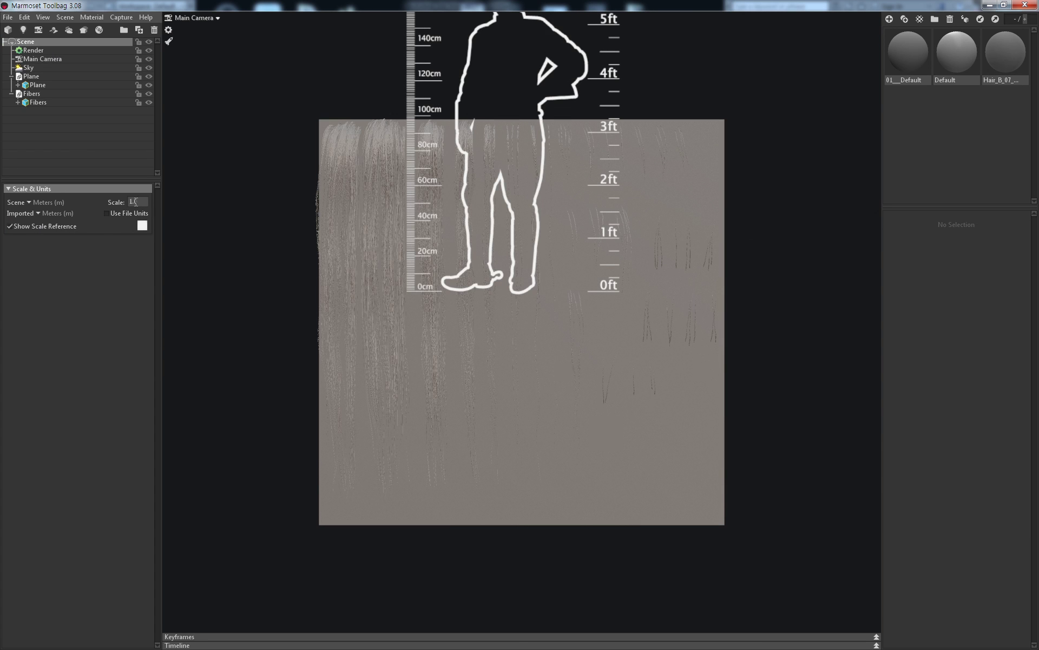
mouse_move(136, 201)
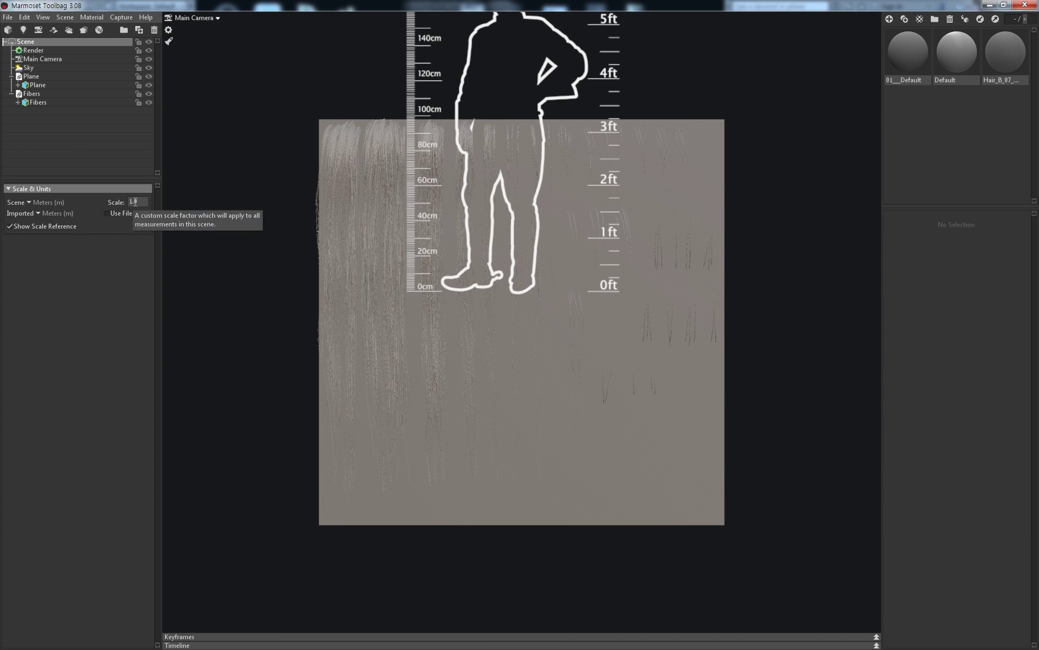
click(136, 202)
double_click(140, 202)
text(0.)
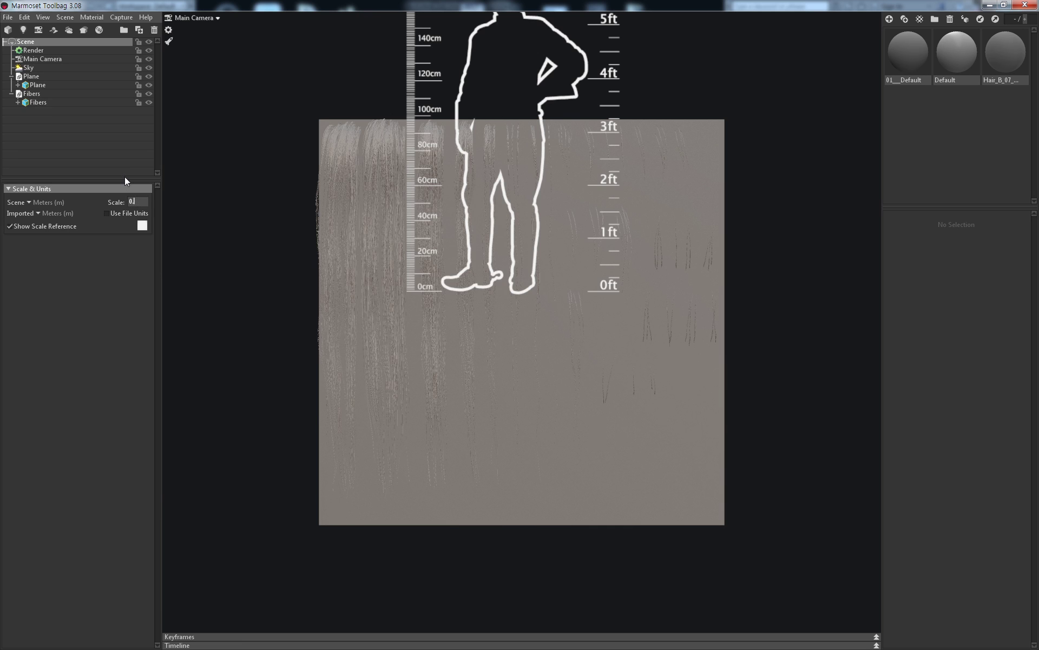
text(7)
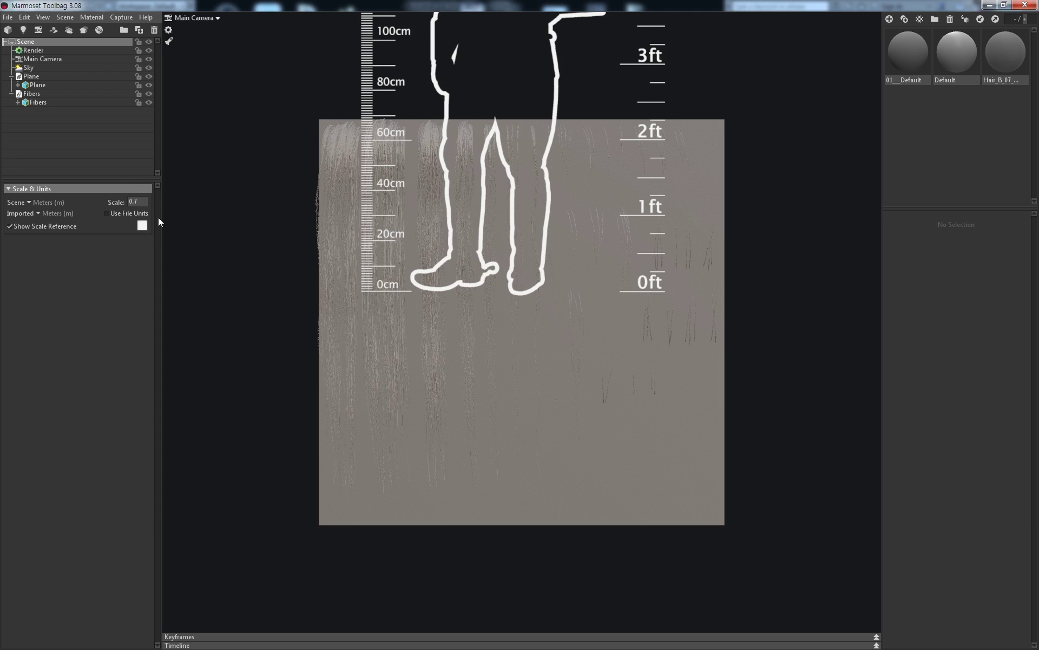
drag(140, 203, 134, 204)
click(136, 205)
key(Return)
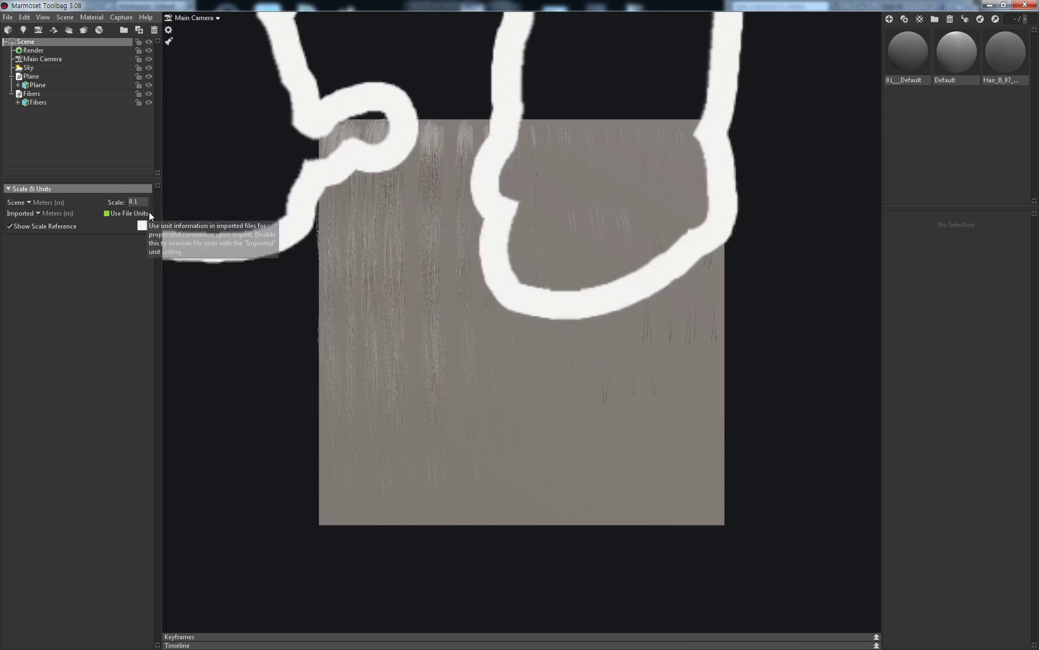
click(148, 212)
Try scale 0.3, hide the scale reference, and settle on a scene scale of 0.5
drag(132, 204, 138, 202)
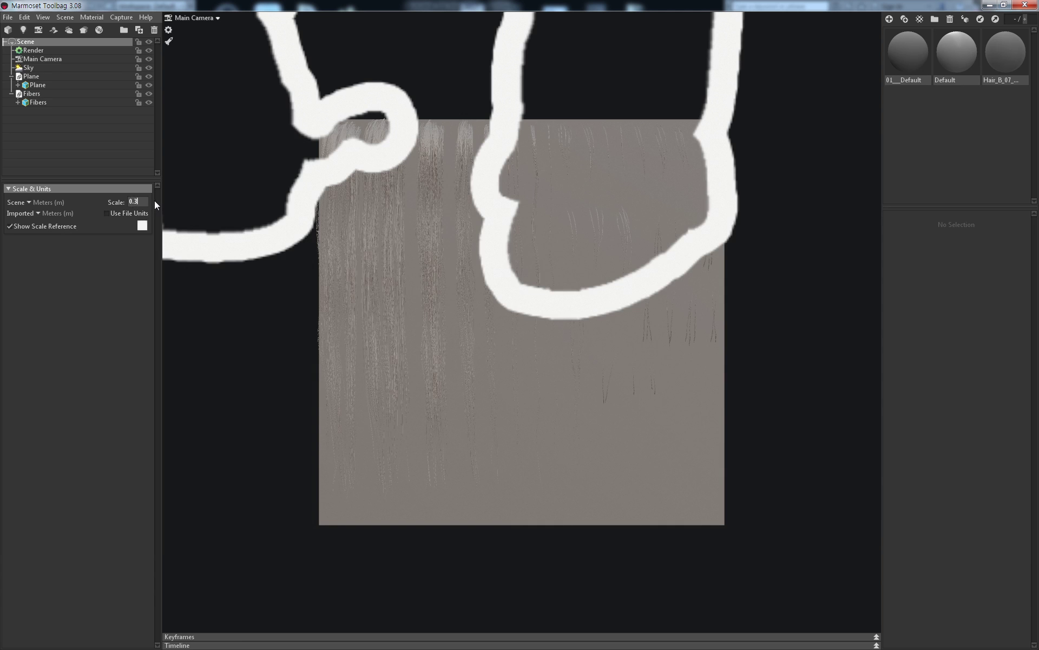
text(3)
key(Return)
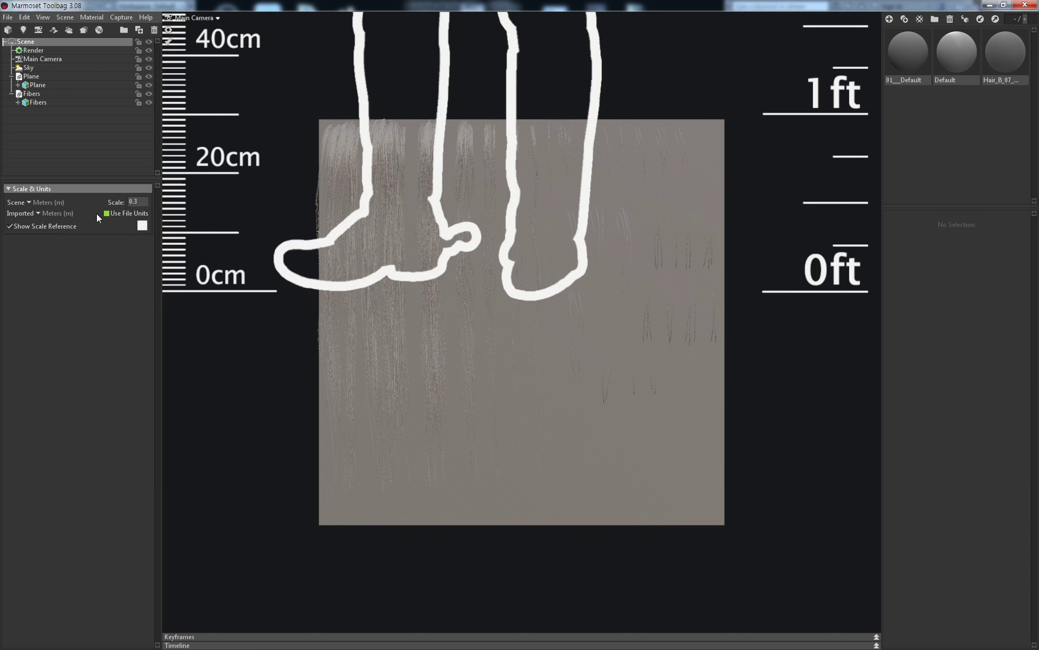
click(32, 226)
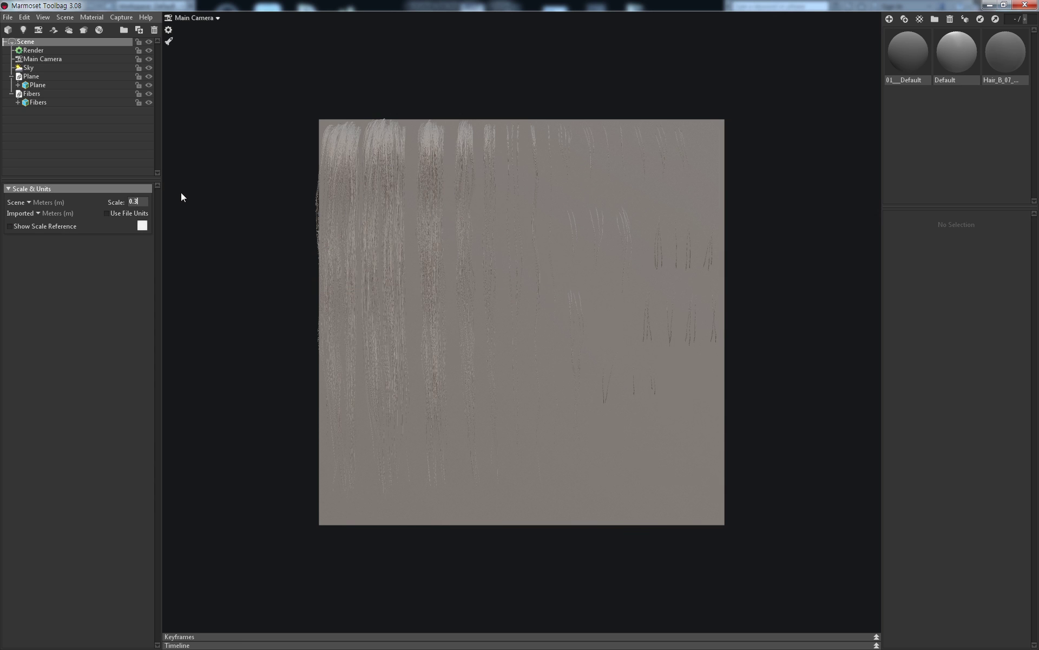
key(BackSpace)
text(5)
key(Return)
scroll(431, 201, up, 3)
scroll(457, 209, up, 1)
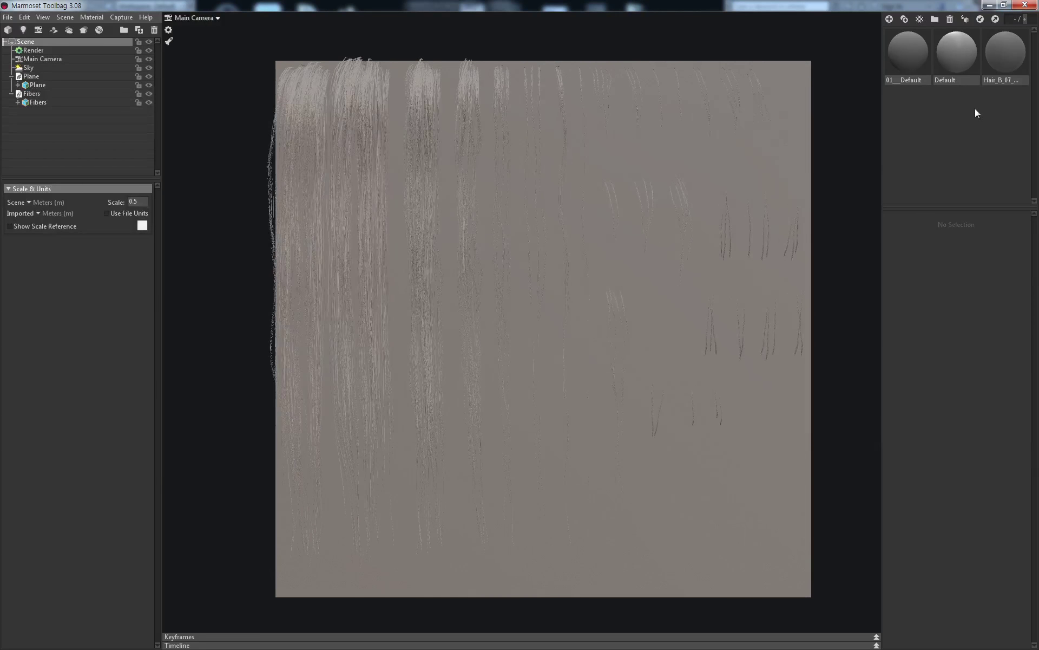
Set the Main Camera field of view to 0.01 and frame the whole hair plane
click(43, 59)
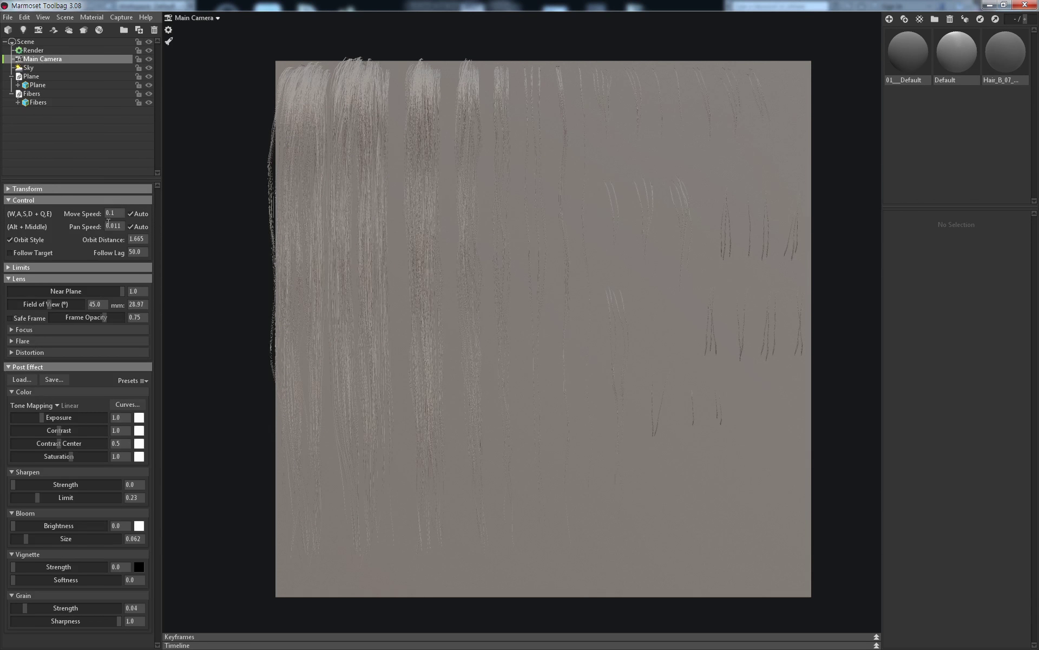
click(97, 304)
text(0.01)
key(Return)
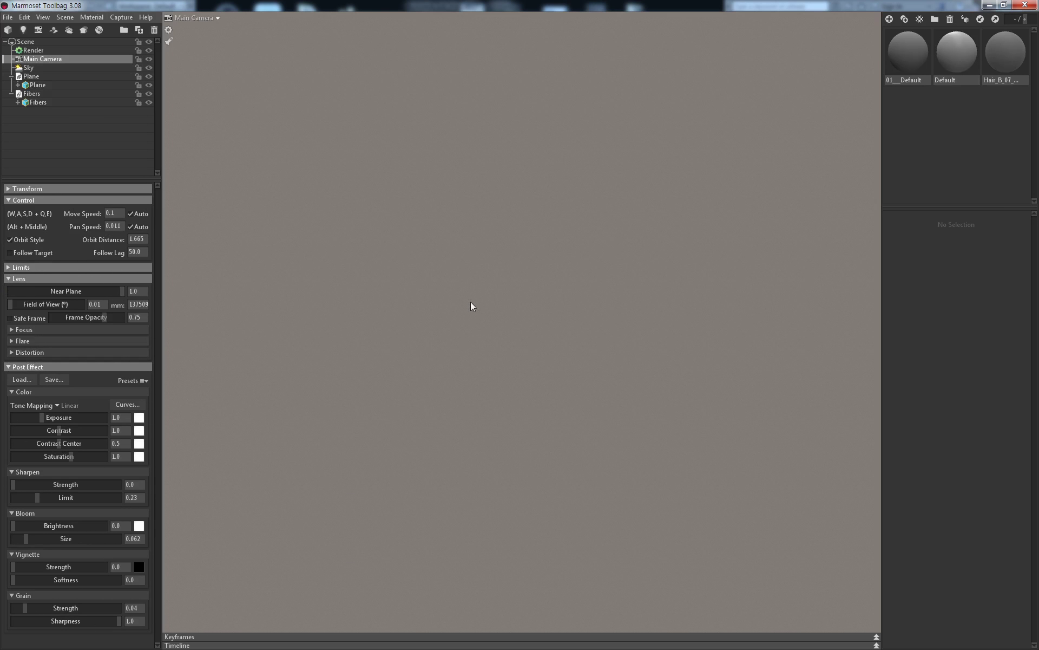
key(f)
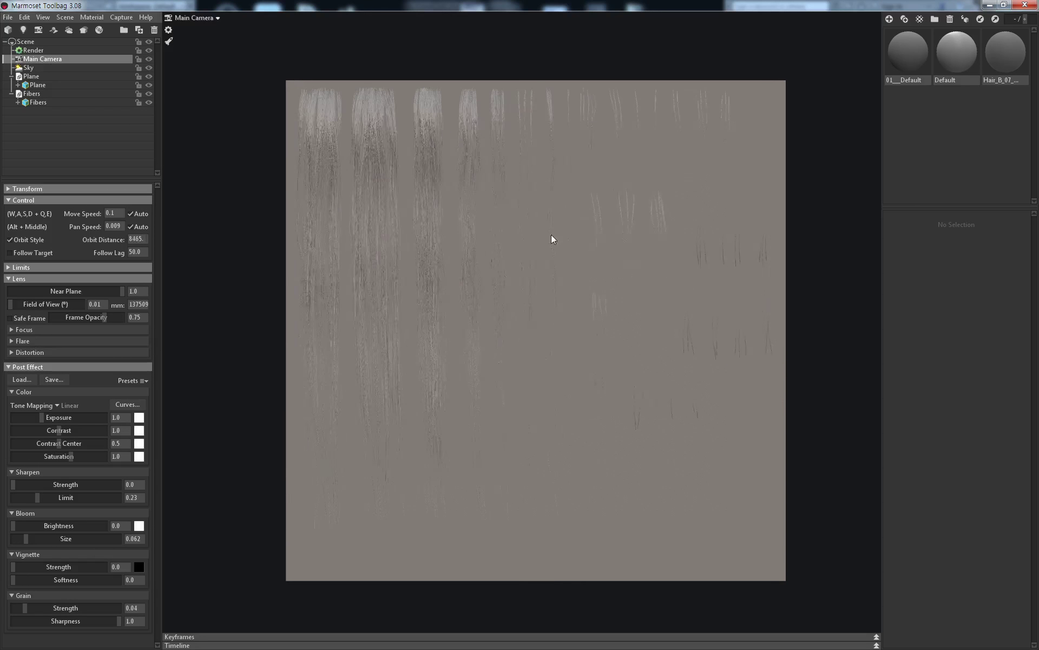
click(918, 59)
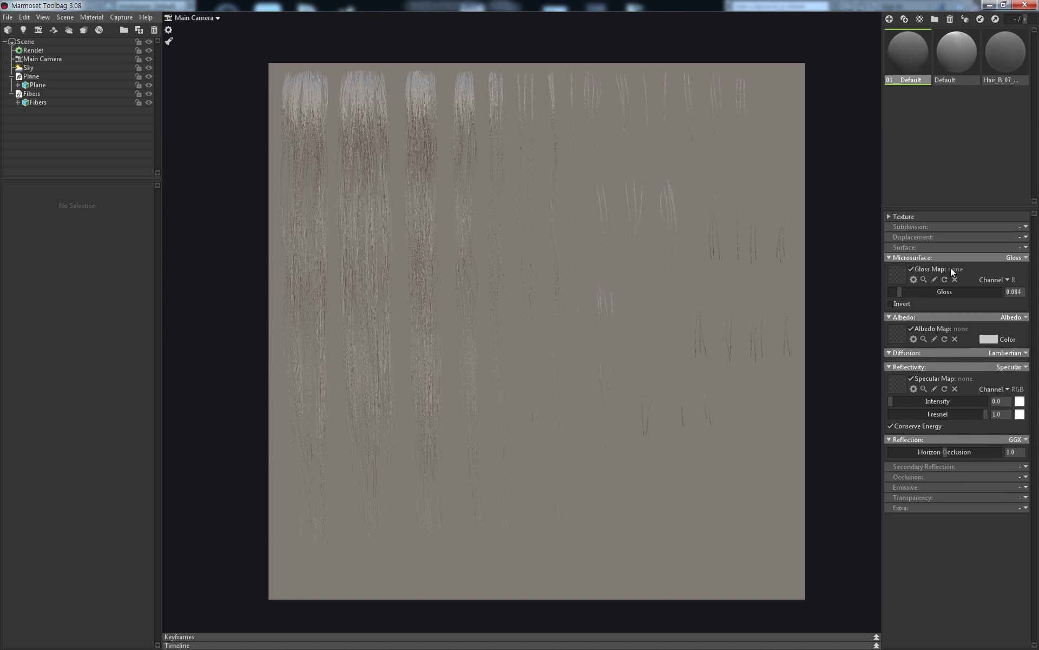
Rename the materials to 01_Plane and 01_Hair
double_click(920, 80)
key(BackSpace)
text(ane)
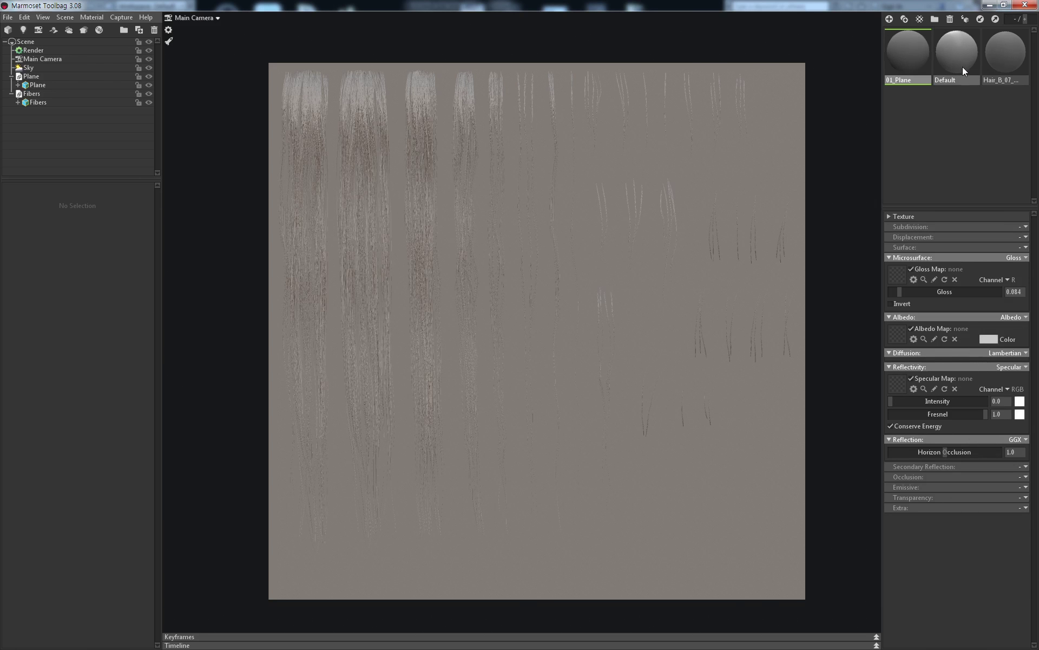
click(962, 75)
double_click(954, 79)
text(01_Hair)
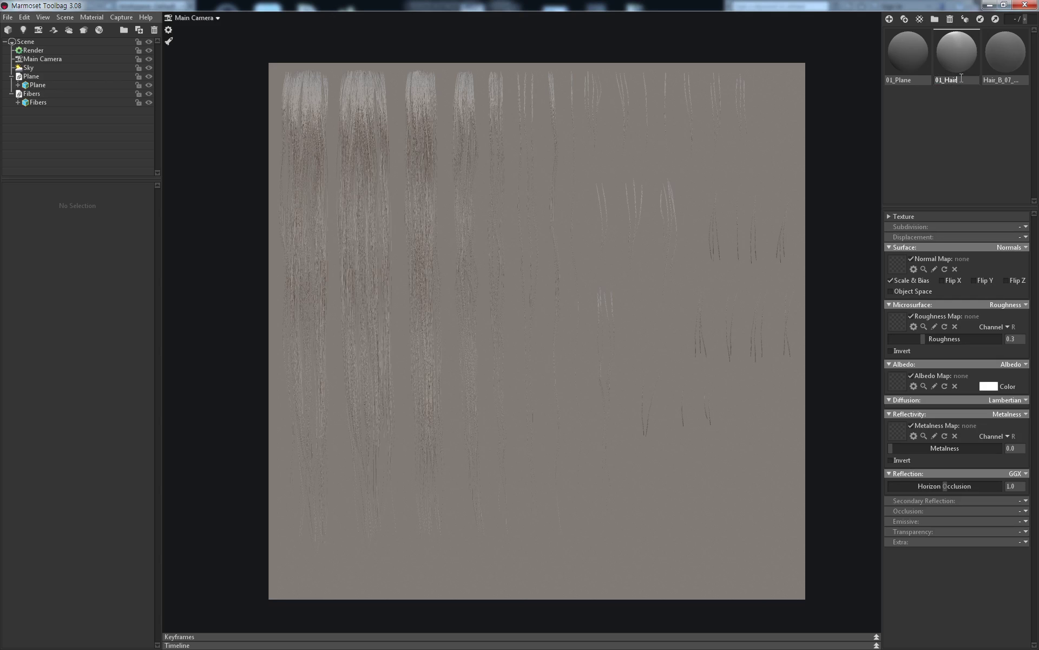
key(Return)
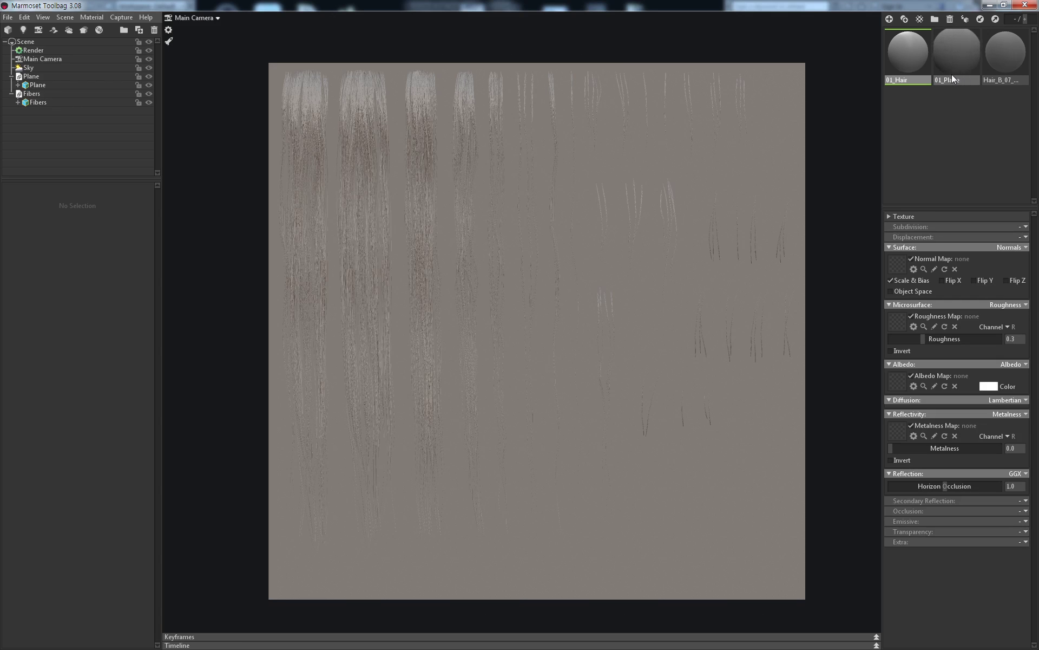
Darken the 01_Plane material's albedo to dark grey
click(956, 67)
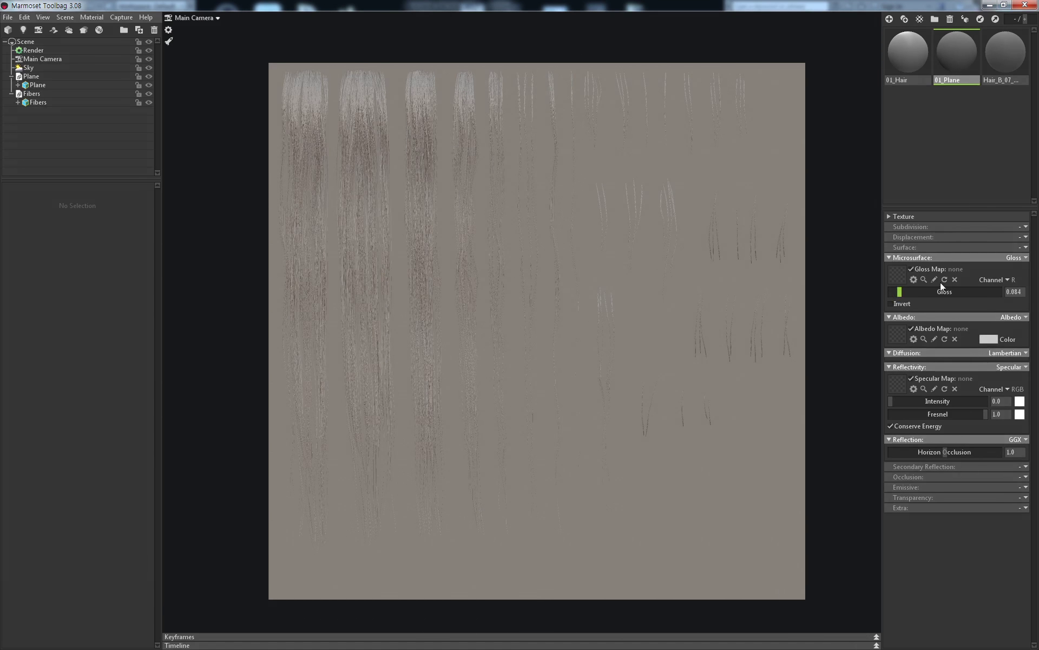
click(989, 339)
drag(259, 526, 129, 585)
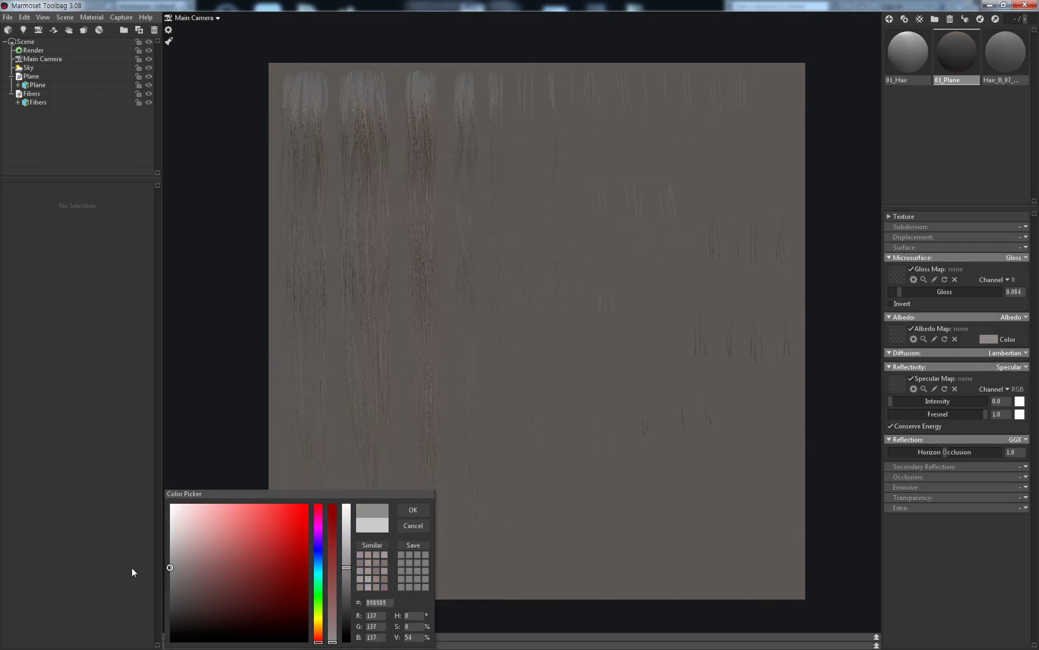
click(413, 514)
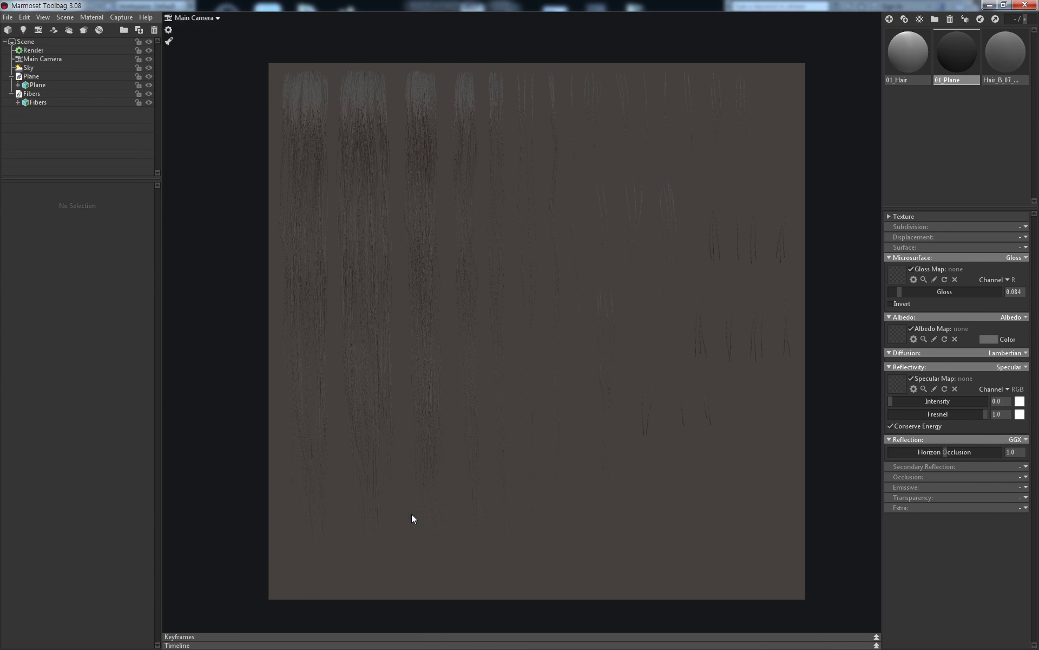
Drag the 01_Hair material onto the hair fibers in the viewport
click(910, 57)
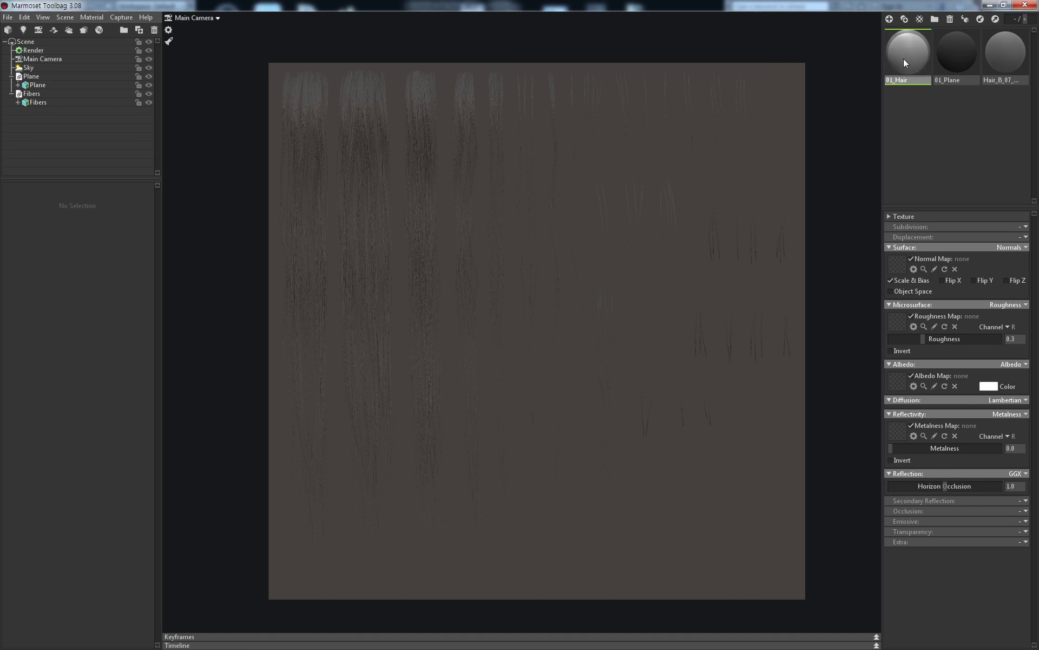
drag(322, 109, 313, 100)
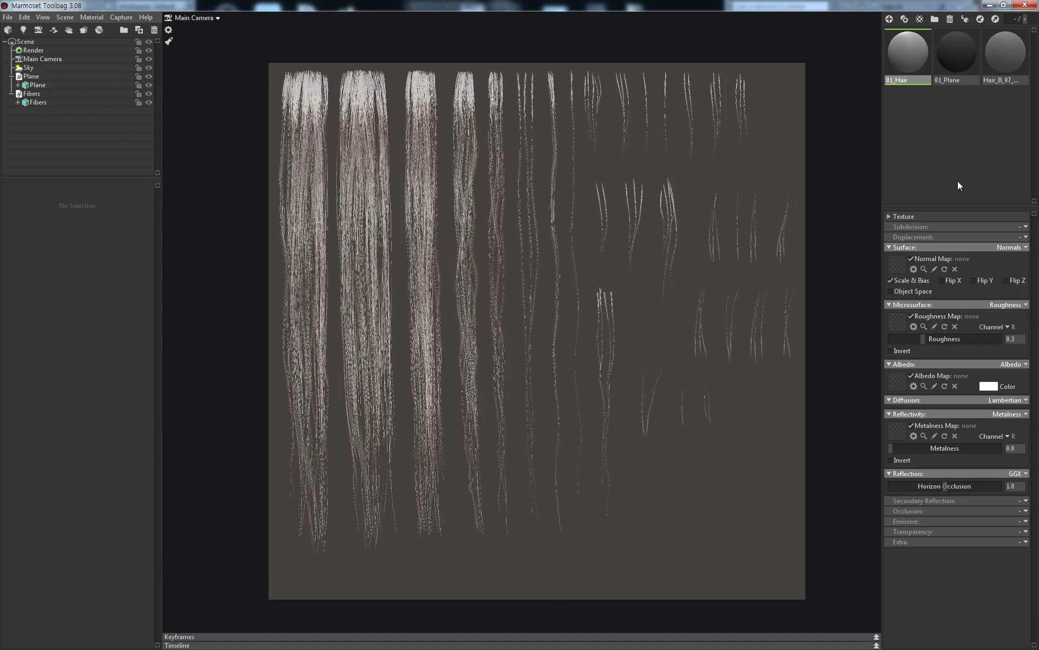
click(8, 17)
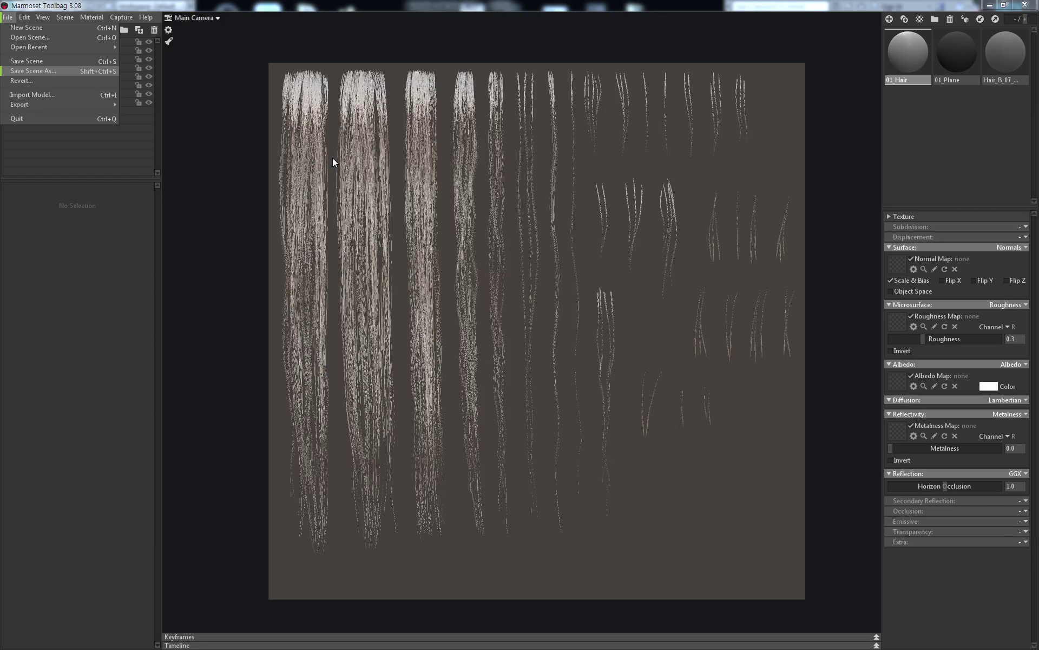
Save the scene with Save Scene As under the name Marmoset in the Bake folder
click(33, 71)
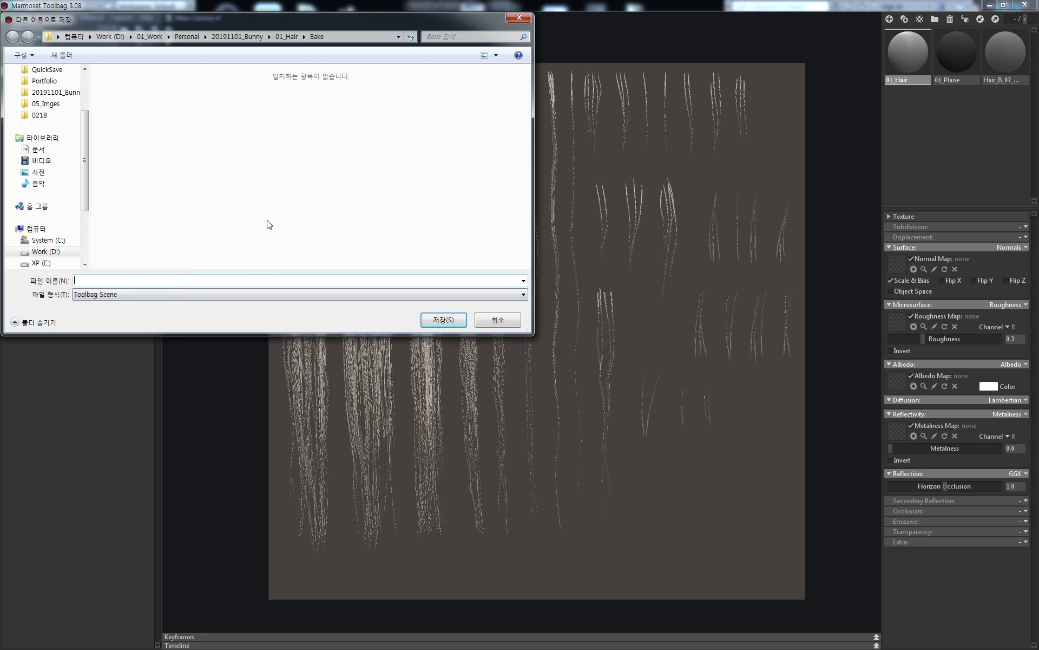
text(Marmoset)
key(Return)
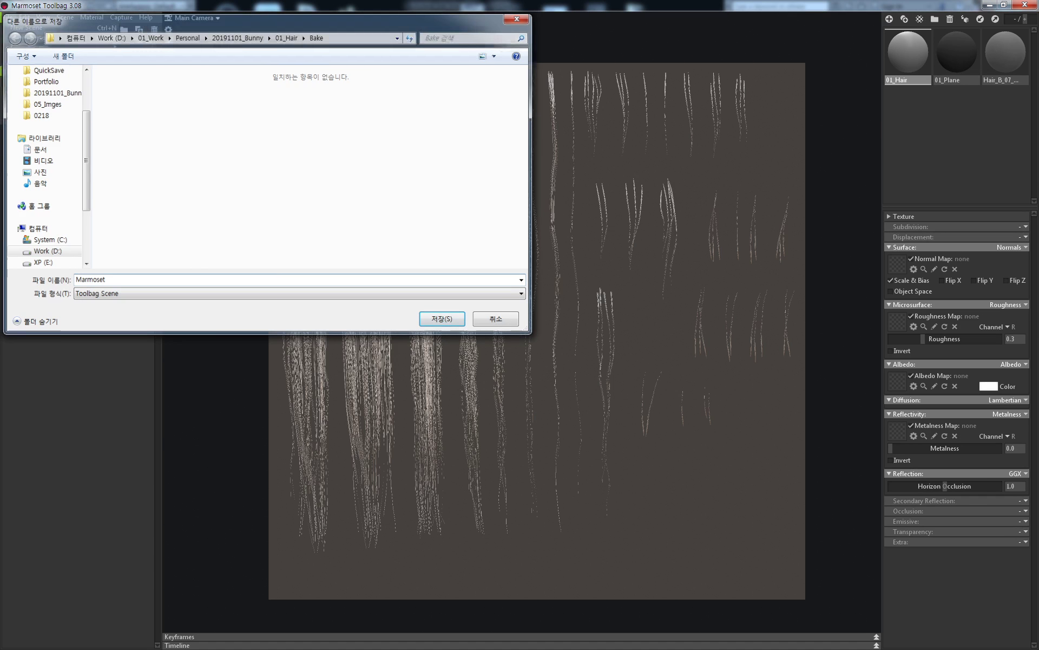
scroll(841, 164, up, 2)
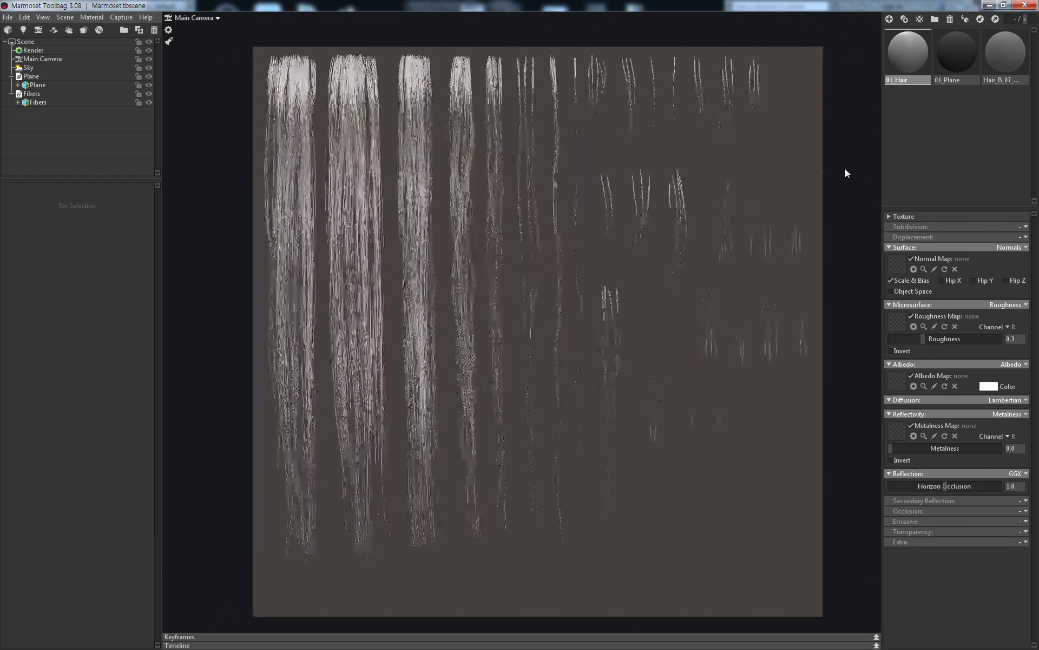
Set 01_Hair reflectivity to Specular with a pale cream #faebcd specular tint
click(1020, 414)
click(1004, 440)
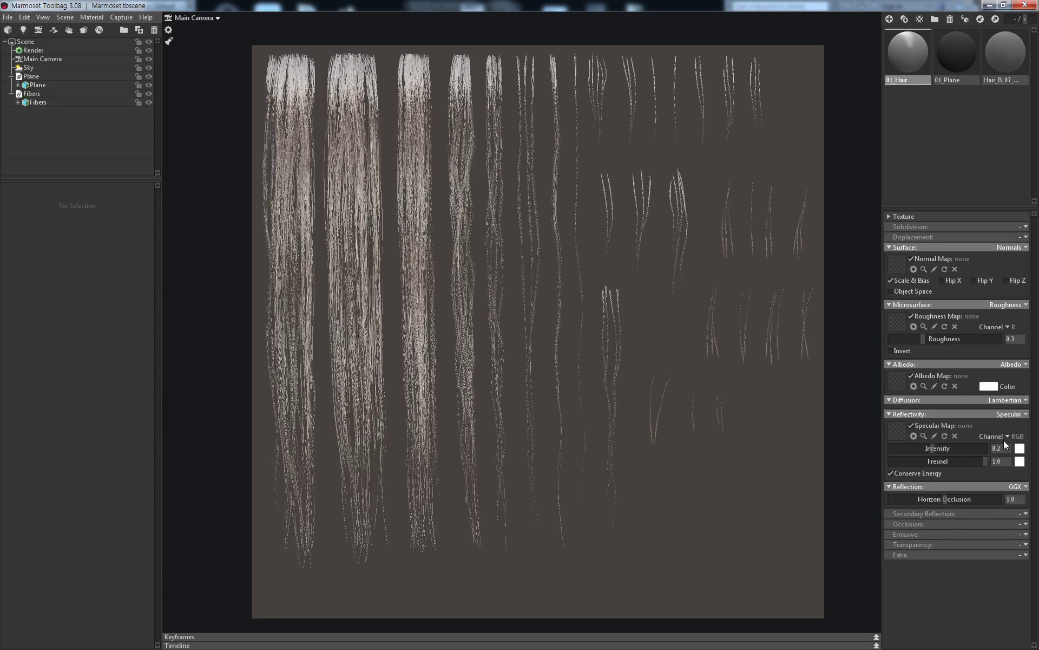
click(1020, 449)
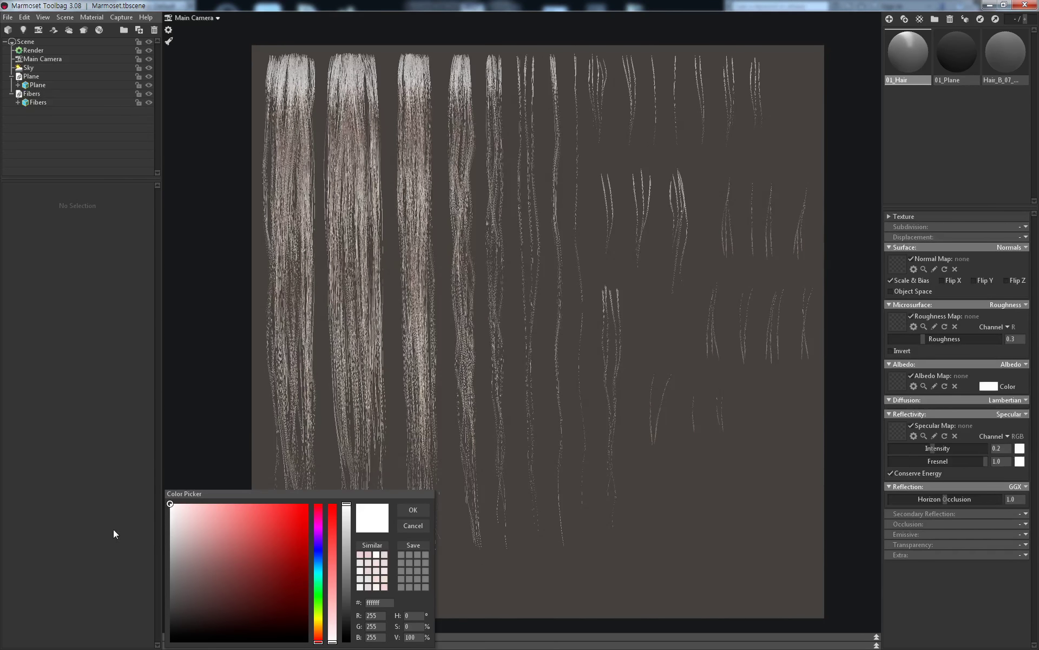
drag(198, 515, 195, 506)
click(320, 628)
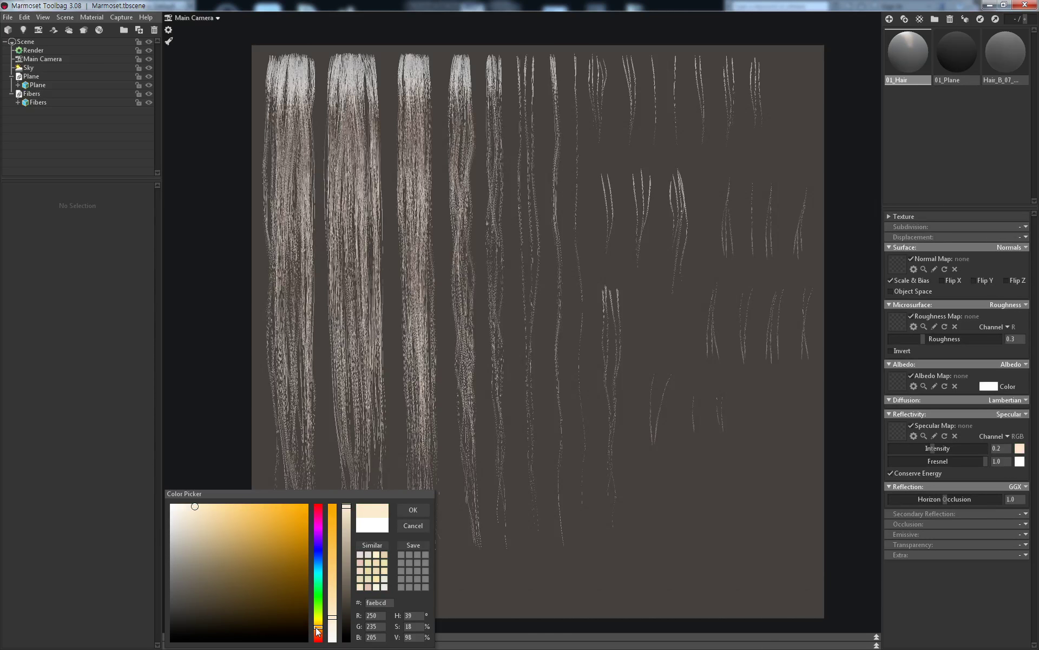
click(413, 510)
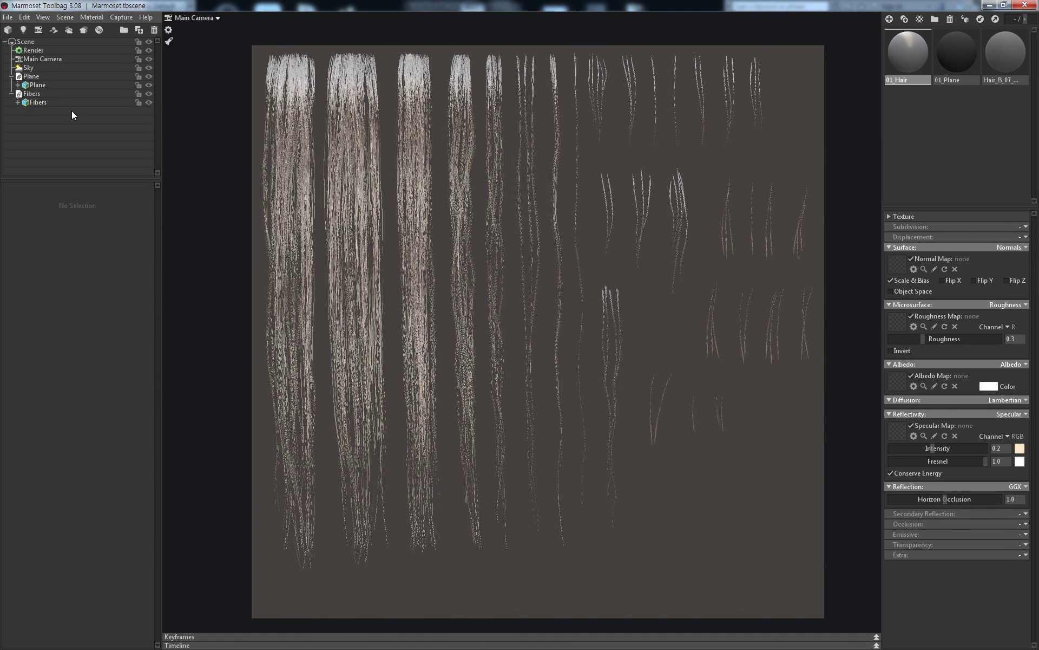
Add Sky Light 1 from the sky panorama and move it to the plane's upper left
click(28, 68)
click(65, 294)
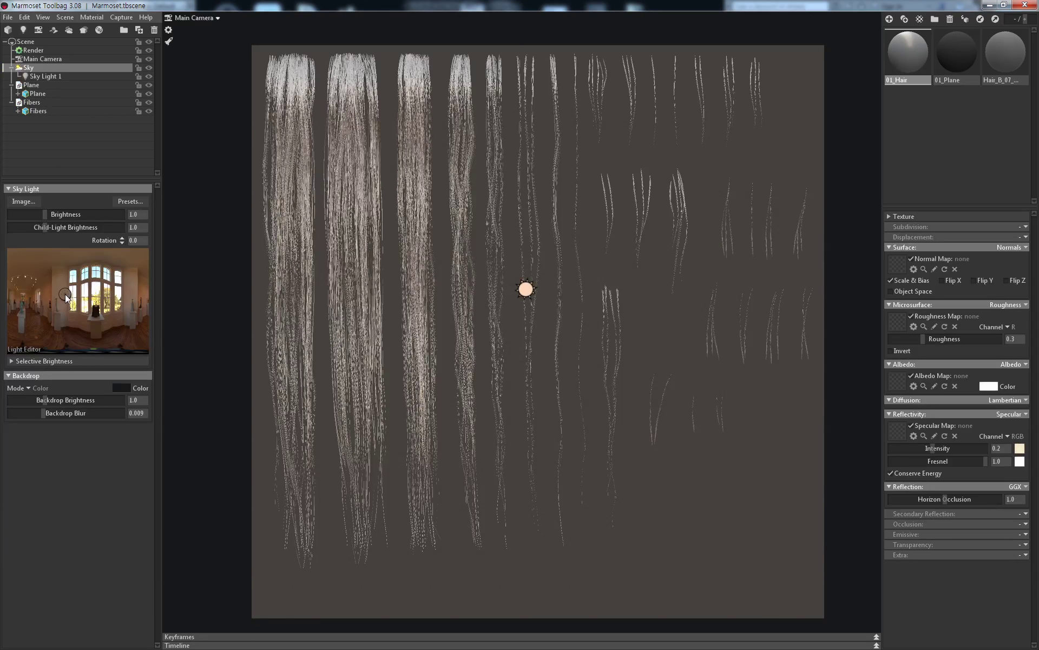
click(35, 76)
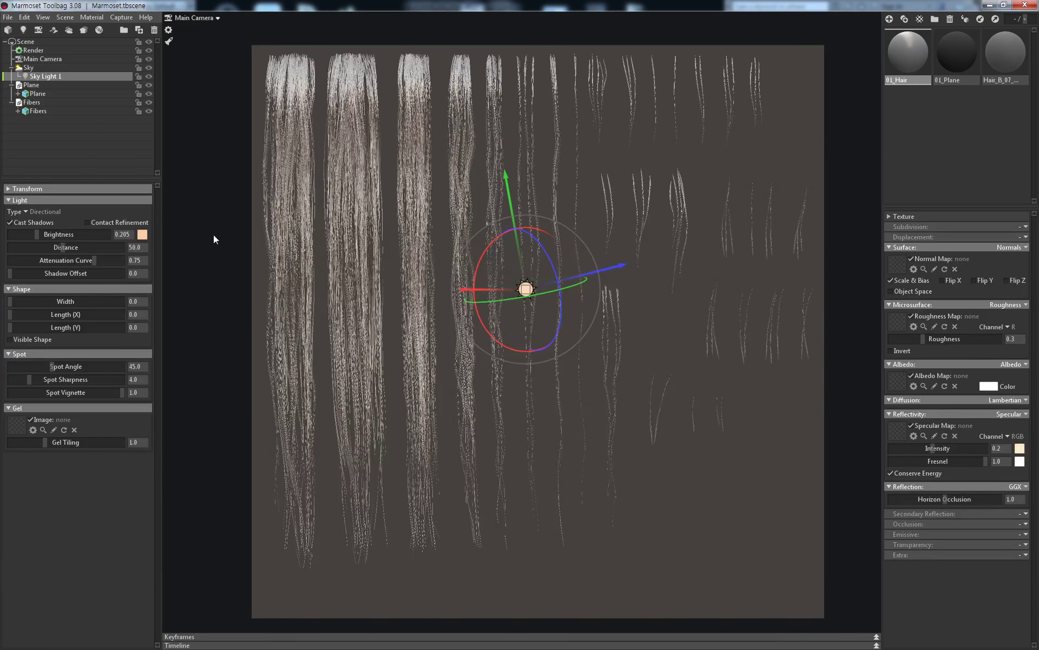
key(w)
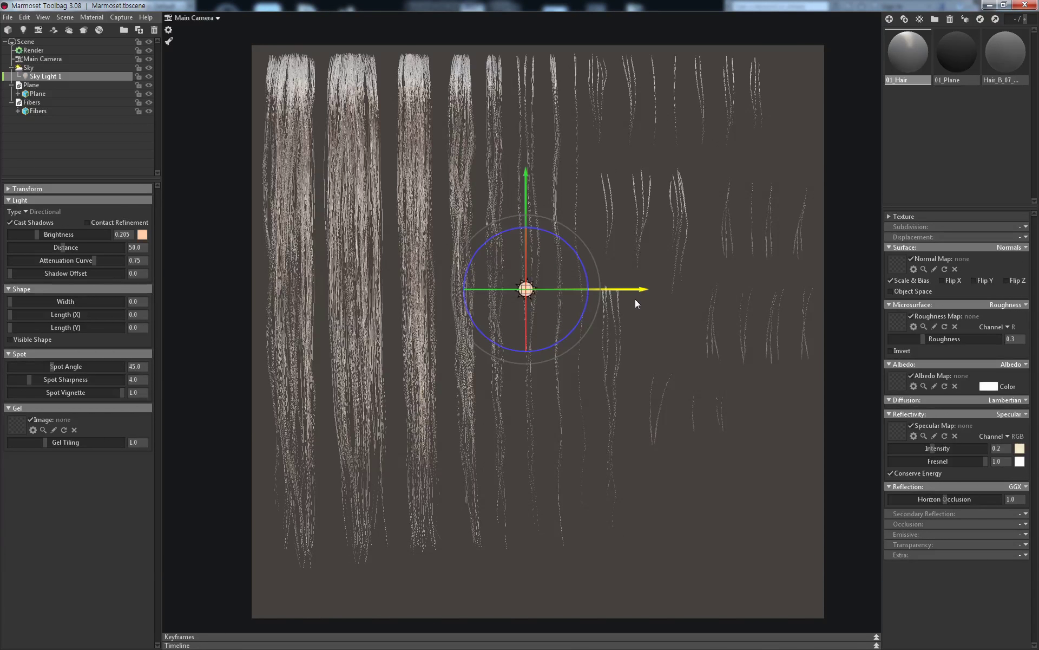
mouse_move(635, 299)
mouse_down()
mouse_move(267, 292)
mouse_move(222, 206)
mouse_move(237, 116)
mouse_up()
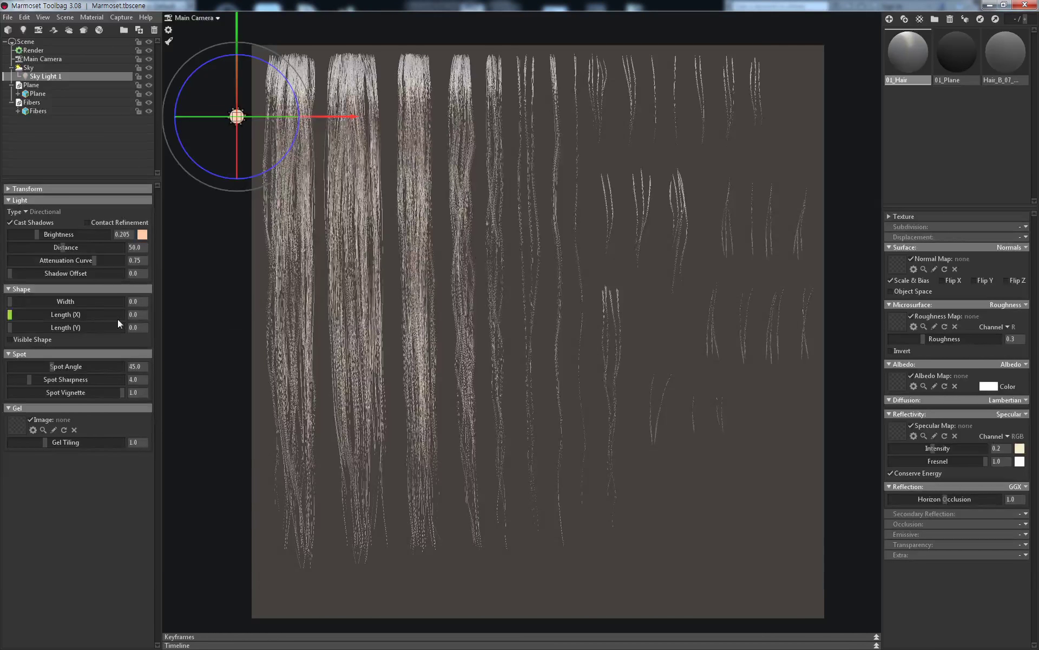
Raise Sky Light 1's brightness to 3.382 and tilt it over the hair
mouse_move(47, 235)
mouse_down()
mouse_move(67, 233)
mouse_move(57, 232)
mouse_up()
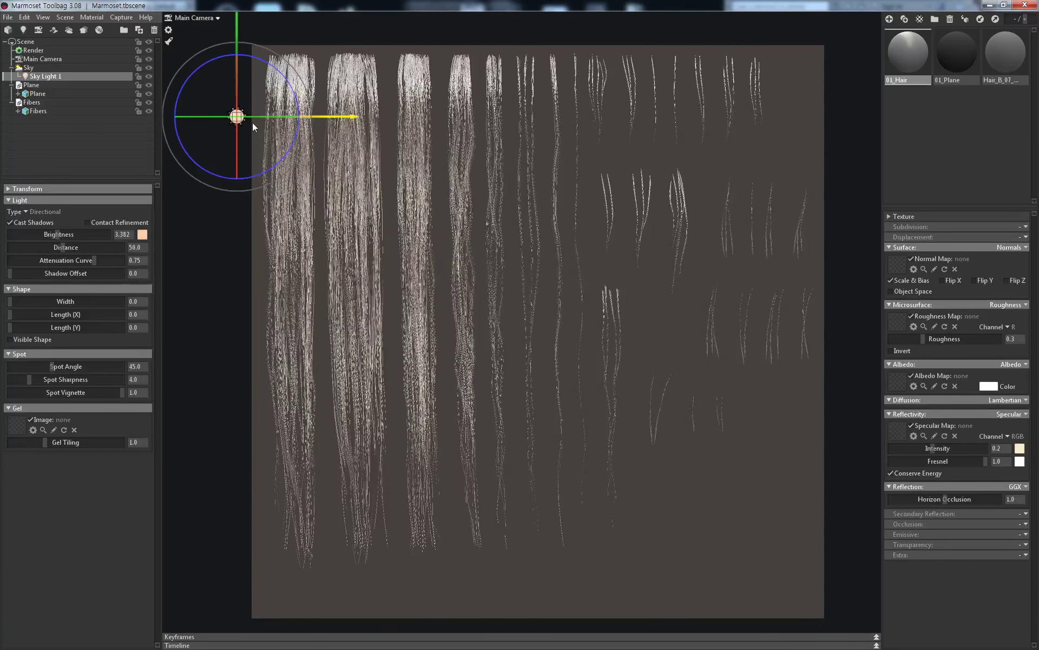
drag(257, 193, 222, 257)
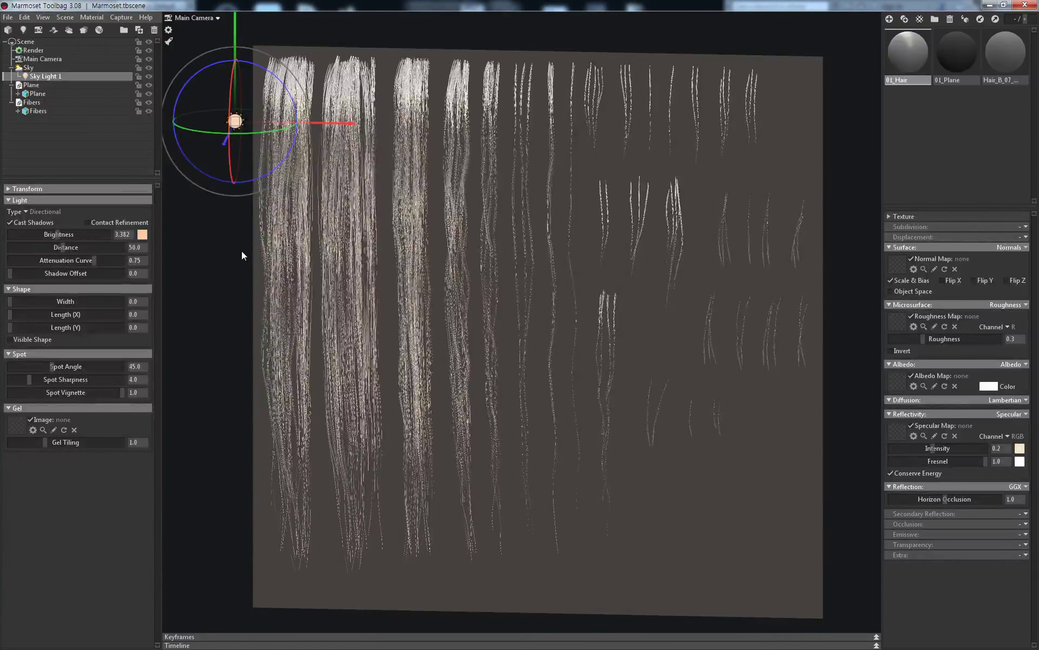
right_drag(242, 246, 241, 181)
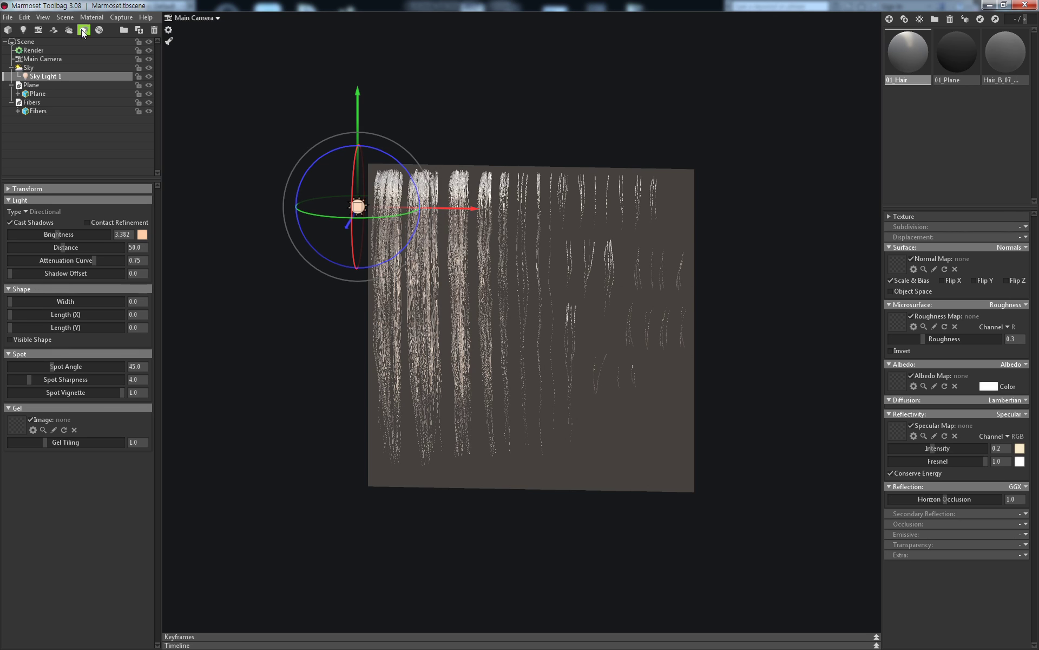
click(50, 20)
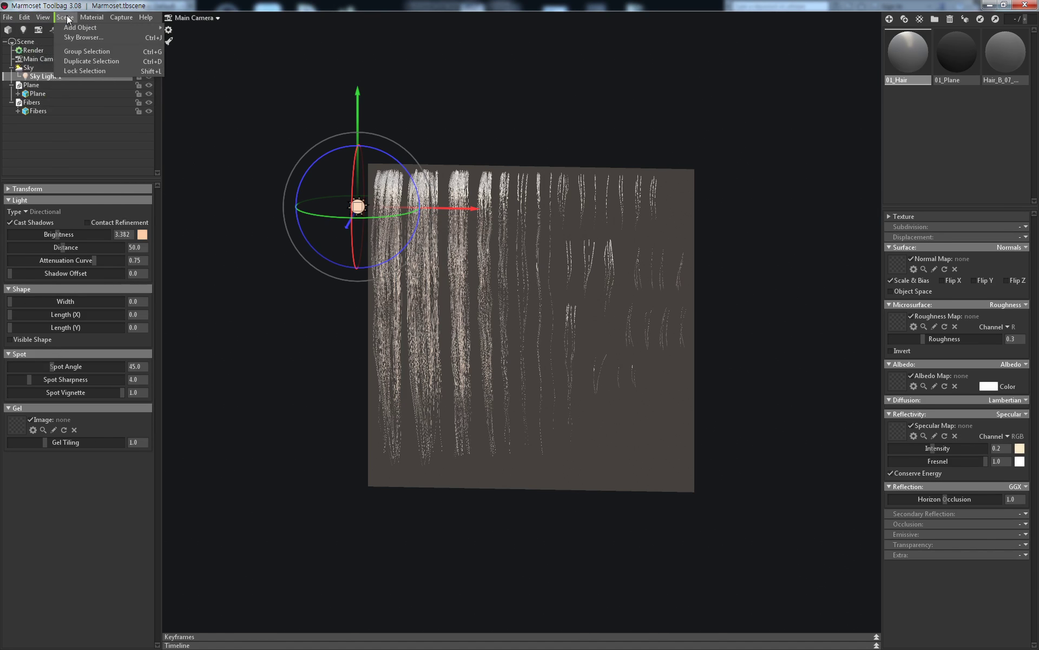
mouse_move(81, 28)
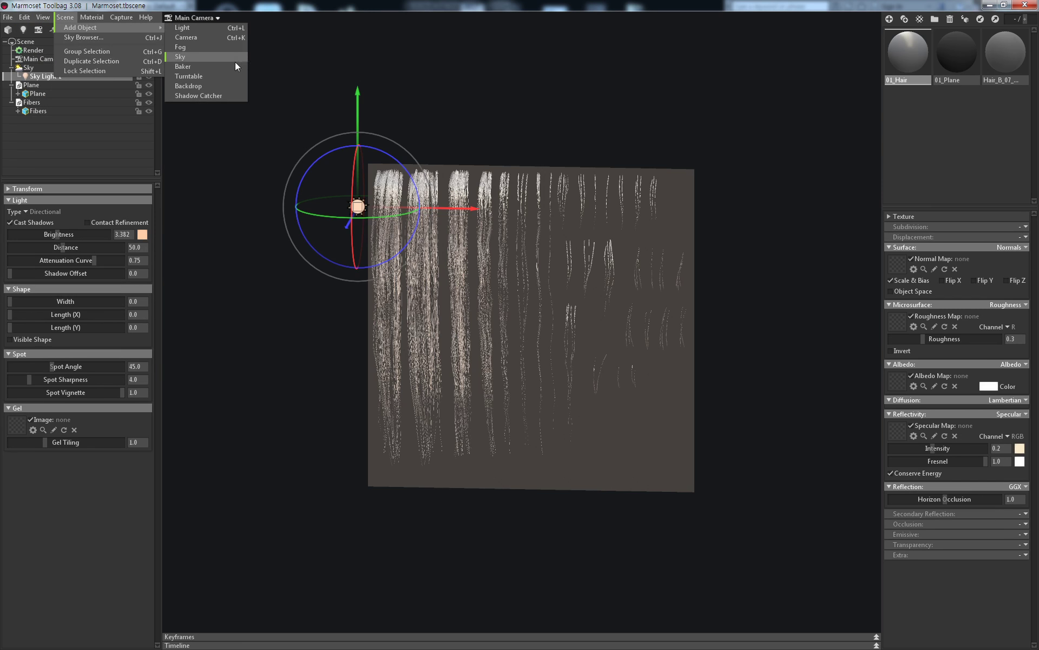
Add Shadow Catcher 1 to the scene and adjust Sky Light 1's brightness slider
click(207, 95)
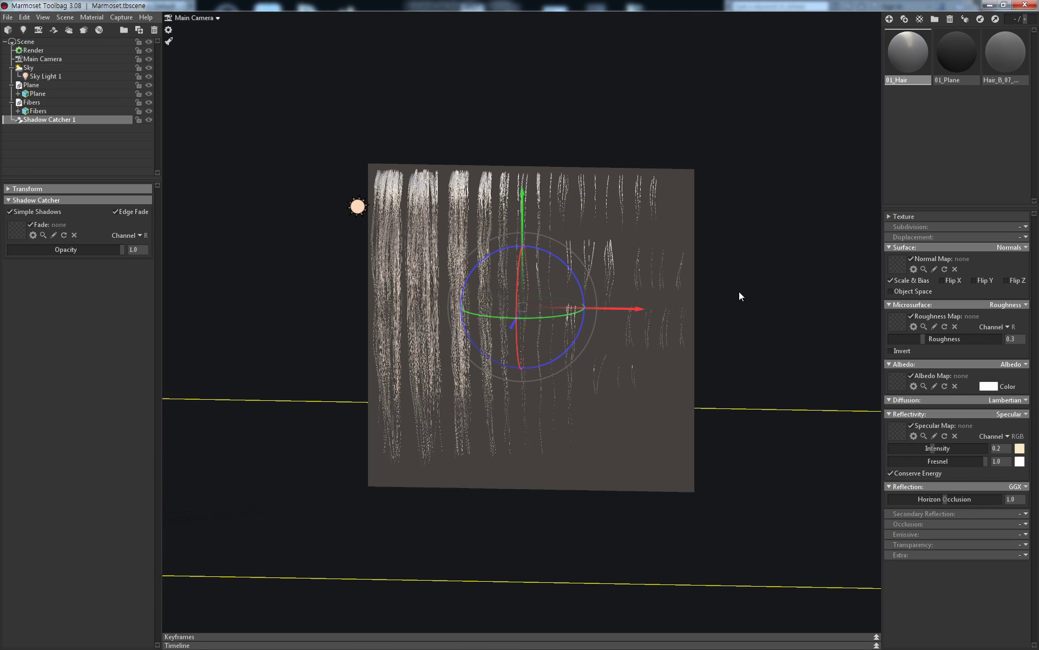
mouse_move(740, 296)
mouse_down()
mouse_move(709, 327)
mouse_move(728, 280)
mouse_move(741, 320)
mouse_move(729, 300)
mouse_up()
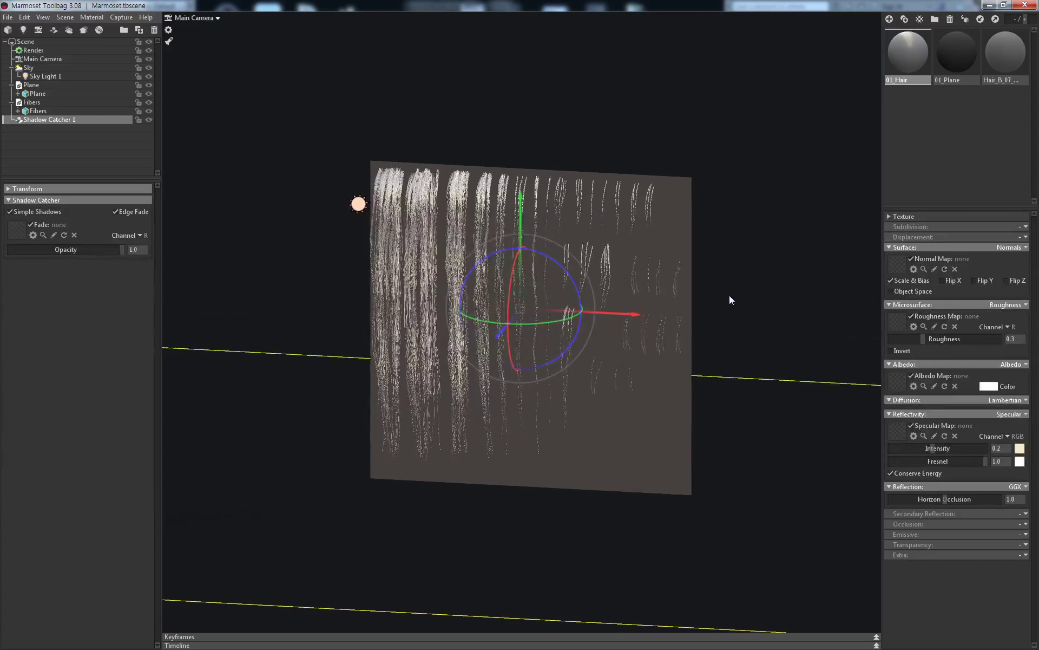
click(359, 205)
drag(63, 235, 91, 232)
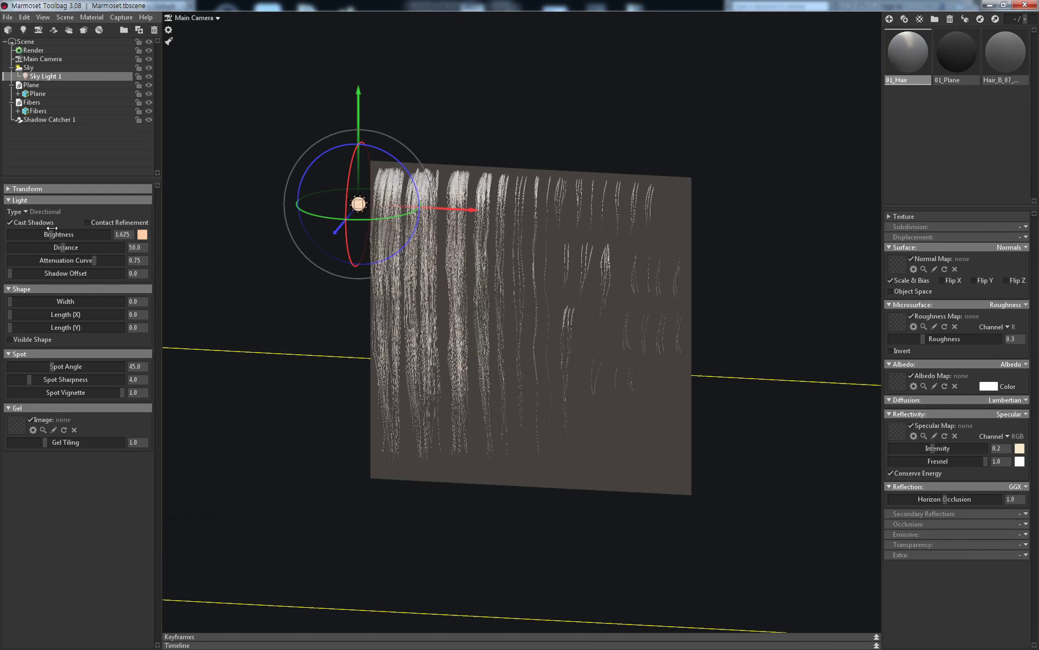
Boost Sky Light 1 to 99.33 brightness, then rotate and slide it beside the hair plane
drag(92, 232, 102, 234)
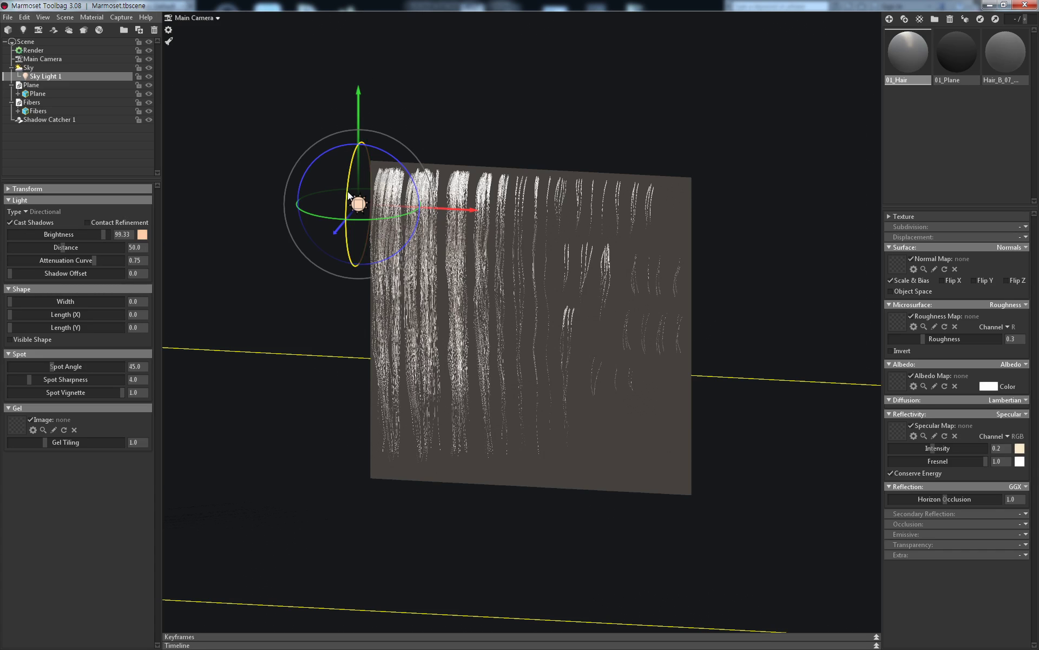
drag(348, 195, 396, 190)
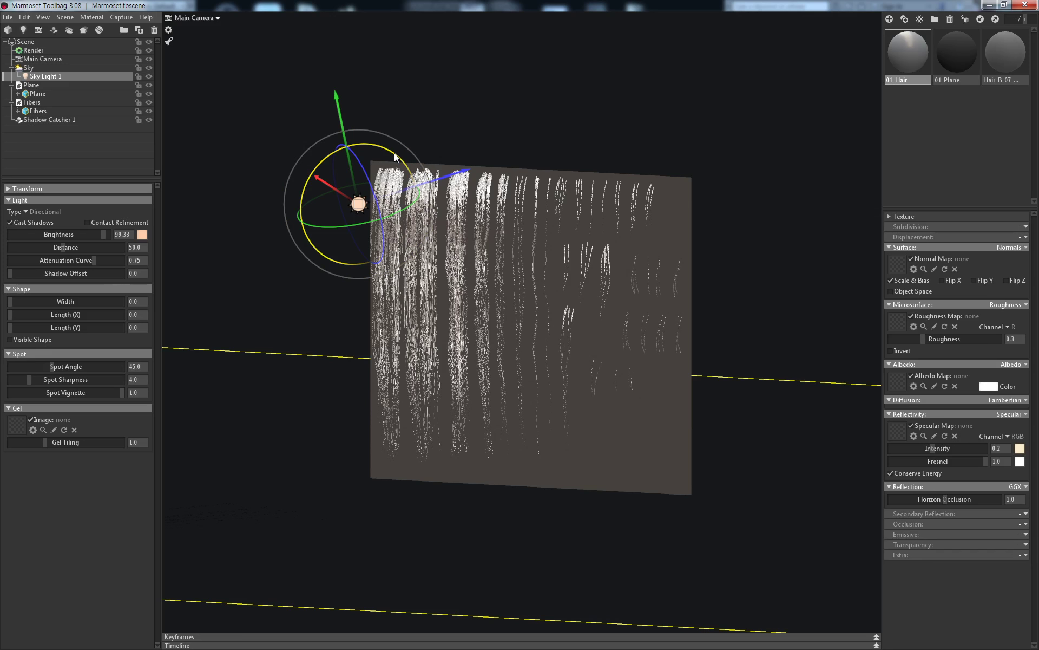
mouse_move(572, 119)
mouse_down()
mouse_move(472, 150)
mouse_move(400, 215)
mouse_move(460, 157)
mouse_up()
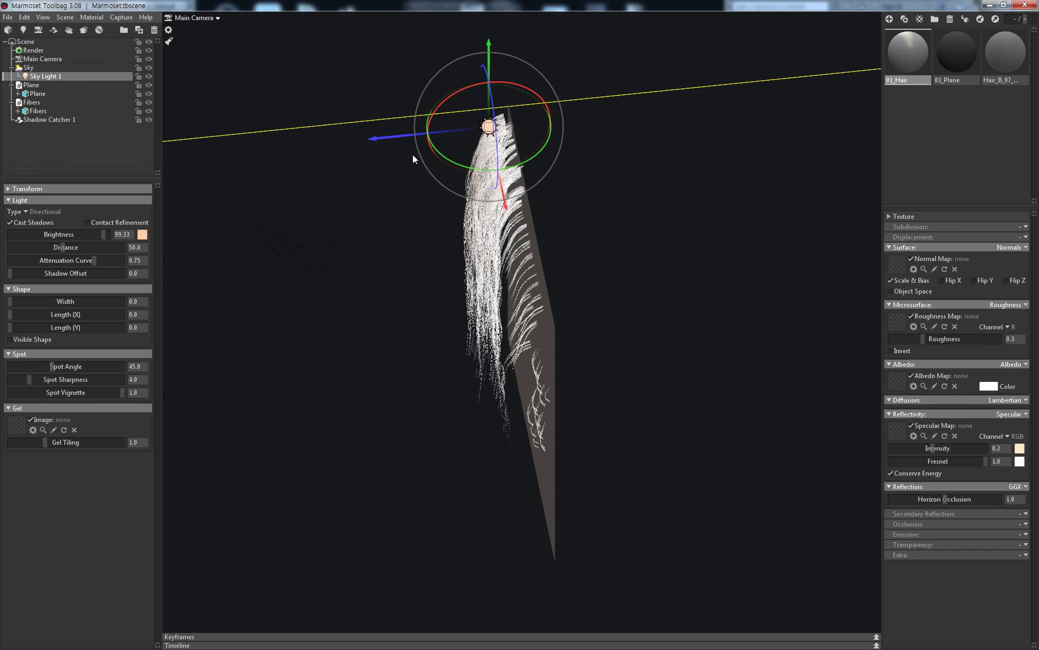
mouse_move(413, 155)
mouse_down()
mouse_move(310, 70)
mouse_move(307, 52)
mouse_move(444, 60)
mouse_move(476, 128)
mouse_move(413, 135)
mouse_move(335, 111)
mouse_up()
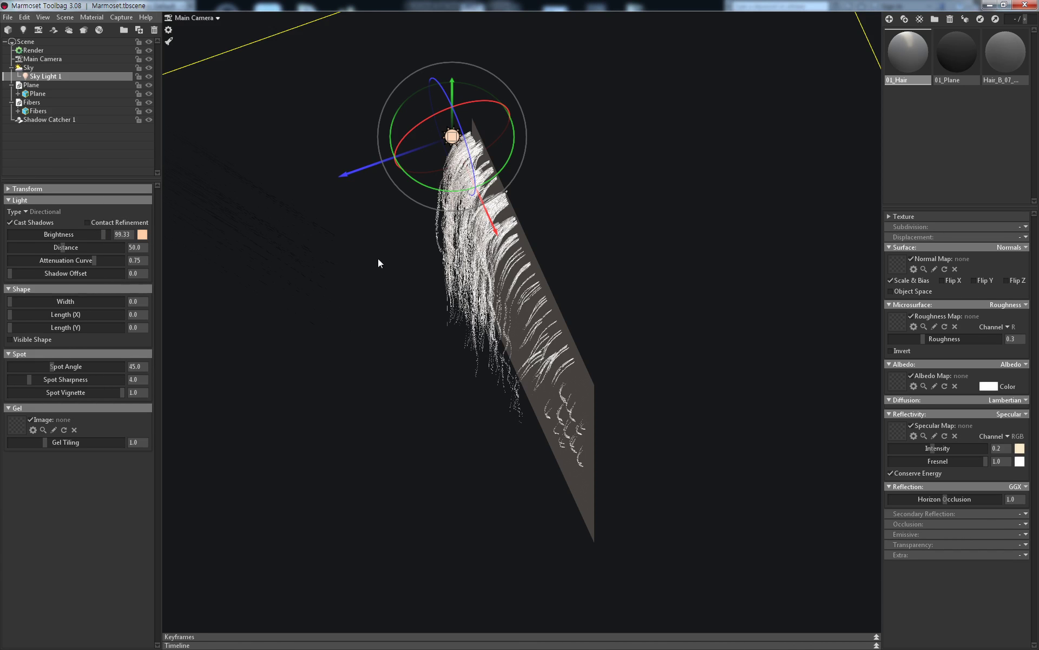
mouse_move(378, 263)
mouse_down()
mouse_move(417, 229)
mouse_move(394, 211)
mouse_move(402, 197)
mouse_up()
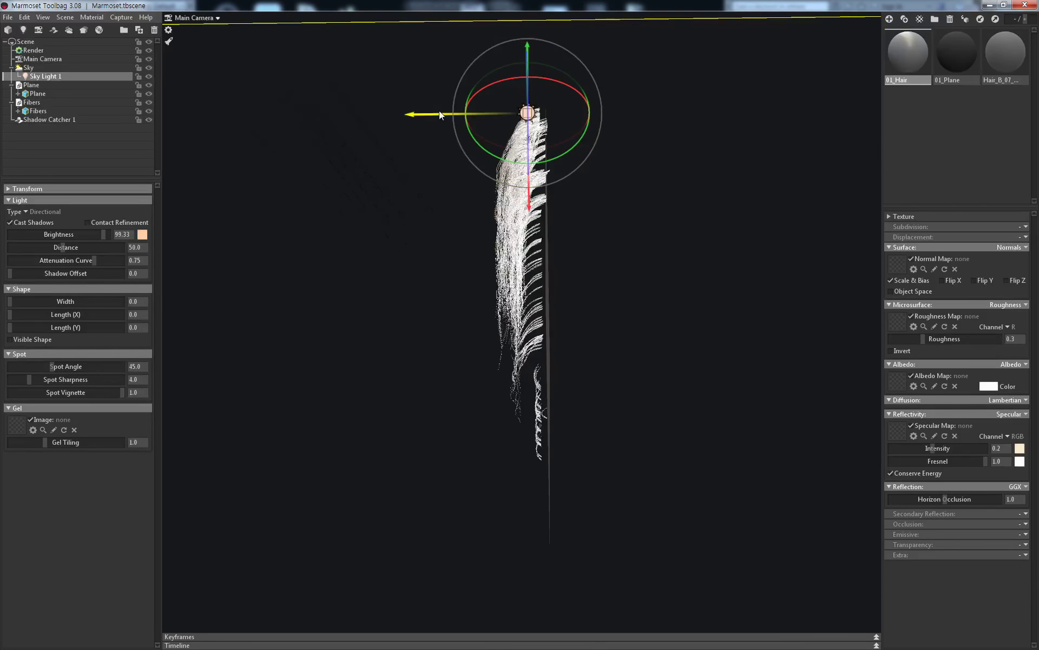
mouse_move(439, 111)
mouse_down()
mouse_move(326, 97)
mouse_move(357, 104)
mouse_up()
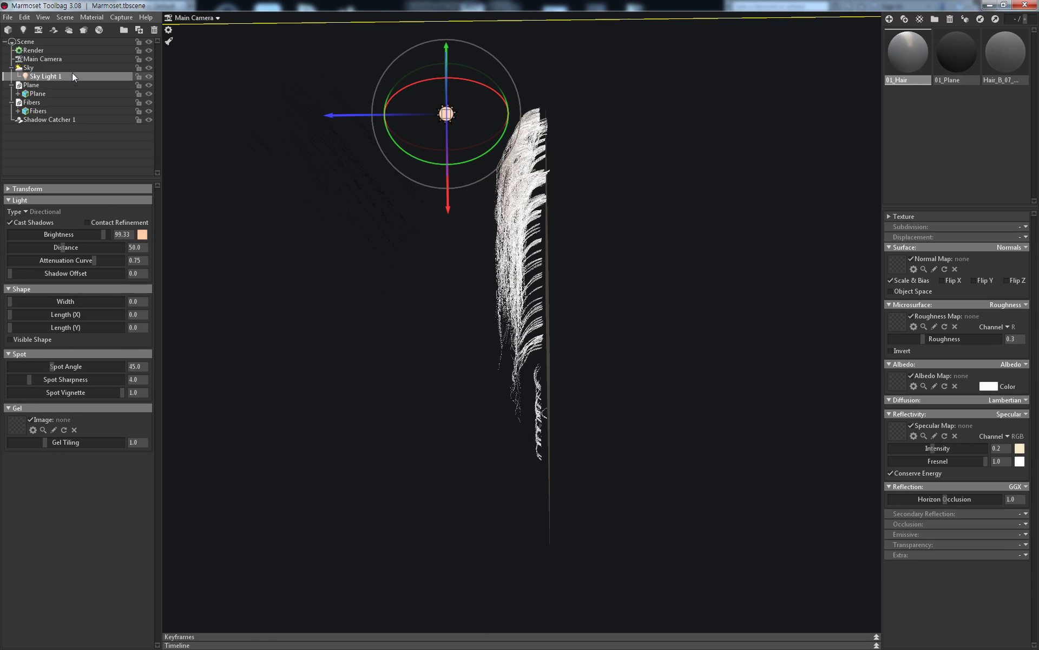
click(64, 59)
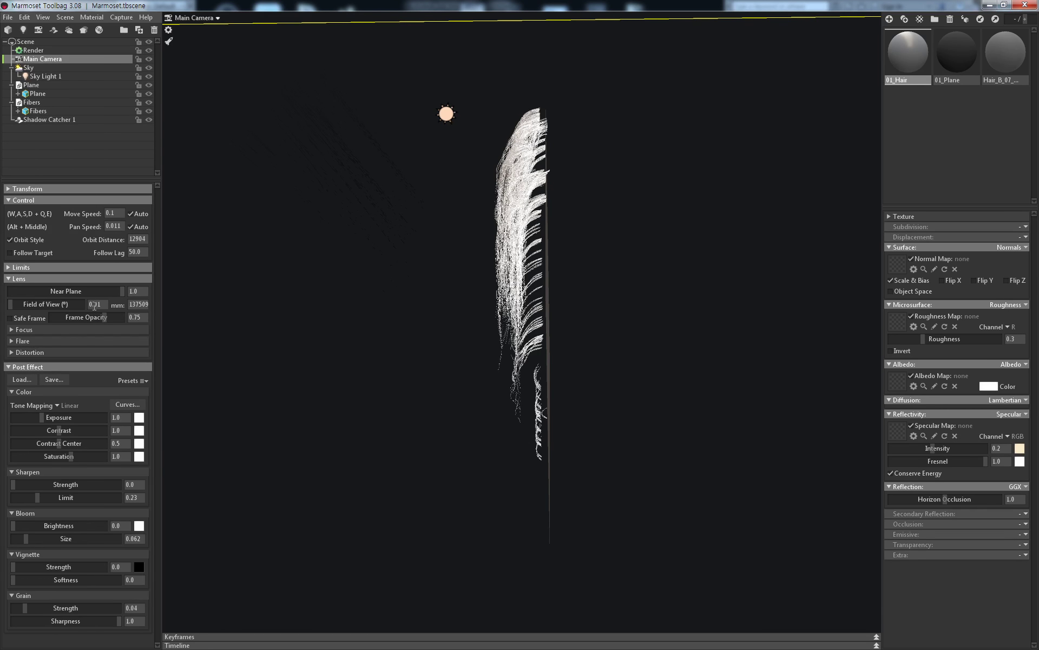
Set the main camera's lens field of view to 1
double_click(95, 305)
text(1)
key(Return)
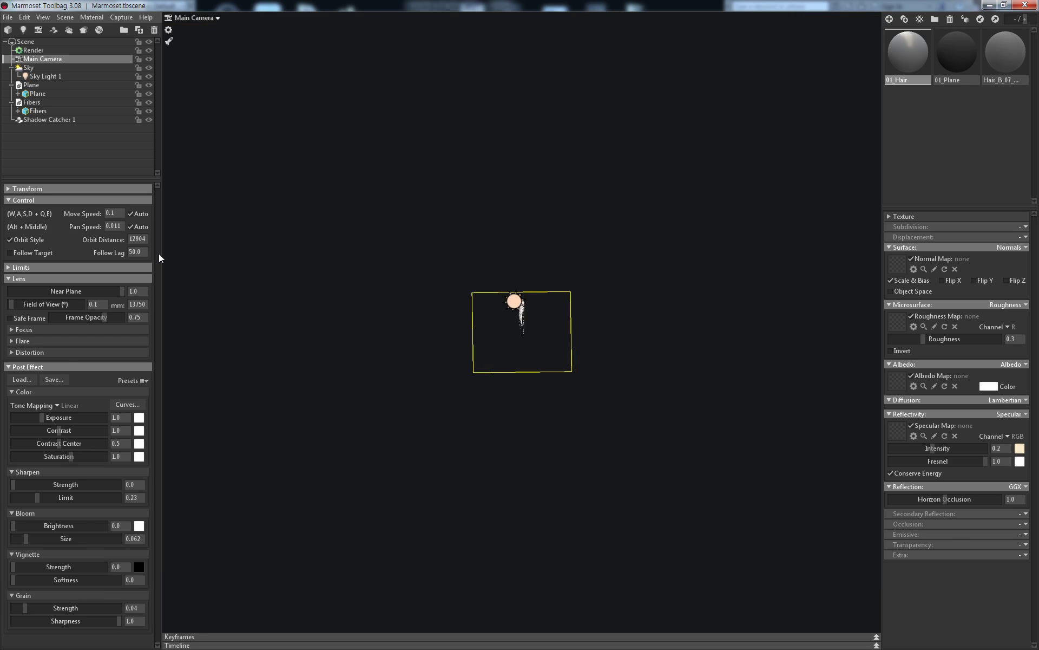
scroll(469, 224, up, 5)
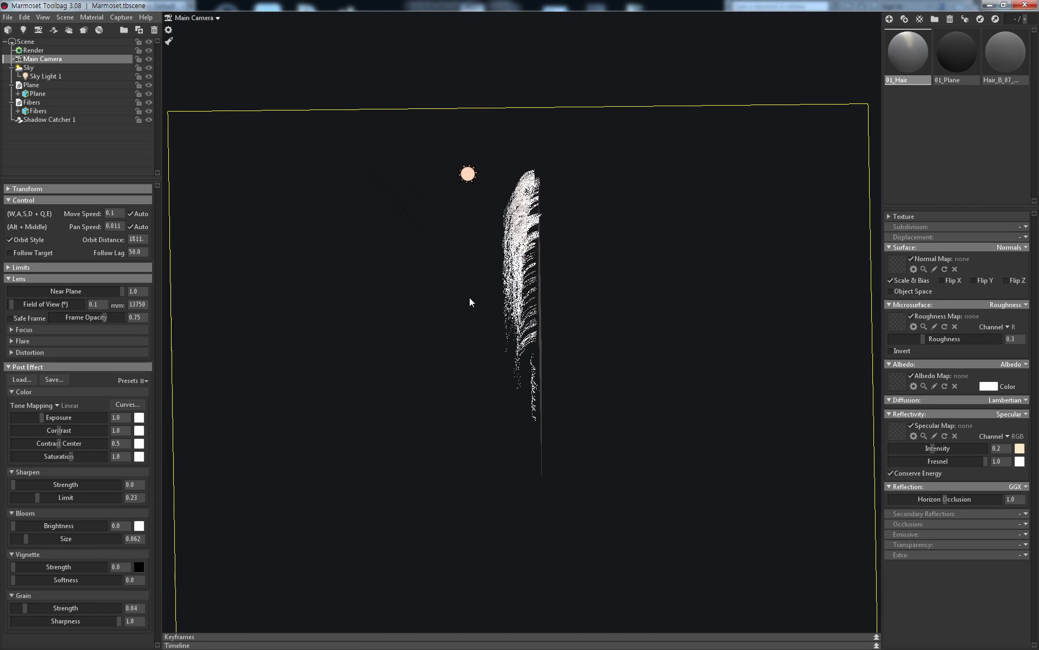
Rotate Sky Light 1 so its beam angles down across the hair strands
click(468, 173)
drag(465, 223, 509, 223)
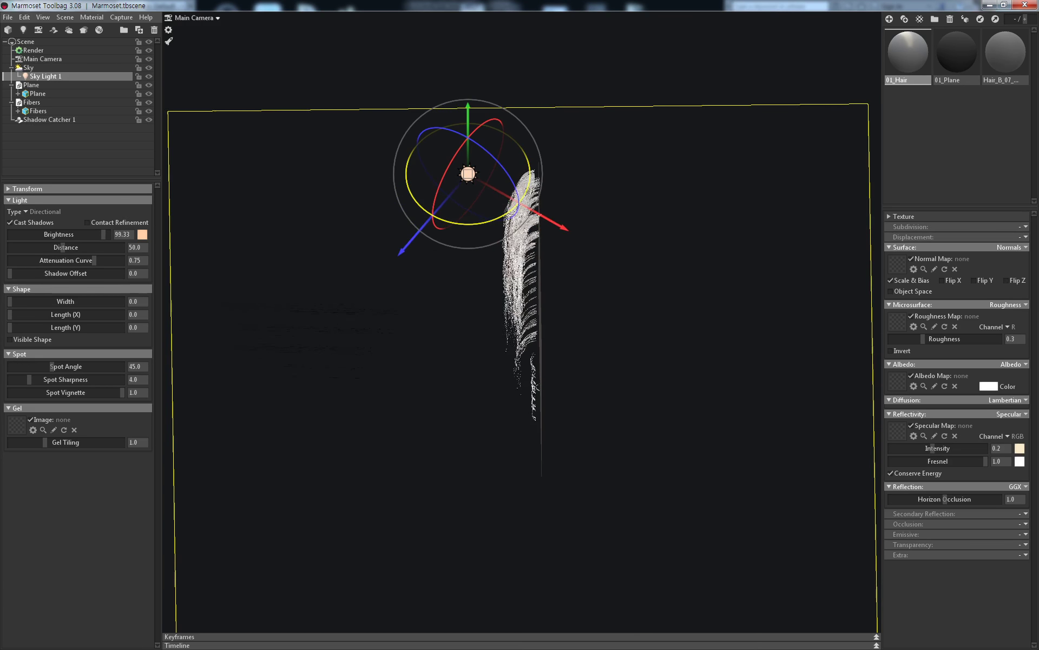
drag(509, 223, 216, 333)
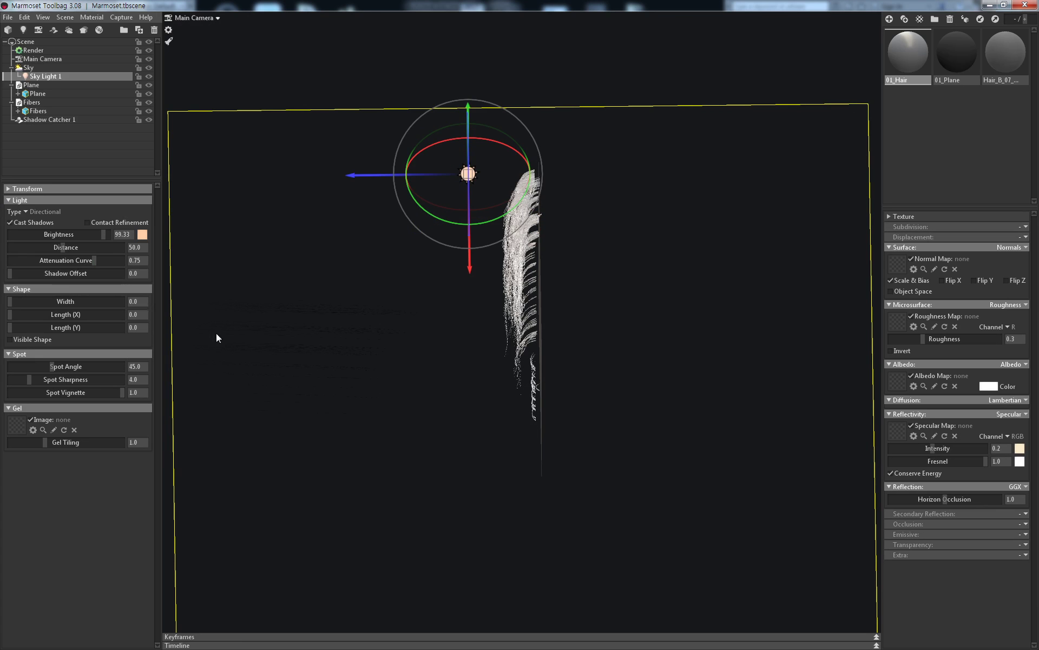
Re-enter a camera field of view of 1 and bring up Sky Light 1's settings
click(52, 66)
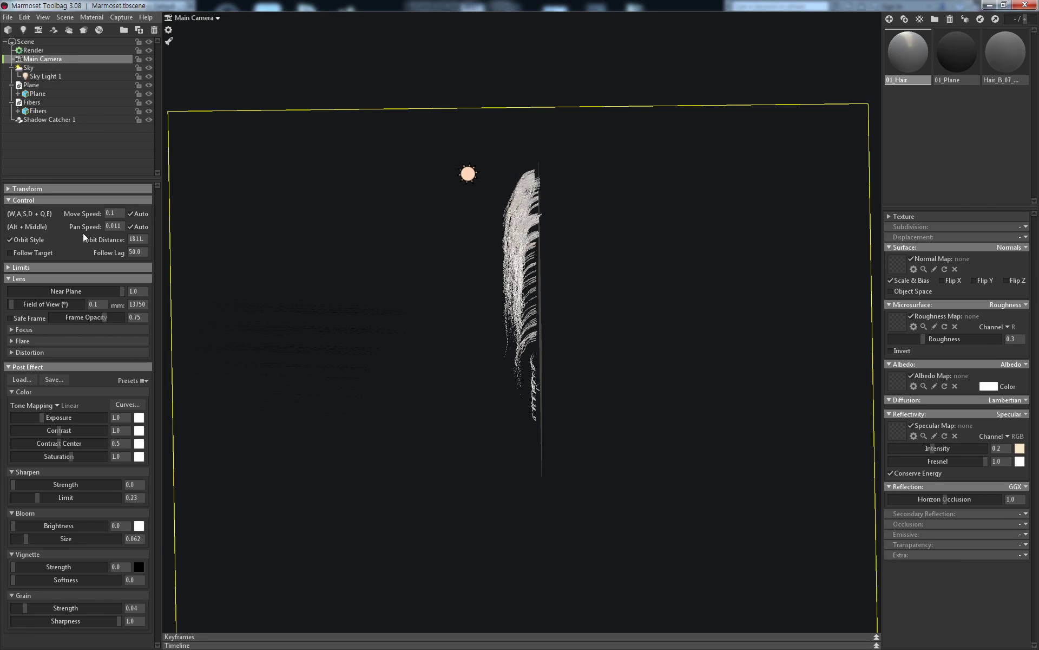
text(1)
key(Return)
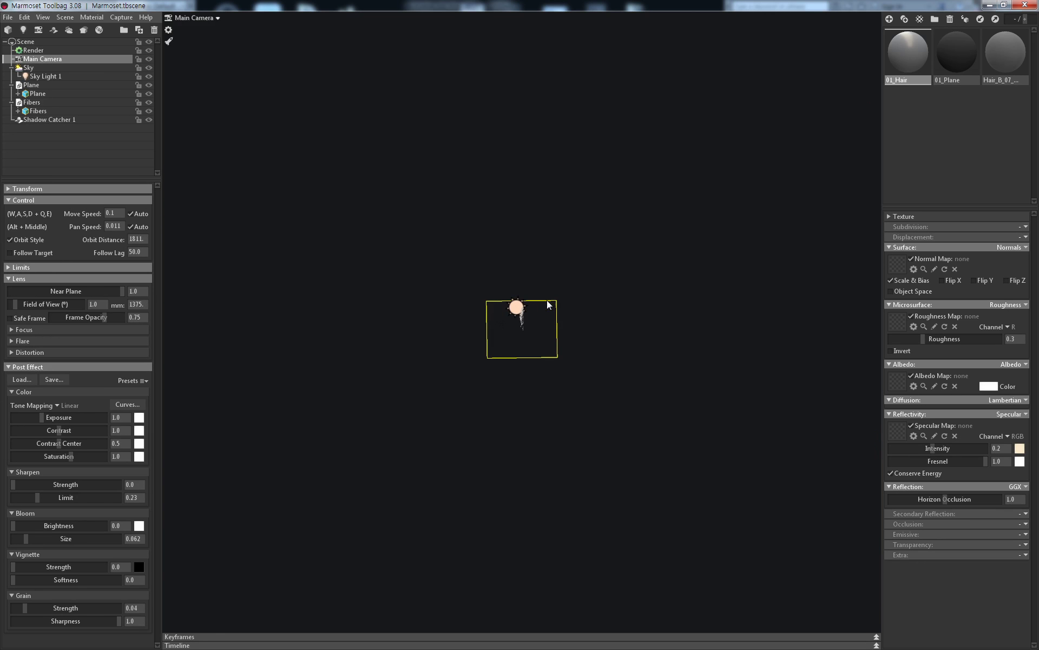
scroll(523, 253, up, 5)
scroll(524, 339, up, 2)
click(474, 191)
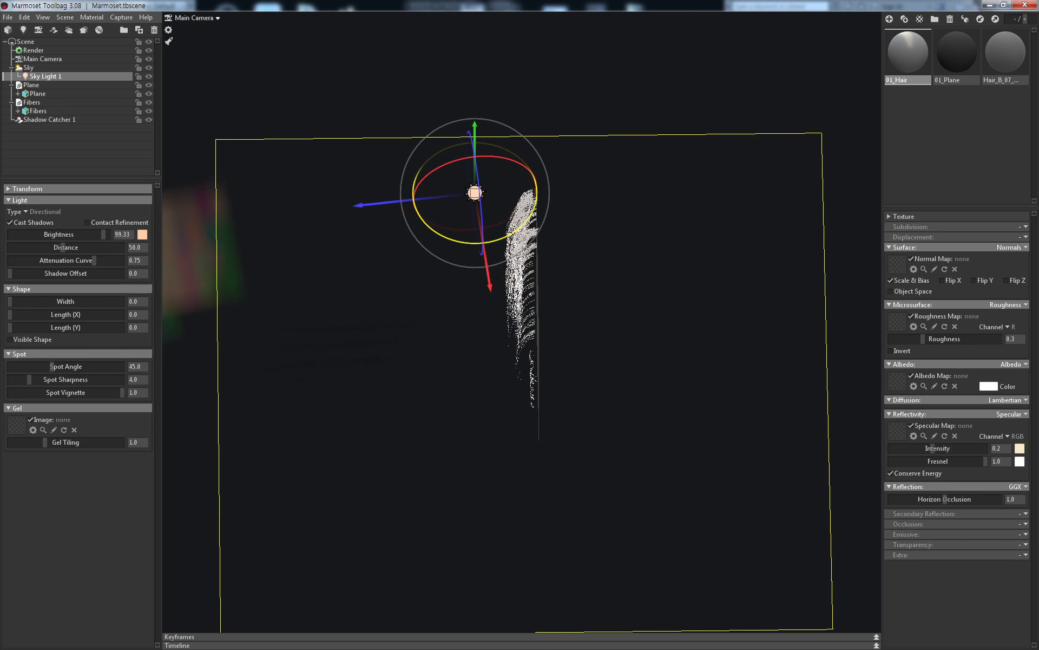
Lower Sky Light 1's brightness to 4.704
mouse_move(406, 283)
mouse_down()
mouse_move(473, 283)
mouse_move(534, 204)
mouse_move(491, 210)
mouse_up()
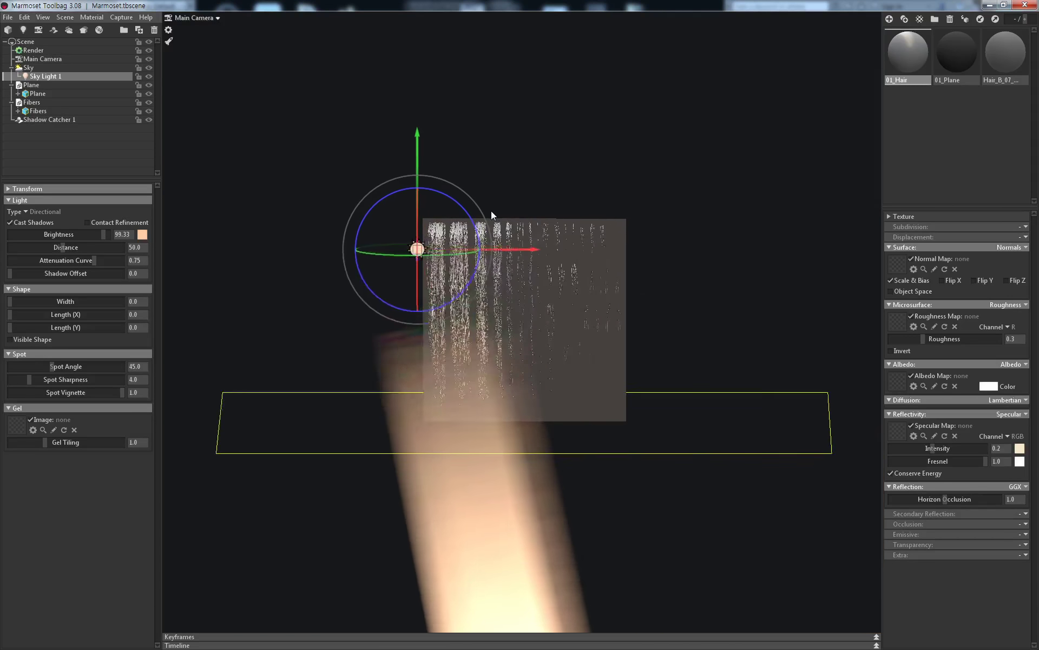
scroll(545, 243, up, 2)
scroll(546, 334, up, 5)
scroll(547, 314, down, 5)
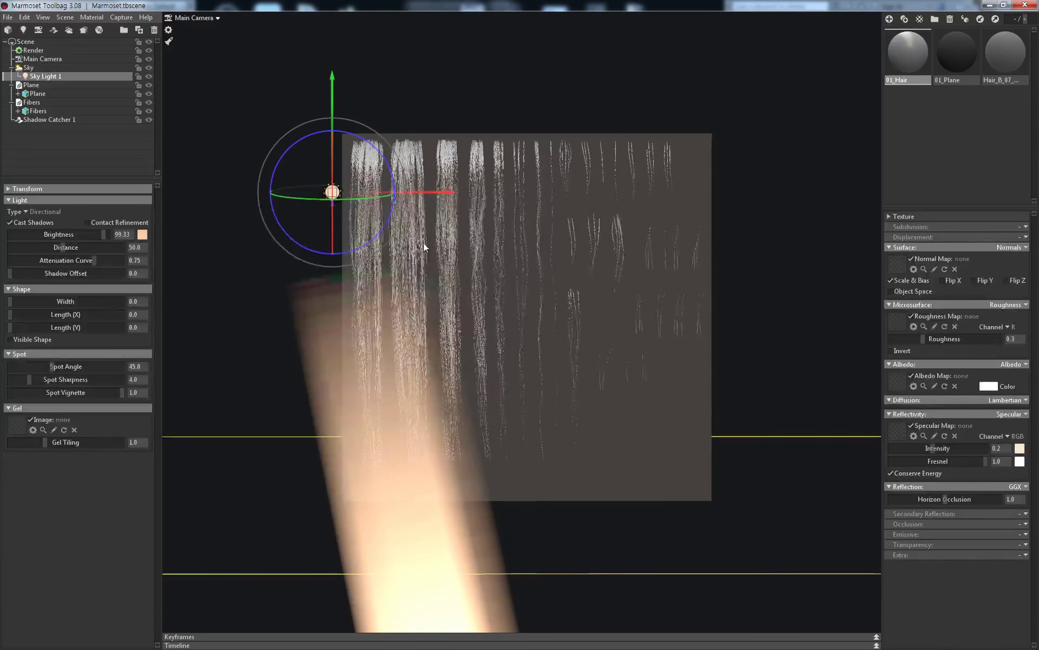
drag(103, 234, 57, 231)
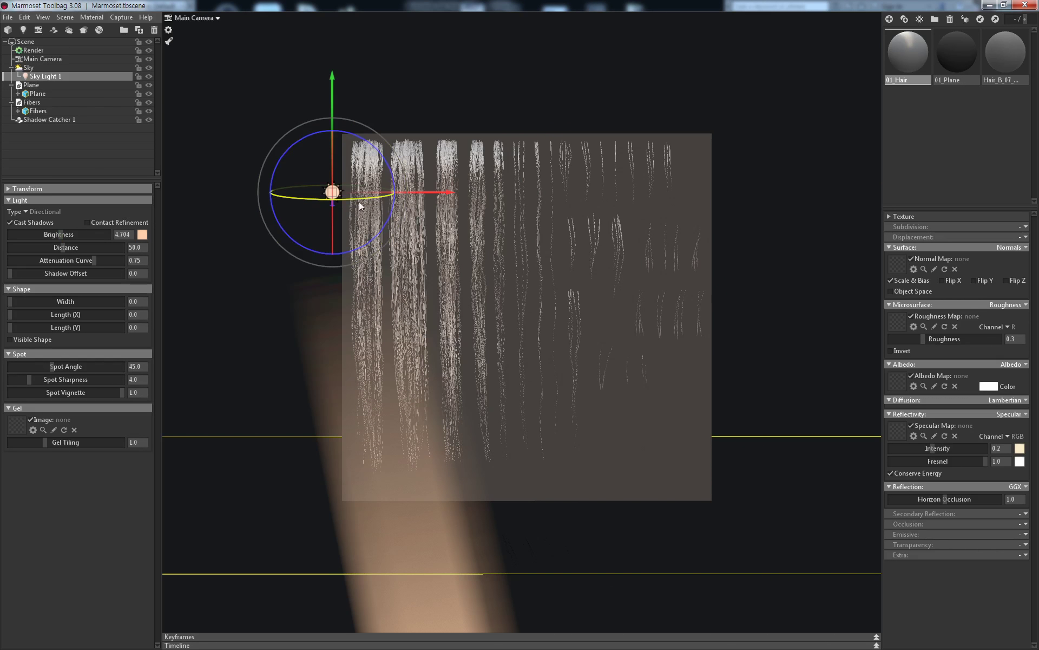
drag(359, 201, 388, 201)
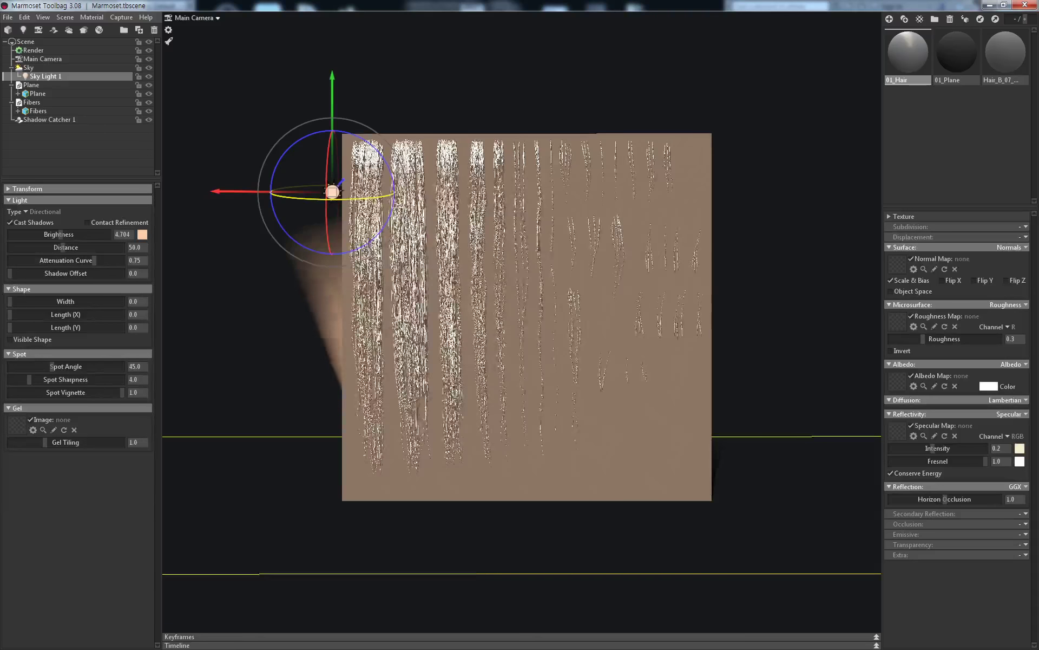
Rotate the light gizmo so the beam rakes across the hair plane
drag(389, 200, 390, 200)
drag(498, 104, 485, 172)
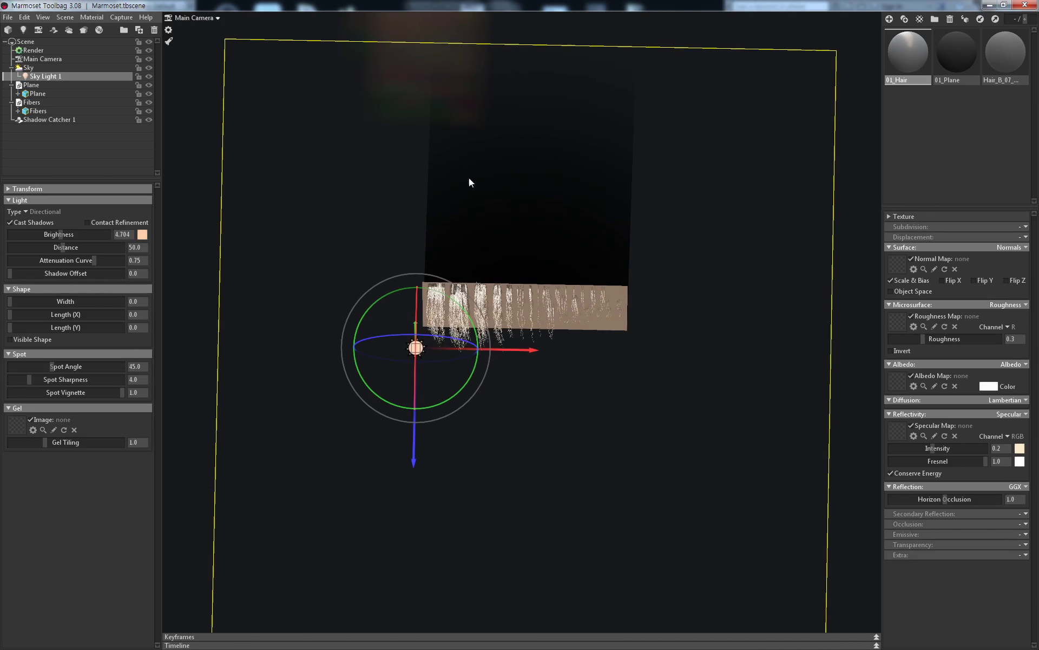
drag(448, 401, 450, 399)
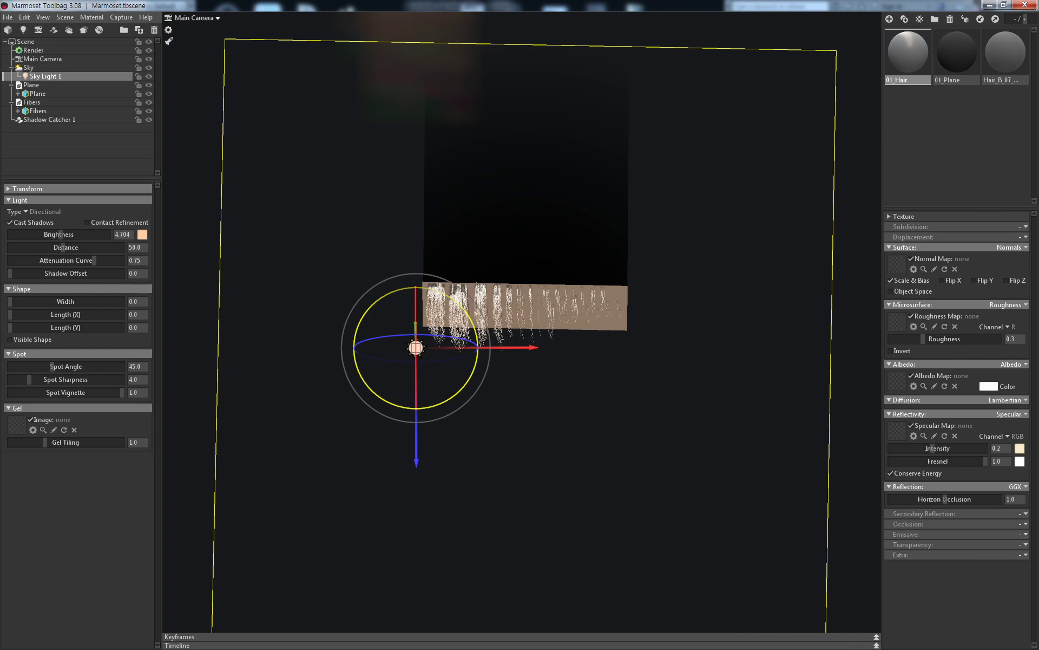
mouse_move(560, 395)
mouse_down()
mouse_move(558, 261)
mouse_move(558, 322)
mouse_up()
right_drag(557, 323, 562, 398)
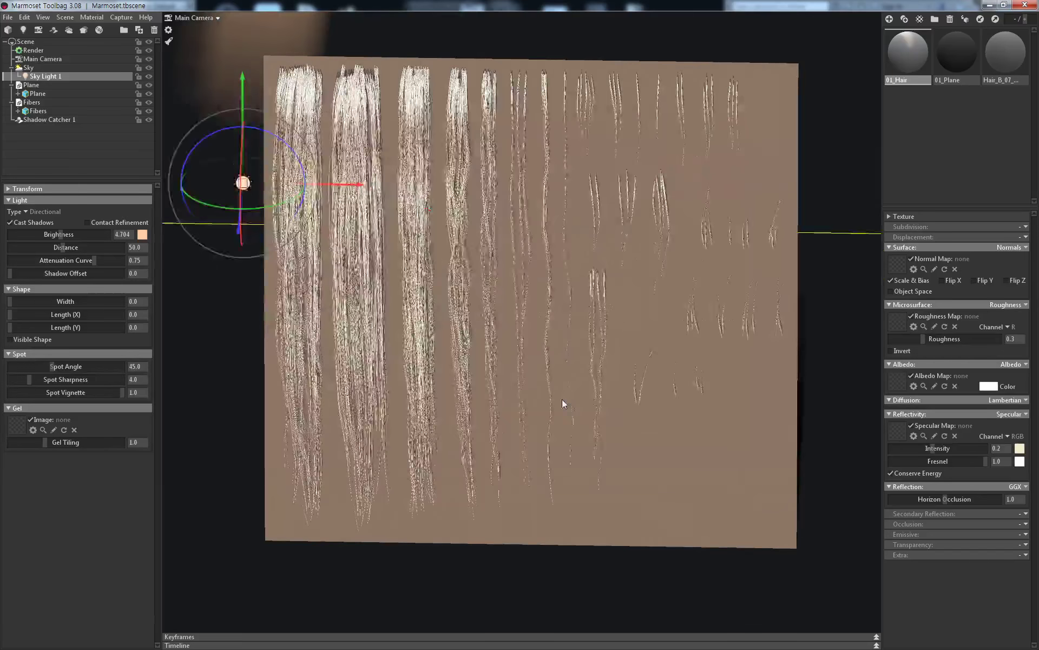
scroll(502, 282, up, 3)
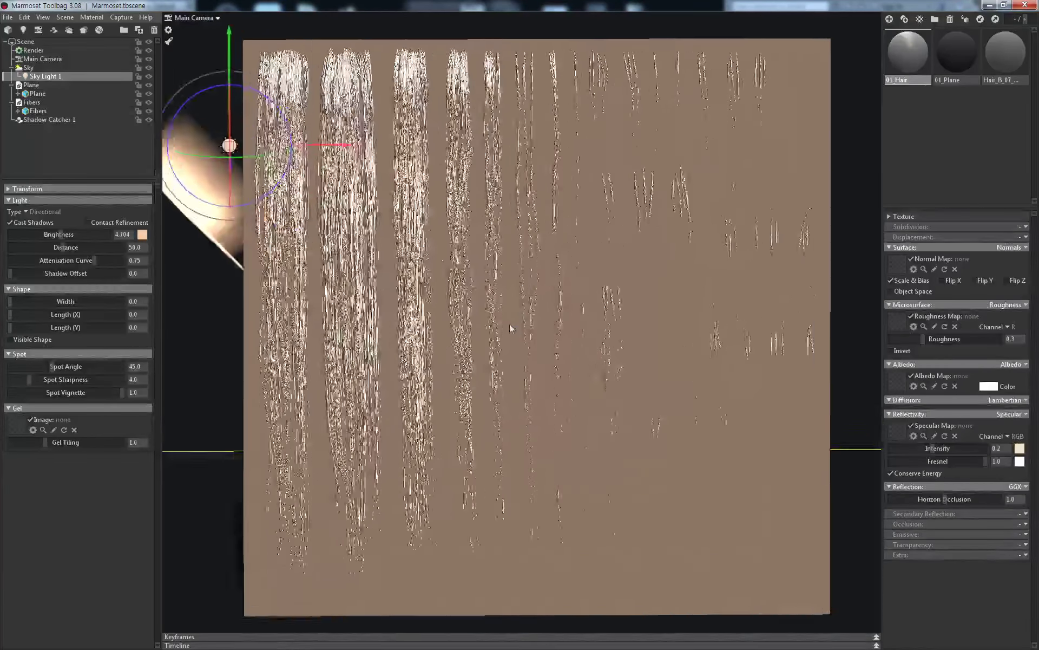
scroll(481, 251, up, 1)
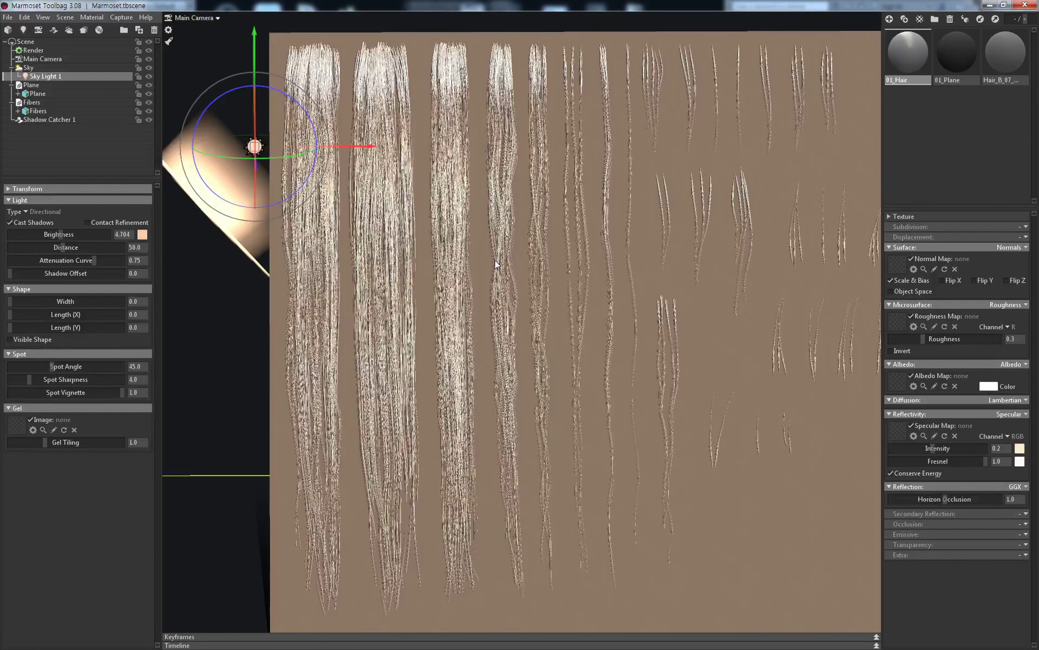
Select the Plane mesh and toggle Cast Shadows off, then back on
click(765, 549)
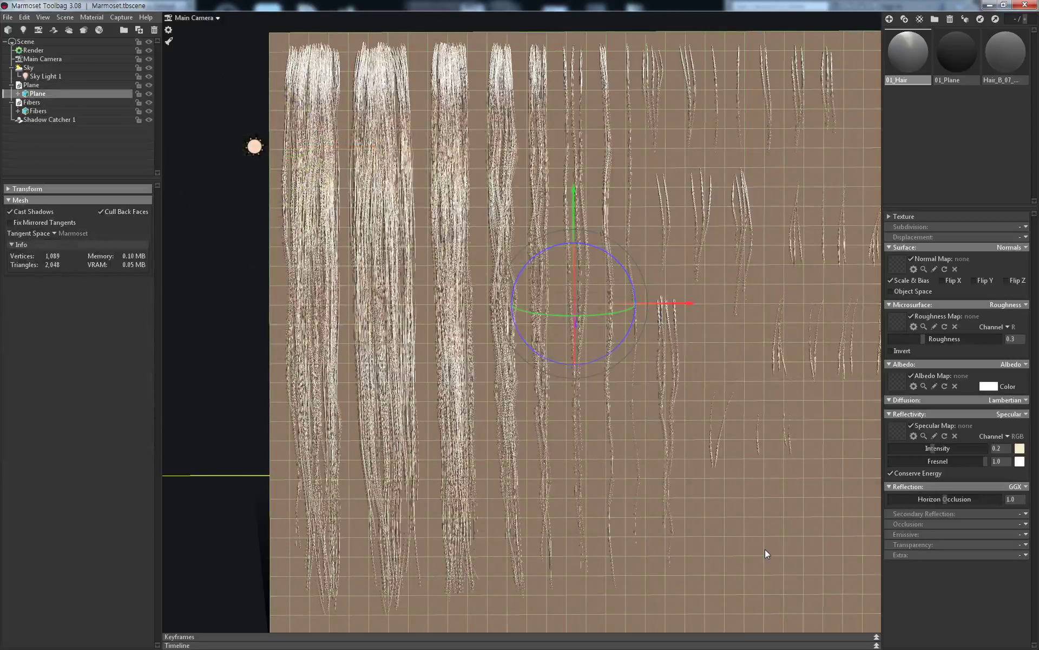
click(50, 212)
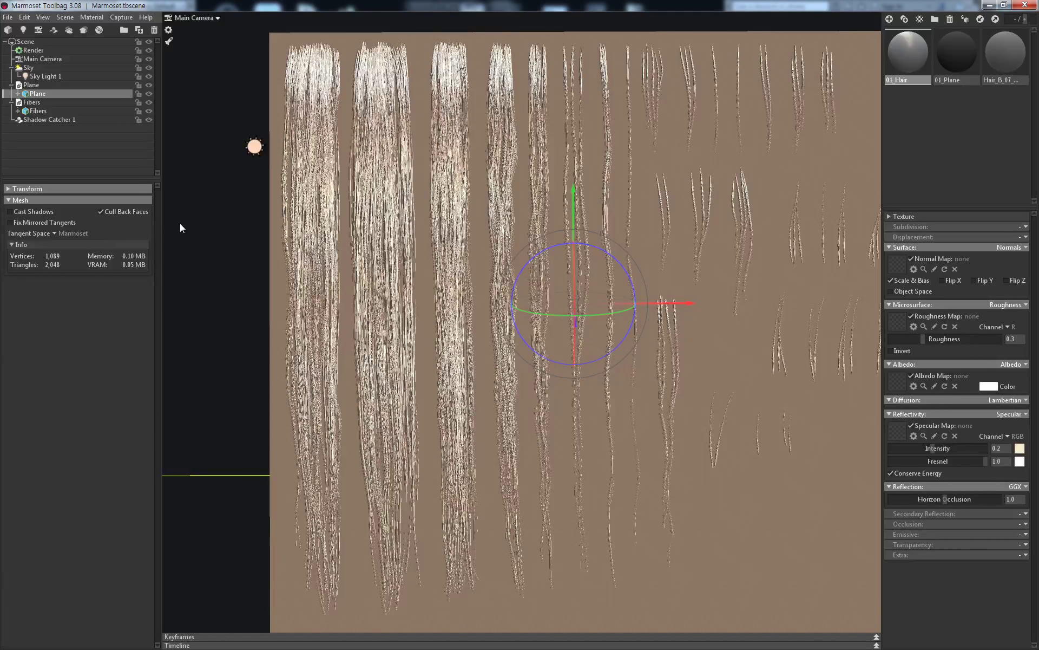
click(53, 211)
middle_drag(229, 216, 164, 214)
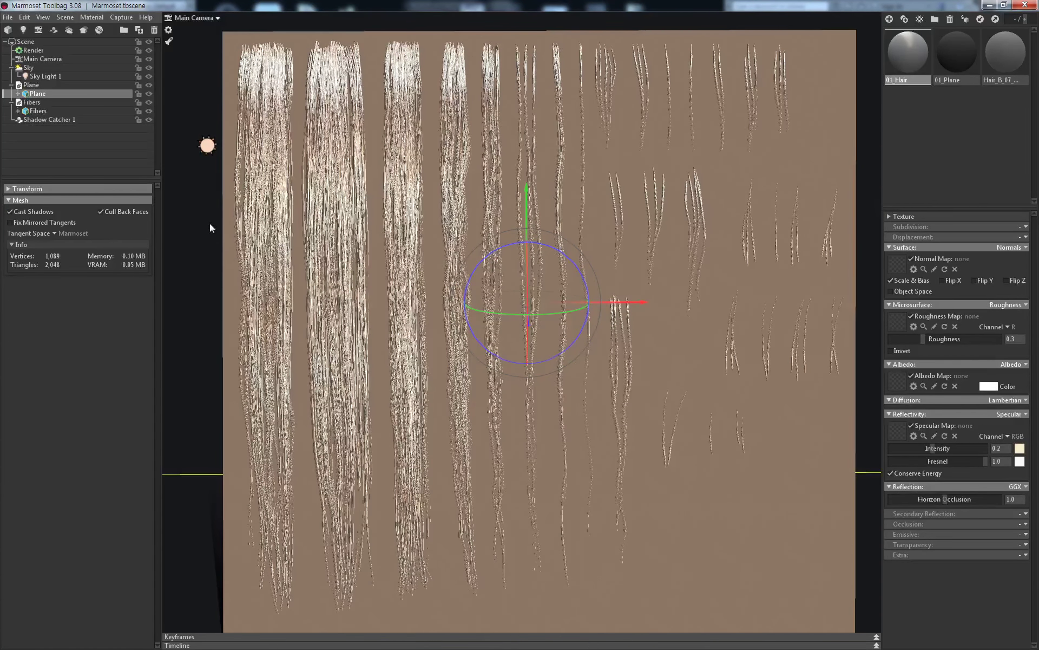
Dim Sky Light 1 to 0.636 brightness and set the 01_Plane material's gloss to 0.0
click(206, 145)
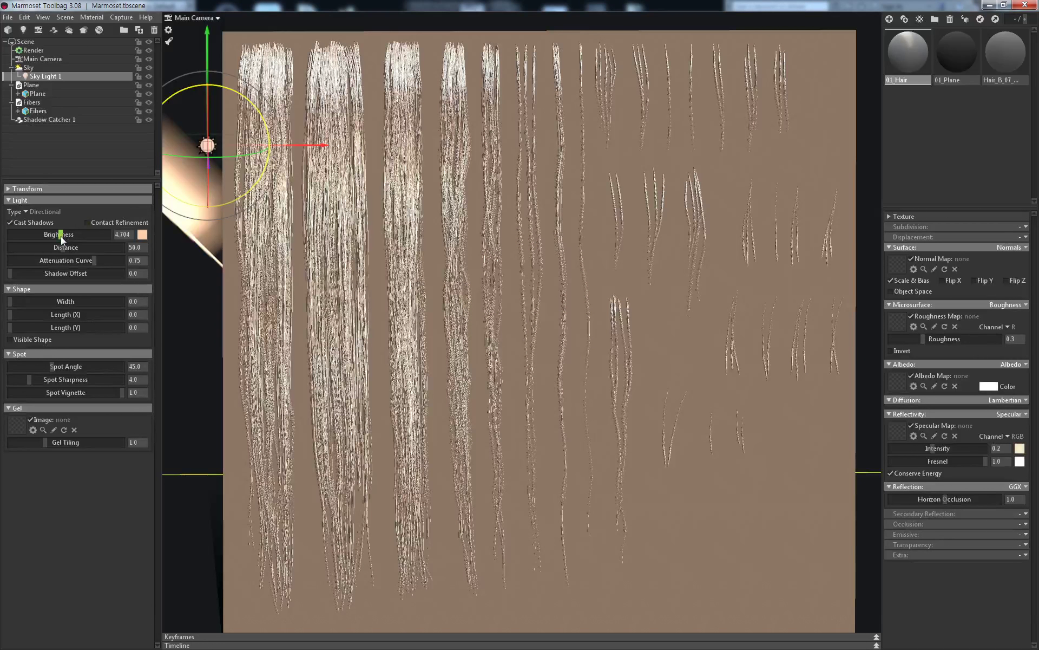
drag(60, 236, 45, 227)
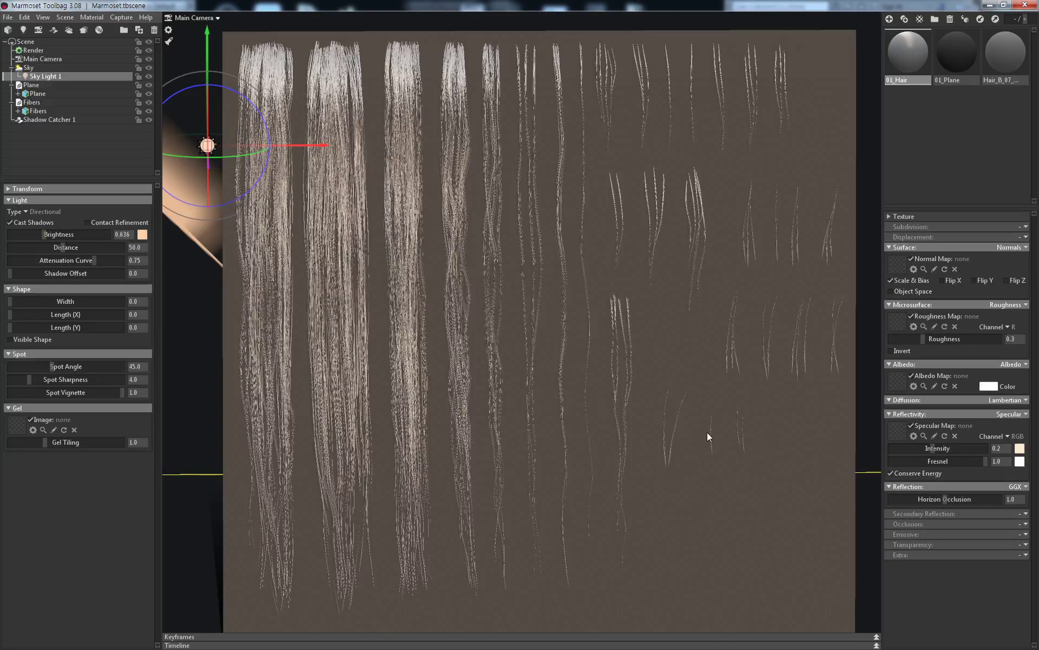
click(950, 64)
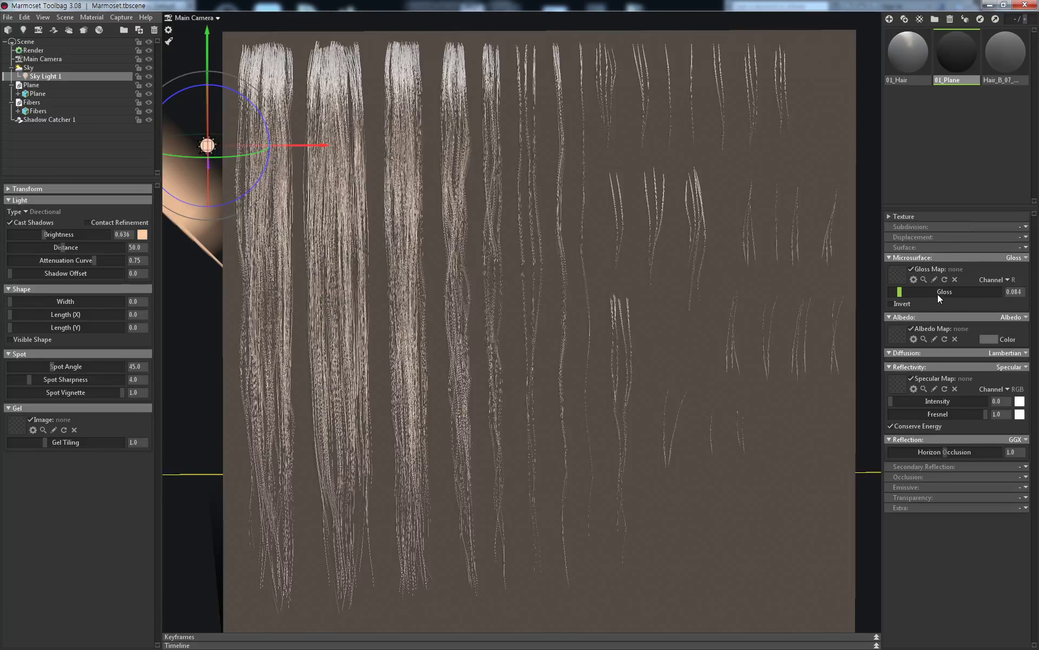
drag(938, 297, 515, 255)
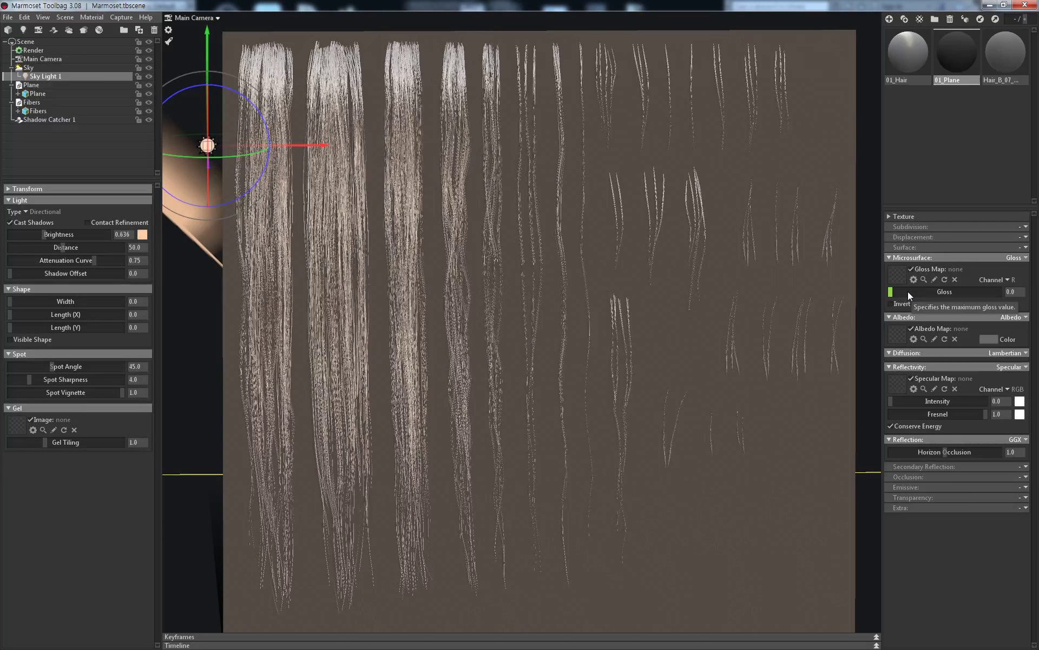
drag(908, 292, 719, 292)
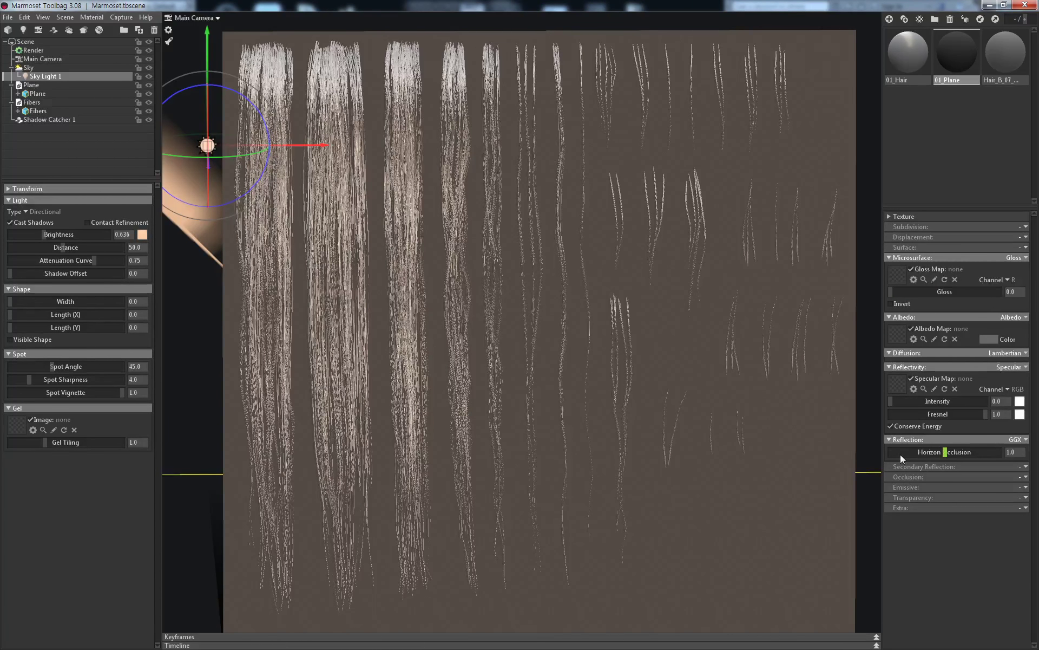
Set 01_Hair's albedo colour to a warm greyish brown, about a0948a
click(912, 60)
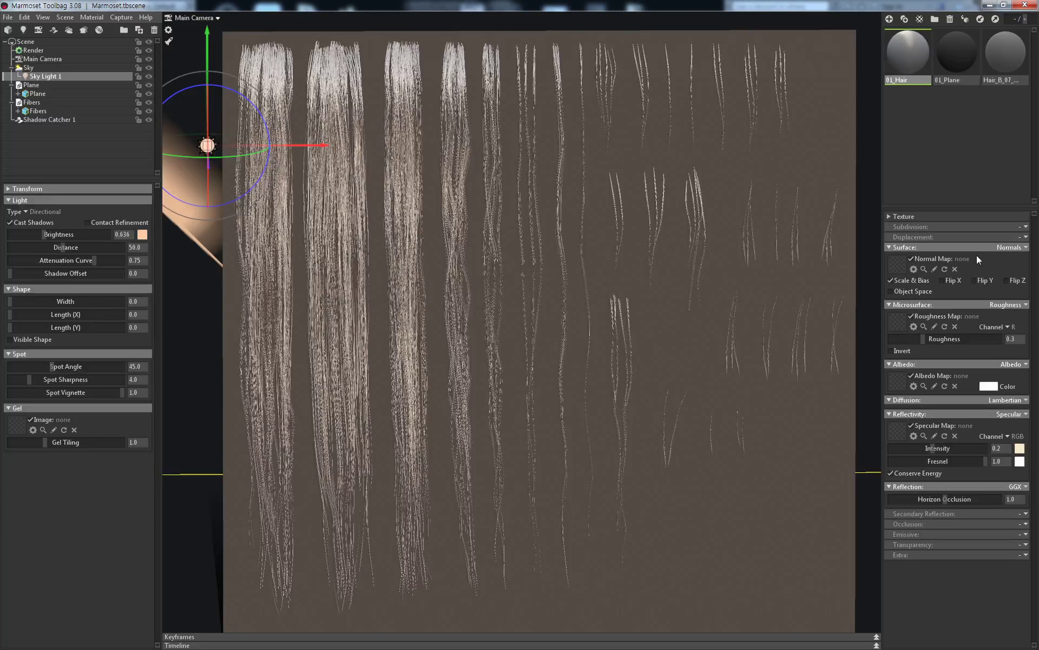
click(988, 386)
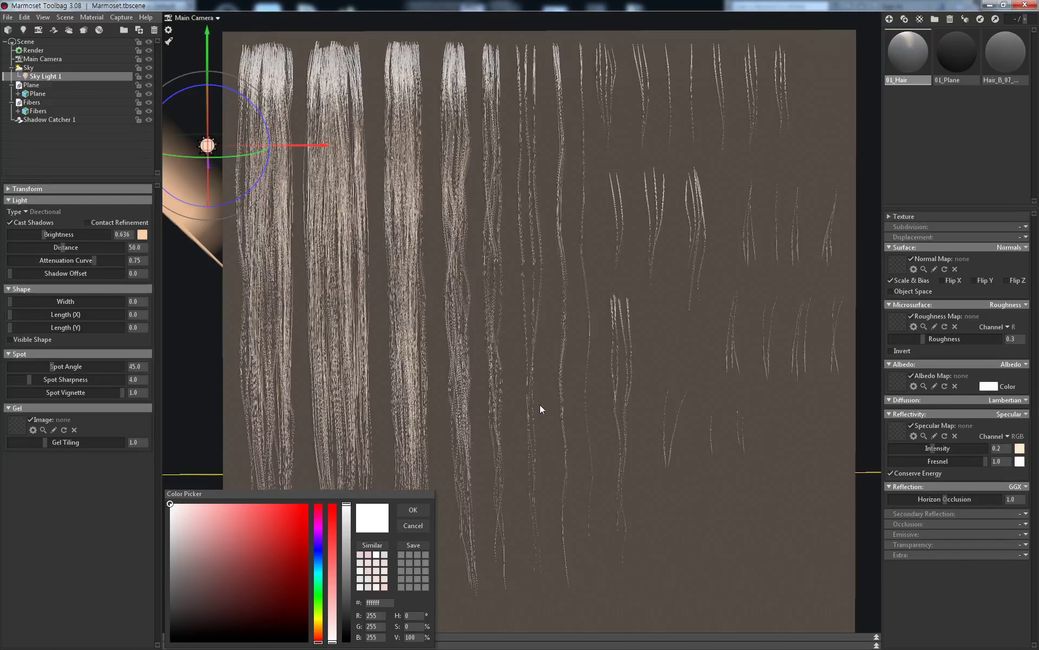
drag(186, 544, 148, 568)
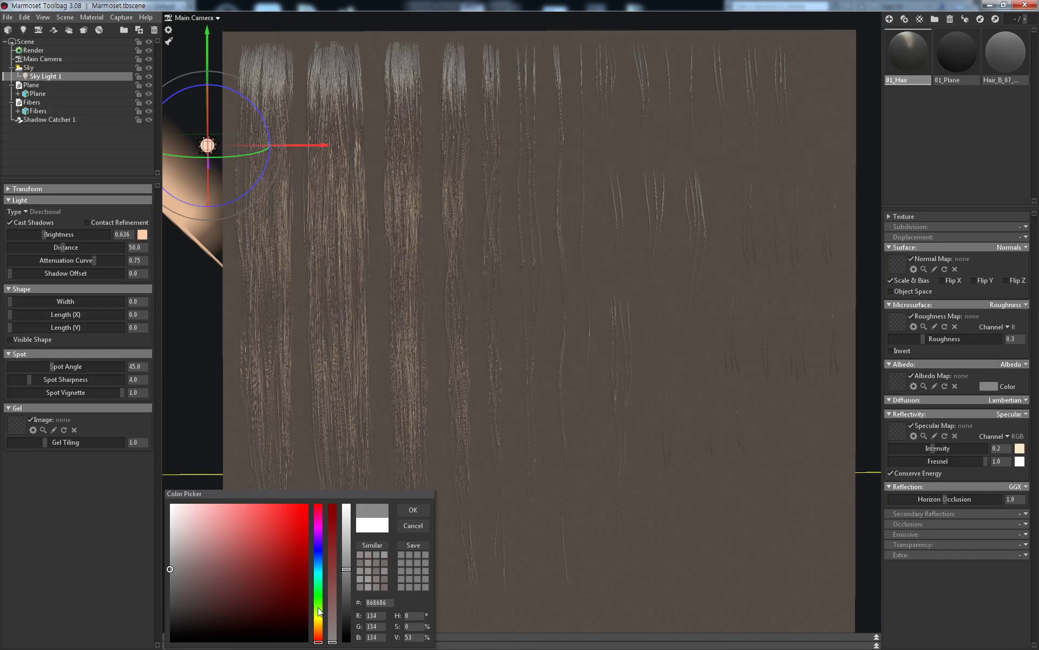
mouse_move(318, 642)
mouse_down()
mouse_move(319, 619)
mouse_move(318, 640)
mouse_up()
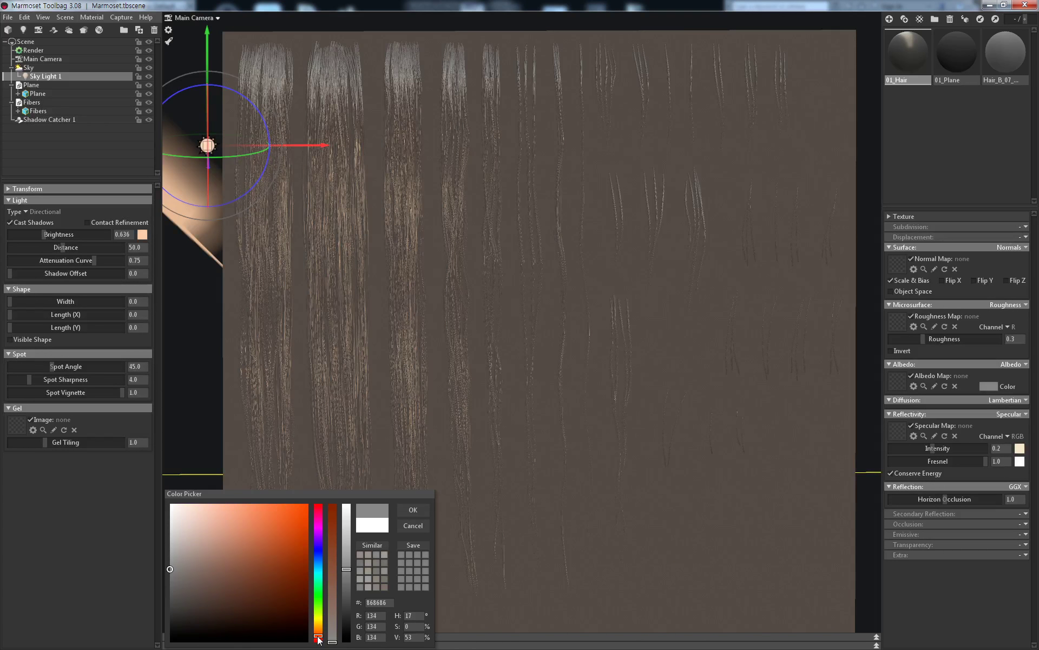
drag(230, 571, 187, 550)
mouse_move(318, 635)
mouse_down()
mouse_move(319, 623)
mouse_move(318, 636)
mouse_up()
drag(228, 564, 189, 555)
click(410, 516)
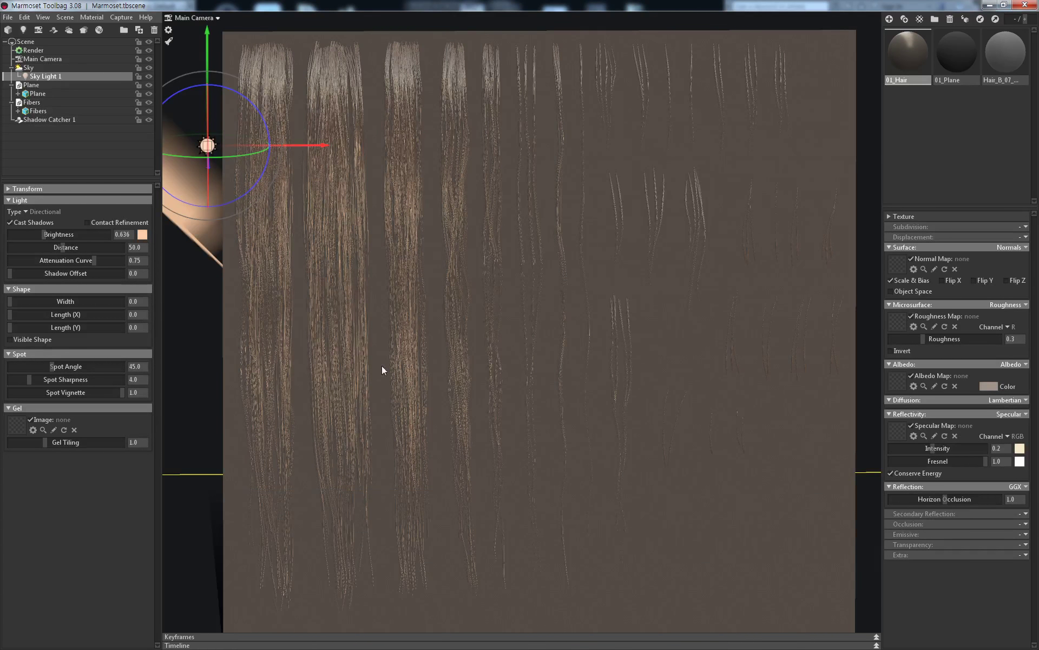
click(340, 102)
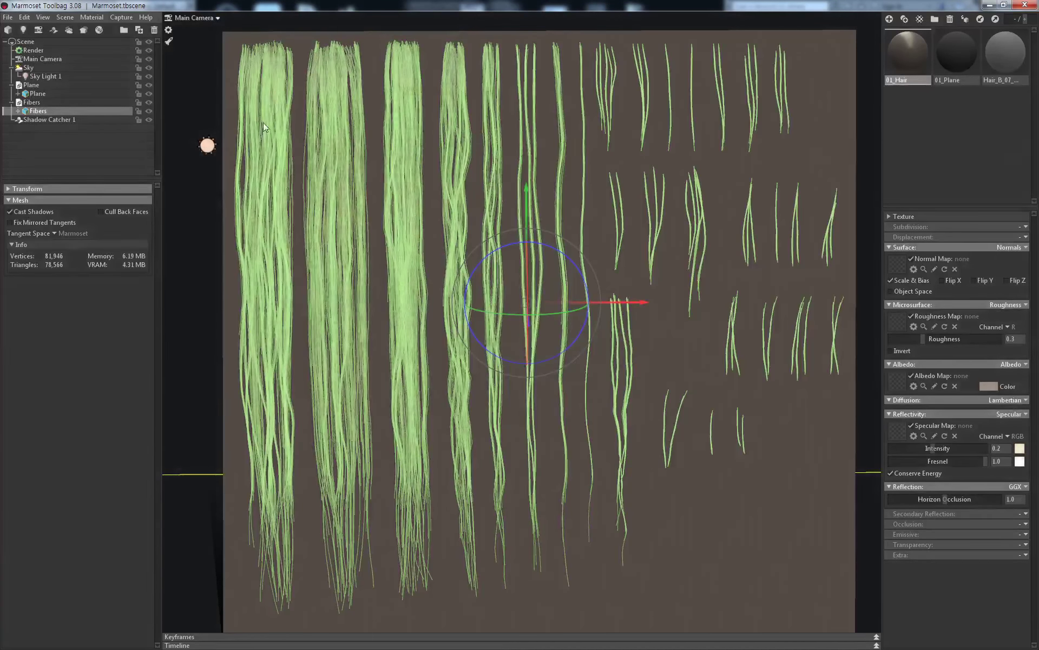
Toggle Cull Back Faces on and off for Fibers, then select the Plane mesh
click(124, 213)
click(123, 212)
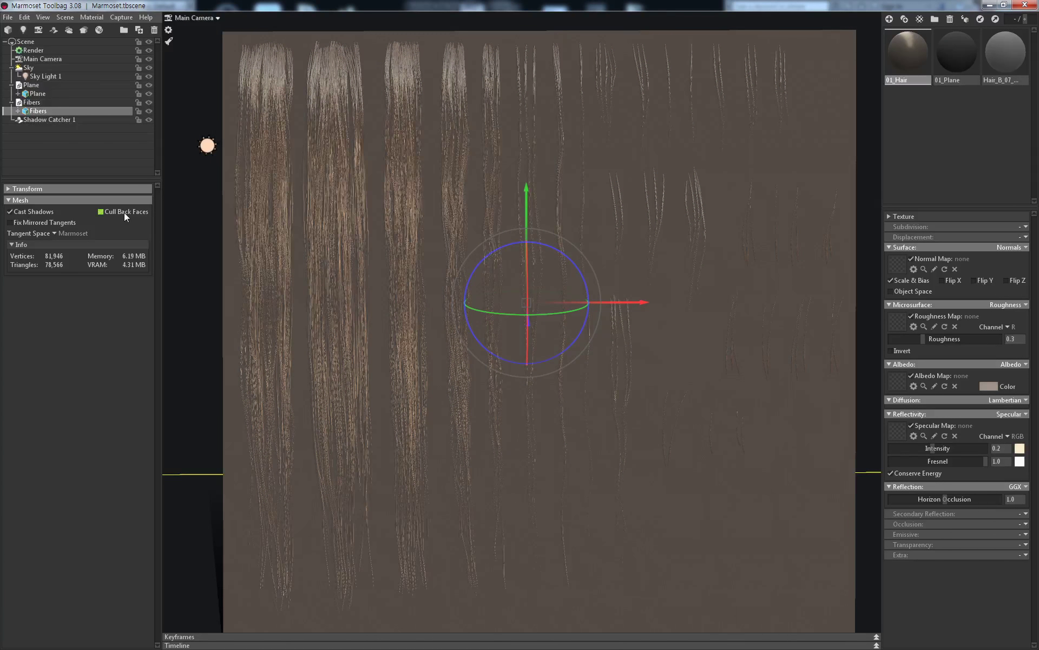
click(229, 66)
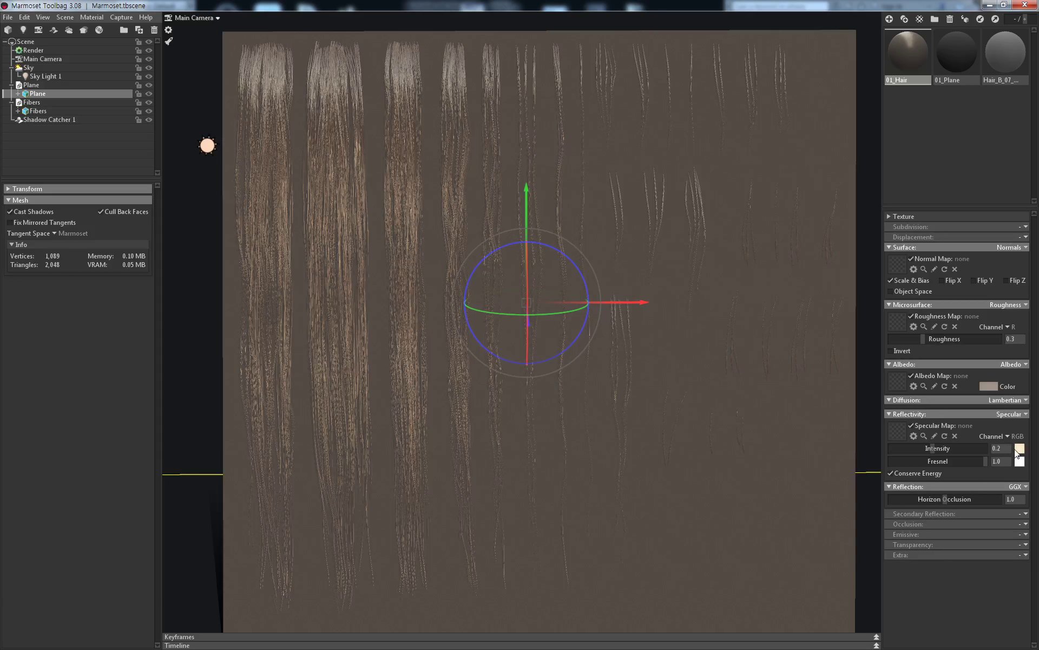
Switch 01_Hair's secondary reflection to Anisotropic, lowering intensity and setting fresnel to 0.181
click(1023, 515)
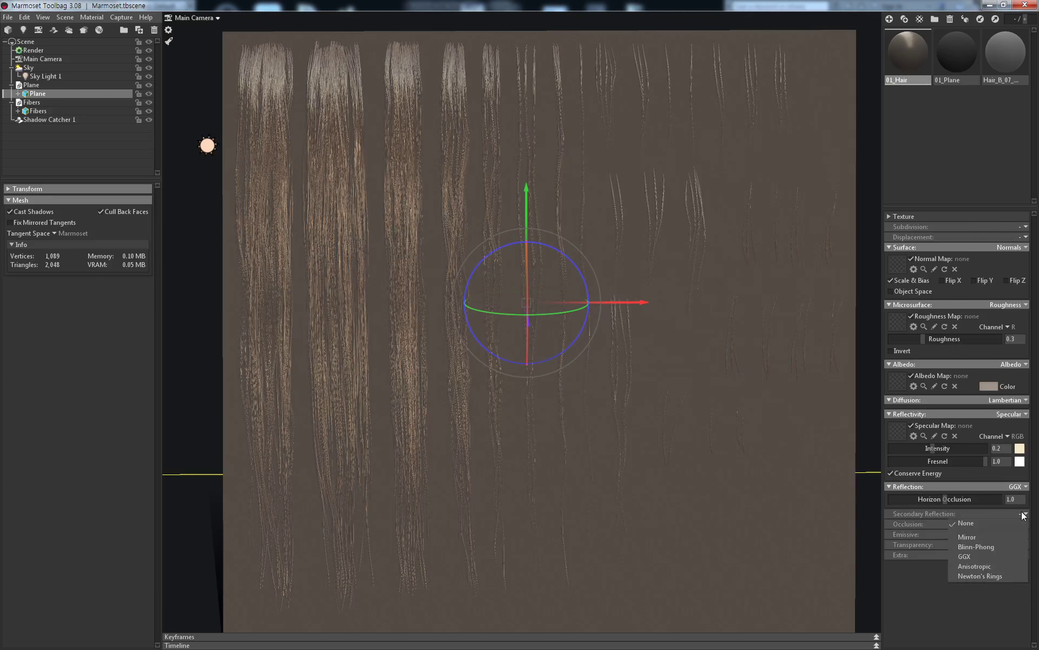
click(982, 567)
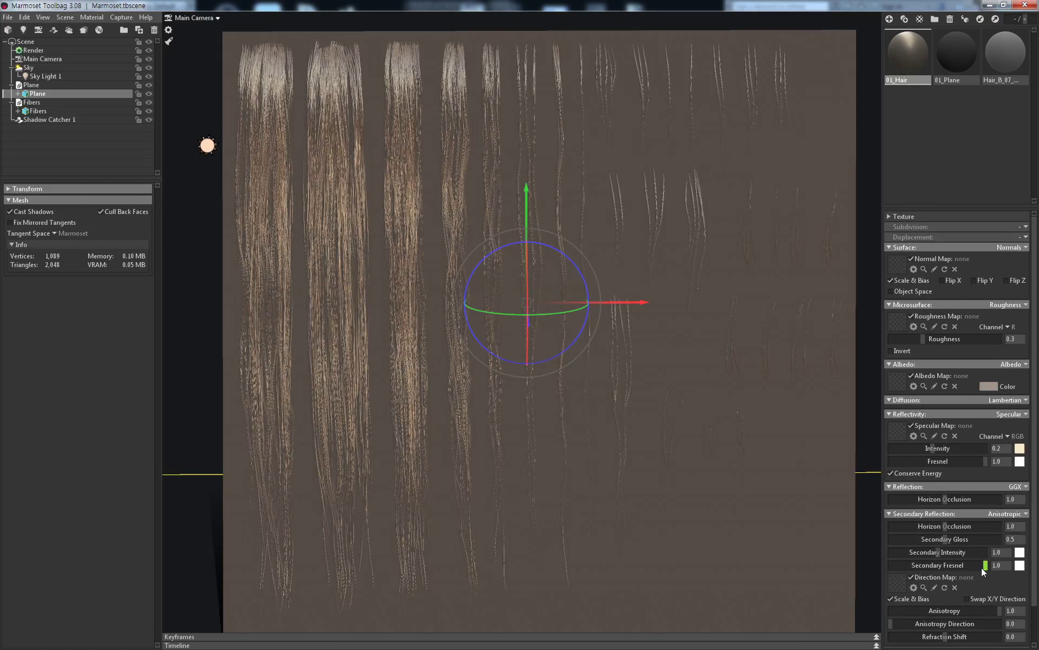
scroll(1006, 550, down, 1)
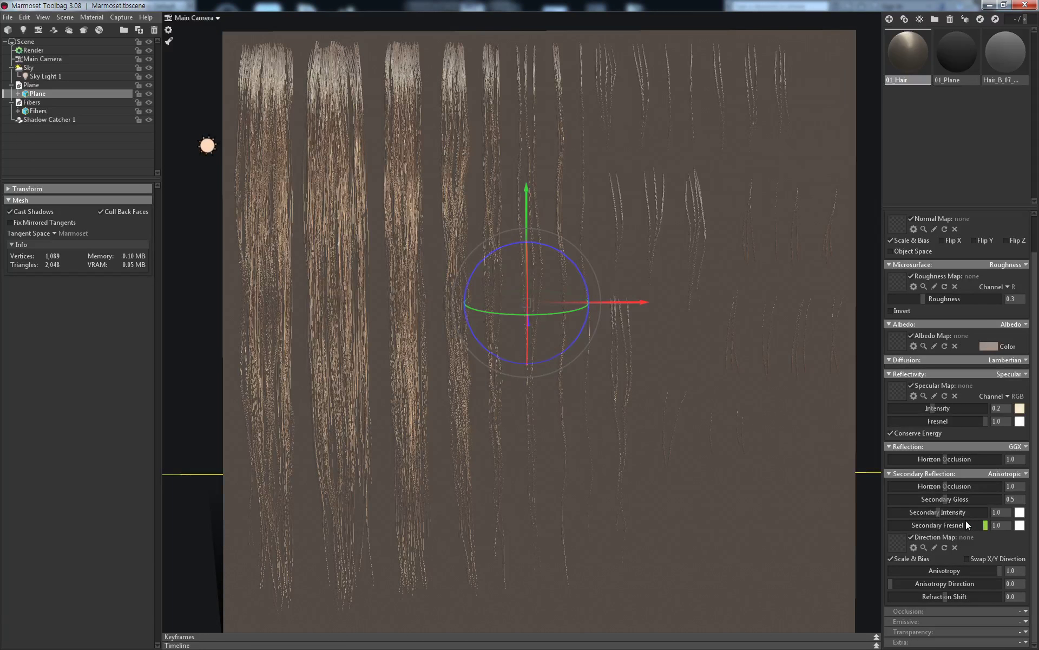
mouse_move(938, 512)
mouse_down()
mouse_move(941, 498)
mouse_move(964, 499)
mouse_move(938, 499)
mouse_up()
drag(986, 525, 857, 519)
drag(891, 524, 908, 526)
Tint the secondary highlight pink, swap anisotropy direction, and shift refraction to -0.118
click(1020, 512)
mouse_move(265, 540)
mouse_down()
mouse_move(210, 489)
mouse_move(186, 485)
mouse_move(205, 476)
mouse_move(182, 468)
mouse_up()
click(405, 510)
click(1012, 561)
drag(944, 596, 930, 596)
mouse_move(927, 584)
mouse_down()
mouse_move(912, 583)
mouse_move(939, 596)
mouse_move(906, 583)
mouse_move(975, 583)
mouse_move(911, 584)
mouse_move(936, 582)
mouse_up()
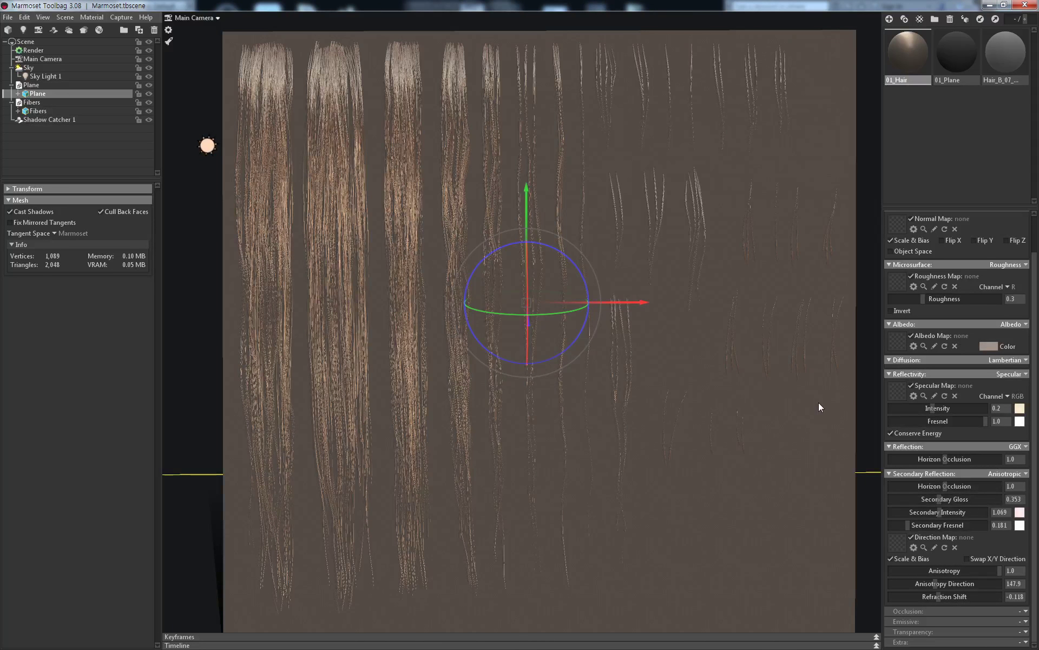
middle_drag(751, 379, 739, 366)
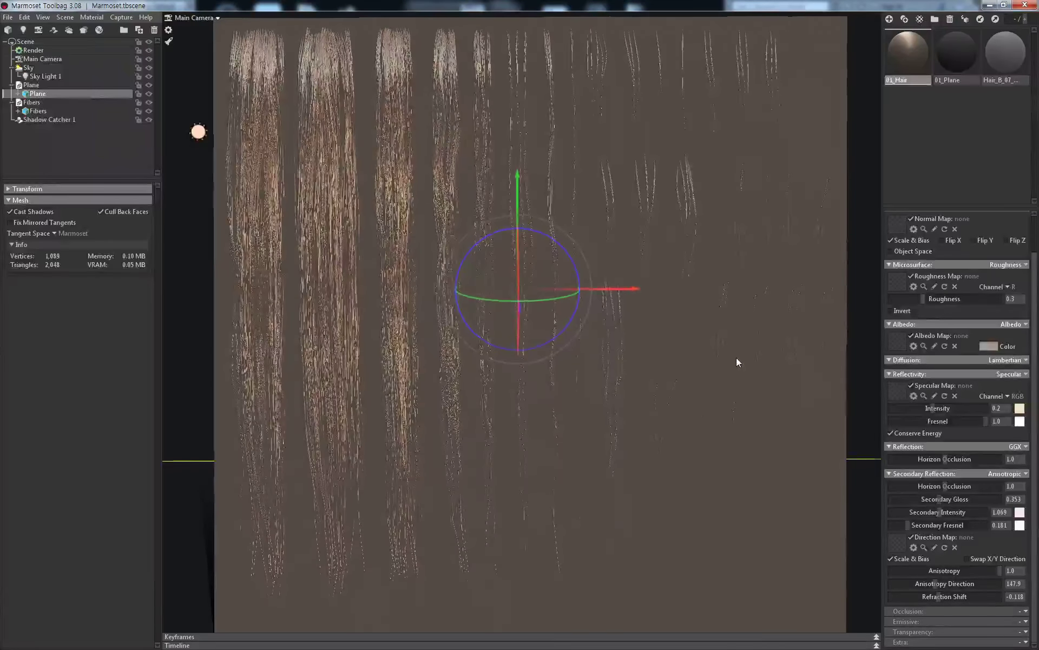
Enter an image width and height of 4096 in Capture Settings
scroll(735, 354, down, 1)
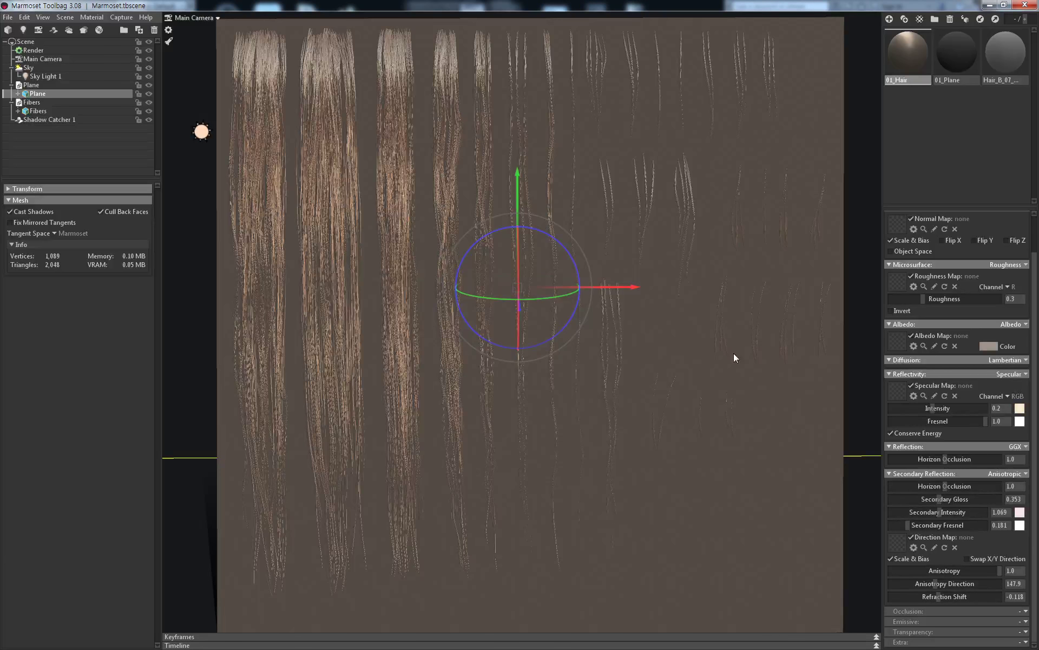
middle_drag(734, 358, 734, 353)
click(121, 17)
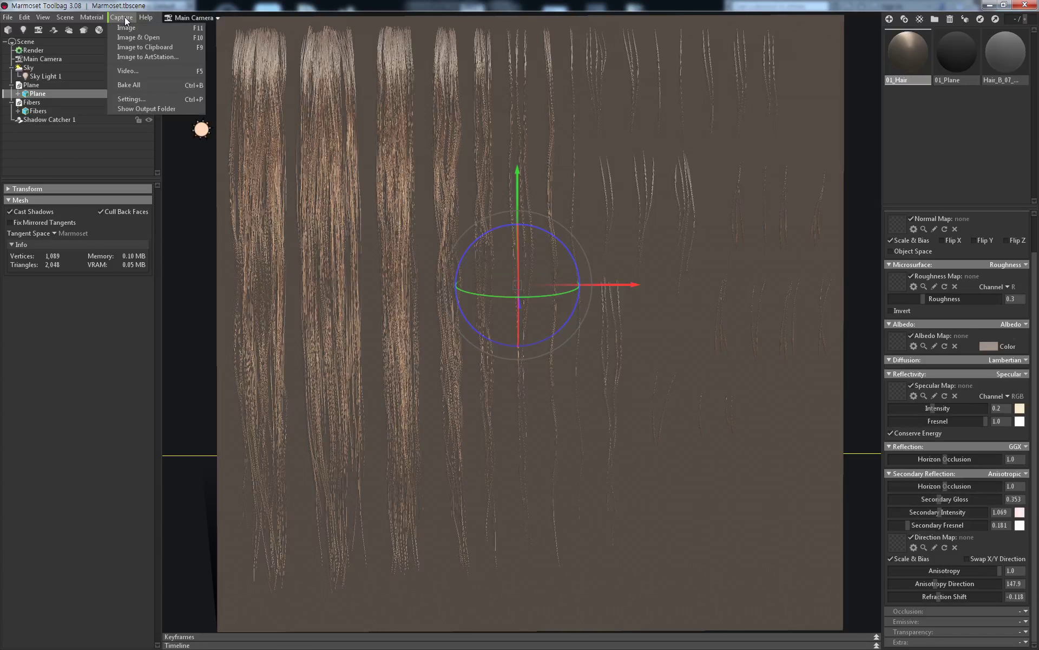
click(169, 101)
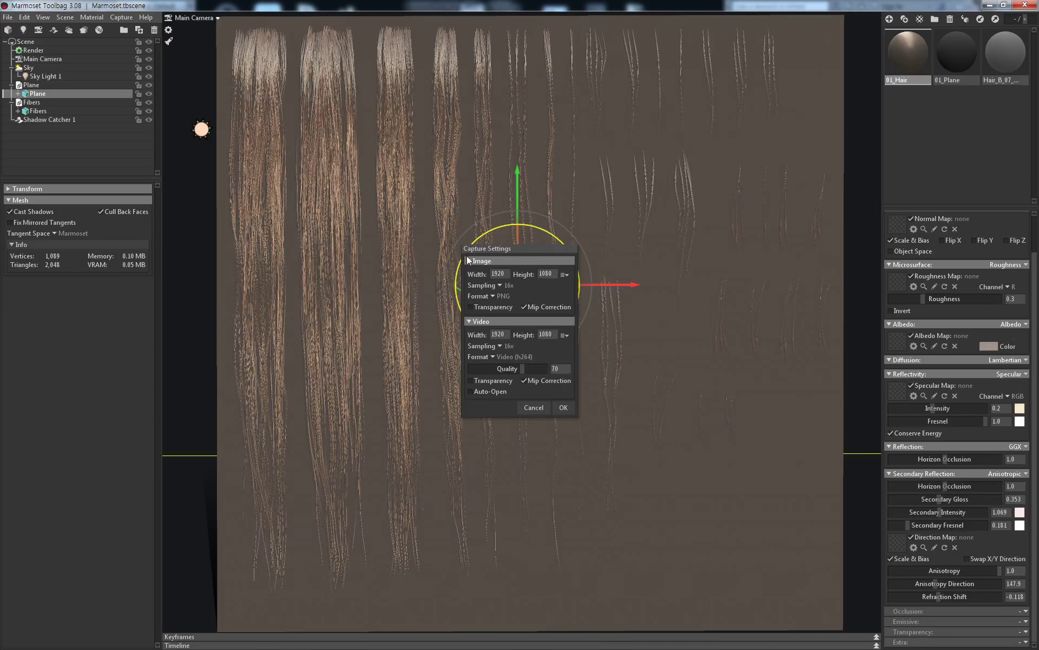
double_click(503, 273)
text(5)
text(96)
key(Tab)
text(40)
text(96)
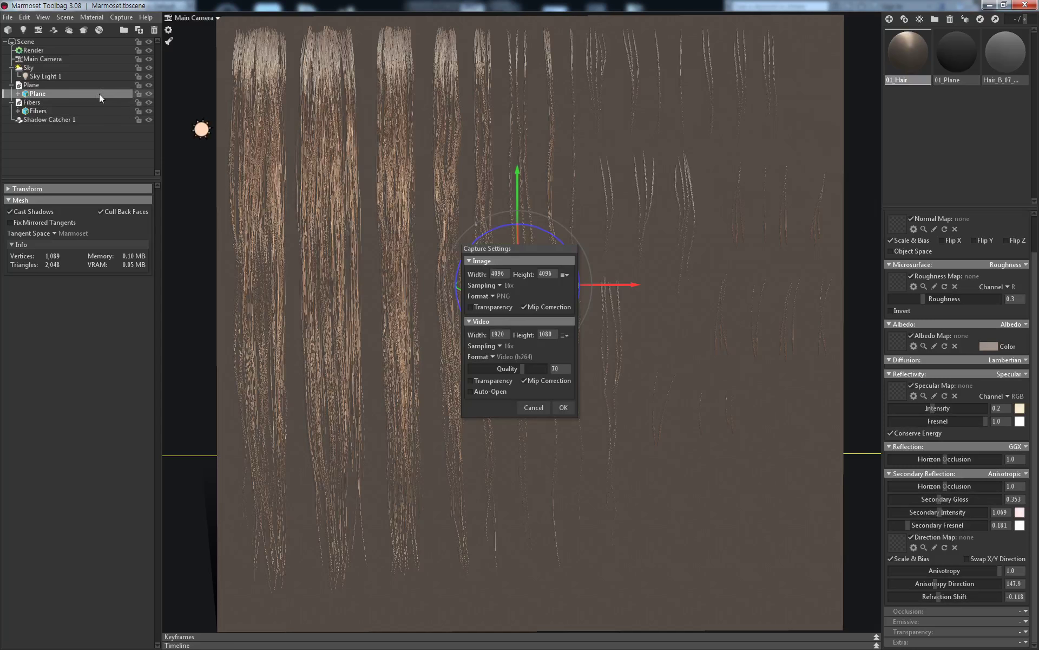
Confirm the capture settings, then reopen them to verify the 4096 × 4096 size
click(45, 59)
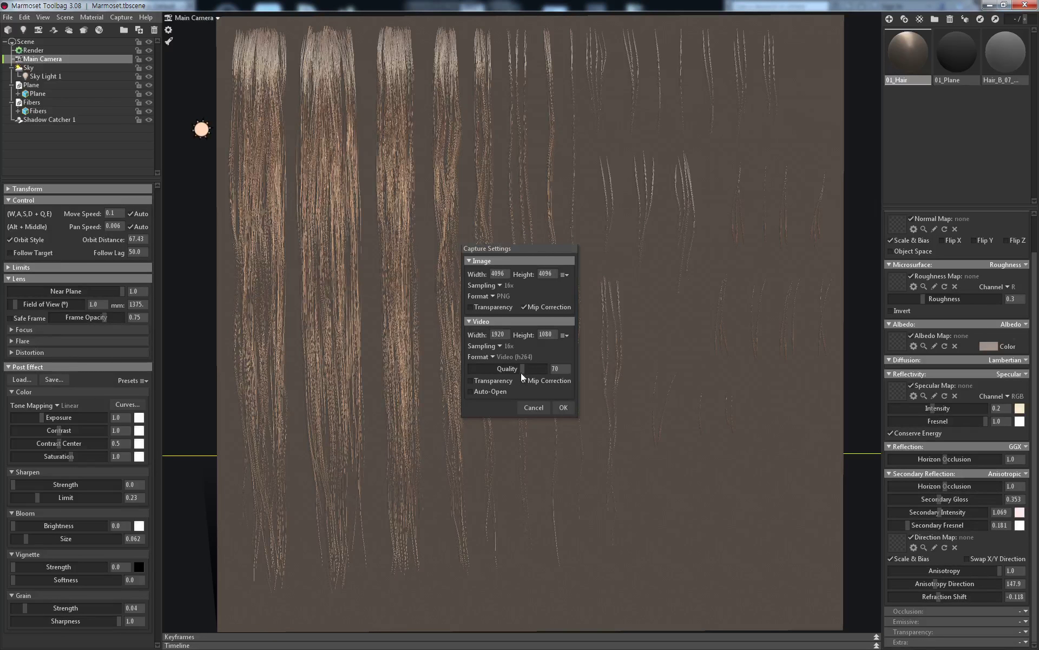
click(564, 409)
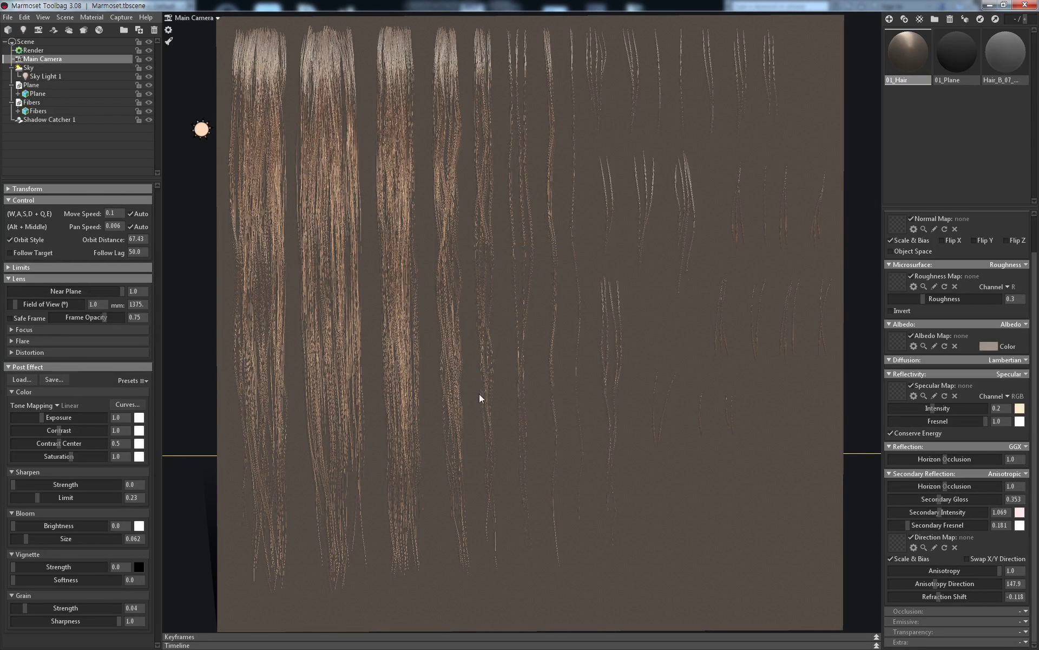
click(115, 19)
click(145, 108)
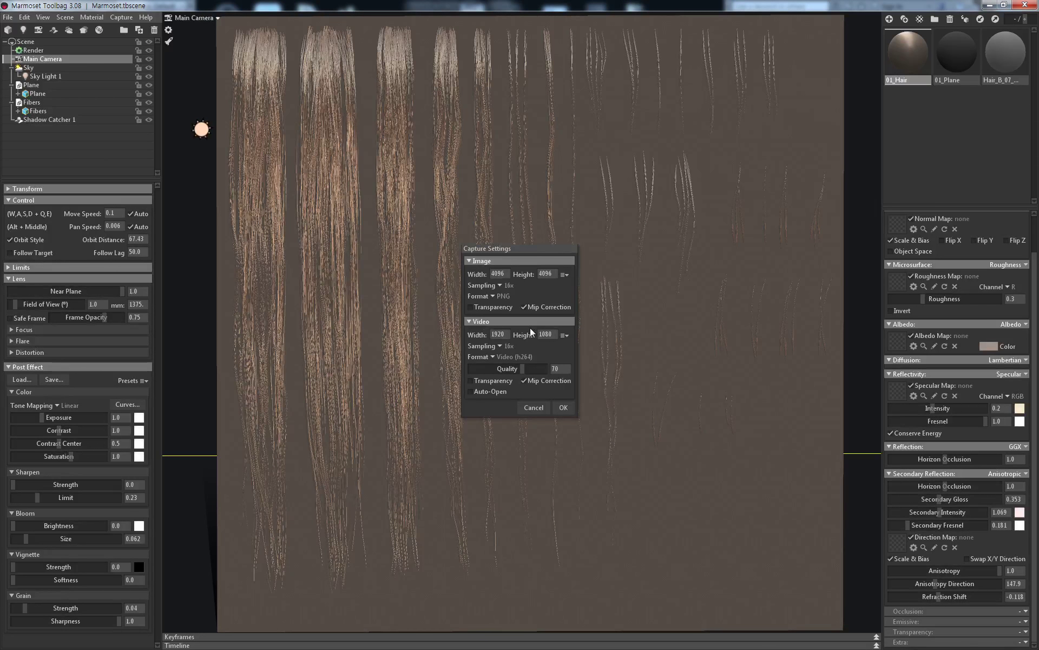
Enable GI at brightness 1.306, with occlusion strength 16 and occlusion size 0.027
click(562, 409)
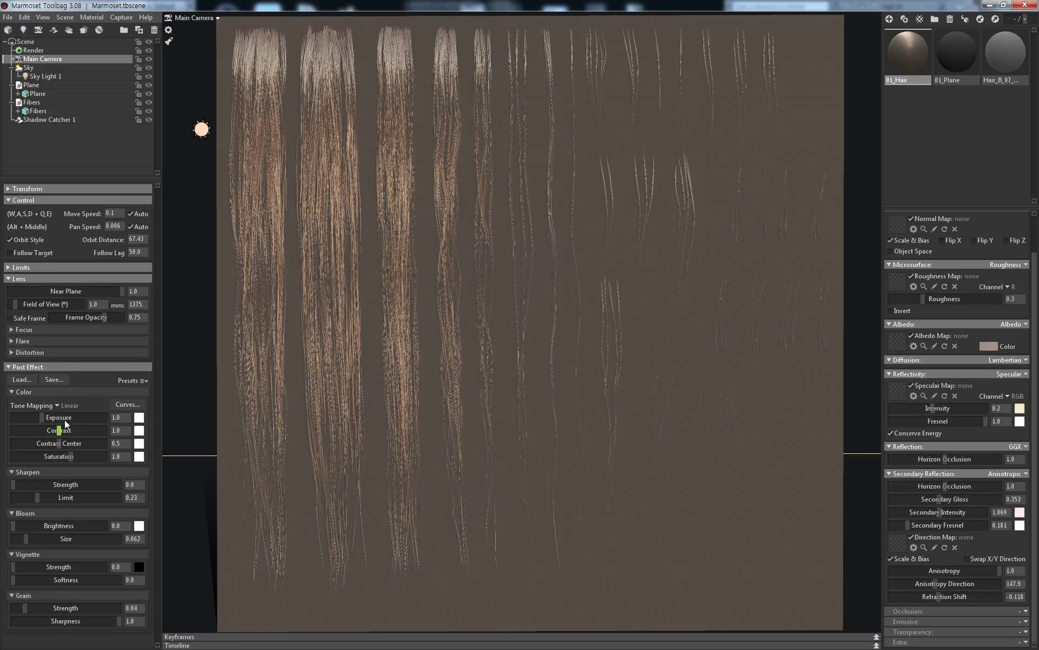
click(34, 50)
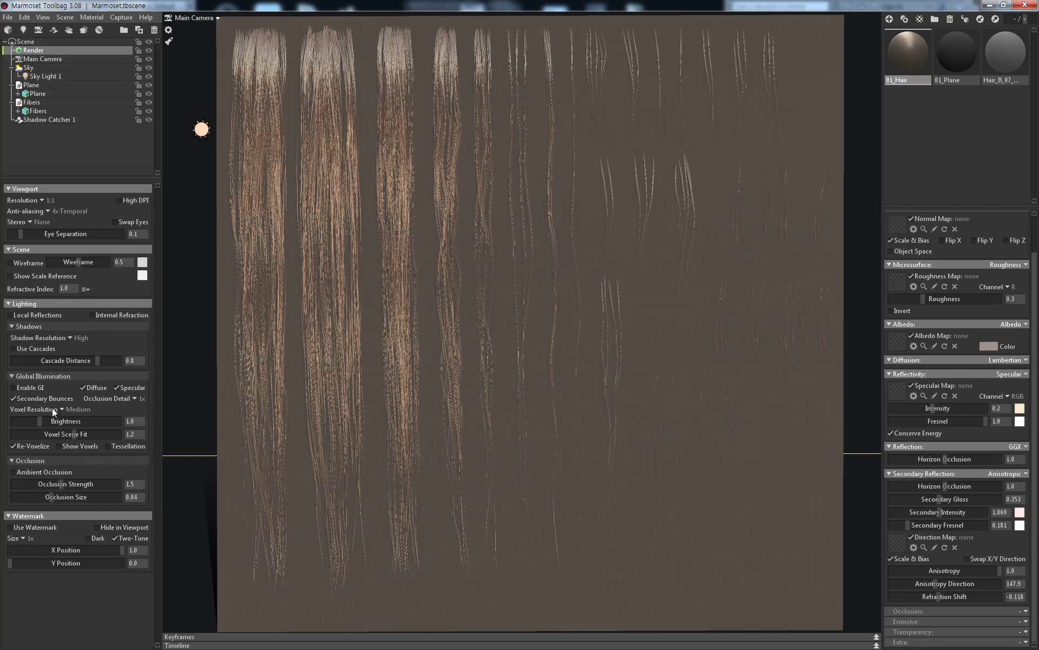
click(24, 388)
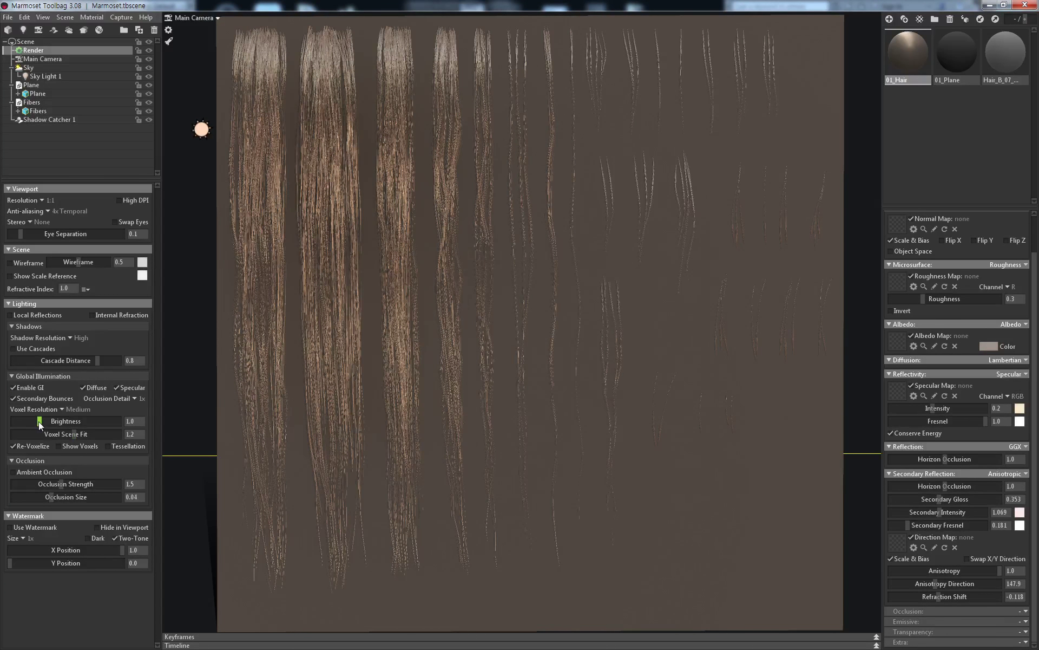
drag(38, 421, 44, 421)
mouse_move(62, 484)
mouse_down()
mouse_move(3, 466)
mouse_move(192, 494)
mouse_up()
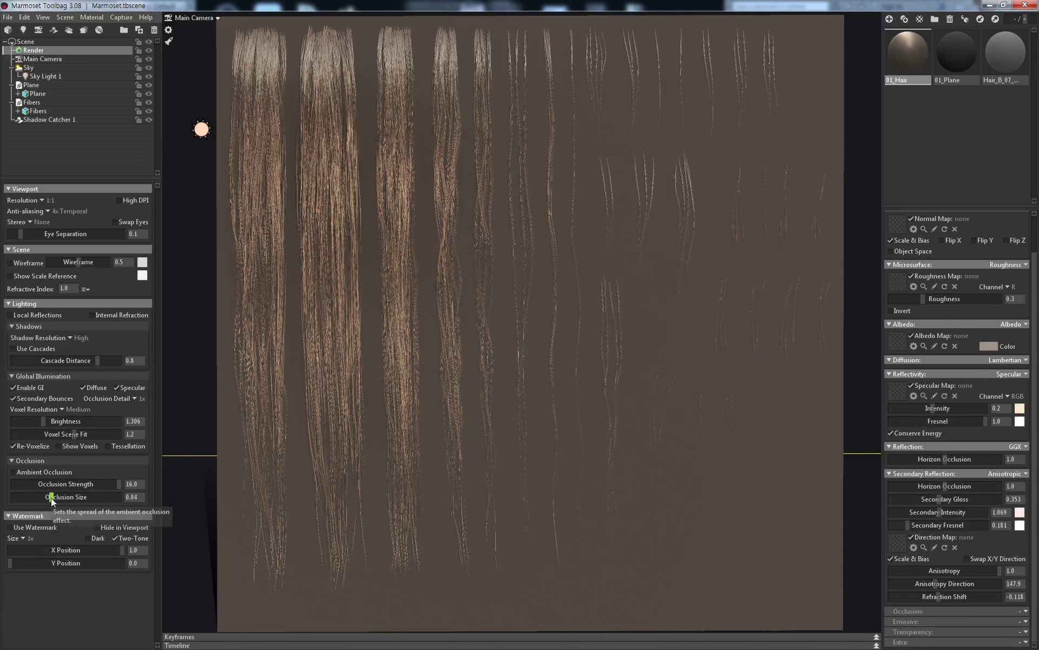
mouse_move(51, 498)
mouse_down()
mouse_move(106, 499)
mouse_move(45, 500)
mouse_up()
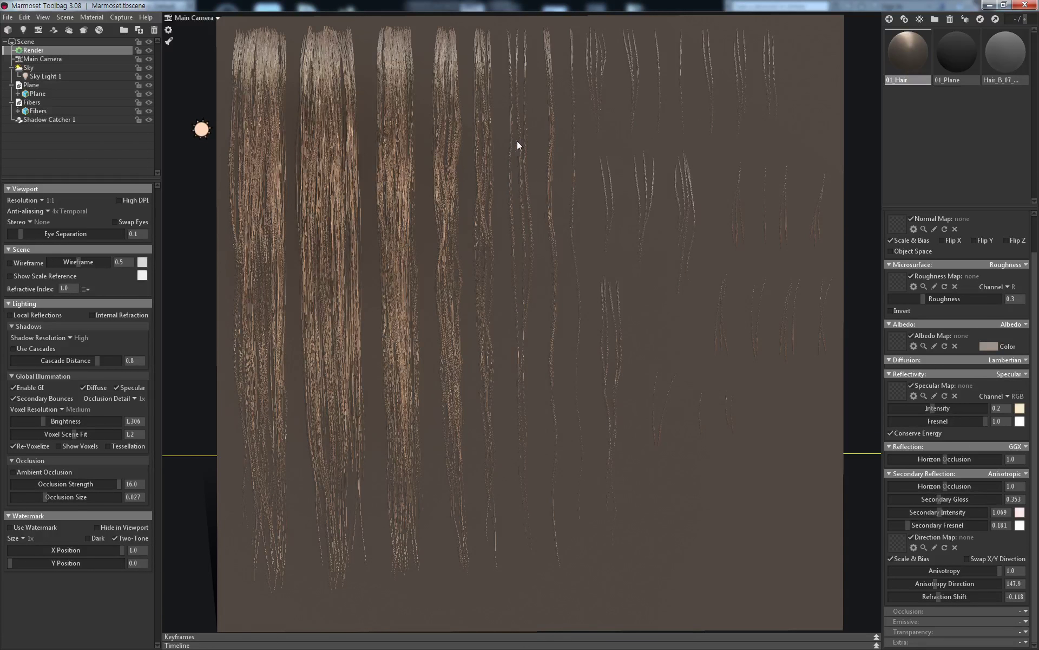
Nudge the Plane slightly along its Y axis with the move gizmo, then reselect it
click(727, 498)
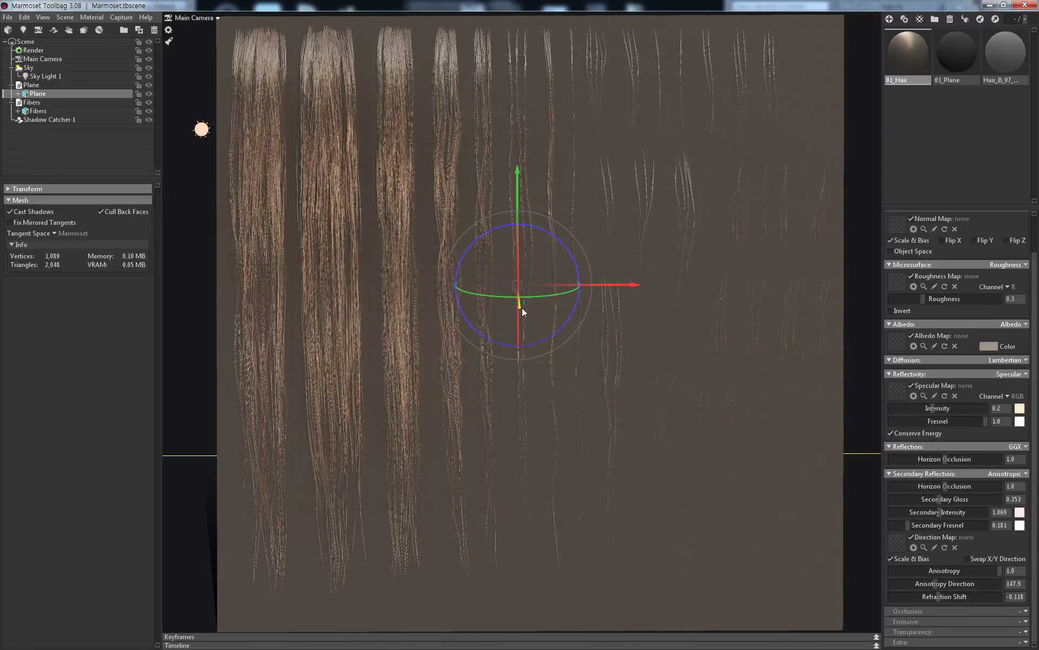
drag(521, 307, 527, 306)
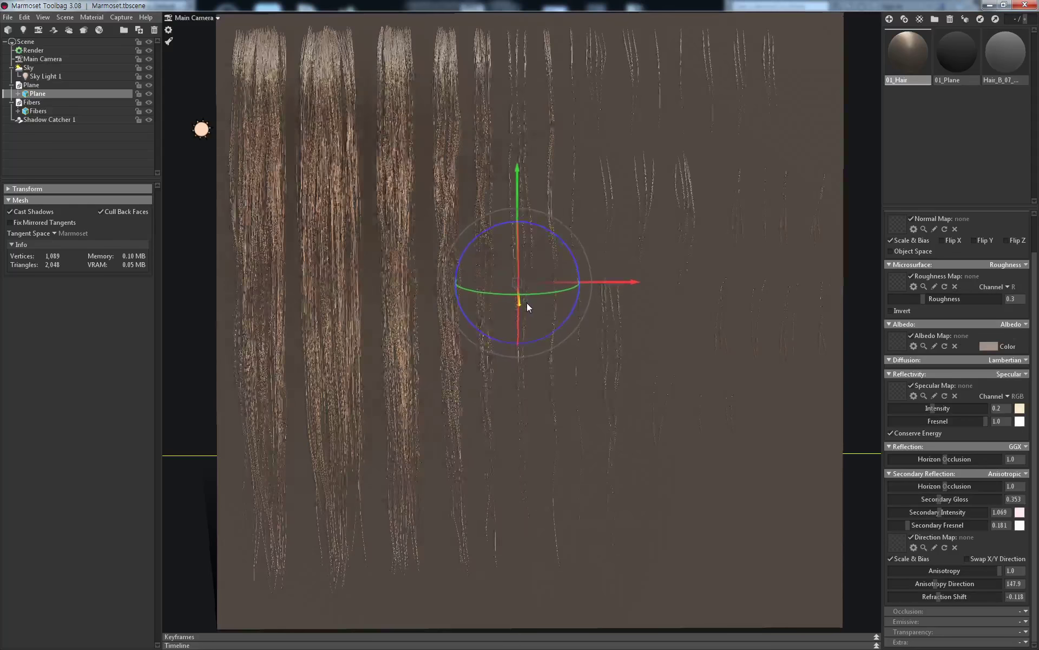
drag(527, 307, 527, 303)
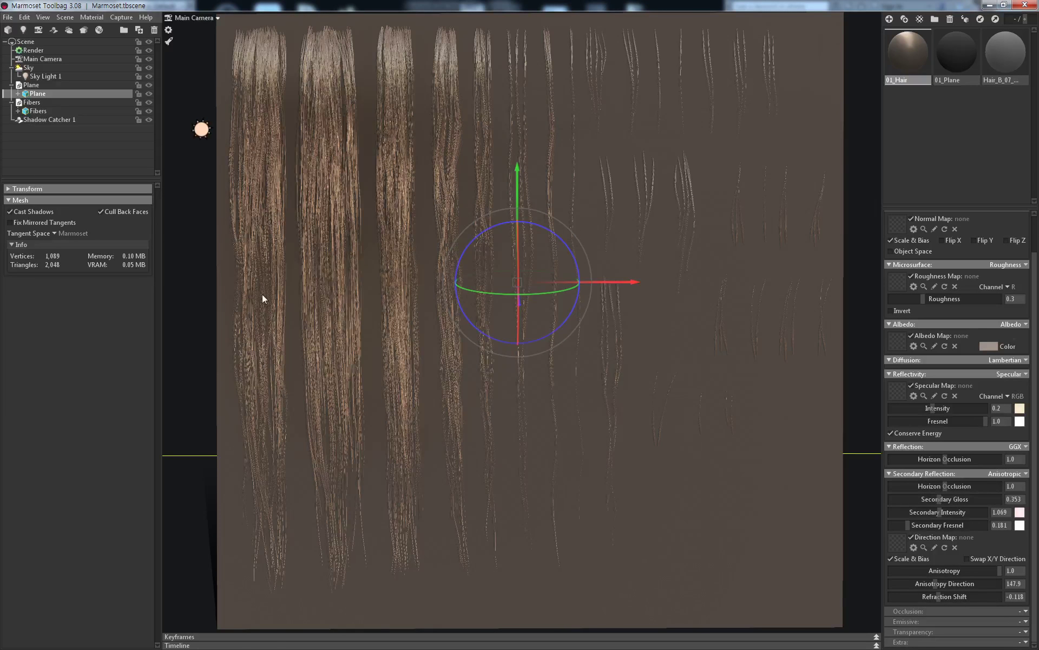
click(175, 263)
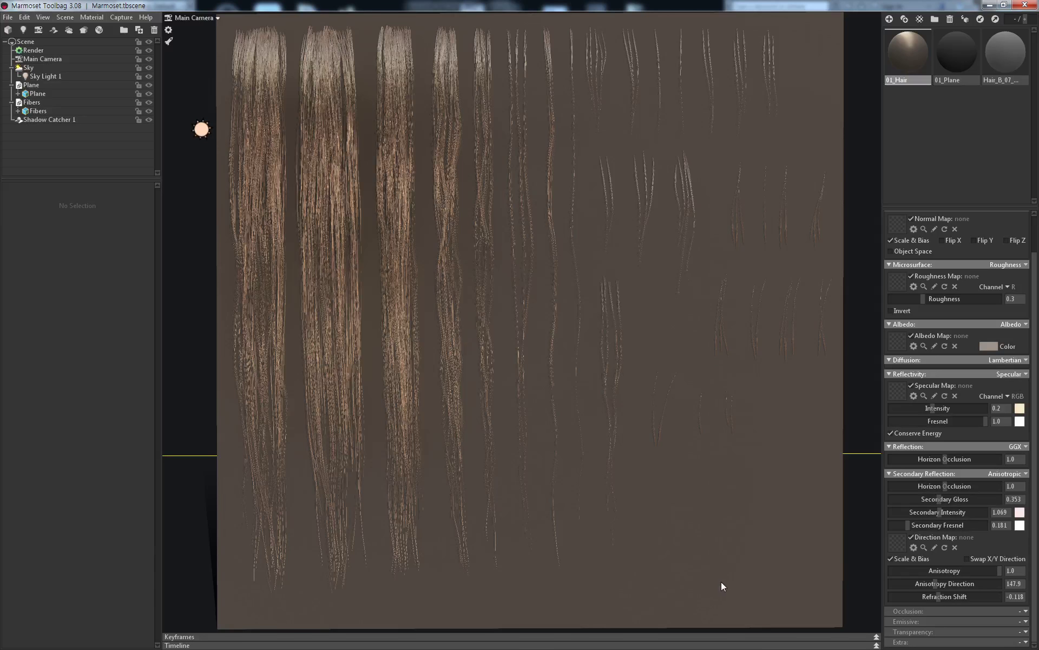
click(728, 596)
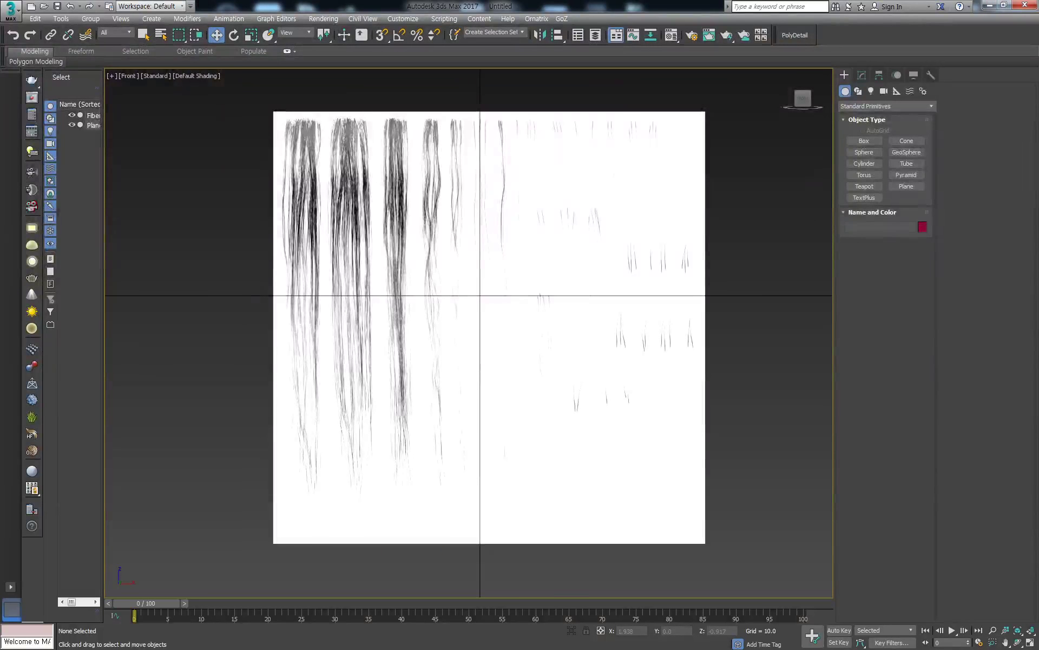
click(660, 475)
click(862, 75)
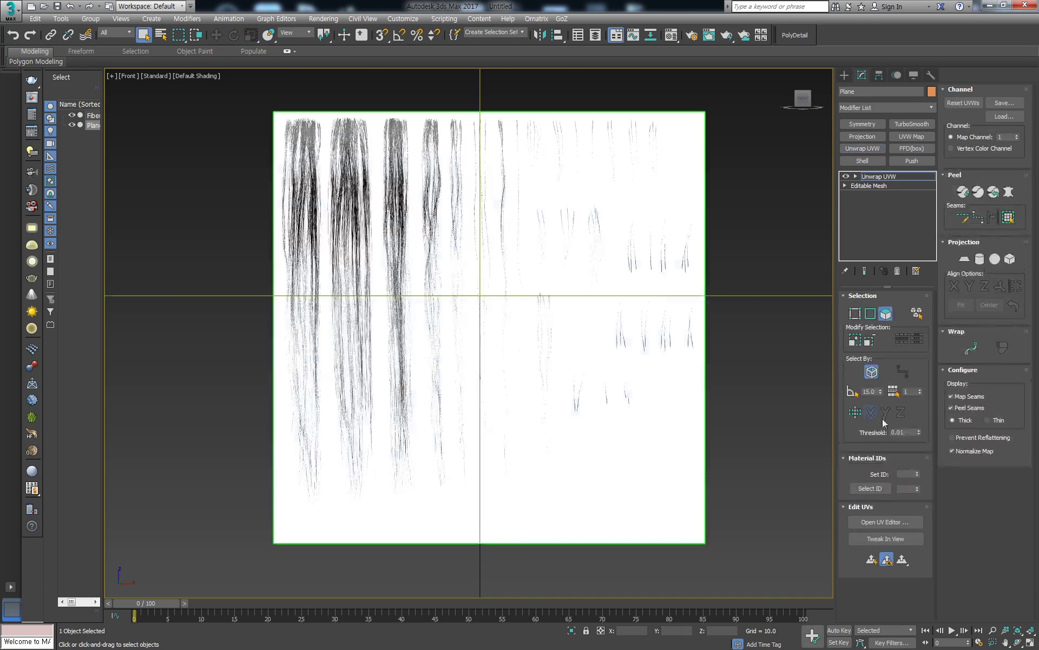
click(885, 519)
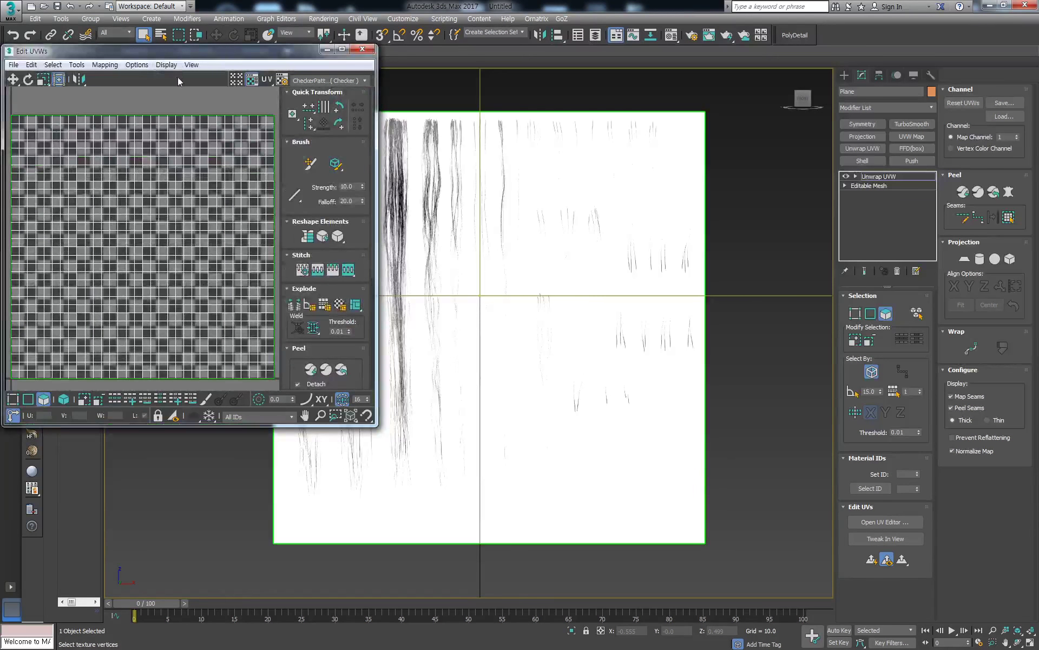
click(365, 54)
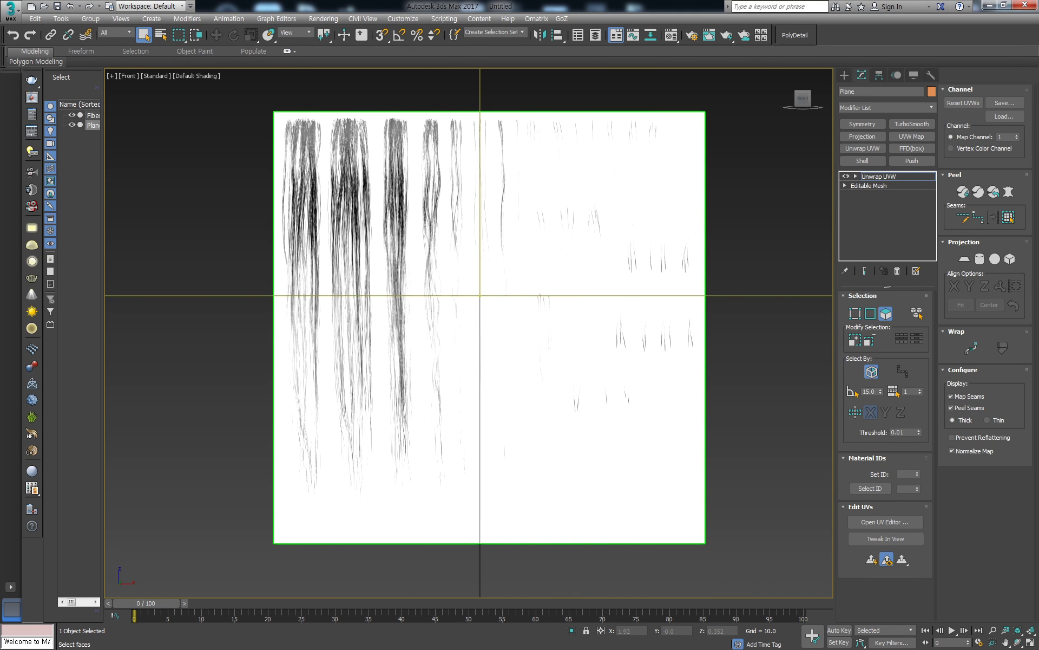
key(alt+Tab)
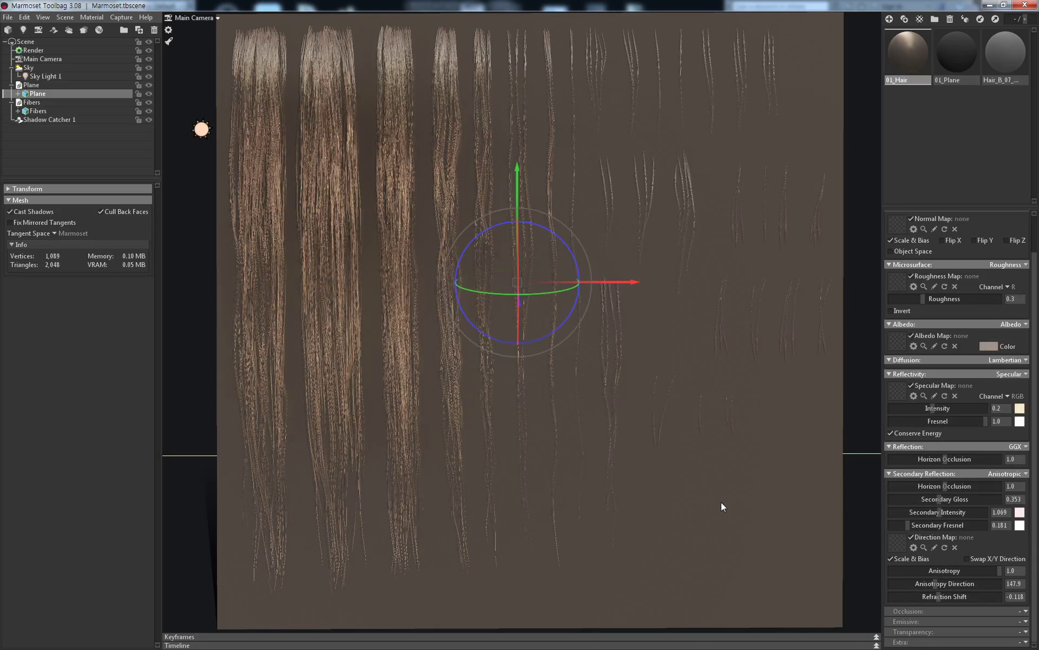
Enable Main Camera's safe frame, fit the hair plane inside it, and reopen Capture Settings
click(79, 60)
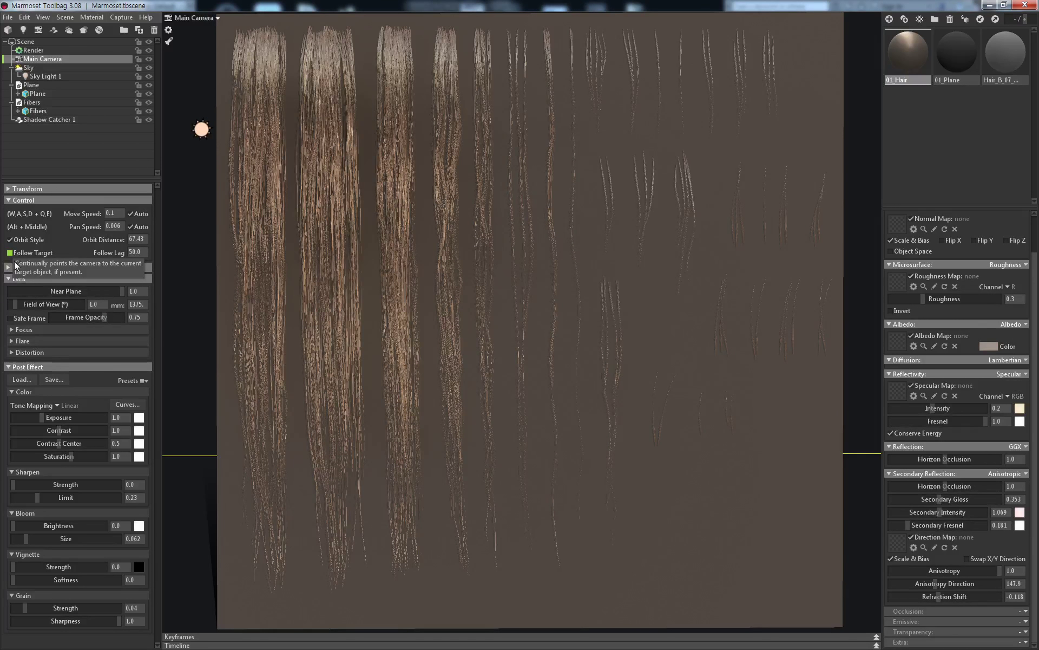
click(18, 318)
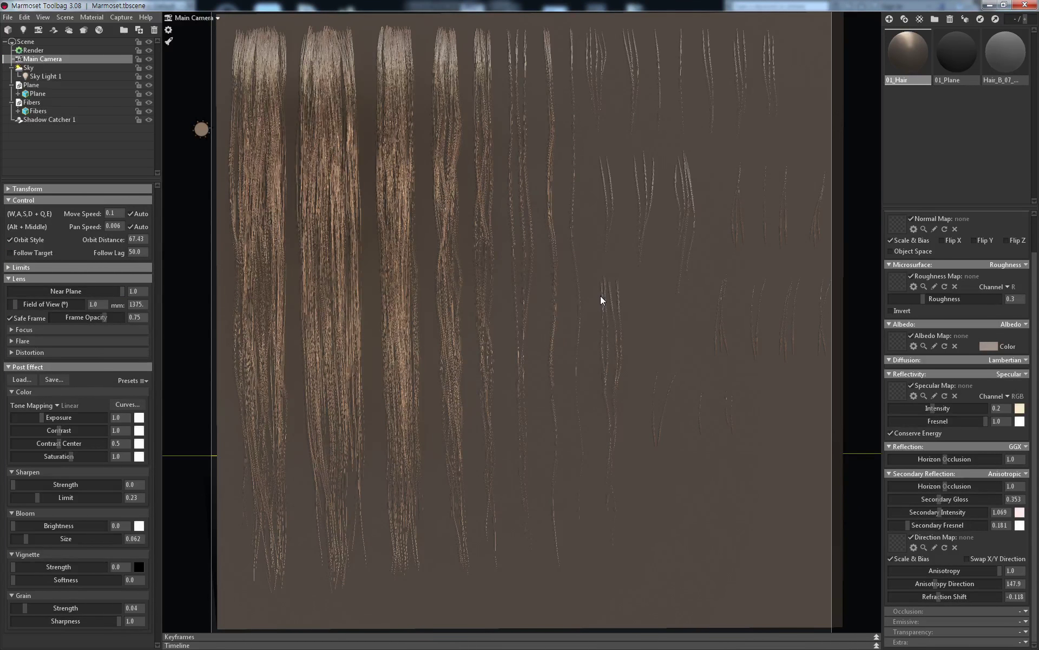
scroll(601, 293, down, 1)
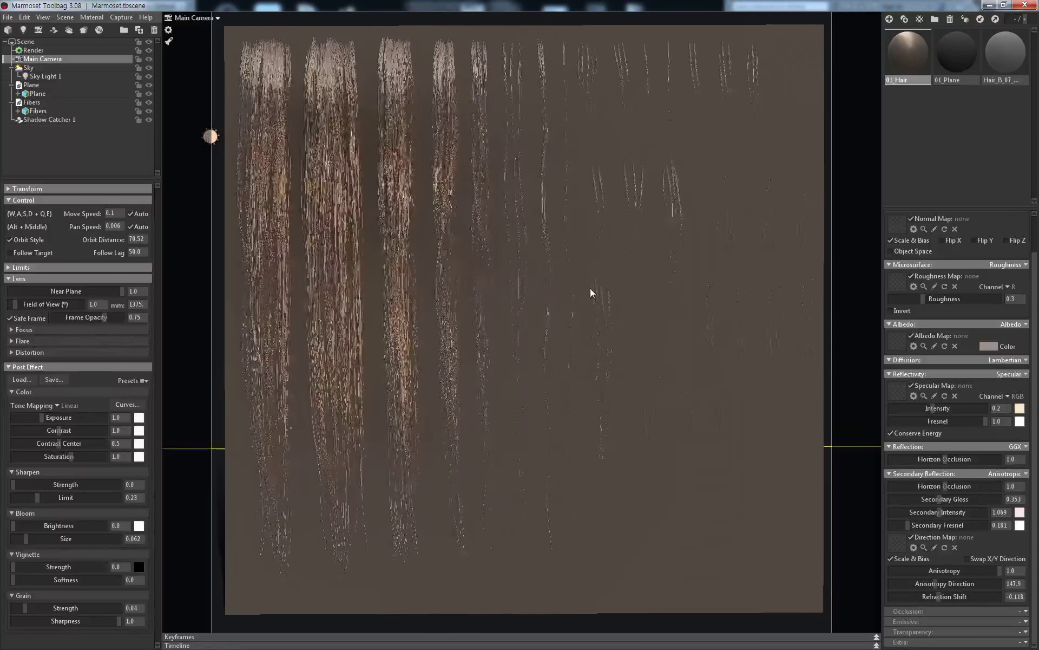
alt+middle_drag(591, 289, 585, 285)
scroll(585, 287, up, 1)
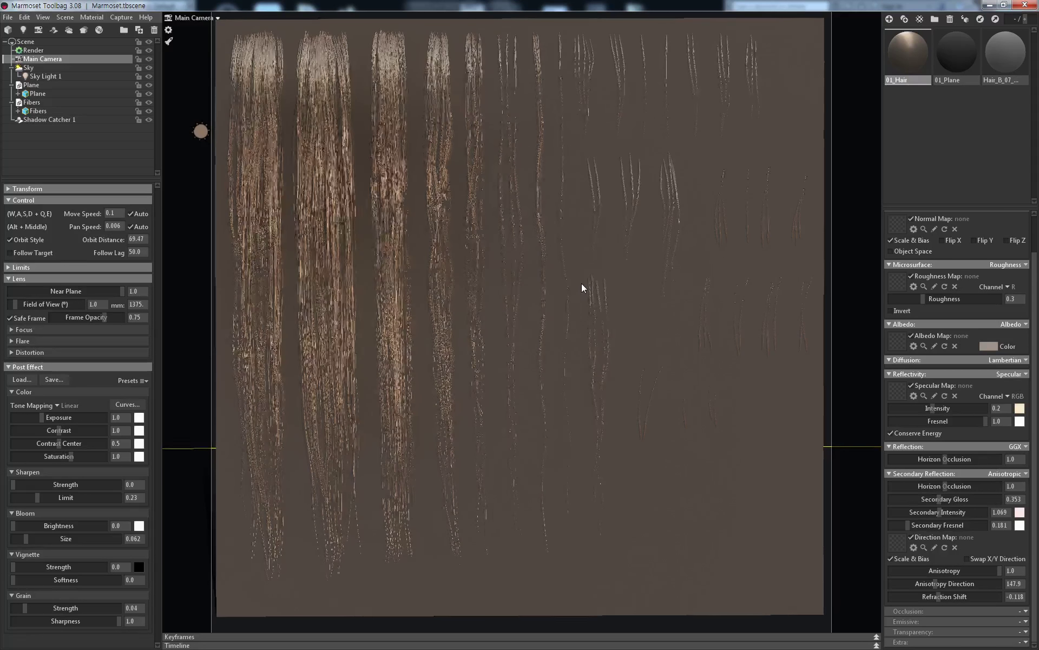
click(123, 18)
click(142, 98)
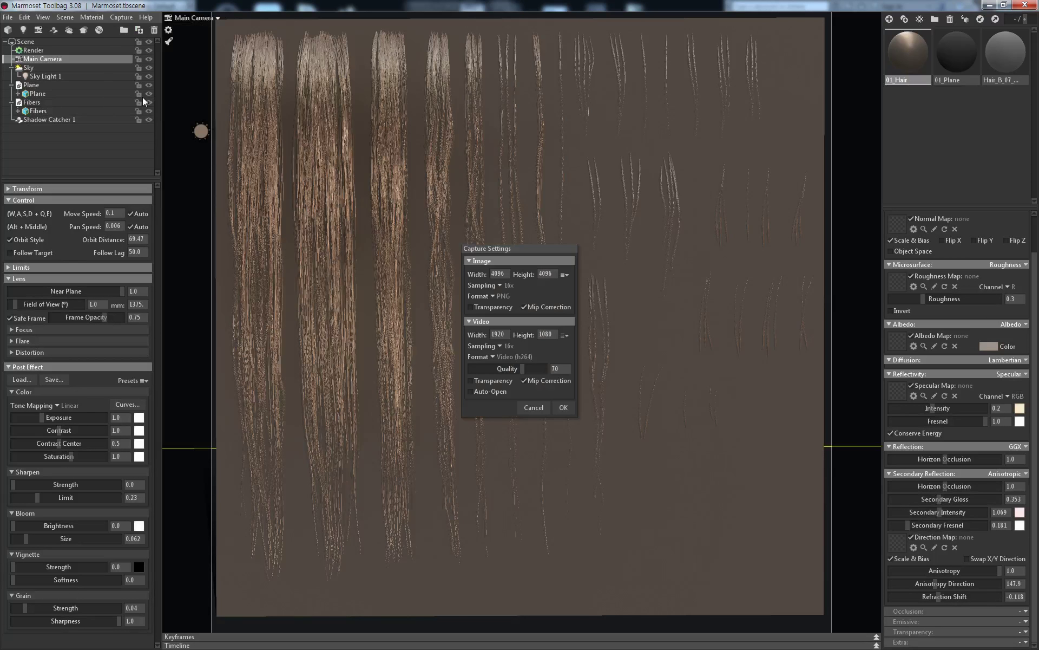
Confirm the 4096 × 4096 PNG, 16x sampling capture settings to render the still
click(562, 407)
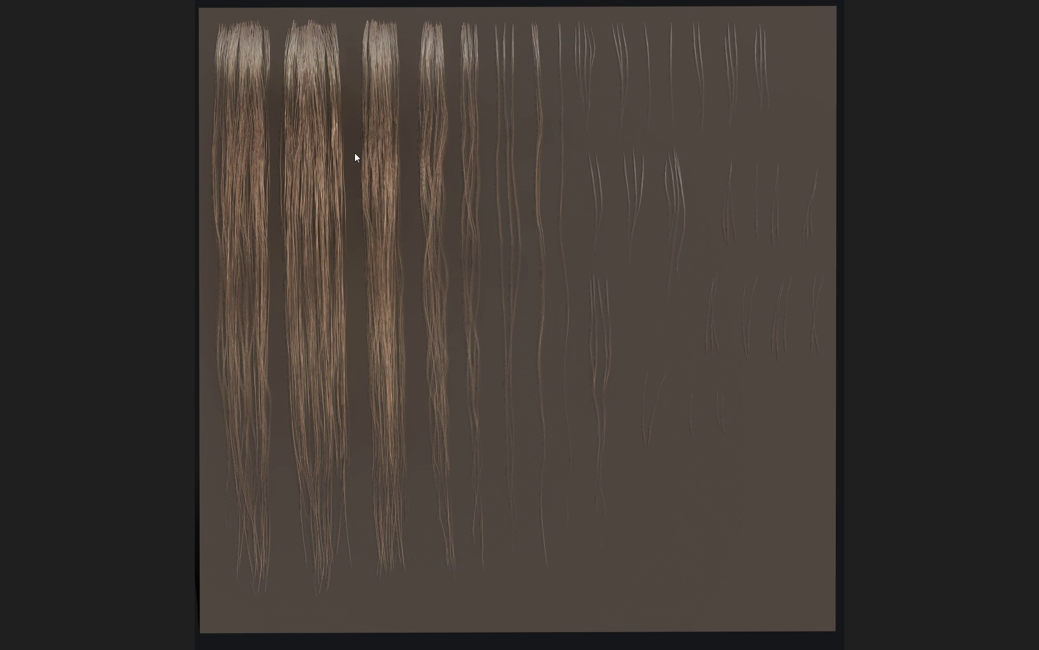
Zoom the hair screenshot to 40% then 50%, leave full screen, and pan across it
key(plus)
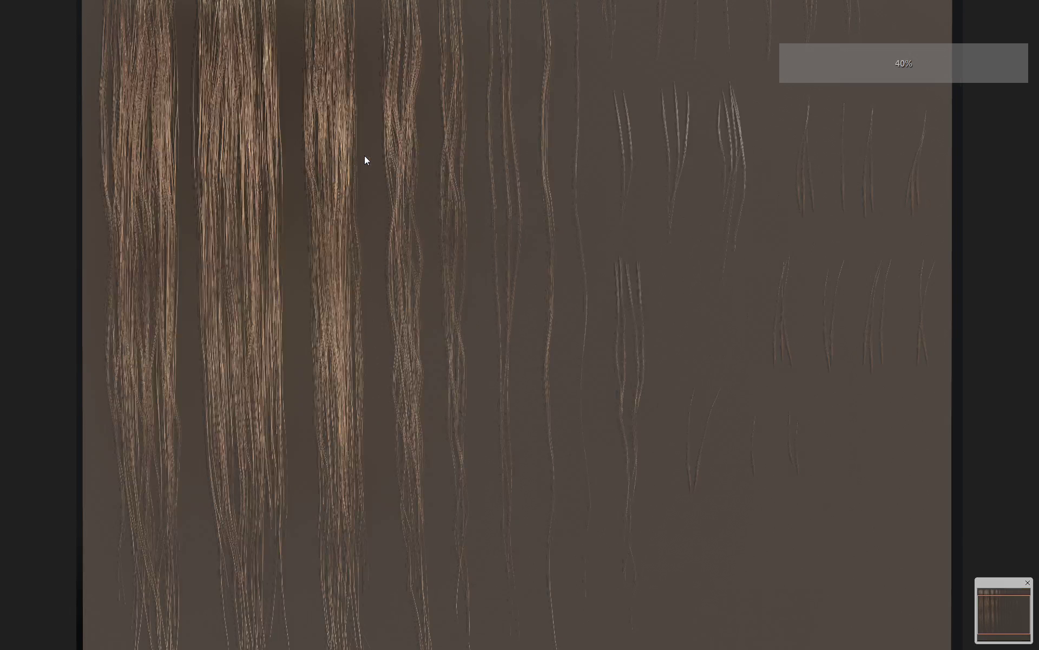
key(plus)
key(Escape)
drag(524, 433, 554, 440)
Shrink the image viewer, then hide the backing Plane and deselect it in Toolbag
drag(585, 104, 811, 63)
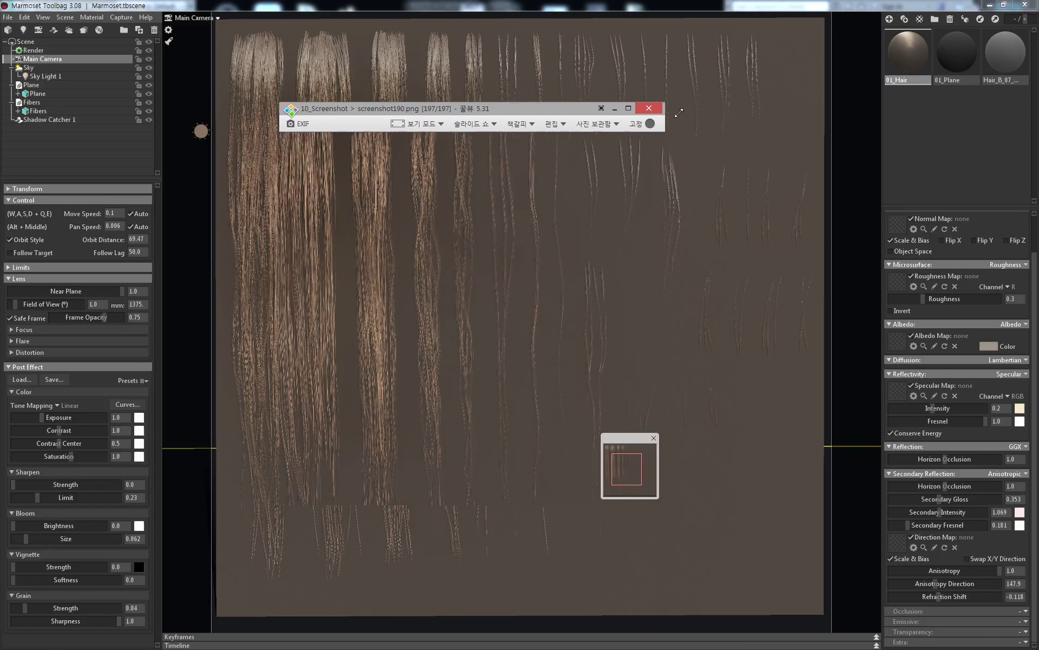
click(37, 93)
click(148, 93)
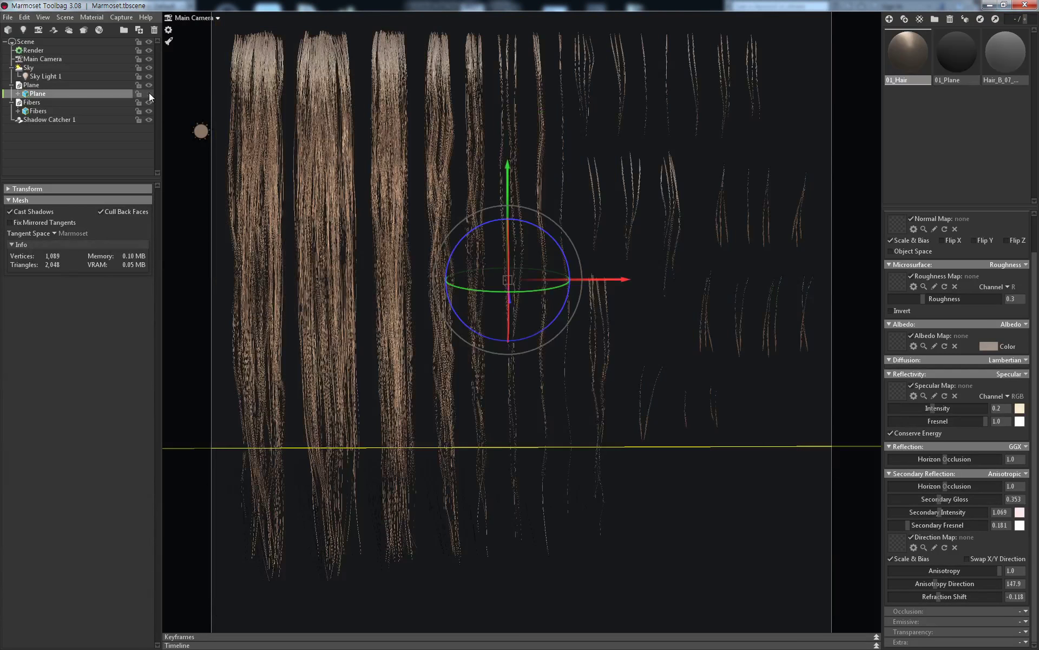
click(742, 251)
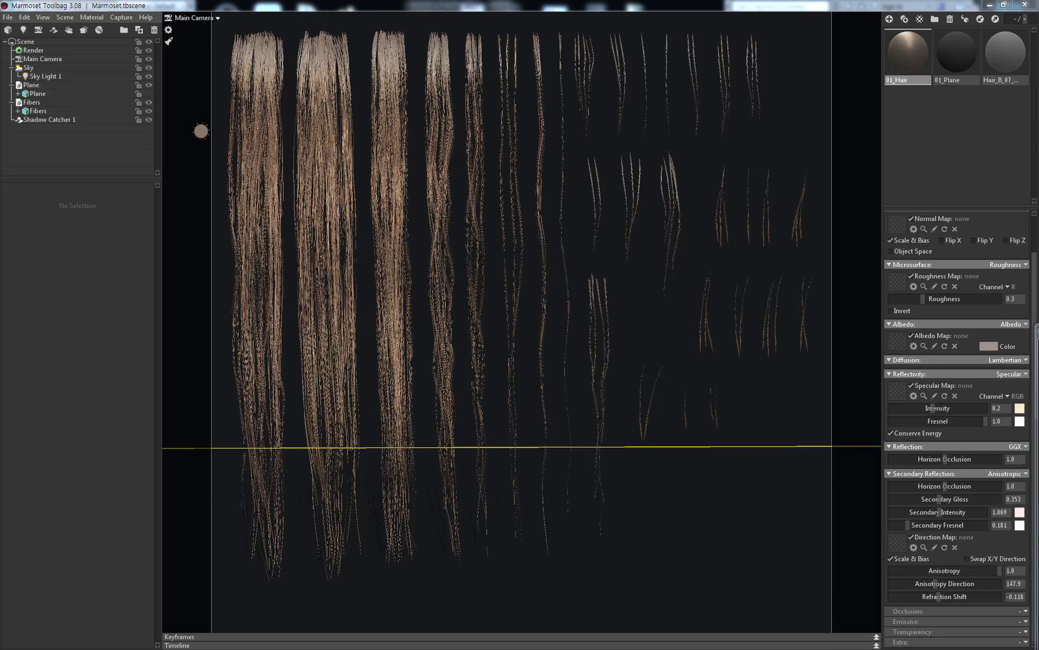
key(F10)
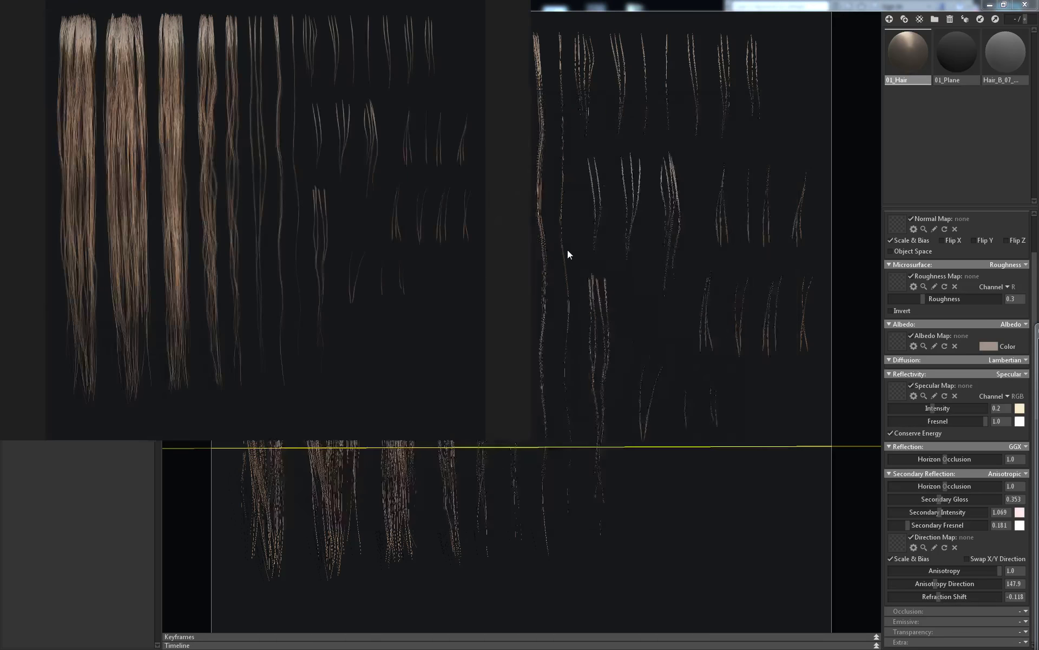
scroll(290, 235, up, 3)
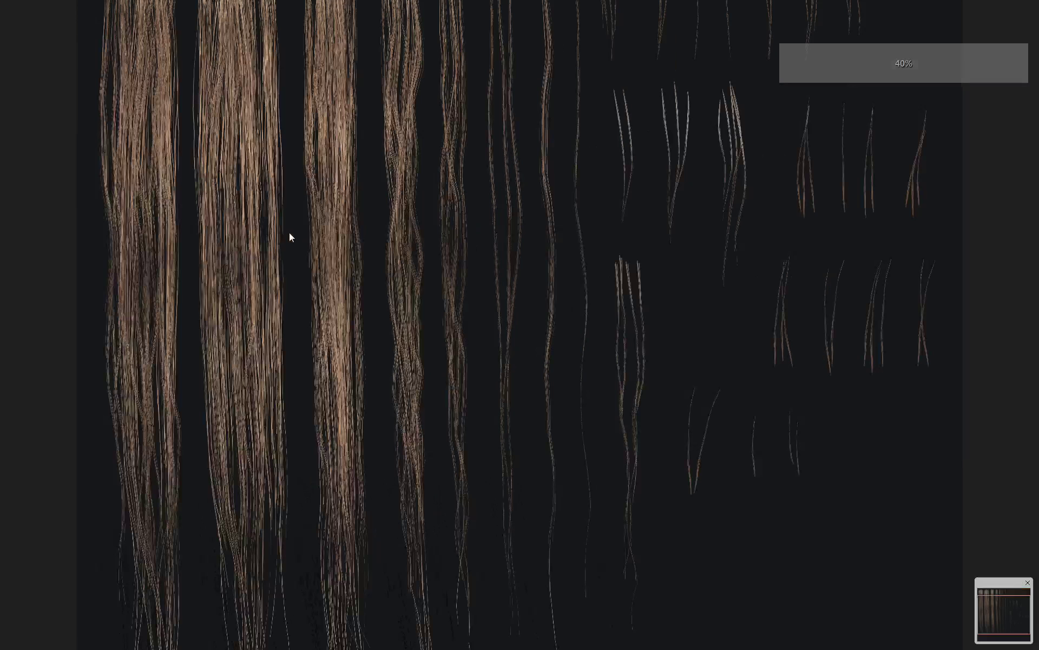
scroll(321, 249, up, 2)
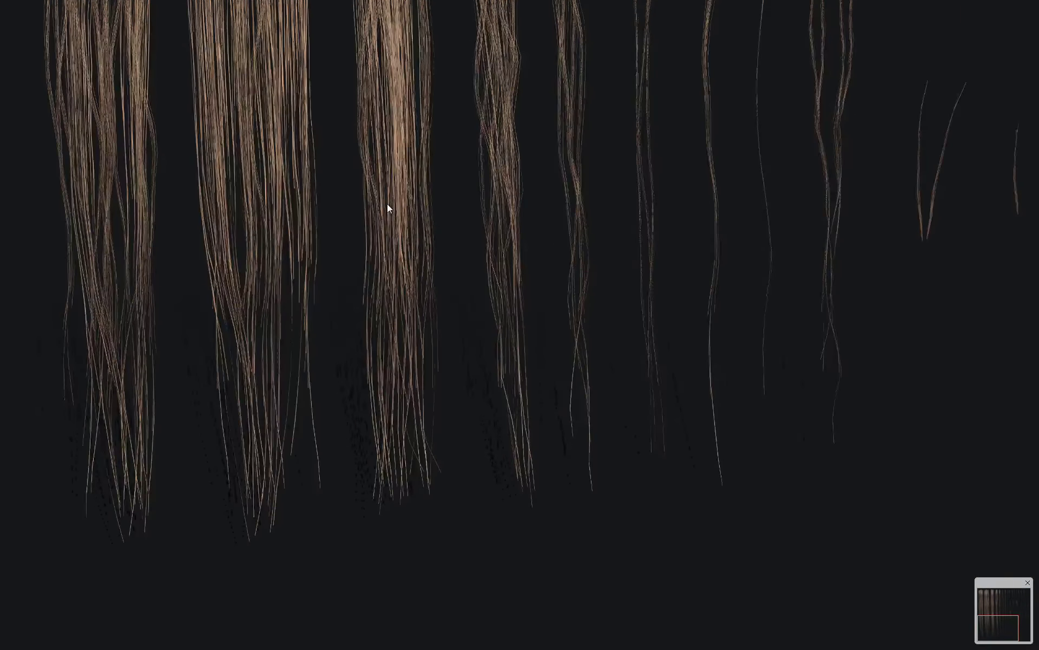
scroll(386, 200, up, 1)
scroll(406, 201, up, 3)
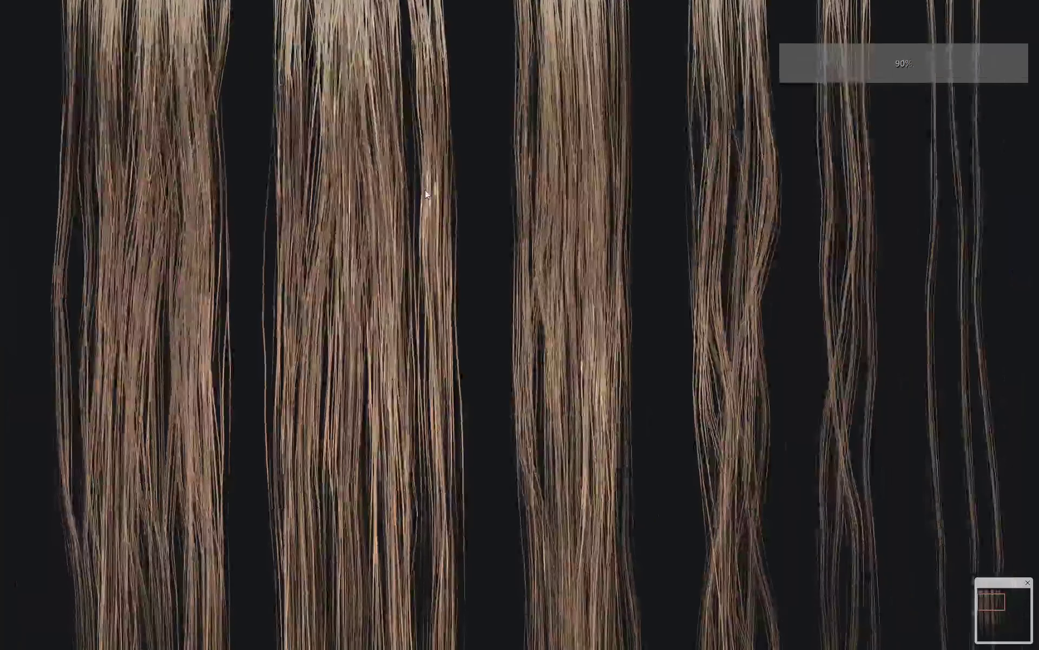
scroll(440, 223, up, 2)
scroll(443, 251, up, 2)
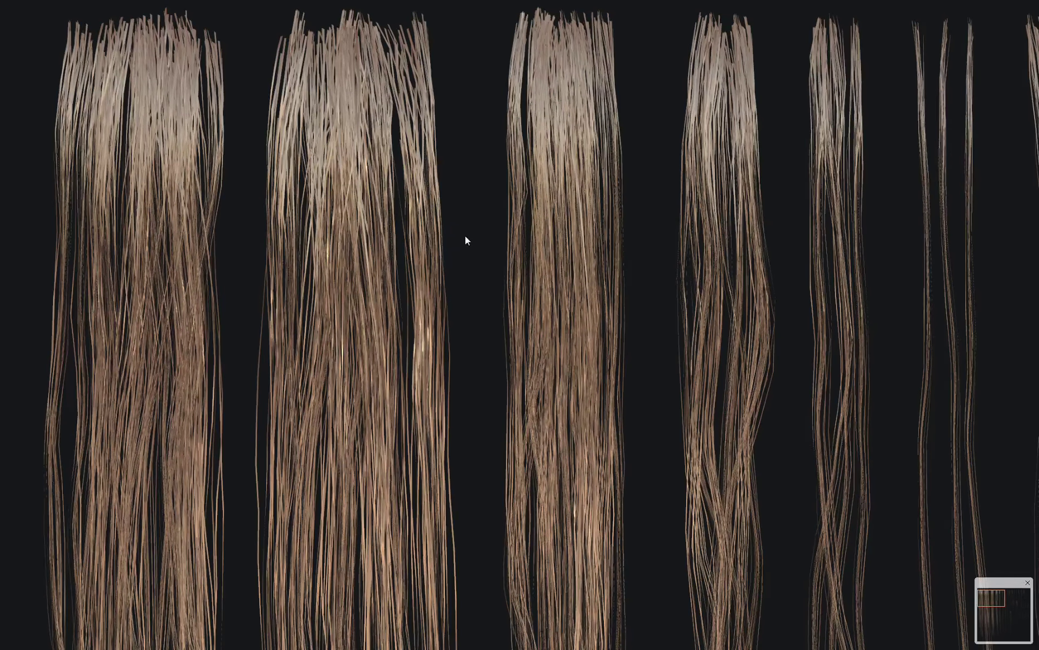
scroll(477, 231, down, 2)
scroll(477, 232, down, 2)
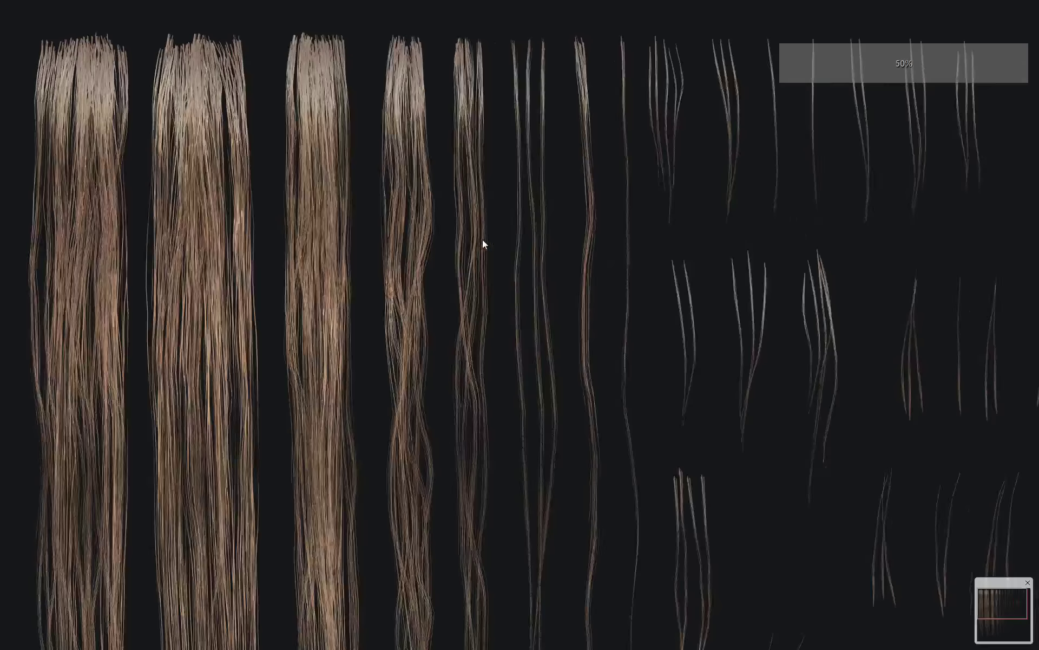
scroll(482, 241, down, 1)
scroll(272, 213, up, 2)
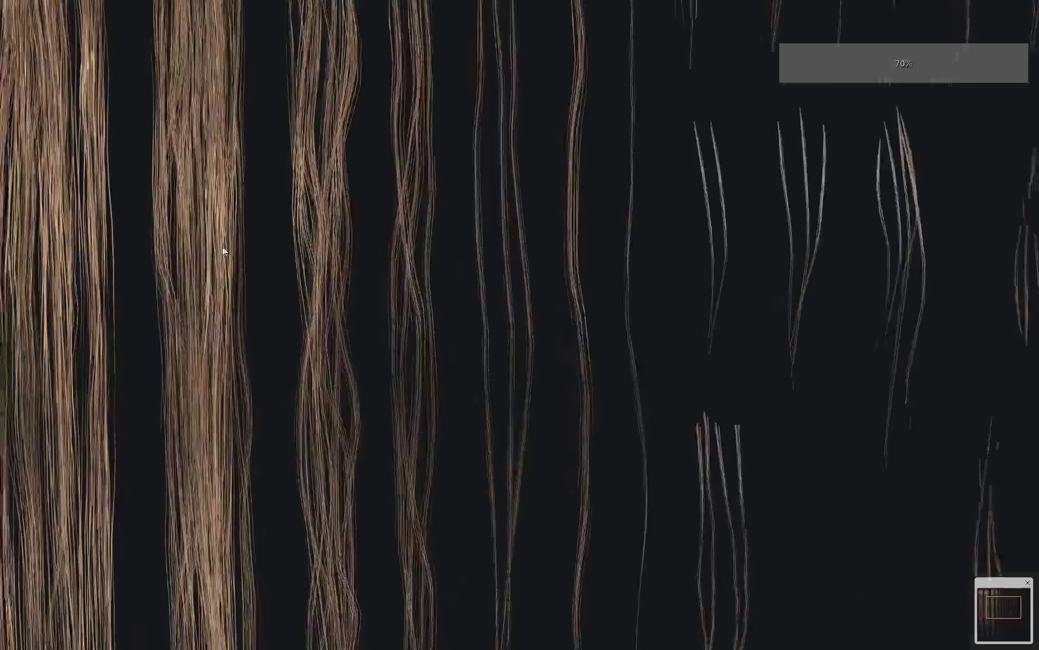
scroll(349, 268, up, 1)
scroll(362, 228, down, 1)
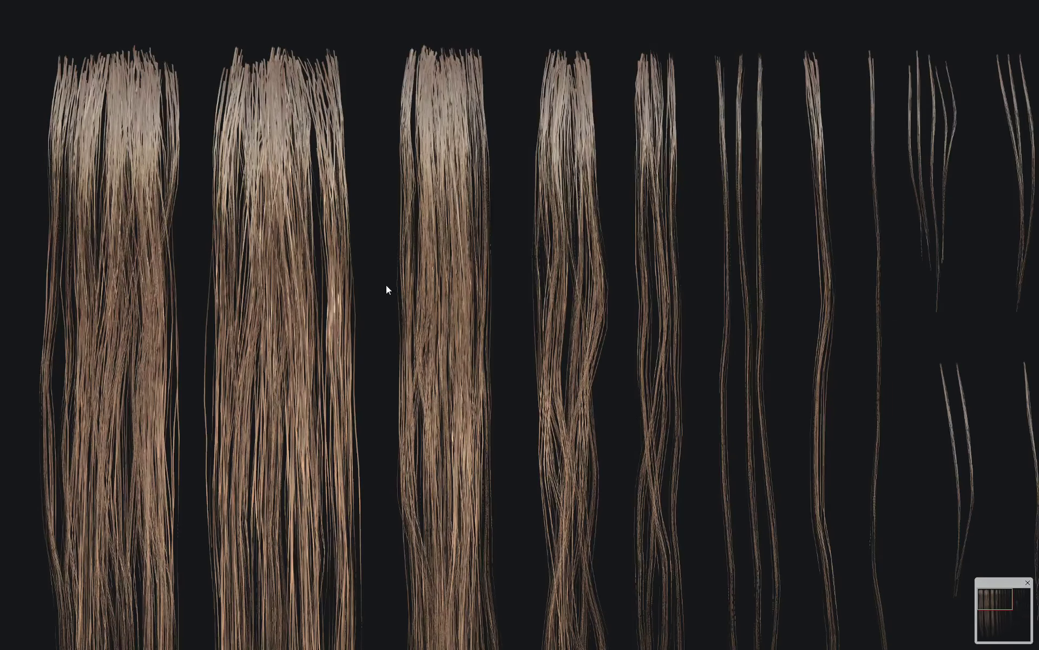
scroll(385, 287, down, 1)
scroll(385, 284, down, 2)
Close the screenshot viewer and set 01_Hair specular intensity 0.037, roughness 0.935
key(Escape)
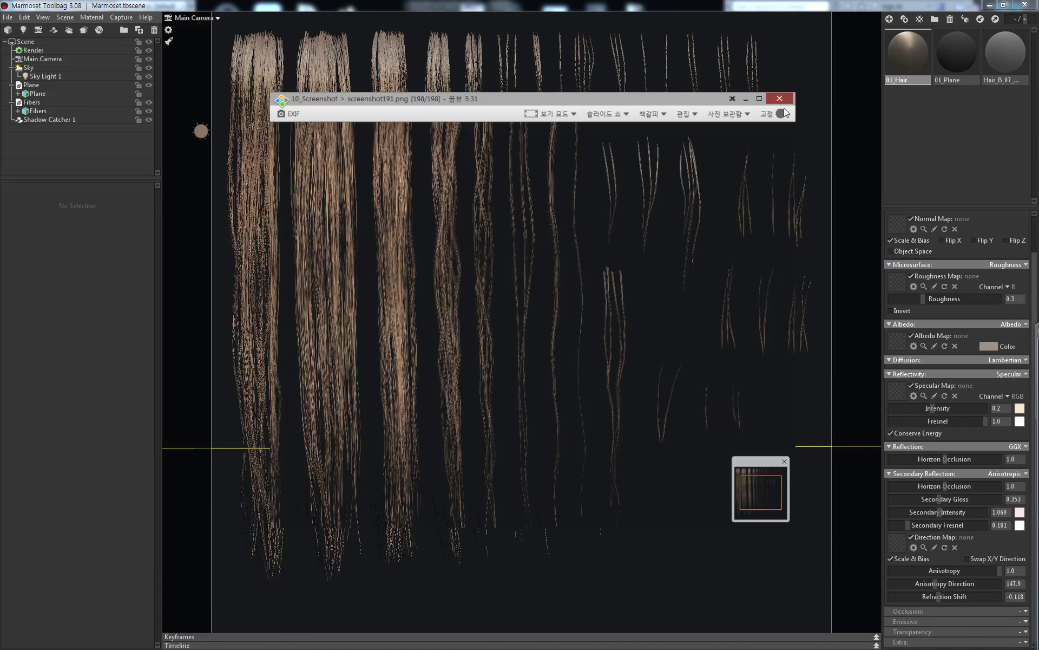
click(985, 342)
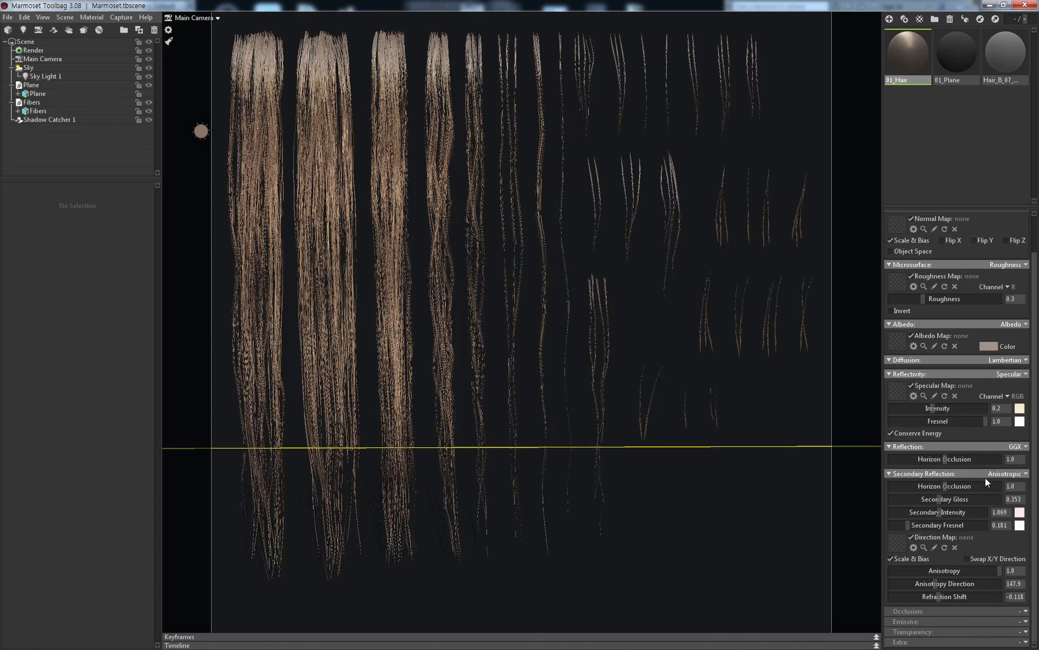
drag(933, 409, 909, 405)
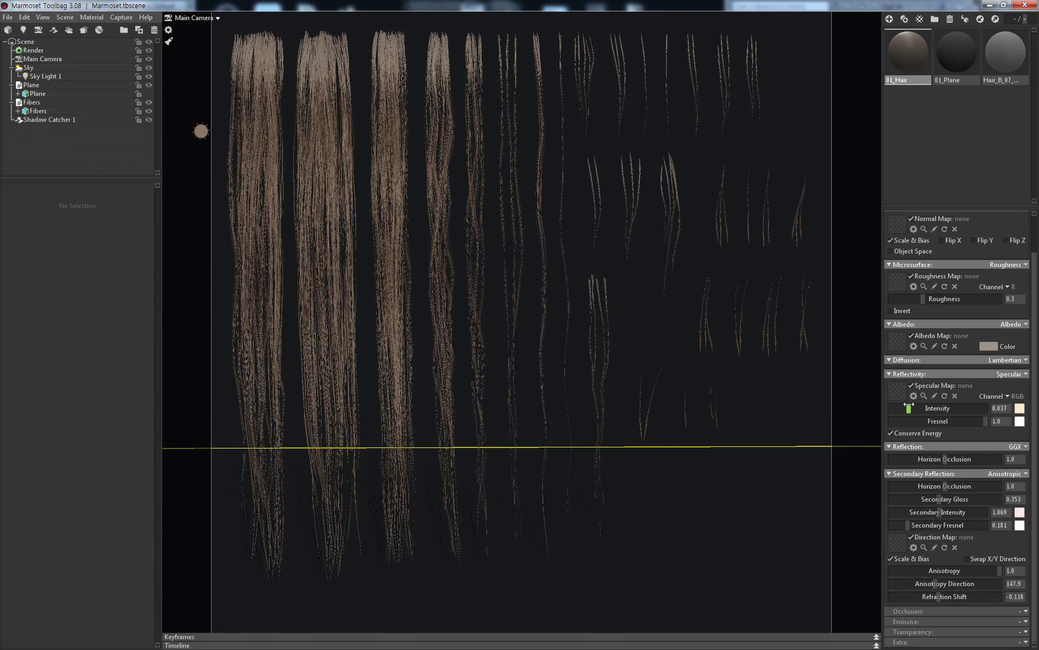
drag(947, 298, 857, 296)
mouse_move(857, 296)
mouse_down()
mouse_move(806, 295)
mouse_move(891, 299)
mouse_up()
drag(1000, 299, 993, 321)
Create Baker 1 with Fibers in the High group and Plane in the Low group
click(844, 466)
click(843, 426)
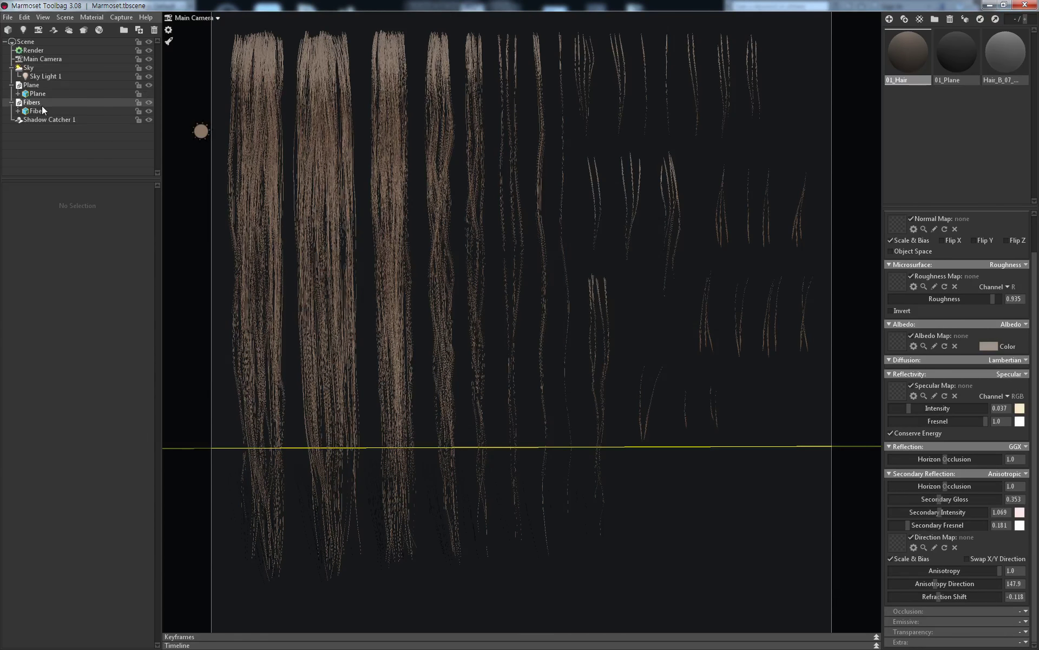
click(43, 89)
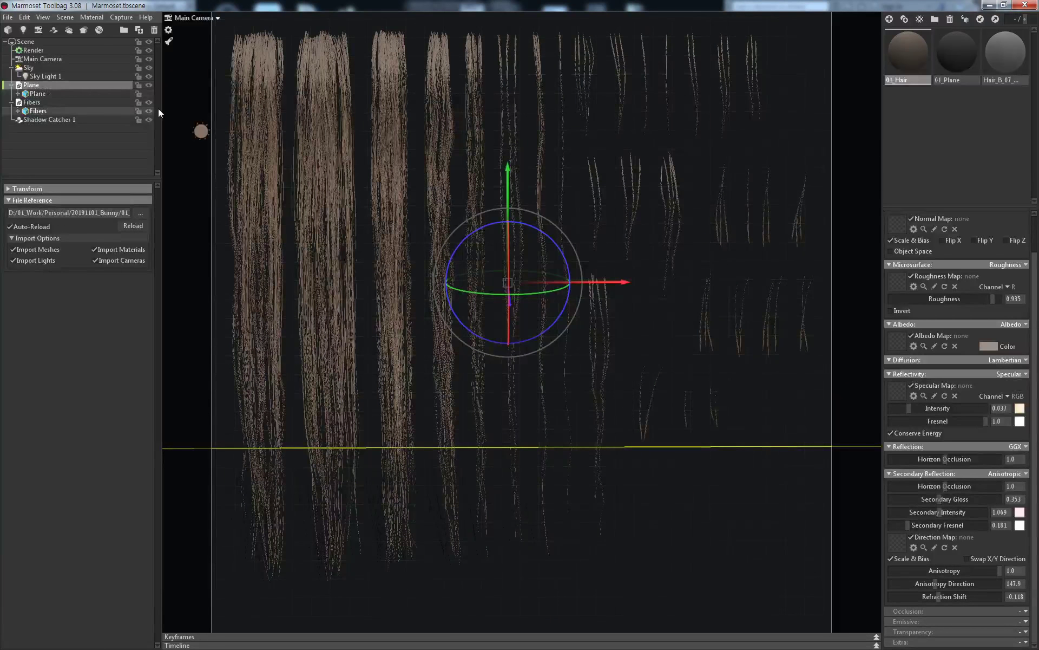
click(82, 30)
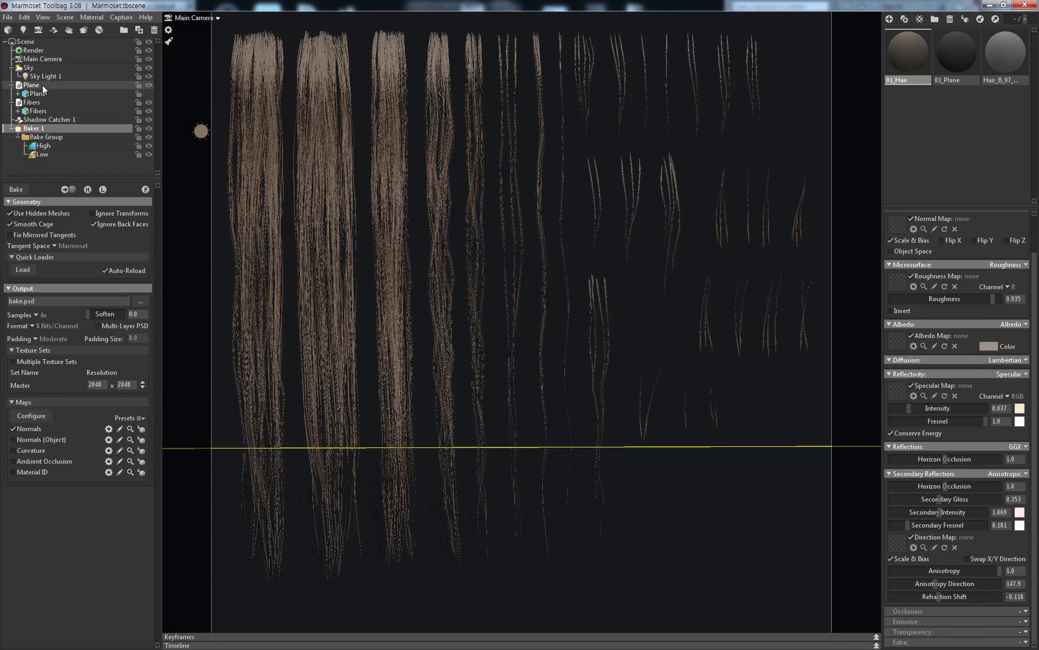
drag(40, 86, 53, 157)
drag(48, 86, 43, 128)
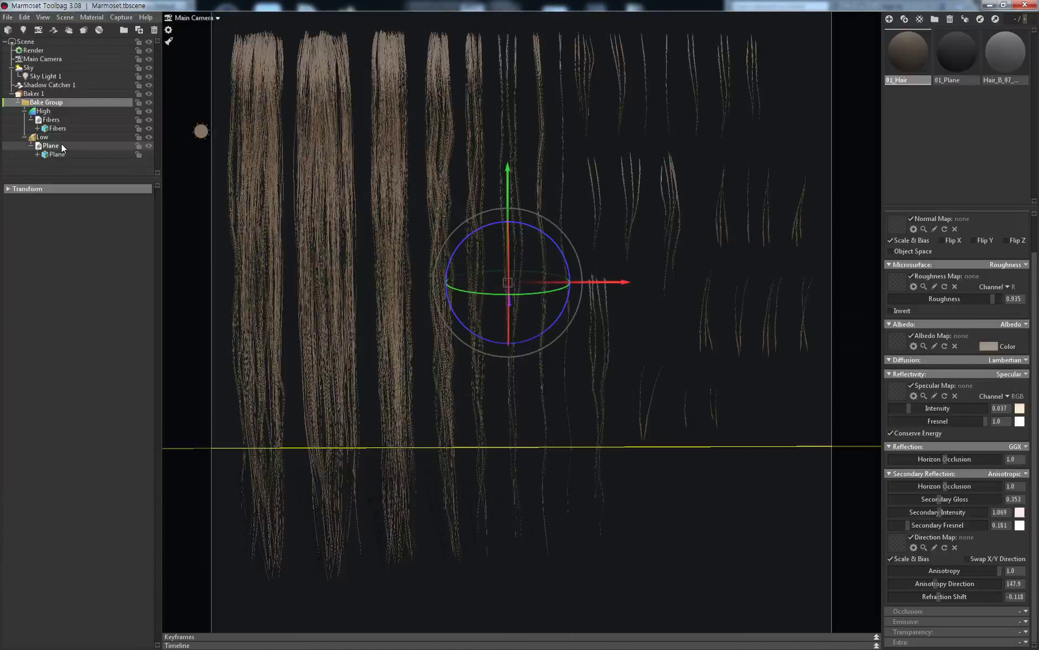
Set the Low plane's Cage Max Offset to 0.465, orbiting edge-on to check its reach
click(59, 135)
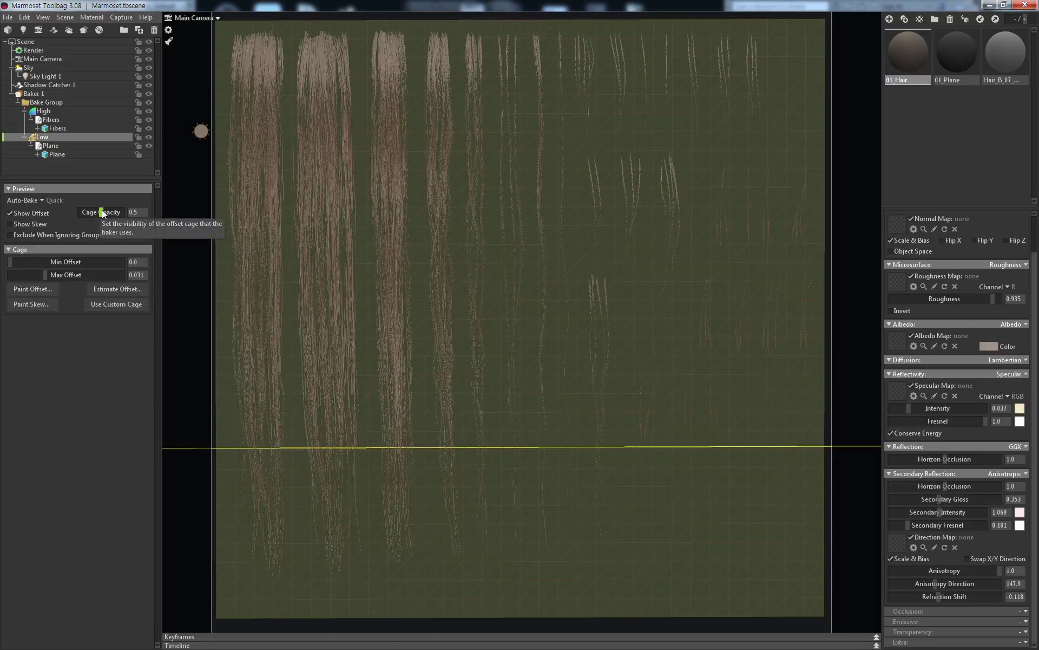
mouse_move(338, 195)
mouse_down()
mouse_move(393, 239)
mouse_move(460, 250)
mouse_move(507, 194)
mouse_move(506, 212)
mouse_move(505, 183)
mouse_up()
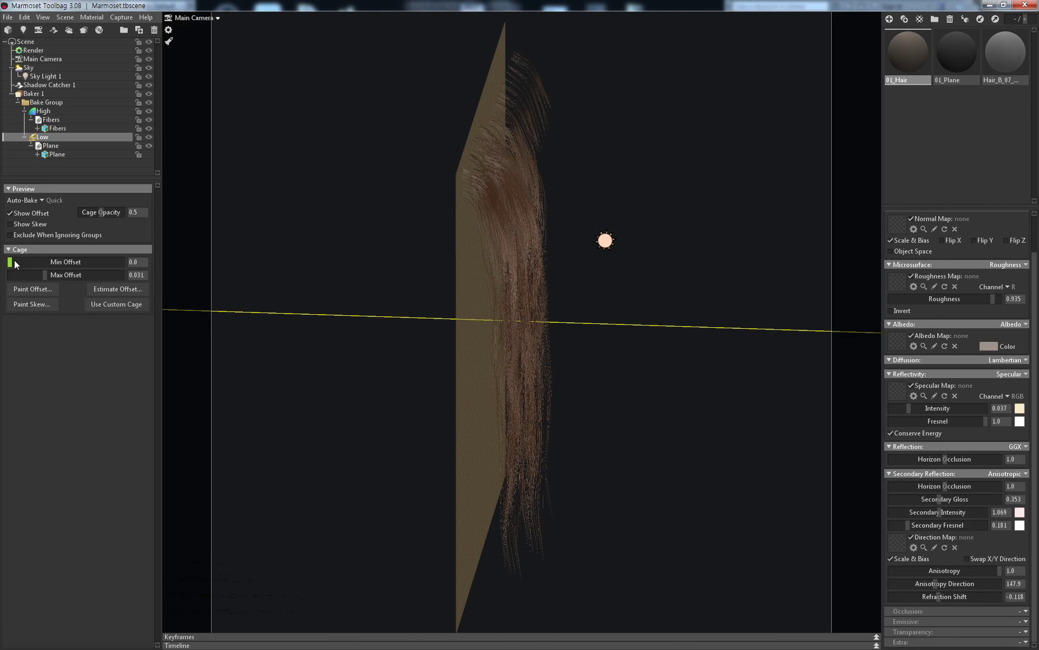
drag(52, 275, 98, 275)
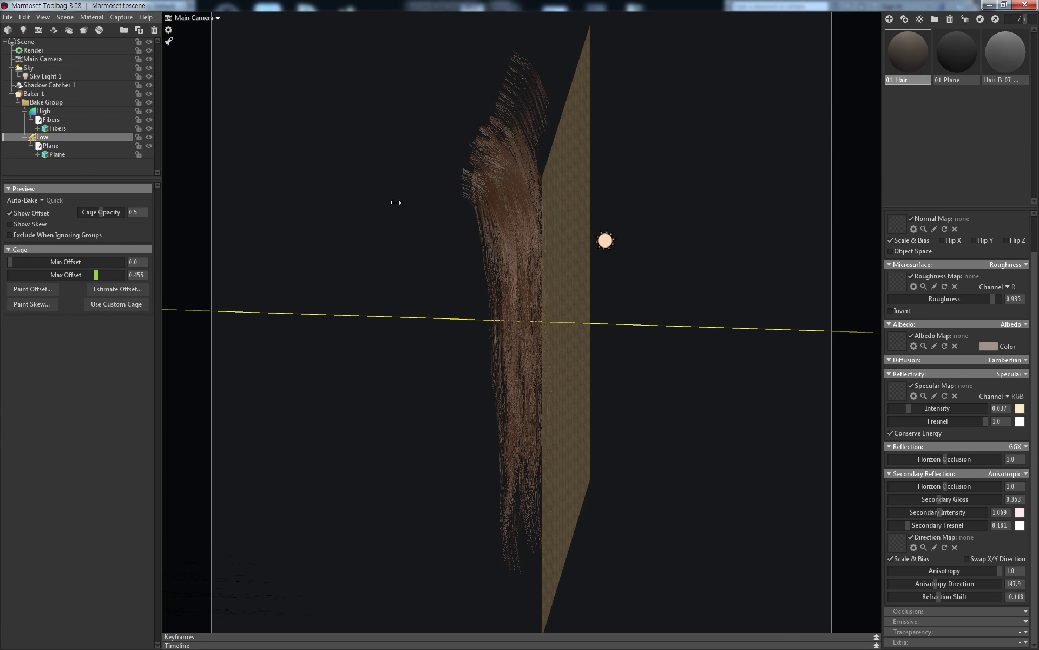
mouse_move(394, 202)
mouse_down()
mouse_move(423, 186)
mouse_move(421, 201)
mouse_move(399, 216)
mouse_move(378, 193)
mouse_move(352, 186)
mouse_up()
click(53, 139)
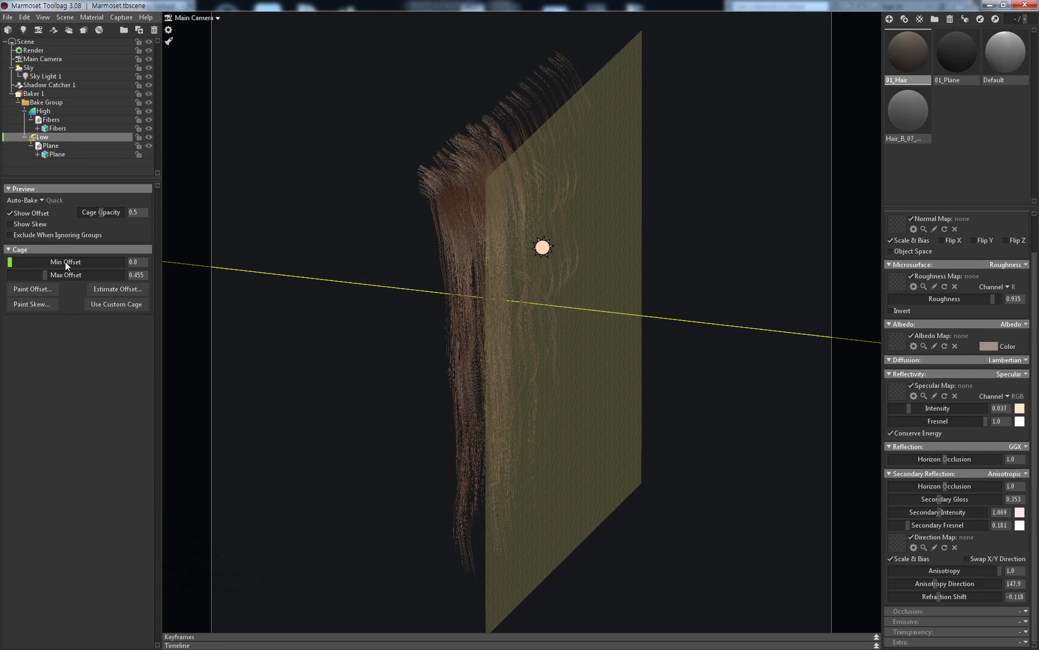
mouse_move(46, 274)
mouse_down()
mouse_move(36, 274)
mouse_move(45, 275)
mouse_up()
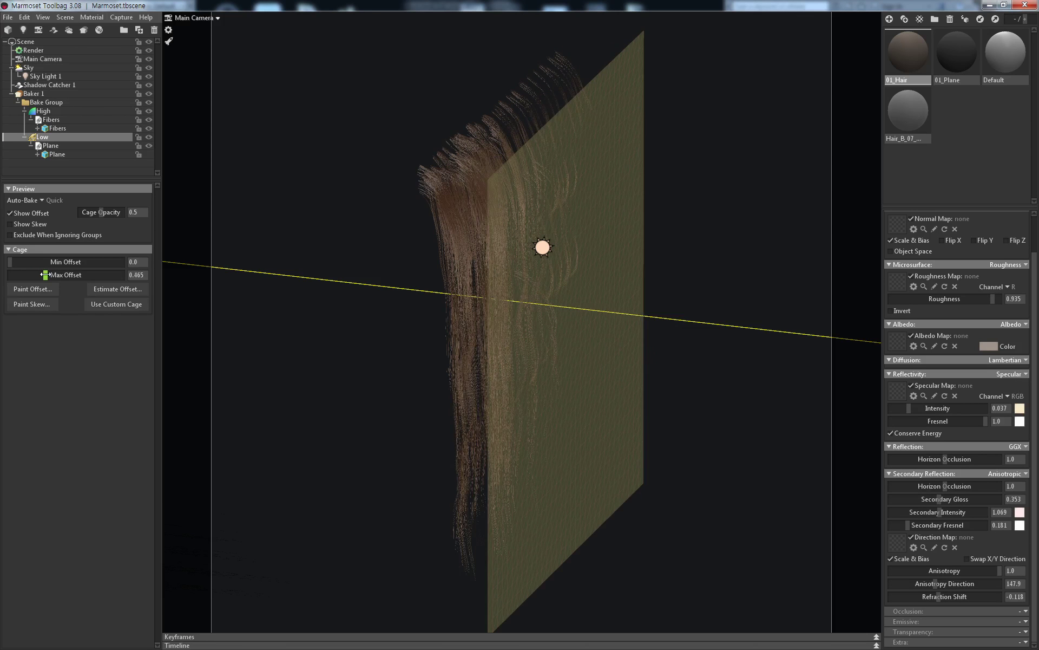
mouse_move(509, 270)
mouse_down()
mouse_move(405, 248)
mouse_move(363, 251)
mouse_move(368, 226)
mouse_up()
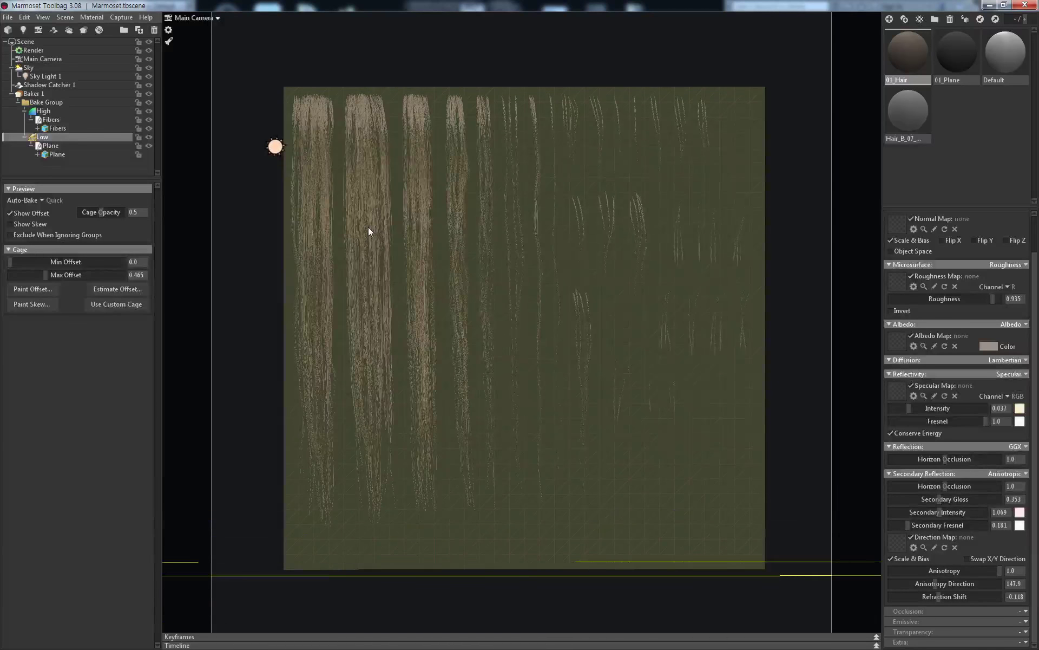
scroll(366, 235, up, 1)
scroll(366, 235, up, 1)
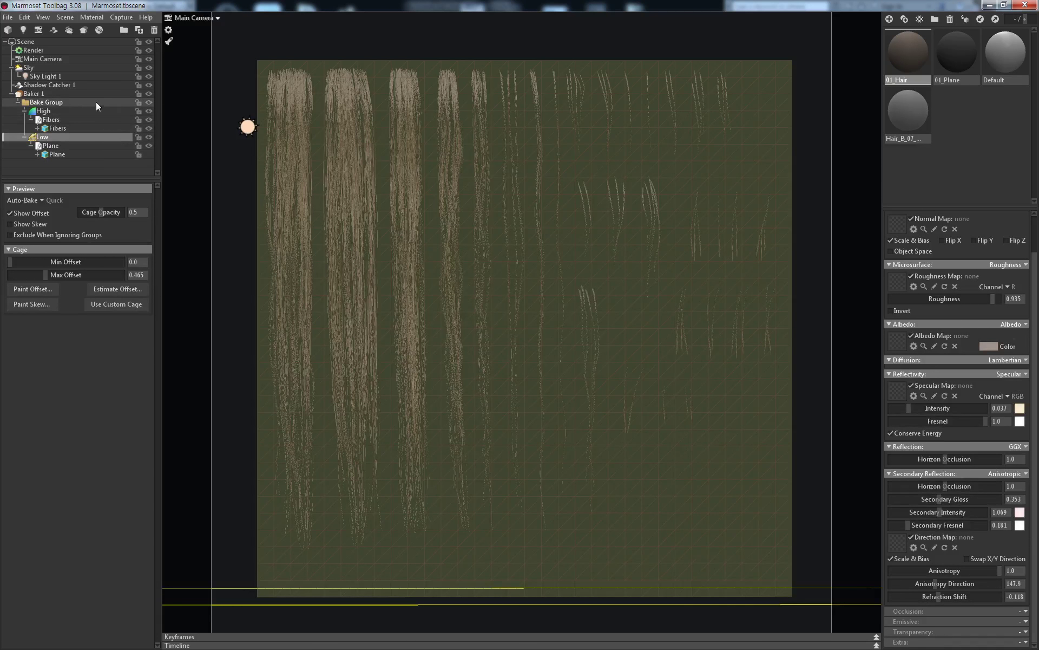
click(77, 94)
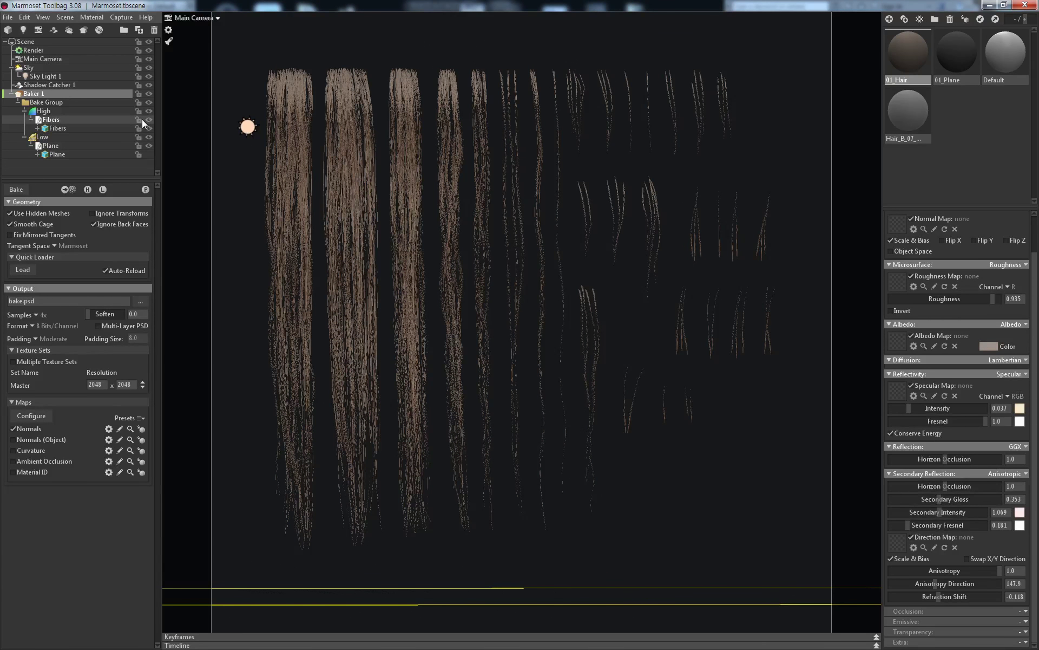
Select Sky Light 1 and rotate it to change the light direction on the hair
click(249, 127)
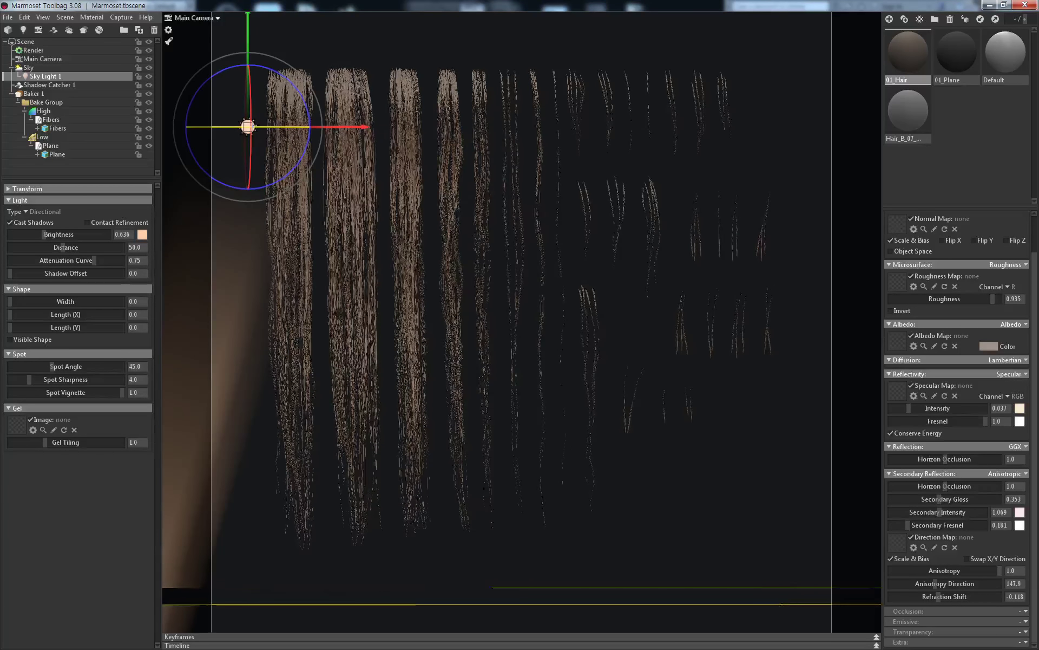
mouse_move(558, 216)
mouse_down()
mouse_move(561, 200)
mouse_move(545, 213)
mouse_move(561, 158)
mouse_move(585, 209)
mouse_move(592, 310)
mouse_move(590, 288)
mouse_up()
drag(473, 394, 466, 402)
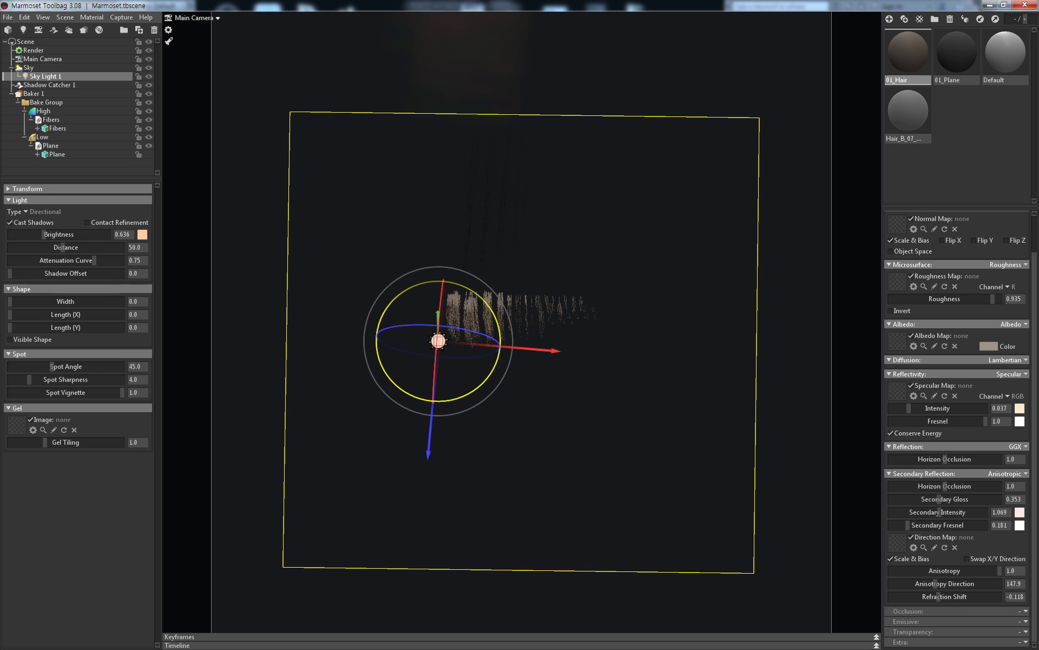
drag(465, 402, 885, 248)
scroll(743, 243, up, 5)
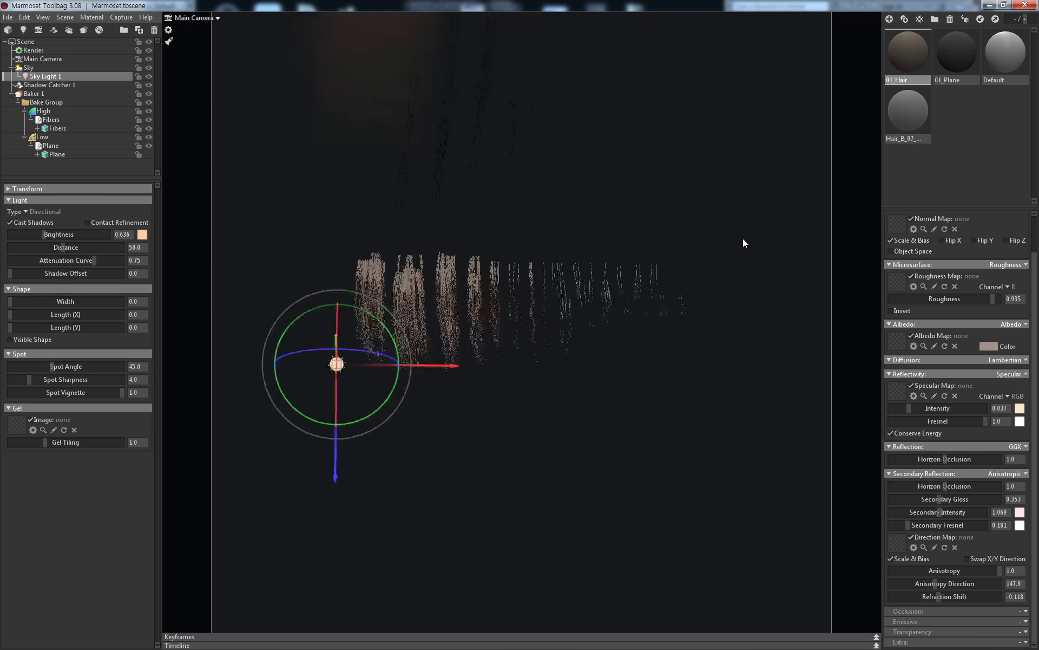
scroll(743, 238, up, 2)
scroll(714, 252, up, 2)
scroll(693, 190, up, 2)
scroll(698, 210, up, 2)
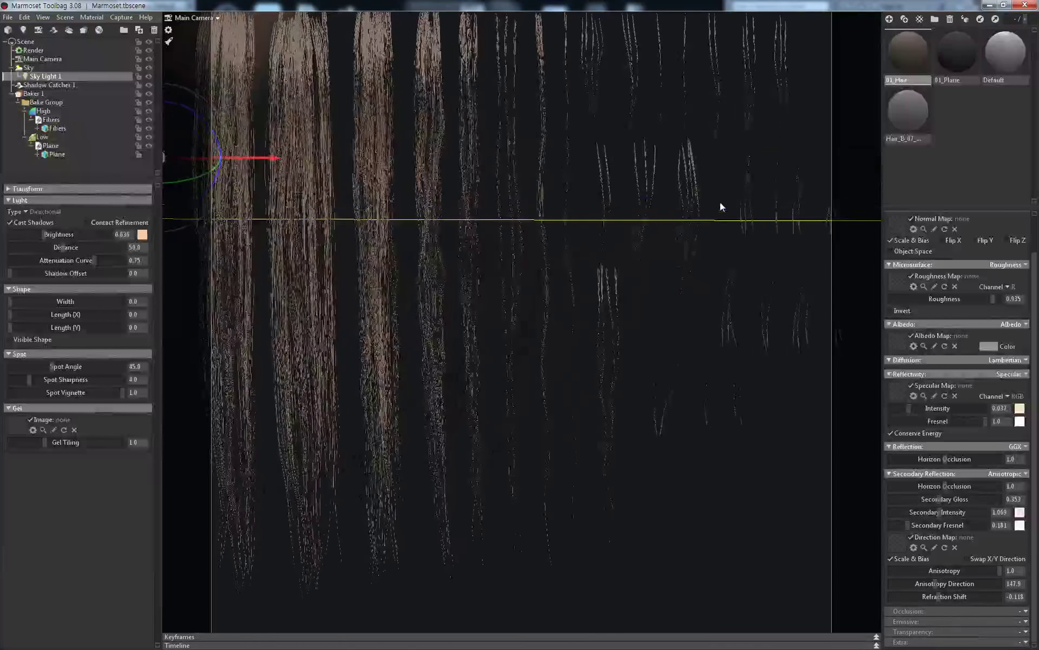
scroll(720, 203, down, 3)
scroll(721, 181, down, 2)
scroll(733, 186, down, 1)
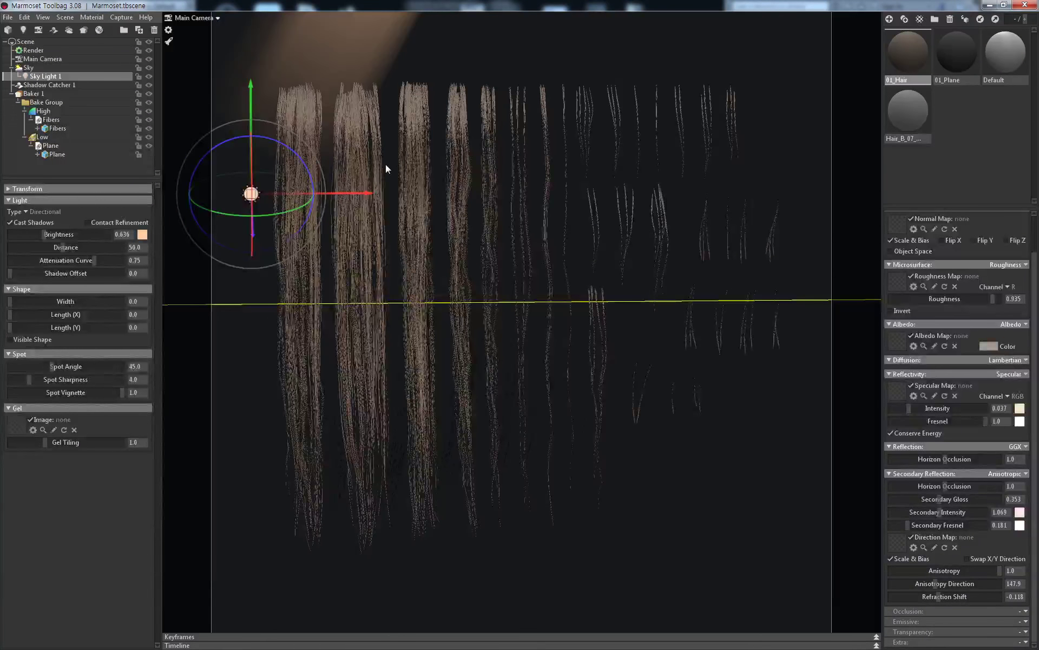
Unhide the Low Plane and rotate the sky light again to relight the hair detail
click(149, 154)
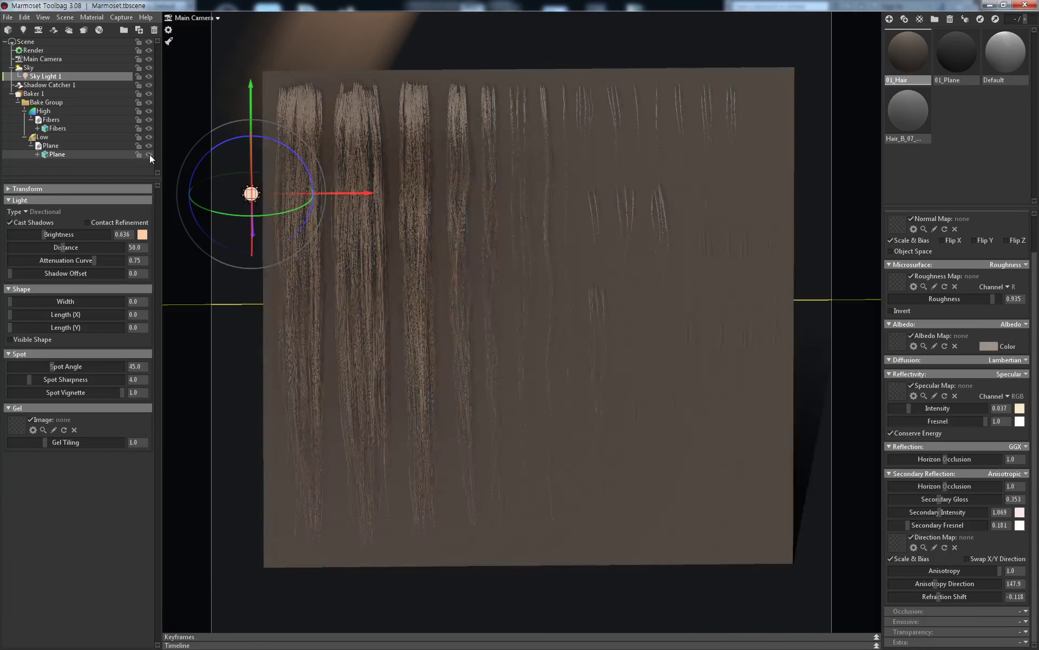
scroll(620, 206, up, 3)
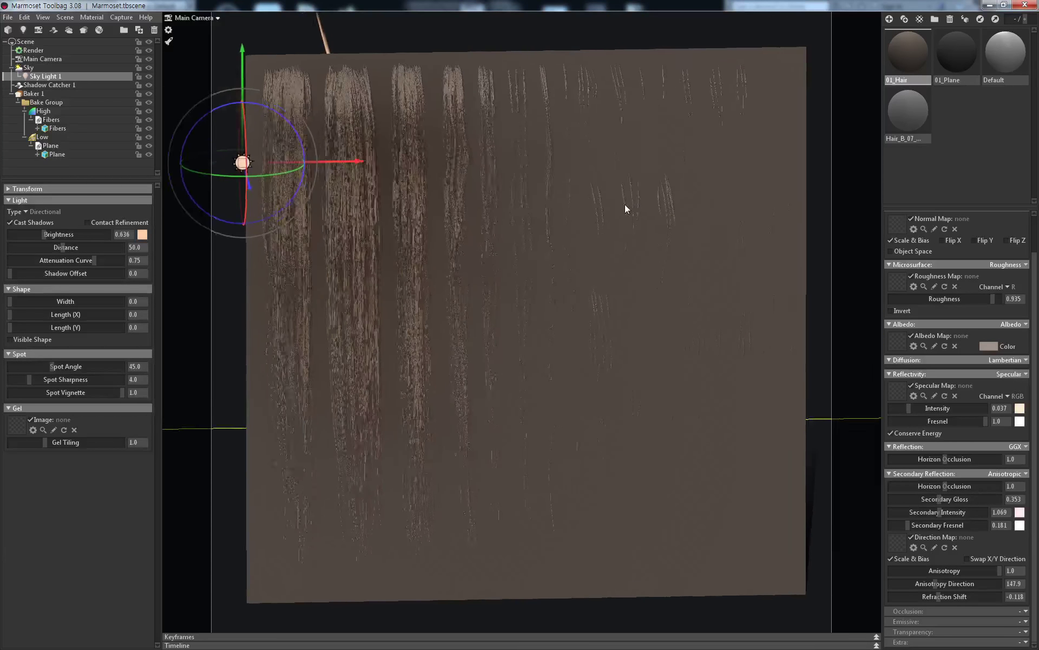
scroll(625, 211, up, 2)
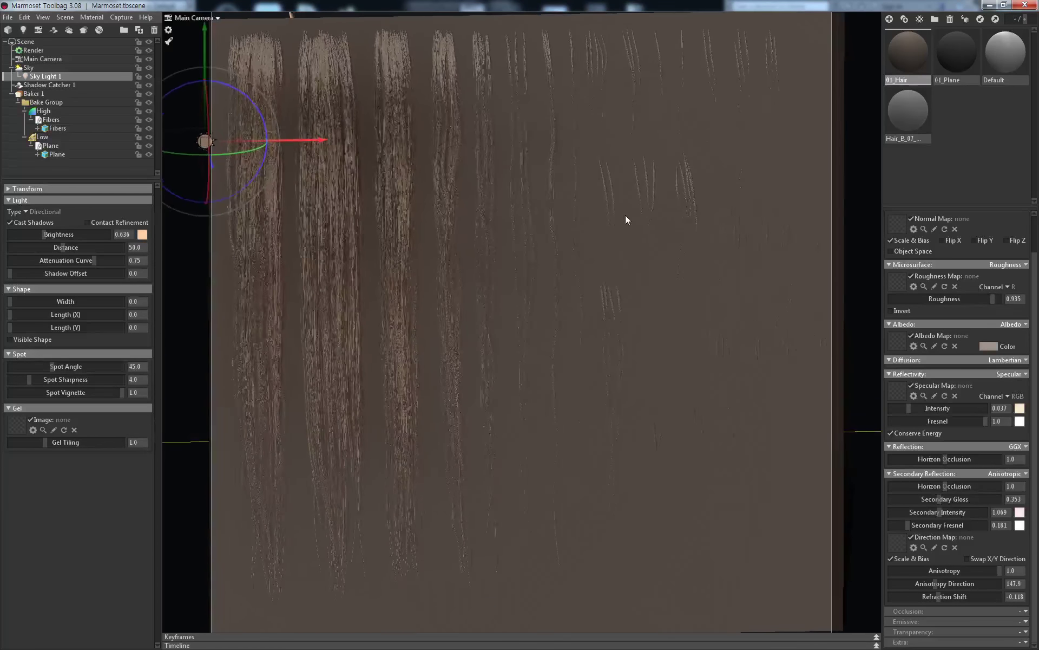
drag(626, 213, 628, 201)
drag(226, 154, 228, 157)
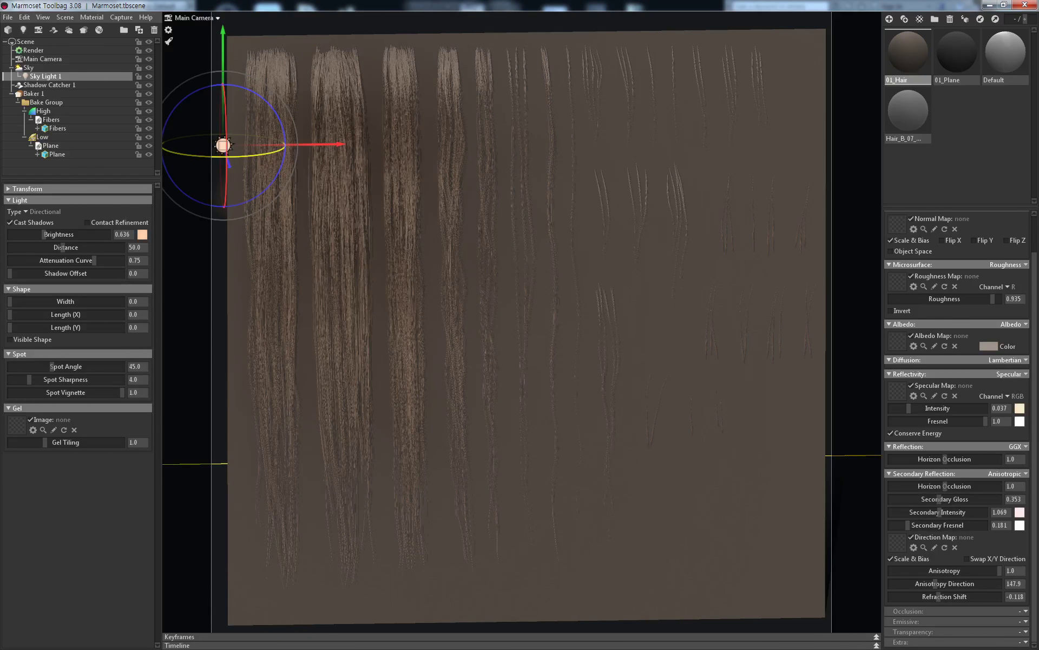
drag(272, 156, 269, 158)
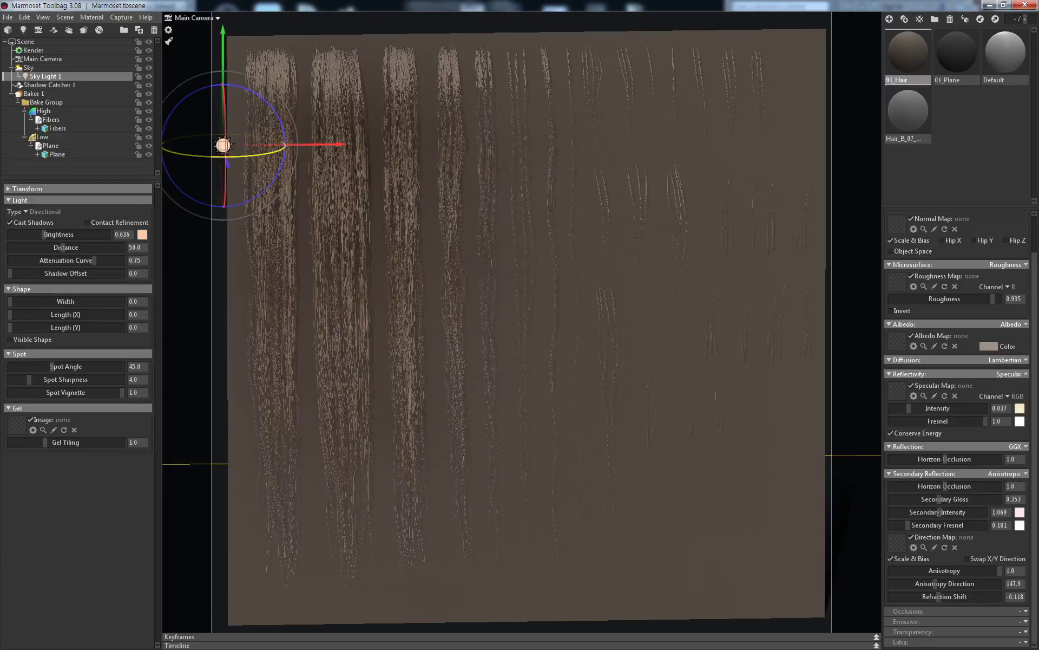
Hide the Plane again and bring up Baker 1's bake settings
click(149, 146)
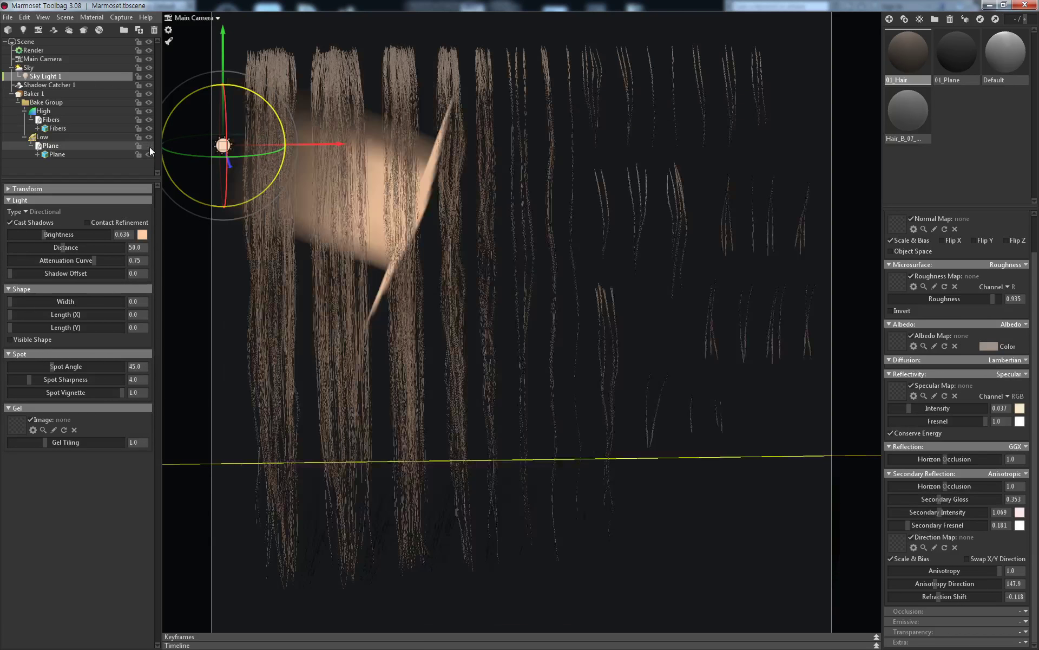
click(307, 30)
click(328, 79)
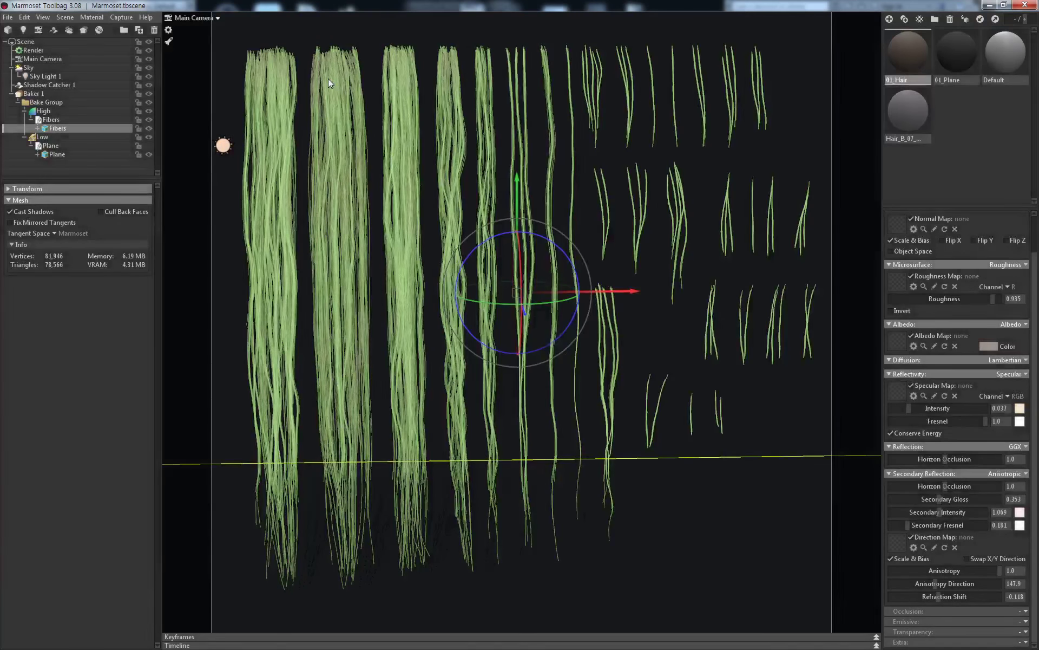
click(38, 93)
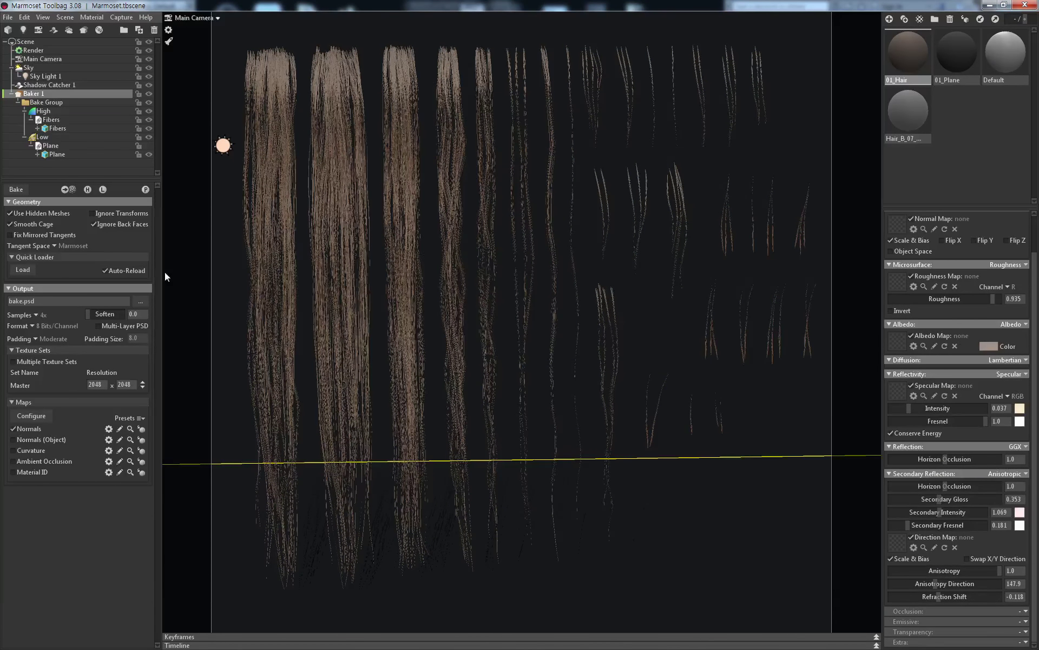
Set Baker 1's output resolution to 4096 × 4096 and enable the Normals (Object) map
click(99, 383)
double_click(100, 384)
text(40)
text(96)
double_click(130, 384)
text(4096)
key(Return)
click(66, 440)
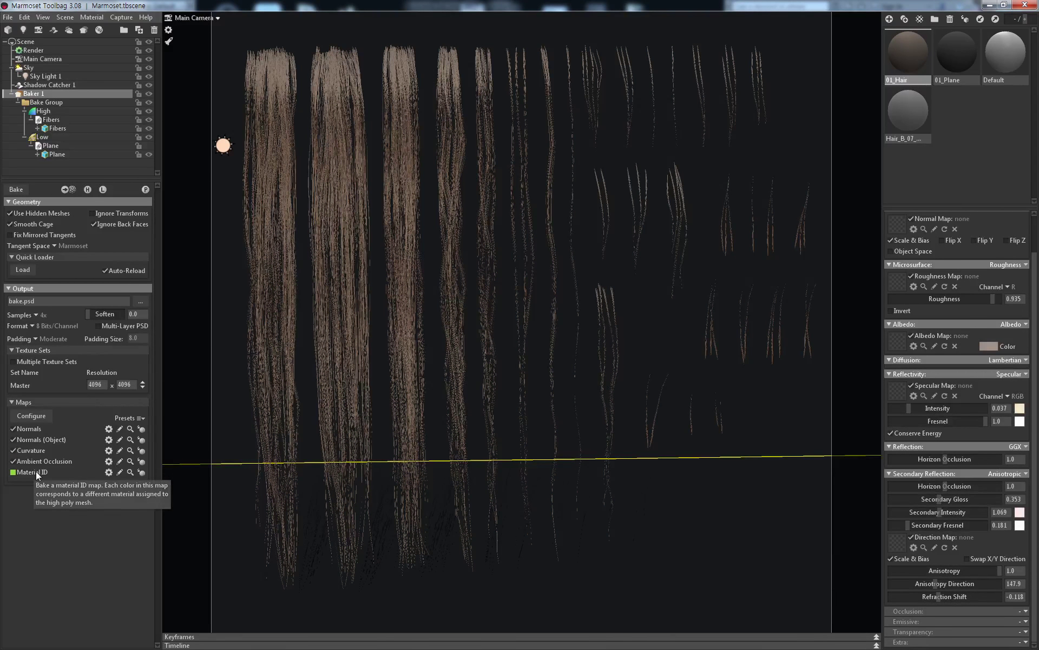
In Configure Maps, tick Height, Position, Diffuse/Specular/Complete Lighting, Albedo, Gloss and Specular
click(38, 417)
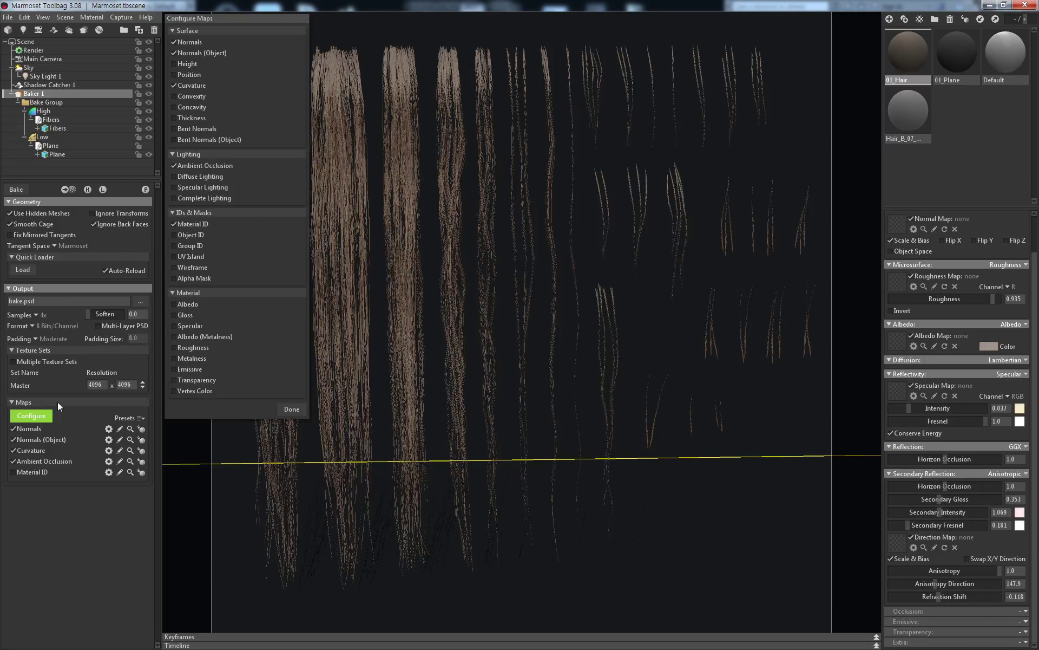
click(197, 65)
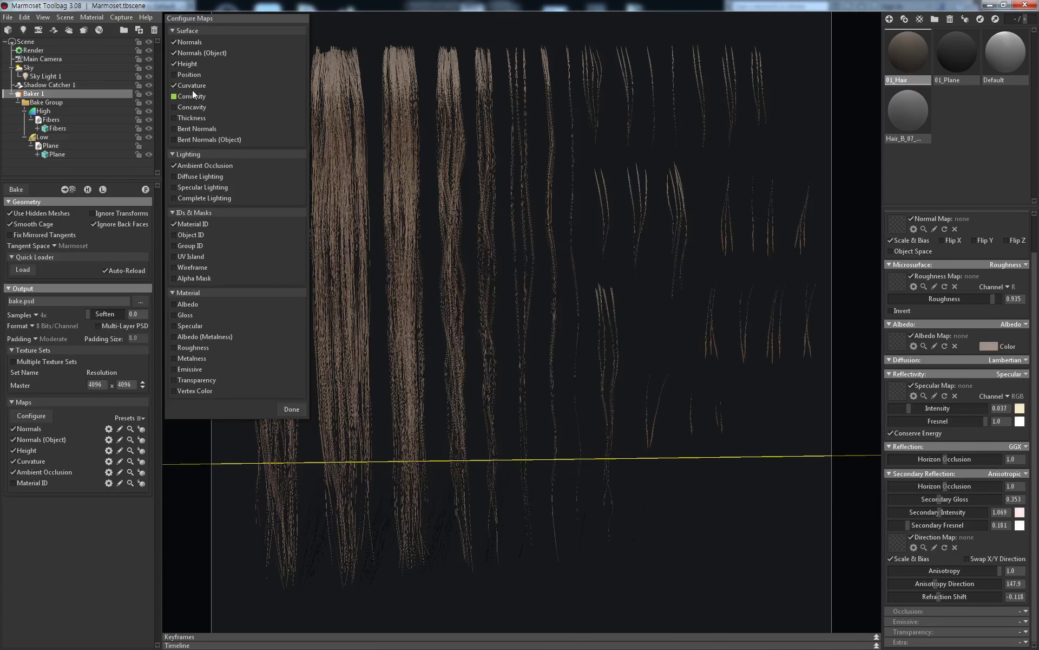
click(190, 76)
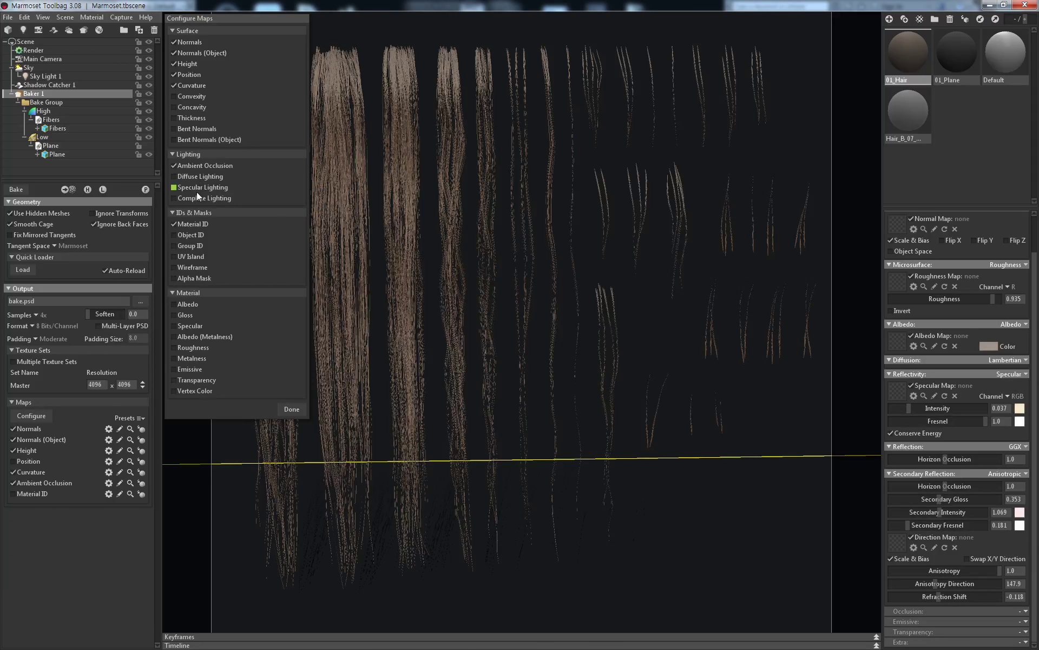
click(213, 176)
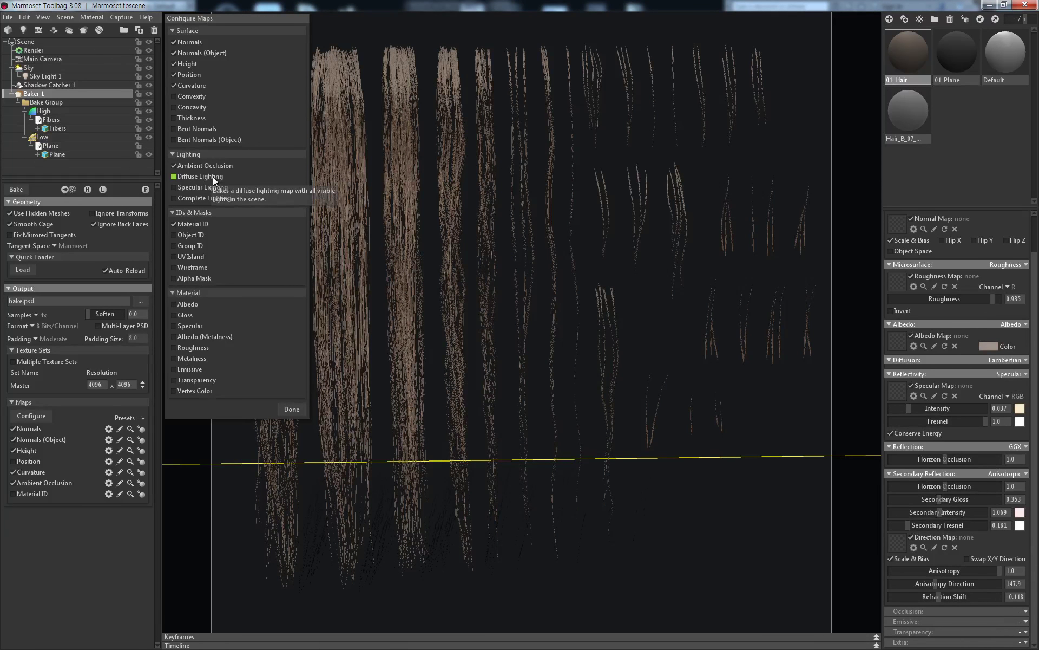
click(208, 187)
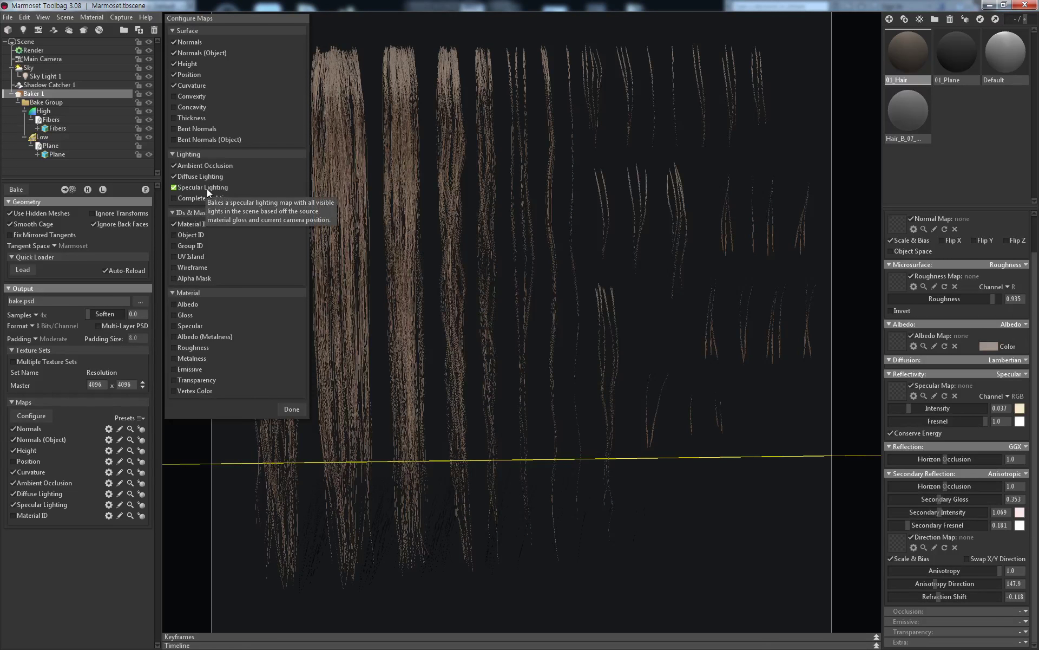
click(204, 199)
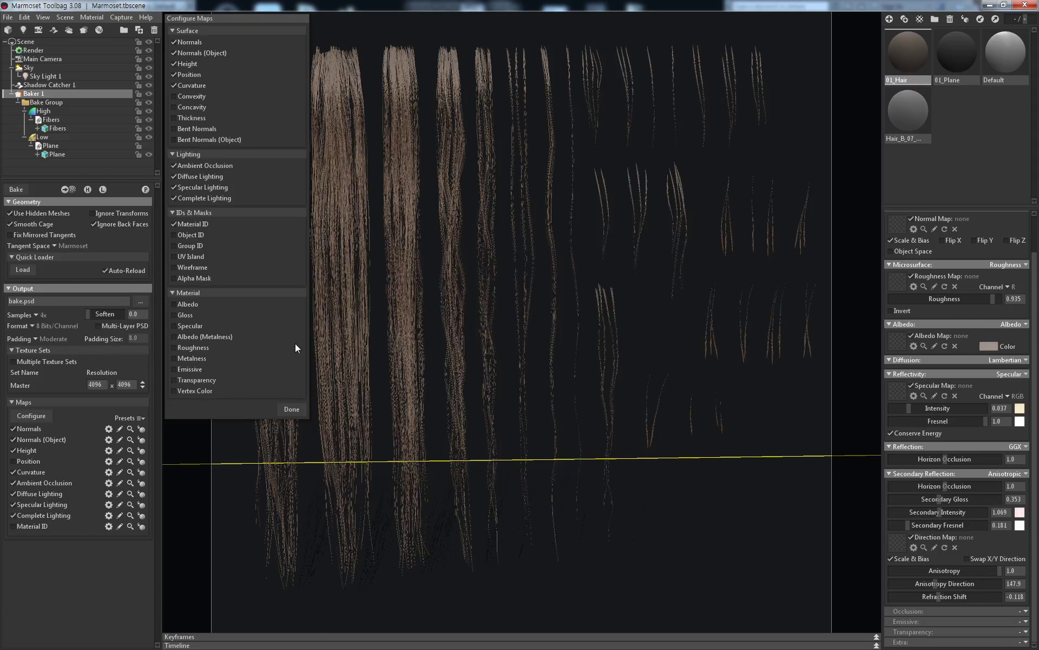
click(187, 304)
click(192, 315)
click(193, 326)
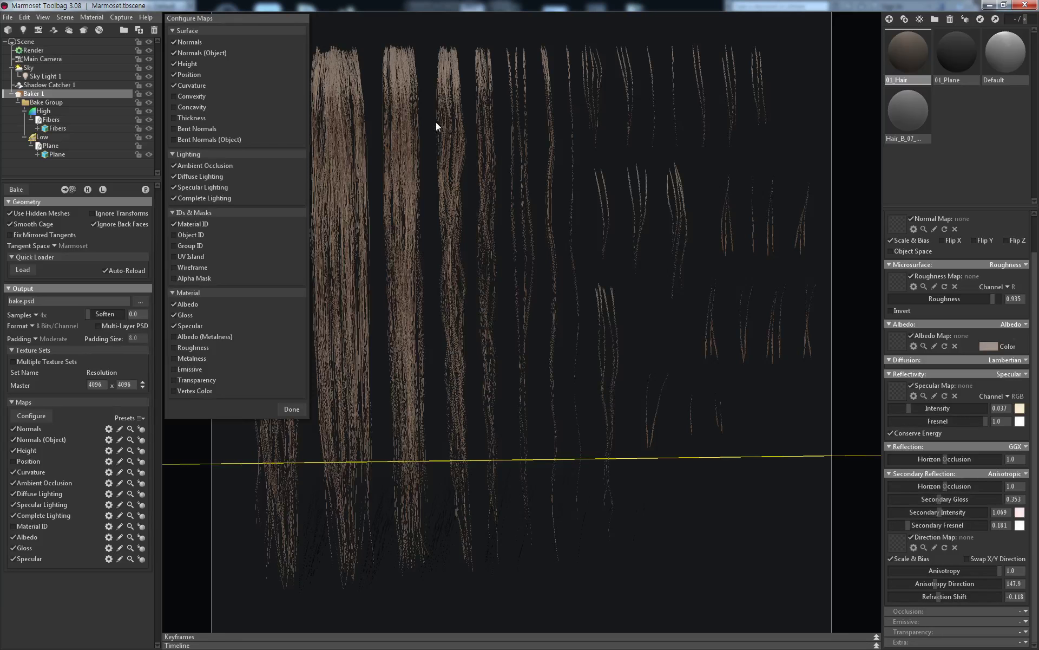
click(285, 411)
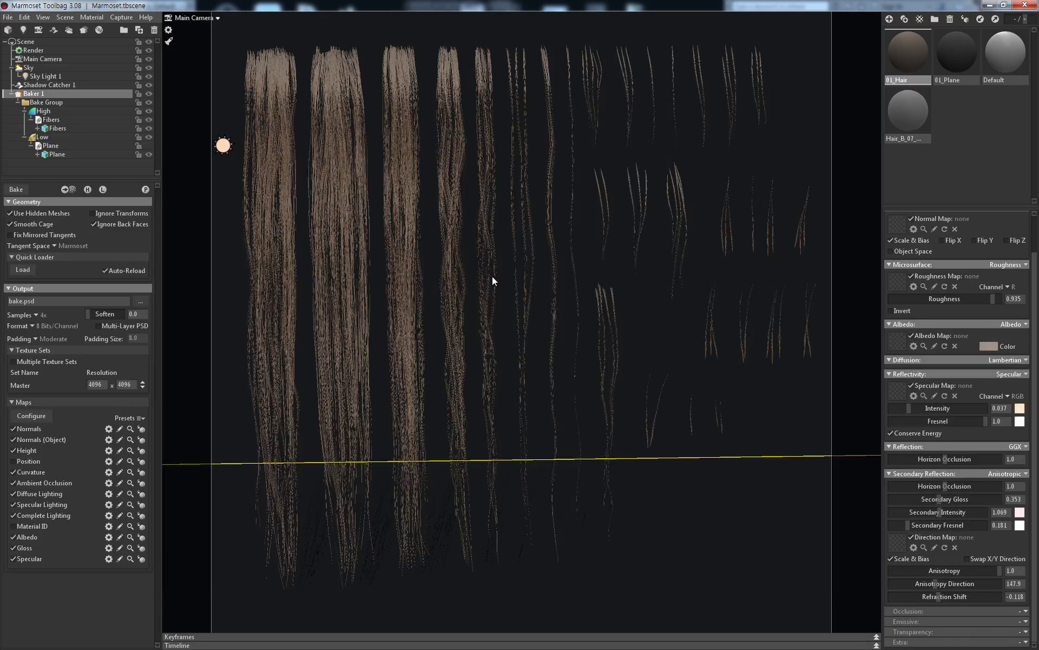
Give the 01_Hair material specular intensity 0.186 and roughness 0.212 for shinier strands
drag(515, 282, 524, 281)
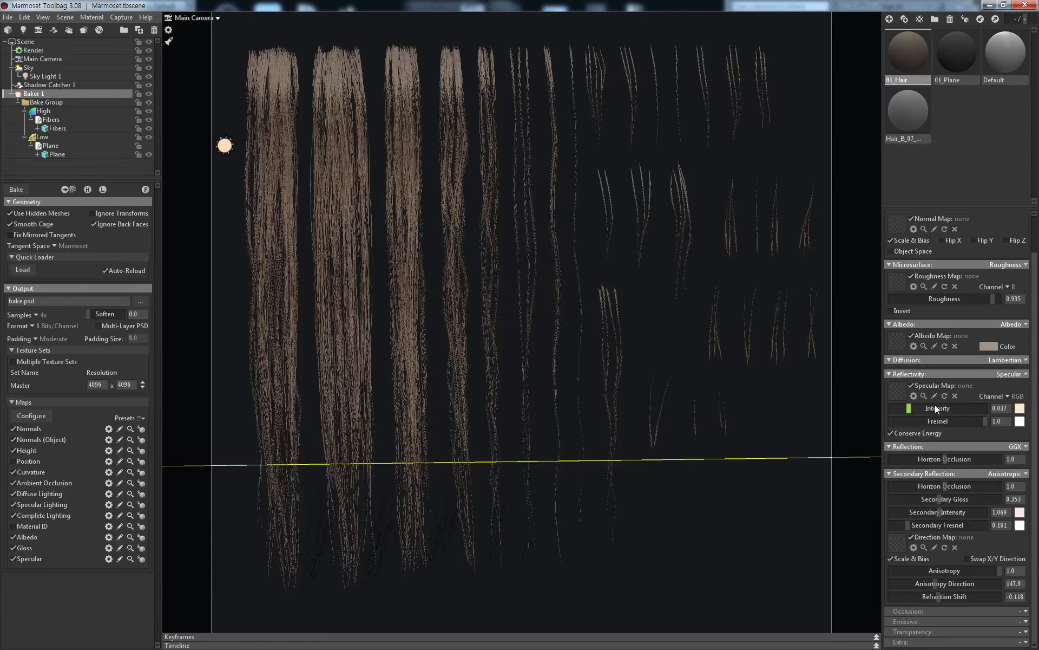
click(910, 408)
drag(911, 408, 931, 408)
drag(994, 299, 914, 301)
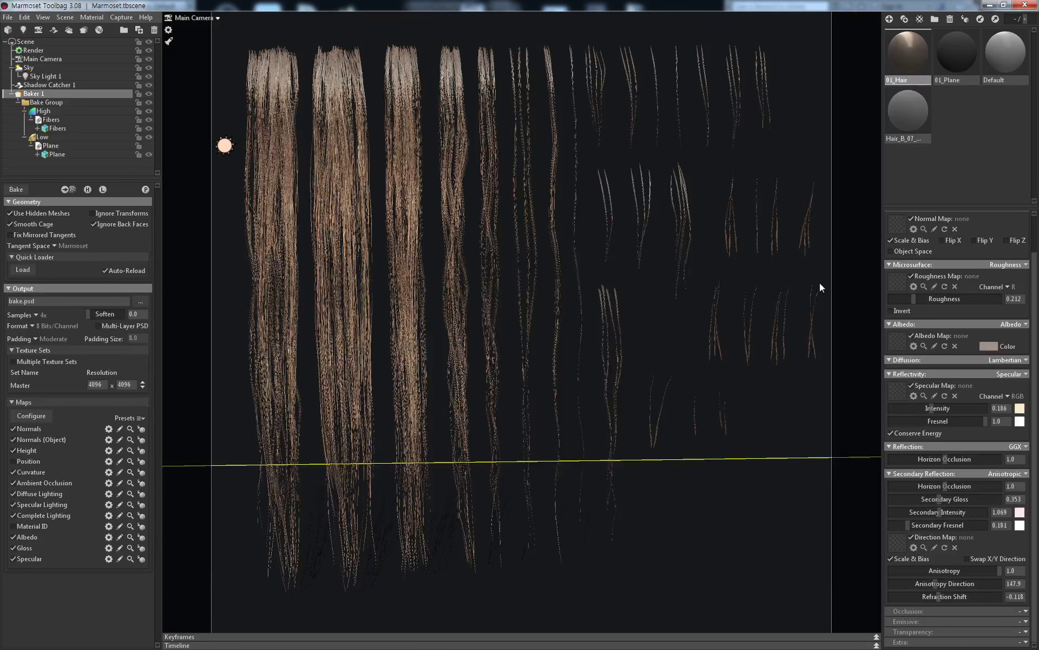
shift+drag(457, 186, 343, 174)
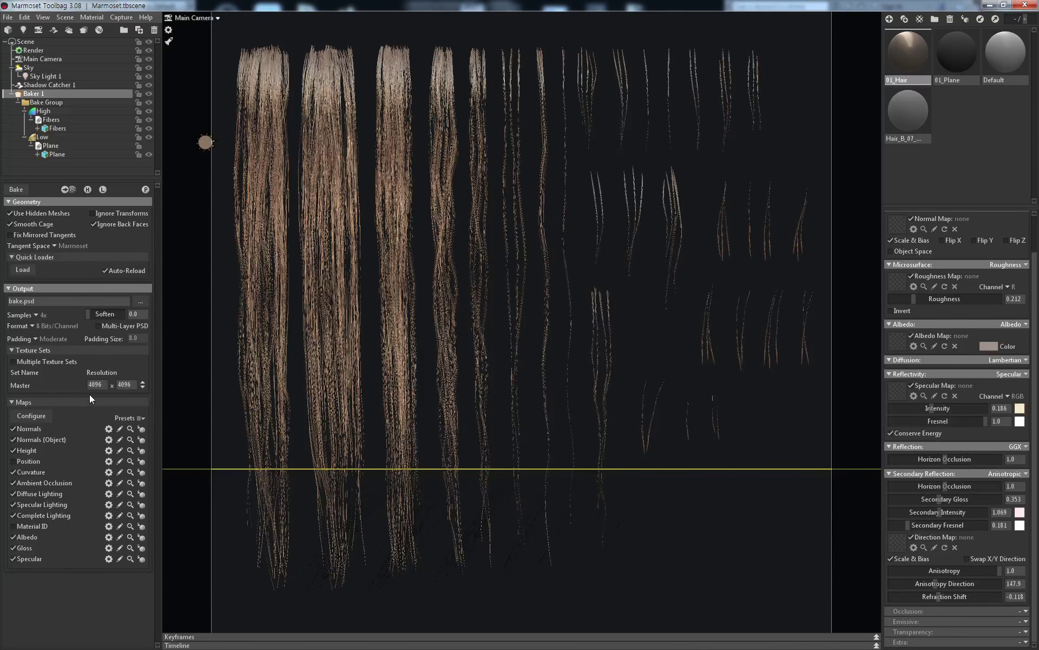
click(140, 304)
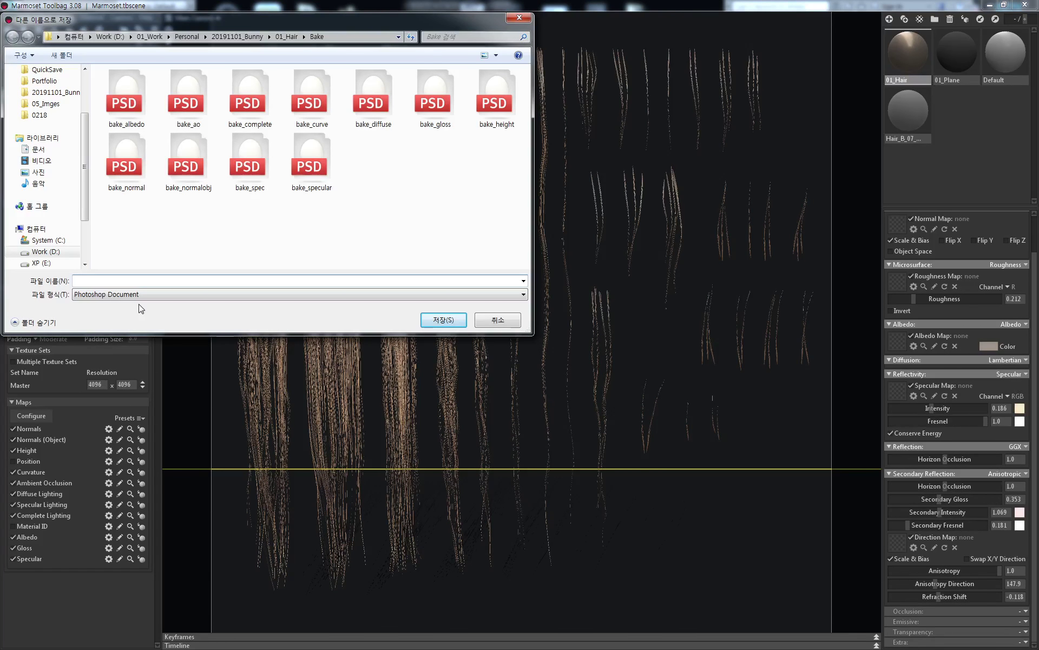
click(495, 324)
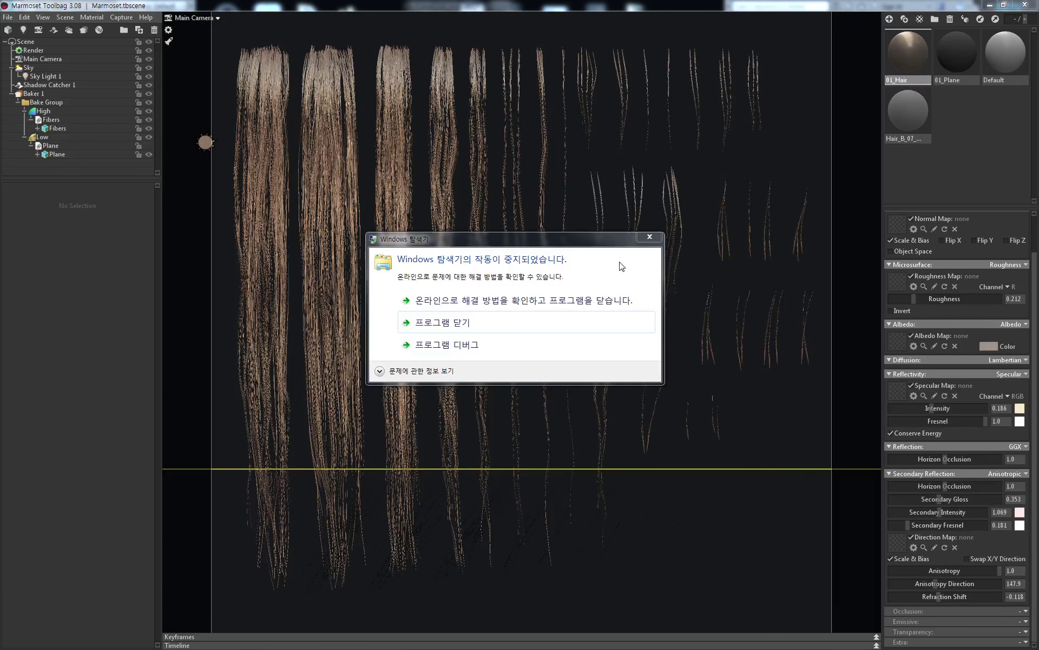
Dismiss the Windows Explorer crash message with 'Close program'
click(650, 239)
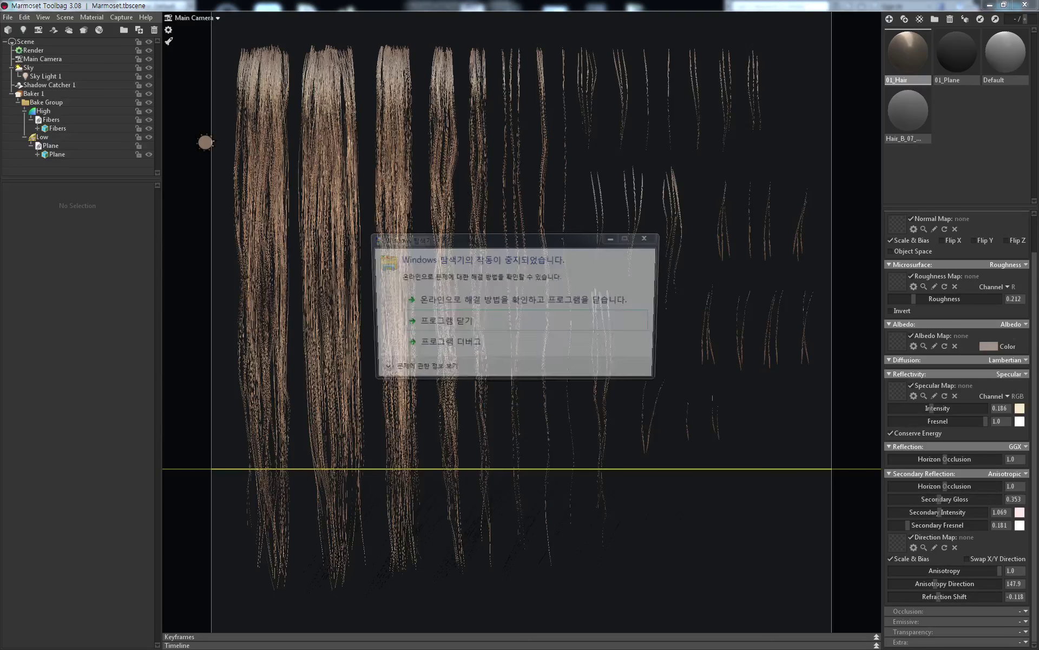
click(477, 330)
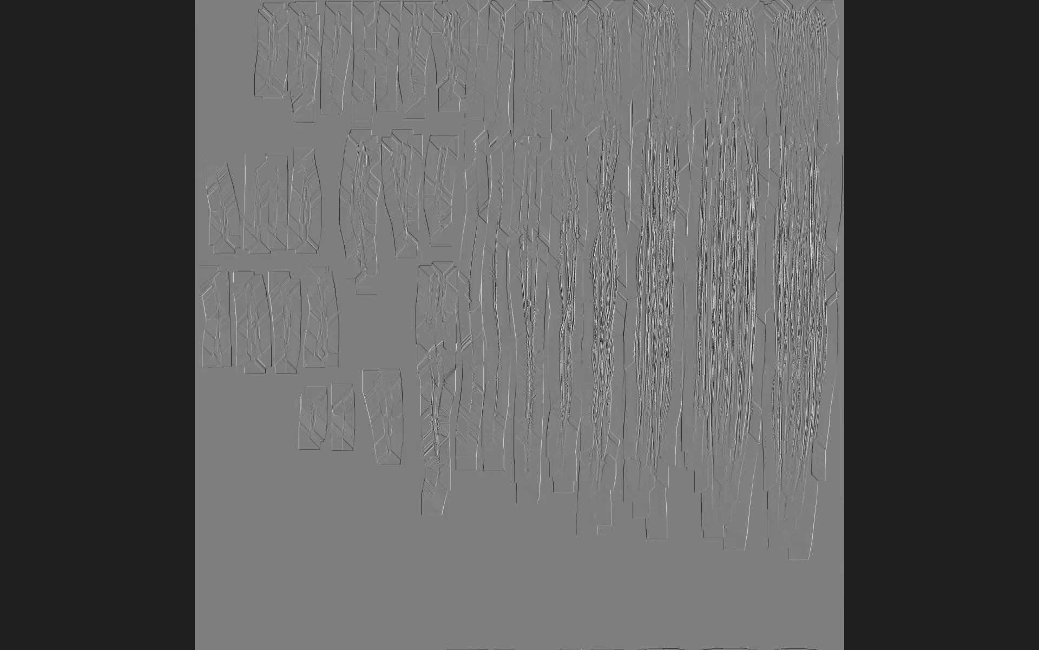
Zoom into the baked maps through bake_diffuse.psd, then leave full-screen and close Honeyview
key(plus)
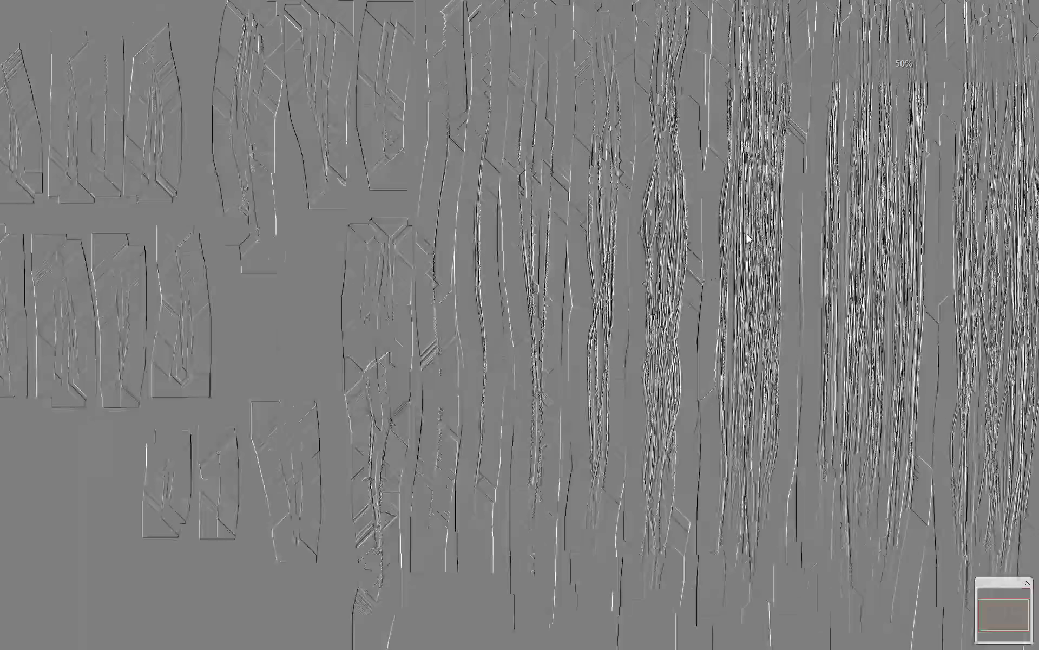
scroll(803, 199, up, 4)
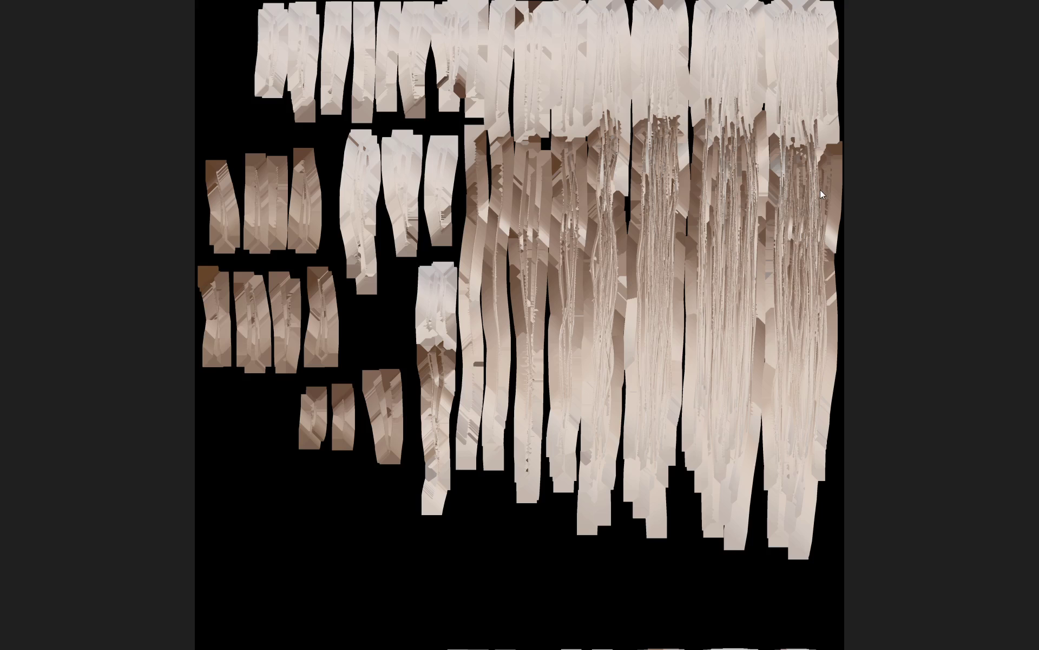
double_click(821, 189)
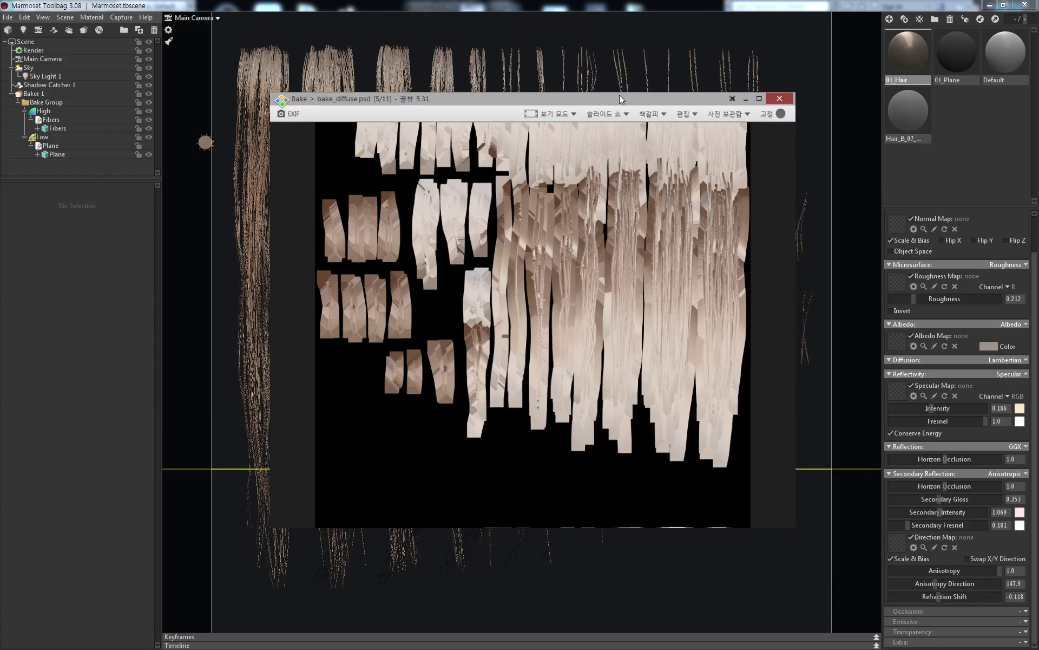
key(Escape)
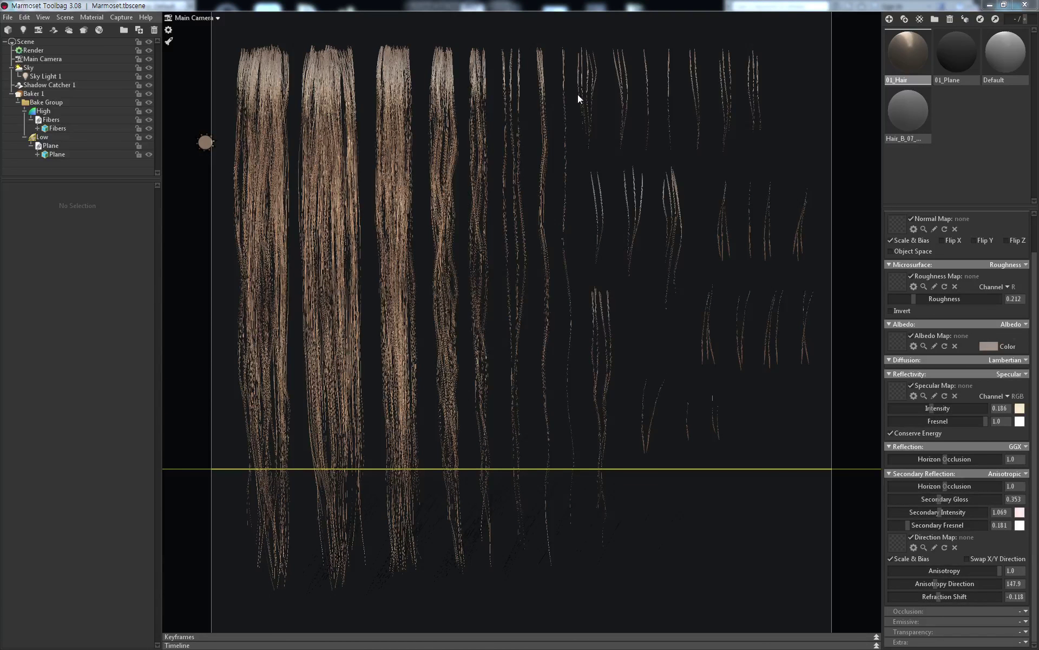
Show the low plane behind the hair again and zoom in on the strands
click(149, 145)
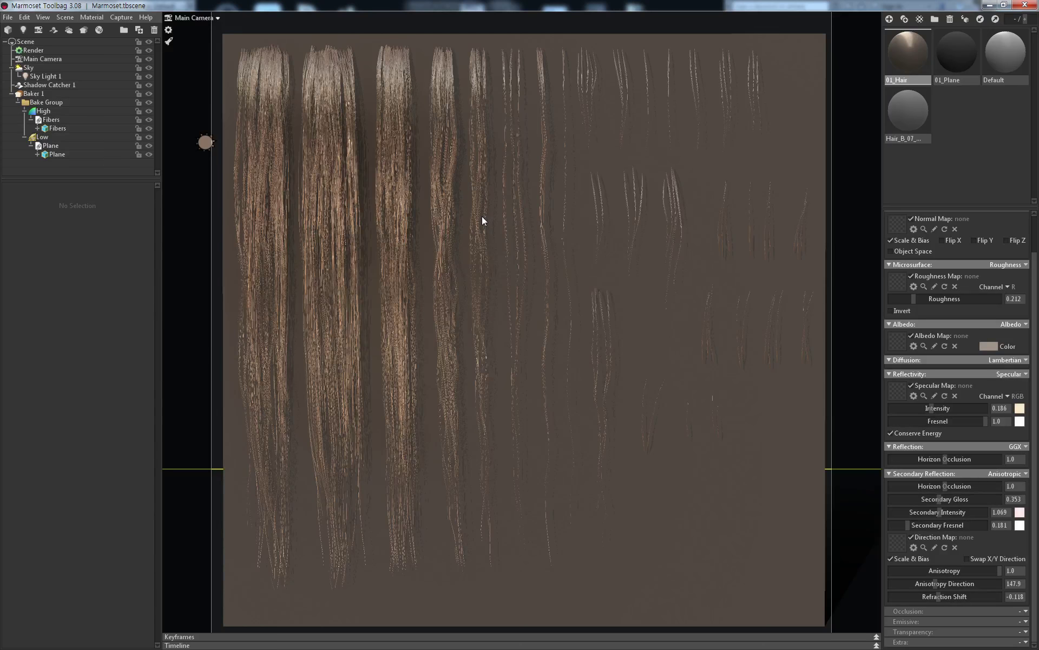
scroll(476, 209, up, 1)
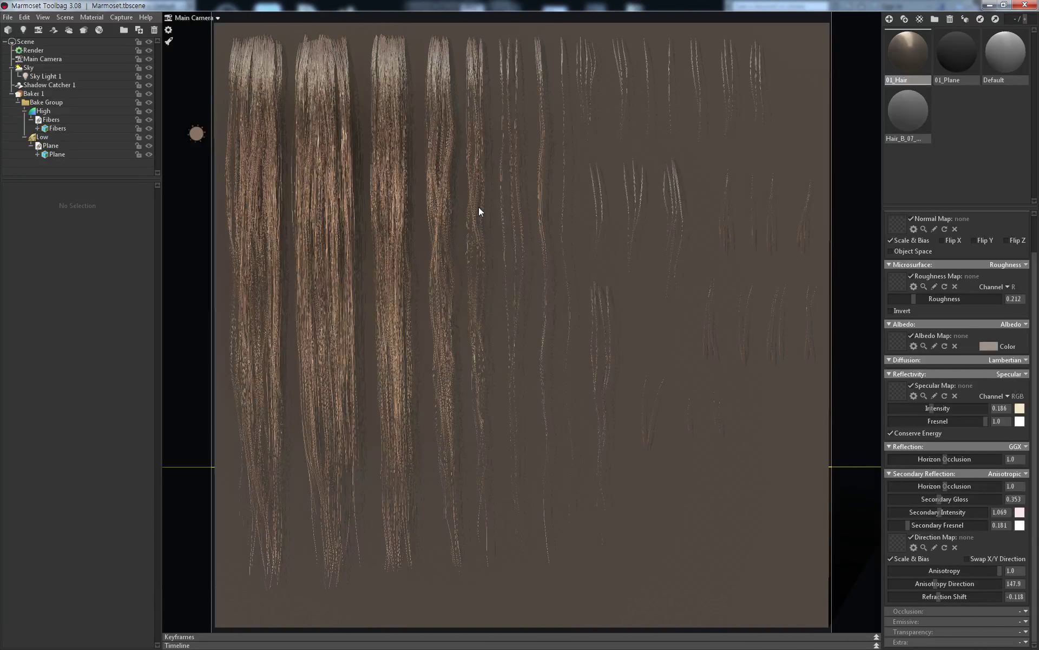
middle_drag(478, 207, 479, 204)
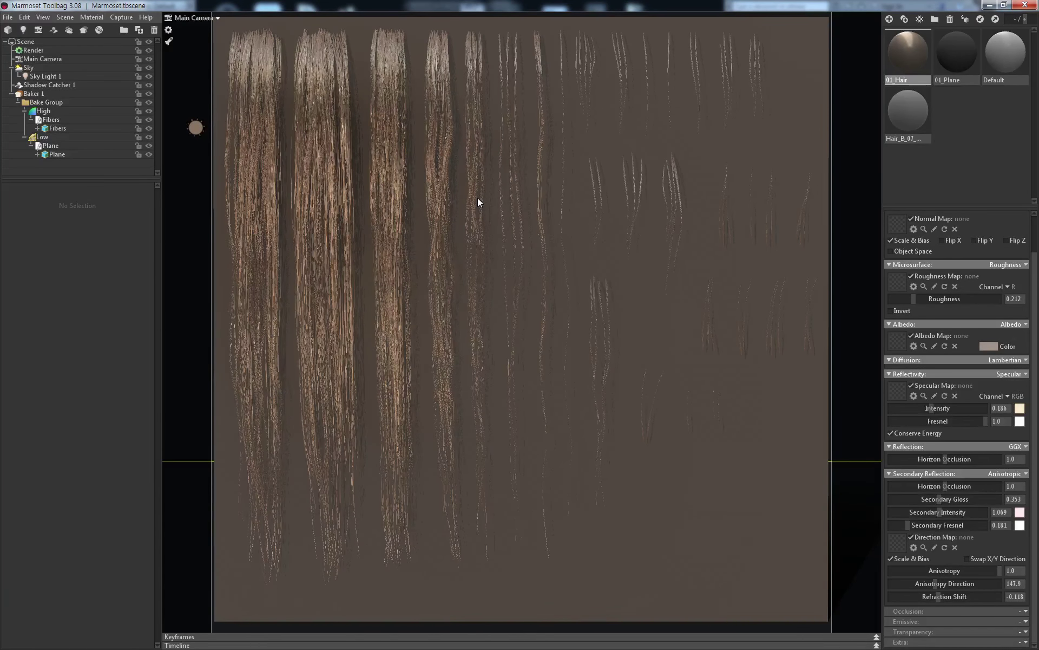
scroll(478, 201, up, 1)
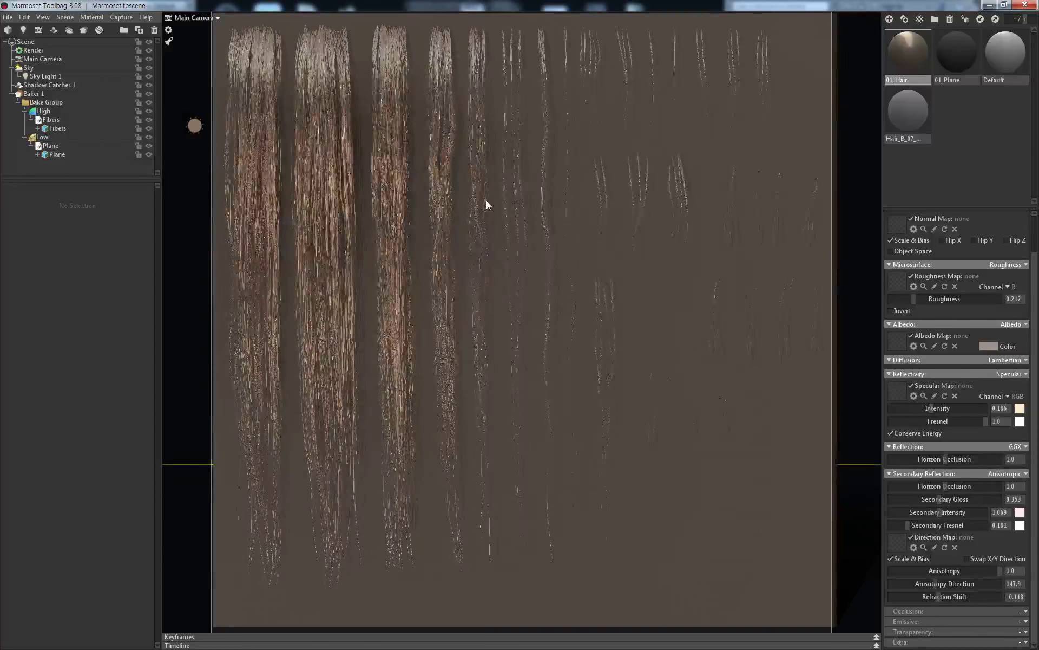
scroll(483, 198, up, 1)
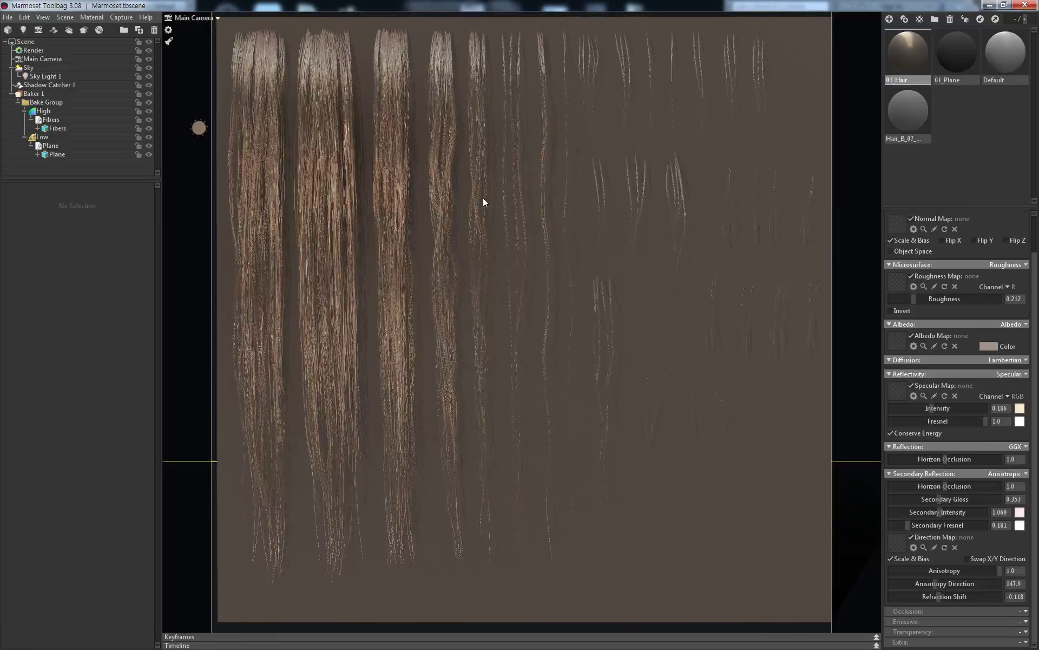
scroll(482, 199, up, 1)
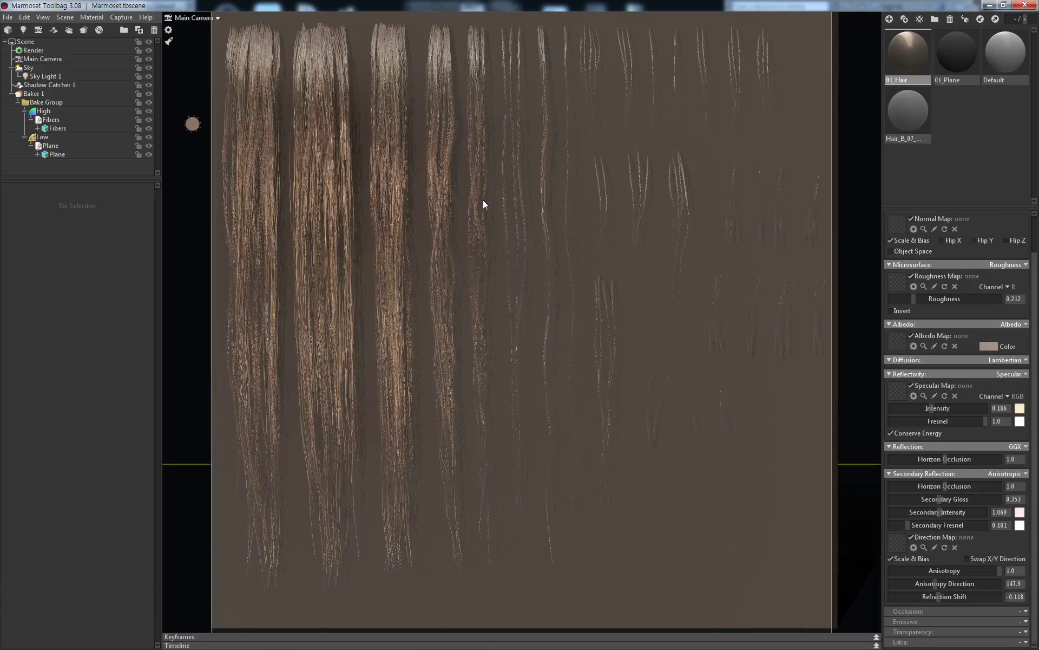
Orbit slightly to compare the hair shading, then select Sky Light 1
drag(484, 200, 484, 202)
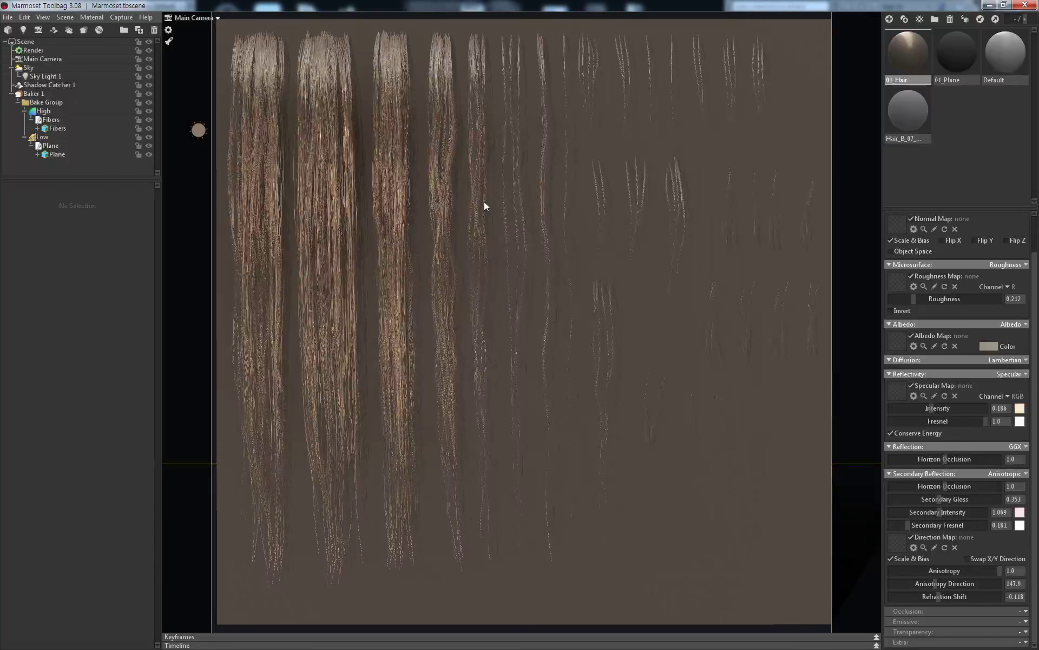
drag(485, 206, 480, 206)
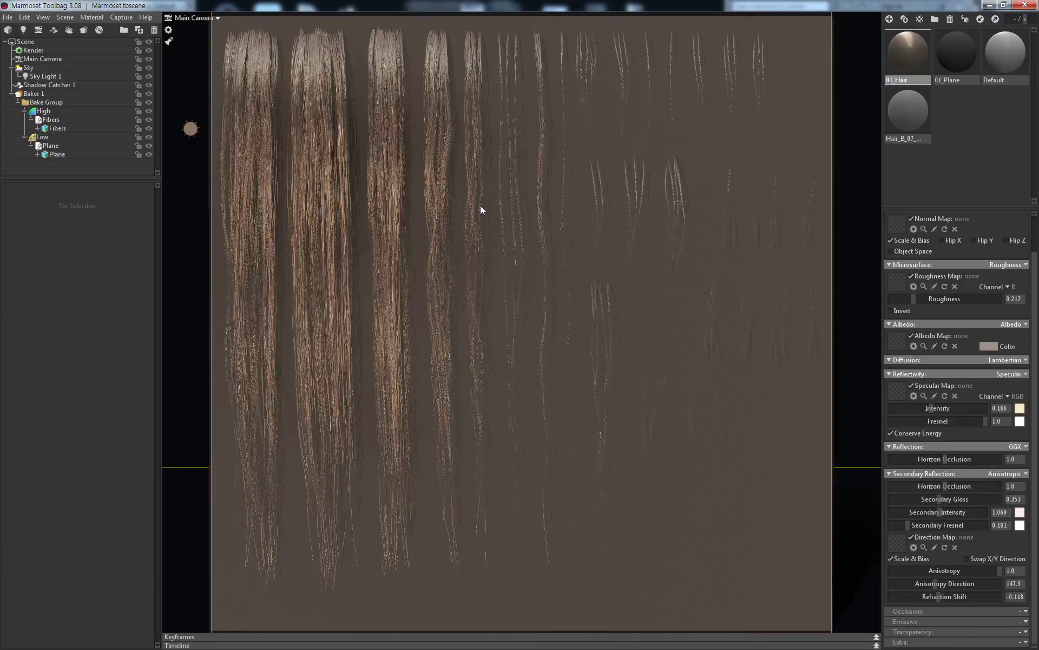
drag(481, 209, 483, 209)
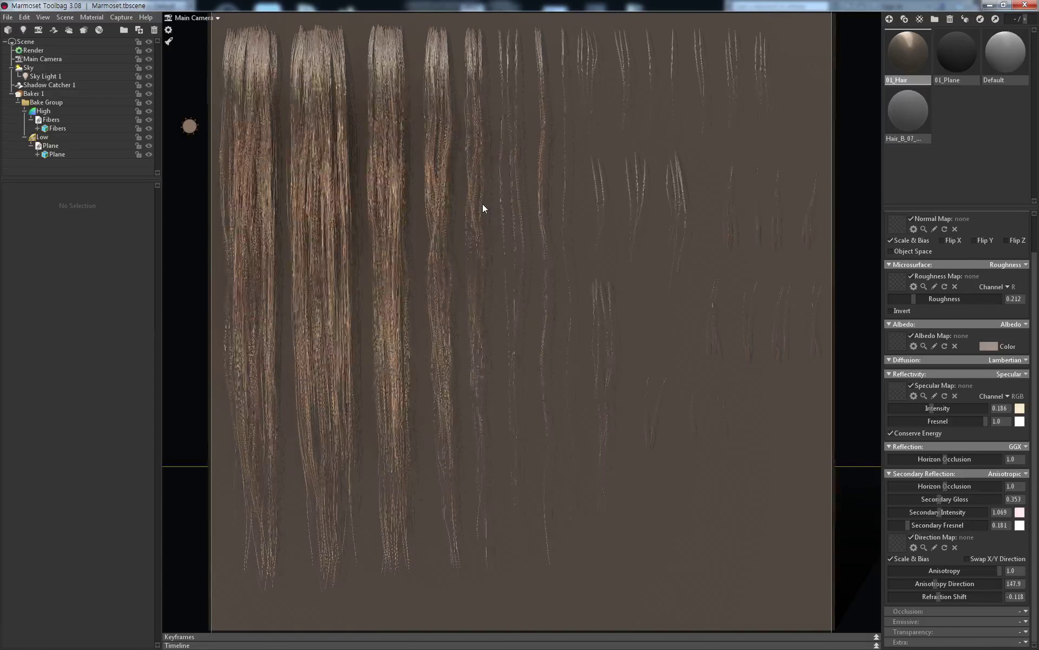
drag(482, 209, 483, 209)
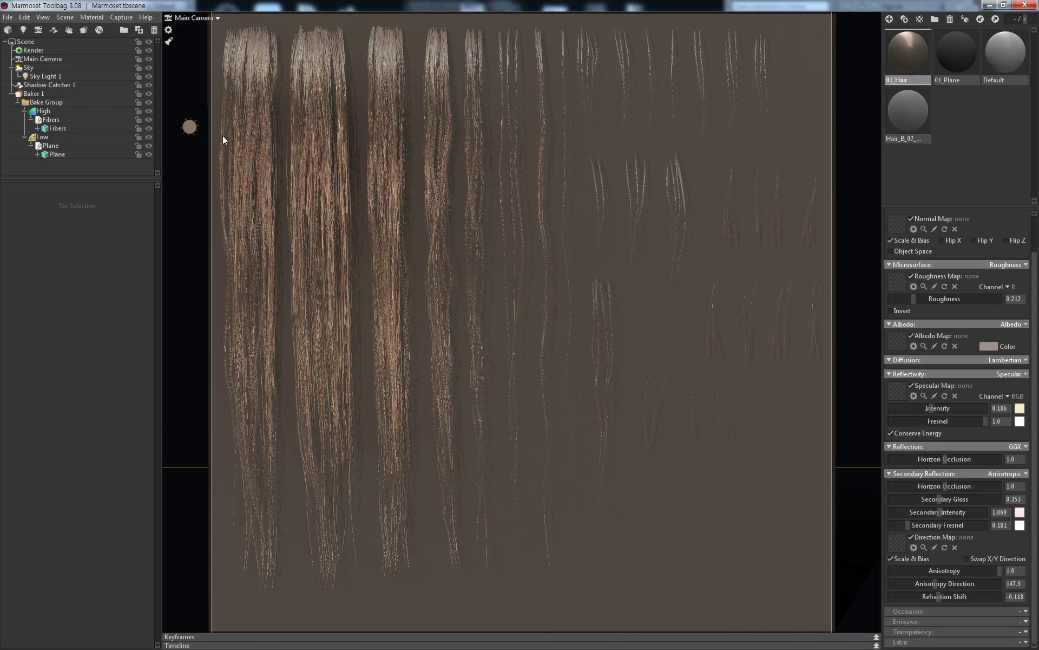
click(192, 127)
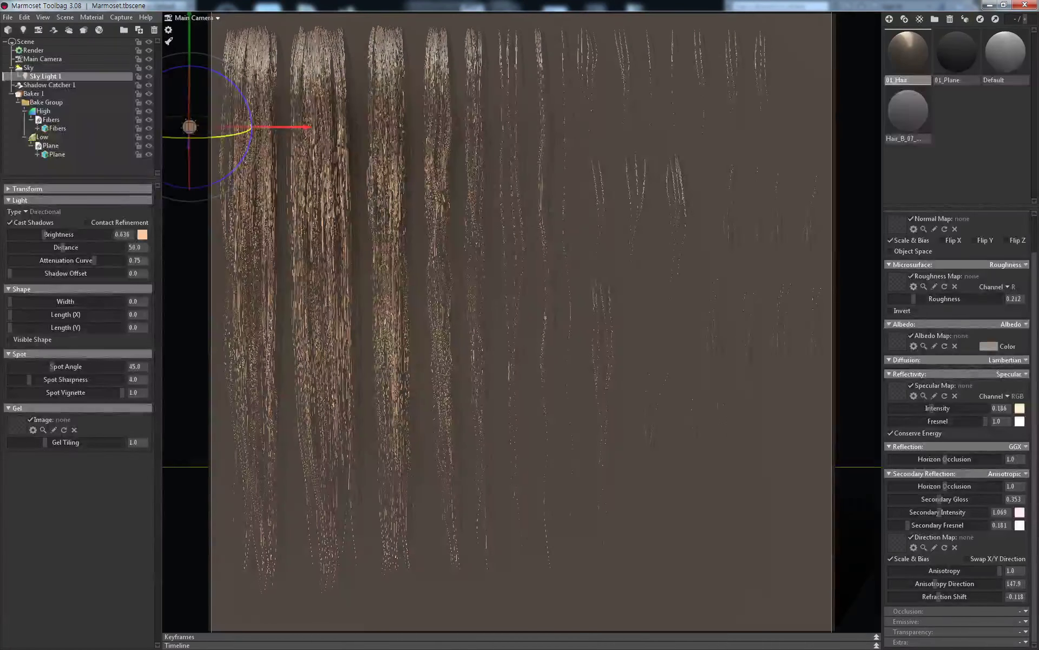
Rotate Sky Light 1 to relight the strands and hide the low plane
drag(238, 173, 244, 161)
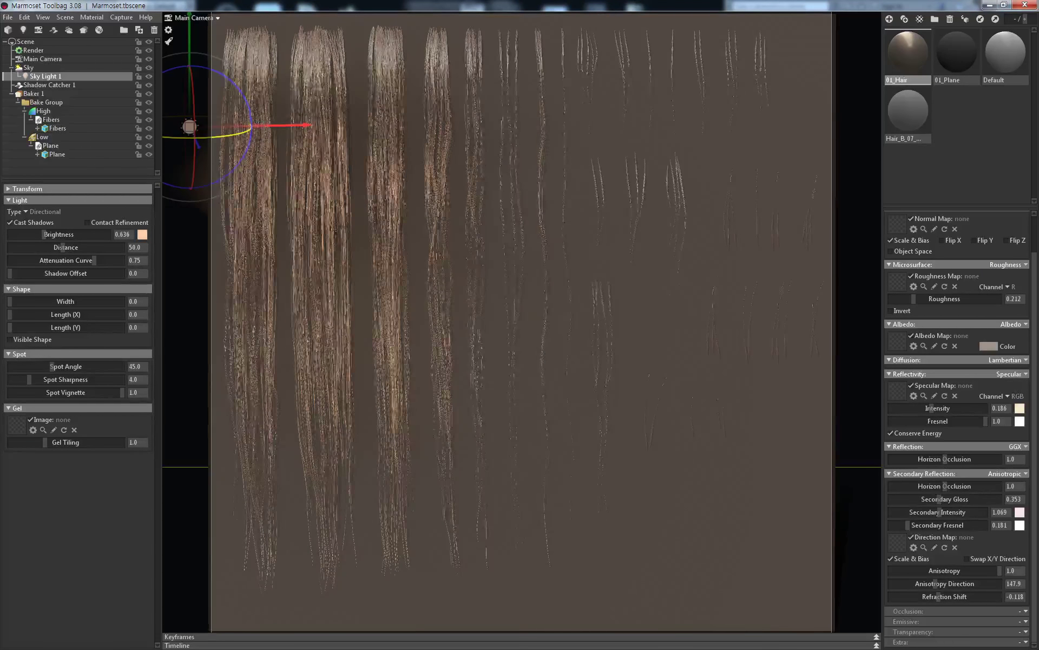
drag(250, 130, 425, 158)
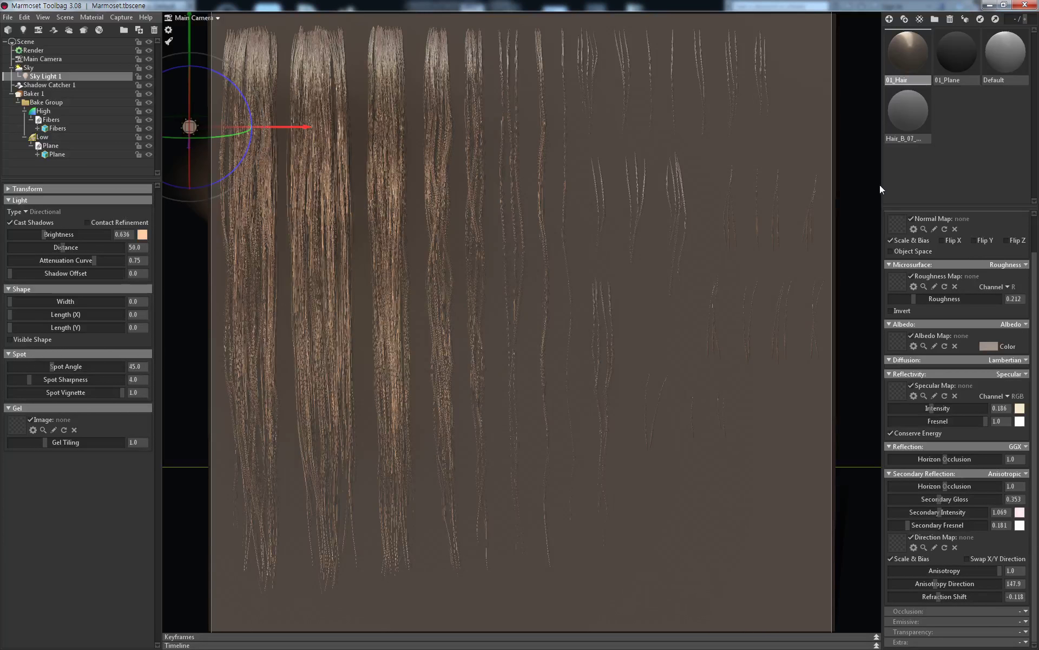
click(809, 138)
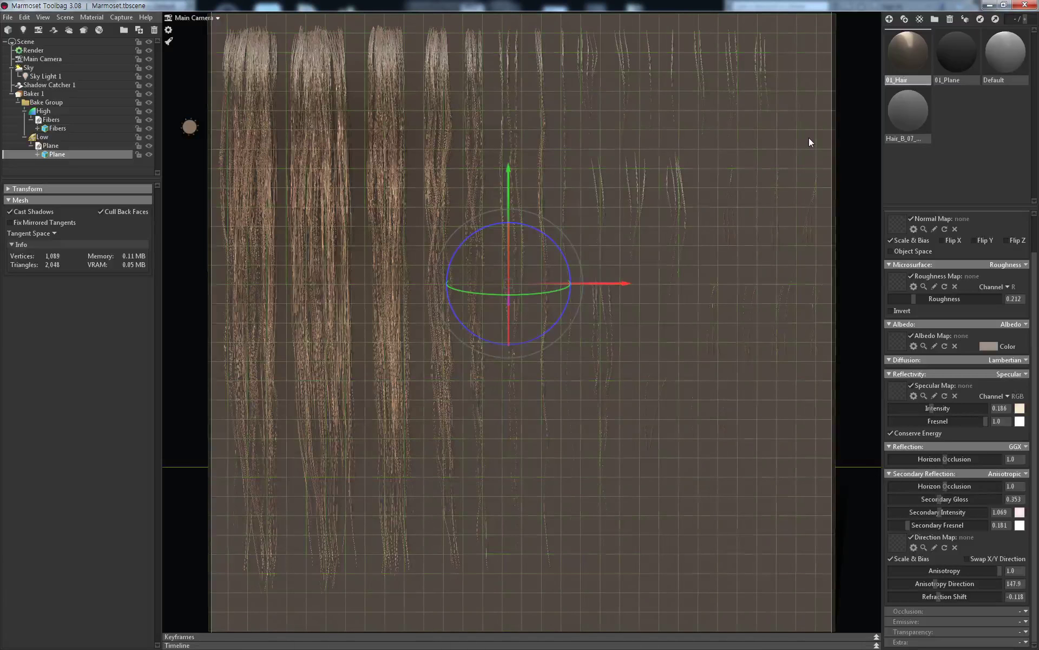
click(149, 155)
click(849, 158)
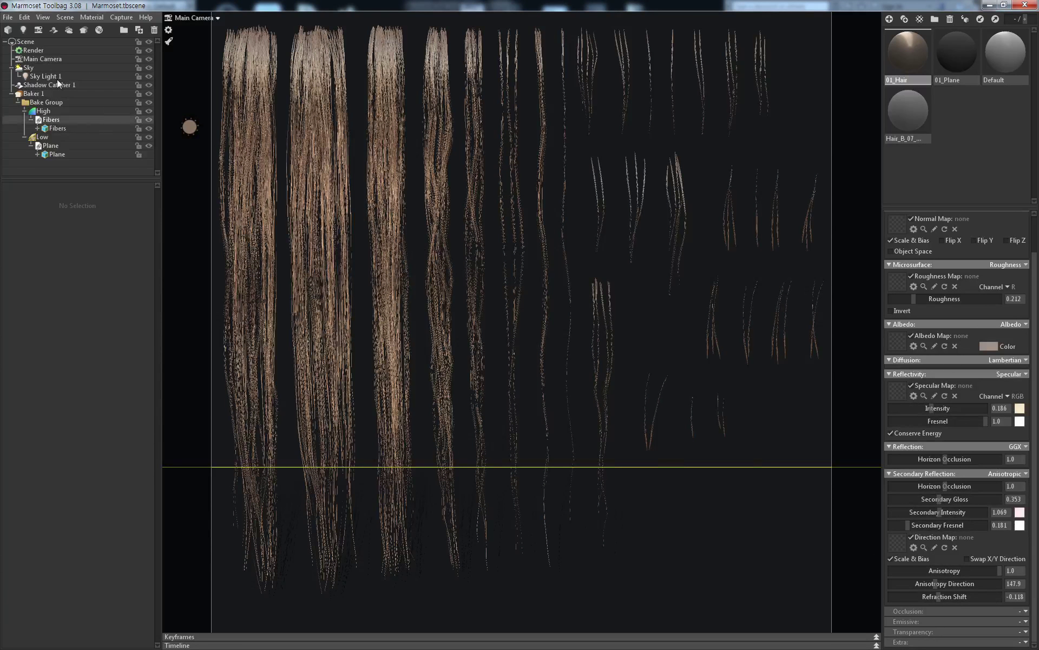
Toggle Shadow Catcher 1 to compare shading, leaving it hidden
click(150, 84)
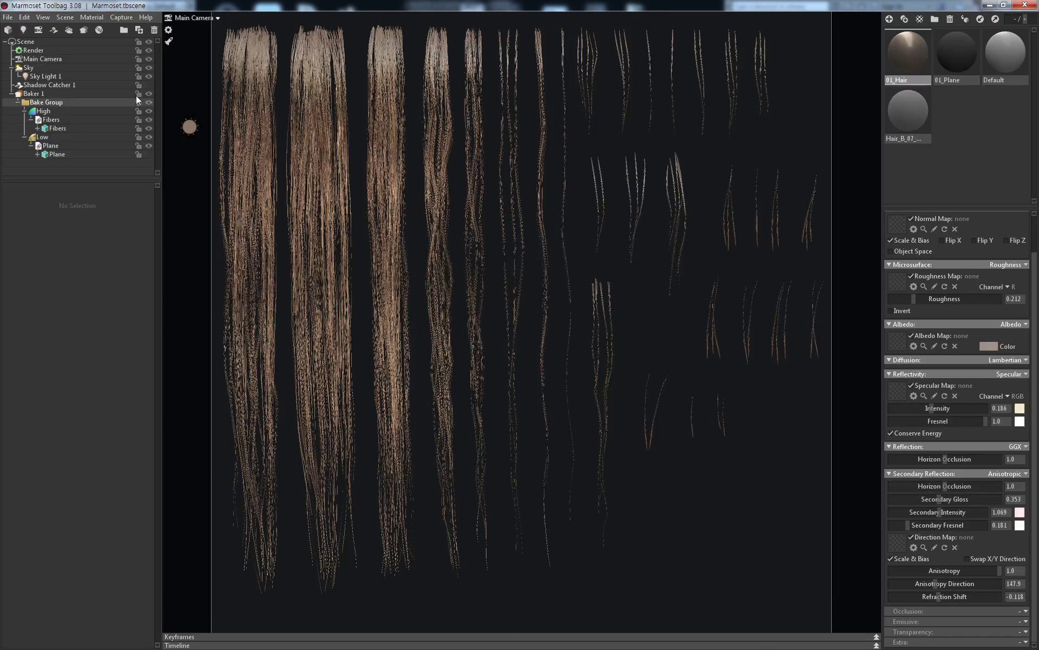
click(148, 85)
click(149, 85)
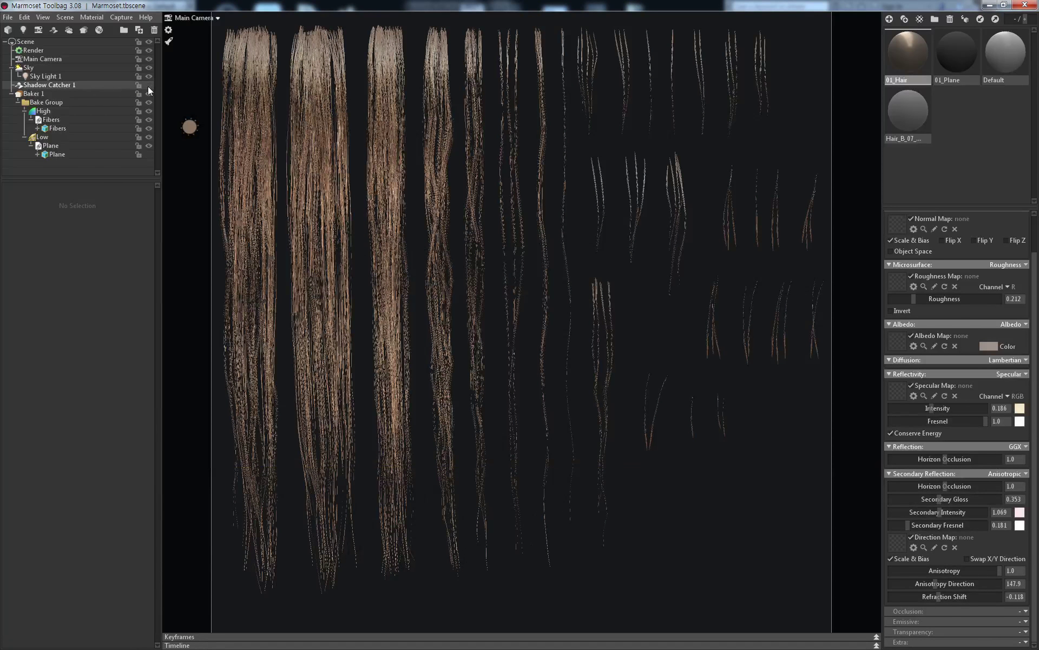
click(148, 85)
click(149, 85)
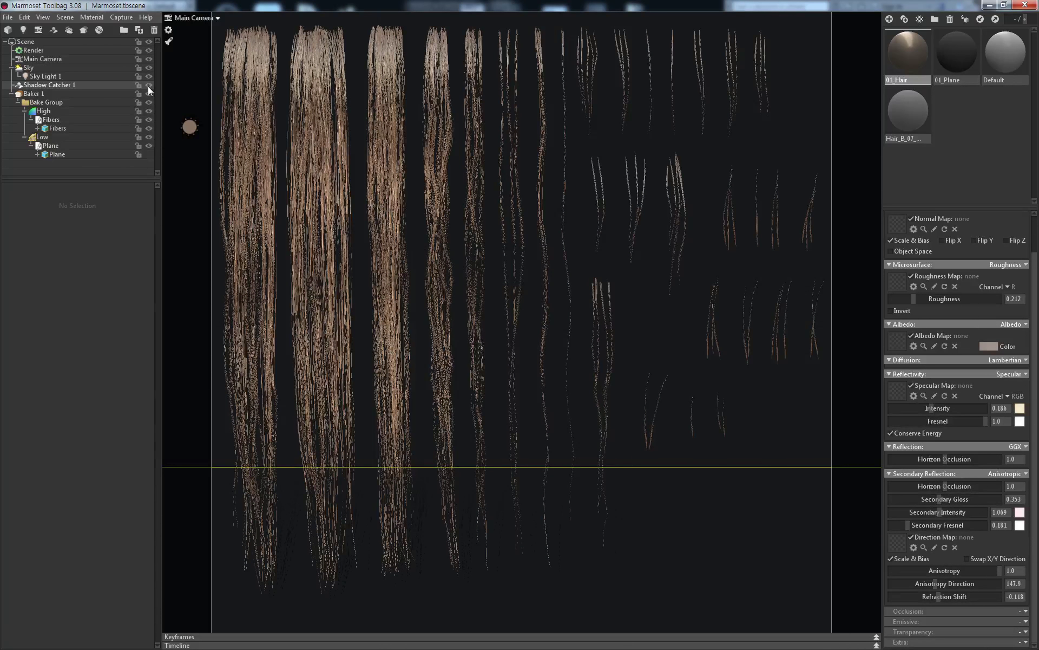
click(148, 85)
click(149, 86)
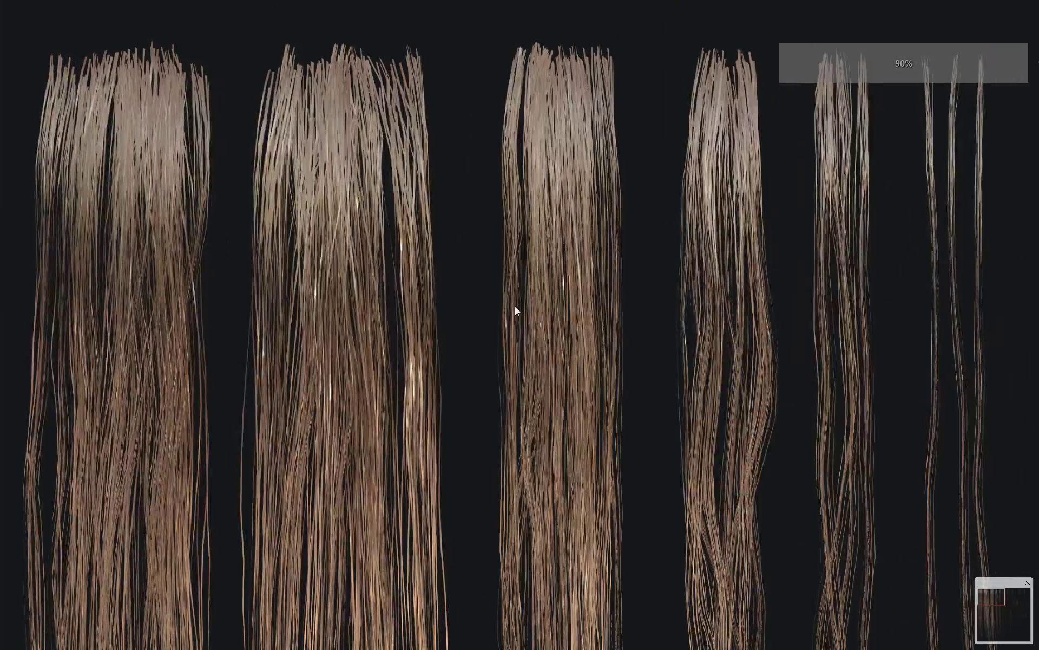
Zoom around the upper strands in screenshot192.png, then exit full-screen and close Honeyview
scroll(515, 306, up, 1)
mouse_move(514, 306)
mouse_down()
mouse_move(501, 256)
mouse_move(544, 177)
mouse_up()
scroll(542, 175, down, 2)
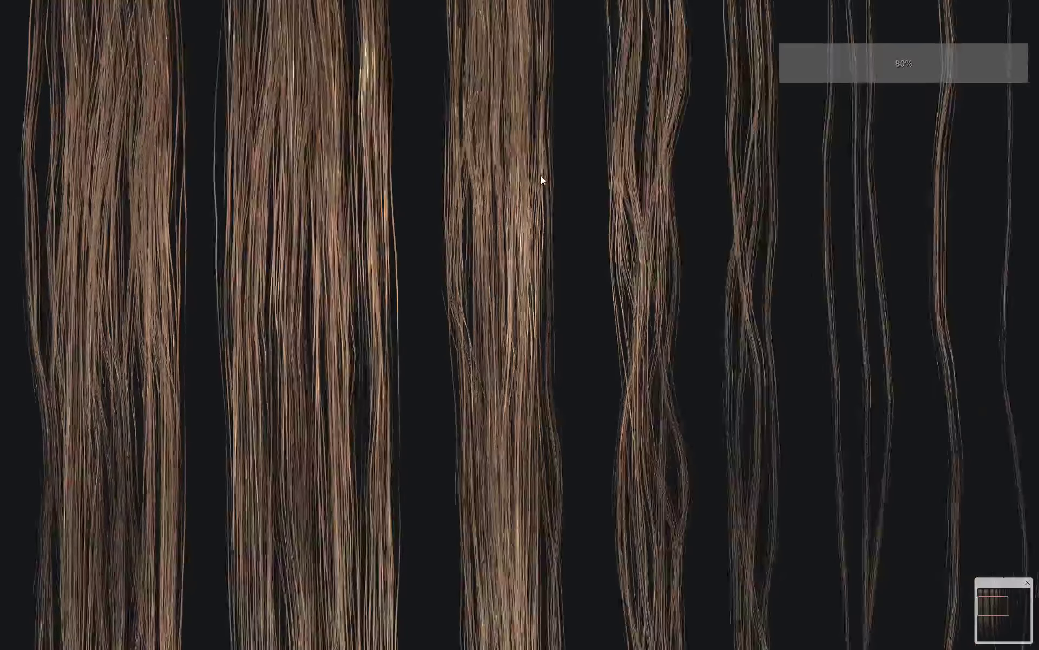
scroll(553, 223, down, 3)
scroll(548, 265, down, 2)
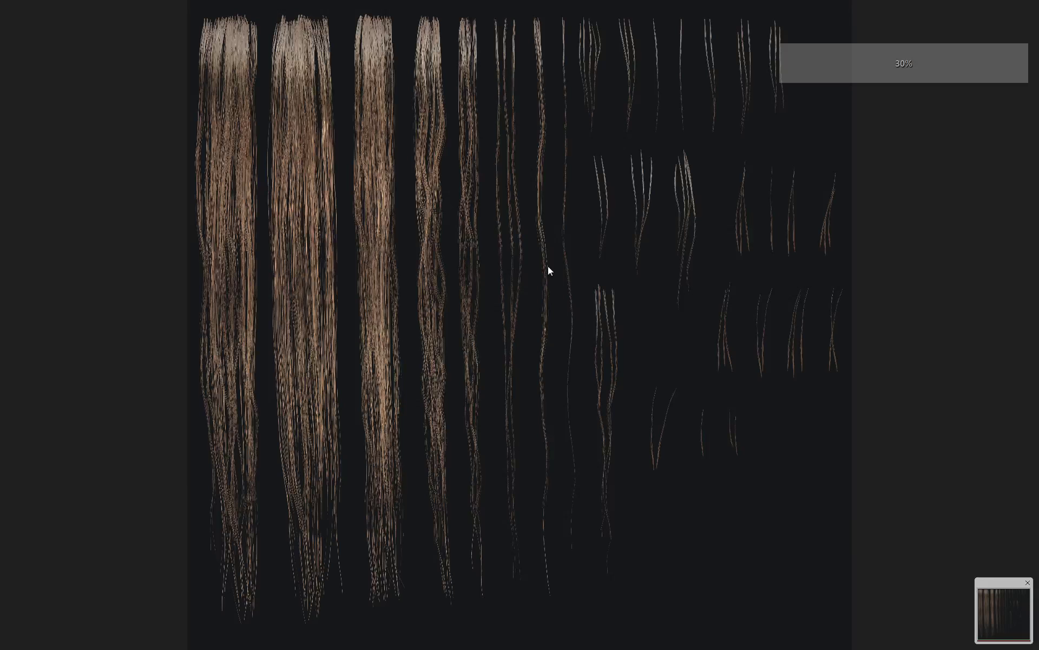
scroll(548, 265, up, 1)
scroll(543, 265, up, 1)
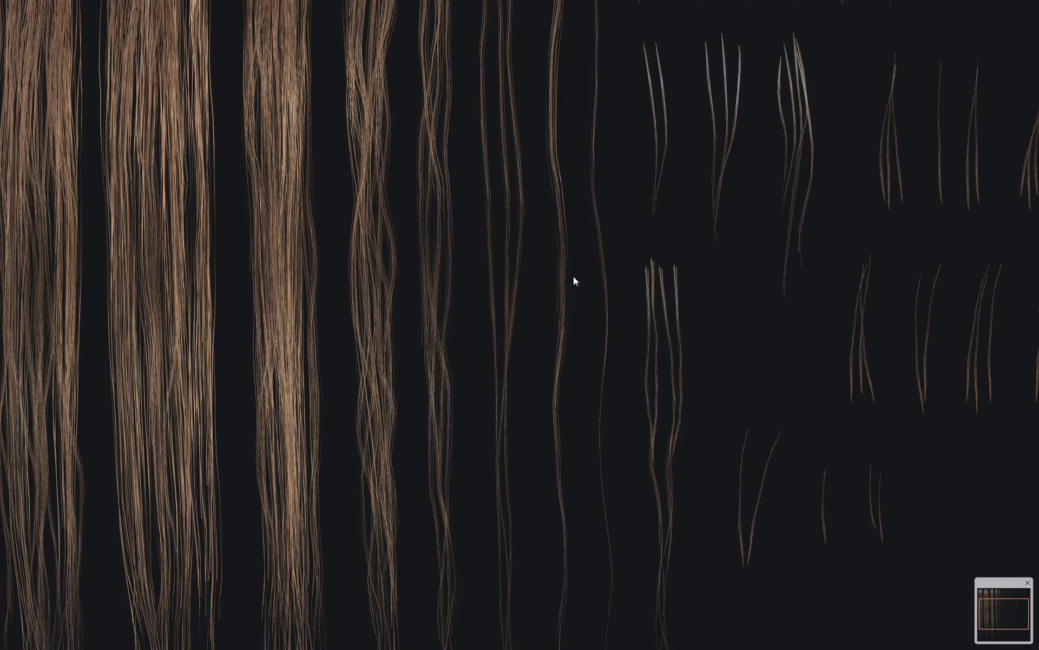
scroll(512, 287, down, 1)
scroll(508, 291, down, 2)
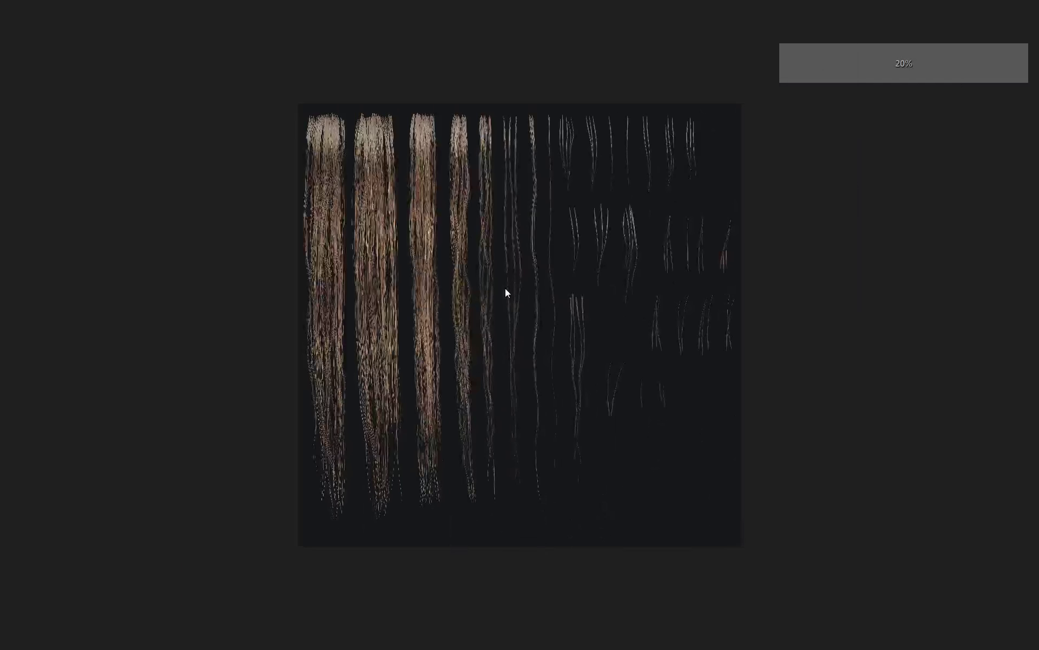
scroll(498, 285, up, 2)
double_click(492, 288)
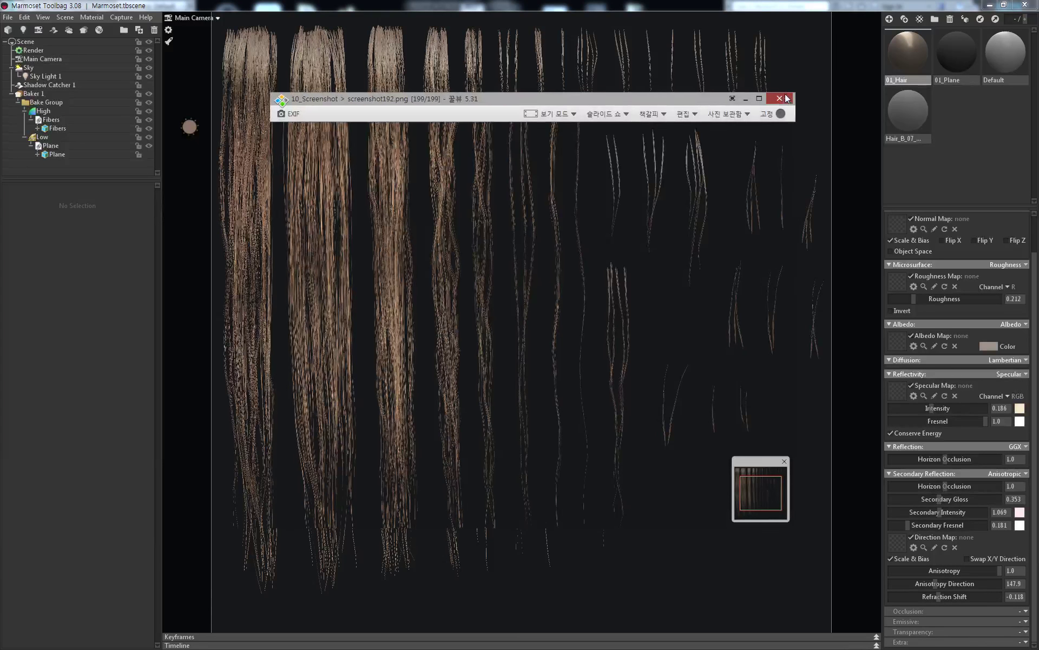
click(782, 99)
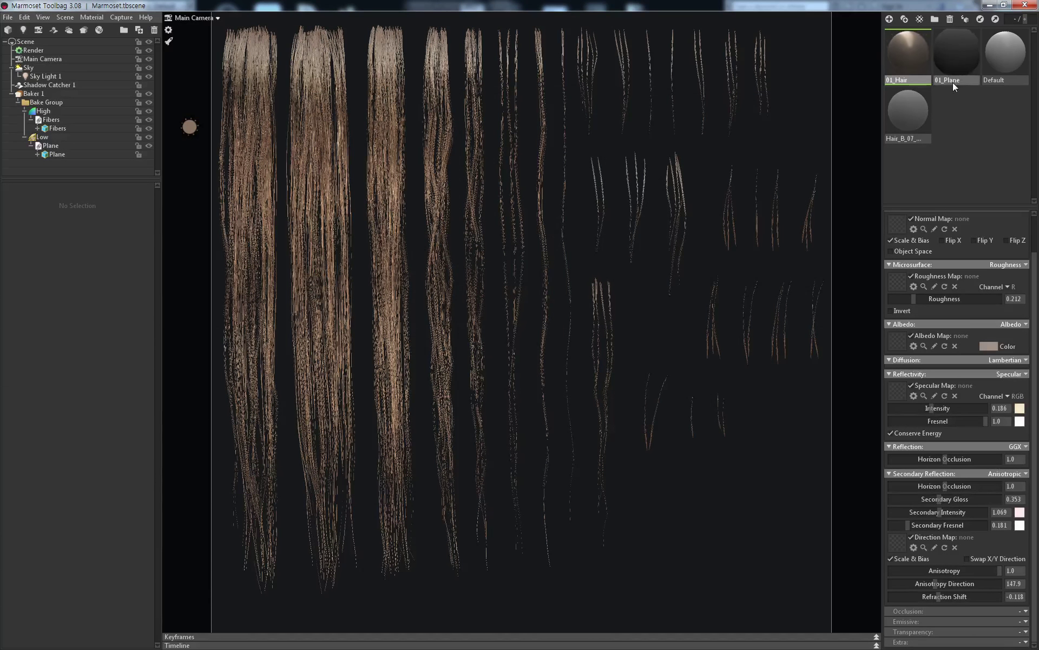
Duplicate the 01_Hair material and rename the copy 01_Hair_Matt
right_click(922, 64)
click(938, 82)
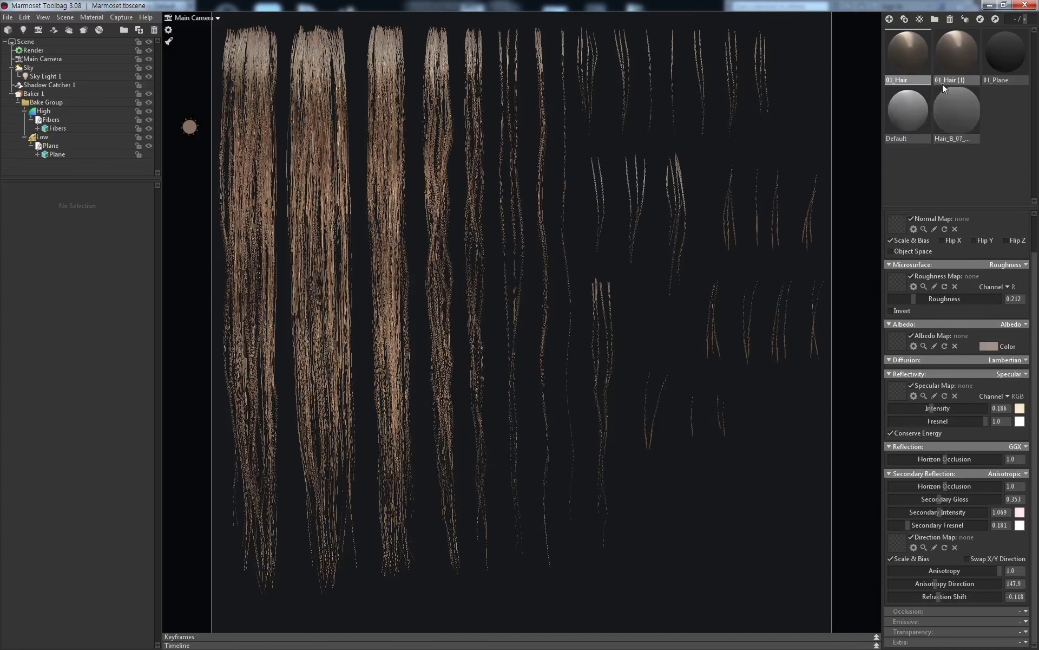
double_click(953, 80)
click(956, 80)
key(shift+End)
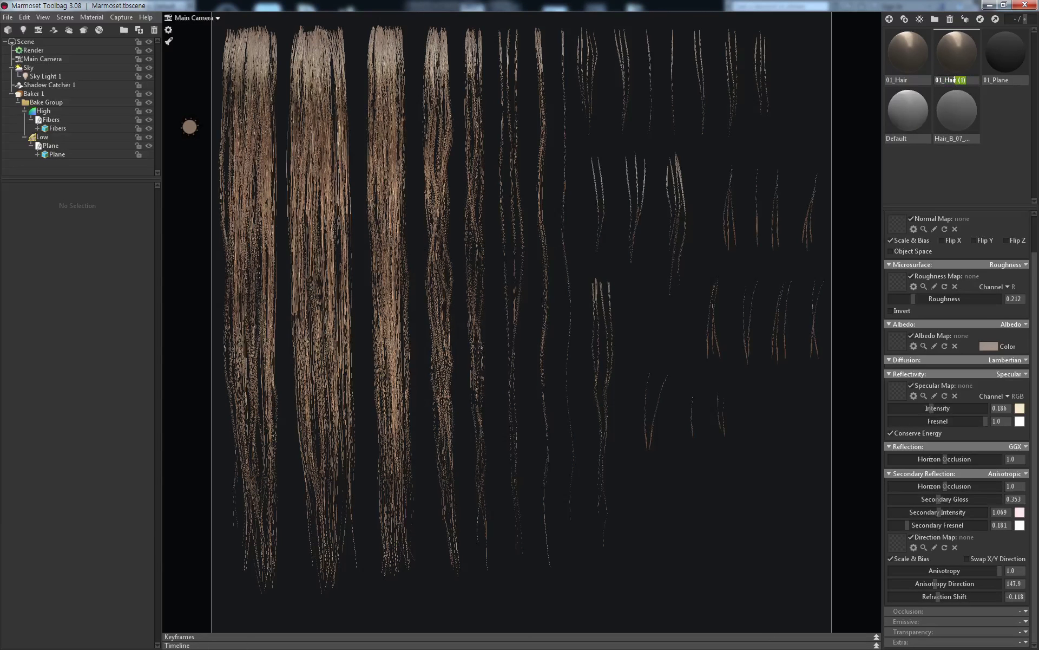
key(BackSpace)
text(Ma)
text(tt)
key(Return)
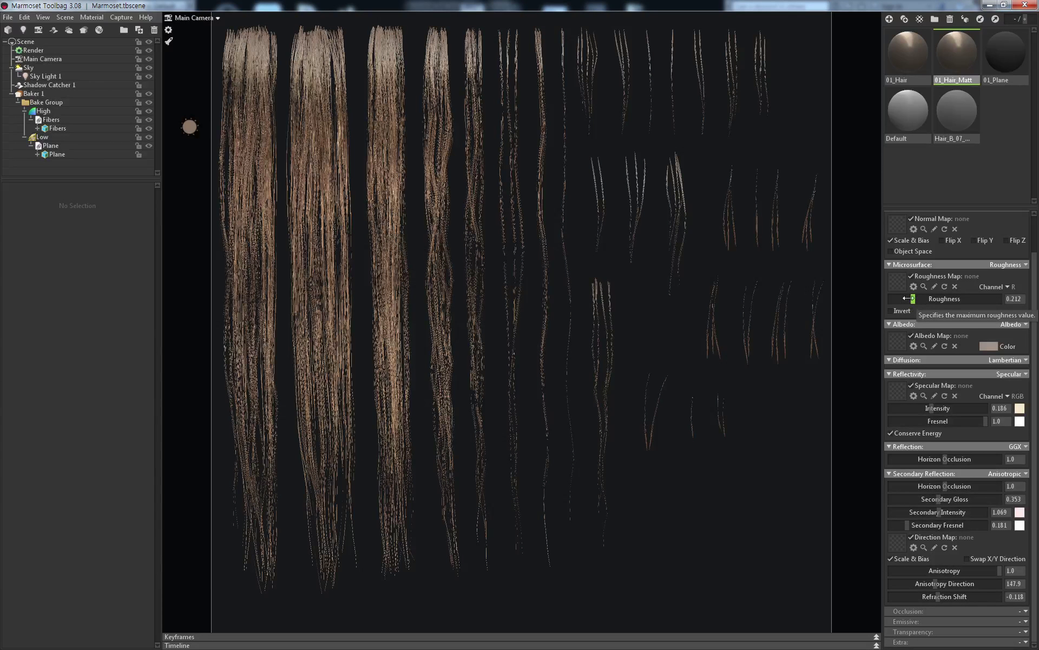
Set the matte material's roughness to 1.0 and specular intensity to 0
drag(908, 298, 1002, 299)
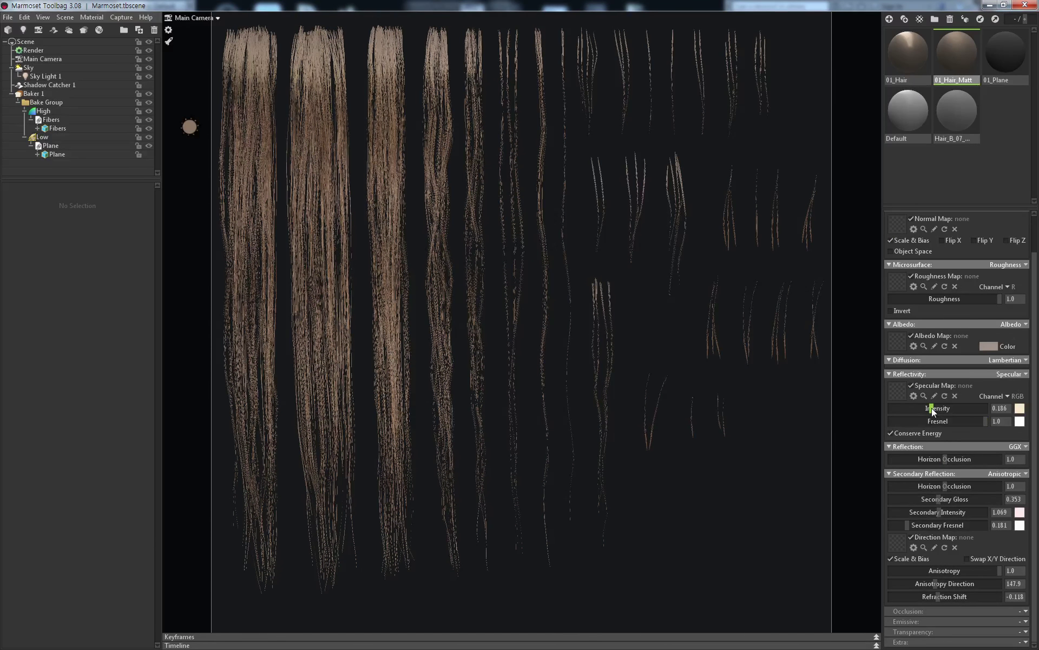
drag(932, 408, 885, 408)
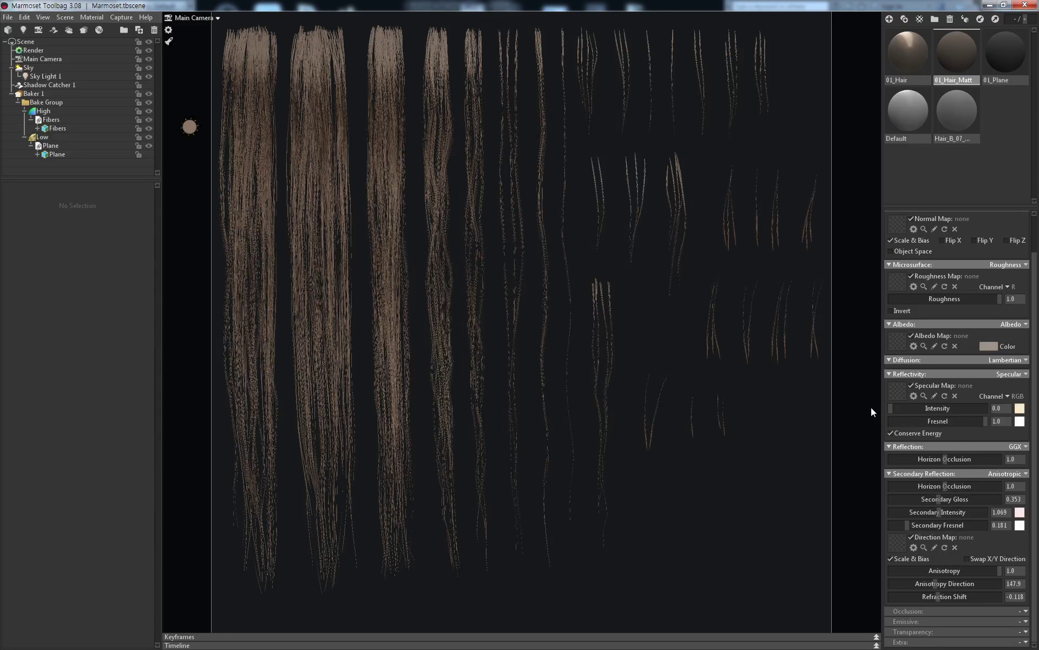
click(147, 153)
click(146, 153)
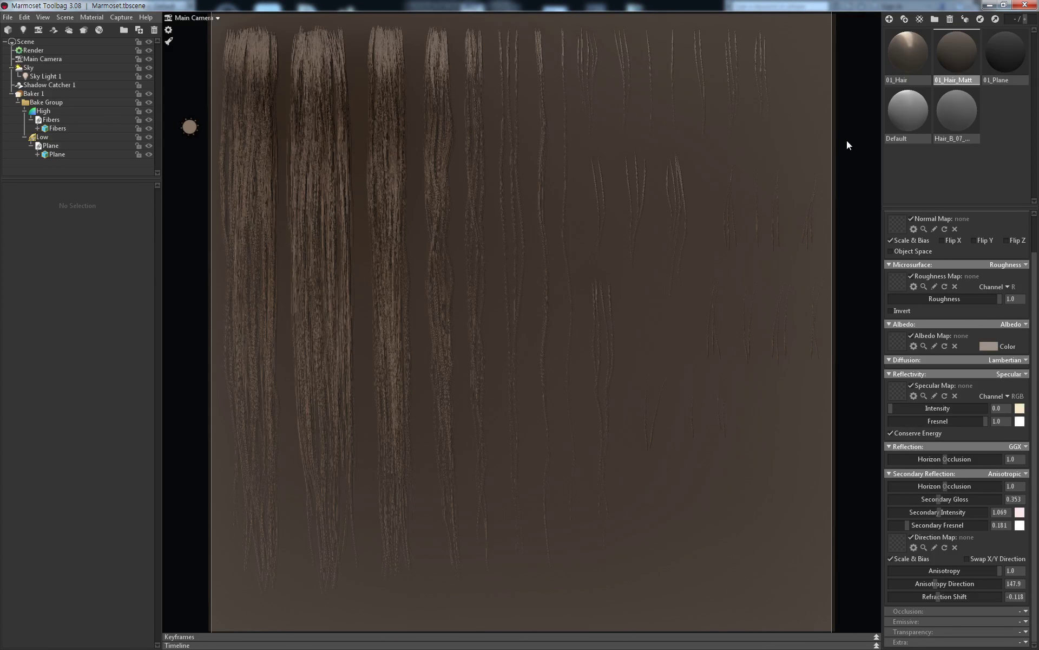
Rotate Sky Light 1 to relight the matte strands, then deselect it
click(190, 127)
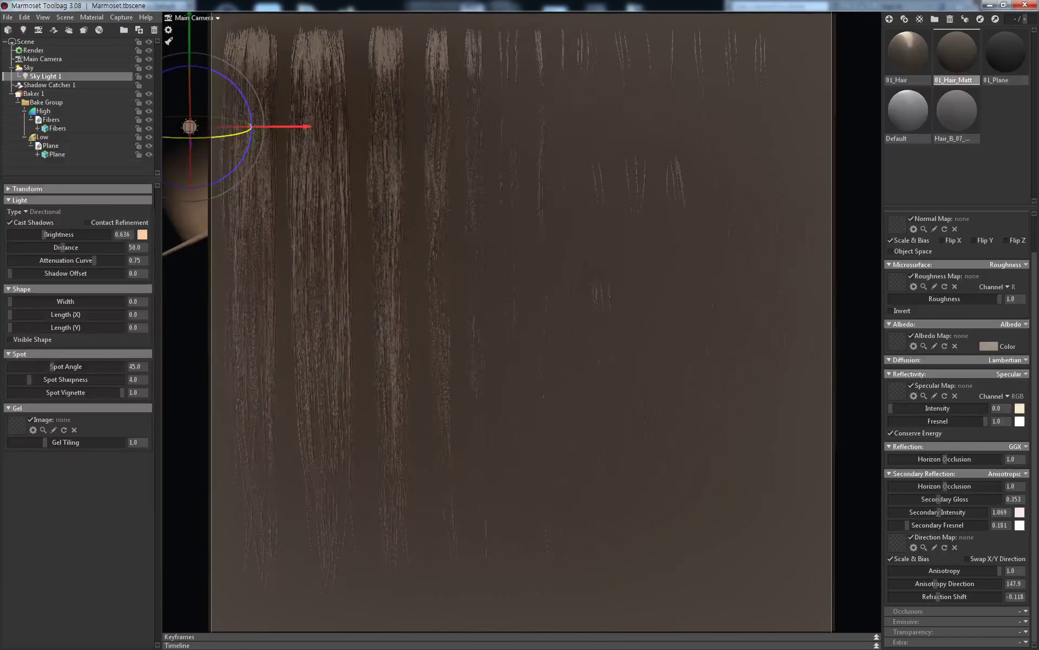
drag(238, 135, 244, 142)
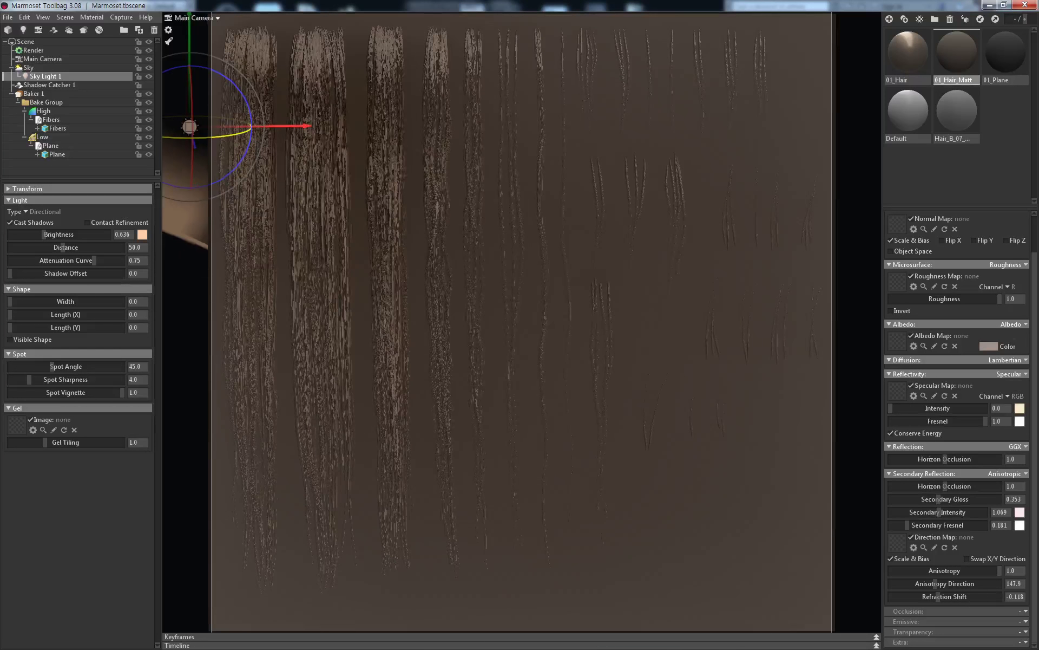
shift+drag(812, 135, 812, 136)
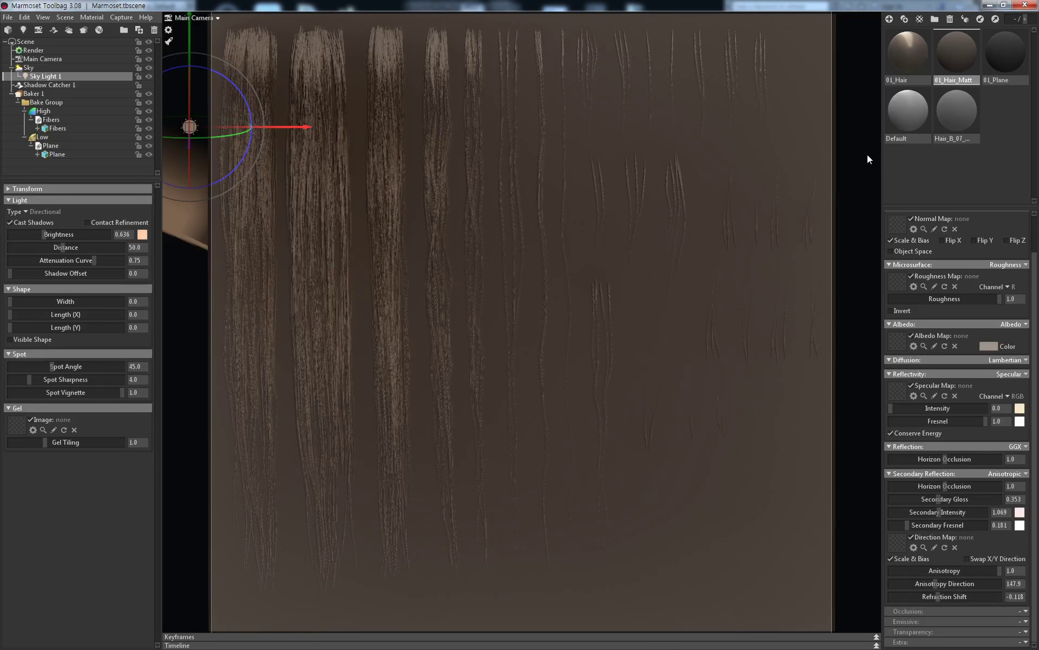
drag(250, 128, 251, 128)
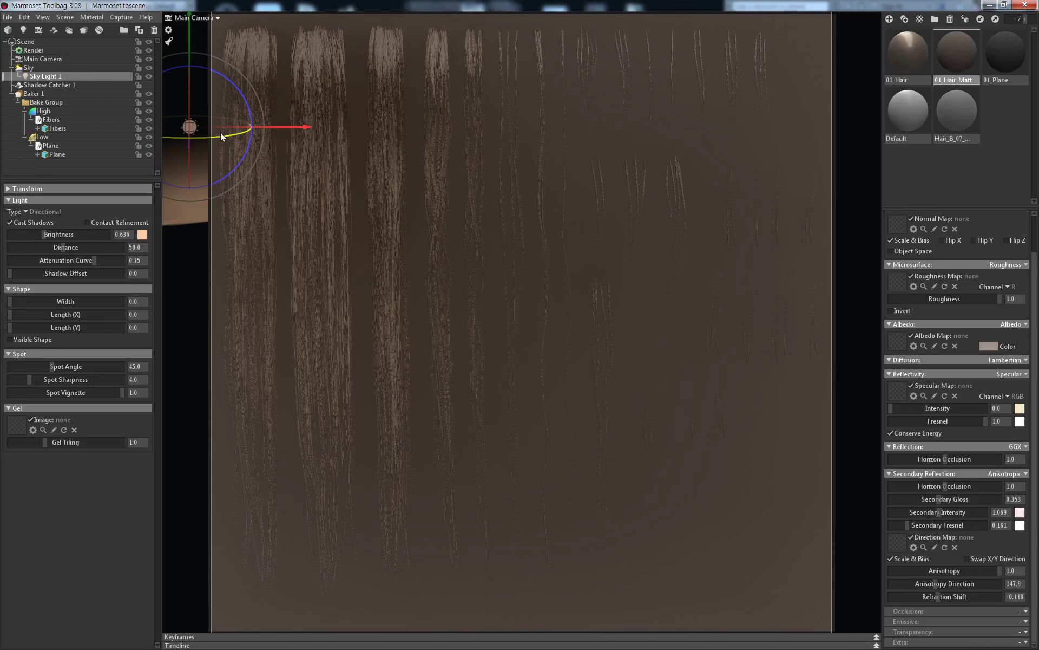
click(851, 153)
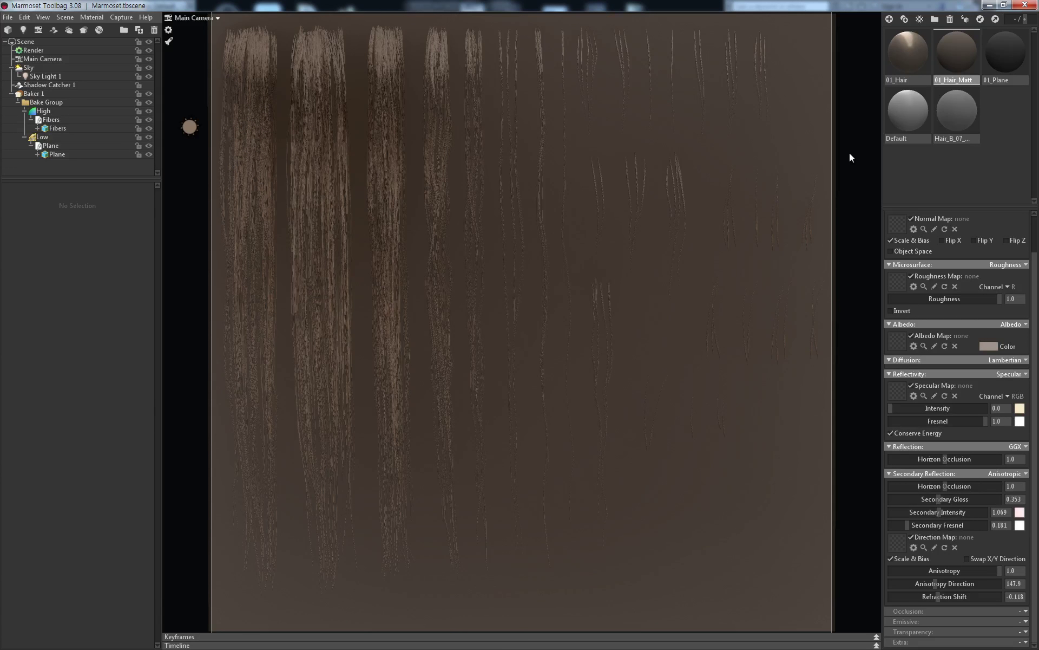
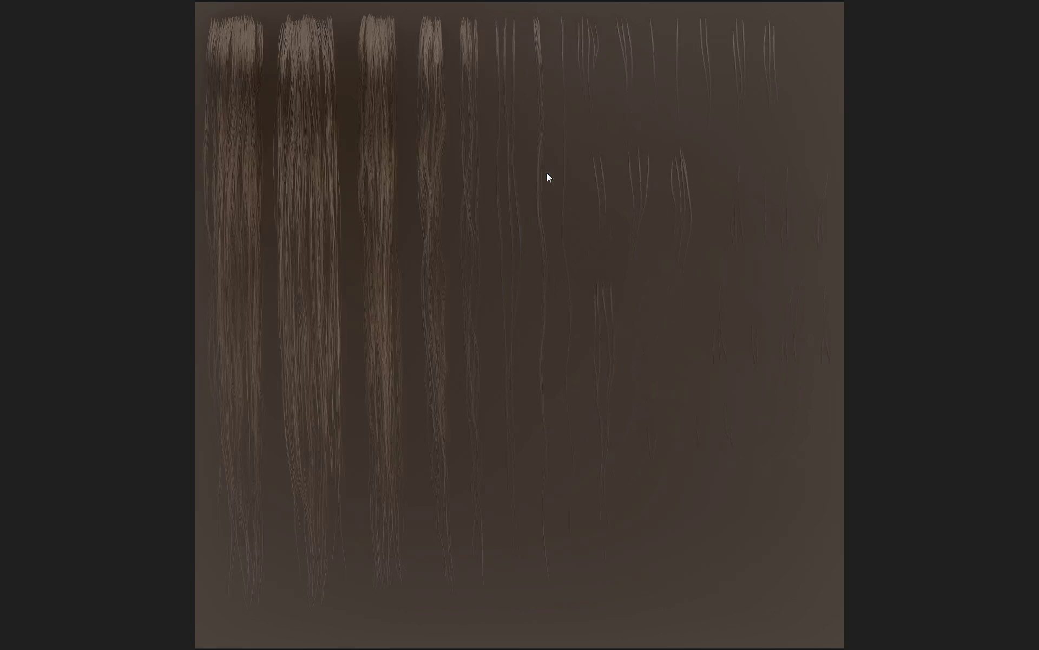
Zoom the brown hair render to 50%, pan to the strip tops, then close Honeyview
scroll(546, 173, up, 2)
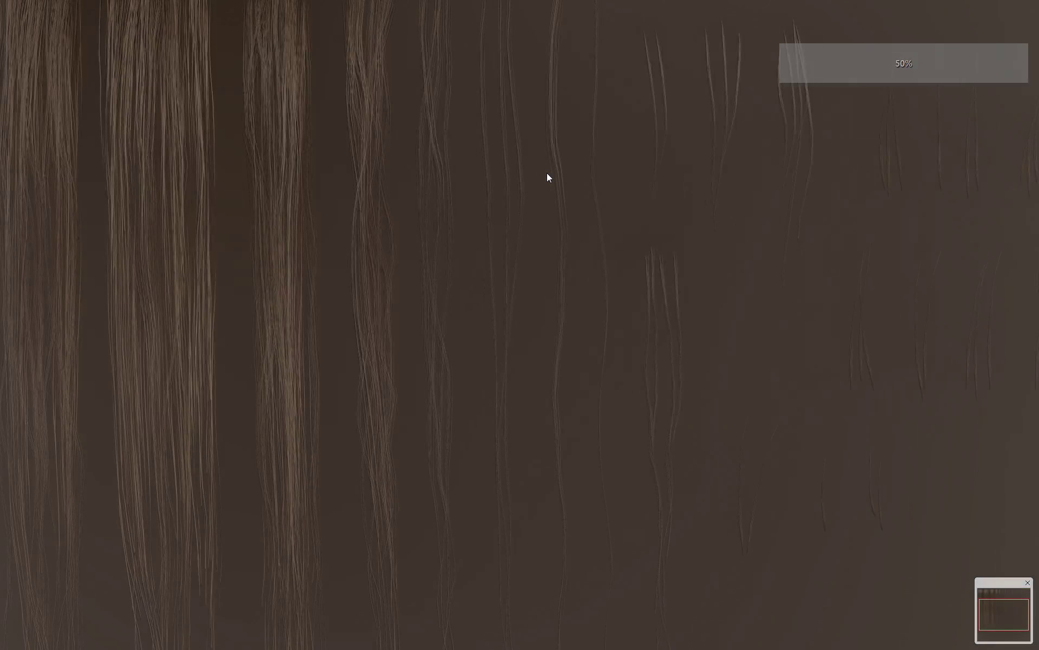
mouse_move(394, 114)
mouse_down()
mouse_move(531, 307)
mouse_move(631, 323)
mouse_up()
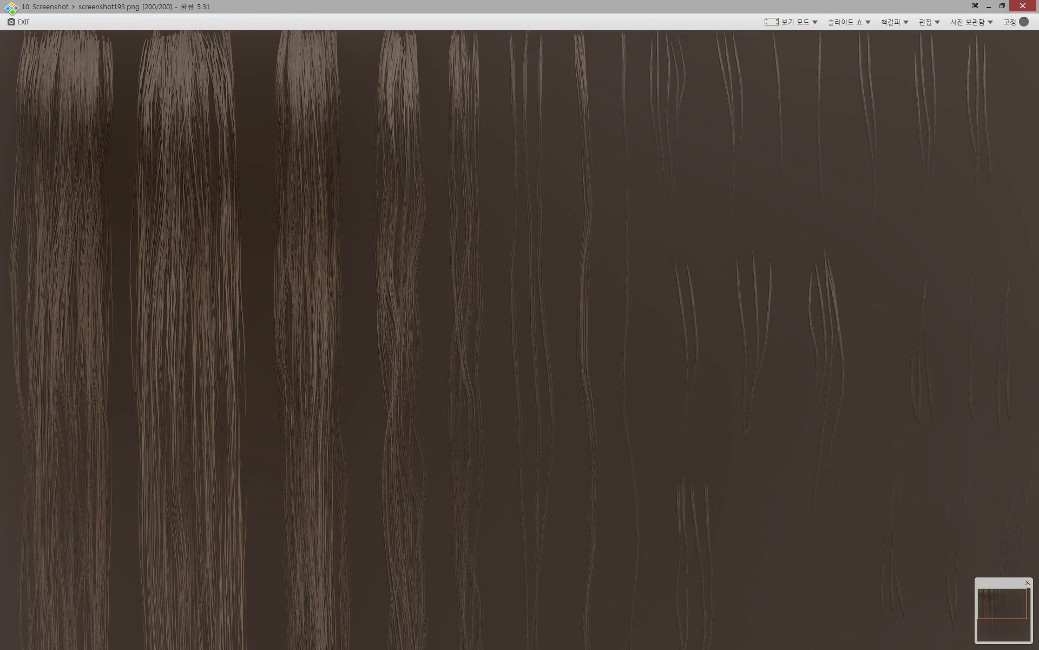
click(1023, 6)
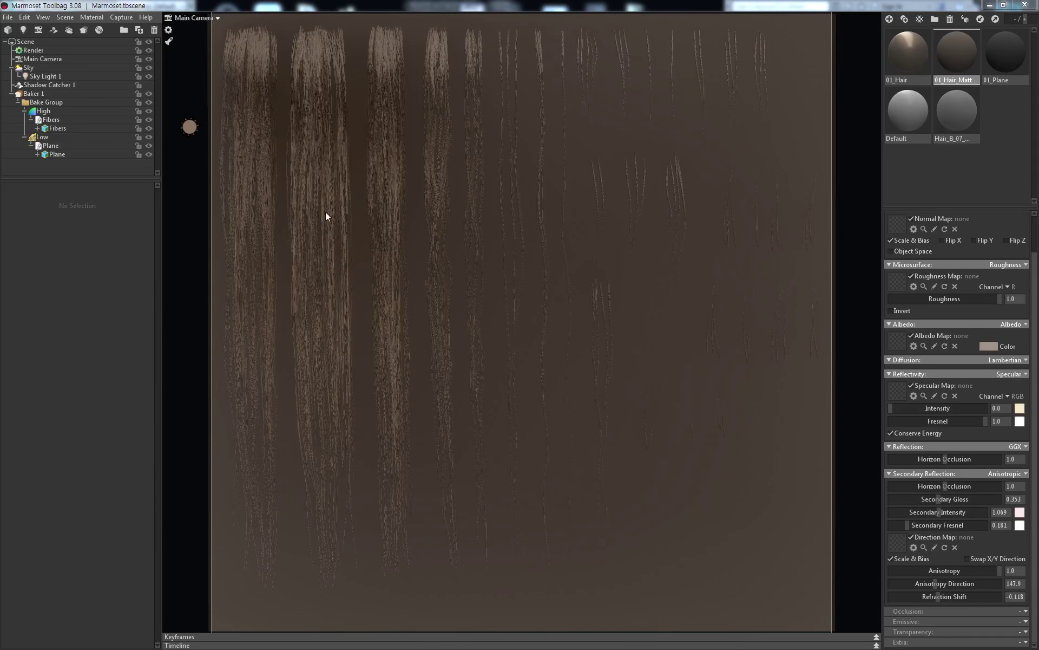
Select Sky Light 1 and rotate it to a snapped, axis-aligned angle
click(185, 128)
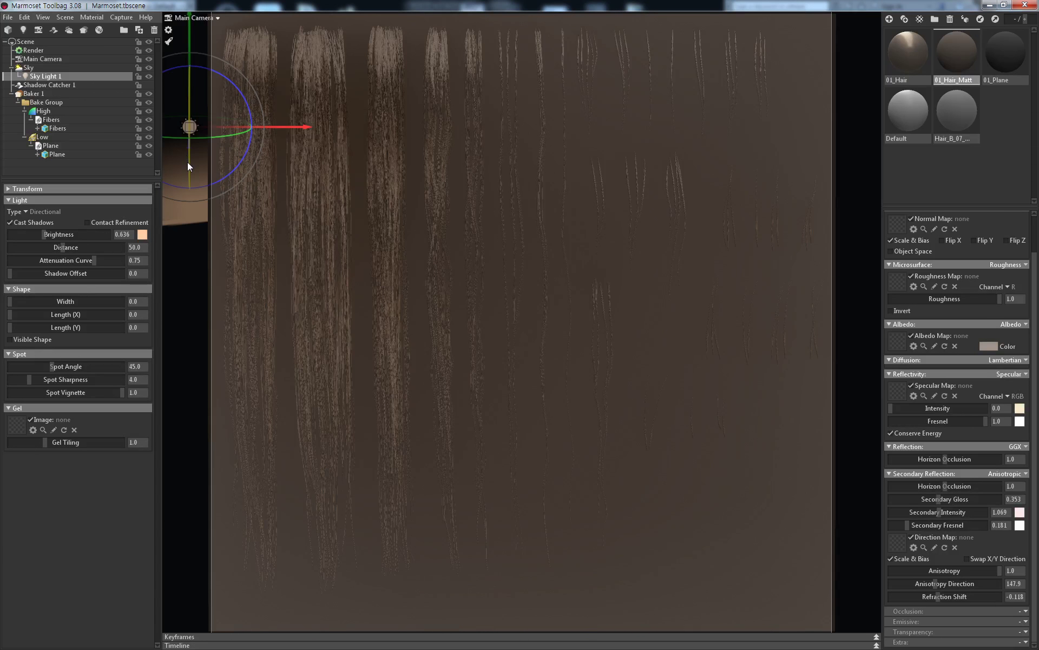
mouse_move(187, 162)
mouse_down()
mouse_move(189, 142)
mouse_move(189, 162)
mouse_up()
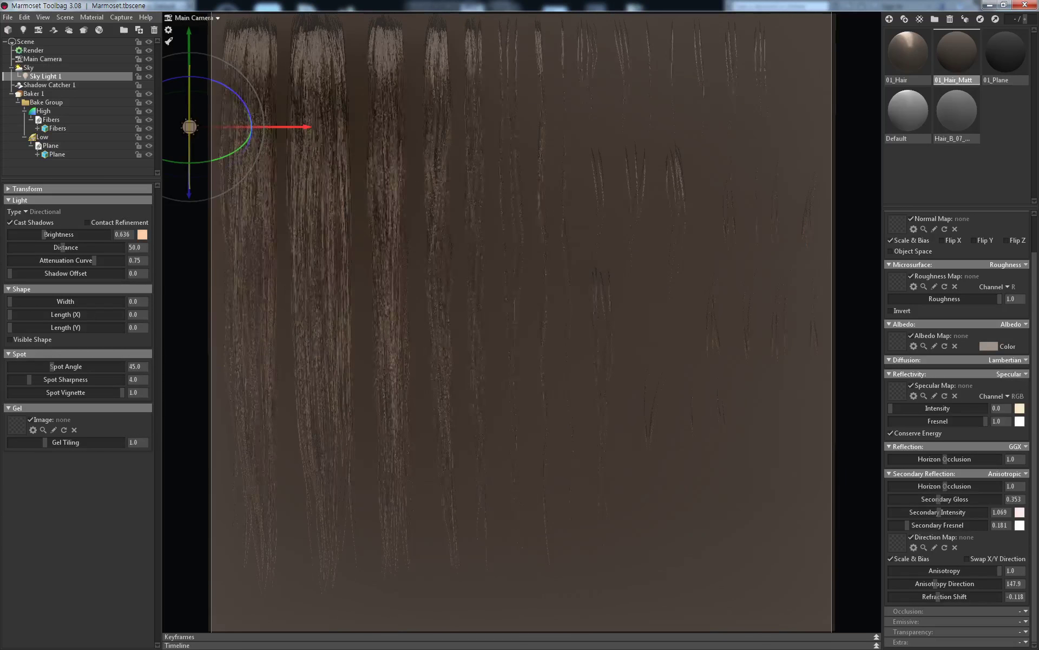
key(ctrl+z)
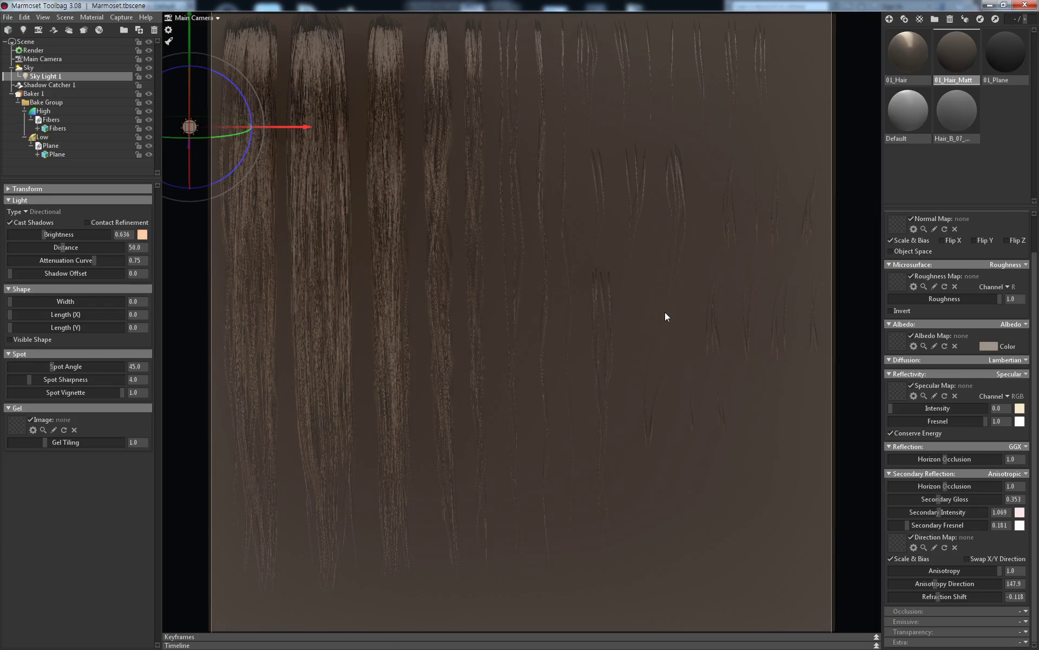
Assign 01_Plane to the background plane and set its albedo to dark grey 2e2e2e
click(1000, 64)
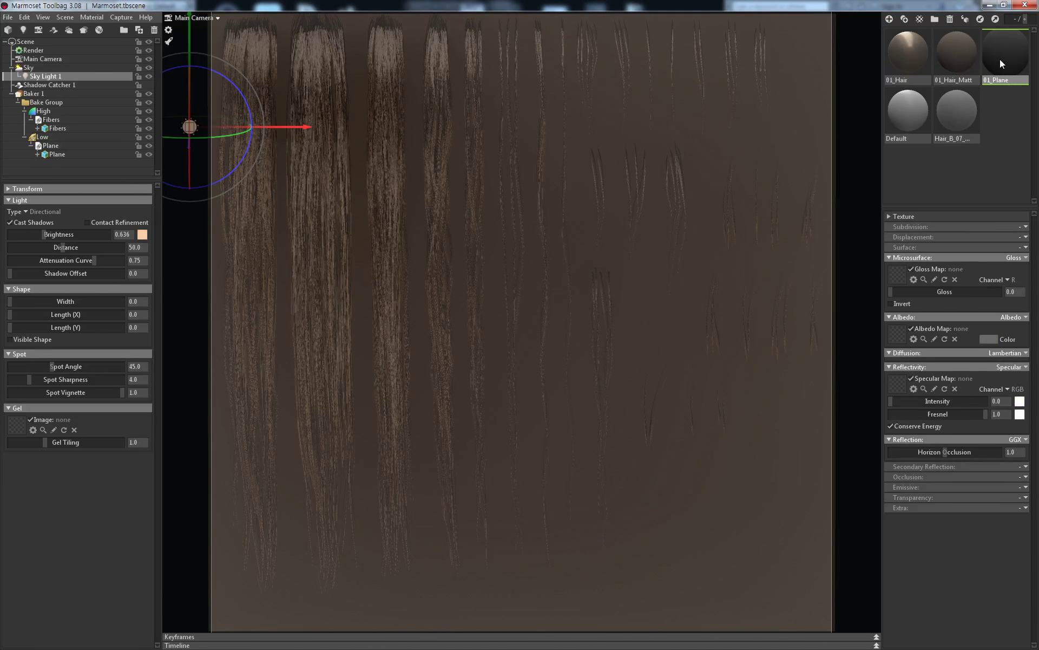
drag(1009, 67, 813, 139)
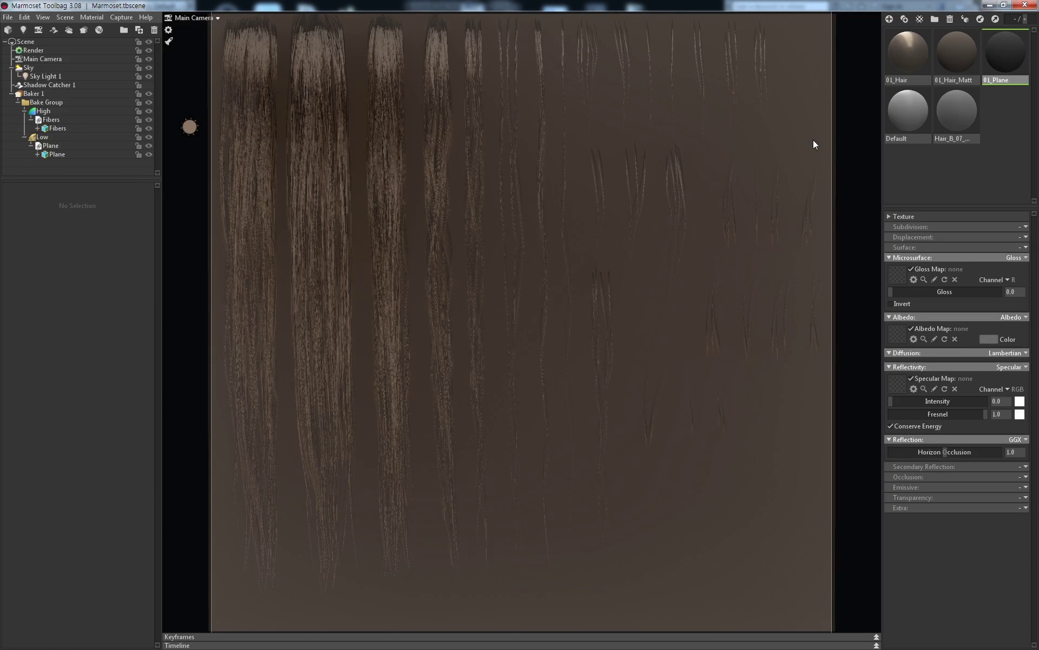
click(988, 339)
drag(300, 552, 311, 584)
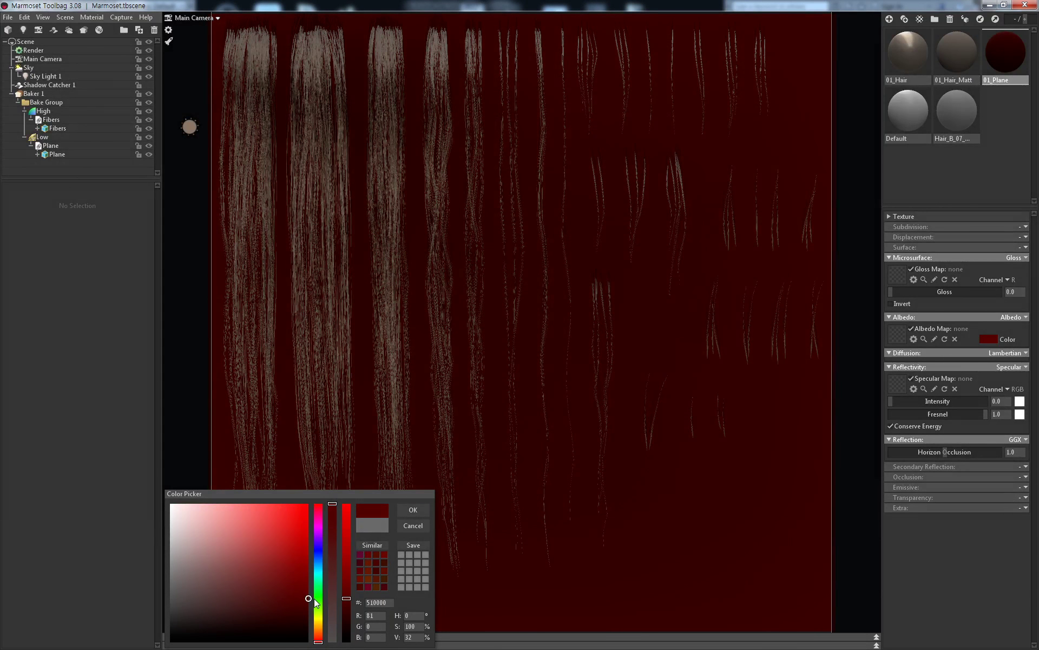
click(241, 561)
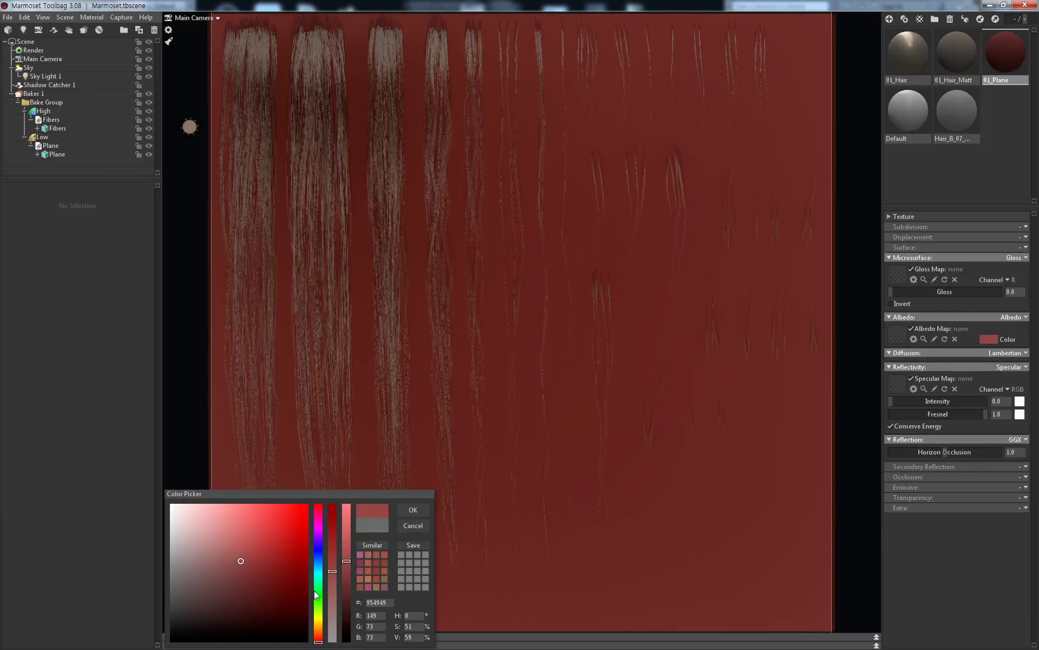
drag(233, 561, 109, 617)
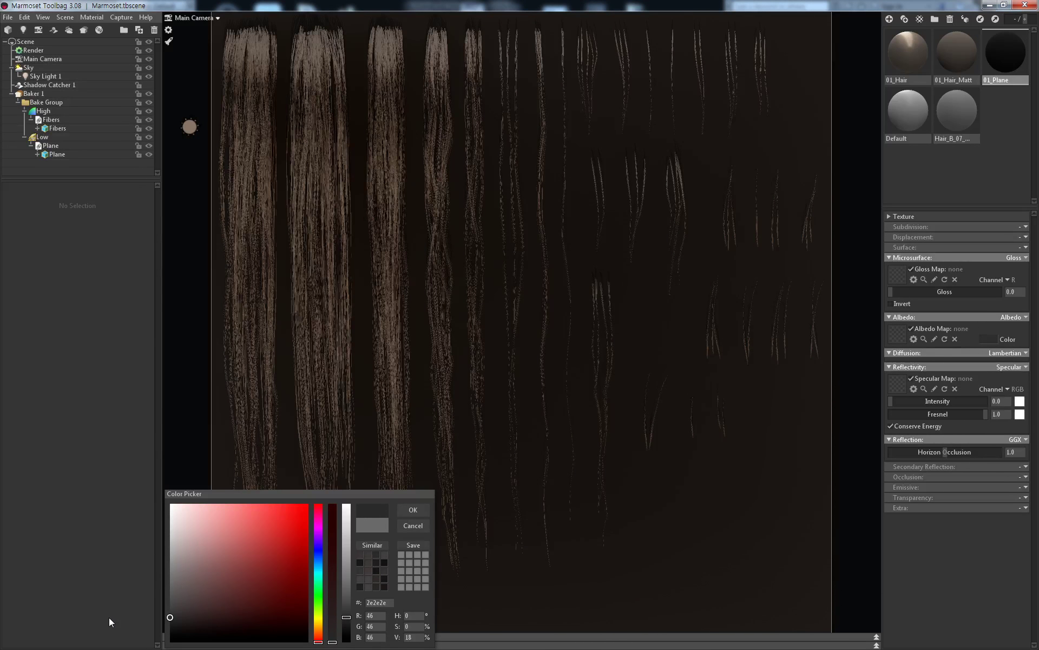
click(403, 511)
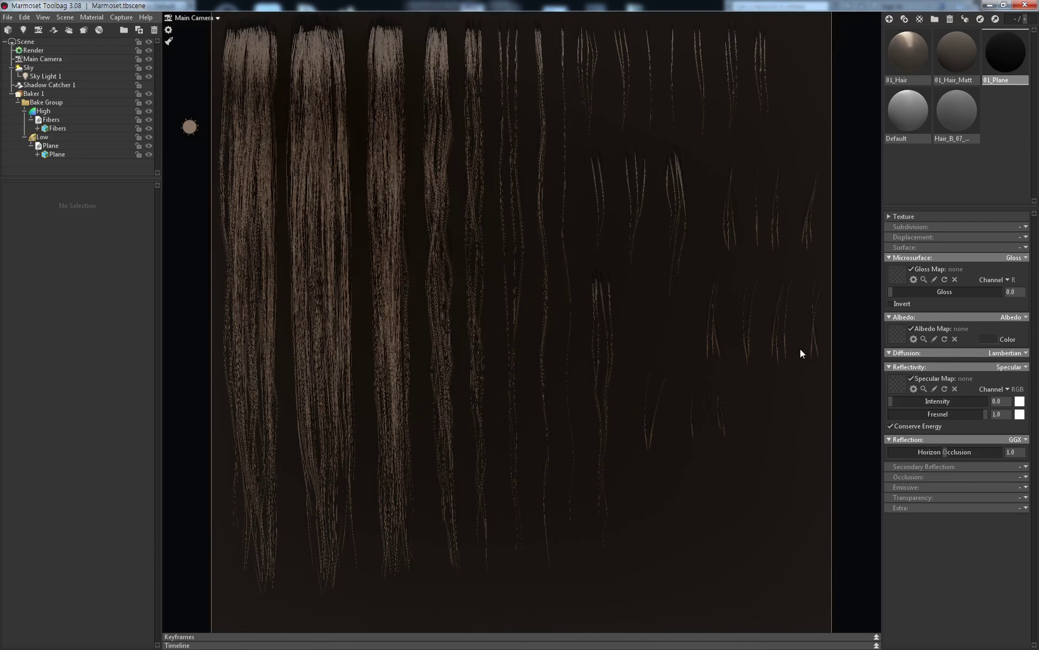
click(958, 79)
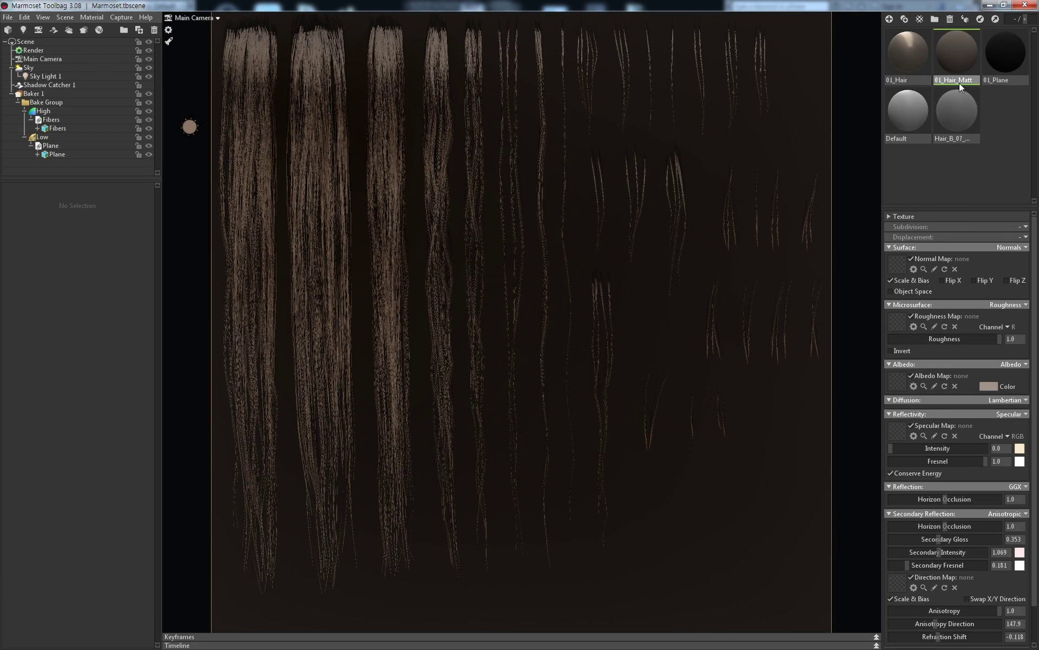
Make 01_Hair_Matt Emissive with intensity 10 and a pure white glow colour
click(988, 386)
click(409, 526)
scroll(1023, 606, down, 3)
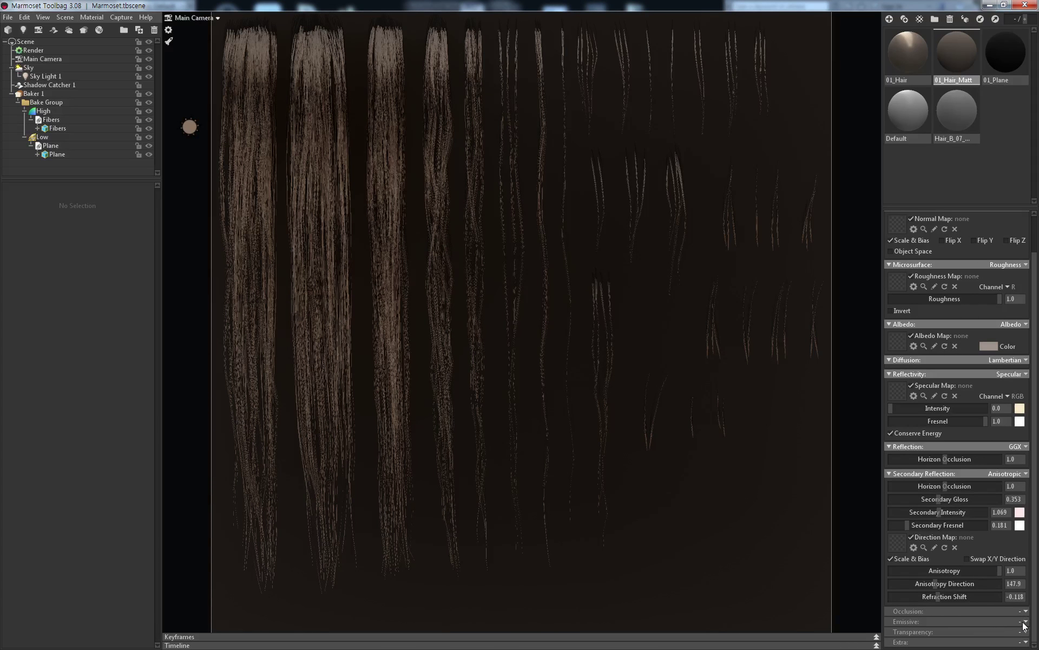
click(1023, 621)
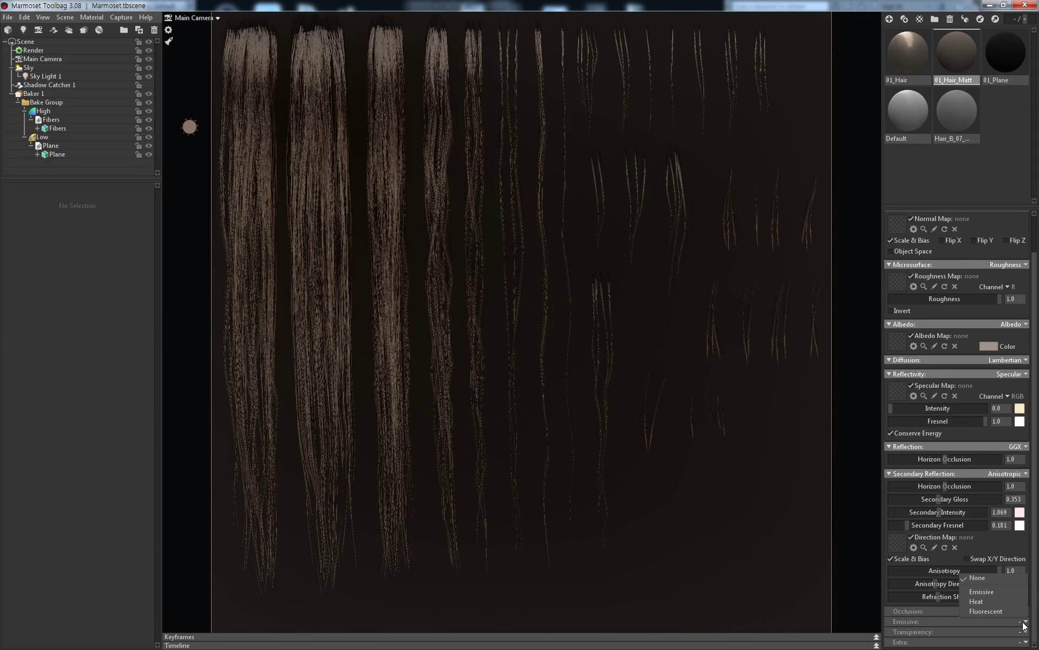
click(989, 595)
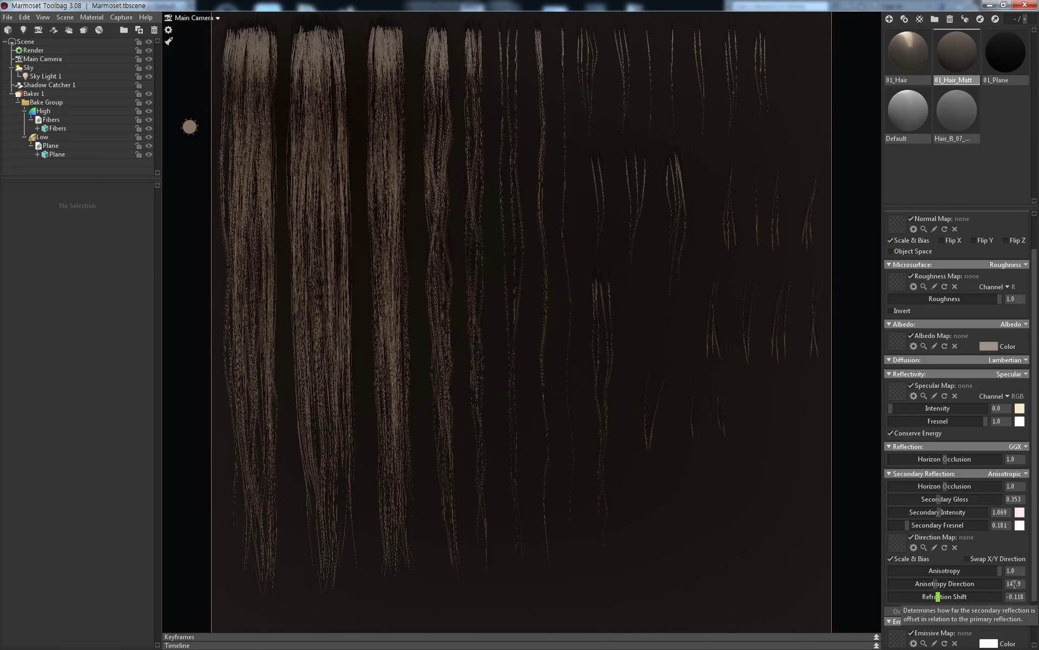
scroll(993, 568, down, 3)
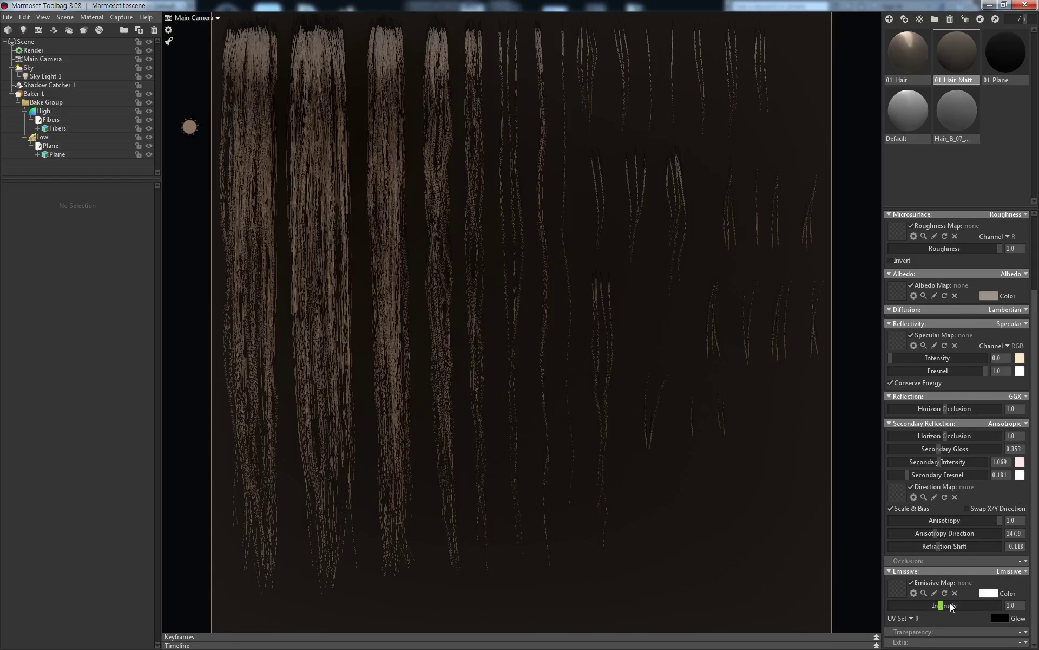
drag(941, 605, 1000, 605)
click(999, 619)
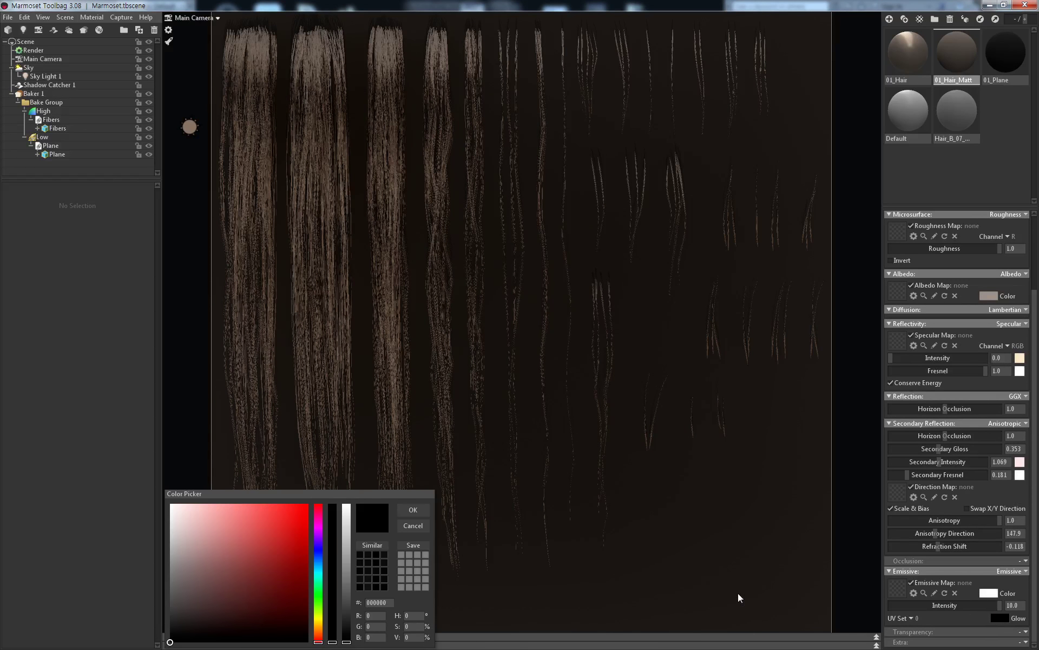
drag(239, 563, 149, 482)
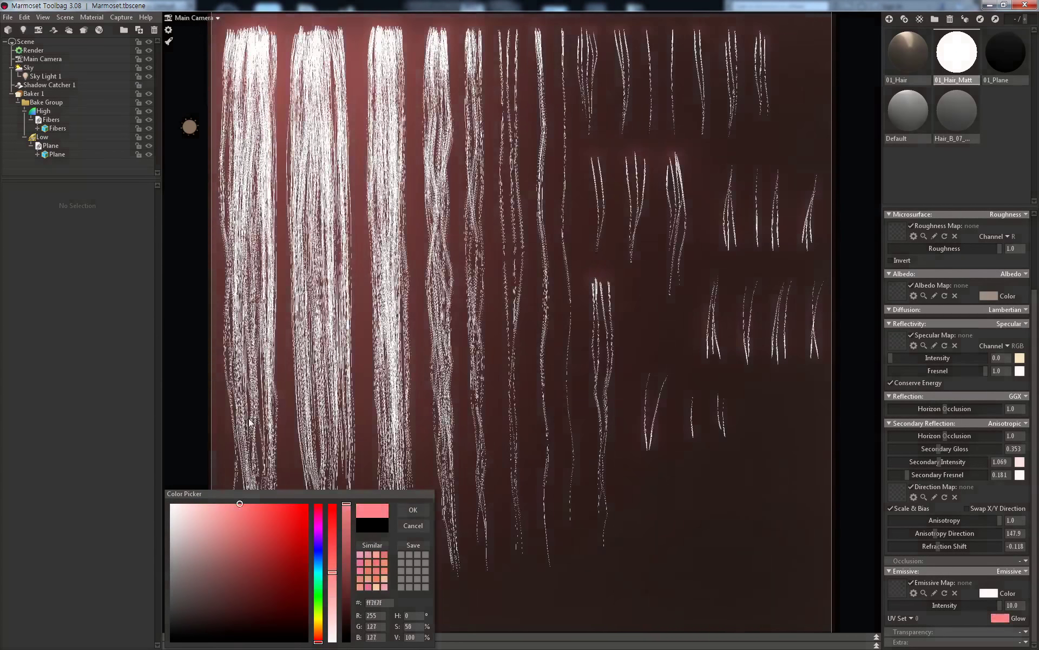
drag(146, 449, 70, 395)
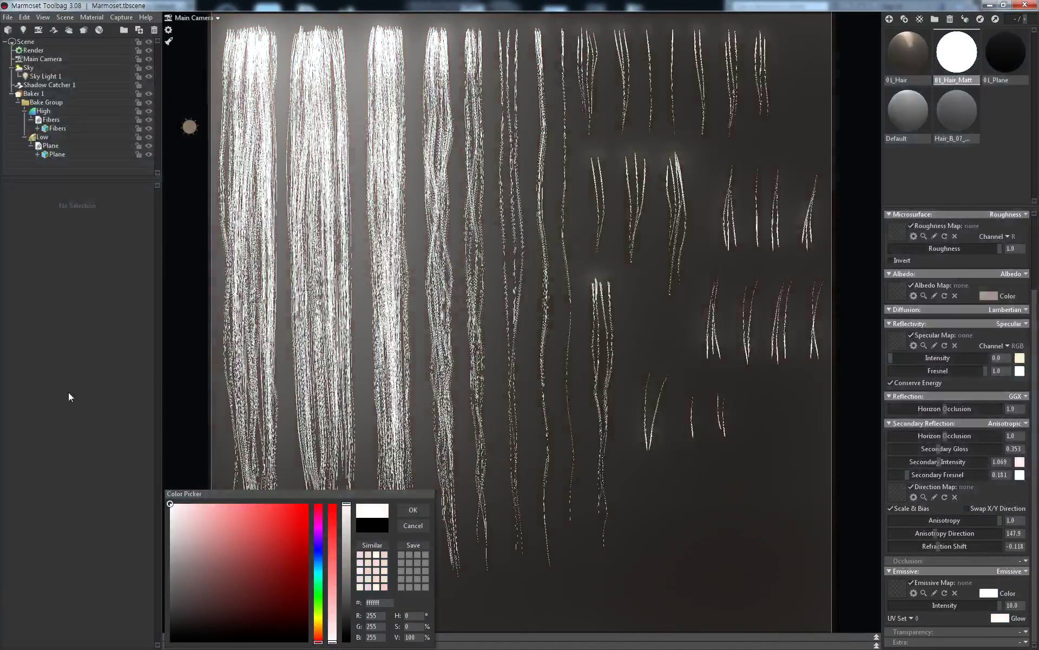
click(410, 510)
Turn off Cast Shadows on the background Plane and hide it from the viewport
click(644, 524)
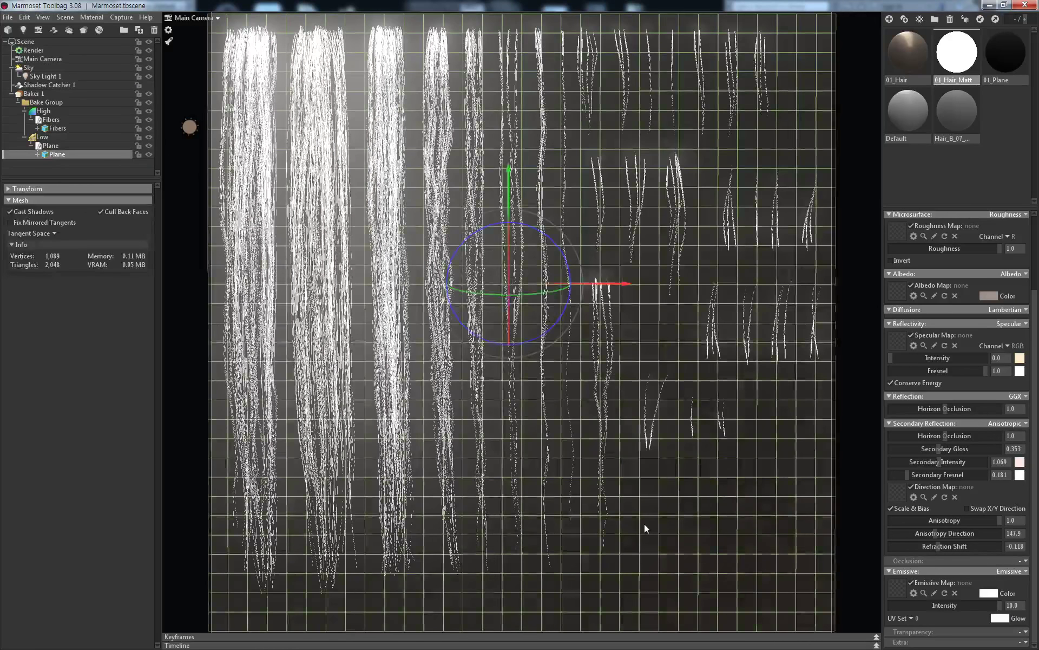
click(15, 214)
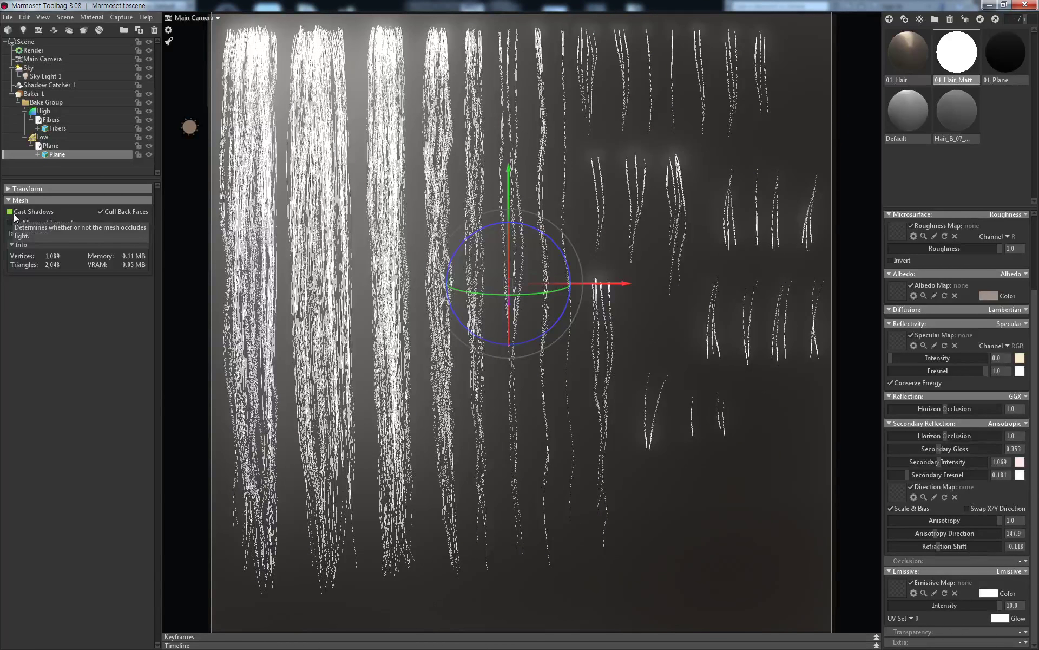
click(146, 84)
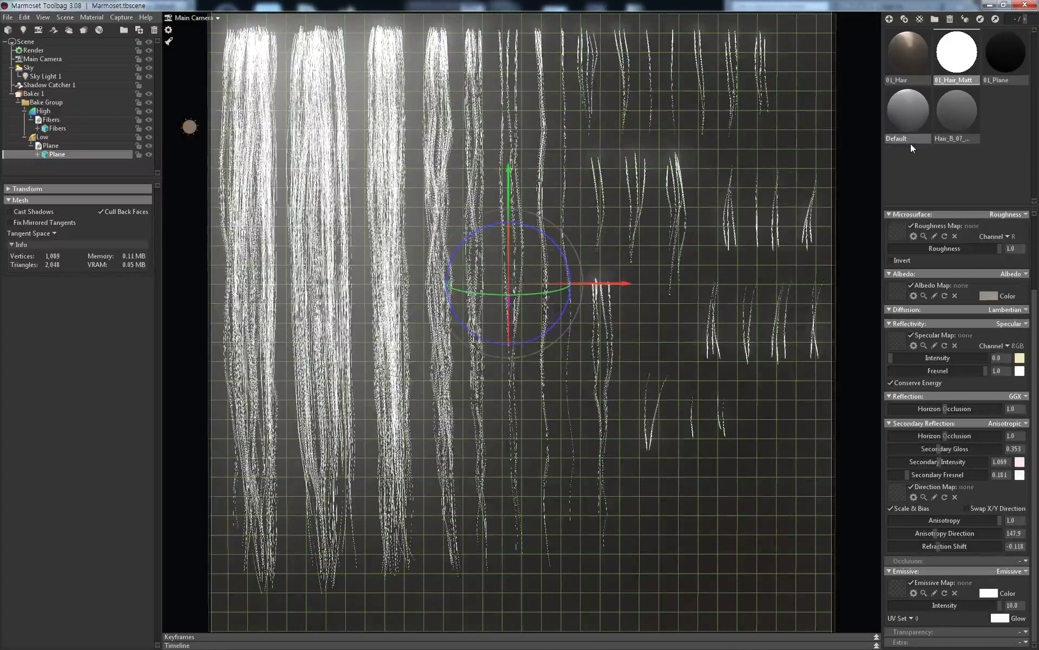
click(148, 155)
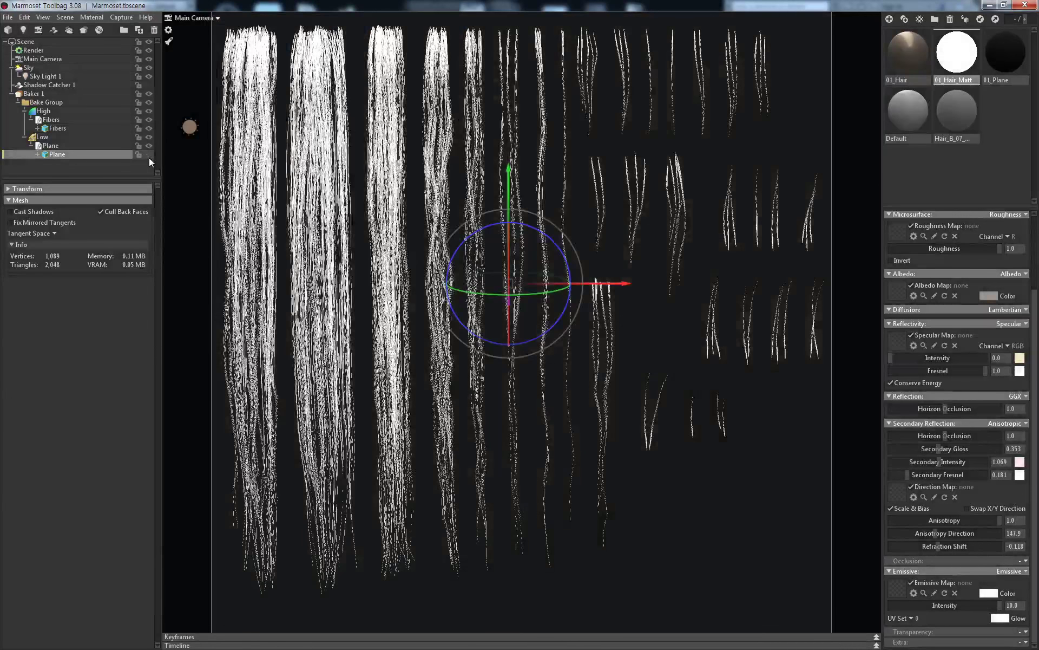
click(779, 475)
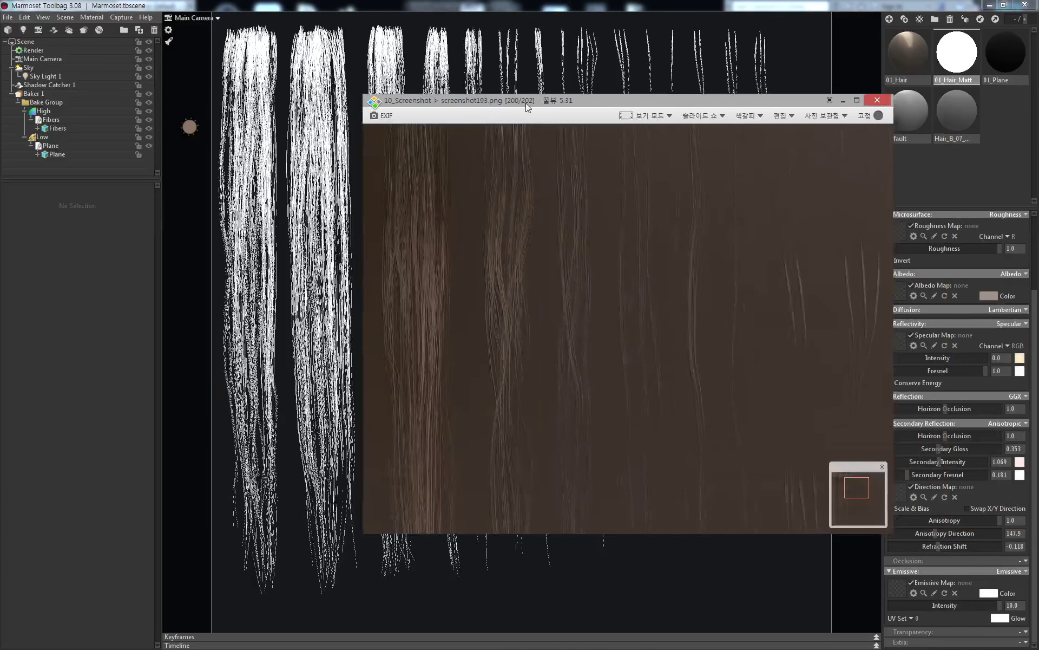
Compare the brown render with the white-on-black hair mask full-screen in Honeyview, then minimize it
drag(628, 247, 374, 251)
double_click(375, 251)
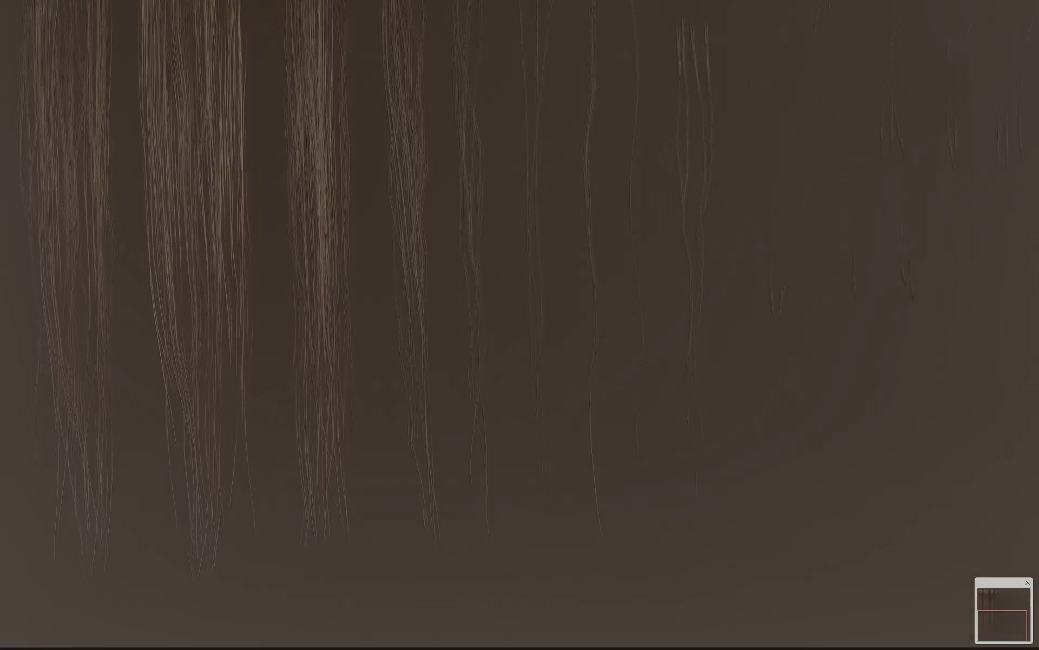
scroll(414, 268, down, 5)
key(Right)
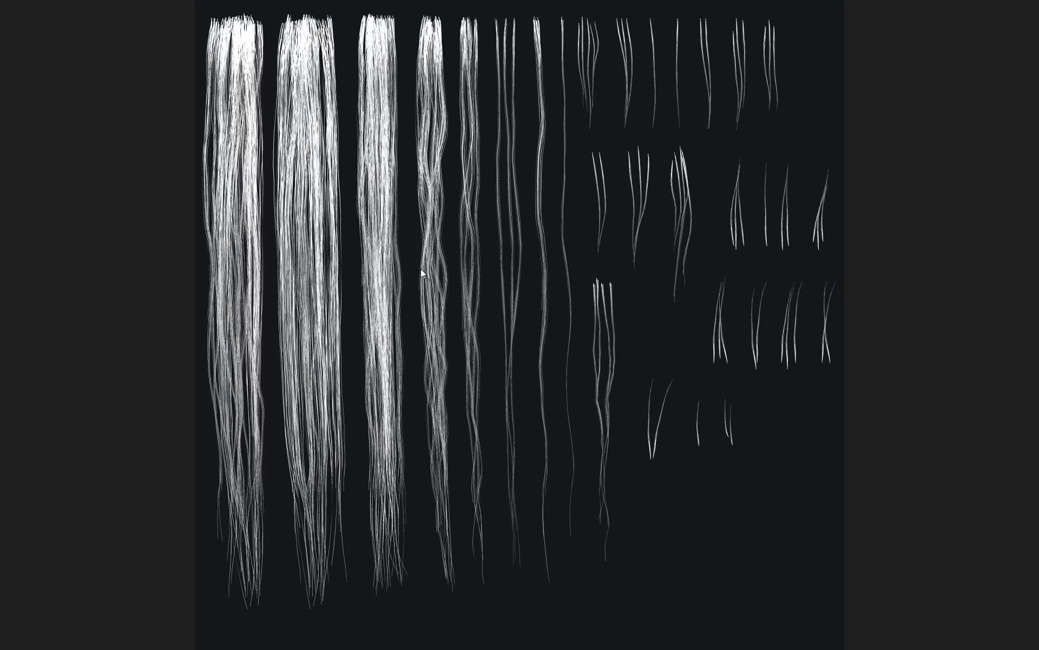
scroll(427, 265, up, 2)
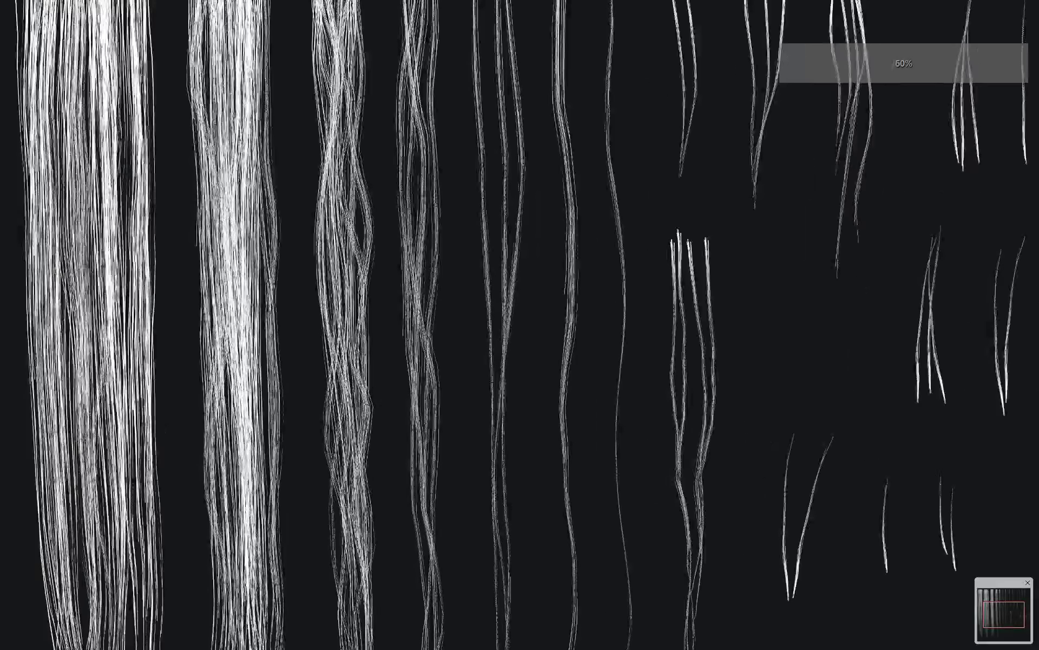
scroll(347, 259, down, 2)
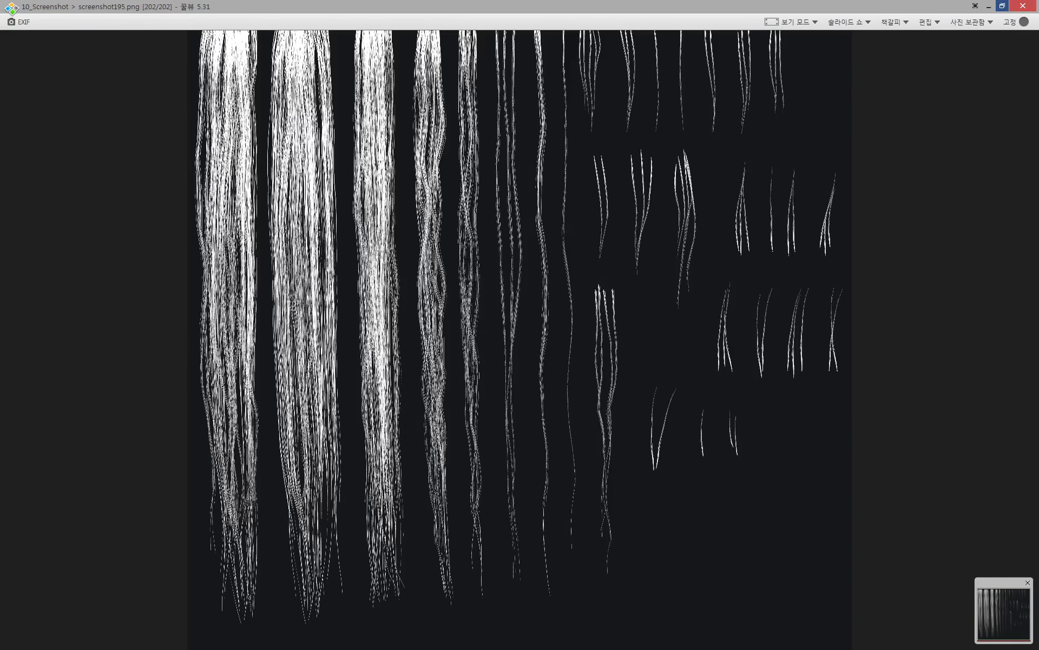
click(1004, 7)
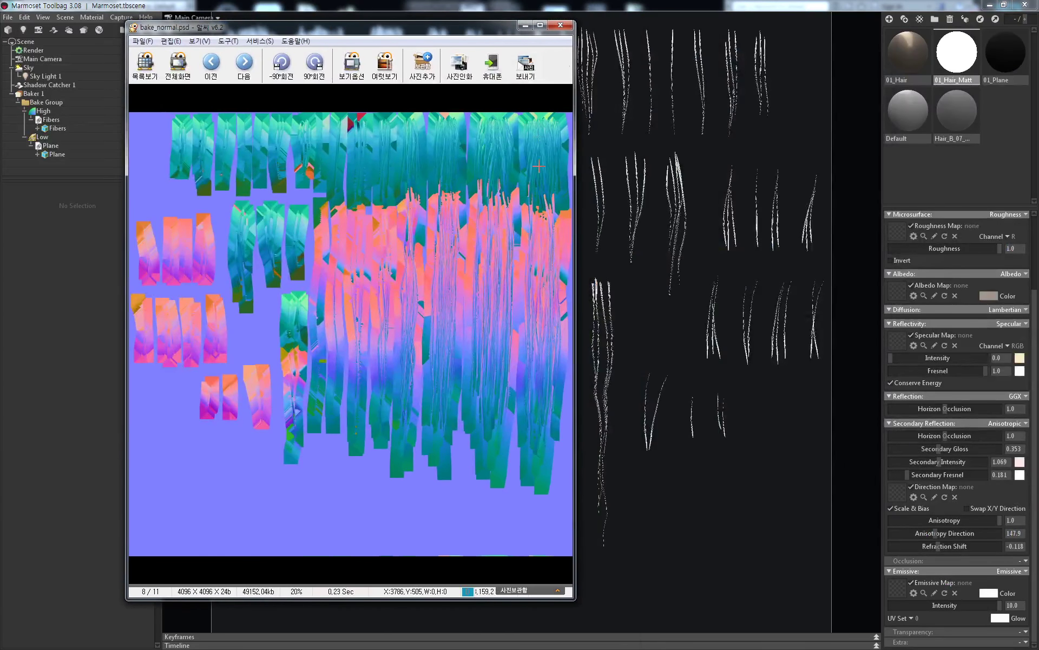
Mirror bake_normal.psd horizontally in ALSee, view it full-screen, then close ALSee
right_click(507, 205)
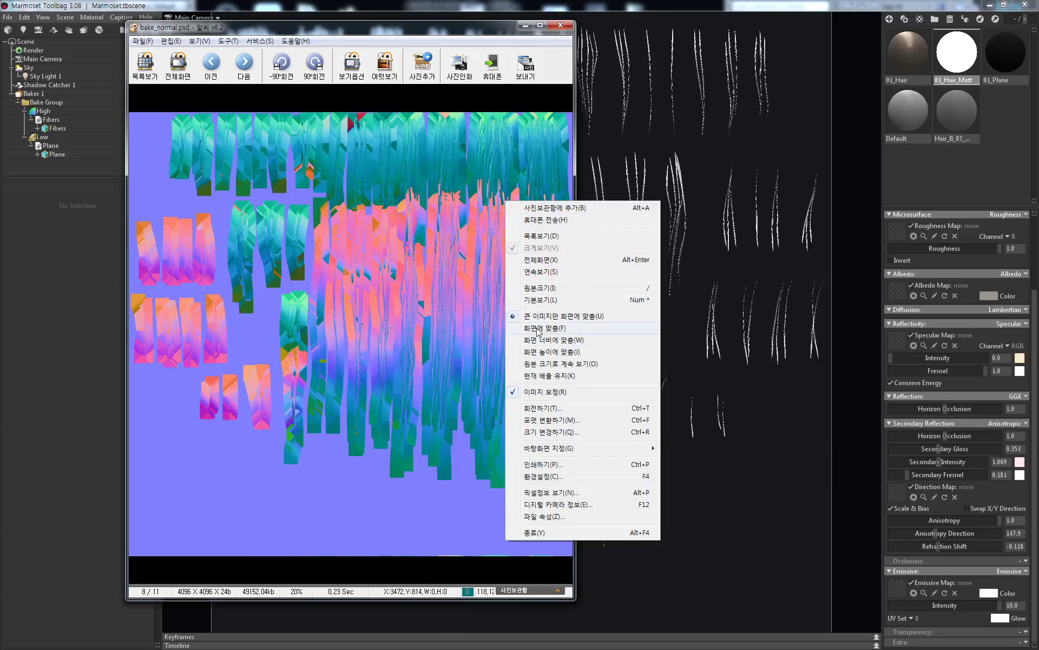
click(384, 291)
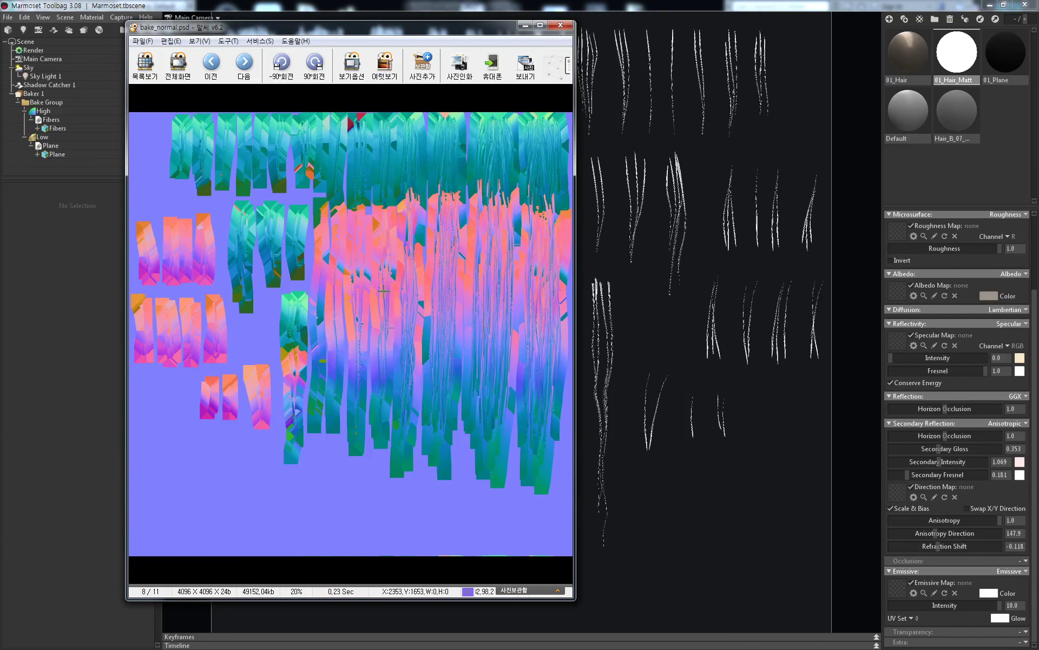
key(h)
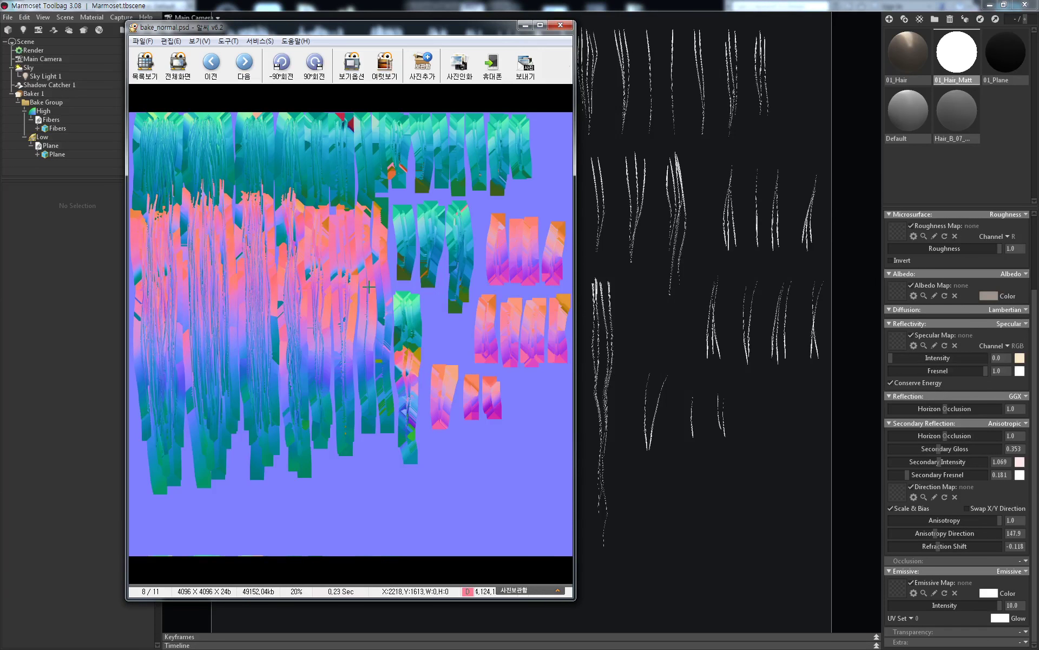
mouse_move(415, 31)
mouse_down()
mouse_move(936, 96)
mouse_move(619, 44)
mouse_up()
double_click(464, 259)
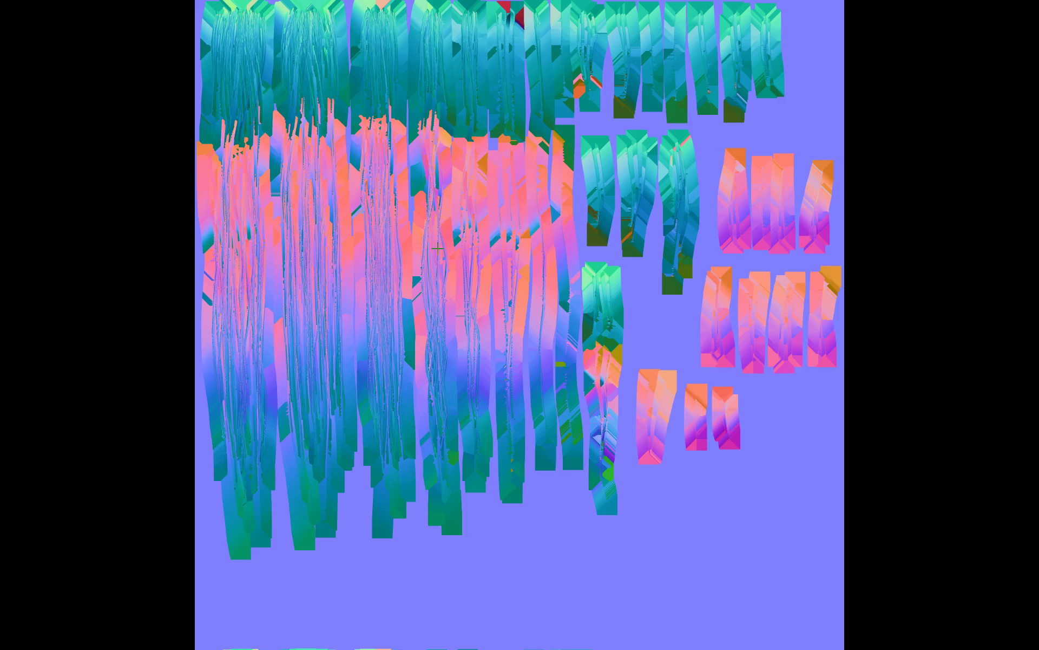
key(Escape)
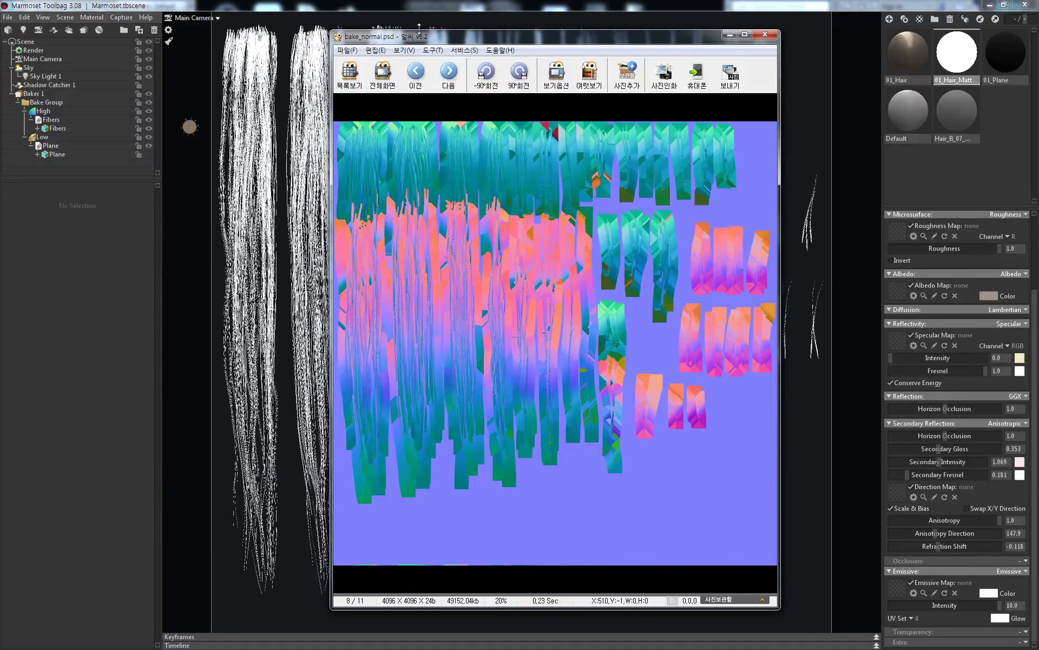
drag(430, 44, 476, 36)
click(325, 203)
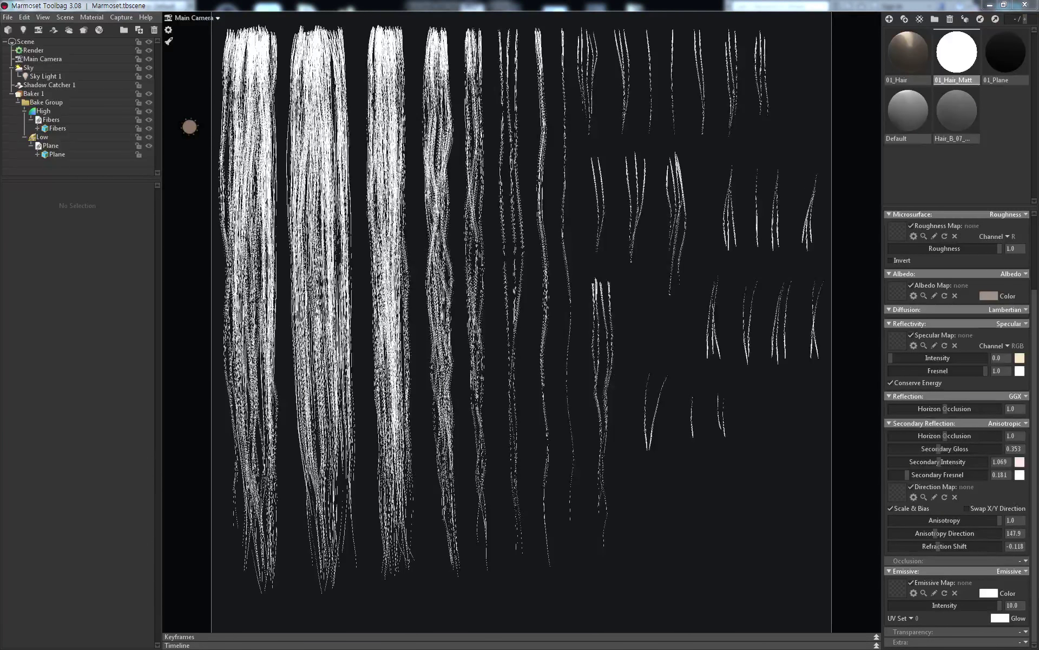
Unhide and select the backing Plane, then select Baker 1 to show its Bake settings
click(150, 155)
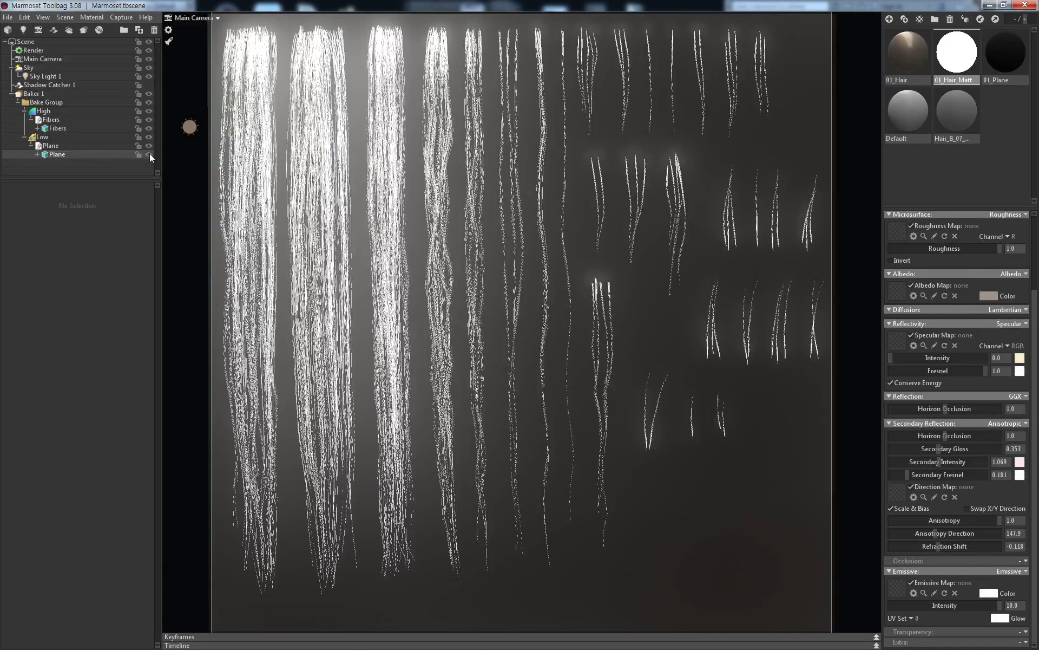
click(737, 496)
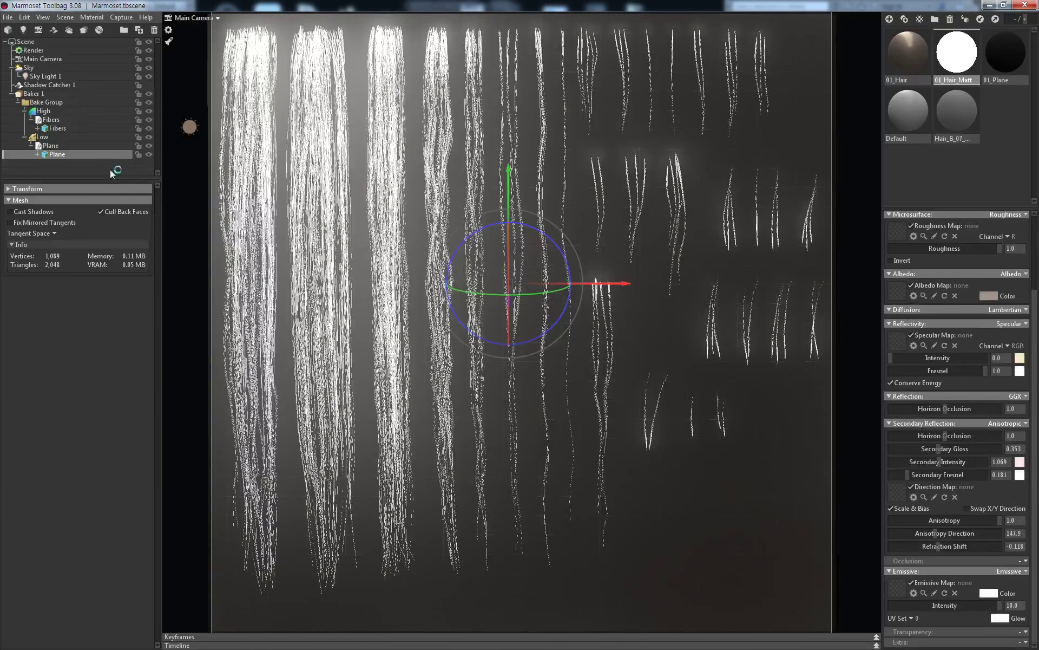
click(57, 92)
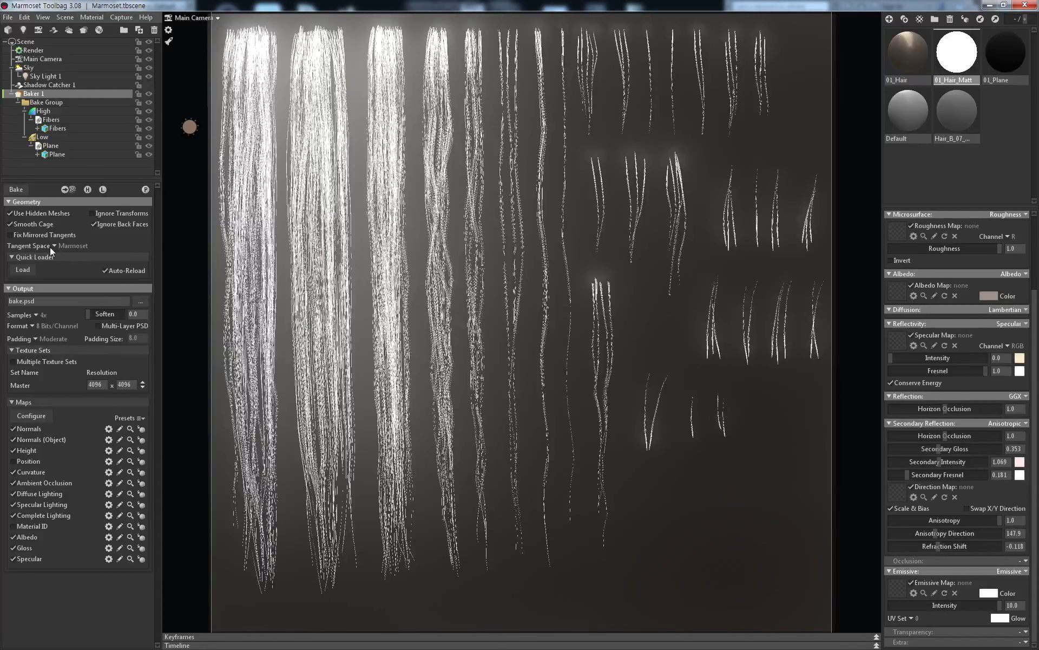
Set Bake 1 to Mikk / xNormal tangent space with padding set to None
click(49, 247)
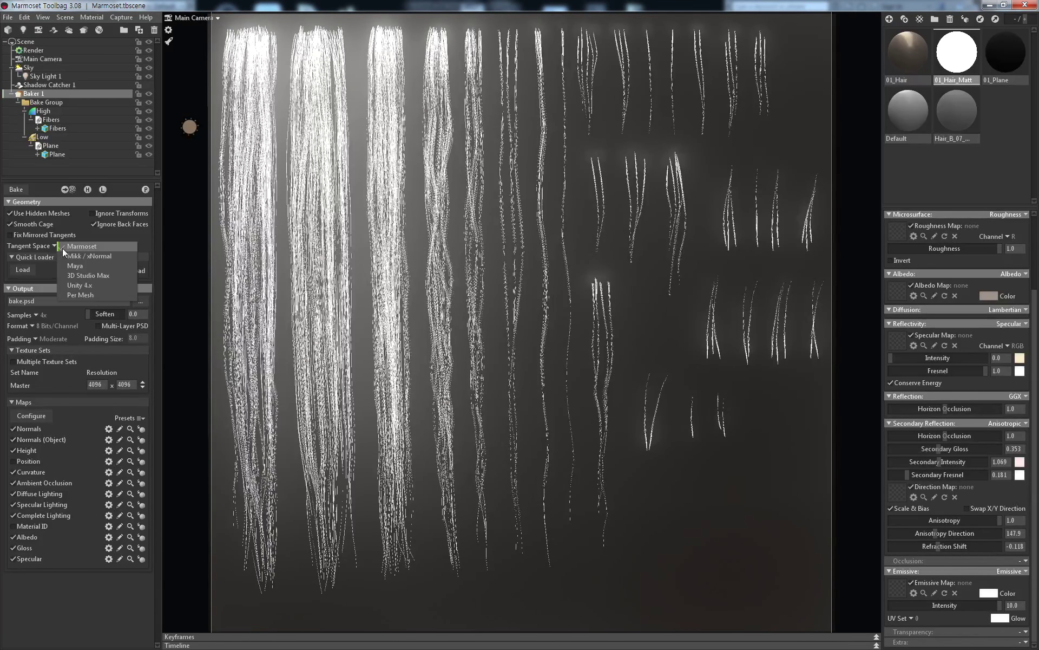
click(96, 257)
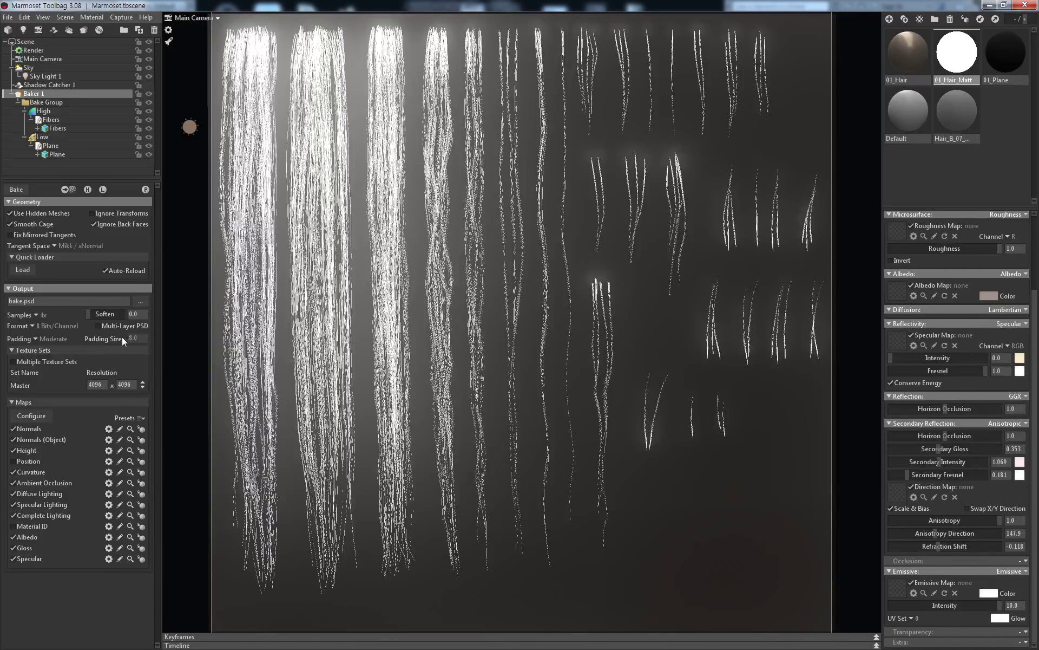
click(47, 340)
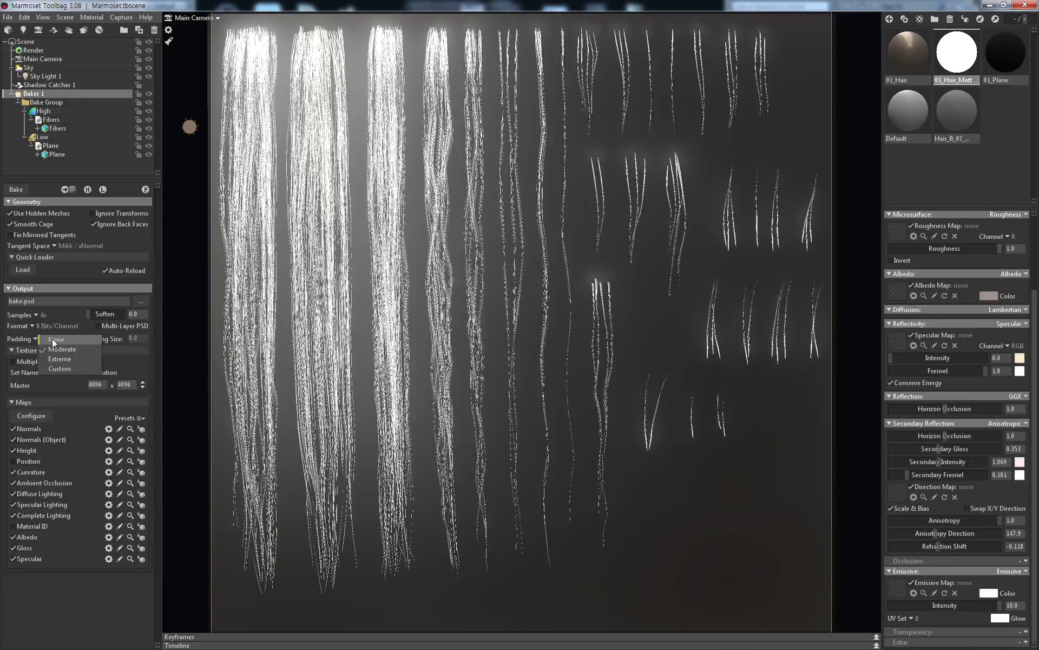
click(52, 339)
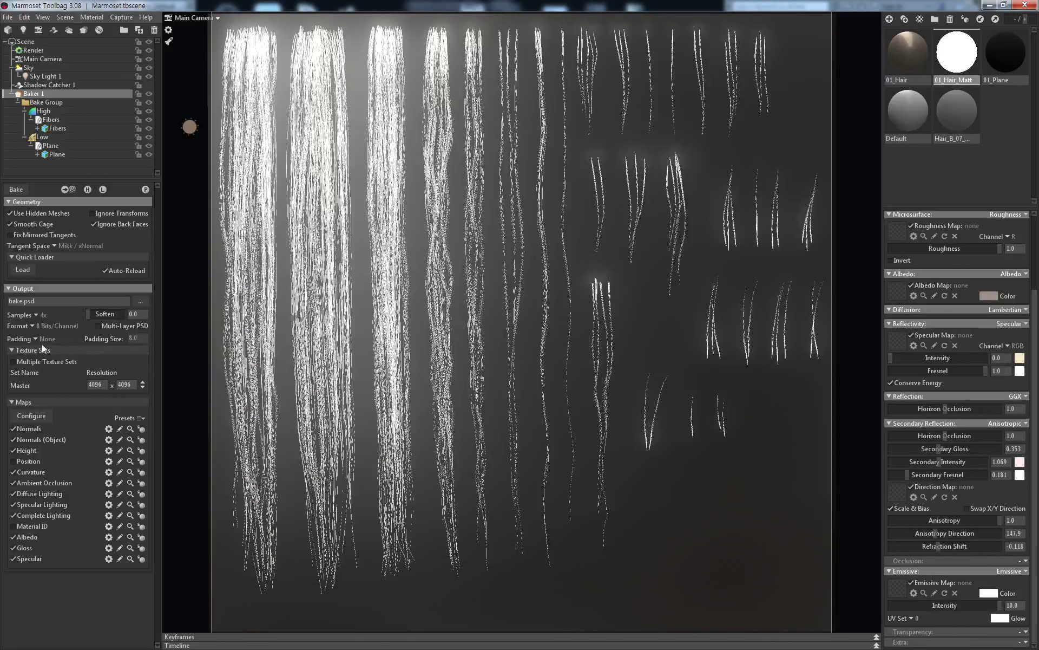
click(26, 316)
Enable Bent Normals in Configure Maps, leaving Bent Normals (Object) off, and close the list
click(33, 417)
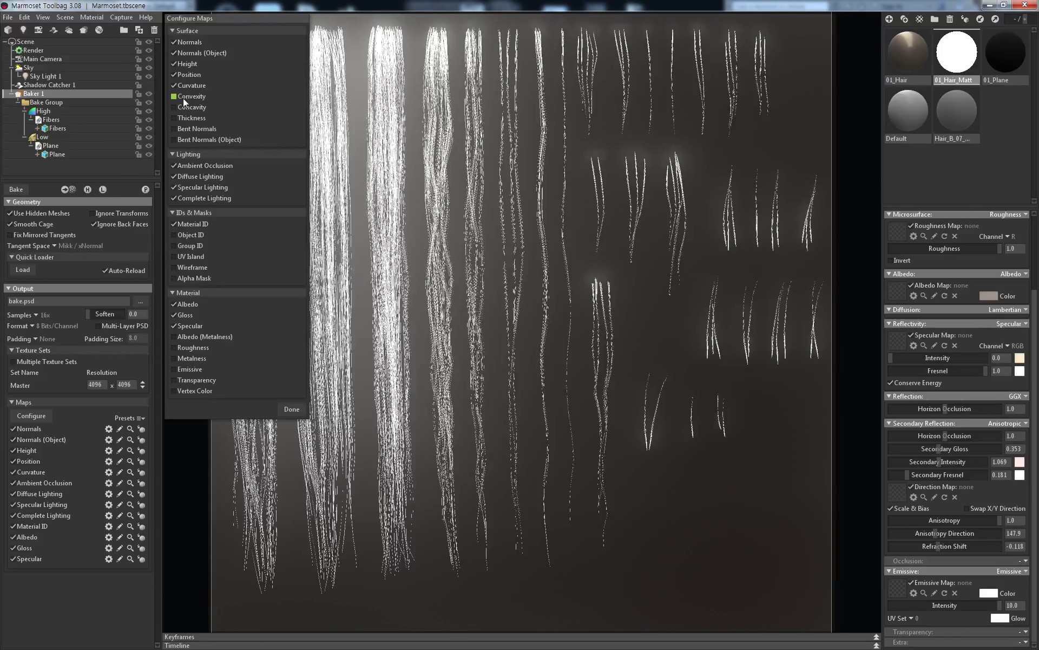
click(207, 127)
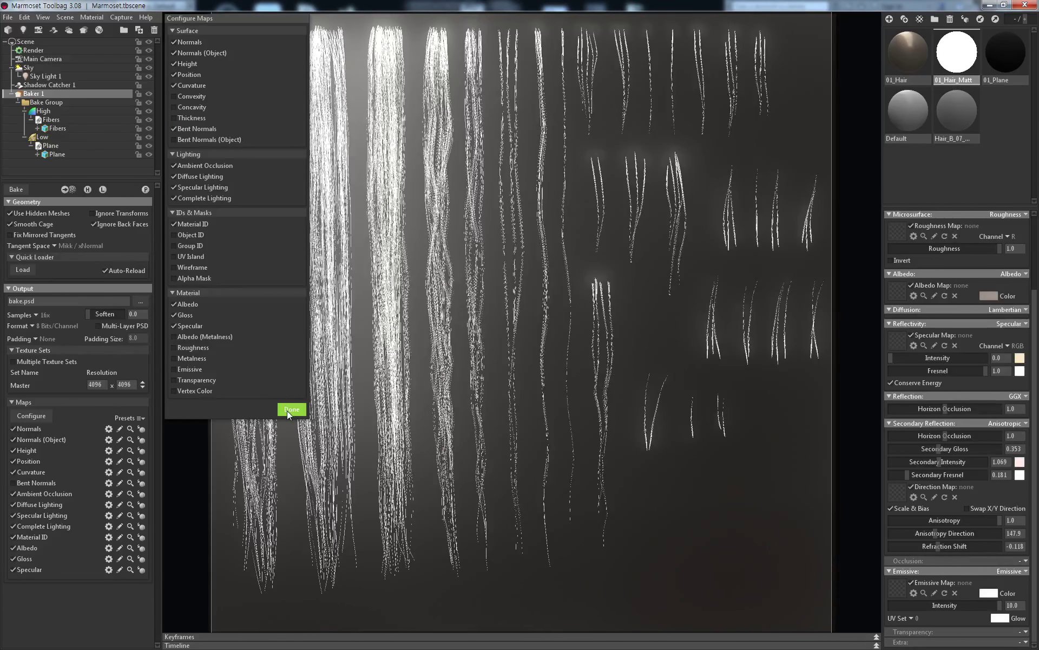
click(216, 139)
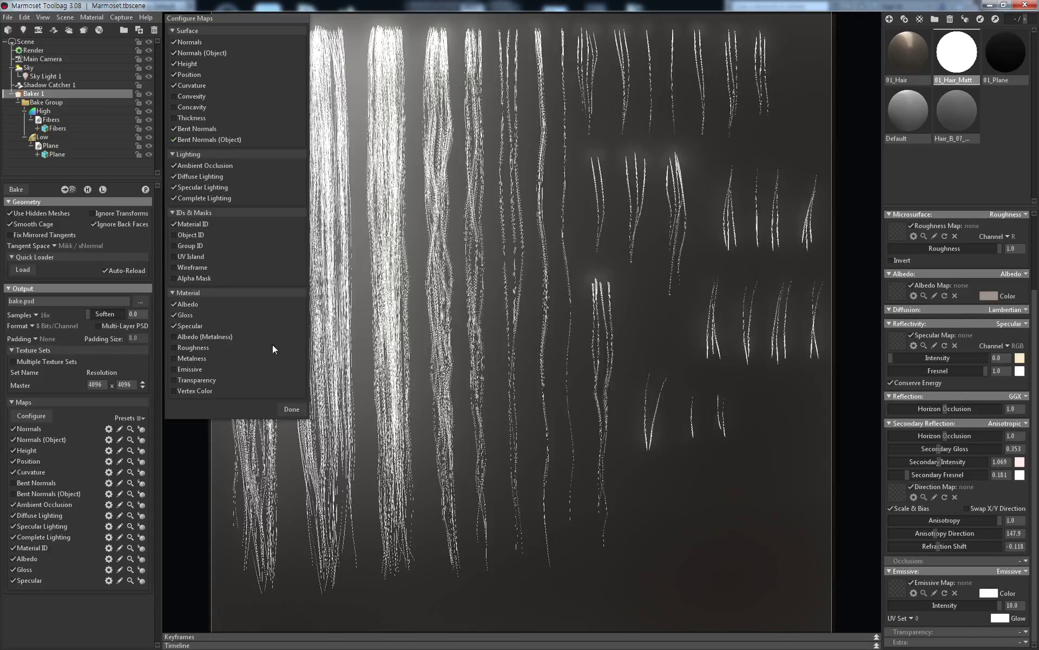
click(190, 139)
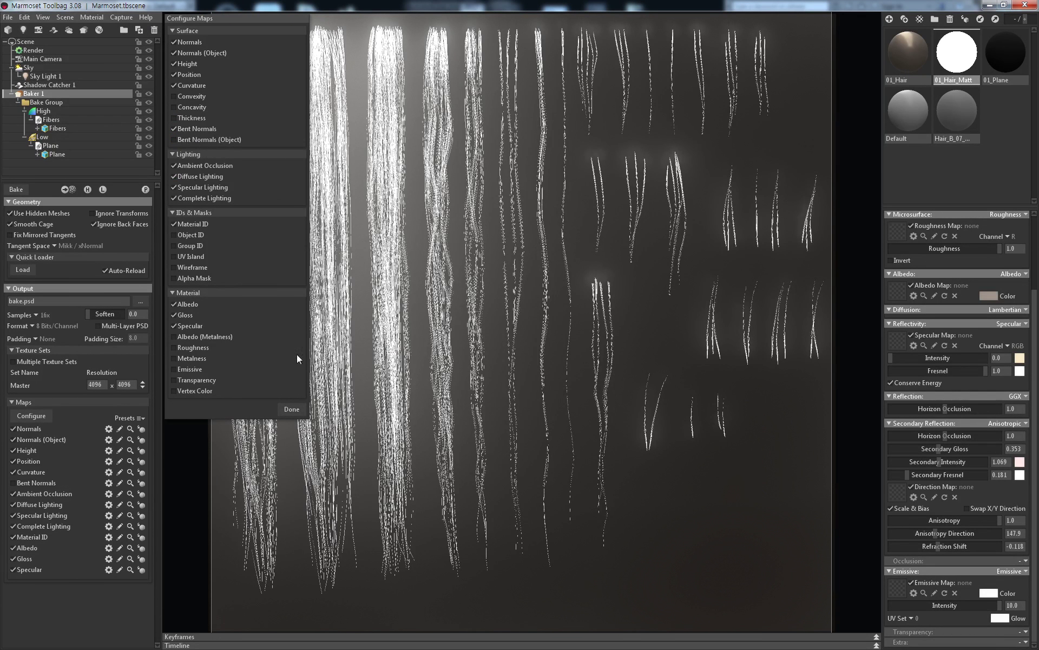
click(293, 410)
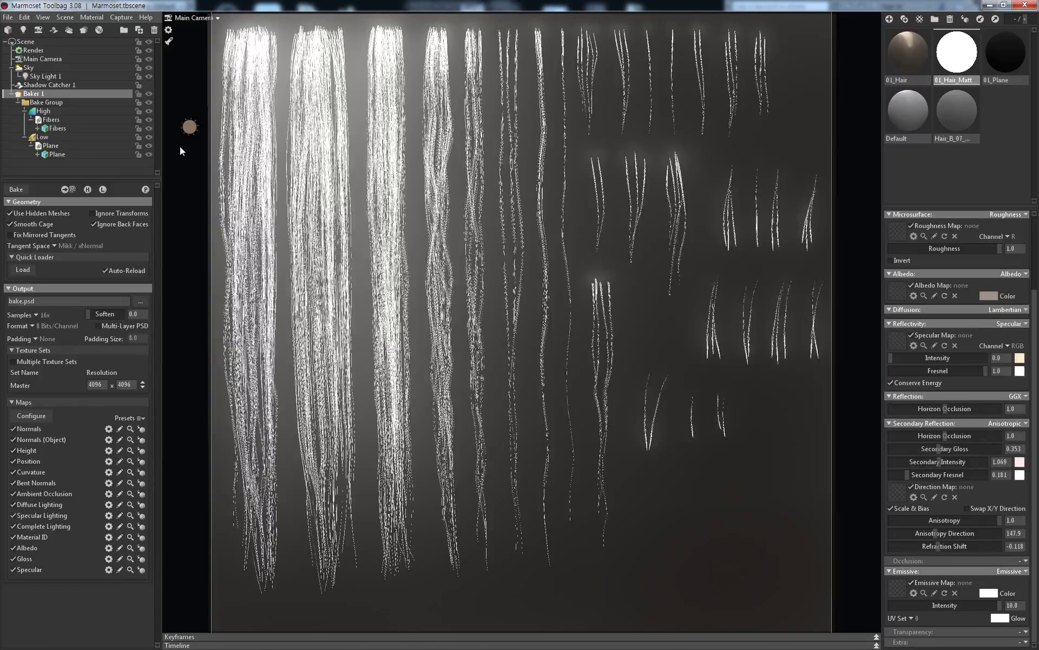
Select Sky Light 1 and rotate it to change the hair lighting
click(189, 127)
mouse_move(192, 172)
mouse_down()
mouse_move(195, 195)
mouse_move(190, 179)
mouse_up()
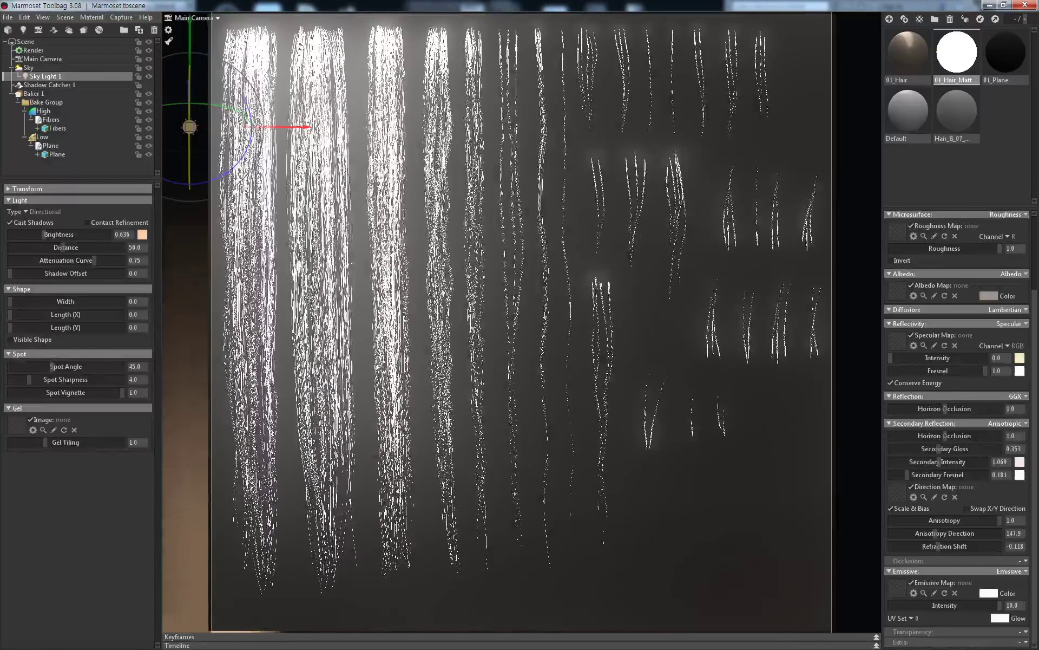
drag(190, 179, 307, 133)
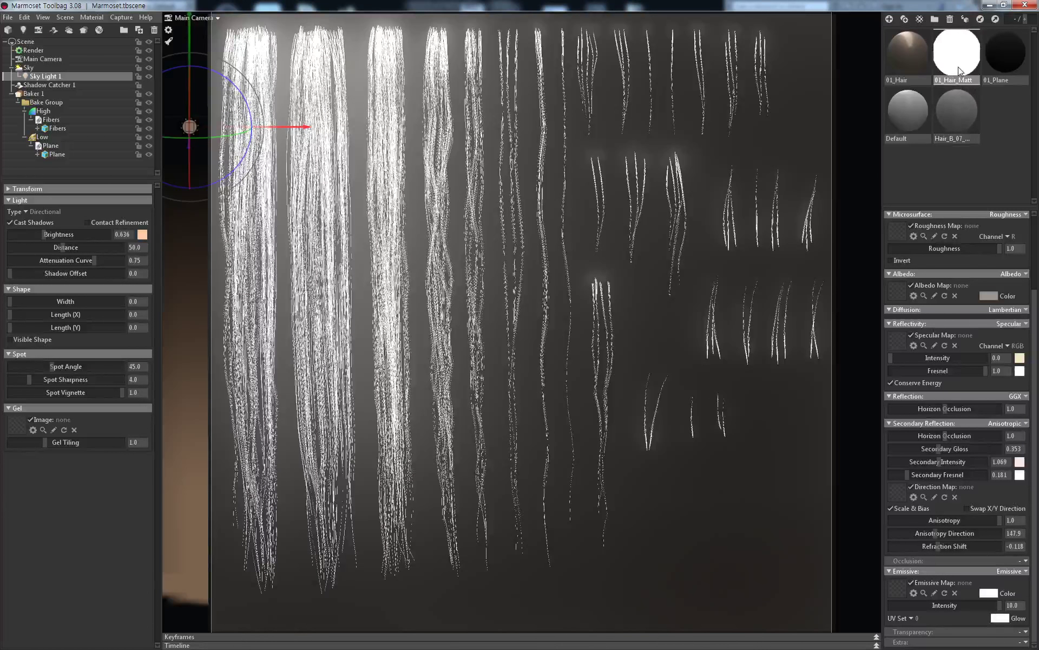
Set 01_Hair_Matt's glow colour to black and set Emissive to '-'
click(959, 67)
click(999, 618)
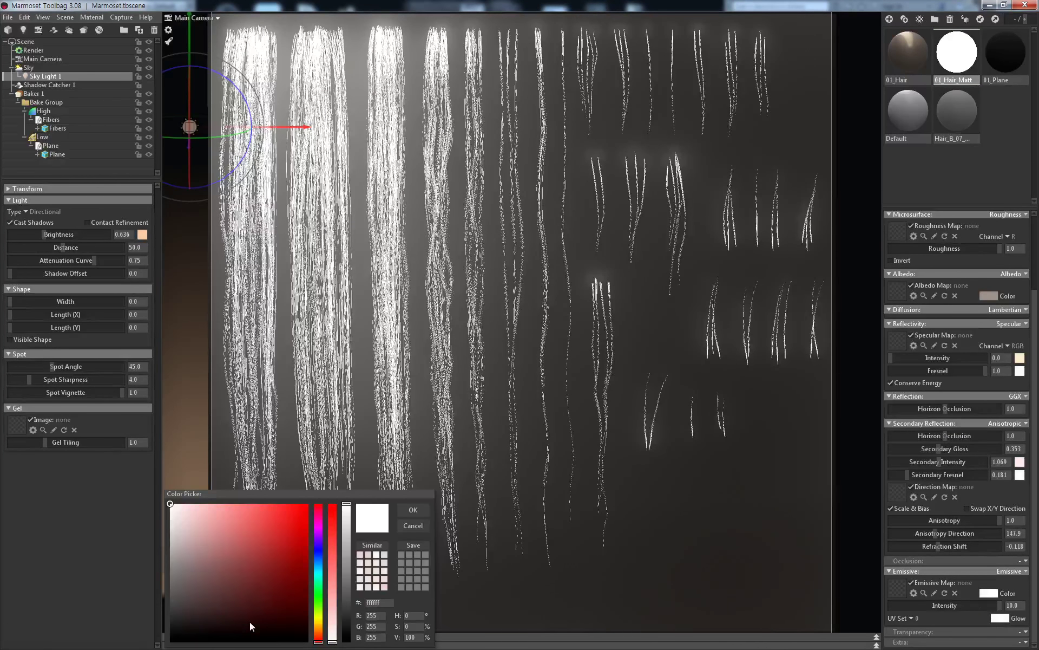
drag(253, 604, 54, 646)
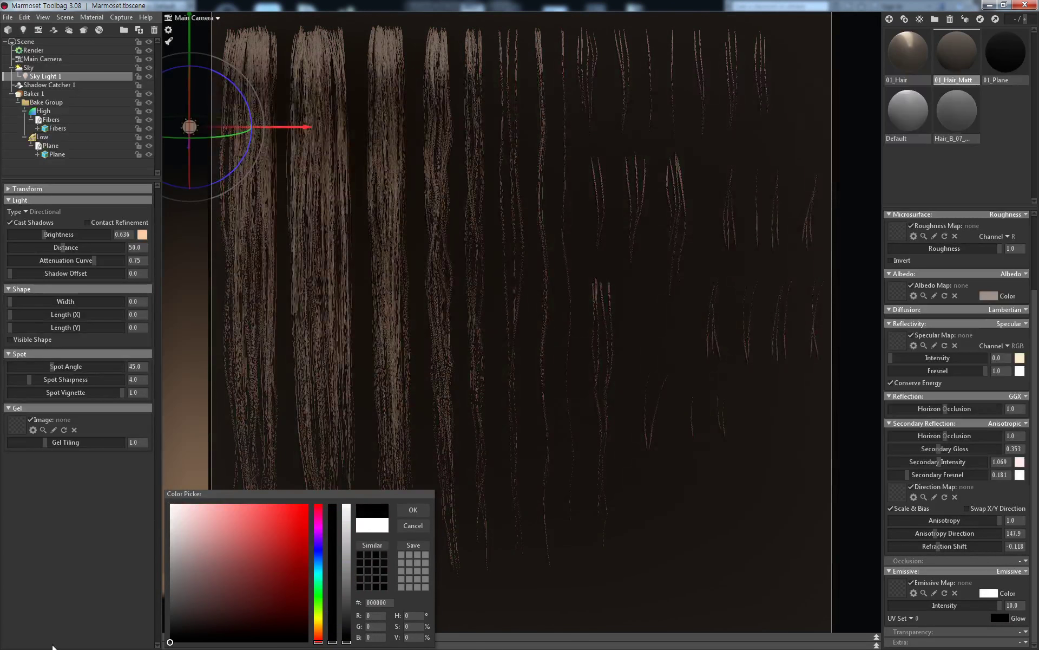
click(413, 510)
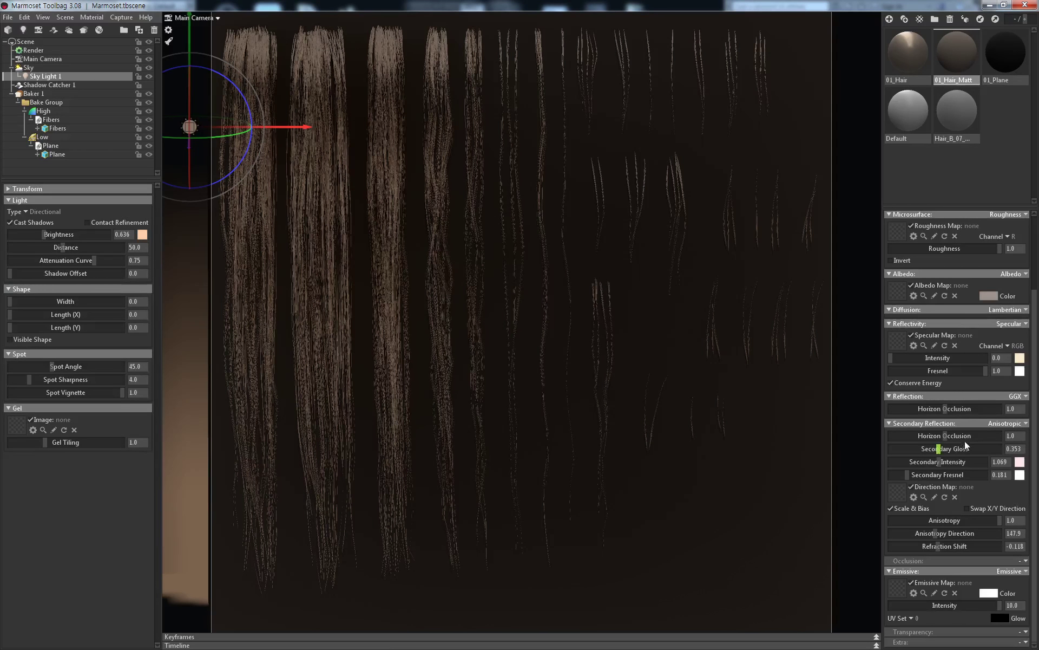
scroll(963, 422, up, 1)
scroll(958, 428, up, 1)
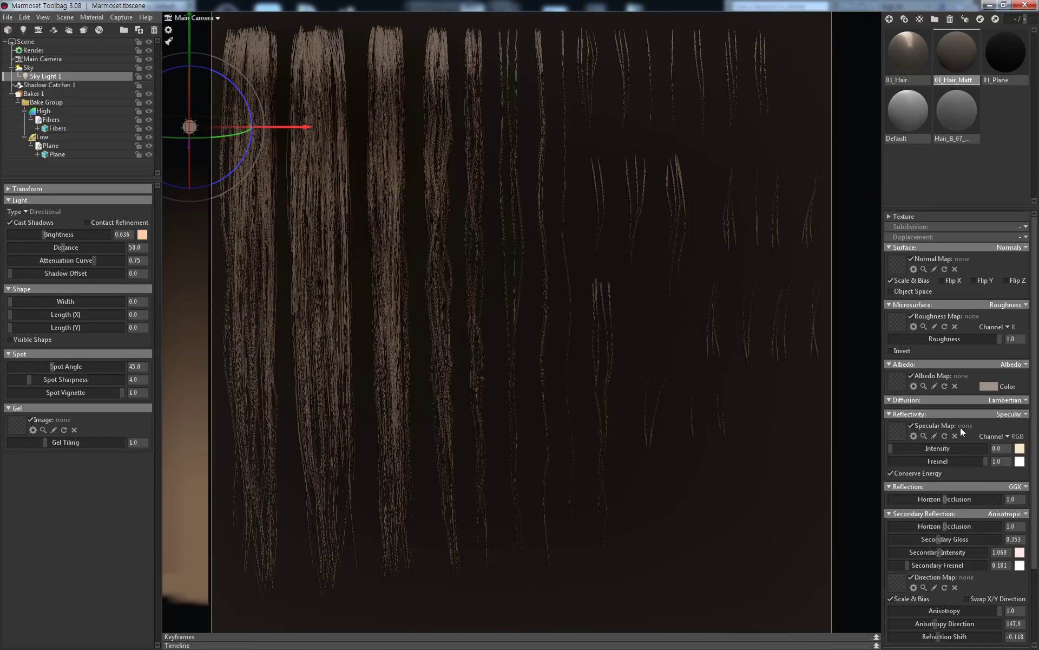
scroll(960, 427, down, 2)
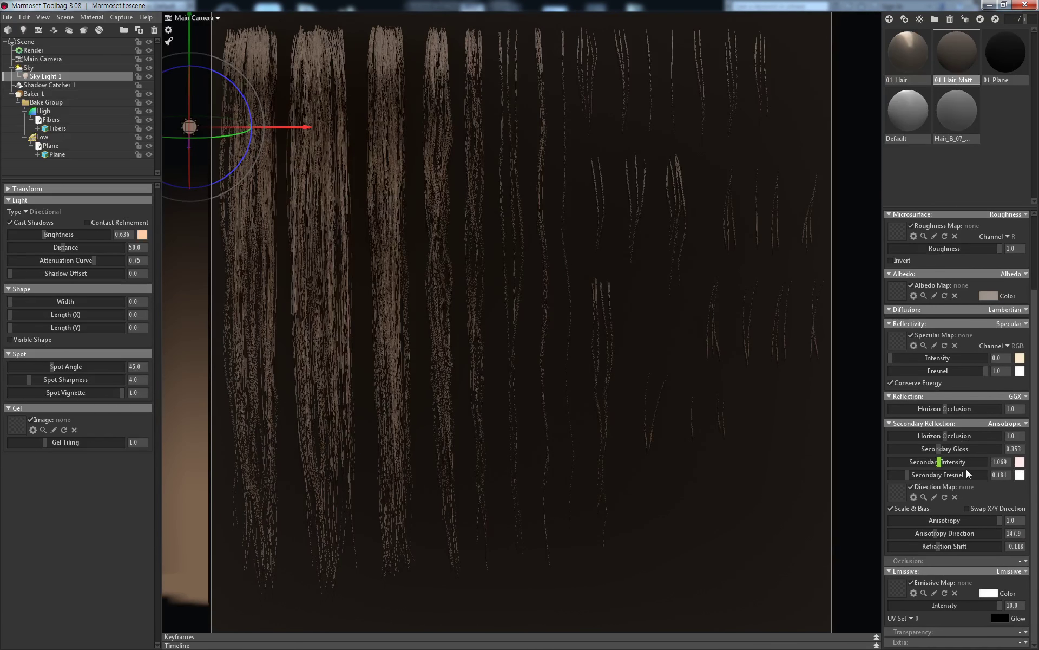
click(1010, 571)
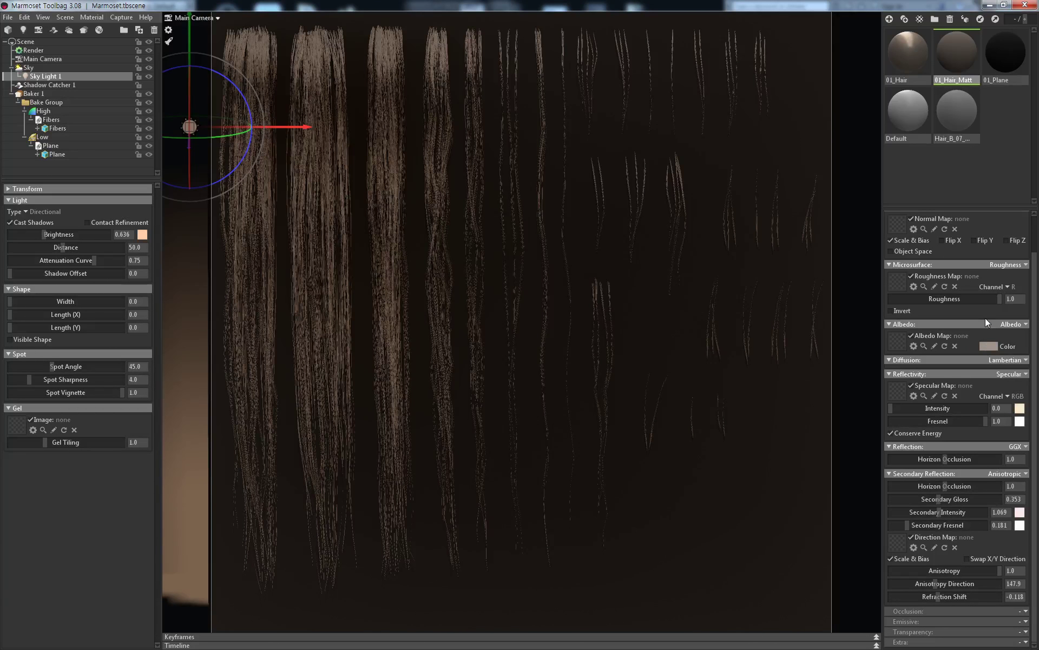
scroll(968, 339, up, 2)
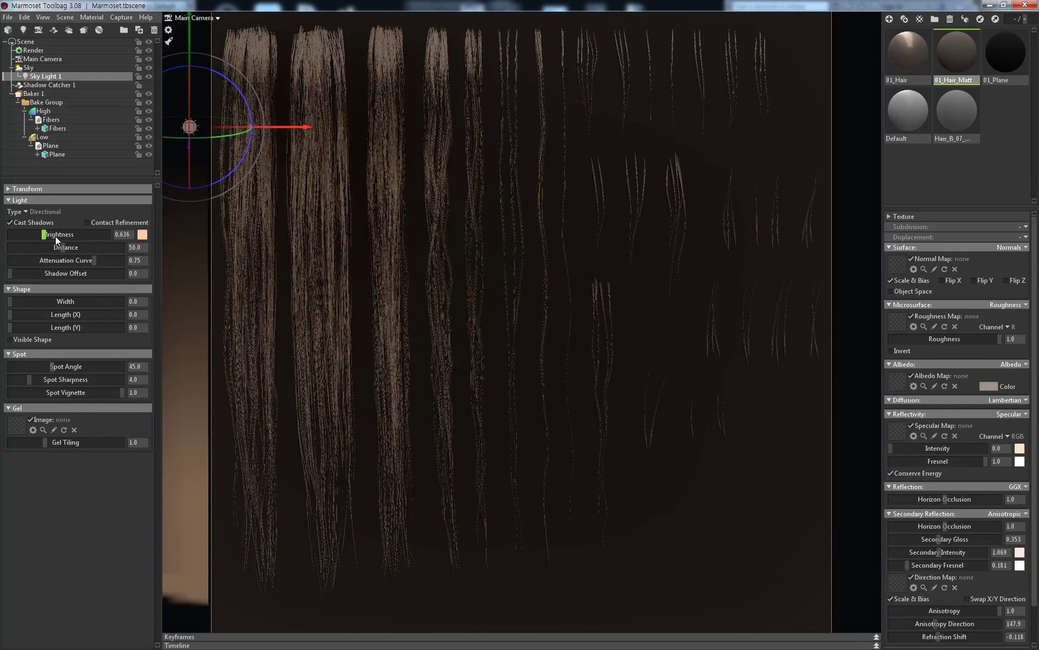
Raise Sky Light brightness to 11.29, re-angle it so the hair looks golden, and reselect Baker 1
drag(43, 234, 71, 234)
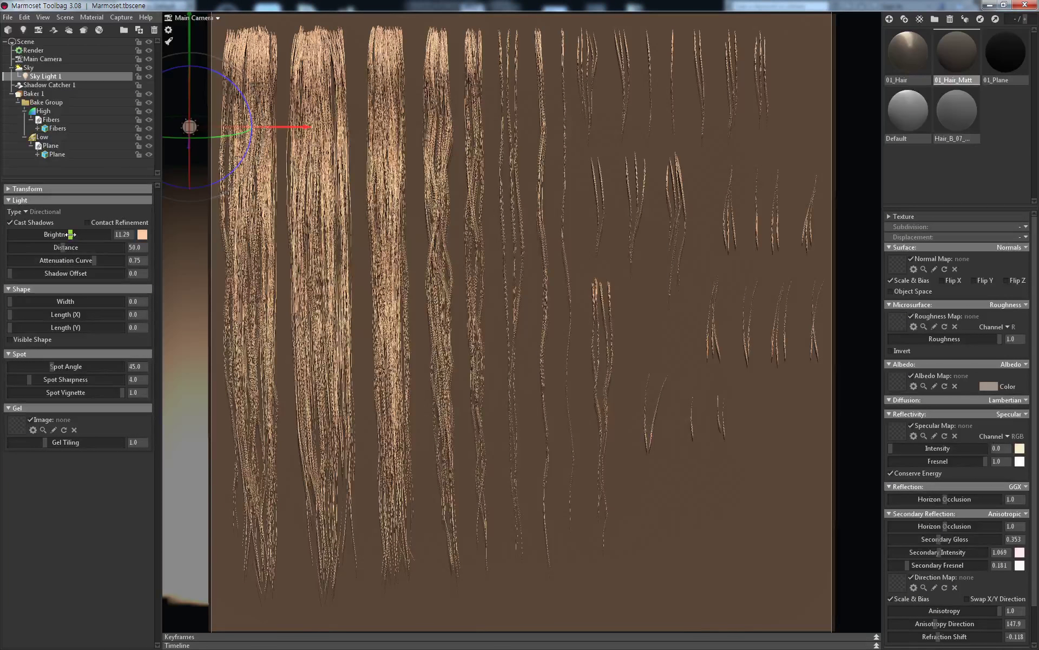
mouse_move(188, 166)
mouse_down()
mouse_move(191, 189)
mouse_move(195, 142)
mouse_up()
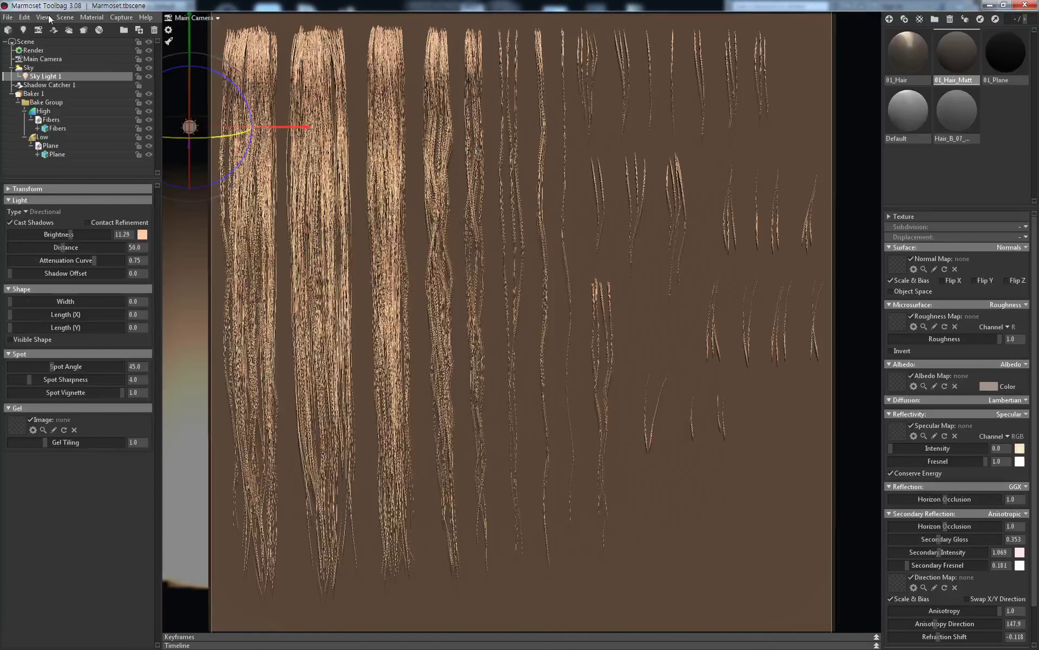
click(56, 94)
click(145, 189)
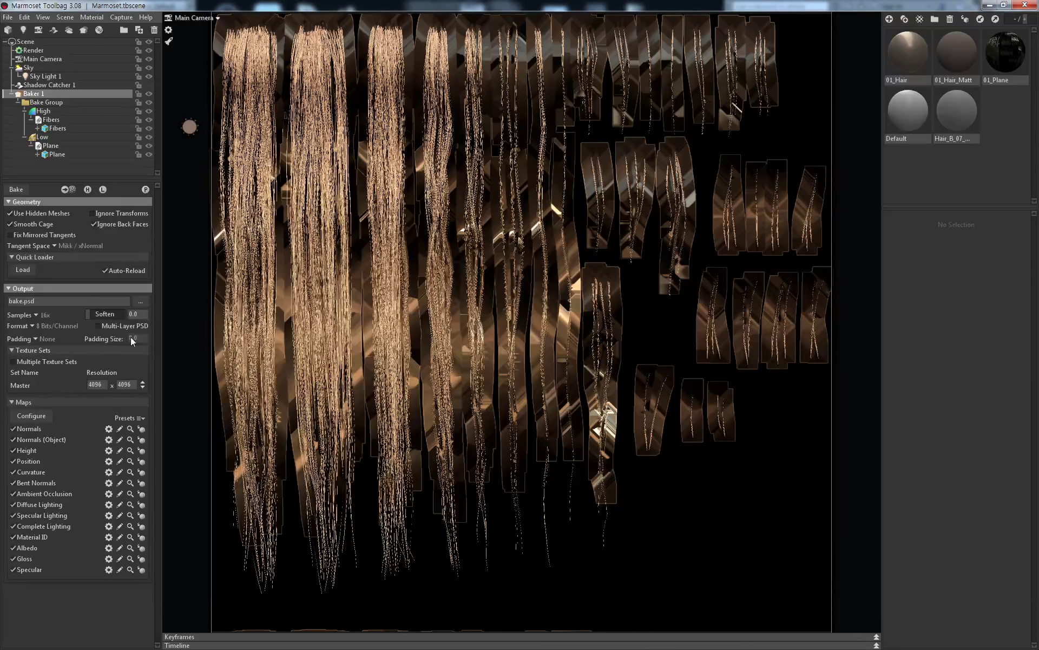
Disable Multi-Layer PSD output and set bake padding to Custom with a padding size of 0
click(99, 326)
click(27, 341)
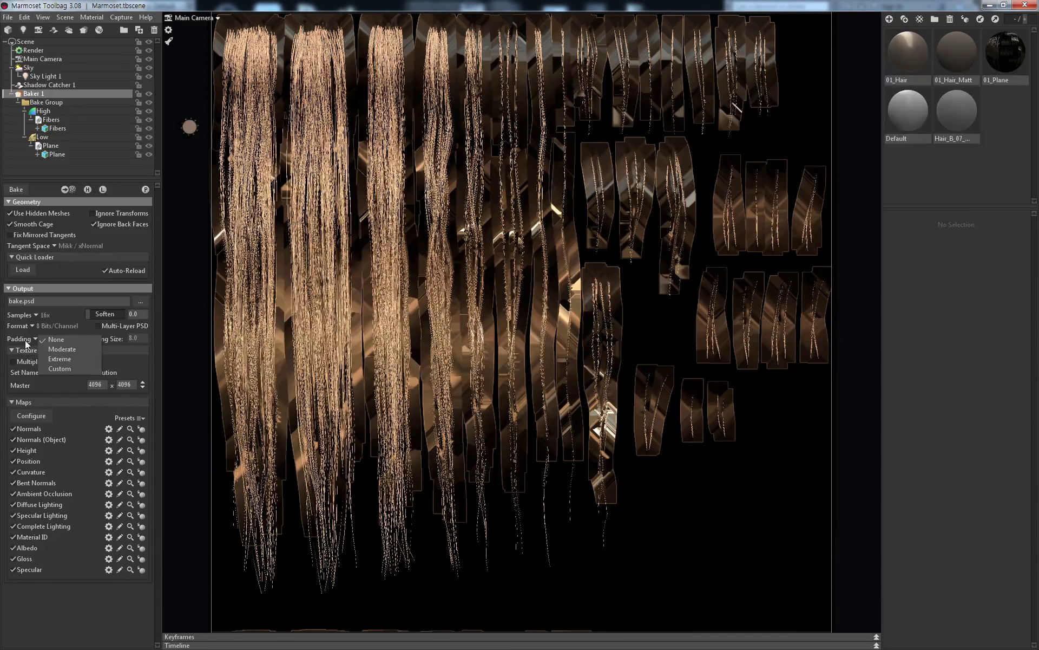
click(61, 366)
drag(143, 339, 90, 336)
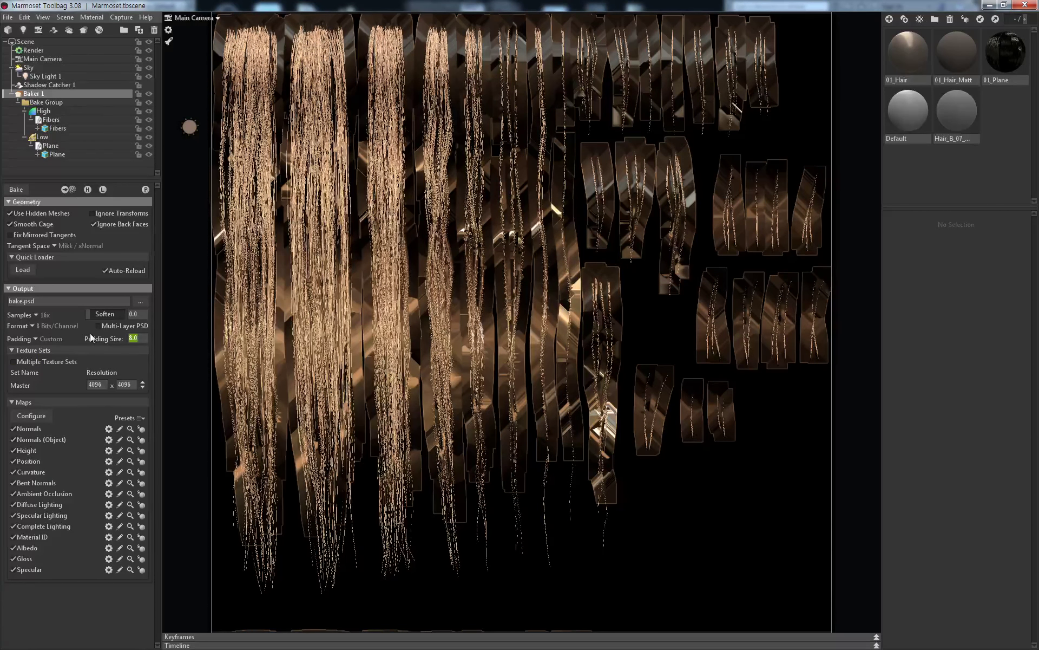
text(0)
key(Return)
Point Bake 1's output to Bake.psd inside a new '2nd' subfolder of the Bake folder
click(141, 302)
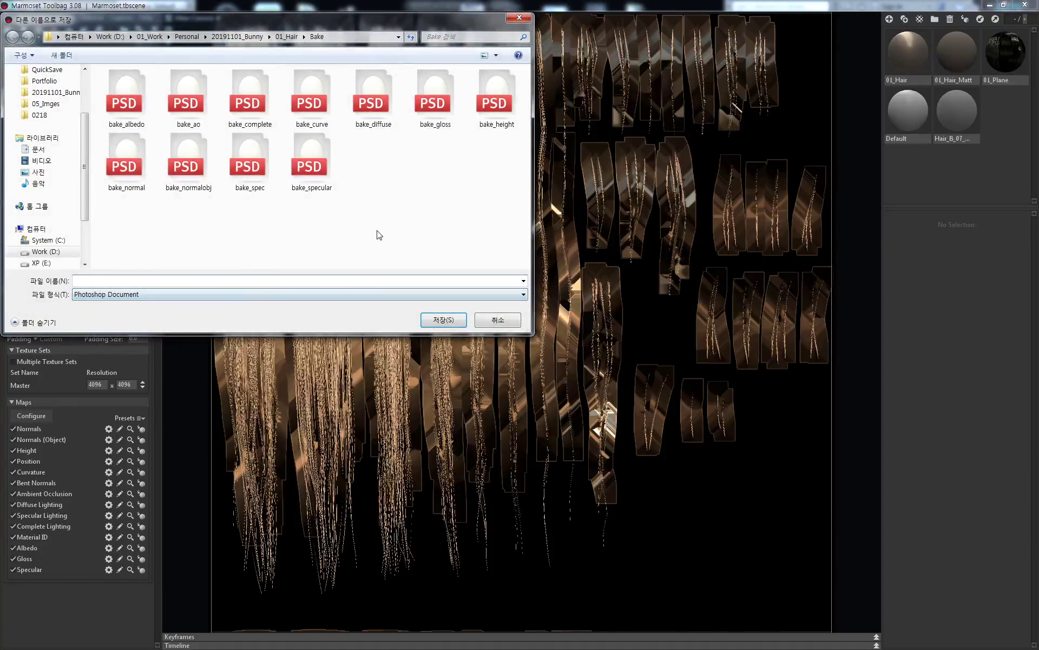
right_click(379, 231)
click(334, 239)
text(2nd)
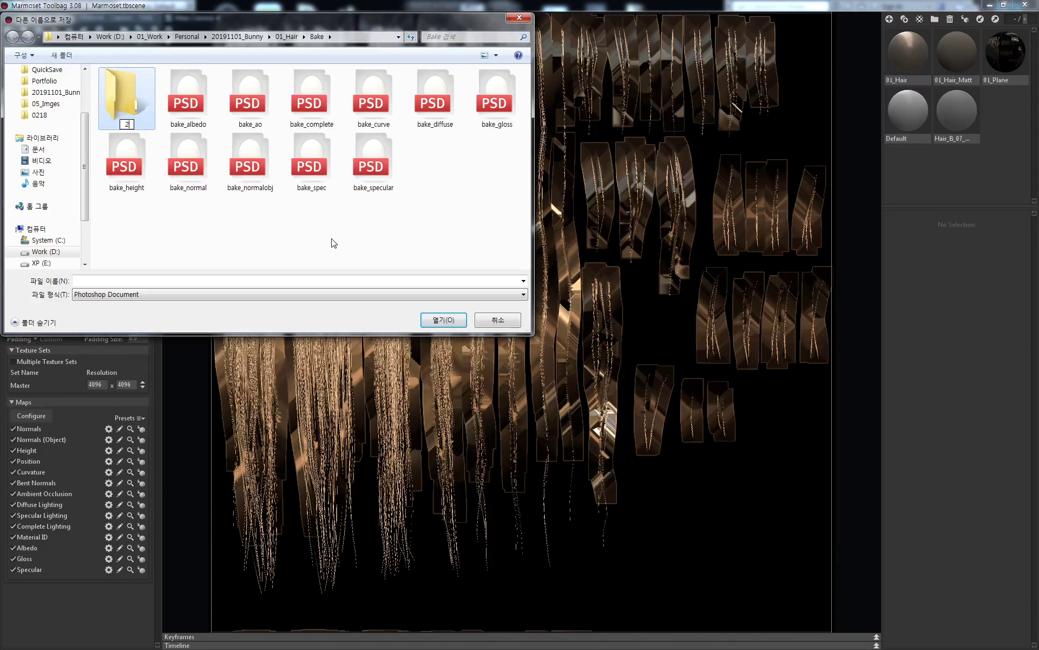
key(Return)
key(Return)
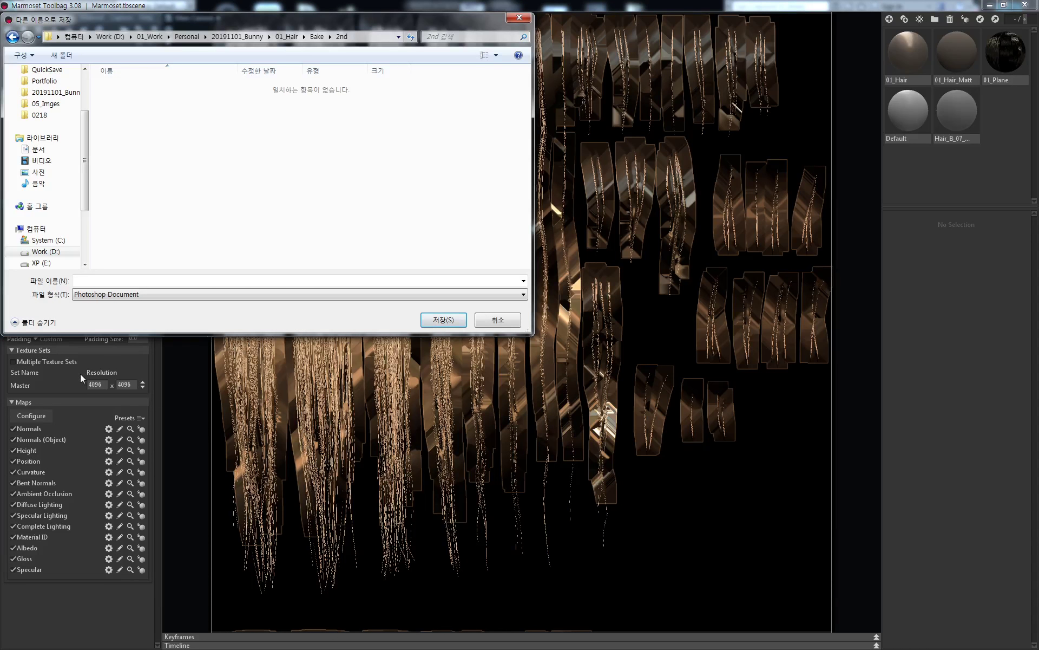
click(176, 280)
text(Ba)
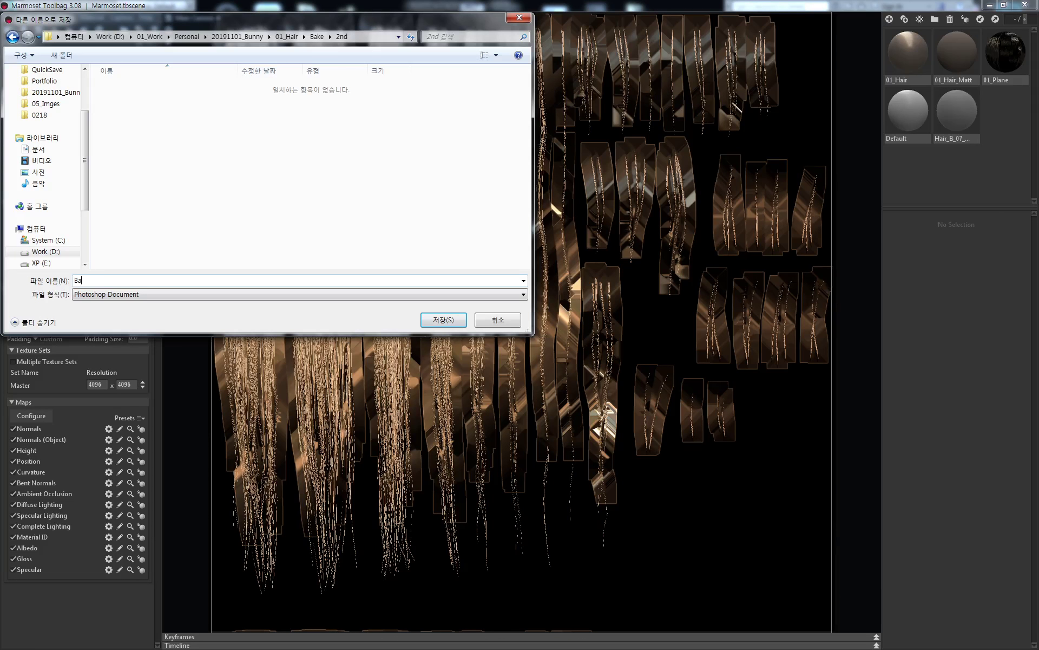
text(ke)
key(Return)
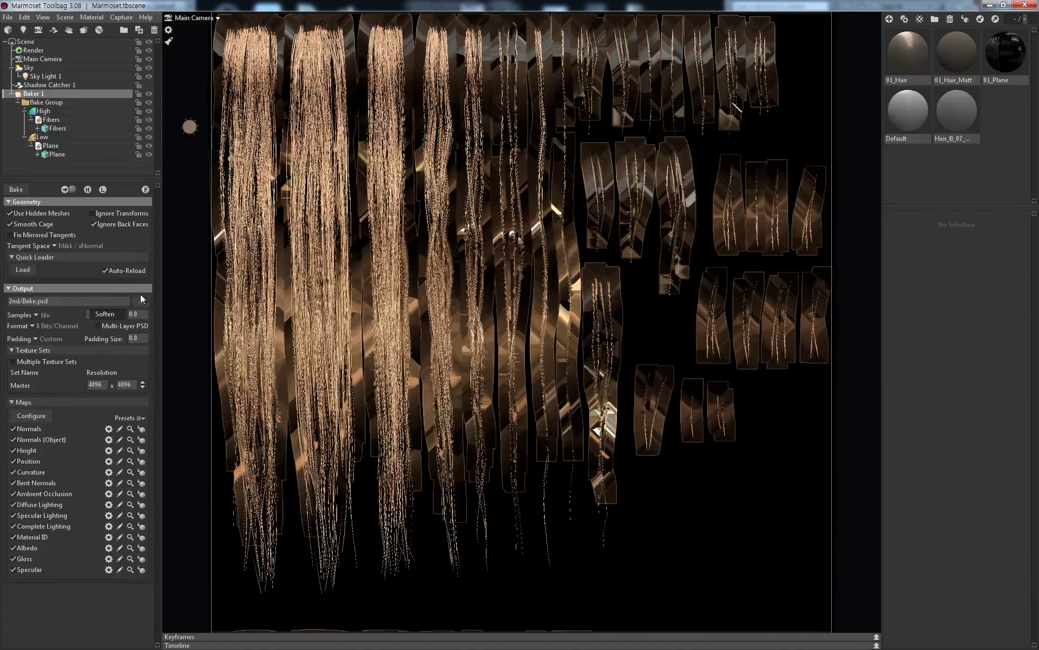
Run Bake 1 to bake the hair fiber maps at 4096 × 4096
click(25, 189)
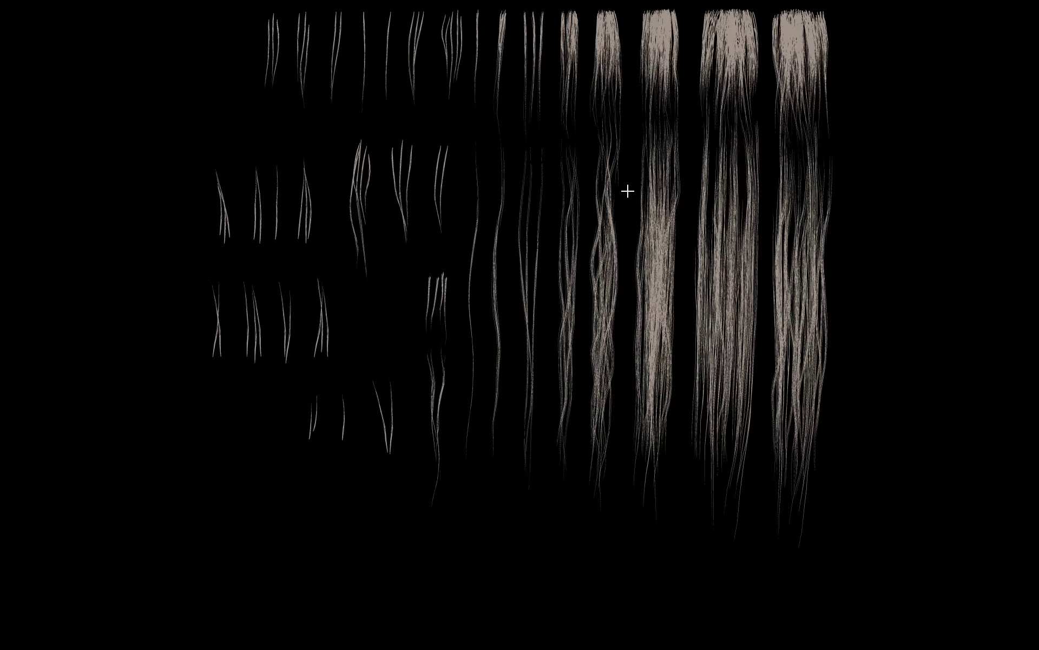
Page through the baked albedo, occlusion, normal and height maps in ALSee
key(space)
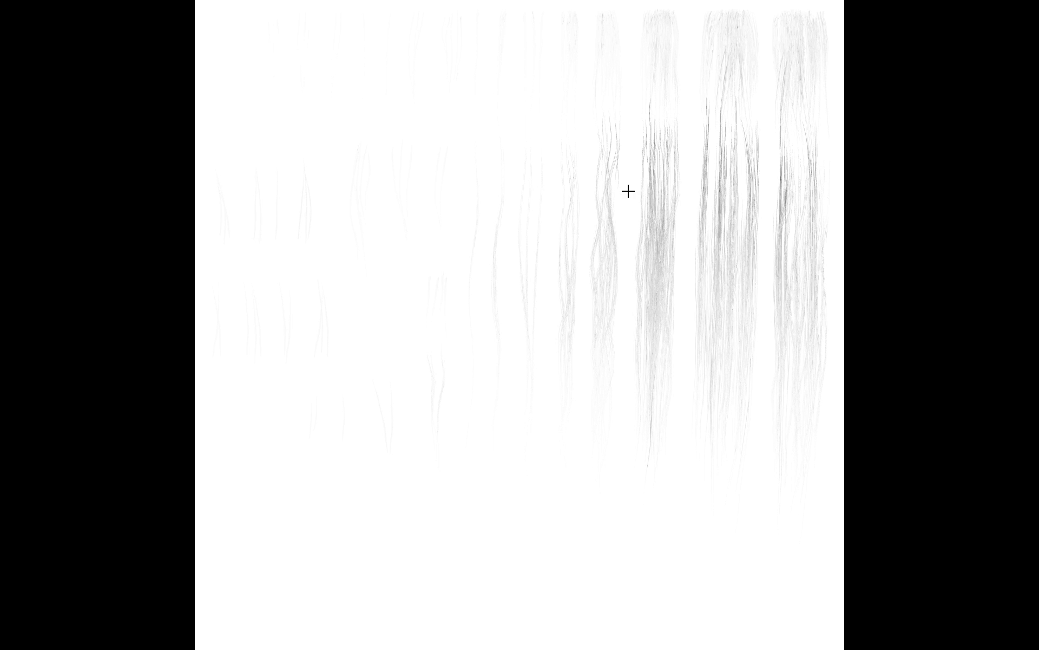
key(BackSpace)
key(space)
key(space)
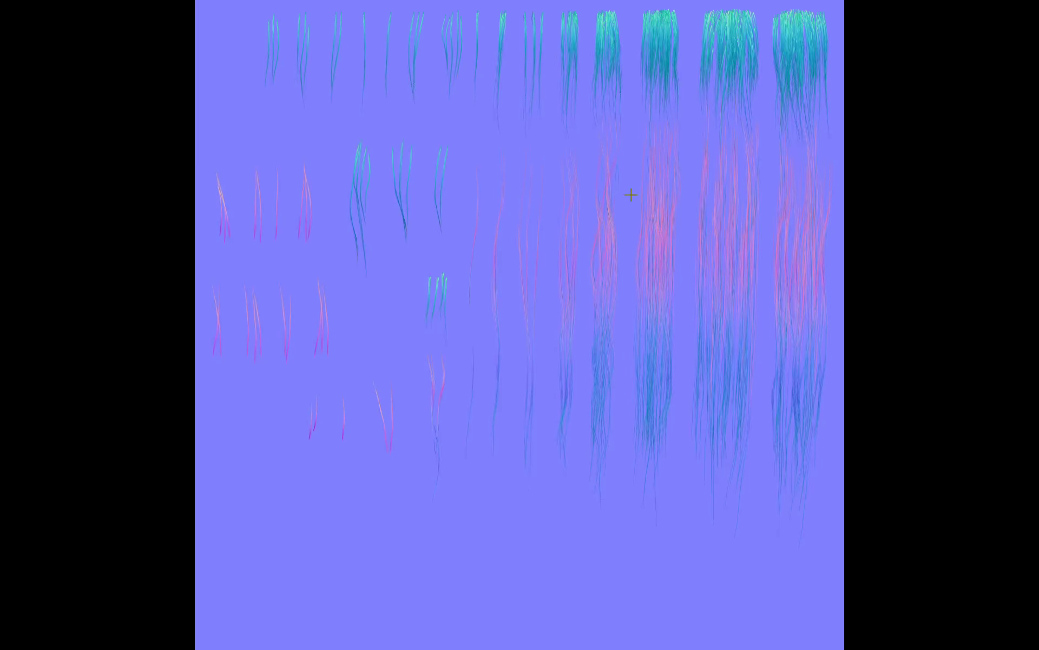
key(space)
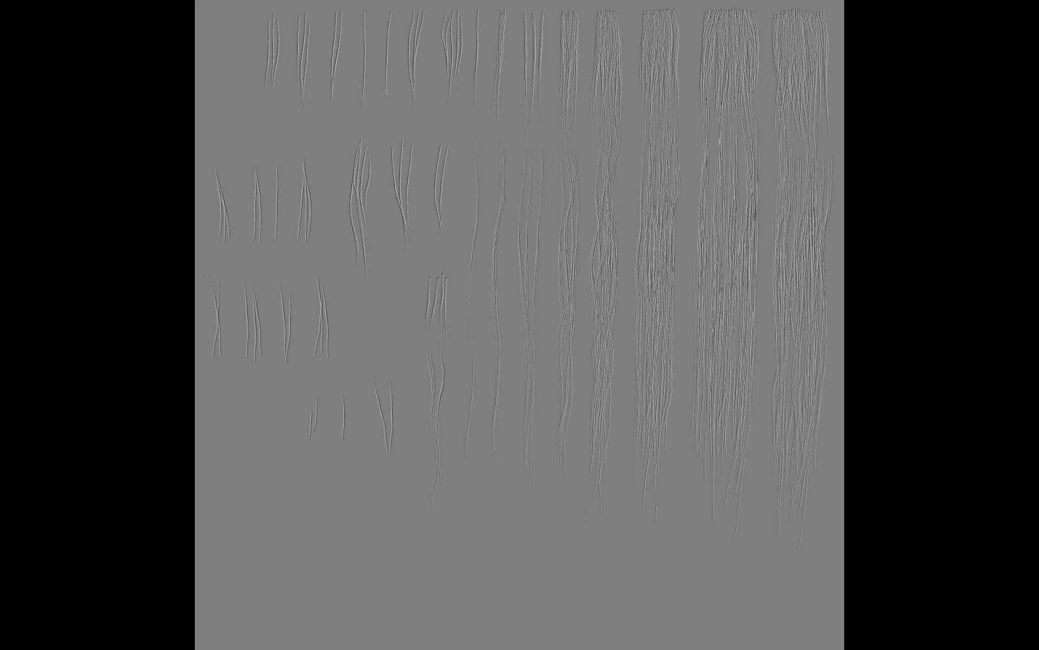
key(space)
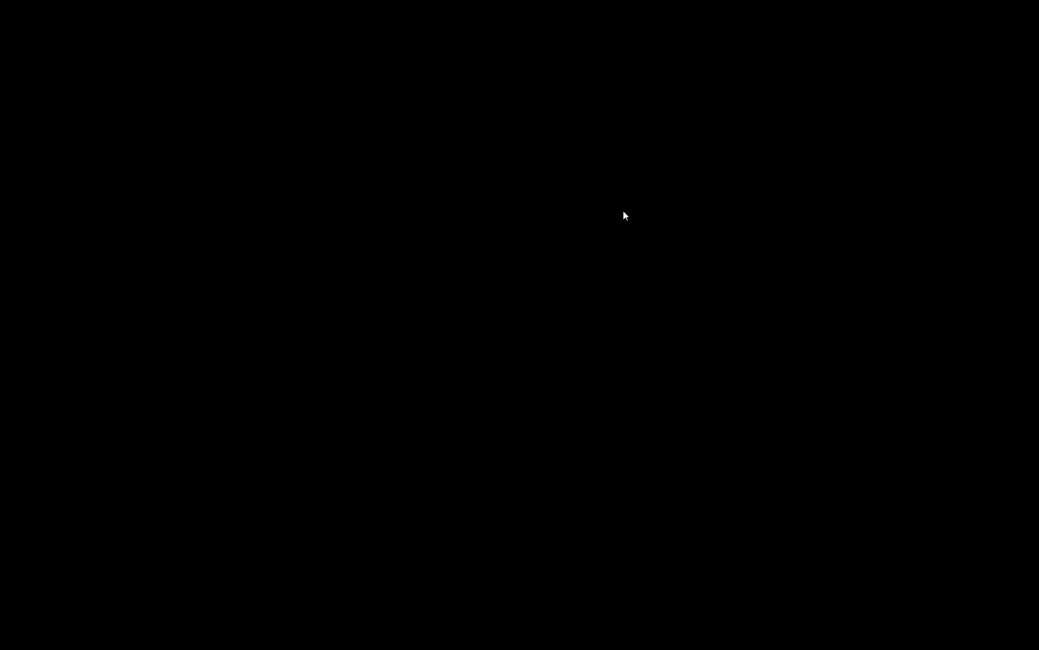
key(space)
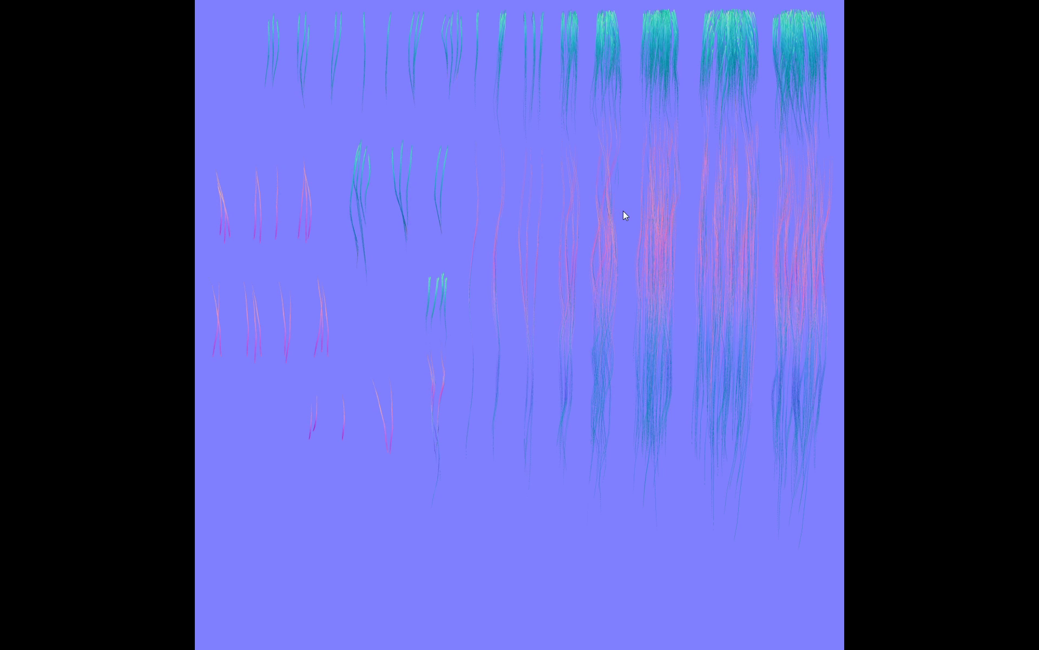
key(space)
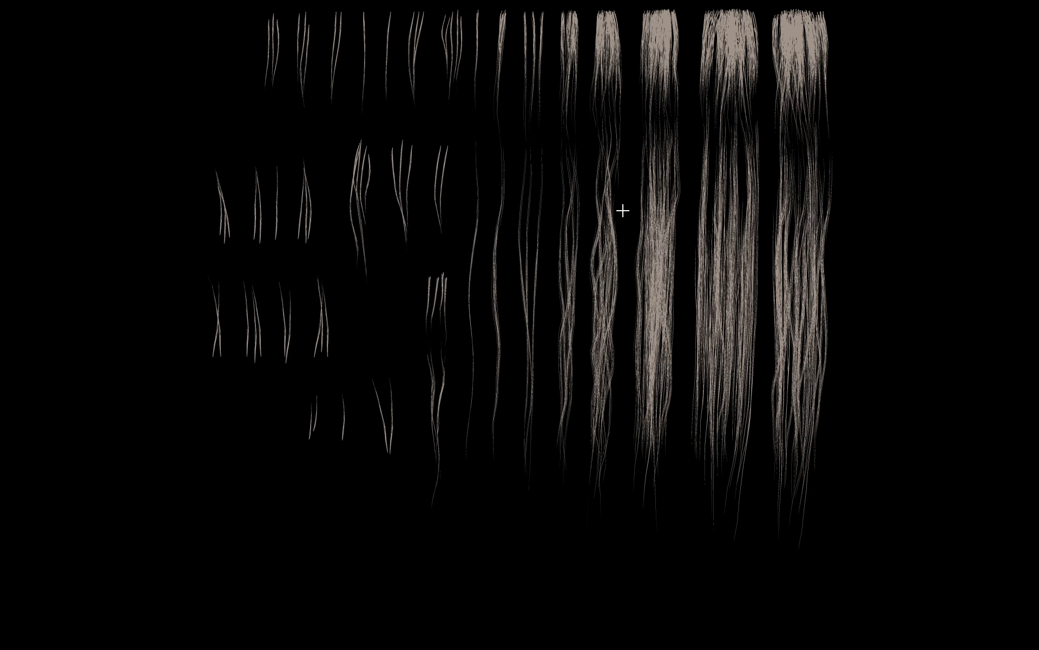
Review the occlusion, normal and height maps again, then exit full screen and close ALSee
key(space)
key(space)
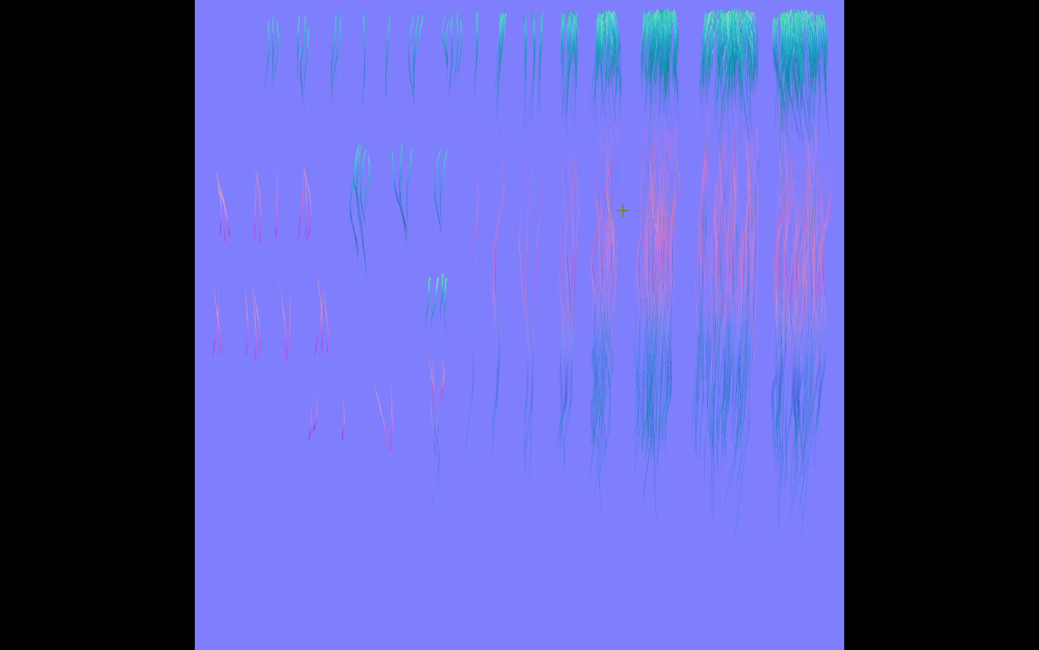
key(space)
key(space)
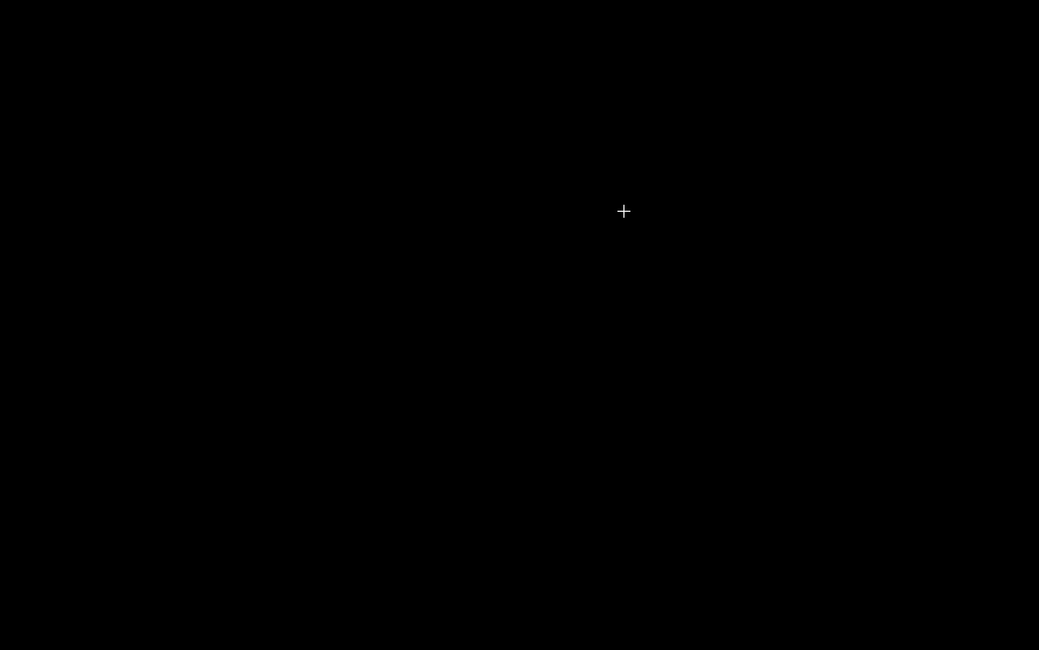
key(space)
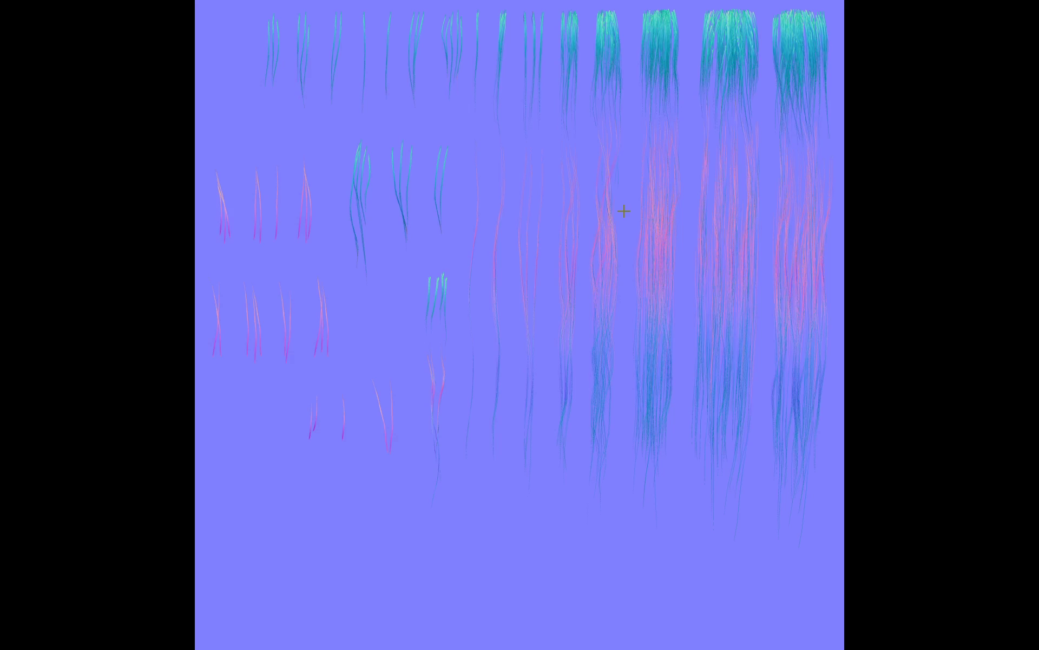
key(space)
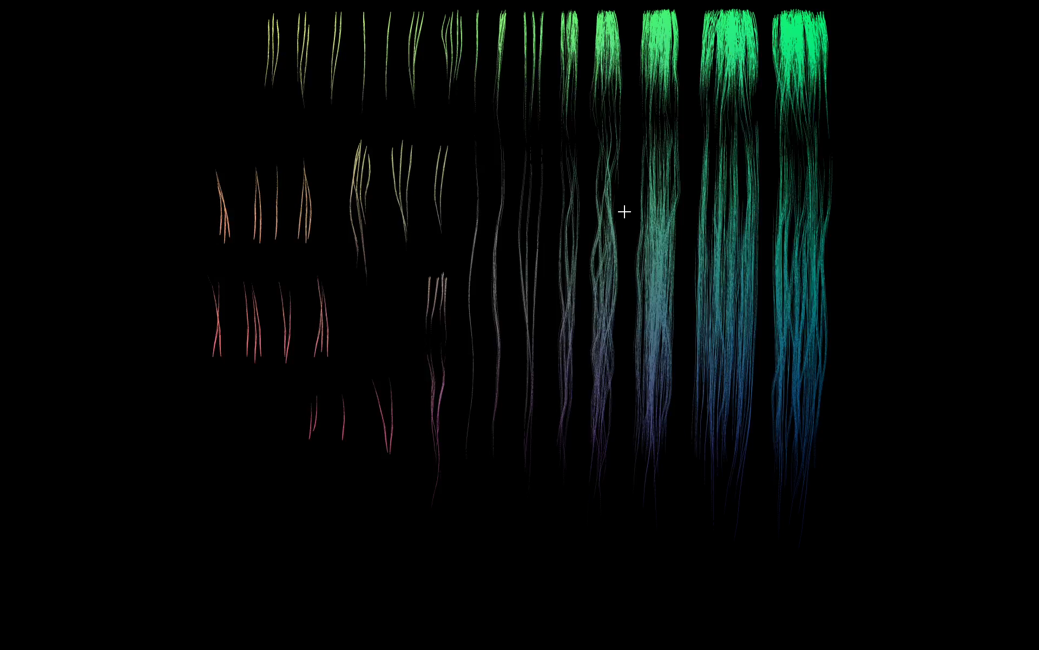
key(BackSpace)
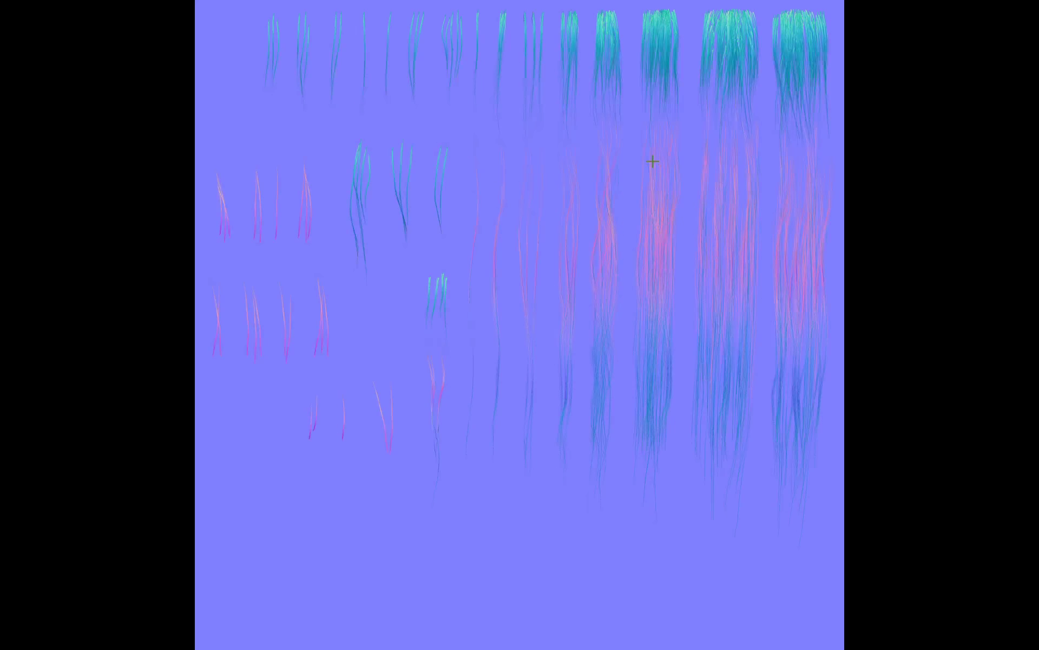
key(Escape)
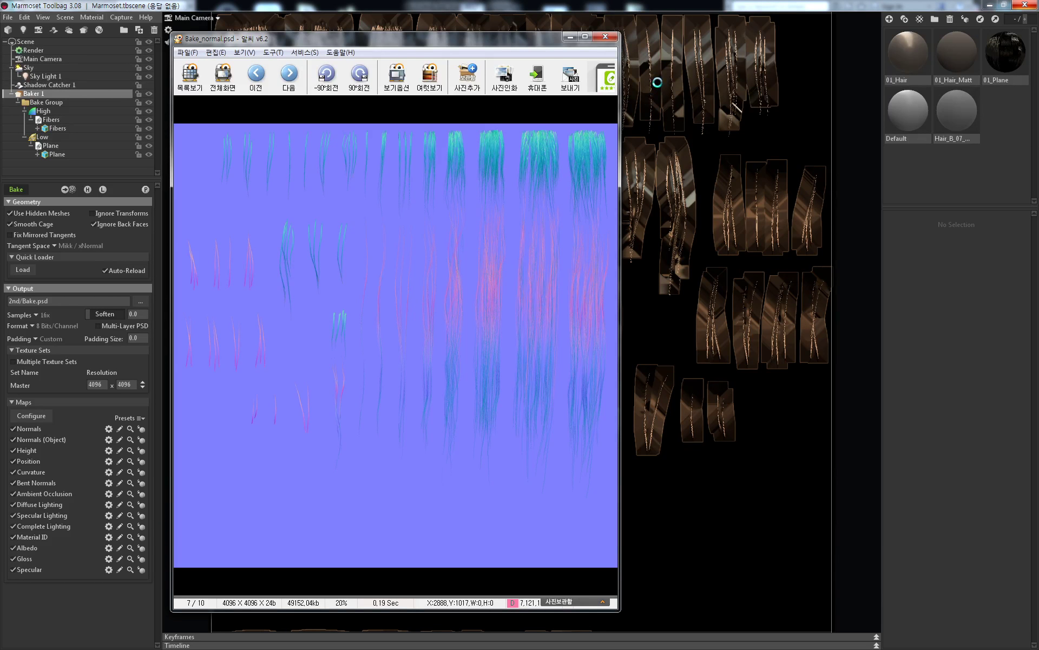
key(Escape)
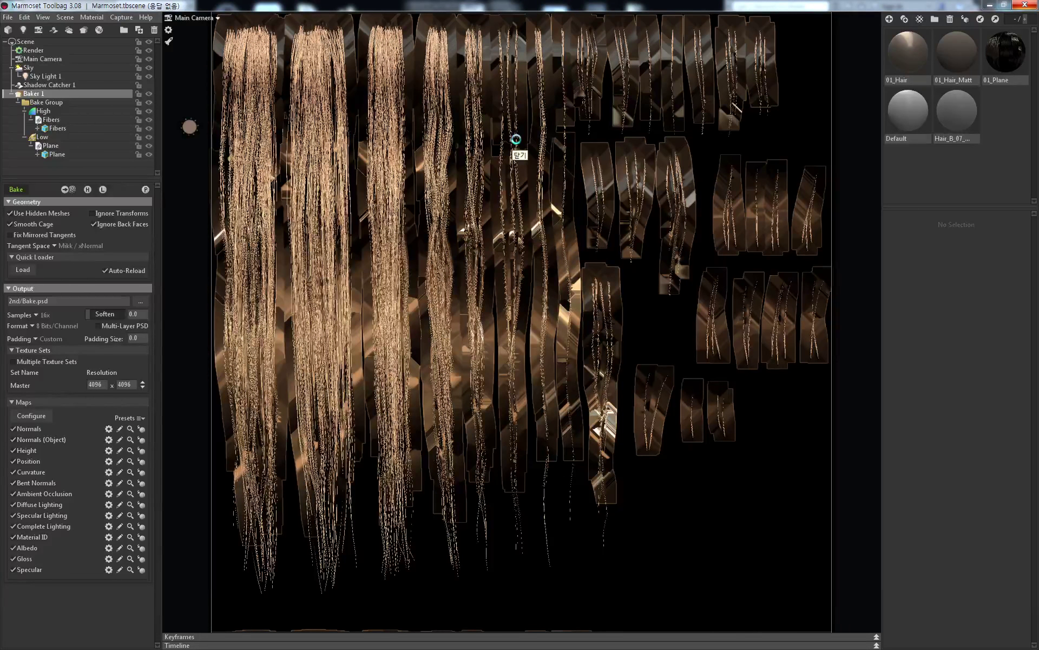
Save the scene as Marmoset_01, hide the low-poly Plane cards, and clear the baker selection
key(ctrl+shift+s)
click(187, 101)
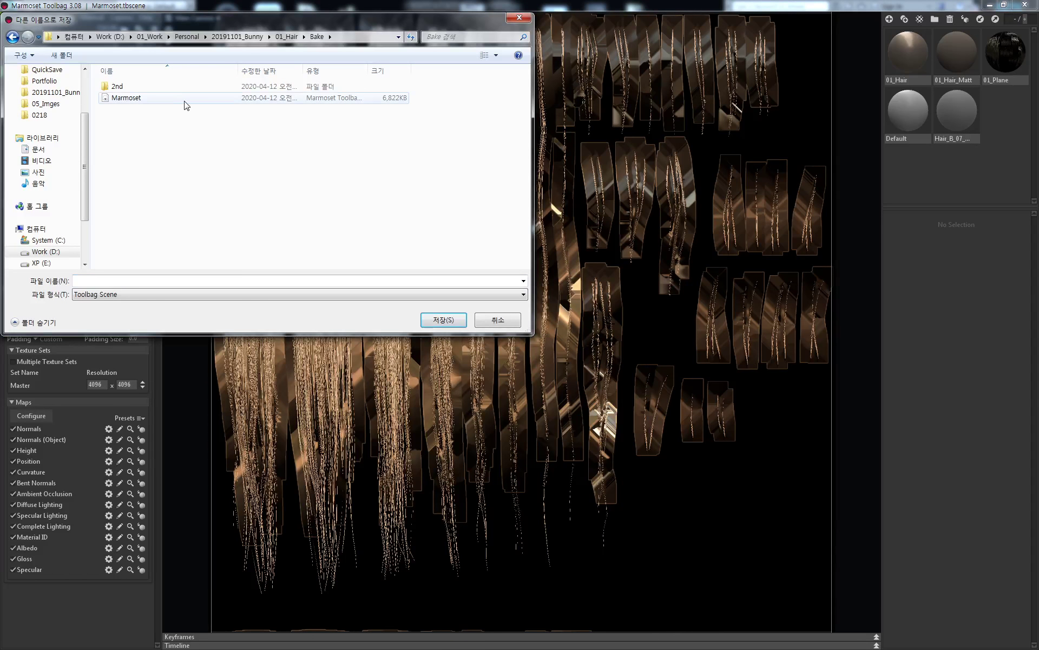
click(130, 280)
text(_)
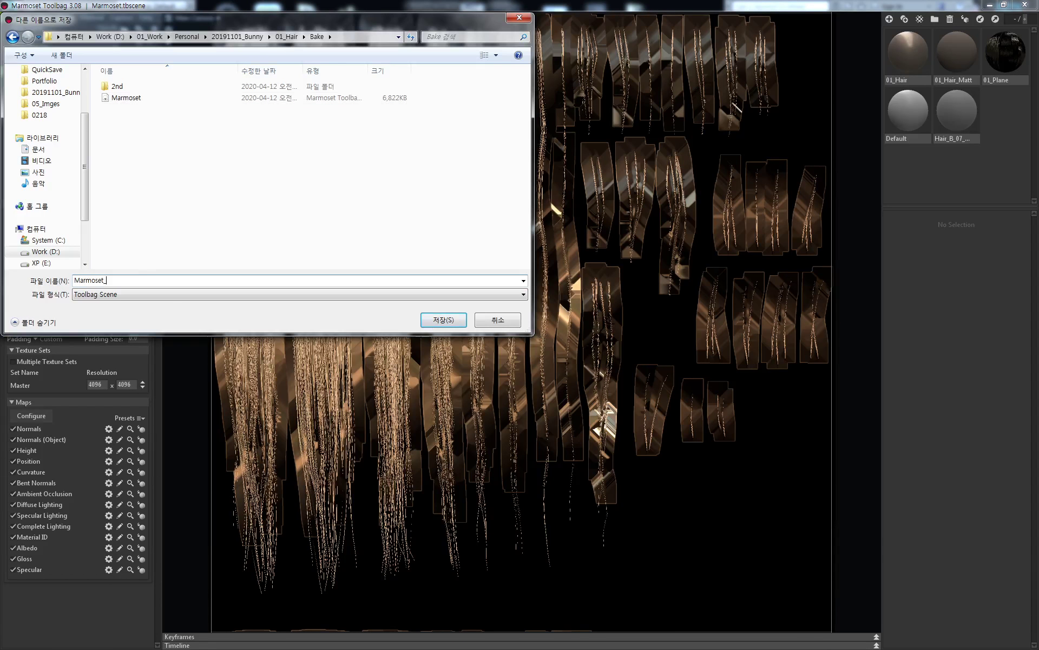
text(01)
key(Return)
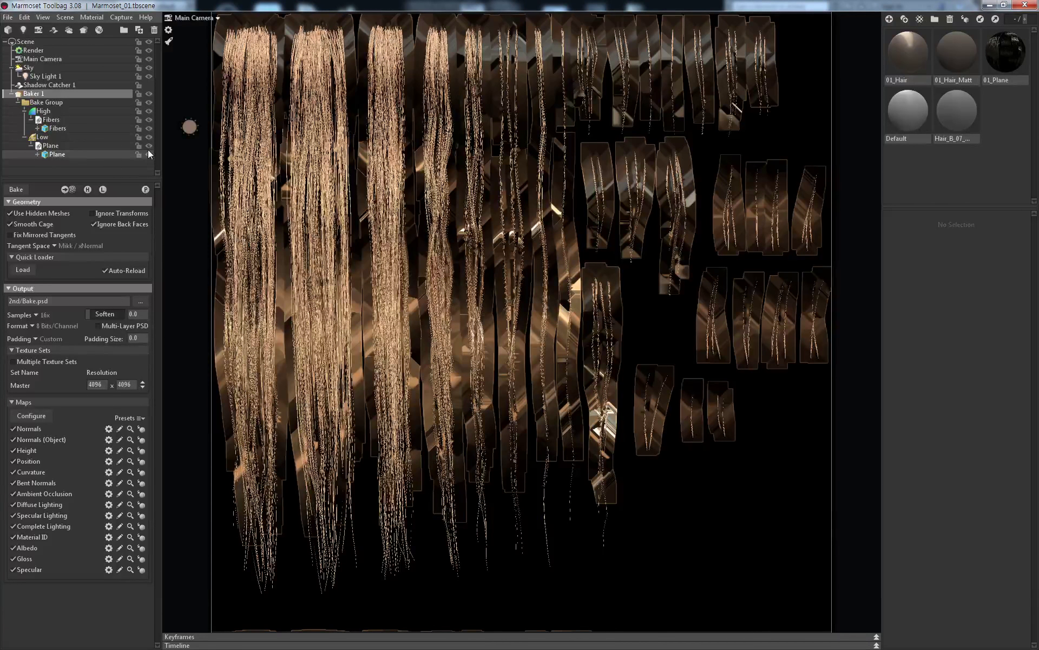
click(149, 146)
click(718, 472)
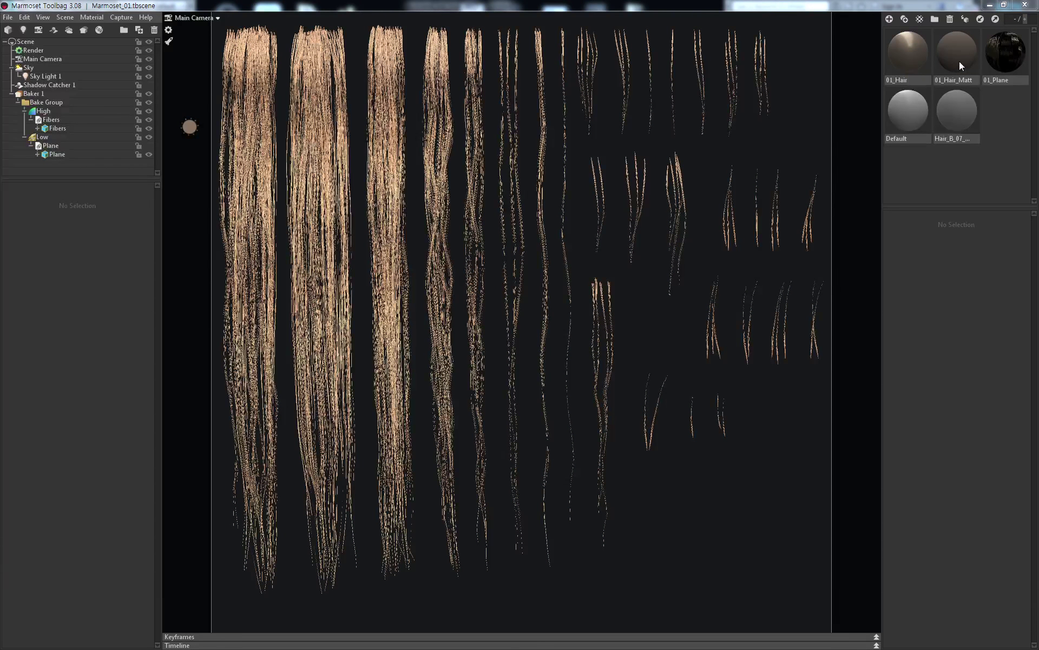
Inspect Sky Light 1, then select the low-poly Plane object under Low
click(189, 126)
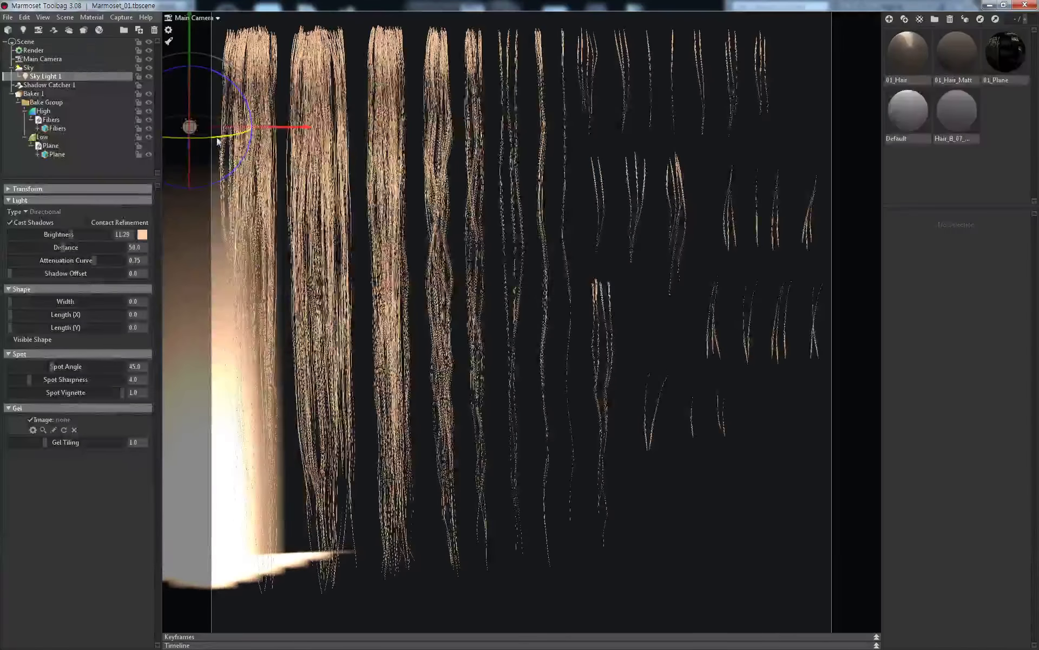
click(150, 146)
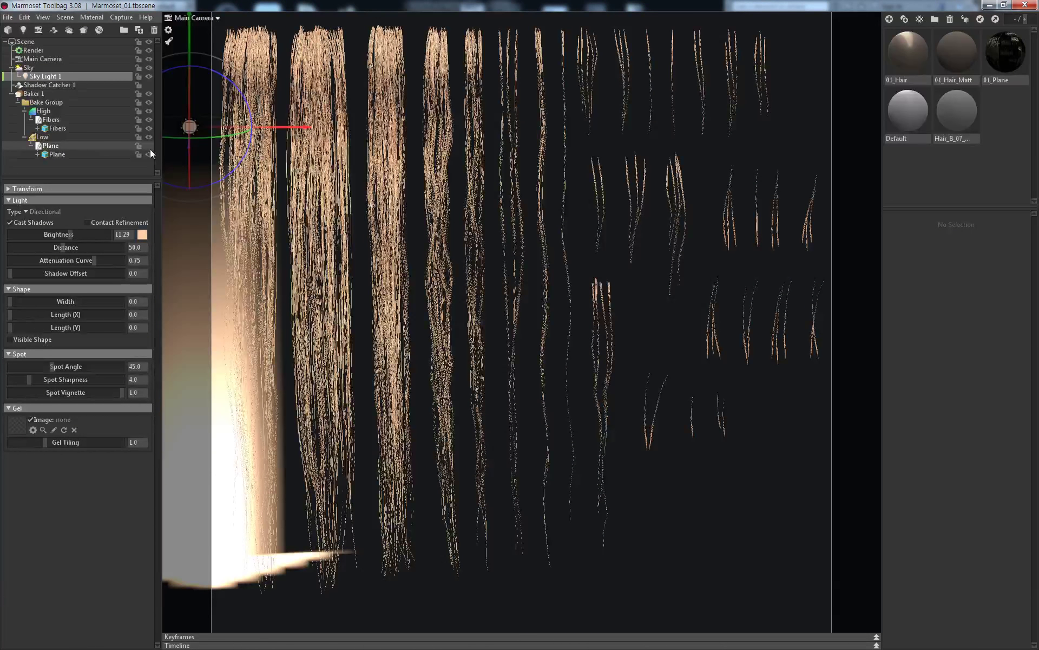
click(52, 149)
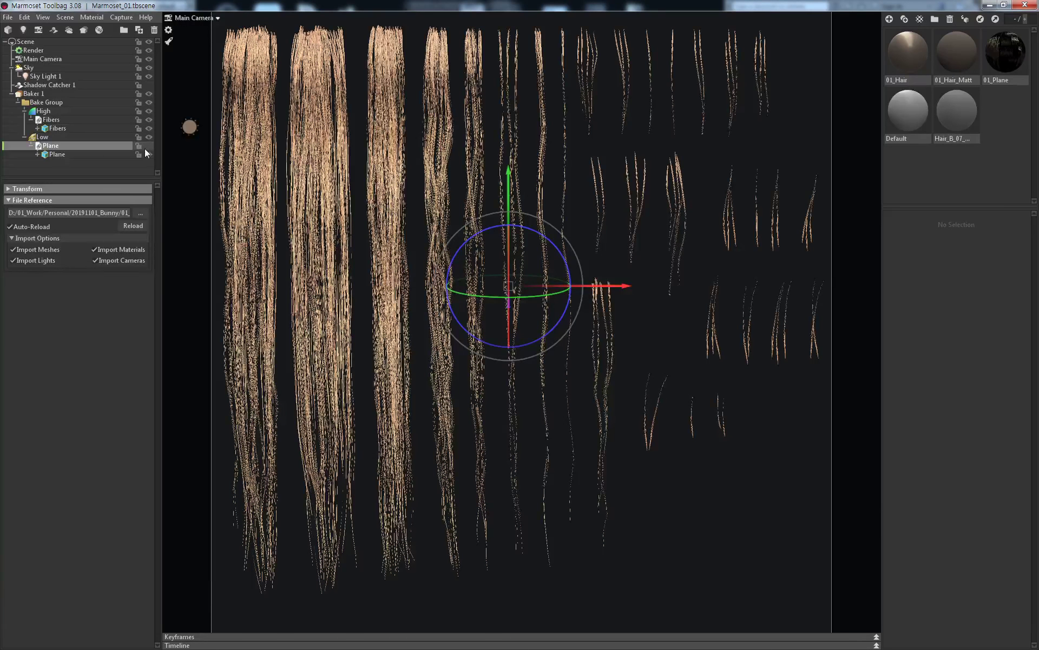
Import Plane.obj into the scene as a backdrop behind the hair
click(9, 30)
click(242, 96)
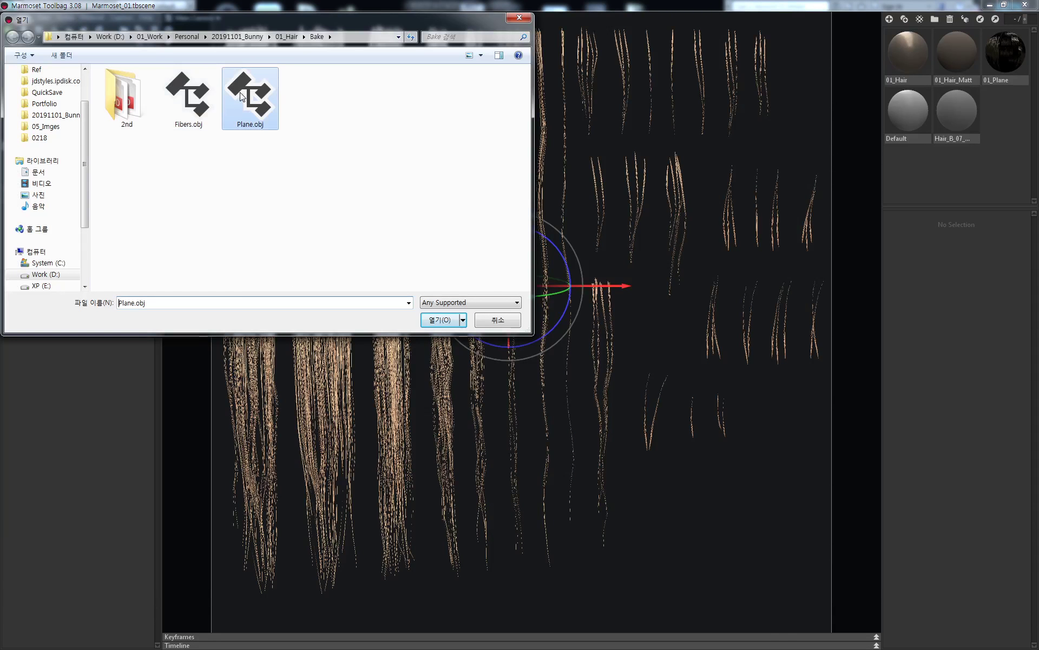
double_click(242, 97)
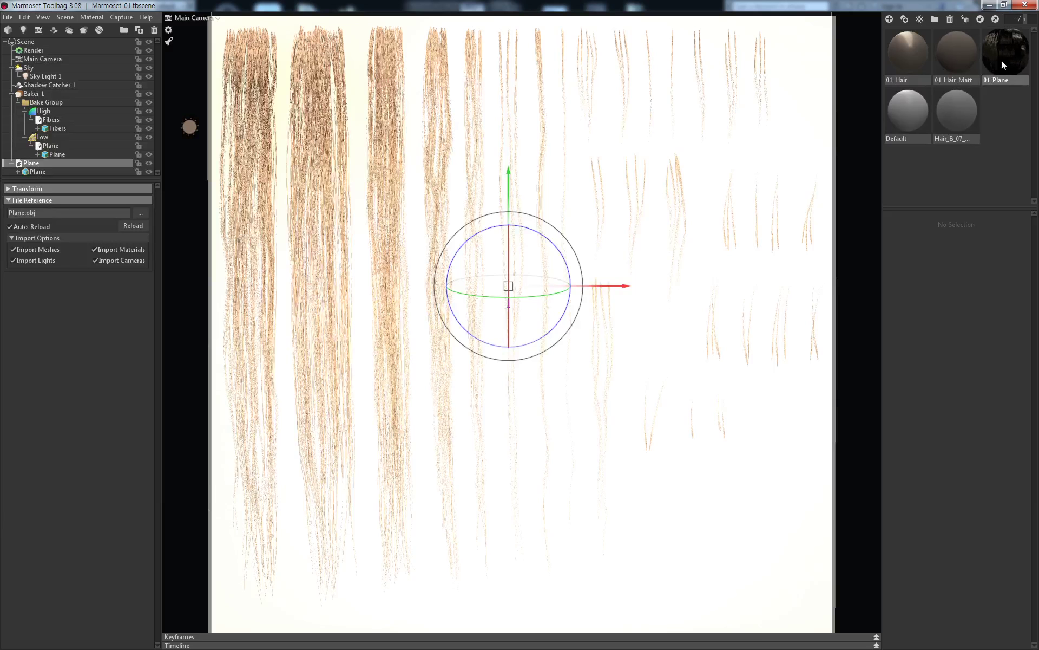
Apply the Default material to the new plane and rename it 02_Back
drag(908, 111, 799, 536)
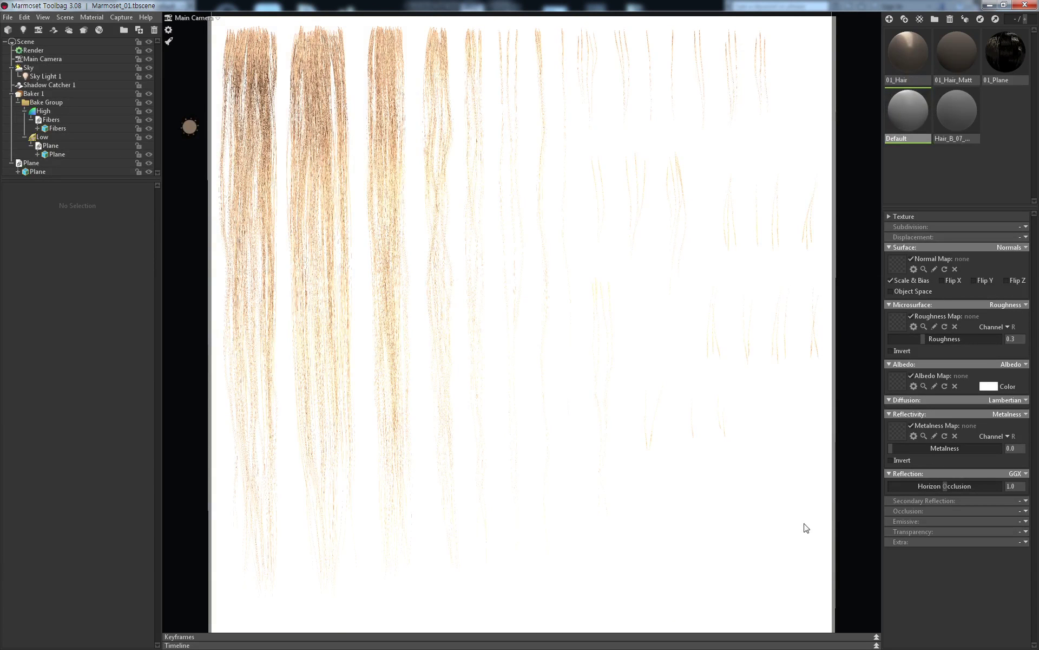
double_click(897, 139)
key(ctrl+a)
text(02_P)
key(BackSpace)
key(BackSpace)
key(BackSpace)
text(Ba)
text(ck)
key(Return)
Darken the 02_Back backdrop's albedo colour to near-black and adjust its roughness
click(988, 388)
mouse_move(260, 541)
mouse_down()
mouse_move(139, 556)
mouse_move(106, 633)
mouse_up()
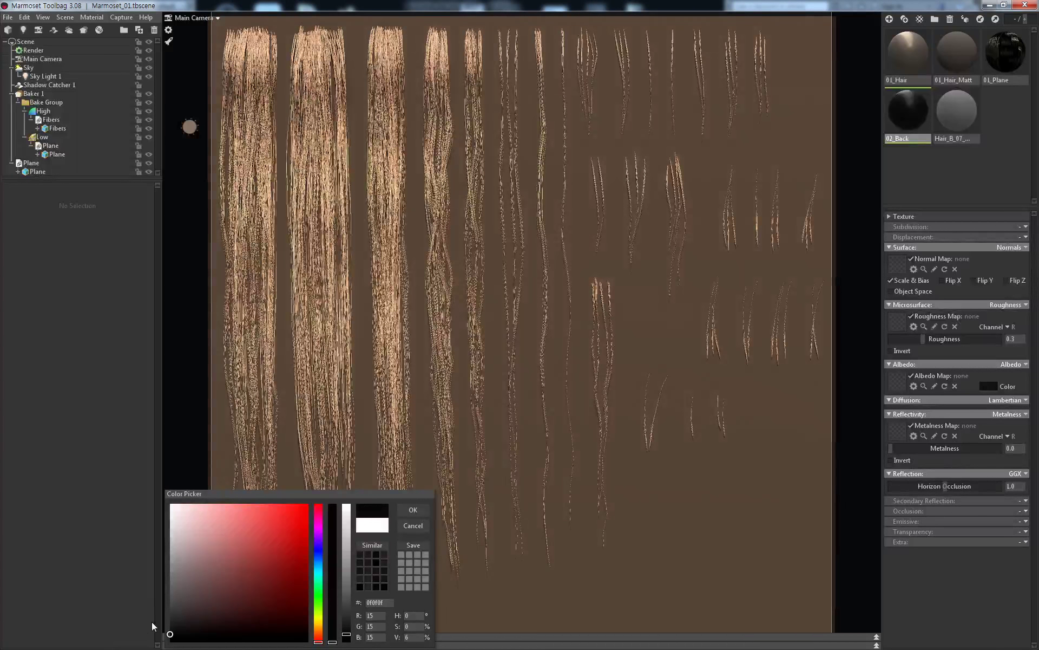
click(413, 510)
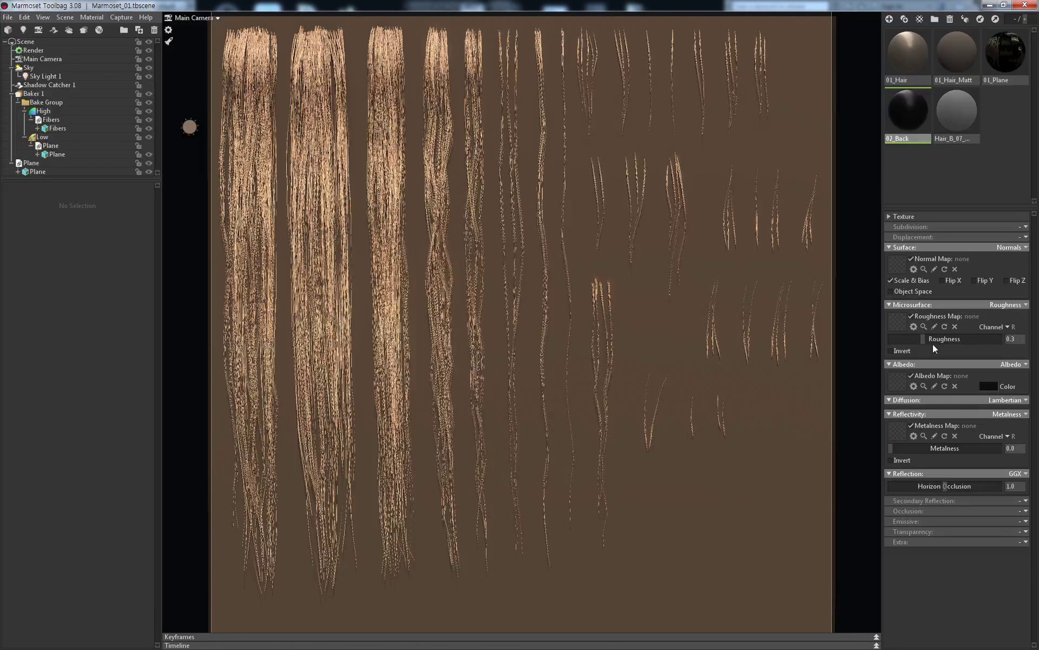
mouse_move(923, 339)
mouse_down()
mouse_move(881, 338)
mouse_move(1003, 339)
mouse_up()
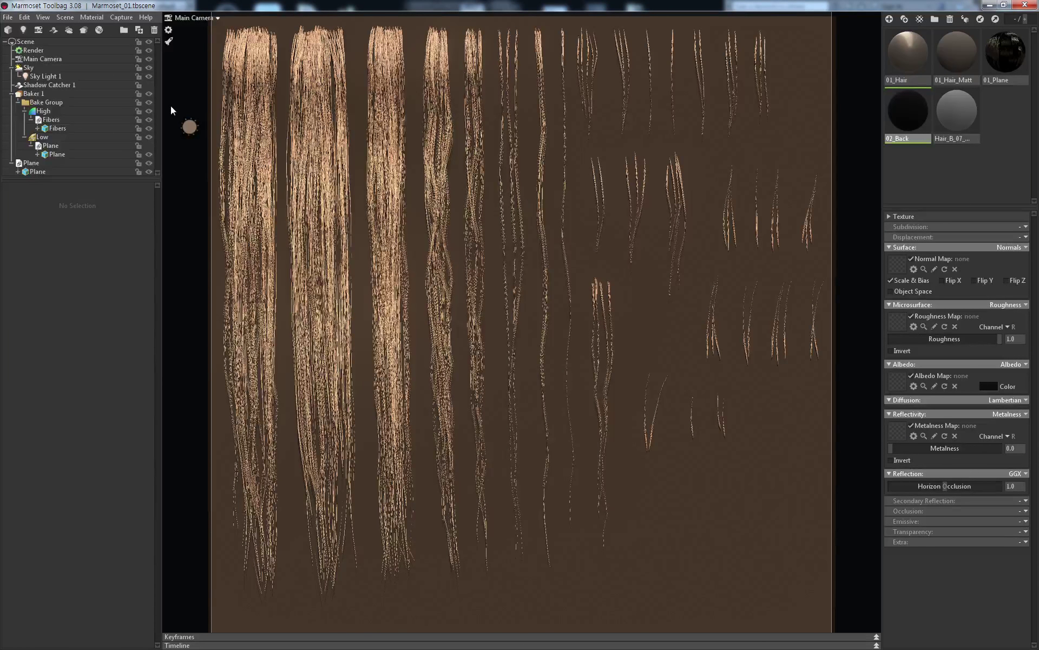
Rotate Sky Light 1 to shift the highlights on the hair strands, then deselect it
click(193, 128)
drag(195, 130, 198, 140)
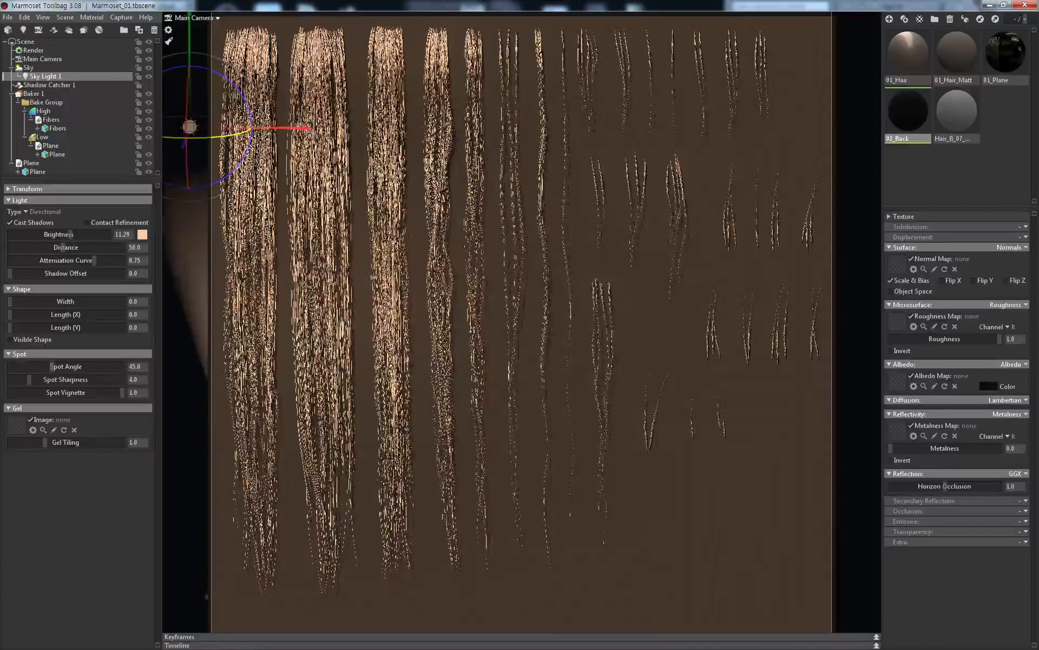
drag(198, 140, 200, 142)
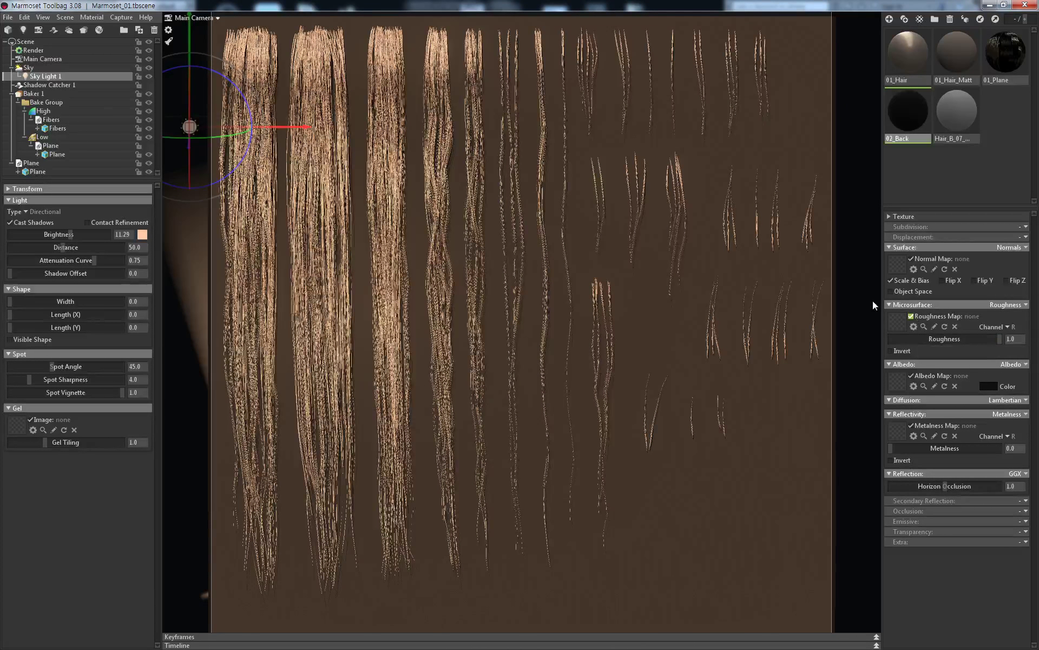
click(849, 292)
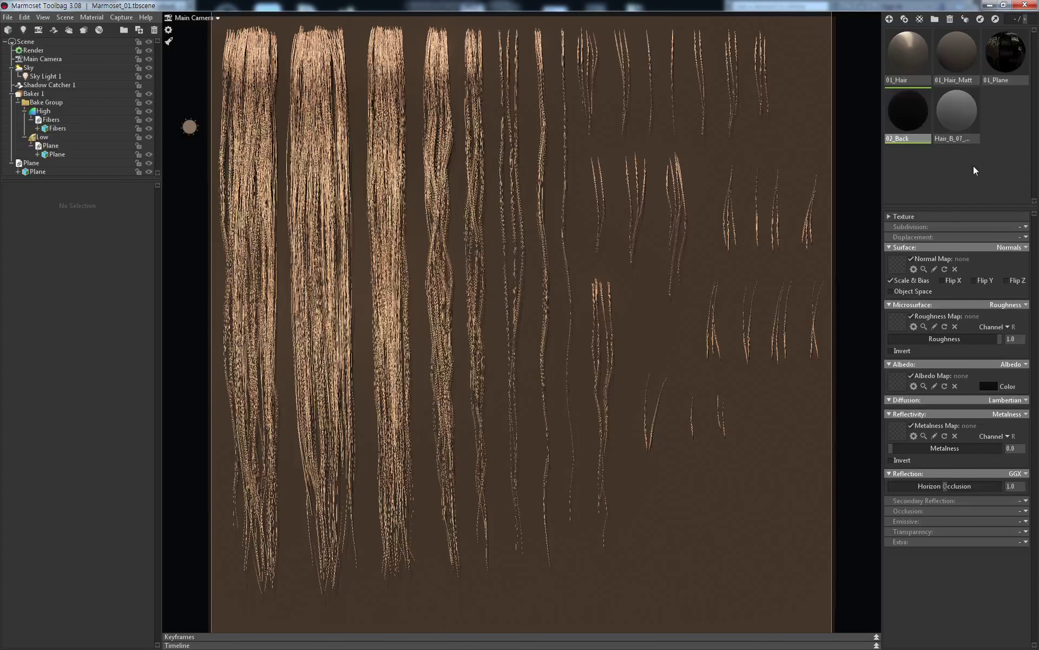
Lower Sky Light 1's brightness and dim the Sky environment brightness
click(956, 55)
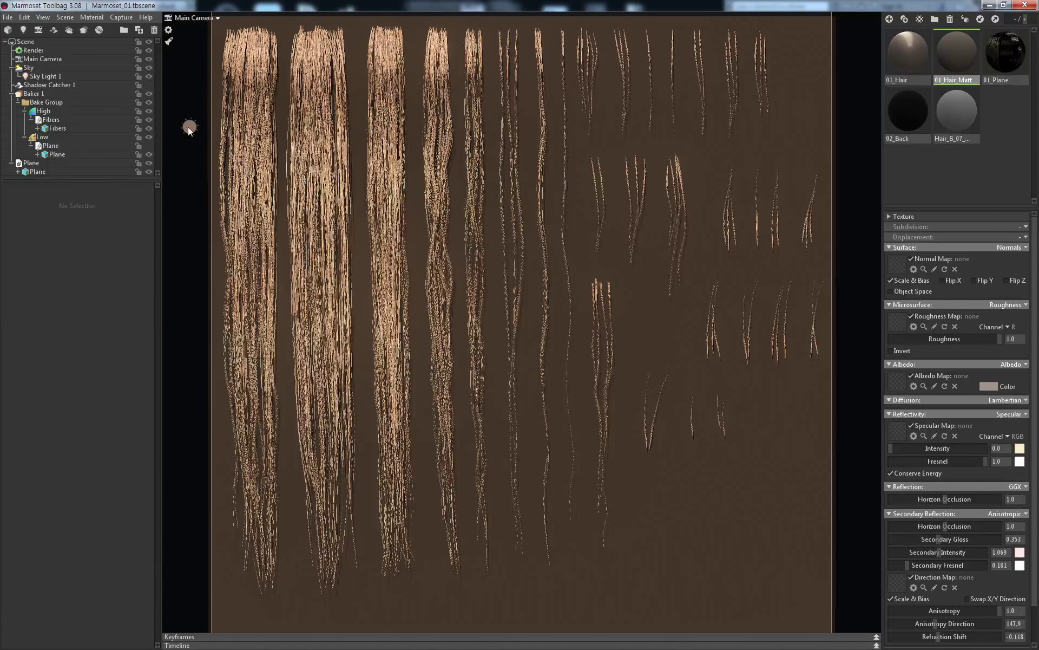
click(187, 126)
mouse_move(108, 234)
mouse_down()
mouse_move(21, 234)
mouse_move(66, 236)
mouse_move(57, 235)
mouse_up()
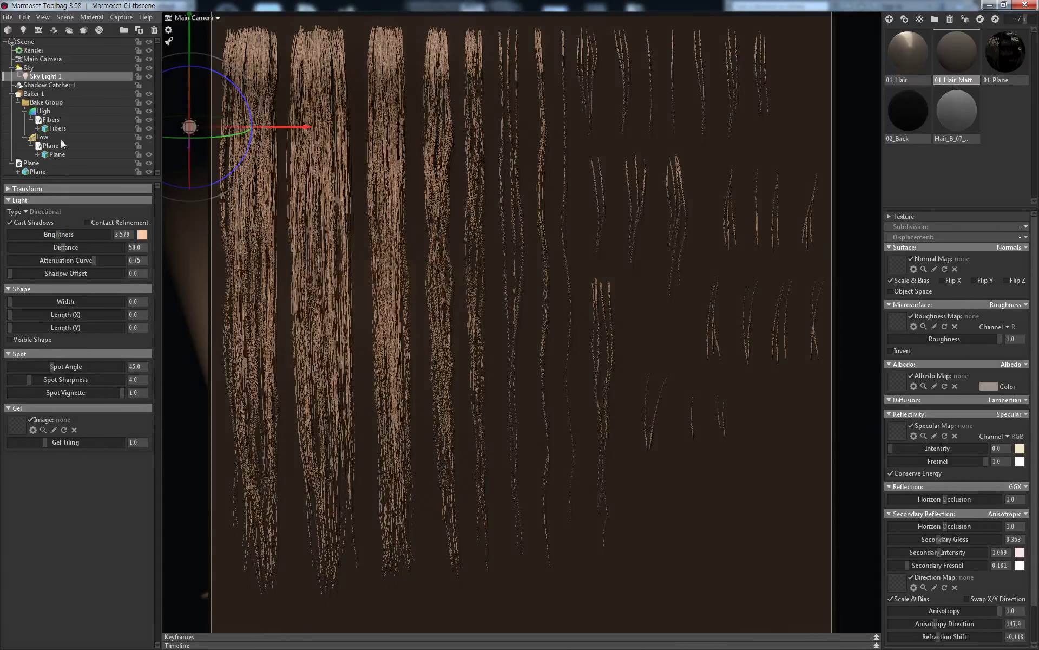
click(50, 67)
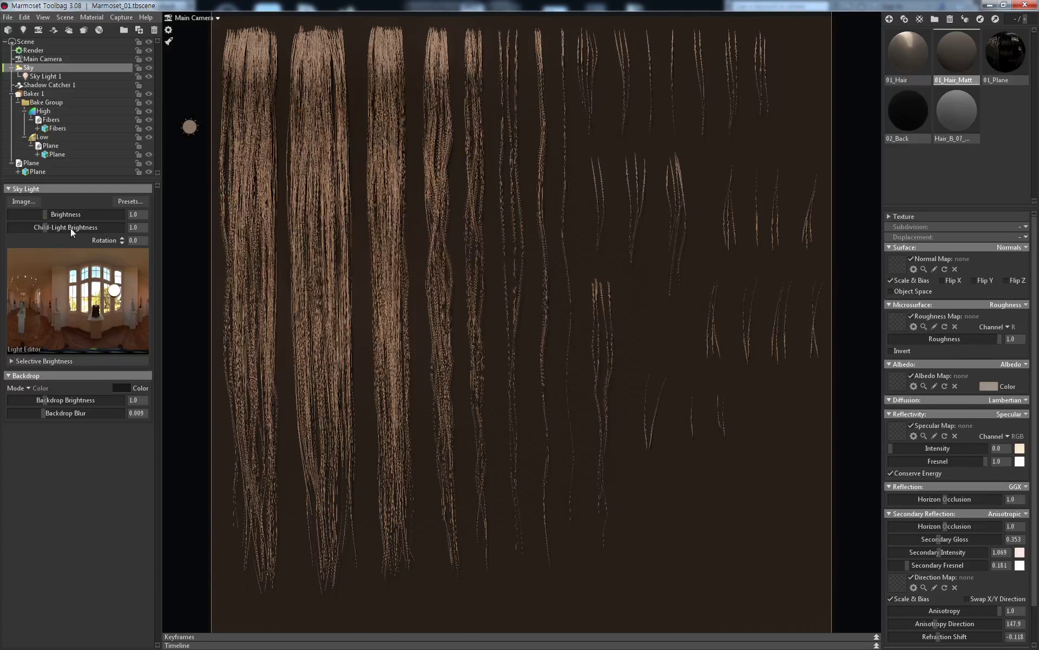
drag(47, 216, 34, 215)
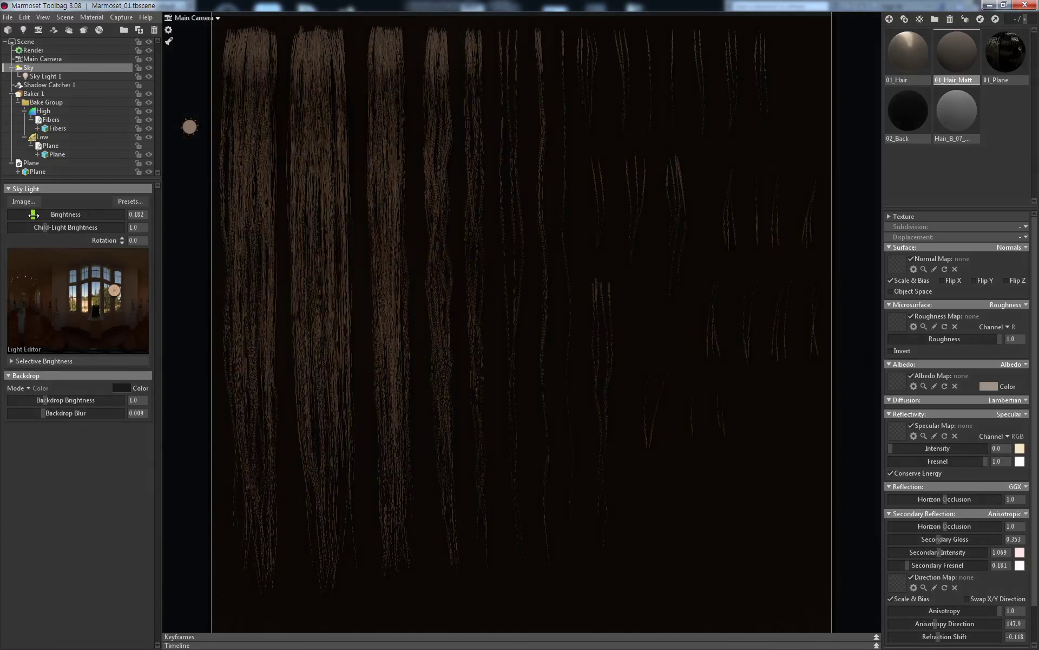
Fine-tune Sky Light 1's brightness to 3.015
click(56, 79)
drag(47, 238, 55, 234)
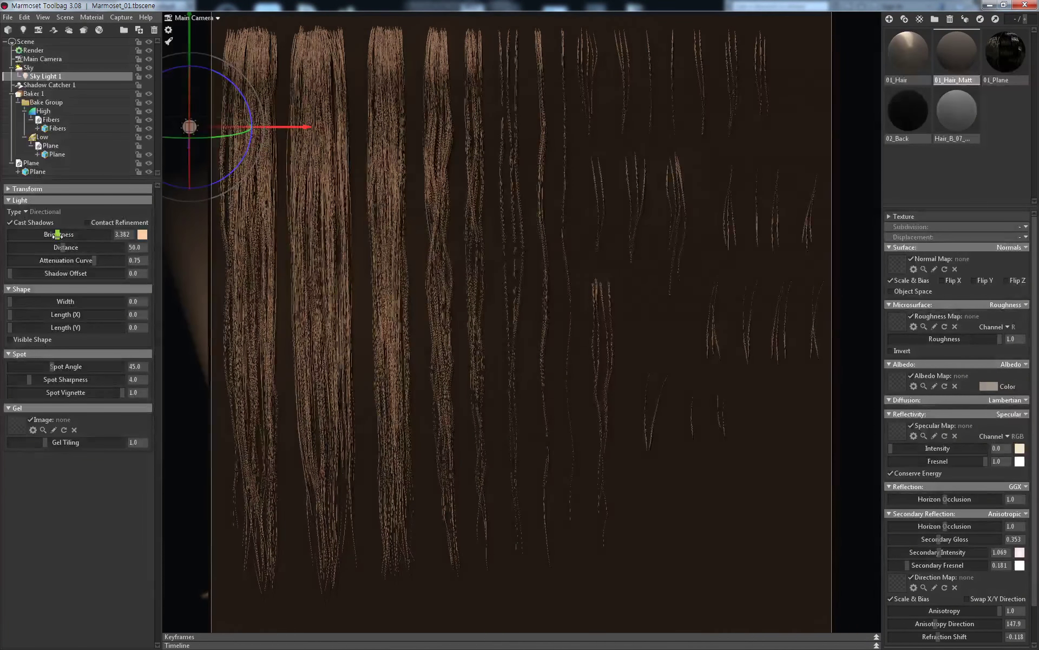
drag(56, 235, 58, 235)
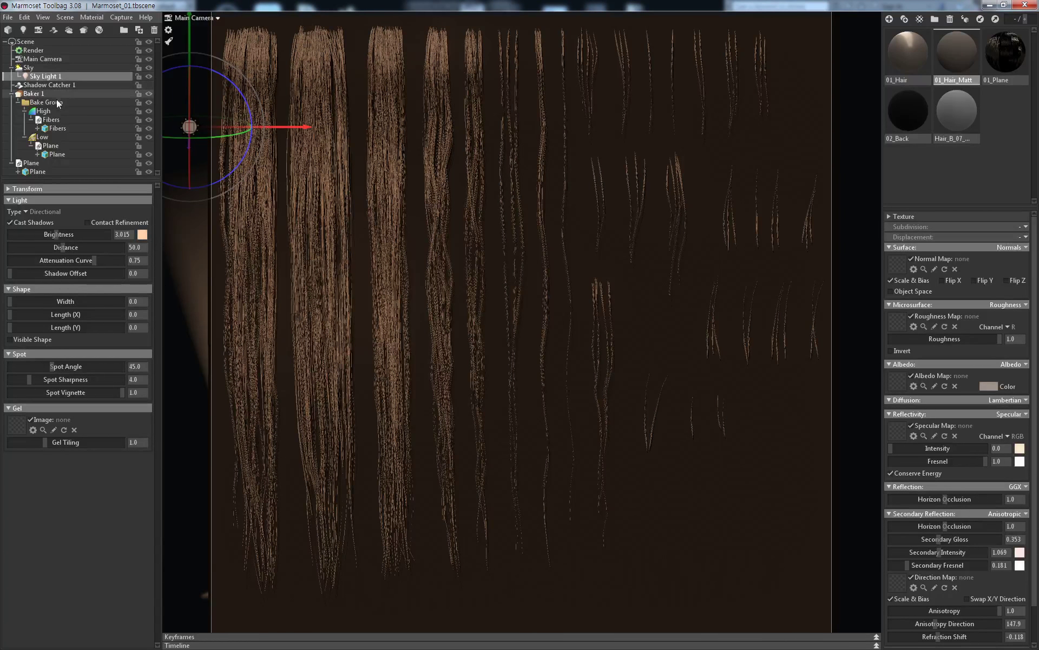
click(53, 57)
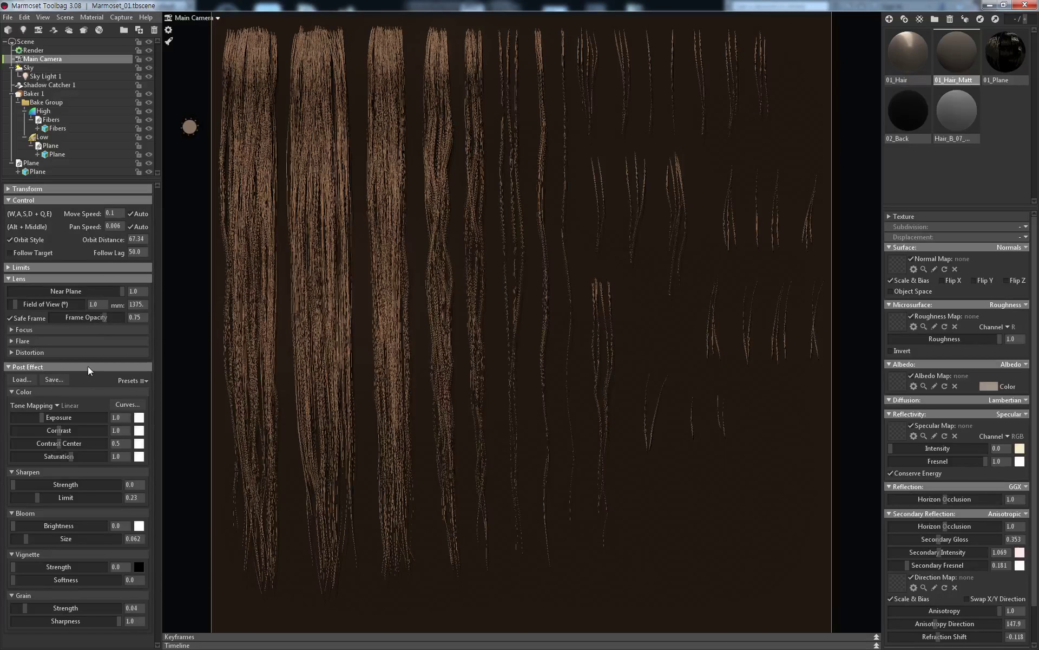
Add an S-shaped tone curve, Sharpen strength 0.233 and Grain strength 0.265 to the Main Camera
click(128, 404)
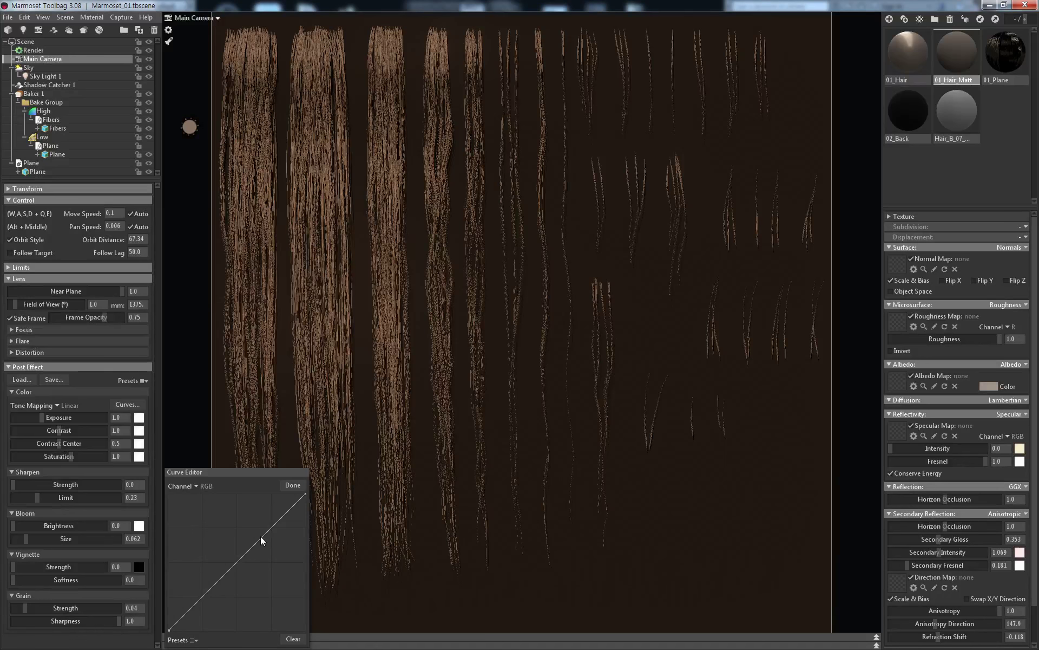
drag(260, 538, 271, 543)
mouse_move(230, 590)
mouse_down()
mouse_move(210, 574)
mouse_move(200, 579)
mouse_up()
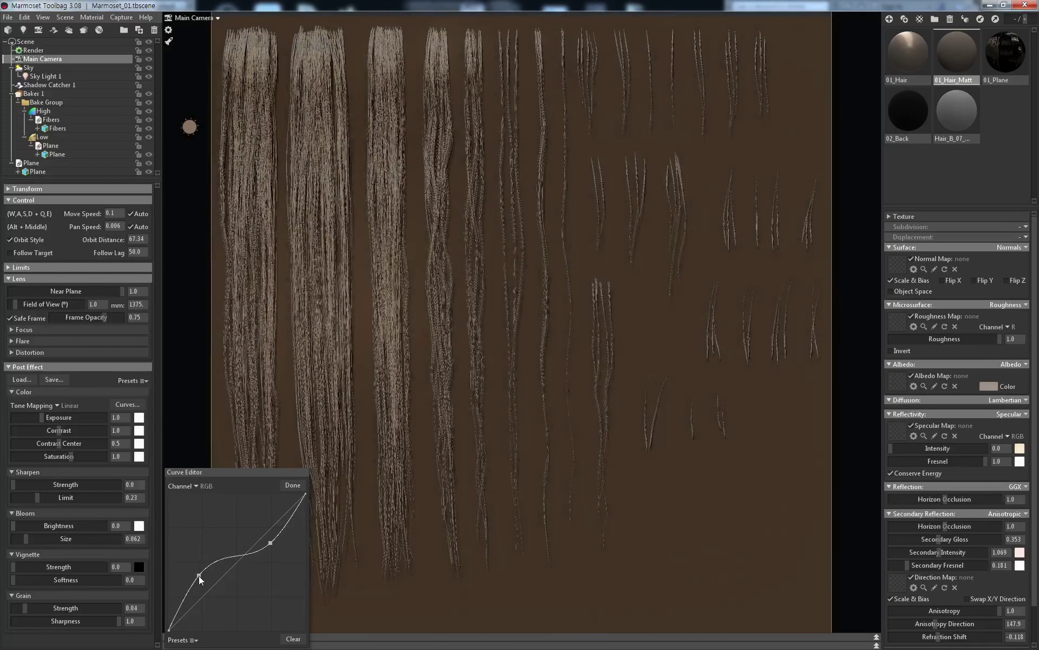
click(292, 484)
drag(13, 484, 43, 484)
drag(51, 607, 56, 608)
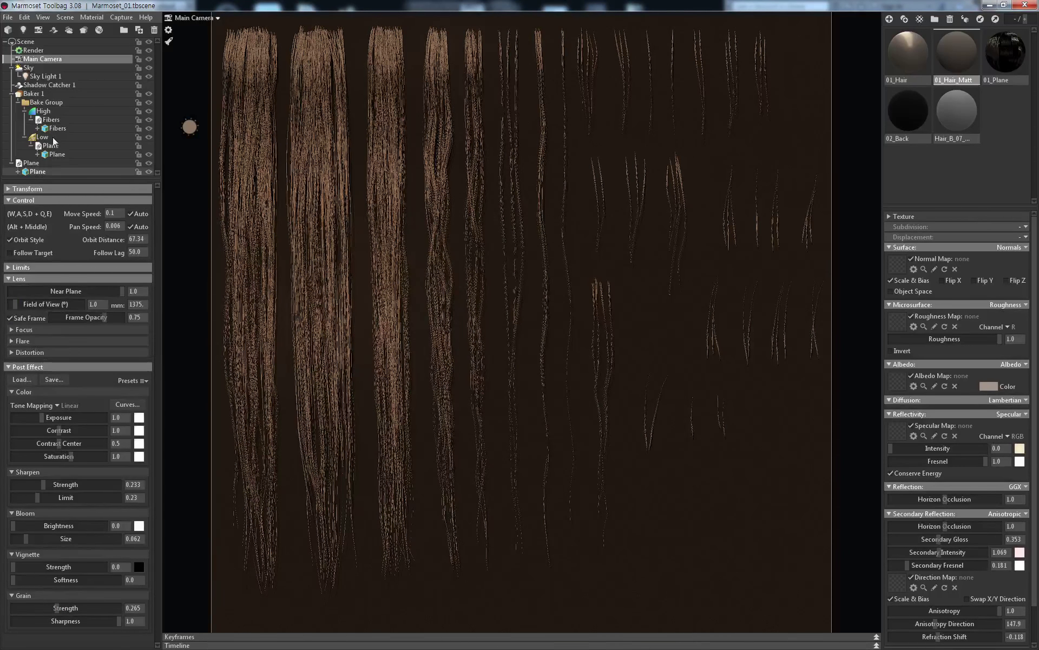
click(37, 66)
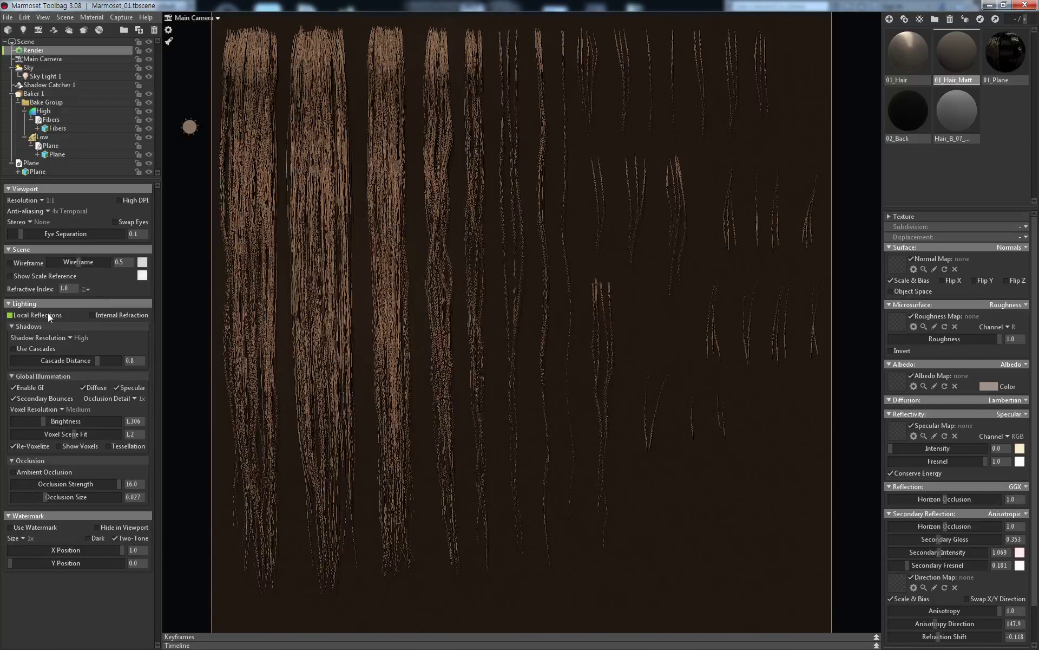
Uncheck Local Reflections and check Ambient Occlusion, briefly toggling reflections back on to compare
click(48, 317)
click(57, 470)
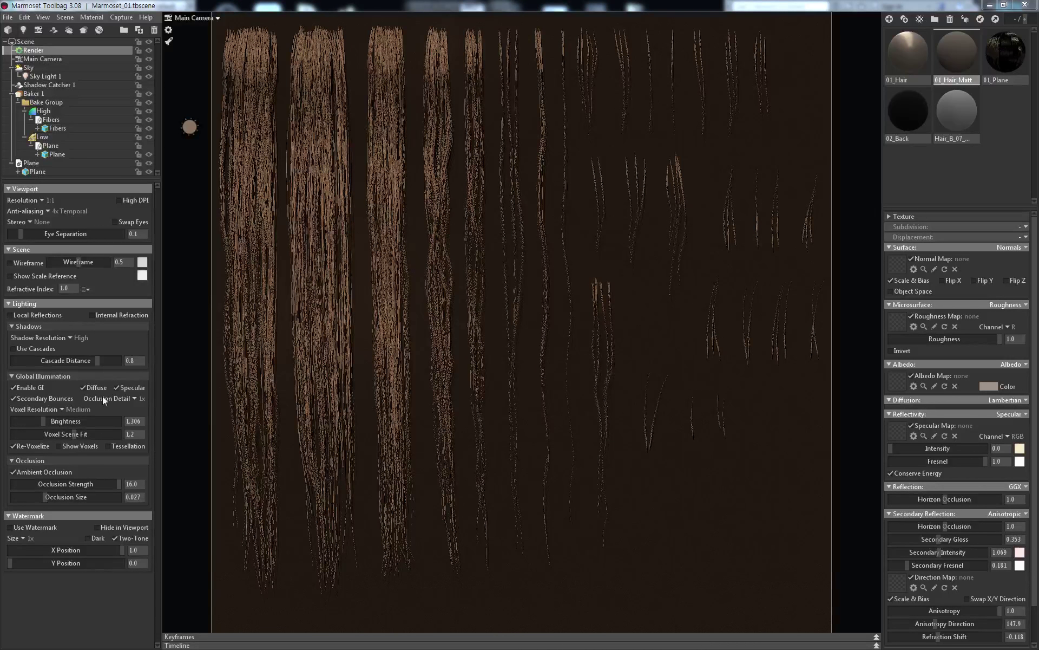
click(26, 316)
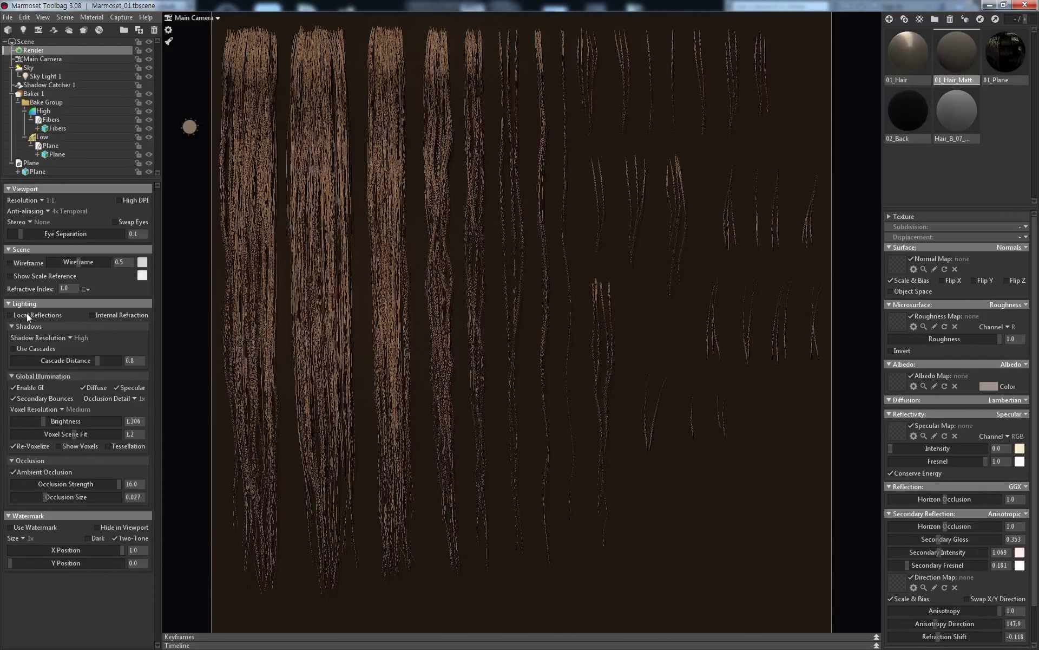
click(27, 314)
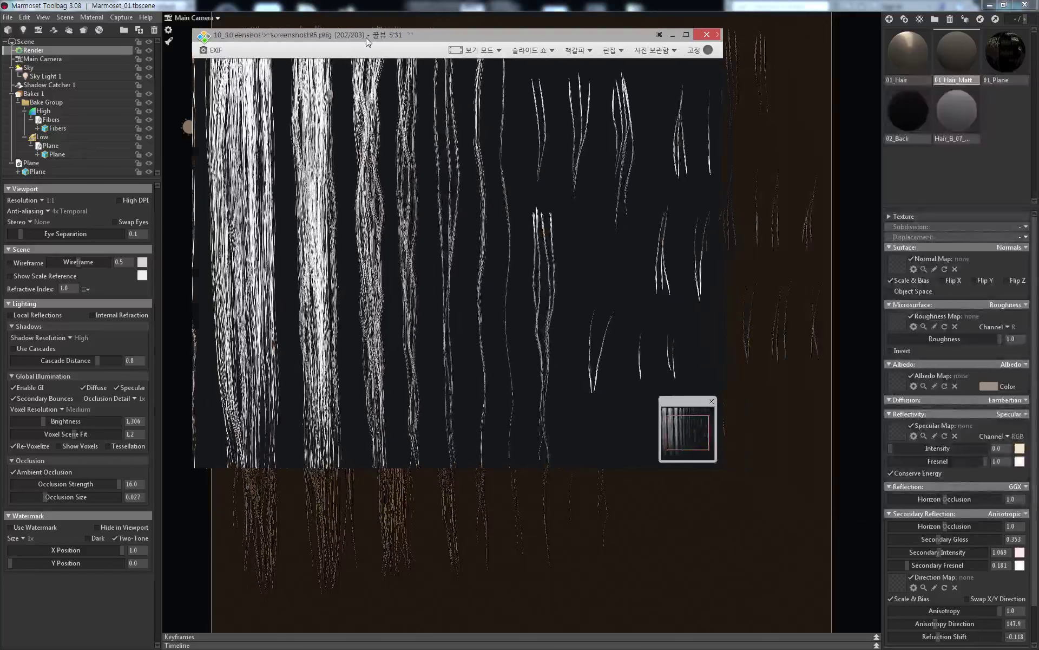
key(Right)
key(Right)
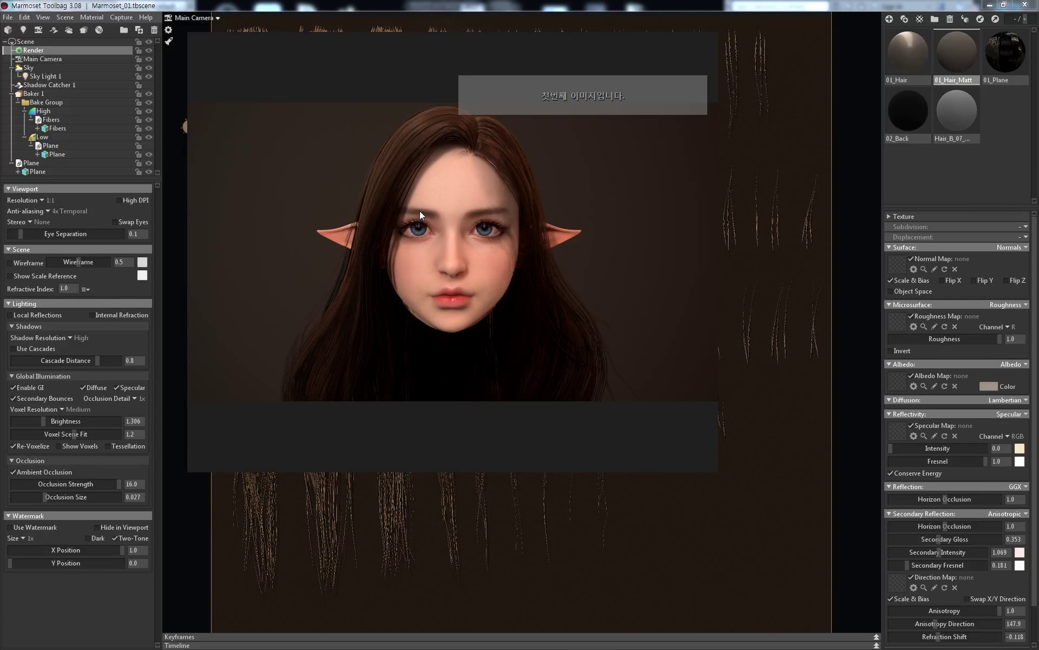
key(Left)
drag(414, 40, 523, 167)
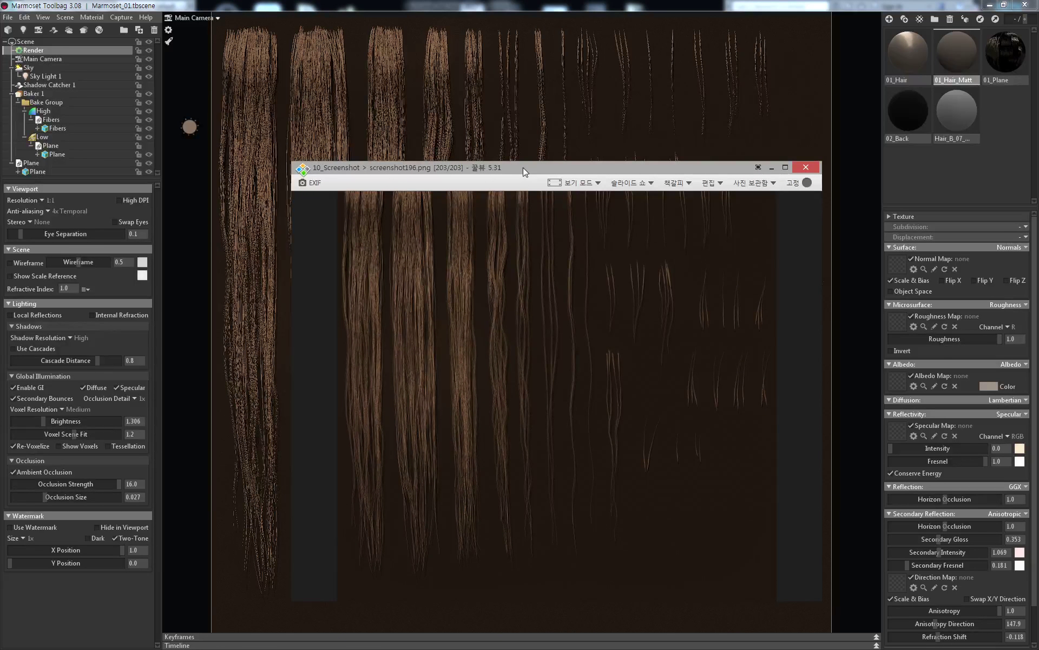
mouse_move(523, 168)
mouse_down()
mouse_move(519, 106)
mouse_move(657, 78)
mouse_up()
key(Escape)
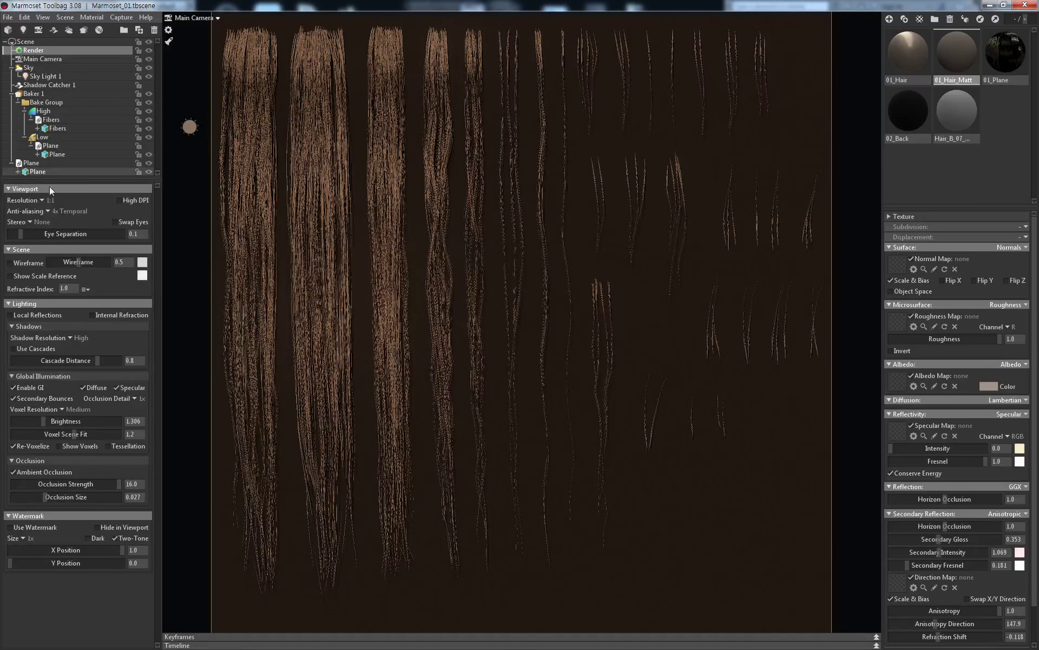
Shift+right-drag to turn the sky lighting slightly around the hair cards
mouse_move(244, 246)
shift+mouse_down()
mouse_move(260, 255)
mouse_move(244, 246)
shift+mouse_up()
shift+drag(246, 245, 248, 248)
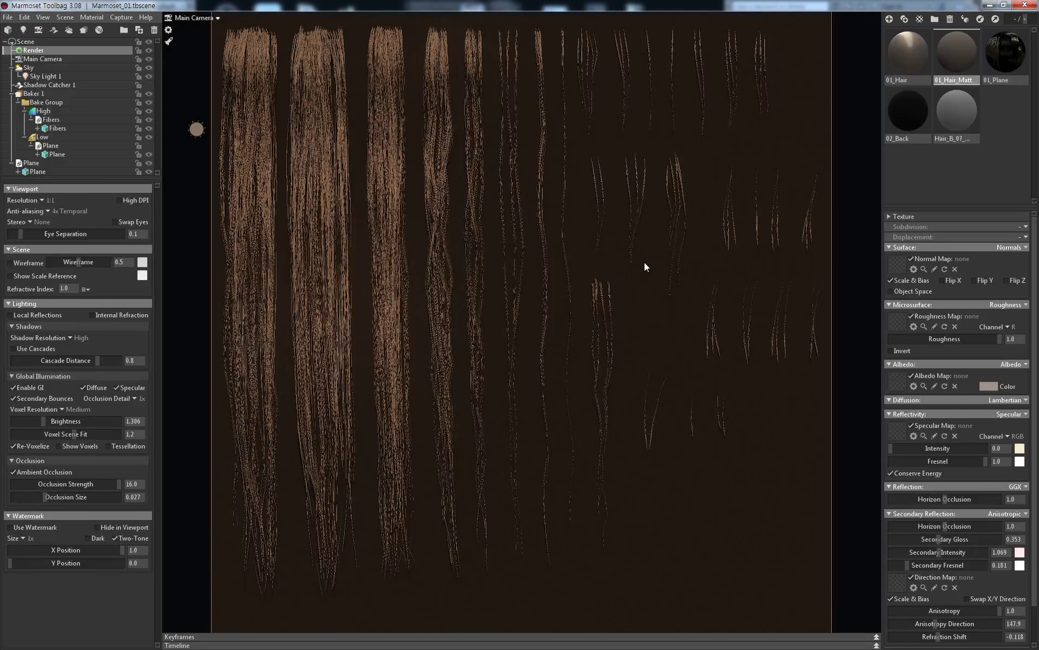
Apply 01_Hair to the hair strands and set its roughness to 0.331
click(894, 62)
drag(802, 90, 260, 52)
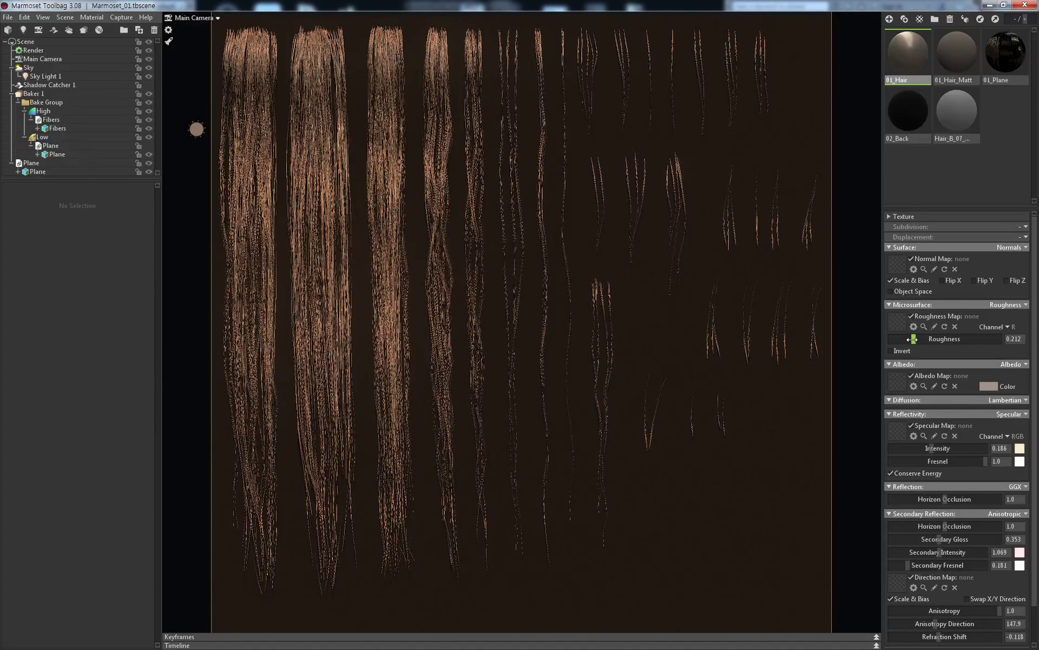
drag(914, 339, 927, 339)
mouse_move(930, 448)
mouse_down()
mouse_move(978, 447)
mouse_move(936, 448)
mouse_up()
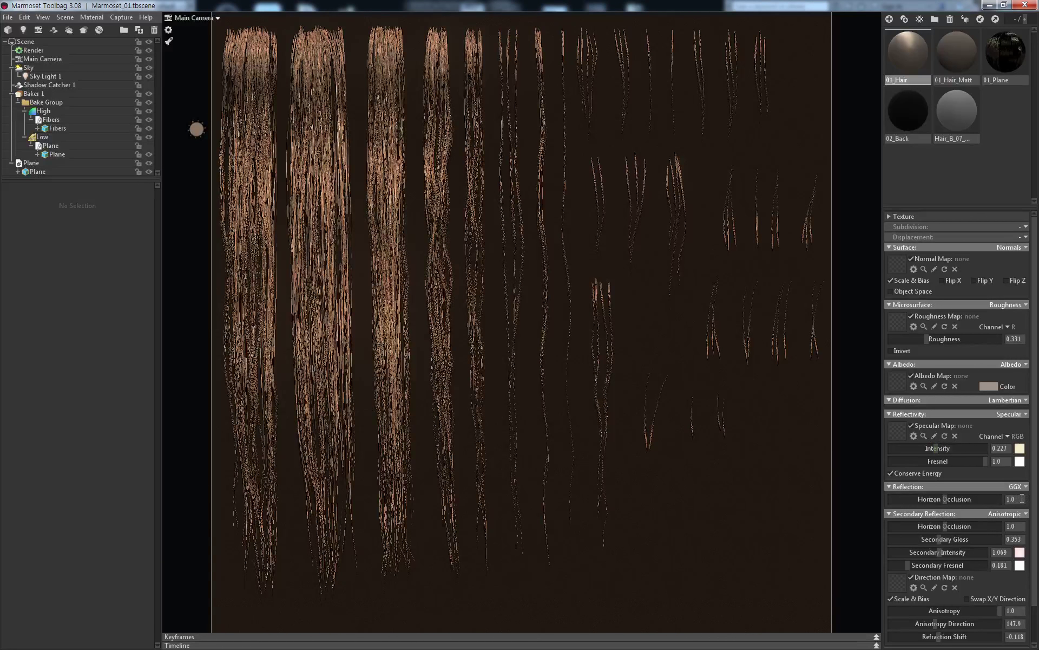
drag(1035, 520, 1034, 559)
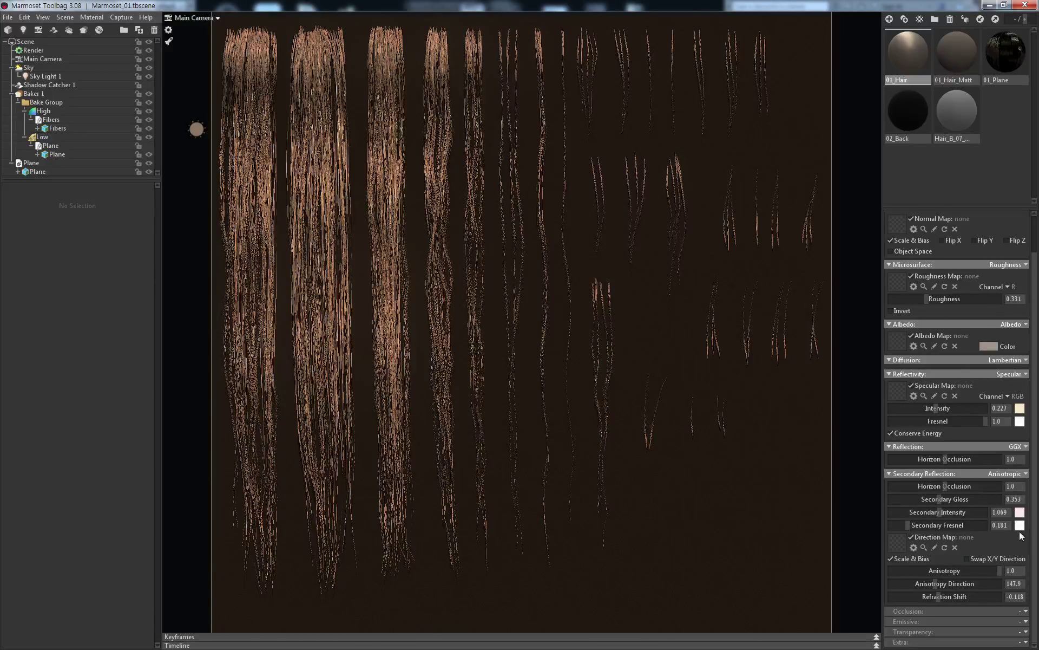
Switch reflections to Anisotropic at 0.574 anisotropy and lower specular intensity to 0.101
click(1024, 448)
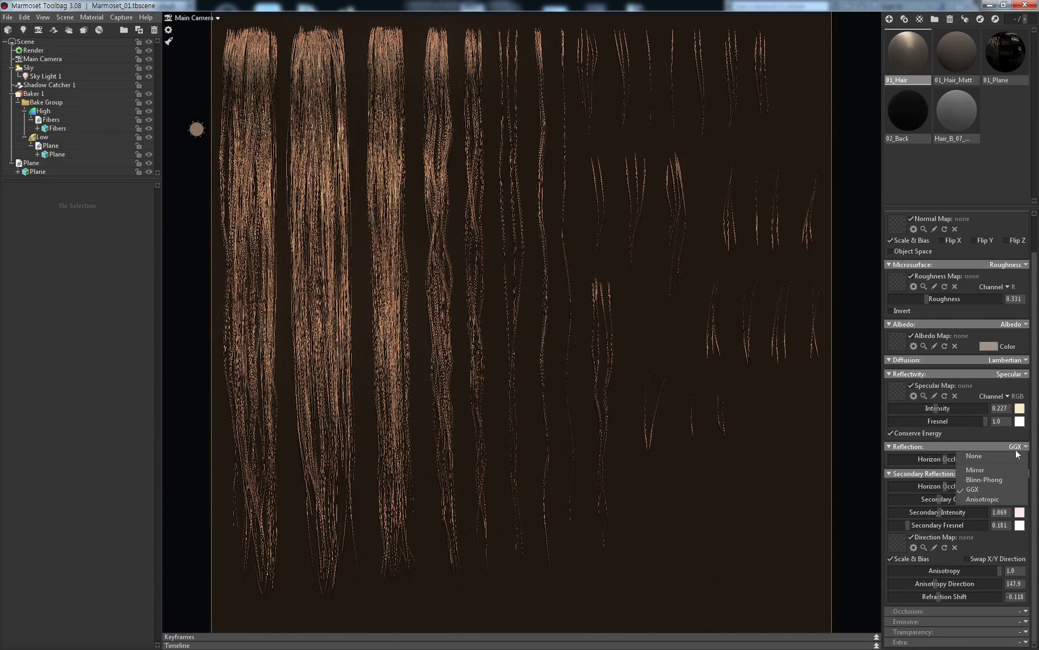
click(986, 498)
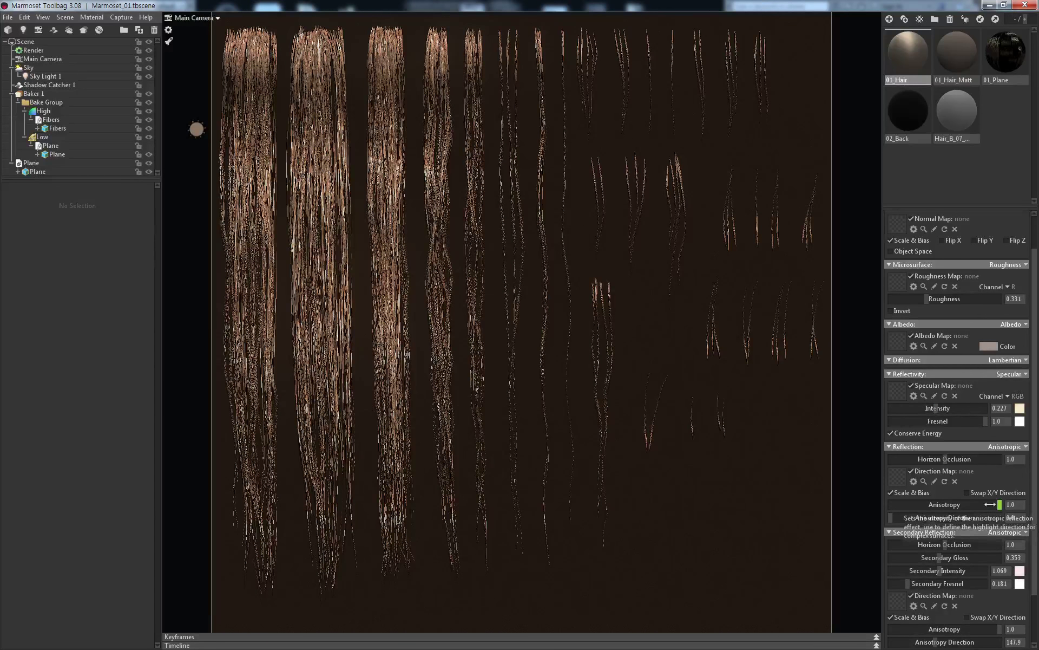
drag(970, 505, 953, 504)
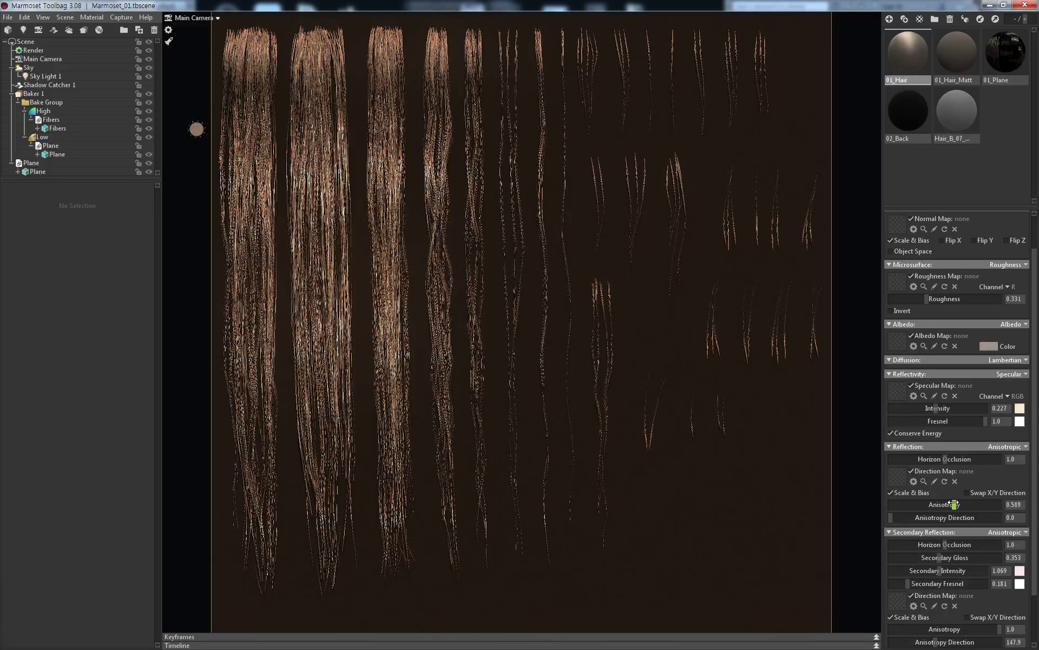
mouse_move(890, 517)
mouse_down()
mouse_move(949, 517)
mouse_move(932, 517)
mouse_move(946, 505)
mouse_up()
mouse_move(936, 409)
mouse_down()
mouse_move(889, 408)
mouse_move(920, 407)
mouse_up()
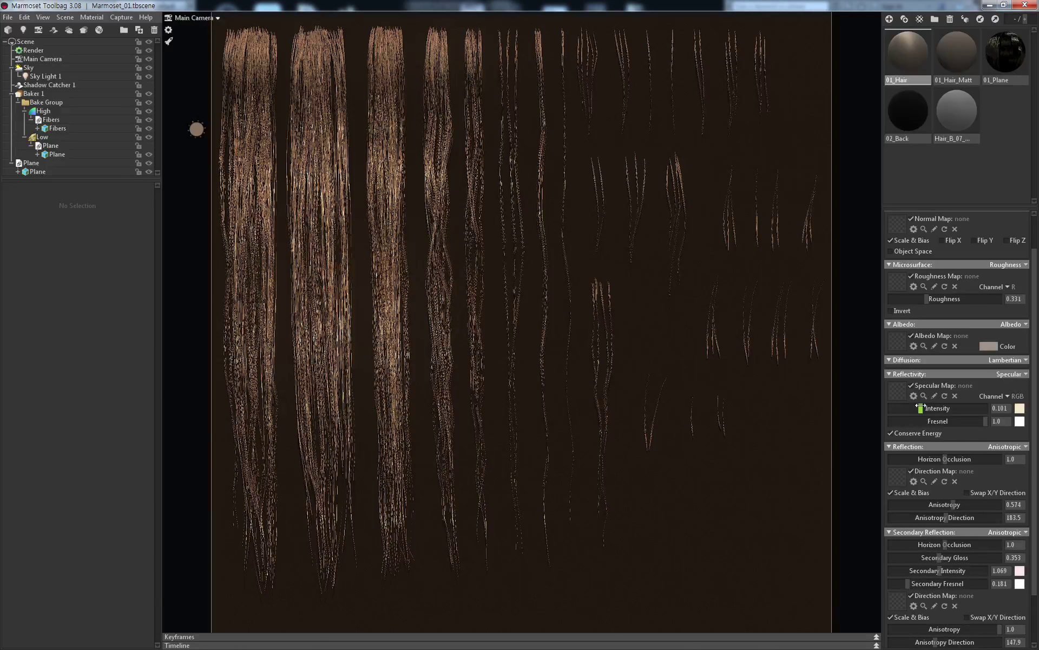
click(947, 54)
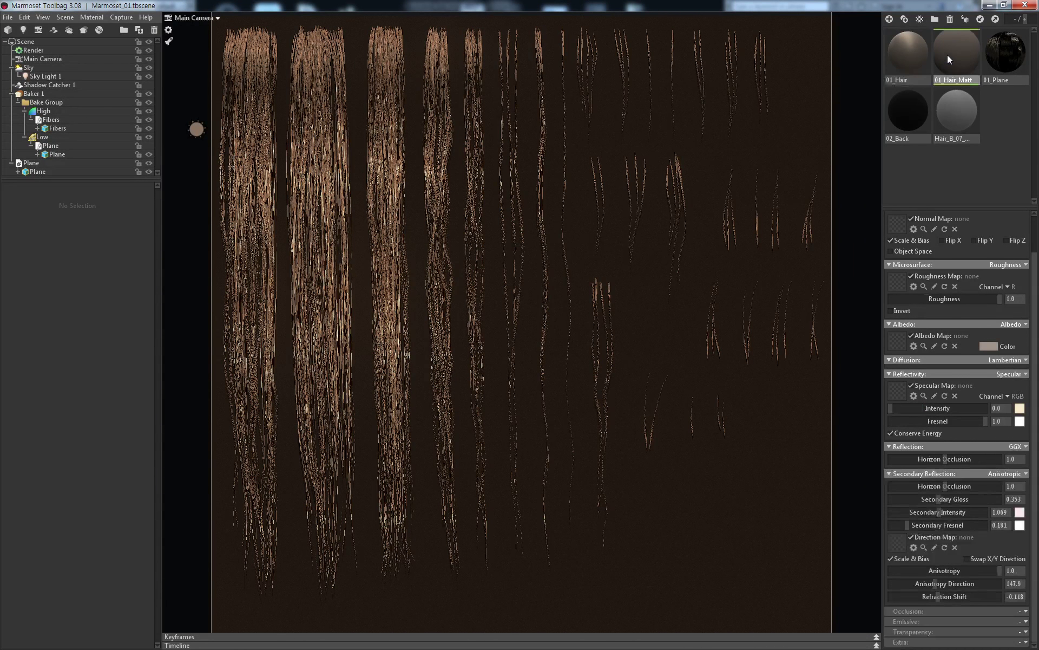
Reselect the 01_Hair material thumbnail
click(902, 55)
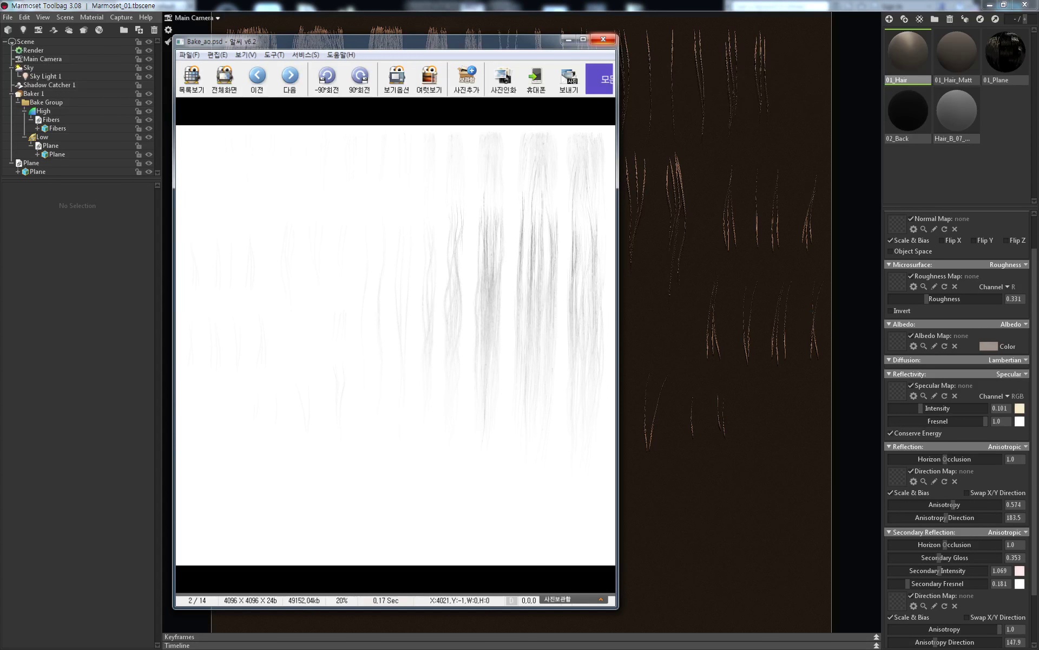
Close the Bake_ao.psd preview, then zoom in on the rendered hair strands and exit fullscreen
key(Escape)
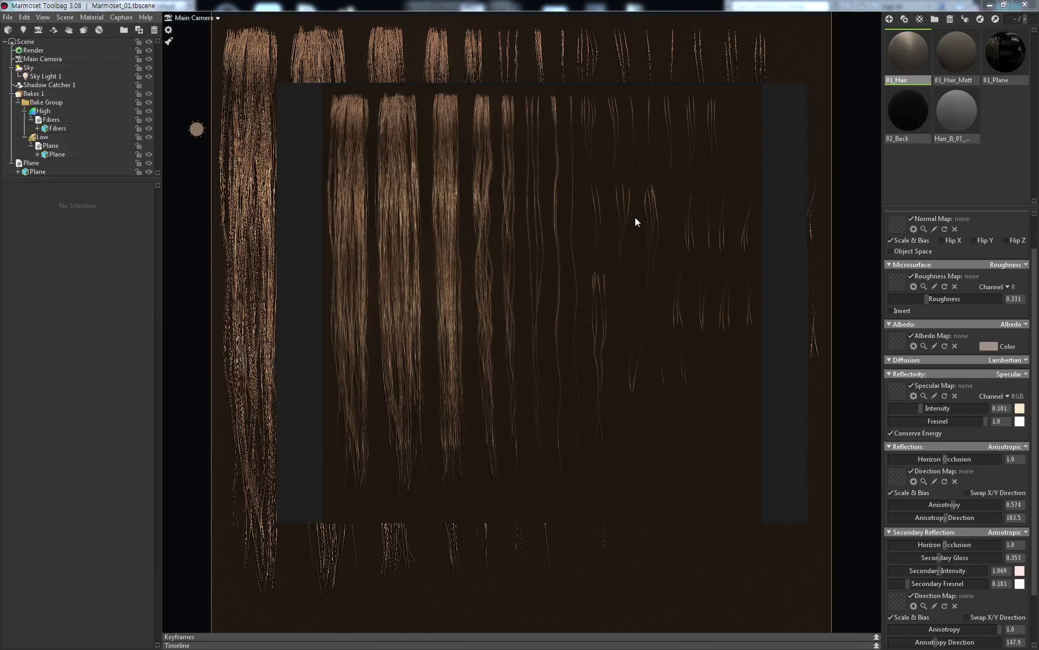
key(Right)
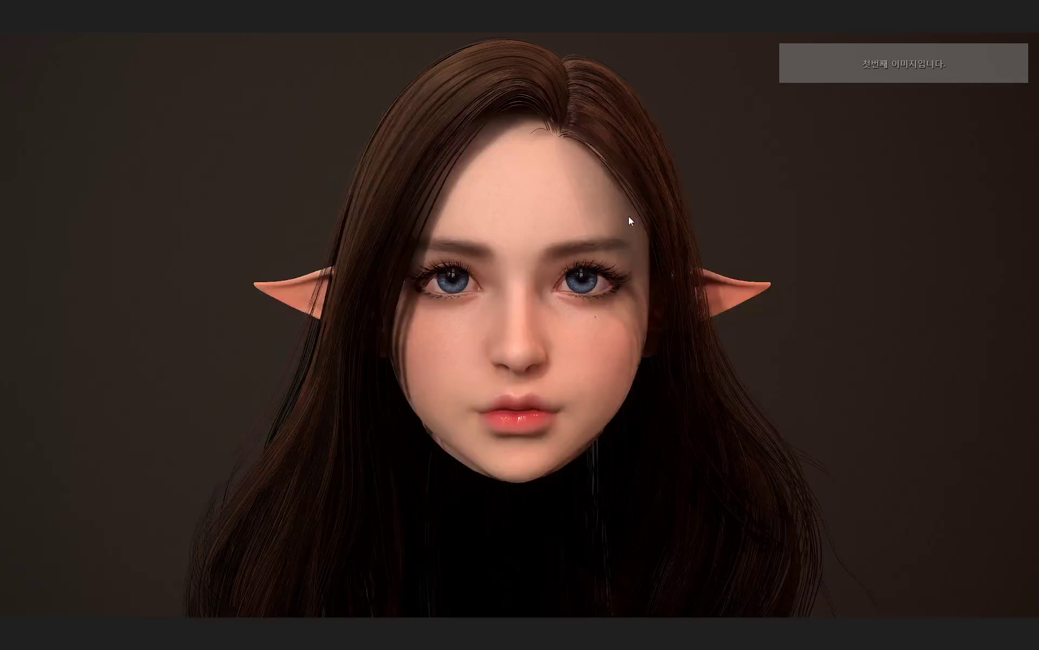
scroll(429, 216, up, 2)
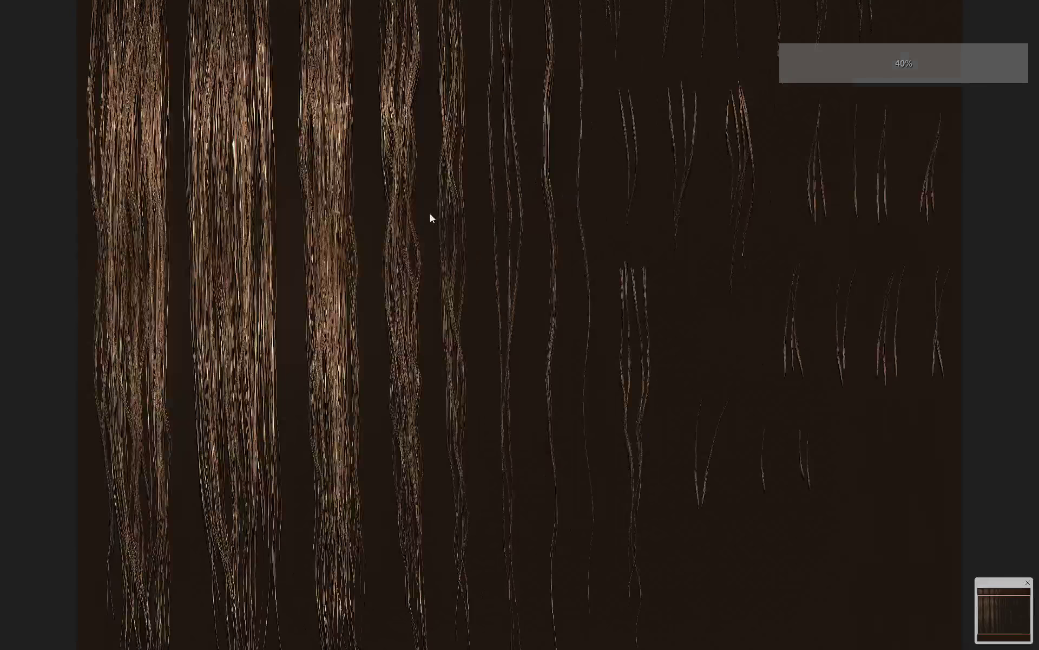
scroll(541, 333, up, 2)
scroll(471, 352, up, 2)
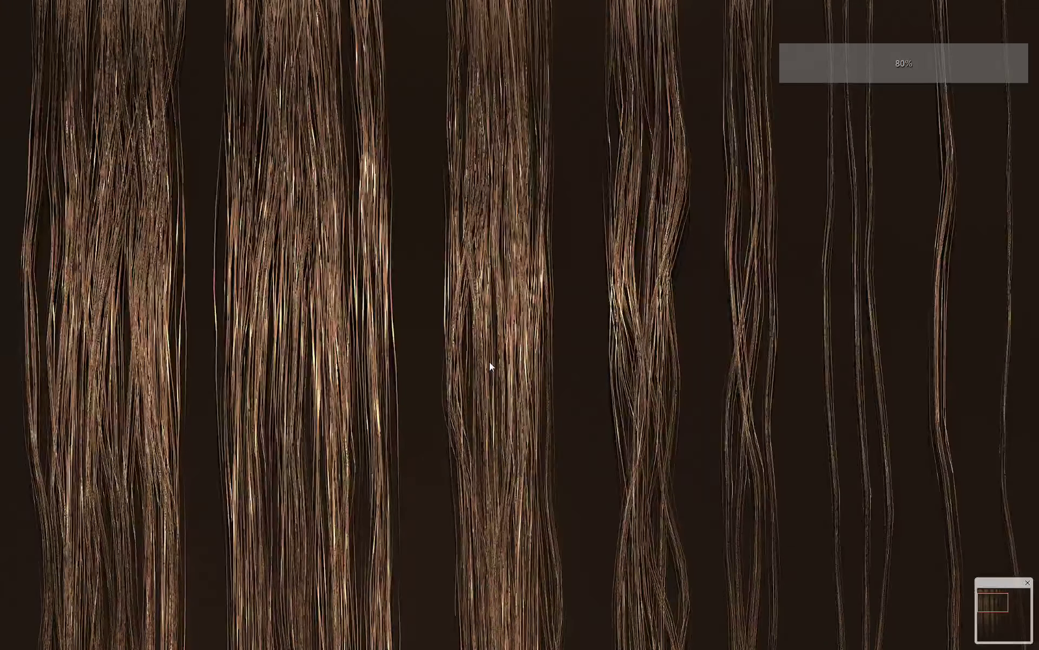
scroll(489, 364, up, 1)
scroll(488, 362, down, 3)
scroll(488, 362, down, 2)
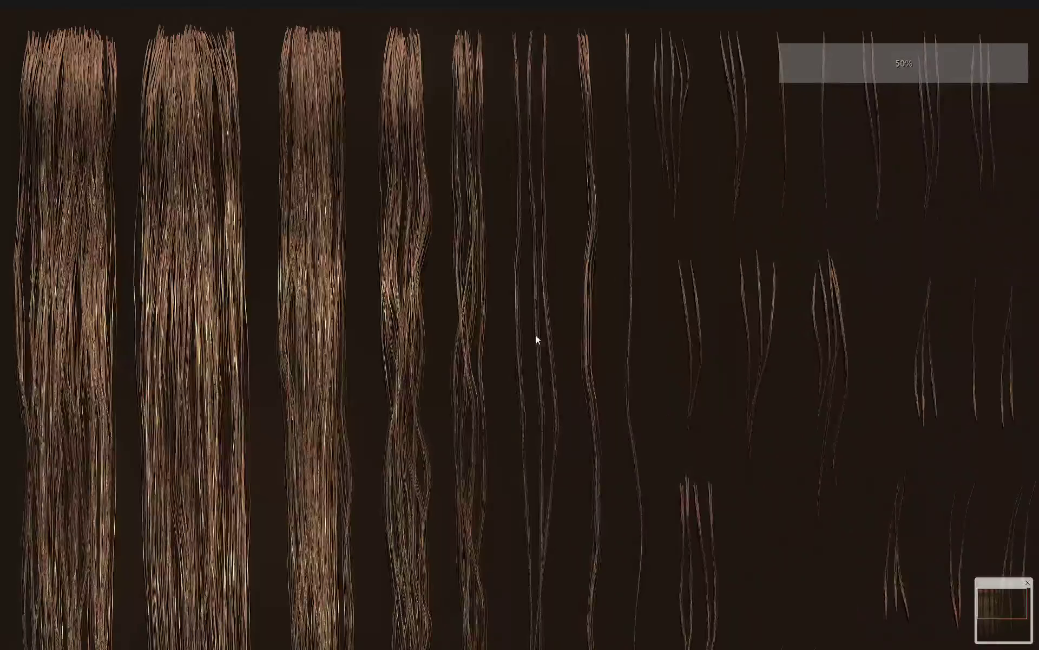
key(Return)
Raise 01_Hair's roughness to 0.787 and specular intensity to 0.349
click(792, 89)
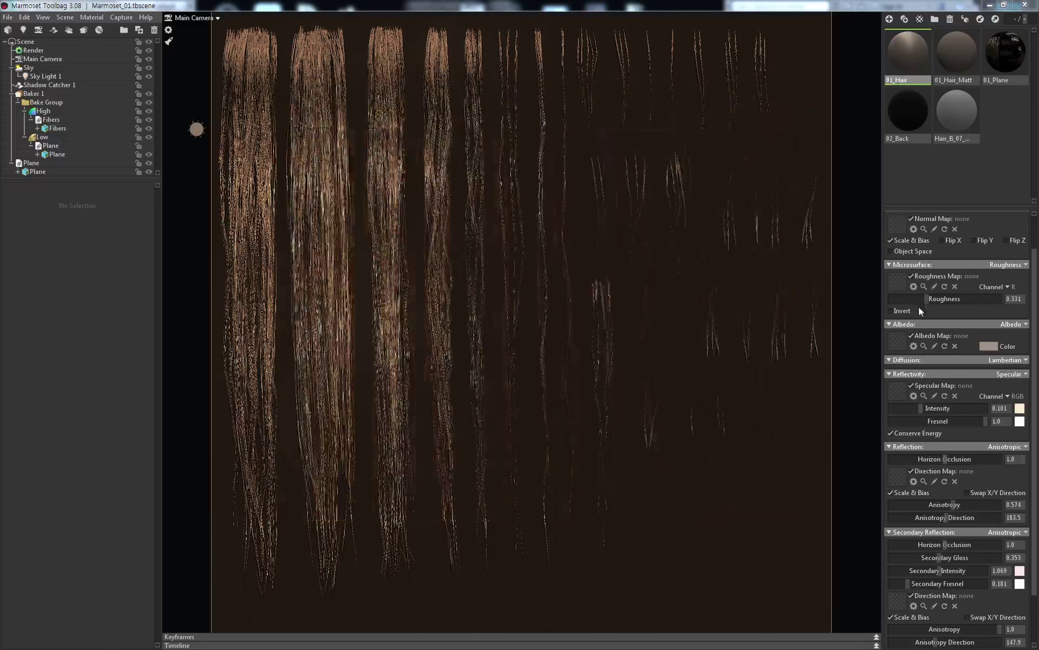
drag(927, 299, 969, 297)
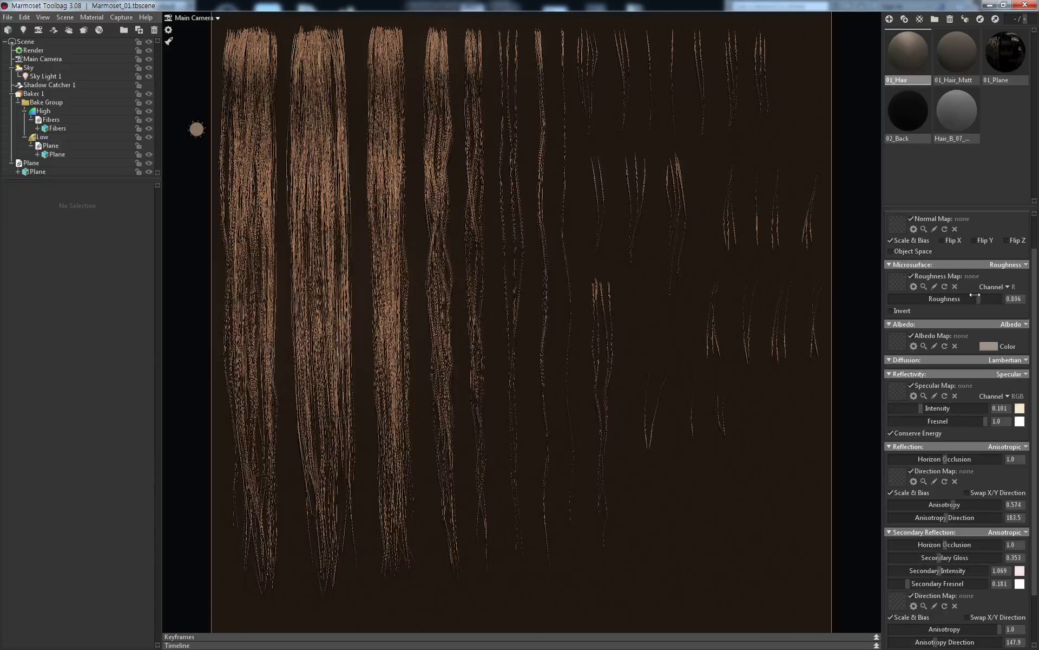
drag(926, 410, 947, 409)
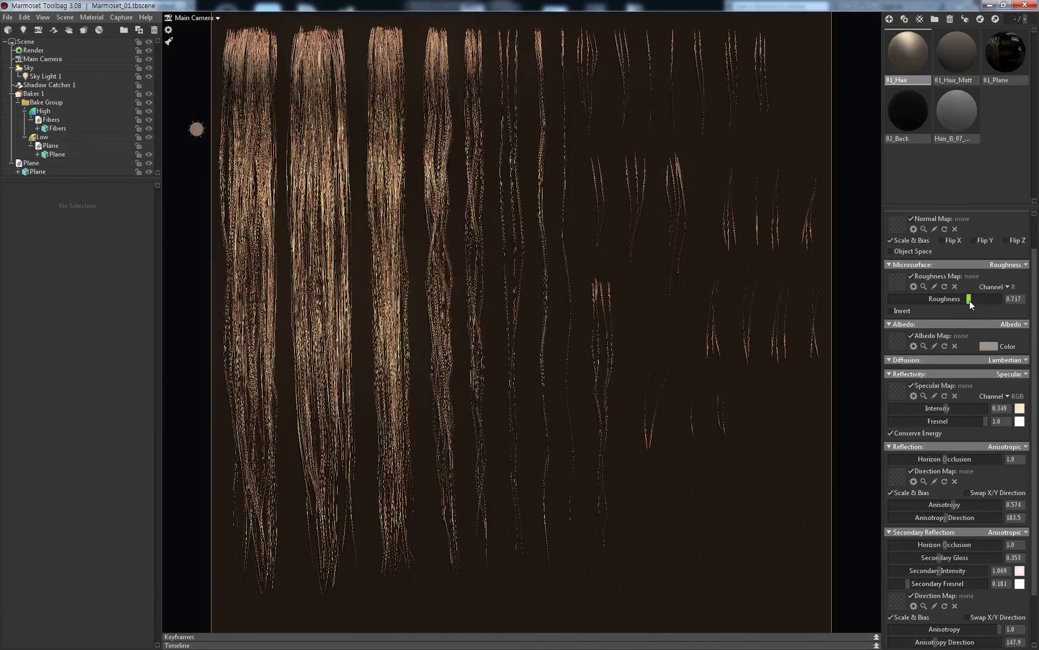
drag(969, 298, 977, 299)
Tint the specular colour pale cream and the secondary highlight pale pink
click(1020, 409)
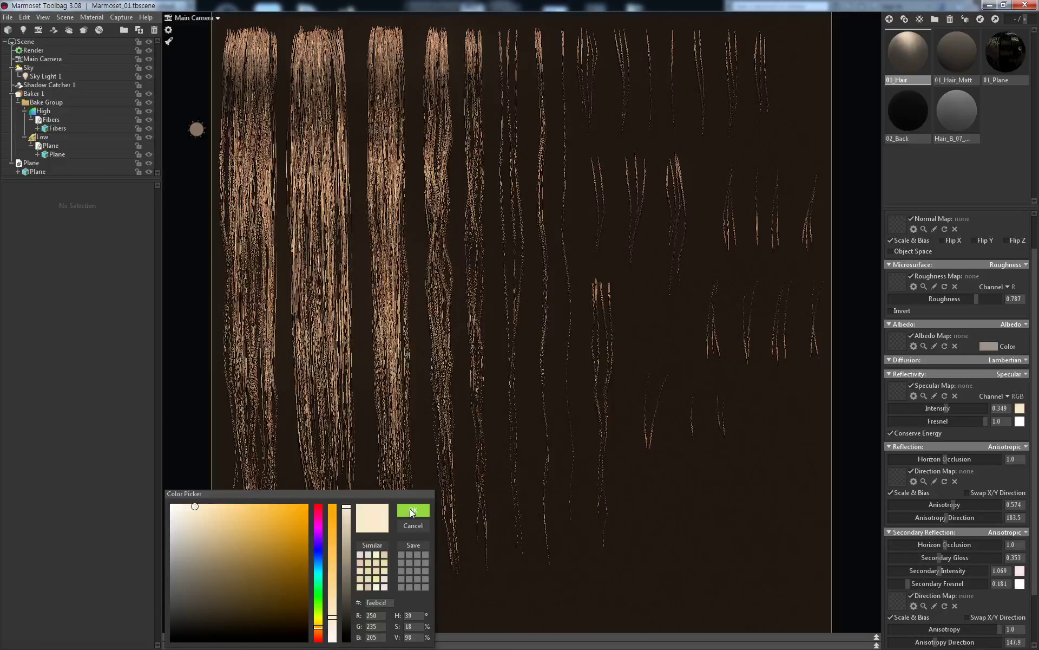
mouse_move(229, 511)
mouse_down()
mouse_move(267, 503)
mouse_move(209, 490)
mouse_up()
click(413, 511)
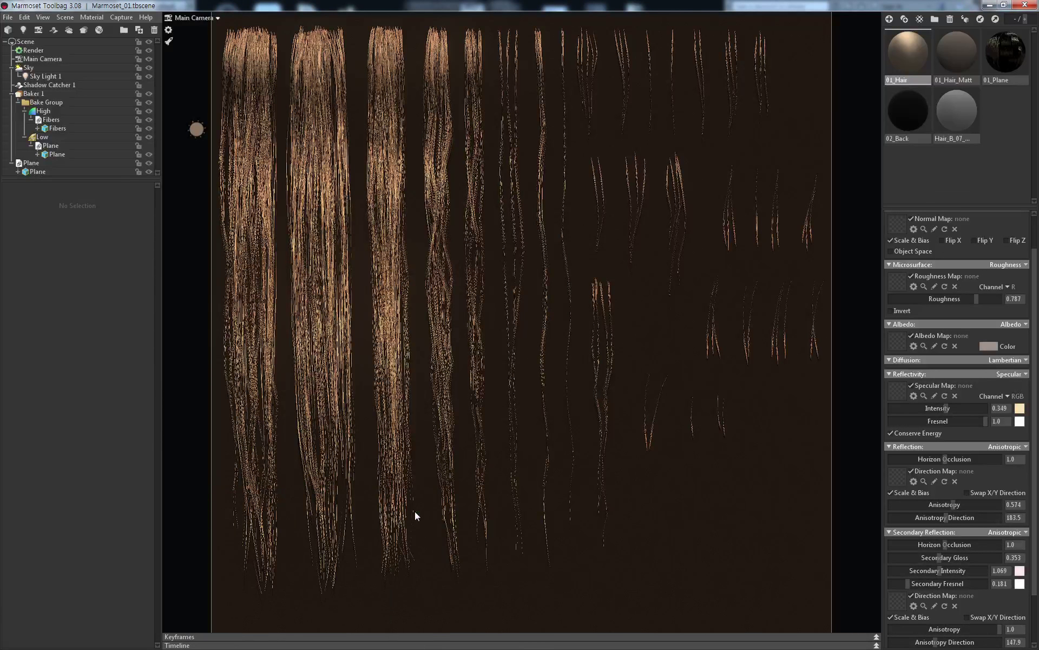
click(1020, 571)
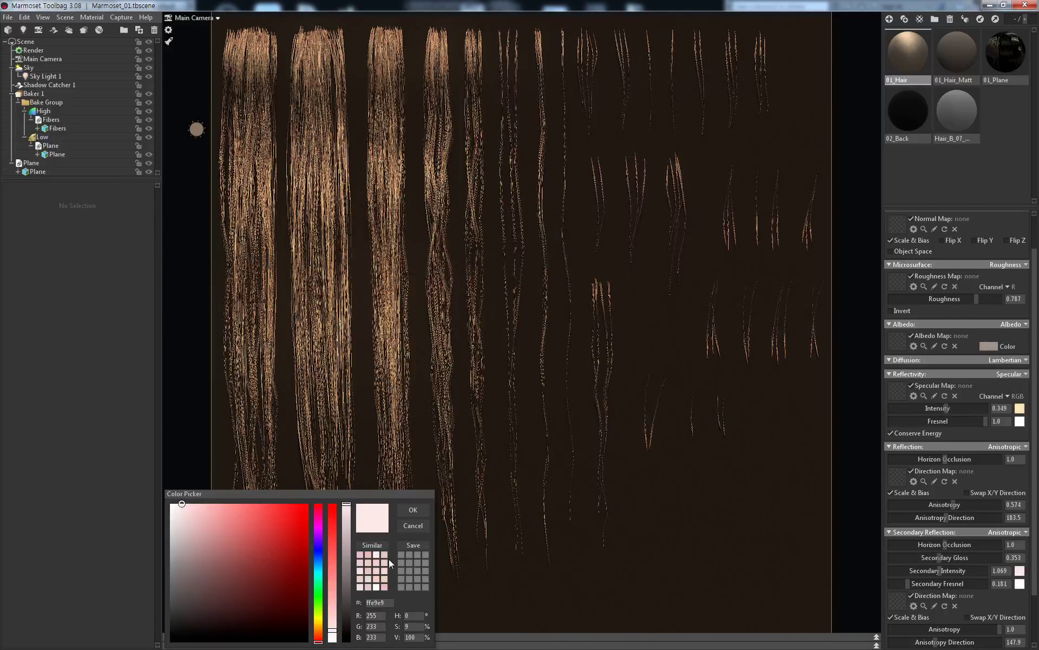
click(246, 521)
drag(250, 510, 197, 479)
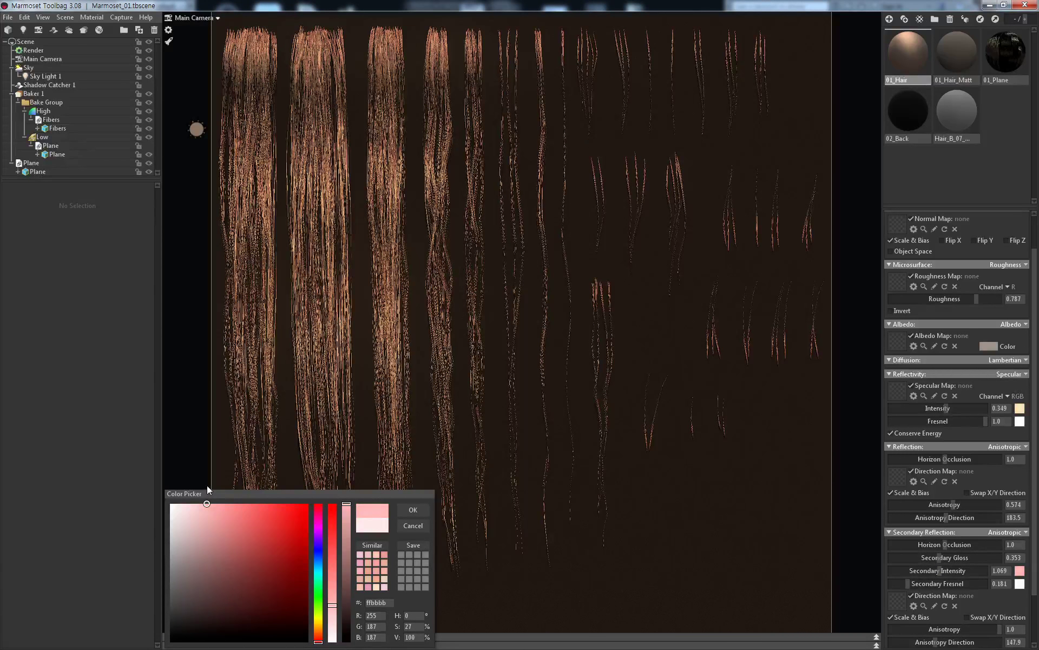
click(412, 509)
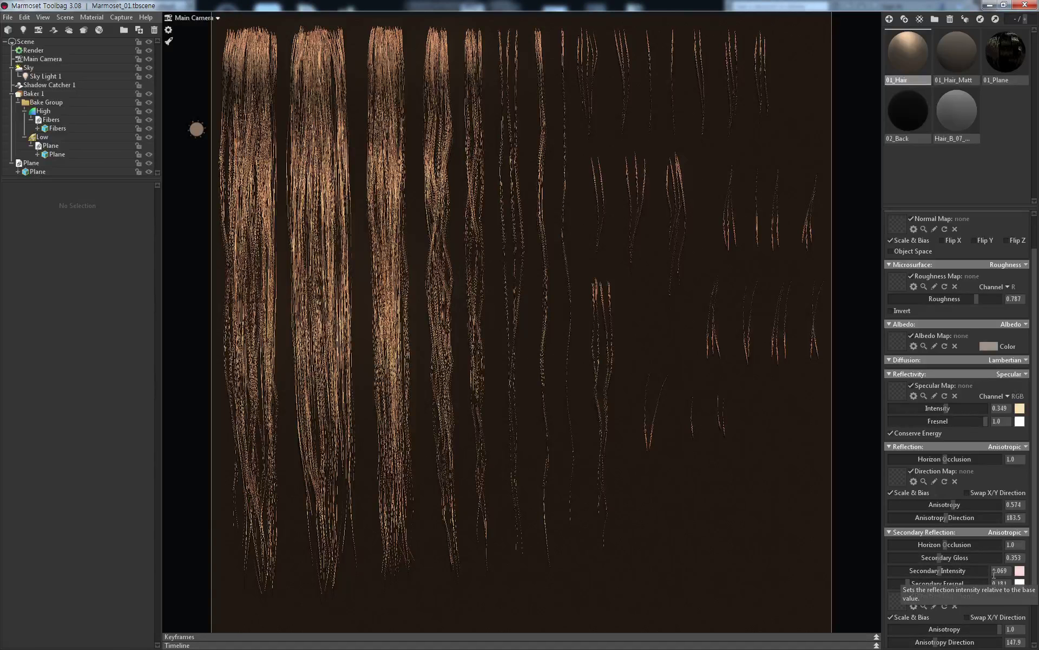
Select the brown backdrop Plane in the outliner and hide it with its eye icon
click(796, 503)
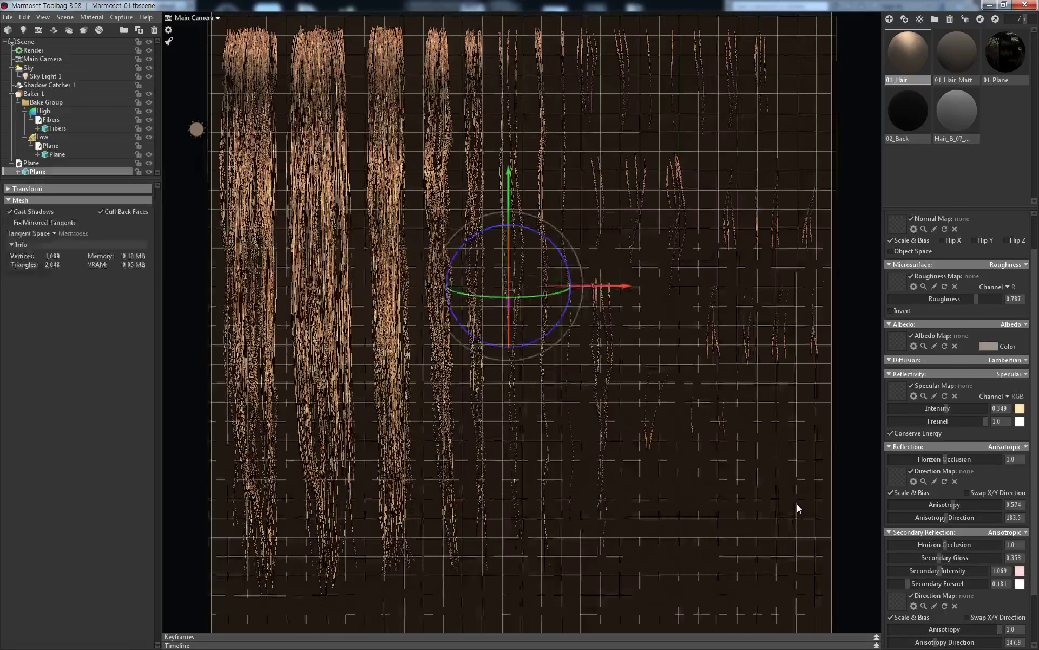
click(862, 480)
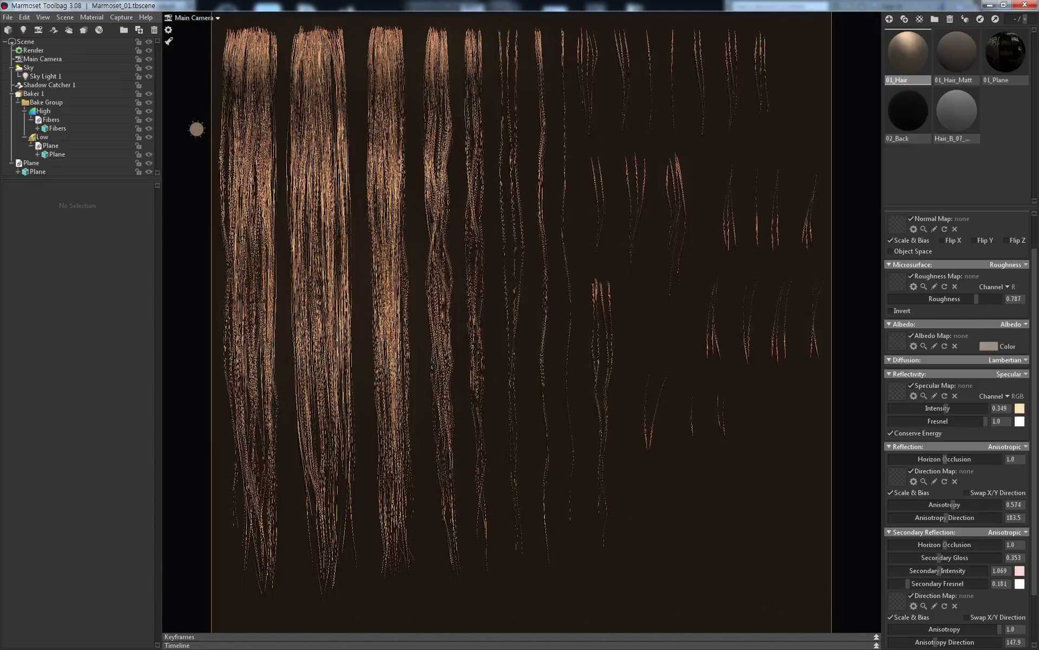
click(849, 248)
click(814, 388)
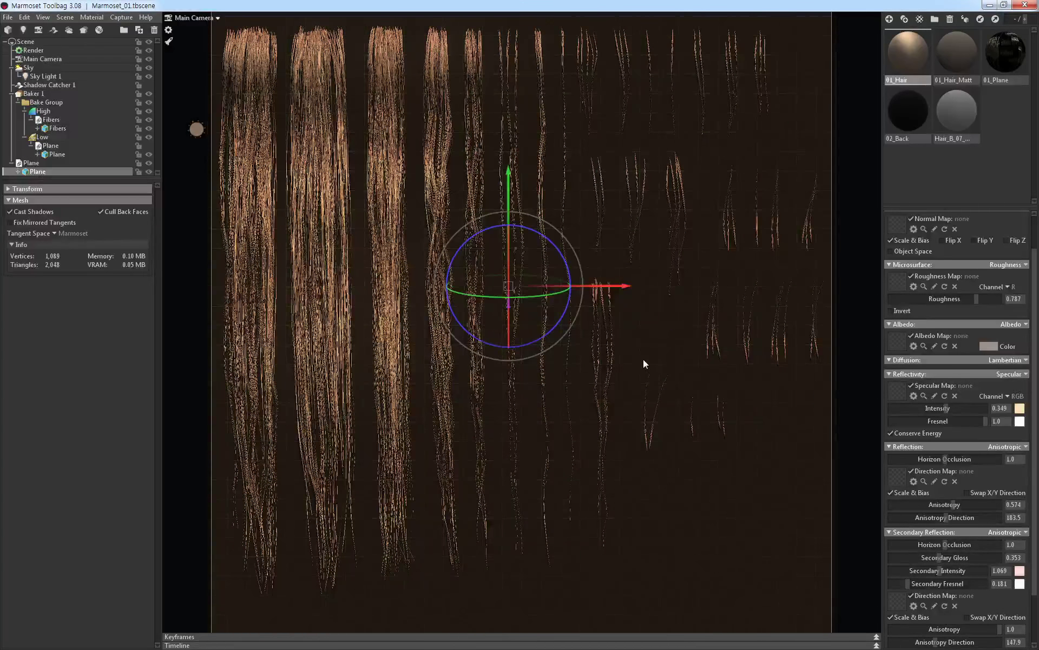
click(149, 171)
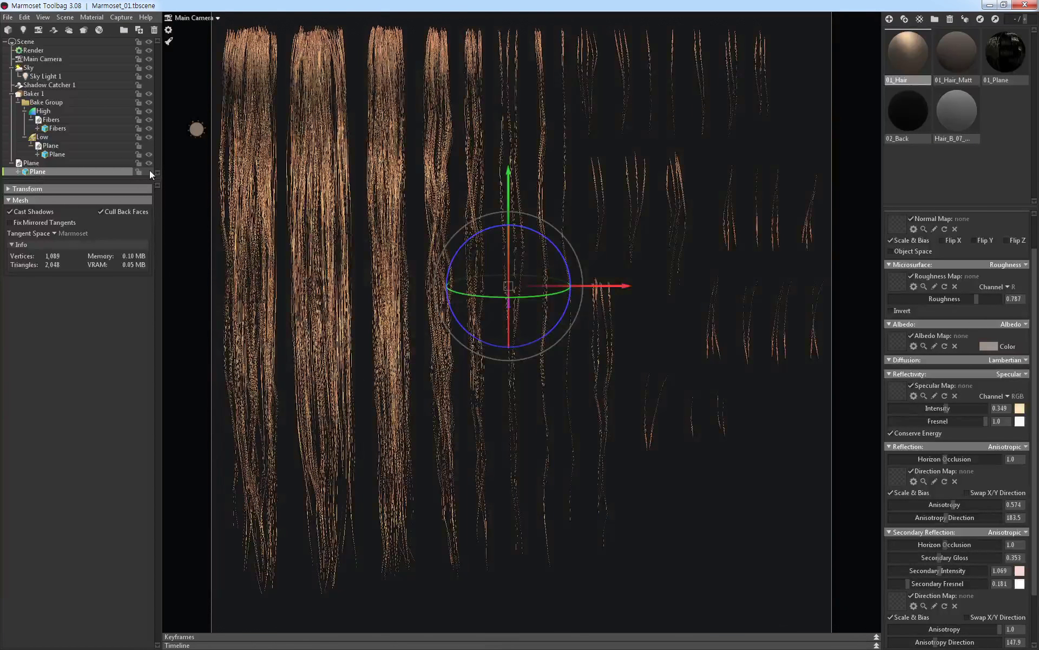
click(126, 19)
Switch the capture image format from PNG to TGA, confirm, and deselect the Plane
click(144, 100)
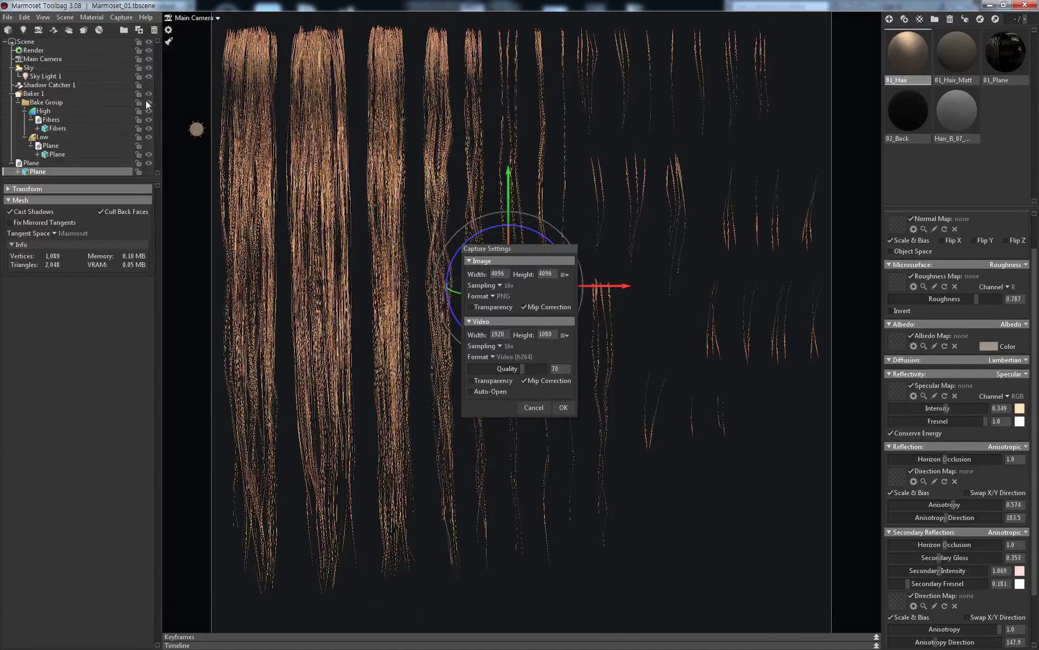
click(485, 296)
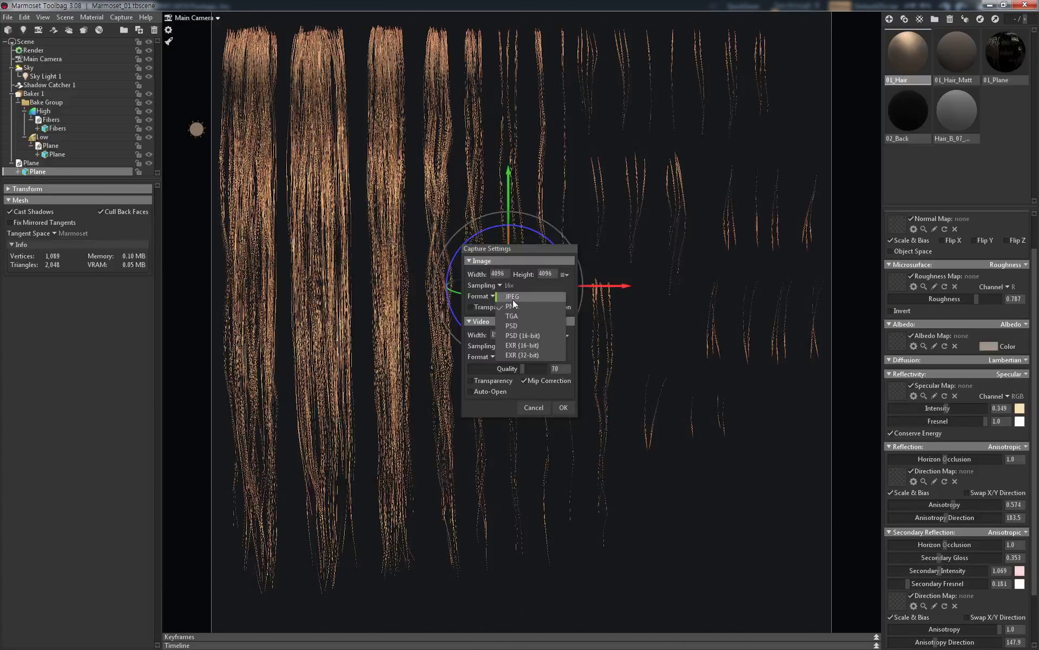
click(522, 316)
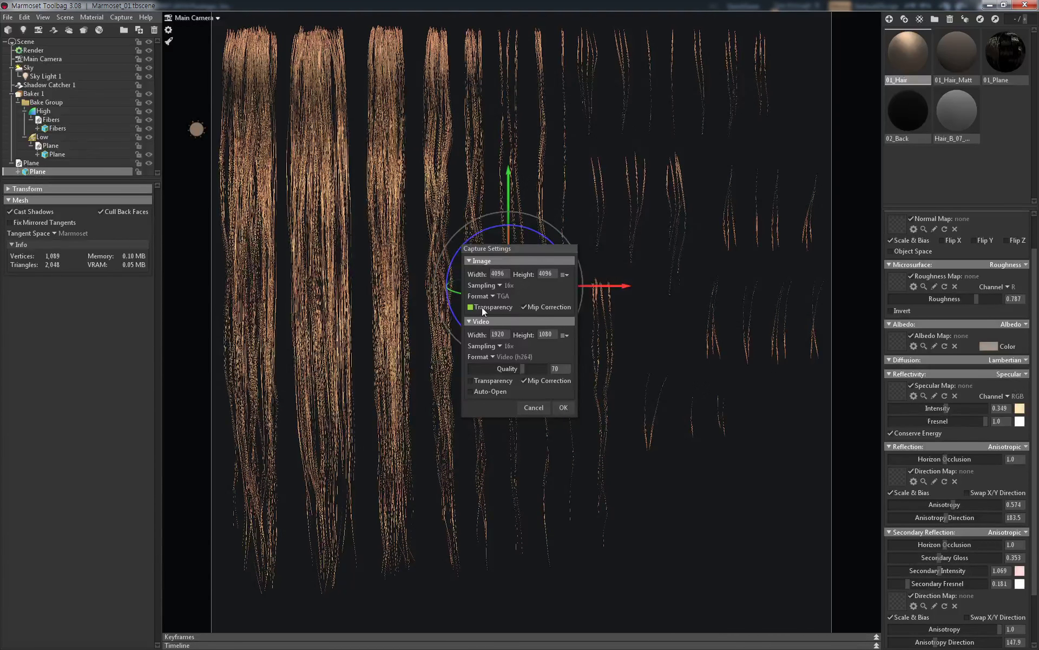
click(564, 408)
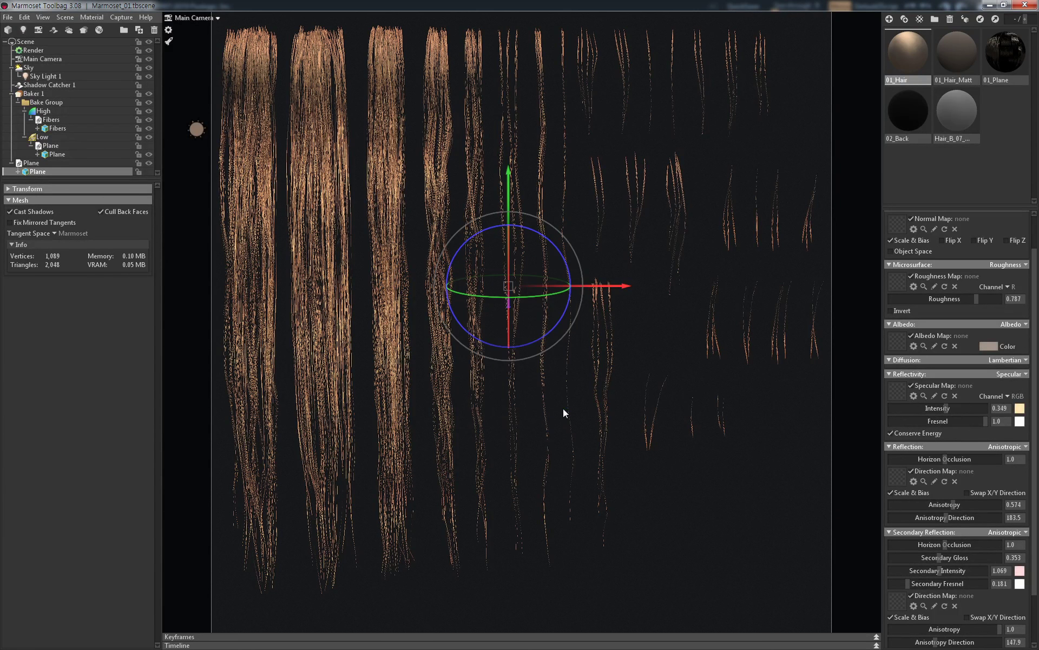
click(857, 363)
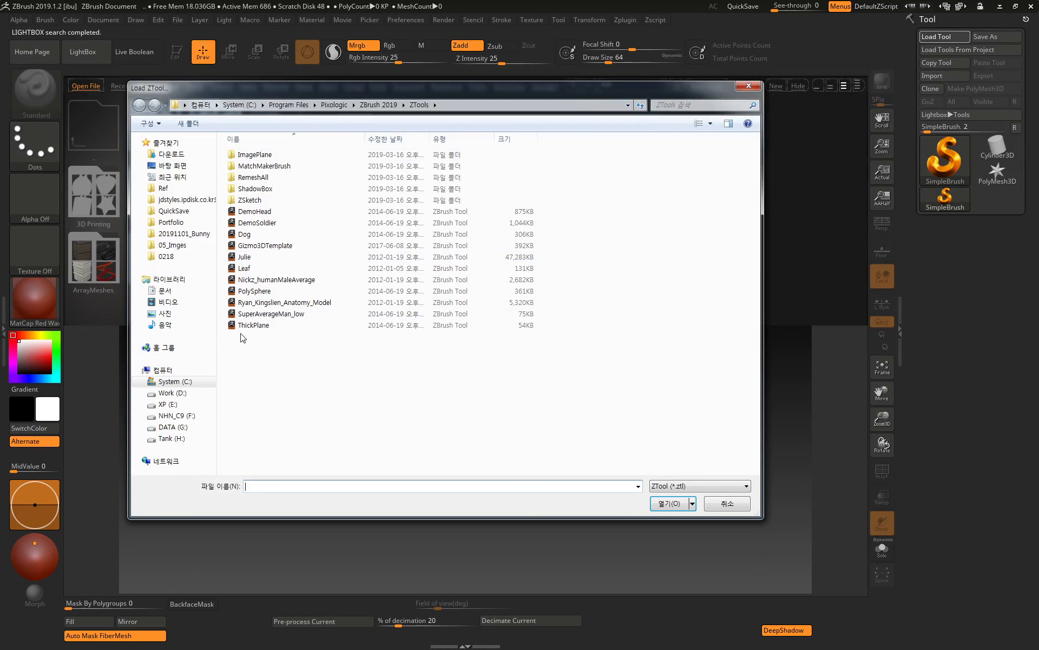
Load Hair_B_07_Merge_2 from D:\01_Work\Personal\20191101_Bunny\01_Hair\Zbrush
click(172, 393)
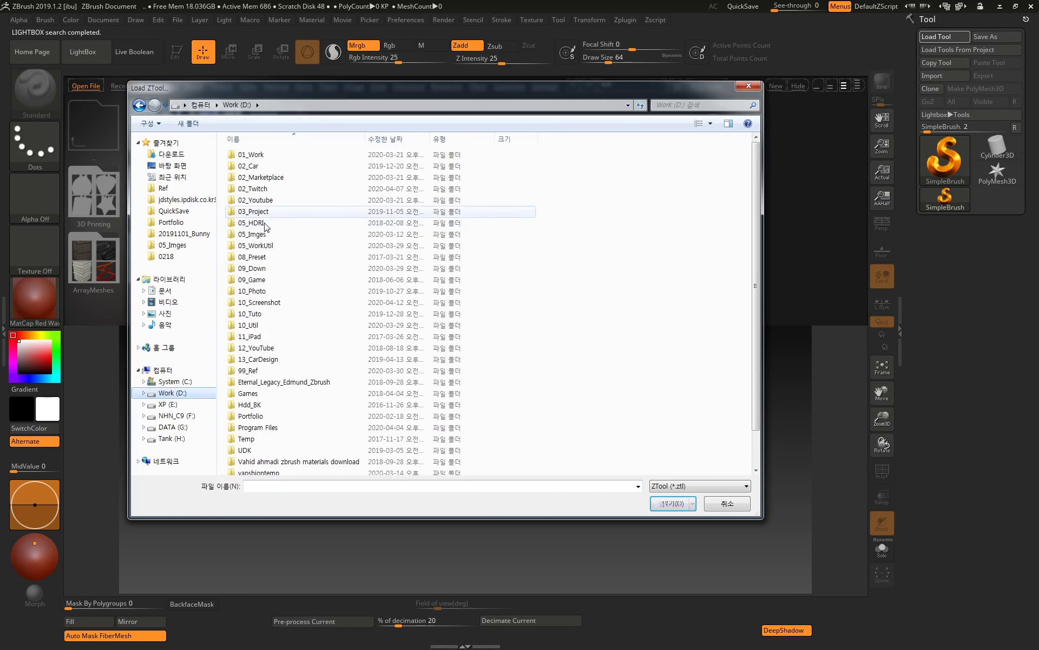
double_click(269, 155)
double_click(265, 223)
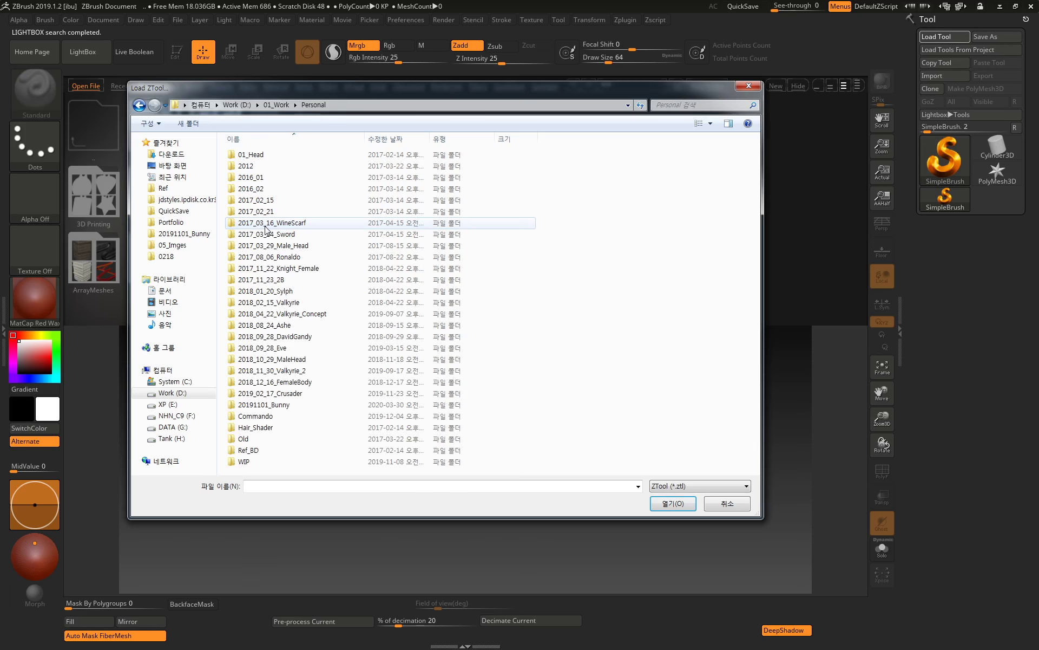
double_click(271, 404)
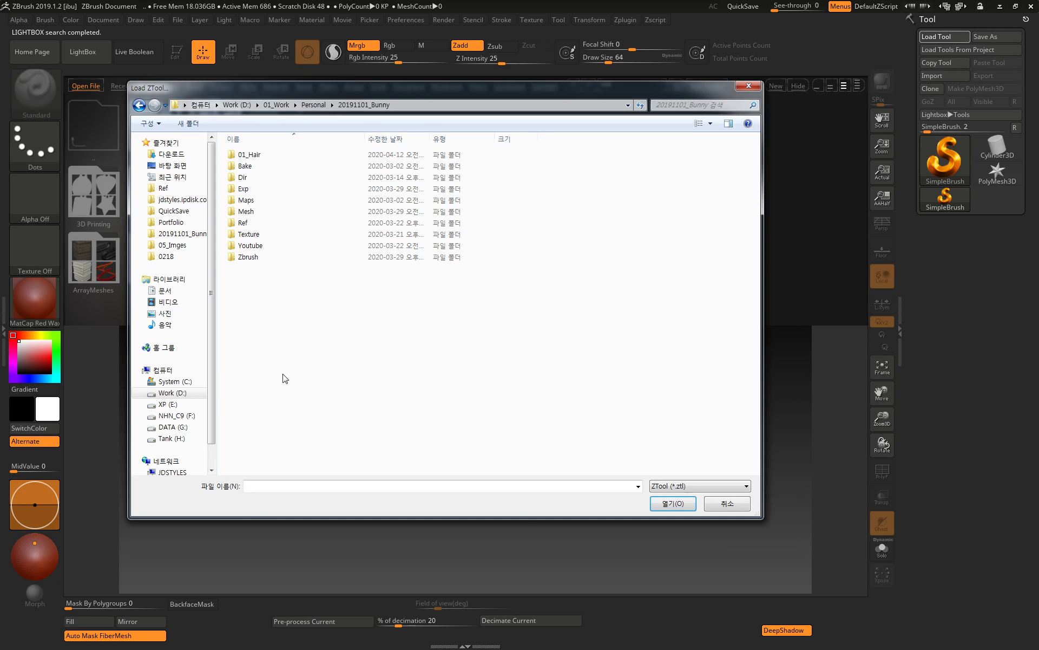
double_click(267, 157)
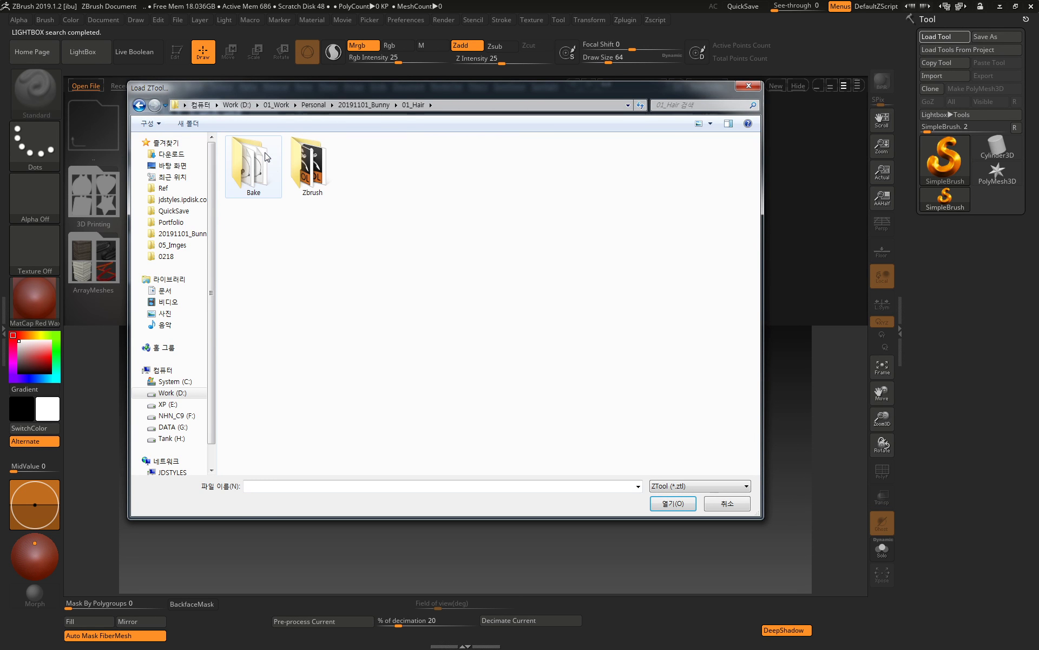
double_click(304, 170)
click(287, 249)
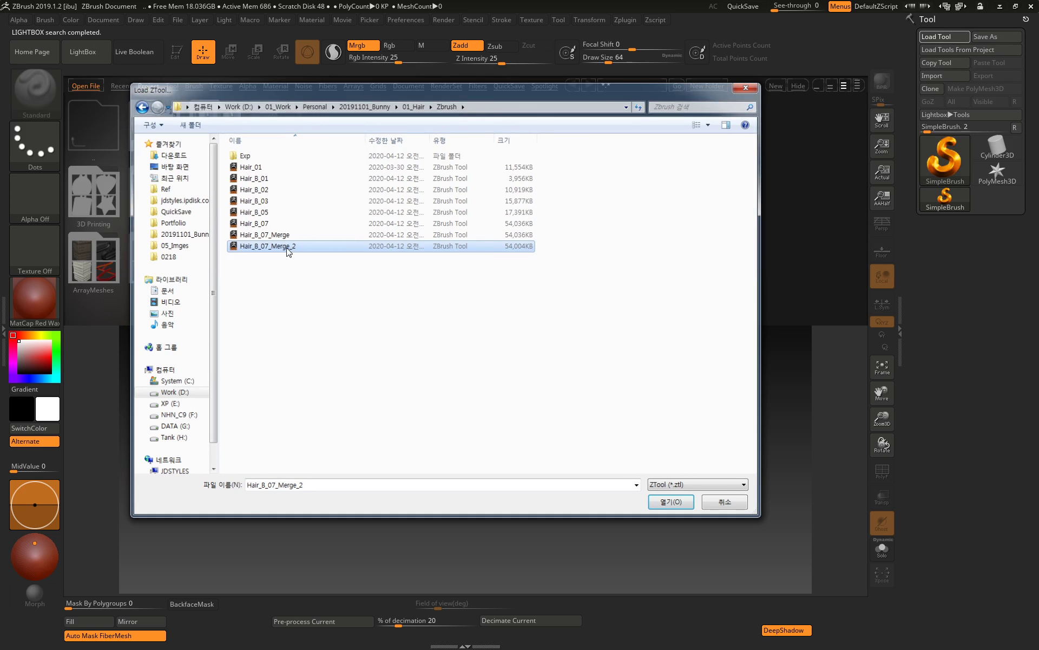
double_click(287, 249)
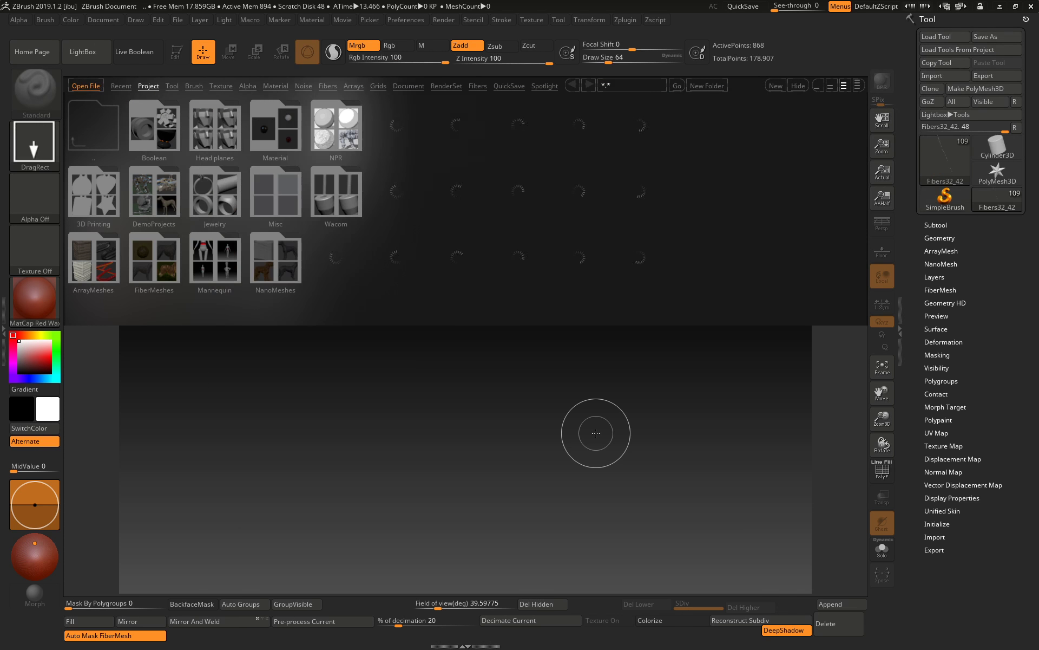
Draw the hair fiber tool on the canvas, snapped to a flat front view with field of view 1
drag(471, 406, 569, 423)
key(t)
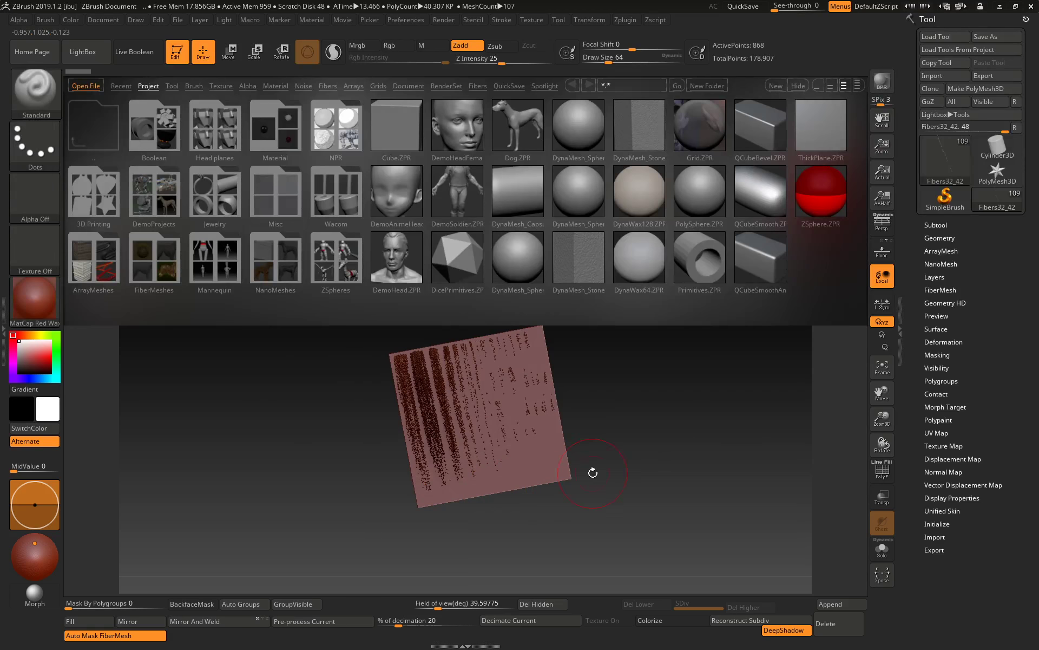
key(f)
key(comma)
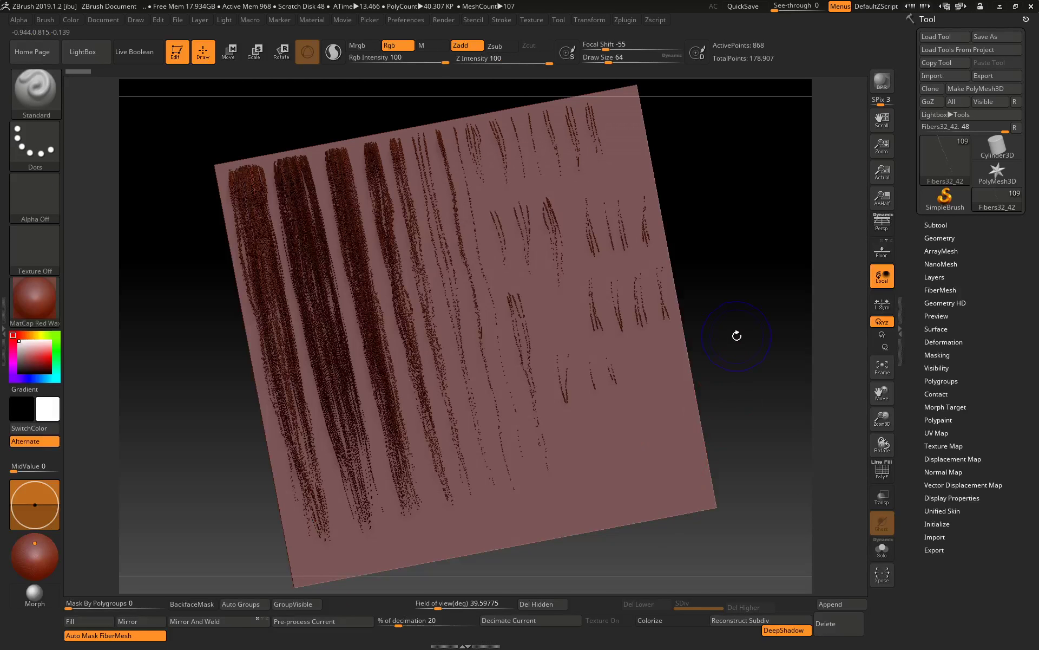
shift+drag(736, 334, 748, 344)
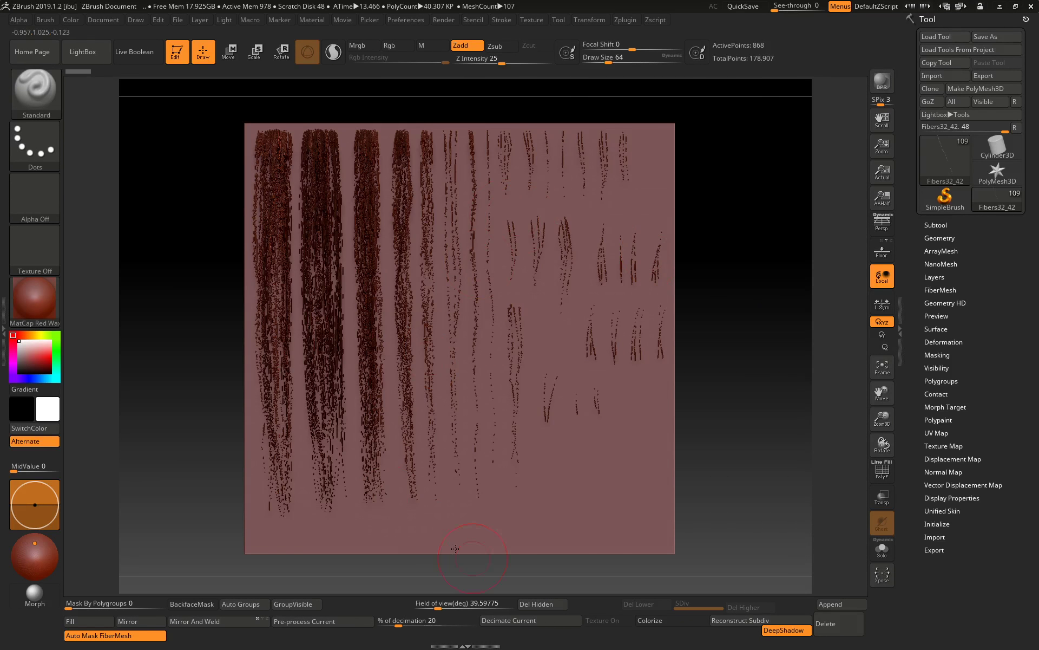
text(1)
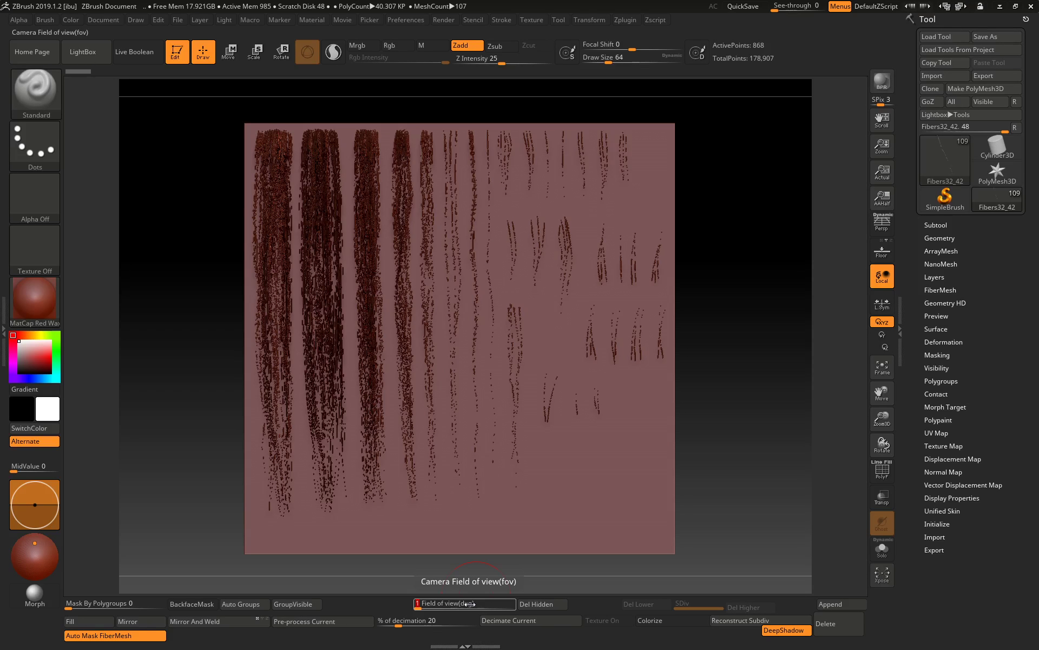
key(Return)
key(p)
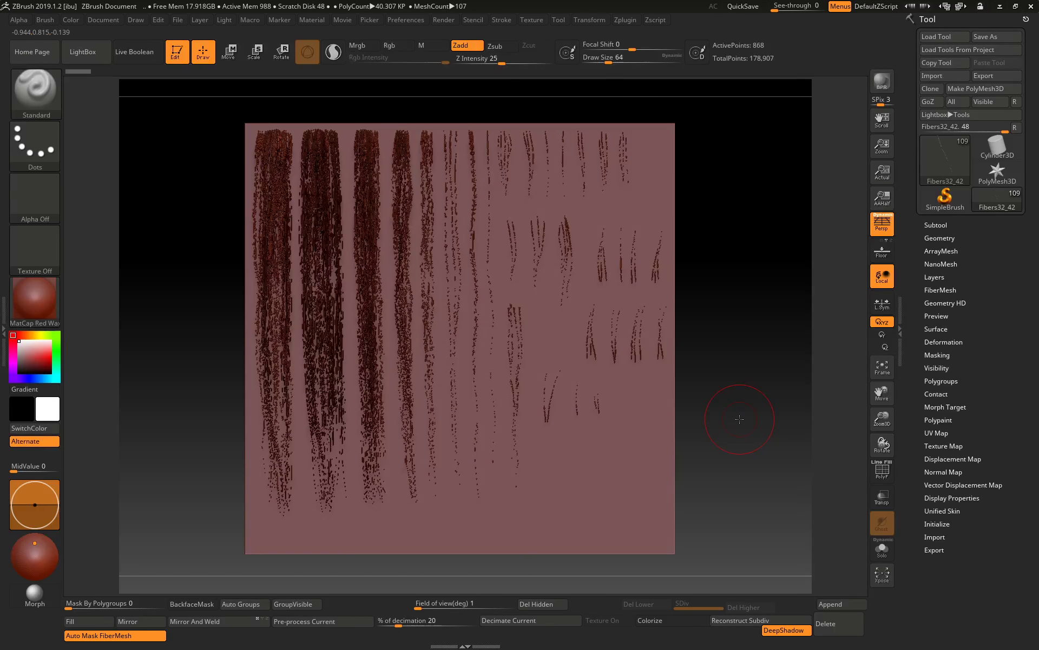
key(p)
Hide the pink backing plane subtool in the Subtool list
click(936, 225)
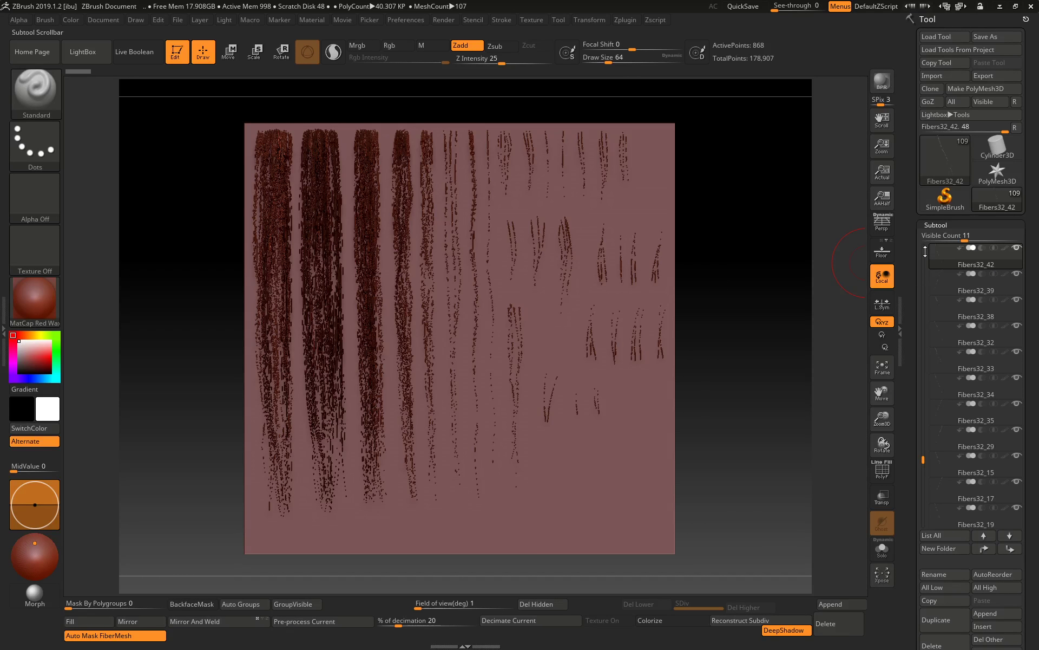
drag(923, 463, 922, 249)
click(1021, 250)
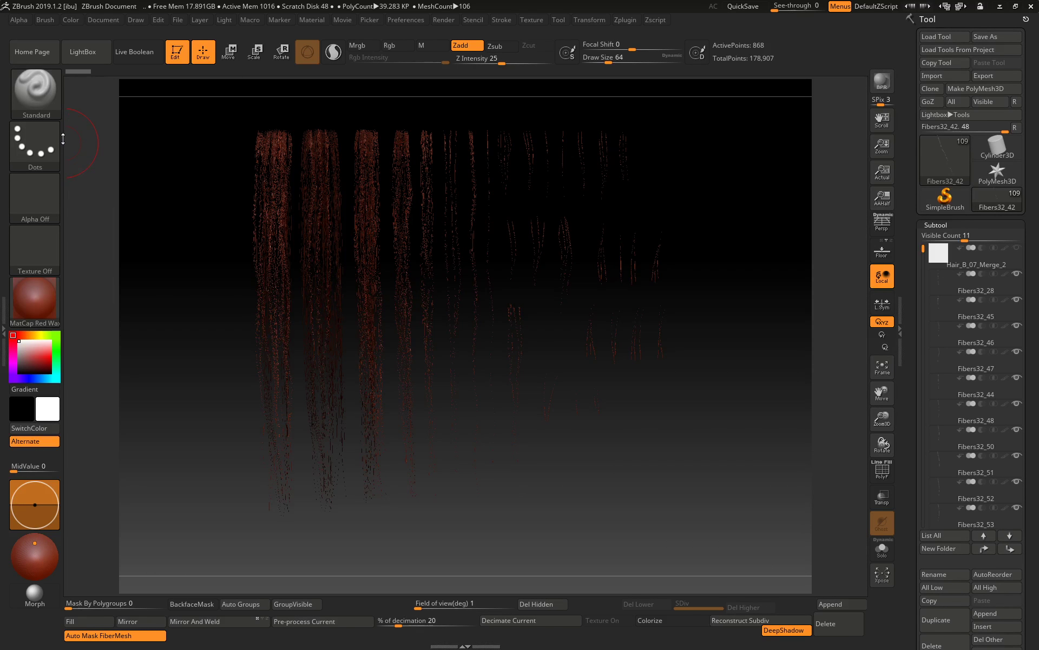
Apply the Hair2 material to the hair fibers and zoom in on the strips
click(34, 301)
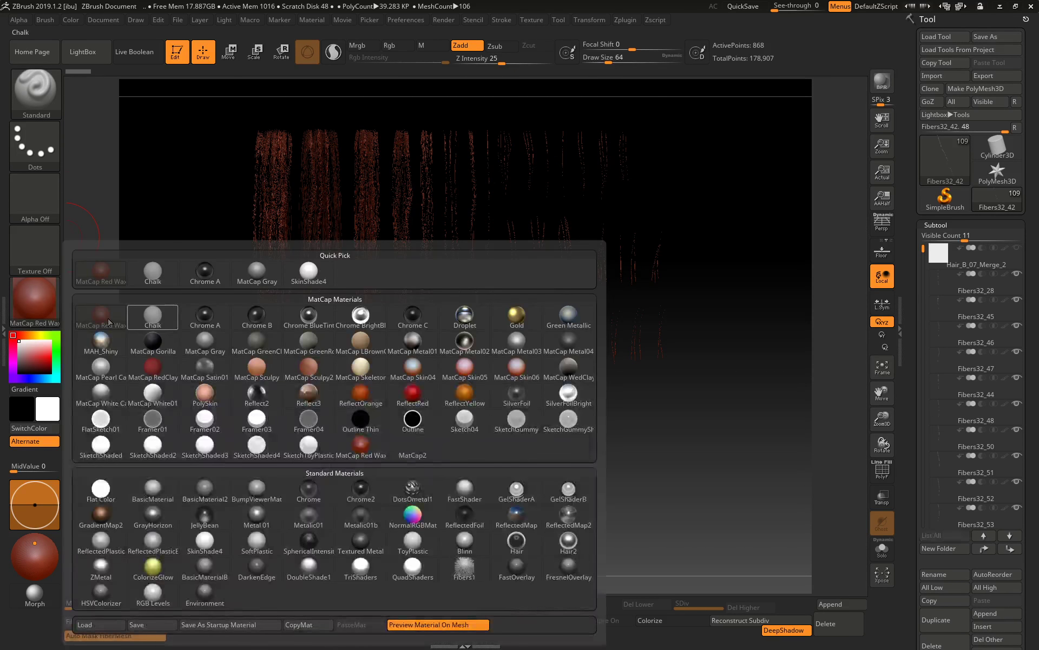
click(566, 541)
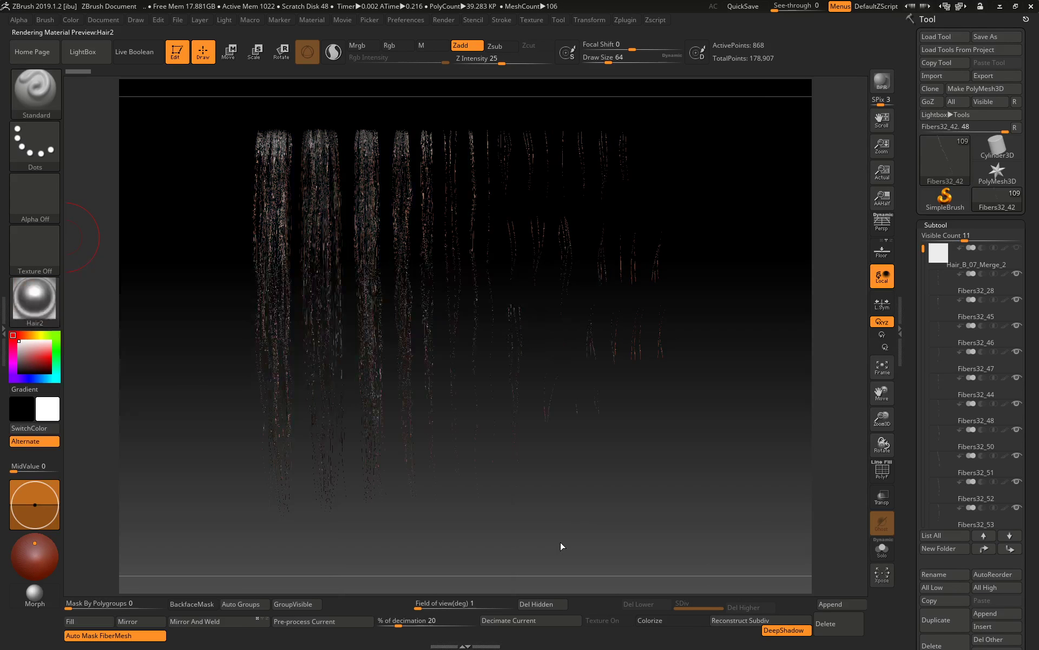
ctrl+right_drag(755, 349, 754, 371)
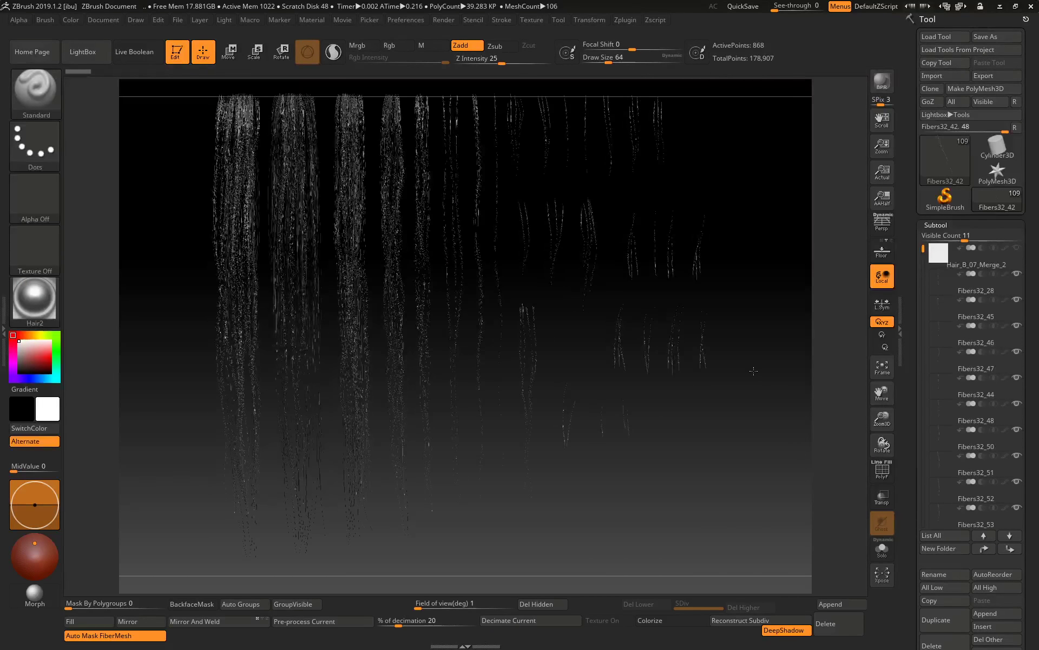
click(76, 21)
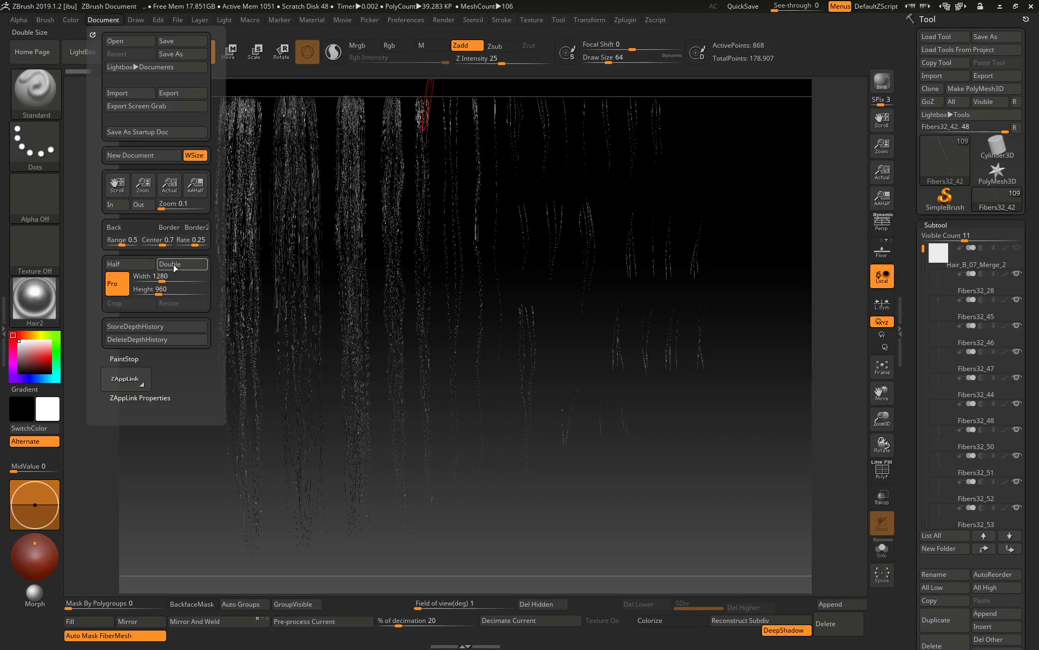
Resize the document to 4096 by 4096 and confirm the non-undoable resize
click(173, 274)
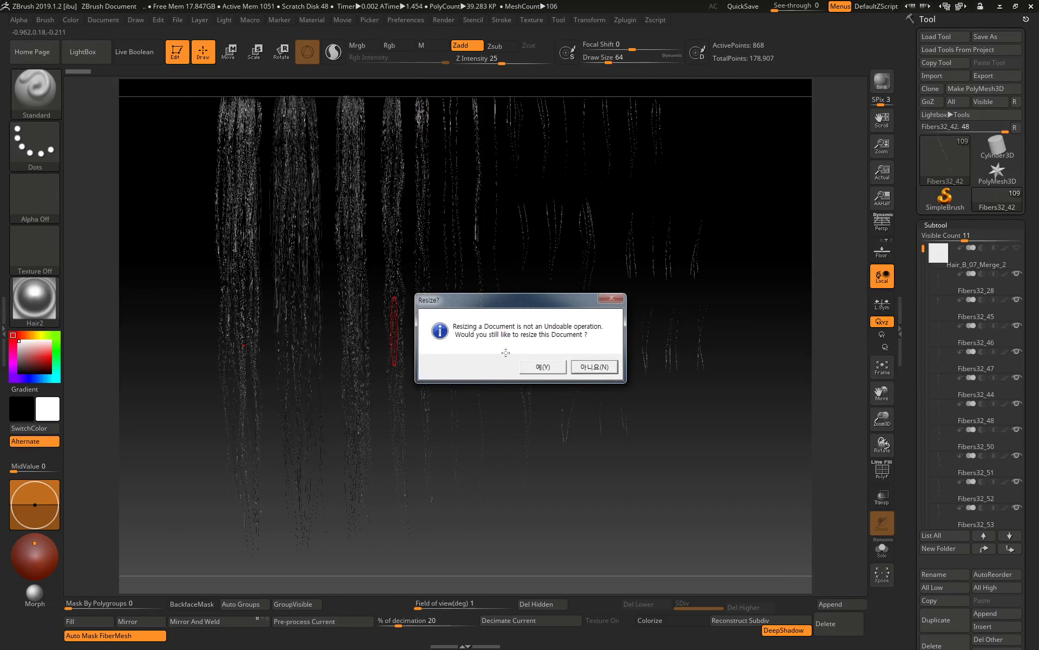
click(596, 367)
click(108, 22)
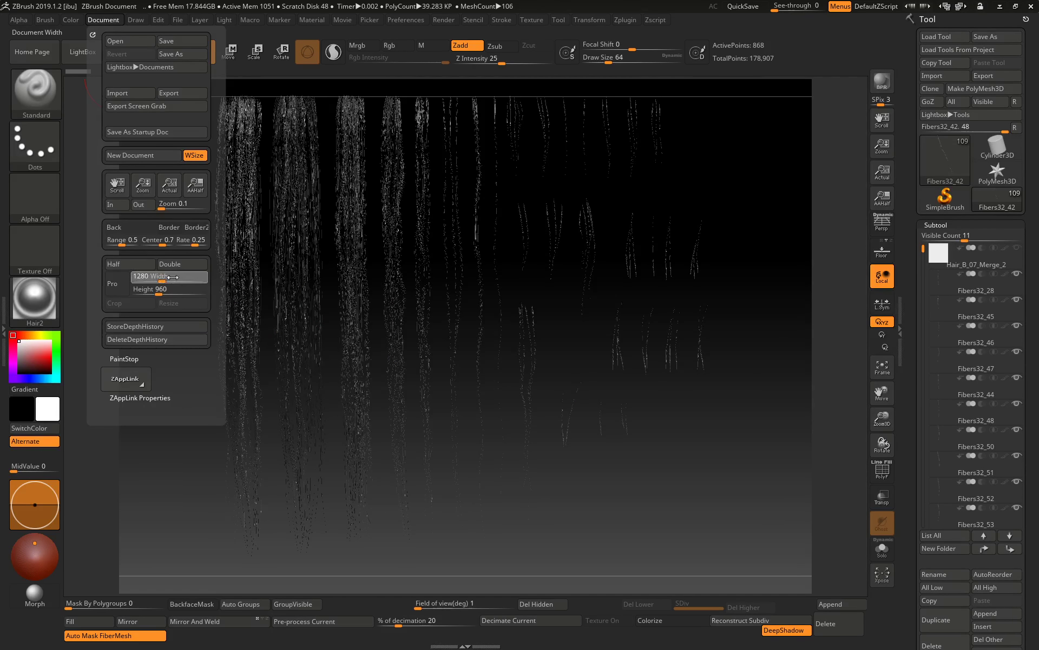
key(Tab)
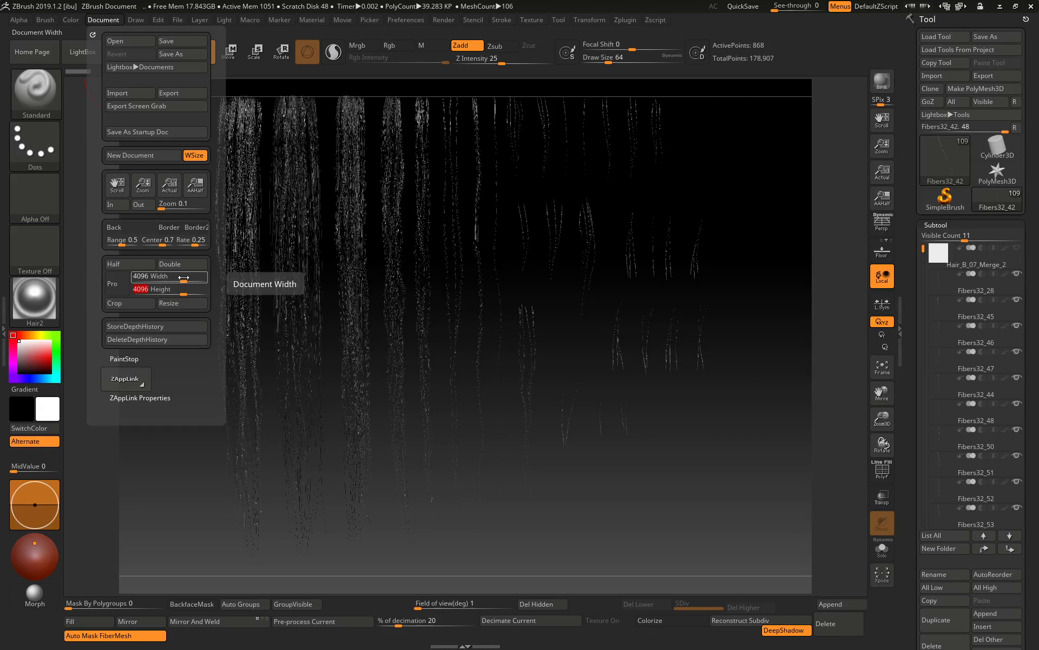
click(197, 307)
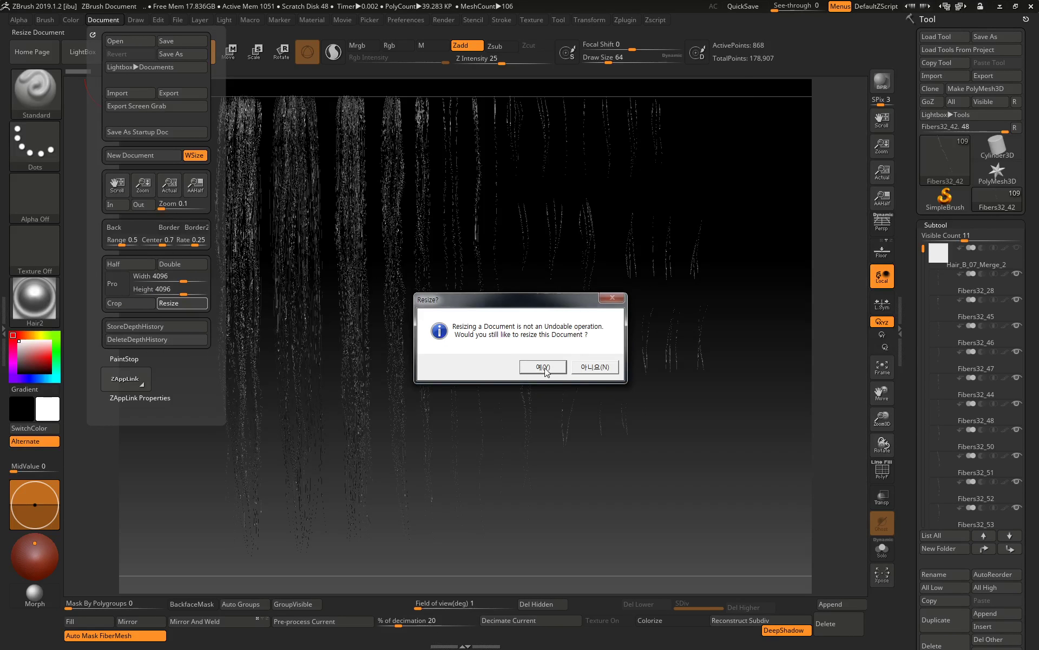
click(544, 367)
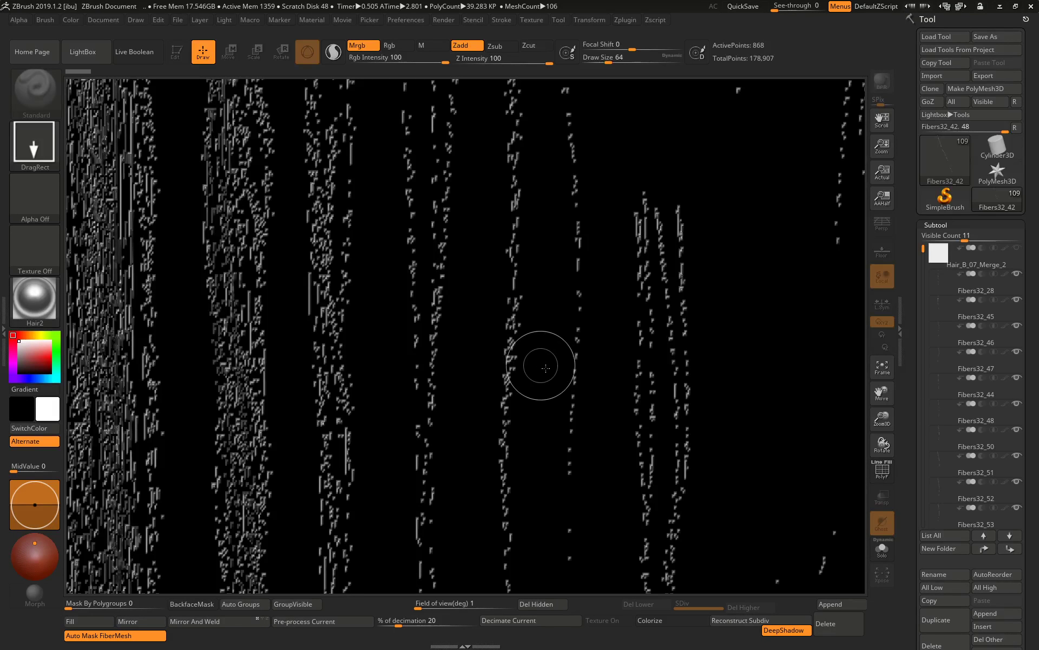
Redraw the fiber strips on a cleared canvas and rotate them upright into position
drag(435, 323, 355, 374)
key(t)
key(ctrl)
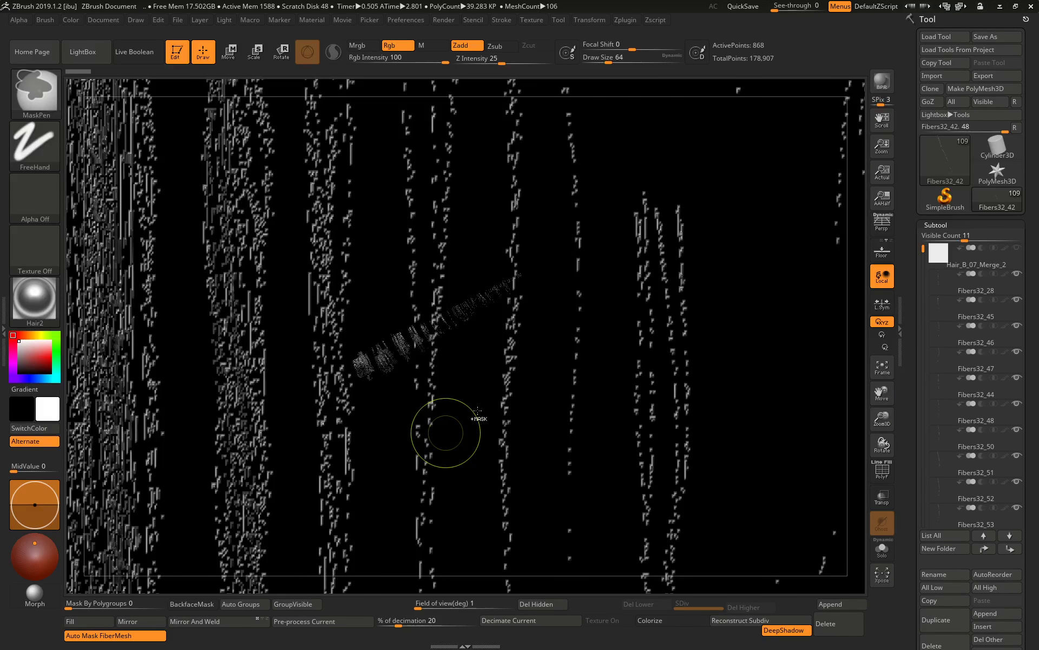
key(ctrl+n)
mouse_move(476, 406)
mouse_down()
mouse_move(620, 352)
mouse_move(663, 458)
mouse_up()
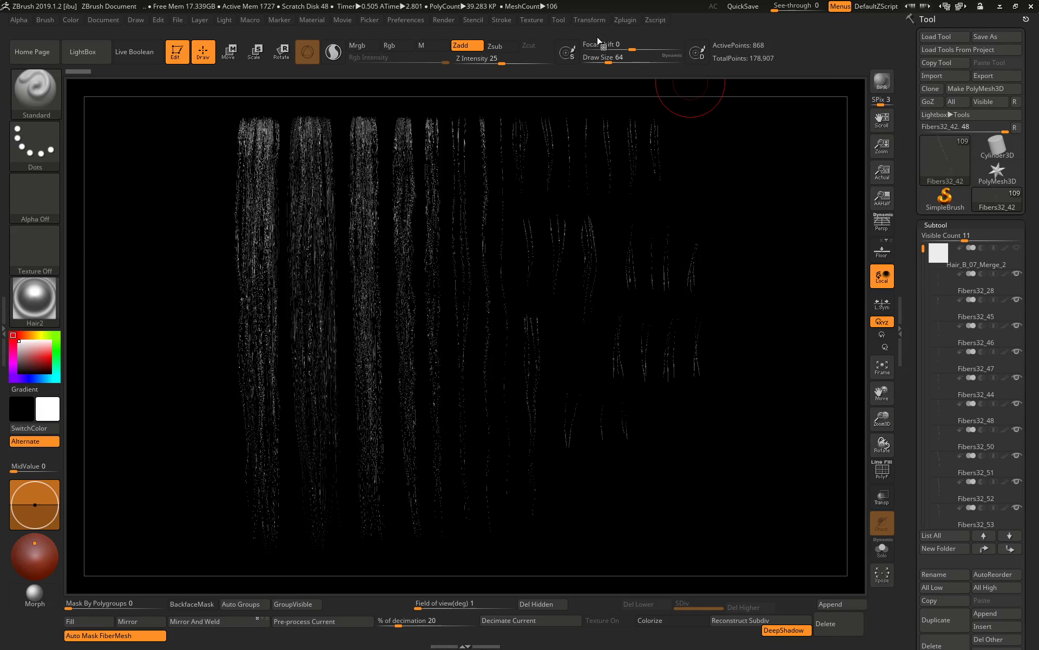
mouse_move(742, 163)
mouse_down()
mouse_move(788, 213)
mouse_move(793, 257)
mouse_up()
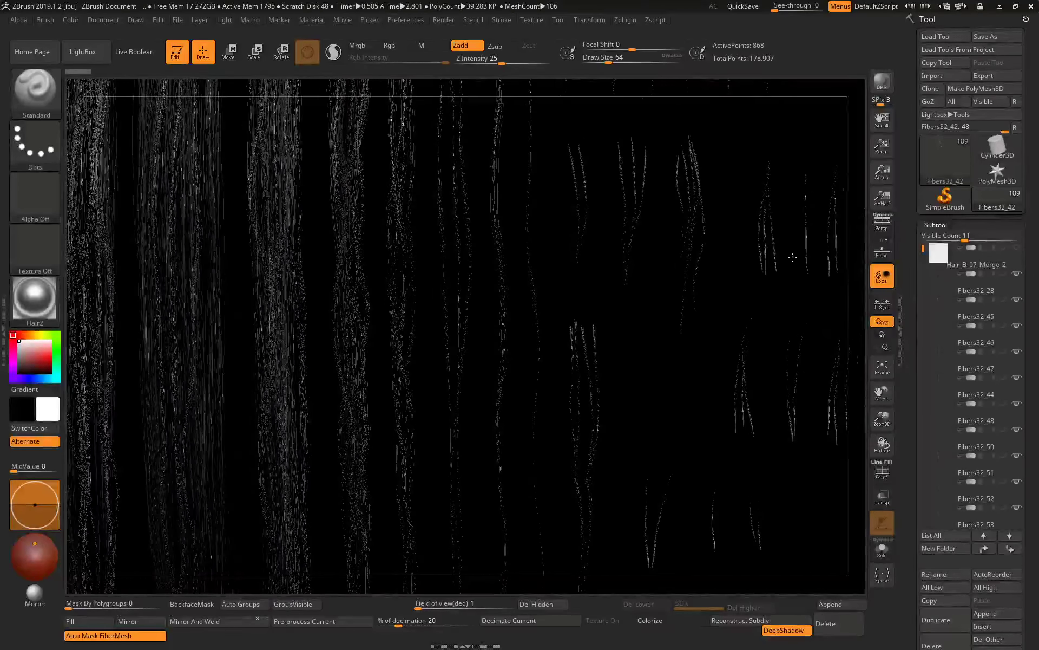
BPR-render the fibers at best quality and browse the export dialog to the Bake folder
click(889, 88)
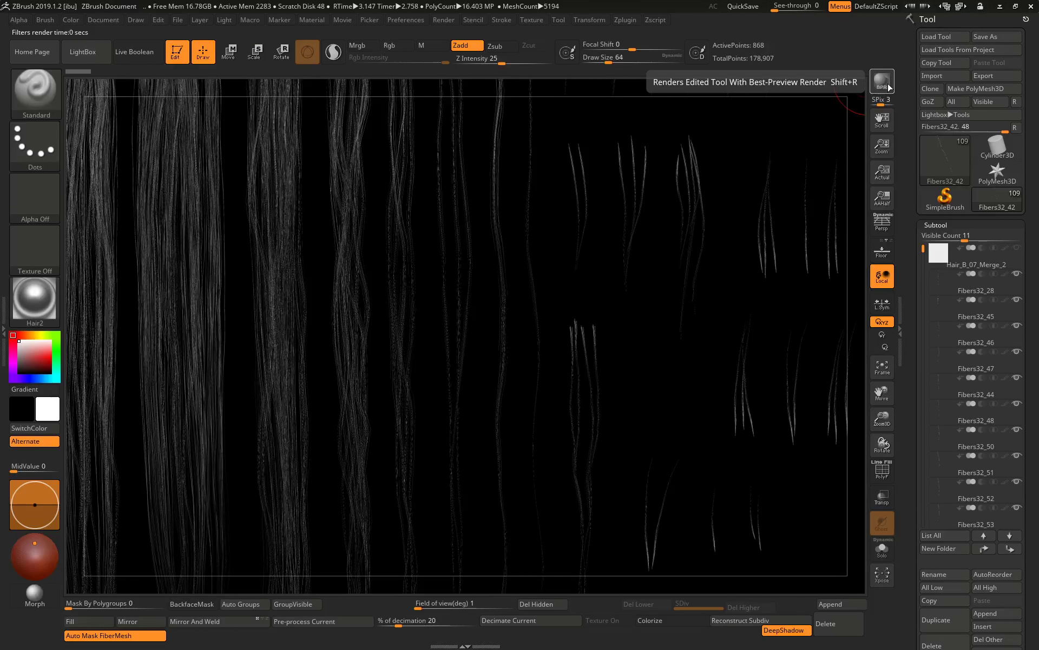
key(ctrl+shift+e)
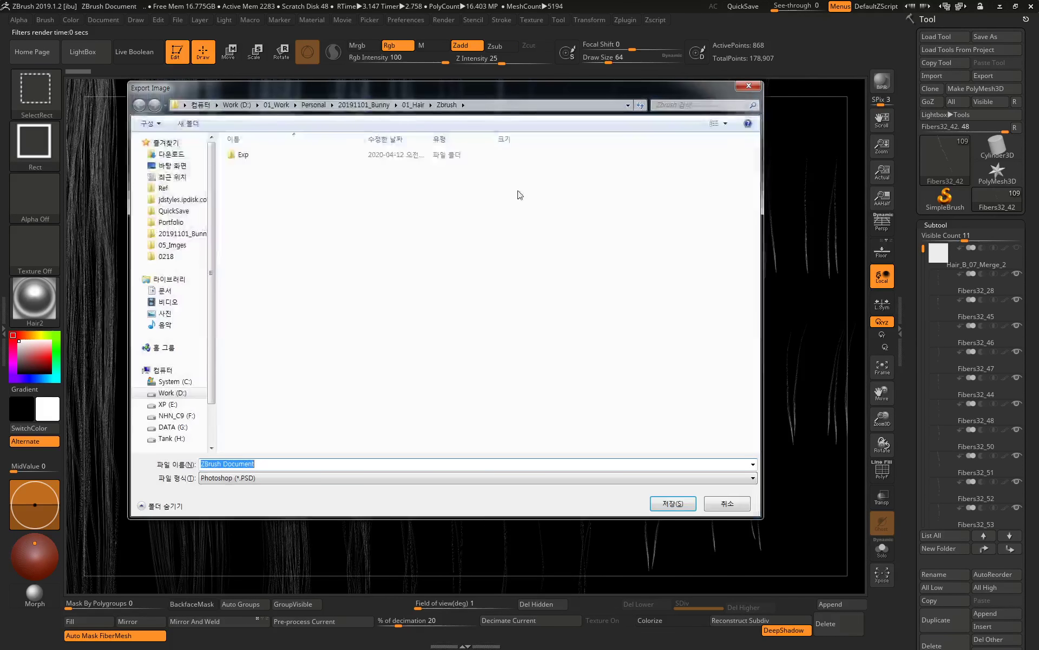
double_click(246, 157)
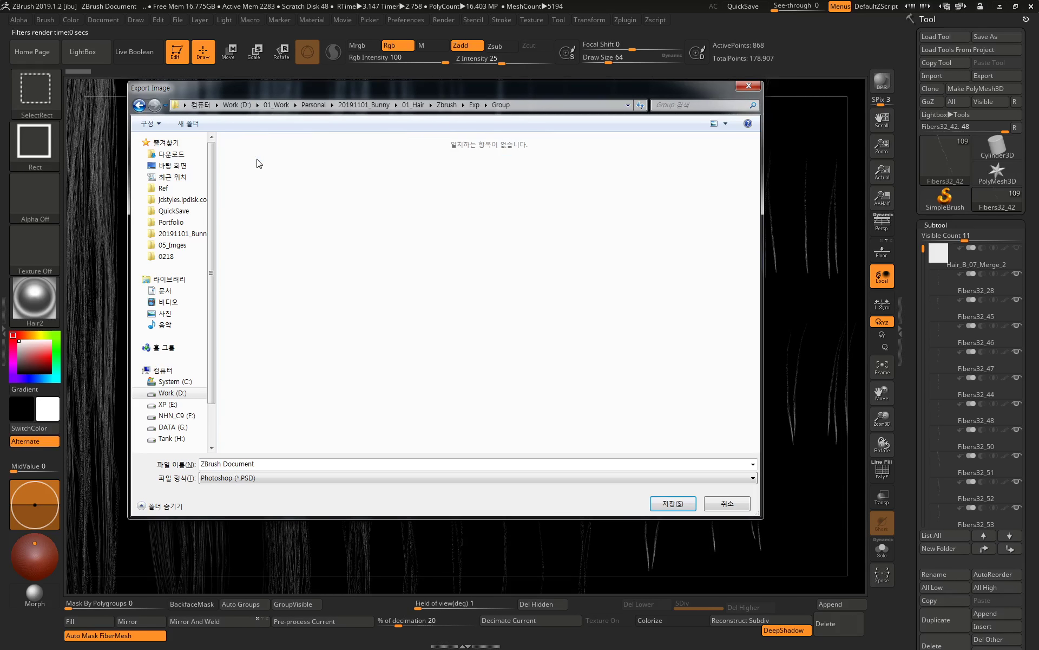
click(448, 105)
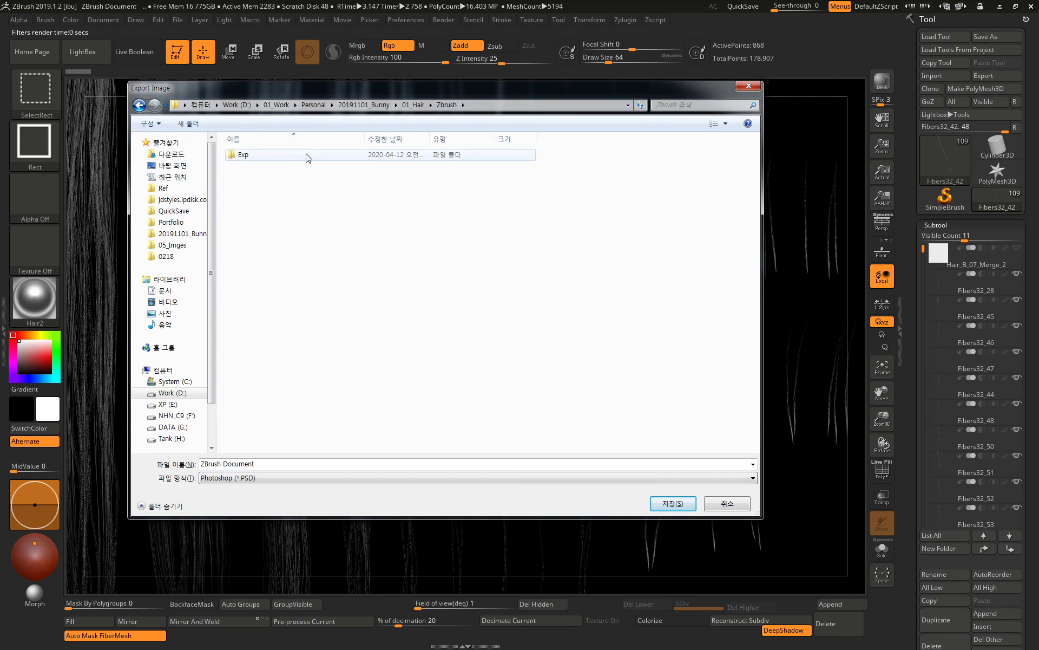
click(413, 105)
double_click(265, 168)
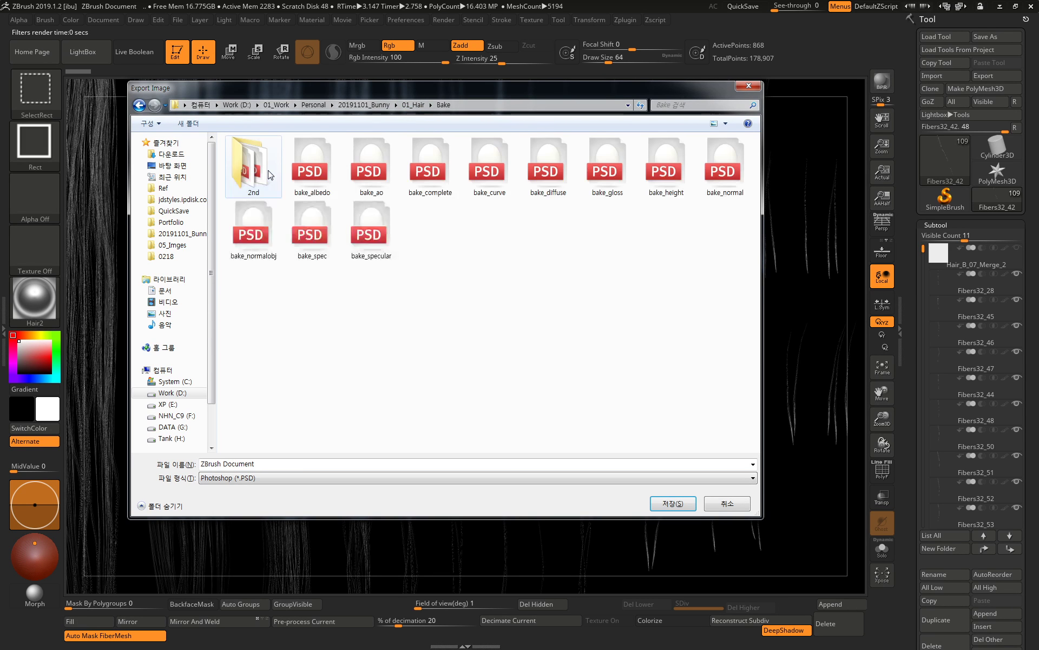
Create a BPR folder inside Bake and save the render there as the BPR_Hair PSD
right_click(345, 307)
text(wfZ)
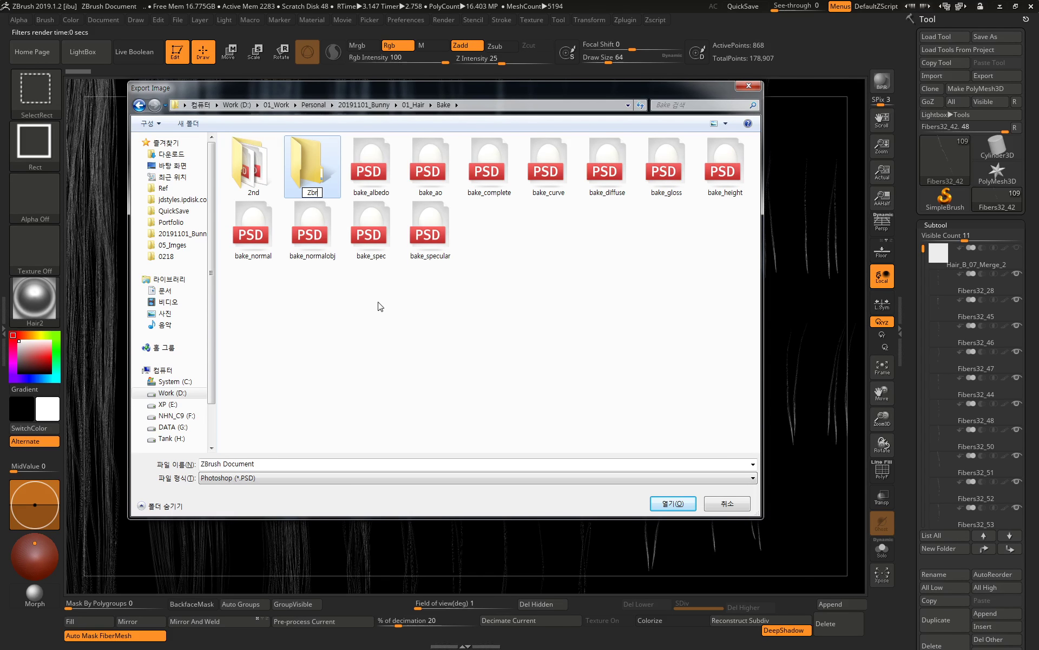
key(BackSpace)
key(BackSpace)
key(BackSpace)
text(BPR)
key(Return)
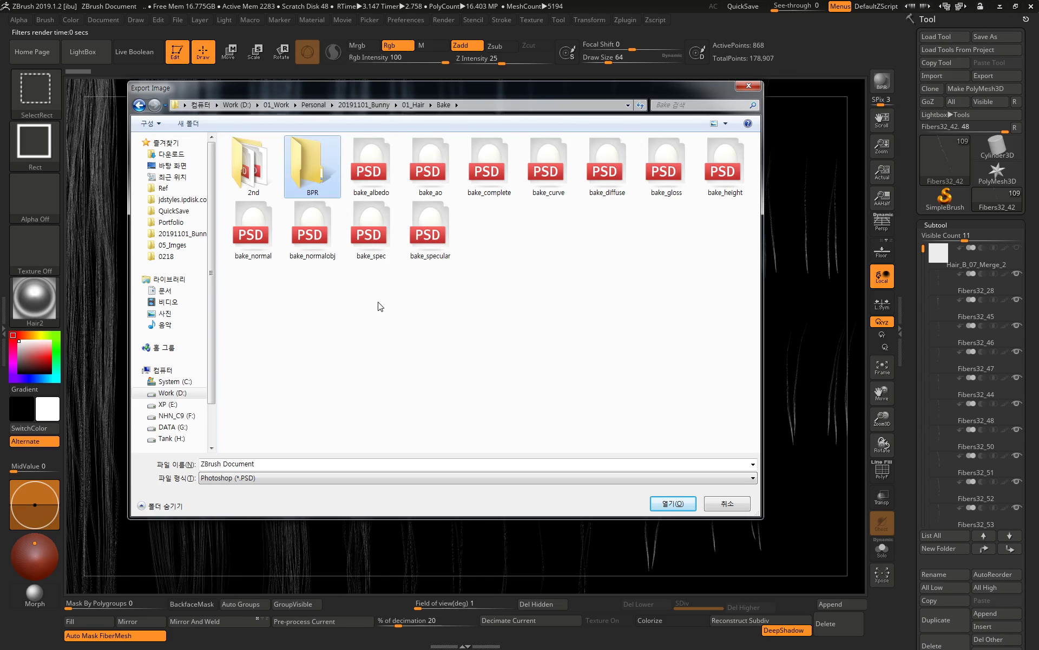
key(Return)
click(302, 467)
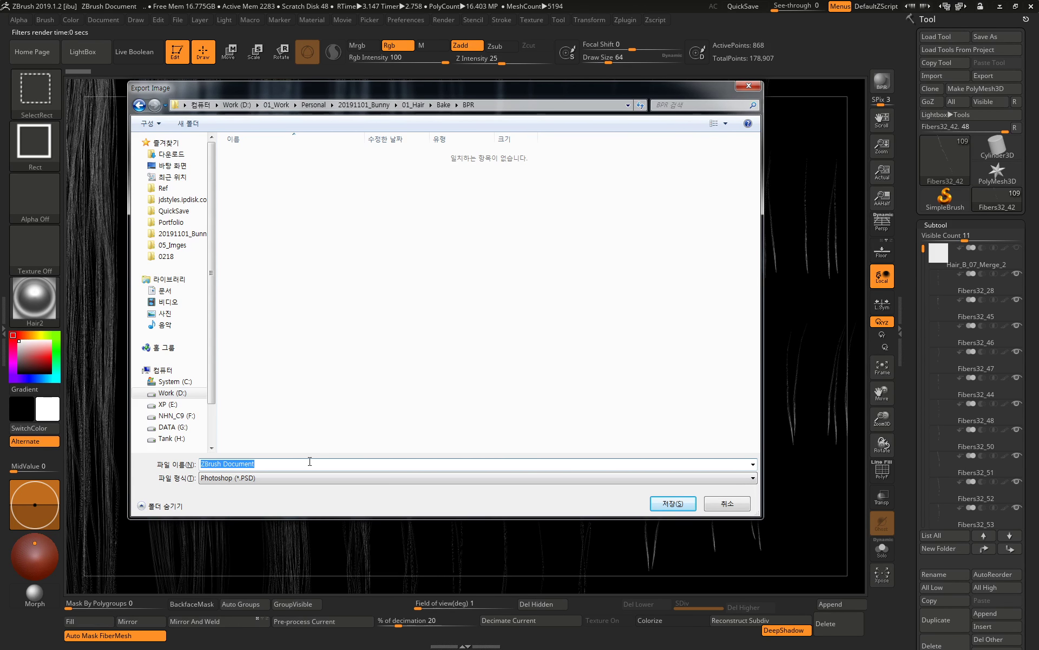
text(BPR_H)
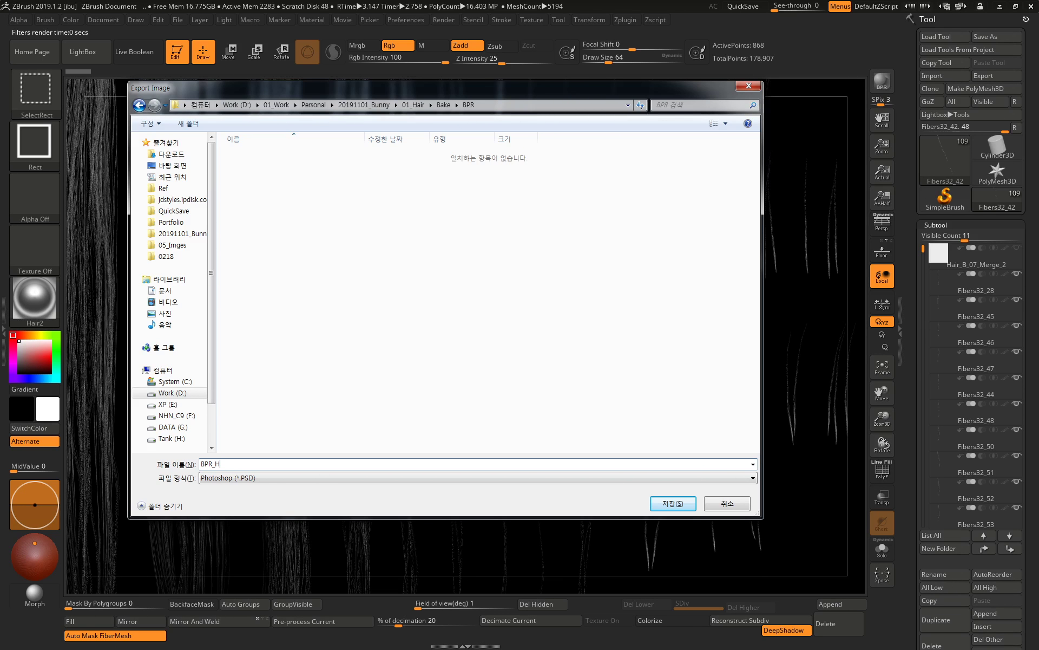
text(air)
key(Return)
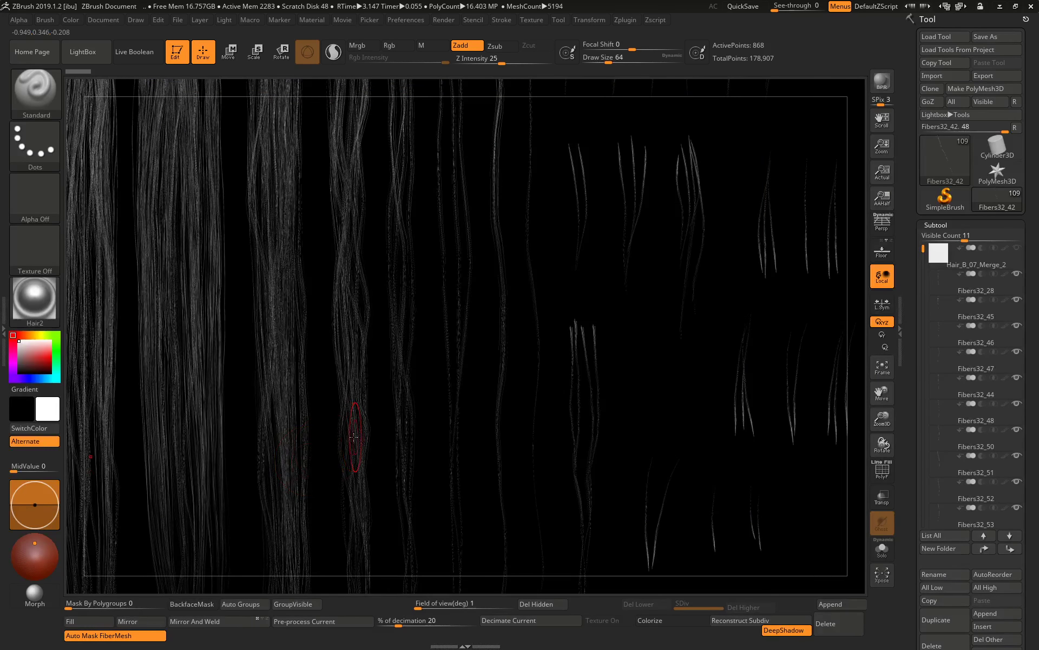
click(101, 23)
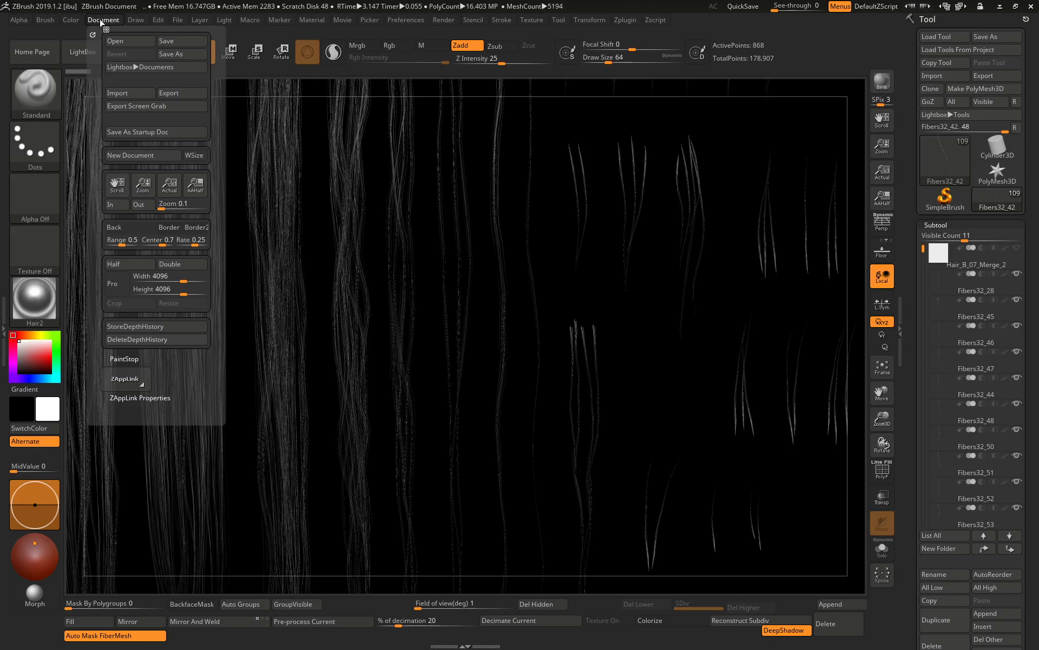
click(167, 93)
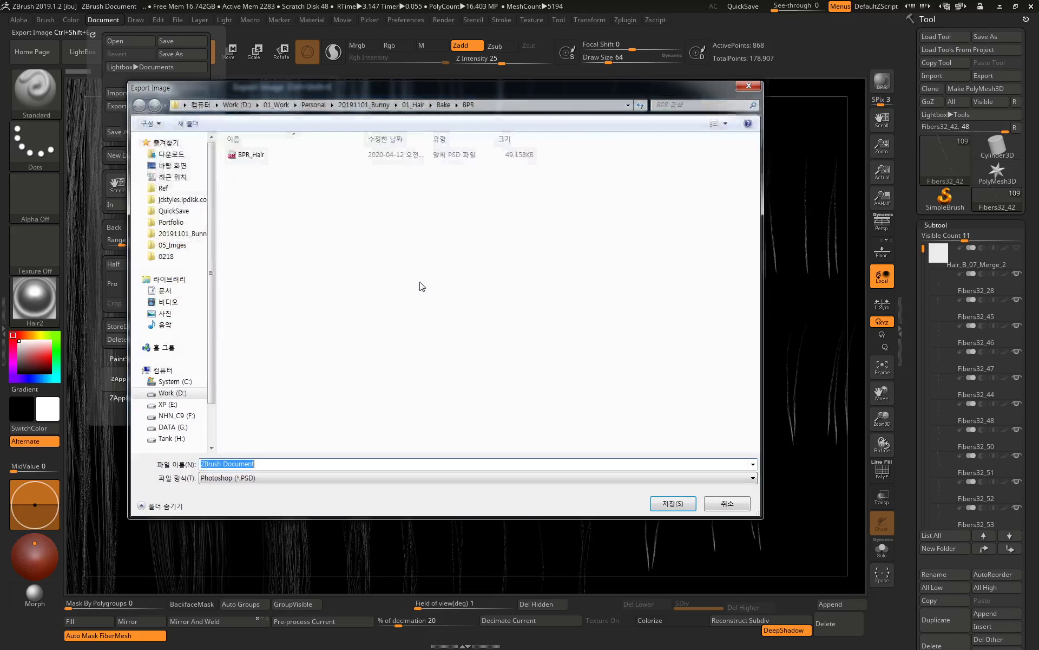
key(Return)
click(538, 21)
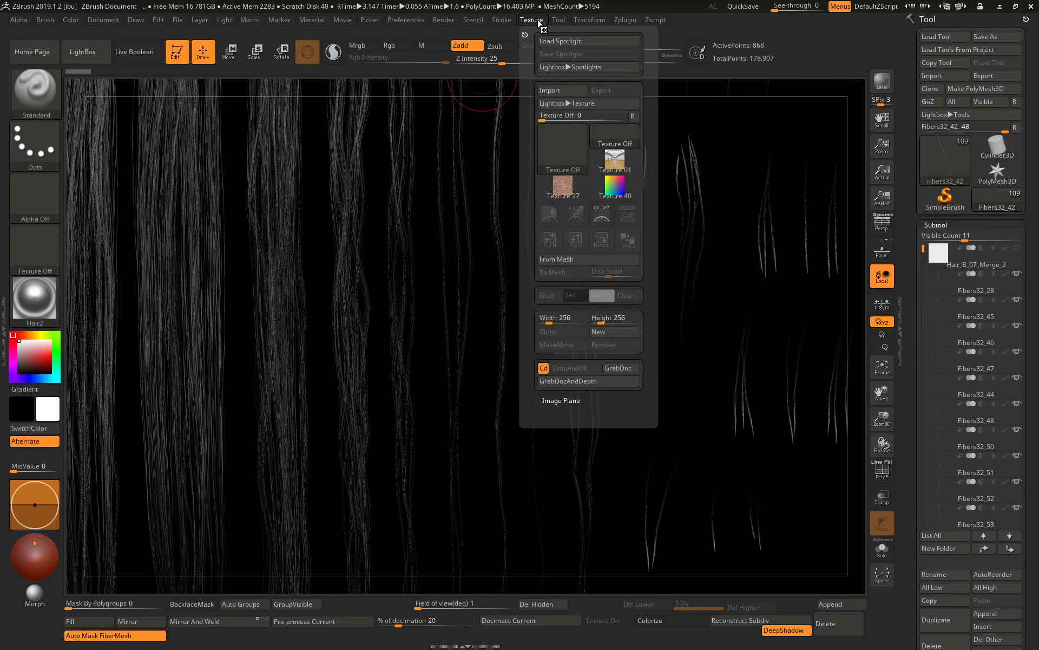
click(589, 22)
click(563, 22)
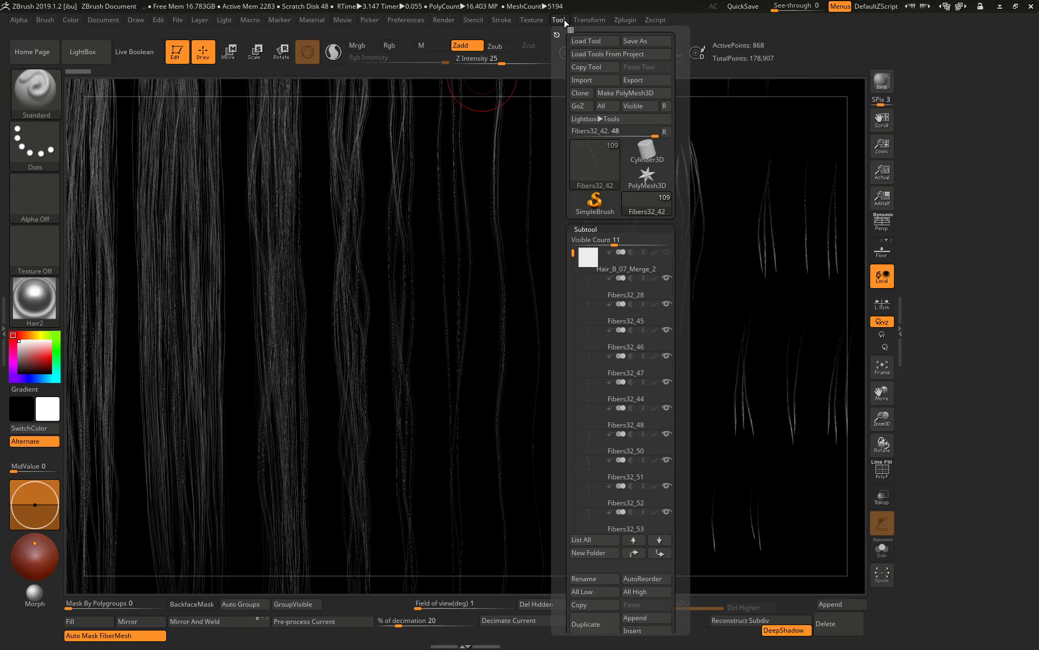
click(570, 30)
click(531, 20)
click(473, 20)
click(406, 20)
click(444, 20)
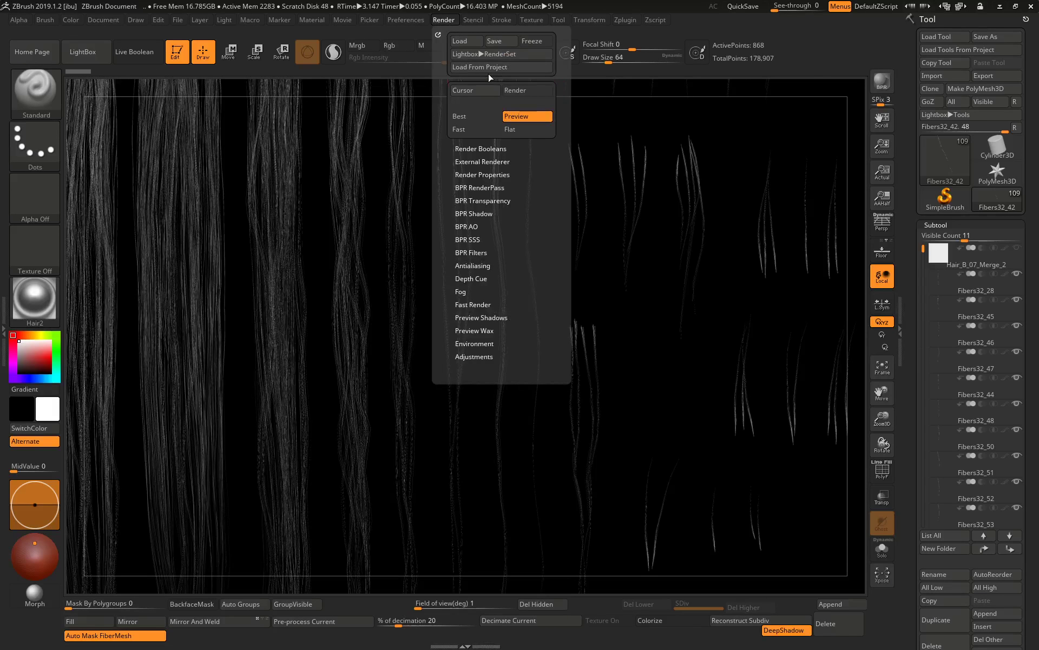
click(492, 187)
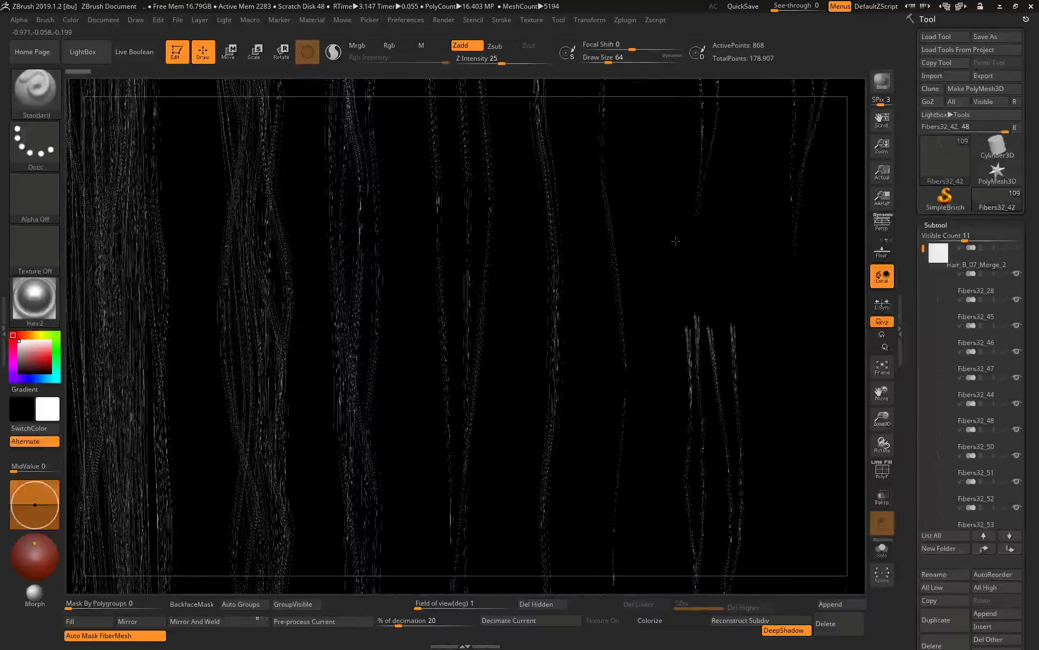
Re-render the fibers with BPR at best quality, then cancel a shadow pass export
click(443, 20)
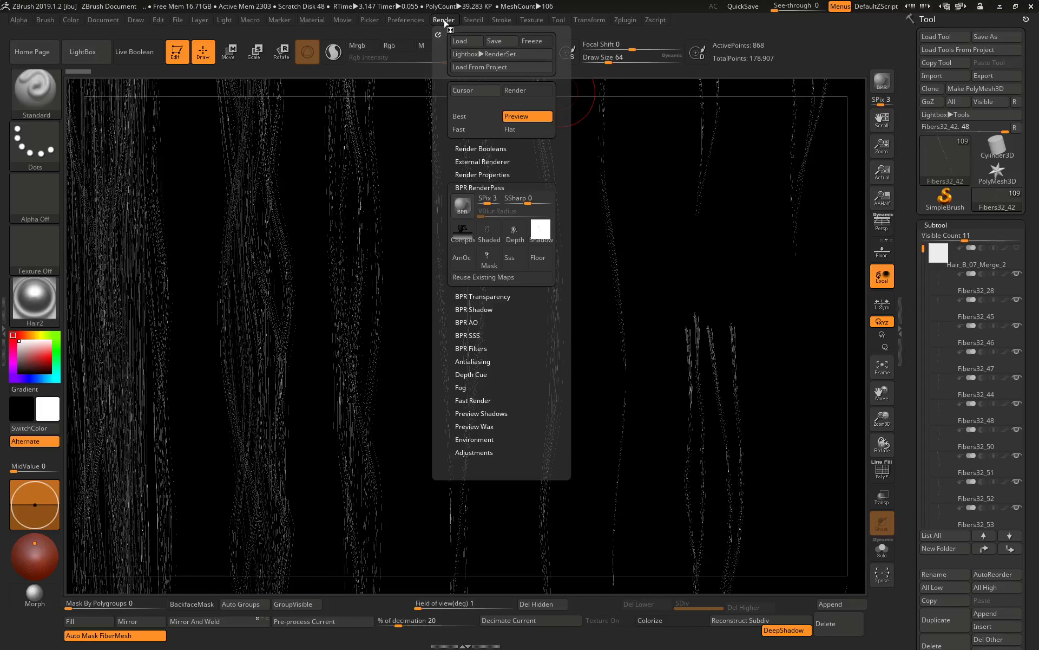
click(882, 82)
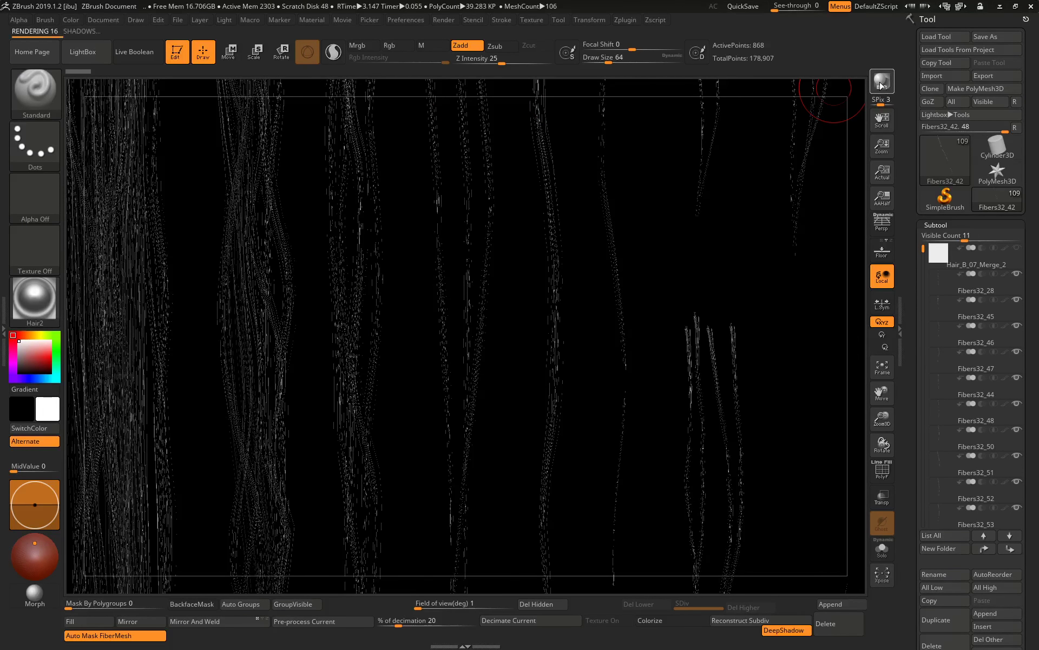
click(474, 20)
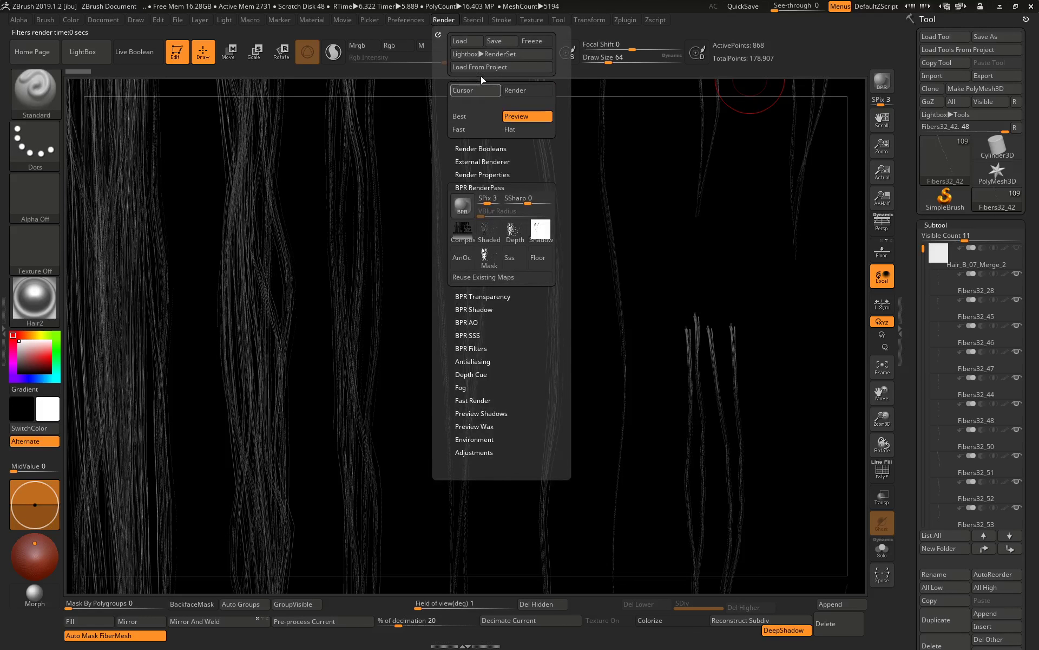
click(543, 234)
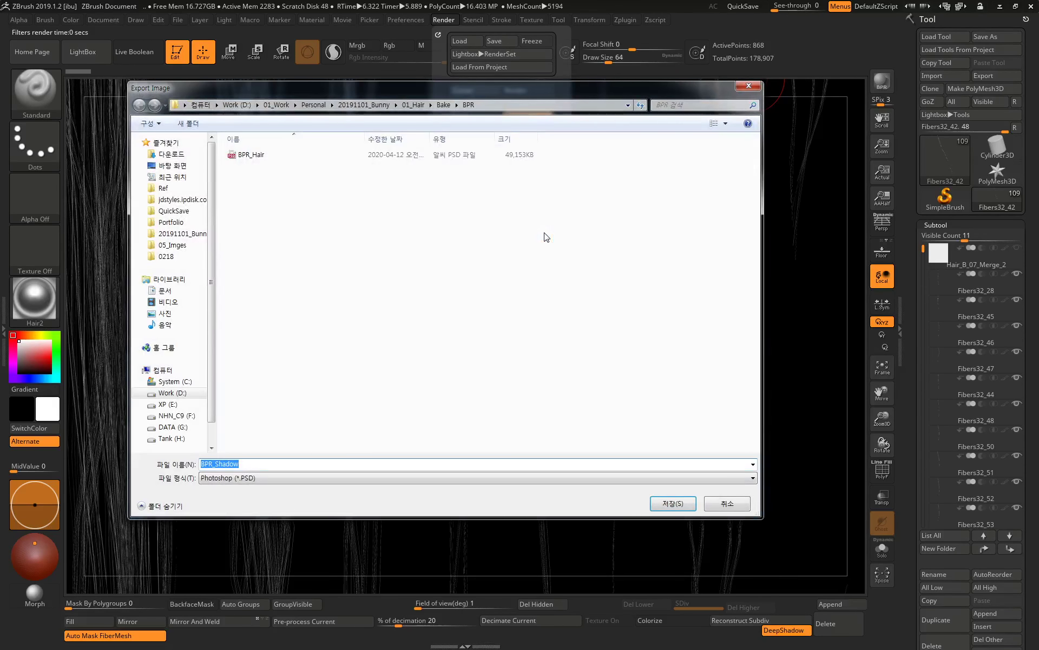
click(742, 508)
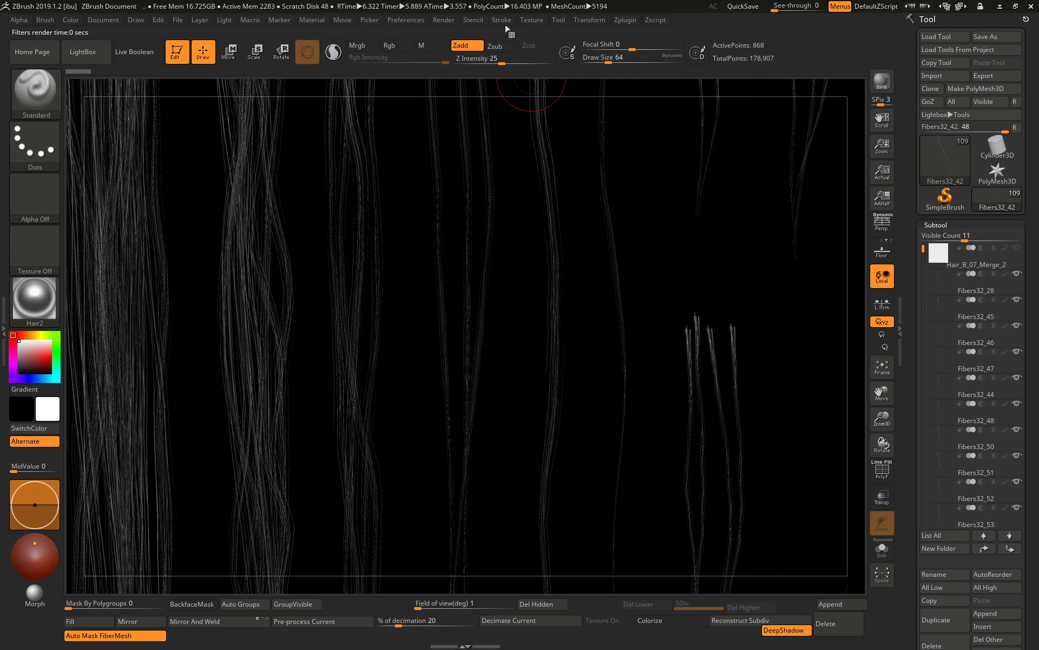
Export the render's mask pass as test.PSD into the BPR folder
click(500, 20)
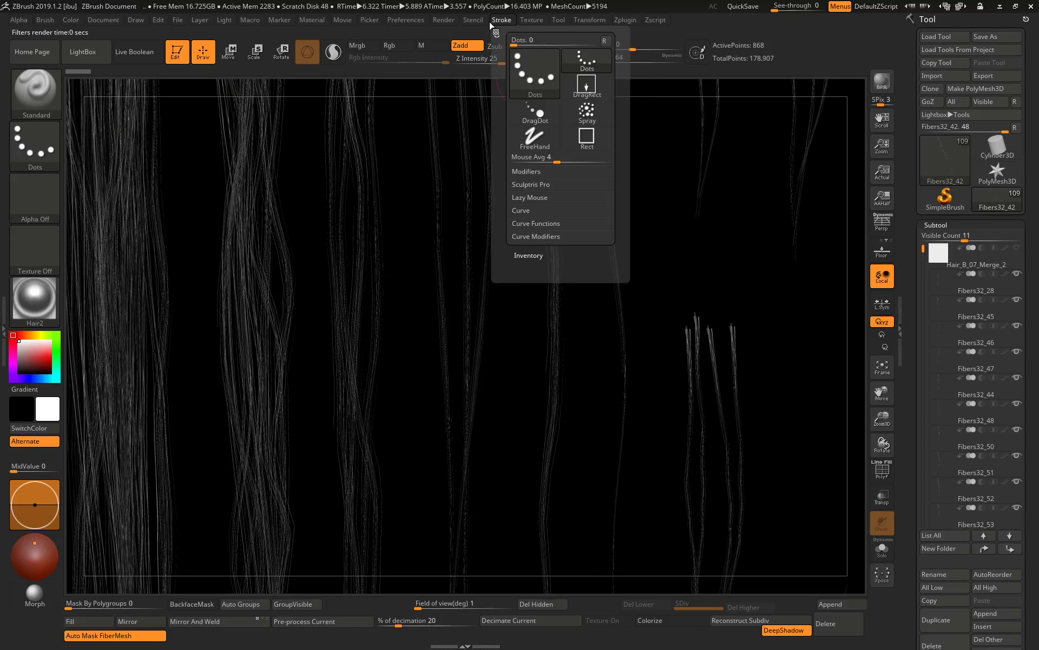
click(443, 20)
mouse_move(486, 258)
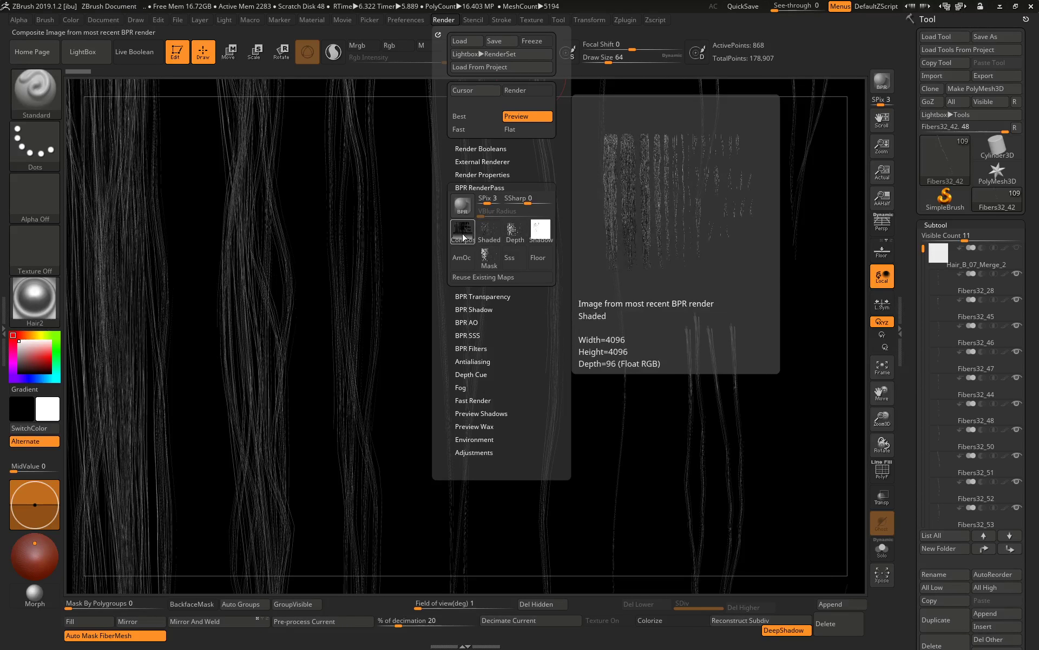
click(489, 259)
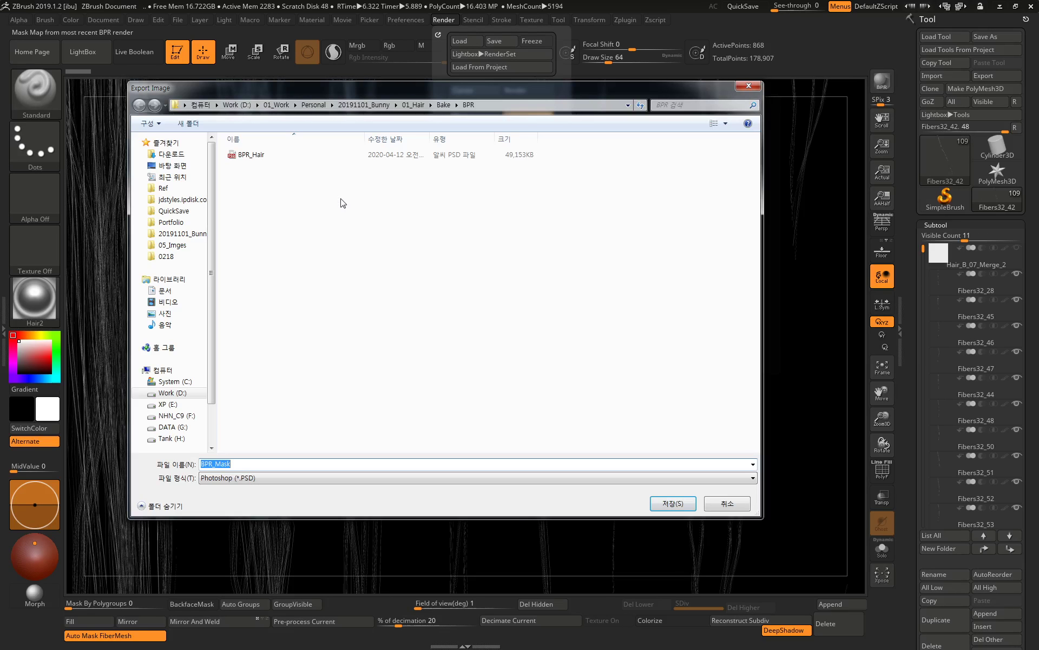
click(317, 155)
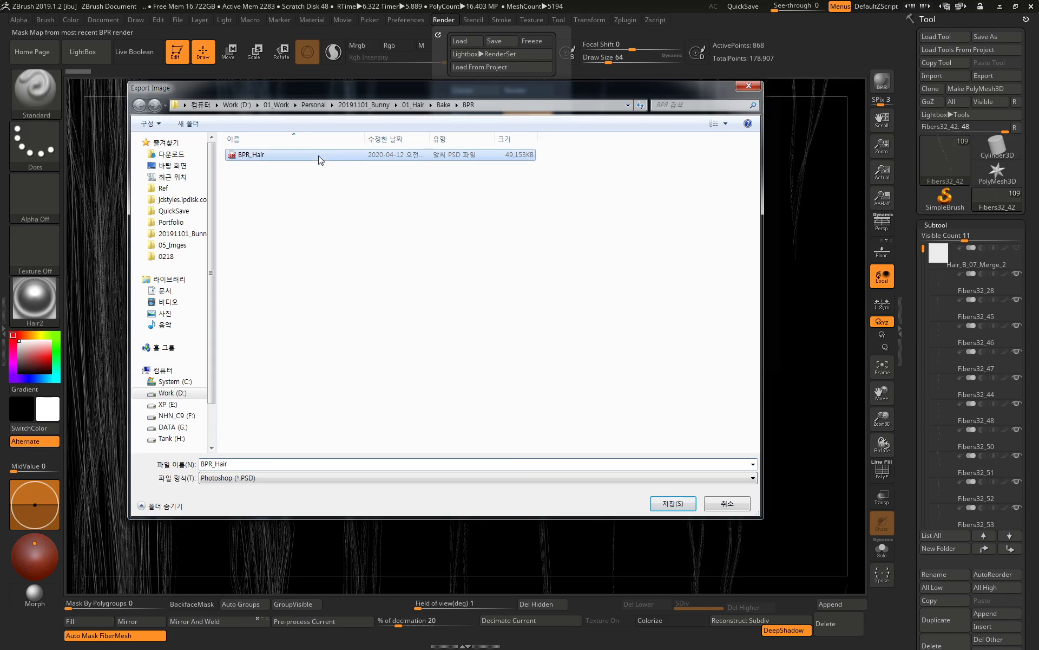
click(265, 463)
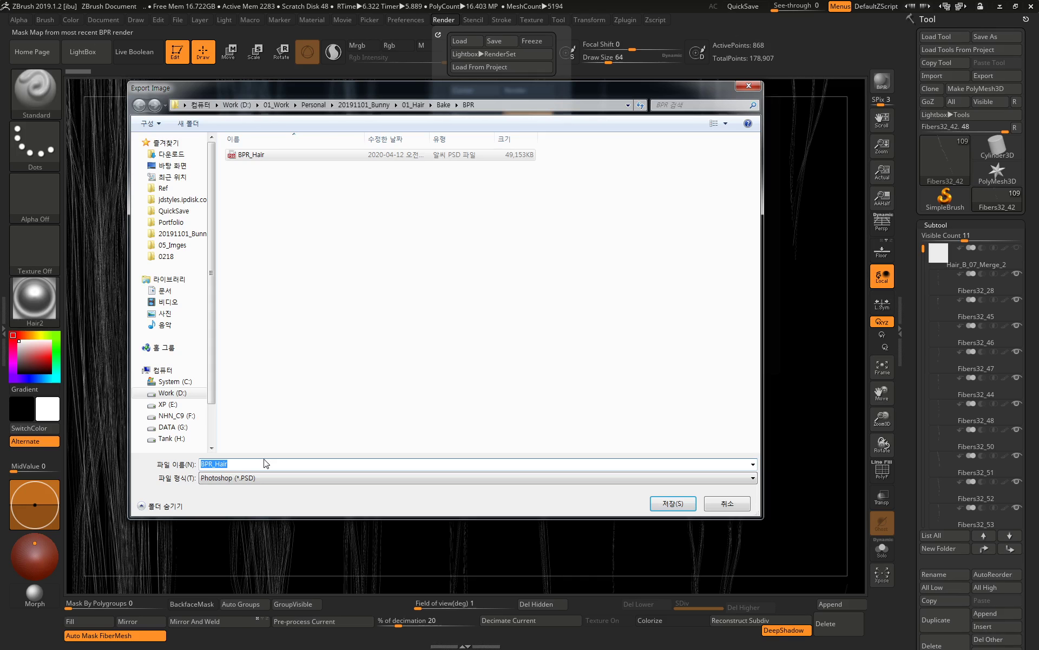
text(test)
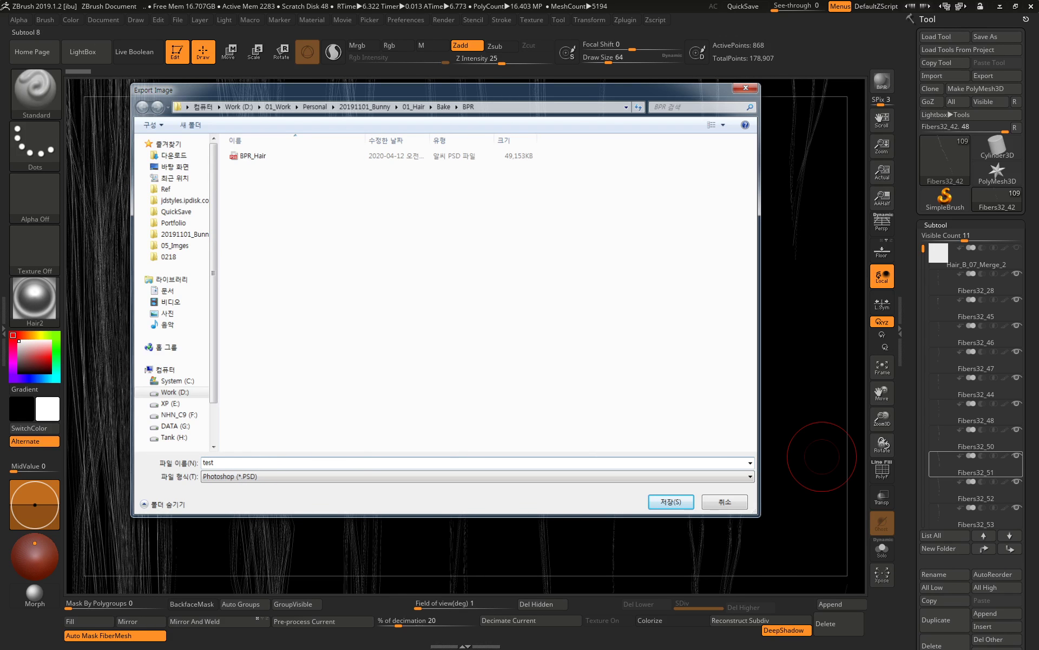
key(Return)
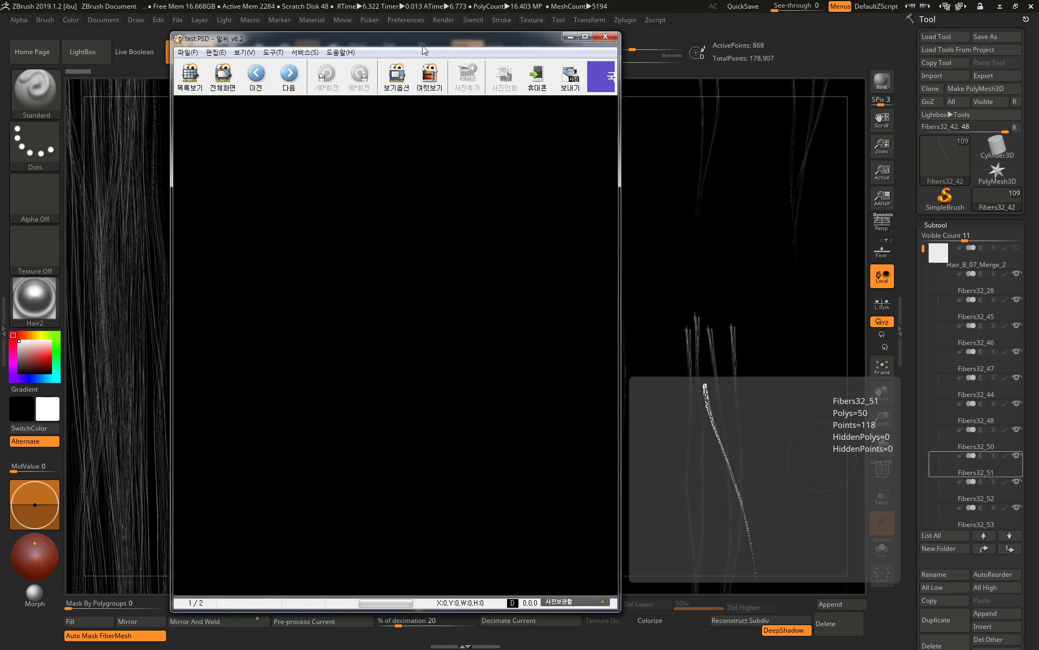
Drag the ALSee viewer showing test.PSD off to the right, uncovering the ZBrush canvas
drag(422, 40, 478, 41)
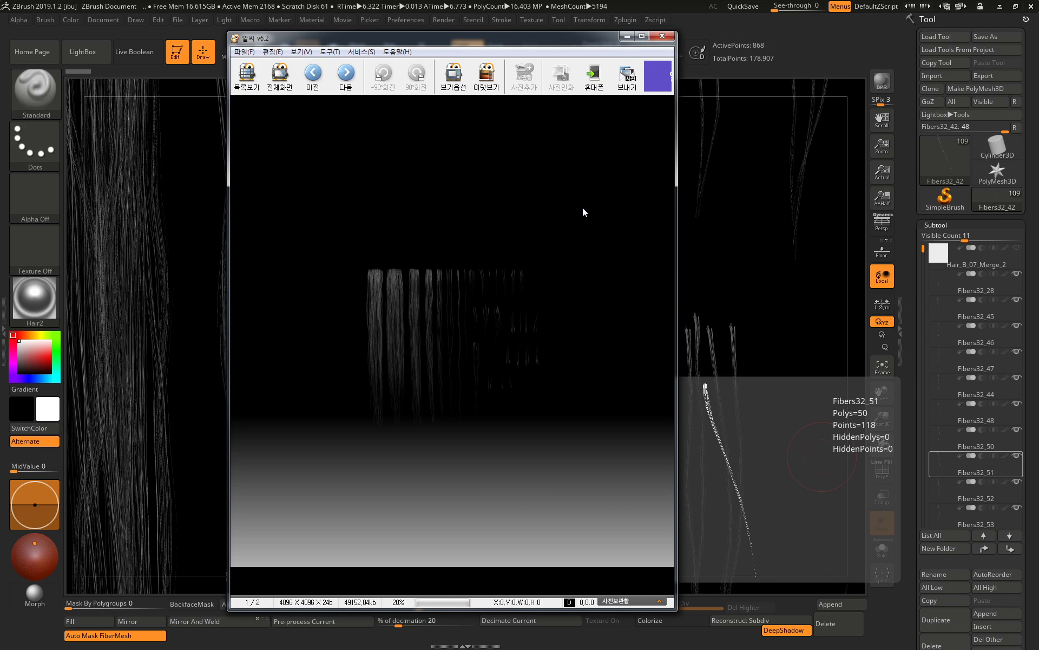
drag(548, 39, 1038, 54)
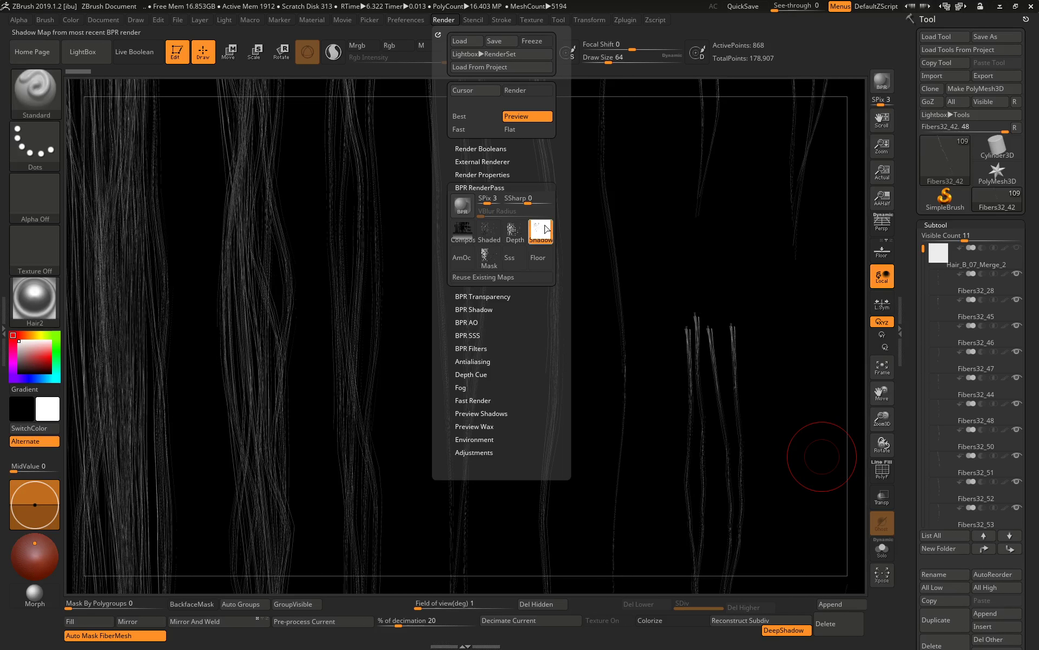
Export the shadow pass as BPR_Shadow in Photoshop PSD format
click(541, 229)
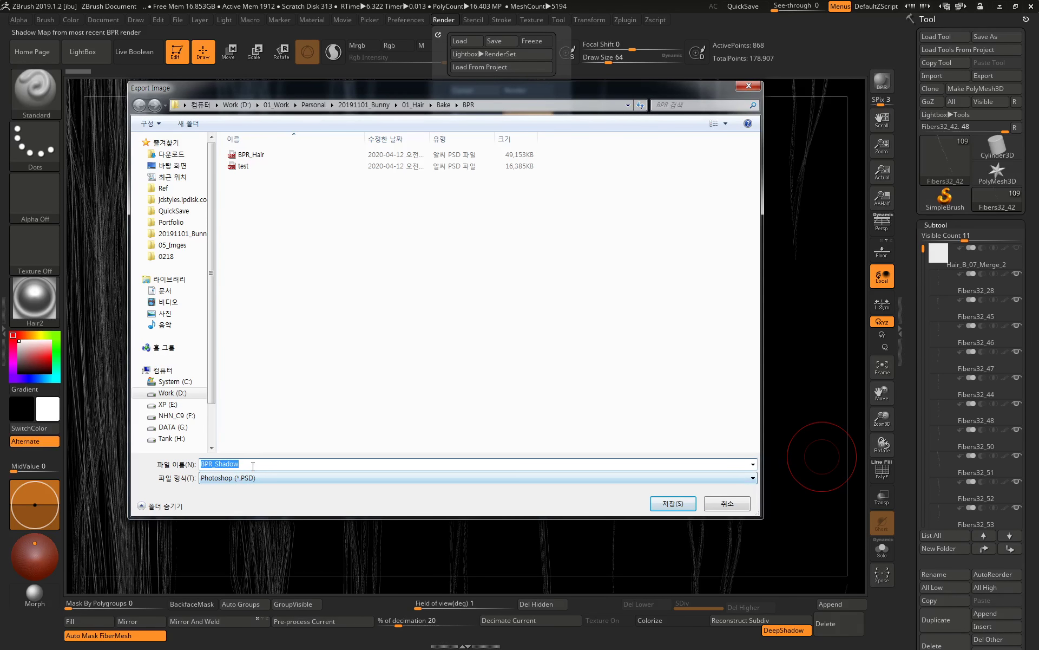
click(257, 477)
click(274, 477)
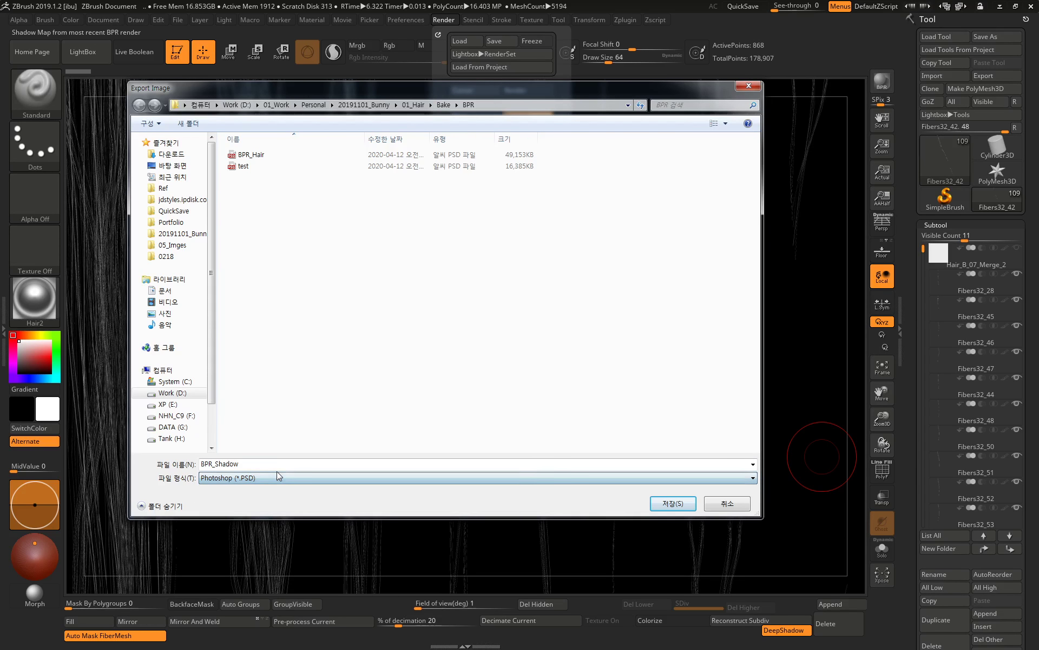
double_click(287, 466)
key(Return)
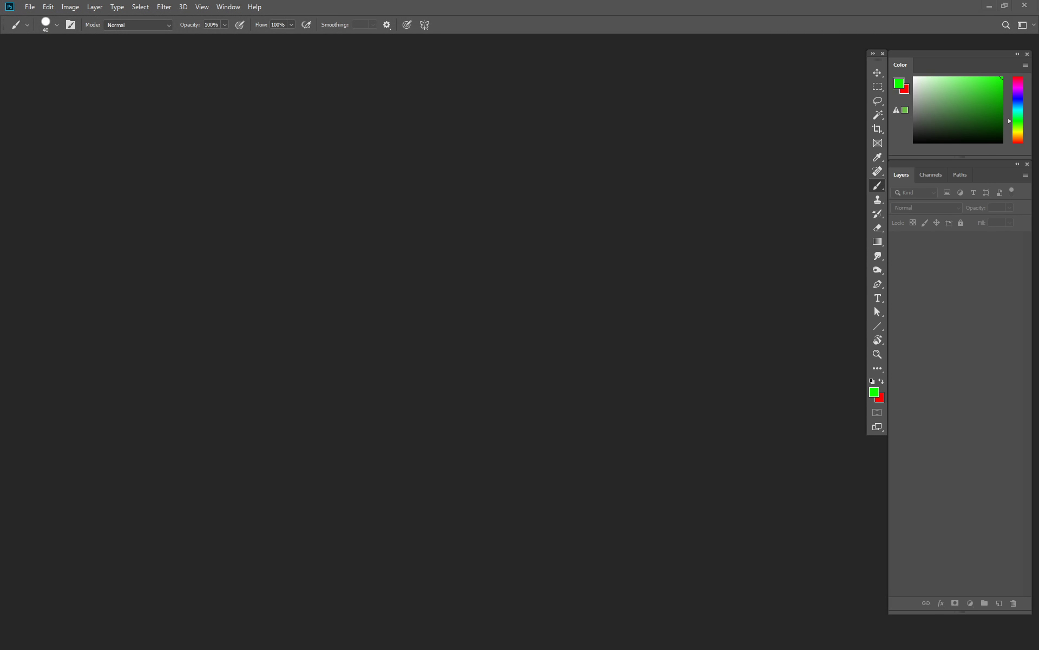
Inspect BPR_Shadow.PSD in Photoshop, close it, and return to ZBrush
drag(707, 197, 630, 198)
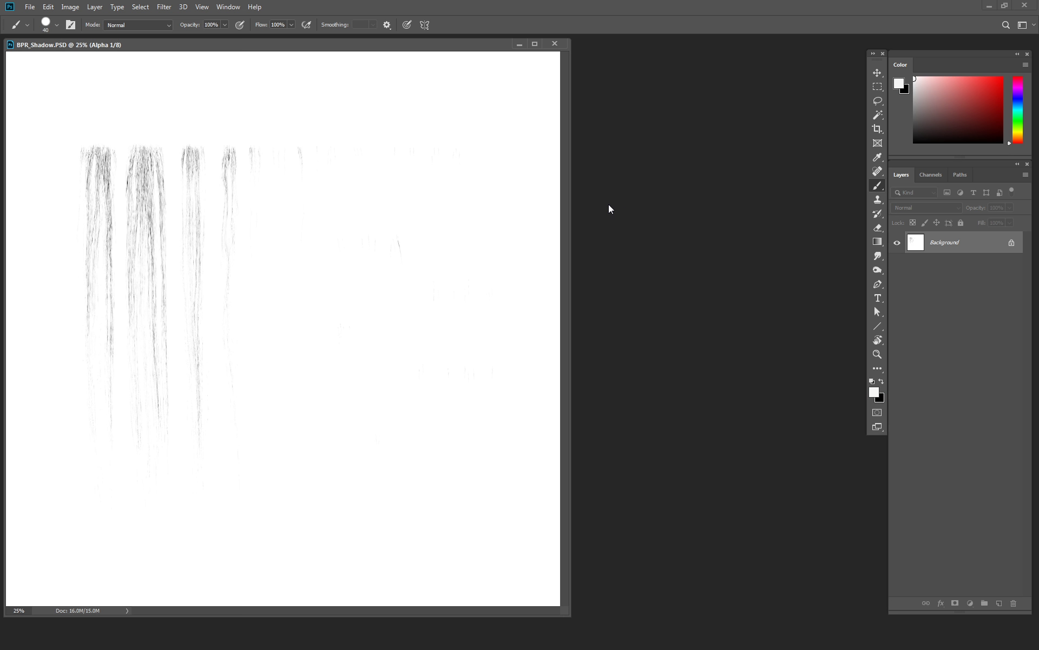
click(553, 45)
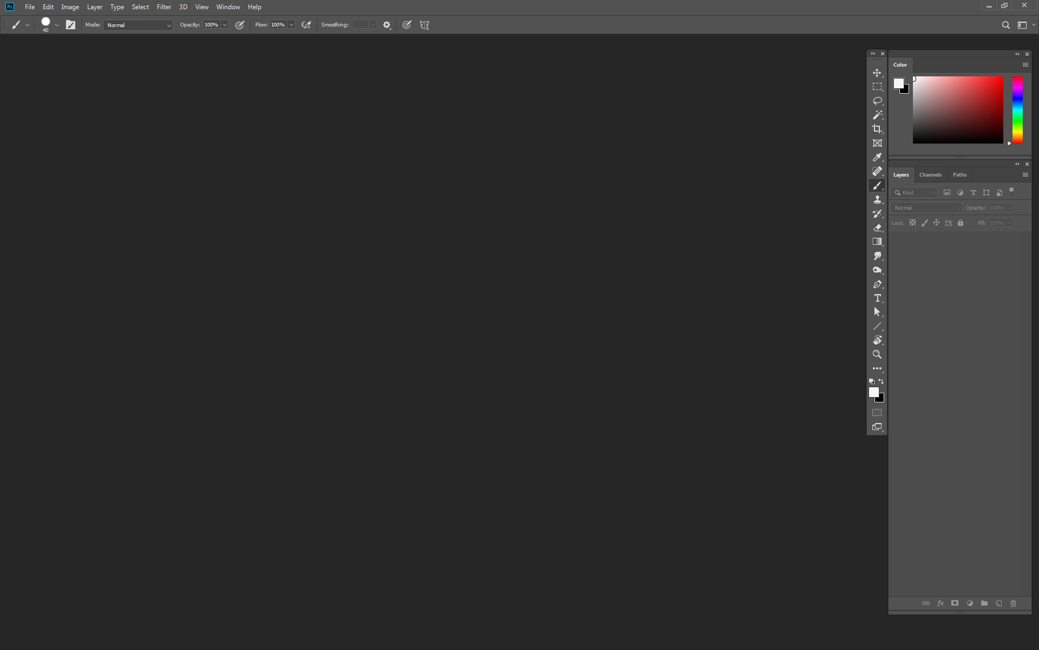
key(alt+Tab)
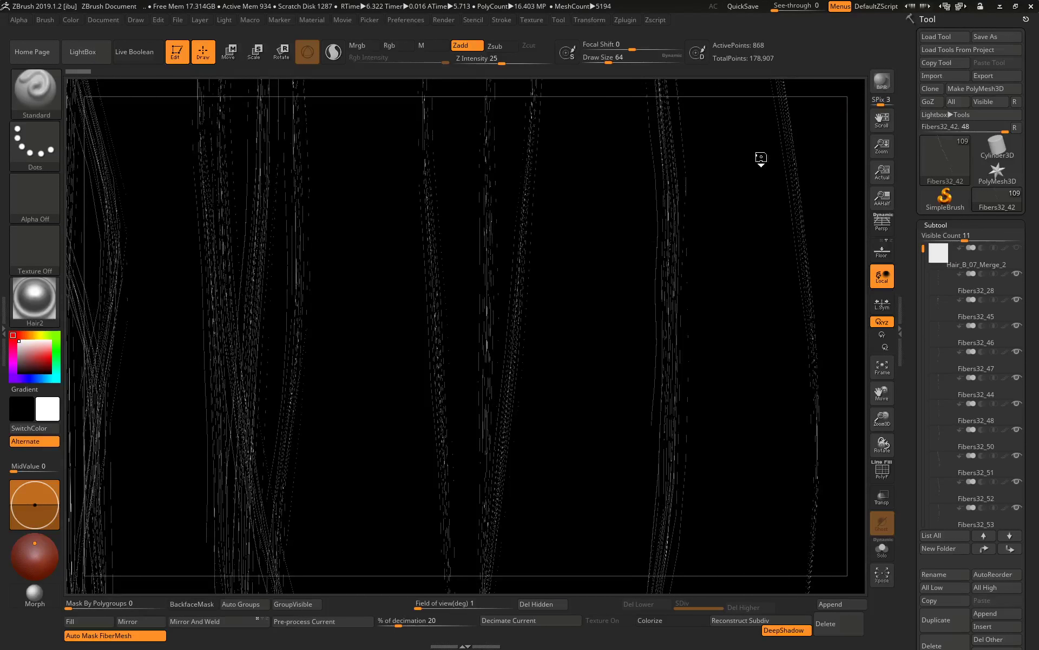
Run a BPR render of the hair and adjust options in the top menus
click(877, 80)
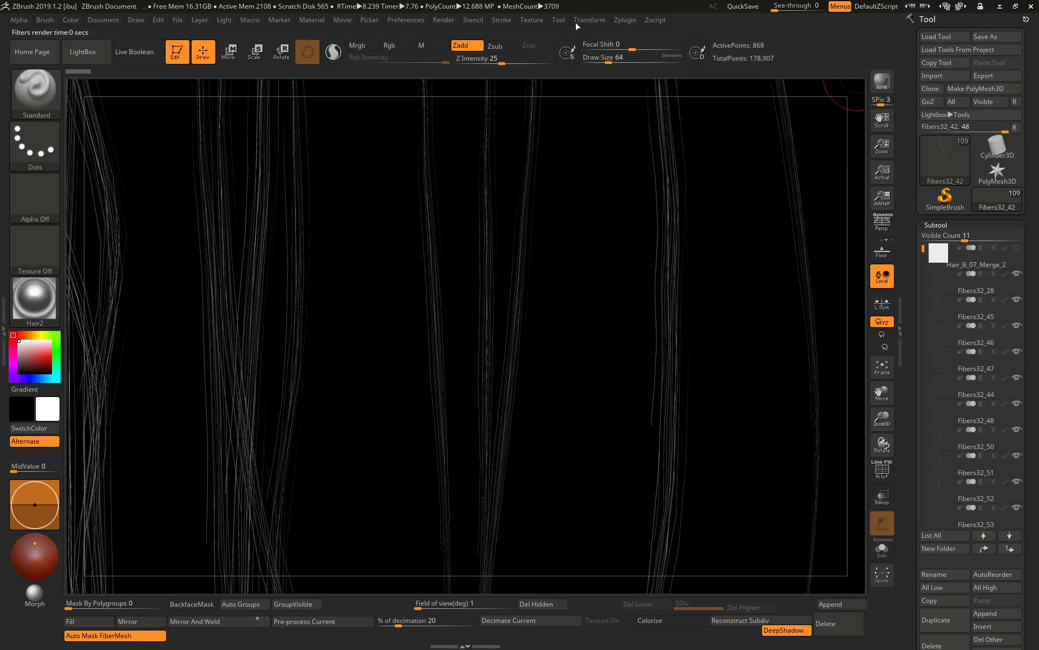
click(583, 20)
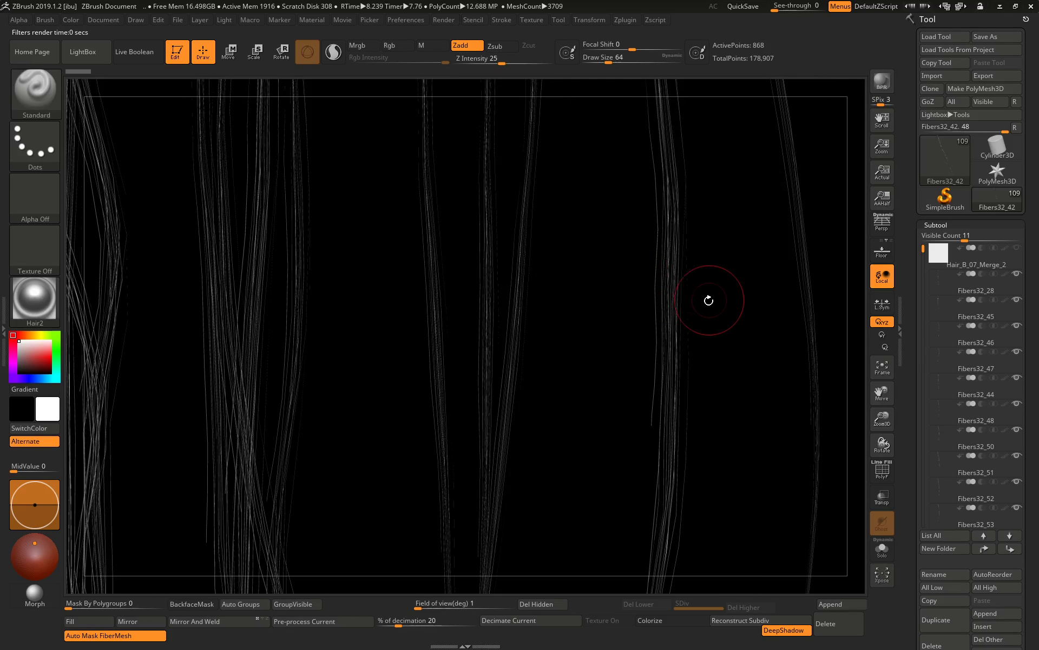
key(shift+r)
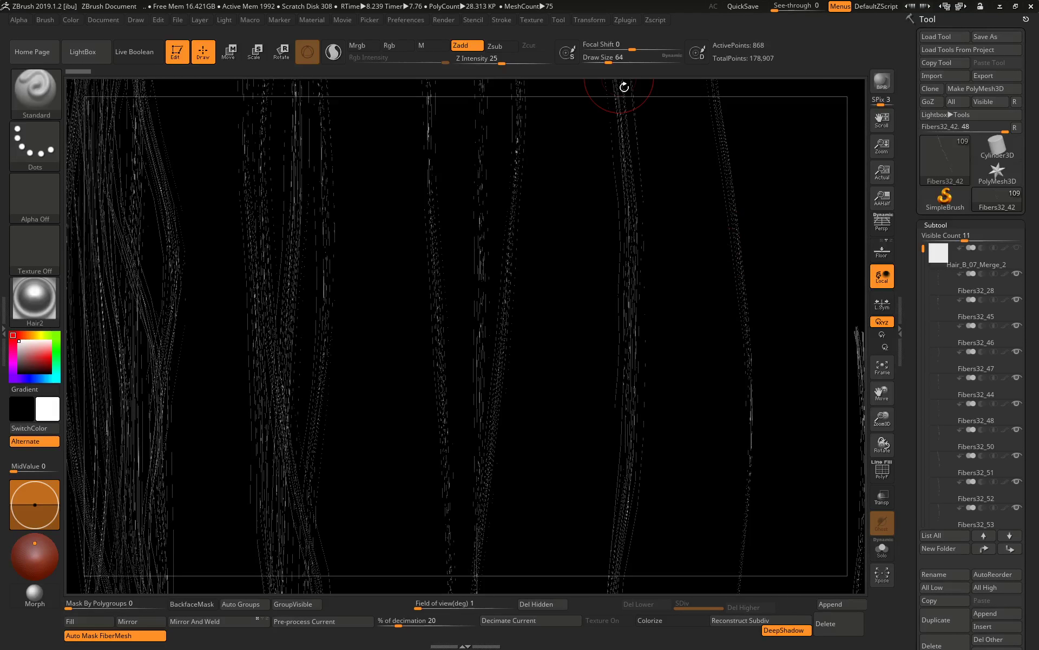
click(543, 22)
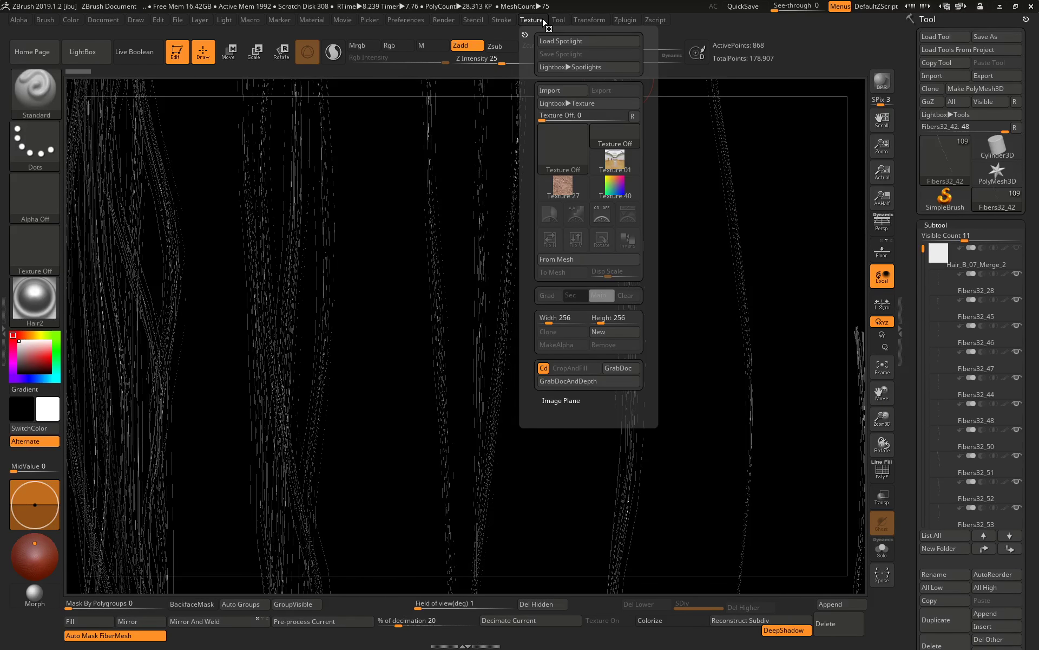
click(501, 22)
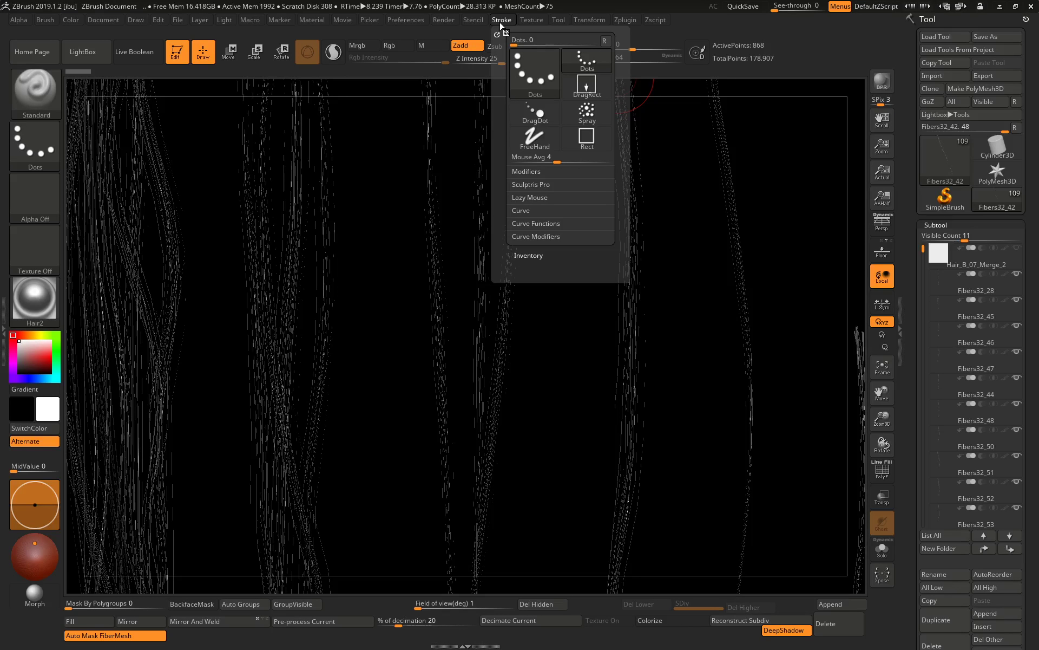
click(500, 24)
Resize the document to 6000 by 6000 pixels
click(114, 23)
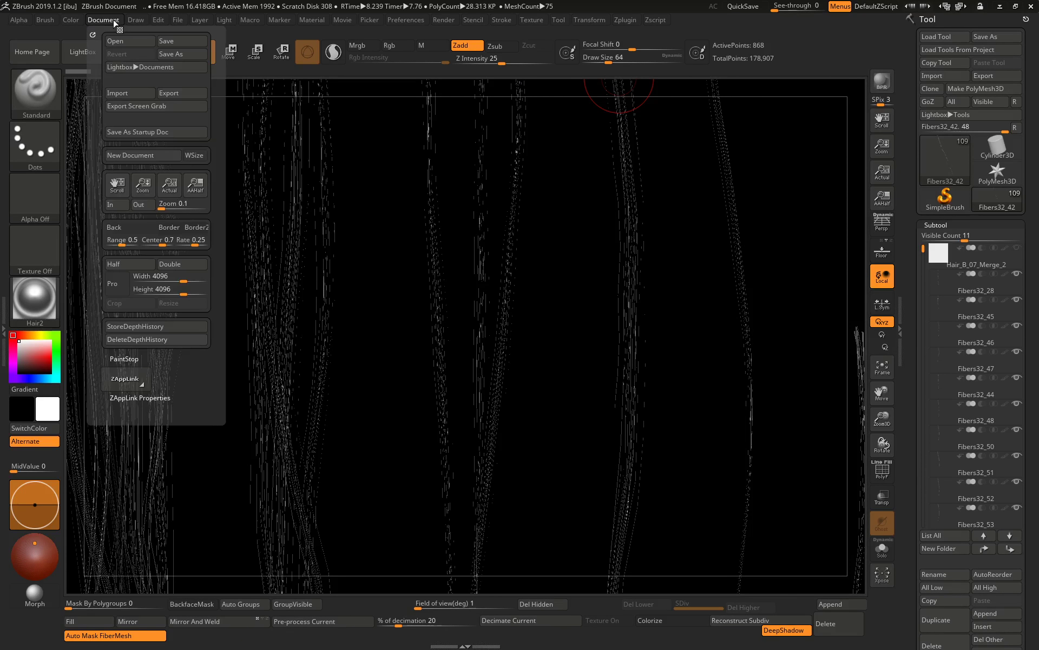
click(175, 276)
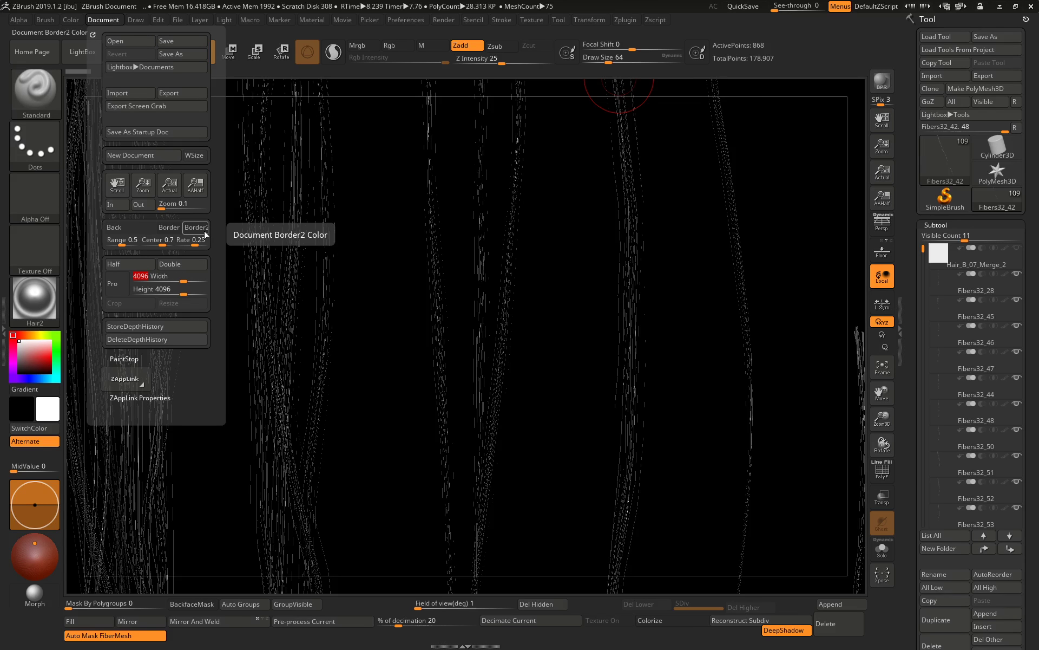
text(6000)
key(Tab)
text(6000)
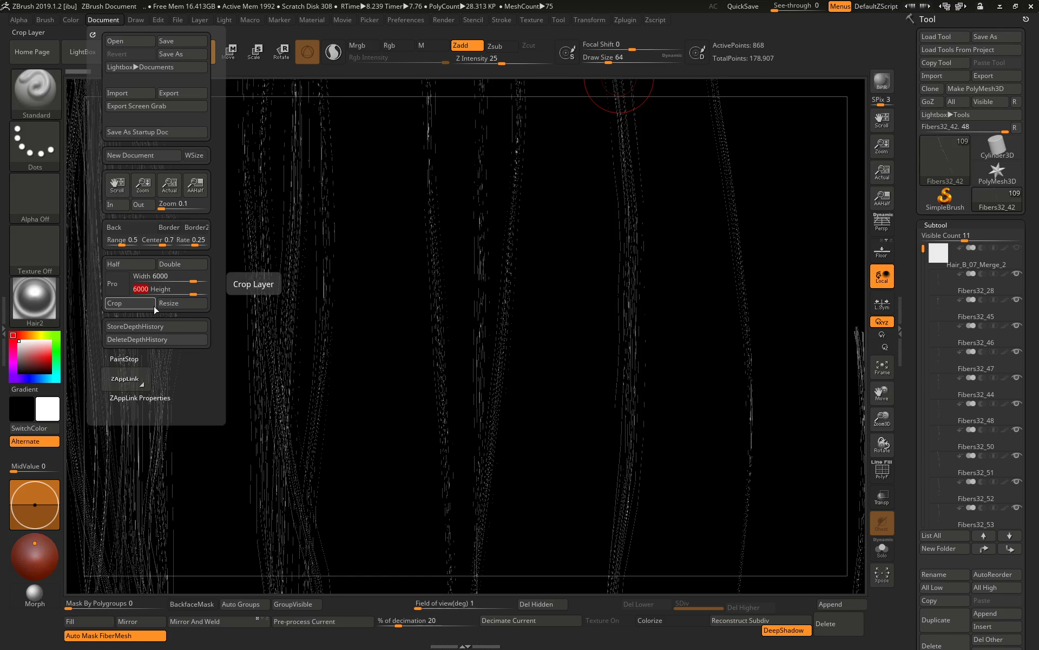
click(172, 303)
click(549, 366)
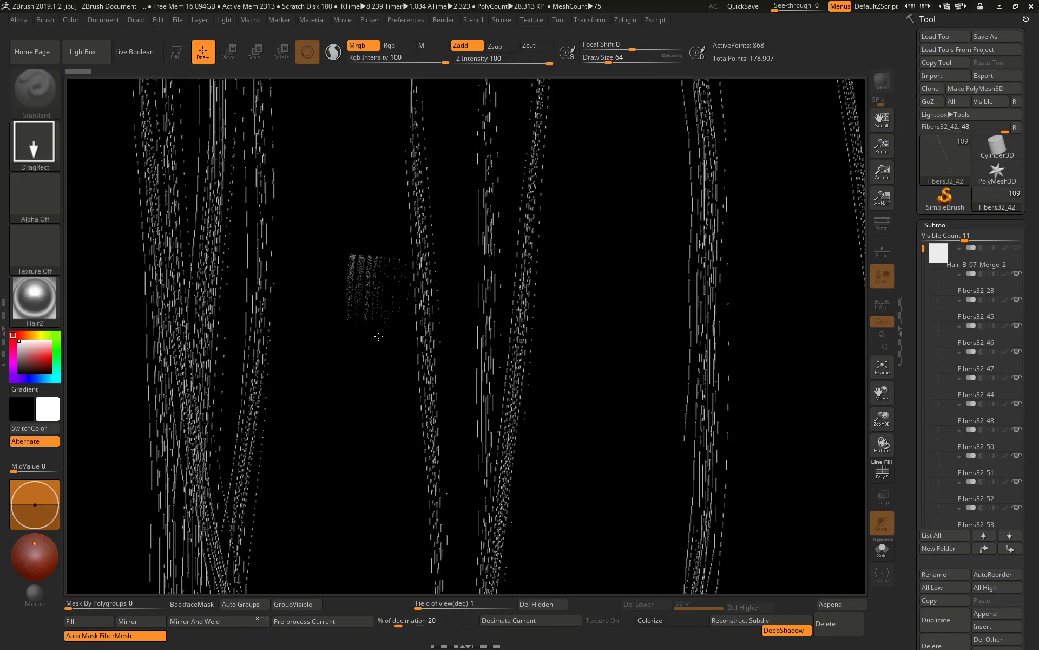
Bring back all fiber subtools and pan the strands across the canvas
ctrl+shift+click(431, 330)
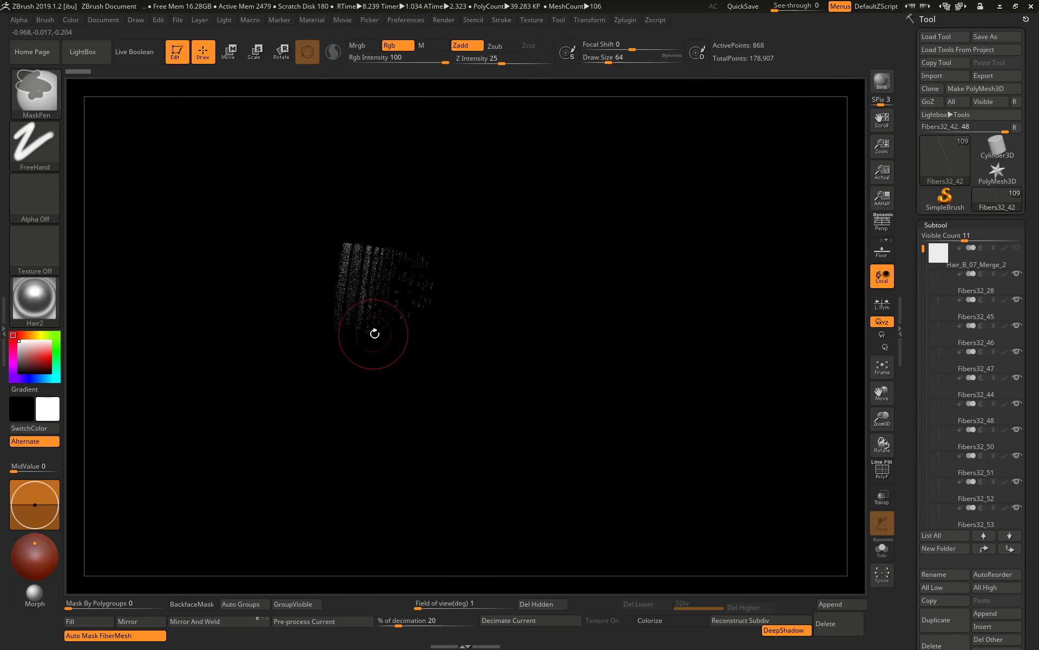
ctrl+shift+click(548, 308)
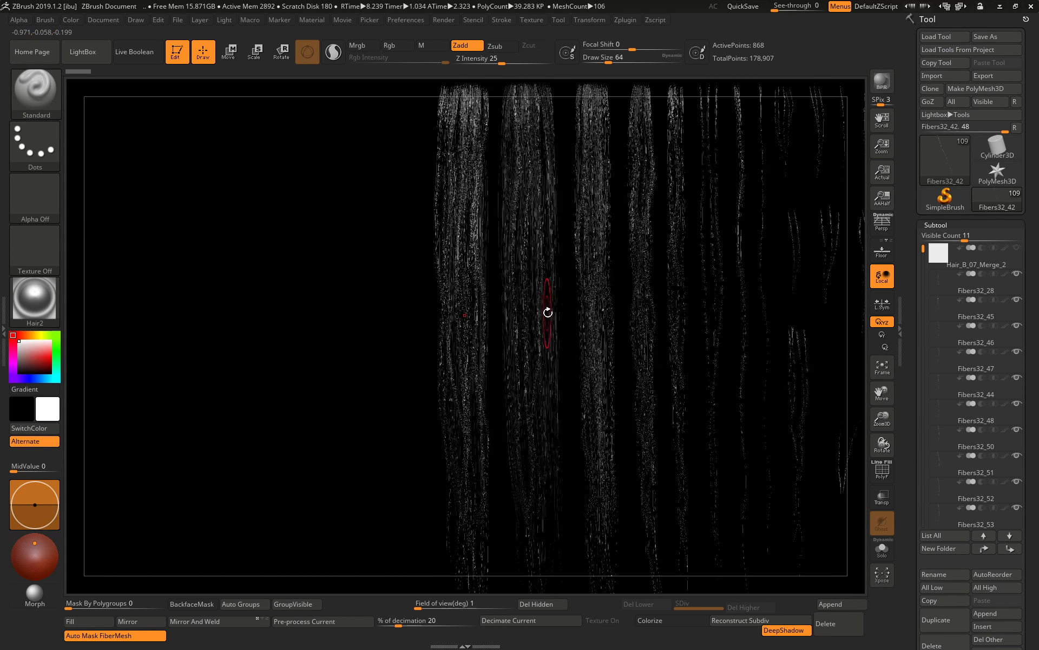
drag(415, 318, 104, 274)
mouse_move(689, 382)
mouse_down()
mouse_move(620, 383)
mouse_move(640, 519)
mouse_move(527, 387)
mouse_move(269, 318)
mouse_move(629, 373)
mouse_move(495, 365)
mouse_move(522, 365)
mouse_move(529, 499)
mouse_move(533, 285)
mouse_move(516, 326)
mouse_move(526, 347)
mouse_move(694, 402)
mouse_move(544, 396)
mouse_move(623, 408)
mouse_up()
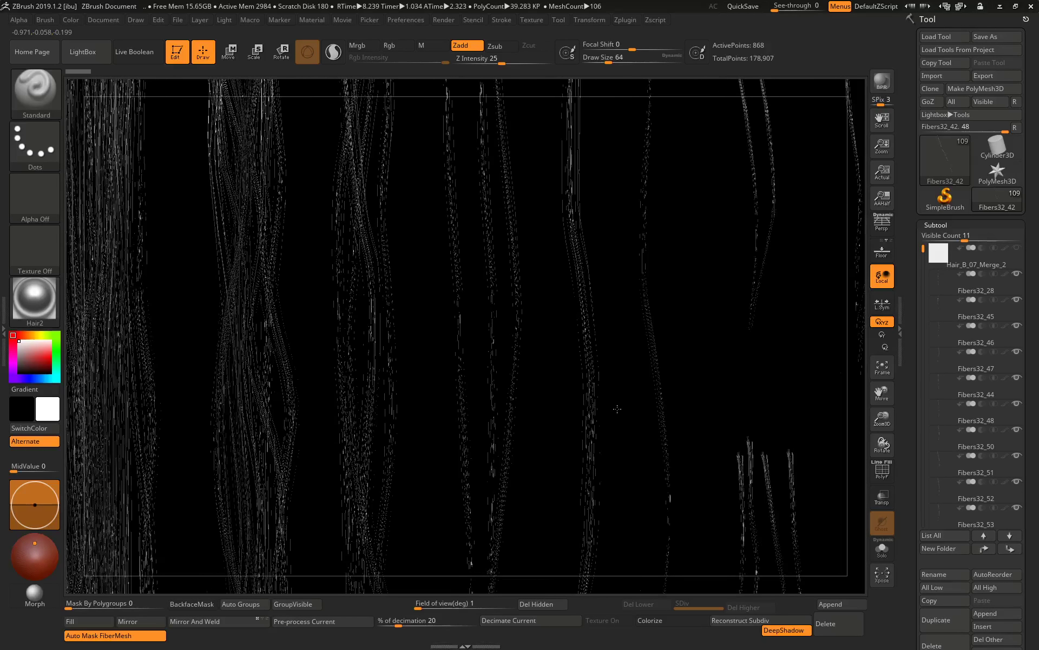
Reframe the strands, re-render at 6000 px, and export the depth pass as BPR_Depth PSD
drag(623, 409, 603, 130)
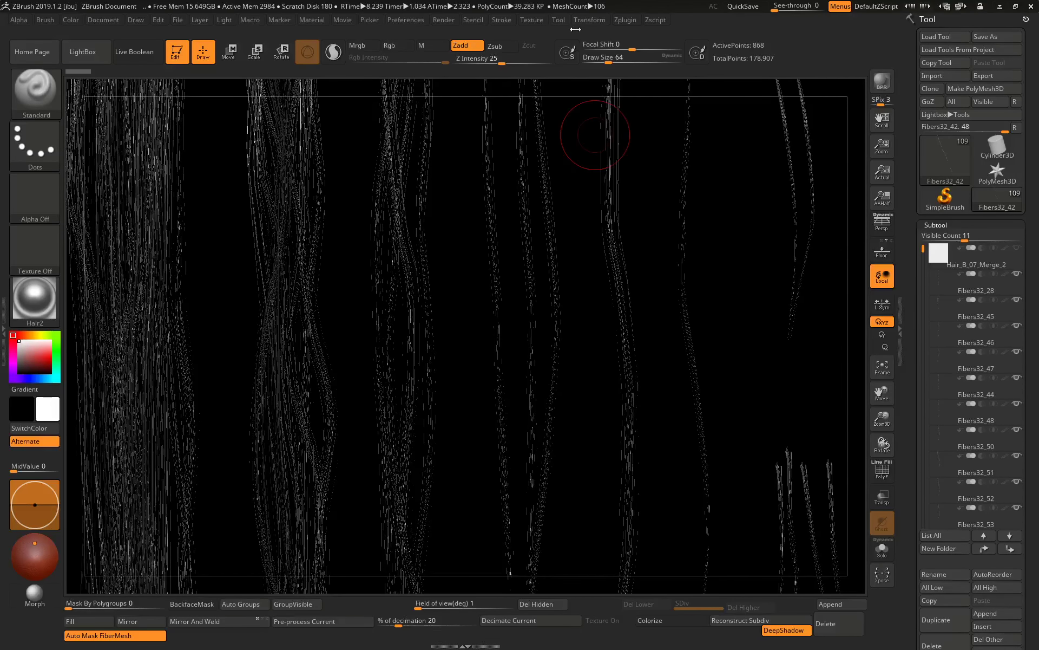
click(884, 86)
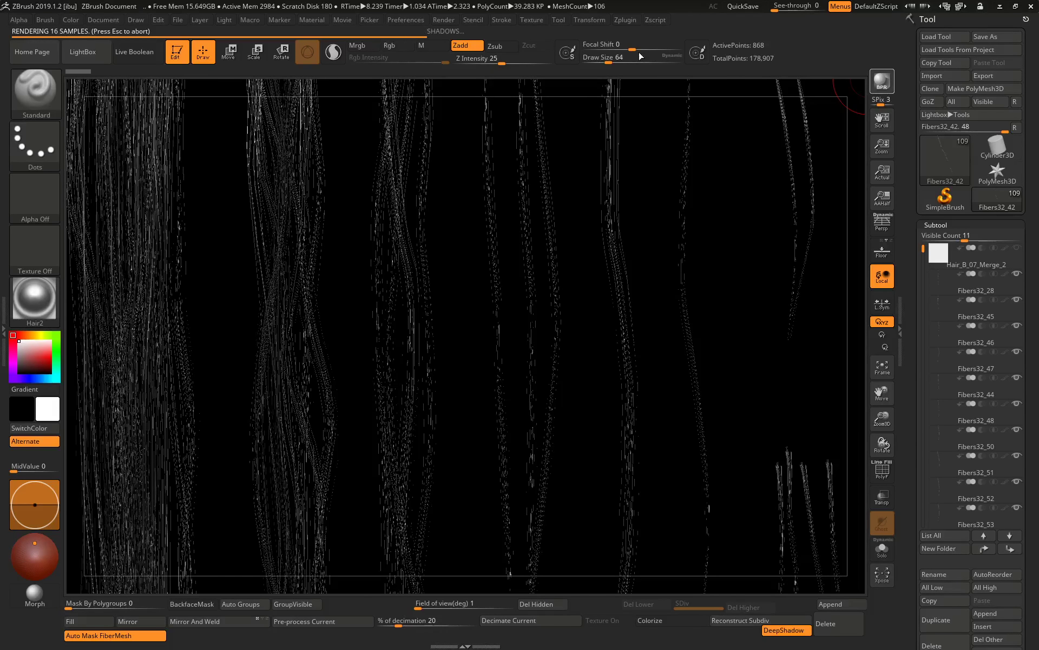
click(582, 23)
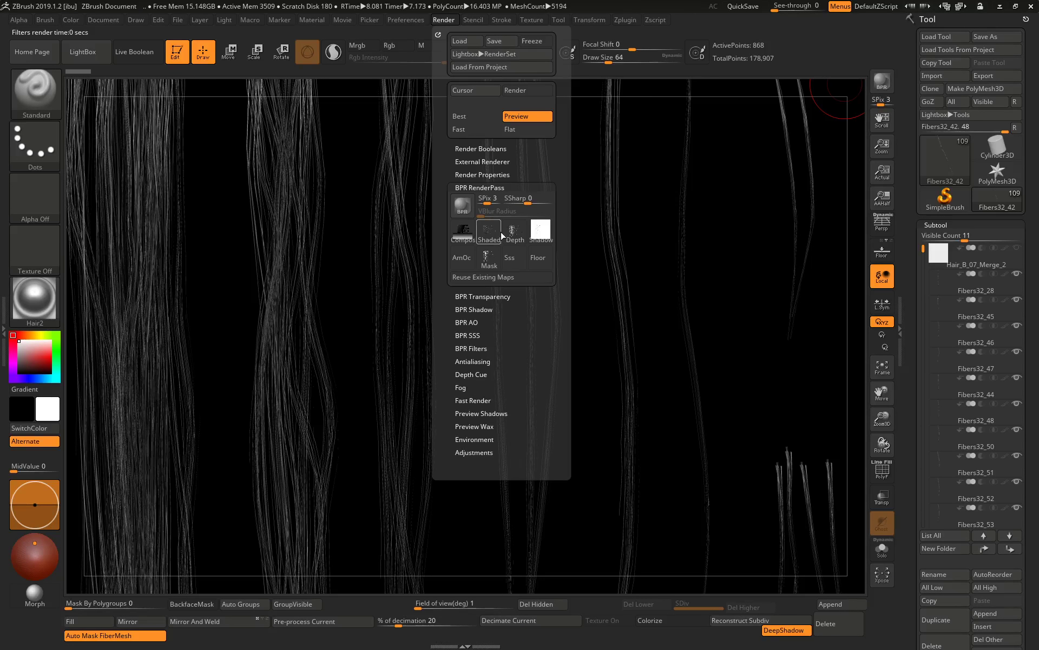
mouse_move(515, 231)
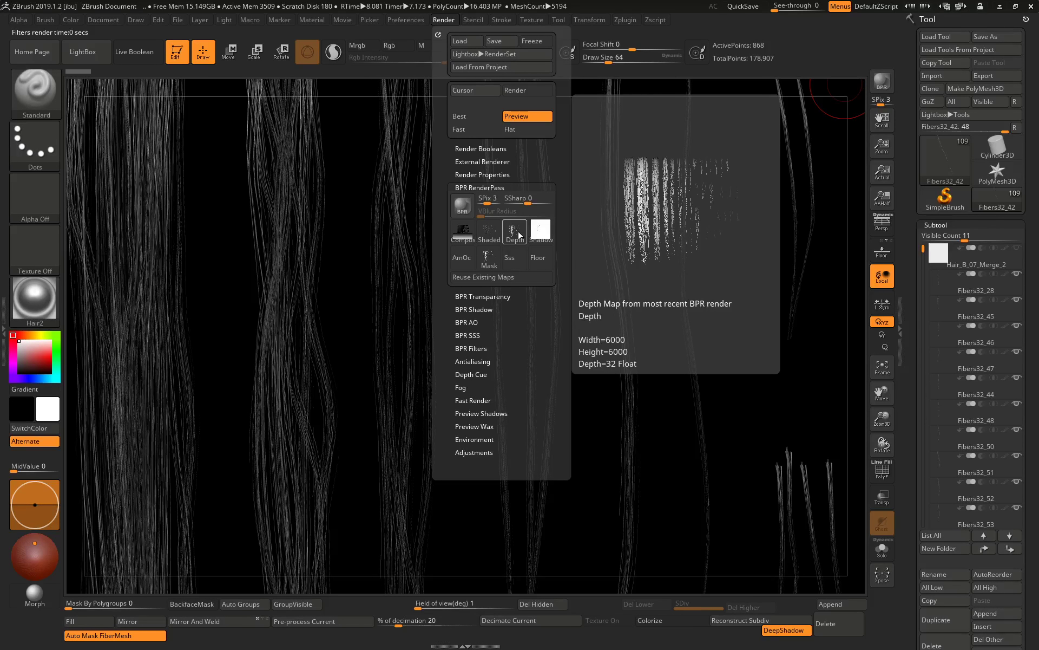
click(519, 234)
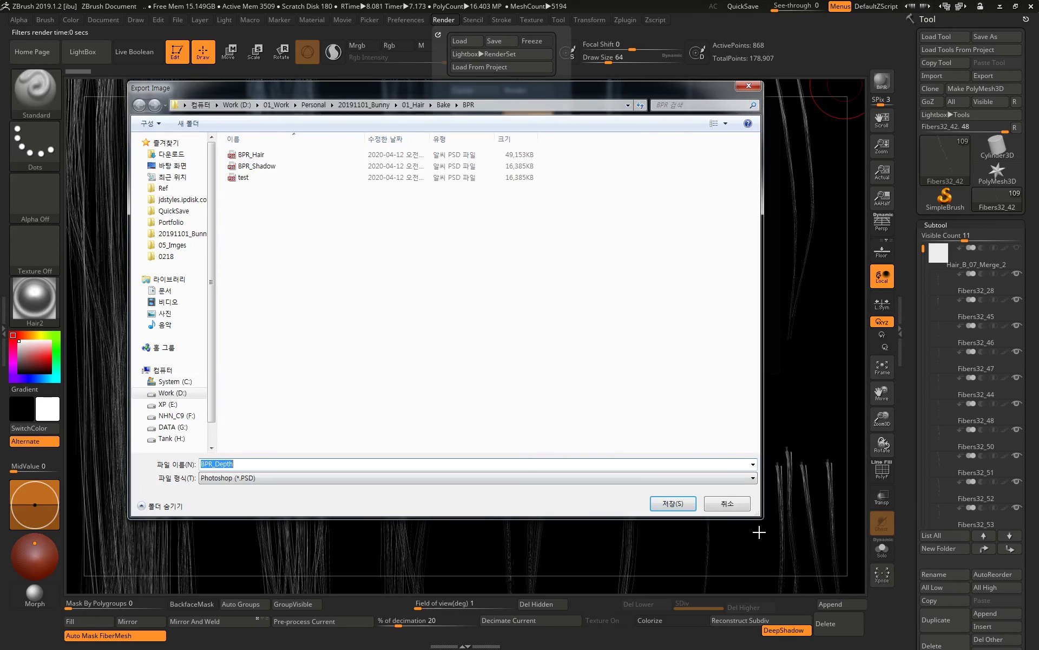
click(673, 503)
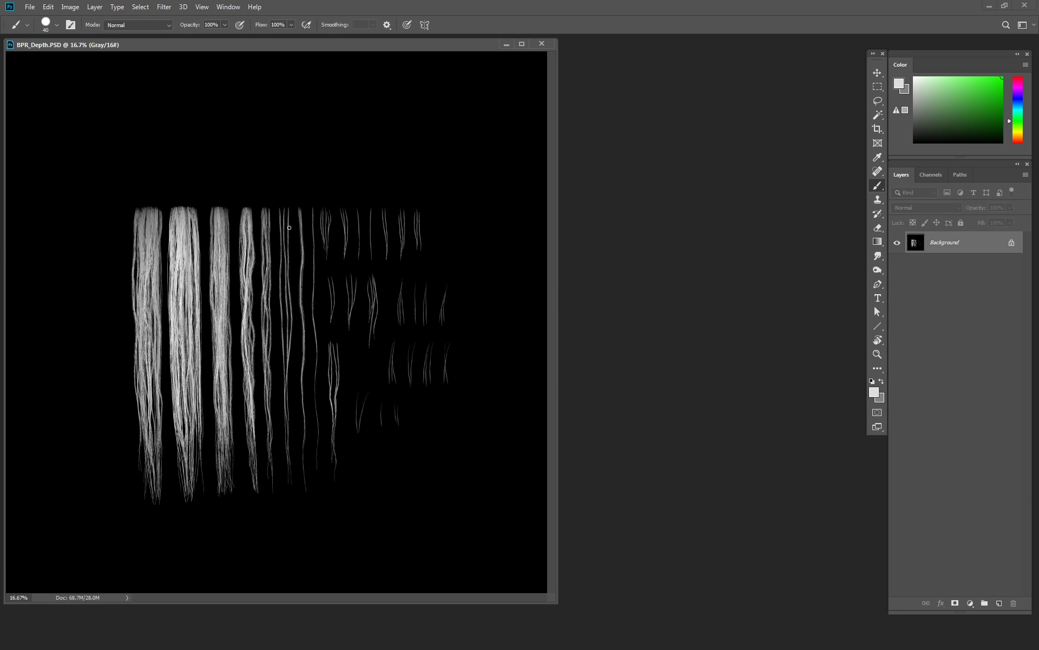
View BPR_Depth at 100% full screen and zoom in on the dense hair strands
click(878, 355)
double_click(878, 357)
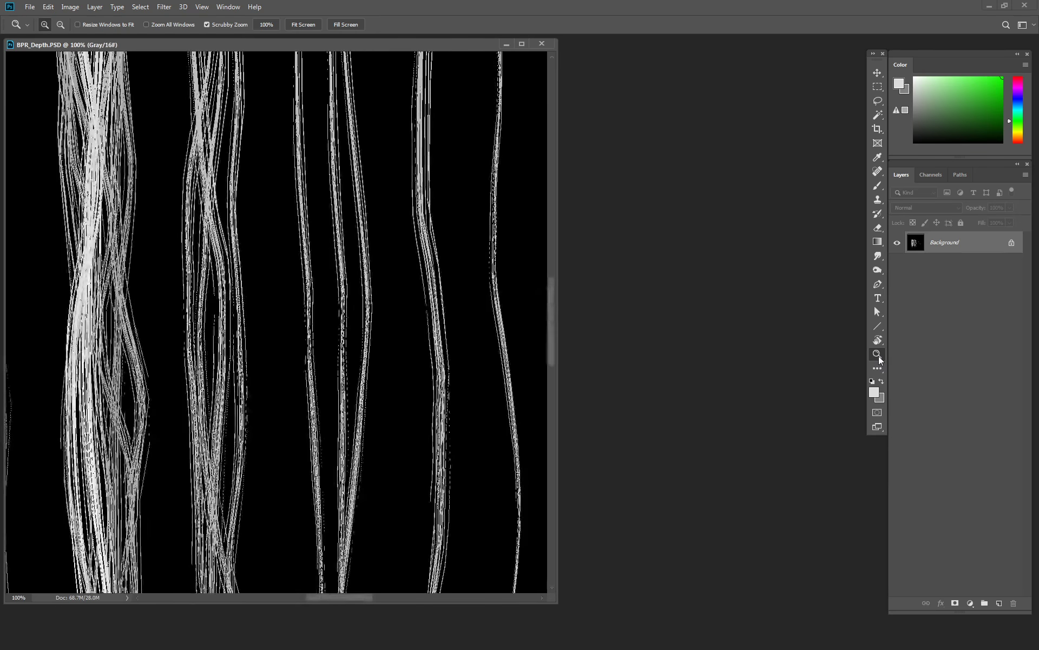
key(f)
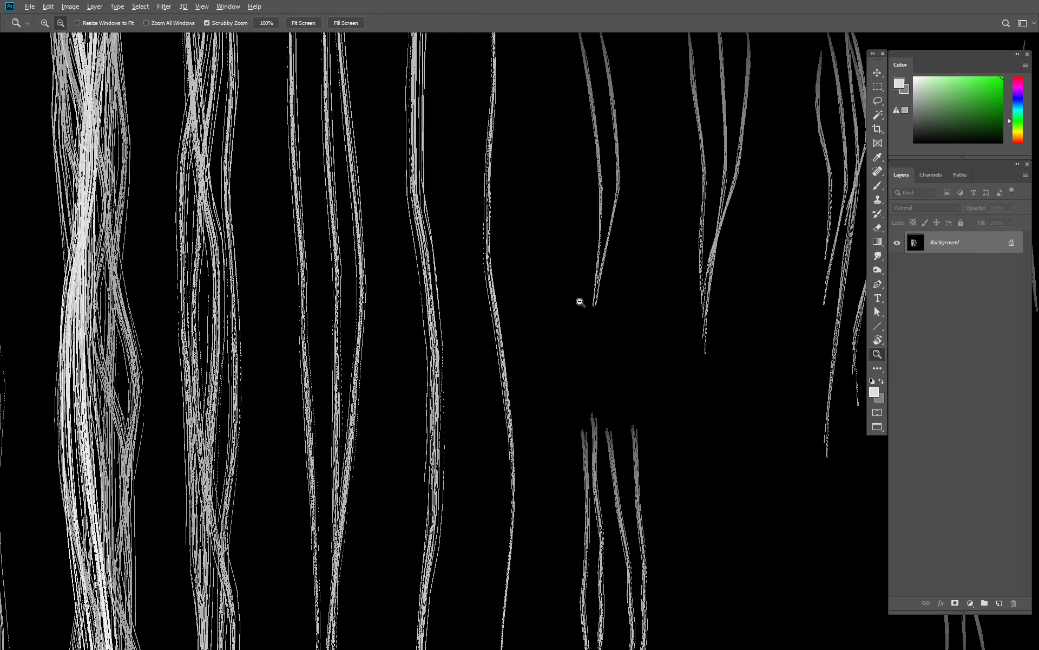
mouse_move(580, 299)
mouse_down()
mouse_move(414, 280)
mouse_move(594, 446)
mouse_move(321, 144)
mouse_move(375, 251)
mouse_up()
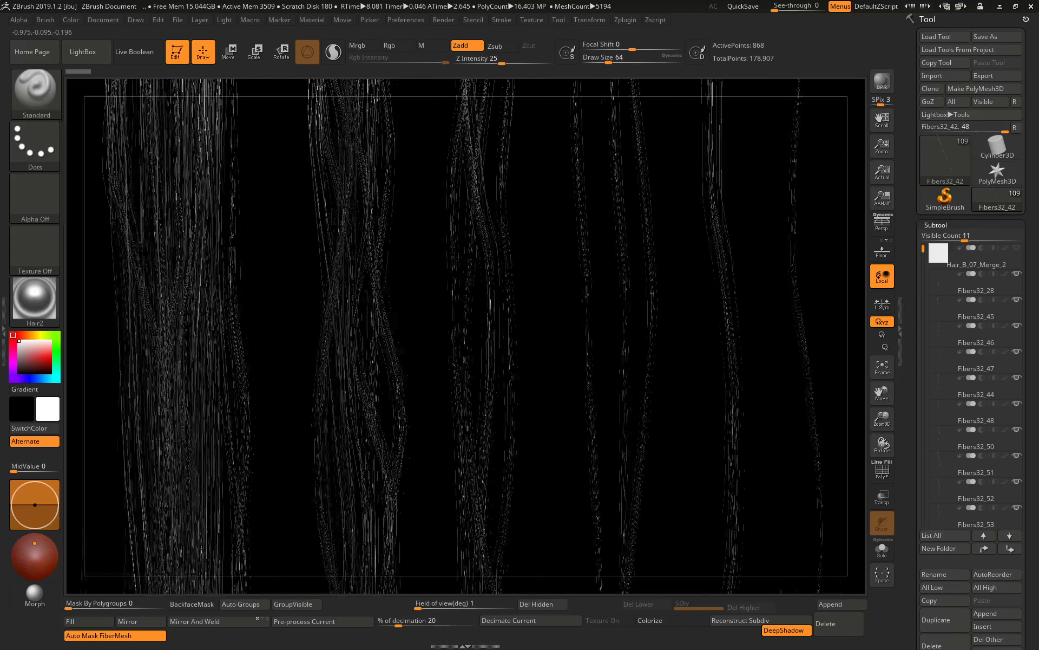
Rotate the hair fibers to a new angle and run a BPR render
mouse_move(457, 254)
right_down()
mouse_move(463, 278)
mouse_move(612, 254)
right_up()
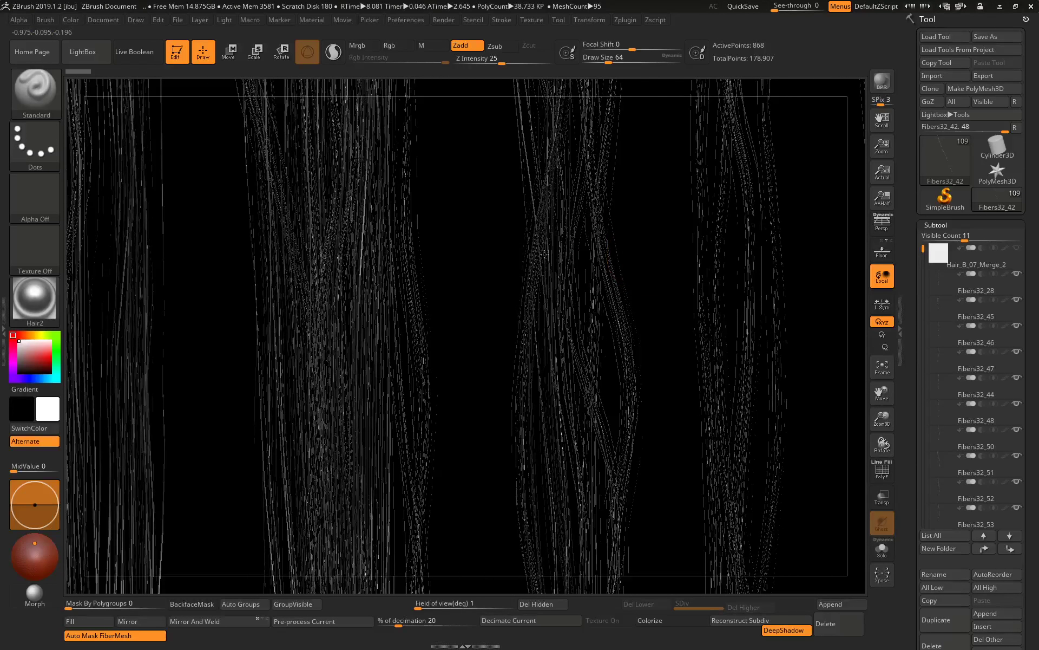
mouse_move(641, 255)
mouse_down()
mouse_move(290, 238)
mouse_move(313, 238)
mouse_up()
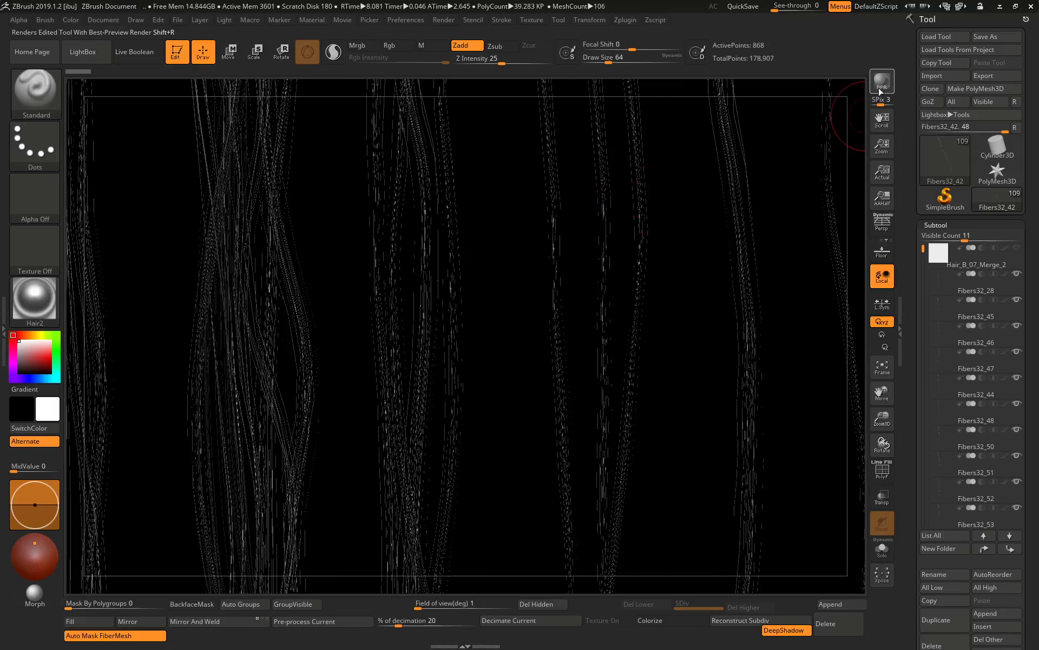
click(882, 86)
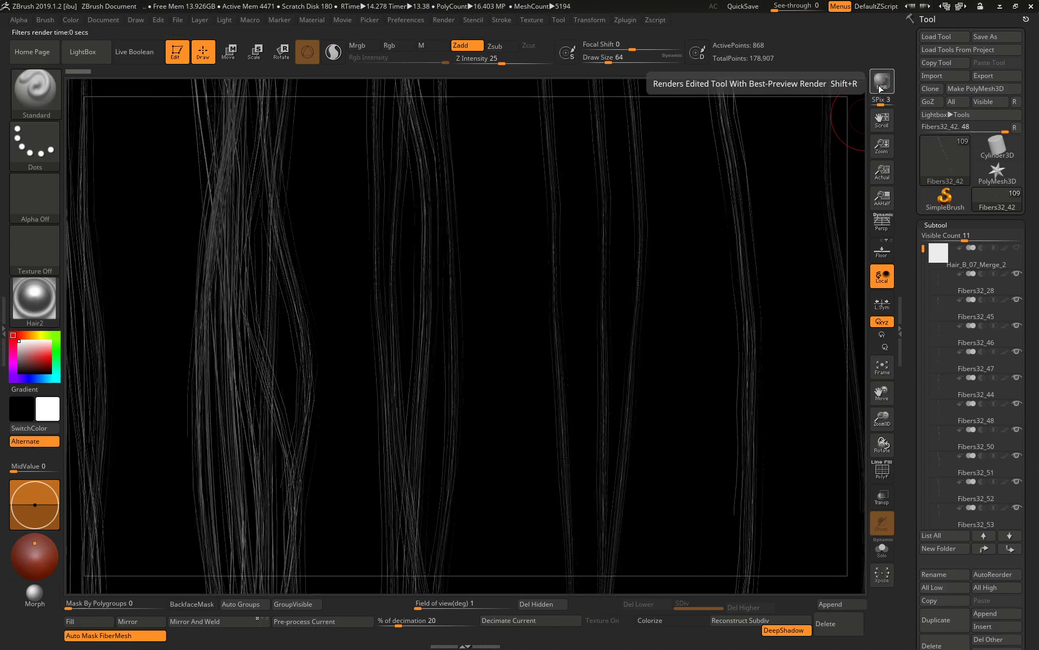
Export the depth pass over the existing BPR_Depth PSD, confirming the replacement
click(539, 17)
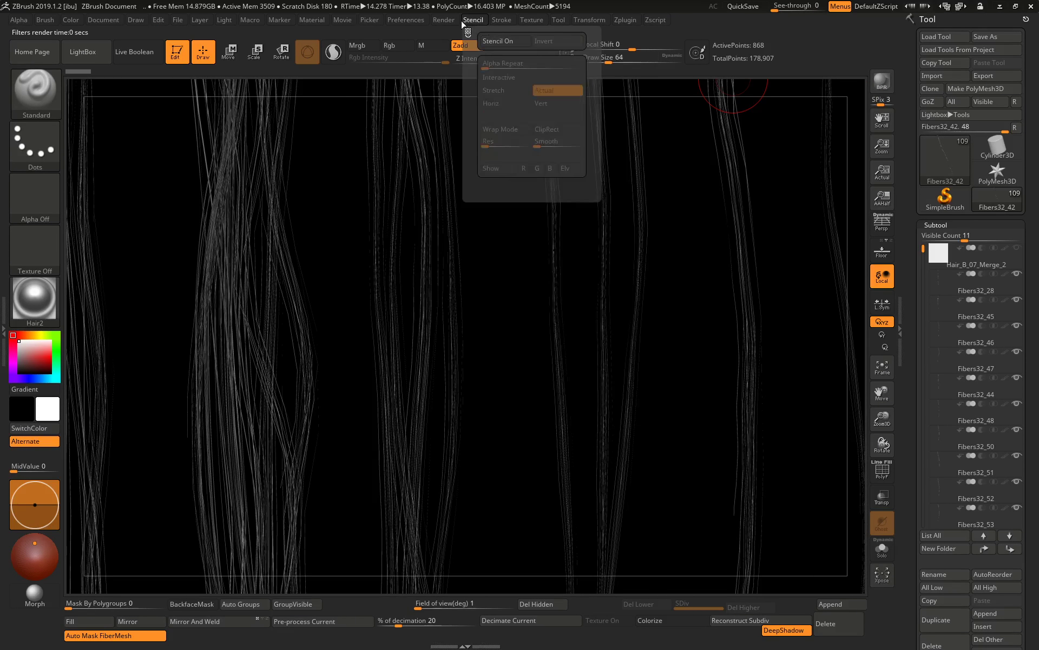
click(444, 20)
mouse_move(514, 231)
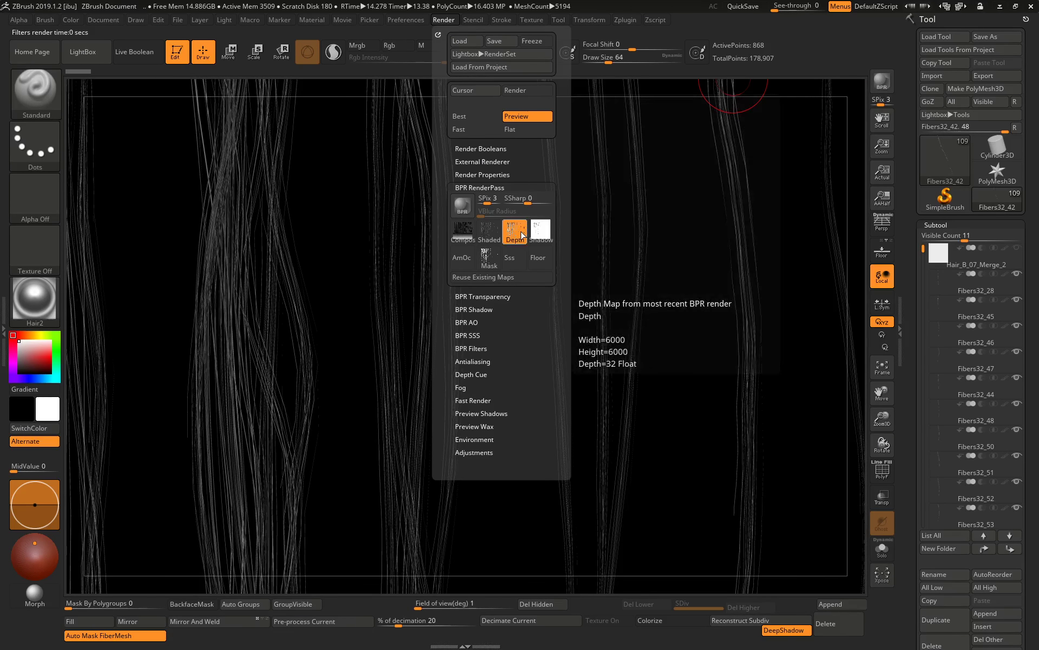
click(523, 234)
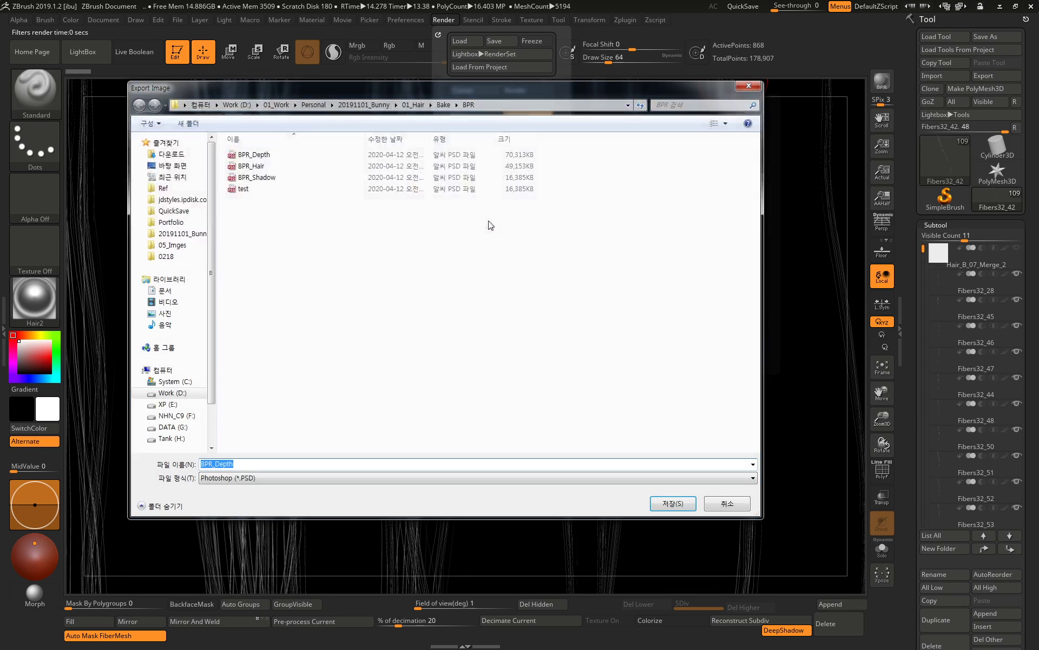
click(673, 503)
key(Return)
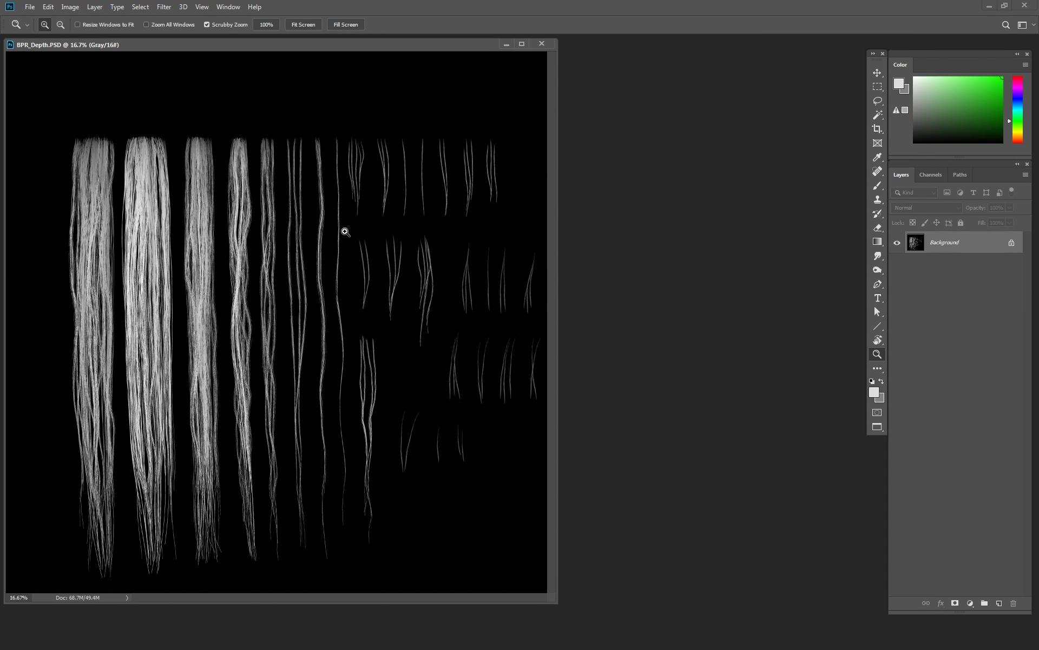
Move the BPR_Depth.PSD document window to the right in Photoshop
drag(377, 45, 475, 45)
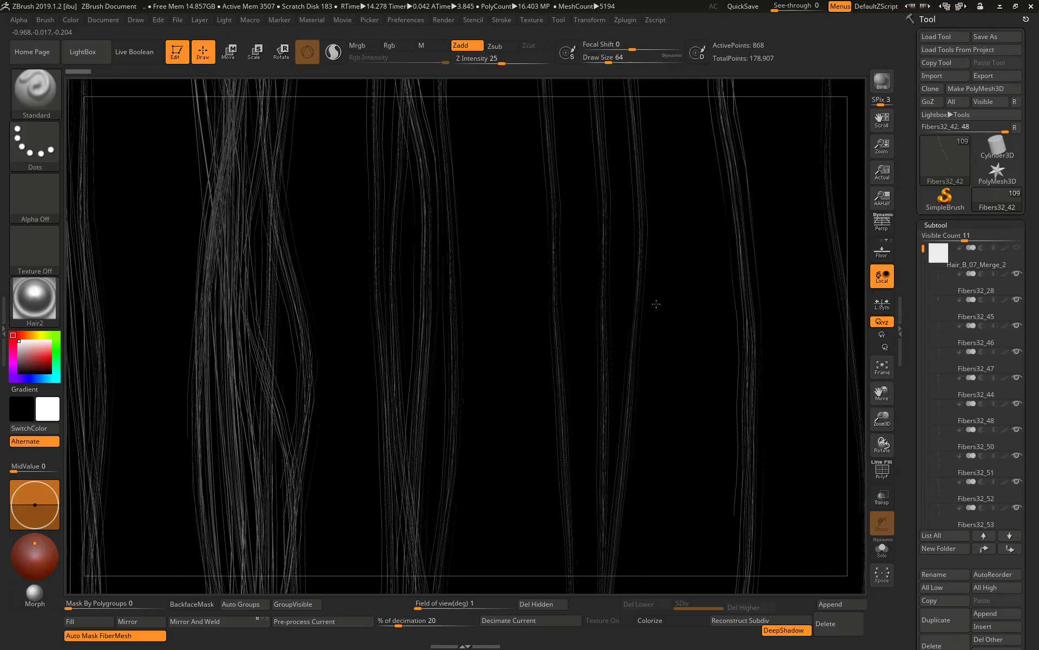
Turn the hair fibers slightly, BPR-render them, and show the BPR RenderPass options
mouse_move(656, 304)
mouse_down()
mouse_move(607, 292)
mouse_move(598, 258)
mouse_up()
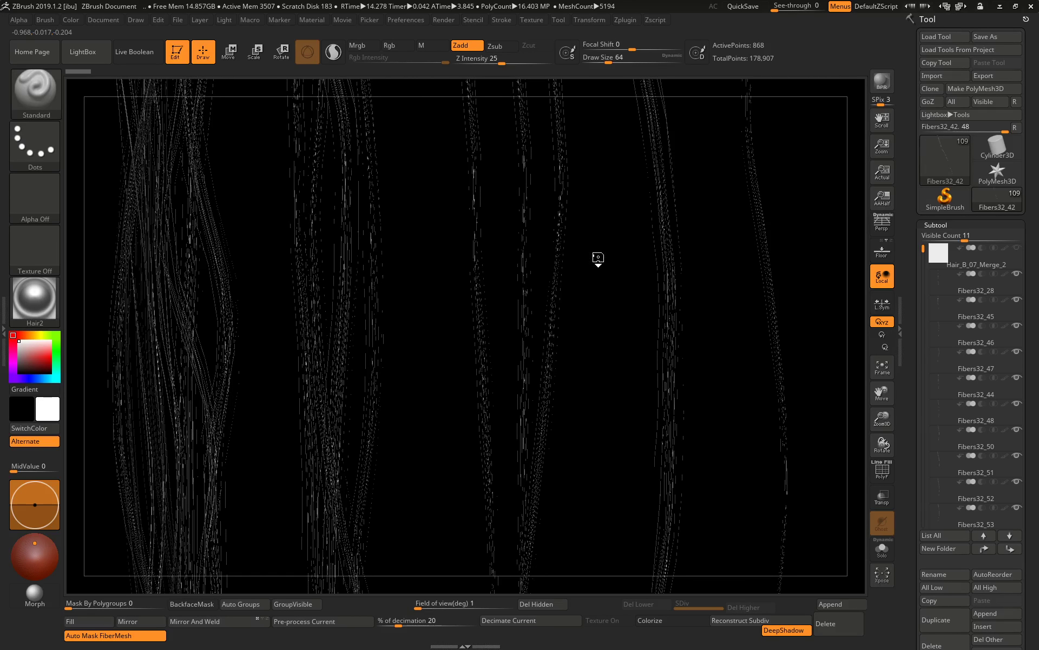
click(881, 85)
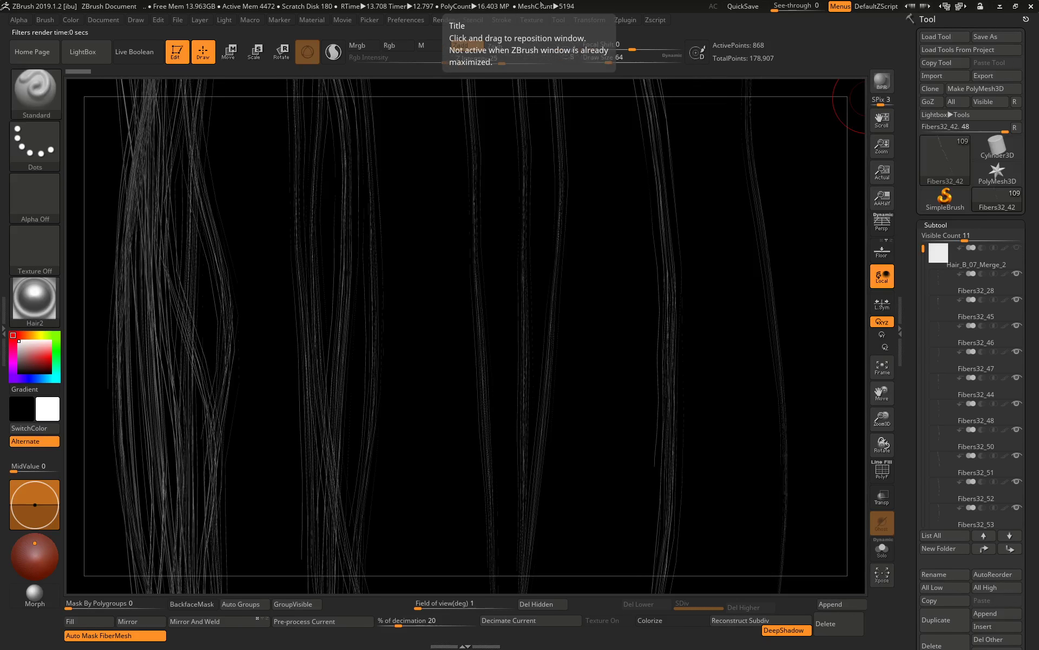
click(443, 20)
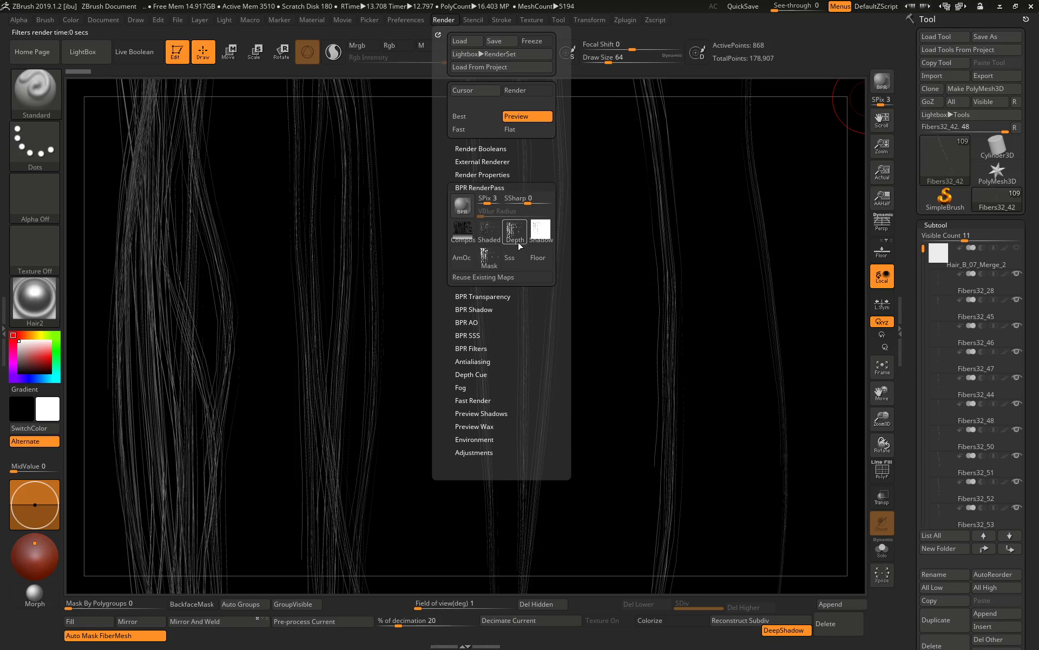
mouse_move(489, 232)
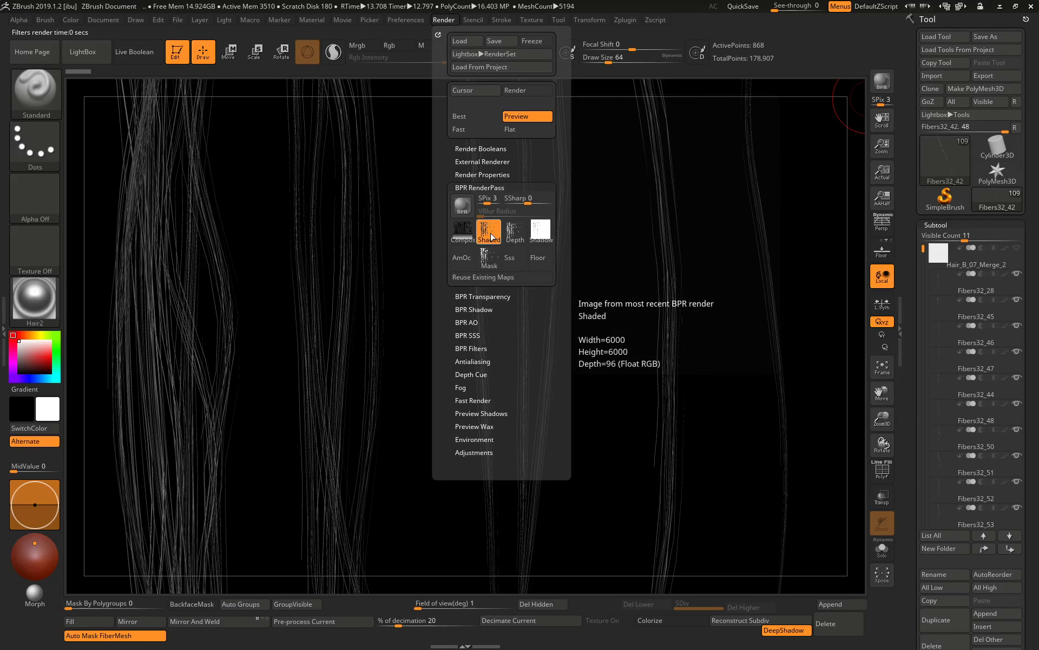
Export the shaded pass as BPR_Render and overwrite BPR_Depth with the depth pass
click(528, 253)
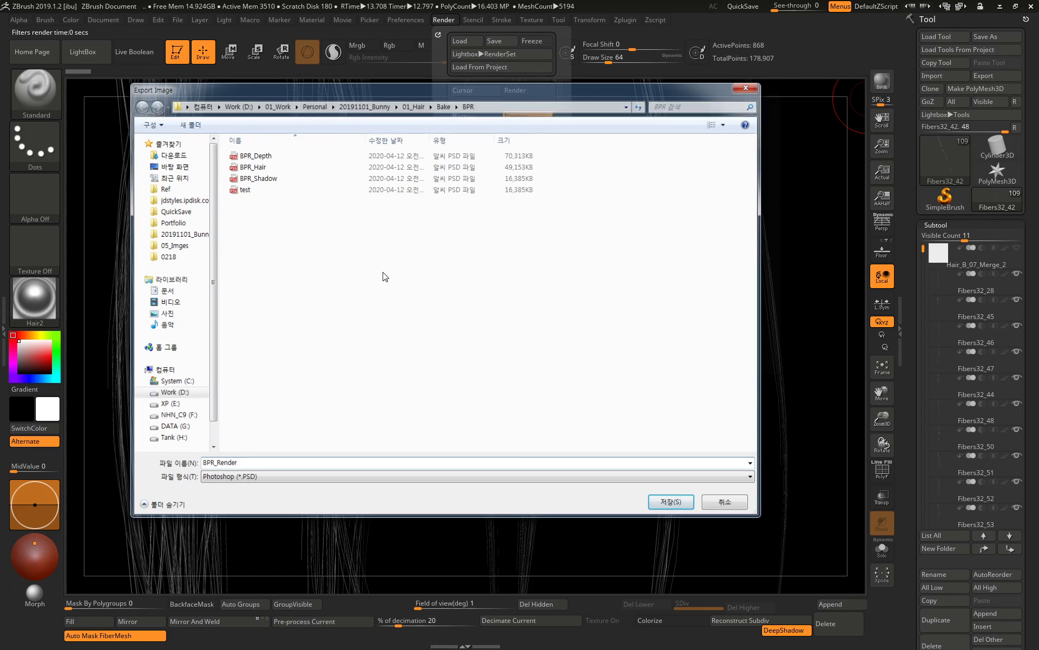
key(Return)
click(444, 19)
mouse_move(489, 231)
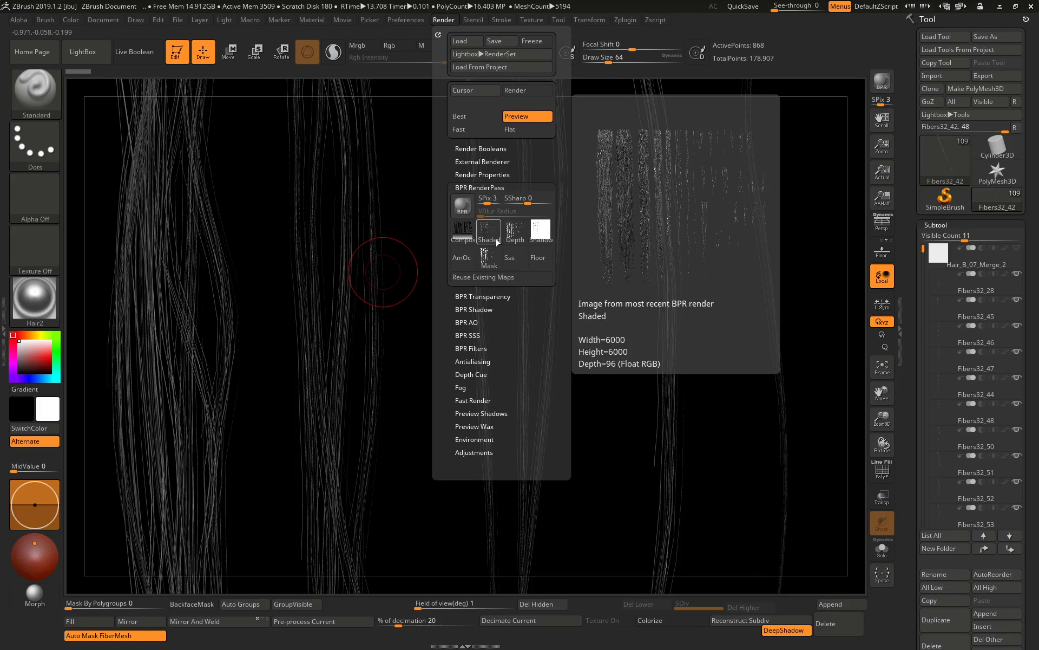
click(517, 233)
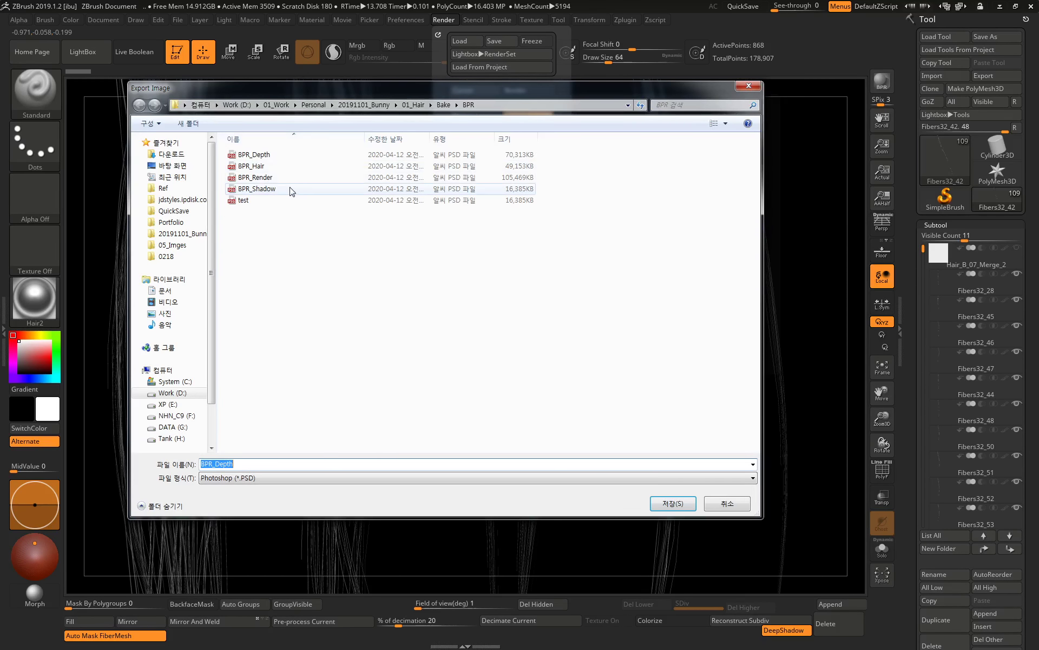
key(Return)
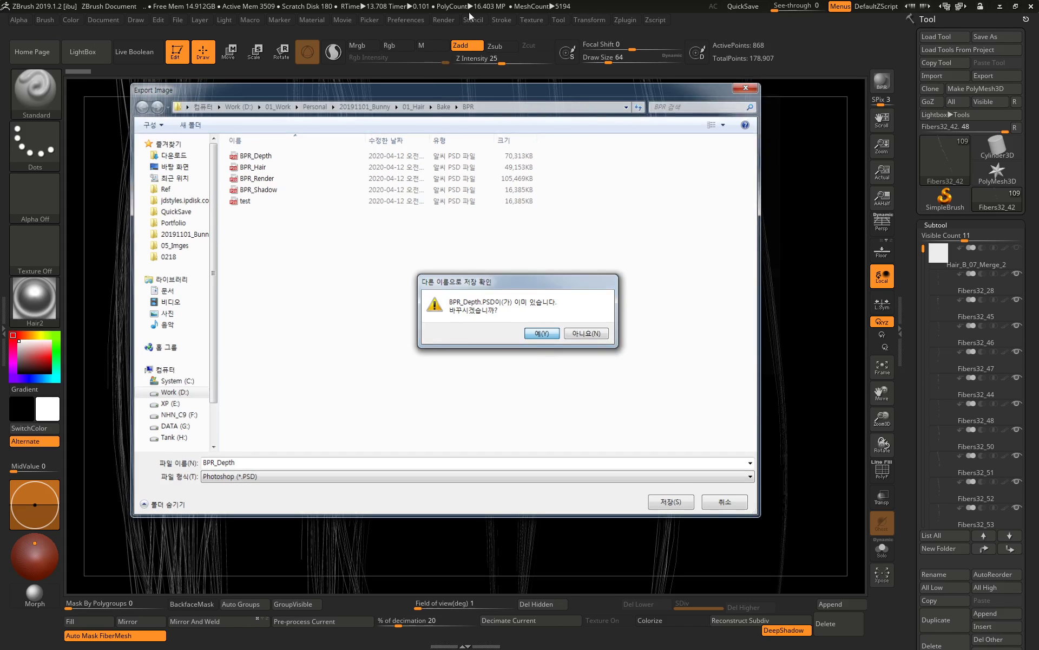
key(Return)
Export the shadow pass over BPR_Shadow and the mask pass as BPR_Mask
click(455, 21)
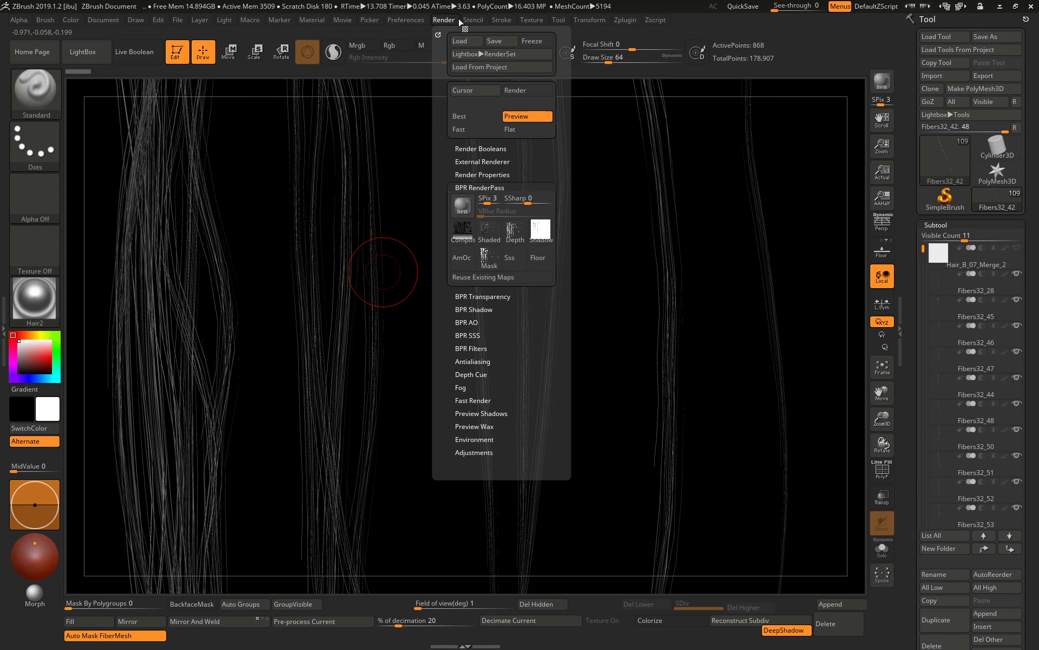
click(542, 236)
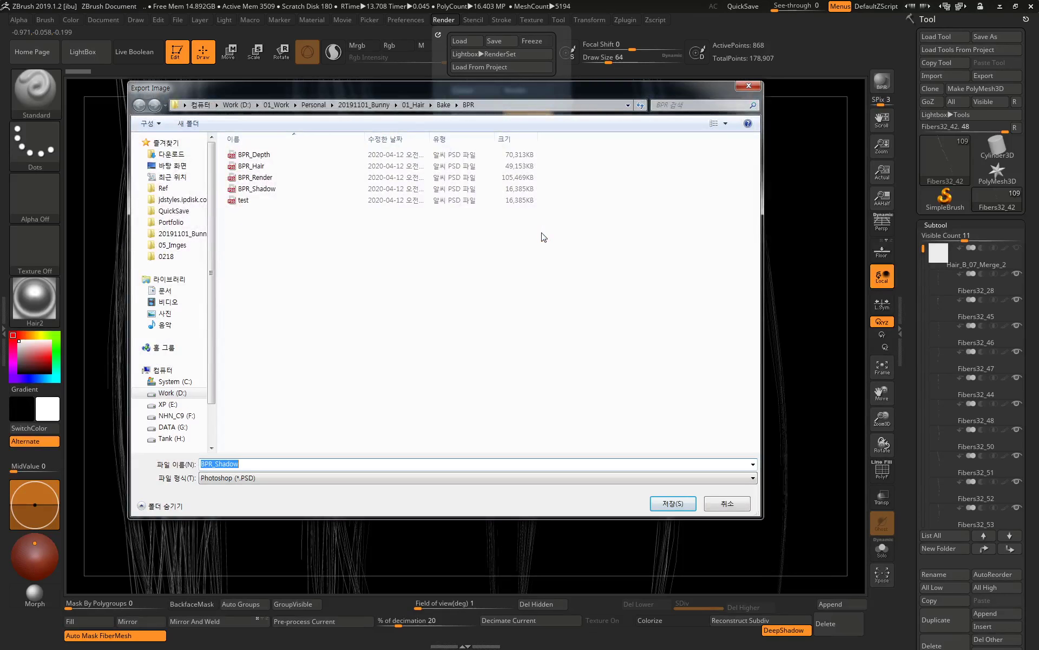
key(Return)
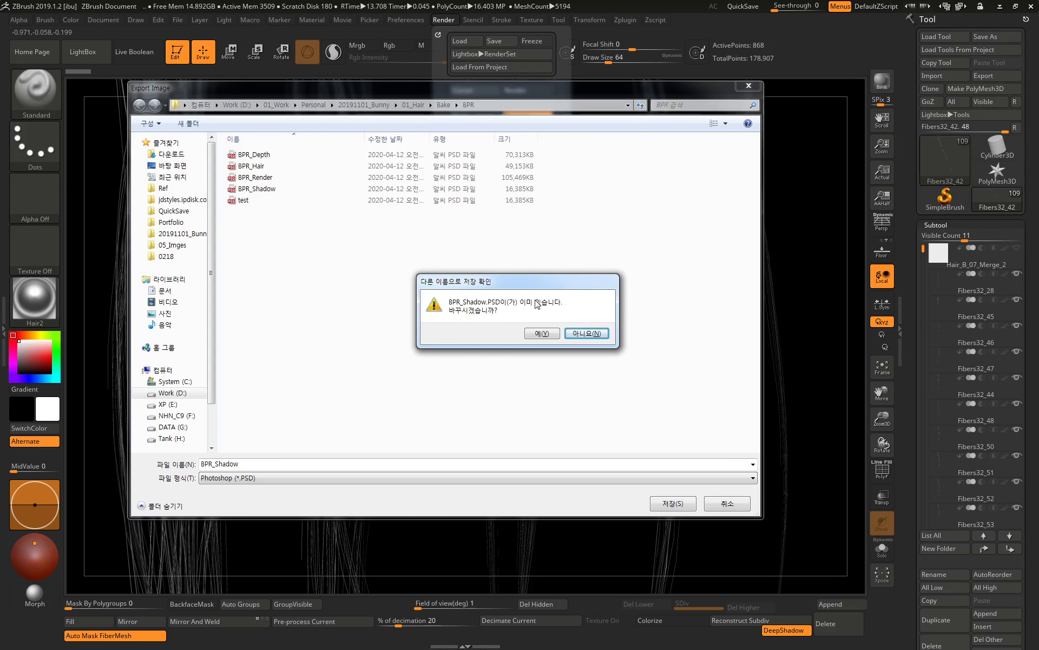
click(542, 333)
click(443, 19)
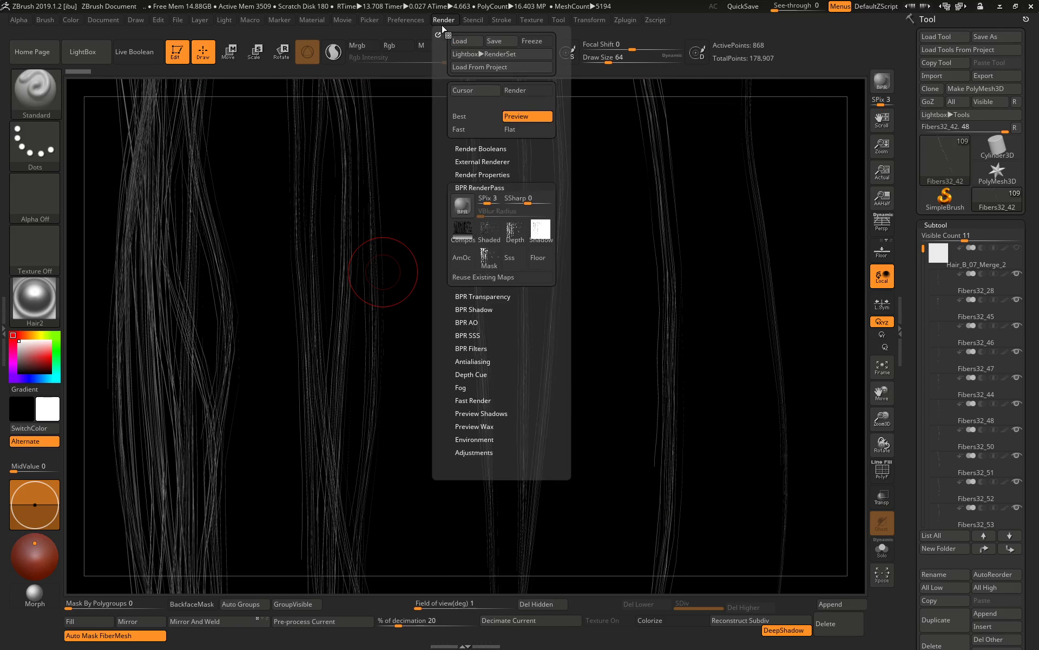
click(489, 260)
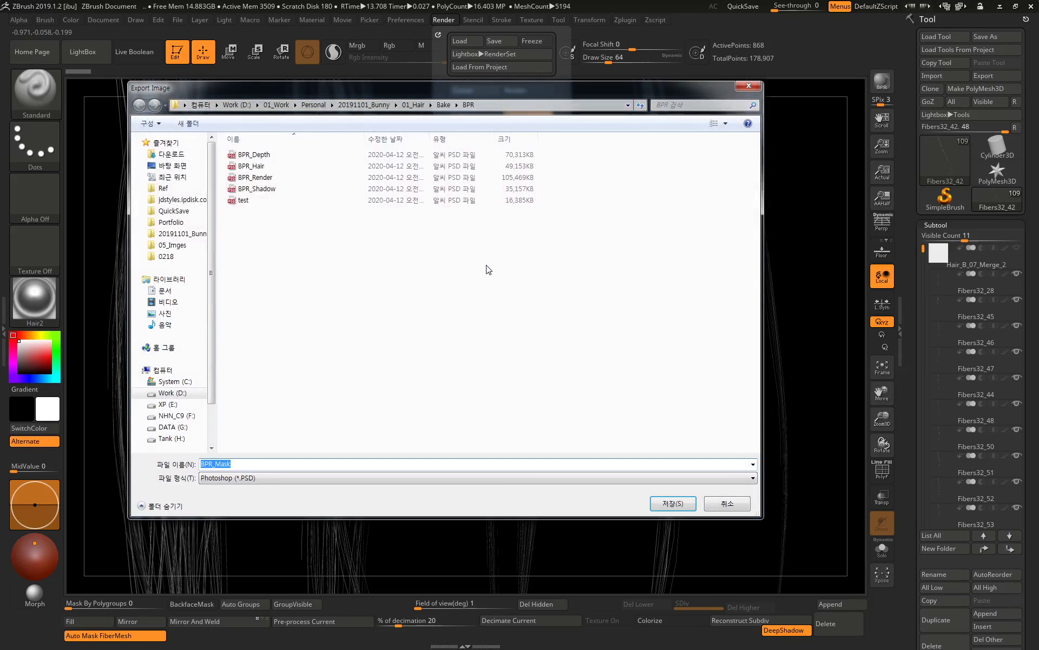
key(Return)
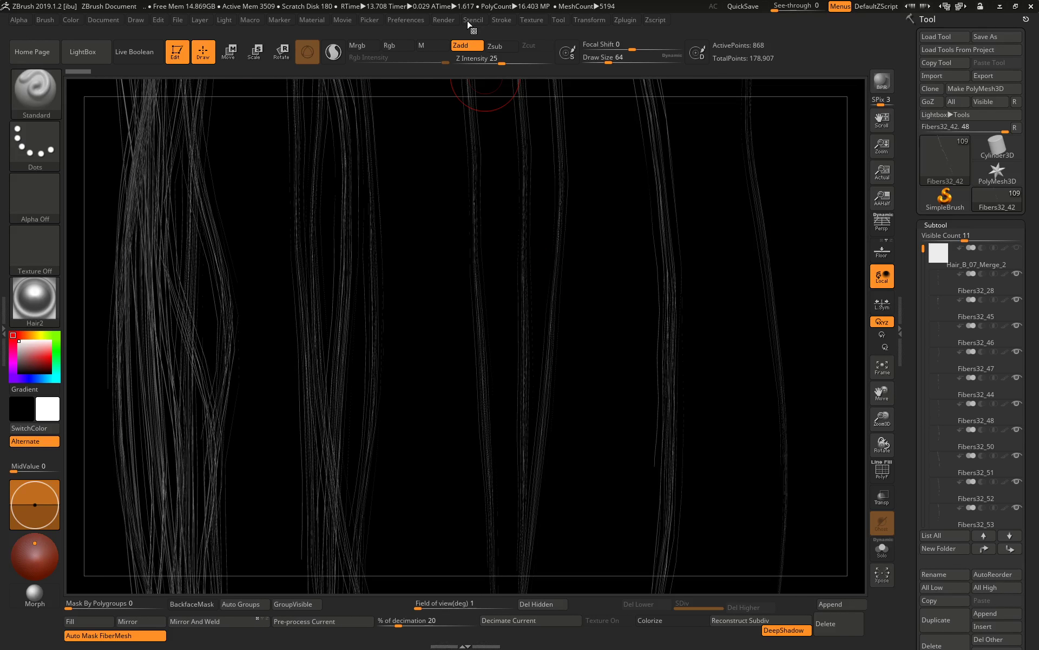
click(445, 20)
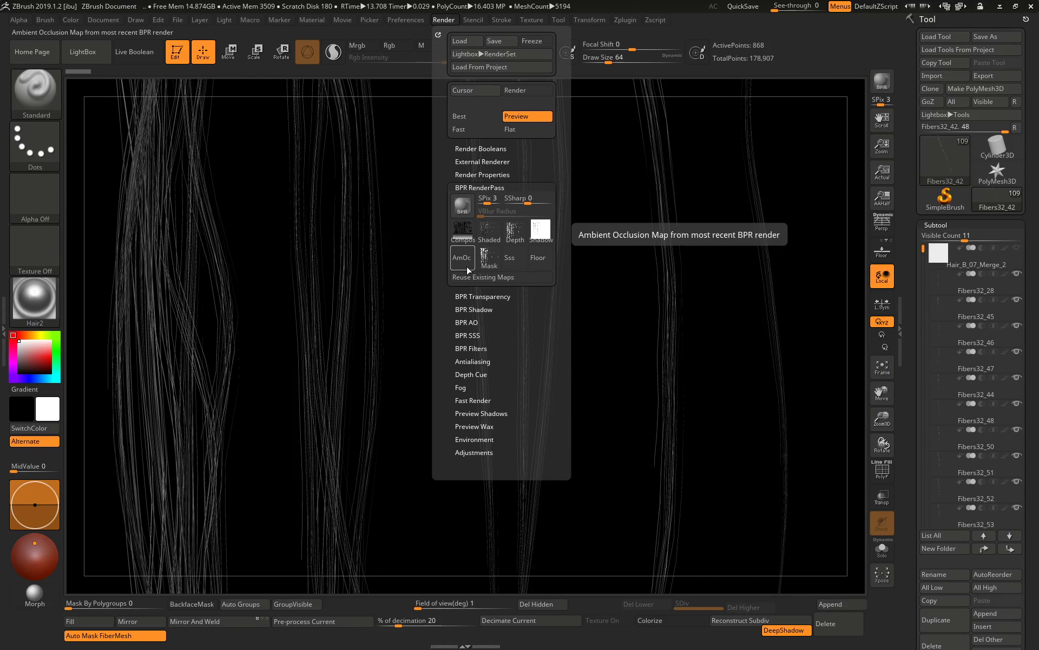
click(483, 173)
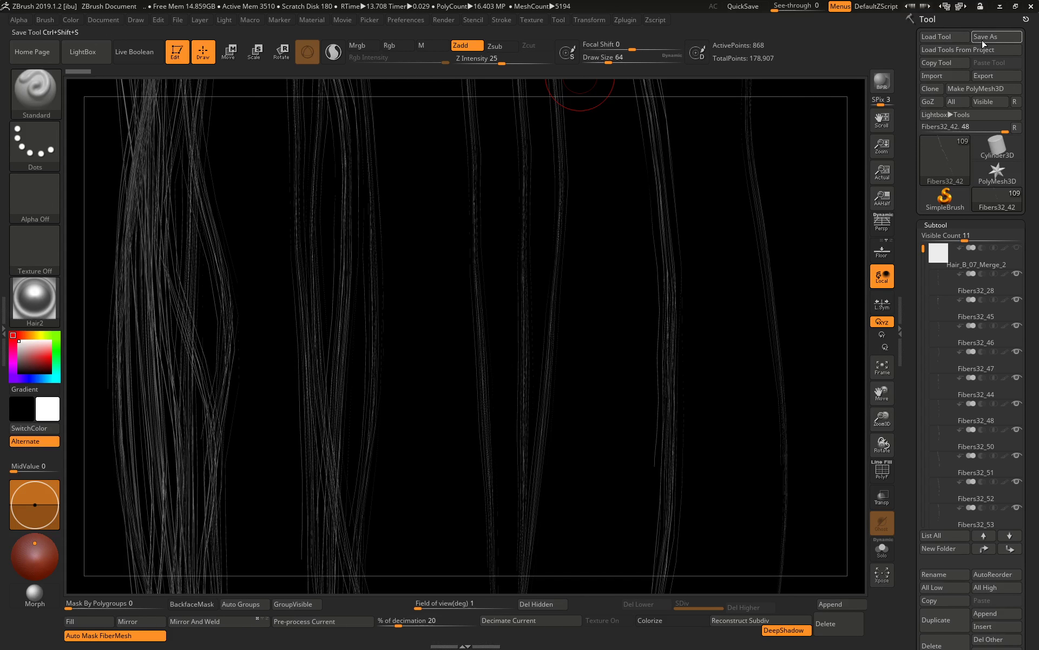
Save the hair tool as the ZTool Zbrush_BPR in the Bake folder
key(ctrl+shift+s)
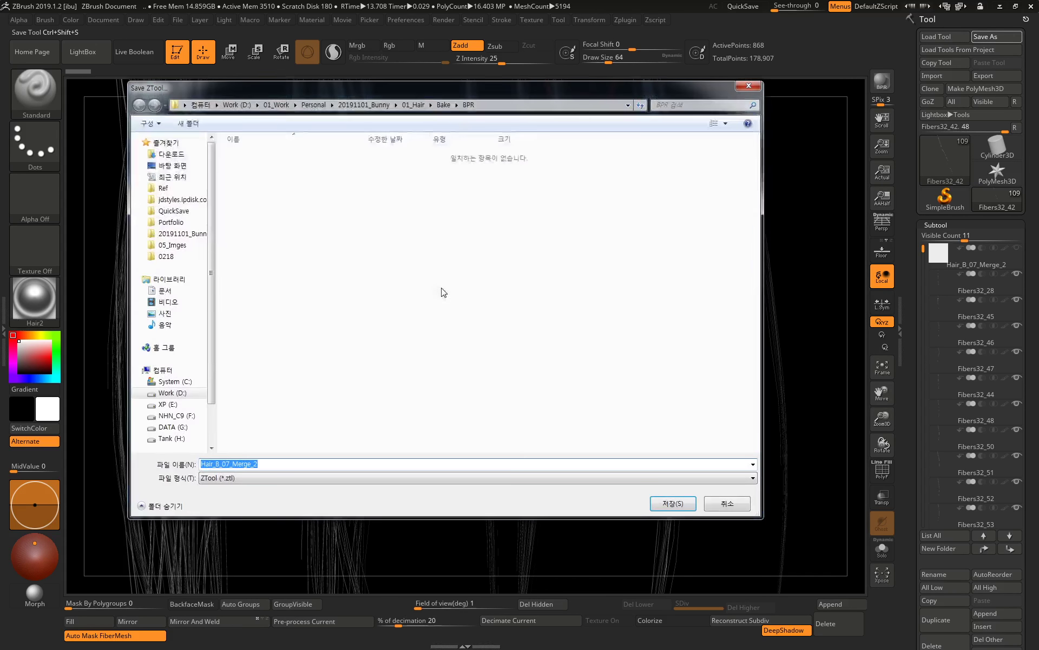
click(443, 105)
text(Z)
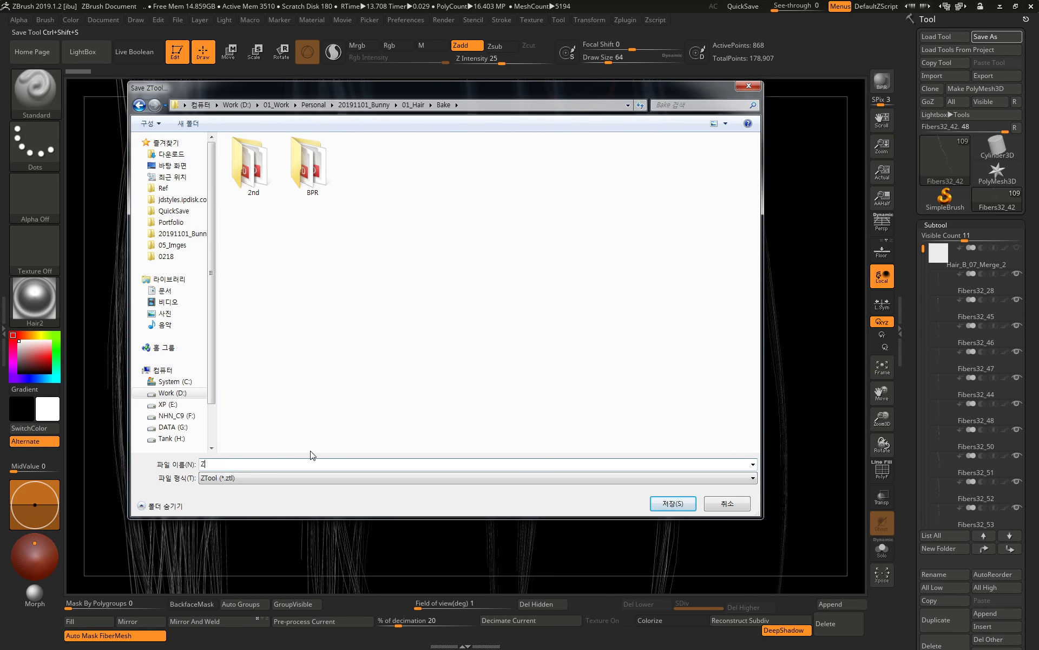
text(brush_BPR)
key(Return)
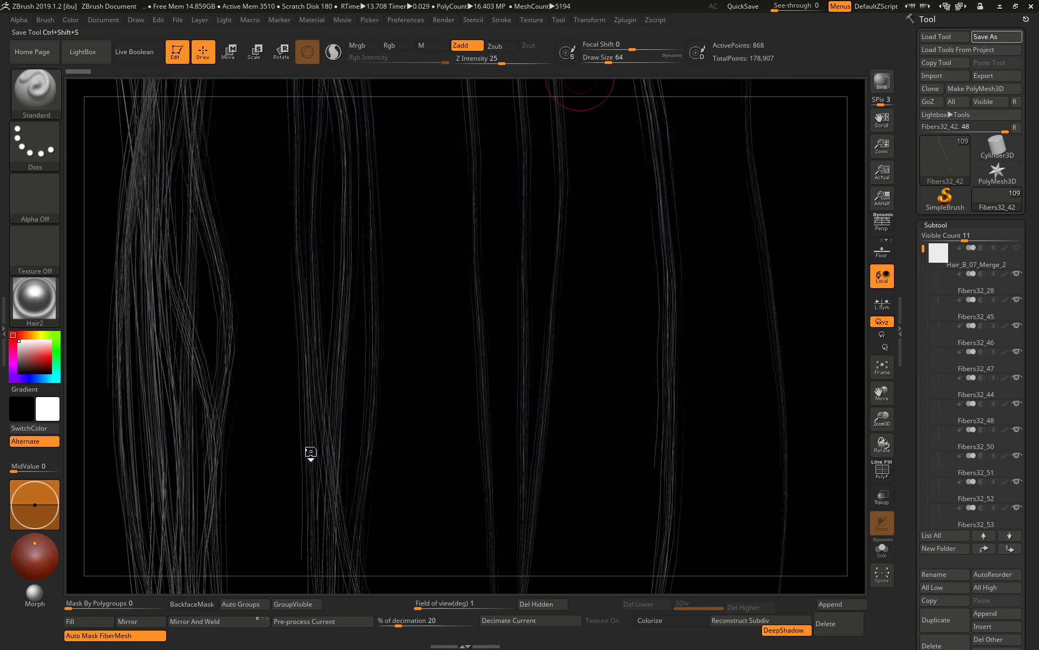
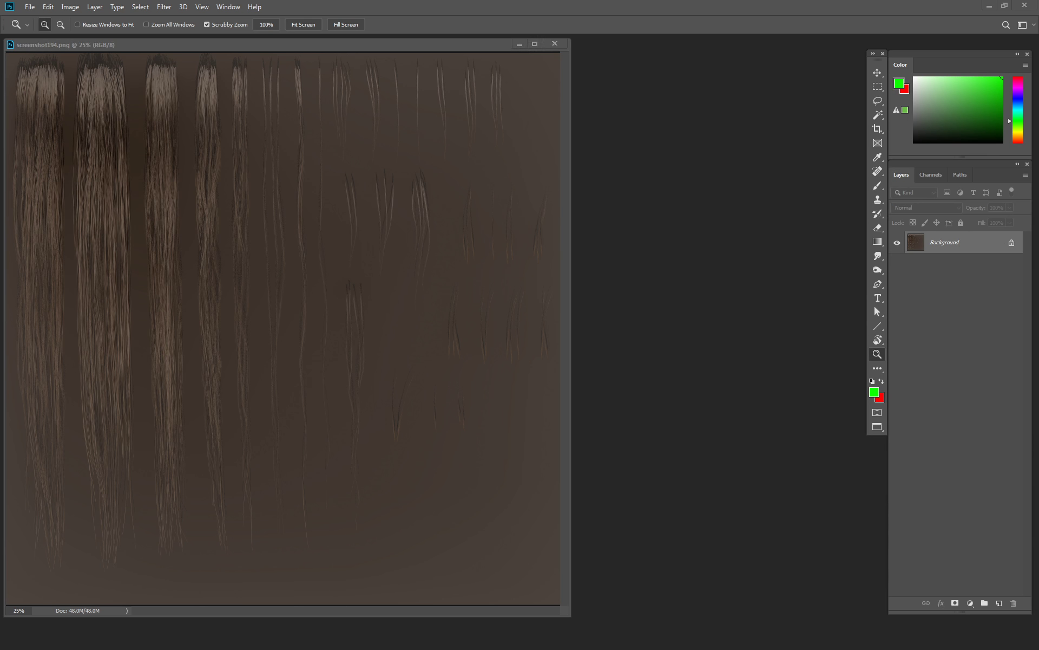
Open screenshot193.png and screenshot199.tga, close screenshot194, and copy the TGA's Alpha 1 channel
drag(809, 125, 603, 158)
mouse_move(462, 51)
mouse_down()
mouse_move(511, 94)
mouse_move(509, 66)
mouse_up()
click(450, 70)
key(ctrl+w)
drag(991, 157, 739, 196)
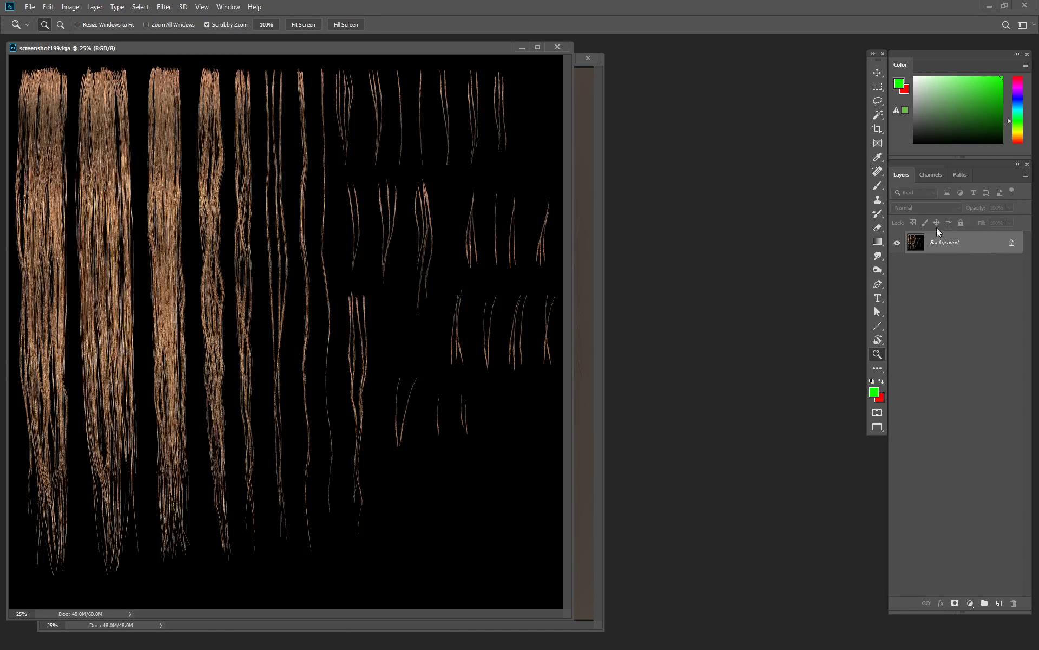
click(931, 174)
click(929, 275)
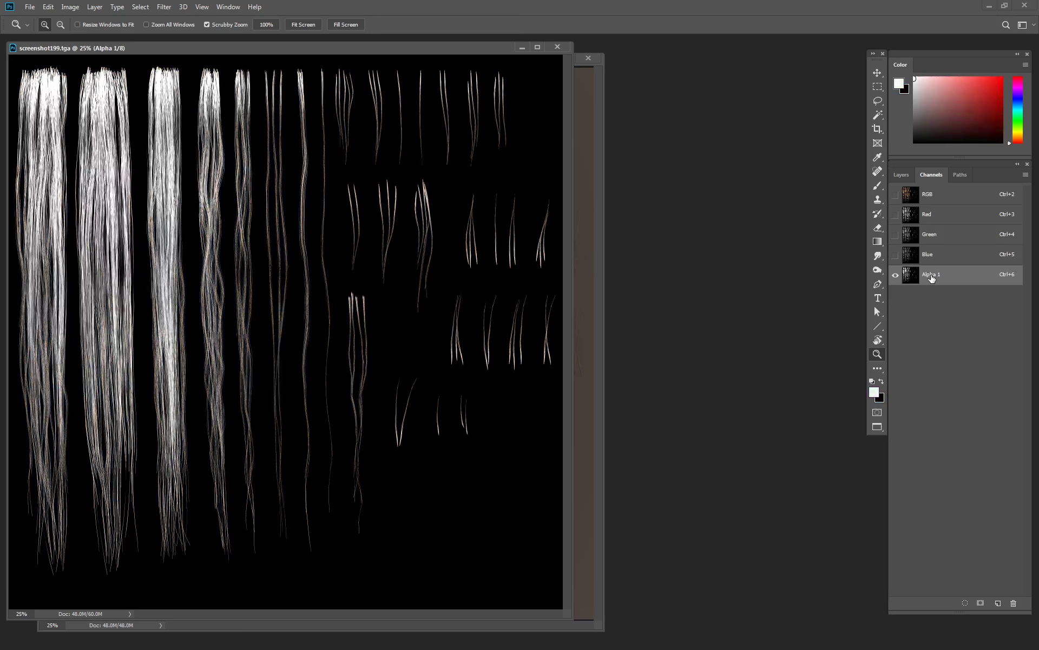
key(ctrl+w)
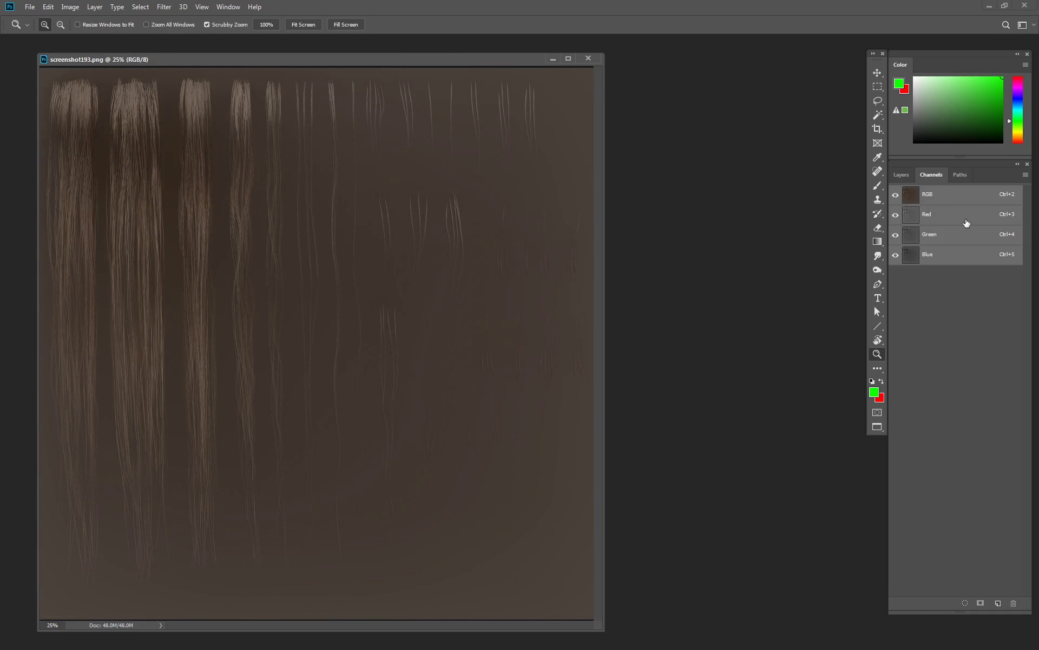
Paste the alpha into screenshot193 as a hidden layer named Alpha
key(ctrl+v)
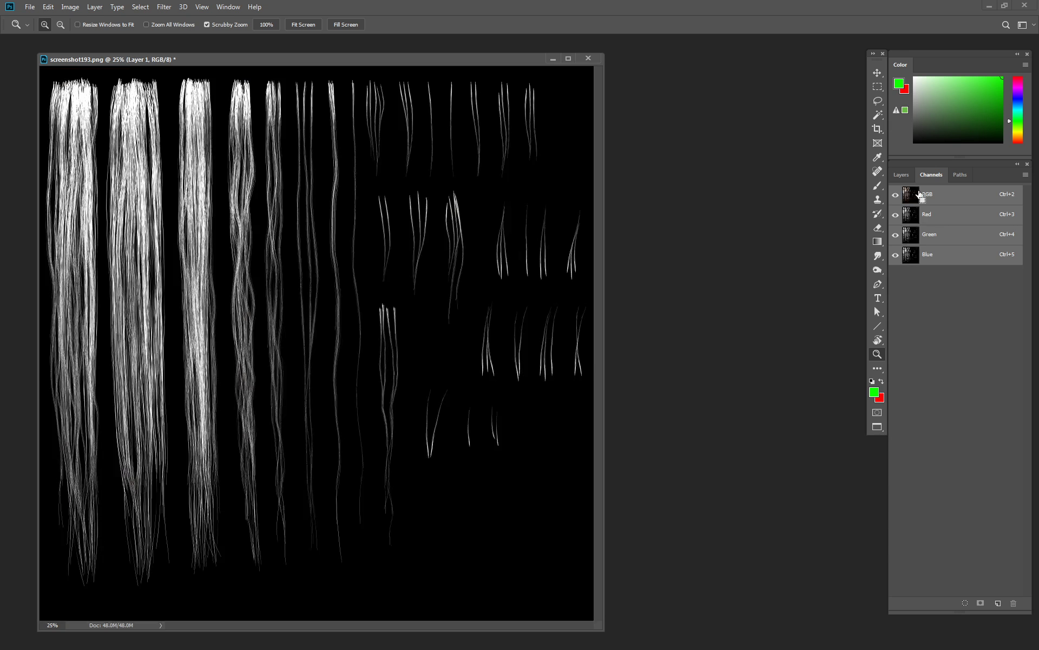
click(901, 175)
double_click(939, 242)
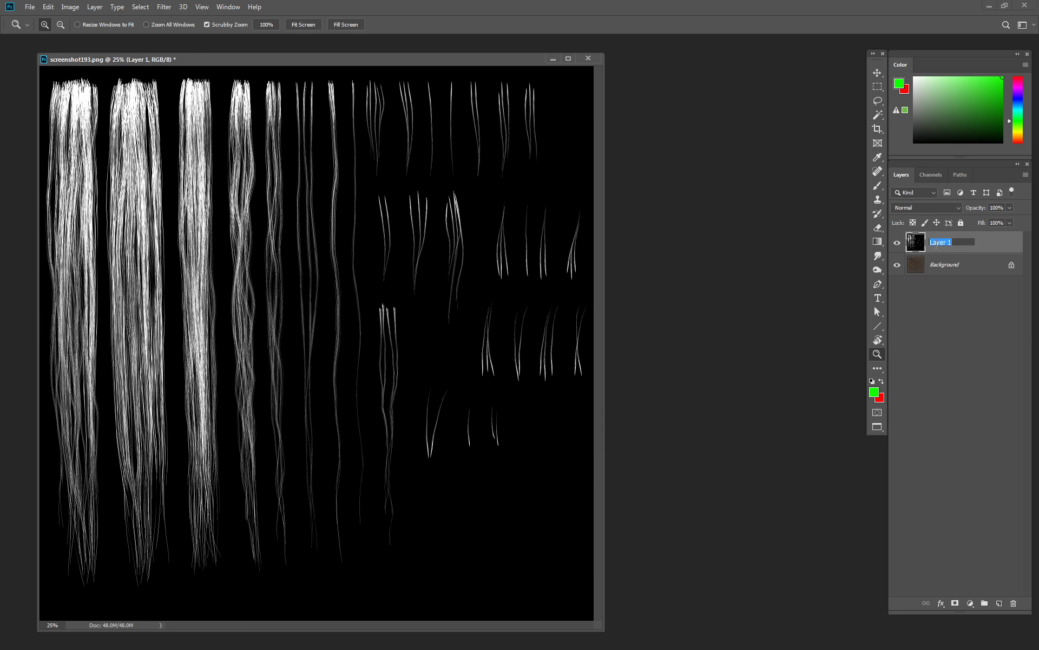
text(Alpha)
key(Return)
click(898, 247)
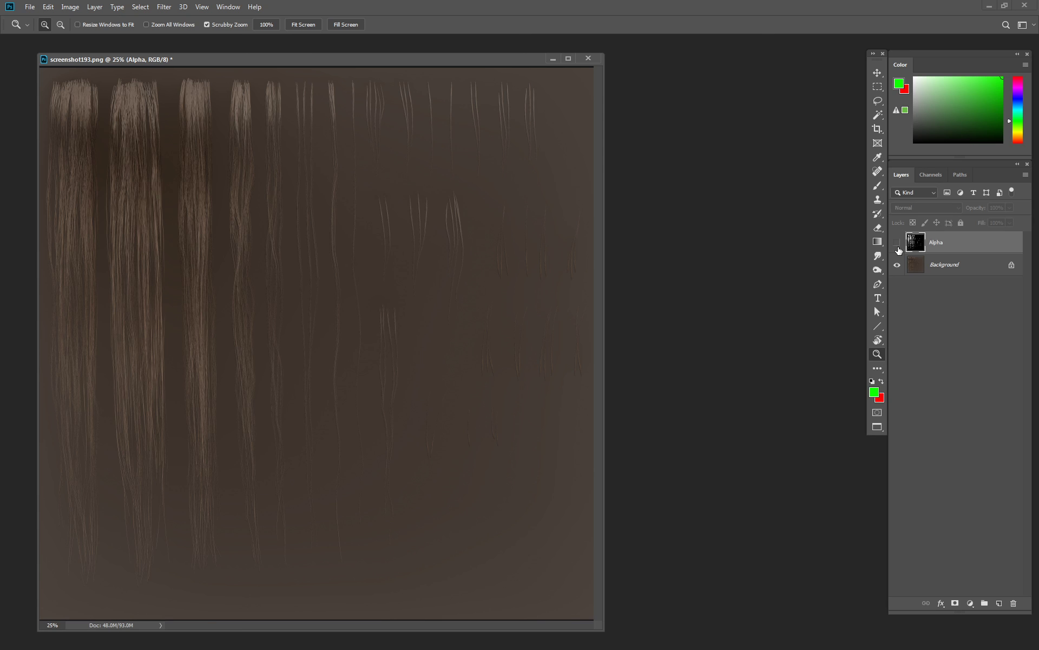
Open screenshot199.png, inspect the orange strands, copy them and close the file
drag(937, 242, 774, 193)
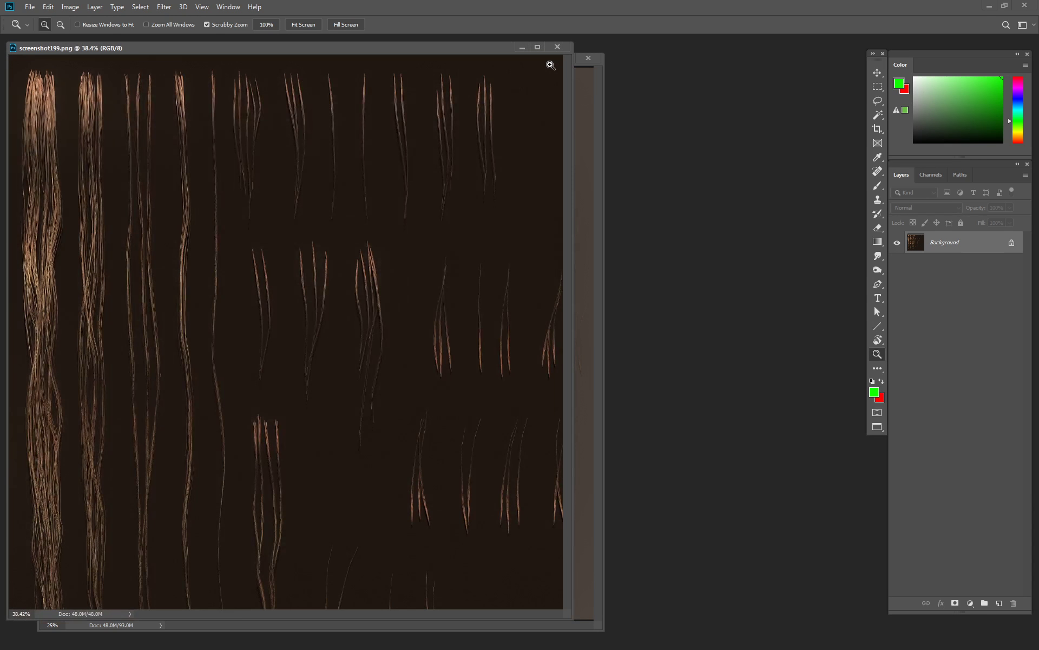
click(36, 111)
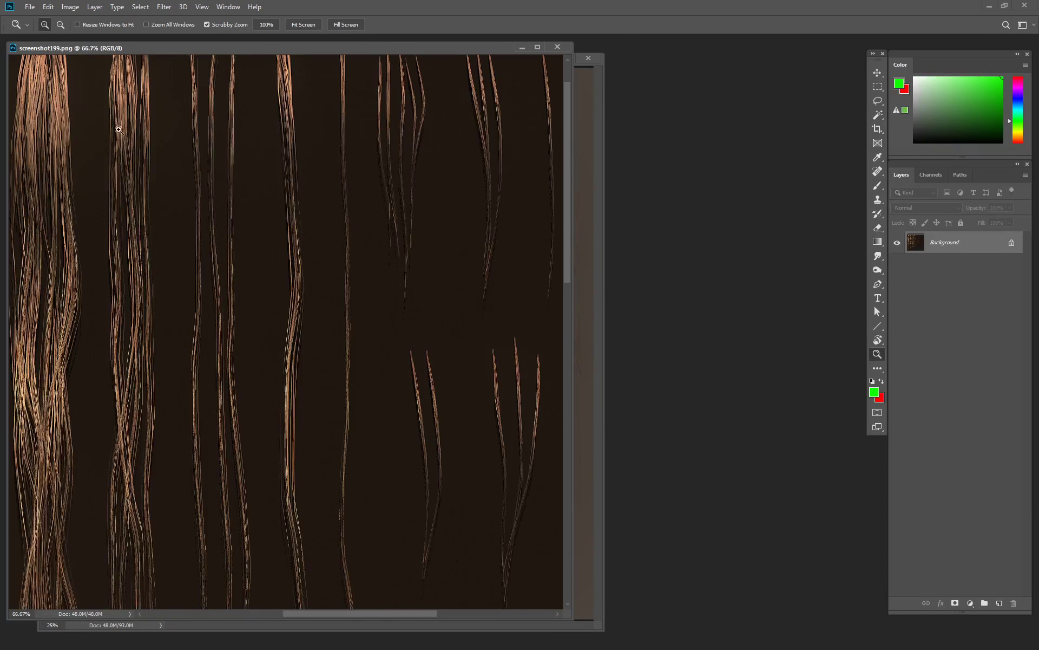
alt+click(307, 180)
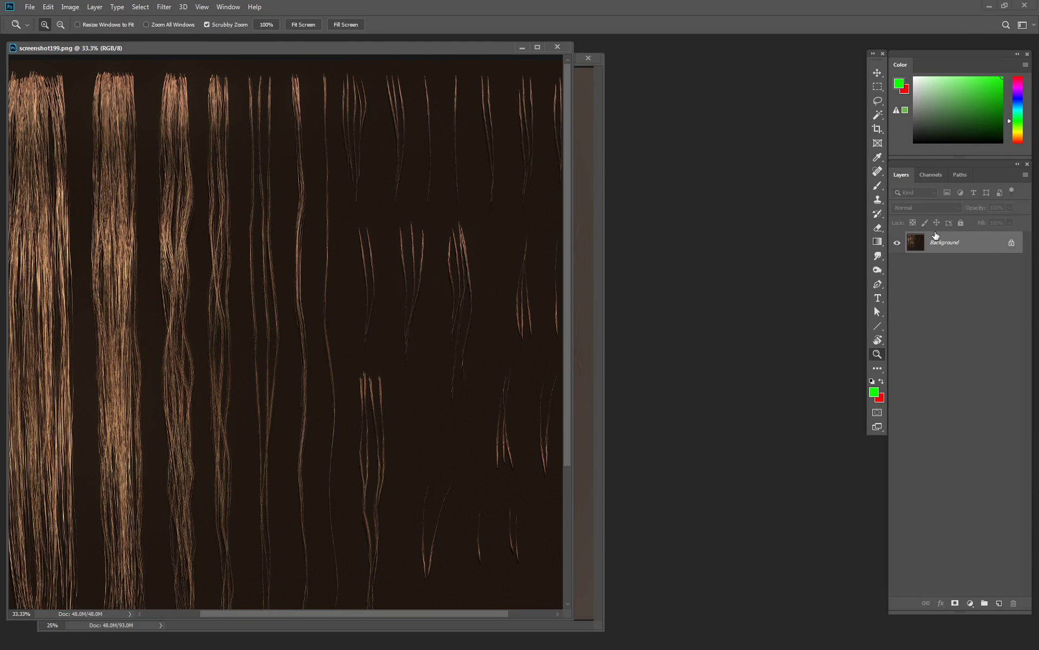
drag(934, 237, 440, 197)
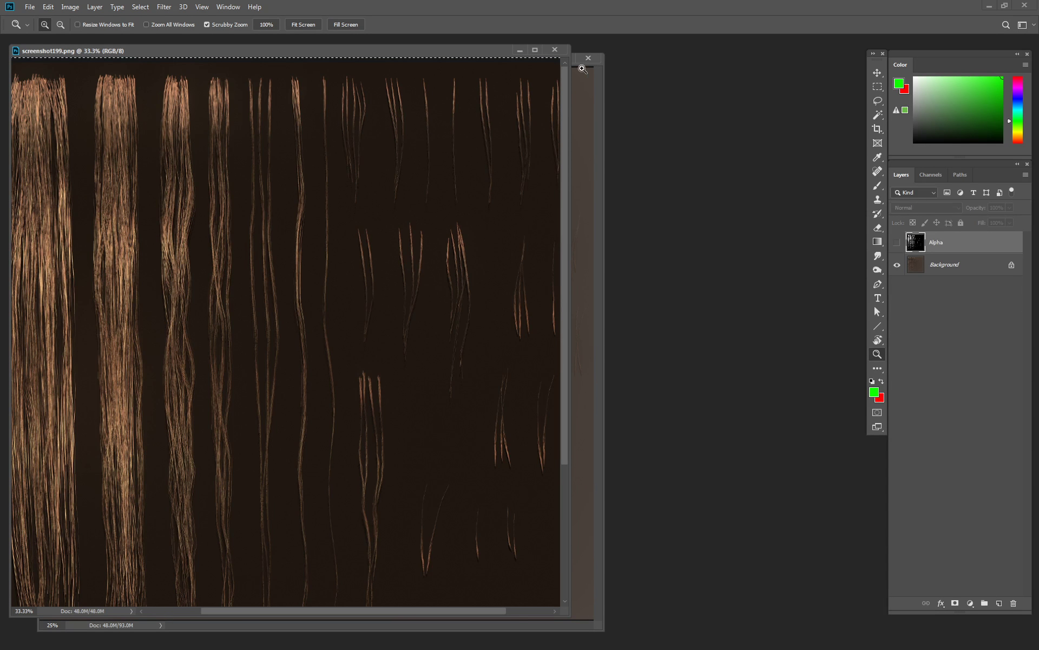
key(ctrl+w)
Paste the strands into screenshot193 as a hidden layer named Specular
drag(529, 60, 552, 60)
key(ctrl+v)
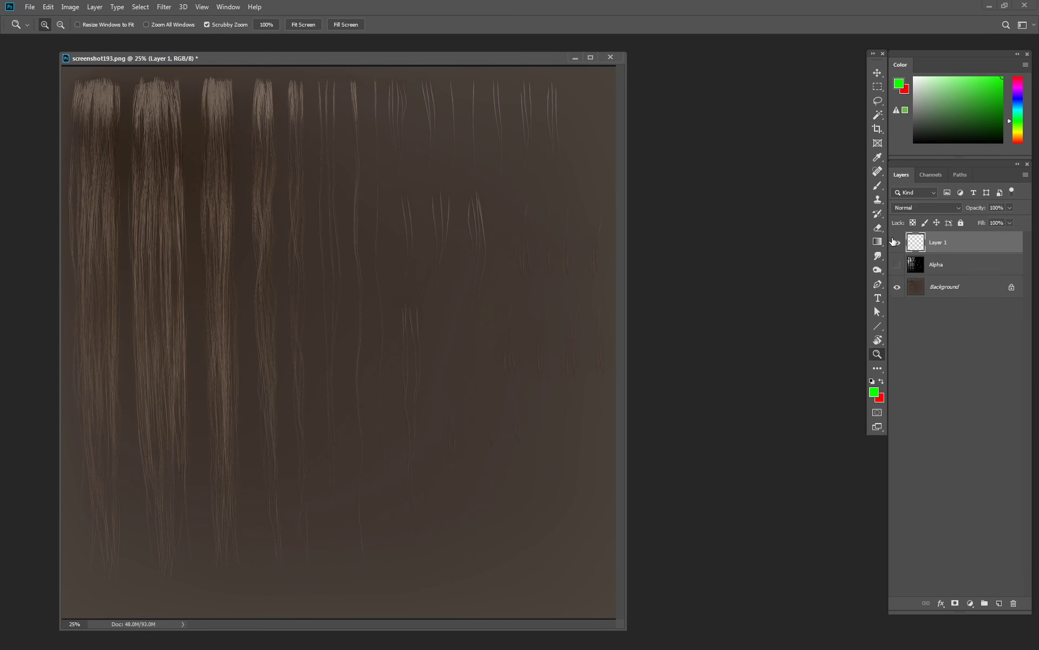
double_click(940, 242)
text(S)
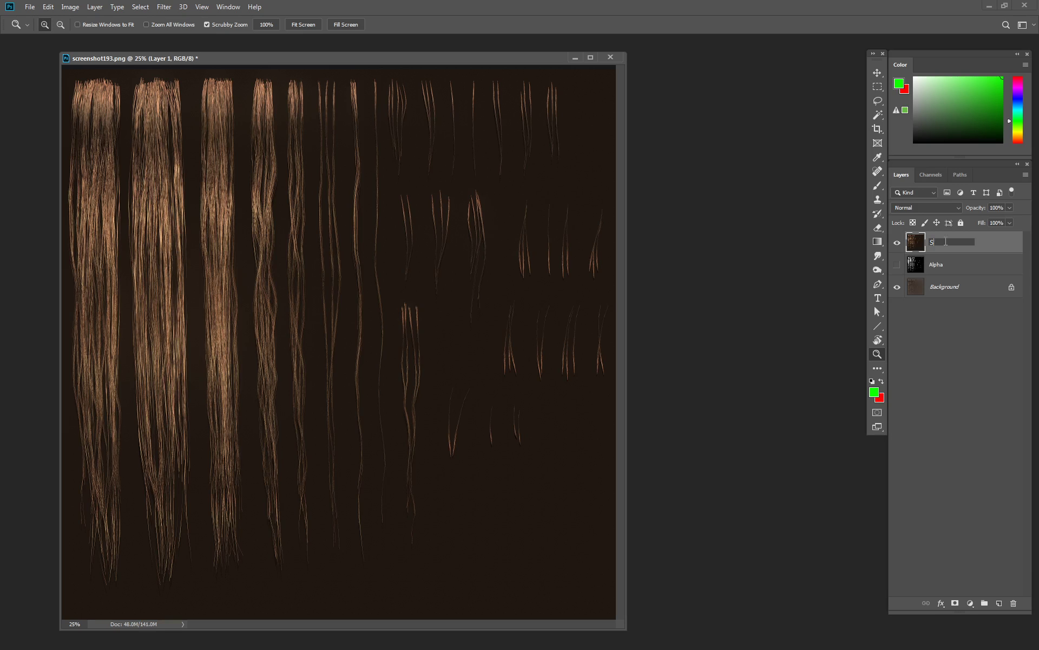
text(pecular)
key(Return)
click(898, 244)
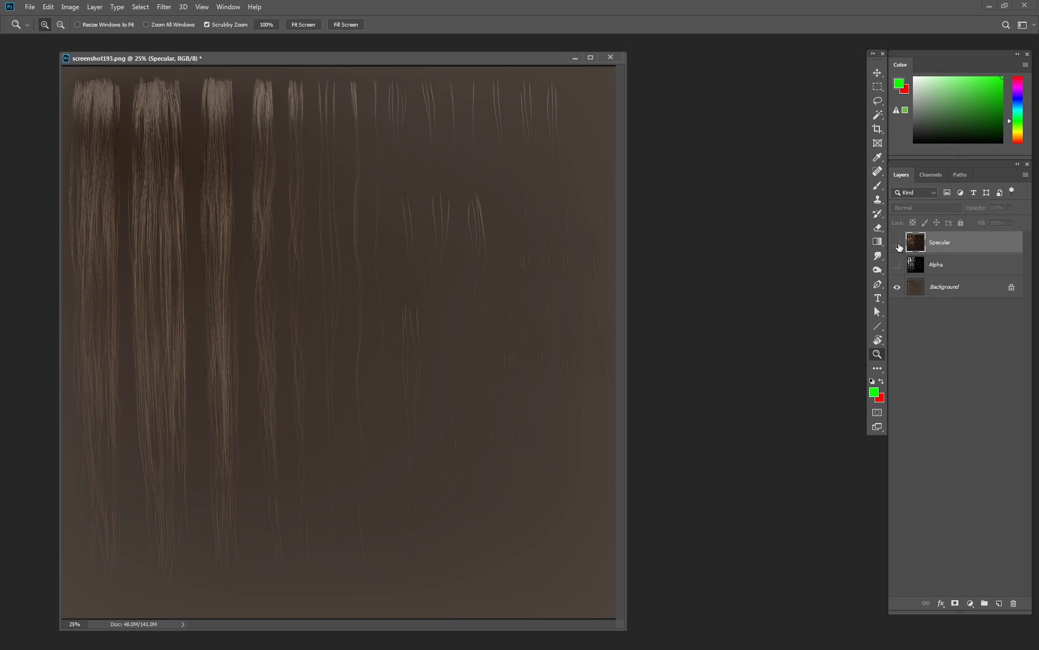
double_click(945, 287)
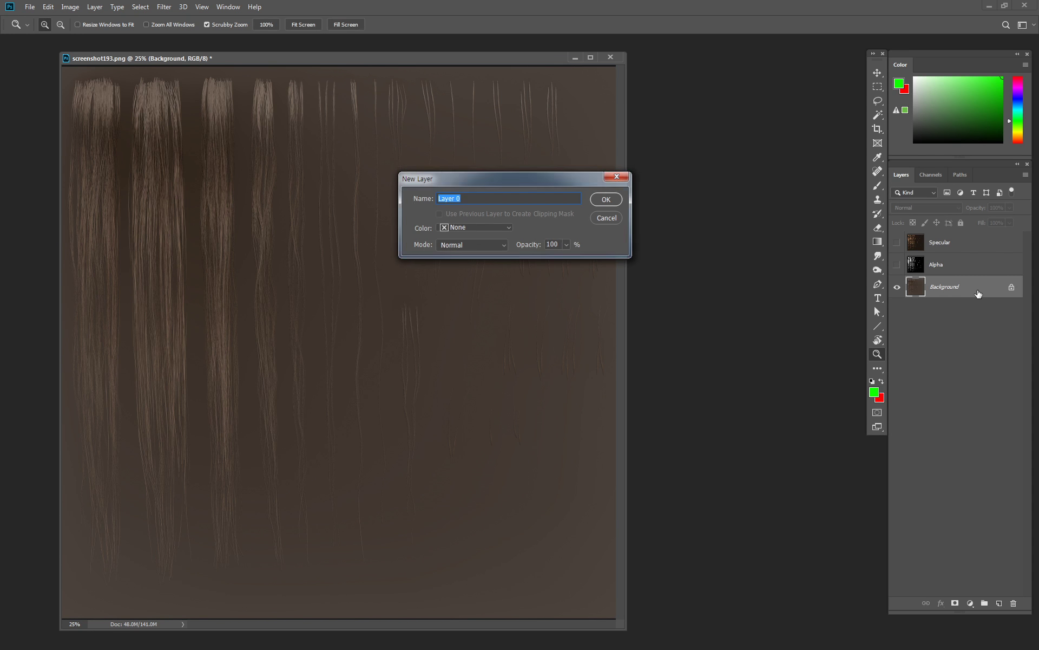
Duplicate Background into a layer named Albedo, then duplicate it as Albedo copy
key(Escape)
drag(945, 288, 1000, 602)
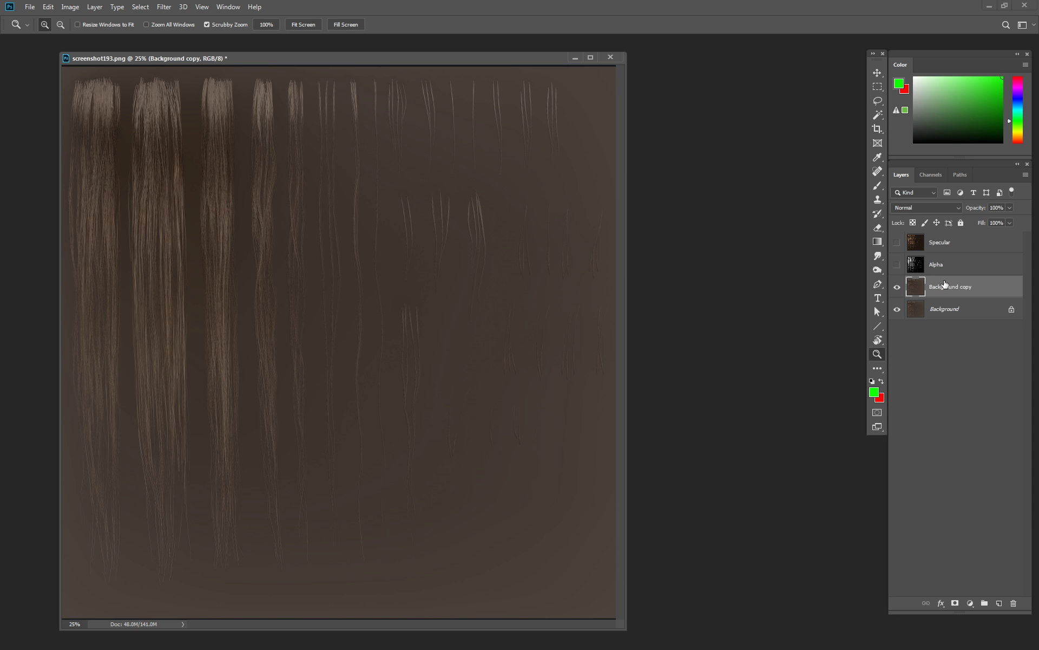
double_click(945, 287)
text(Albed)
text(o)
key(Return)
drag(940, 287, 1002, 603)
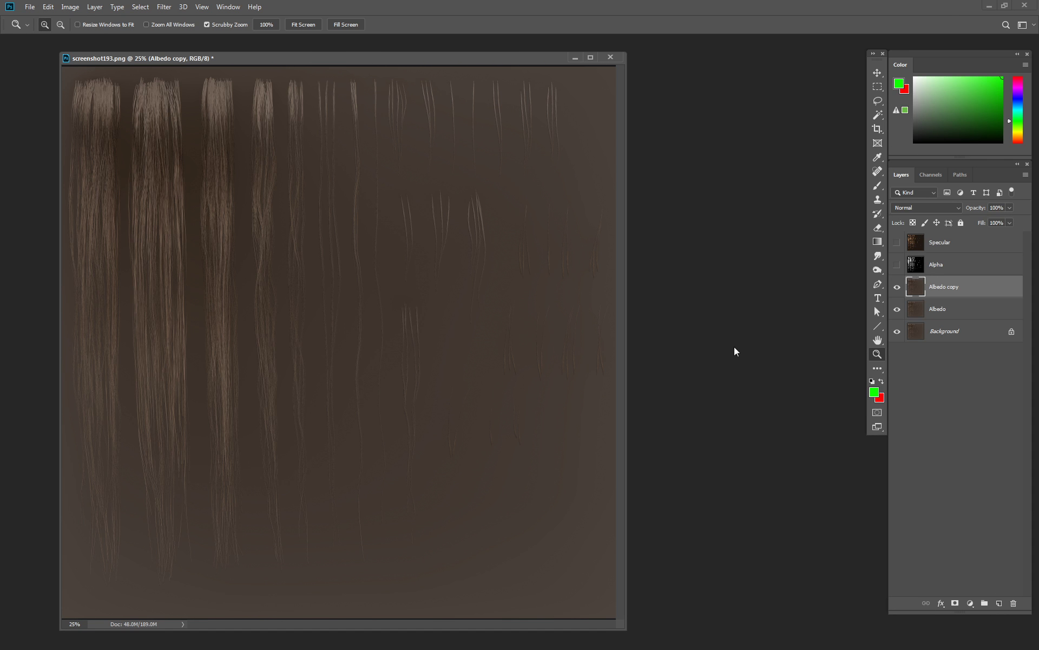
Brighten Albedo copy with a Curves adjustment that lifts shadows and softens highlights
key(i)
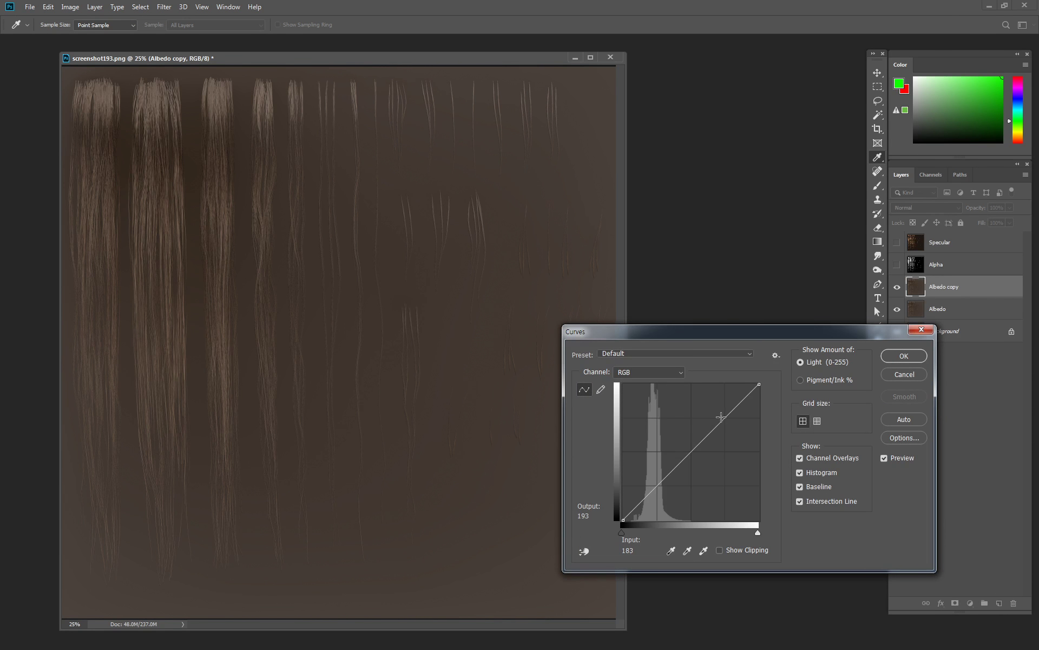
mouse_move(729, 415)
mouse_down()
mouse_move(693, 451)
mouse_move(681, 434)
mouse_move(716, 434)
mouse_move(671, 446)
mouse_up()
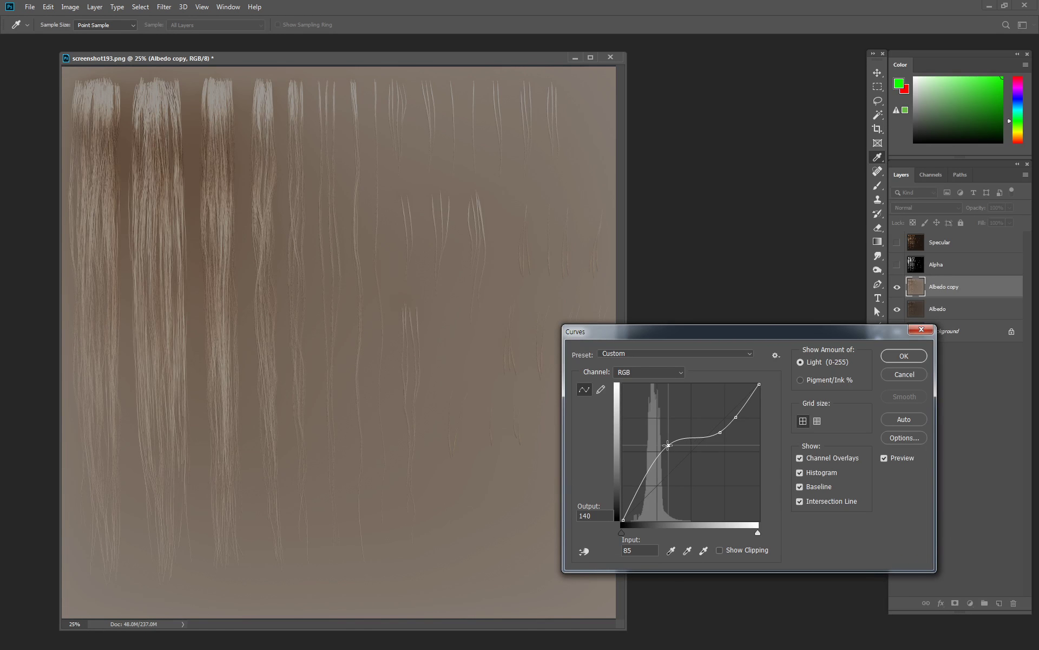
mouse_move(625, 514)
mouse_down()
mouse_move(641, 477)
mouse_move(681, 461)
mouse_move(674, 441)
mouse_up()
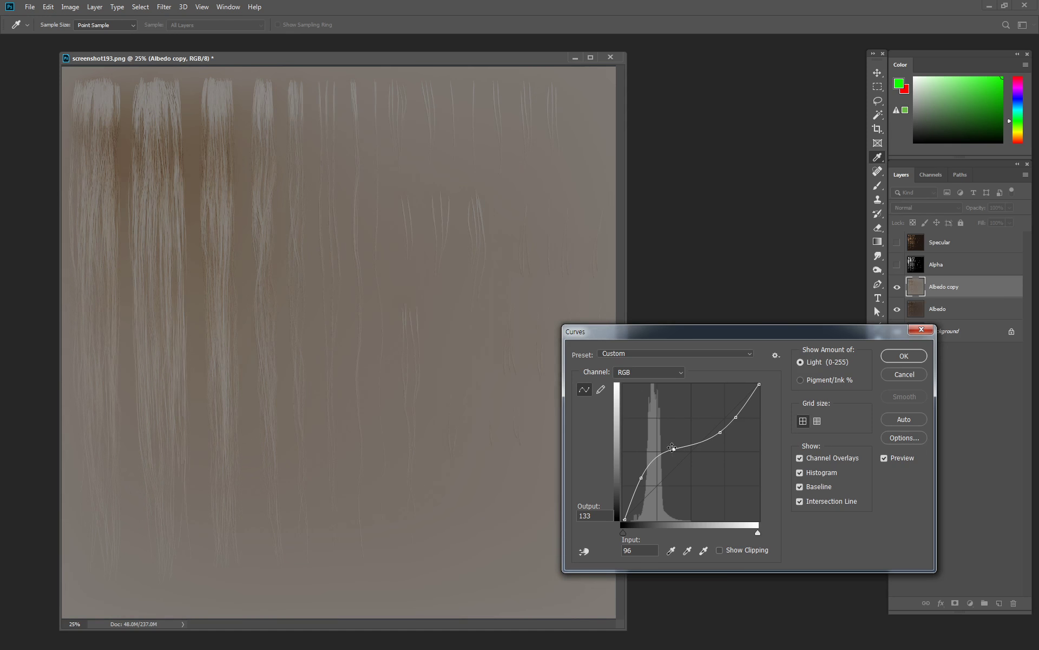
mouse_move(641, 477)
mouse_down()
mouse_move(651, 485)
mouse_move(624, 509)
mouse_up()
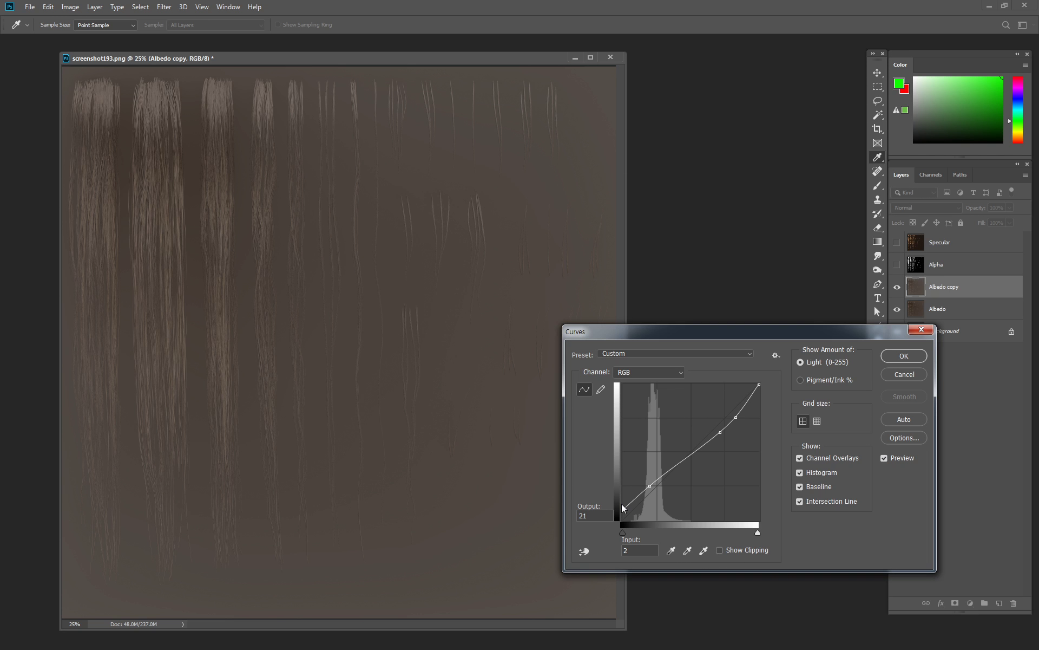
drag(721, 432, 712, 438)
mouse_move(757, 392)
mouse_down()
mouse_move(763, 403)
mouse_move(768, 383)
mouse_move(777, 432)
mouse_move(778, 400)
mouse_up()
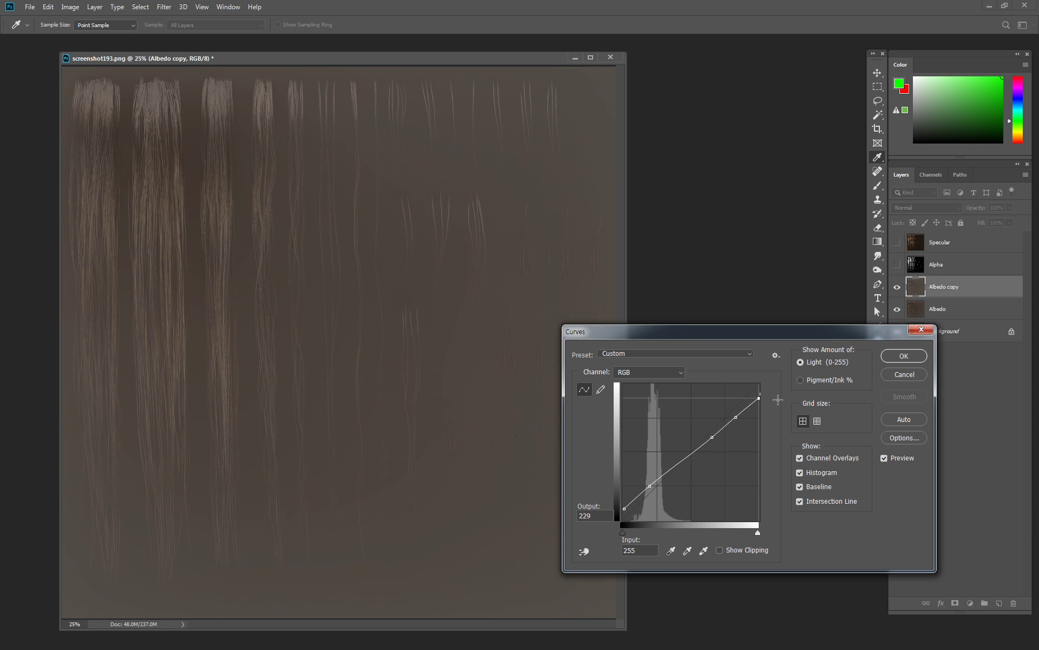
drag(712, 438, 731, 430)
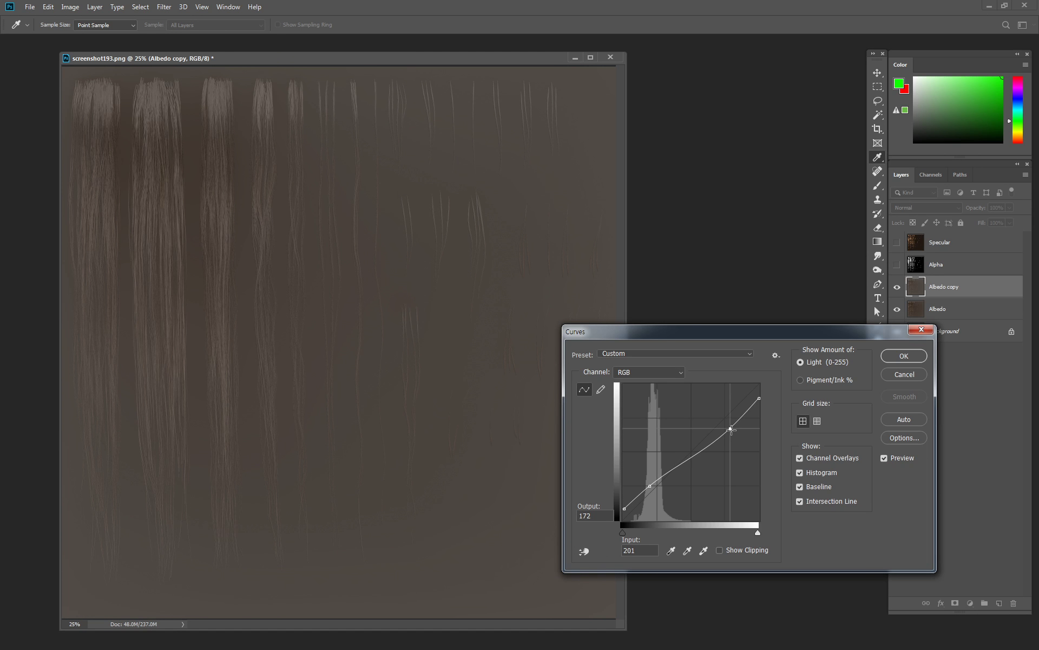
click(649, 484)
drag(649, 484, 653, 468)
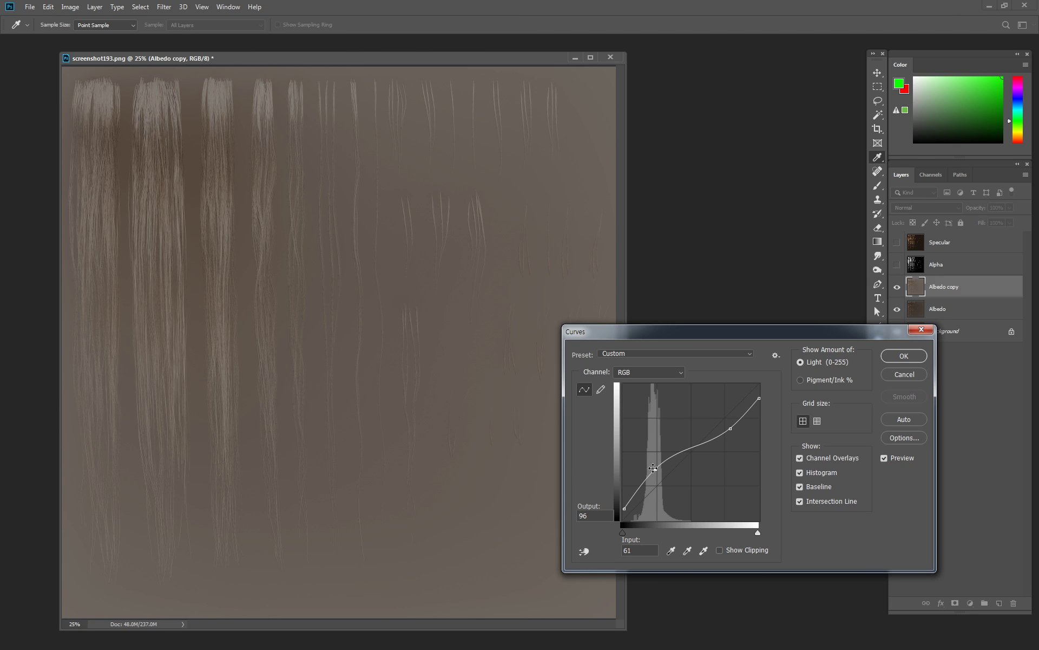
key(Return)
key(z)
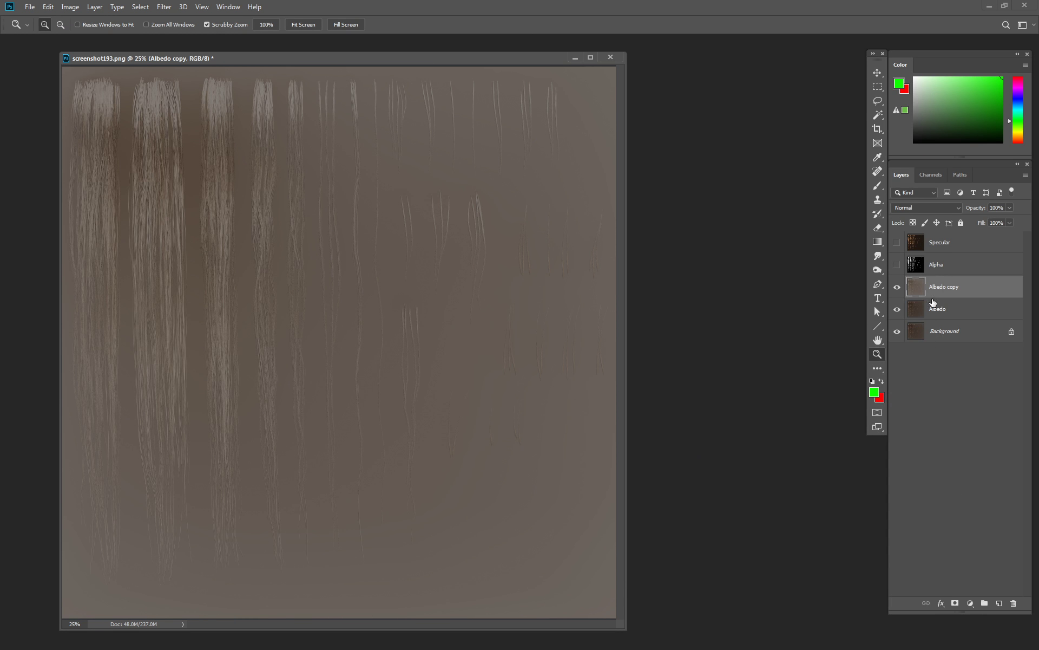
Make the Alpha and Specular layers visible and open BPR_Render.PSD
click(897, 286)
click(897, 264)
click(897, 243)
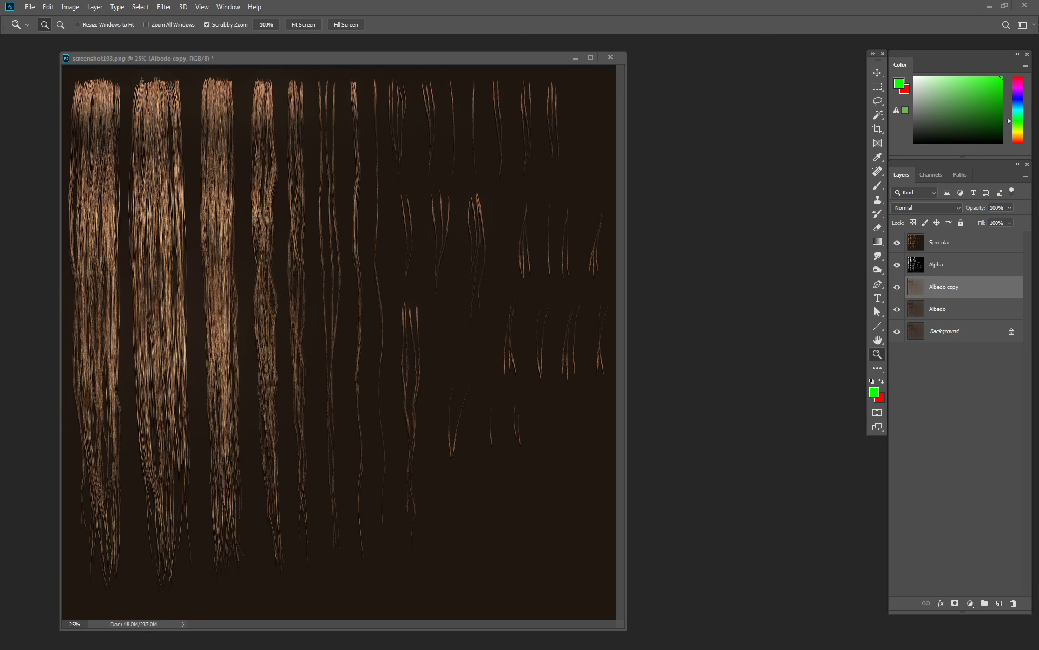
drag(927, 234, 707, 239)
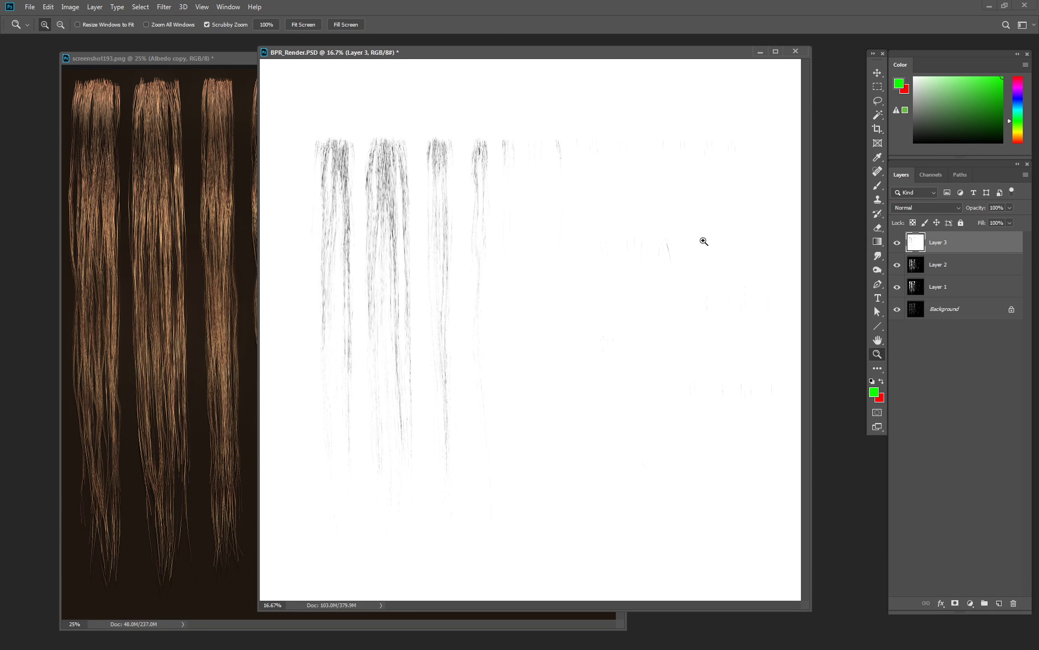
Copy the whole BPR_Render canvas into screenshot193 and move it above Specular
key(ctrl+a)
key(ctrl+c)
key(ctrl+Tab)
key(ctrl+v)
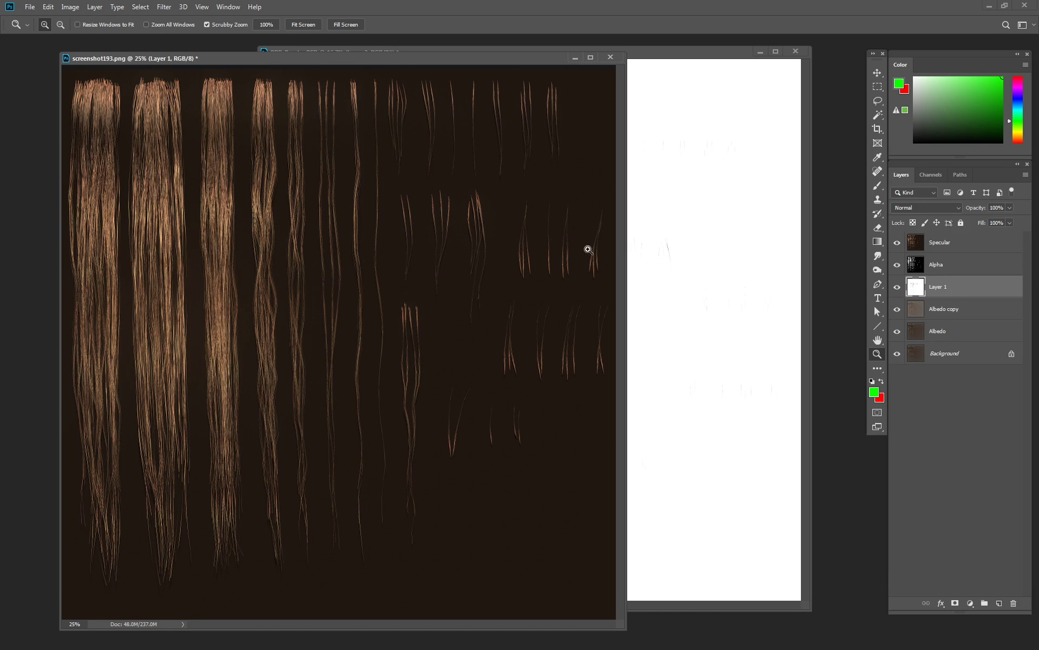
drag(941, 287, 945, 237)
Drag BPR_Render's Layer 2, Layer 1 and Background into screenshot193
click(773, 278)
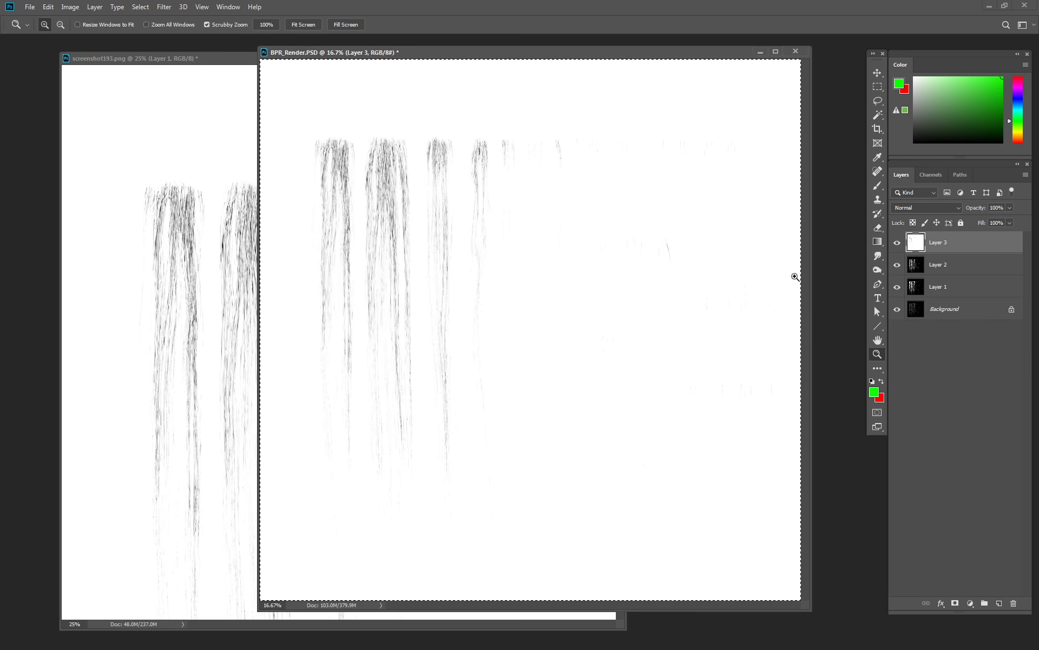
click(942, 264)
drag(201, 230, 201, 231)
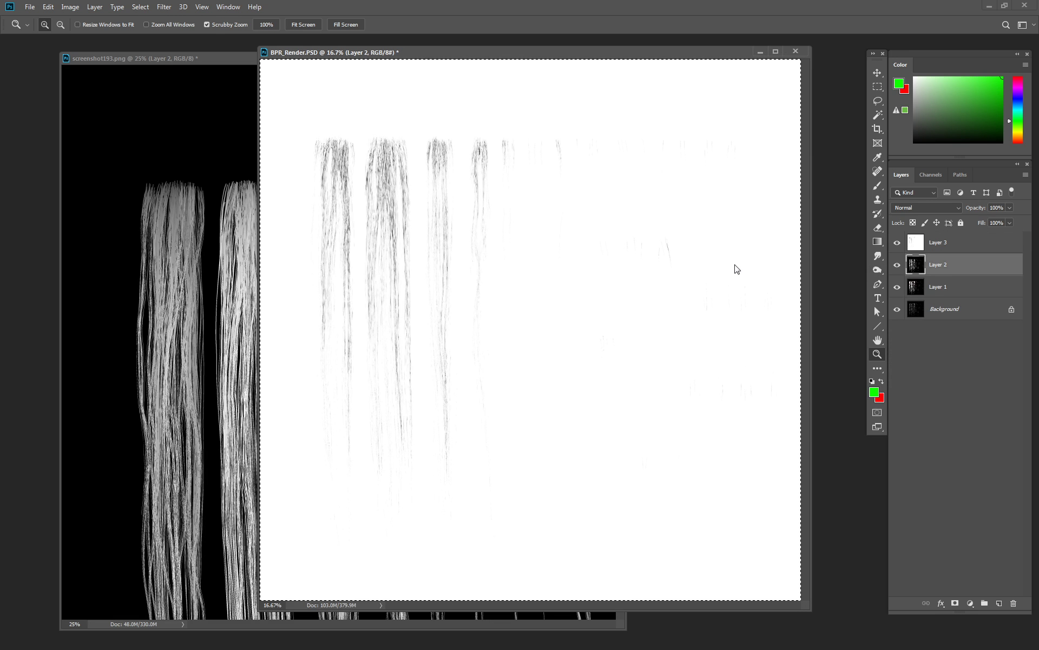
click(736, 266)
drag(932, 287, 238, 200)
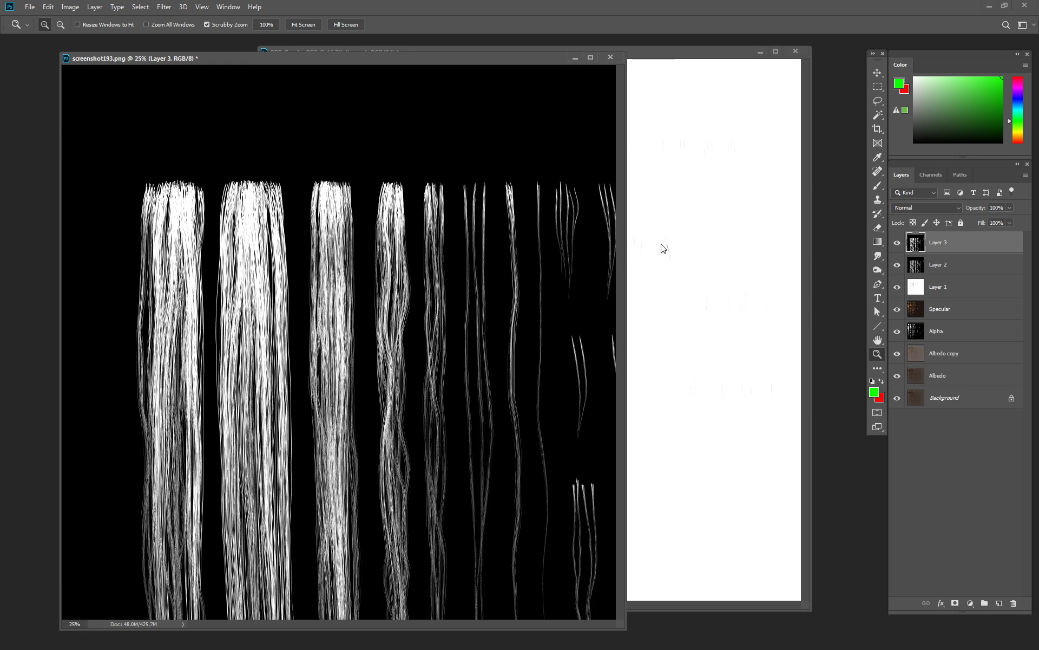
click(663, 248)
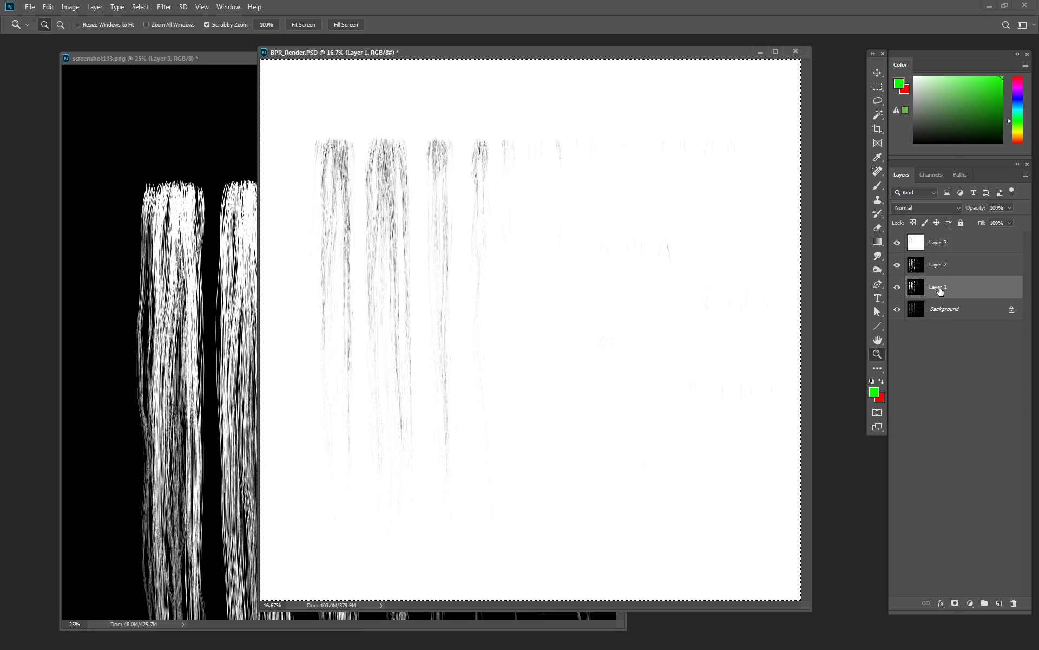
click(940, 308)
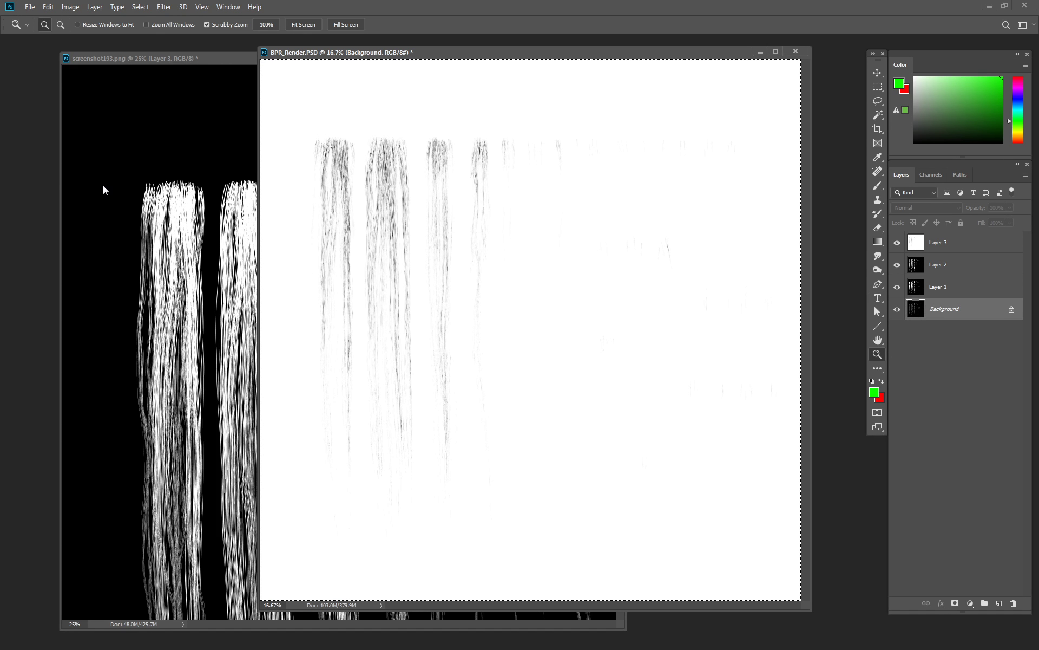
drag(937, 307, 102, 190)
Close BPR_Render.PSD via the save prompt and zoom out to the whole canvas
click(684, 201)
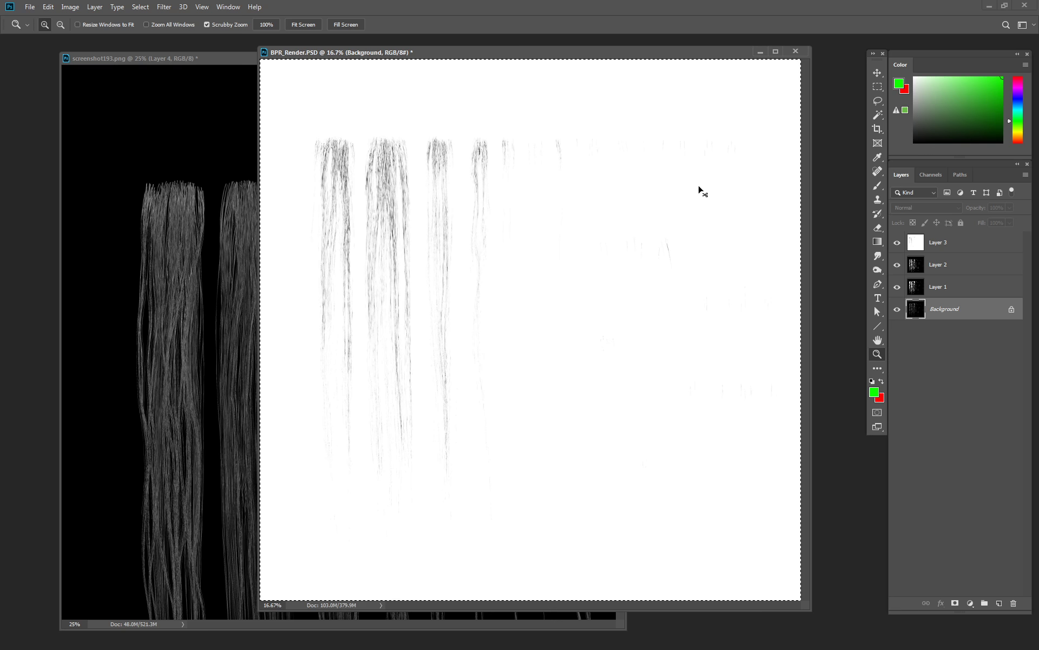
key(ctrl+w)
click(513, 238)
alt+click(419, 230)
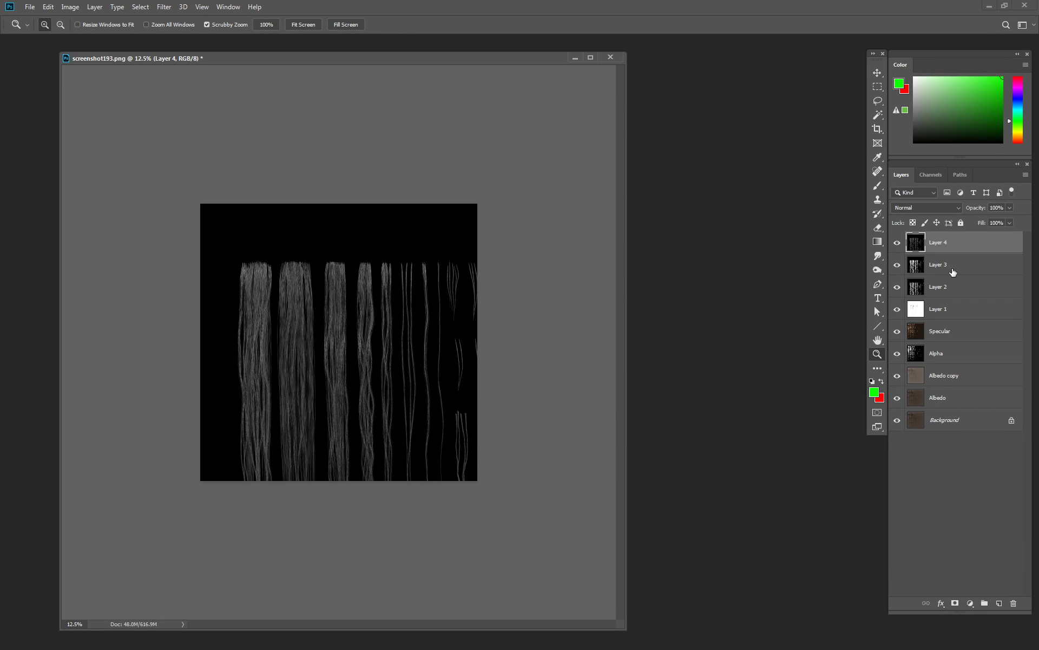
Select Layers 1–4 and scale them down to about 76%
shift+click(939, 311)
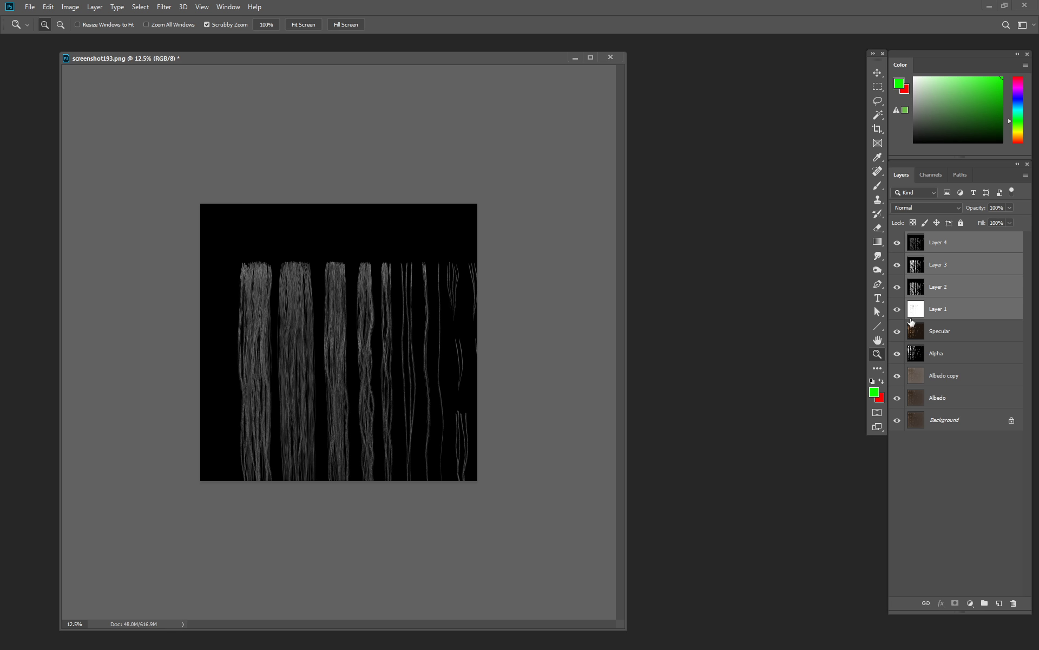
key(ctrl+t)
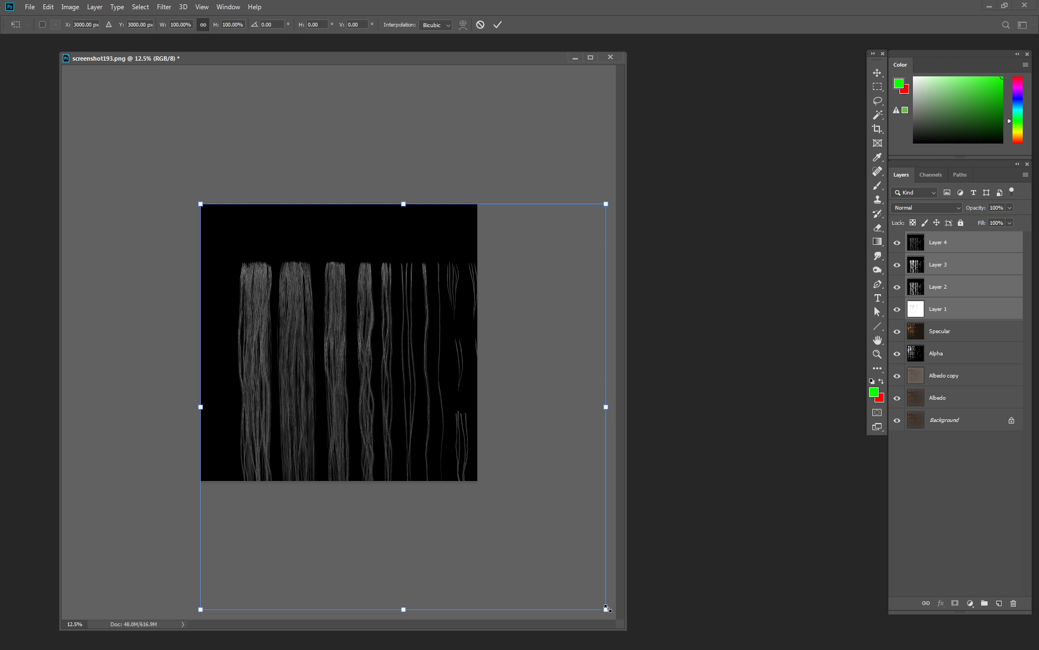
drag(607, 609, 445, 464)
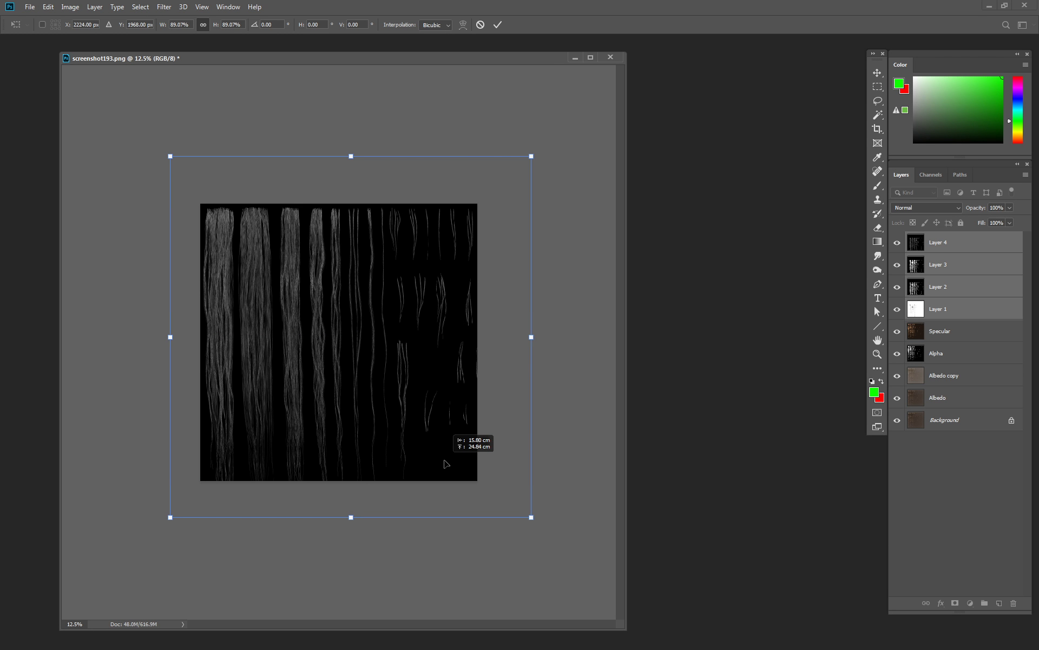
mouse_move(528, 513)
mouse_down()
mouse_move(477, 466)
mouse_move(443, 462)
mouse_move(483, 474)
mouse_up()
key(Return)
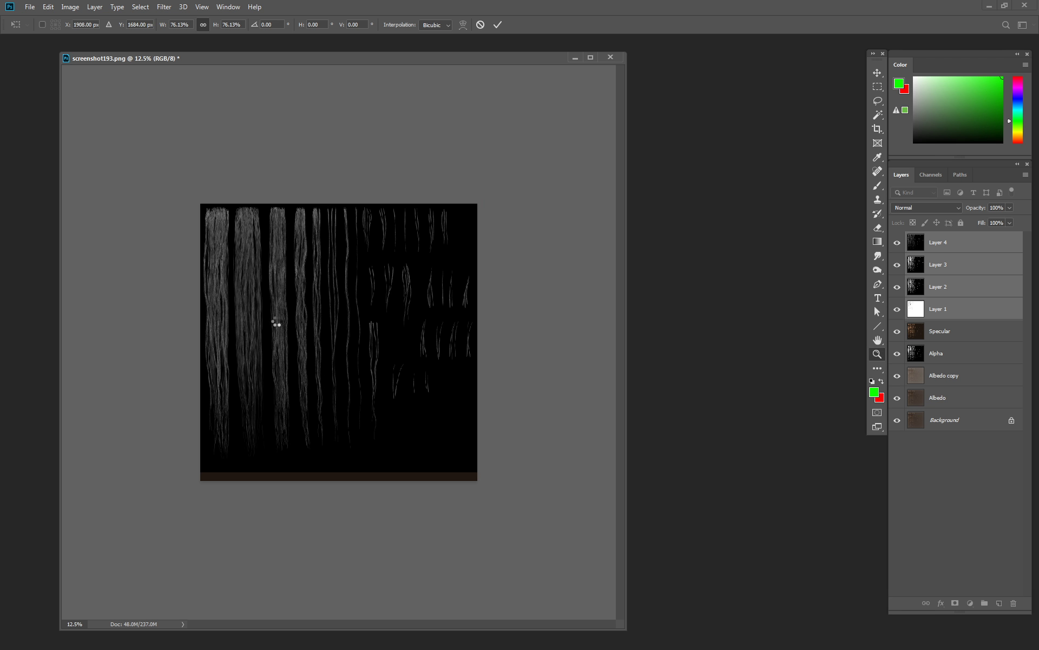
Lower the strand layers' opacity to 15% and zoom in on the atlas's right edge
key(ctrl+plus)
key(ctrl+plus)
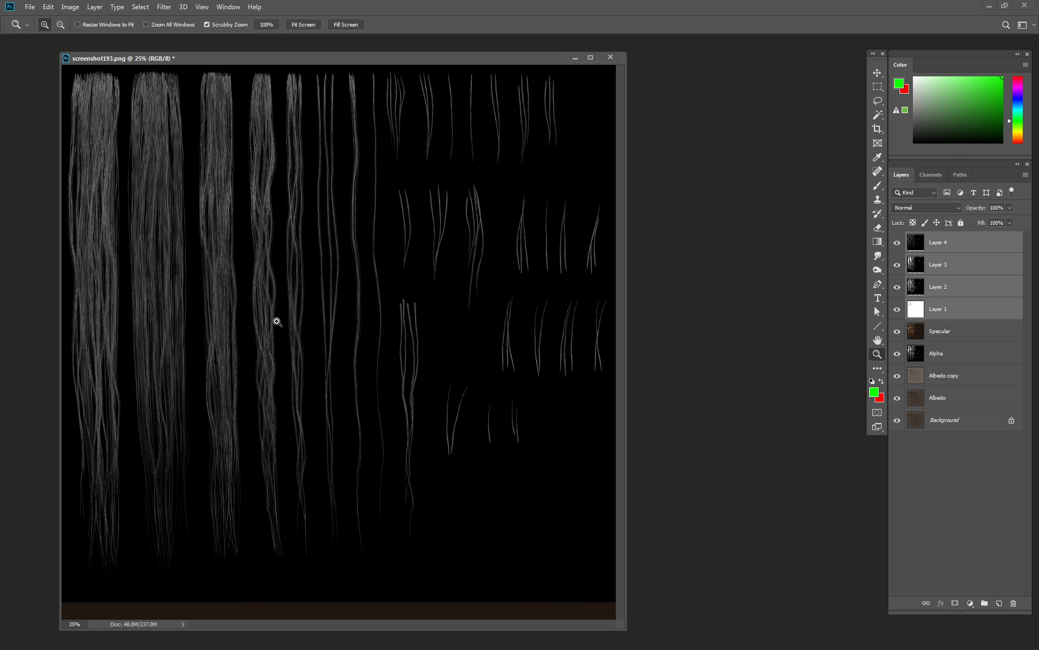
key(f)
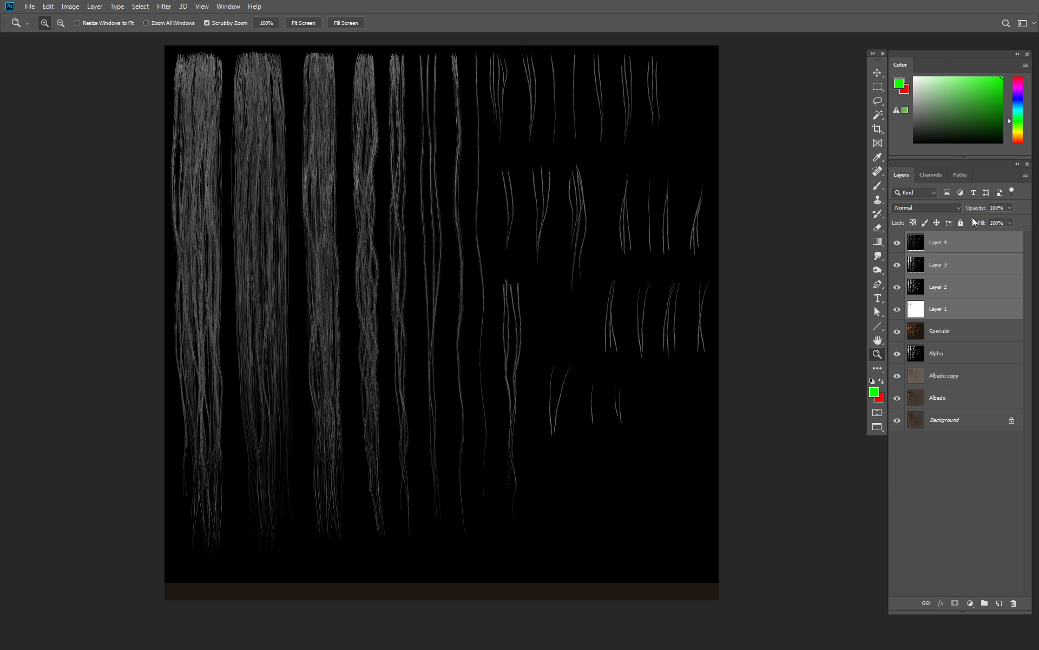
drag(975, 208, 880, 211)
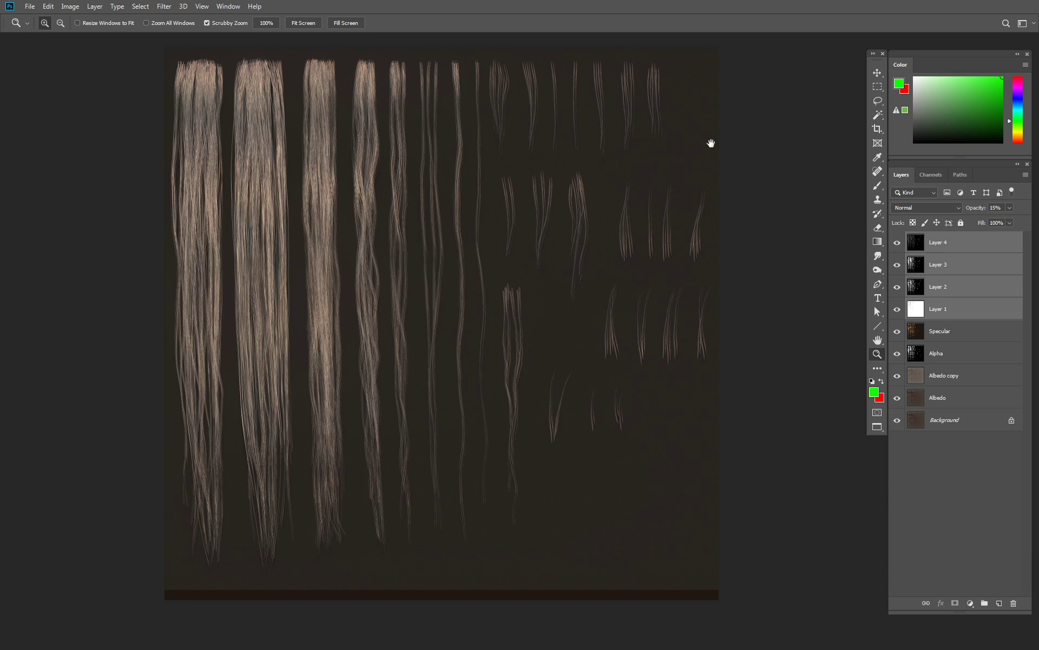
drag(711, 143, 628, 179)
click(628, 178)
click(550, 146)
Rescale the strand layers to 100.39% width and nudge them into alignment with the hair
key(ctrl+t)
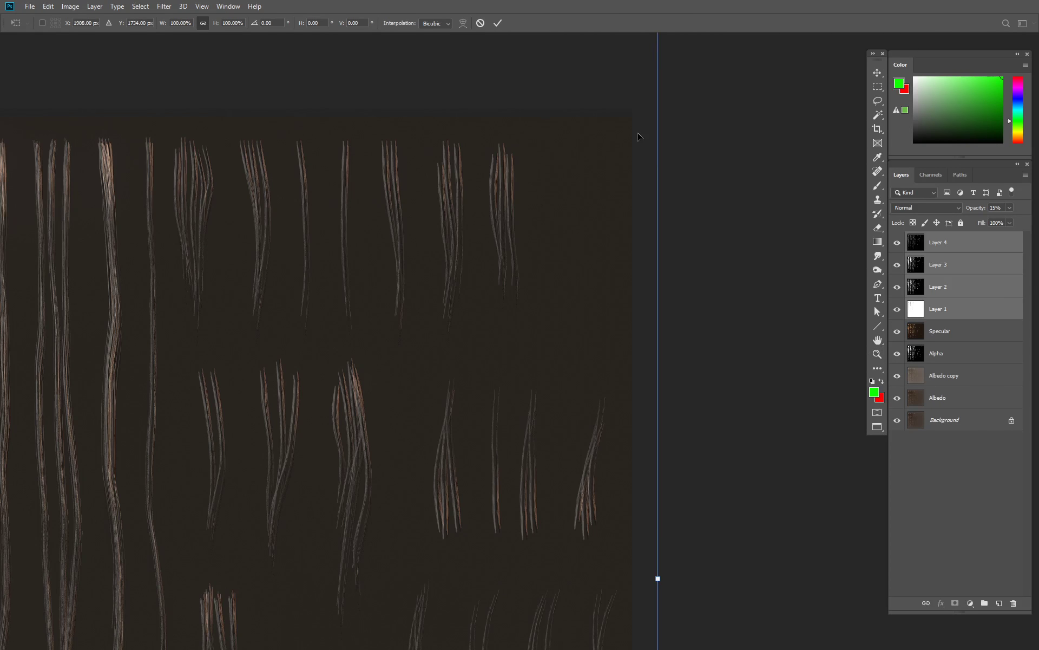
drag(661, 119, 666, 118)
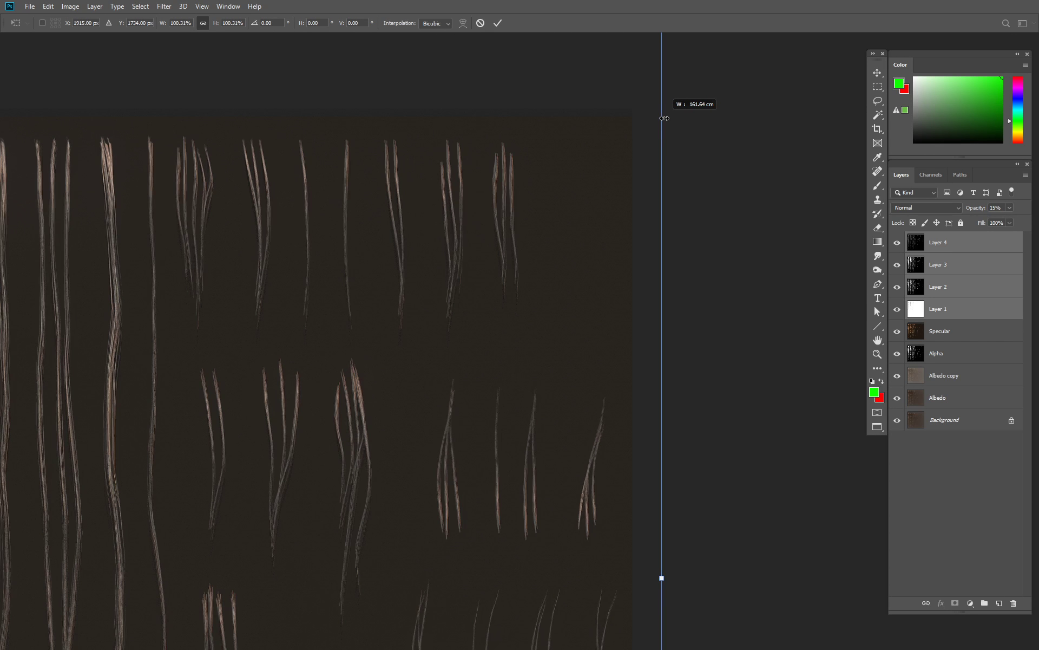
drag(665, 118, 665, 118)
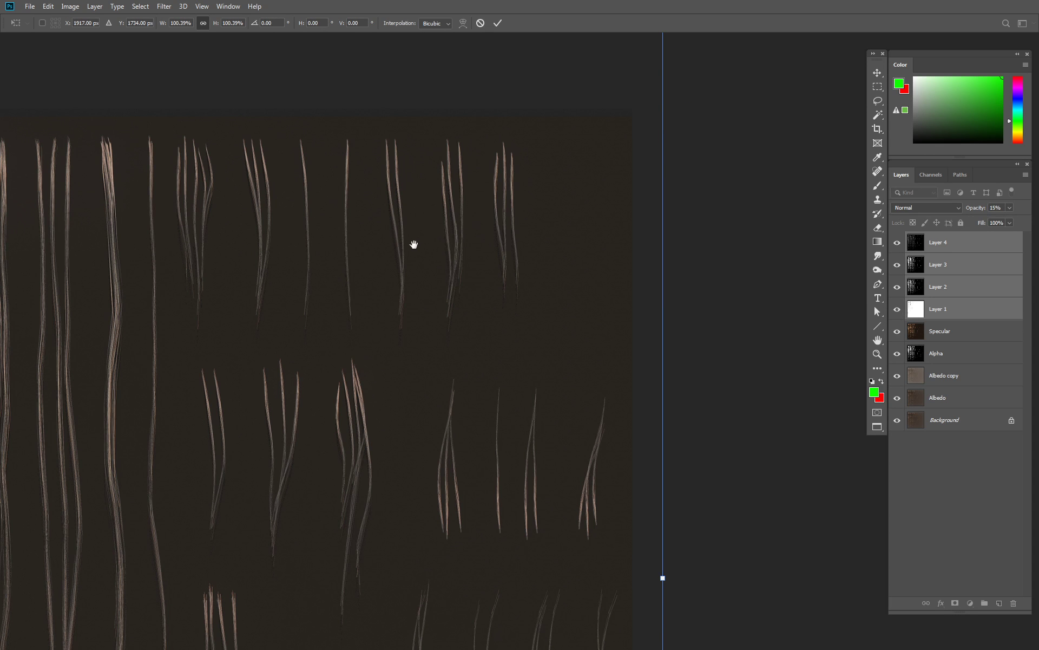
alt+scroll(526, 156, down, 2)
alt+scroll(390, 213, up, 4)
alt+scroll(497, 227, up, 2)
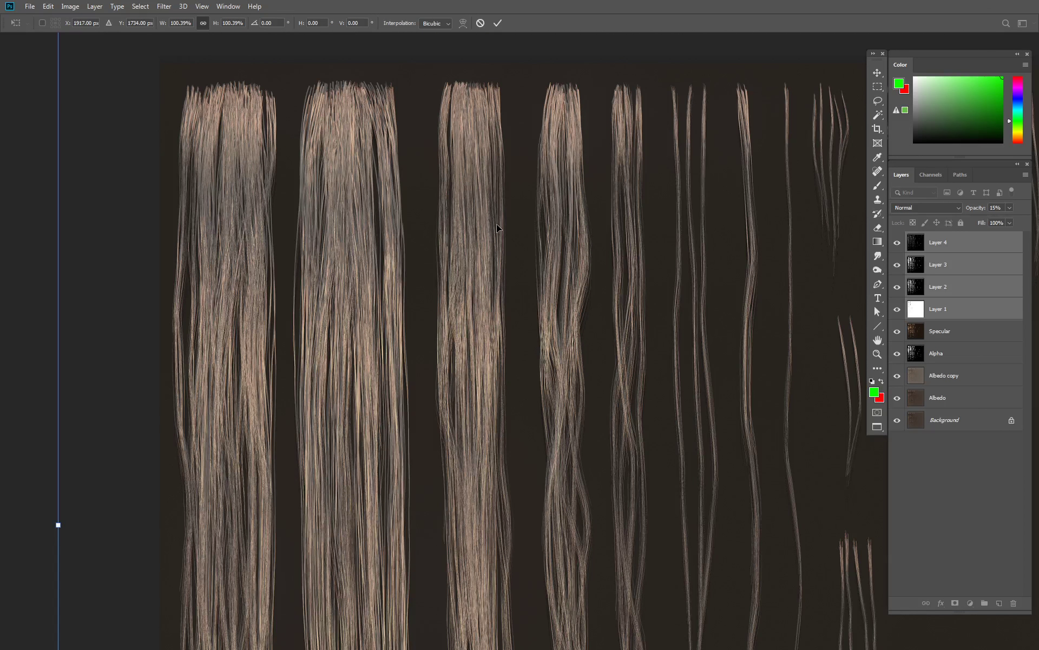
key(Down)
key(Down)
key(Down)
key(Right)
key(Right)
key(Right)
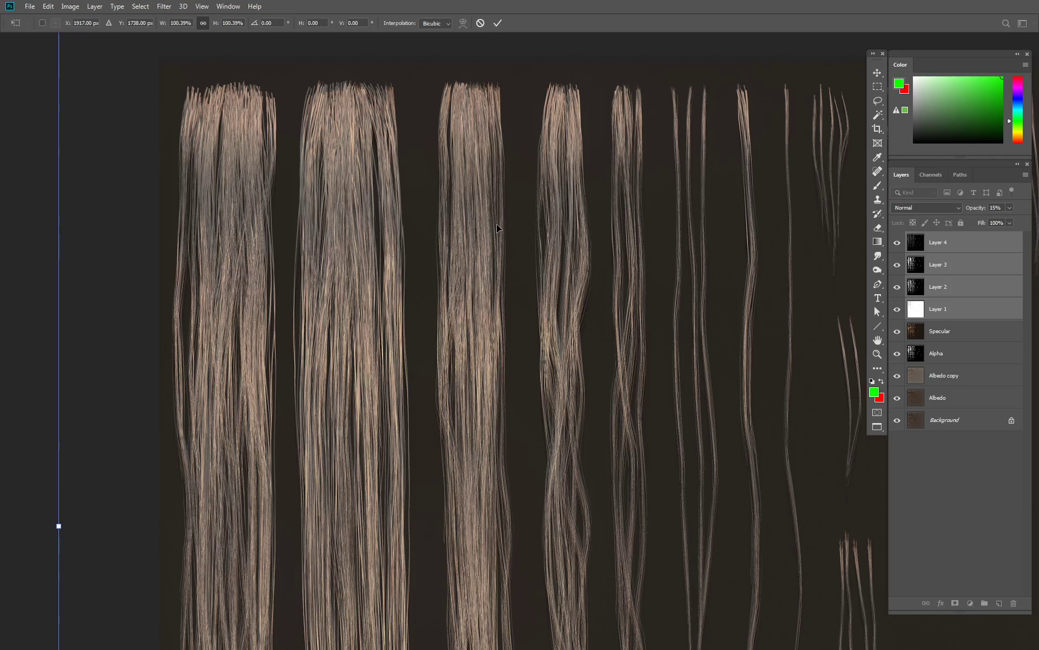
key(Left)
key(Left)
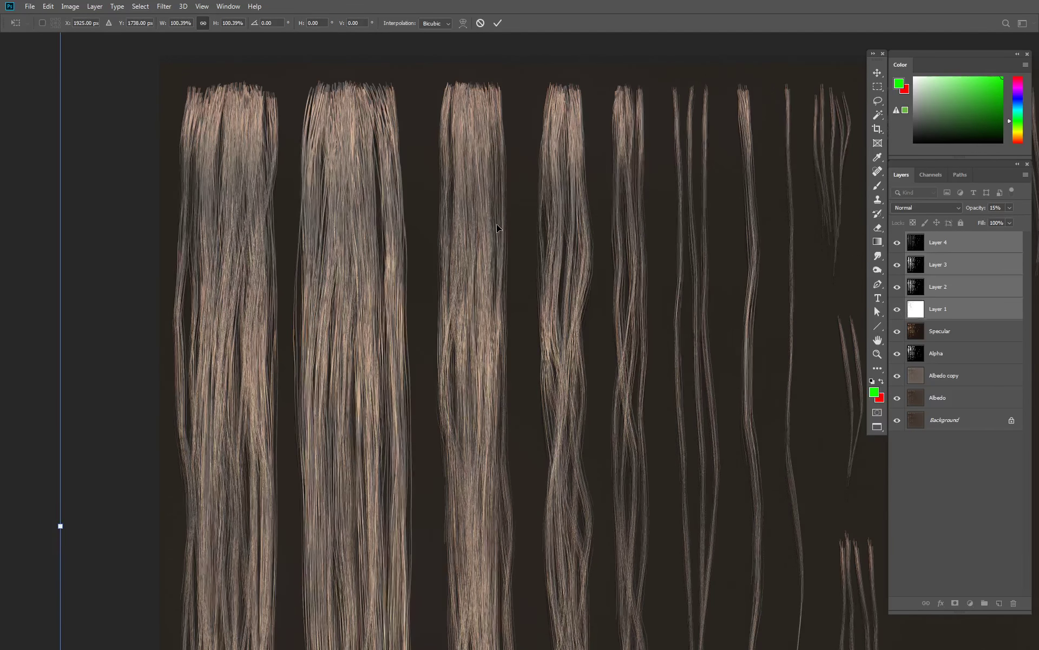
key(Left)
key(Left)
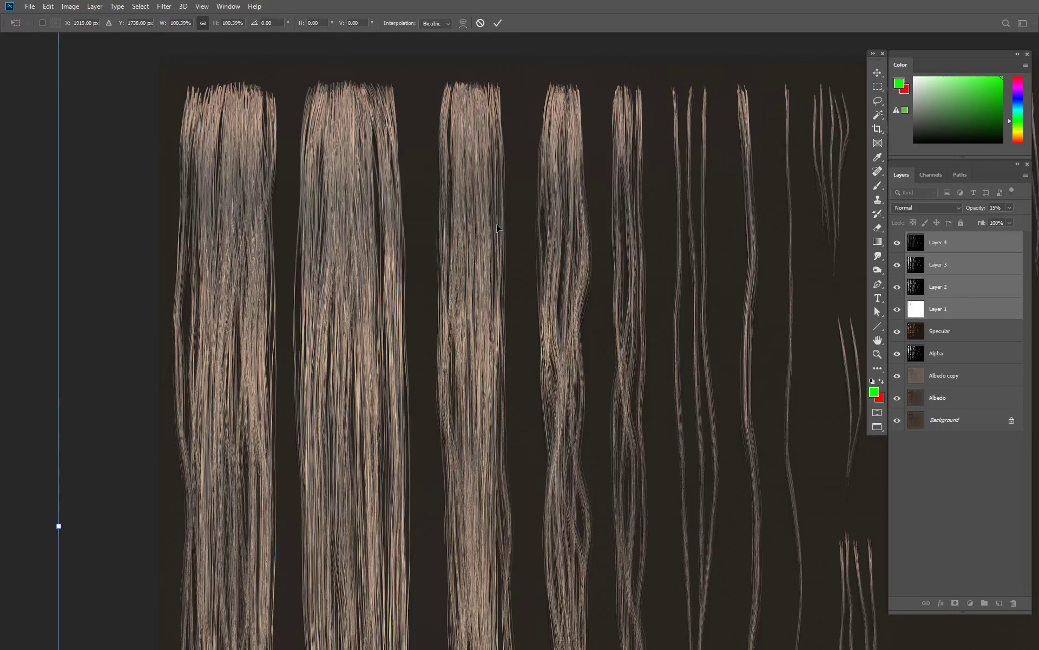
mouse_move(756, 301)
mouse_down()
mouse_move(587, 292)
mouse_move(608, 305)
mouse_up()
drag(688, 364, 523, 333)
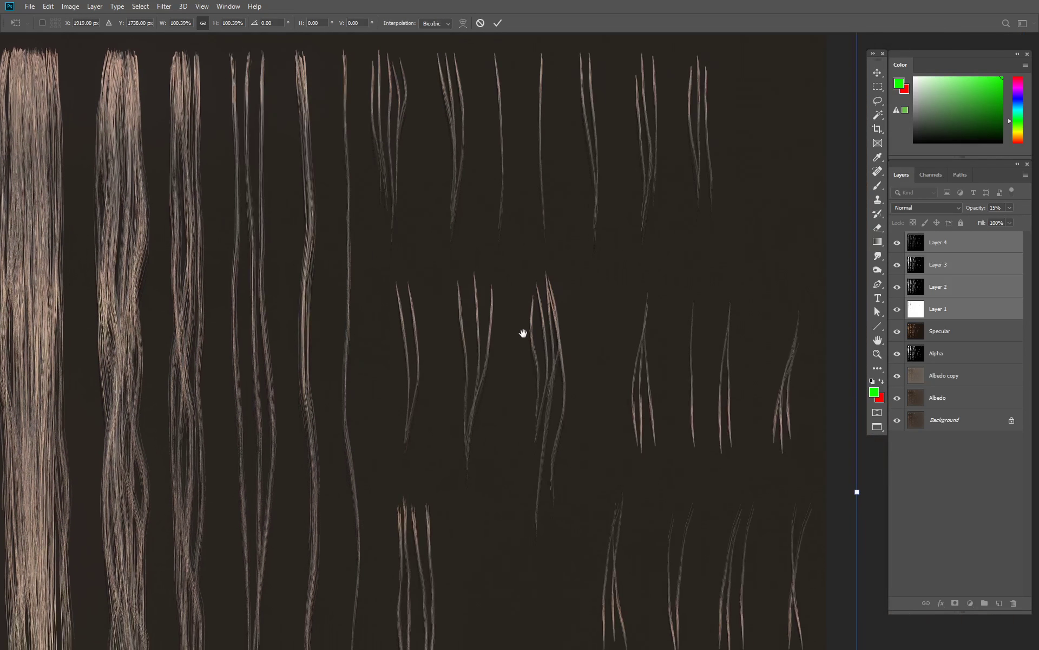
Commit the transform and scroll around the canvas to check strand alignment
key(ctrl+space)
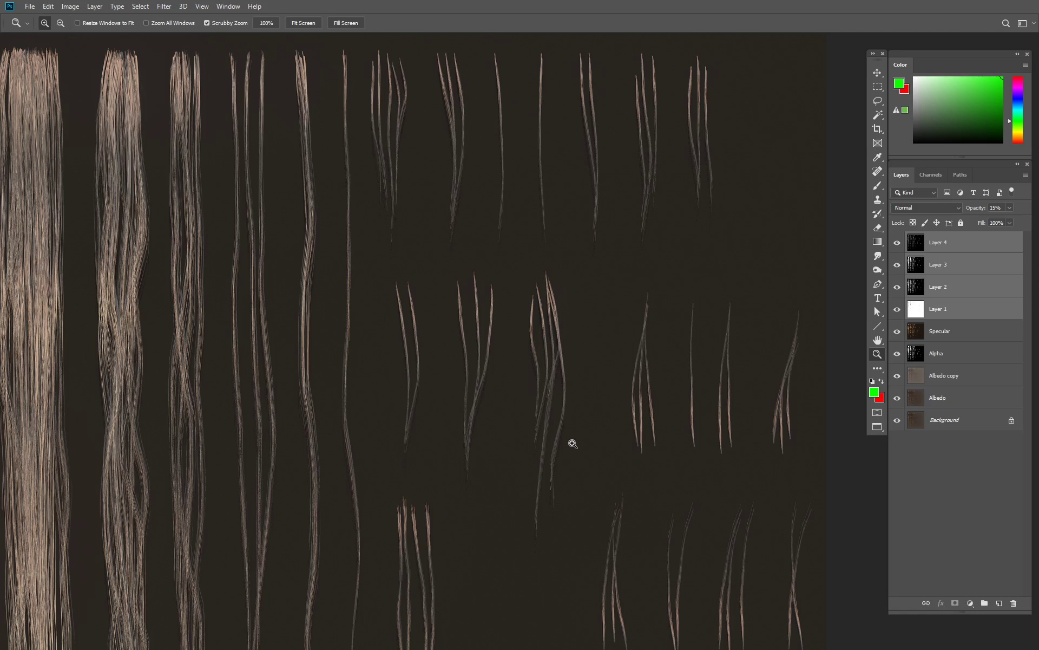
drag(372, 372, 378, 372)
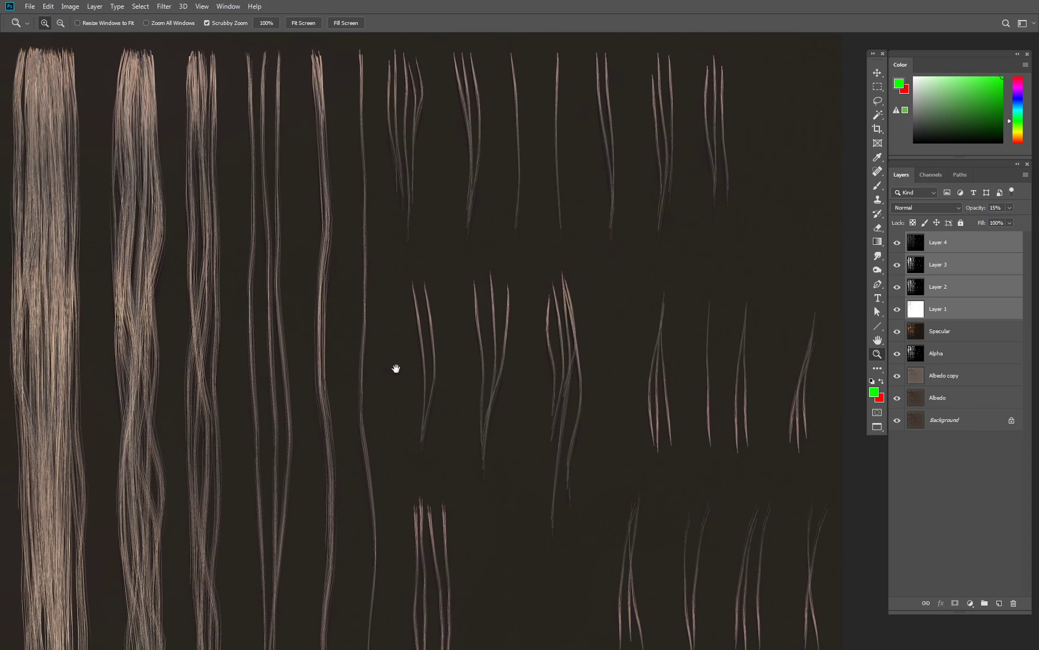
alt+scroll(363, 390, up, 2)
alt+scroll(509, 267, up, 2)
scroll(499, 280, down, 3)
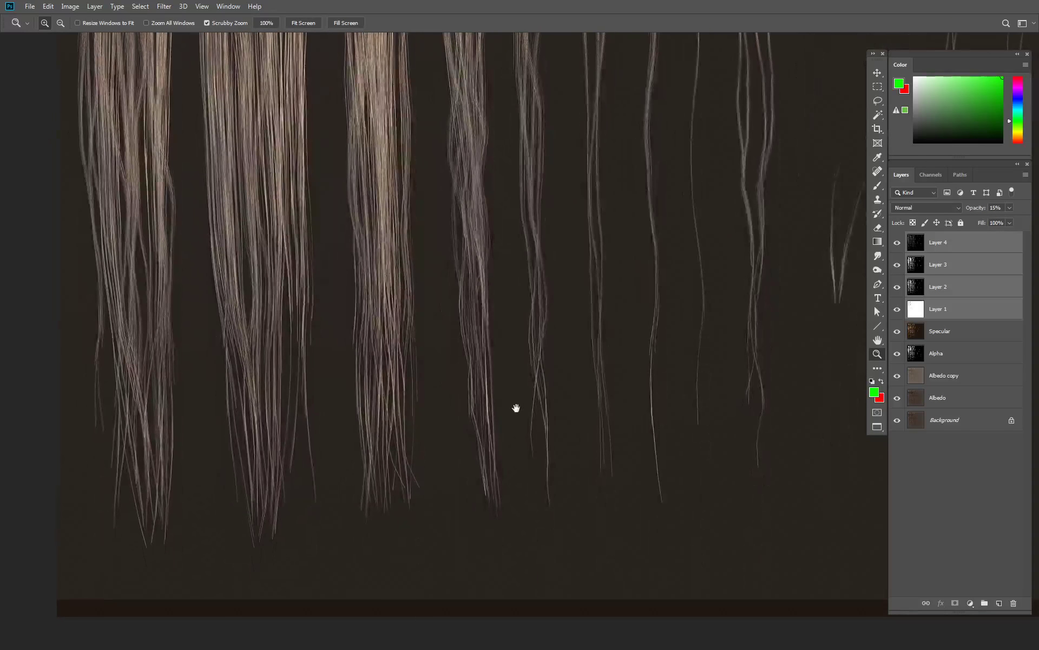
scroll(515, 379, down, 1)
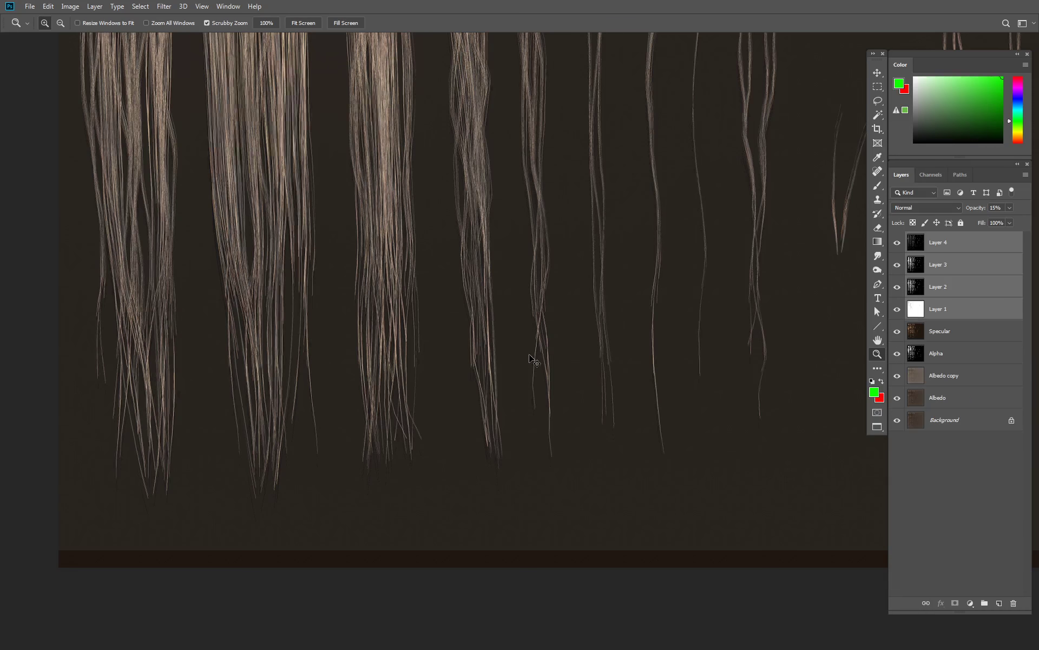
alt+scroll(529, 353, down, 1)
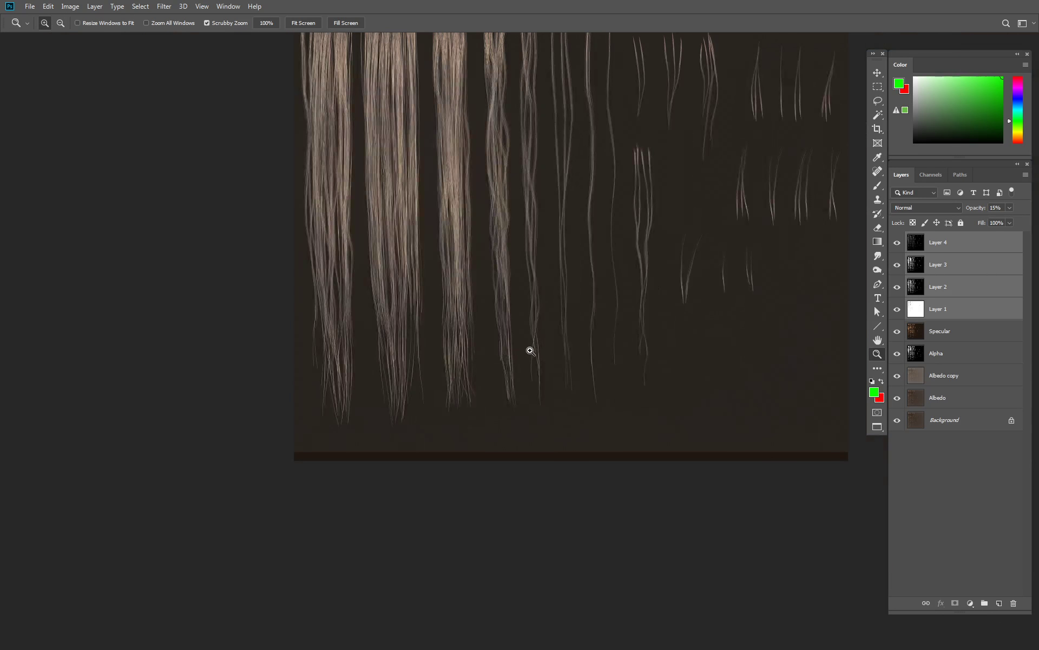
alt+scroll(528, 352, down, 1)
alt+scroll(476, 453, down, 1)
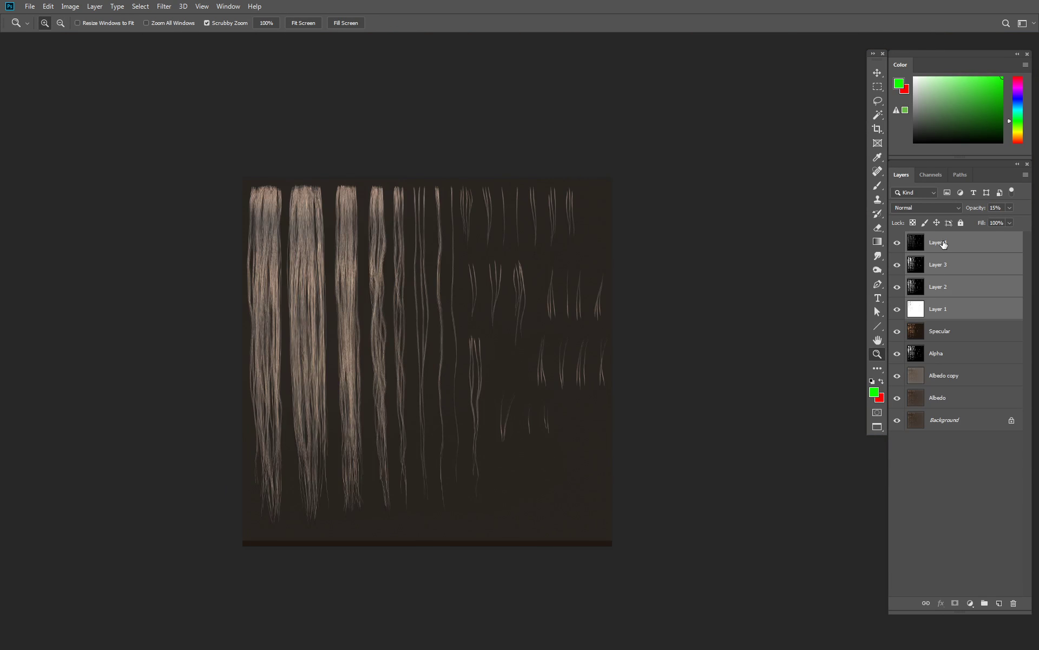
Hide Layers 1–3, leaving only Layer 4 visible over the atlas
click(941, 245)
shift+click(947, 309)
click(897, 242)
click(897, 265)
click(897, 286)
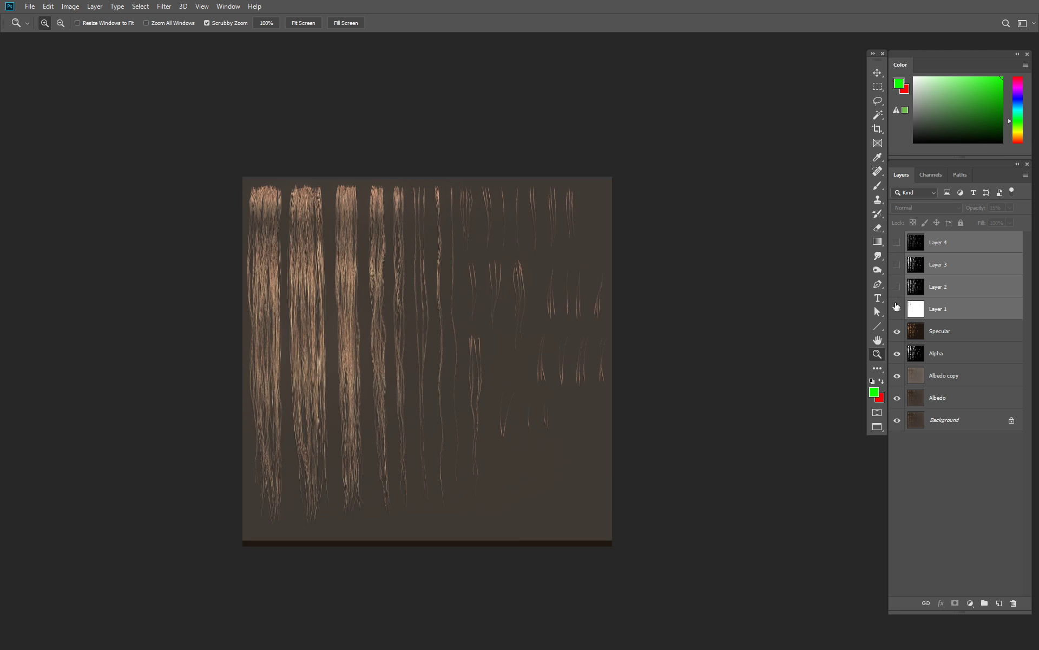
click(897, 309)
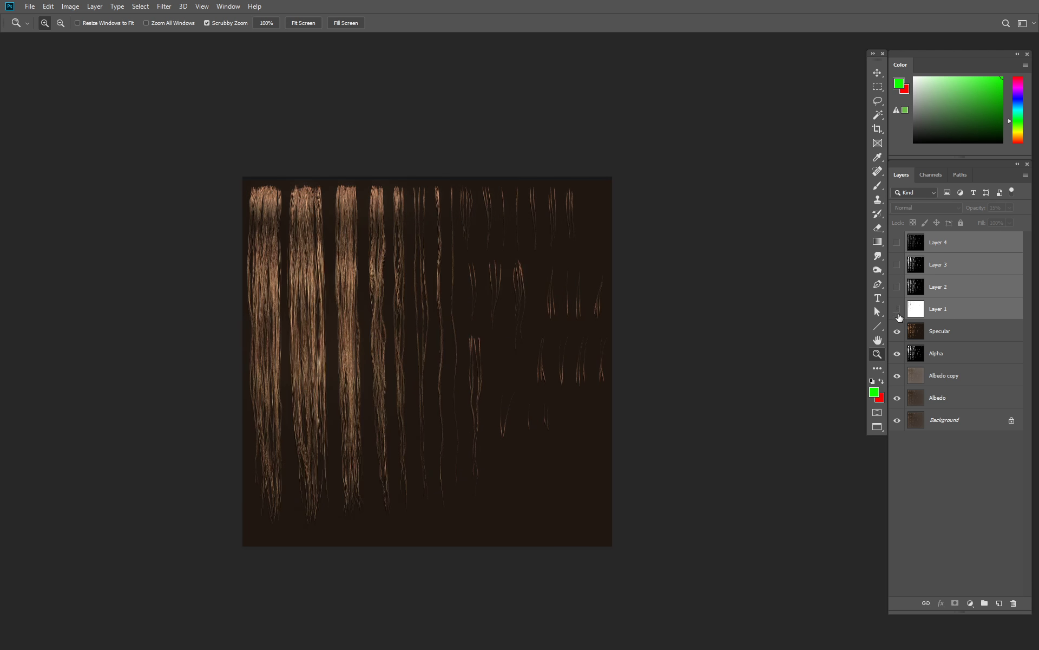
click(898, 242)
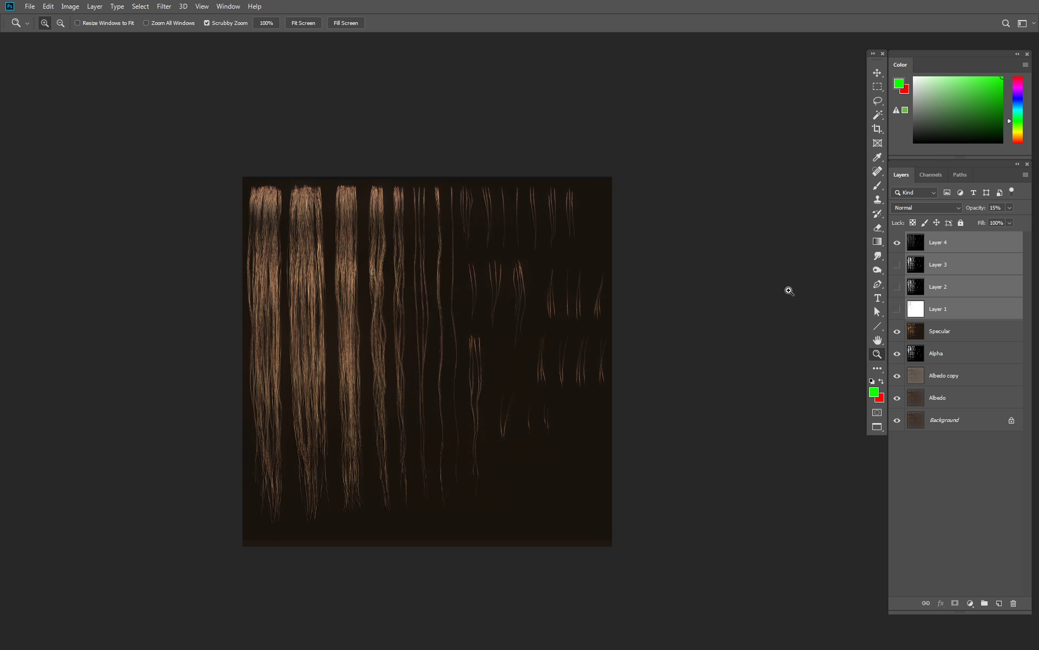
click(349, 368)
Reset Layer 4's opacity to 100%, then scrub it down to 61%
click(957, 244)
click(977, 211)
text(100)
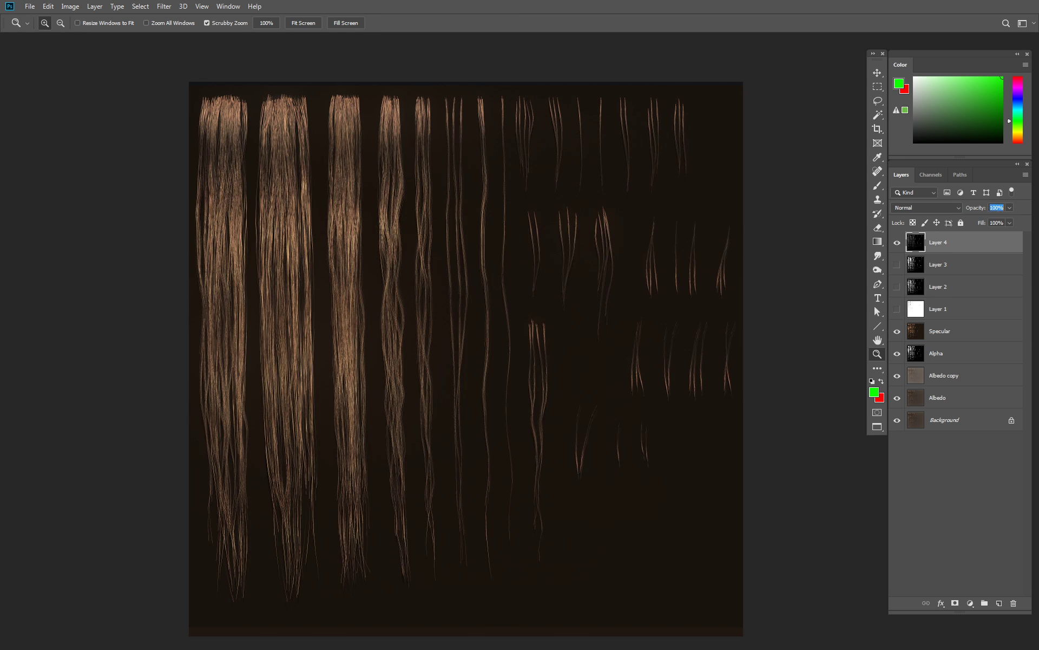
key(Return)
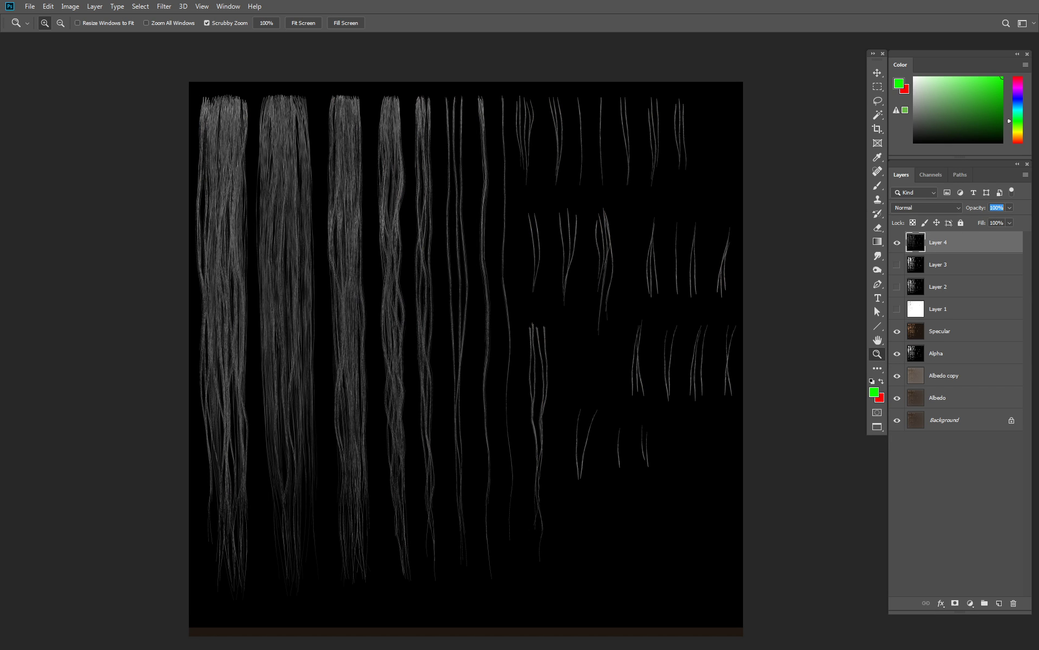
text(0)
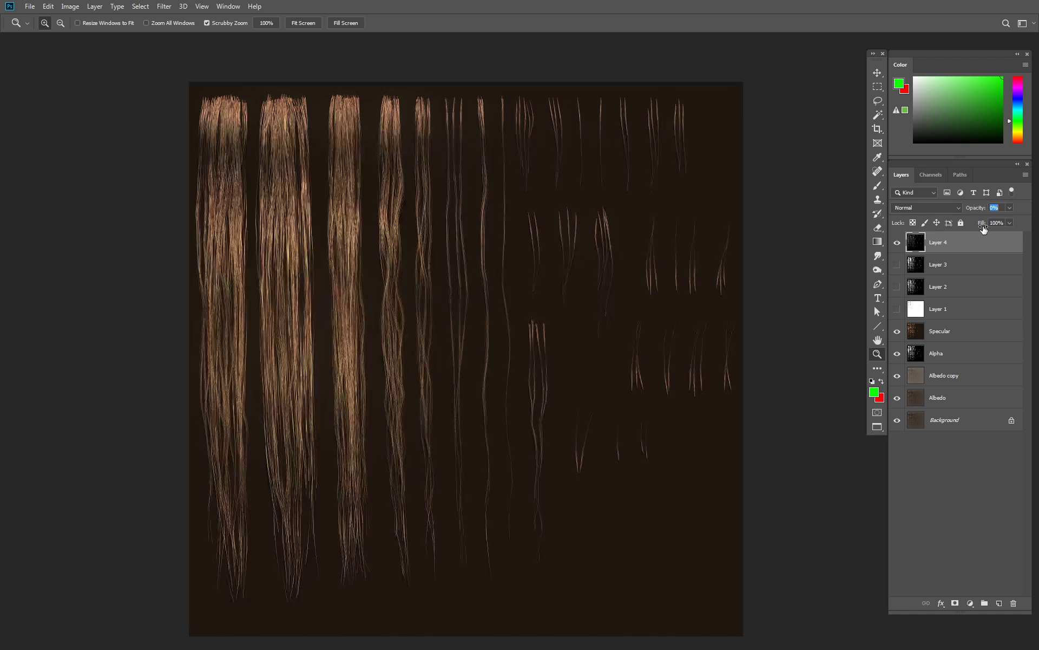
text(73)
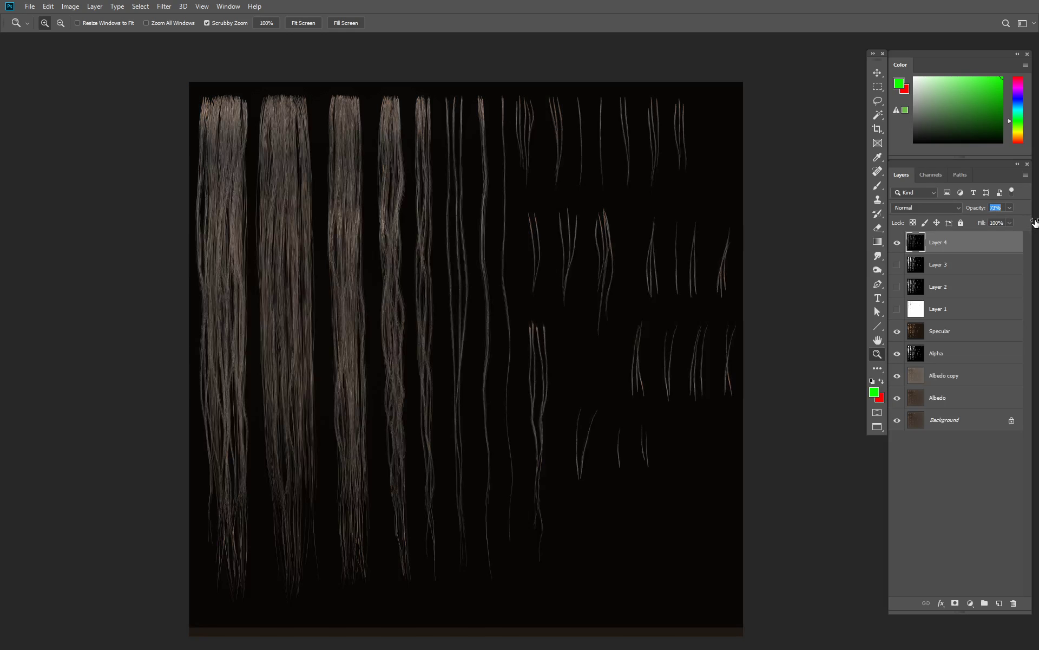
text(1)
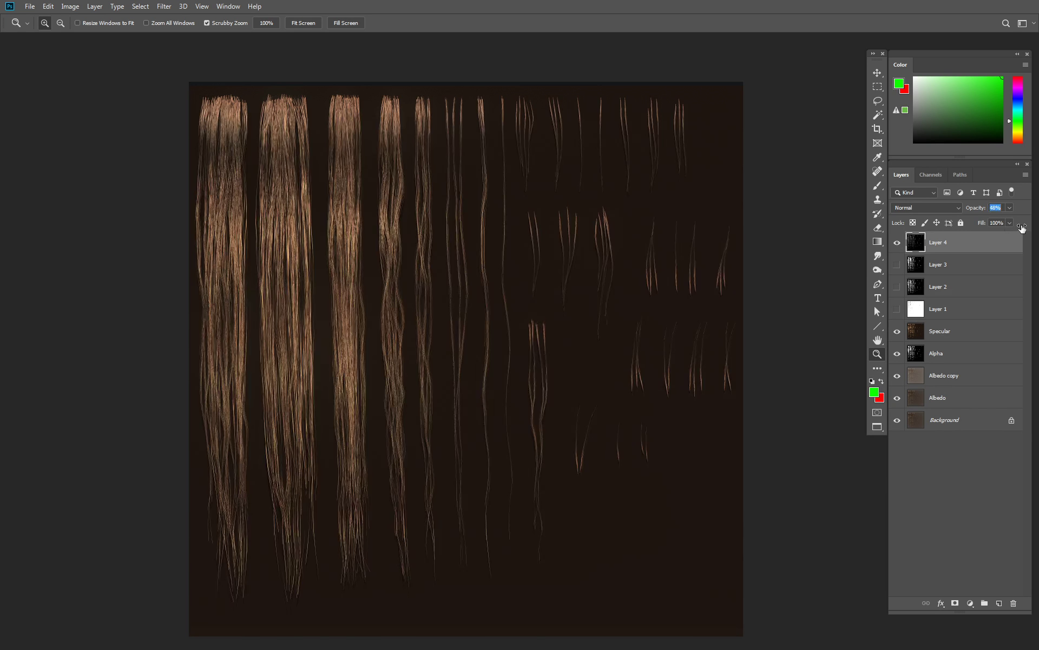
text(0064)
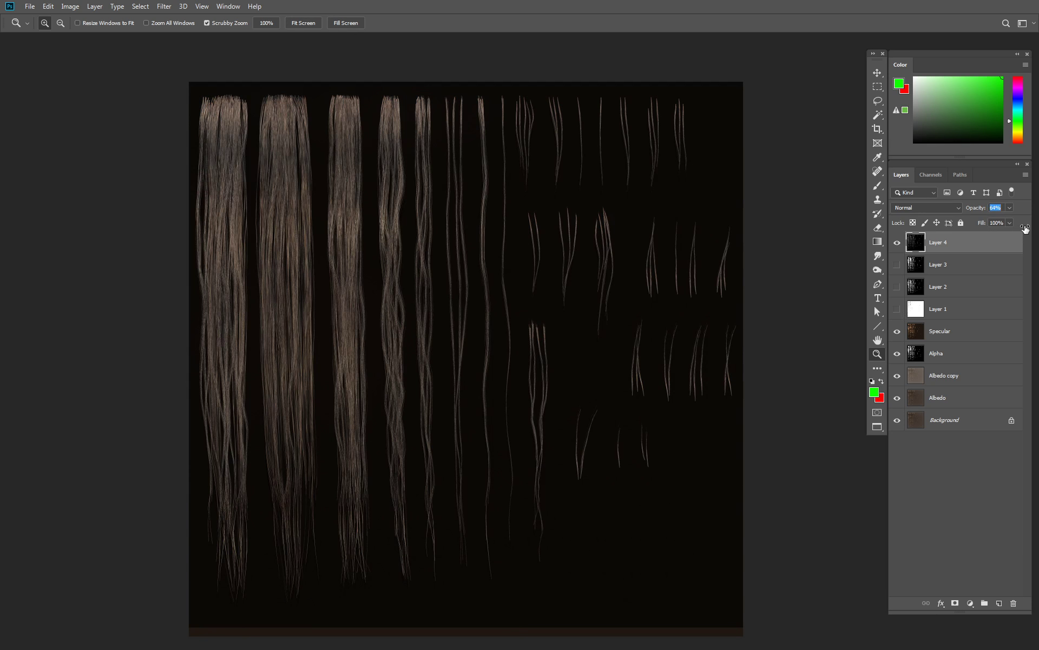
mouse_move(1024, 228)
mouse_down()
mouse_move(1014, 230)
mouse_move(1023, 233)
mouse_up()
Create a new layer group named Zbrush at the top of the stack
click(985, 602)
double_click(936, 238)
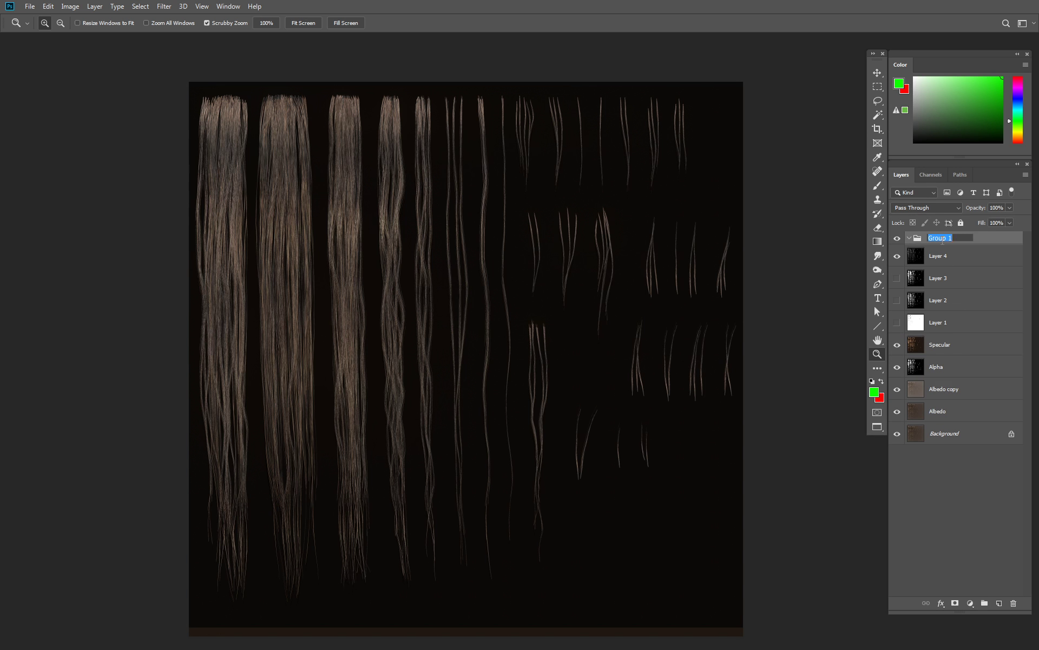
text(Zbrush)
key(Return)
Add a Marmoset group and move Specular, Alpha, Albedo copy and Albedo into it
click(954, 347)
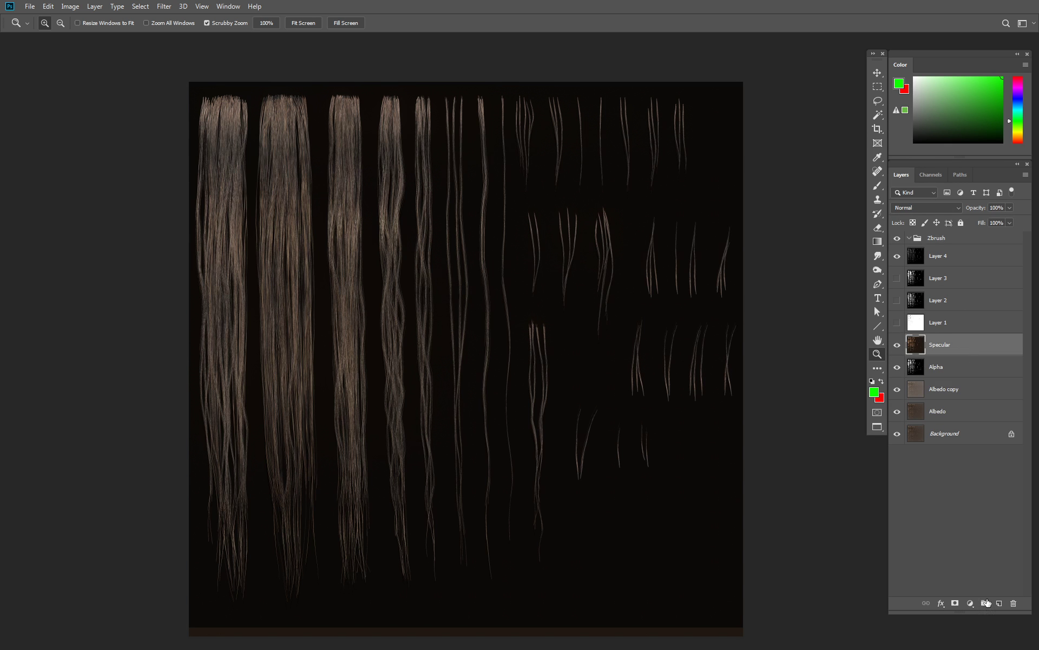
click(984, 602)
double_click(945, 341)
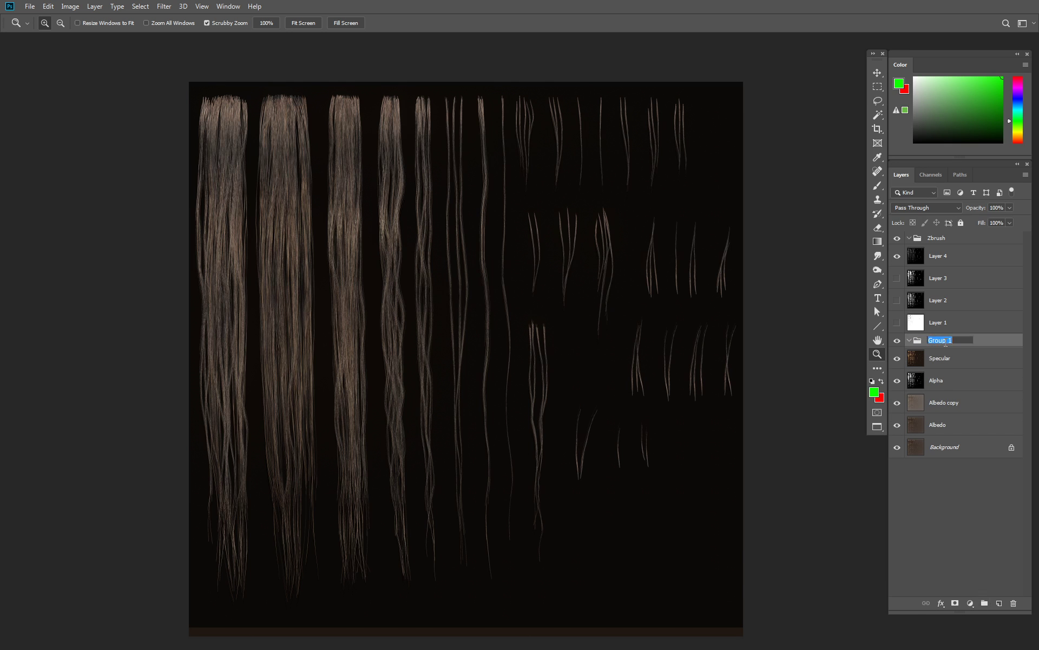
text(Marmoset)
key(Return)
click(947, 359)
shift+click(938, 427)
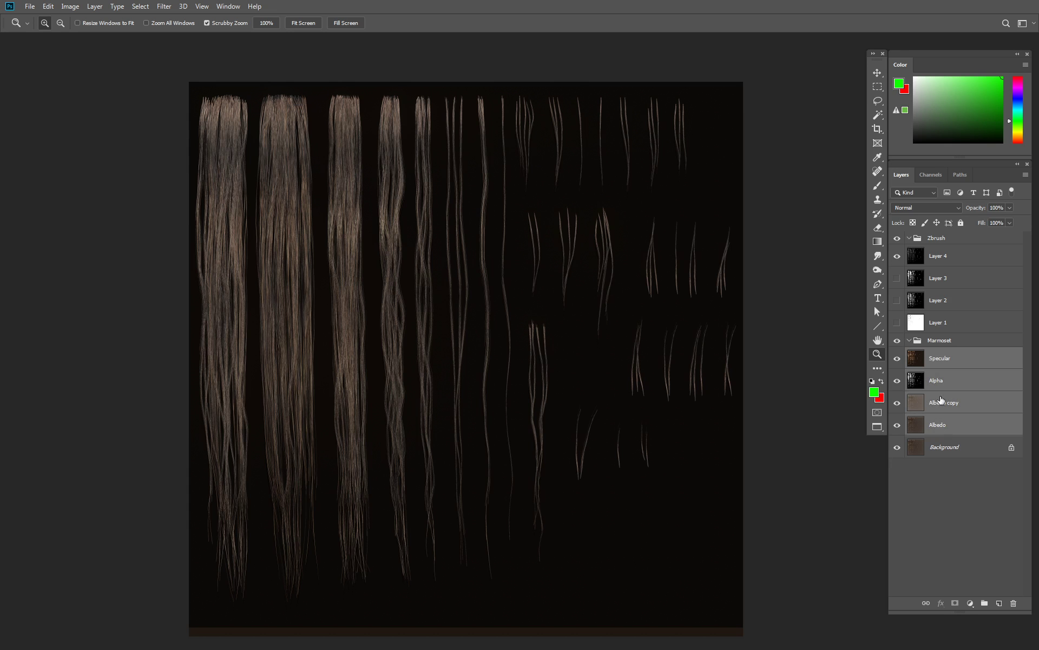
drag(941, 399, 939, 341)
click(953, 454)
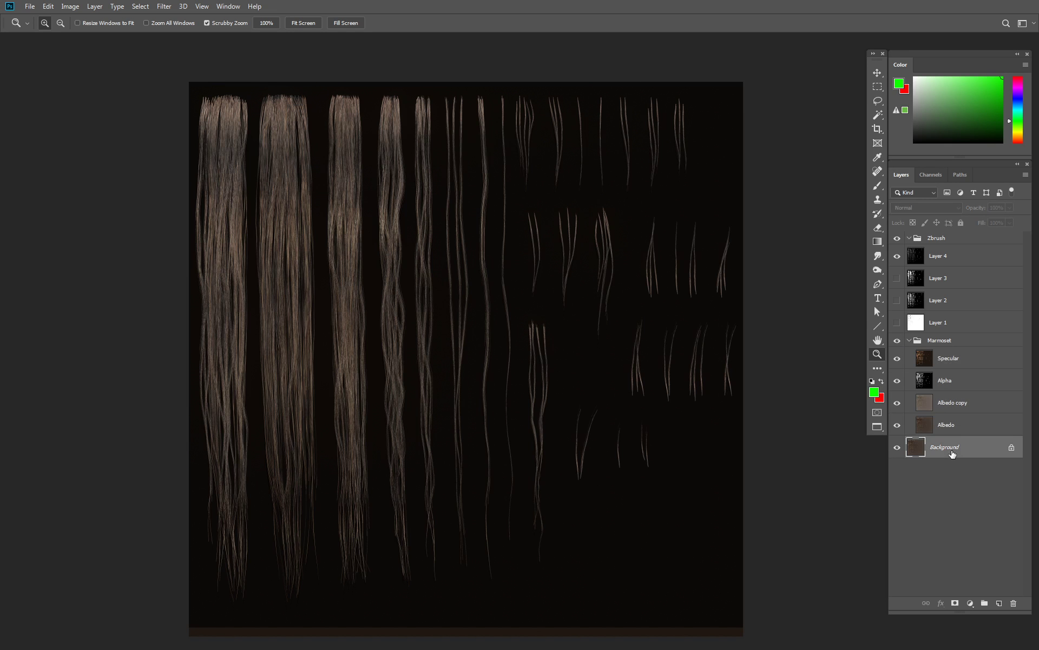
key(b)
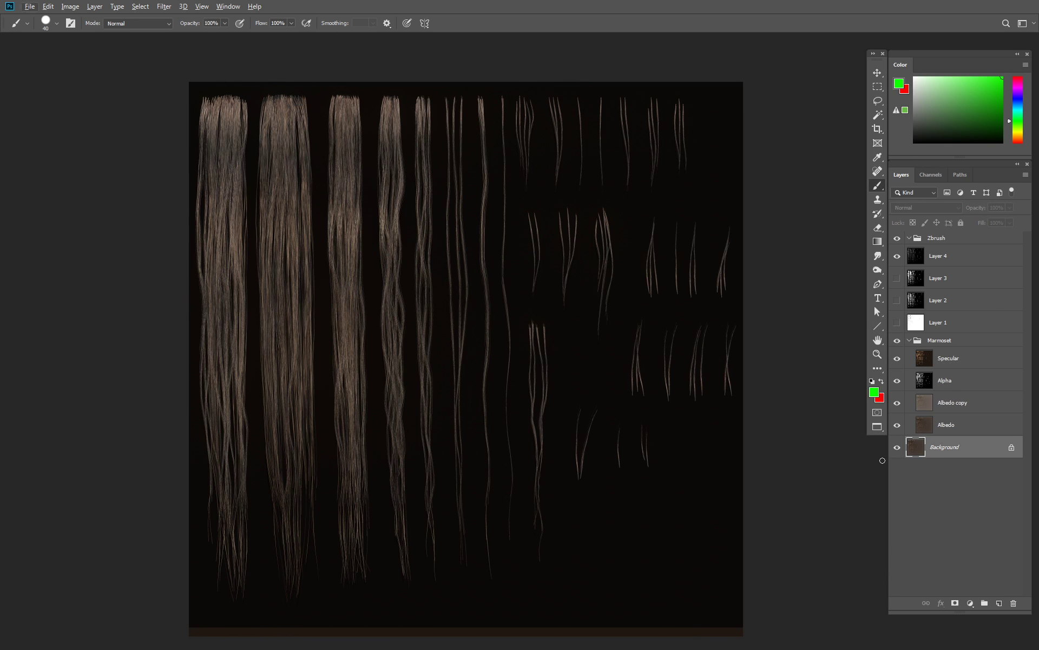
Hide all hair layers and fill Background with a dark brown sampled from the texture
drag(897, 340, 897, 425)
click(897, 256)
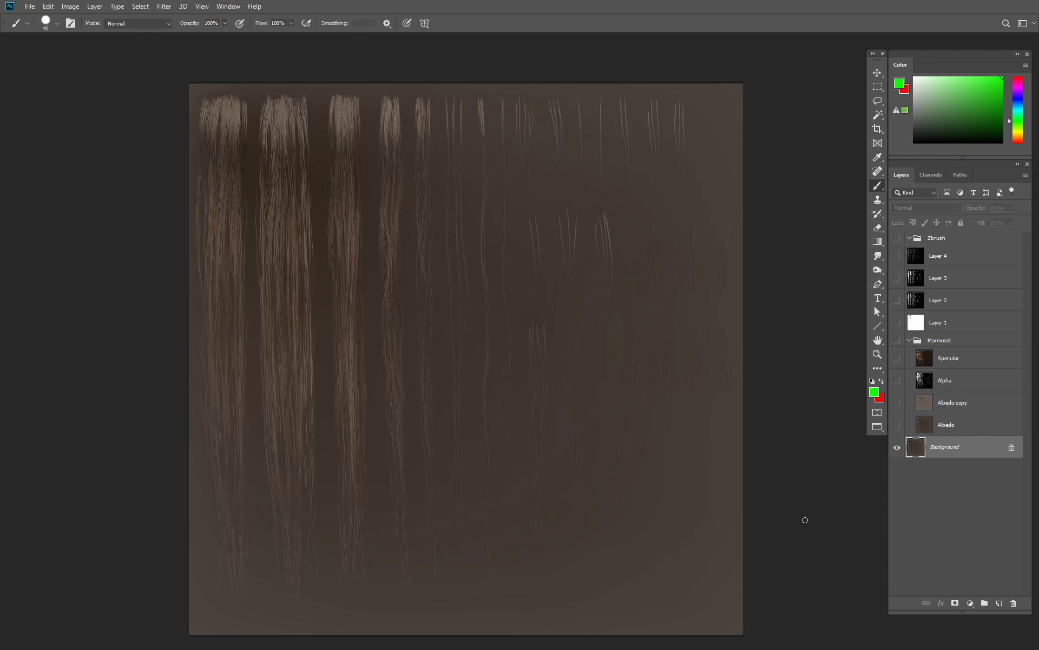
alt+click(725, 622)
key(alt+BackSpace)
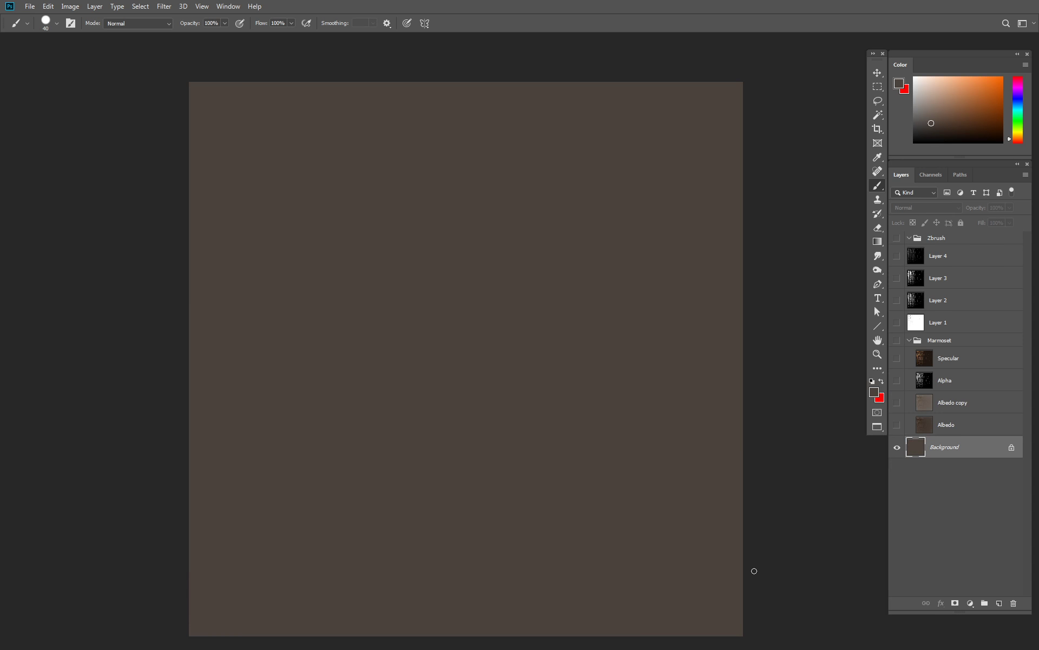
Show the Marmoset and Zbrush layers again and preview the texture full screen
click(897, 357)
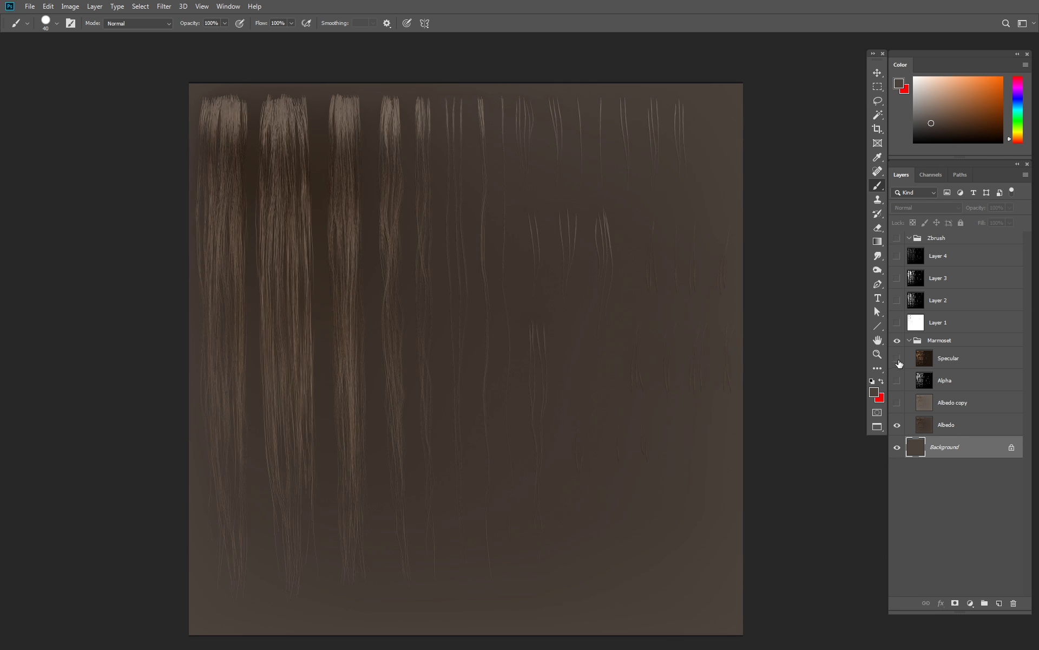
drag(898, 381, 897, 425)
drag(897, 323, 897, 238)
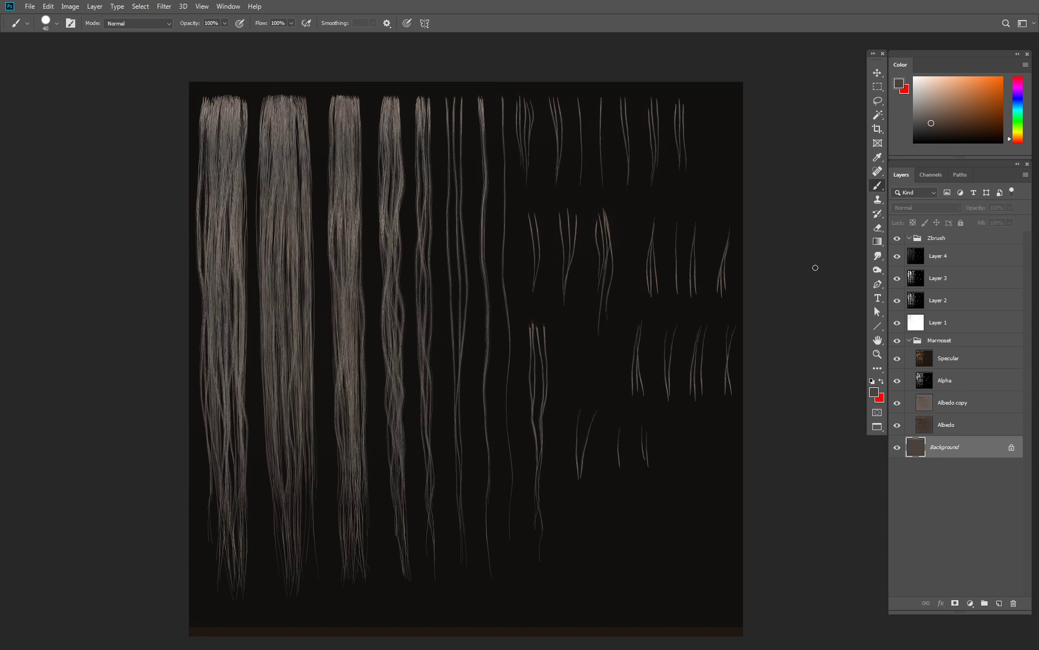
key(f)
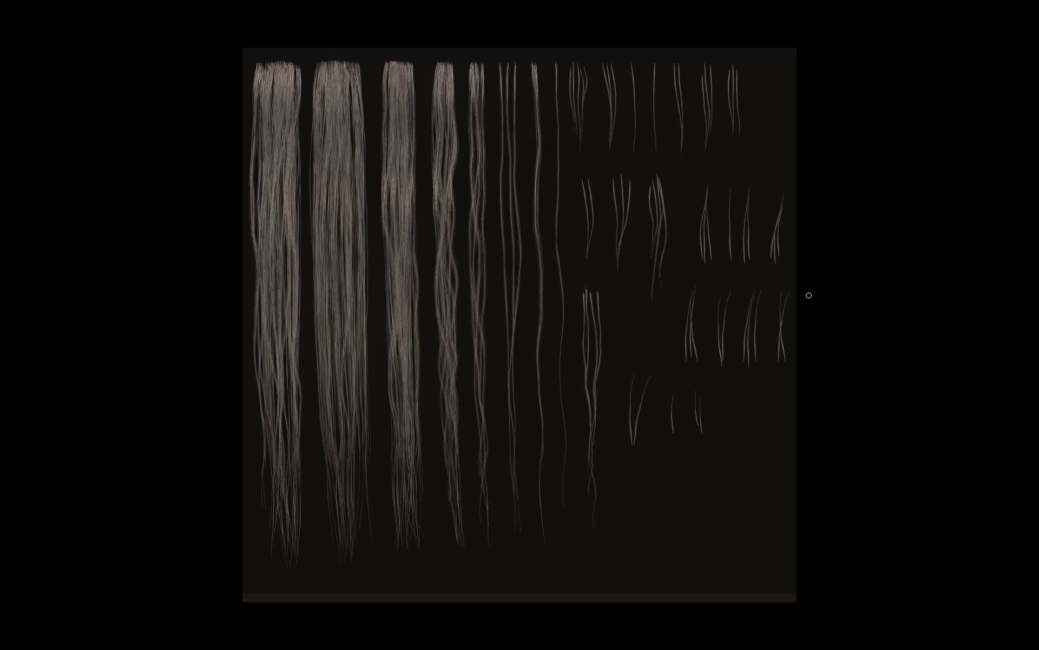
key(f)
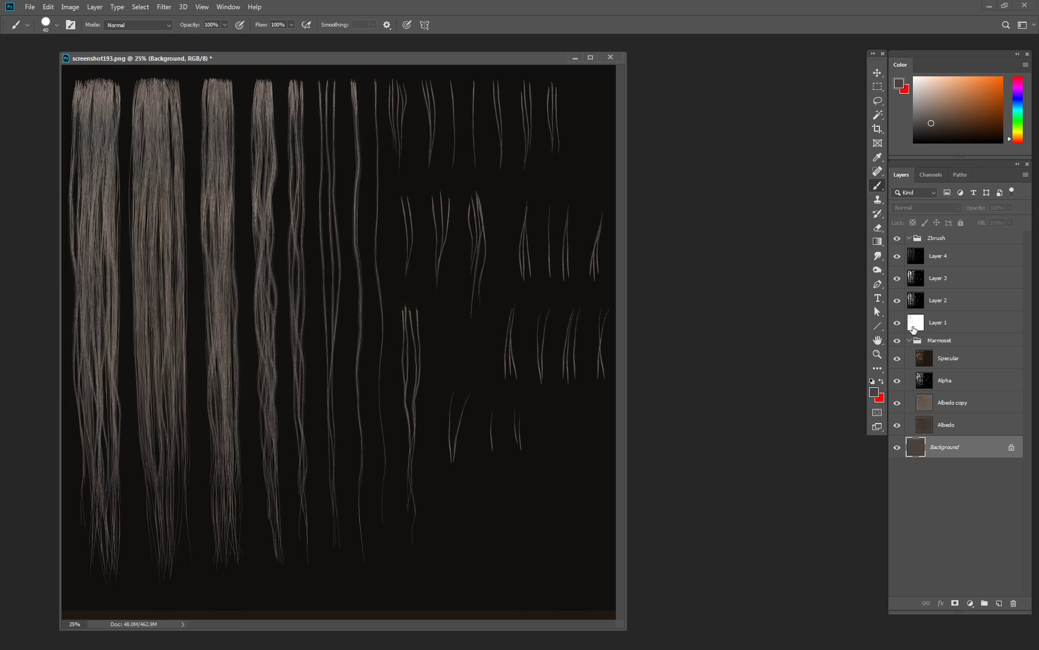
Select Layer 2 and move the hair texture window to the right
click(932, 303)
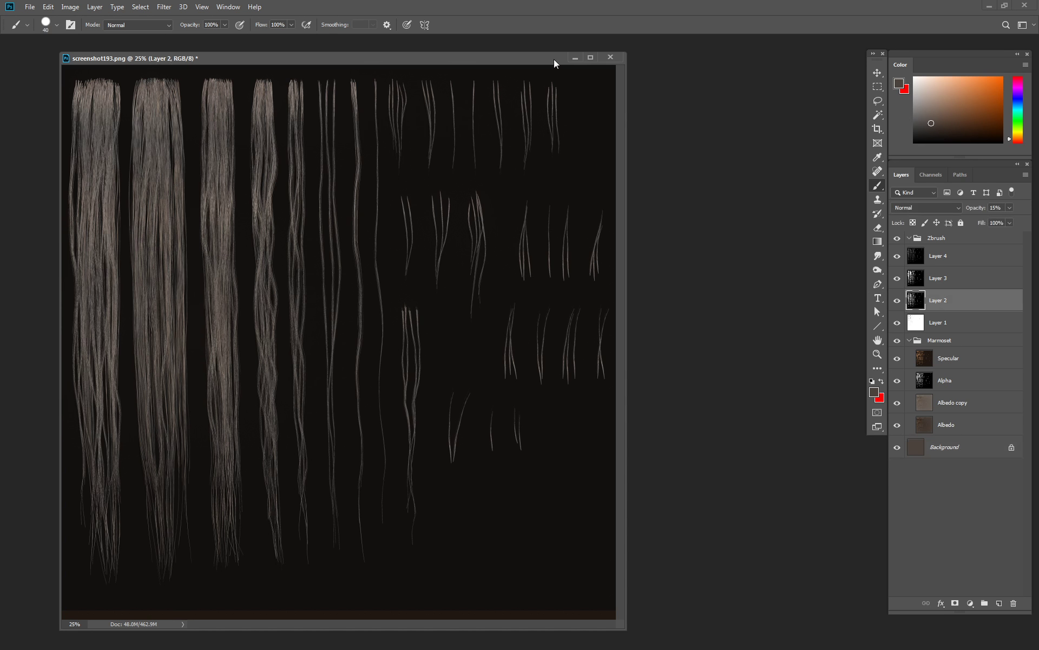
drag(554, 59, 671, 54)
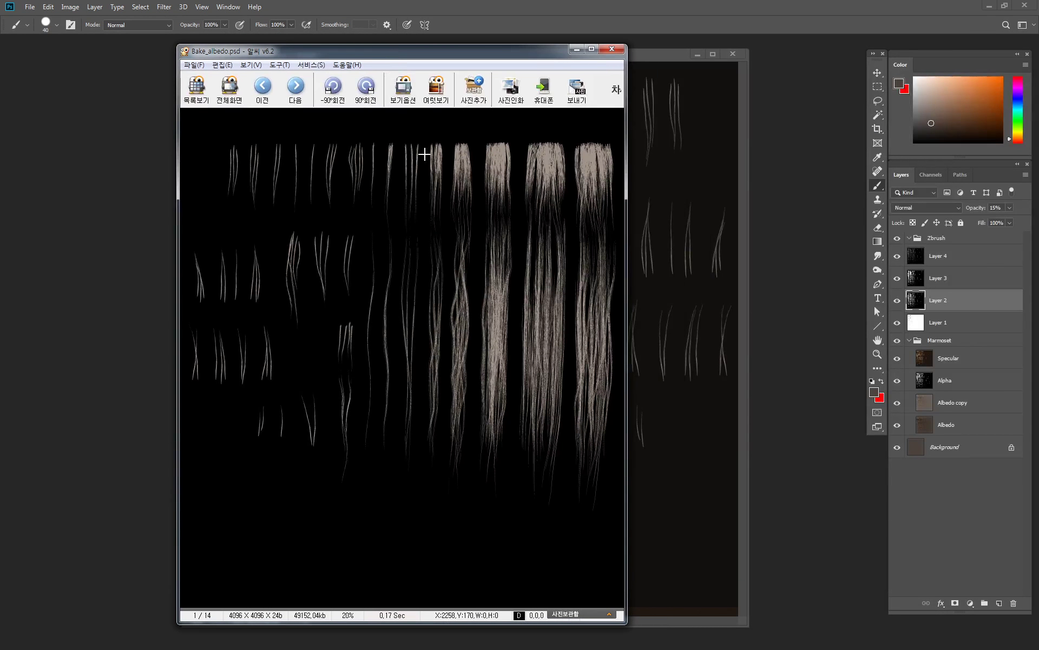
Step through the baked hair maps in ALSee: diffuse, gloss, matid, normal, position and spec
key(Right)
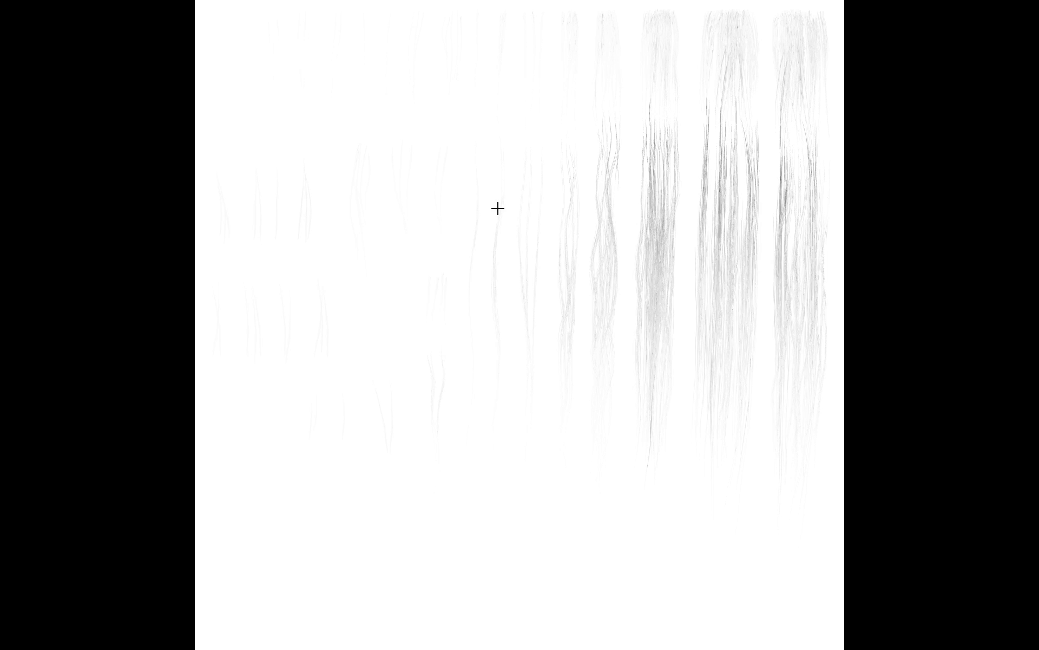
key(Right)
key(Right)
key(Right)
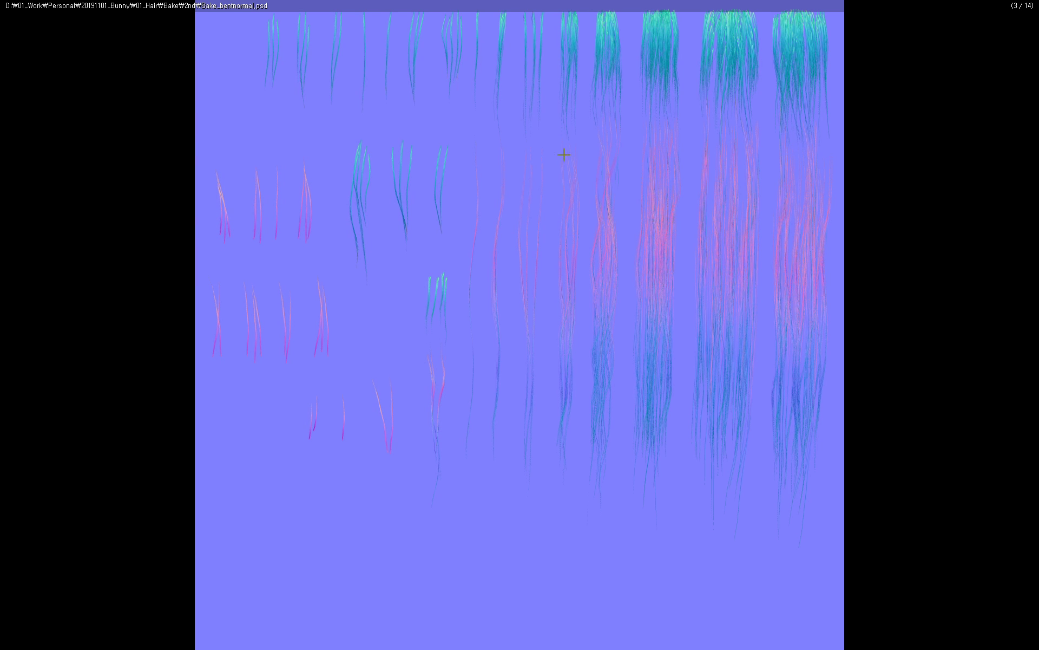
key(Right)
key(Right)
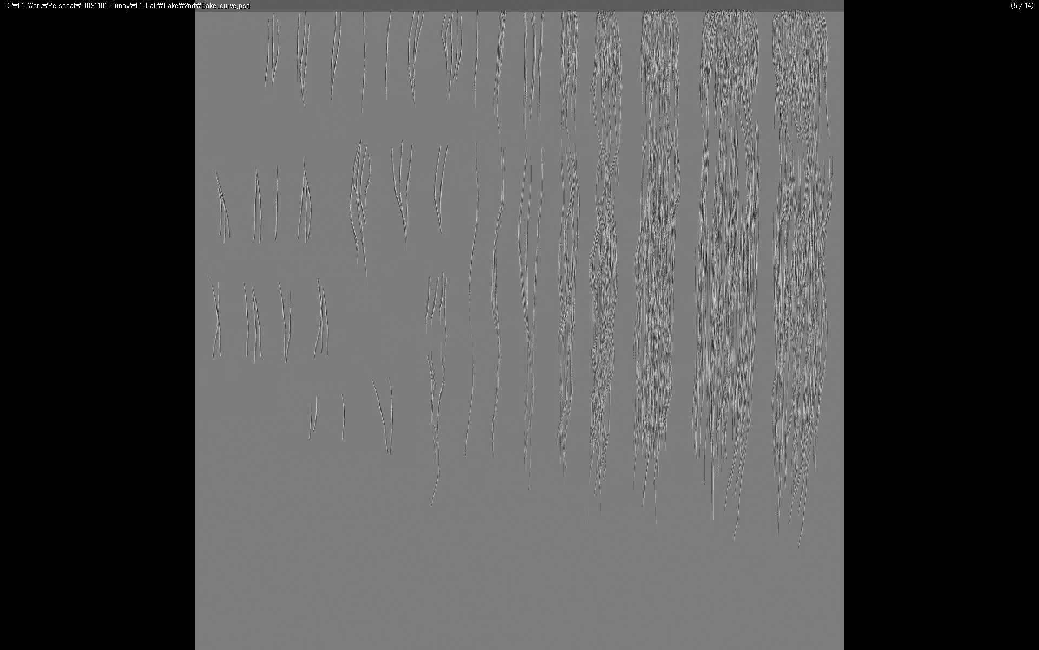
key(Right)
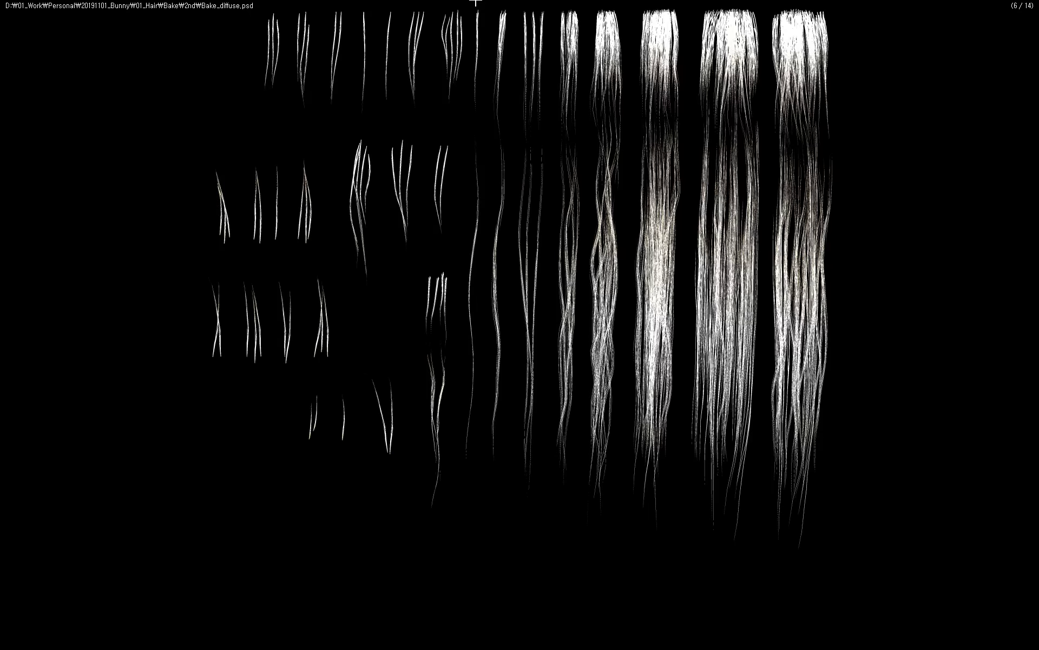
key(Right)
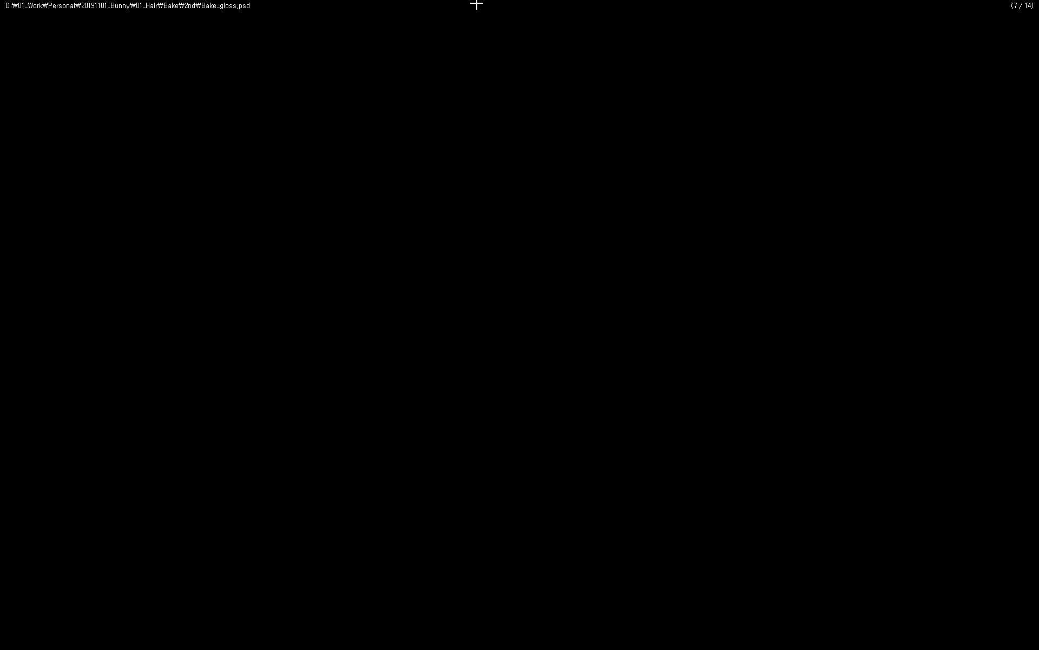
key(Right)
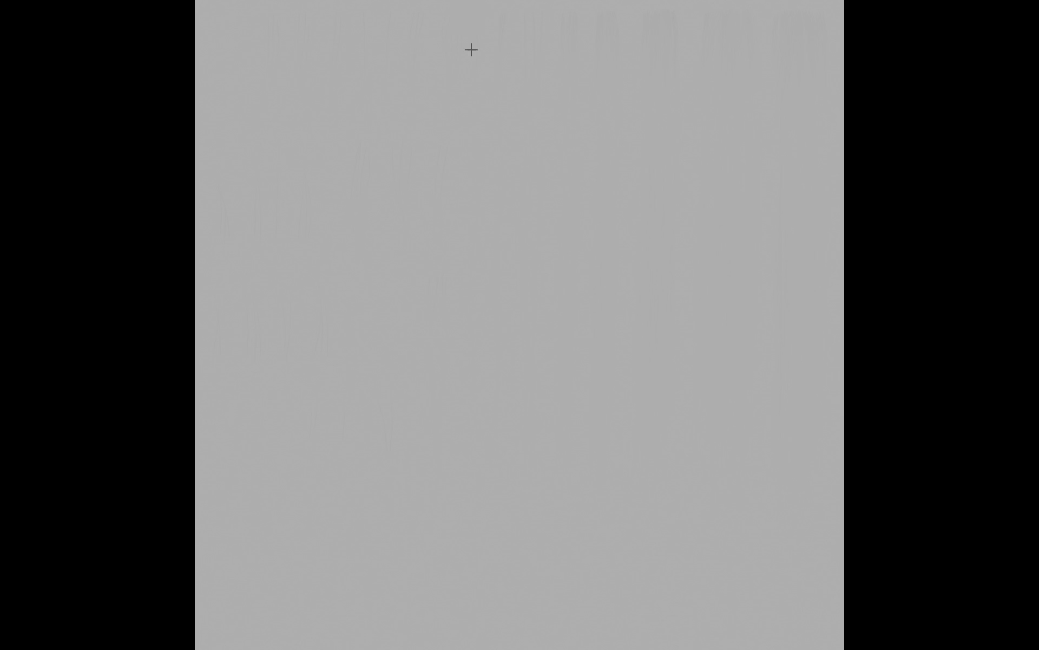
key(Right)
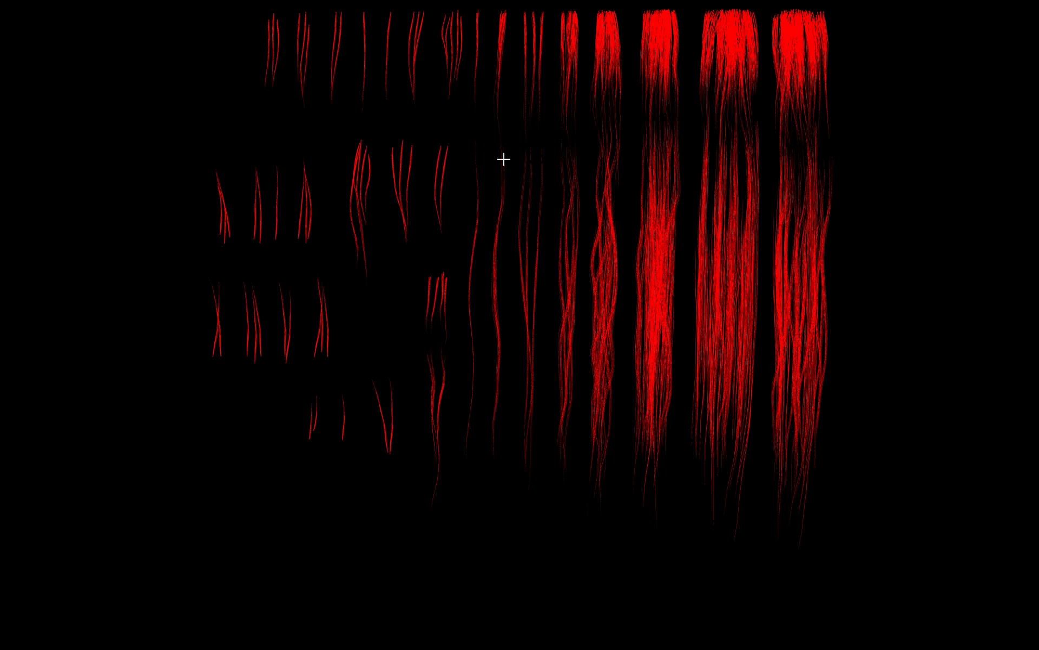
key(Right)
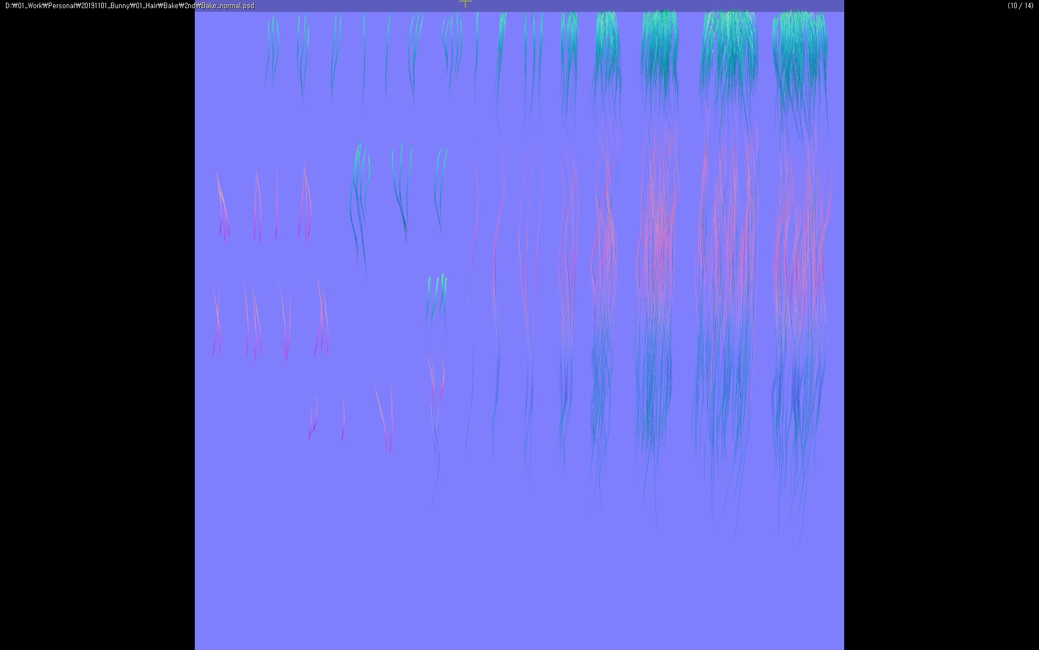
key(Right)
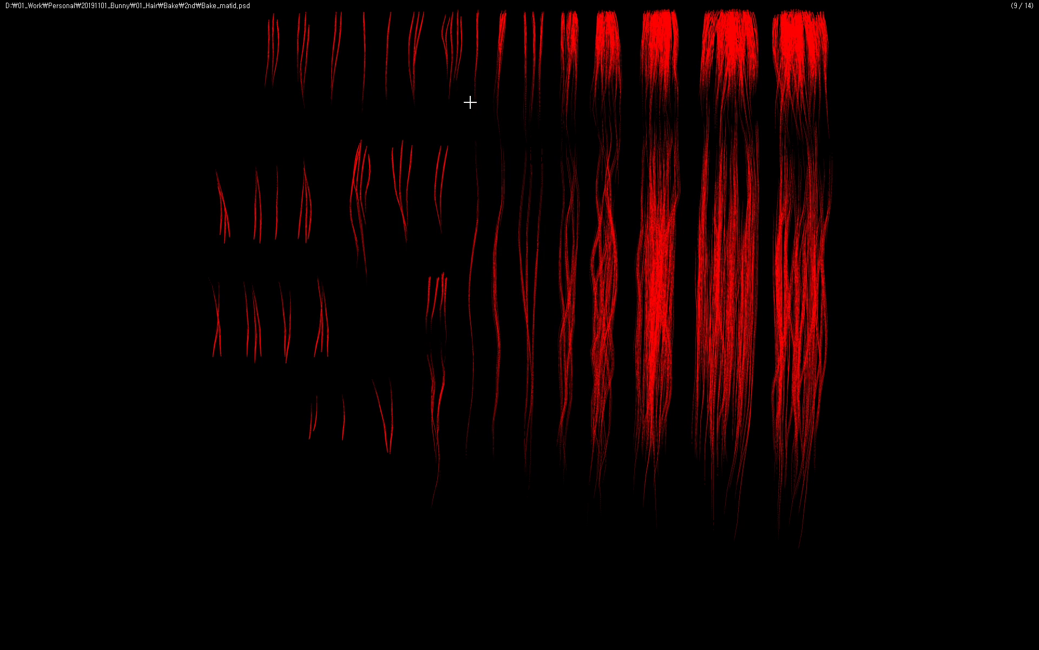
key(Right)
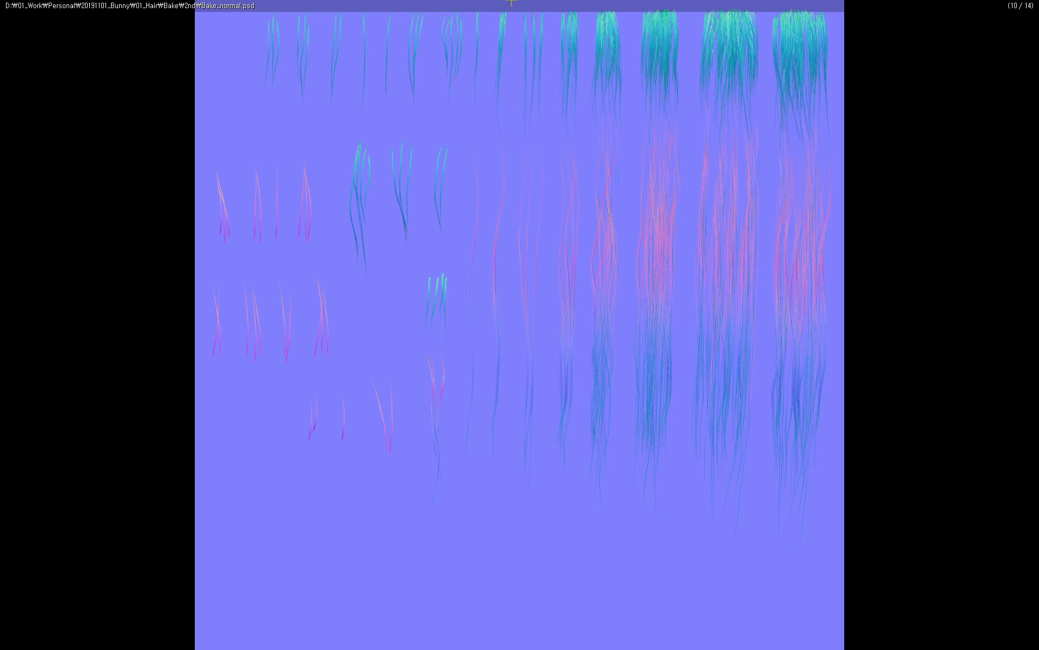
key(Right)
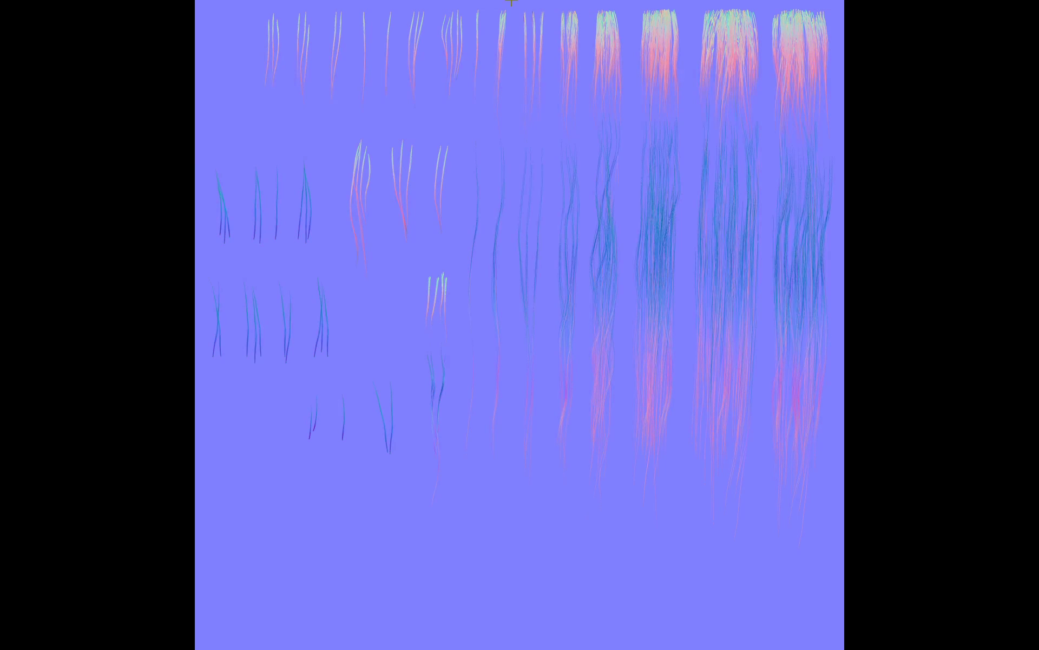
key(Right)
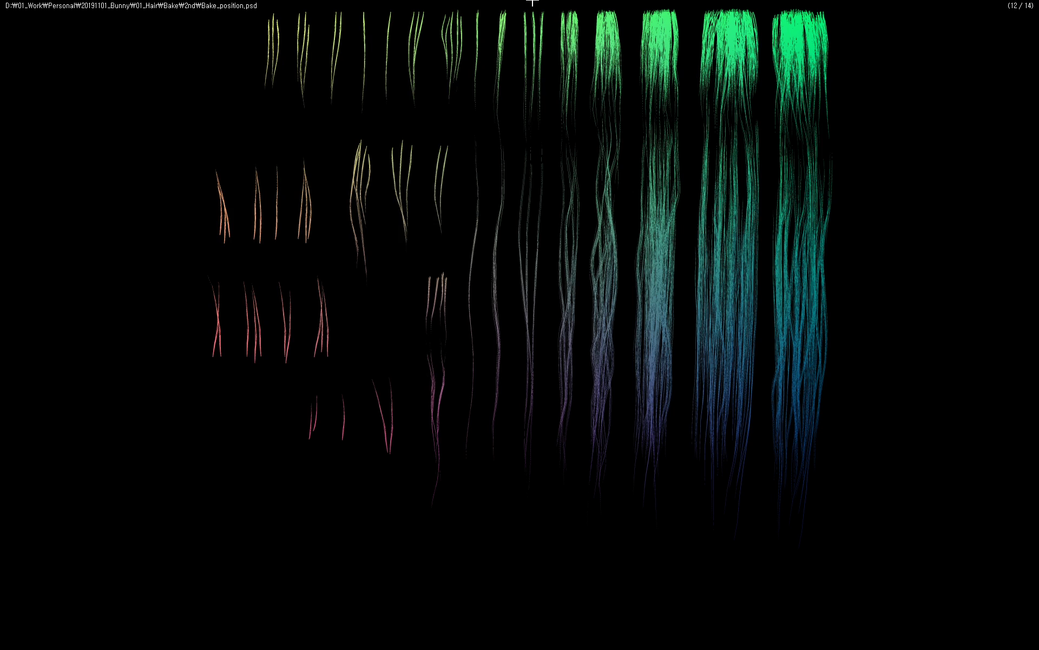
key(Right)
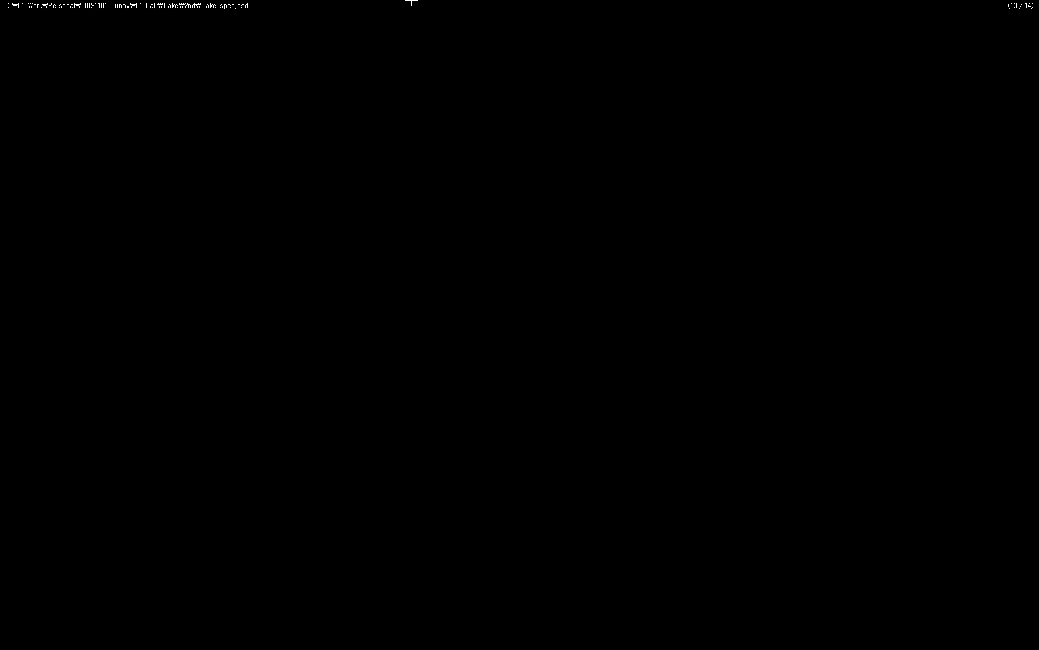
key(Right)
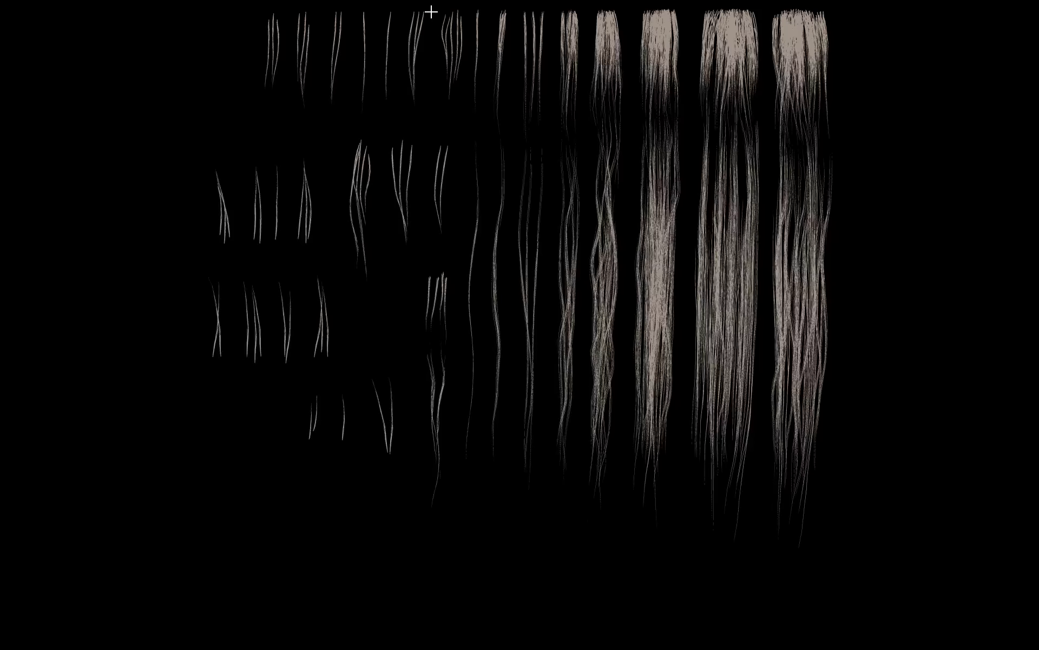
Exit ALSee's full-screen view and close the image viewer
double_click(460, 66)
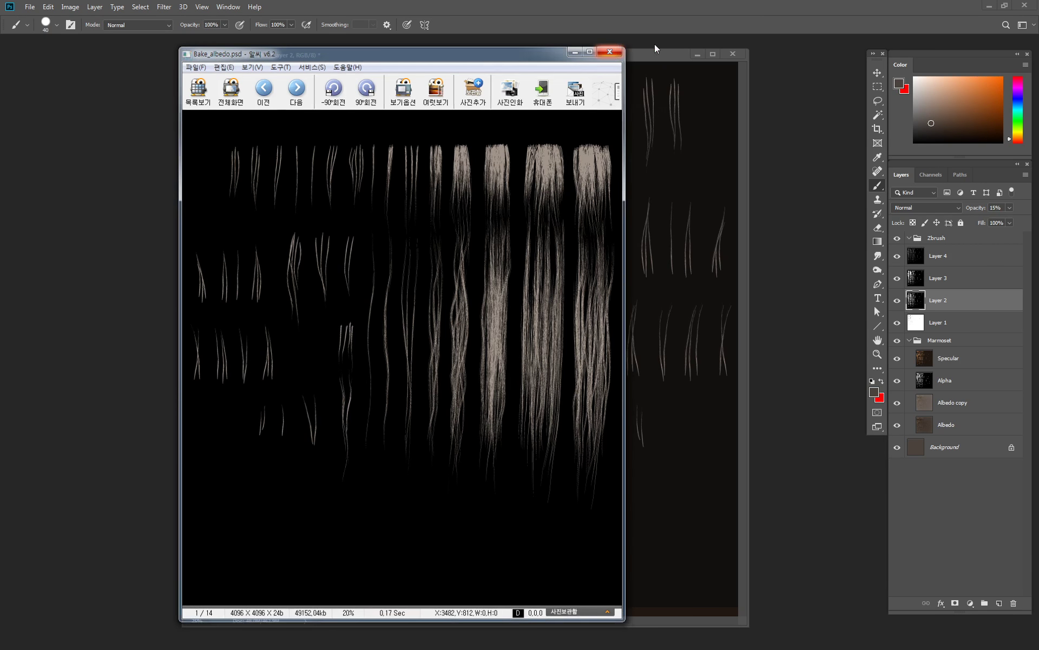
click(657, 55)
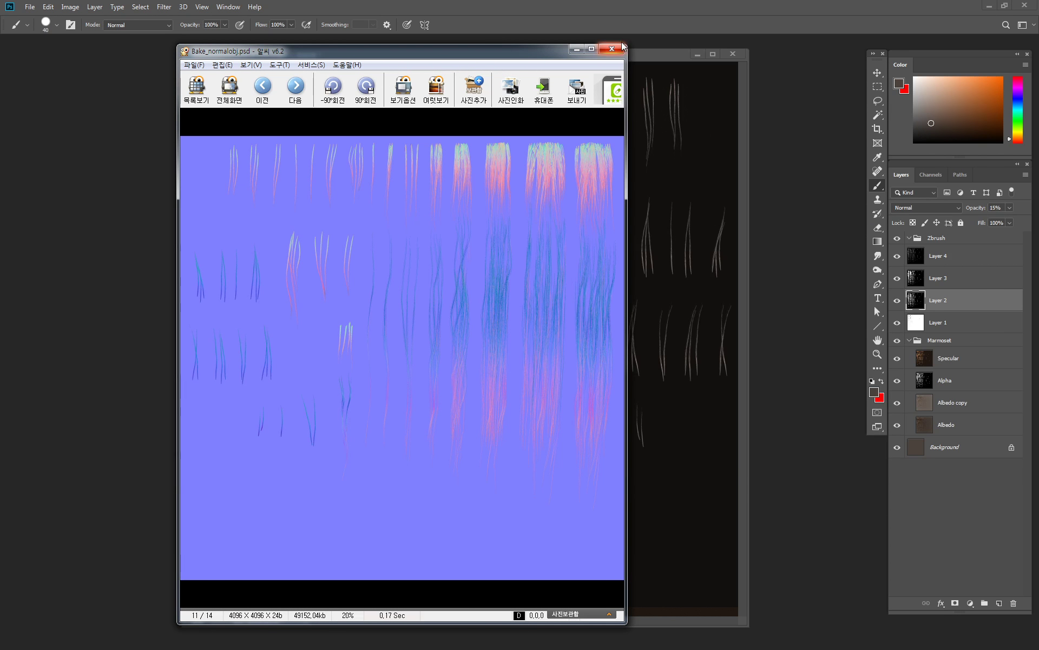
click(614, 50)
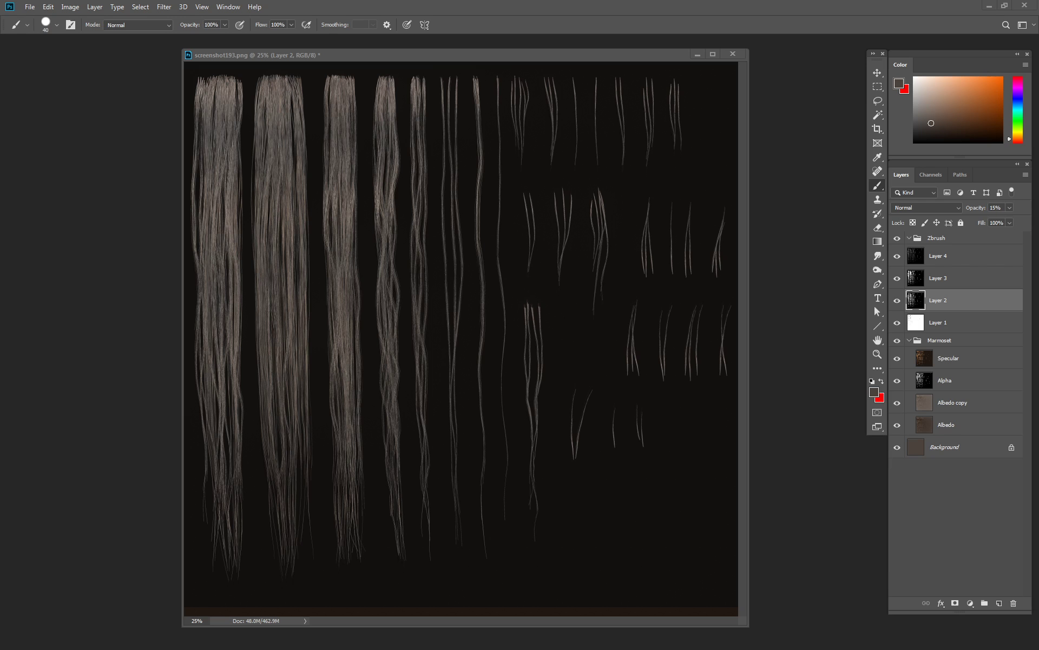
Open Bake_normal.psd in Photoshop and select its entire canvas
drag(153, 263, 100, 227)
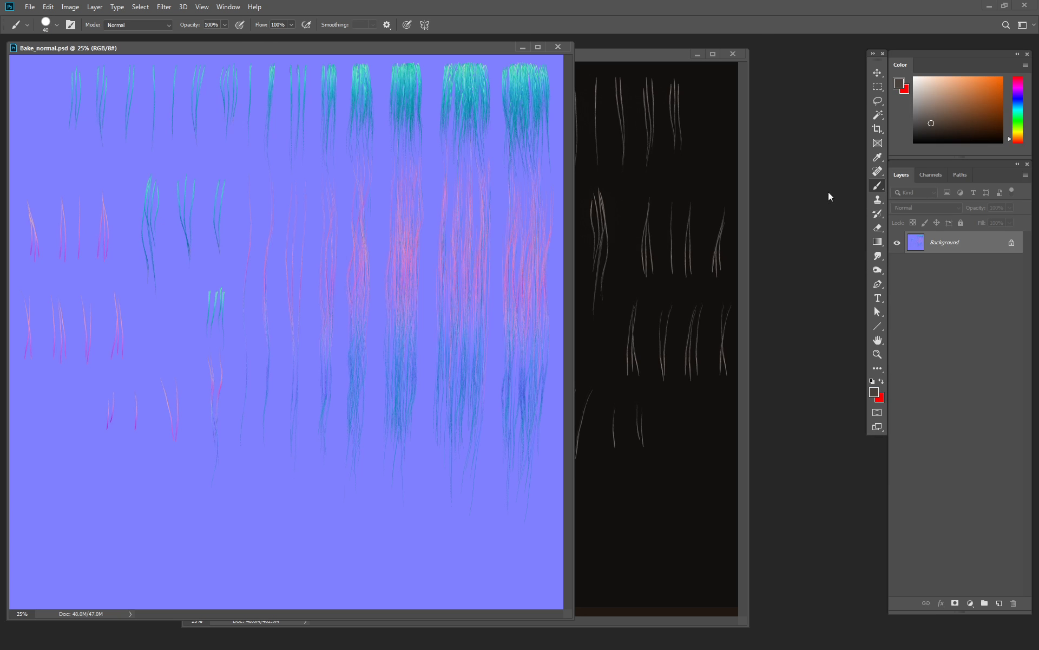
mouse_move(500, 54)
mouse_down()
mouse_move(646, 247)
mouse_move(450, 75)
mouse_up()
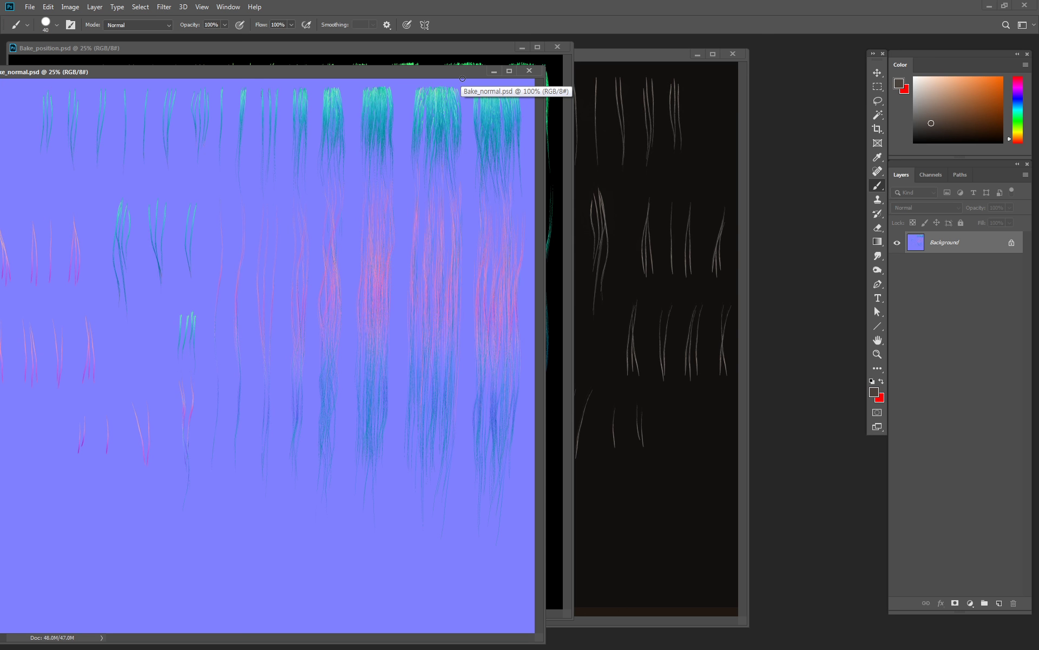
key(ctrl+a)
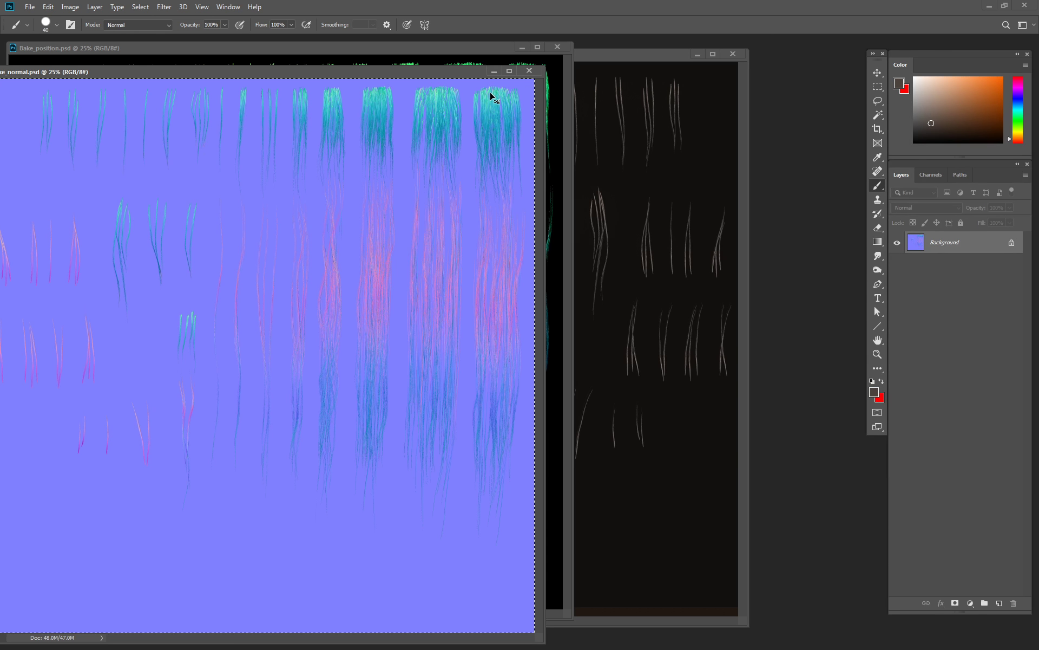
ctrl+drag(491, 97, 658, 144)
Bring the screenshot193.png atlas back to the front with Layer 4 targeted
click(658, 144)
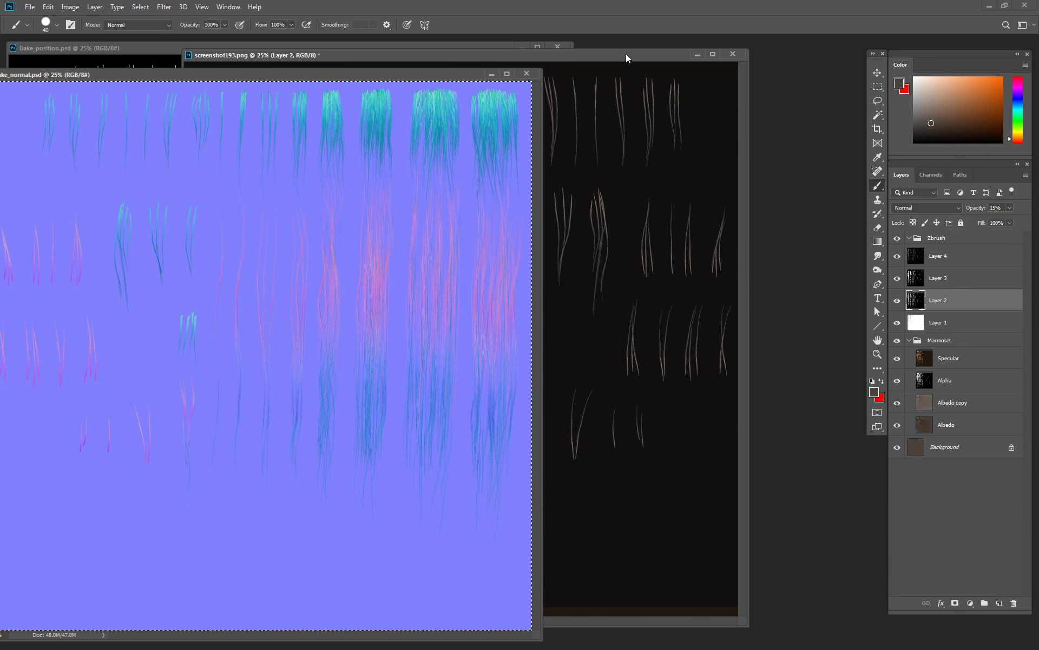
drag(626, 53, 696, 54)
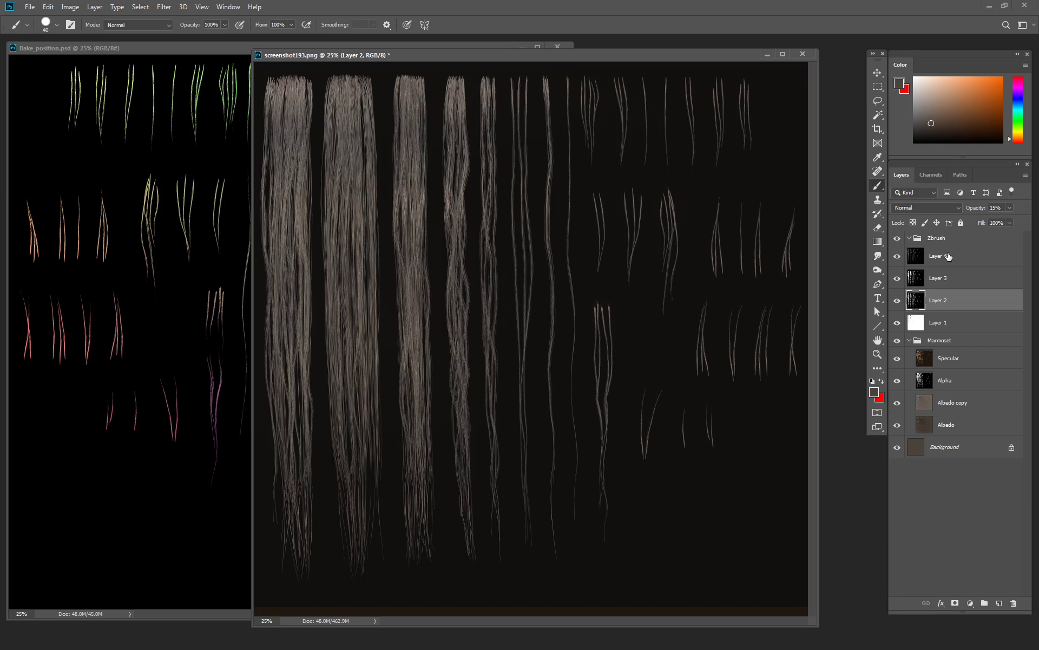
click(948, 257)
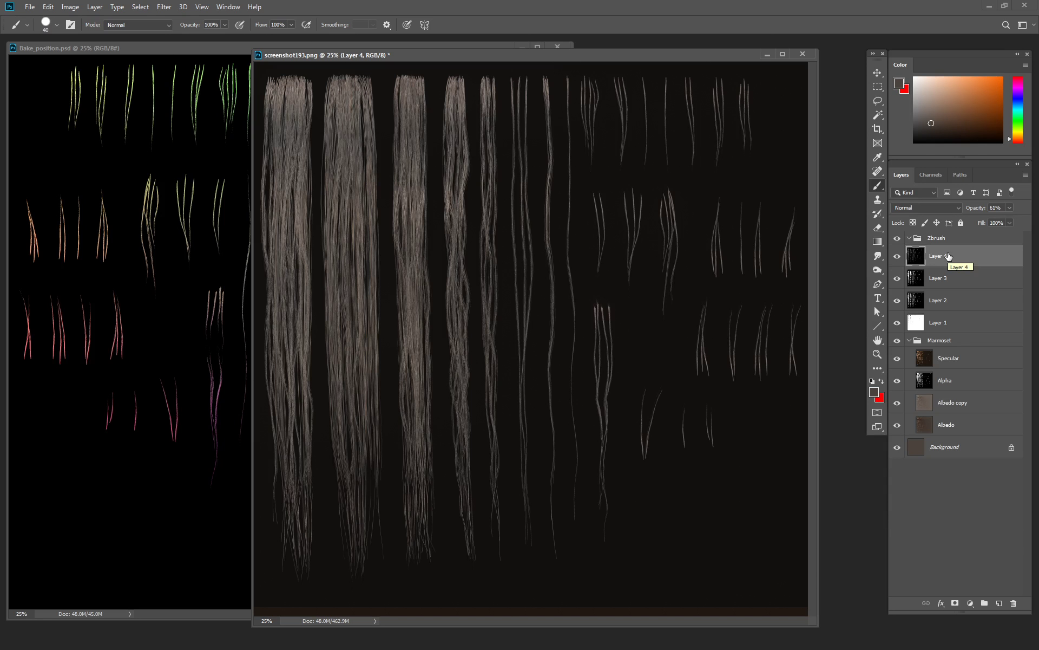
Paste the normal map as a new layer named 'Normal'
key(ctrl+v)
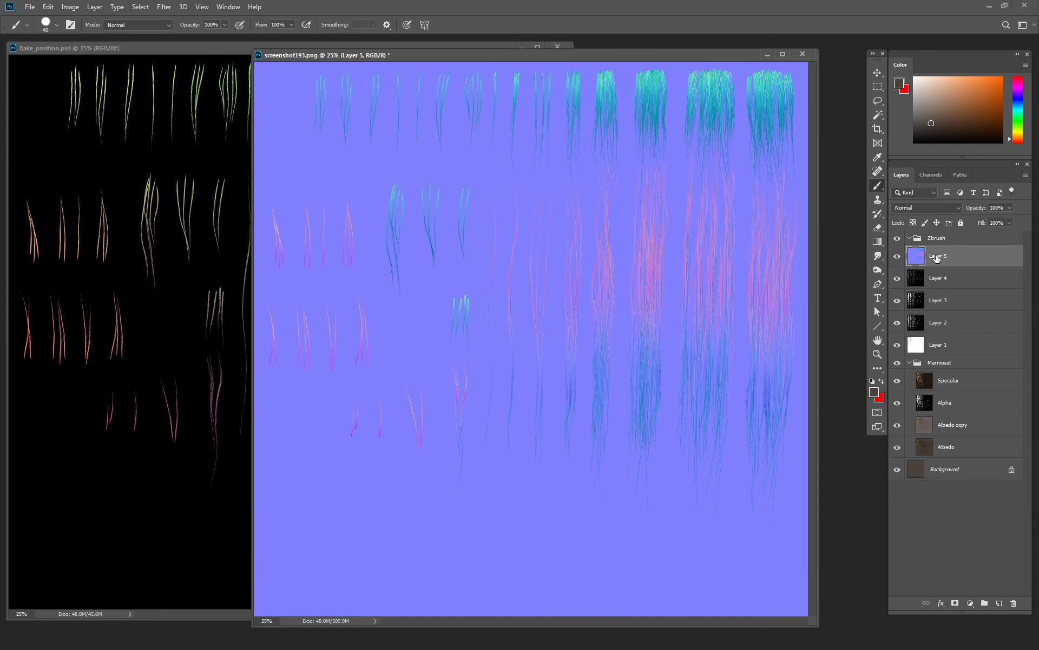
double_click(939, 256)
text(No)
text(rmal)
key(Return)
Flip the Normal layer horizontally and compare the atlas with and without it
key(ctrl+t)
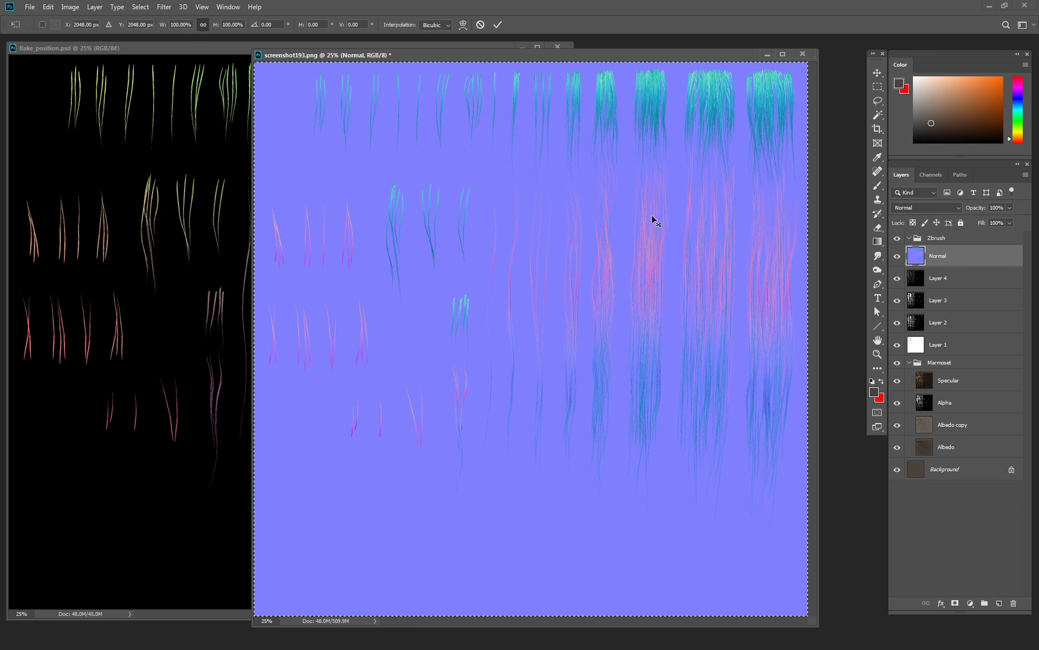
right_click(654, 216)
click(719, 357)
key(Return)
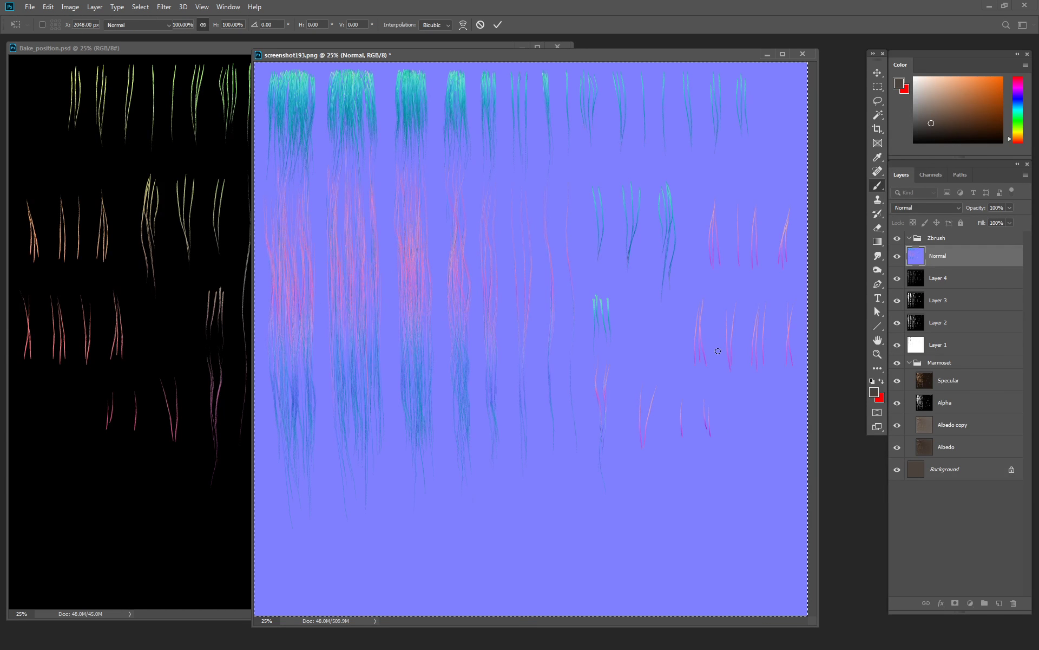
key(b)
click(897, 256)
click(898, 256)
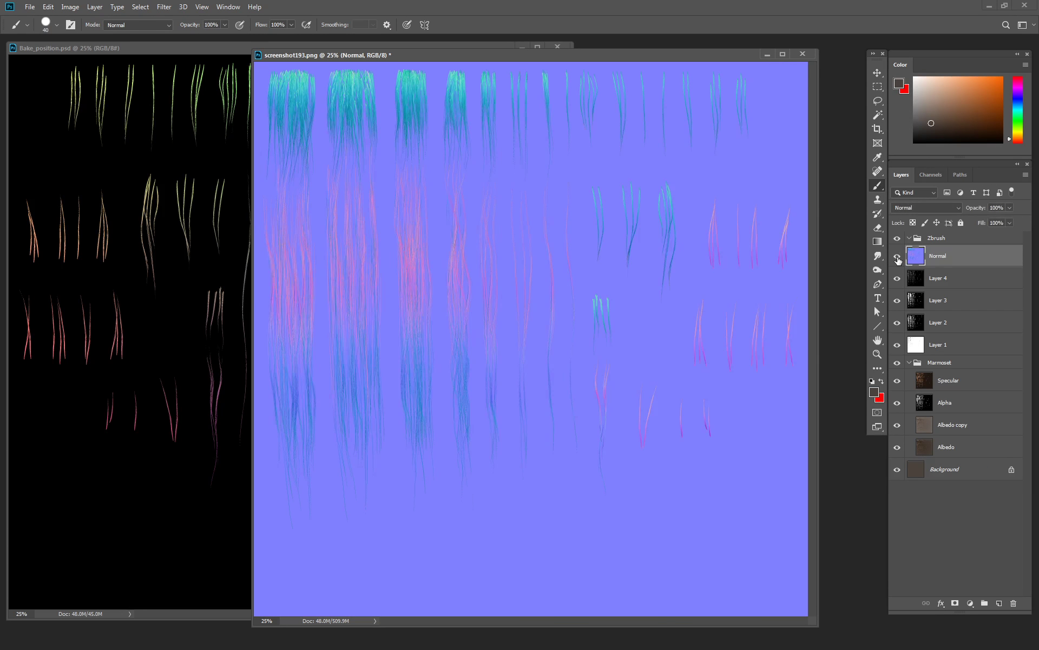
click(897, 256)
Move Normal into the Marmoset group, hide Layers 1–4, and set its opacity to 69%
drag(921, 260, 947, 373)
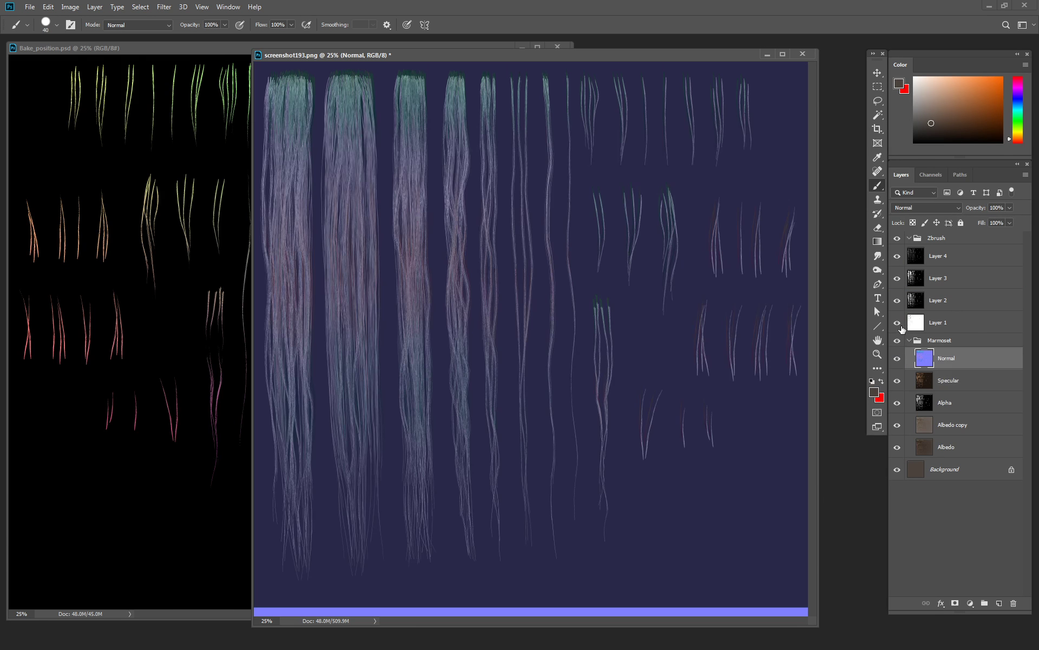
drag(898, 322, 897, 257)
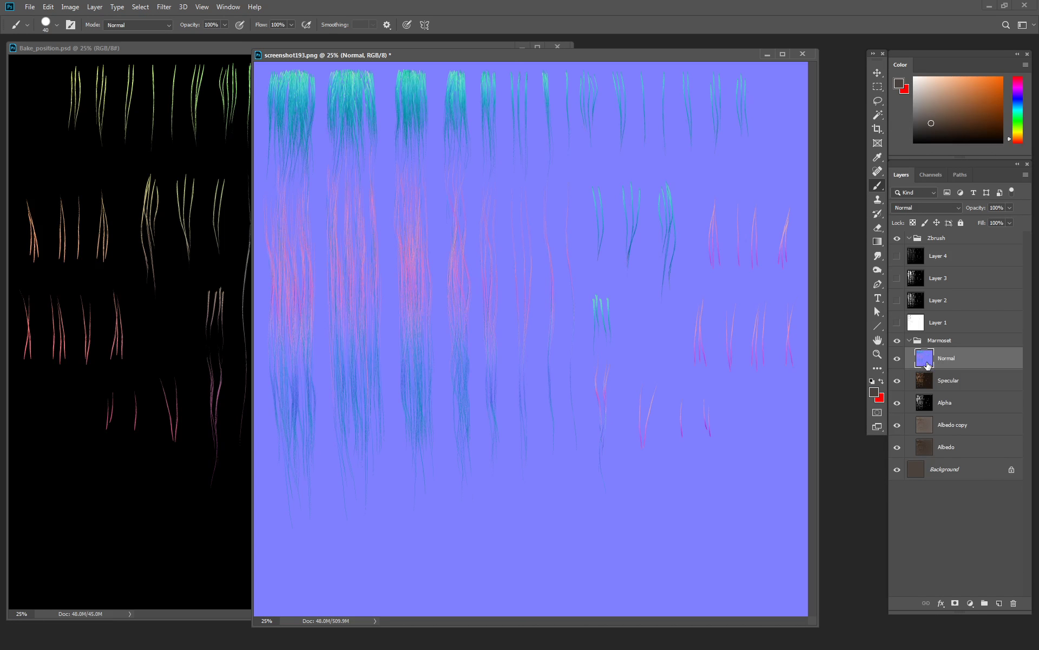
drag(983, 208, 966, 211)
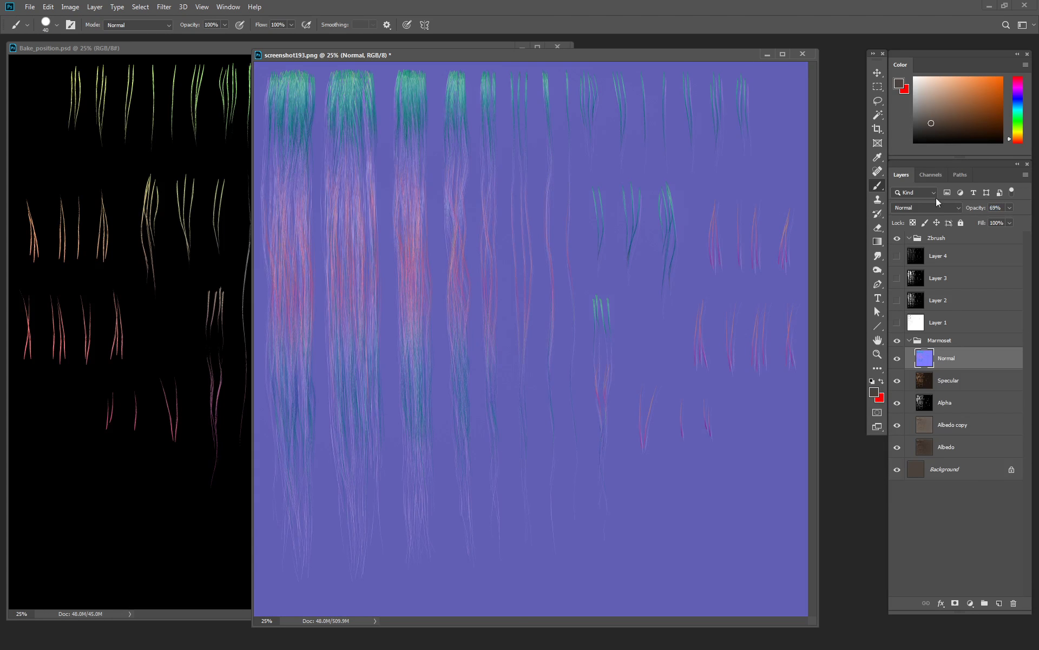
key(f)
key(z)
click(741, 112)
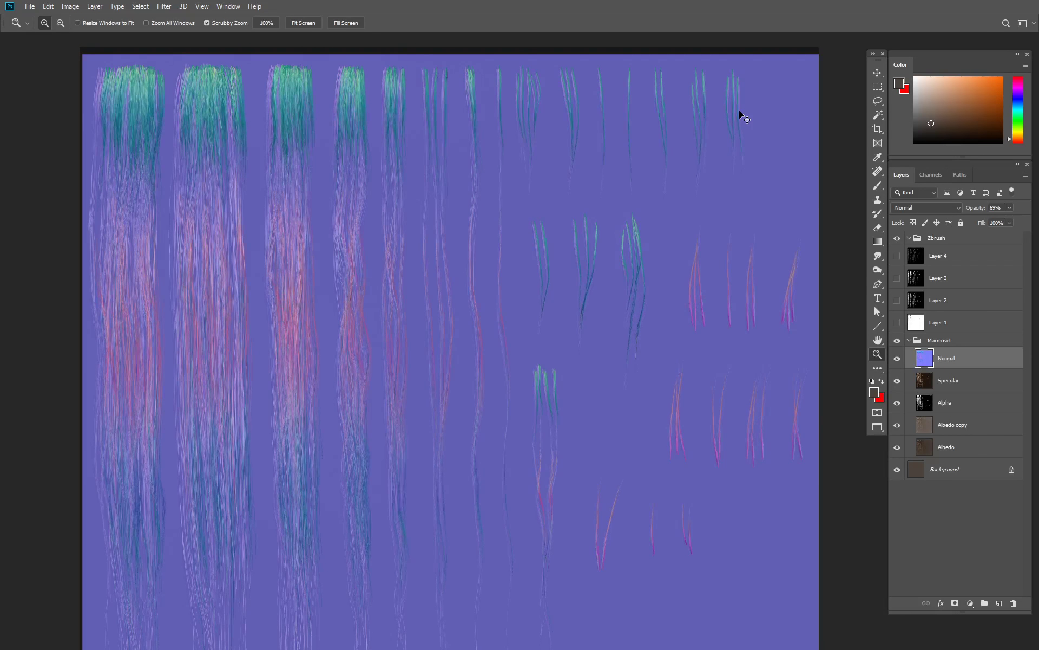
Scale the Normal layer to about 101% and nudge it until its strands align
click(241, 177)
click(279, 184)
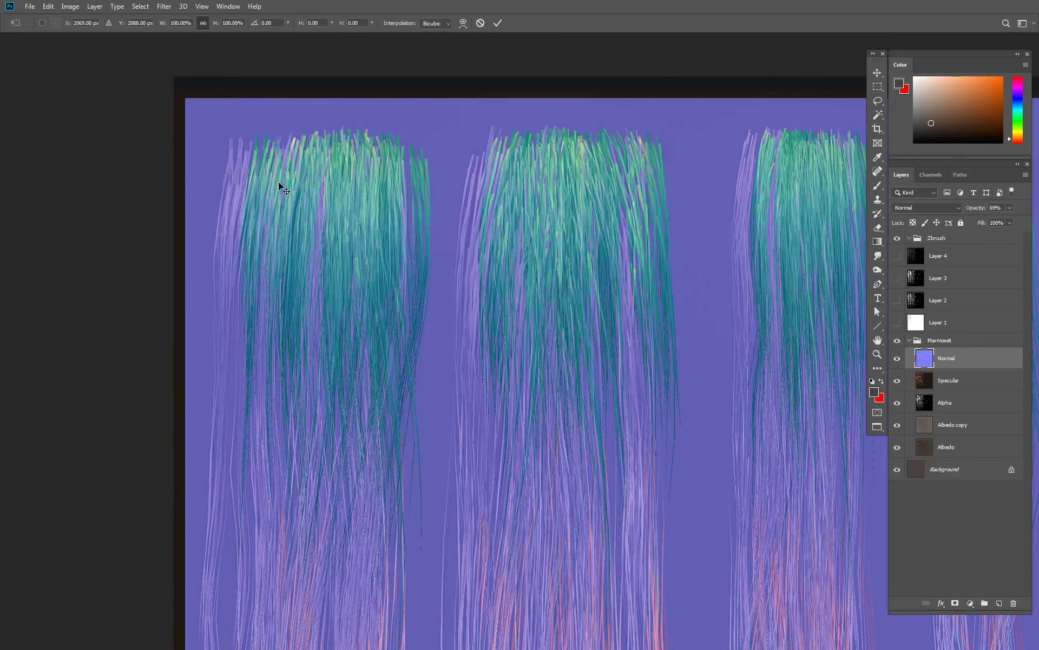
key(ctrl+t)
drag(186, 98, 141, 94)
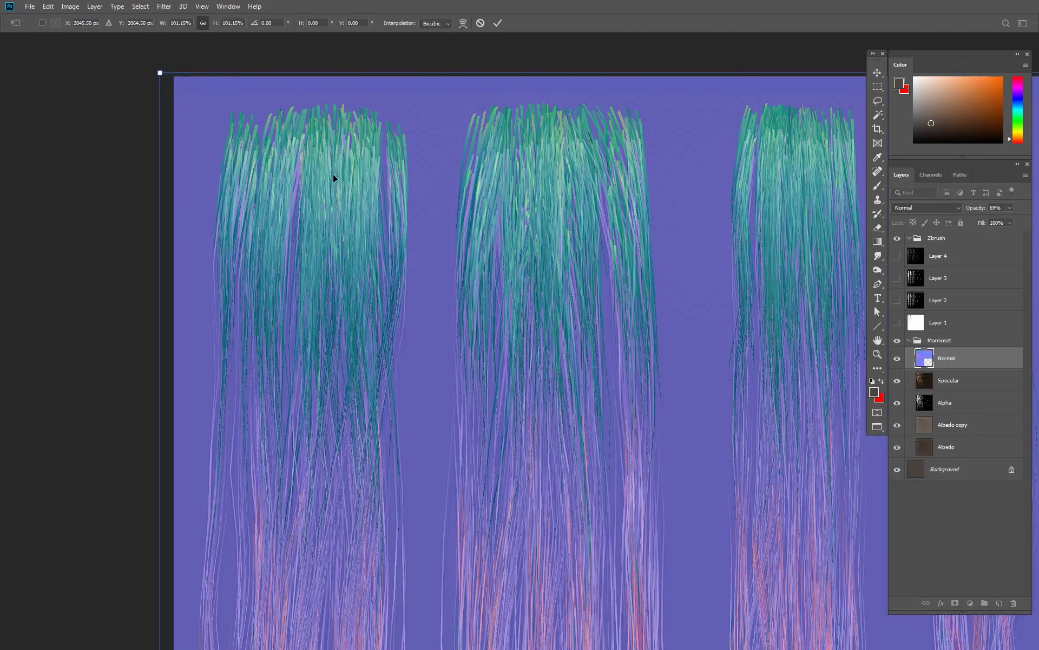
key(shift+Down)
key(shift+Down)
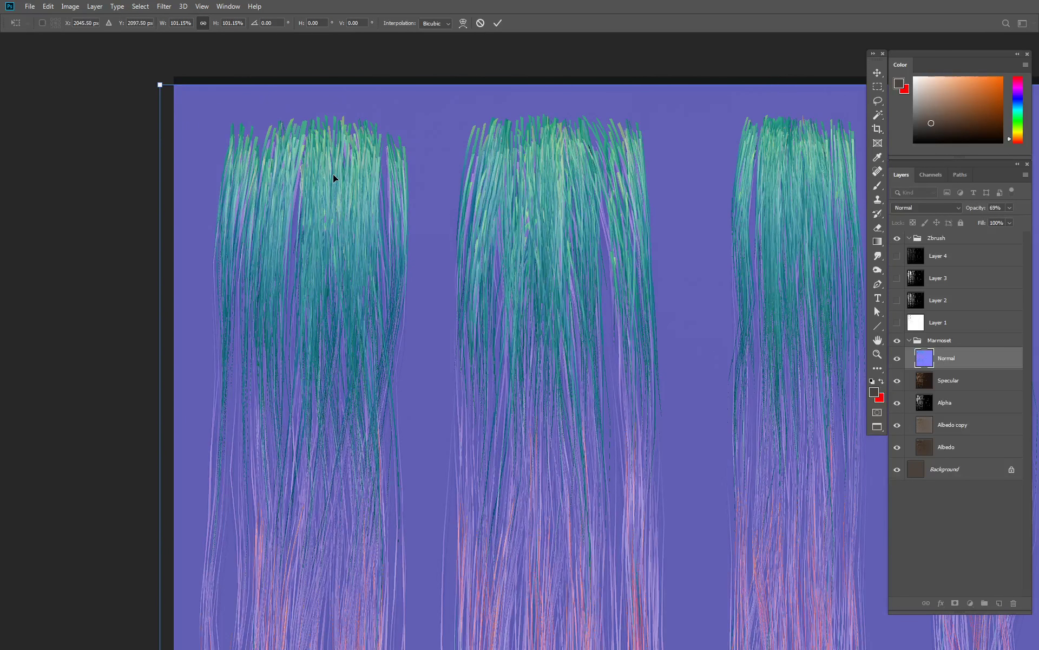
key(shift+Down)
key(shift+Down)
key(Down)
key(Down)
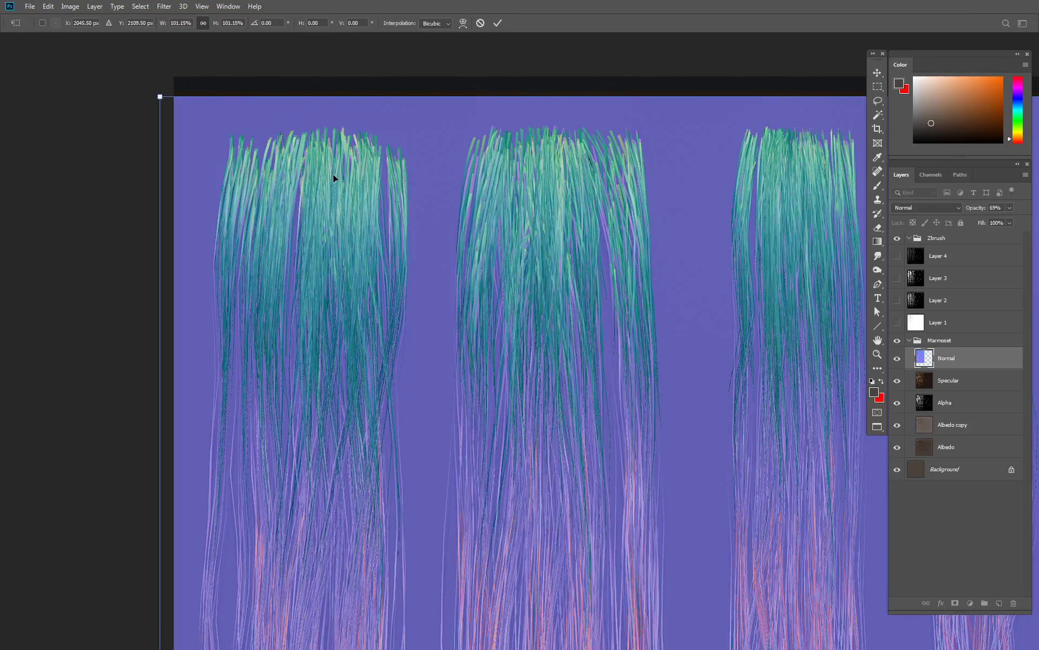
key(Down)
key(Down)
key(Down)
key(Down)
key(Down)
key(Up)
key(Up)
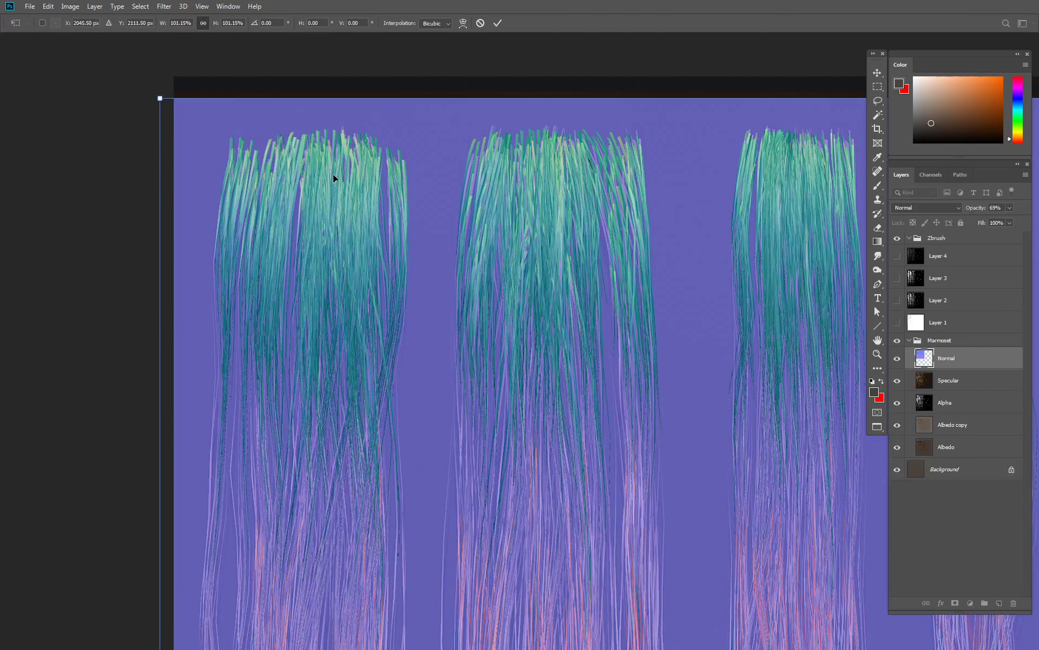
key(Left)
key(Left)
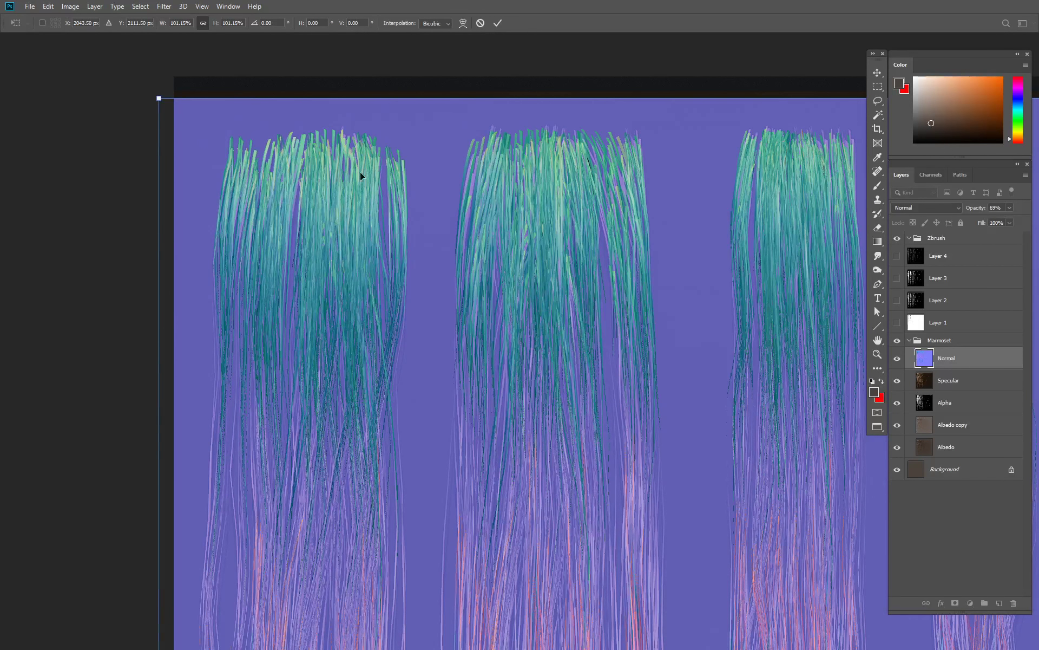
drag(757, 215, 580, 216)
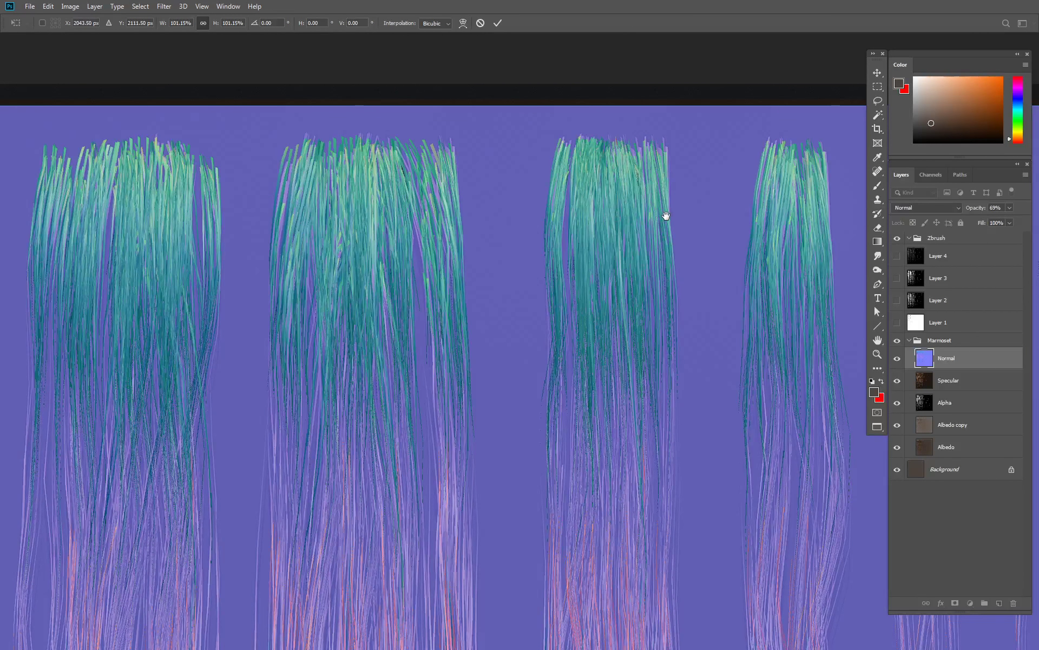
drag(666, 216, 550, 216)
key(Up)
key(Up)
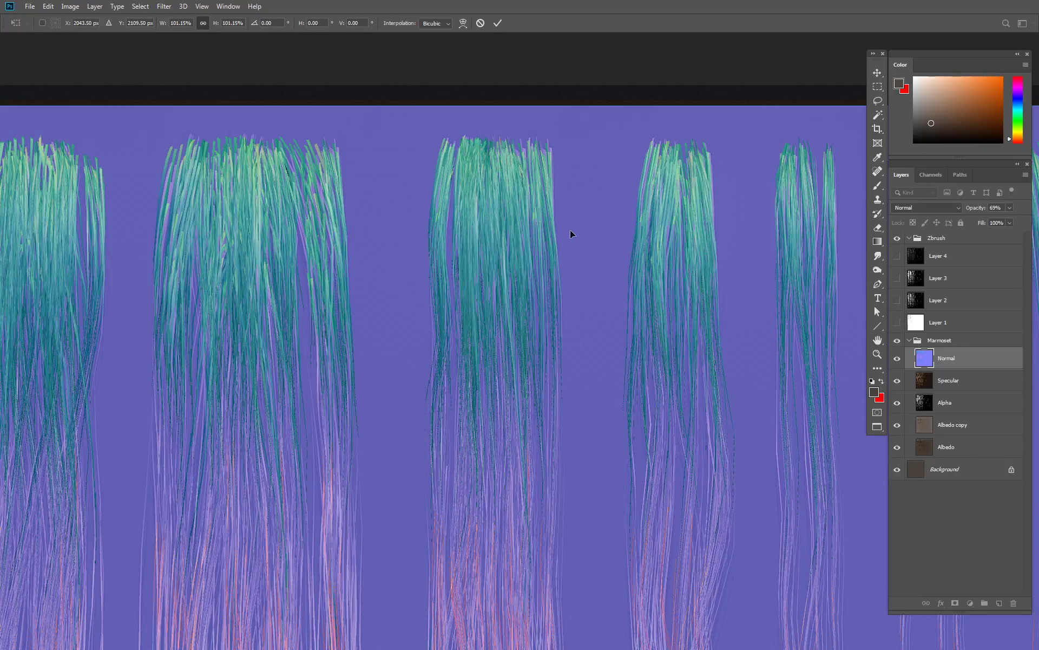
mouse_move(645, 271)
mouse_down()
mouse_move(531, 258)
mouse_move(531, 243)
mouse_move(281, 247)
mouse_up()
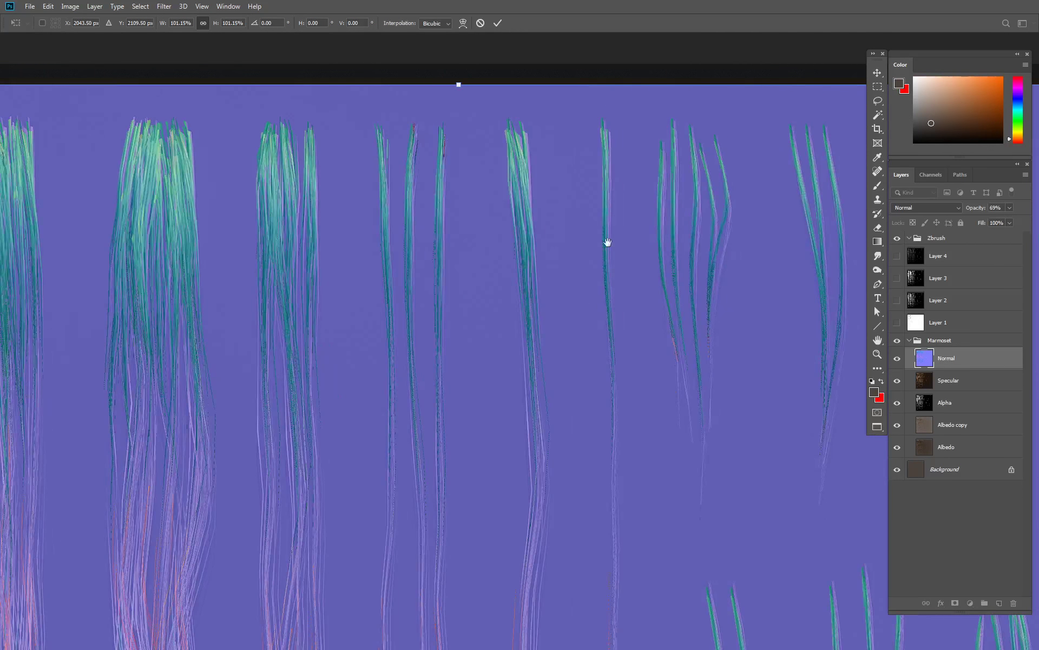
drag(616, 245, 416, 235)
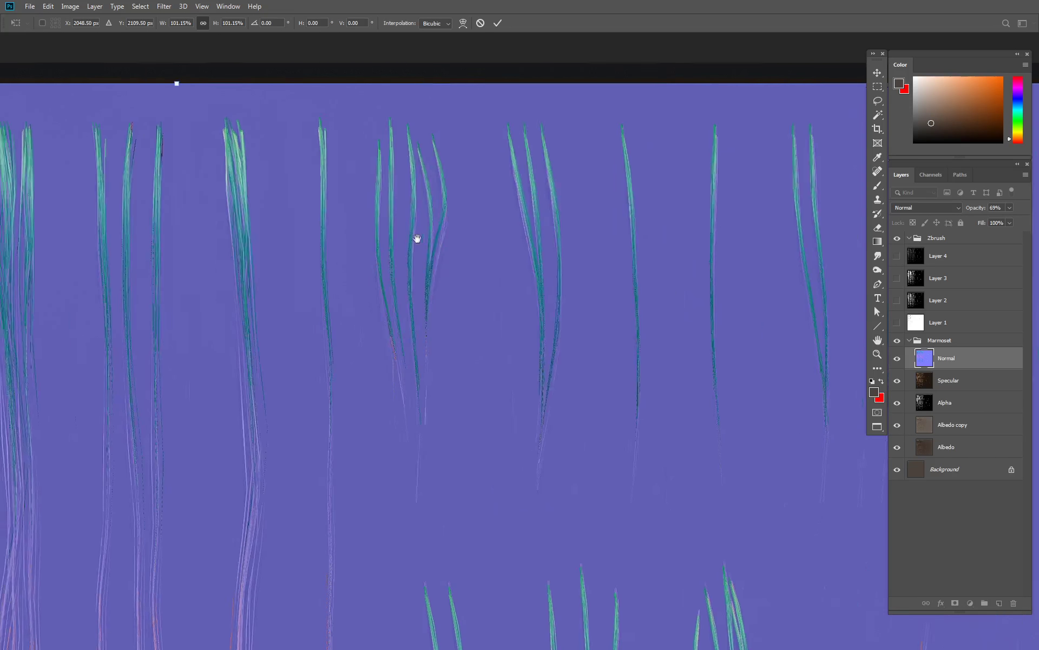
Widen the Normal layer to 101.25% by stretching its left edge slightly outward
scroll(596, 227, down, 2)
drag(650, 227, 438, 209)
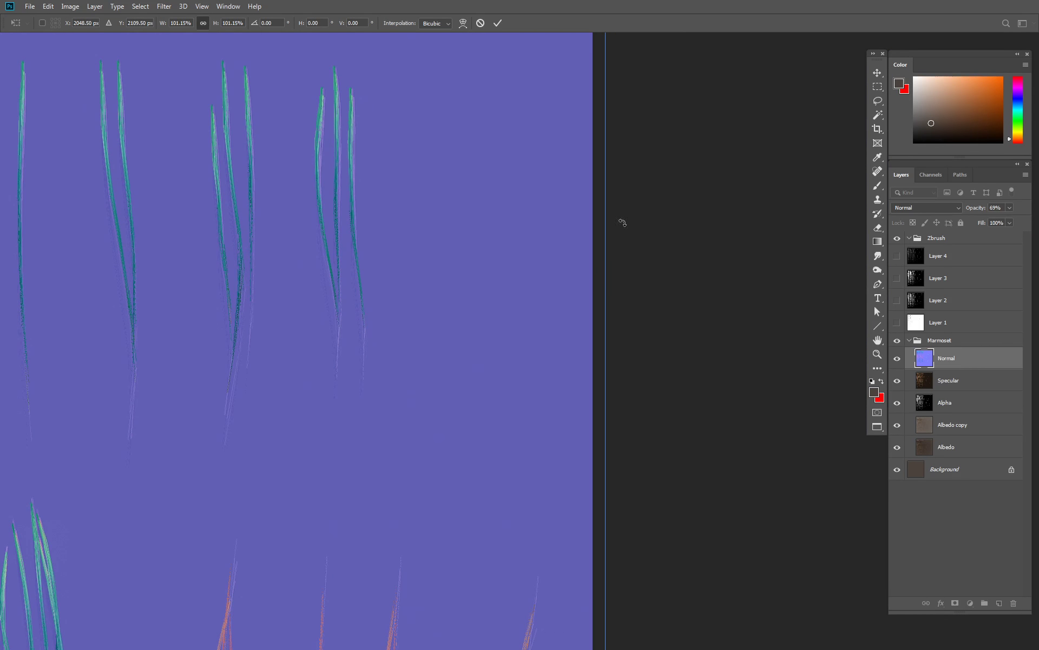
drag(610, 226, 616, 213)
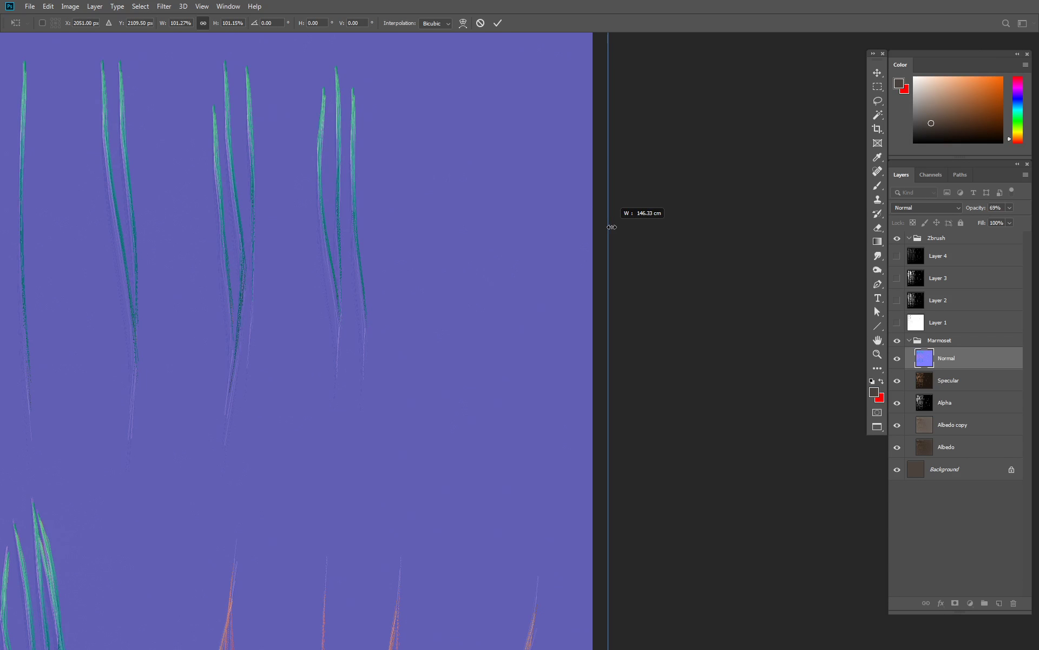
drag(267, 360, 517, 154)
scroll(466, 232, down, 2)
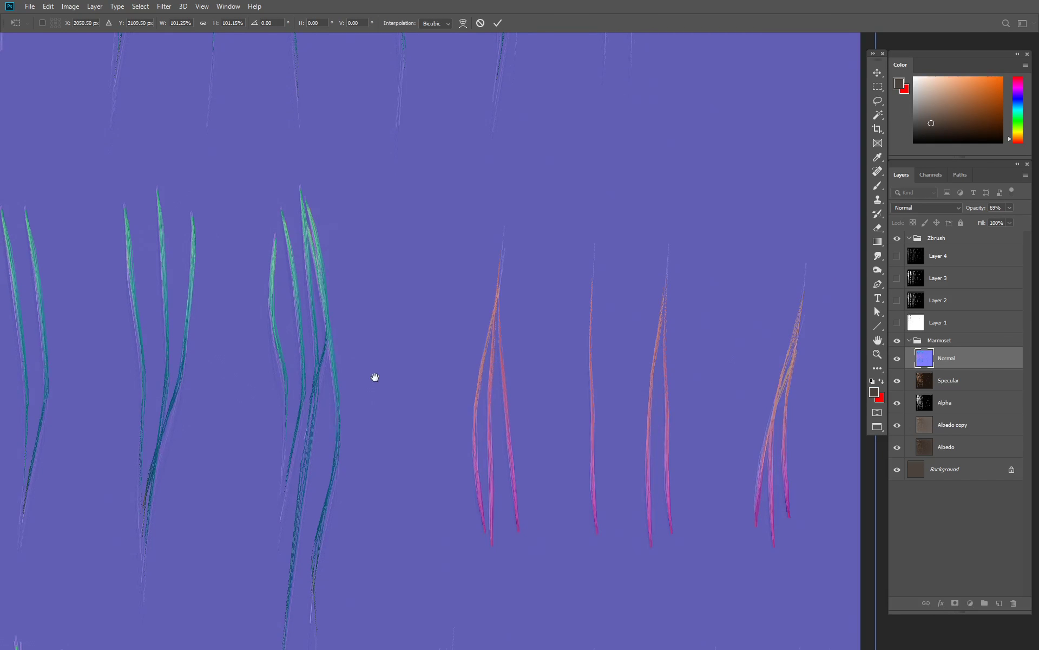
scroll(330, 363, left, 1)
scroll(249, 314, left, 3)
scroll(204, 274, down, 3)
scroll(274, 355, down, 1)
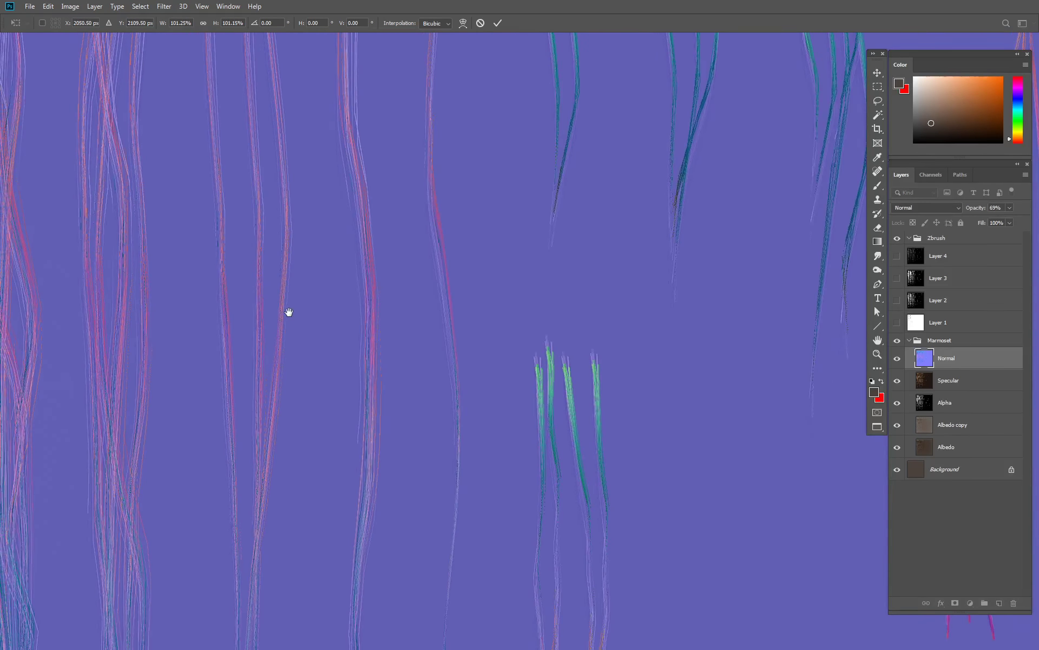
scroll(288, 310, left, 3)
scroll(294, 269, up, 4)
scroll(417, 397, up, 2)
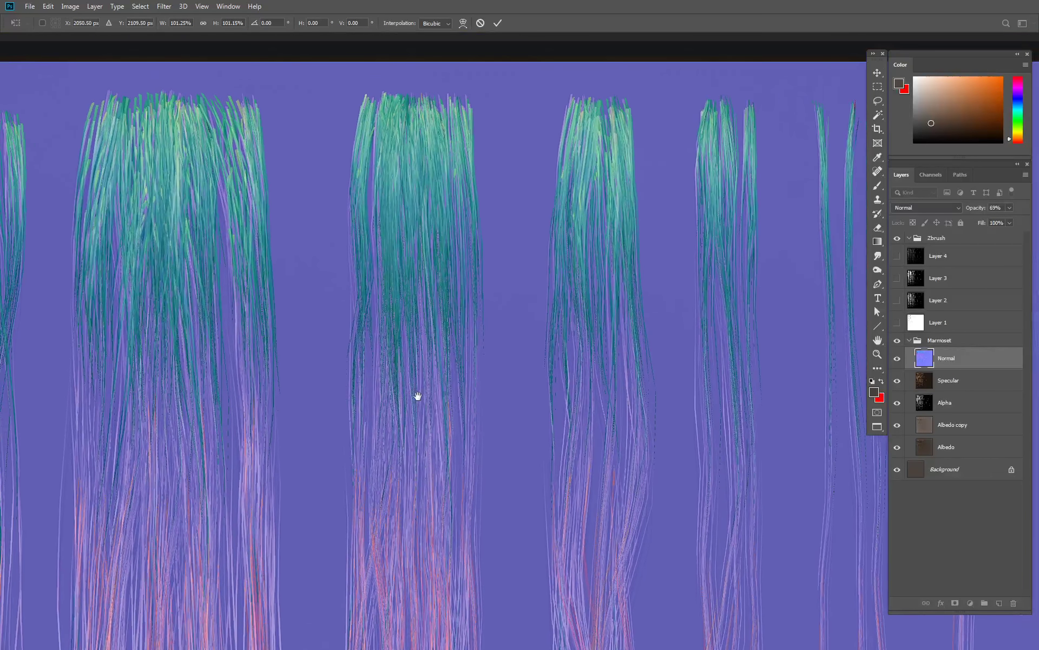
scroll(379, 379, left, 2)
scroll(343, 364, up, 1)
scroll(267, 346, left, 2)
scroll(268, 347, left, 3)
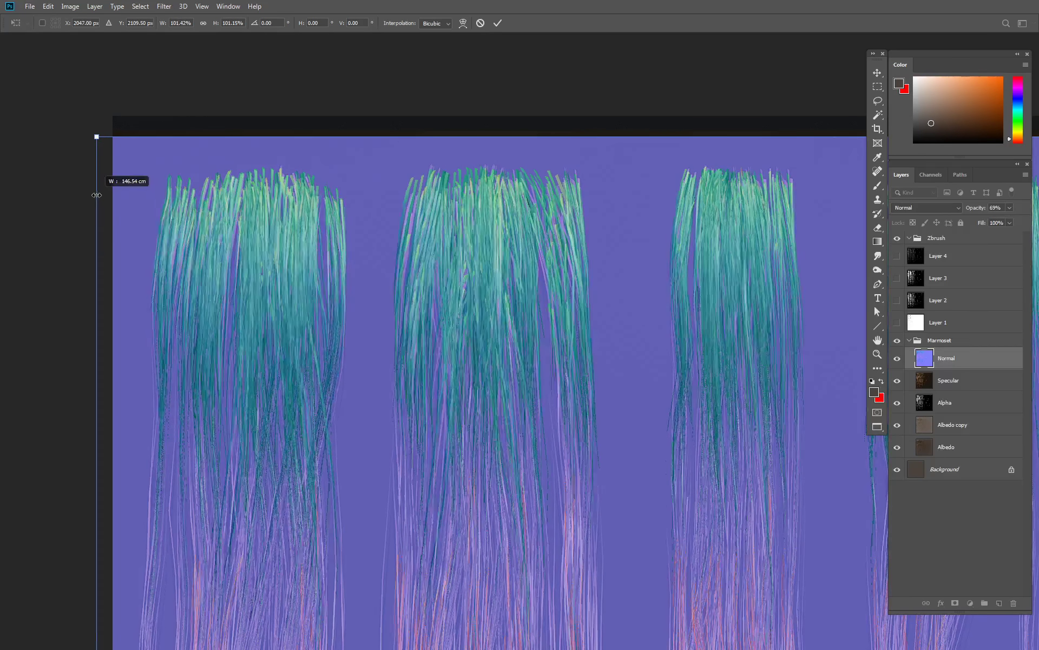
drag(98, 195, 97, 195)
scroll(604, 186, down, 3)
scroll(603, 186, right, 2)
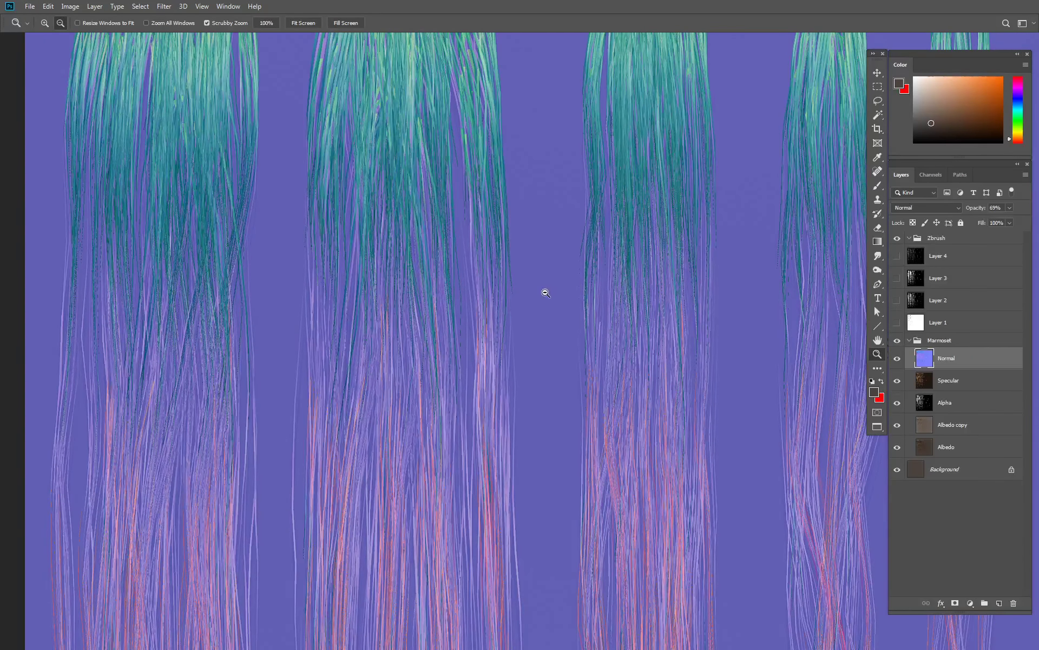
alt+scroll(545, 290, down, 5)
scroll(587, 179, down, 3)
Toggle the Normal layer to check alignment, then zoom out to the whole texture
click(574, 346)
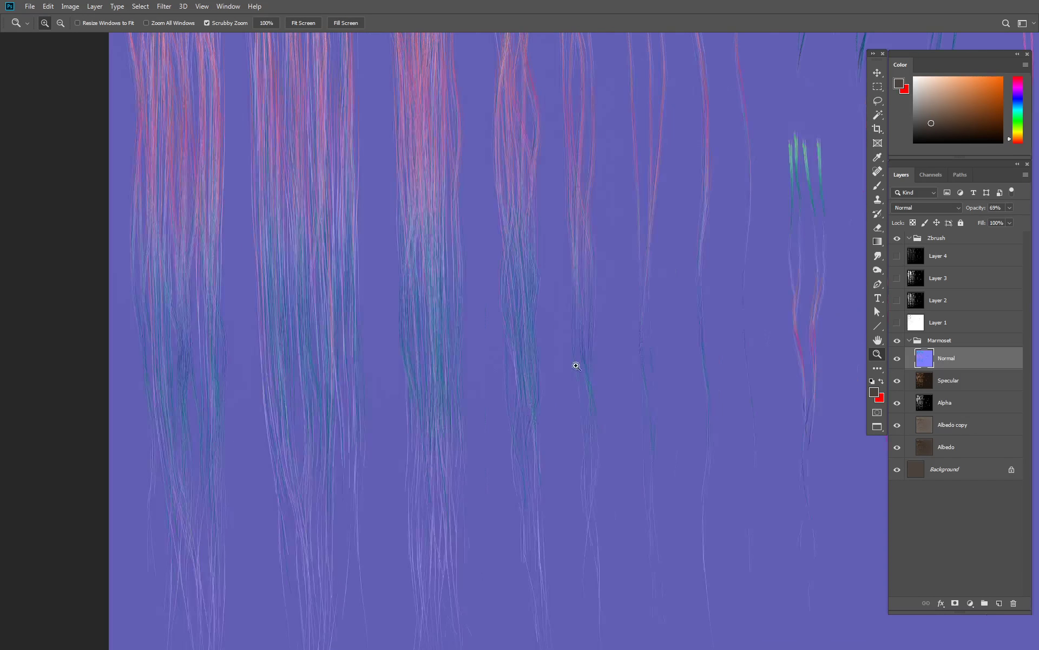
click(897, 358)
click(897, 359)
click(897, 359)
alt+click(713, 350)
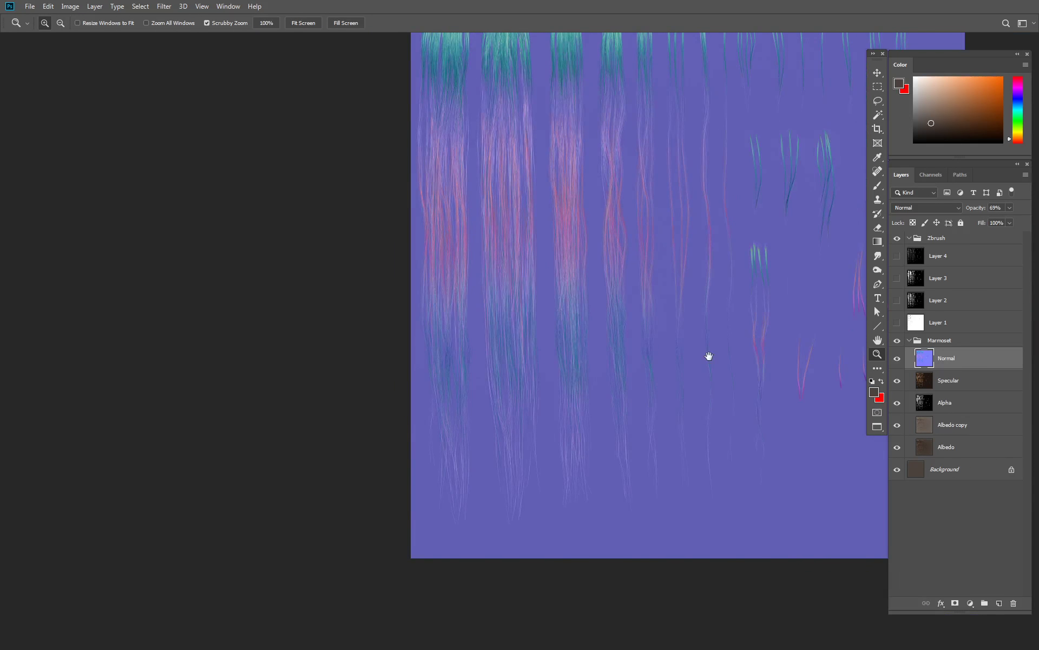
alt+click(707, 355)
Switch to floating document windows and close Bake_position.psd
key(f)
key(f)
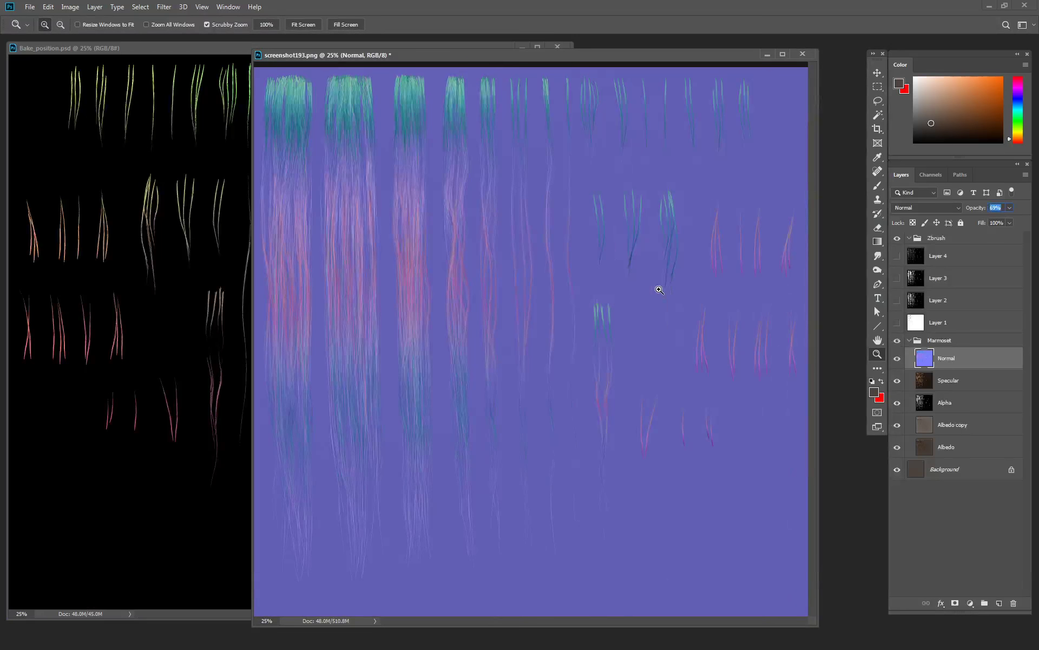
drag(405, 60, 425, 81)
click(249, 153)
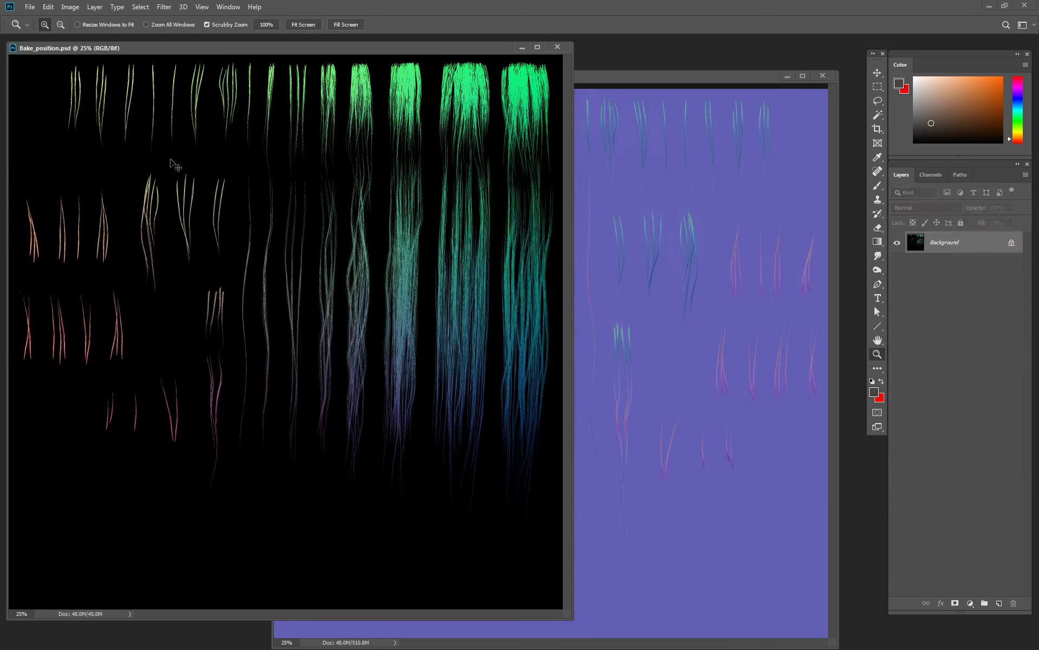
click(696, 287)
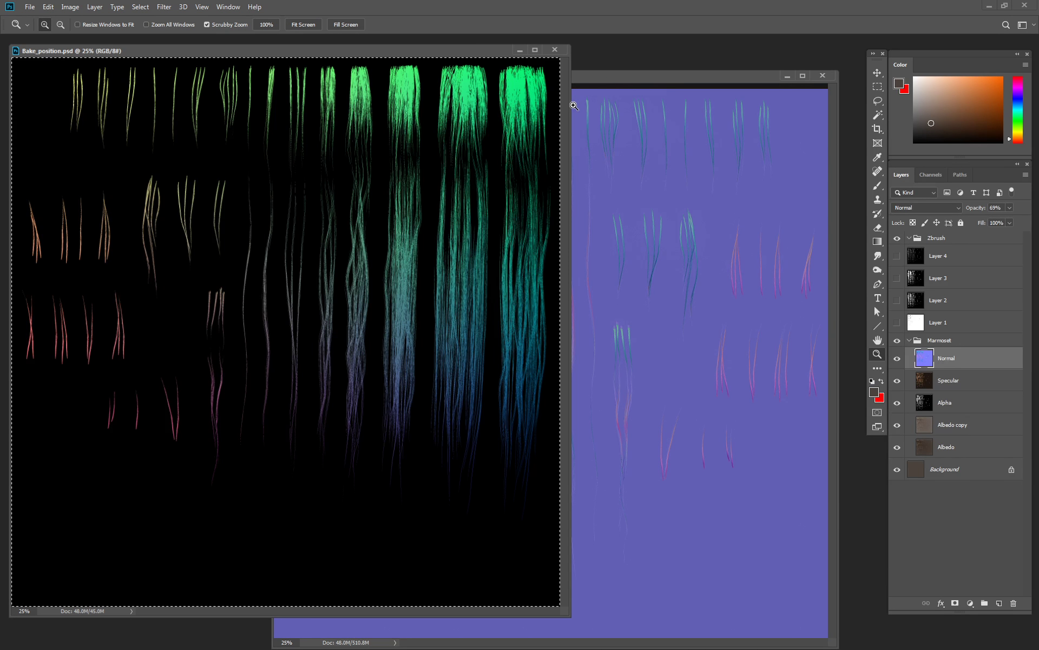
key(ctrl+w)
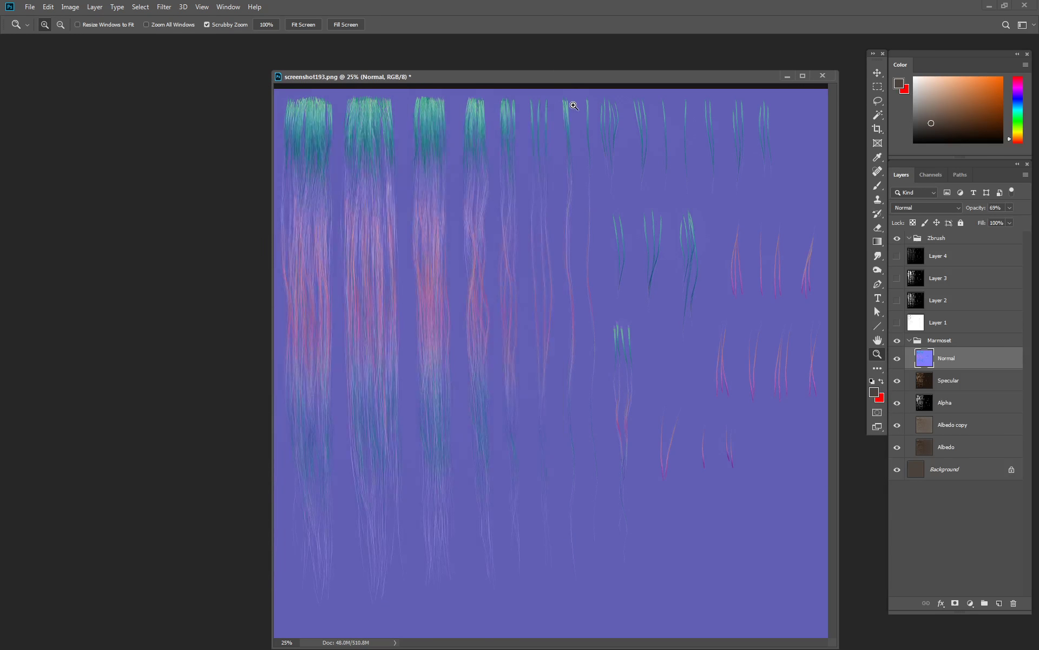
Paste the position strands, delete that Layer 5, and hide the Normal layer
key(ctrl+v)
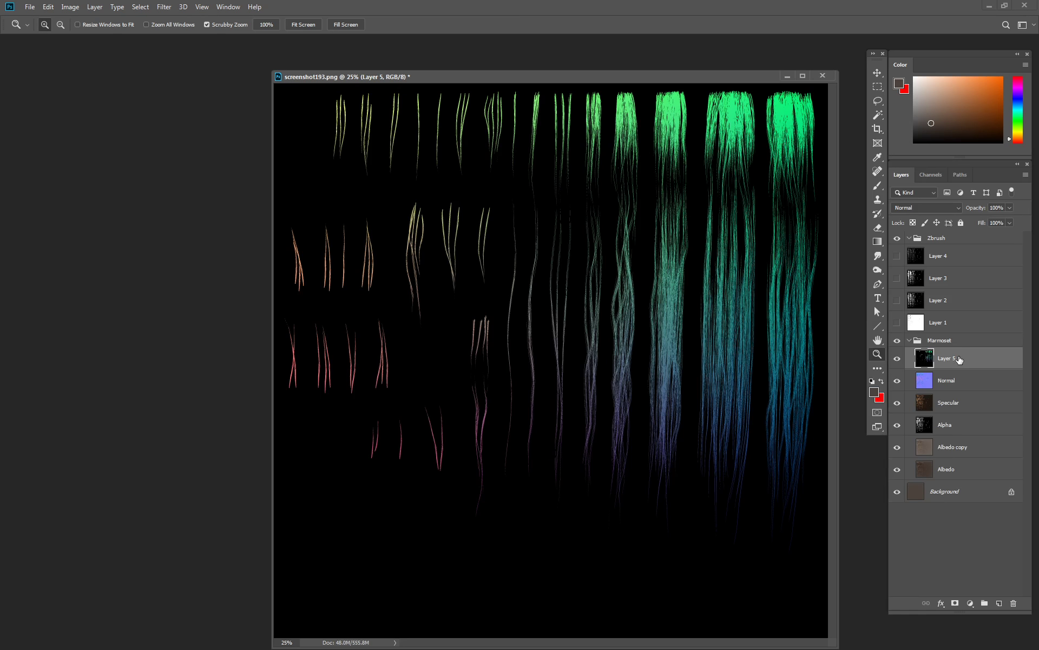
drag(960, 360, 1014, 603)
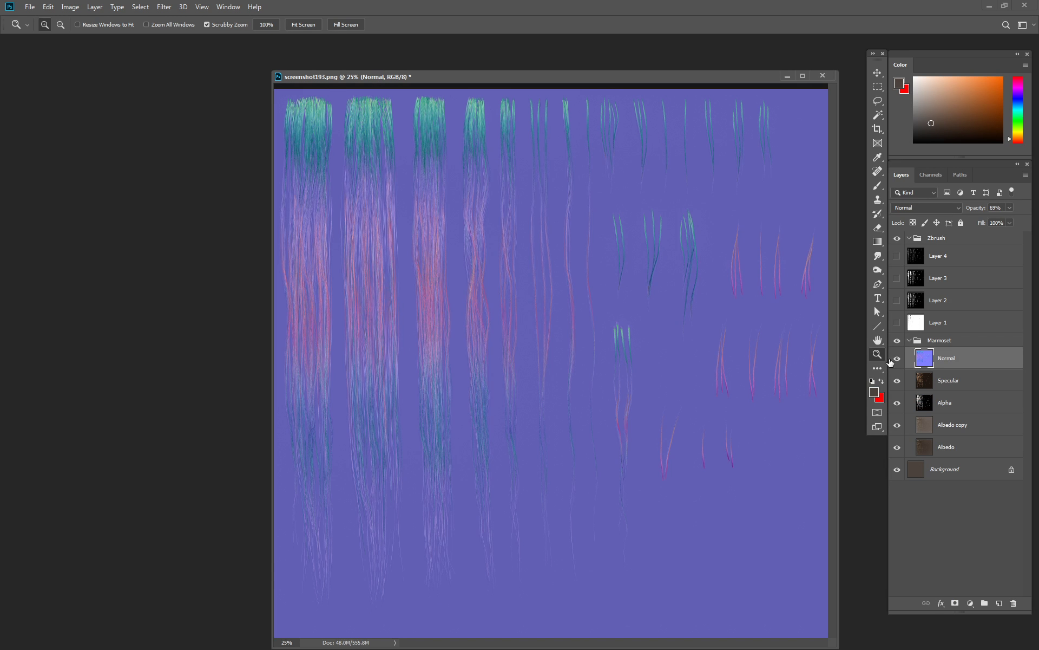
click(898, 359)
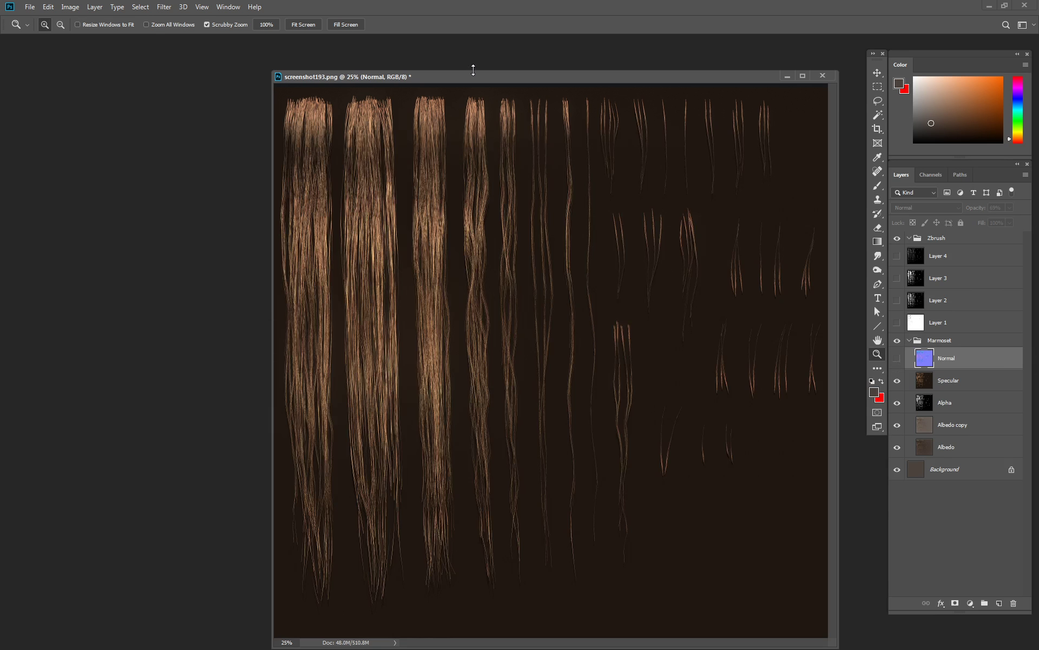
Hide the Specular and Alpha layers to reveal the albedo, then open Bake_ao.psd
drag(473, 70, 391, 50)
key(f)
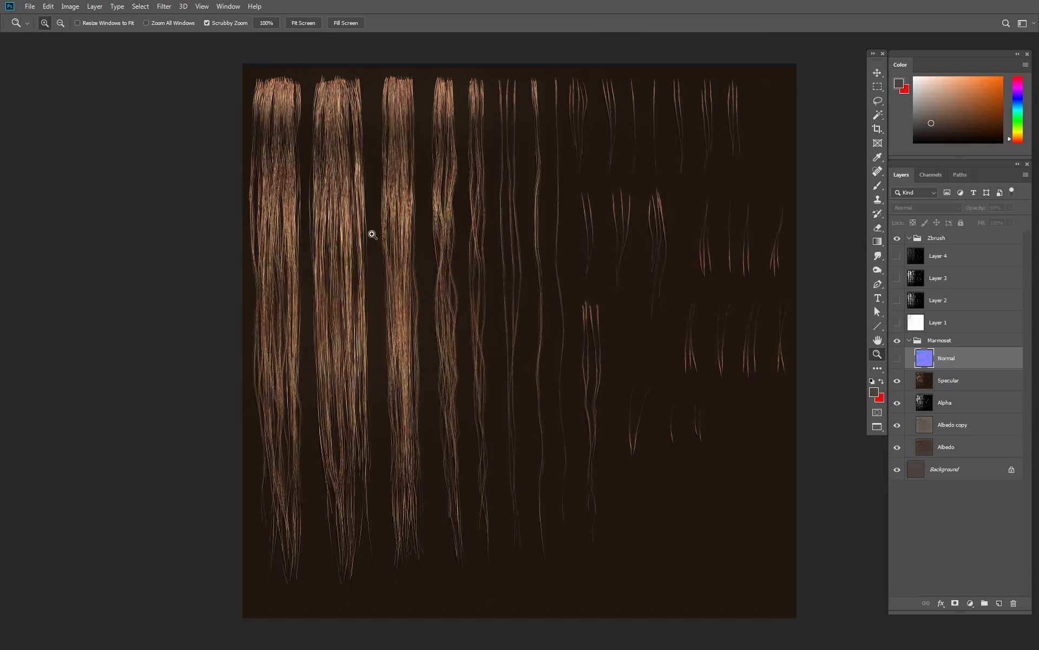
click(373, 234)
click(898, 382)
click(898, 403)
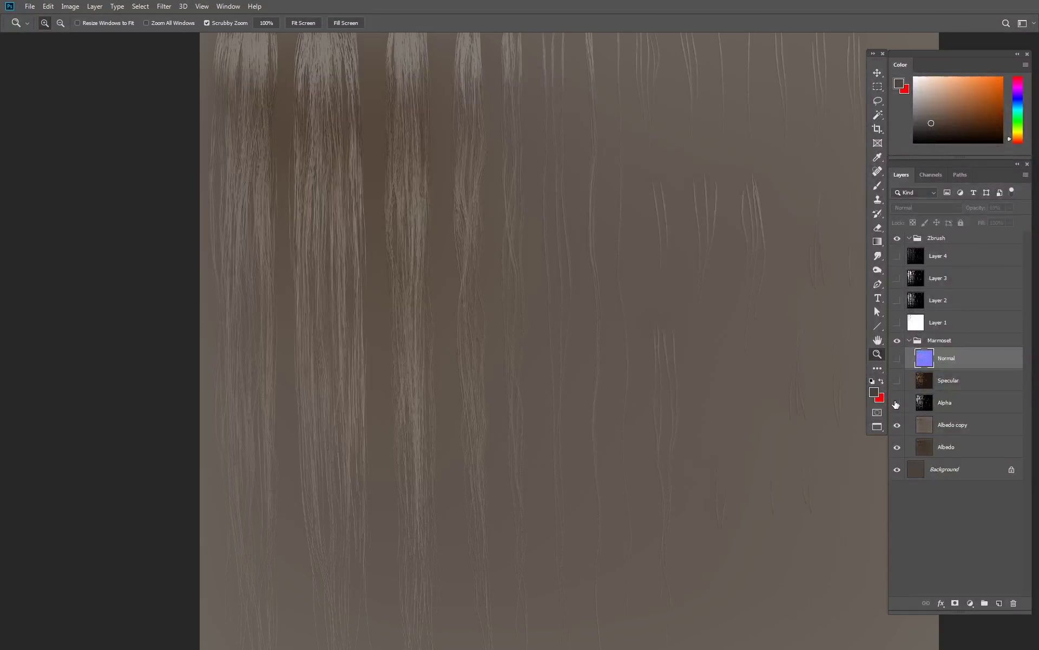
click(897, 403)
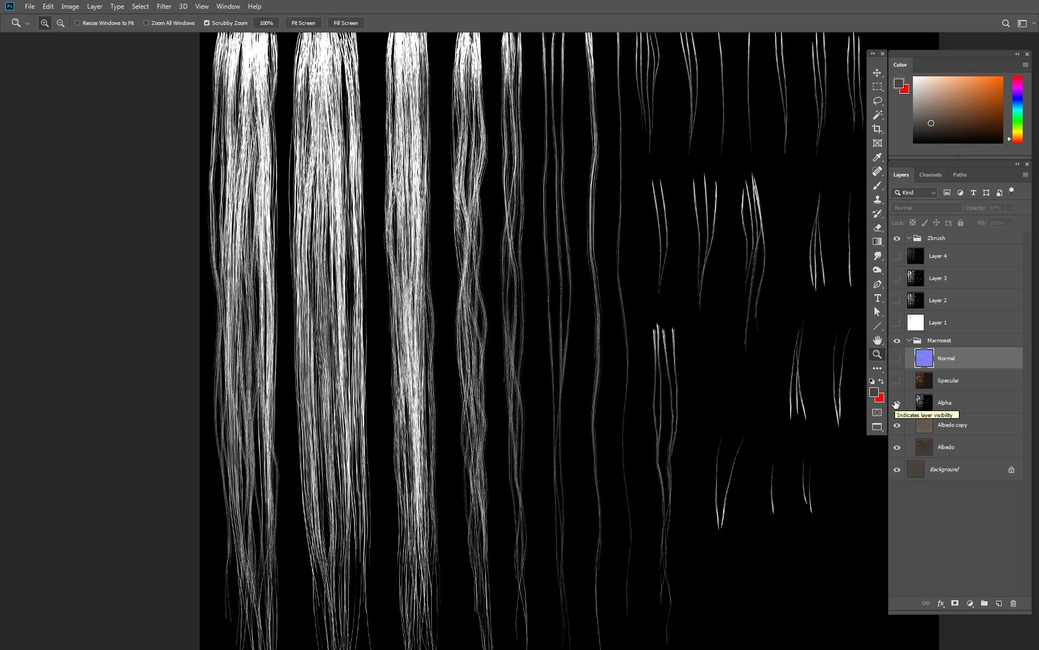
click(897, 403)
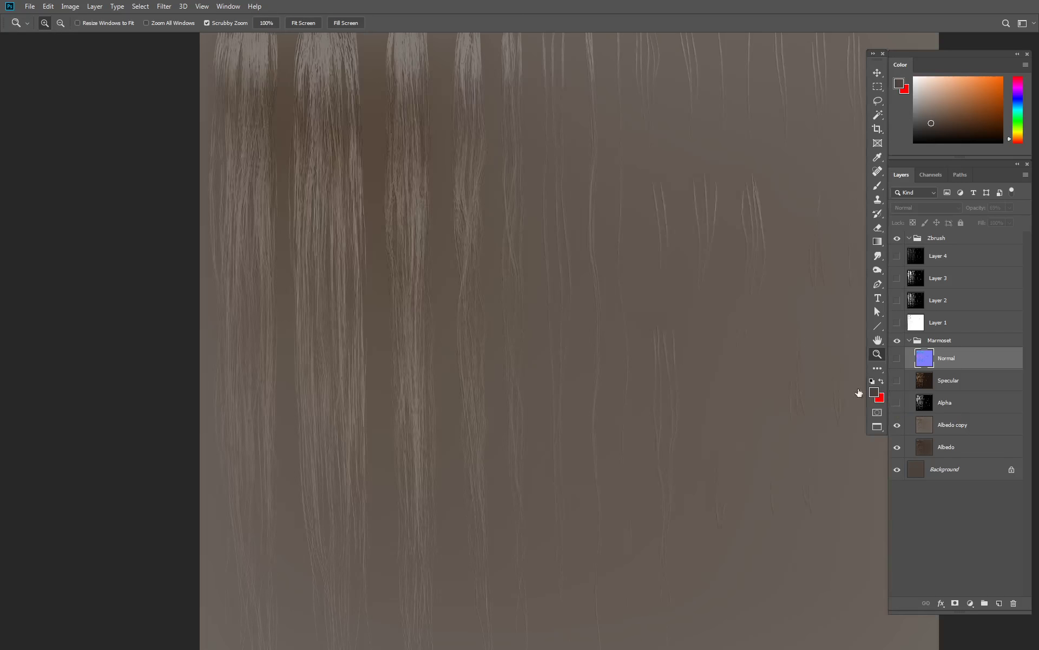
key(f)
key(f)
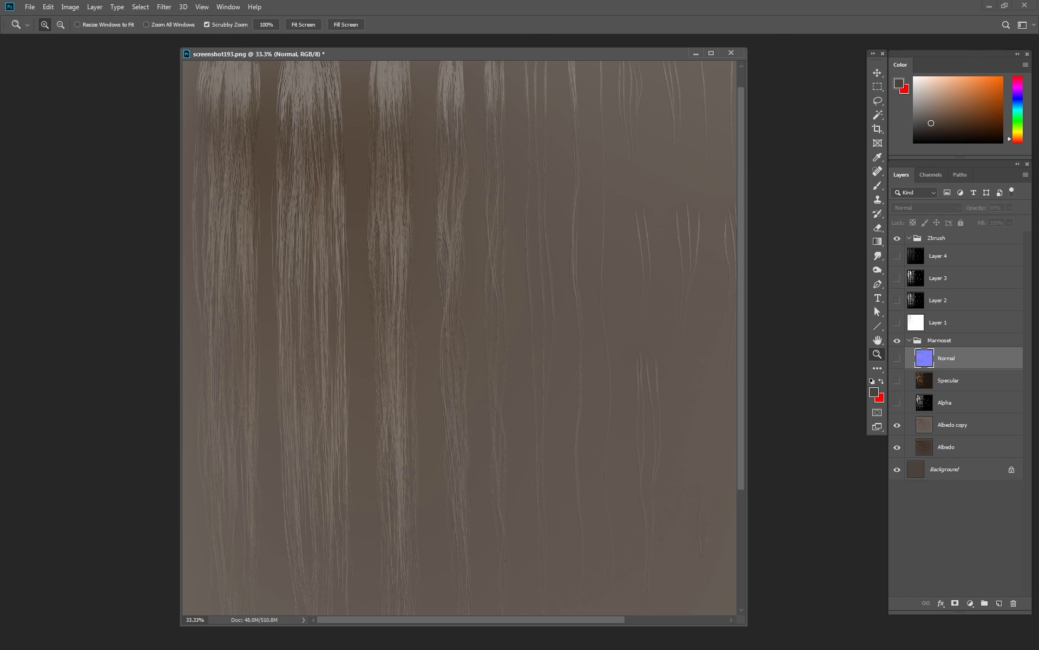
drag(770, 190, 804, 198)
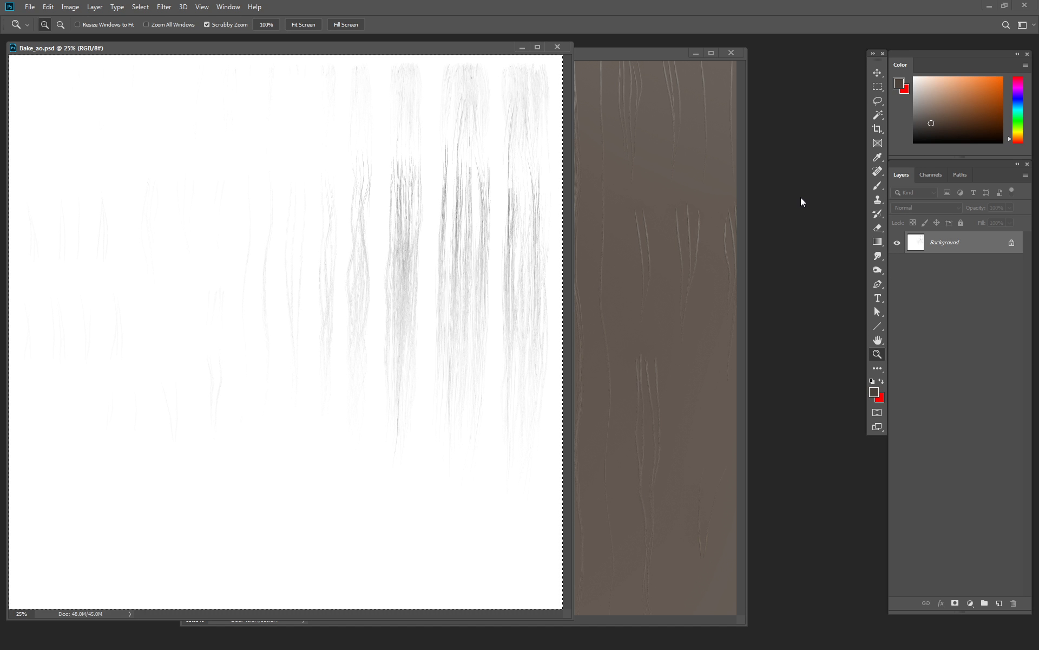
Close Bake_ao, paste the AO bake as Layer 5, and flip it horizontally
key(ctrl+w)
click(465, 228)
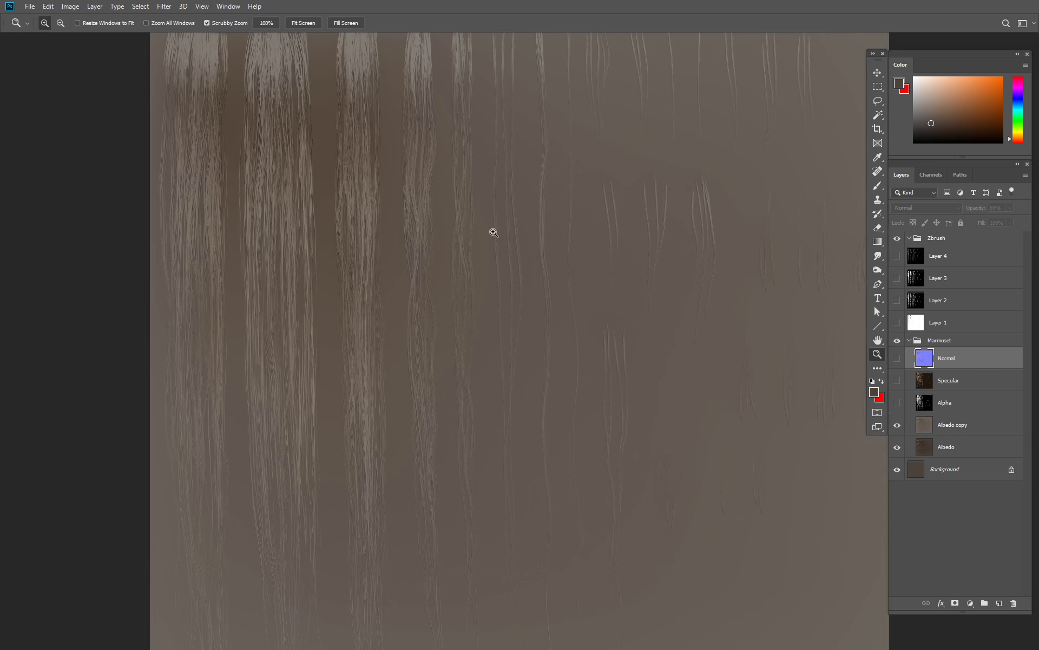
alt+click(566, 247)
key(ctrl+v)
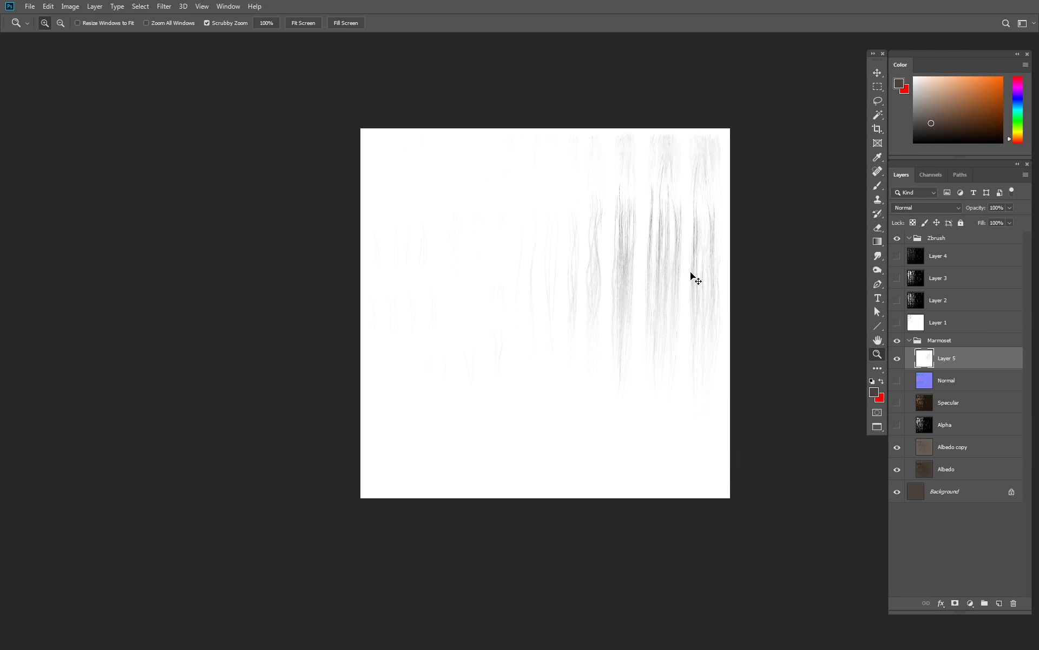
key(ctrl+t)
right_click(684, 261)
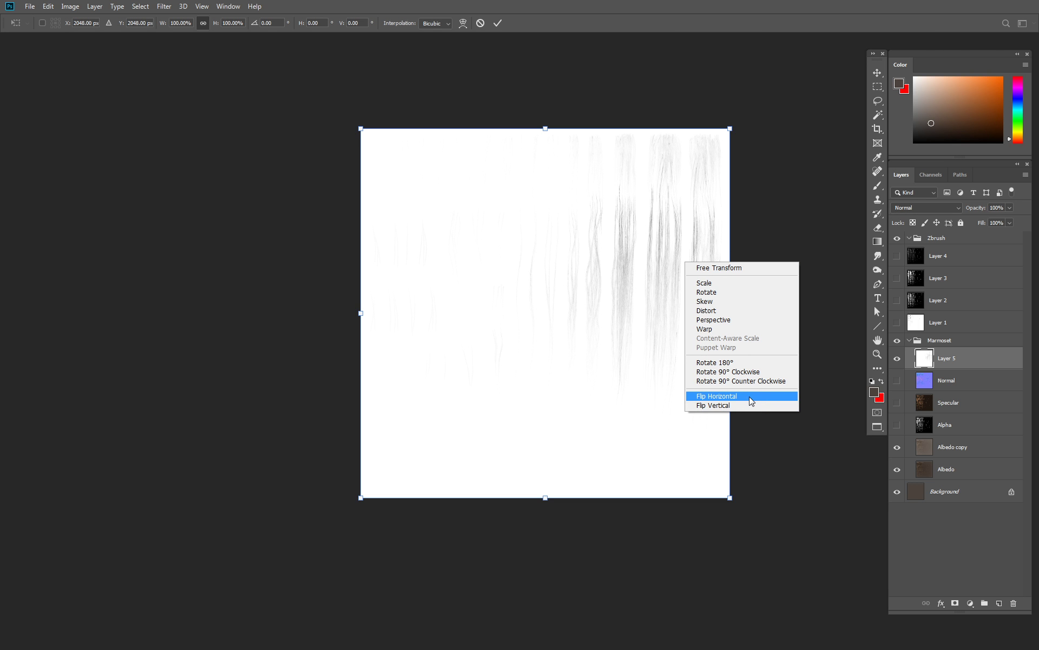
click(751, 401)
key(Return)
key(z)
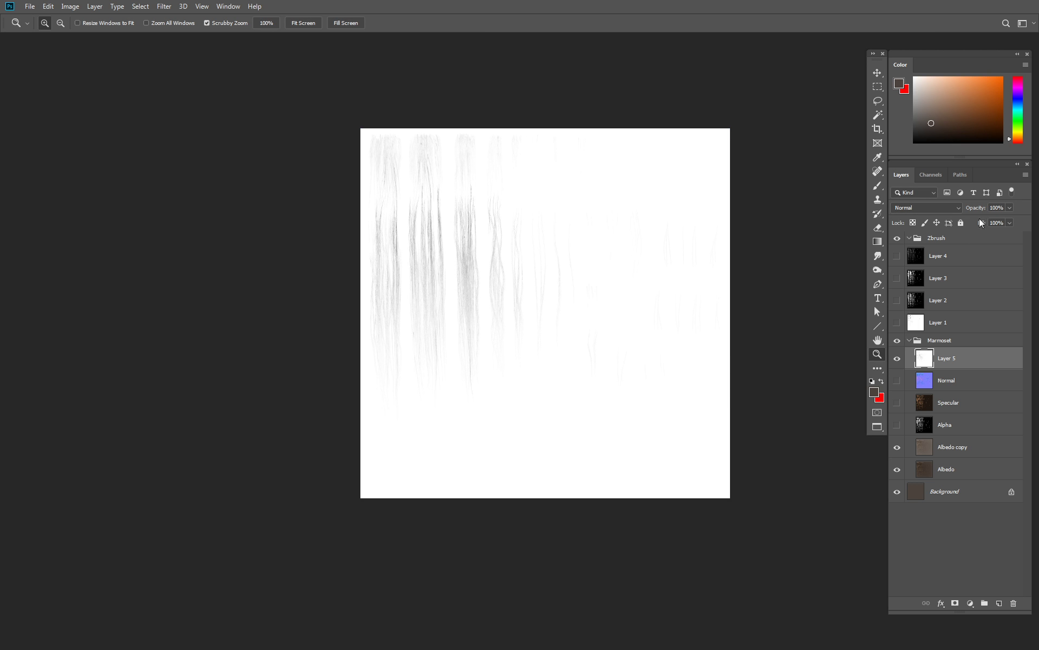
Set Layer 5 to 51% opacity and enlarge it slightly from its bottom-right corner
drag(974, 208, 952, 212)
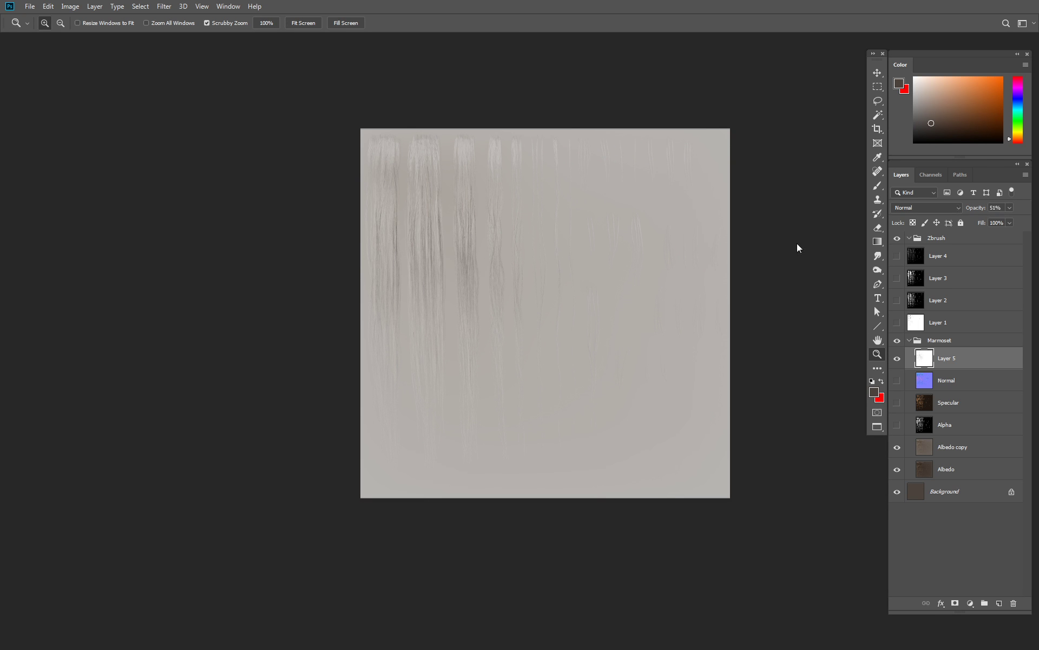
mouse_move(321, 252)
mouse_down()
mouse_move(481, 243)
mouse_move(495, 228)
mouse_move(486, 222)
mouse_up()
ctrl+scroll(541, 281, right, 10)
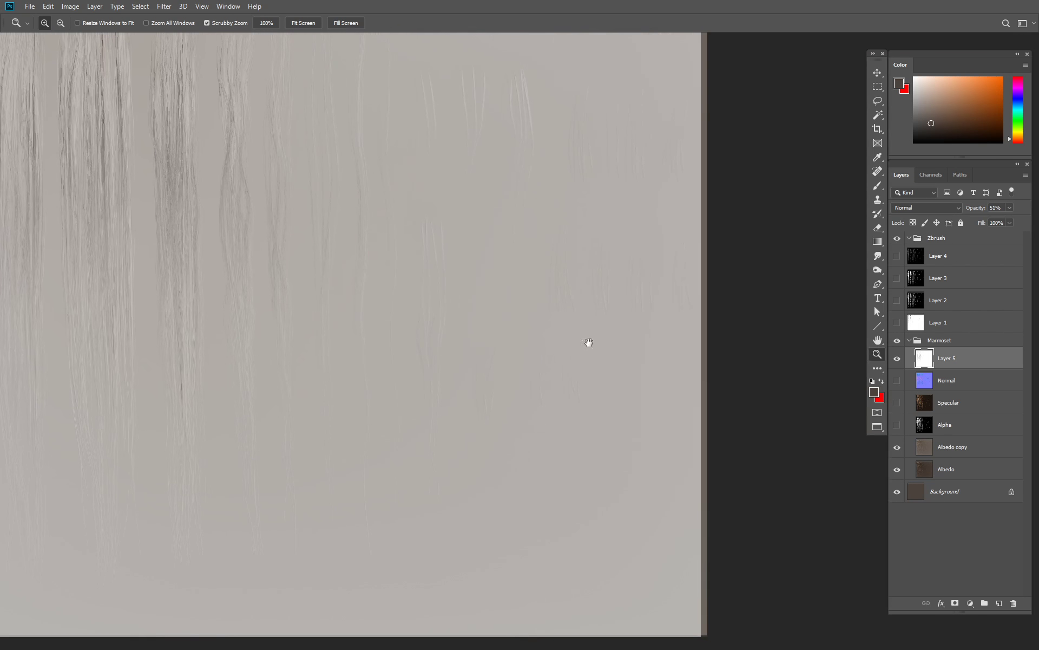
scroll(634, 278, down, 2)
key(ctrl+t)
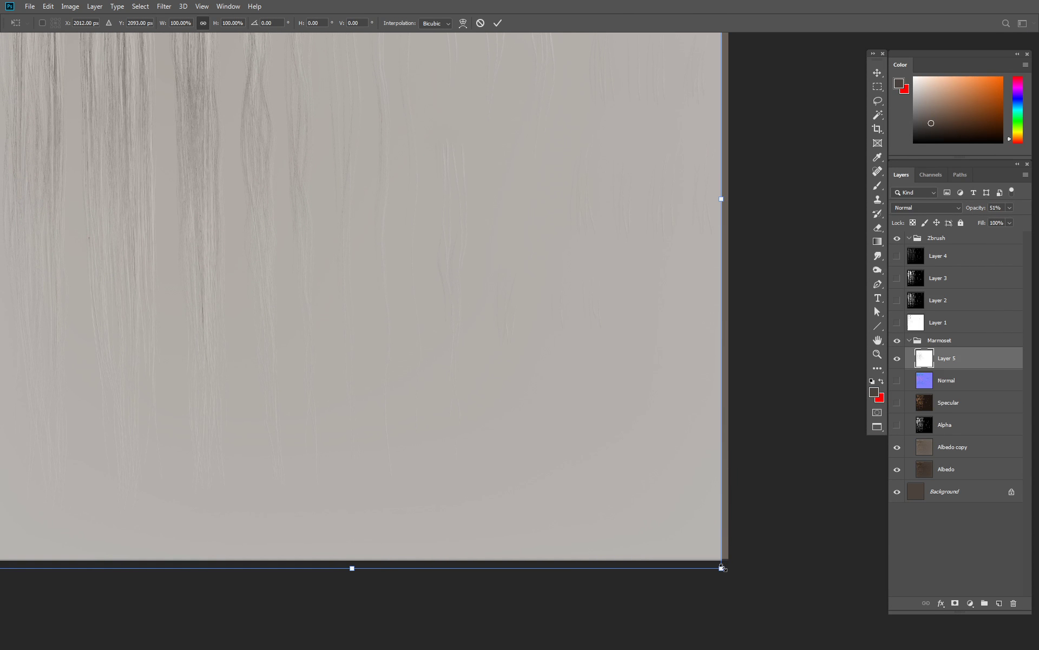
mouse_move(722, 568)
mouse_down()
mouse_move(752, 587)
mouse_move(736, 573)
mouse_up()
scroll(520, 439, up, 10)
scroll(389, 341, up, 2)
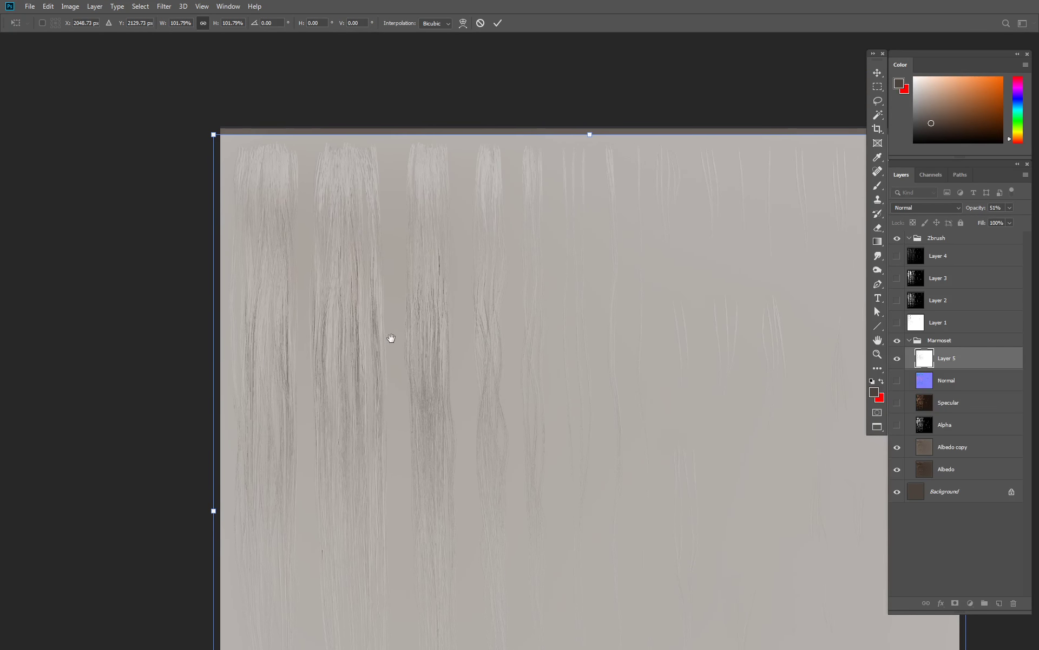
key(Return)
key(z)
Adjust Layer 5's left and right edges to about 99.5% width and zoom out
scroll(444, 206, right, 10)
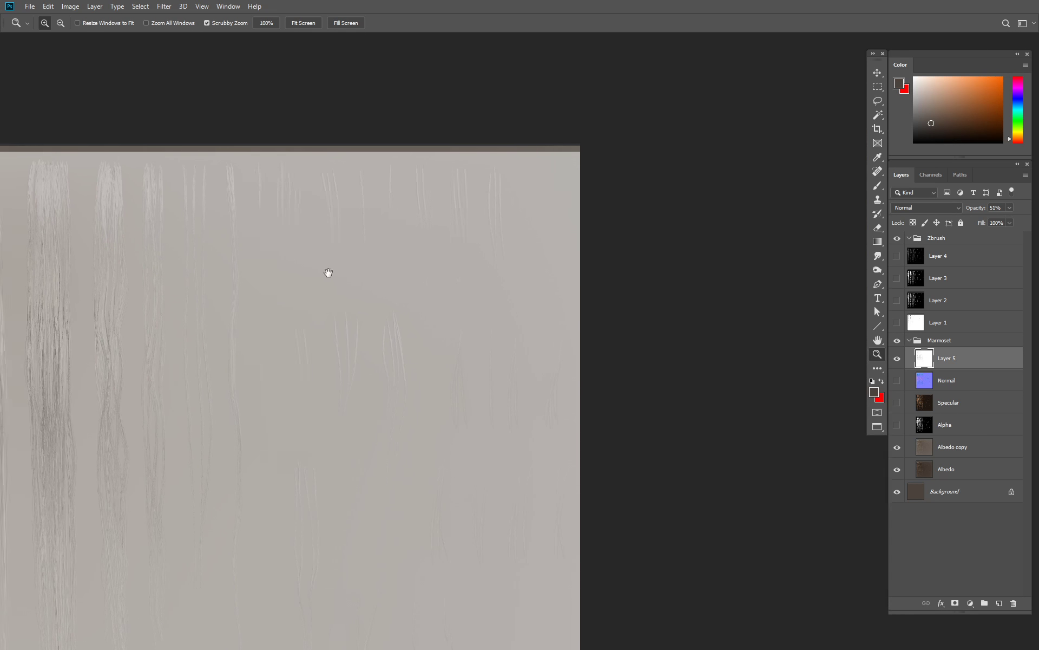
scroll(327, 272, right, 1)
click(561, 212)
key(ctrl+t)
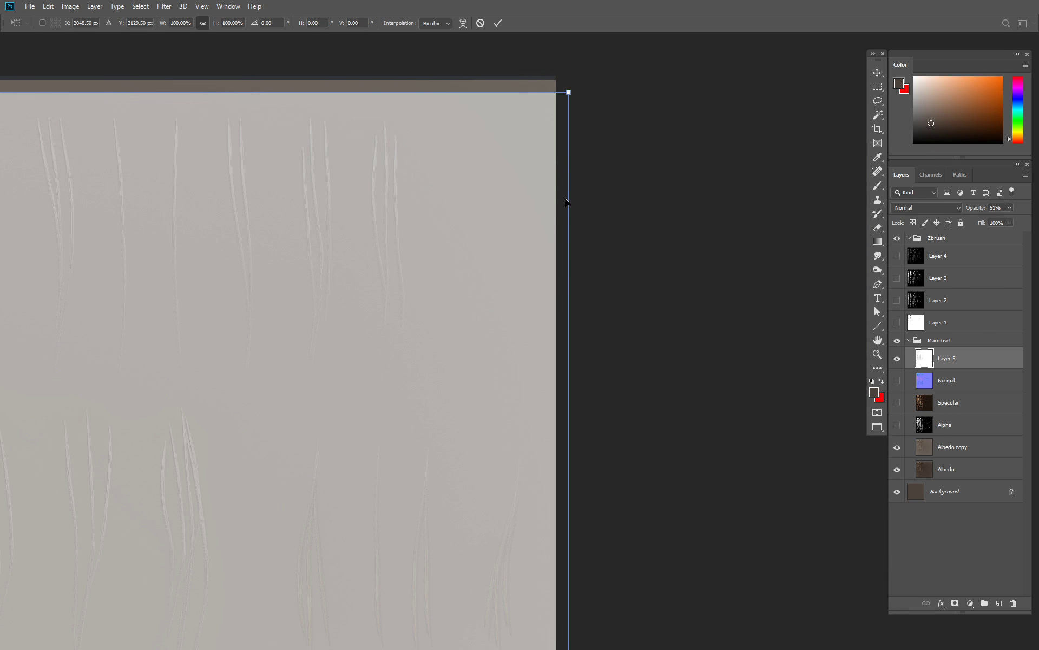
drag(572, 202, 565, 199)
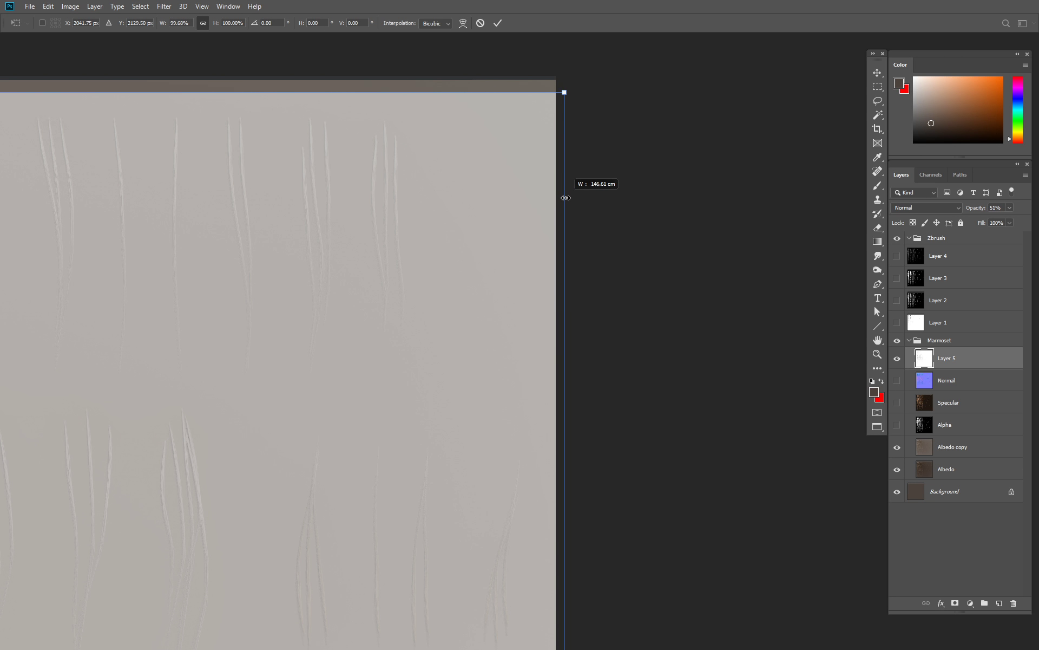
mouse_move(100, 279)
mouse_down()
mouse_move(642, 261)
mouse_move(380, 290)
mouse_up()
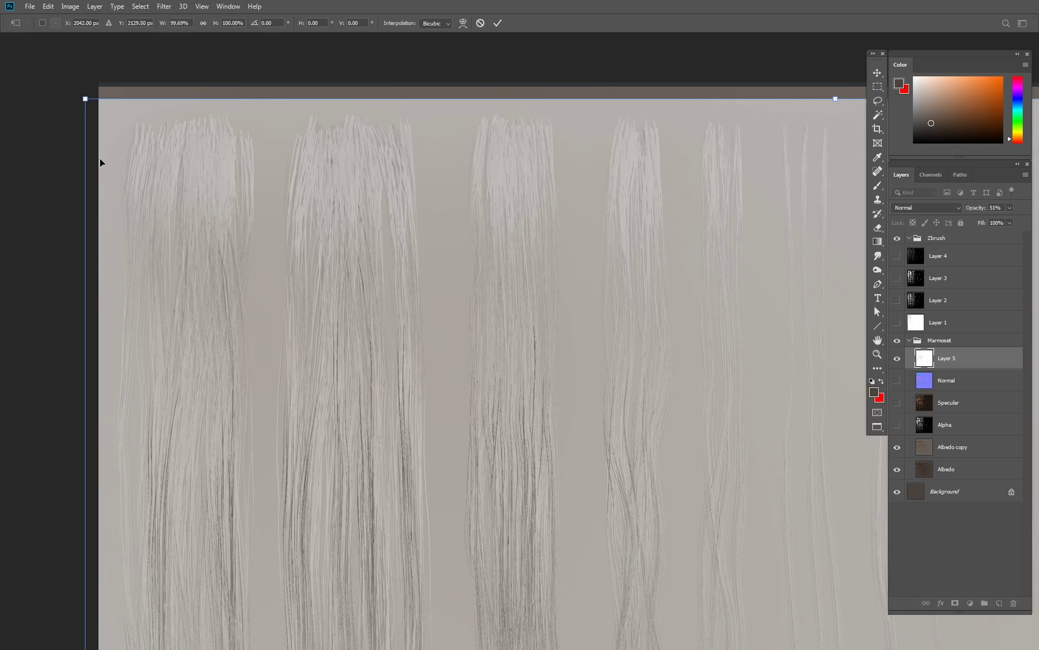
drag(85, 151, 85, 149)
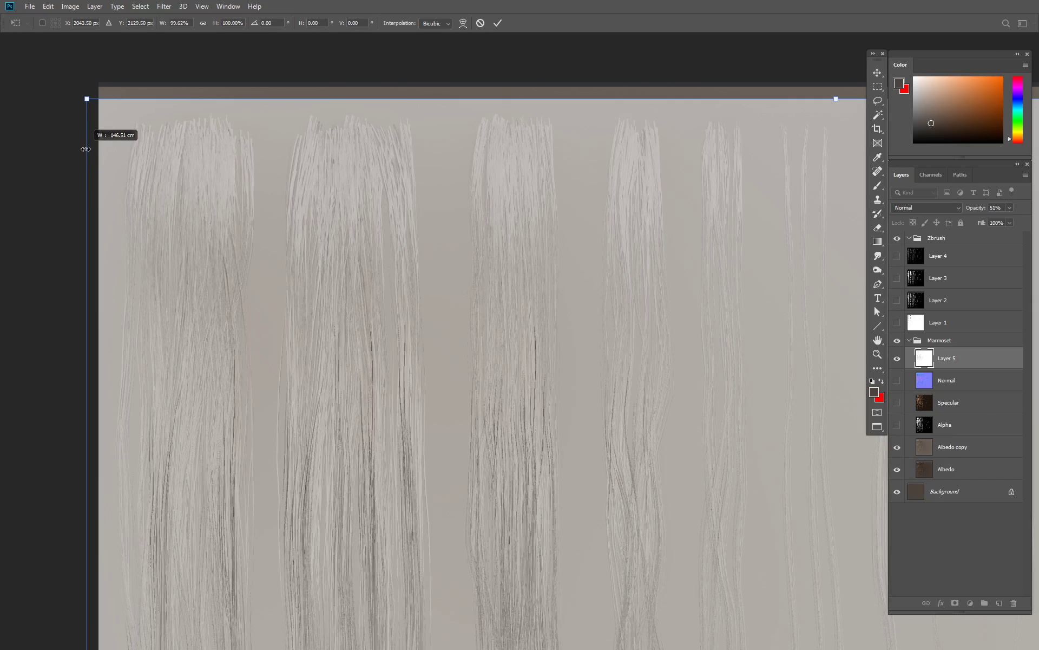
key(Return)
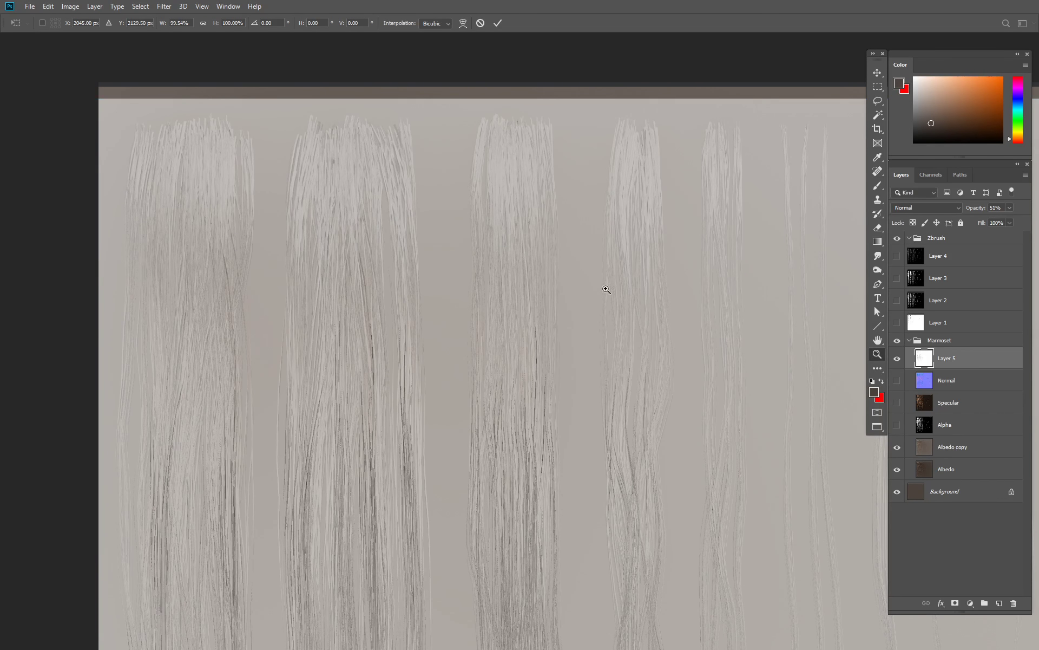
key(z)
alt+click(611, 347)
Set Layer 5 to Multiply blend mode at 33% opacity, comparing it on and off
alt+click(699, 473)
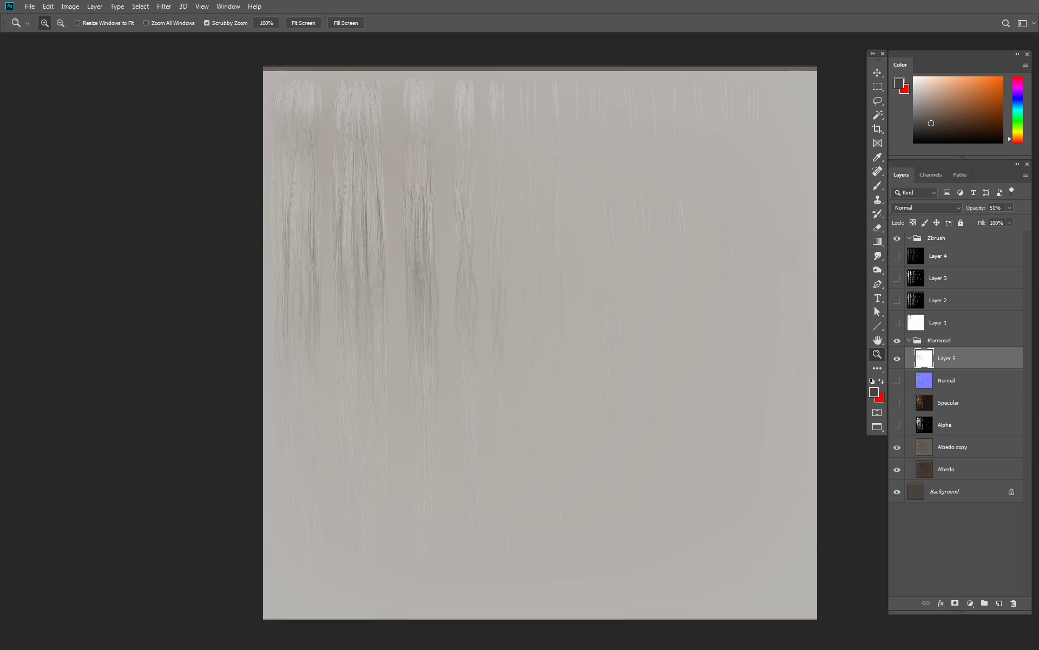
drag(960, 205, 986, 204)
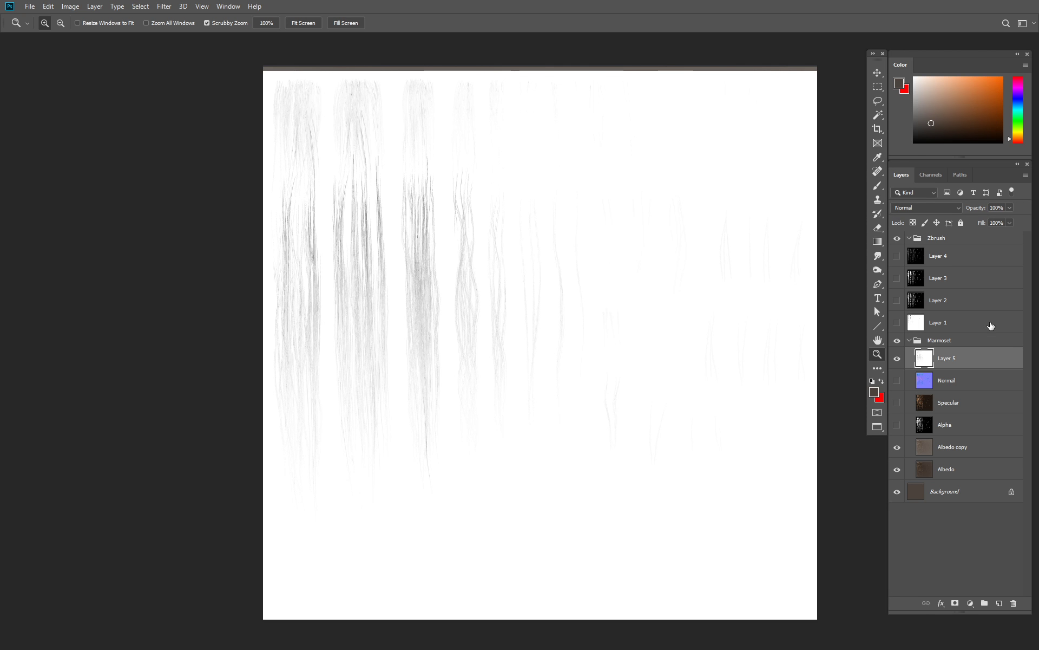
click(933, 208)
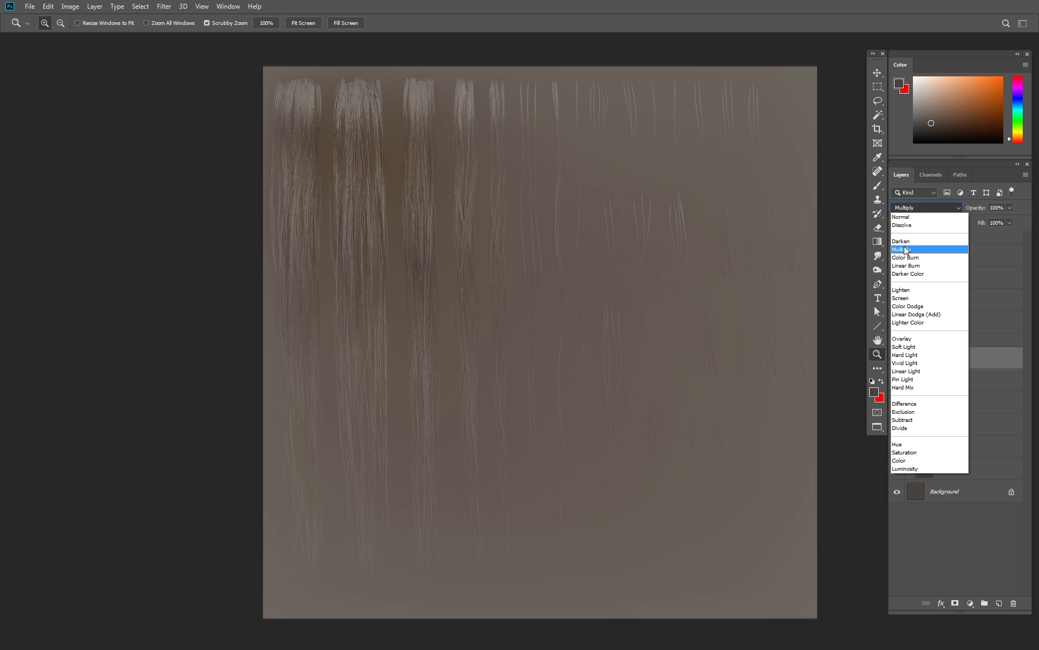
click(905, 250)
click(520, 234)
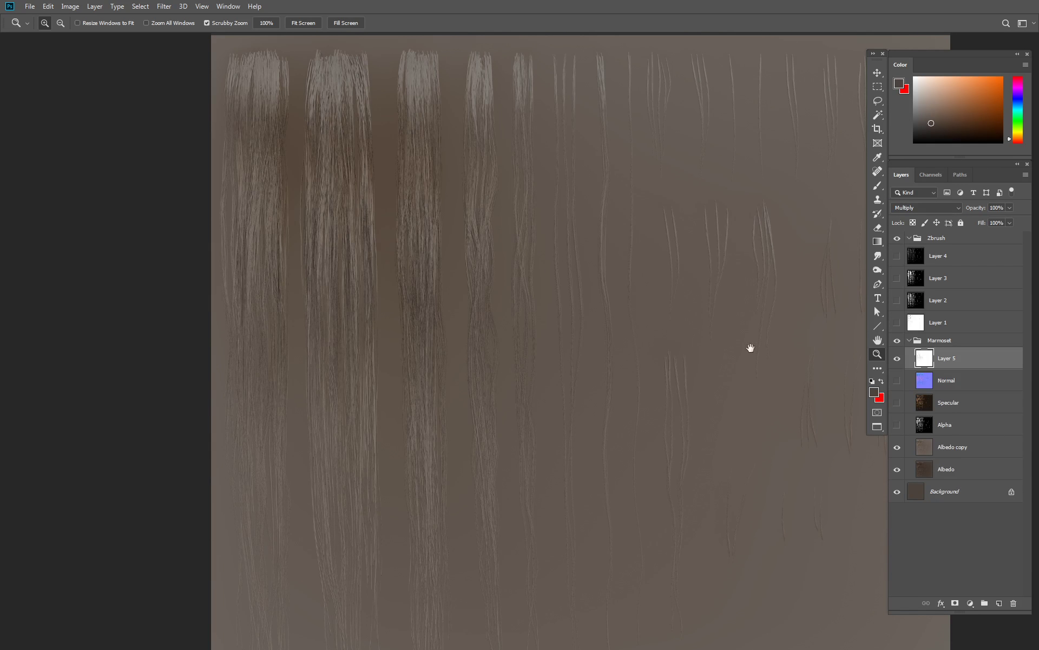
drag(750, 348, 833, 448)
click(898, 359)
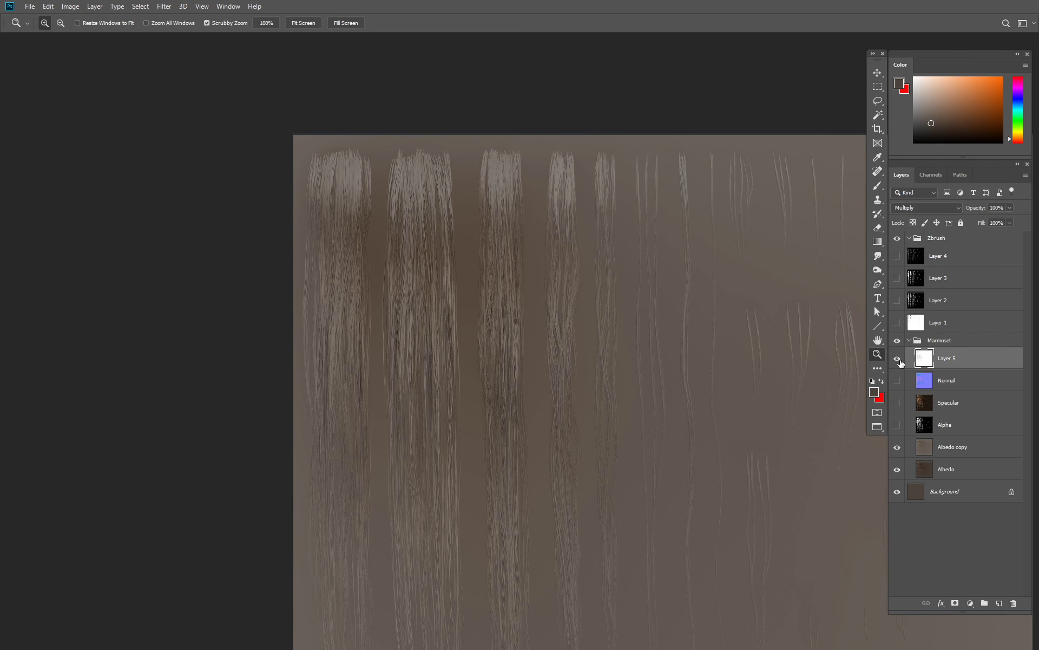
click(900, 360)
click(898, 359)
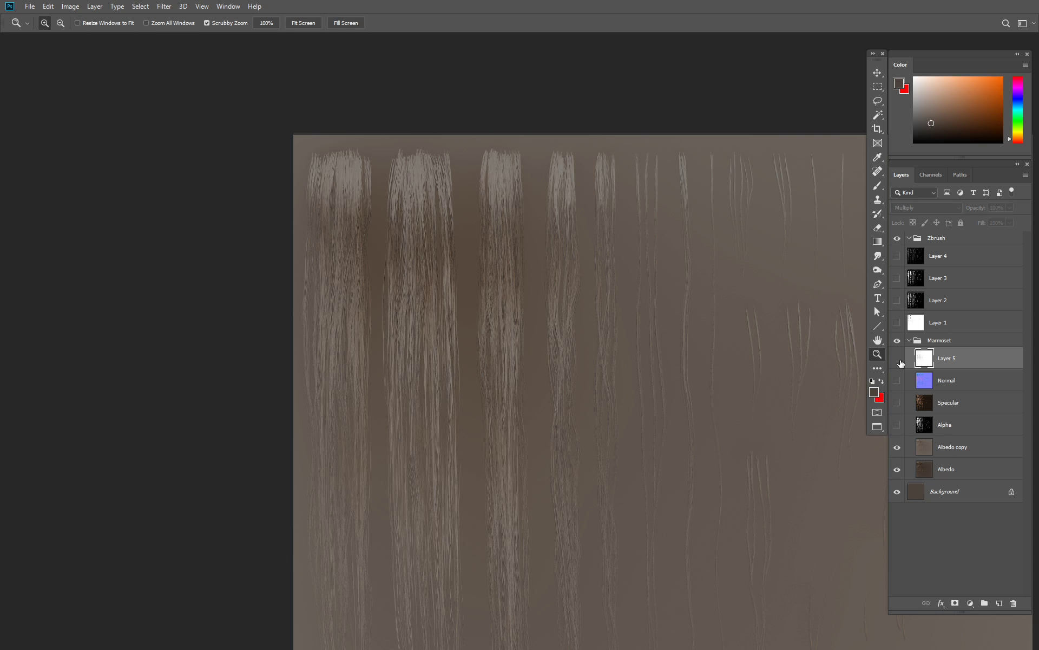
click(898, 360)
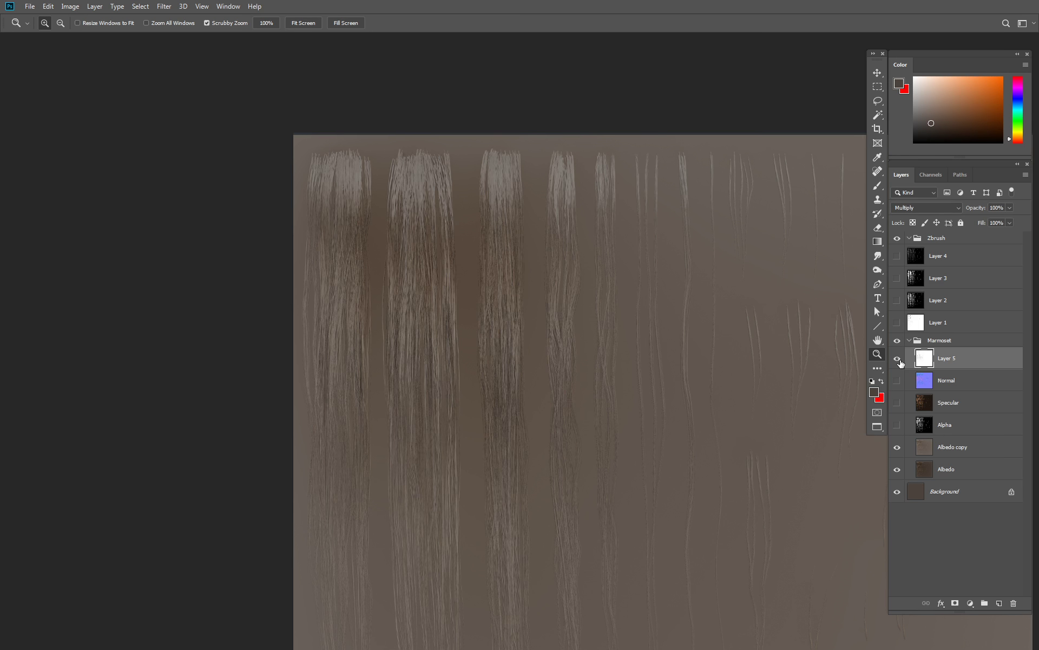
mouse_move(976, 208)
mouse_down()
mouse_move(905, 210)
mouse_move(916, 212)
mouse_up()
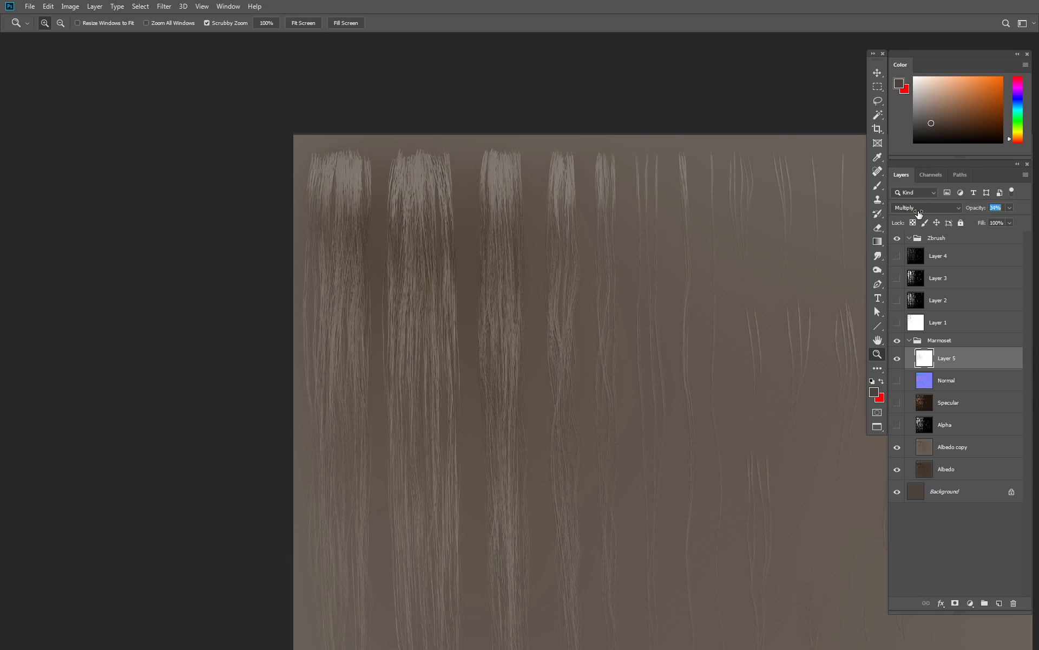
key(Return)
Show Layer 4 in Normal mode and move it below Albedo copy
click(898, 257)
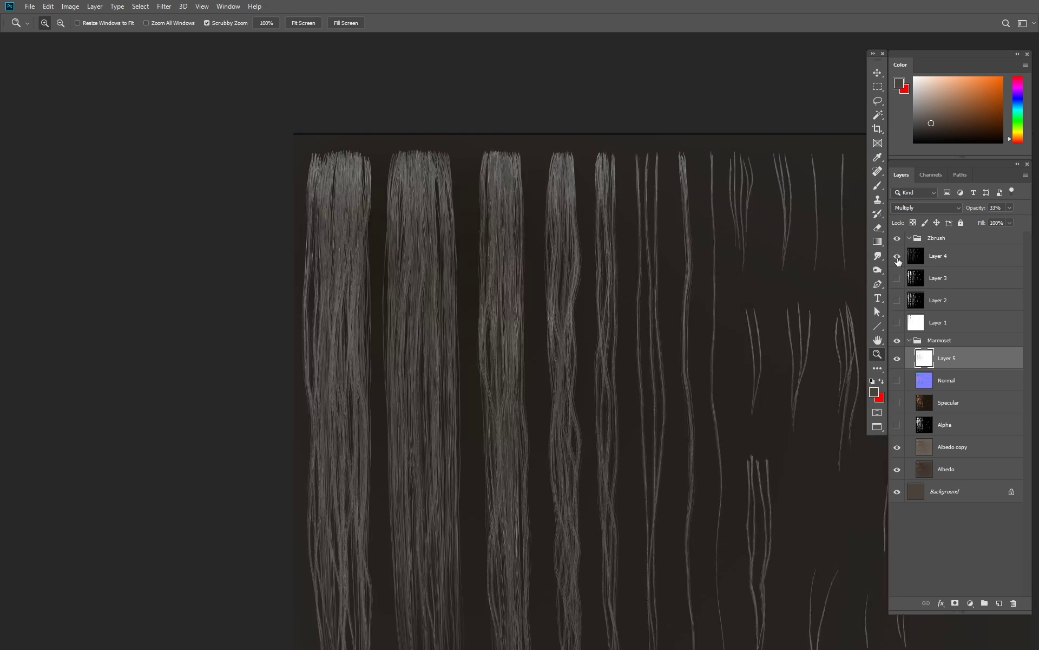
click(932, 258)
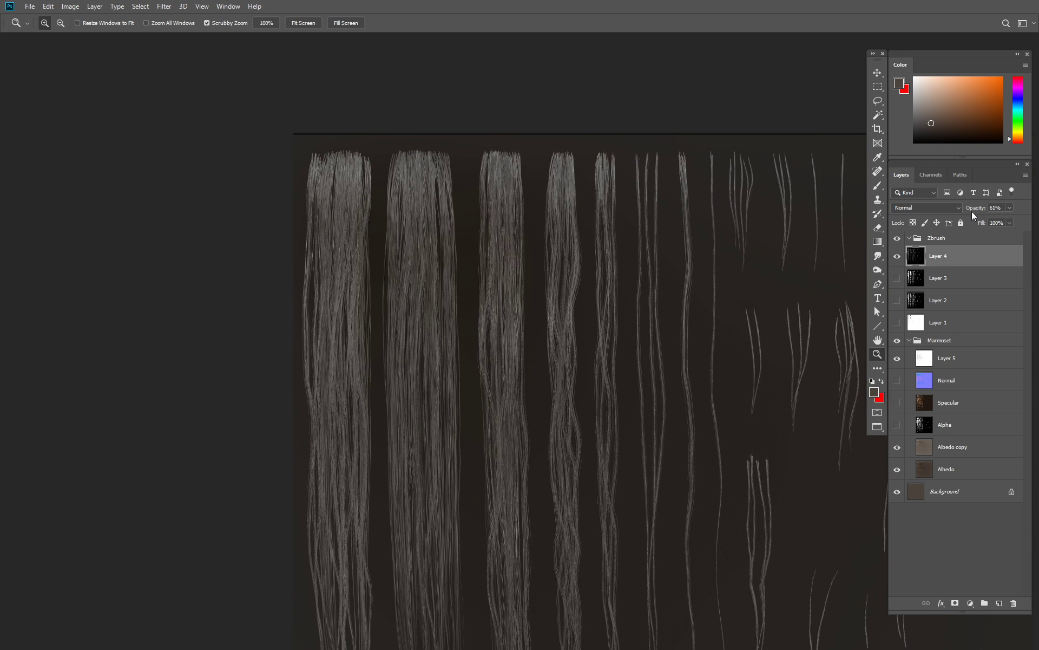
click(955, 211)
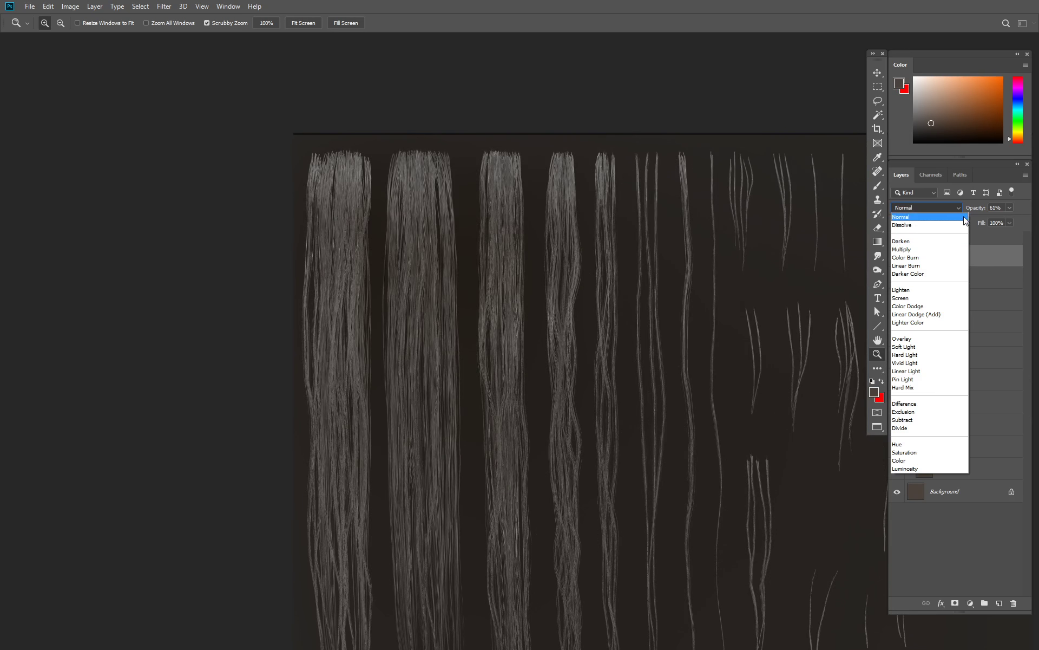
click(937, 218)
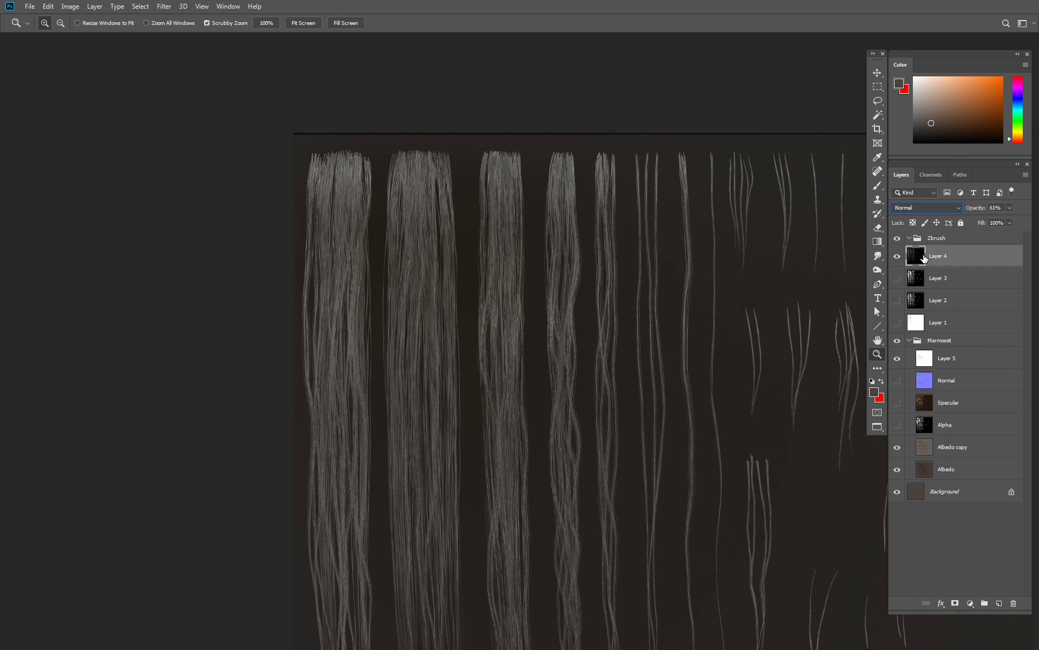
drag(924, 258, 949, 461)
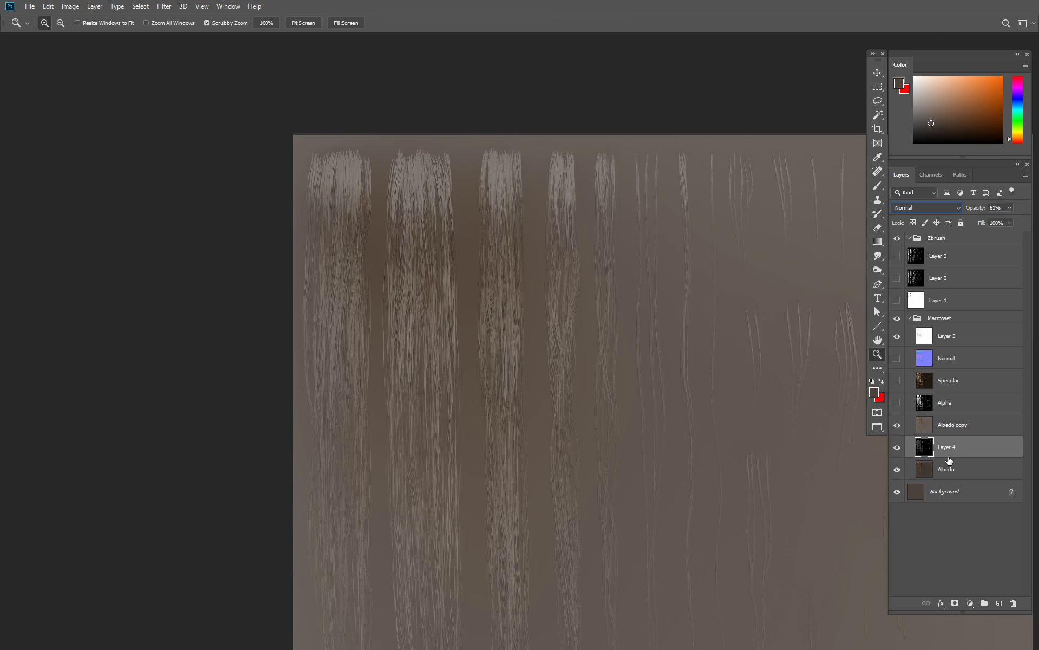
Set Layer 4 opacity to 52% and Albedo copy opacity to 32%
click(945, 428)
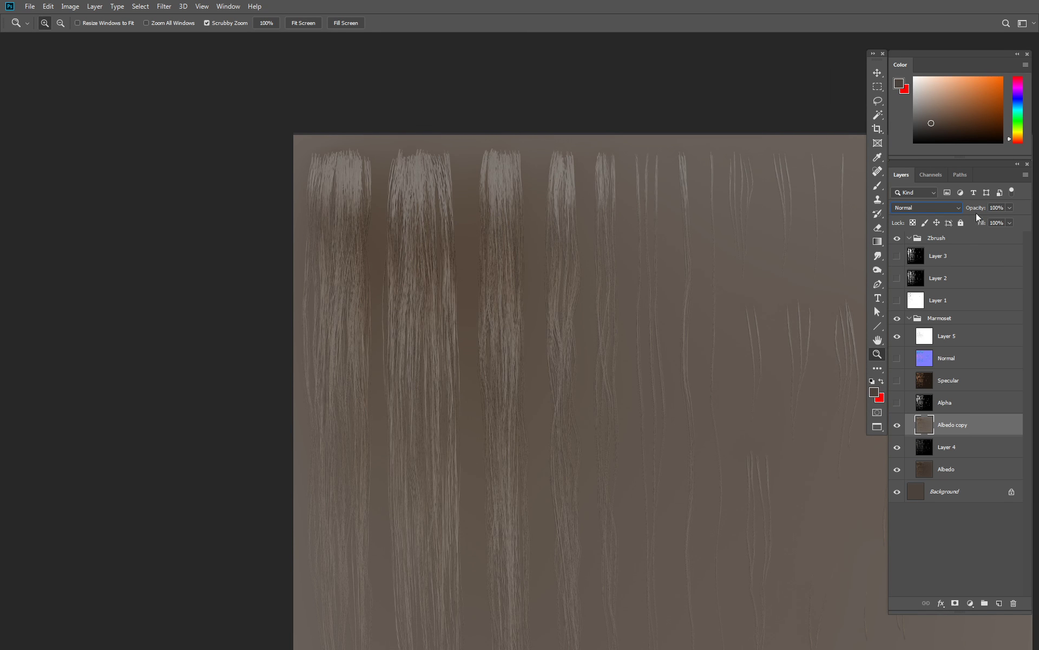
mouse_move(976, 213)
mouse_down()
mouse_move(908, 209)
mouse_move(919, 209)
mouse_up()
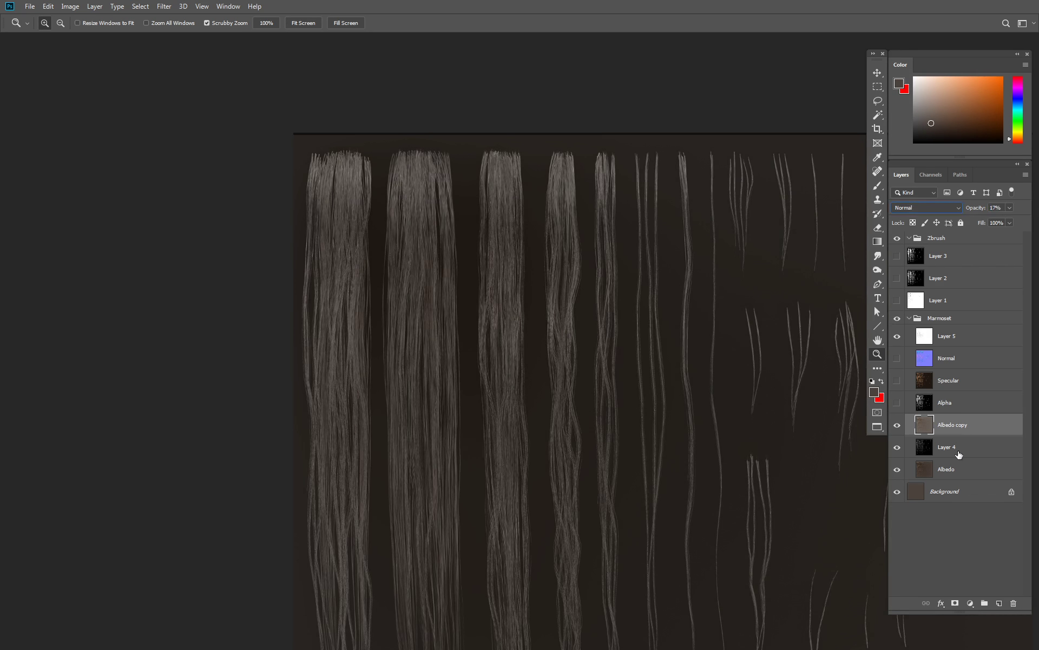
click(958, 469)
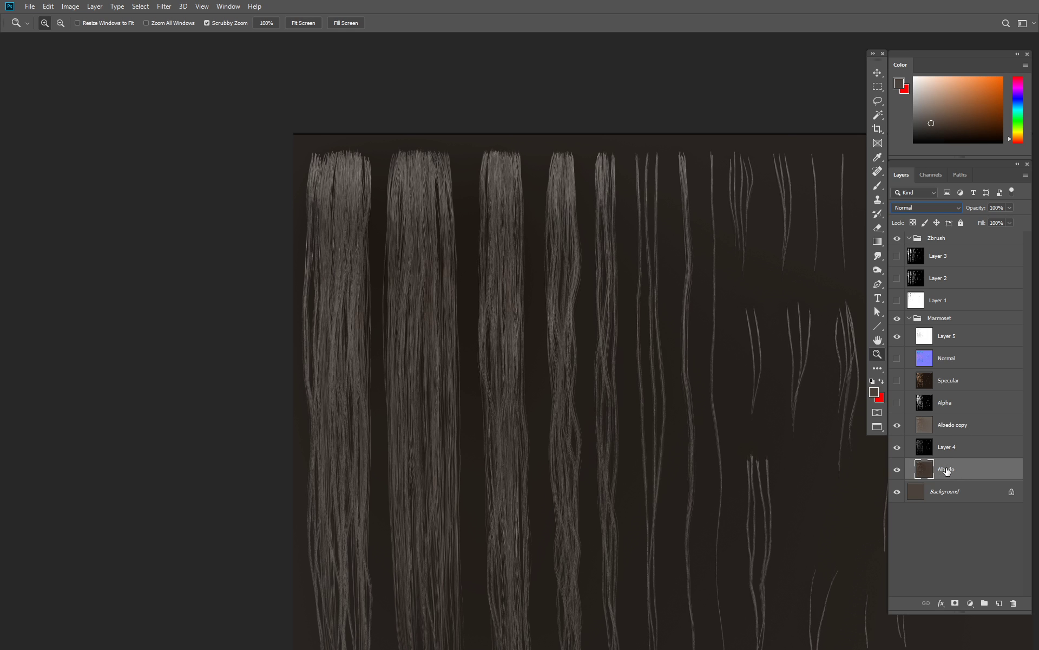
click(953, 450)
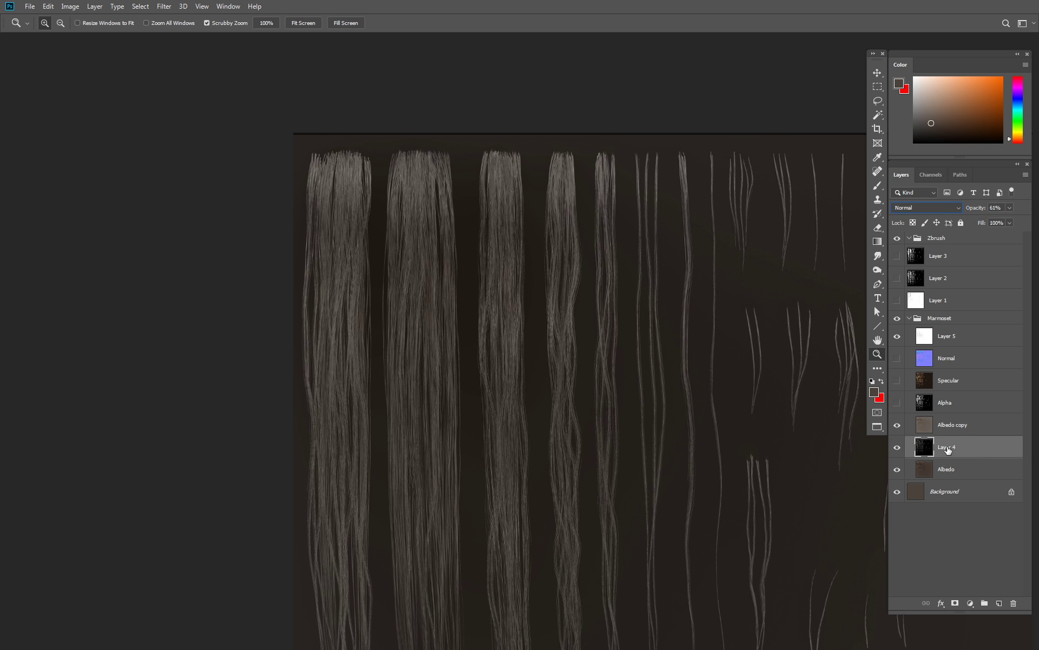
mouse_move(975, 211)
mouse_down()
mouse_move(960, 211)
mouse_move(984, 210)
mouse_move(966, 207)
mouse_up()
key(Return)
click(897, 426)
click(959, 426)
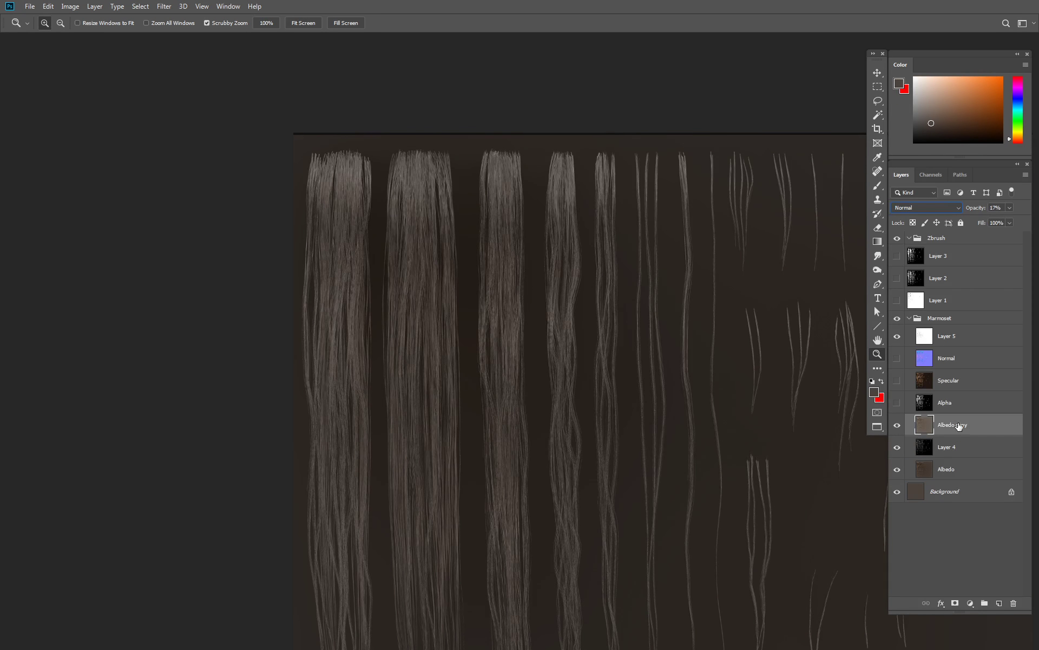
drag(973, 210, 981, 210)
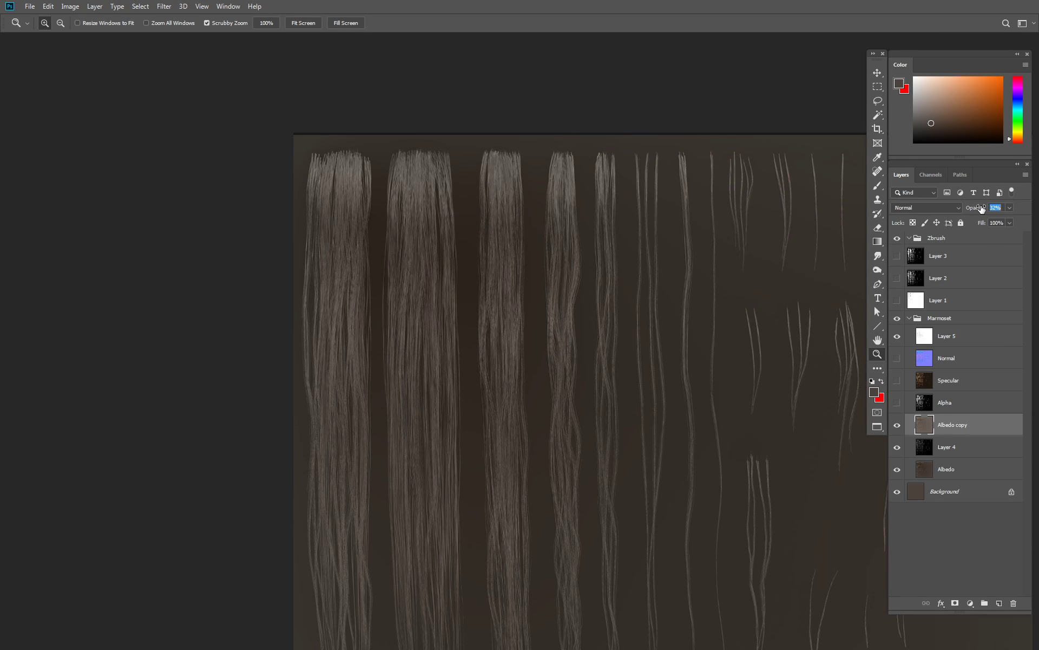
key(Return)
click(898, 263)
click(902, 257)
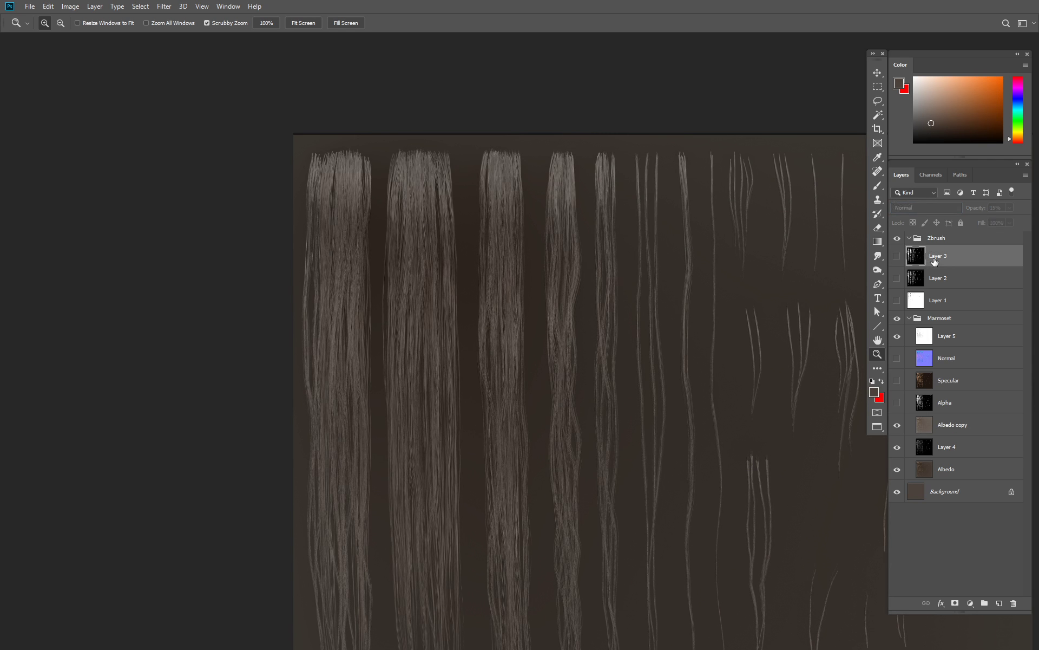
Set Layer 3 to 100% opacity, rename it Z_Alpha, and hide it
click(899, 257)
click(997, 208)
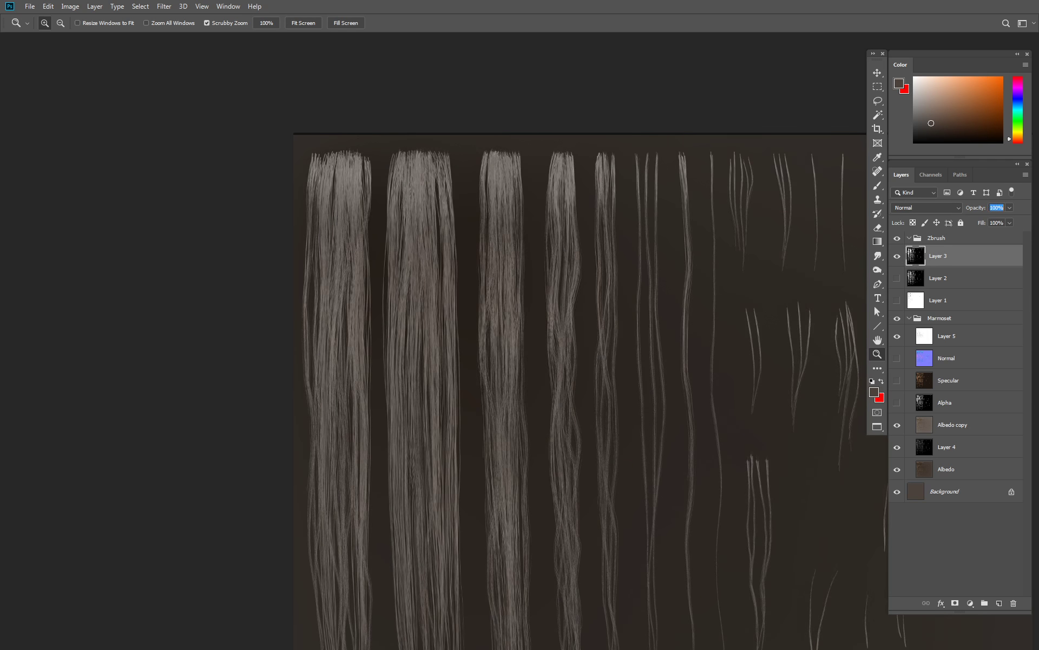
text(100)
key(Return)
double_click(942, 255)
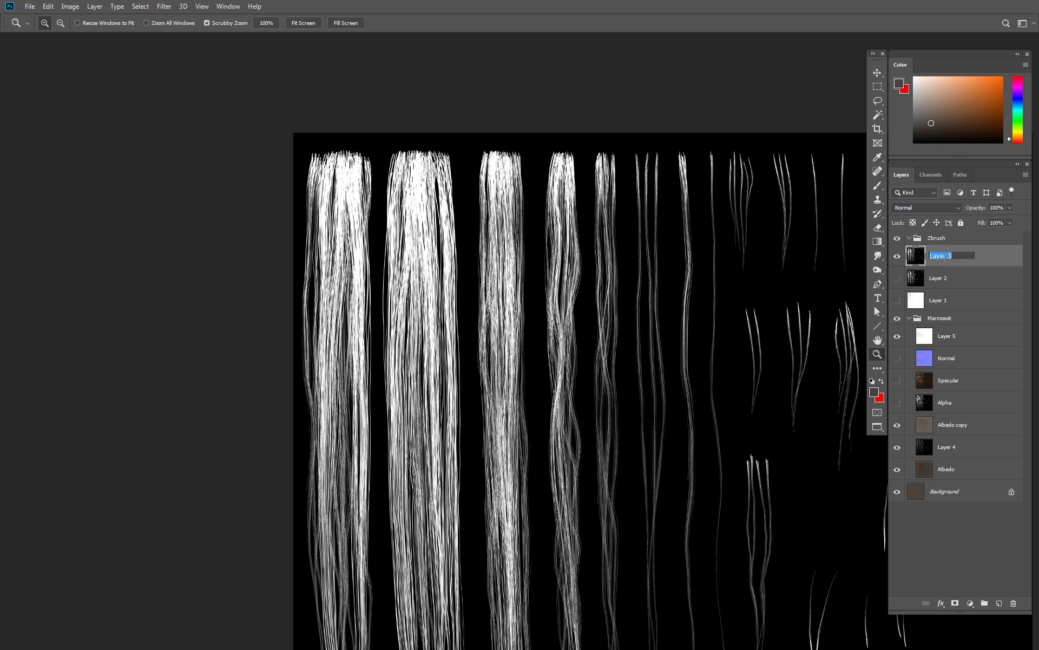
text(Z_Alp)
text(ha)
key(Return)
click(897, 256)
Show Layer 2 and rename it Z_Depth, and rename Layer 4 Z_Albedo
click(897, 278)
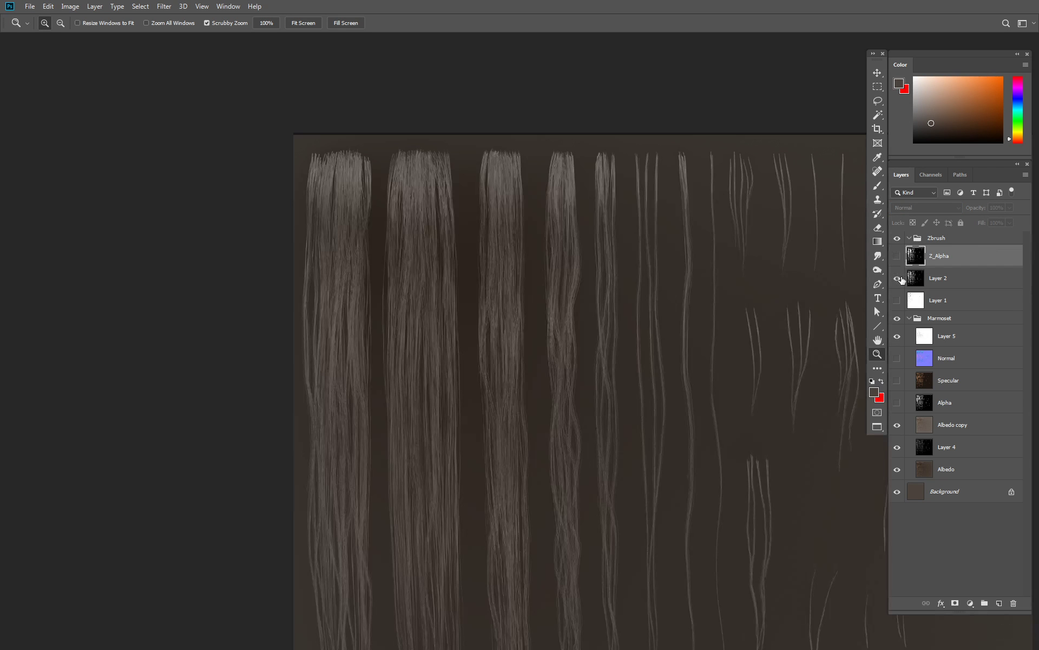
double_click(941, 277)
text(Z_Depth)
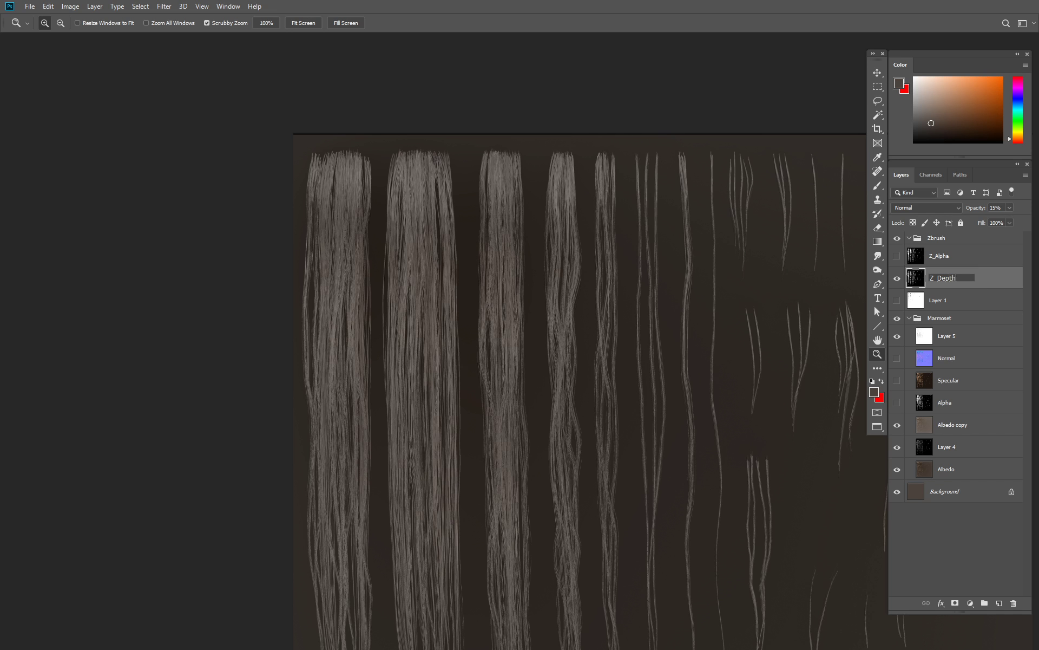
key(Return)
double_click(944, 448)
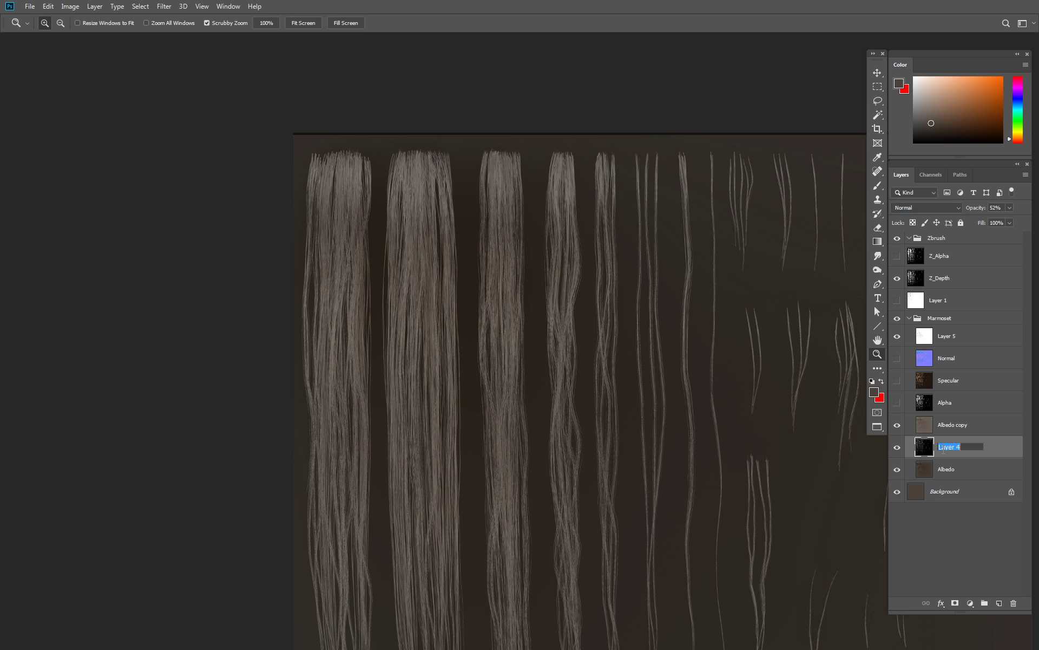
text(Z_Albed)
text(o)
key(Return)
click(962, 425)
click(945, 273)
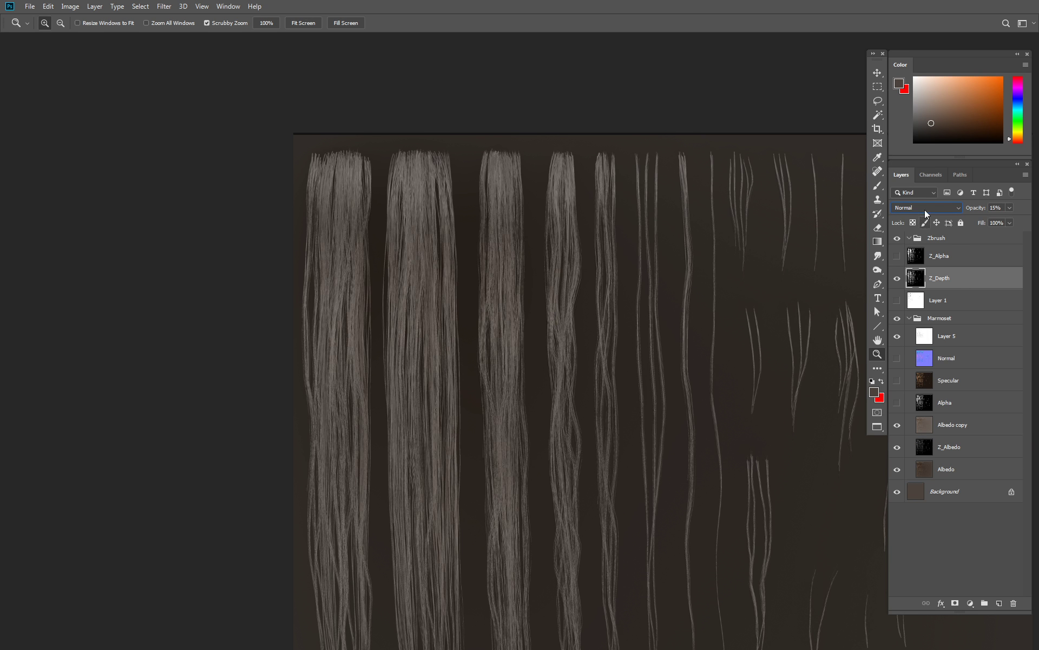
Set Z_Depth to Multiply, duplicate it, and hide the original
click(925, 209)
click(923, 249)
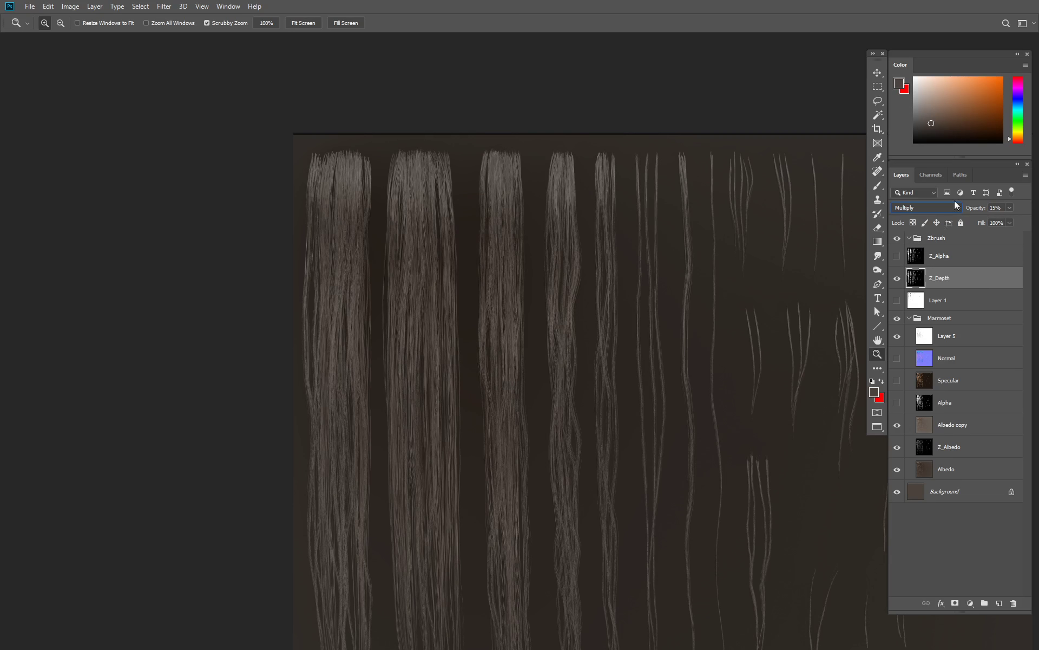
mouse_move(970, 210)
mouse_down()
mouse_move(1011, 211)
mouse_move(984, 212)
mouse_up()
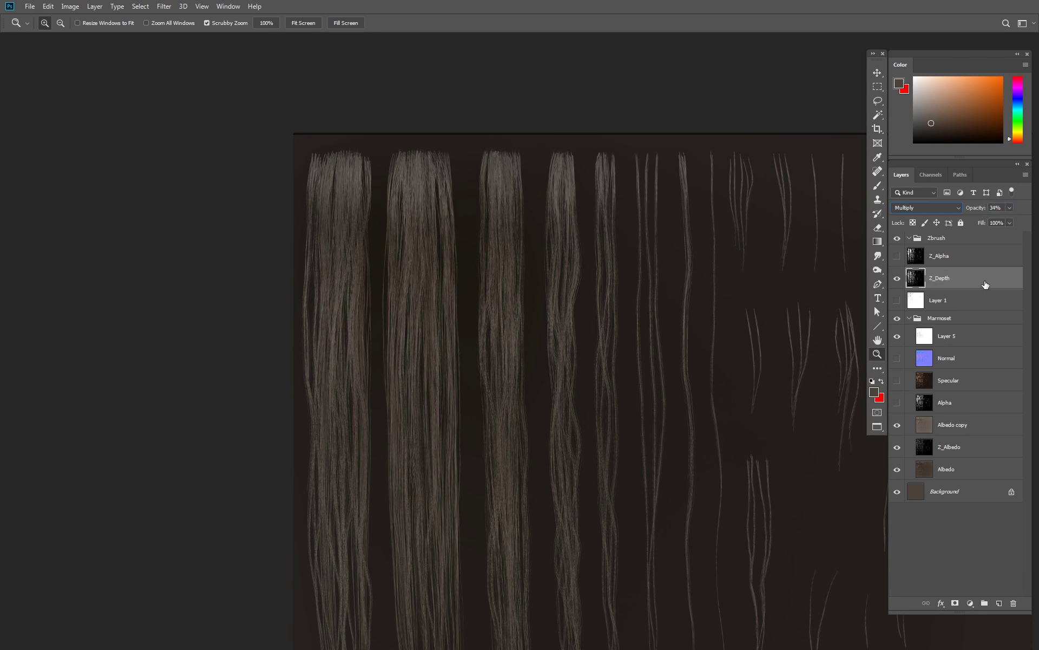
drag(983, 278, 999, 603)
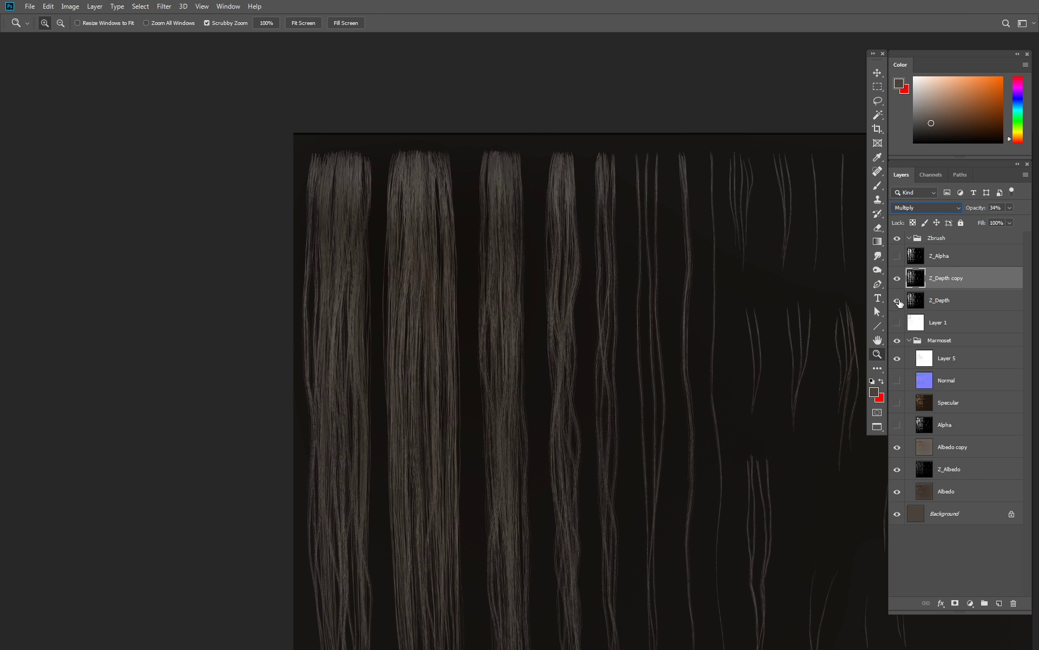
click(897, 300)
Colorize the Z_Depth copy with Hue about 24, Saturation about 55, Lightness +26
key(ctrl+u)
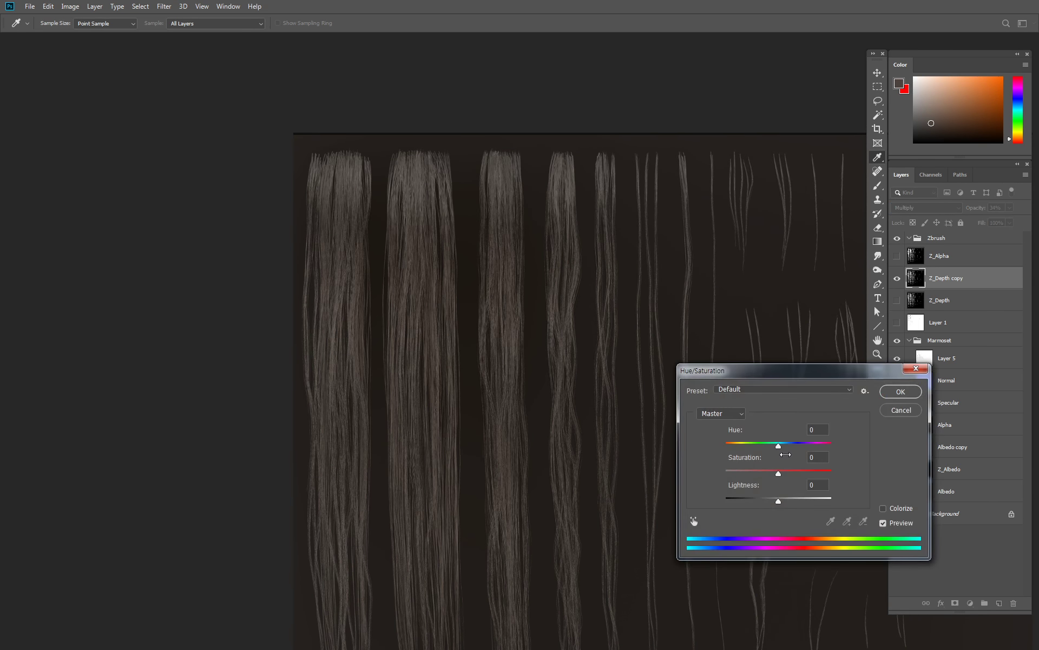
click(883, 508)
drag(784, 501, 799, 472)
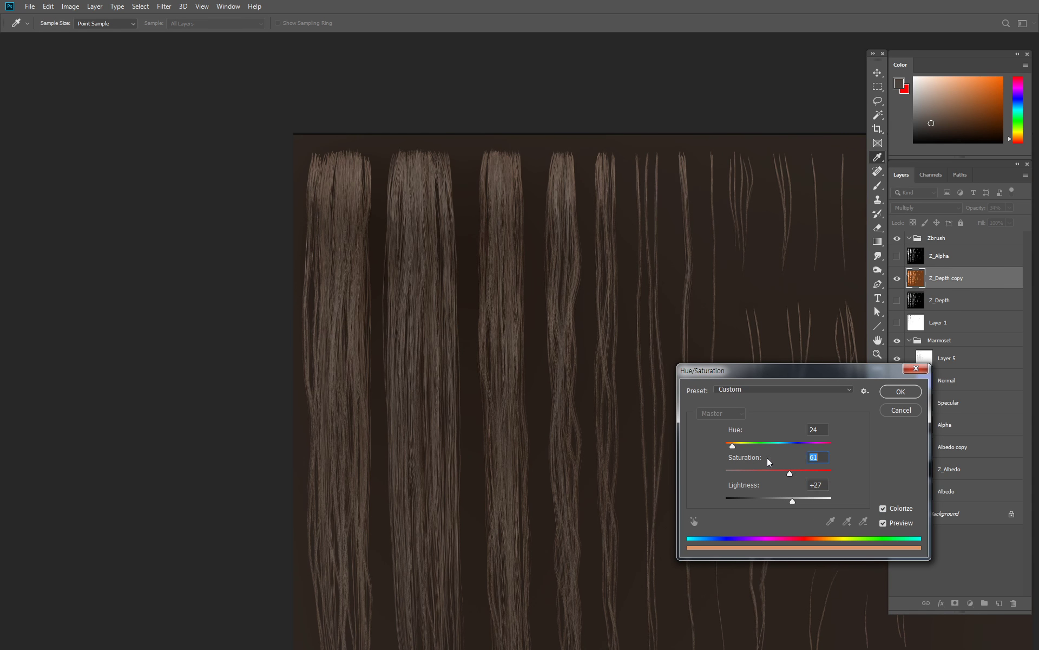
drag(734, 446, 733, 447)
mouse_move(789, 474)
mouse_down()
mouse_move(768, 476)
mouse_move(731, 447)
mouse_up()
drag(790, 501, 792, 501)
key(Return)
Raise the Z_Depth copy opacity to 43% and compare it over the hair strands
key(z)
drag(977, 210, 981, 211)
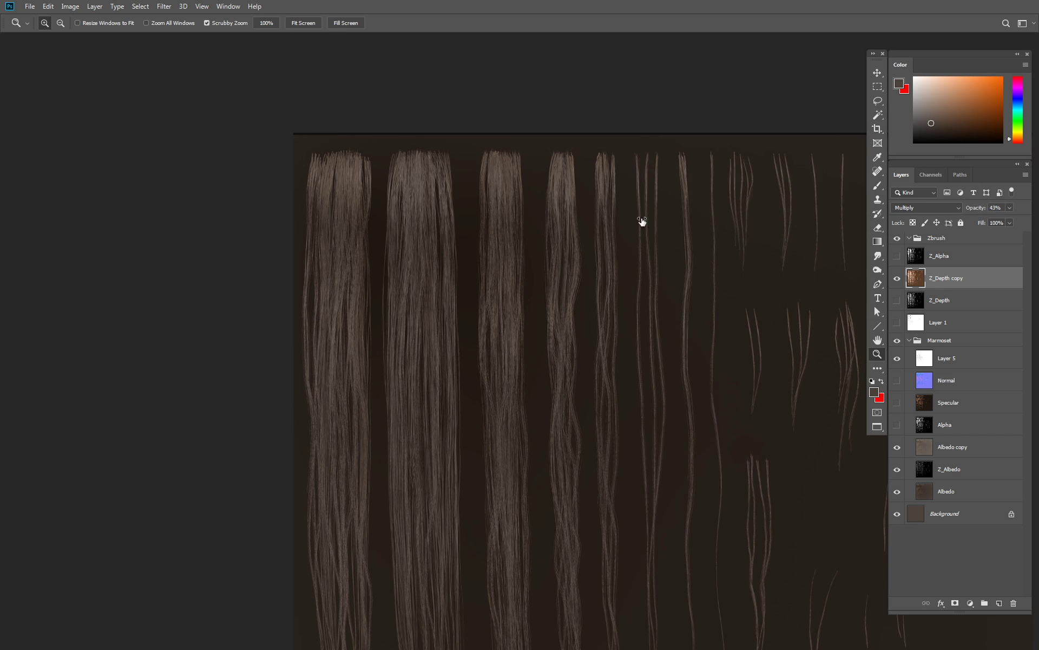
click(344, 217)
click(376, 127)
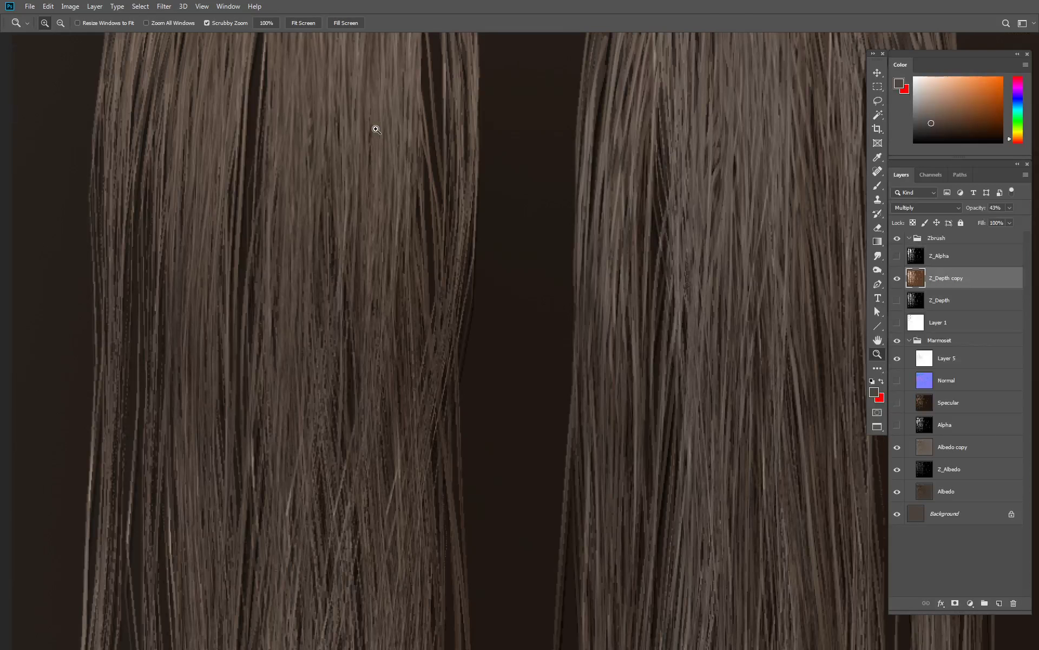
alt+click(401, 146)
alt+click(443, 169)
alt+click(514, 273)
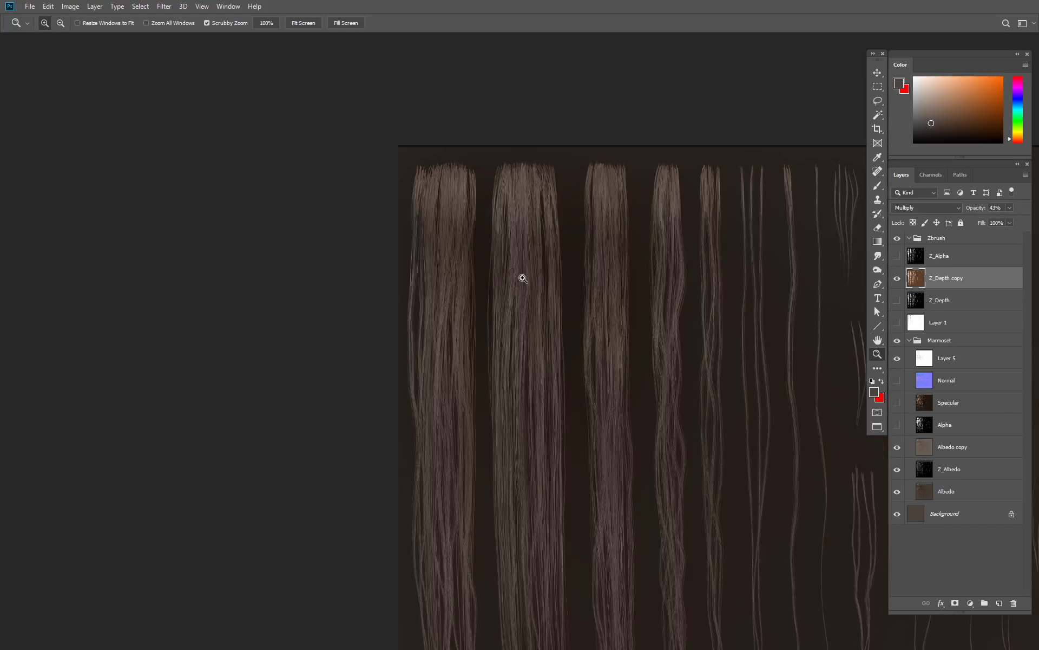
mouse_move(725, 345)
mouse_down()
mouse_move(617, 220)
mouse_move(522, 255)
mouse_up()
mouse_move(630, 281)
mouse_down()
mouse_move(592, 276)
mouse_move(633, 325)
mouse_up()
click(897, 278)
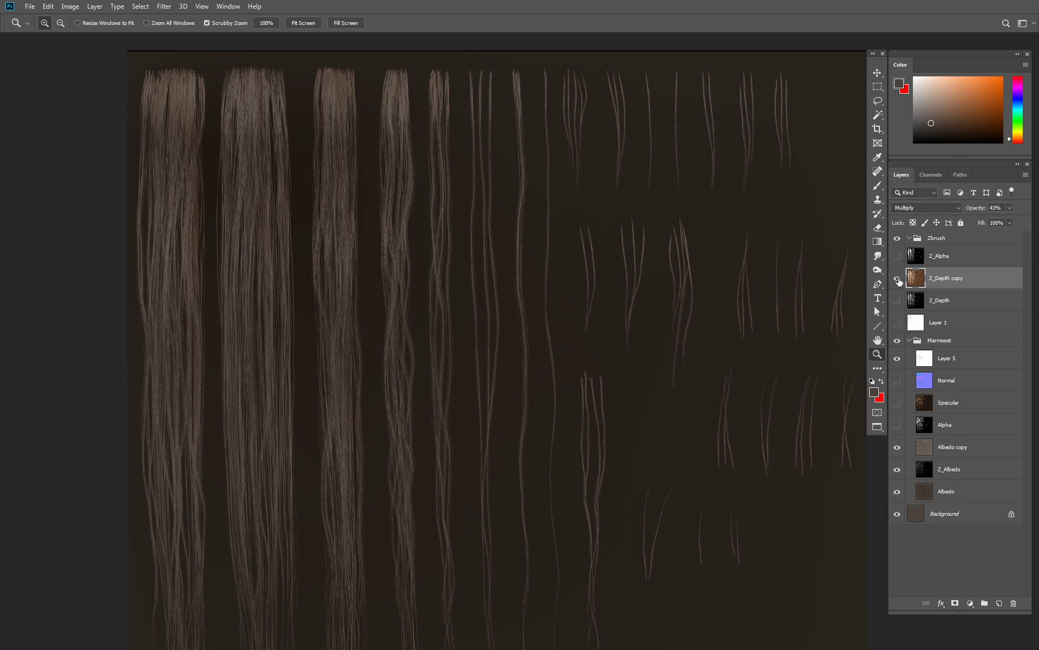
click(898, 279)
Reduce the Z_Depth copy's saturation by -19 with Hue/Saturation
key(ctrl+u)
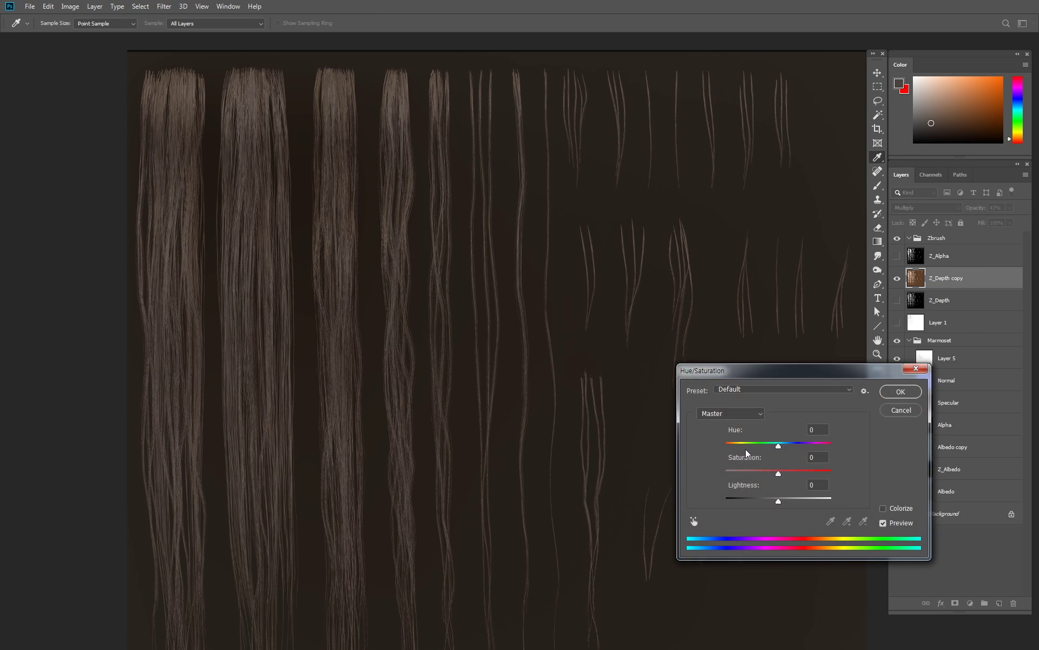
drag(775, 473, 774, 474)
key(Return)
key(z)
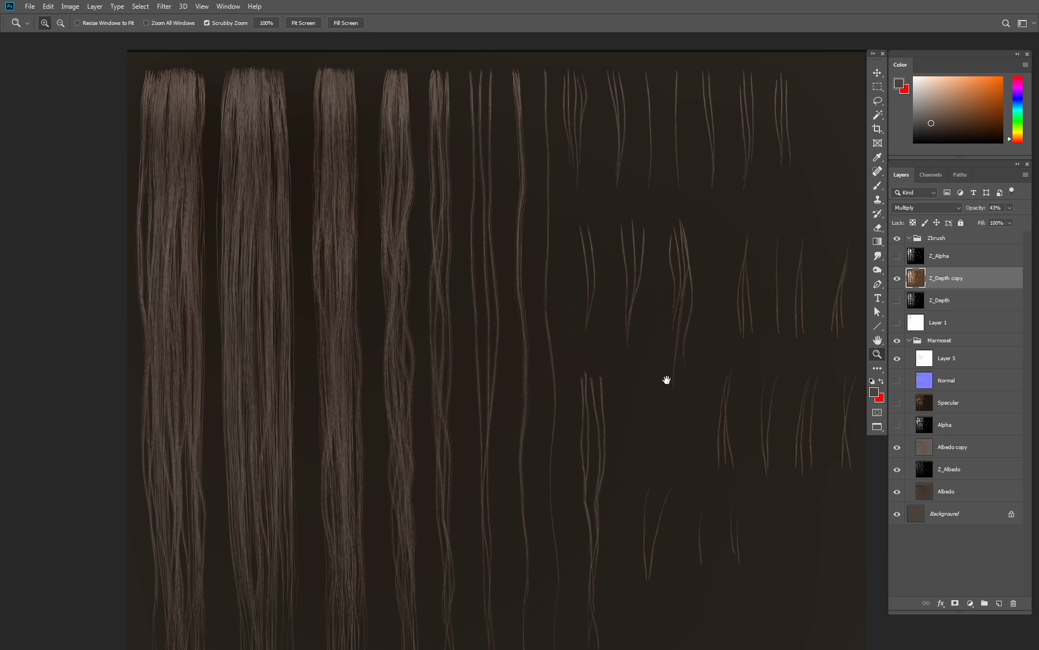
mouse_move(666, 379)
mouse_down()
mouse_move(597, 389)
mouse_move(608, 397)
mouse_up()
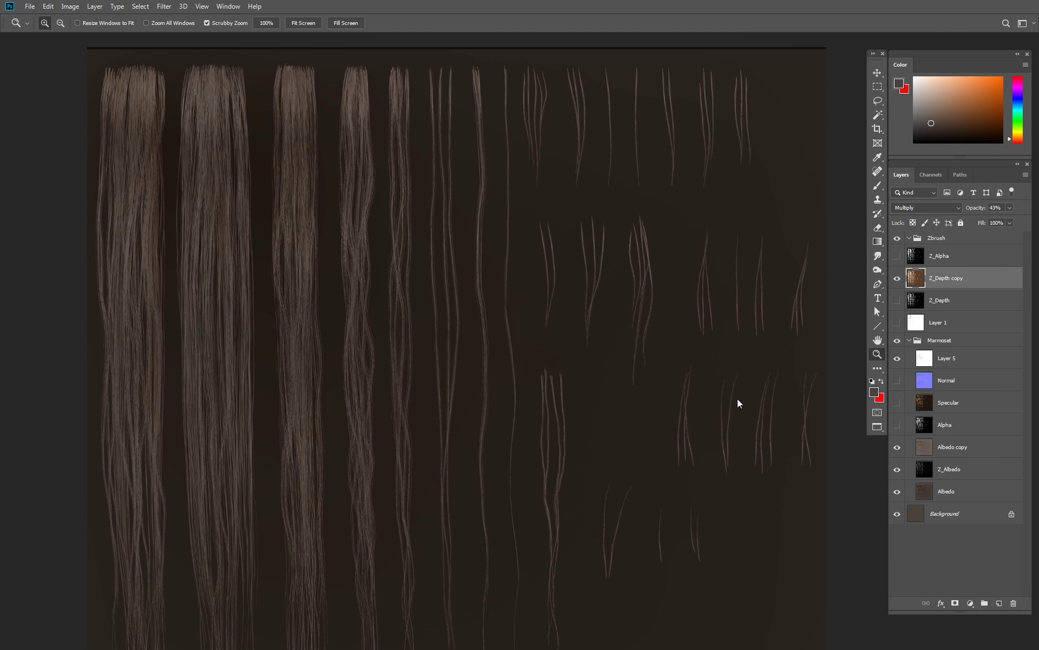
Browse Save As to D:\01_Work\Personal\20191101_Bunny, creating a stray folder in 01_Hair
key(ctrl+shift+s)
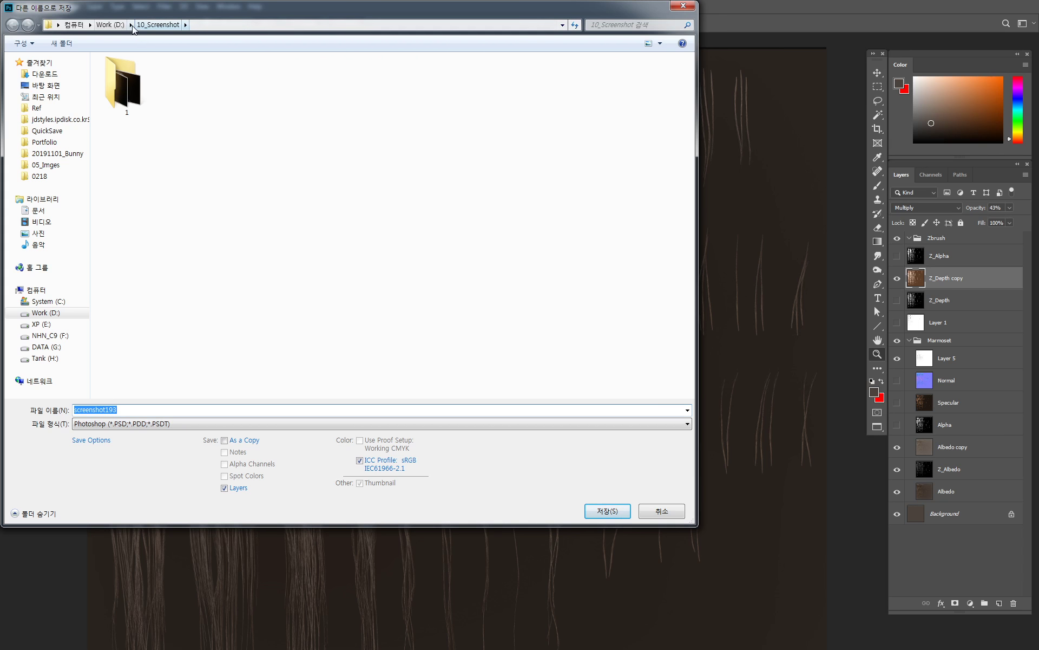
click(68, 313)
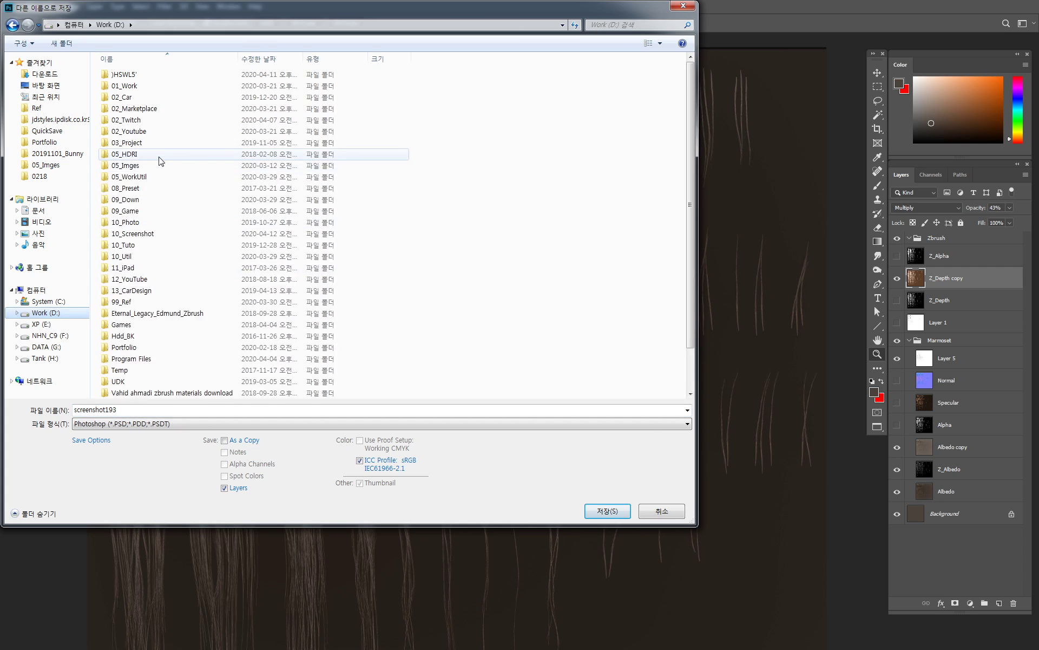
double_click(147, 85)
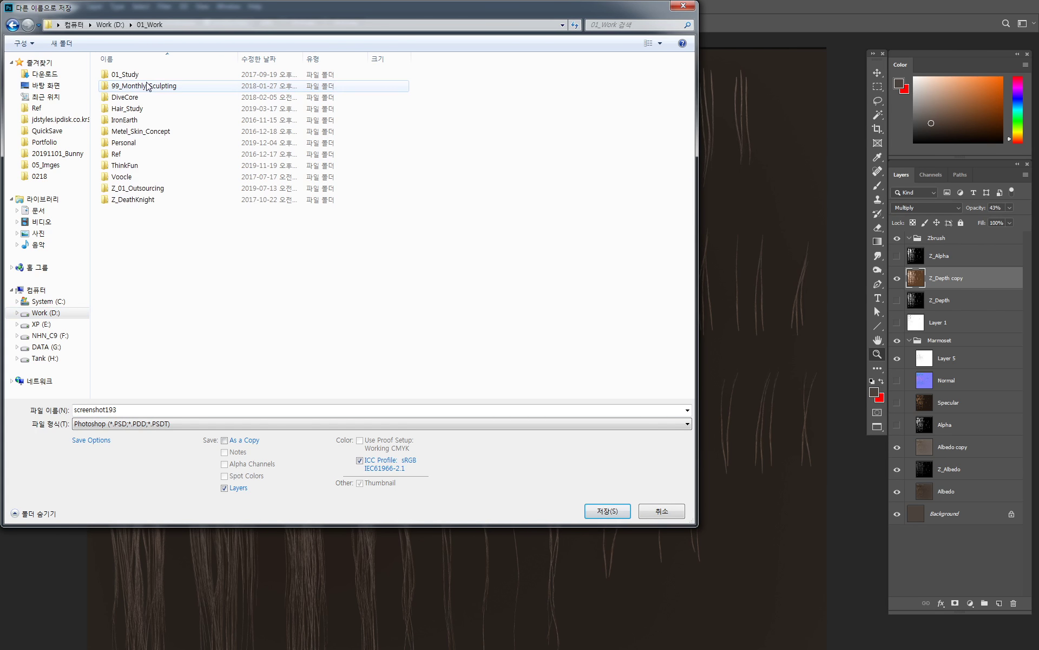
double_click(140, 143)
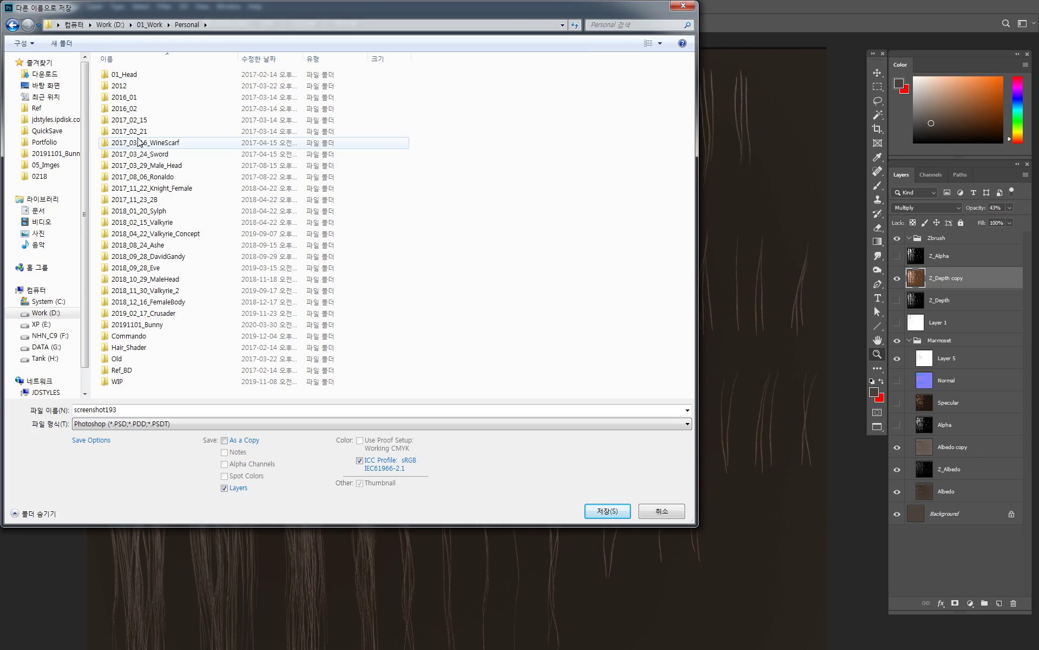
double_click(157, 328)
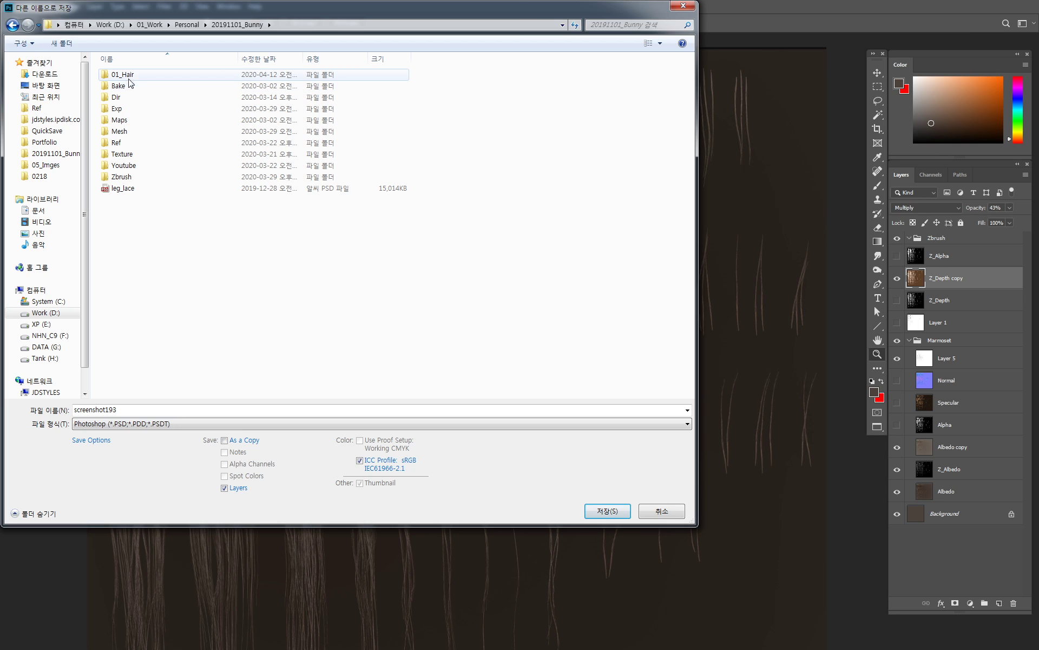
double_click(131, 75)
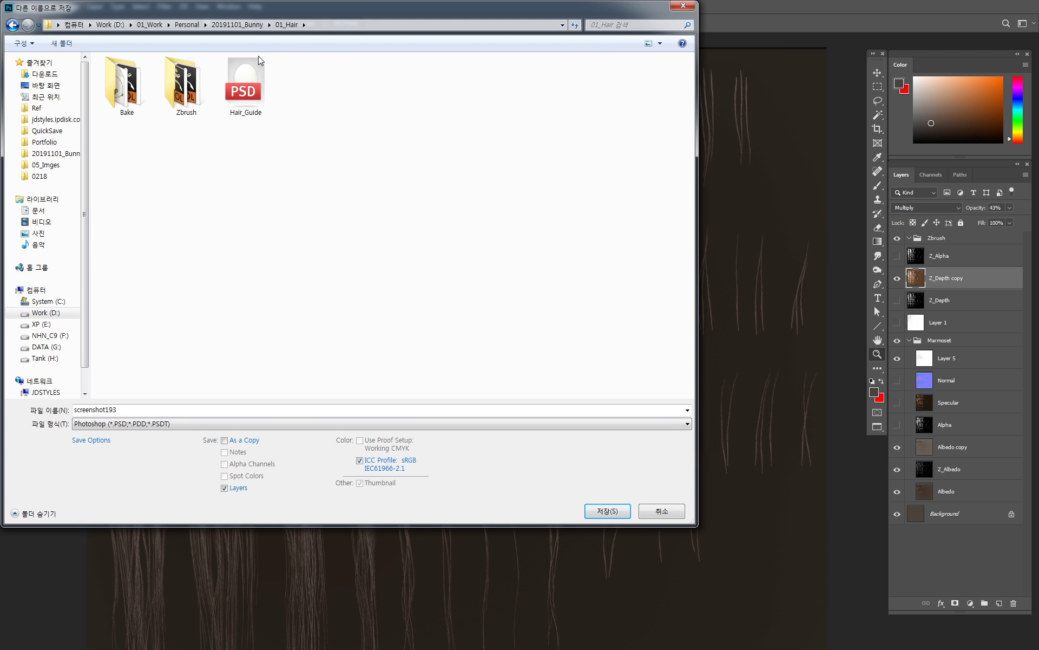
click(244, 24)
double_click(183, 75)
right_click(157, 212)
click(130, 217)
text(ㅜ)
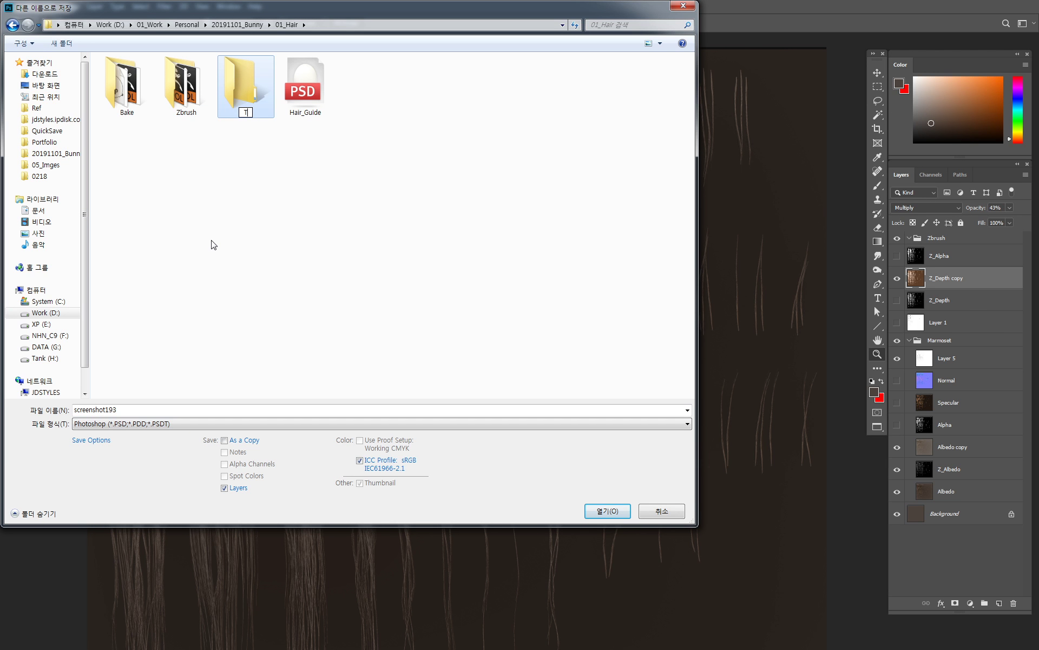
key(Return)
Create a Hair folder under Texture and save the atlas there as Hair_Albedo.psd
click(251, 25)
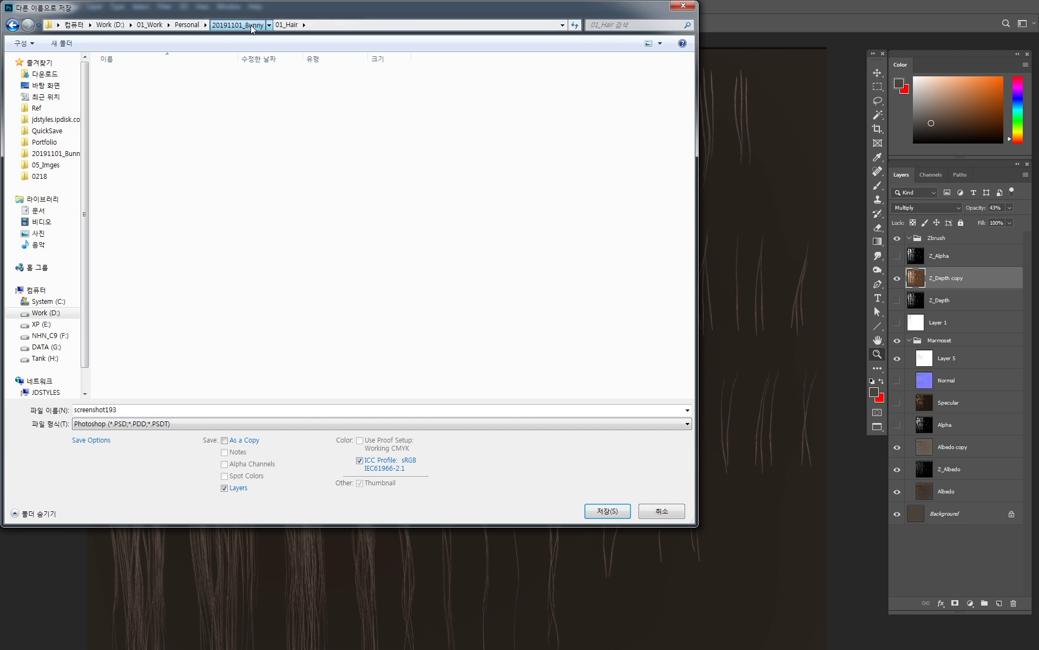
double_click(138, 155)
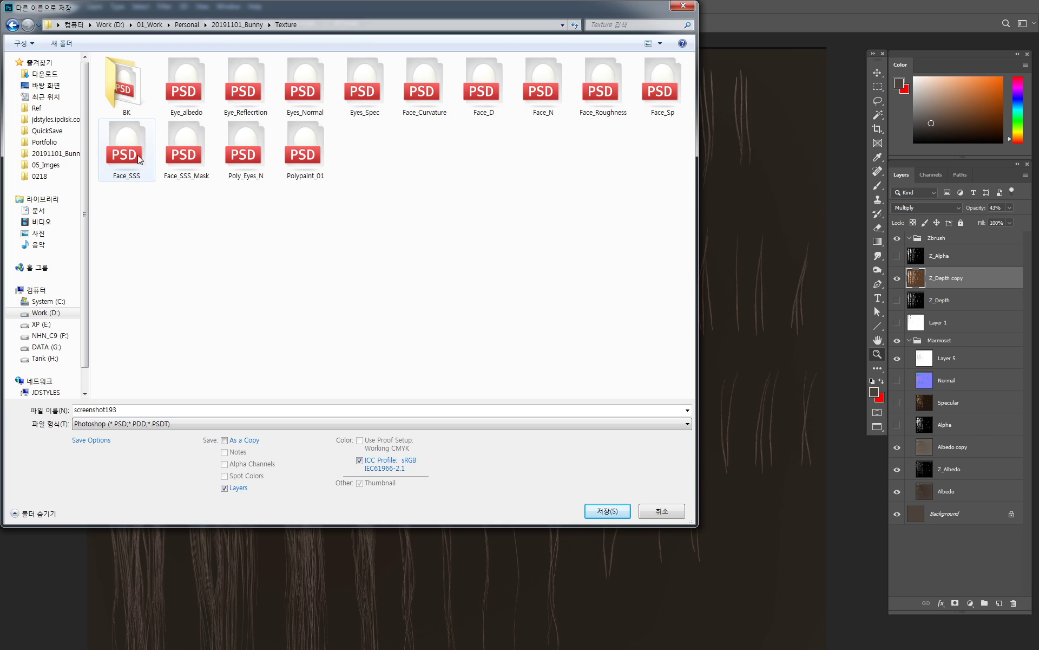
right_click(308, 239)
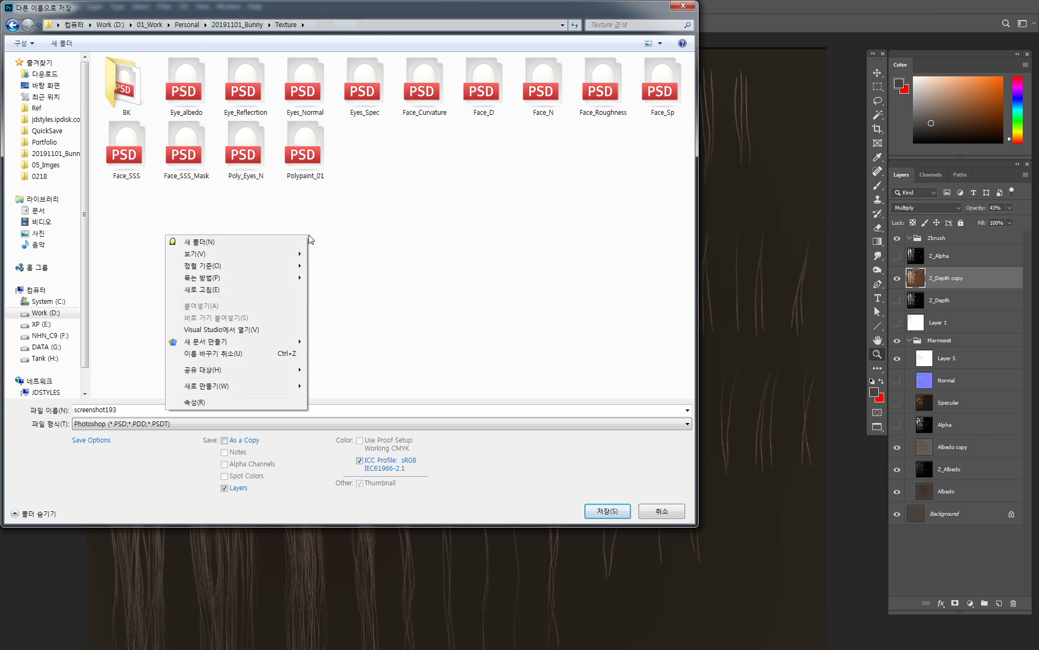
click(267, 242)
text(Hair)
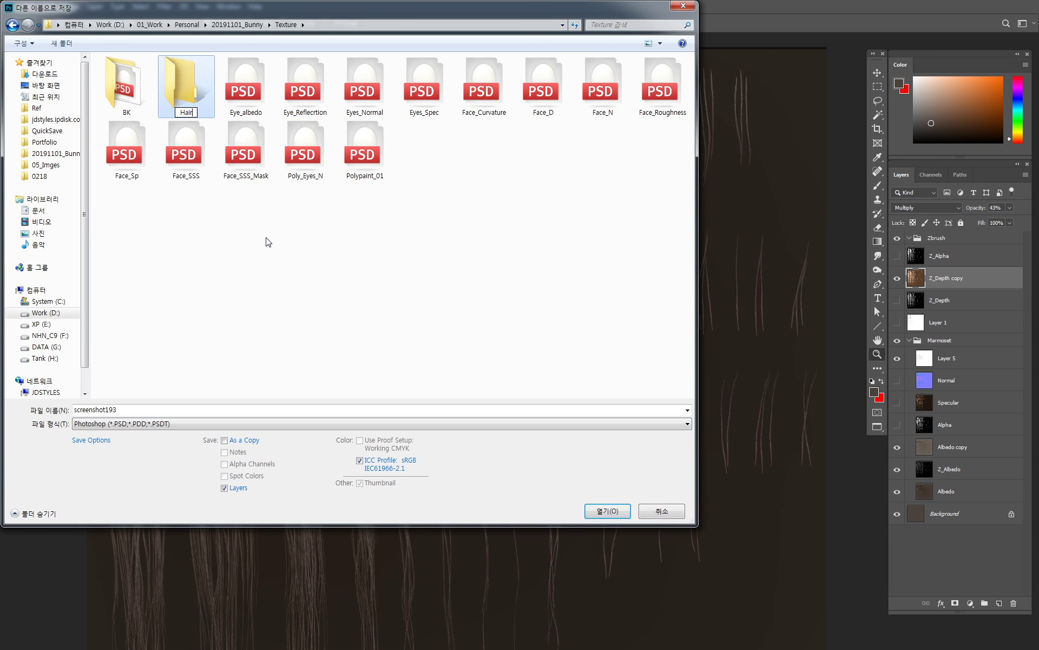
key(Return)
key(Return)
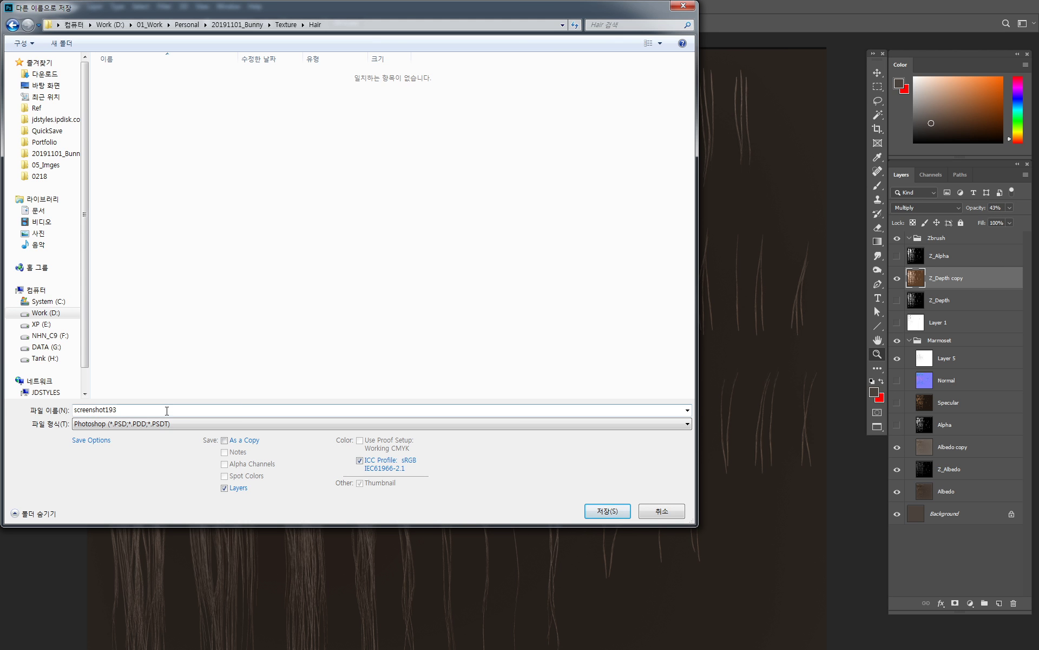
double_click(168, 408)
text(Hair_Albe)
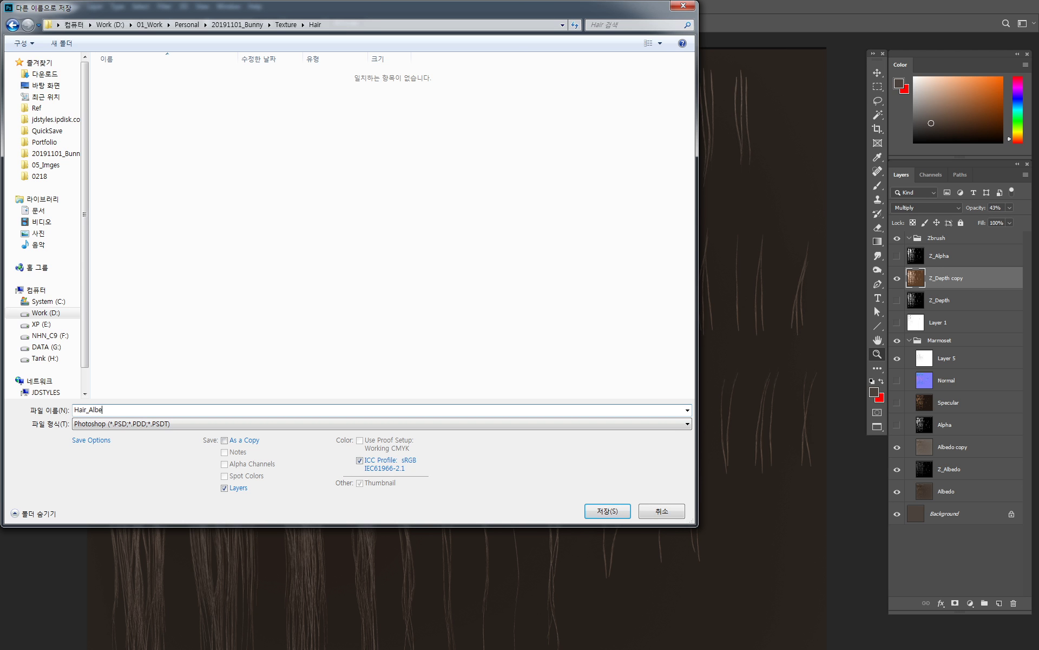
text(do)
key(Return)
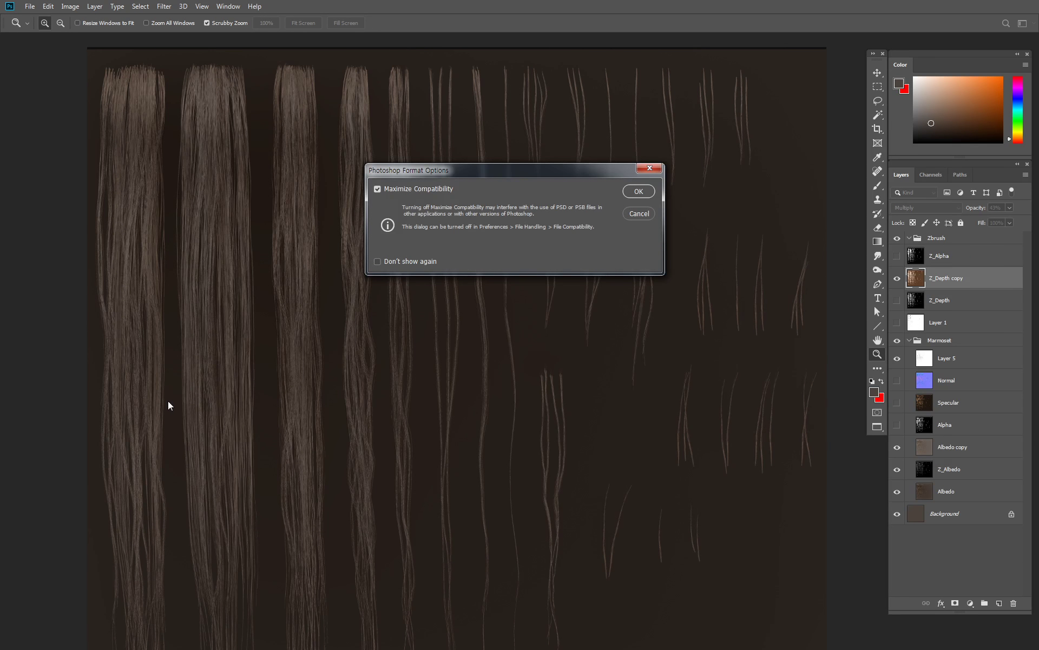
key(Return)
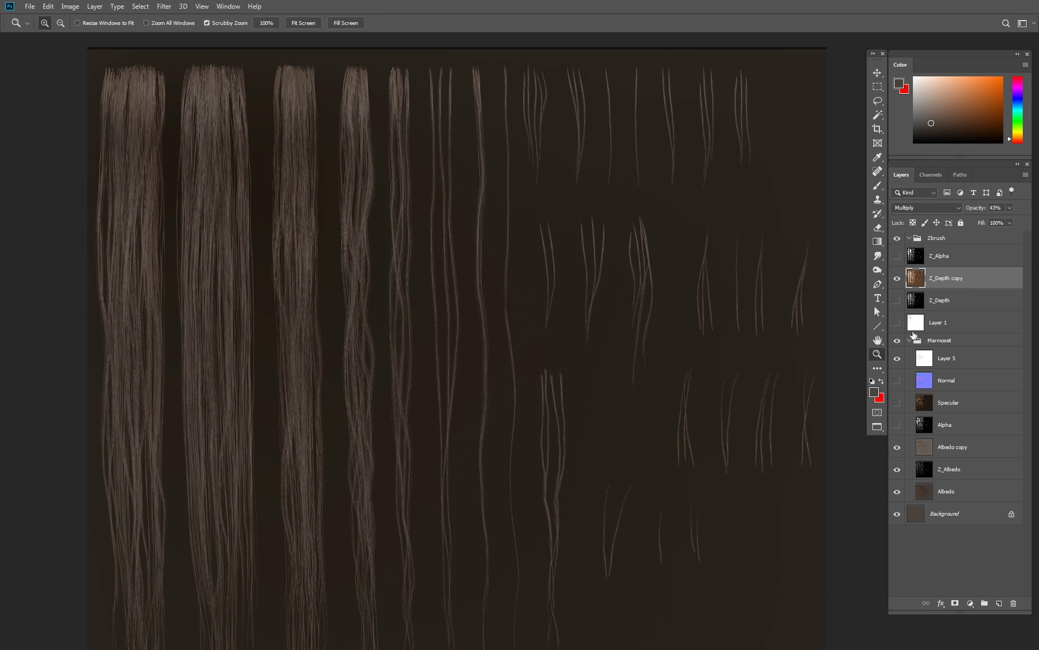
Save a second copy as Hair_Norm.psd with Maximize Compatibility kept on
key(ctrl+s)
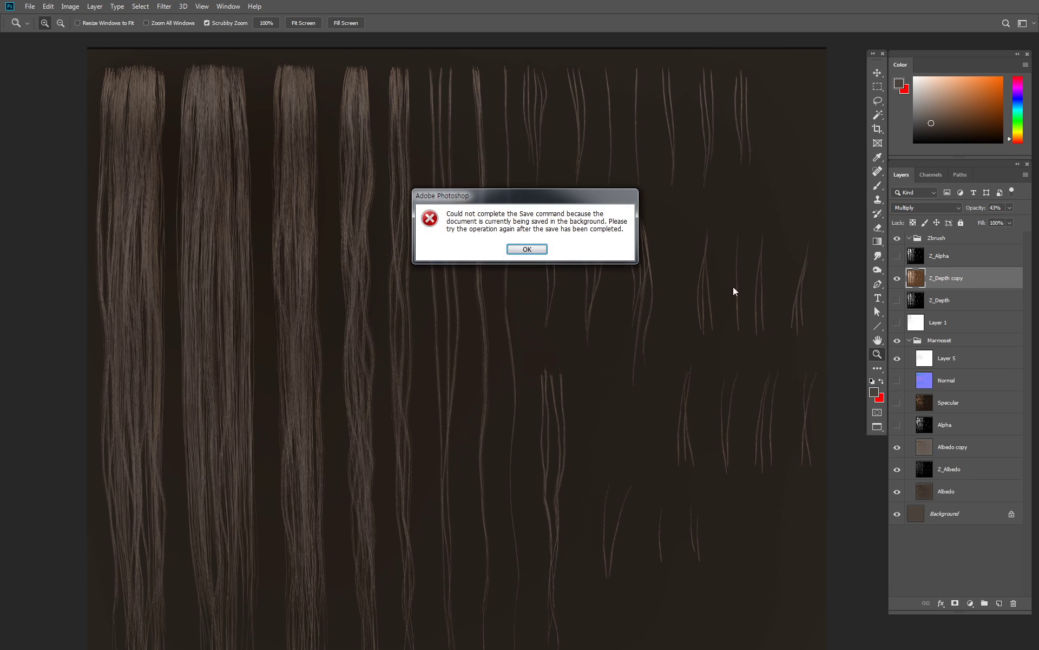
click(527, 249)
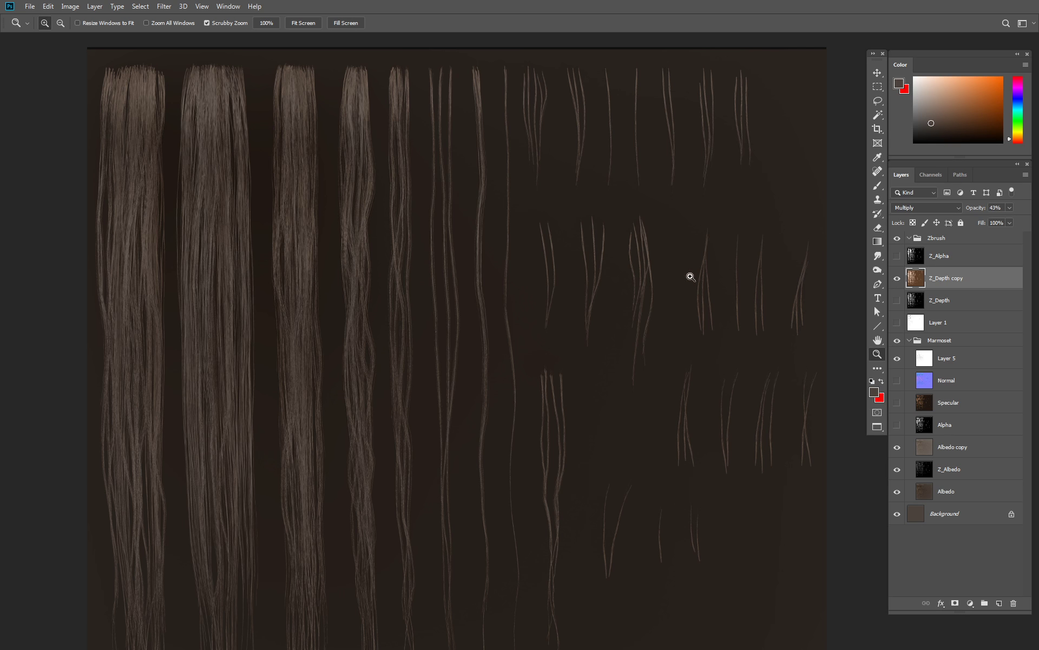
key(ctrl+shift+s)
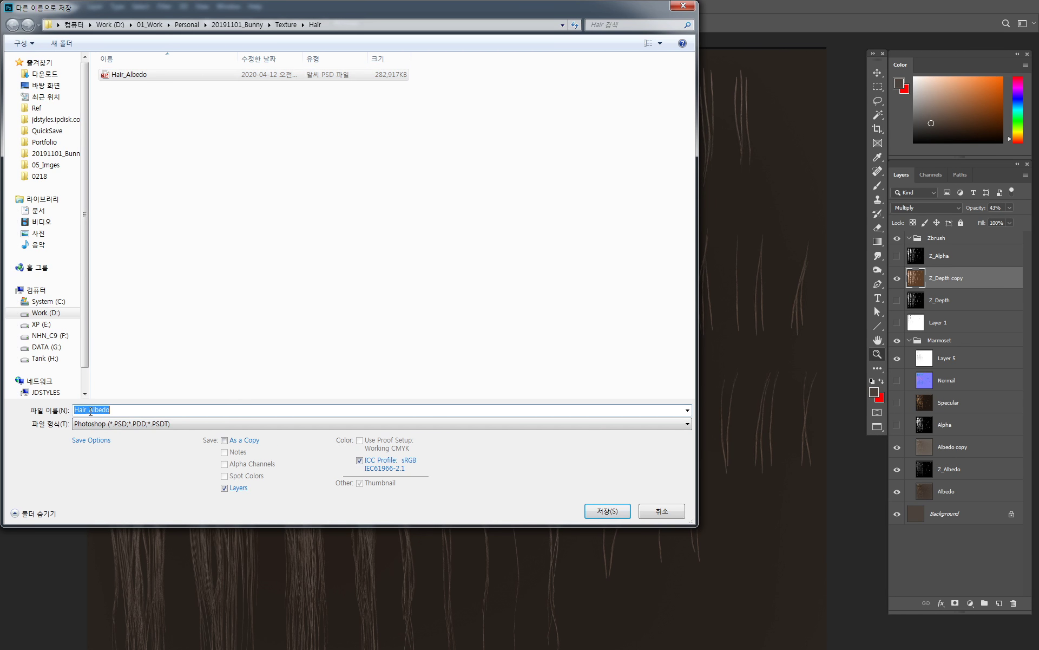
double_click(598, 410)
text(Norma)
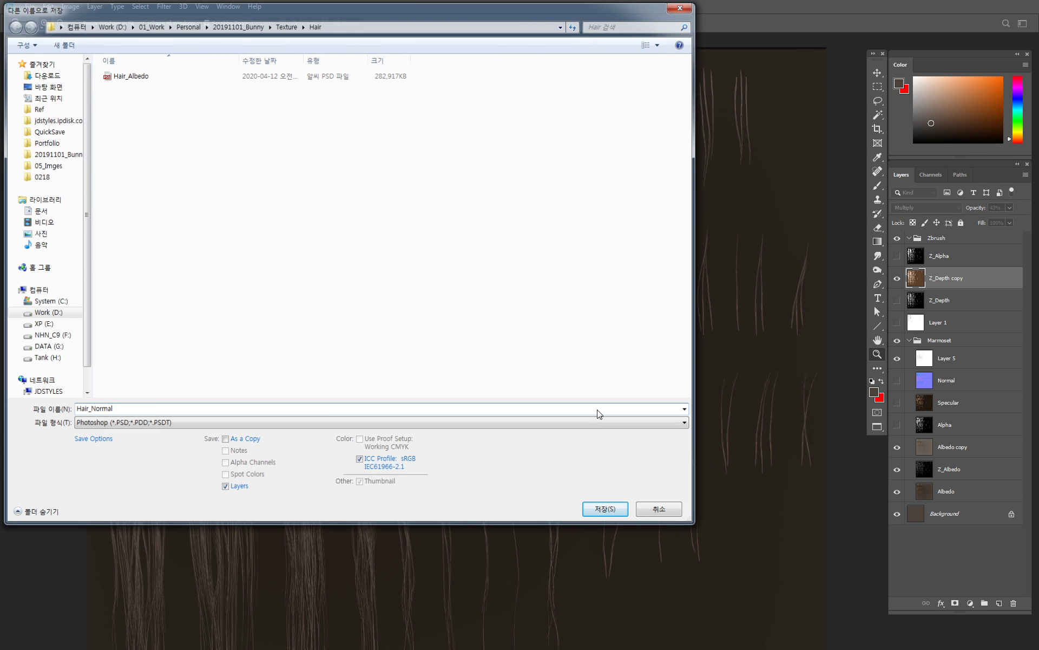
key(Return)
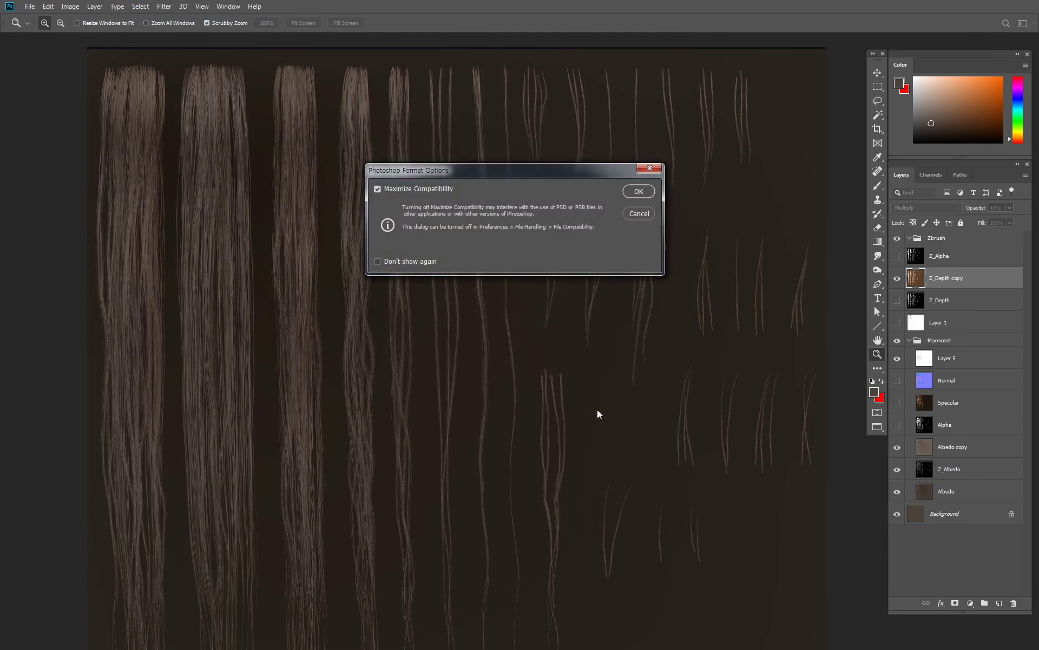
key(Return)
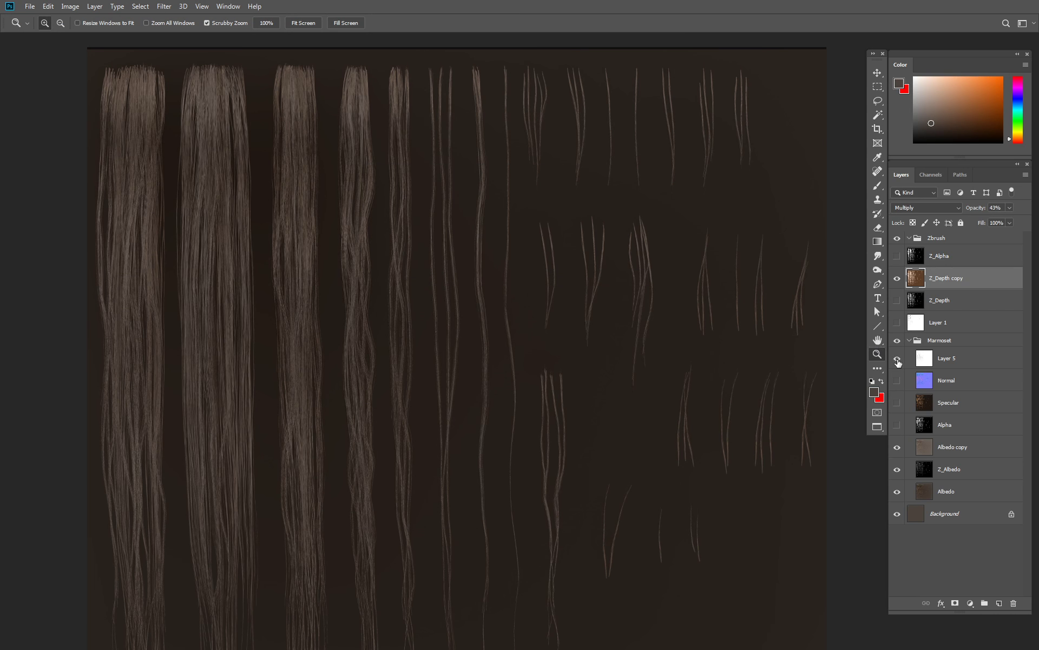
Hide the Zbrush layers, add Layer 6 above Specular, and fill it with sampled canvas blue
drag(897, 341, 897, 239)
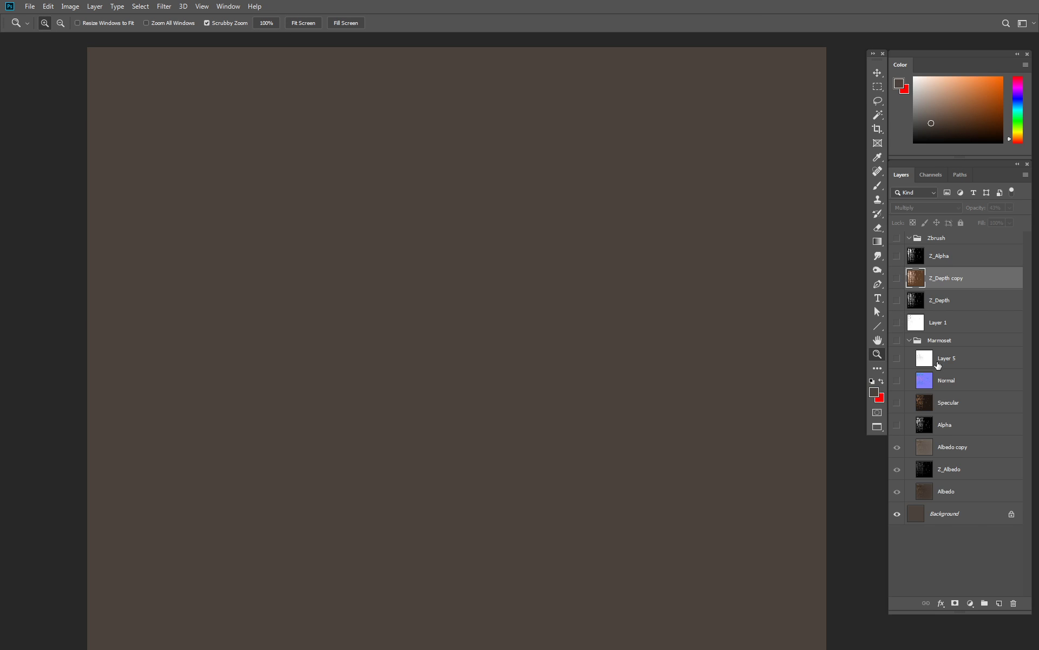
click(897, 380)
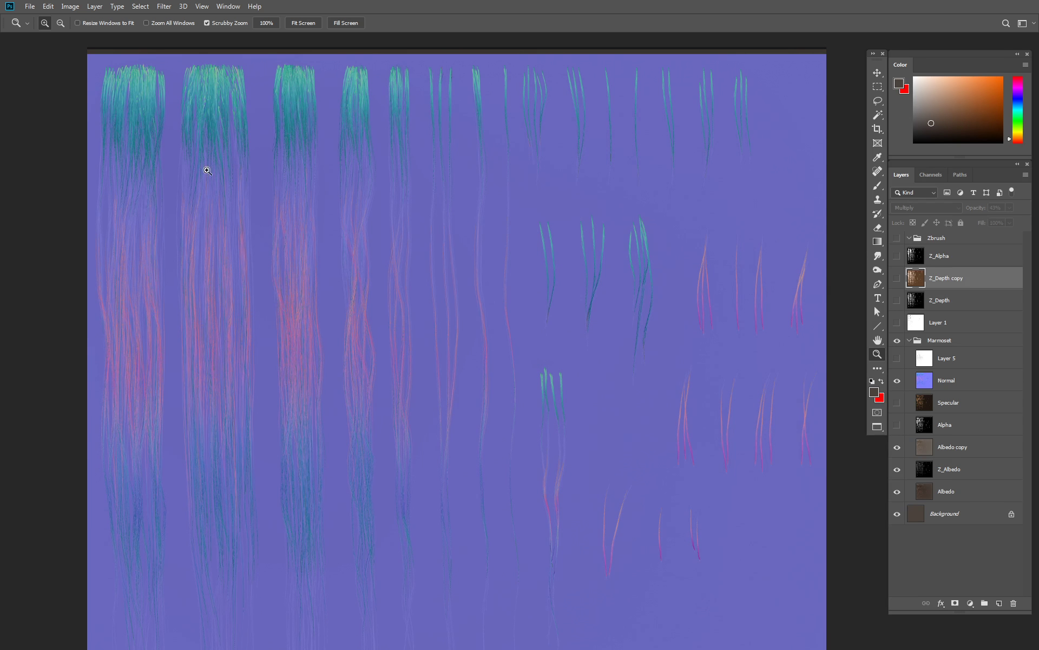
click(172, 109)
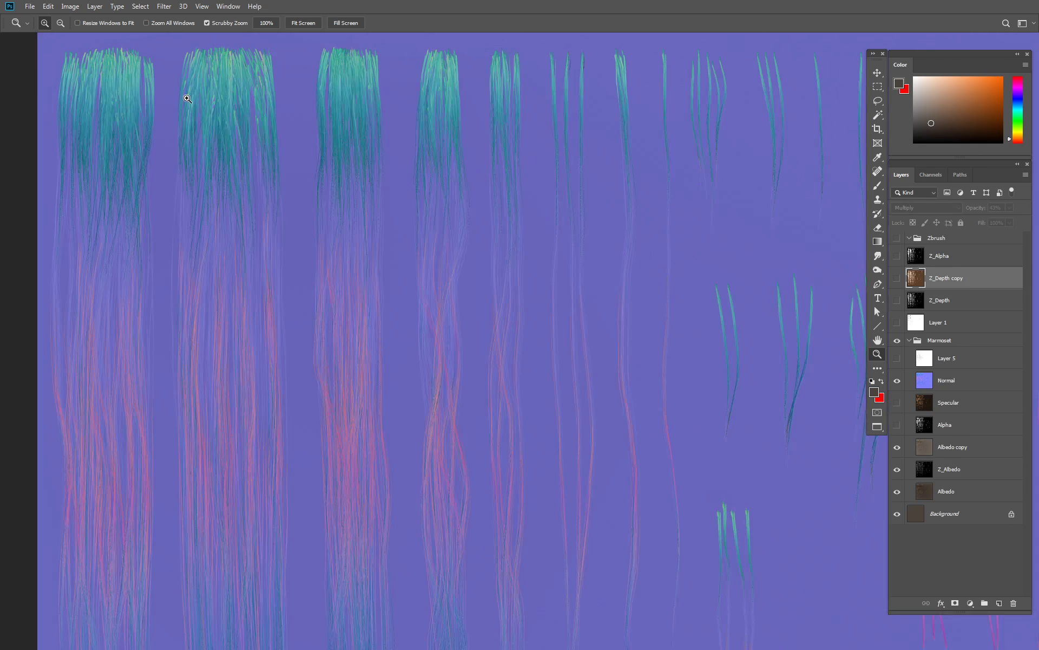
alt+click(430, 206)
click(949, 403)
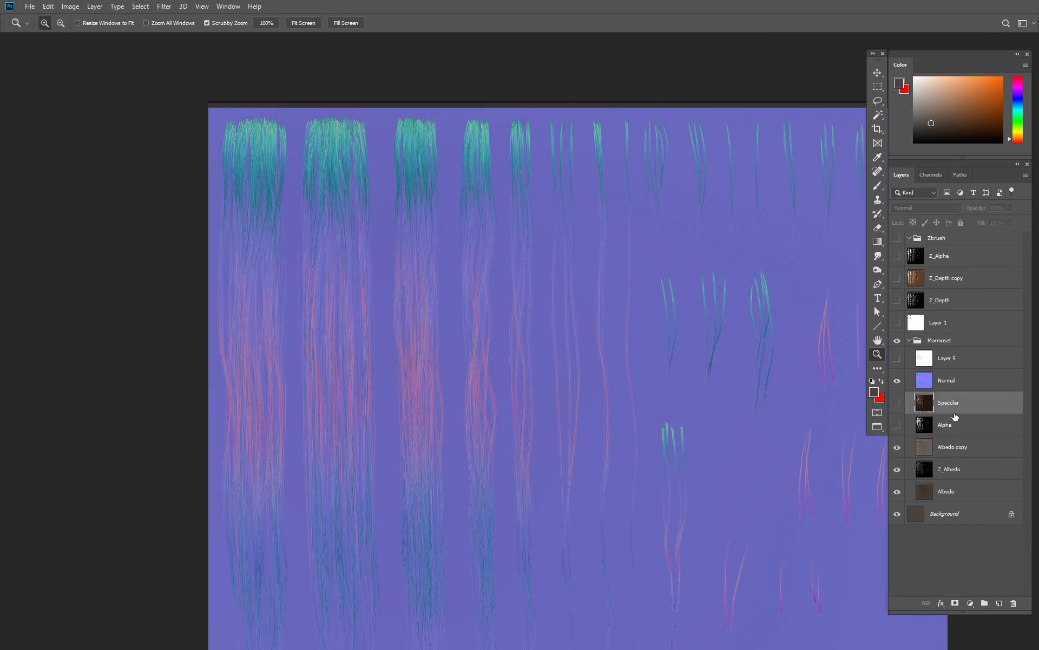
click(999, 603)
click(927, 207)
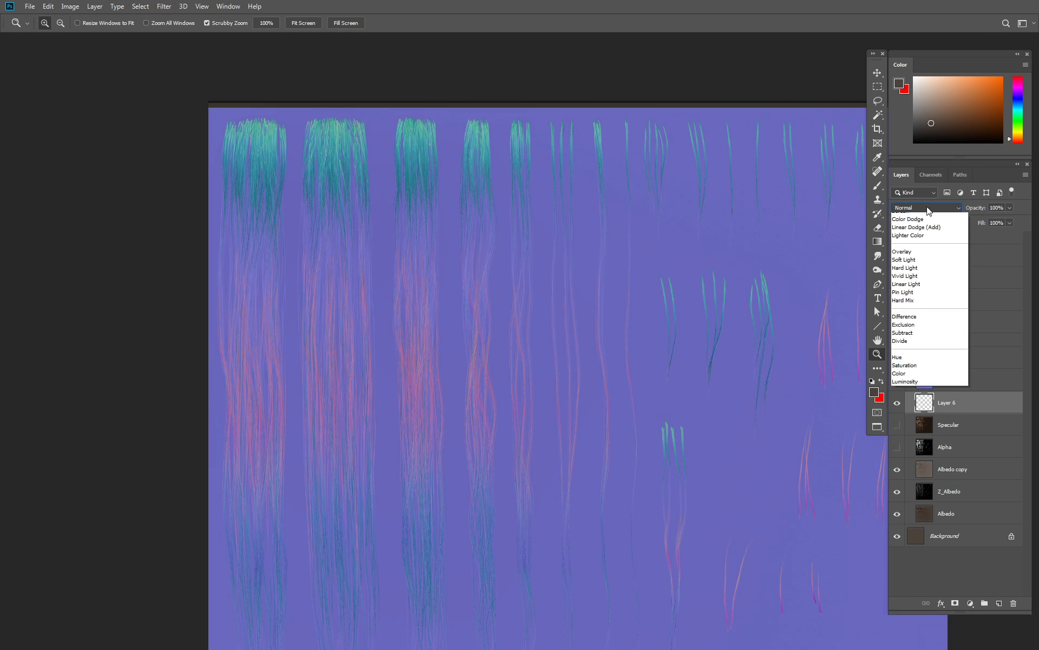
drag(815, 241, 727, 225)
key(b)
alt+click(729, 230)
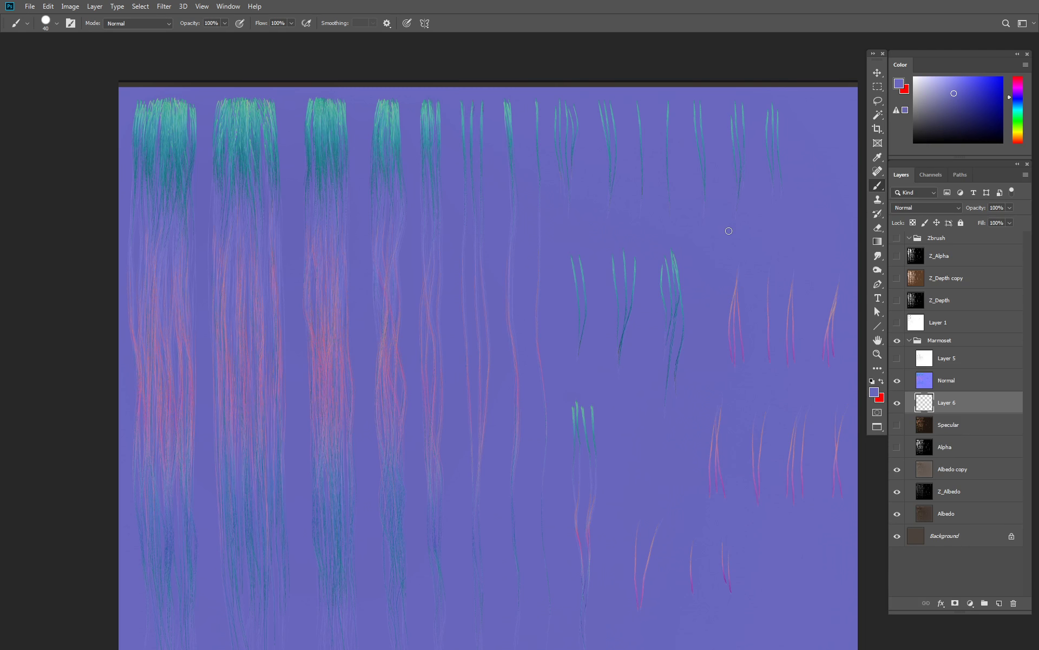
key(alt+BackSpace)
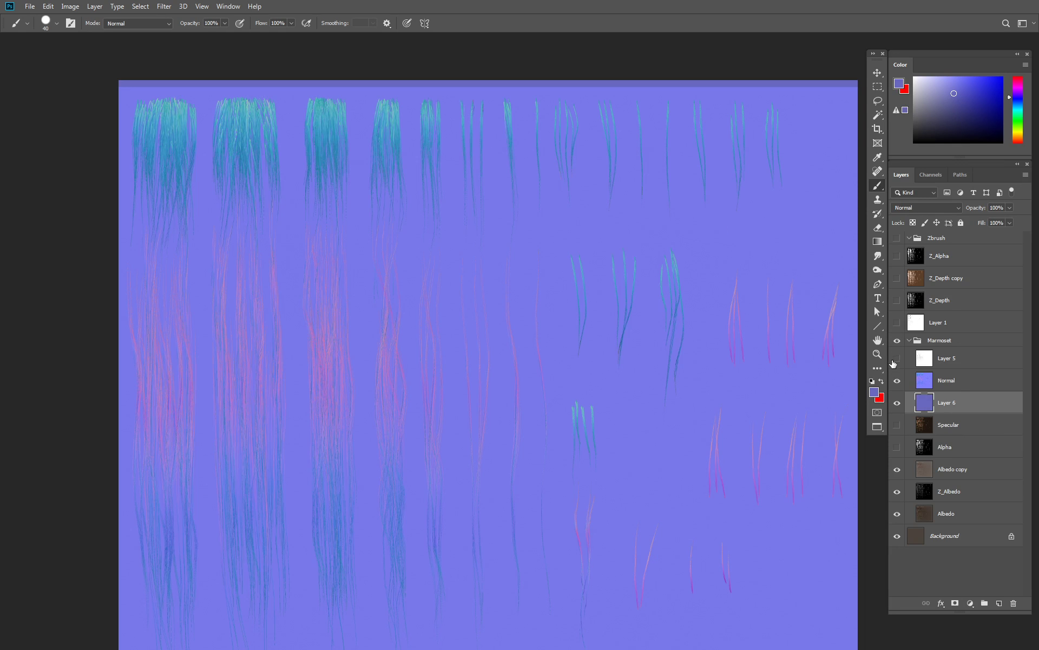
Refill Layer 6 with RGB 128/128/255 normal-map blue and select the Normal layer
click(875, 392)
click(866, 394)
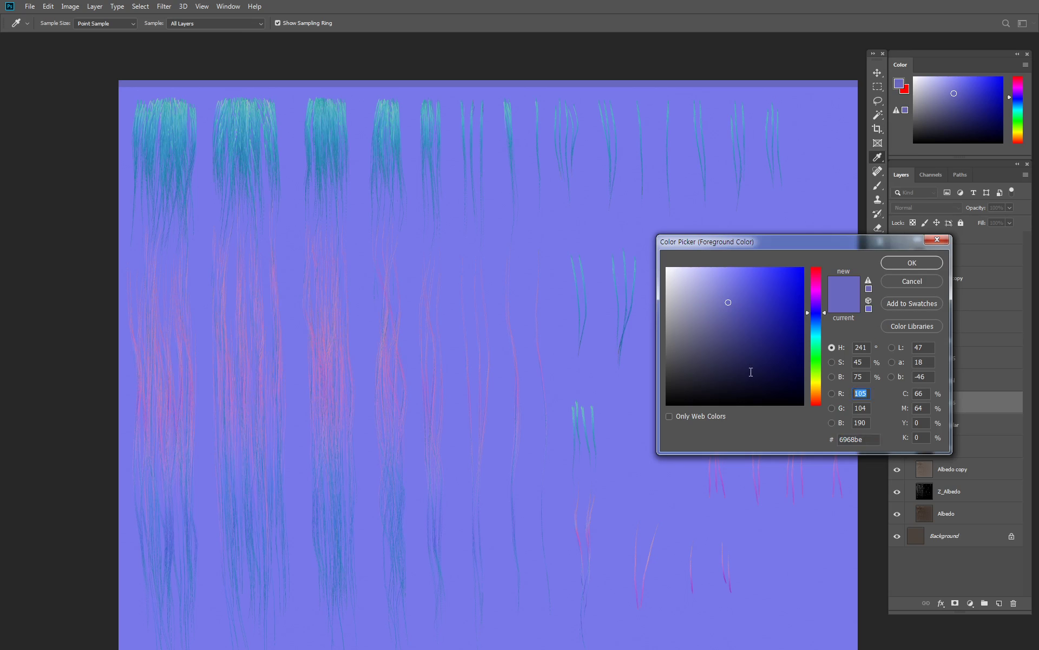
text(128)
key(Tab)
text(128)
key(Tab)
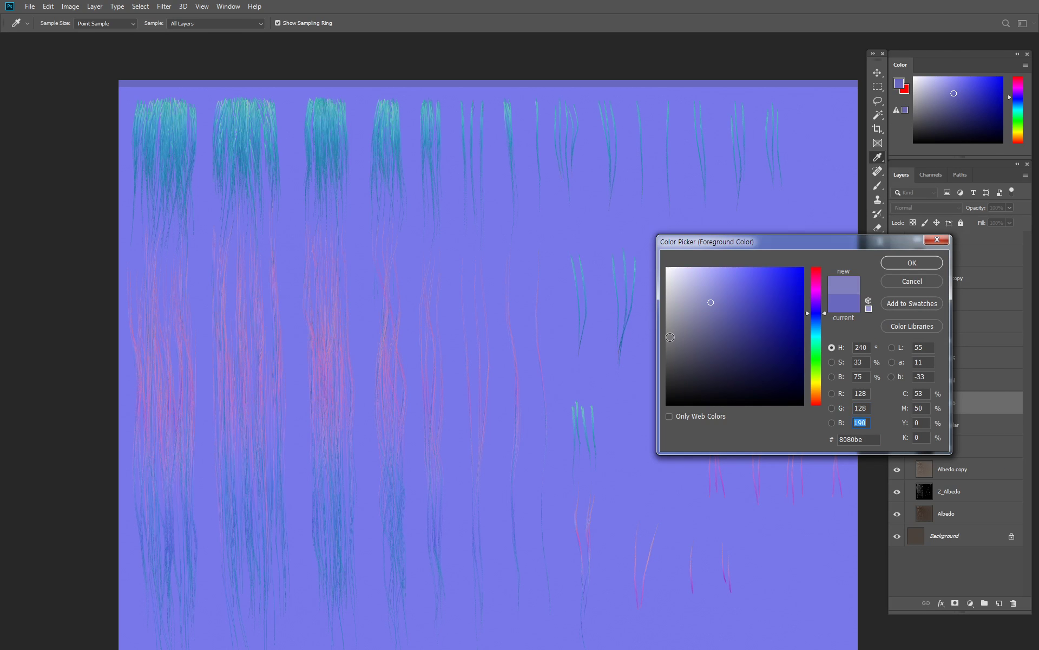
text(255)
key(Return)
key(alt+BackSpace)
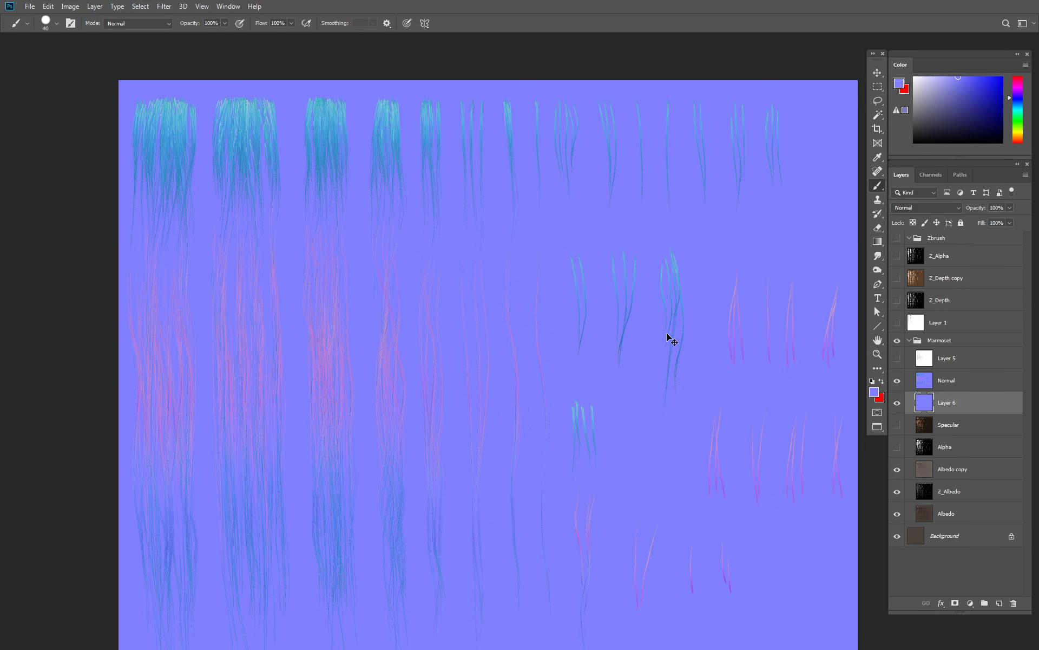
click(956, 381)
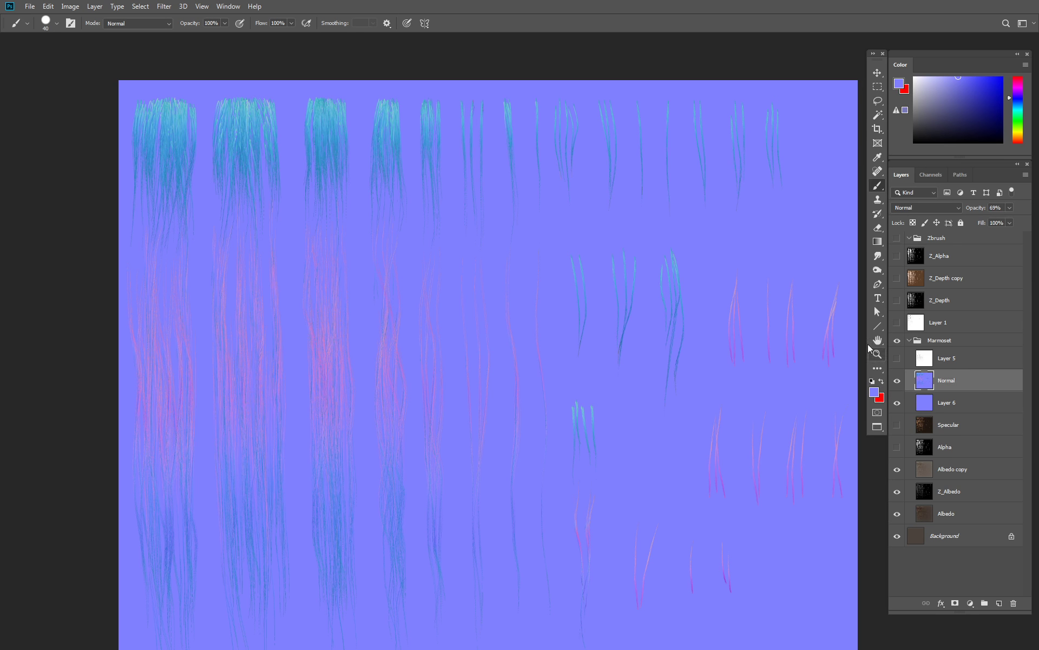
Magic-wand and delete the Normal layer's flat background, then set its opacity to about 62%
key(w)
click(783, 249)
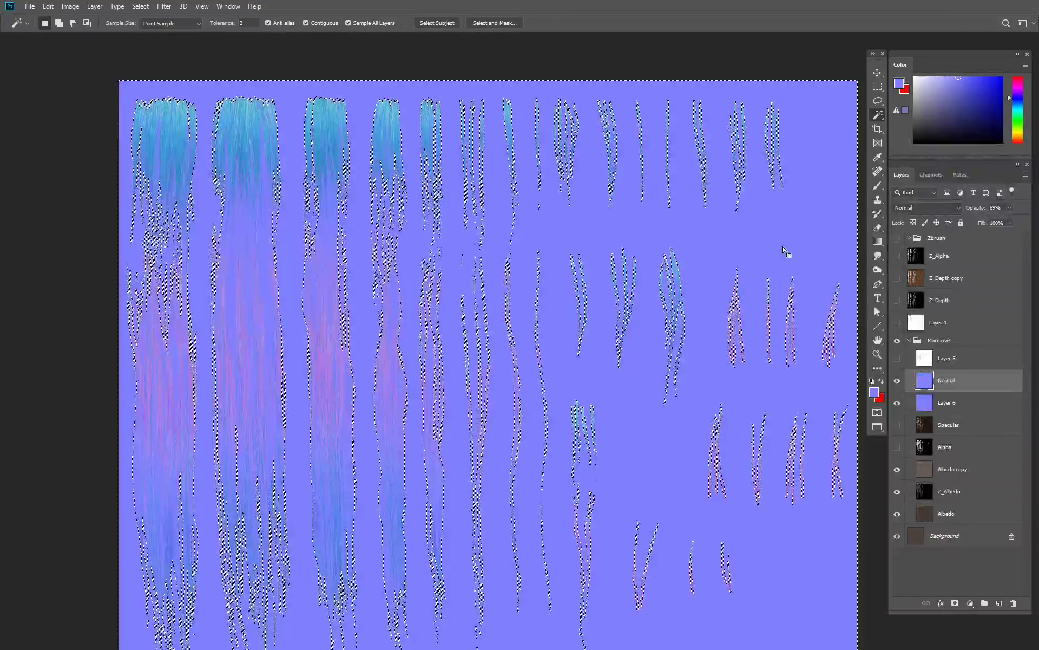
key(Delete)
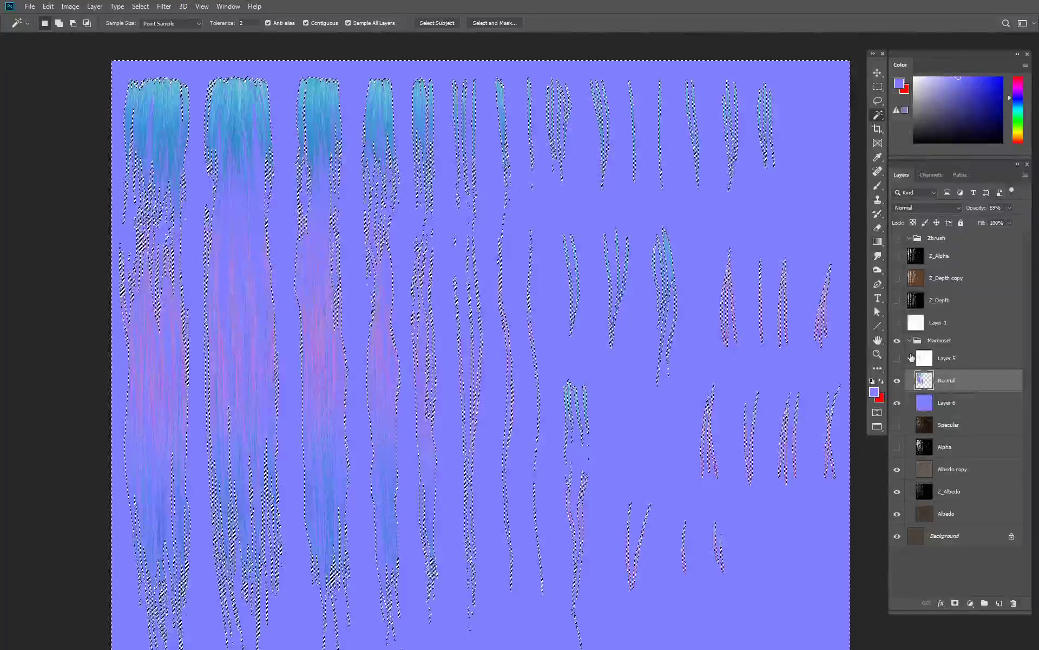
key(ctrl+d)
key(ctrl+z)
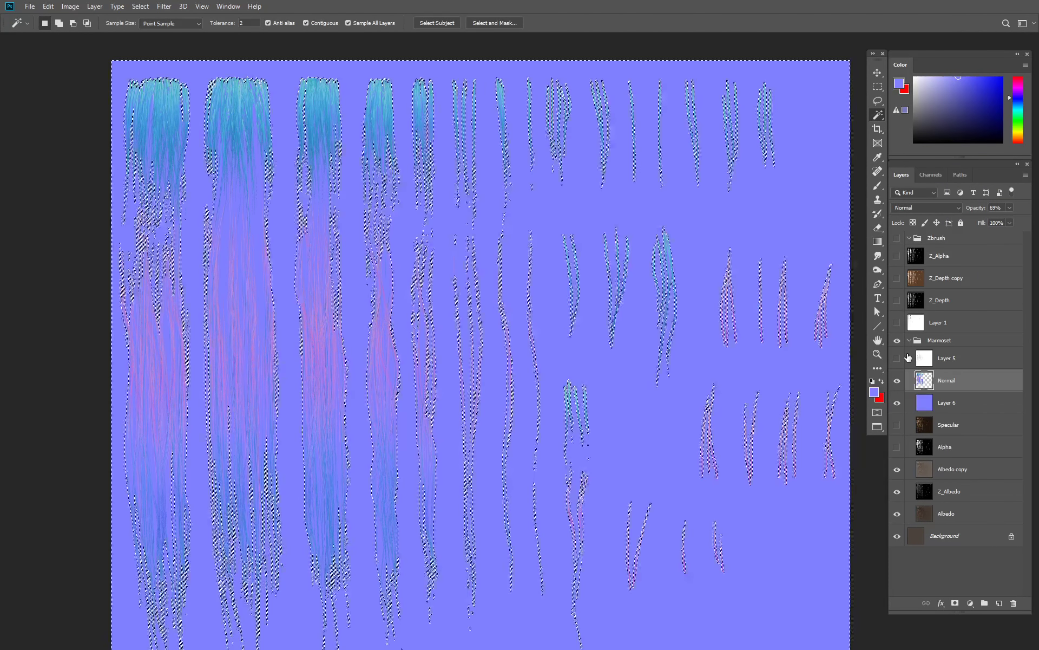
key(ctrl+d)
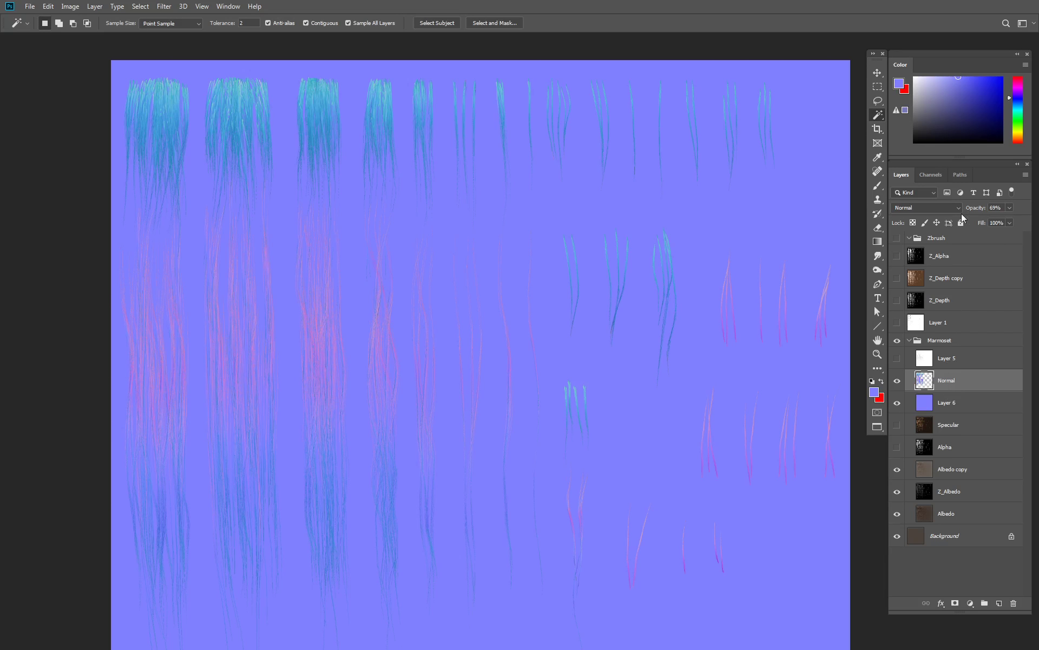
drag(975, 208, 856, 207)
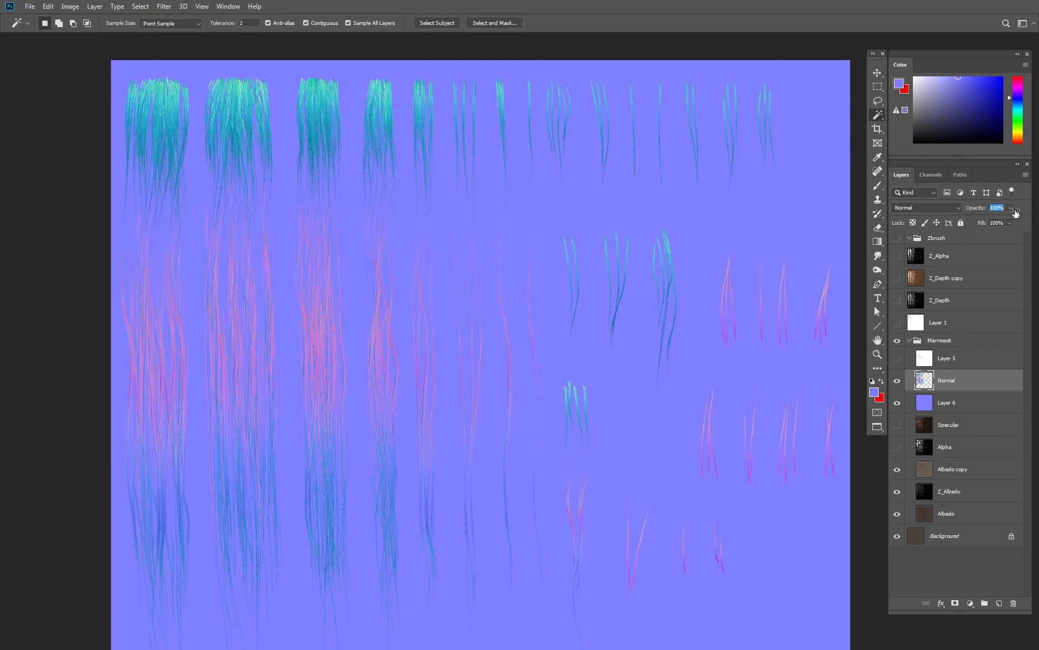
drag(507, 273, 615, 248)
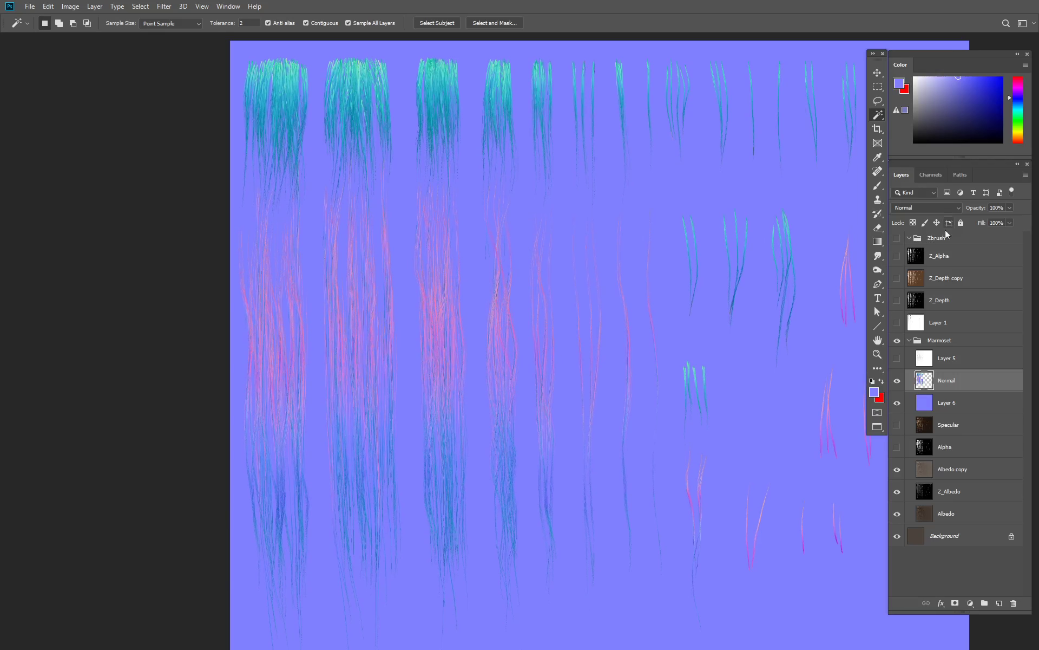
drag(977, 211, 820, 208)
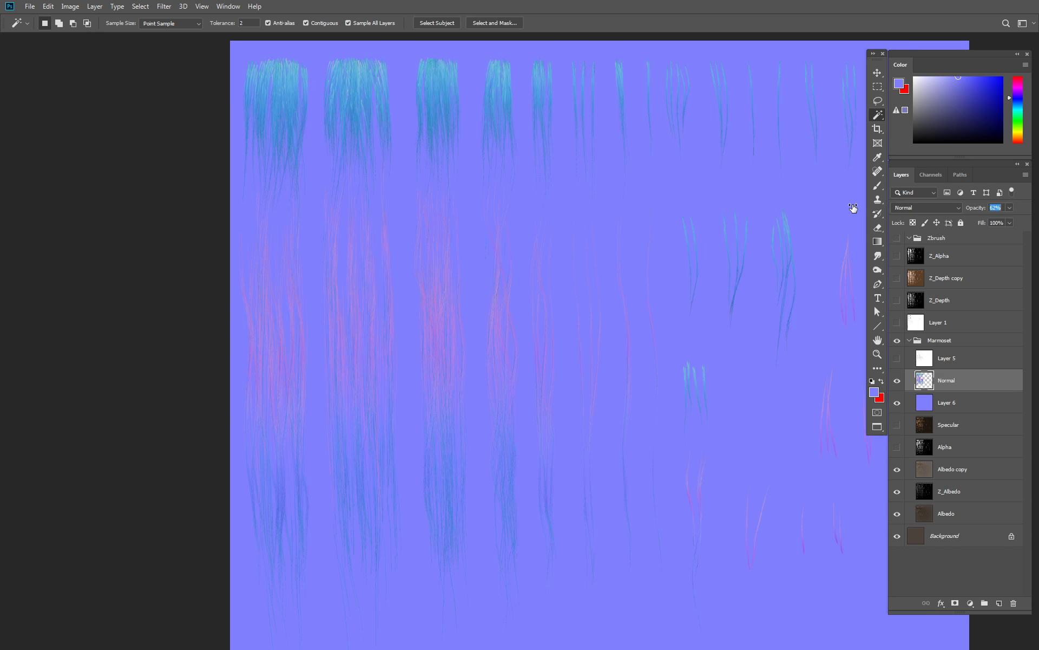
drag(853, 209, 651, 271)
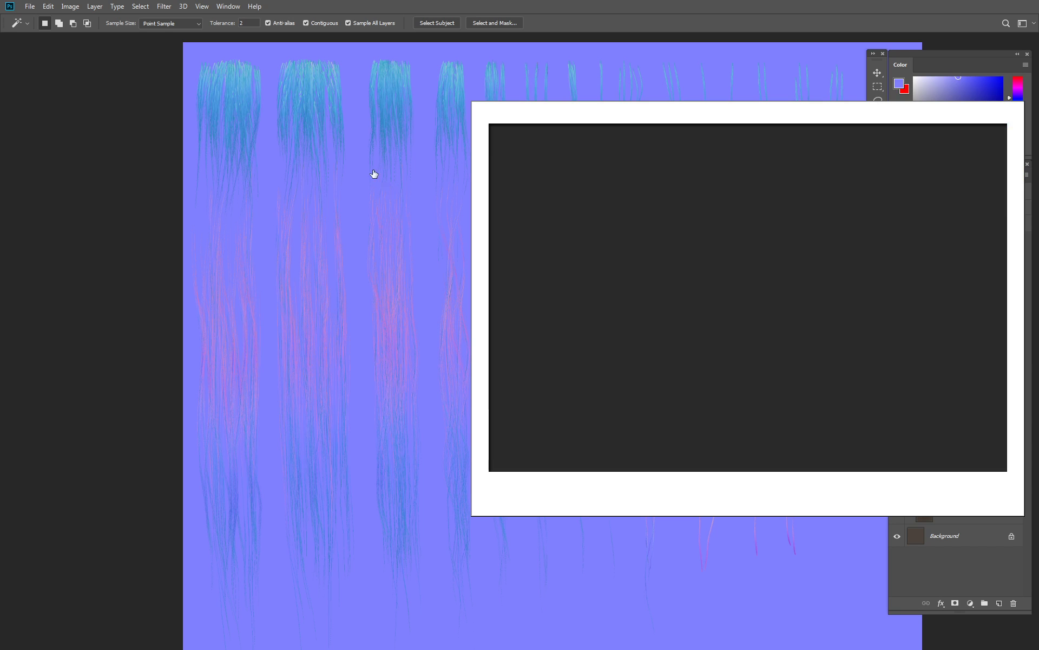
Start opening a photograph in CrazyBump, browsing to Personal > 20191101_Bunny > 01_Hair > Bake
drag(587, 111, 321, 100)
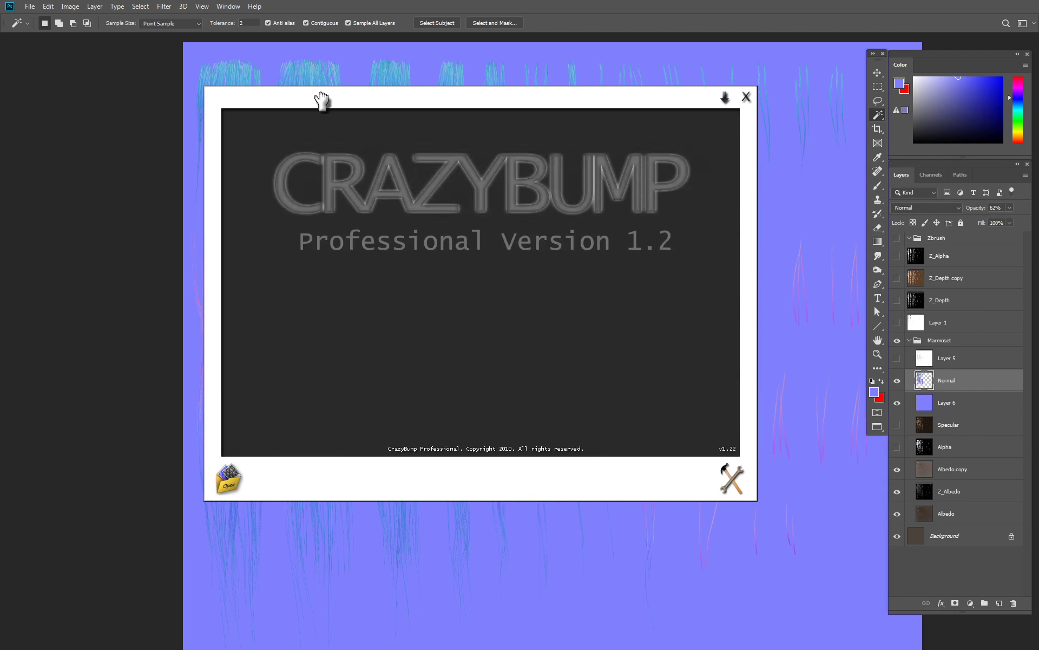
click(229, 481)
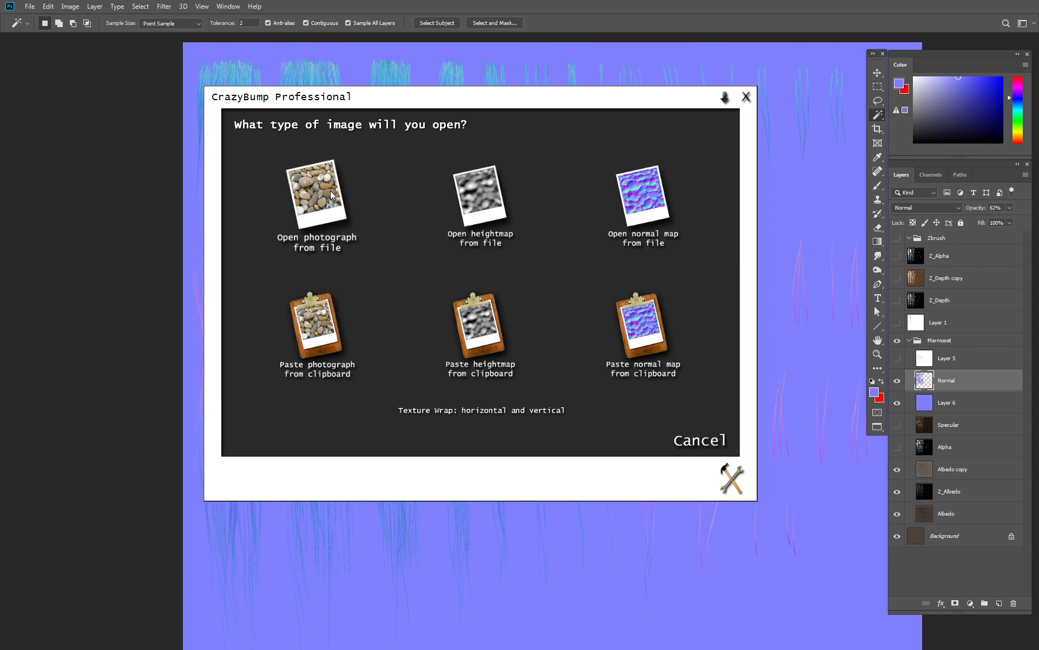
click(332, 196)
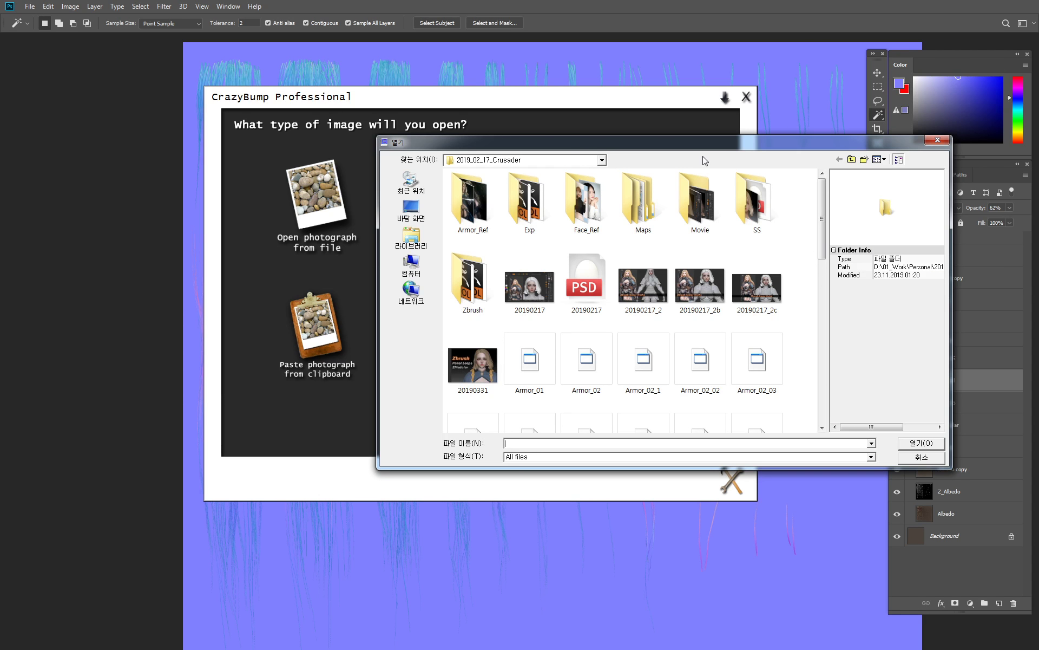
click(852, 163)
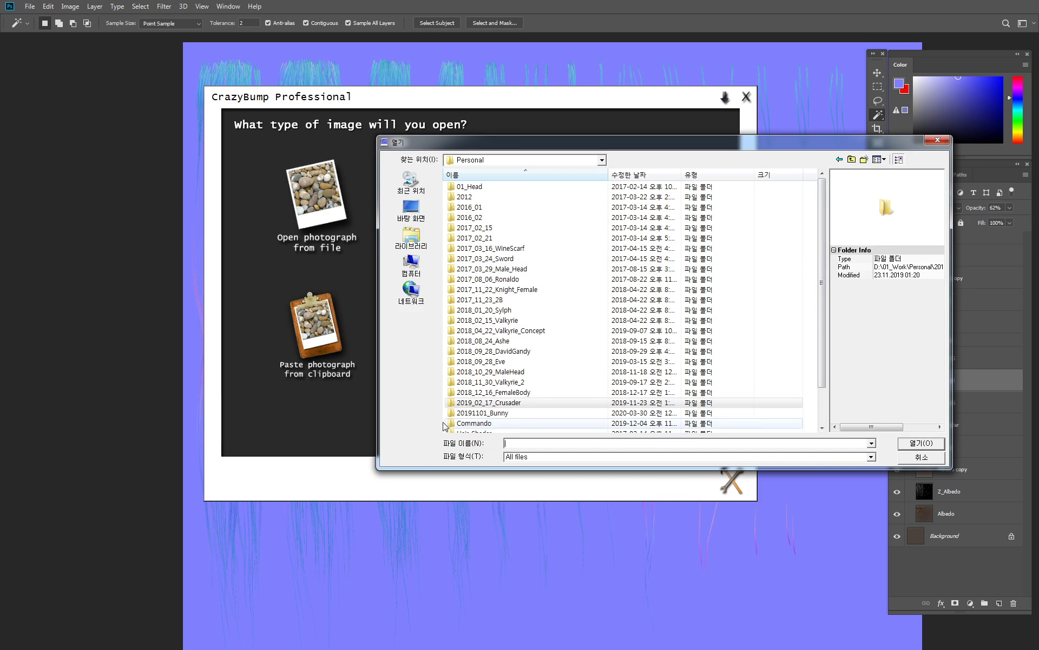
double_click(489, 414)
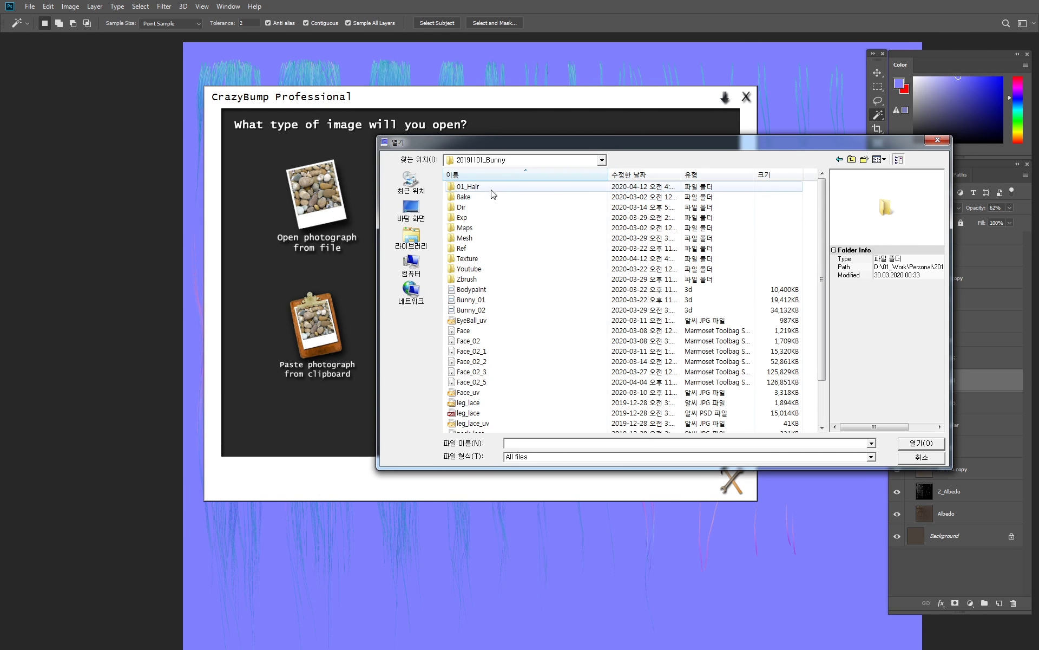
double_click(494, 193)
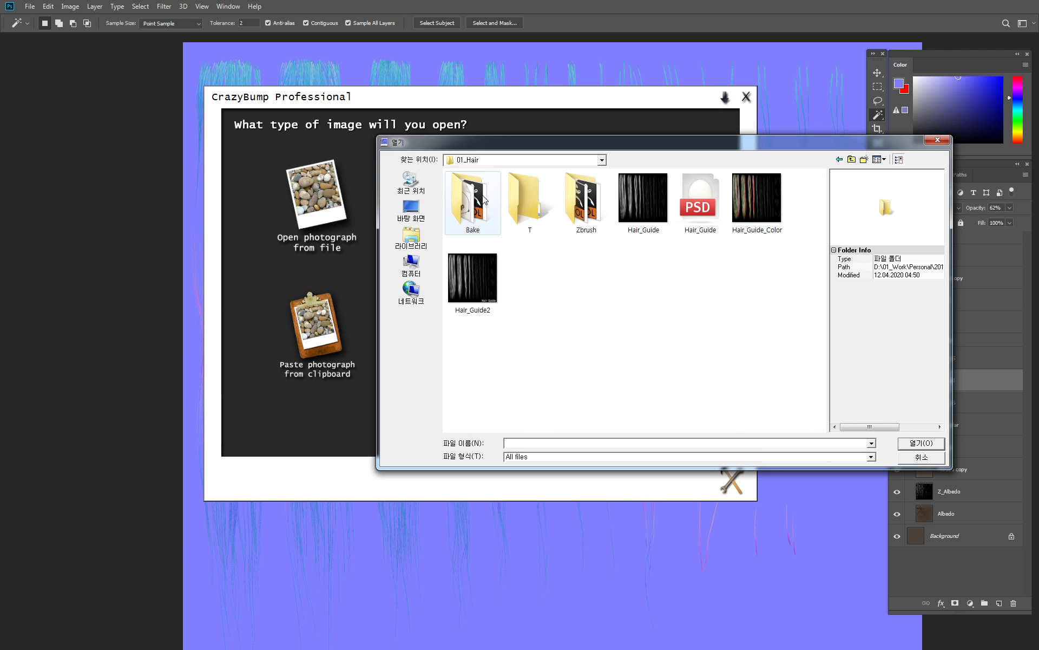
double_click(481, 202)
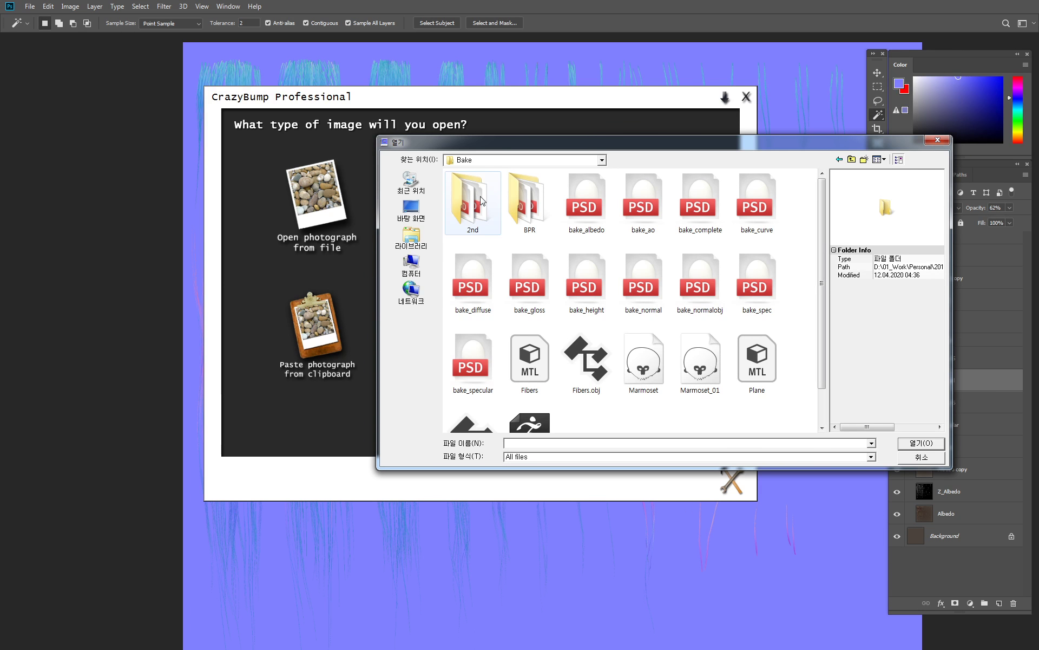
Permanently delete the T folder from 01_Hair
click(839, 159)
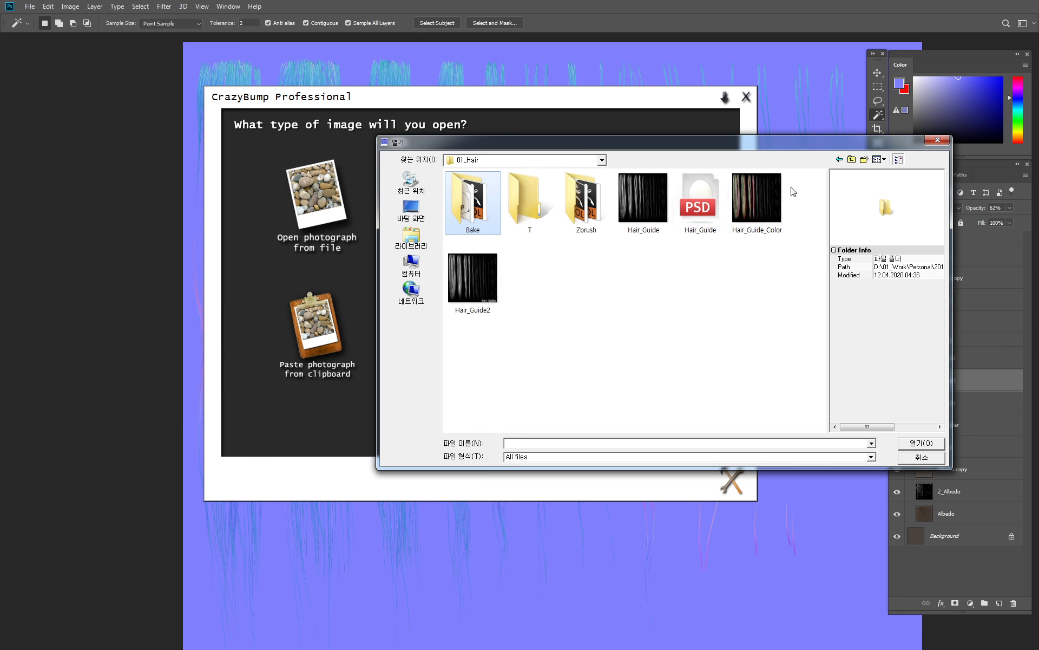
click(537, 204)
key(shift+Delete)
click(559, 374)
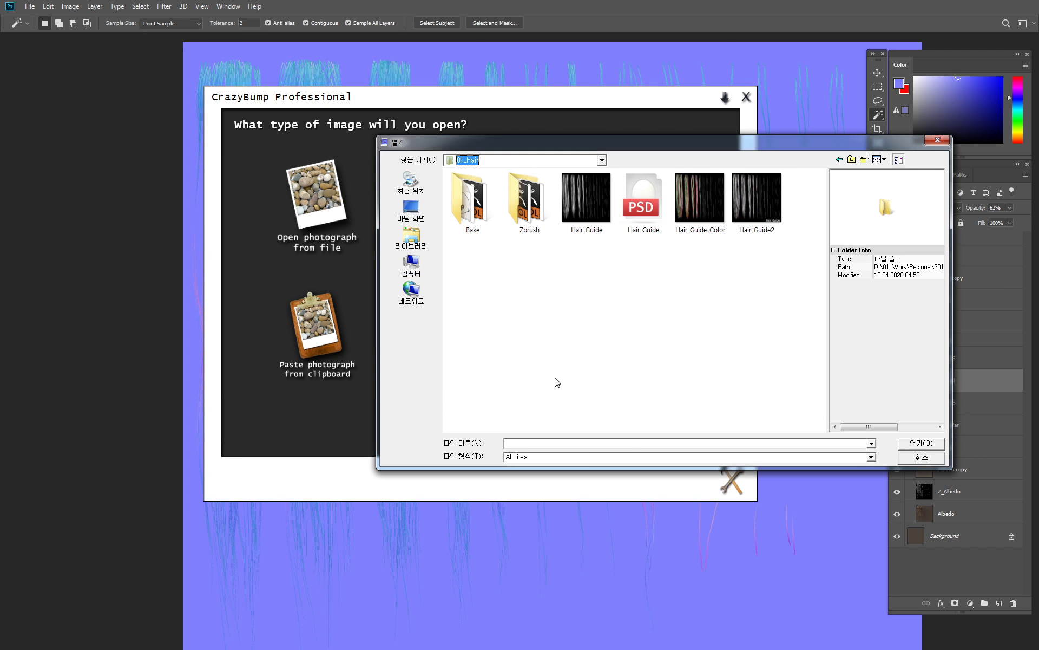
Load Bake_curve from Bake > 2nd as the photograph
double_click(479, 205)
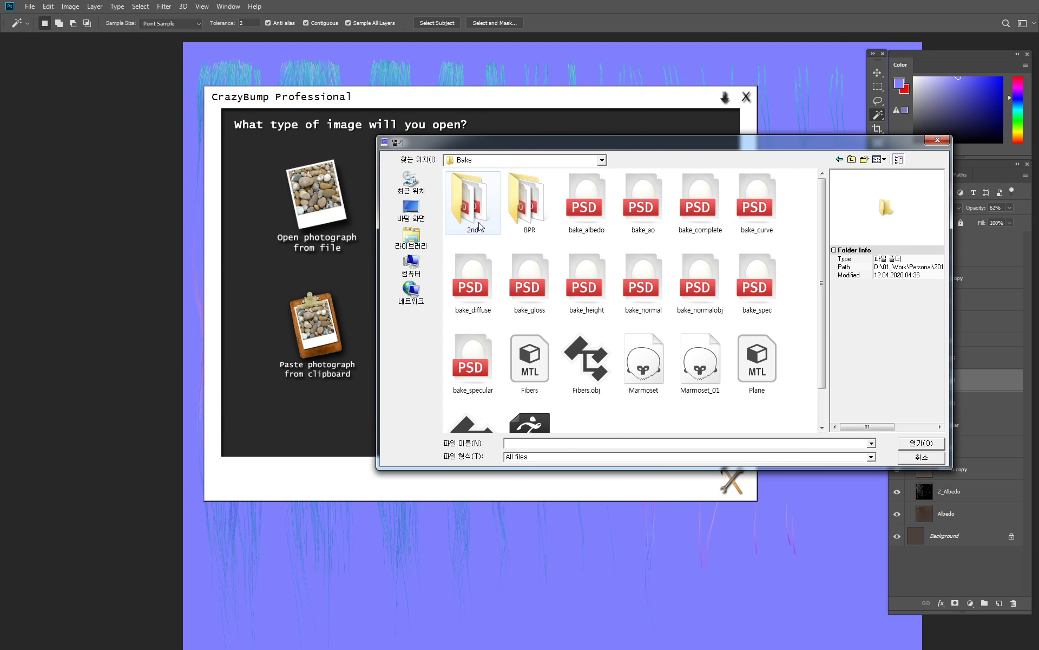
double_click(480, 226)
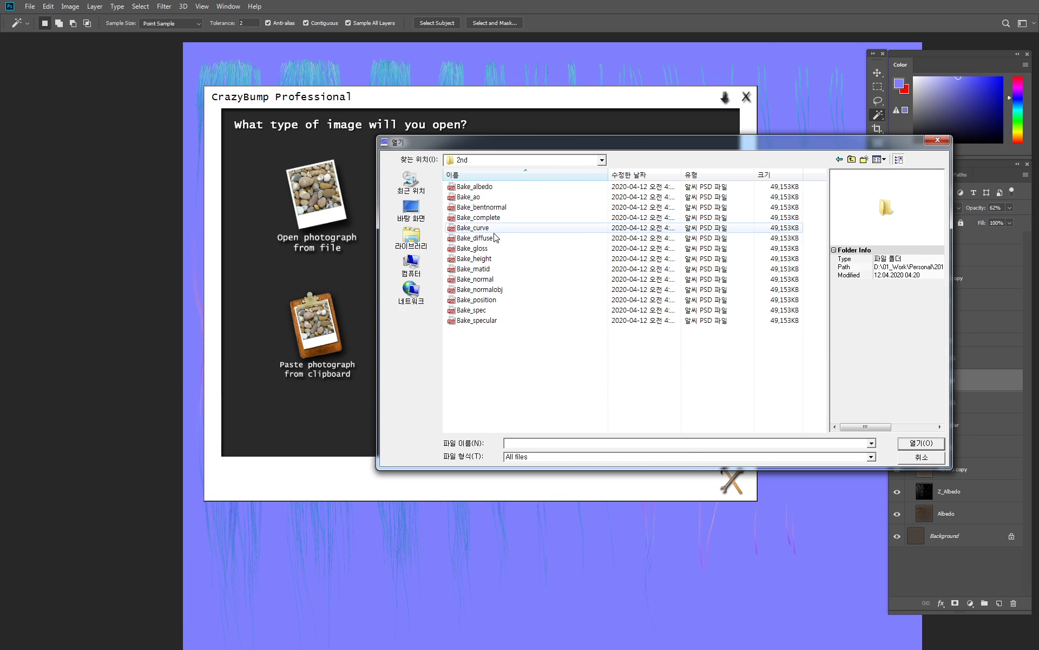
click(496, 228)
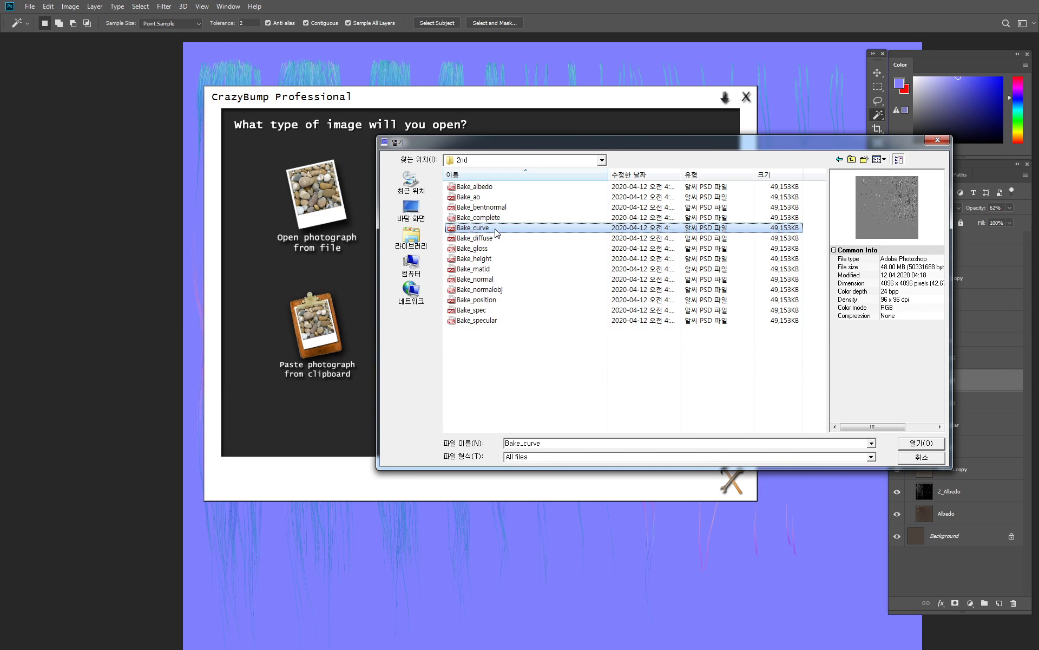
double_click(496, 228)
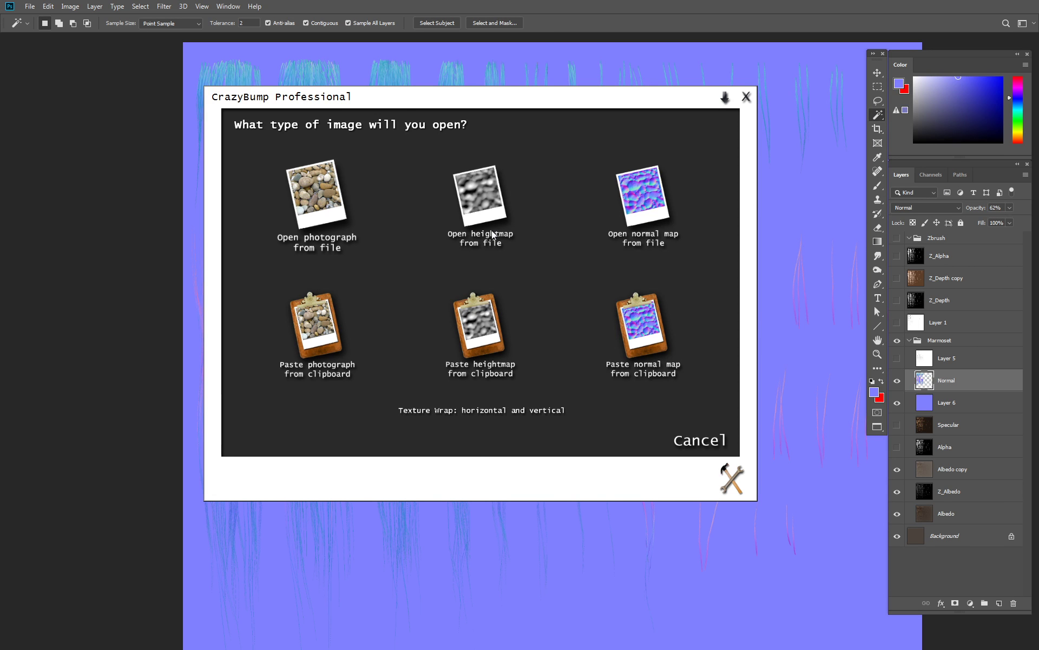
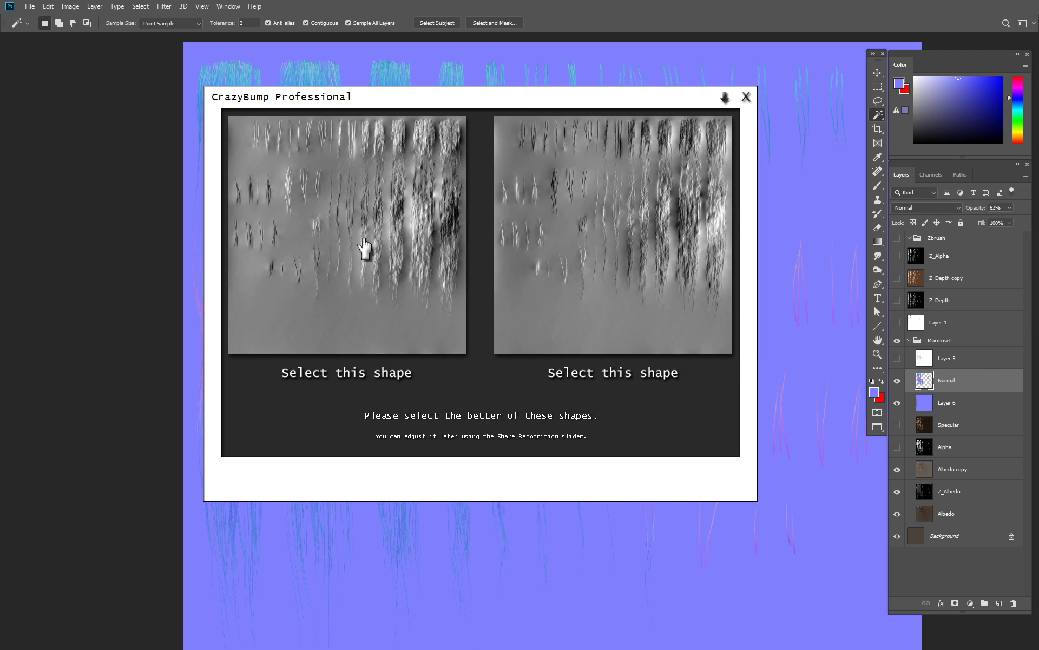
Choose the better shape for the normal map and arrange the editor and preview windows
click(725, 275)
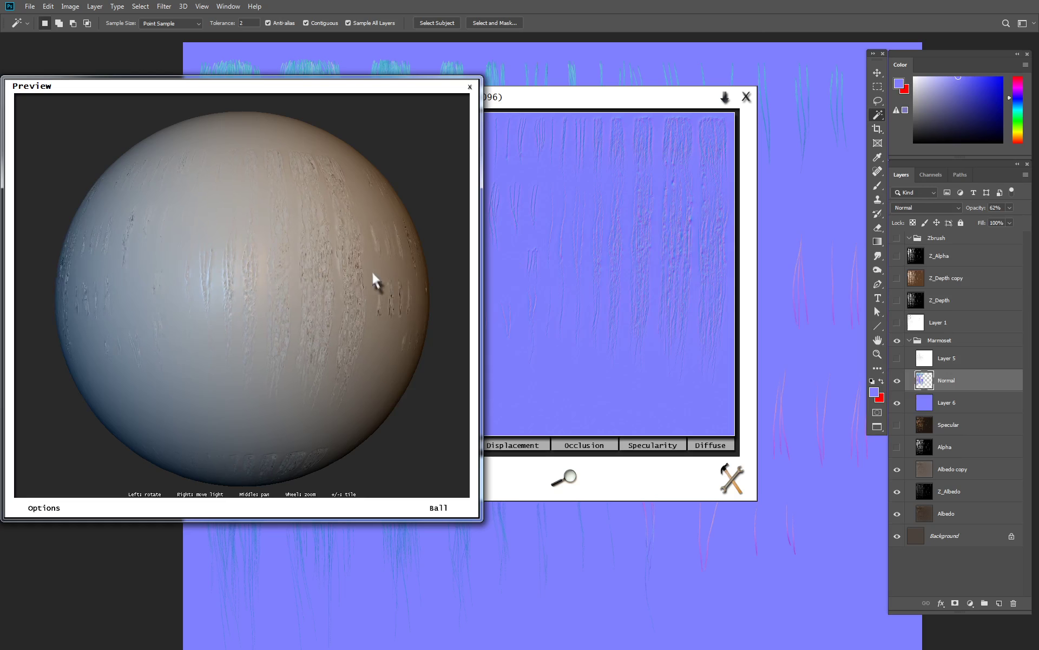
drag(574, 108, 818, 134)
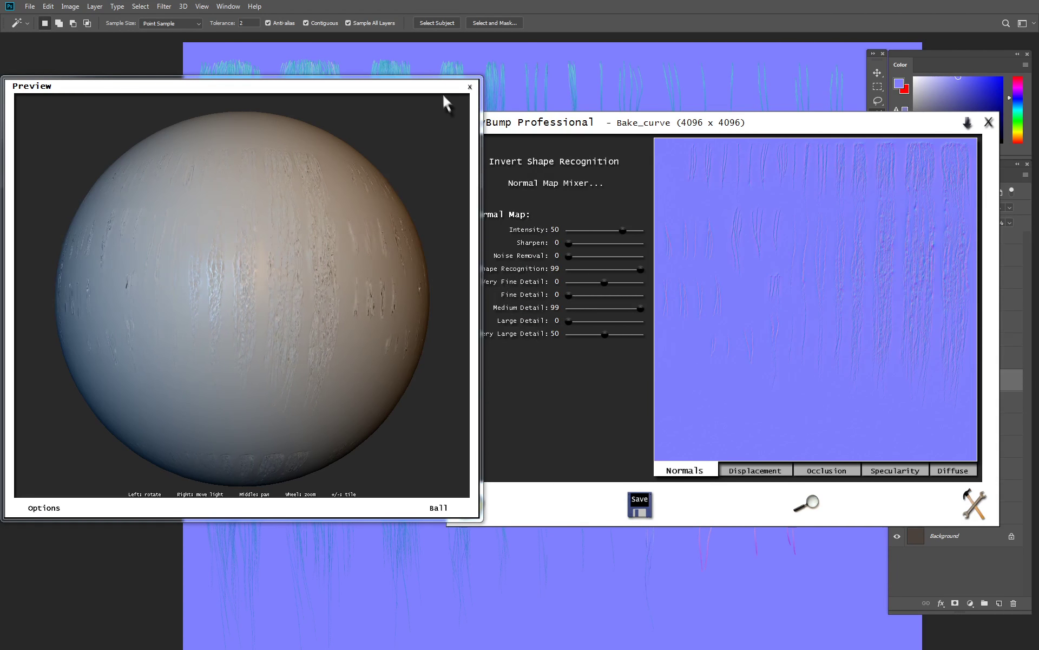
mouse_move(477, 82)
mouse_down()
mouse_move(364, 100)
mouse_move(385, 103)
mouse_up()
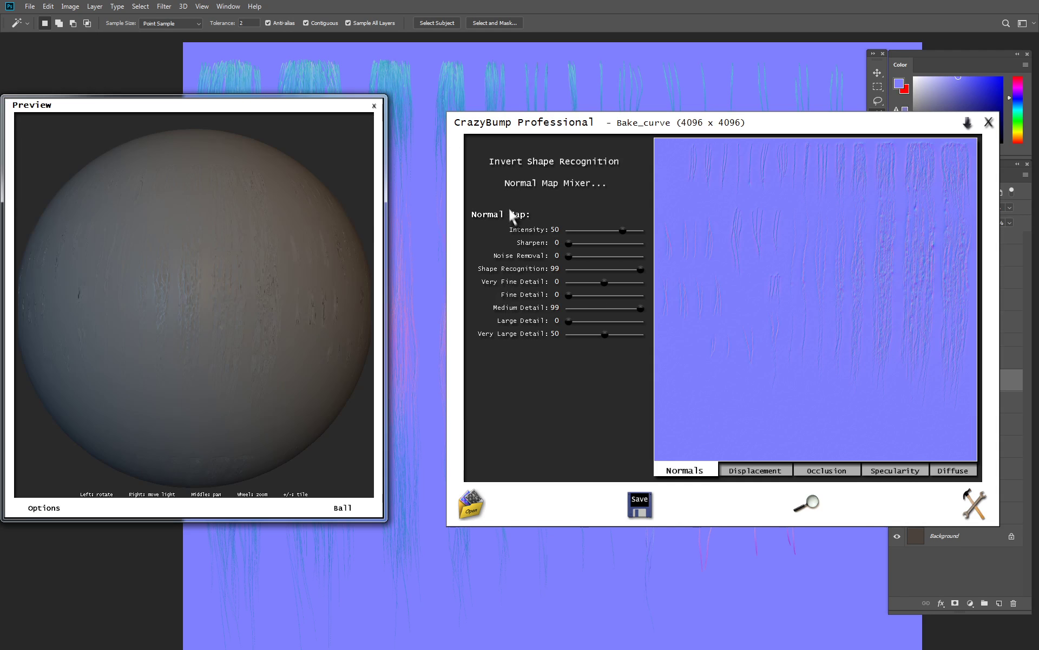
Set Shape Recognition and Very Large Detail to 0 and Medium Detail to 1
mouse_move(577, 270)
mouse_down()
mouse_move(557, 269)
mouse_move(587, 269)
mouse_move(568, 270)
mouse_up()
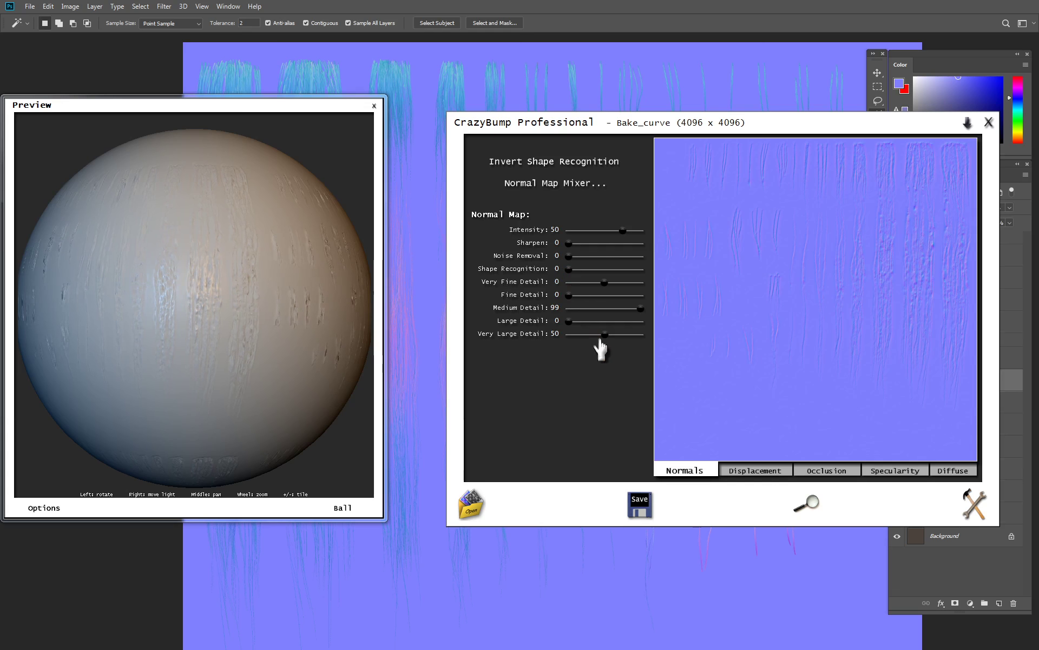
drag(603, 334, 565, 335)
mouse_move(640, 308)
mouse_down()
mouse_move(569, 308)
mouse_move(610, 297)
mouse_move(612, 282)
mouse_up()
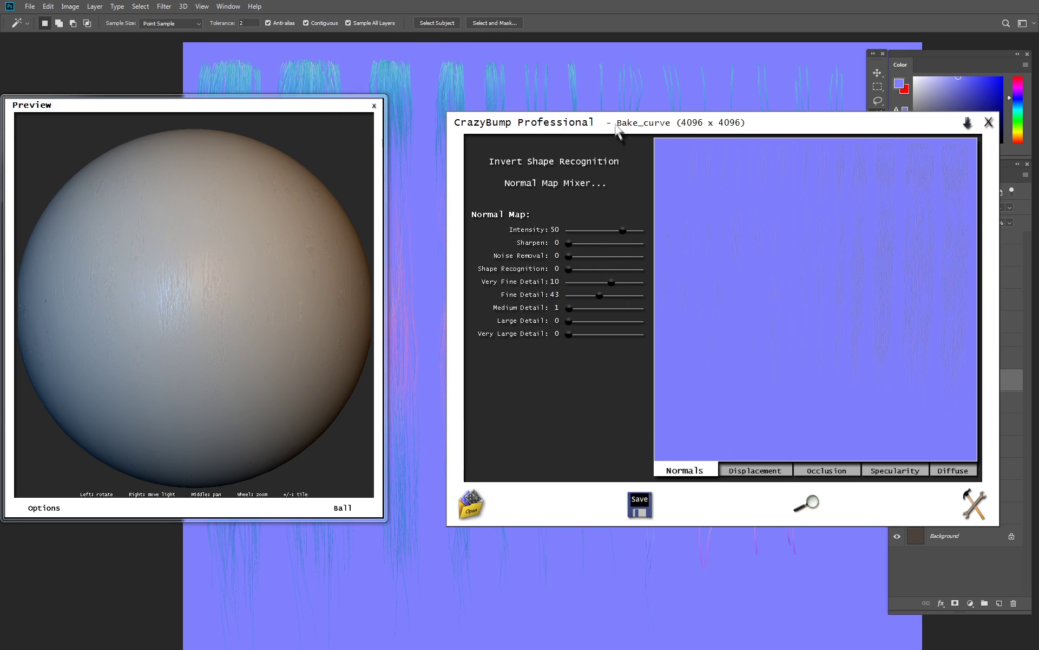
Rotate the 3D preview and zoom into the normal map to inspect the hair strands
drag(617, 132, 555, 129)
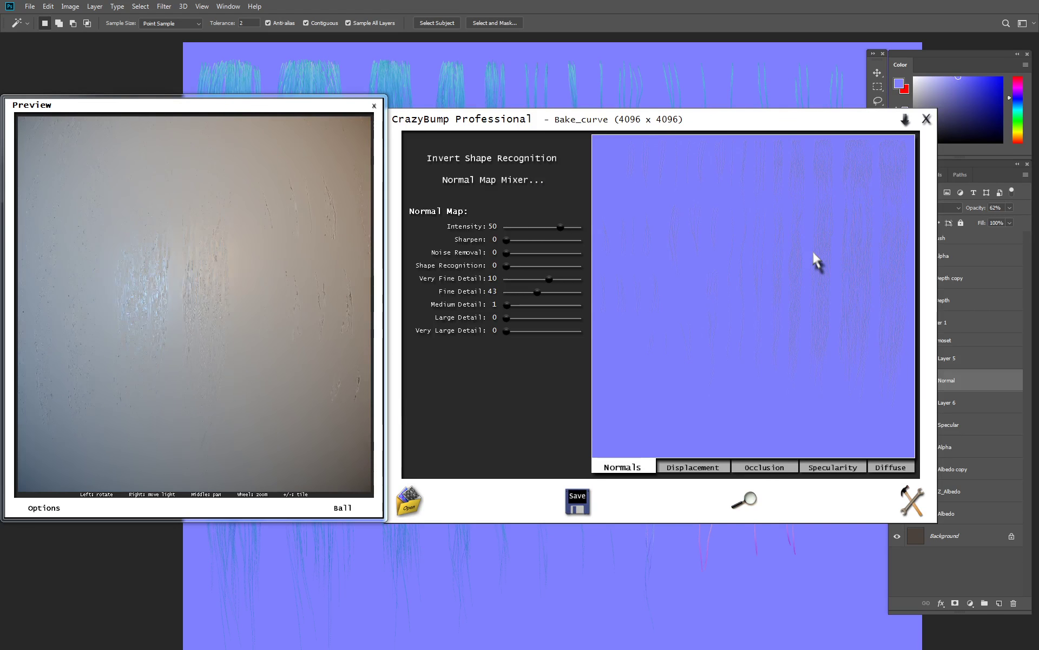
scroll(206, 276, up, 3)
drag(180, 282, 186, 273)
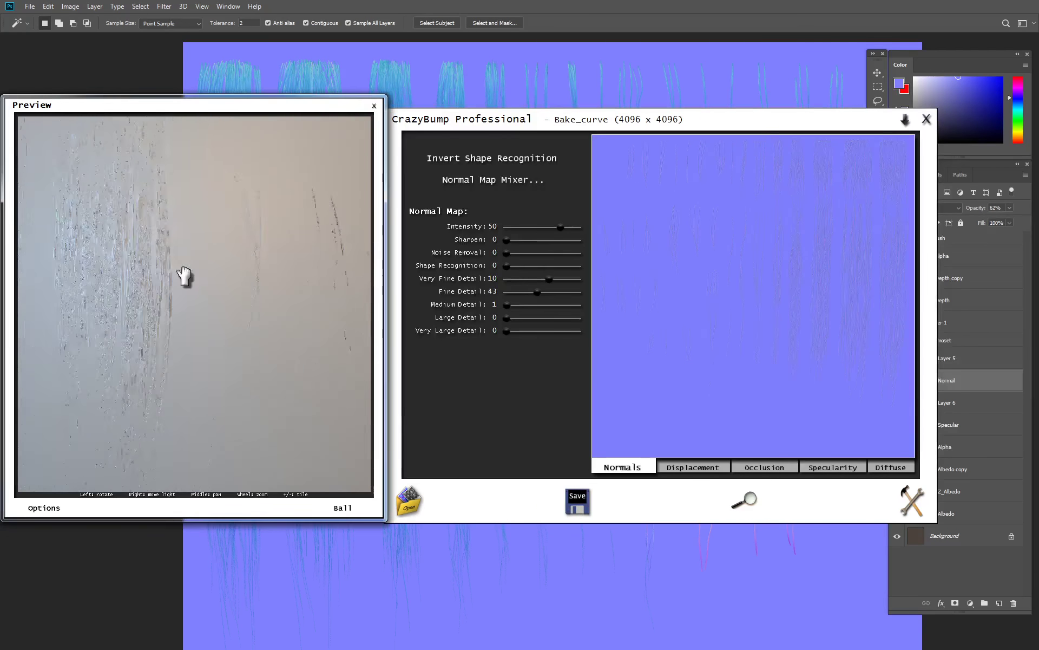
click(744, 499)
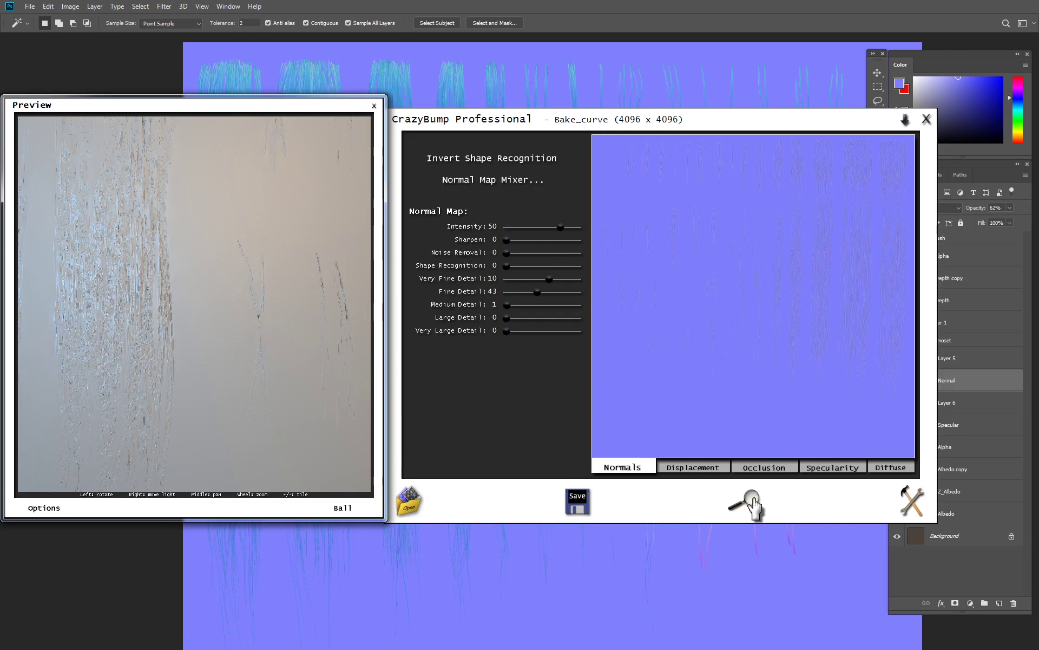
mouse_move(866, 282)
mouse_down()
mouse_move(751, 300)
mouse_move(780, 266)
mouse_move(840, 318)
mouse_move(696, 260)
mouse_move(785, 332)
mouse_move(681, 354)
mouse_up()
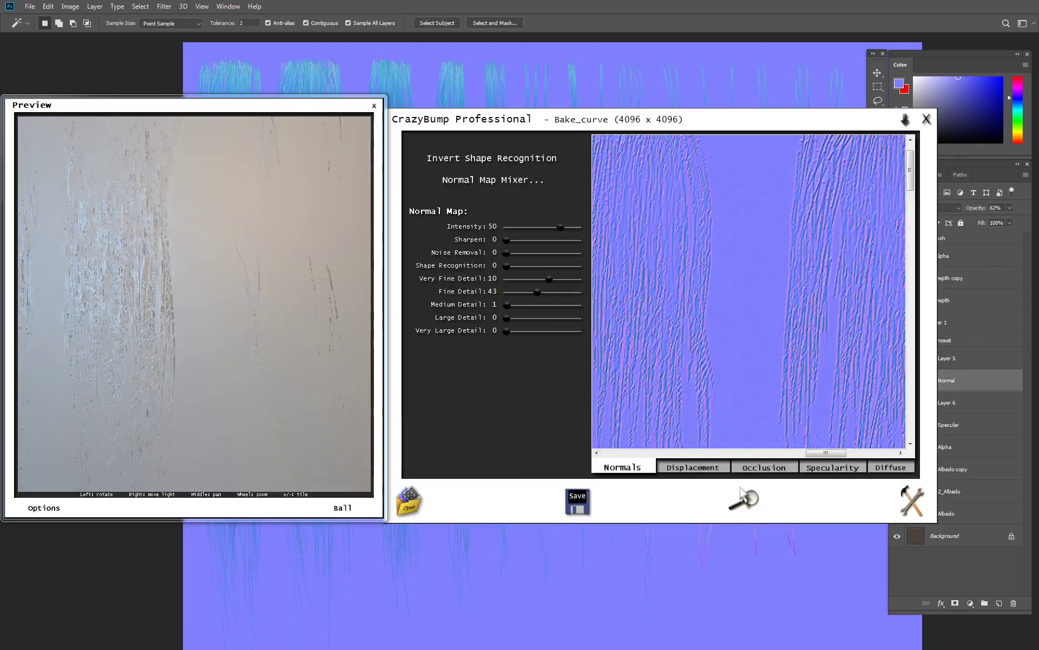
Zoom into the map's strands and set Very Fine Detail to 3 and Shape Recognition to 7
click(744, 504)
click(812, 408)
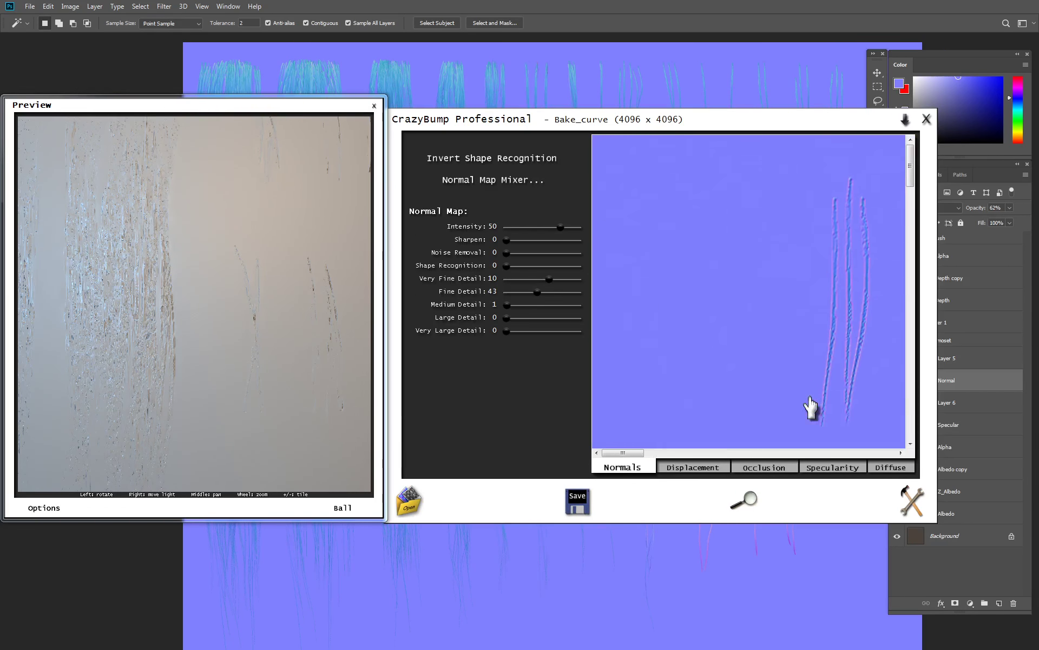
mouse_move(812, 409)
mouse_down()
mouse_move(680, 351)
mouse_move(863, 316)
mouse_move(780, 303)
mouse_move(800, 331)
mouse_up()
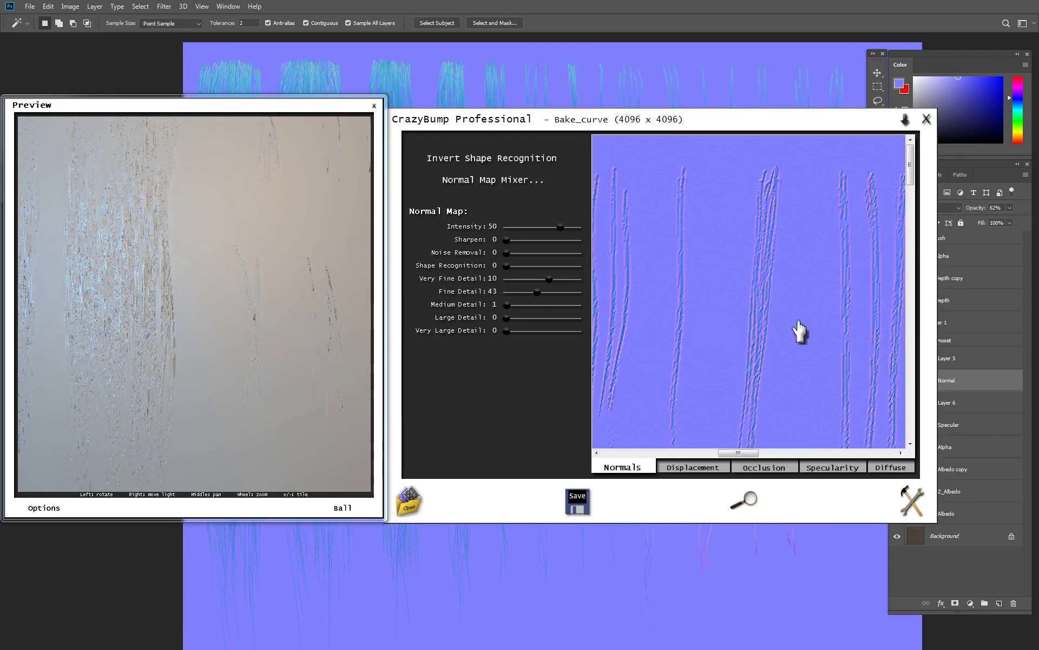
drag(758, 456, 821, 465)
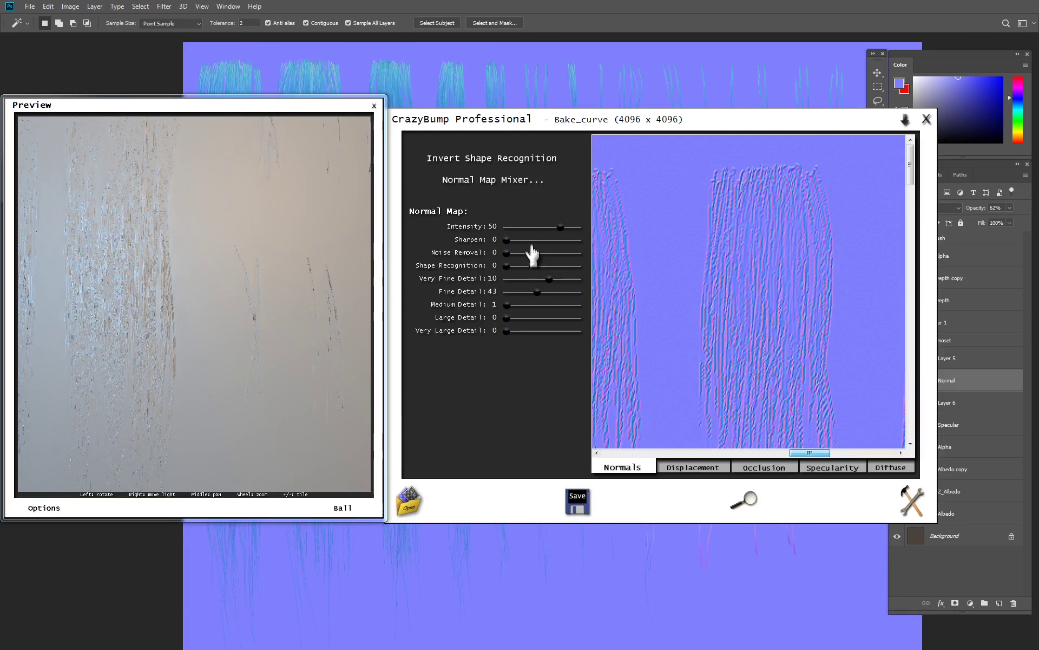
mouse_move(560, 228)
mouse_down()
mouse_move(534, 228)
mouse_move(553, 227)
mouse_up()
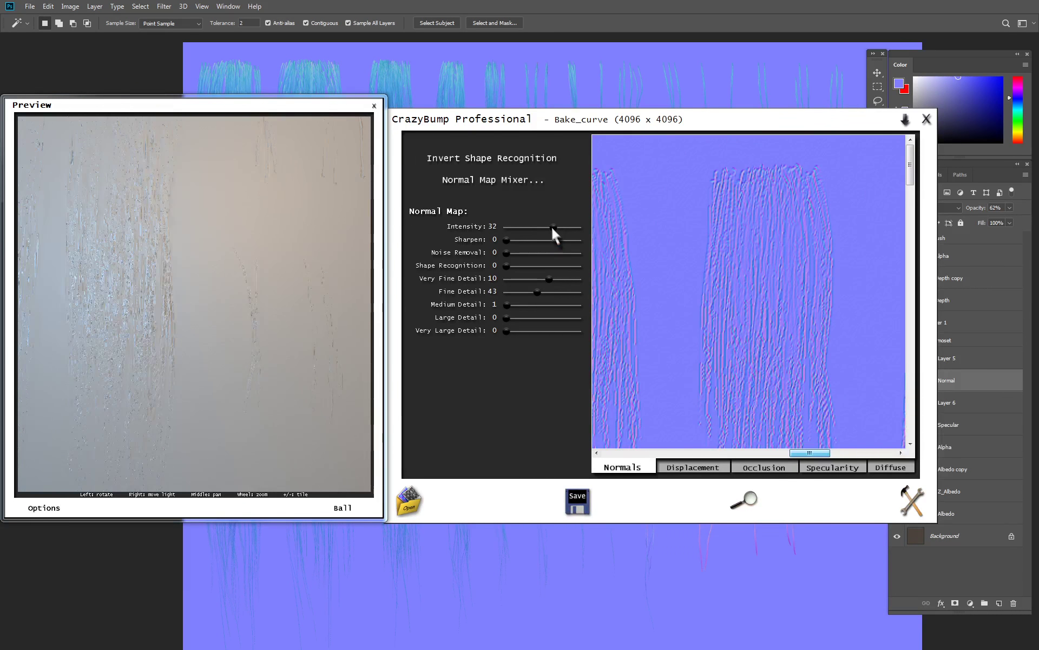
drag(548, 279, 546, 279)
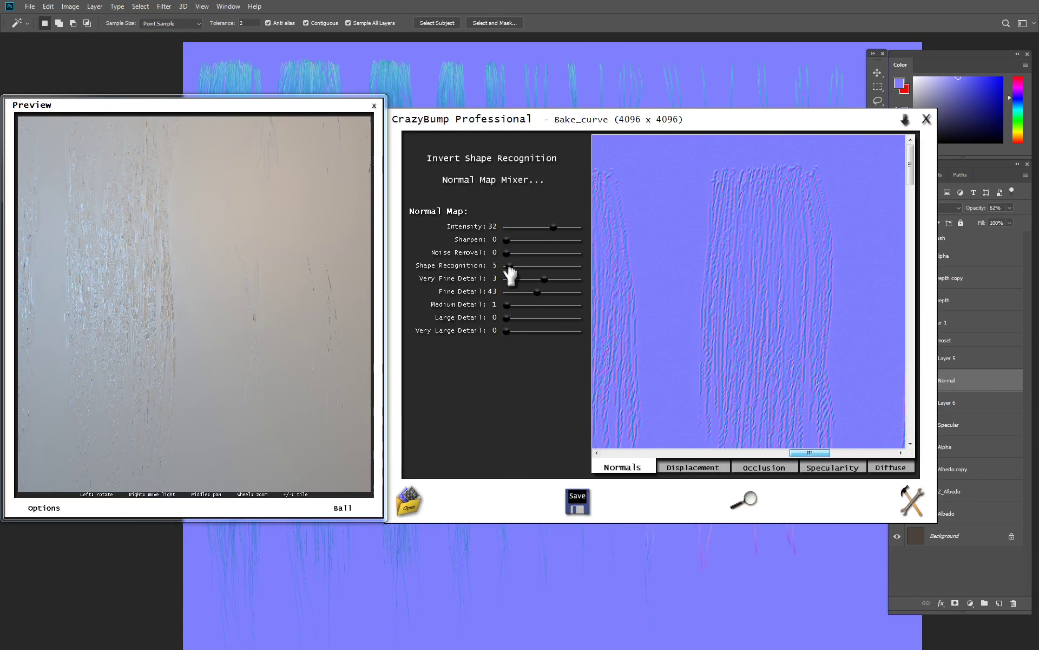
mouse_move(509, 265)
mouse_down()
mouse_move(519, 305)
mouse_move(539, 313)
mouse_move(526, 319)
mouse_up()
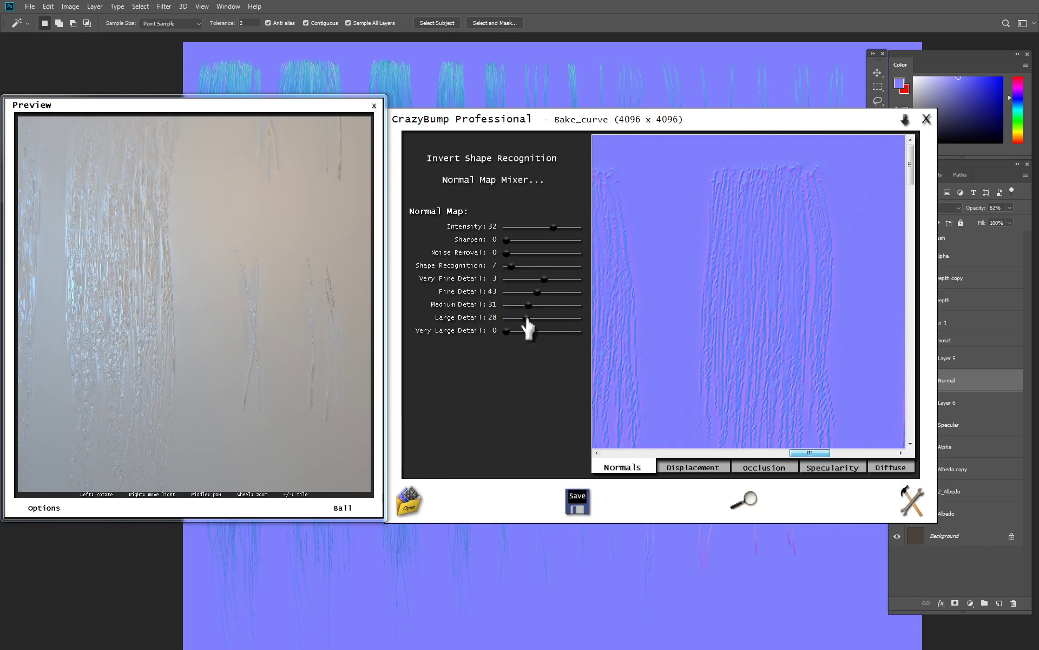
Raise Intensity to 63 and zero Medium and Large Detail, leaving Noise Removal at 0
click(561, 227)
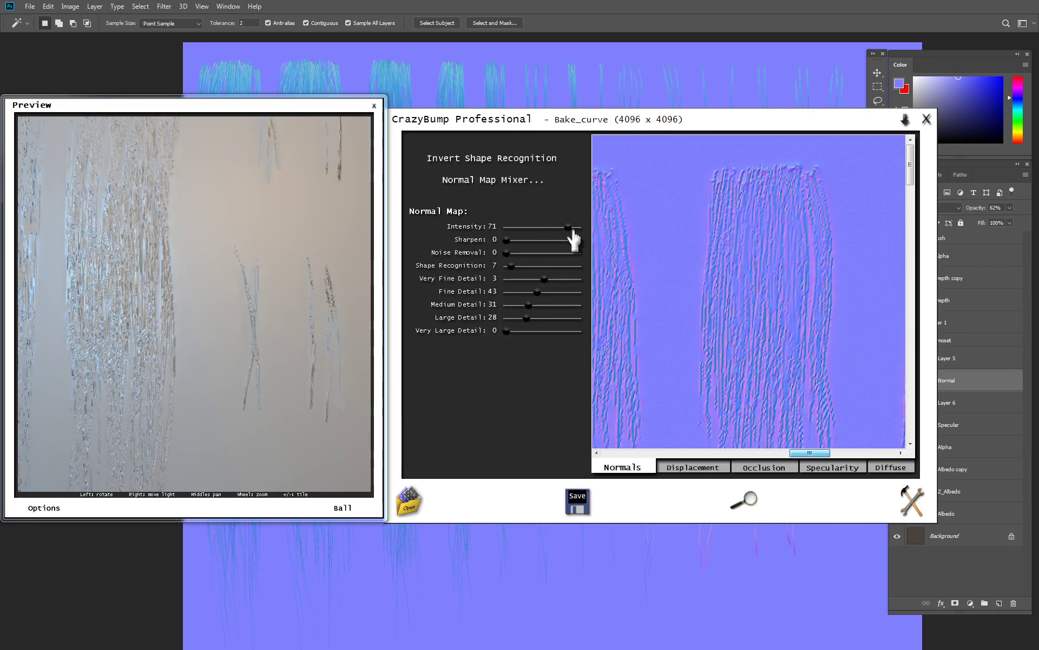
drag(573, 231, 569, 230)
mouse_move(508, 253)
mouse_down()
mouse_move(562, 254)
mouse_move(529, 253)
mouse_up()
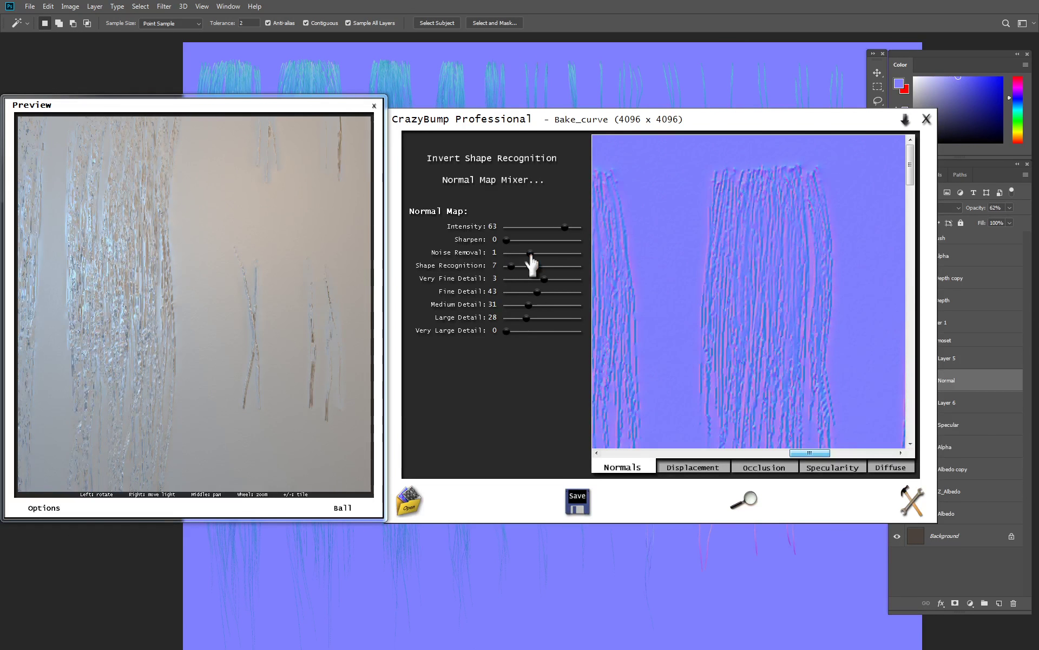
drag(530, 254, 506, 255)
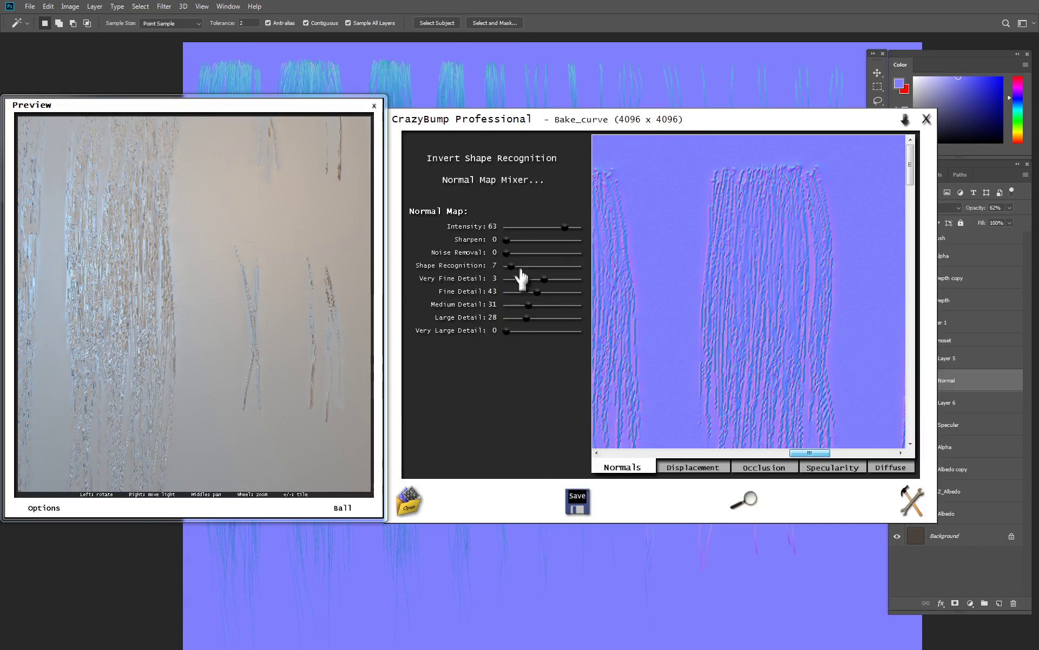
mouse_move(531, 306)
mouse_down()
mouse_move(547, 307)
mouse_move(521, 318)
mouse_move(555, 293)
mouse_move(506, 319)
mouse_move(509, 296)
mouse_move(522, 293)
mouse_up()
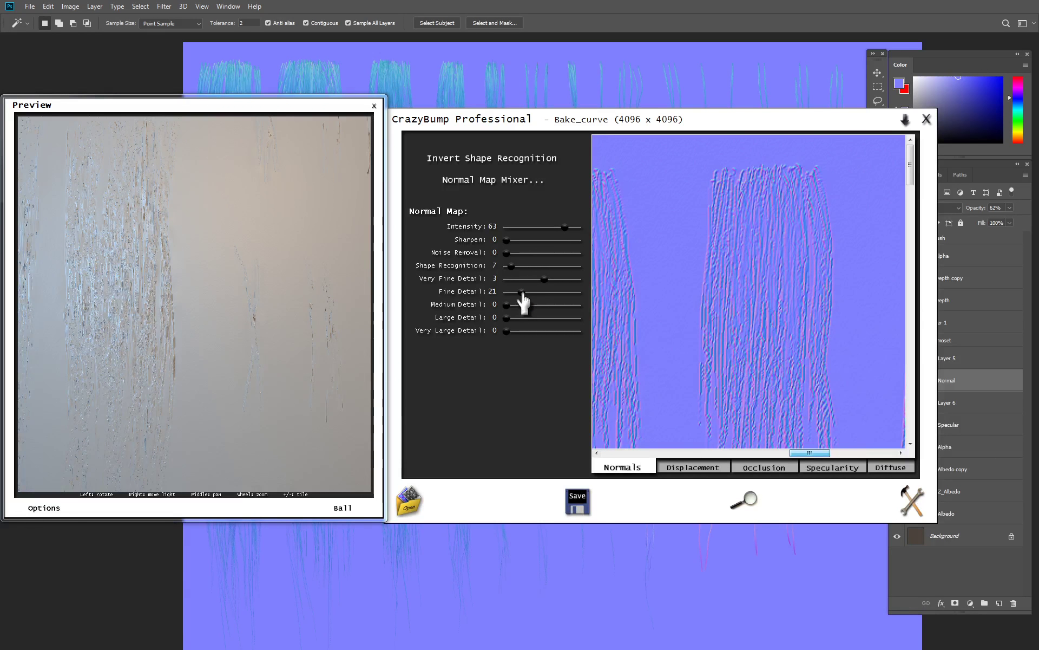
Set Very Fine Detail 17, Fine Detail 22 and Medium Detail 10, then open Save options
mouse_move(545, 280)
mouse_down()
mouse_move(572, 280)
mouse_move(541, 278)
mouse_move(555, 279)
mouse_up()
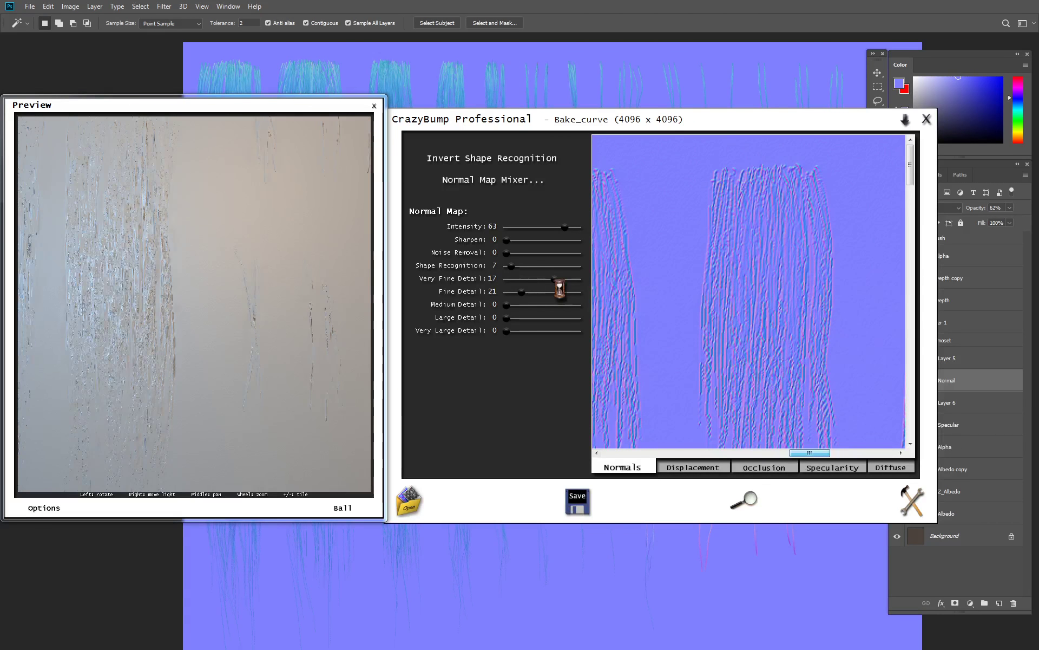
mouse_move(521, 292)
mouse_down()
mouse_move(556, 301)
mouse_move(528, 291)
mouse_up()
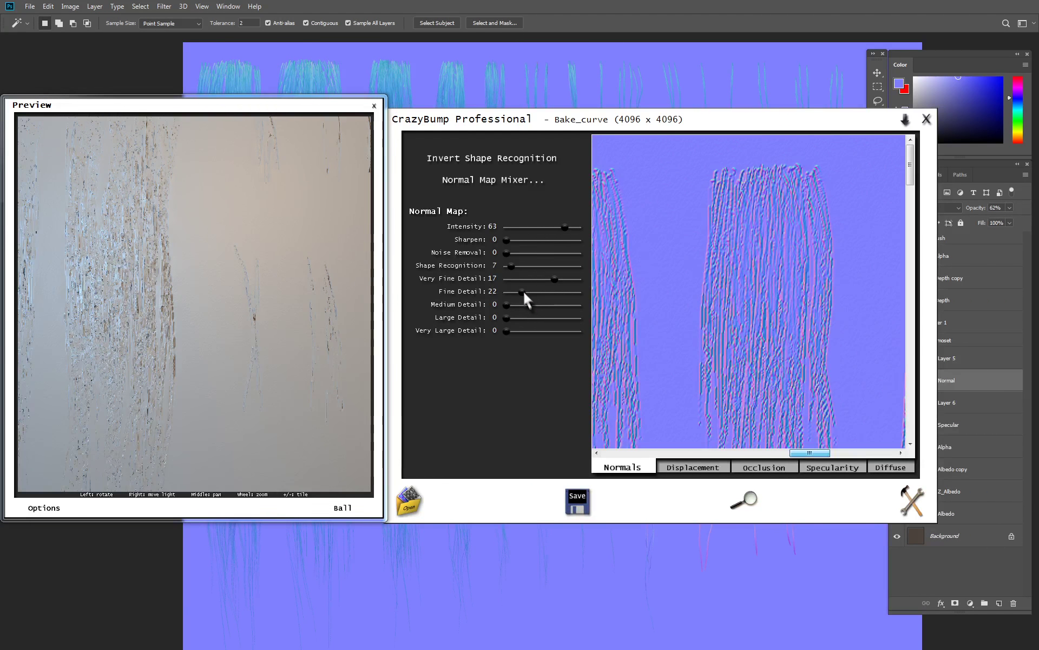
click(524, 305)
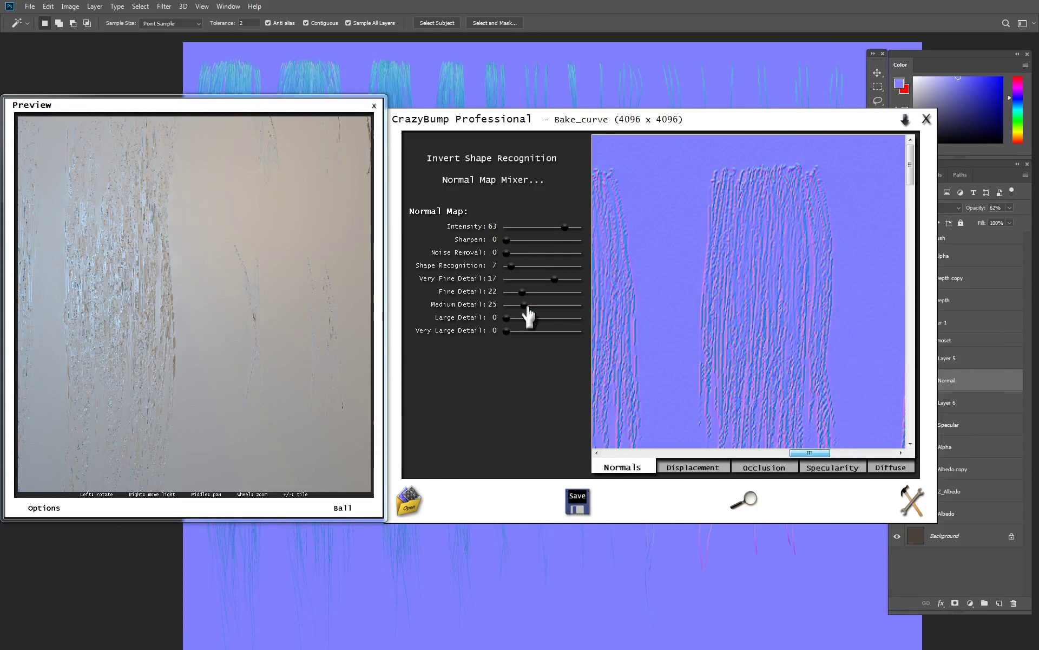
mouse_move(525, 304)
mouse_down()
mouse_move(555, 305)
mouse_move(523, 304)
mouse_up()
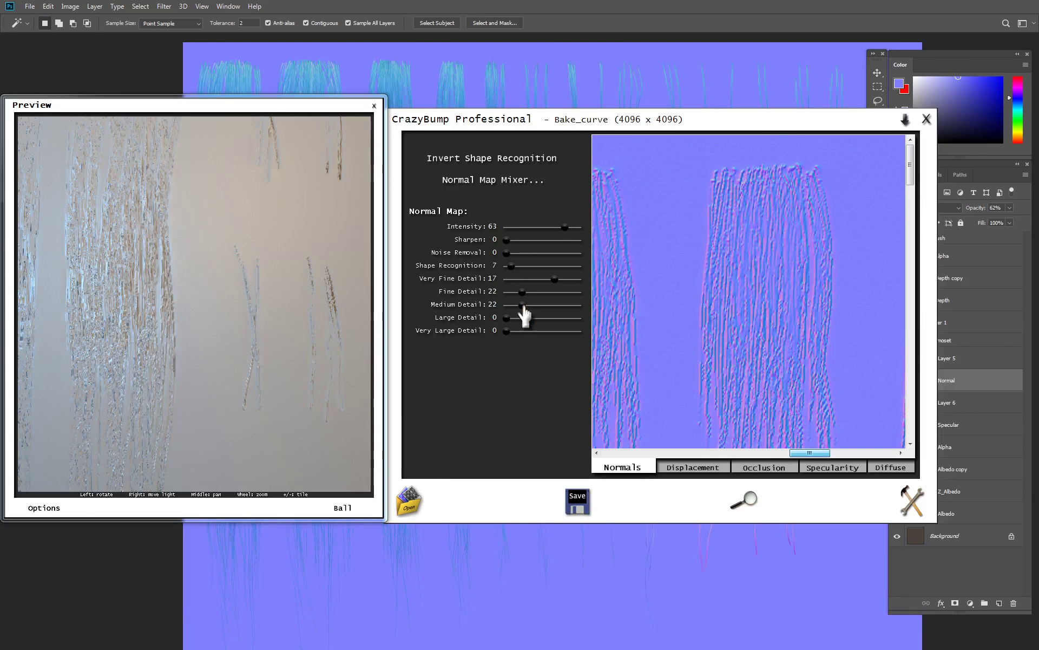
drag(525, 305, 514, 307)
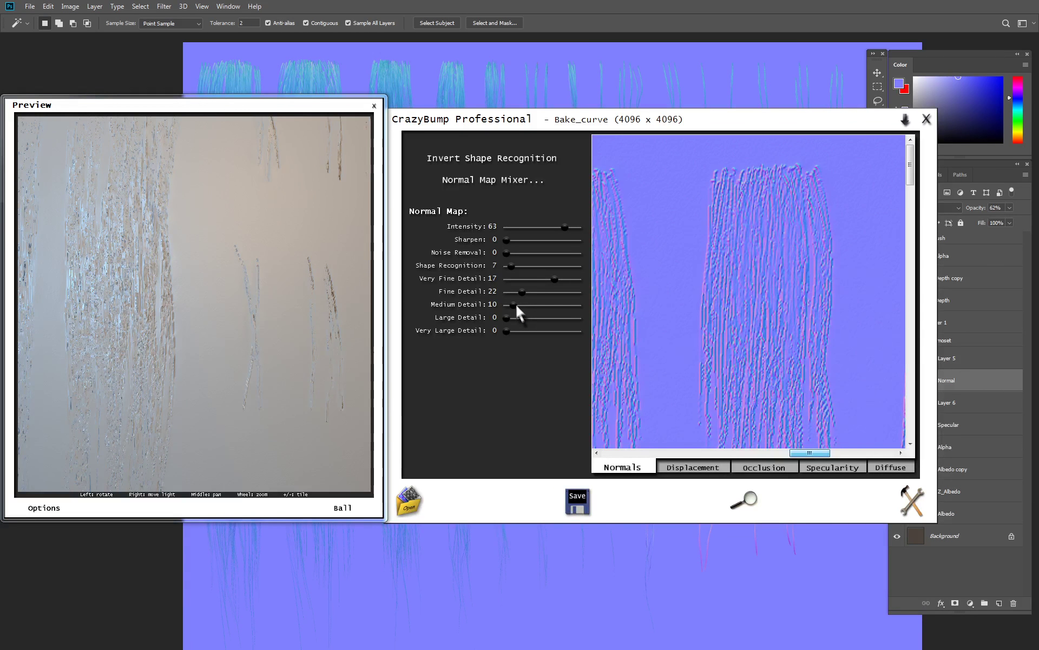
click(568, 493)
Copy the normal map to the clipboard and paste it into Photoshop as a new layer
click(587, 492)
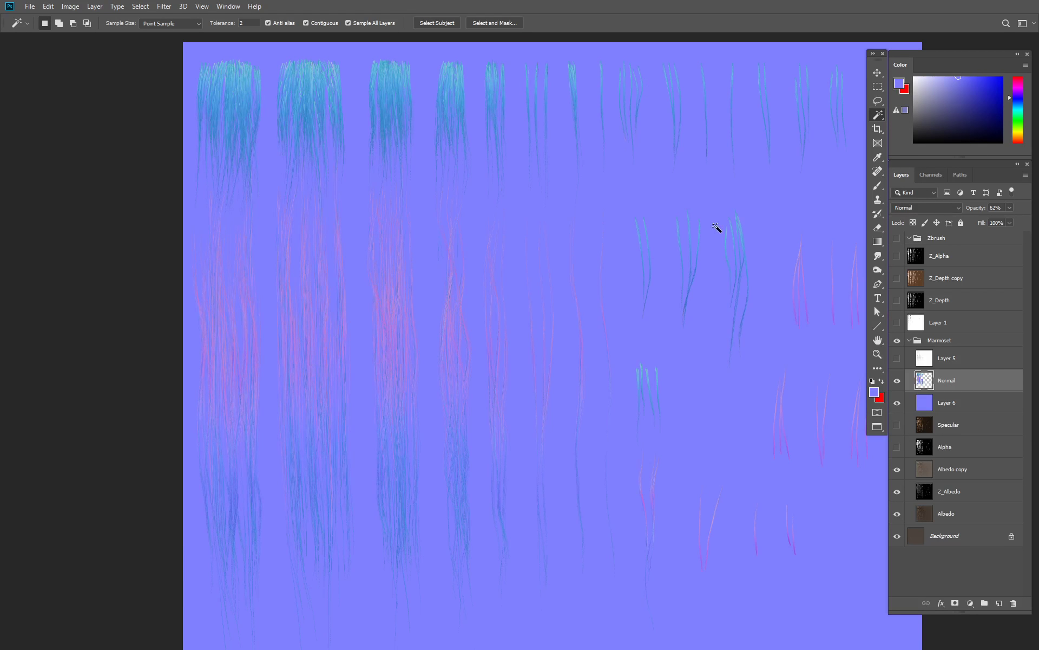
key(ctrl+v)
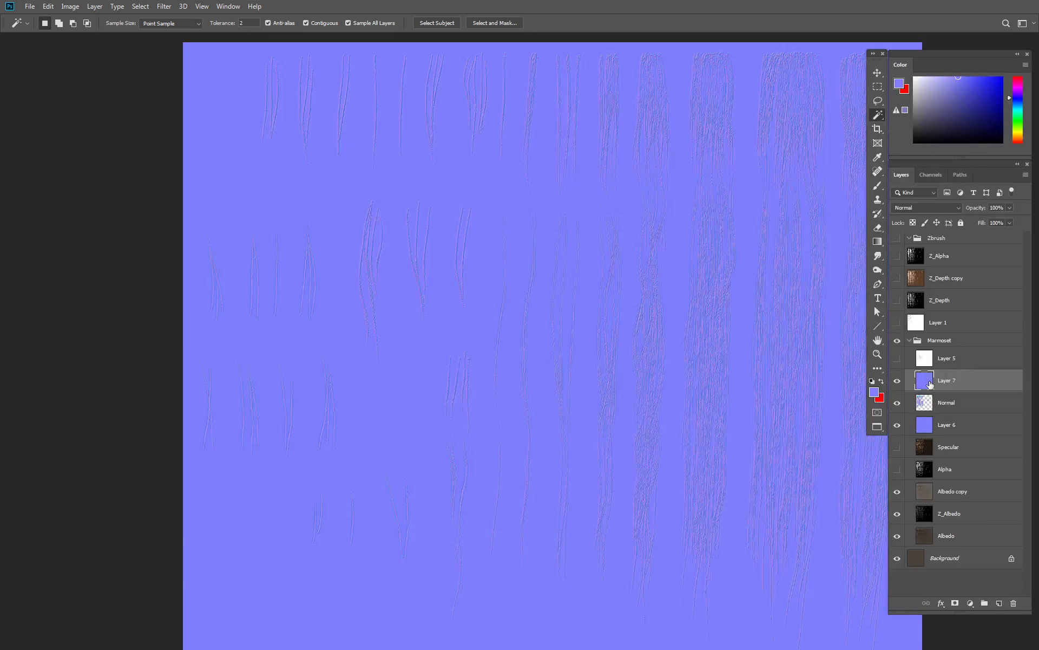
click(897, 382)
key(ctrl+a)
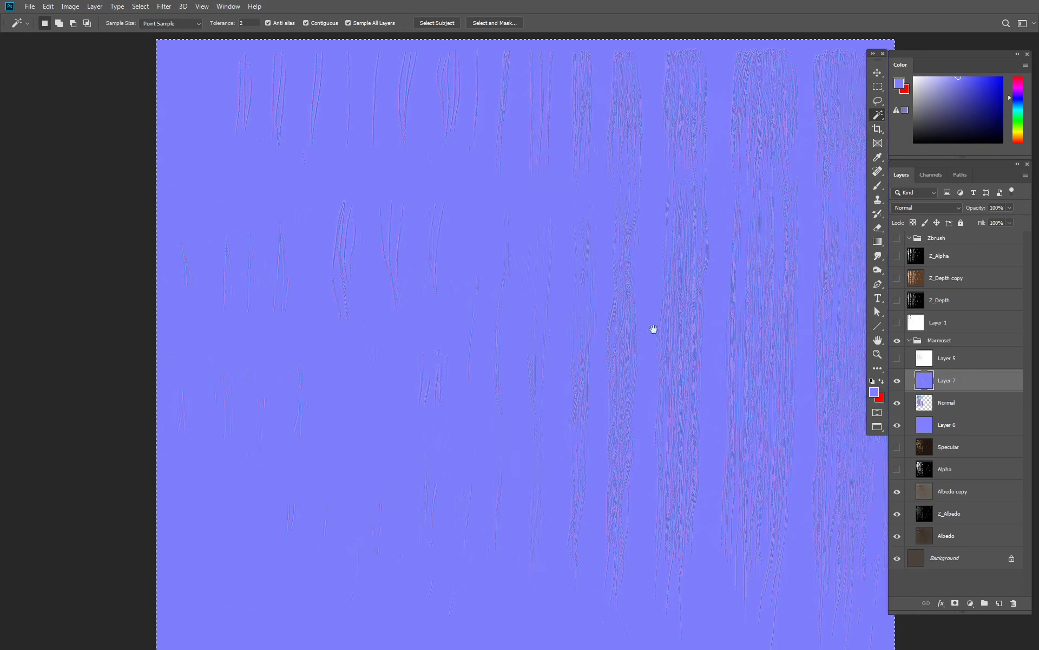
scroll(652, 327, right, 5)
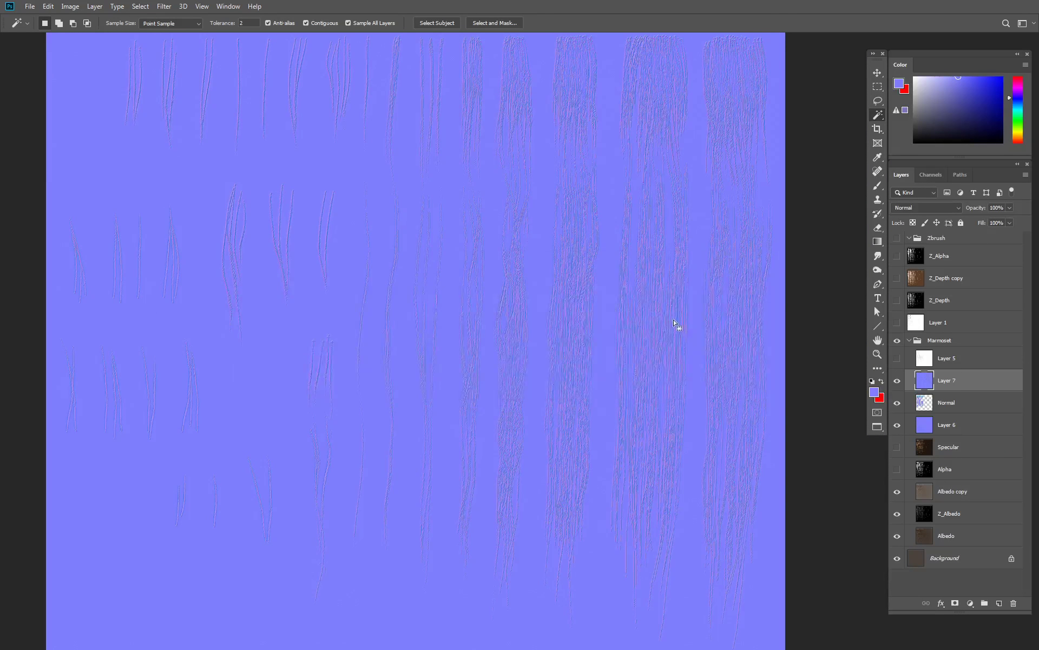
Set Noise Removal to 1 in CrazyBump, recopy the normals and paste them as Layer 8
key(alt+Tab)
key(Escape)
key(alt+Tab)
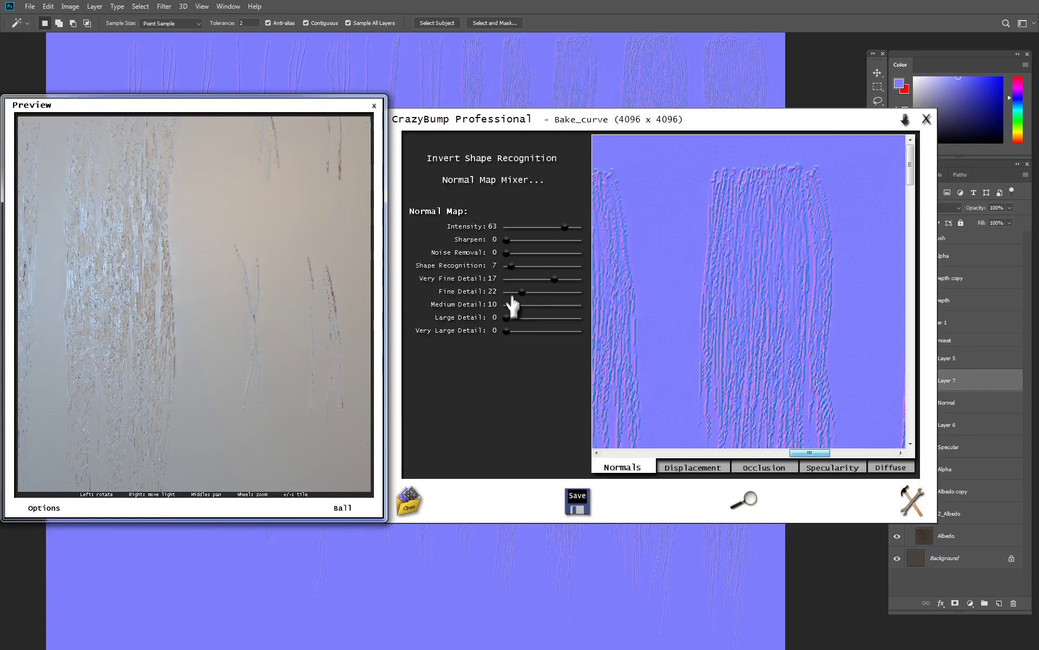
click(530, 253)
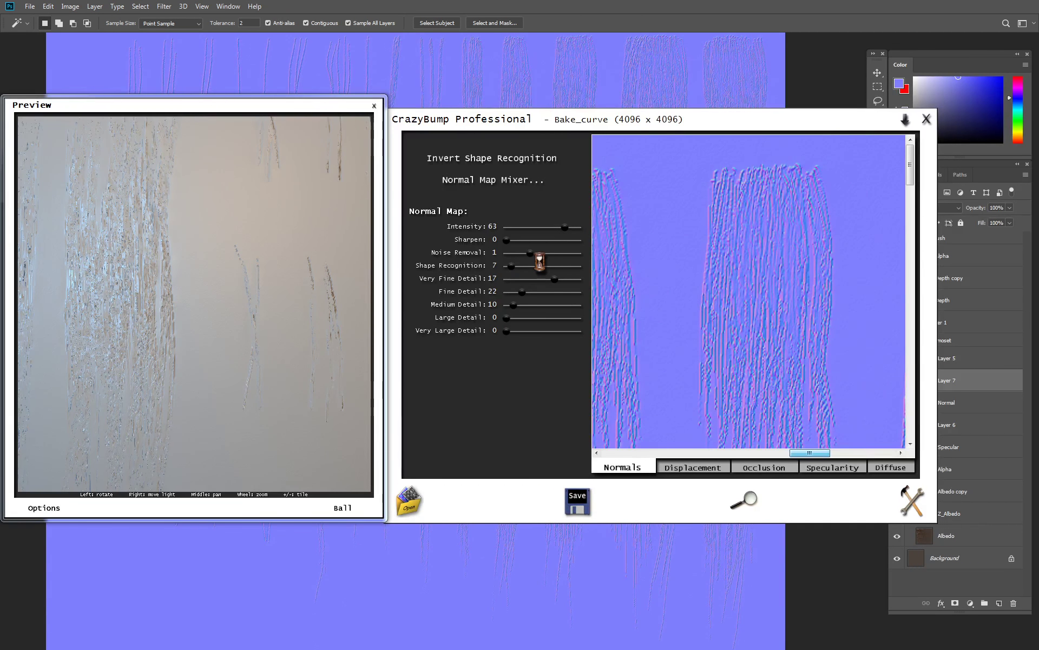
click(577, 503)
click(585, 503)
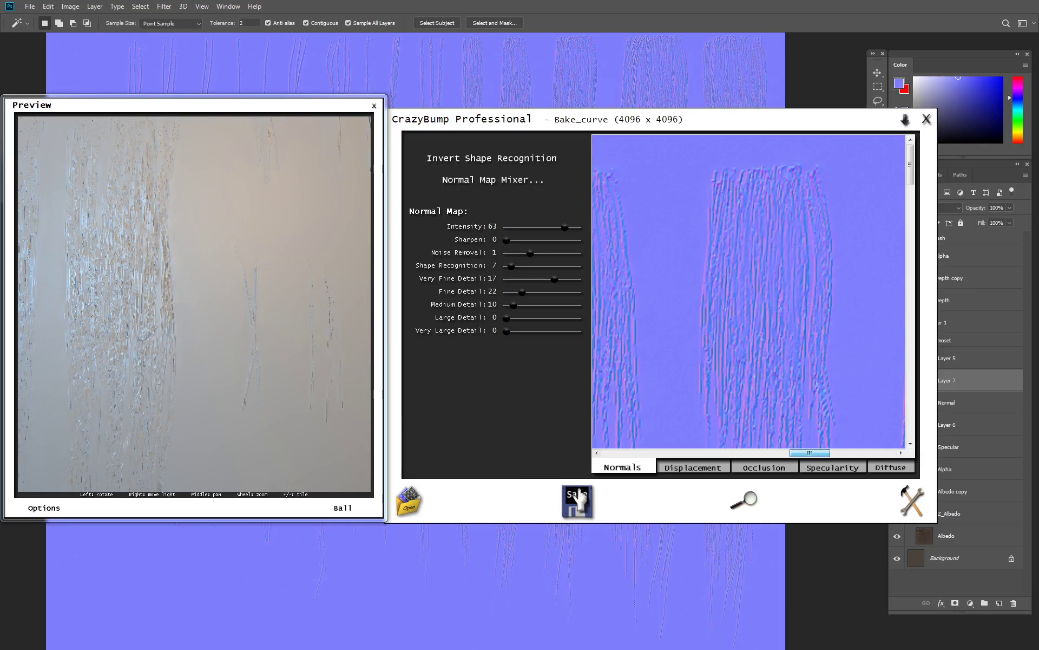
click(727, 98)
key(ctrl+v)
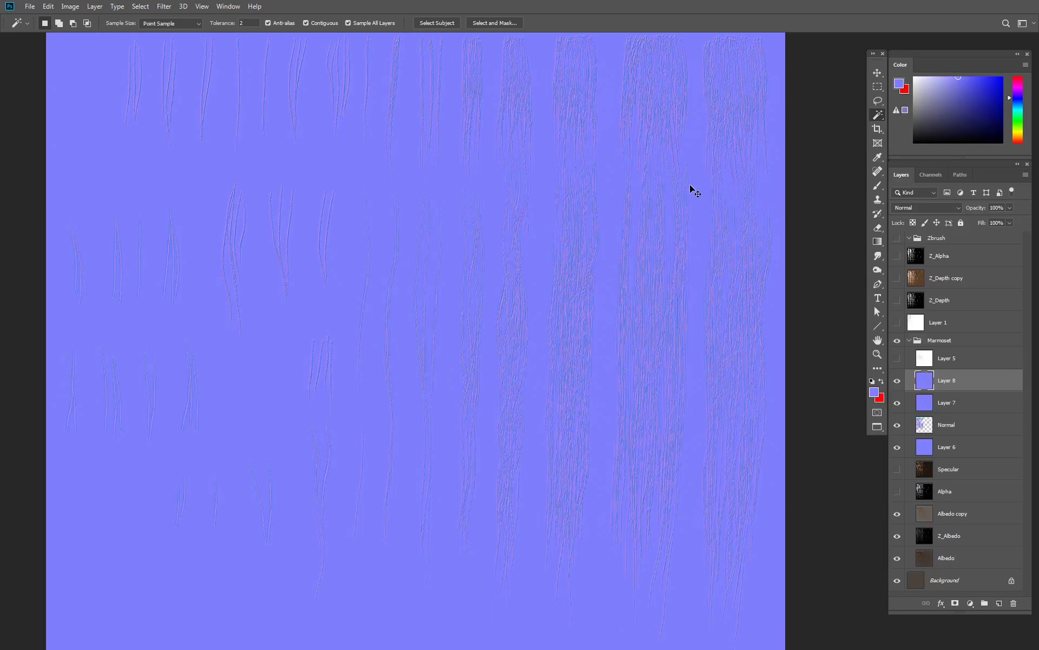
Select Layers 7 and 8 and lower their opacity to 19% to see the strands beneath
key(z)
click(674, 109)
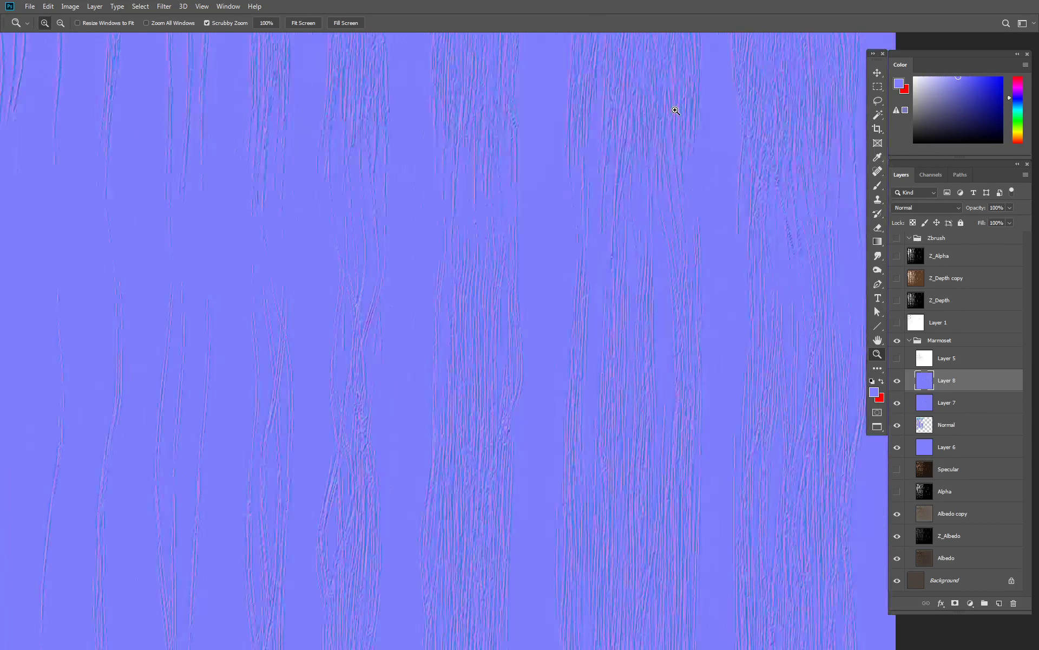
drag(635, 281, 634, 292)
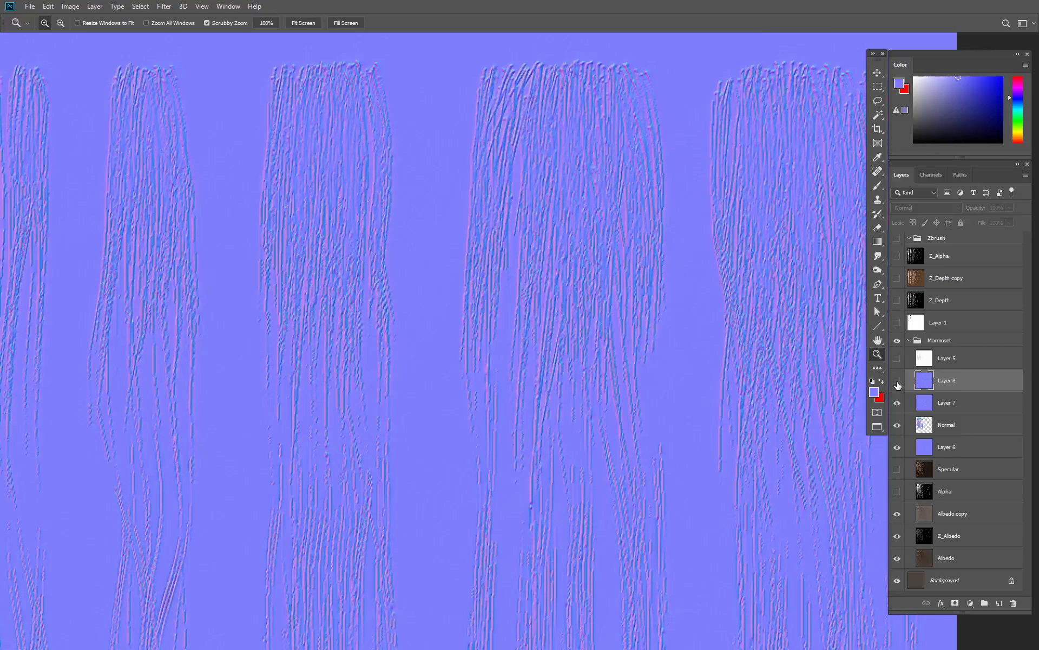
click(946, 405)
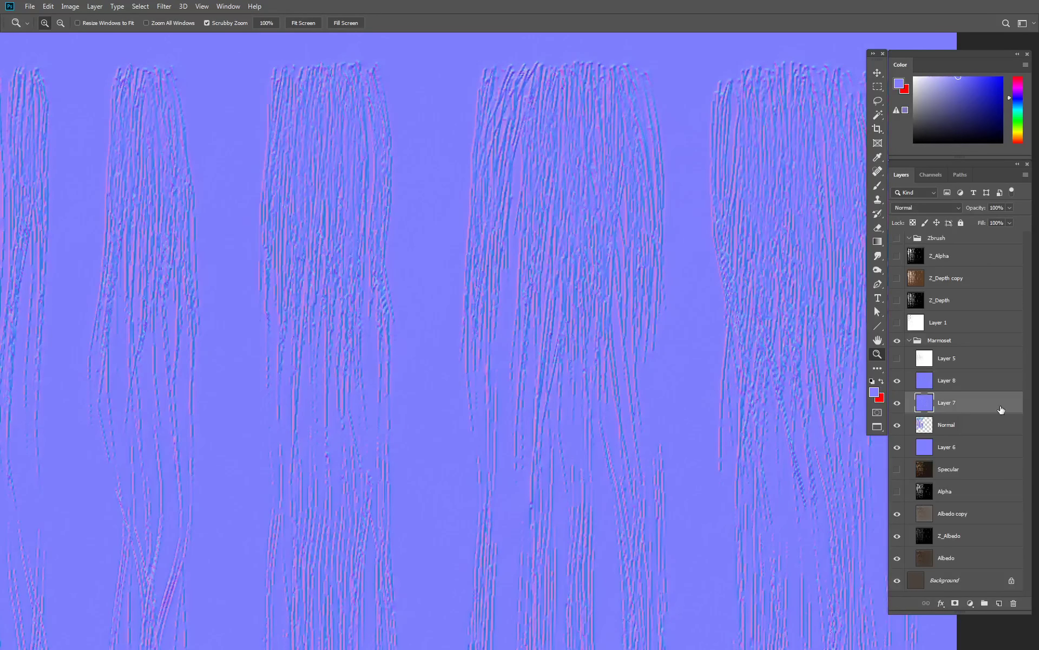
click(950, 383)
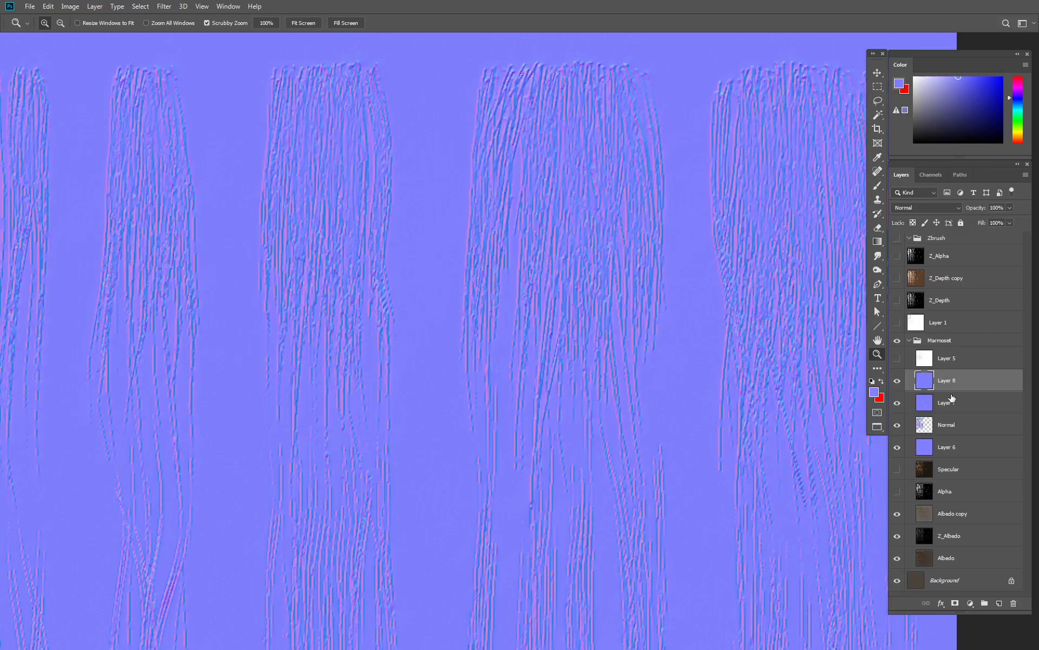
shift+click(954, 402)
drag(974, 209, 928, 211)
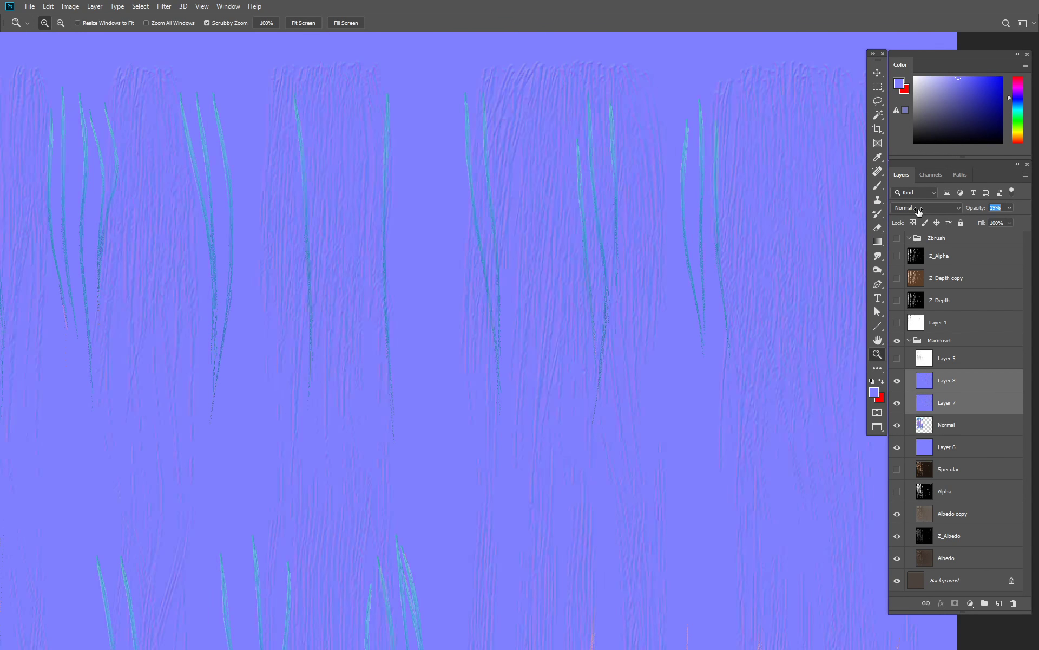
drag(928, 211, 918, 211)
alt+click(639, 246)
Reorient the selected layers with Free Transform and nudge them onto the hair strands
key(ctrl+t)
right_click(515, 278)
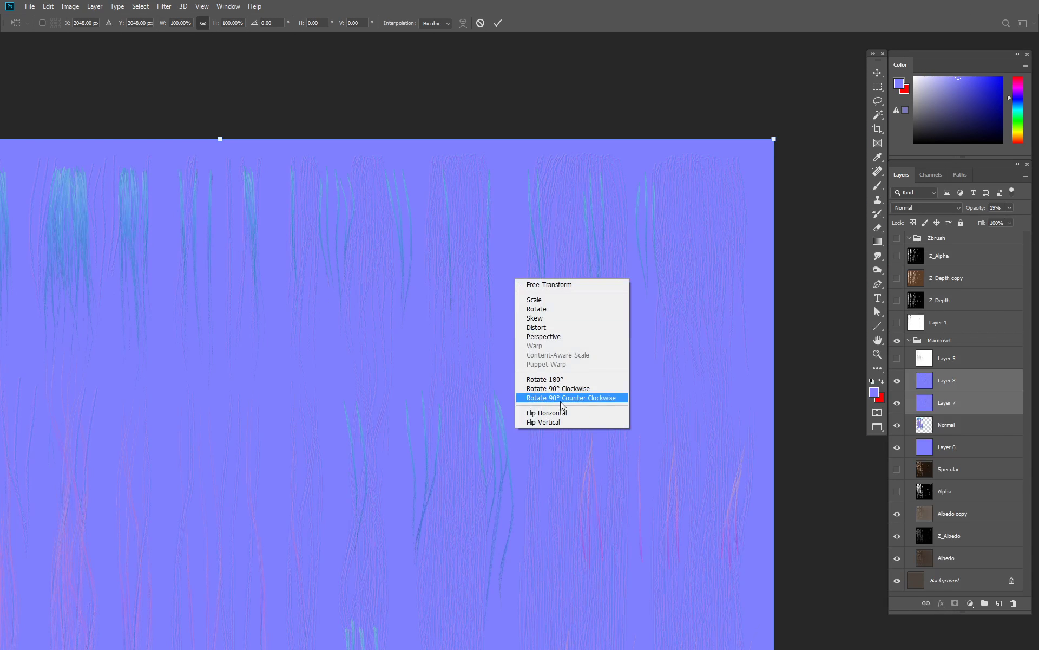
click(568, 413)
key(Return)
mouse_move(557, 411)
mouse_down()
mouse_move(292, 218)
mouse_move(315, 209)
mouse_up()
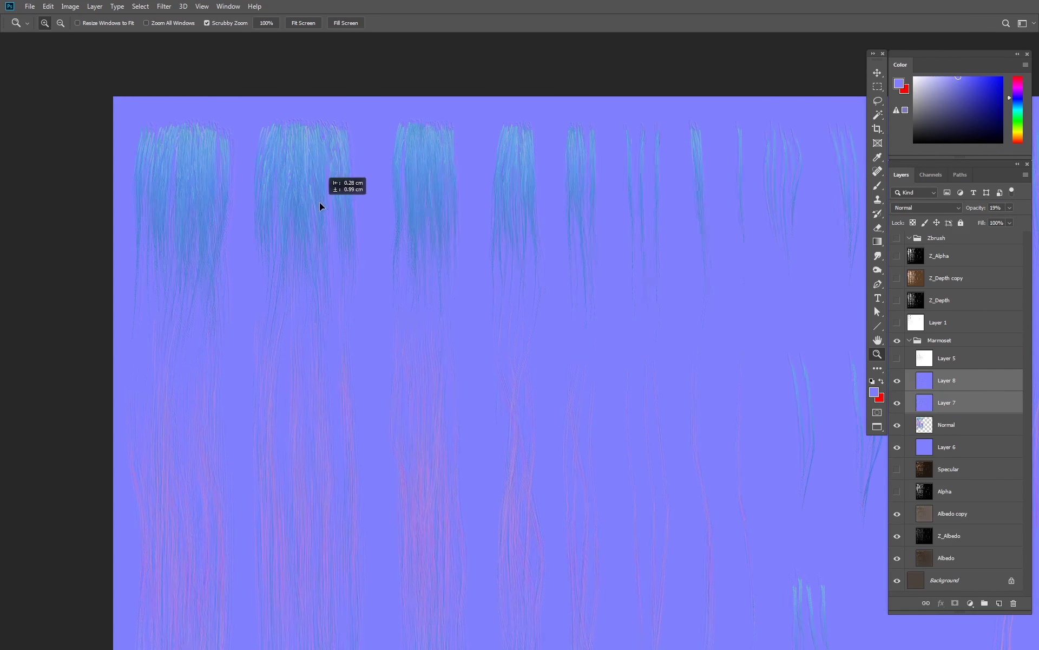
alt+scroll(169, 135, up, 5)
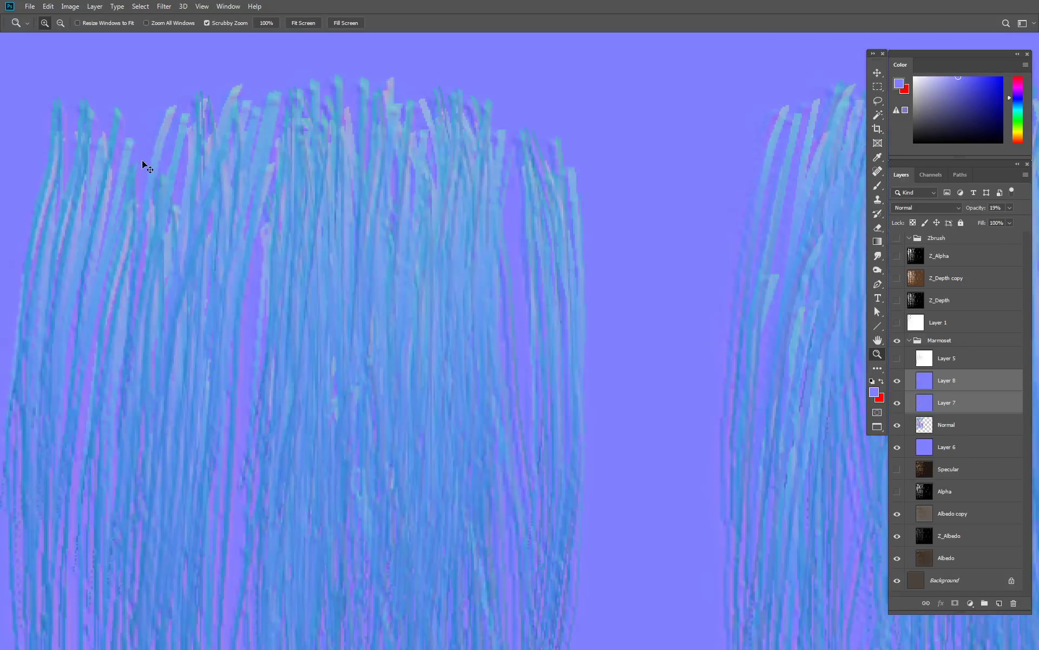
ctrl+drag(150, 182, 138, 175)
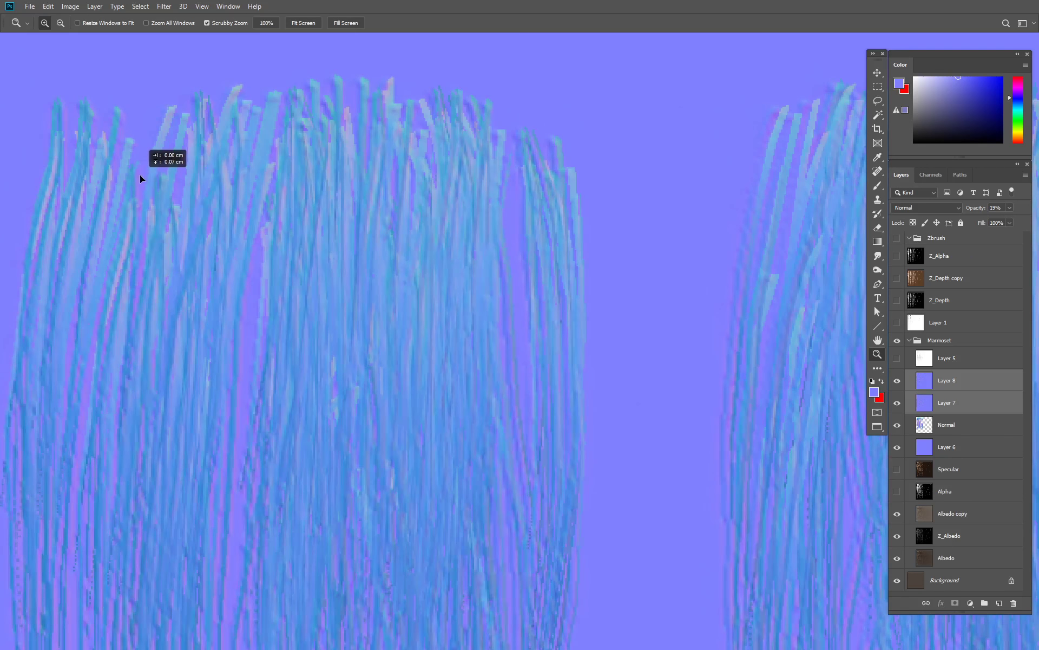
ctrl+drag(139, 174, 140, 174)
ctrl+drag(274, 215, 271, 215)
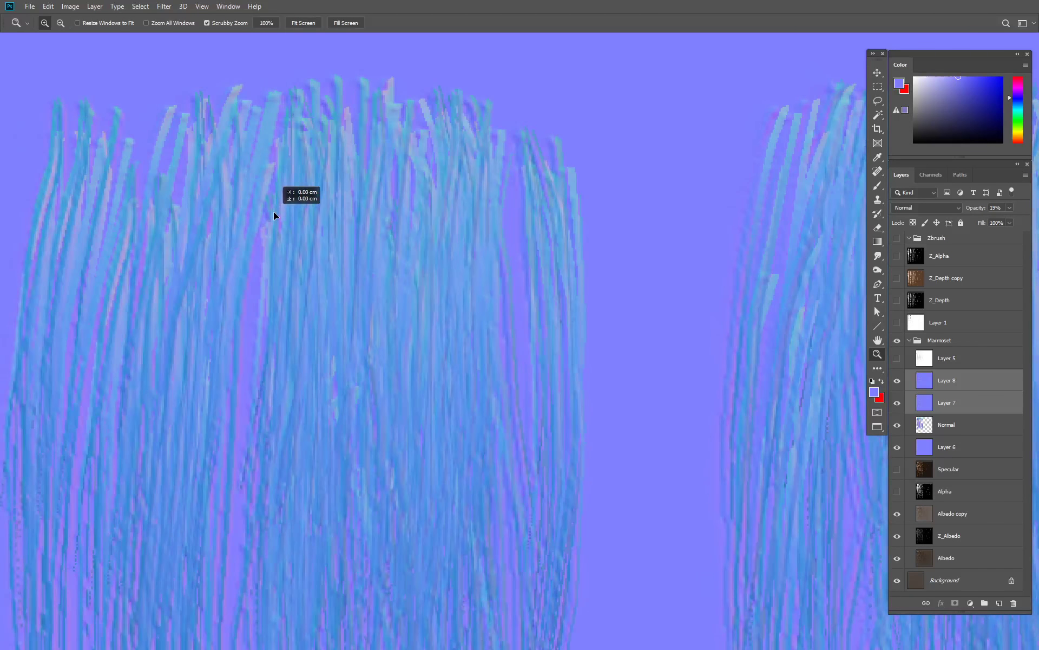
Scale the normal-map layer slightly larger to match the strands
key(ctrl+minus)
key(ctrl+minus)
key(ctrl+minus)
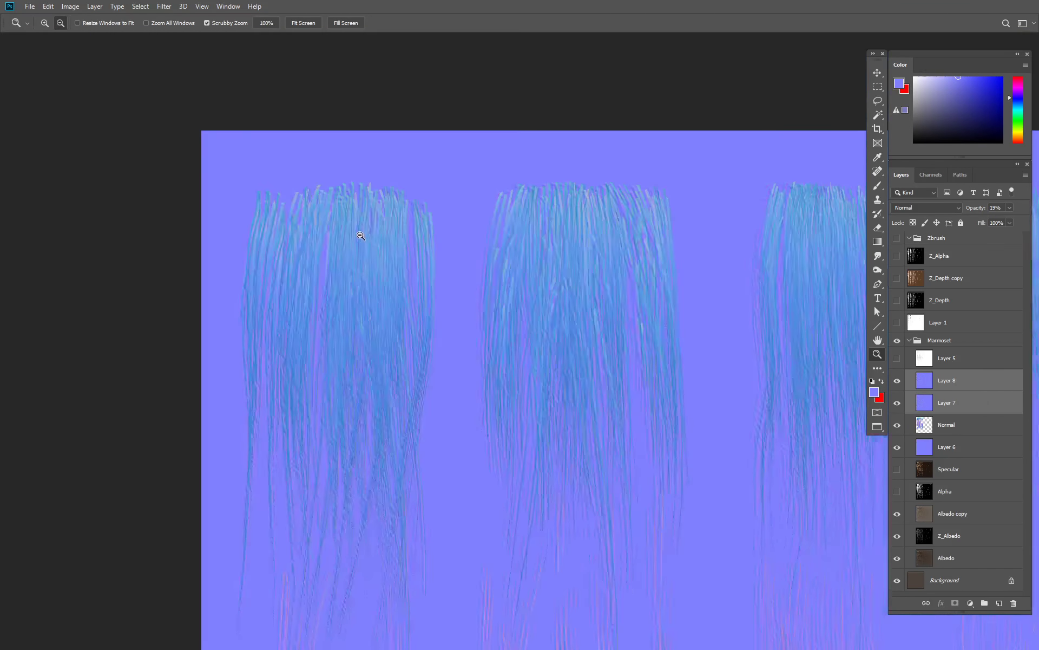
scroll(634, 323, right, 5)
scroll(544, 292, down, 3)
scroll(544, 292, right, 5)
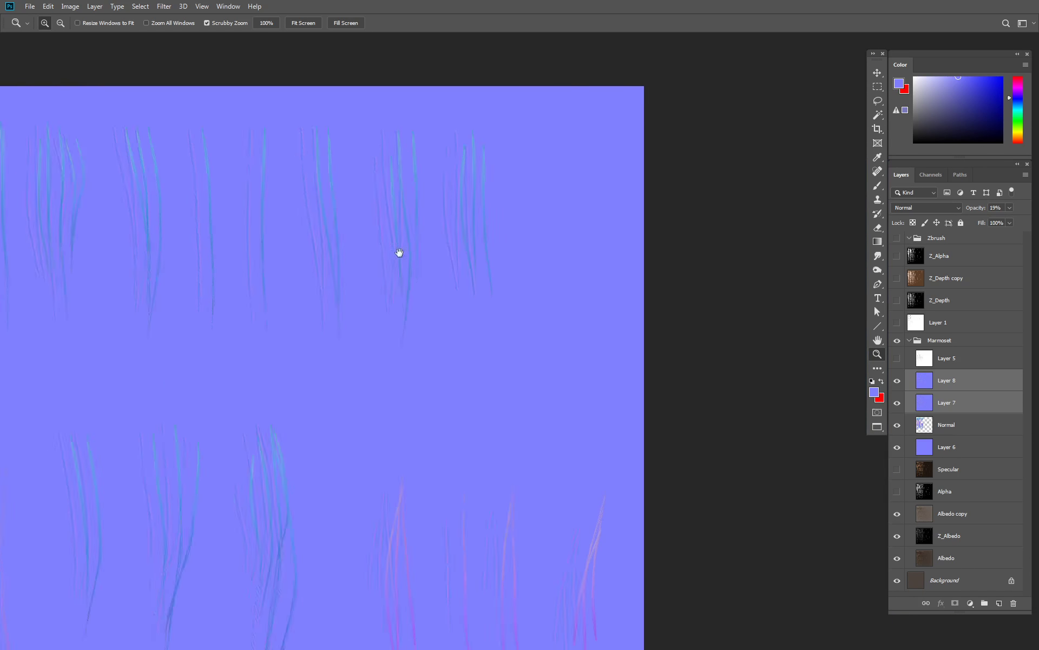
scroll(400, 251, right, 2)
key(ctrl+t)
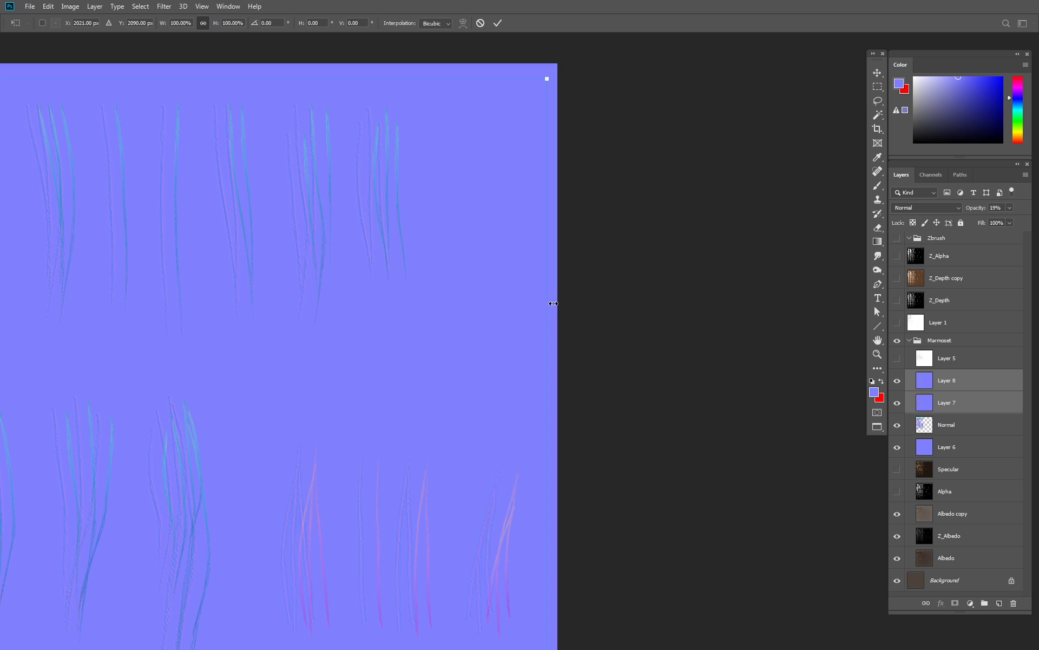
mouse_move(552, 303)
mouse_down()
mouse_move(571, 303)
mouse_move(512, 248)
mouse_move(474, 281)
mouse_move(518, 253)
mouse_move(301, 259)
mouse_up()
key(Return)
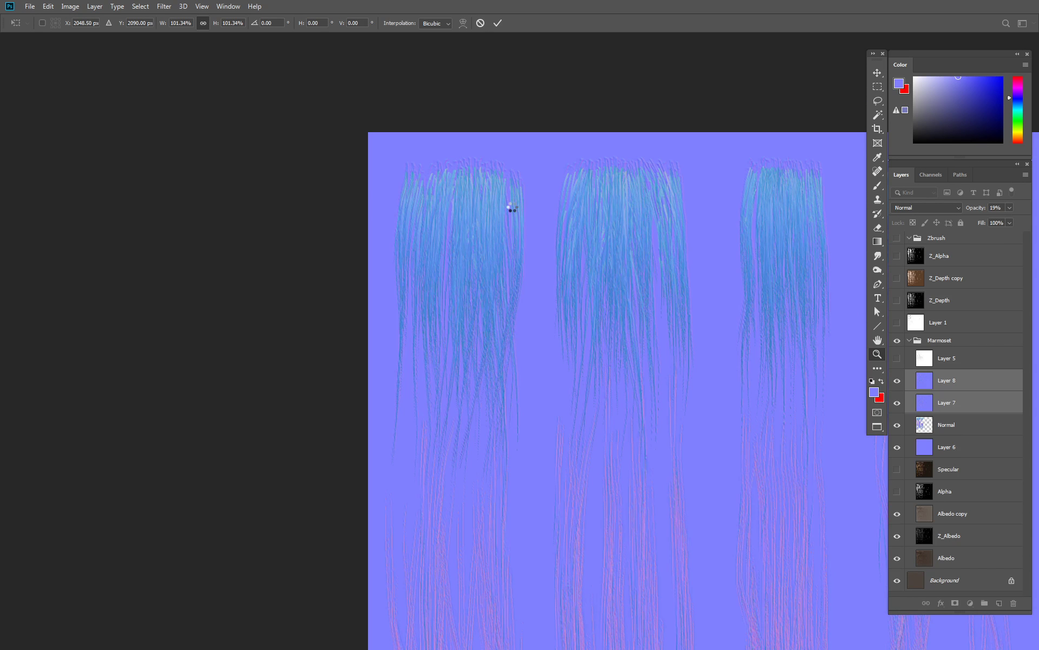
Check the alignment up close, restore 100% opacity and toggle Layer 8 to compare
key(z)
click(519, 209)
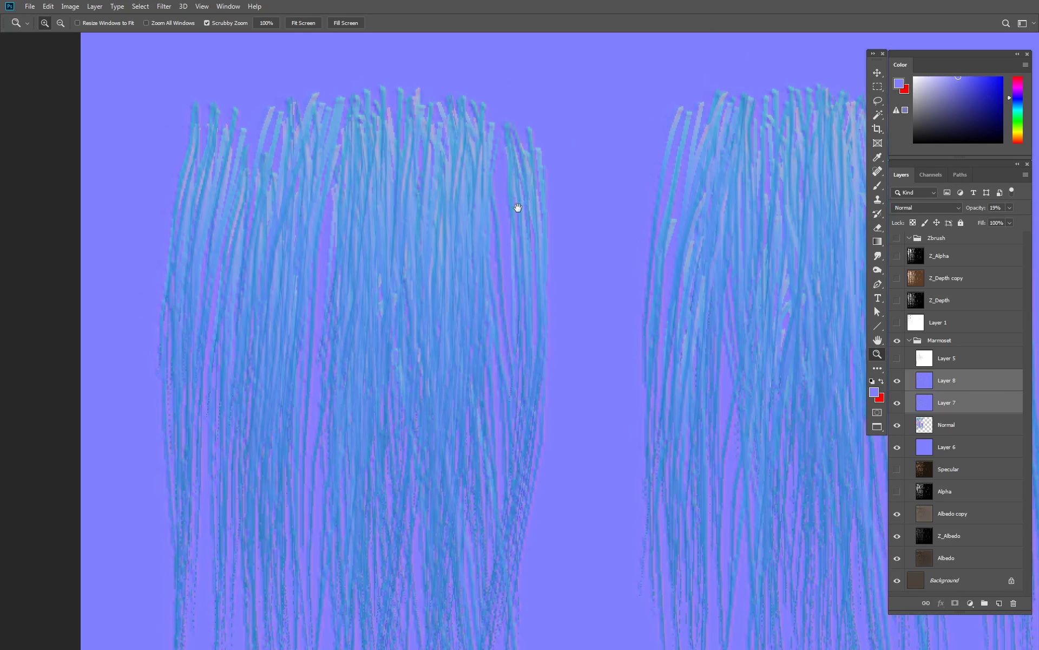
mouse_move(831, 135)
mouse_down()
mouse_move(418, 278)
mouse_move(372, 271)
mouse_up()
click(608, 193)
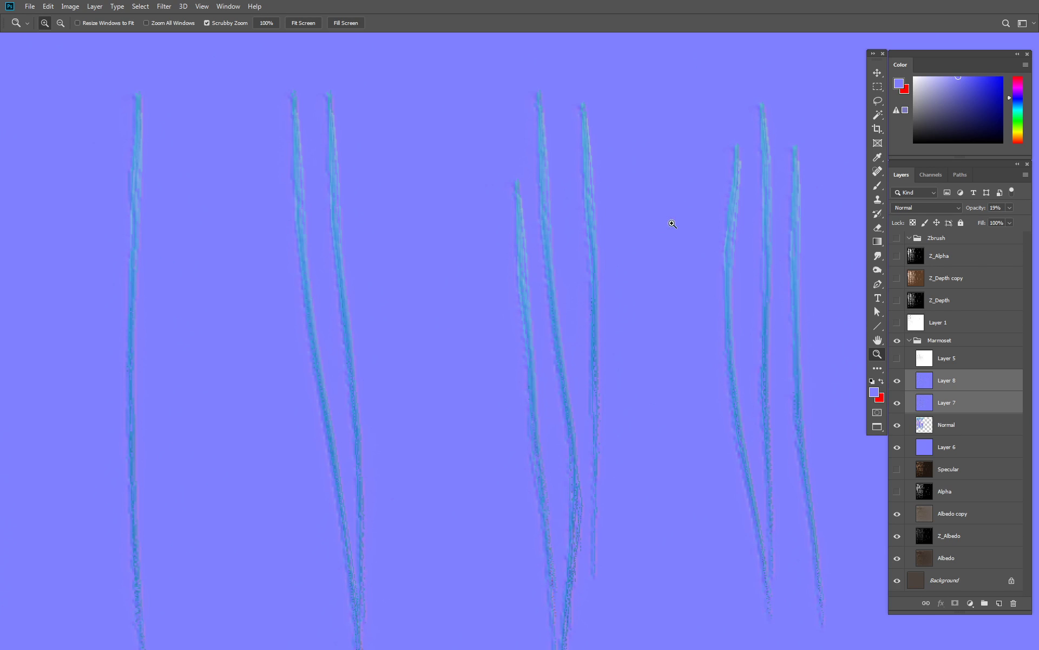
mouse_move(768, 290)
mouse_down()
mouse_move(615, 37)
mouse_move(687, 123)
mouse_move(628, 271)
mouse_move(615, 417)
mouse_move(801, 389)
mouse_up()
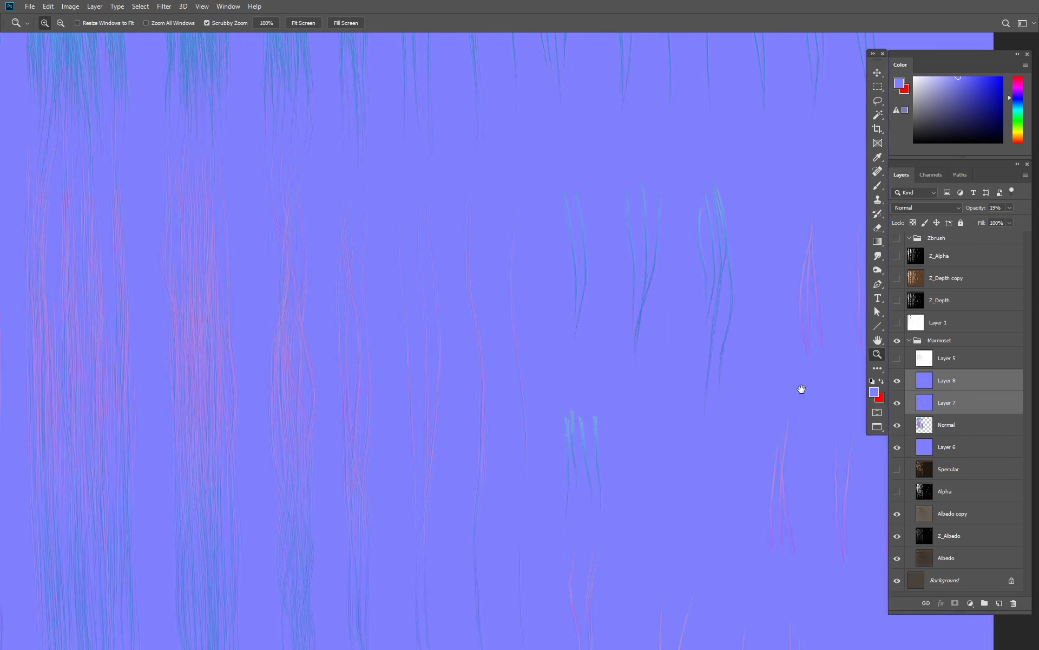
alt+click(691, 378)
alt+click(751, 406)
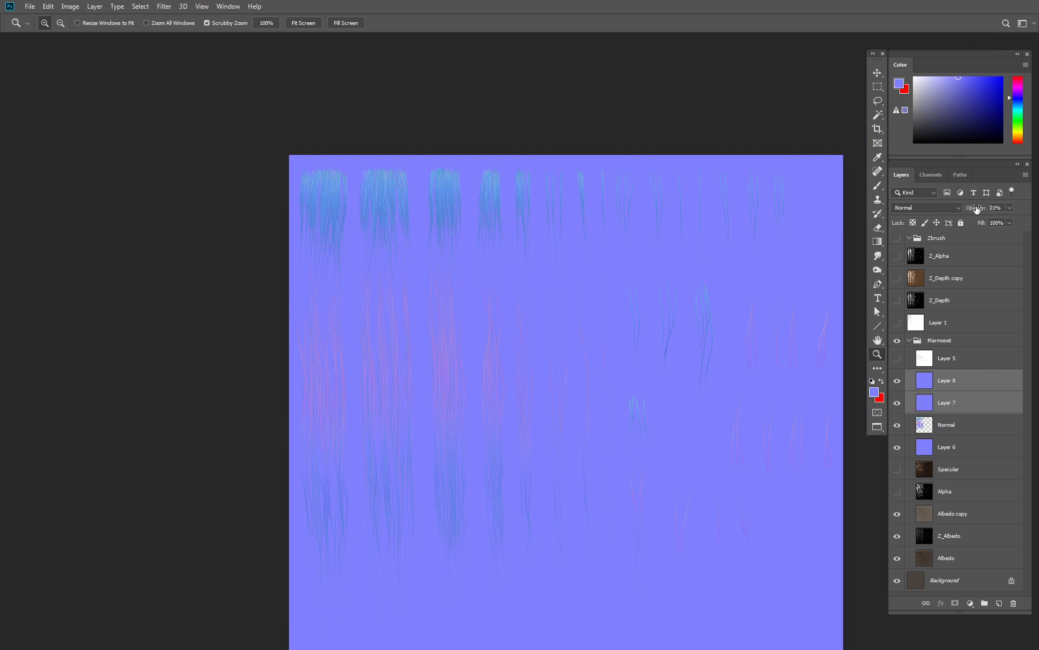
drag(977, 209, 1020, 209)
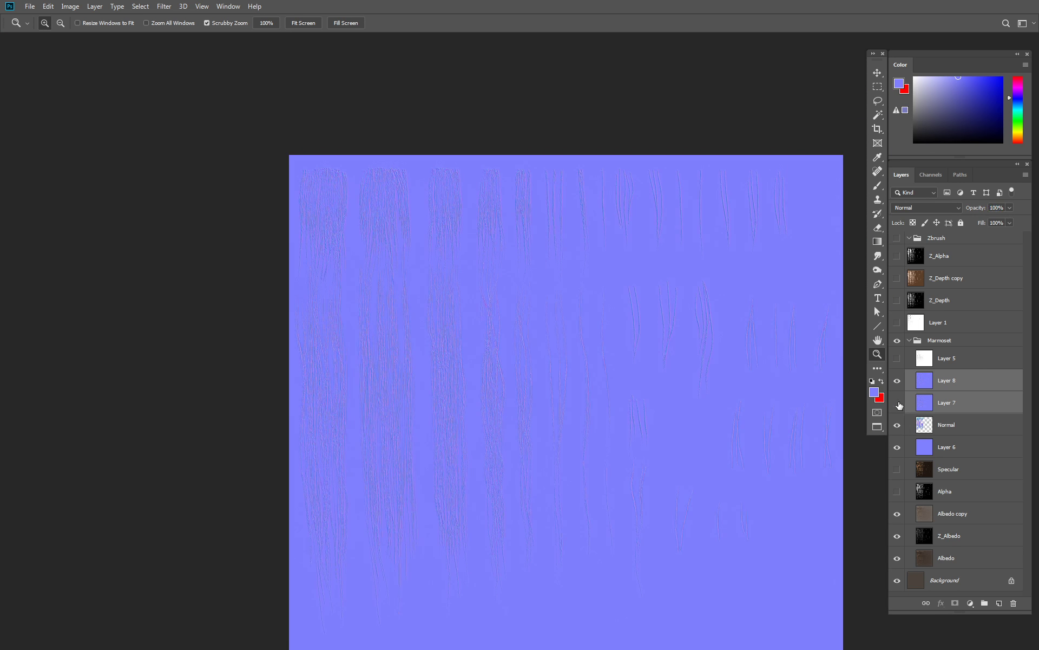
click(898, 381)
click(898, 381)
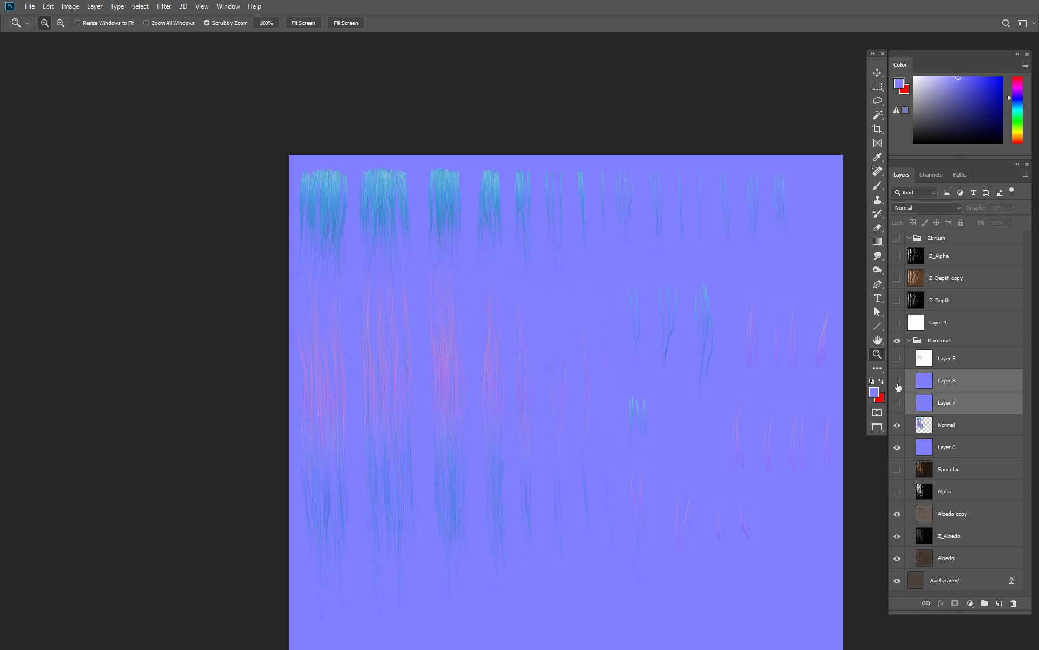
click(898, 381)
Compare Layer 8 on and off, turn Layers 7 and 8 back on, and duplicate Layer 8
click(689, 438)
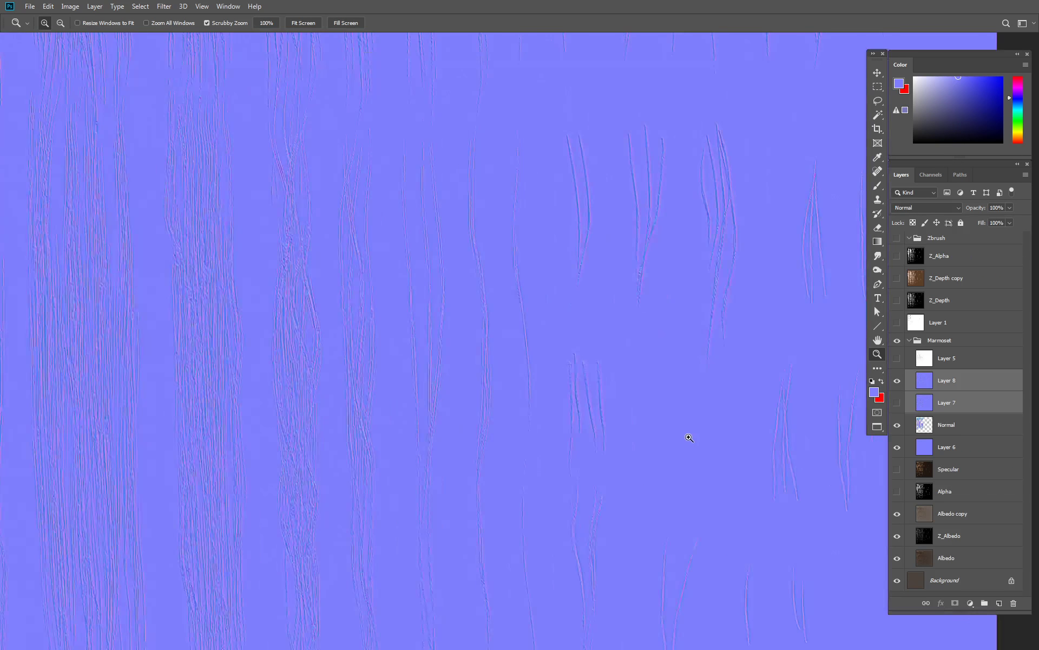
click(897, 382)
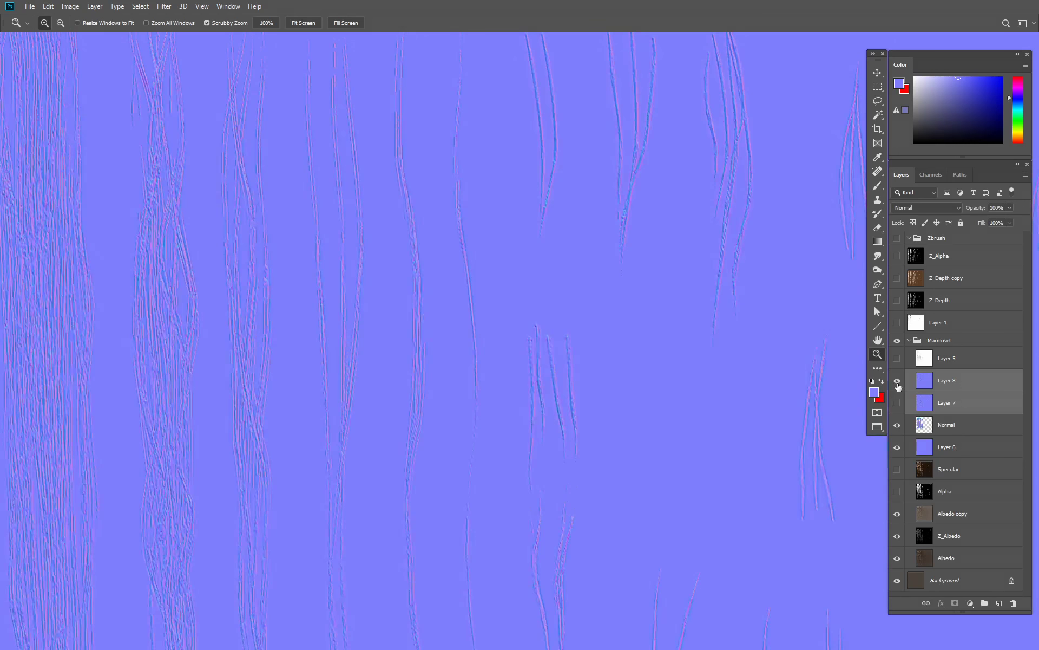
click(898, 382)
click(897, 383)
click(898, 382)
alt+click(704, 352)
alt+click(487, 362)
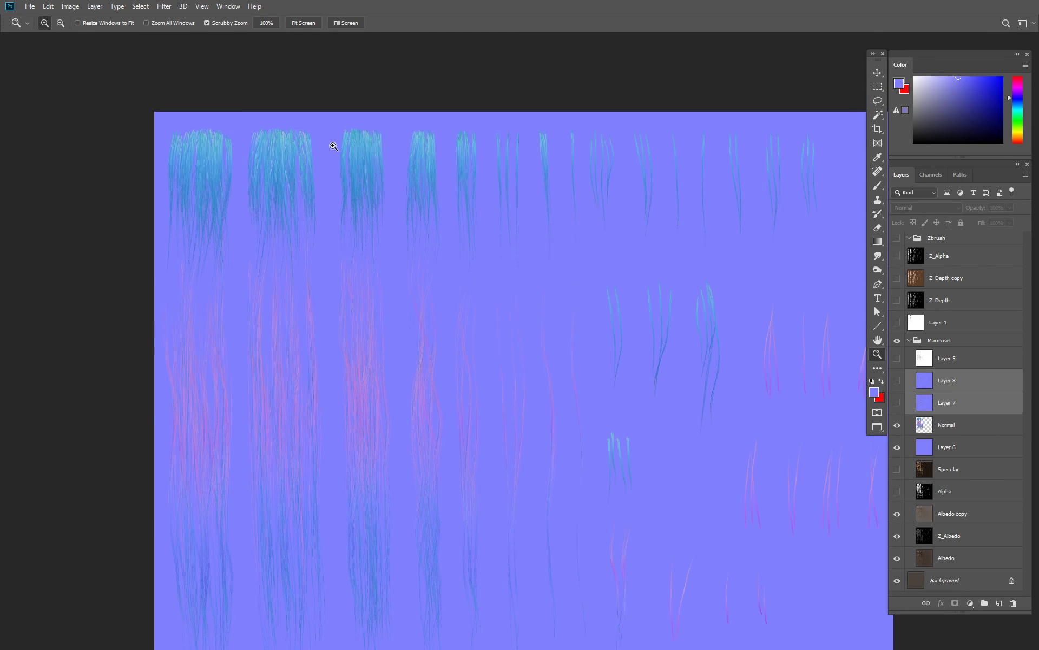
click(333, 146)
click(898, 381)
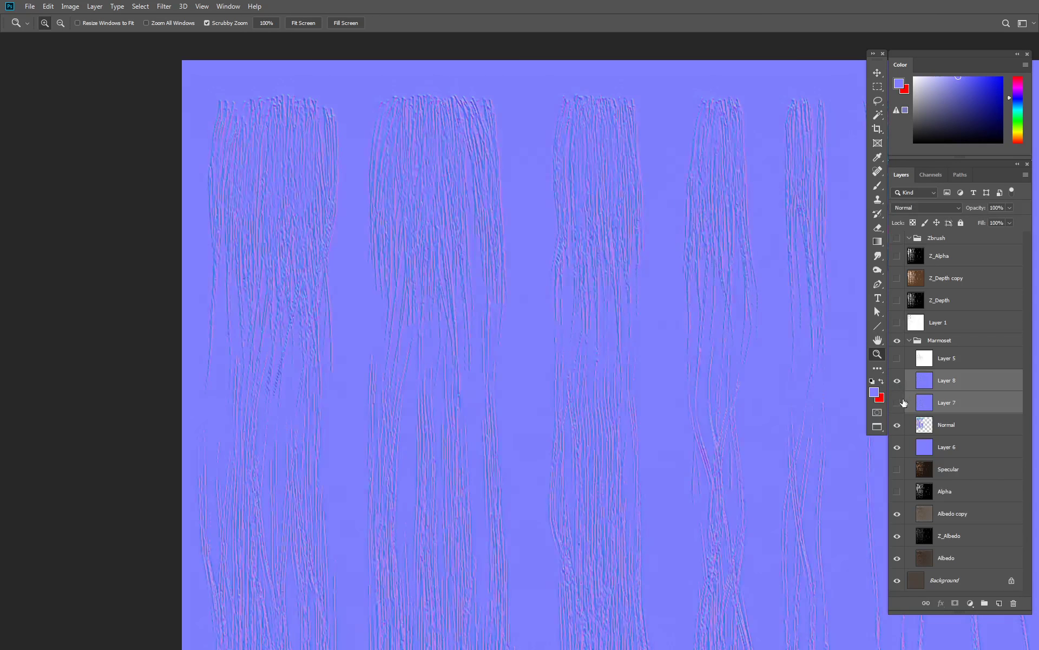
click(898, 402)
click(948, 381)
key(ctrl+j)
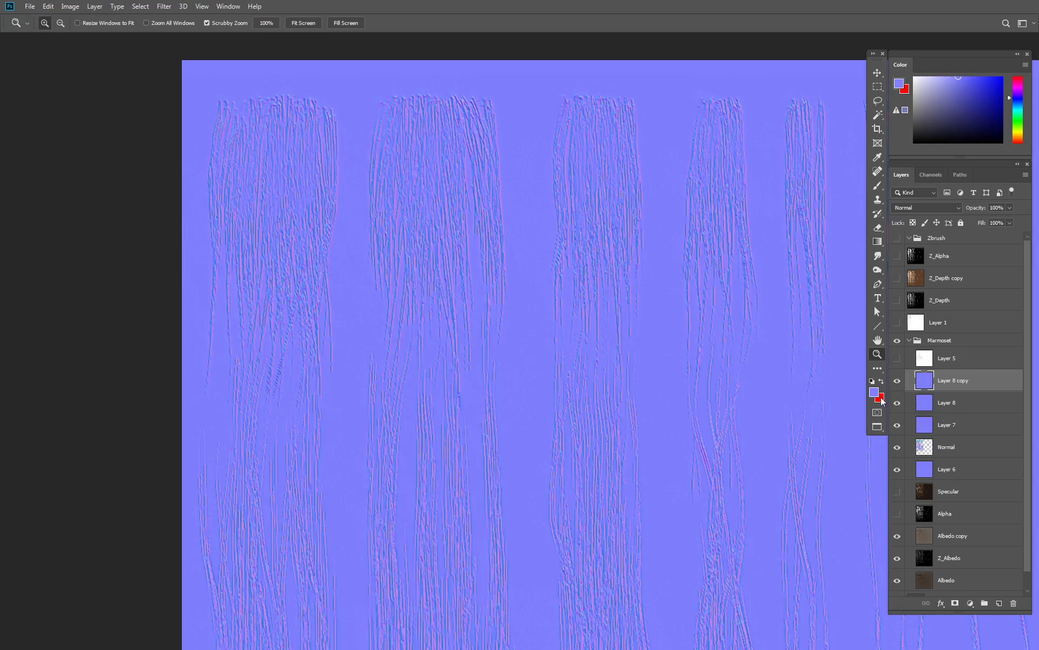
Apply a 90° Motion Blur with a longer distance to Layer 8 copy
click(164, 7)
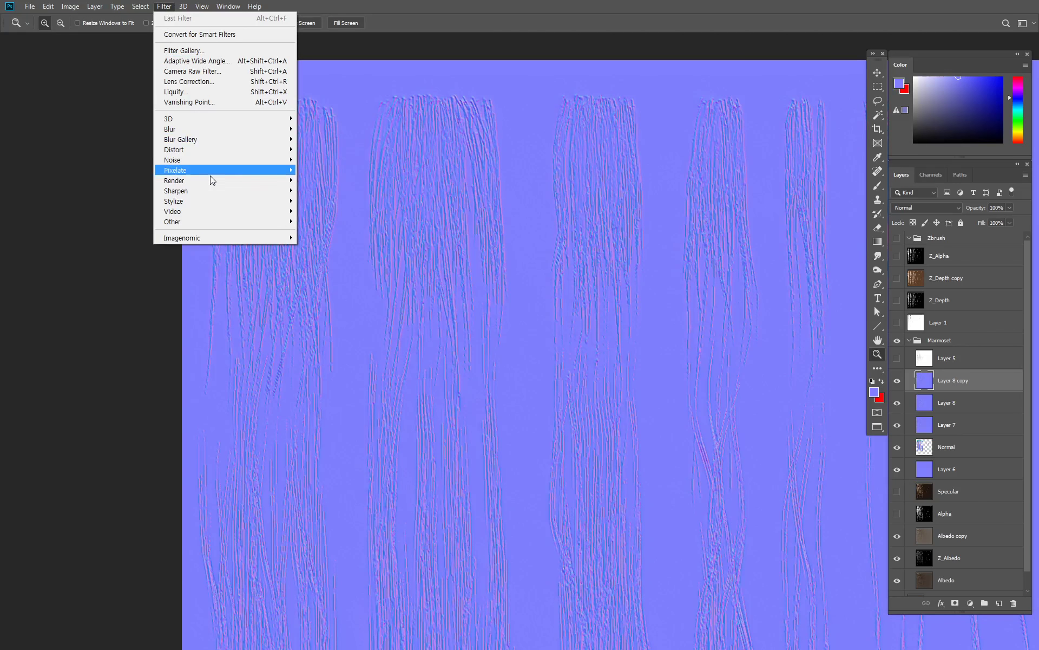
mouse_move(180, 138)
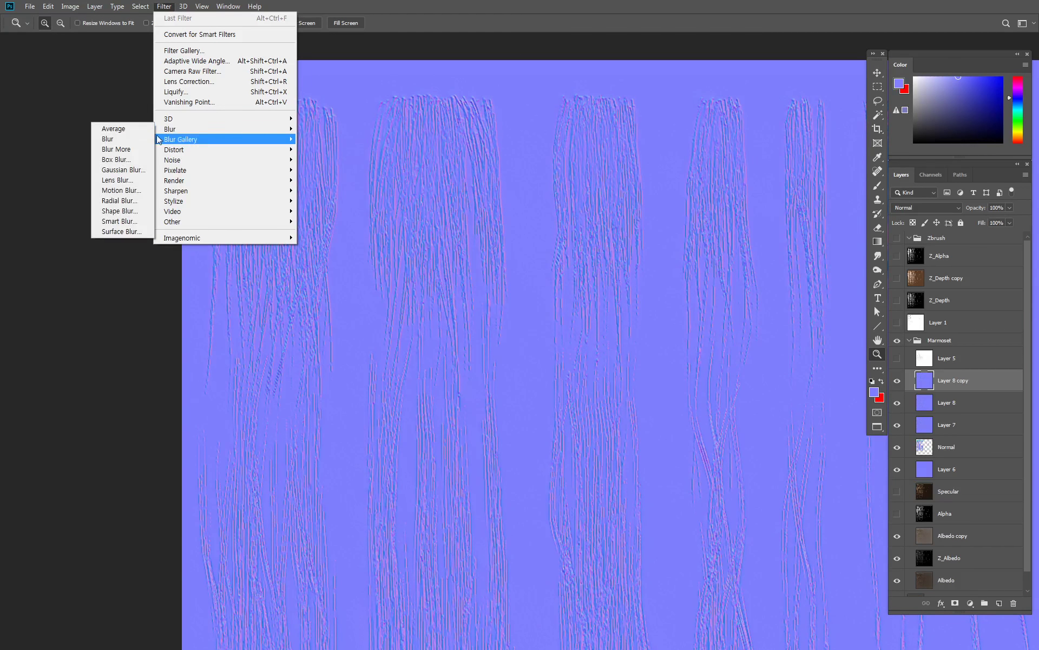
click(121, 190)
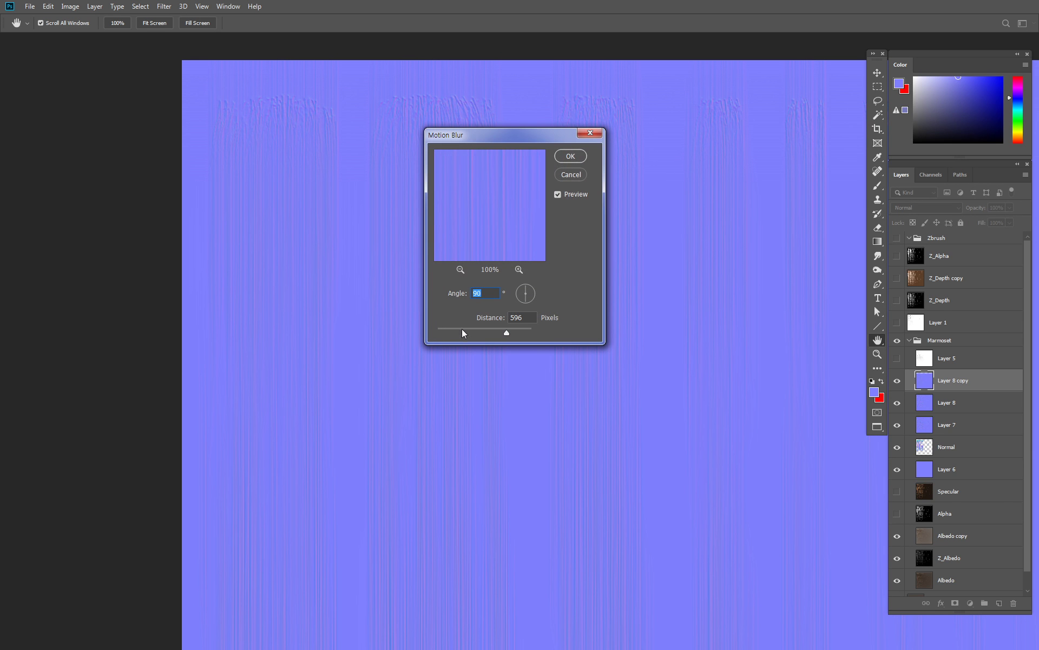
drag(438, 329, 453, 336)
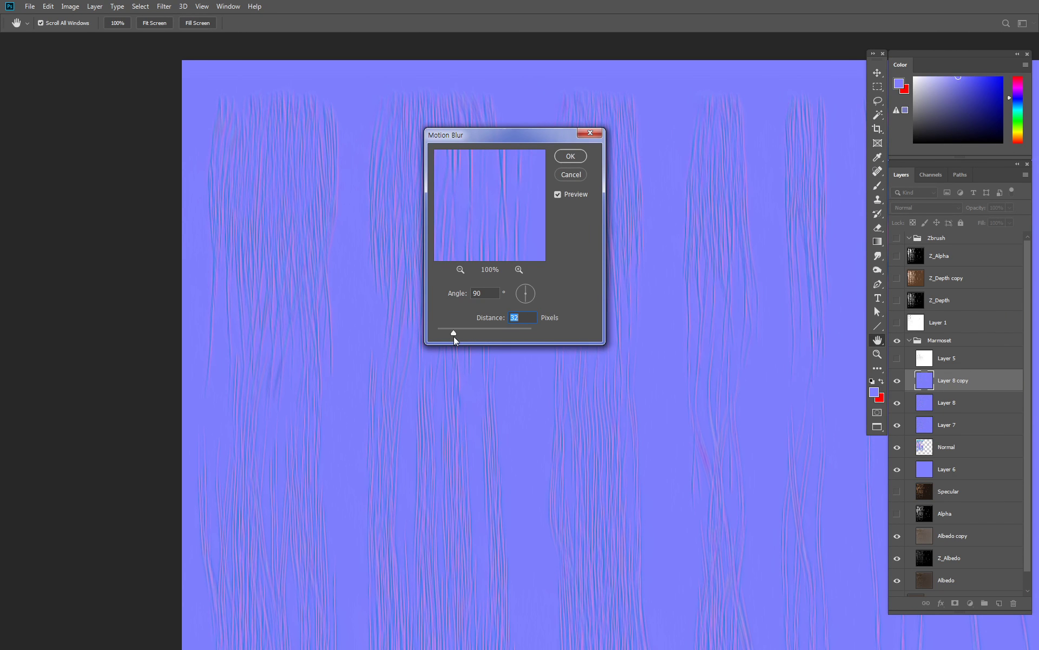
click(572, 157)
key(z)
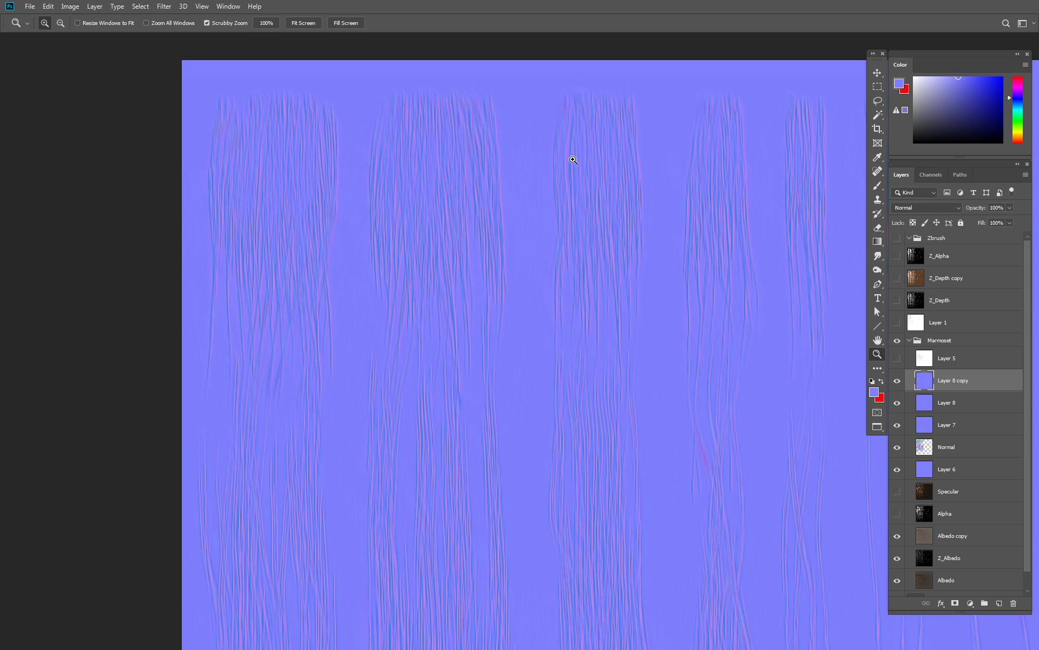
Rename the blurred layer to Blurry
double_click(949, 381)
text(Blurr)
key(Return)
Return to windowed view, save the Hair_Normal document and reposition its window
key(f)
key(f)
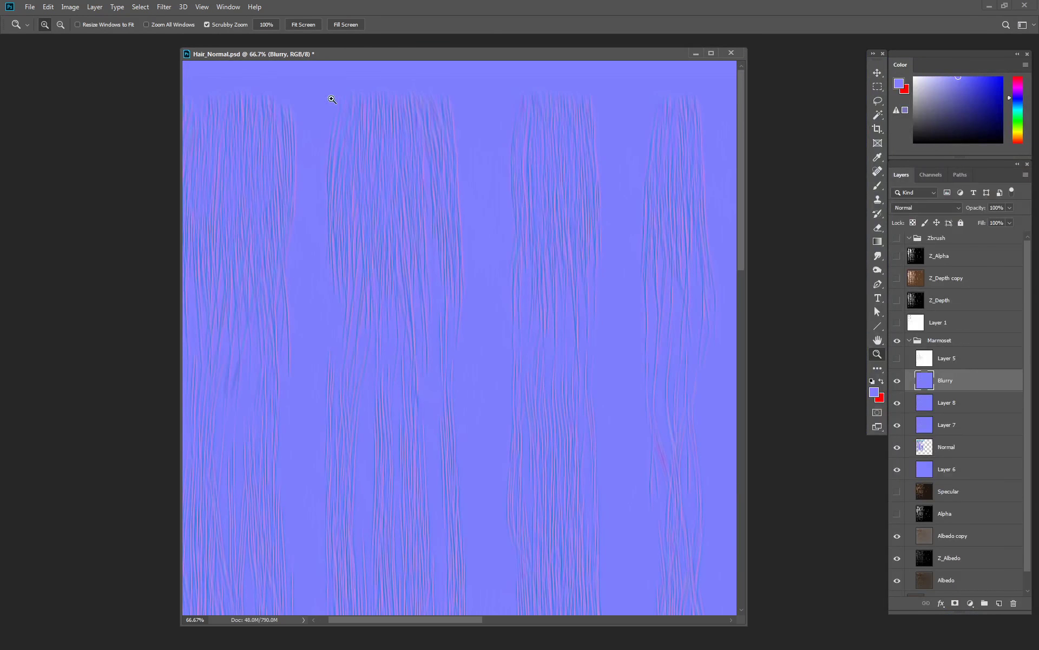
key(ctrl+s)
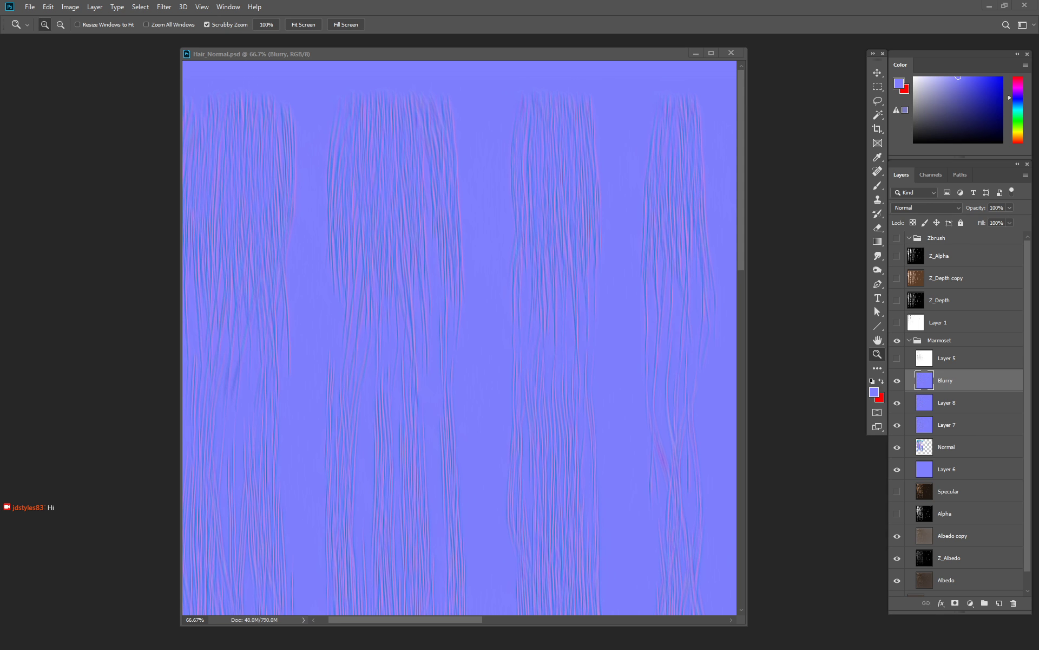
click(573, 245)
drag(470, 54, 418, 47)
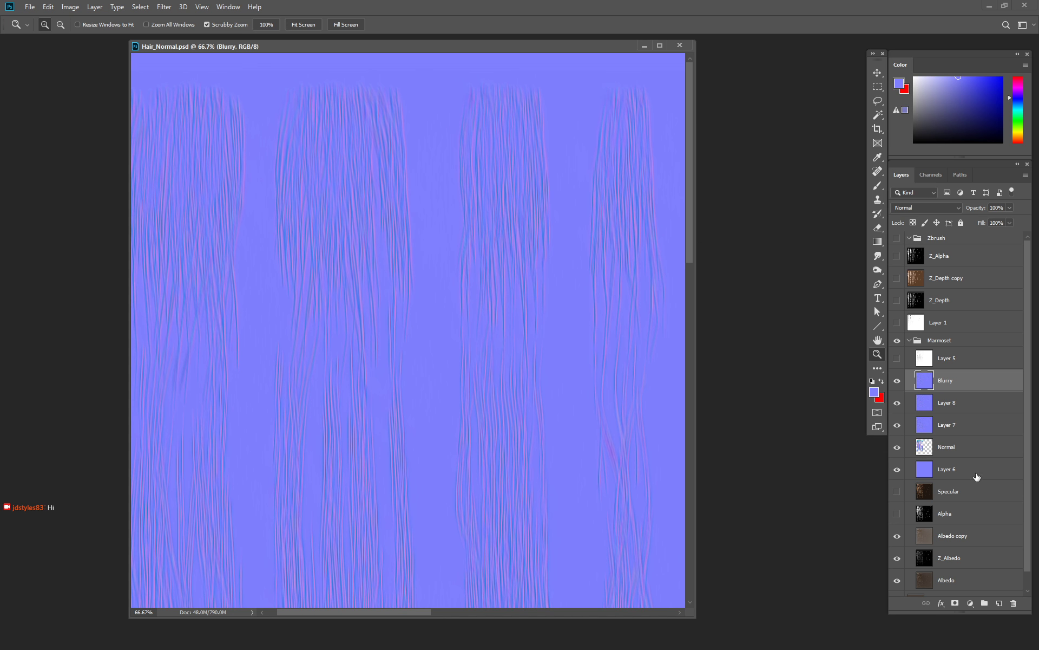
scroll(959, 454, down, 1)
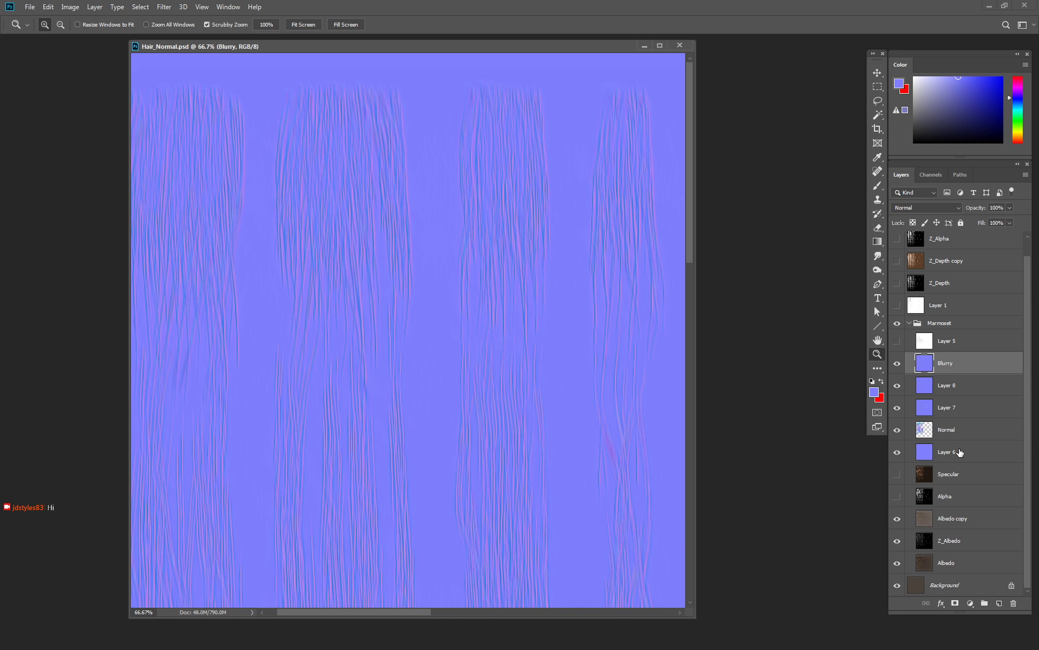
Select the whole Alpha layer canvas, hide the layer again and start a new document
click(956, 496)
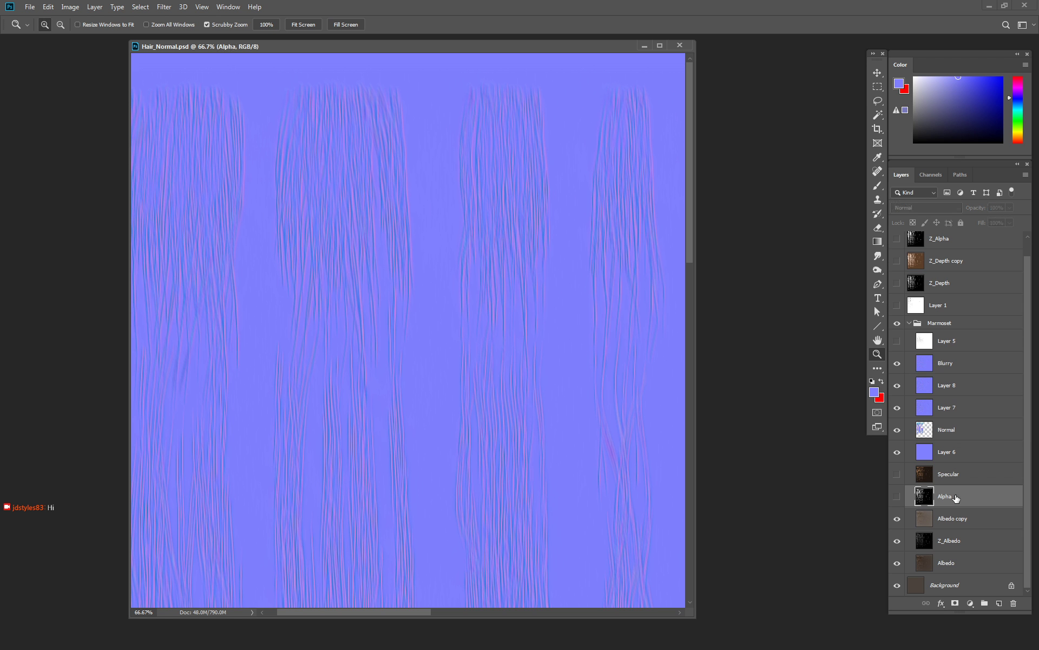
click(898, 497)
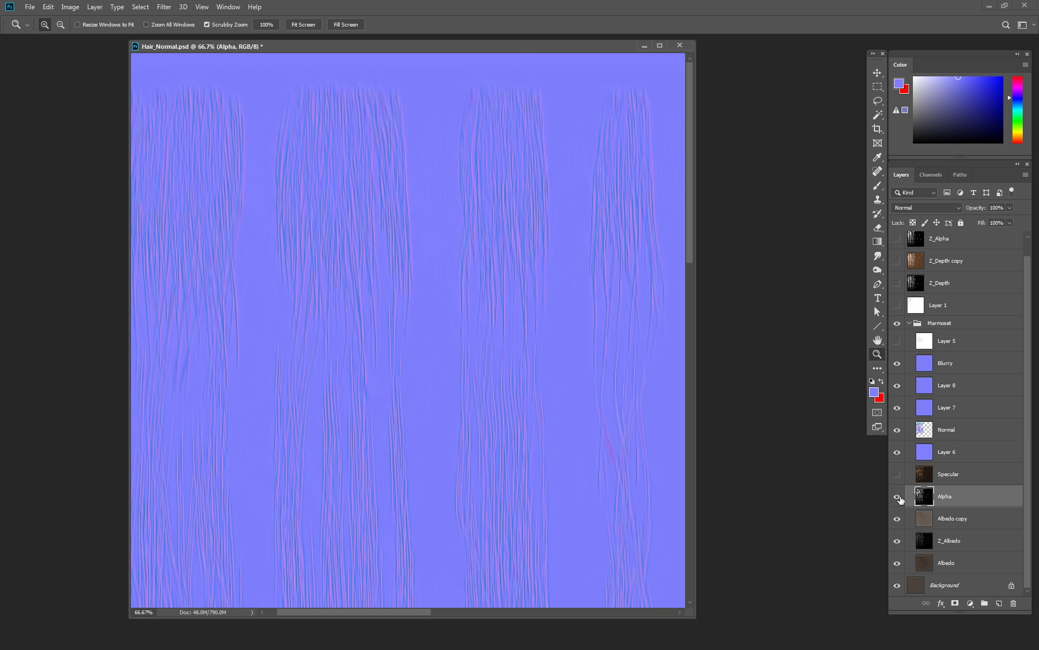
key(ctrl+a)
click(897, 497)
key(ctrl+n)
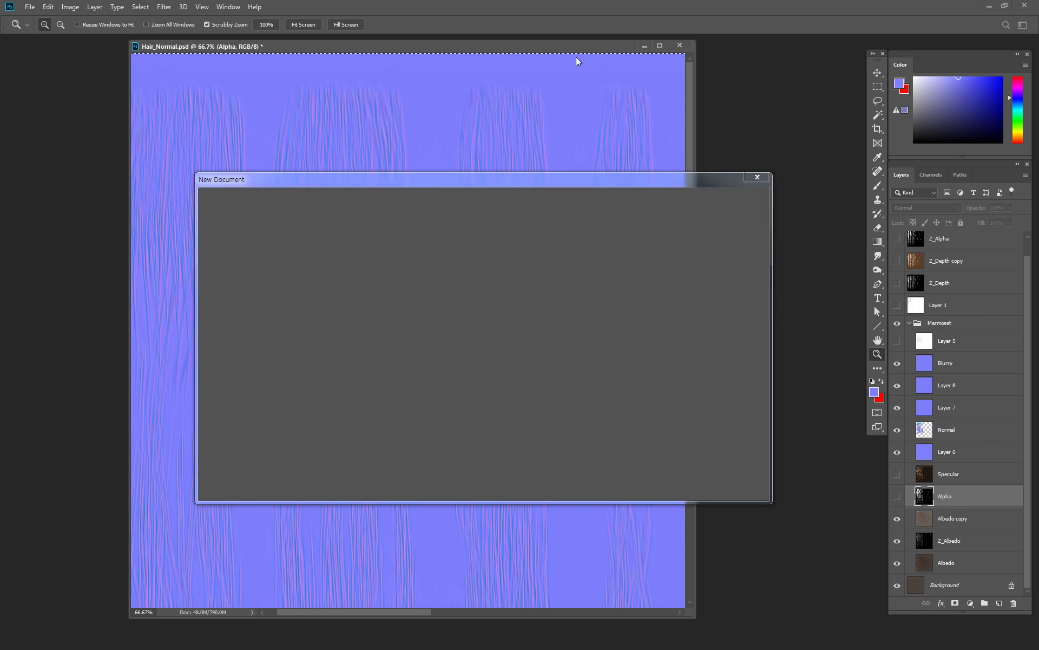
Create the blank document and paste the copied hair alpha into it
key(Return)
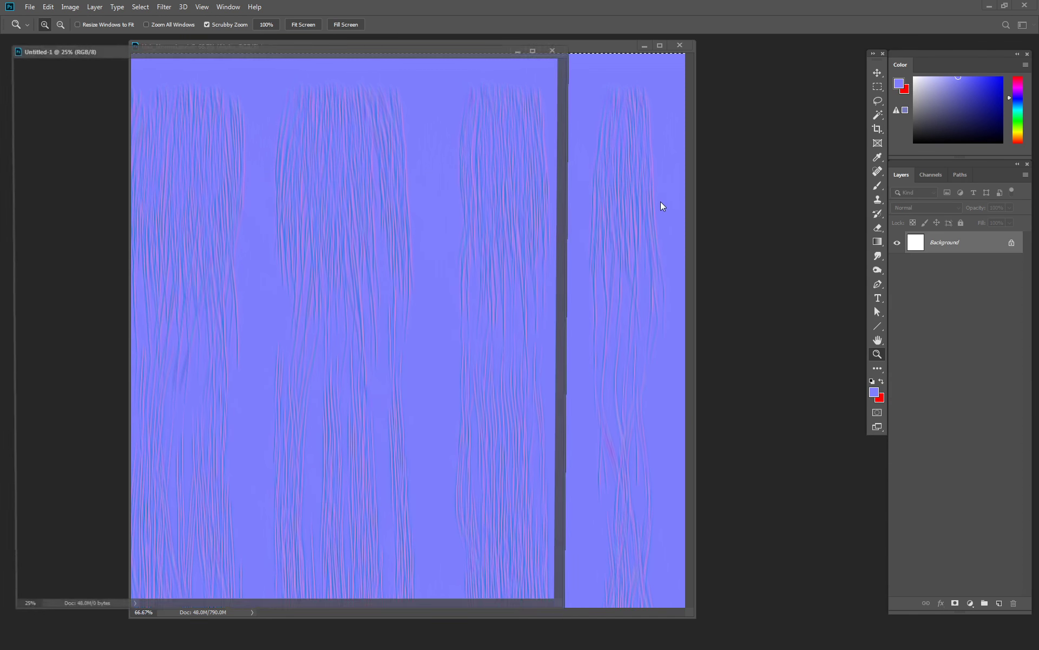
key(ctrl+v)
key(f)
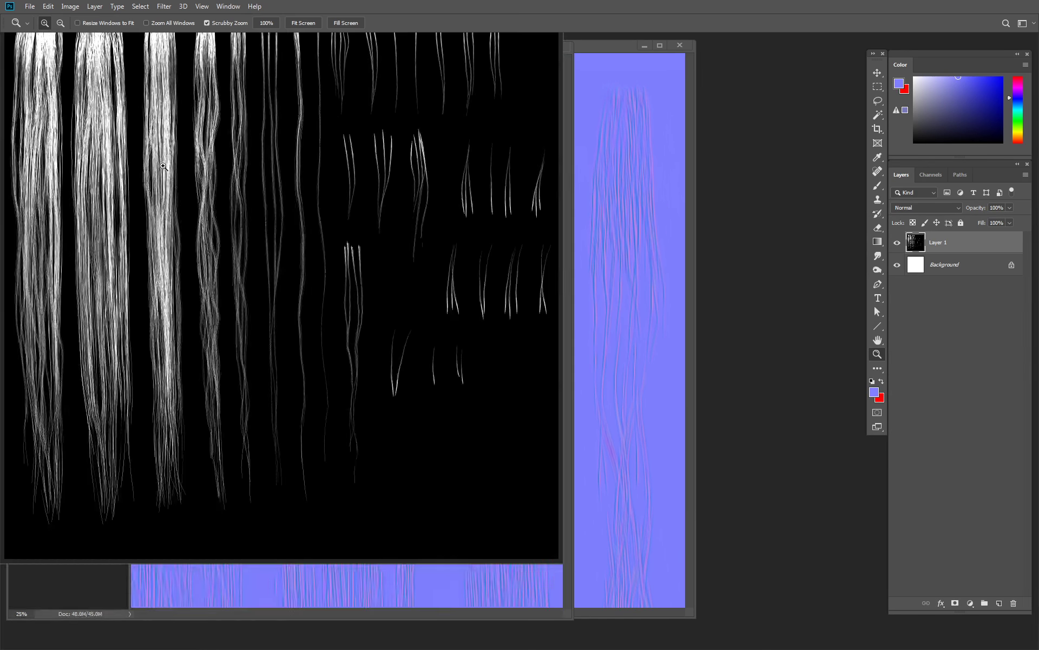
click(370, 190)
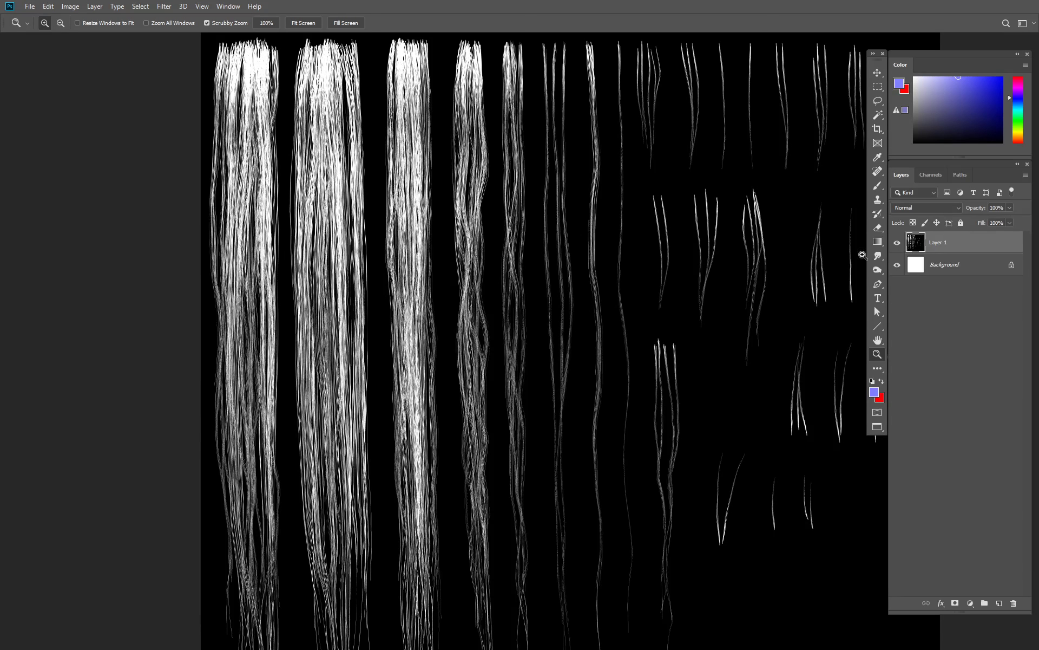
key(f)
key(f)
Bring the Z_Alpha strands from Hair_Normal into the new document as a second layer
click(652, 275)
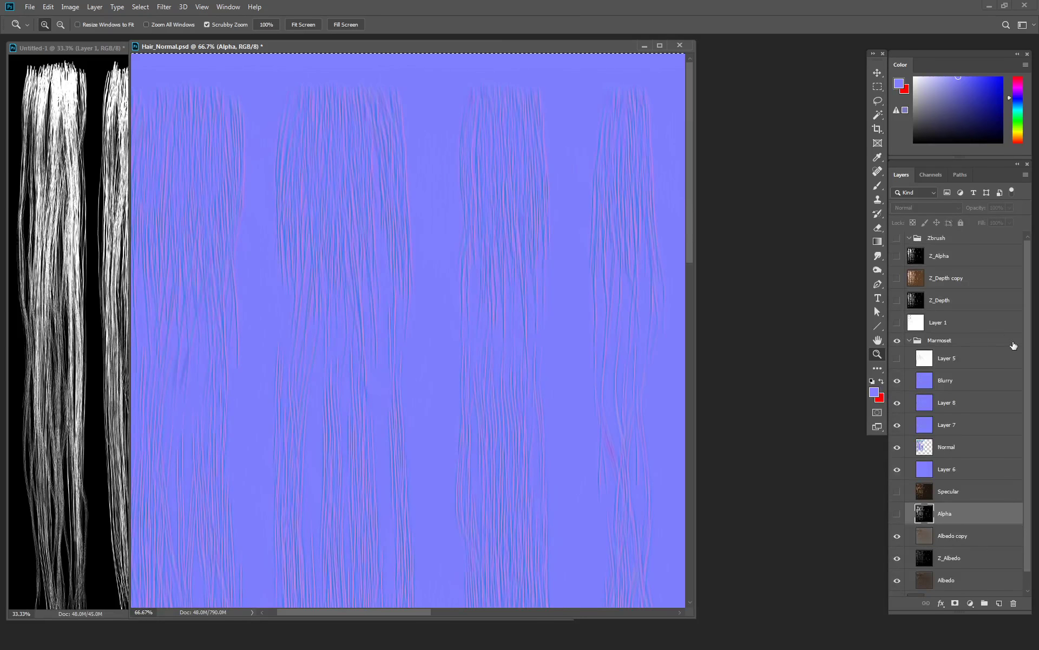
click(915, 257)
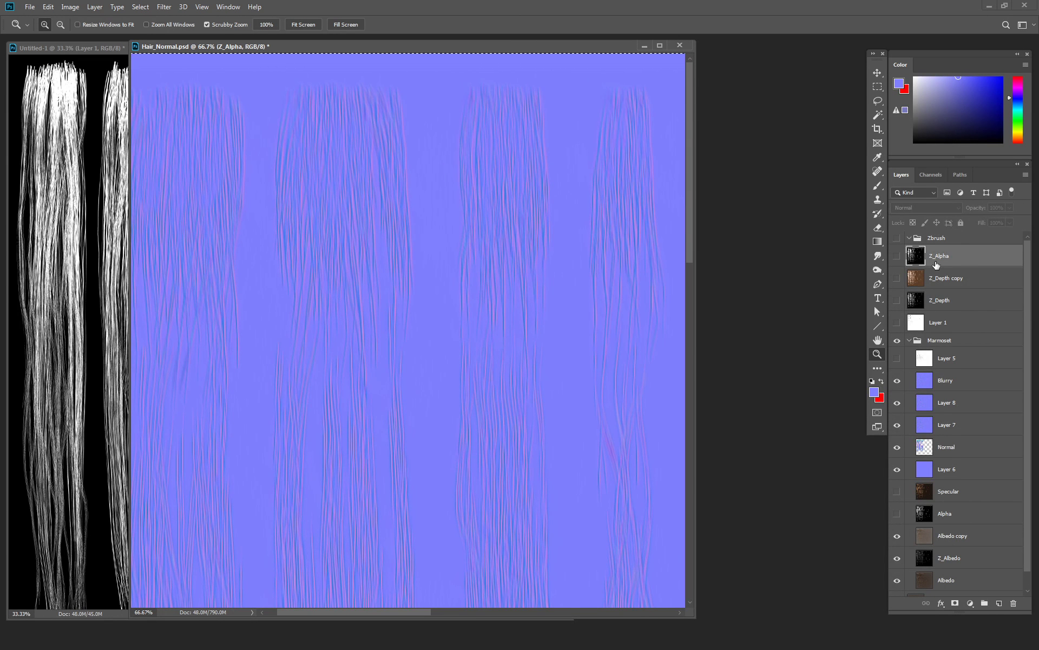
click(897, 256)
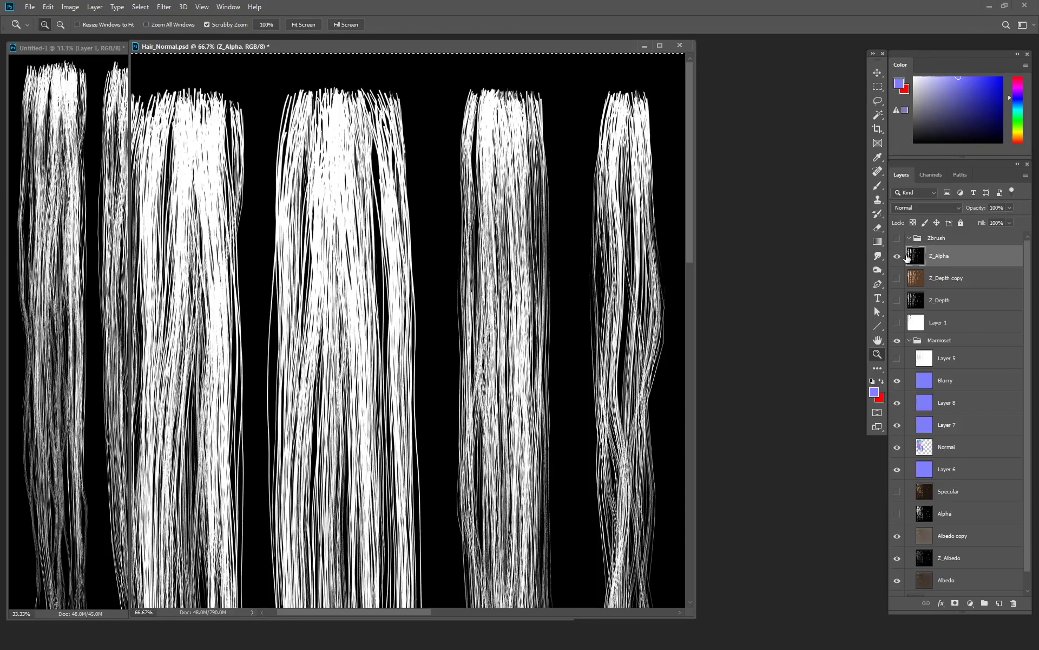
click(897, 256)
drag(502, 50, 671, 101)
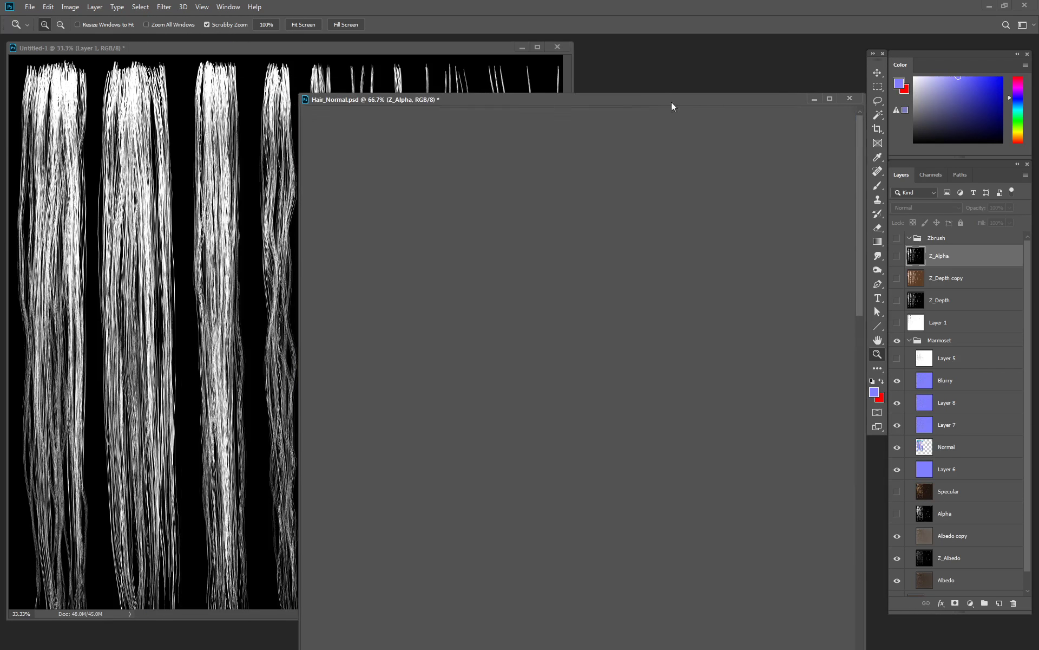
click(221, 213)
key(ctrl+v)
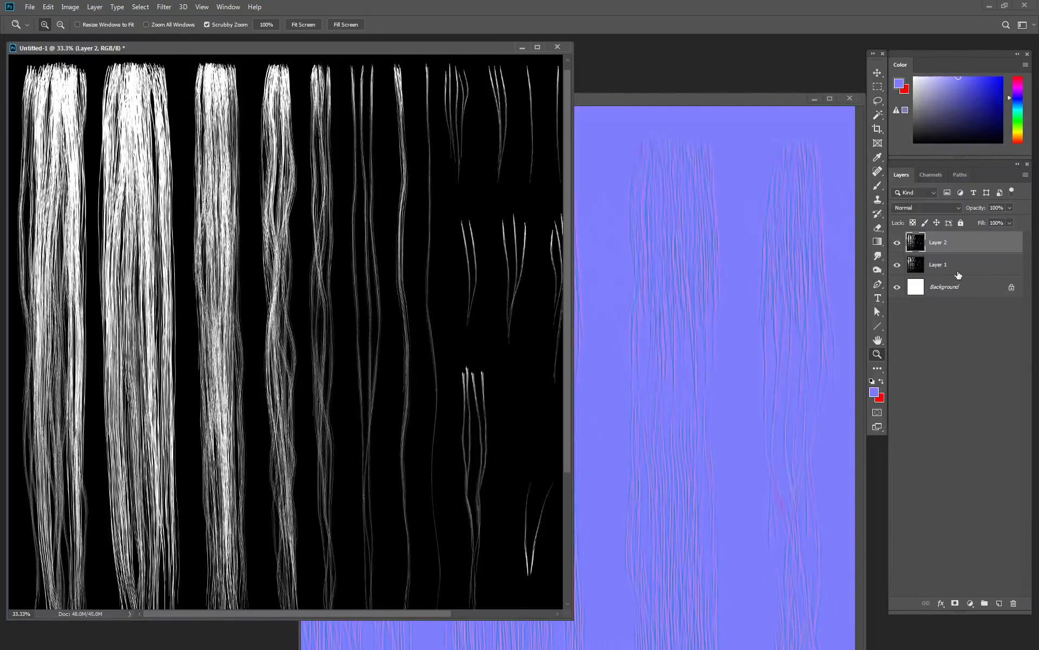
click(897, 243)
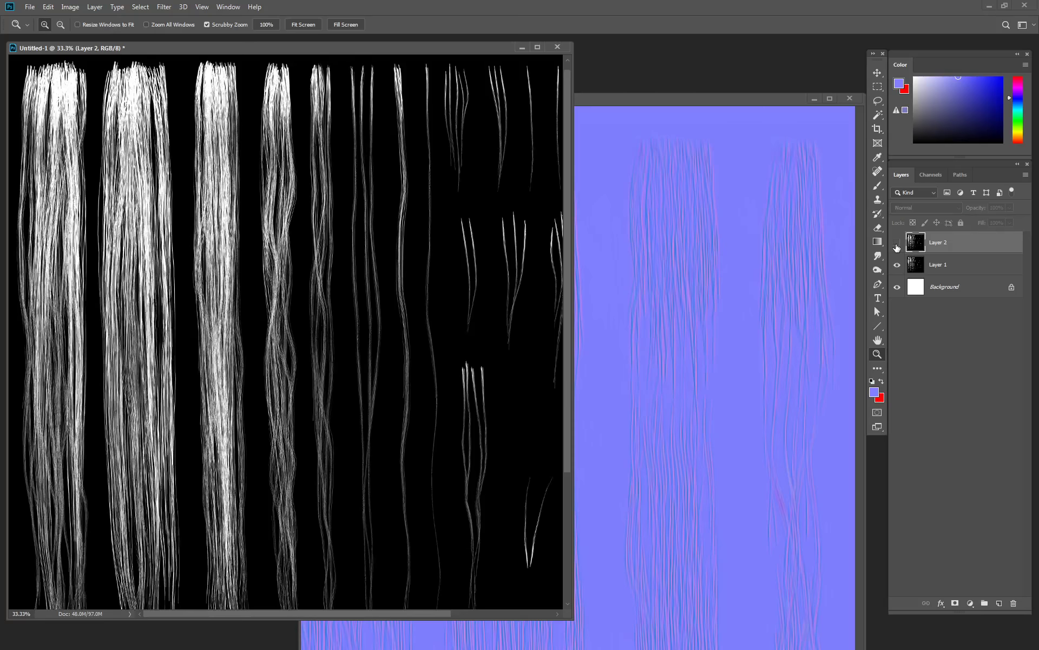
click(897, 242)
click(897, 244)
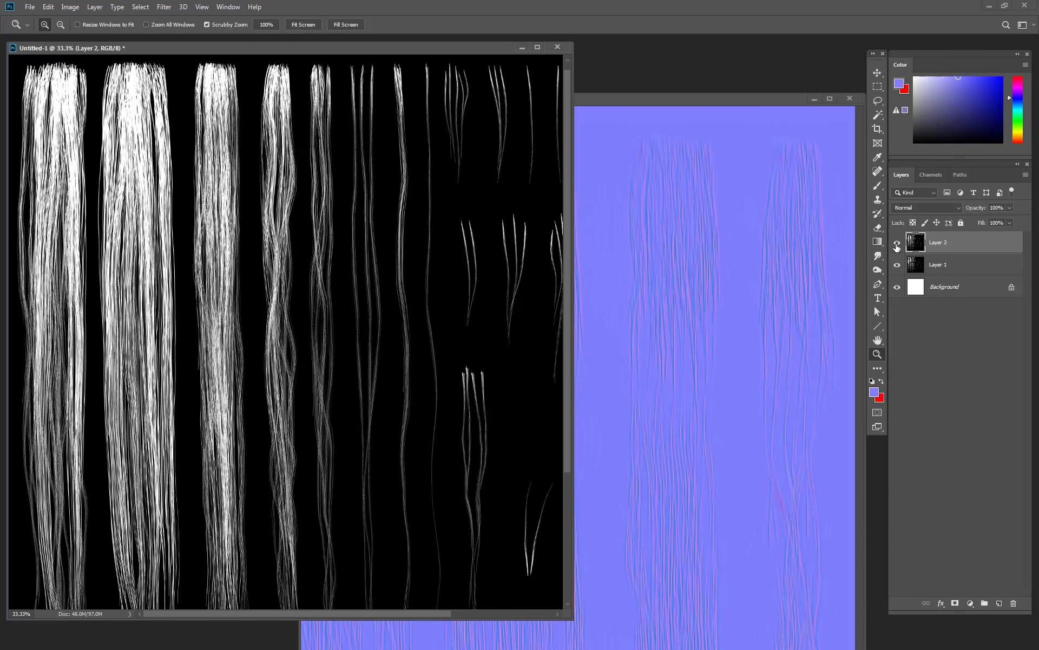
click(898, 244)
Name the two layers Z_Alpha and M_Alpha and start saving the document
double_click(932, 242)
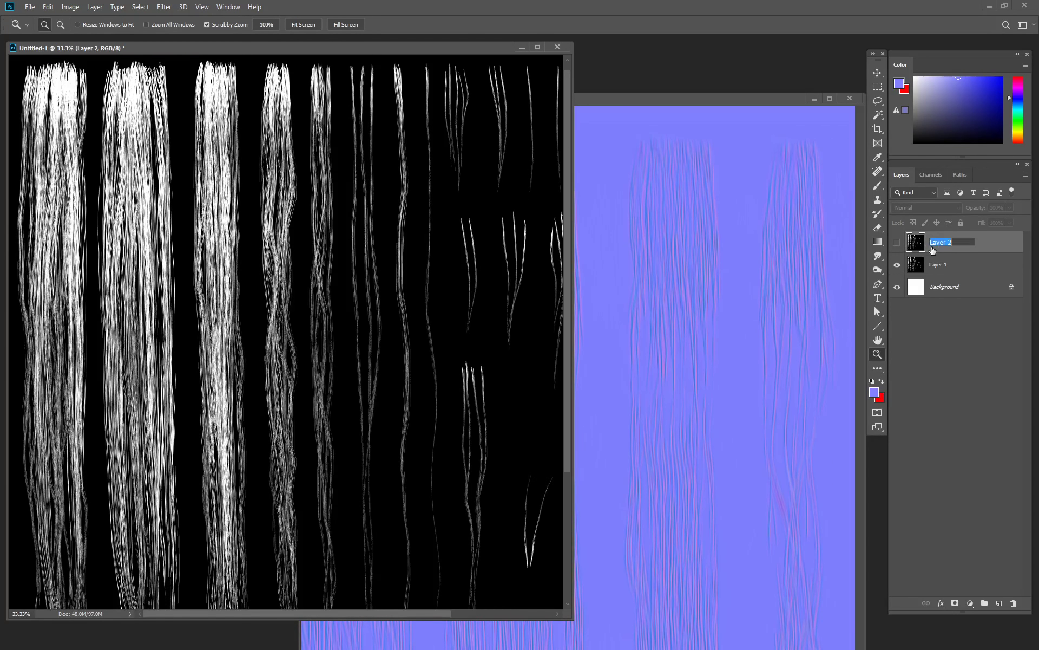
text(Z_)
text(Alpha)
key(Return)
double_click(951, 246)
click(952, 247)
key(shift+End)
key(Delete)
click(947, 267)
double_click(942, 265)
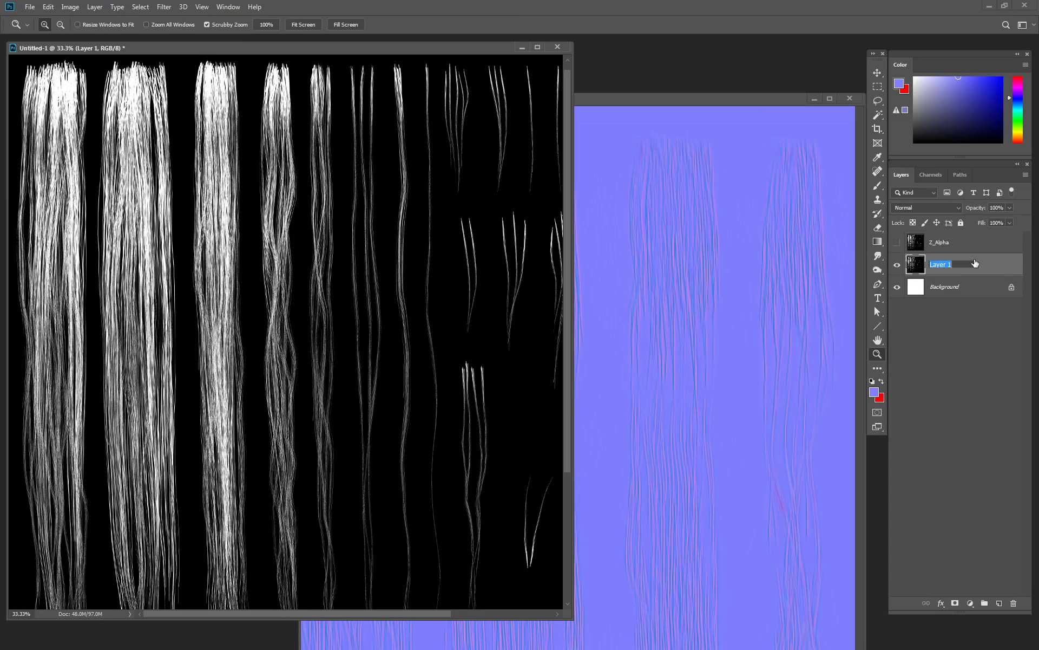
text(M_Alp)
text(ha)
key(Return)
key(ctrl+s)
Save the alpha document as Hair_Alpha.psd, changing 'Normal' to 'Alpha' in the Hair_Normal name
click(142, 86)
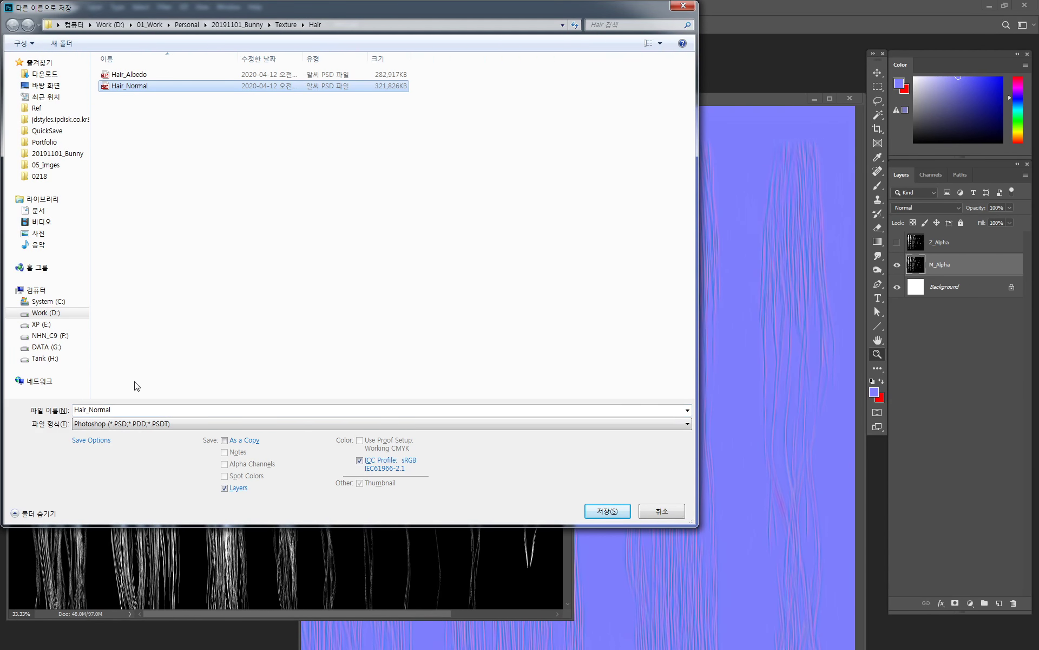
double_click(102, 409)
drag(90, 410, 556, 418)
text(Alpha)
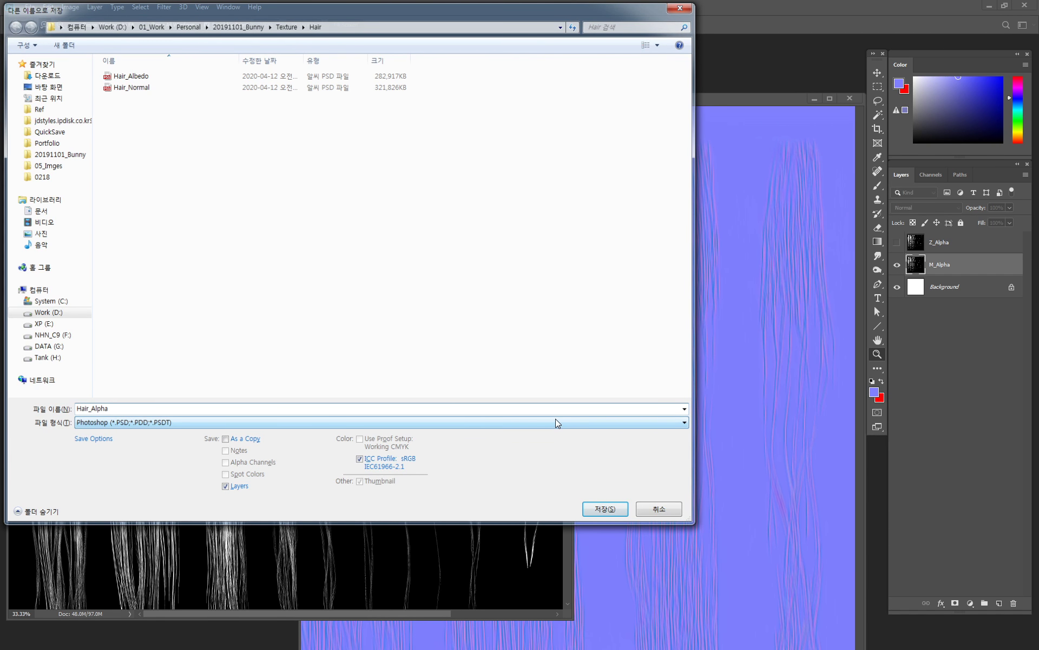
key(Return)
key(Return)
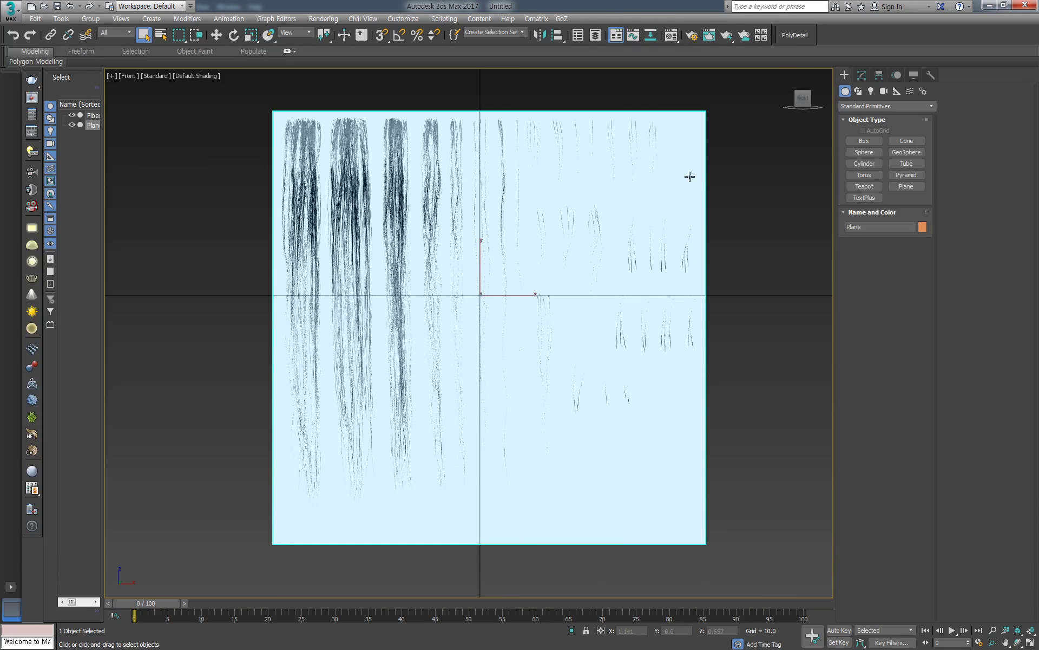
Save the selected plane and hair fibers as Hair_Mesh.max in 01_Hair, dismissing the plug-in errors
drag(723, 100, 144, 579)
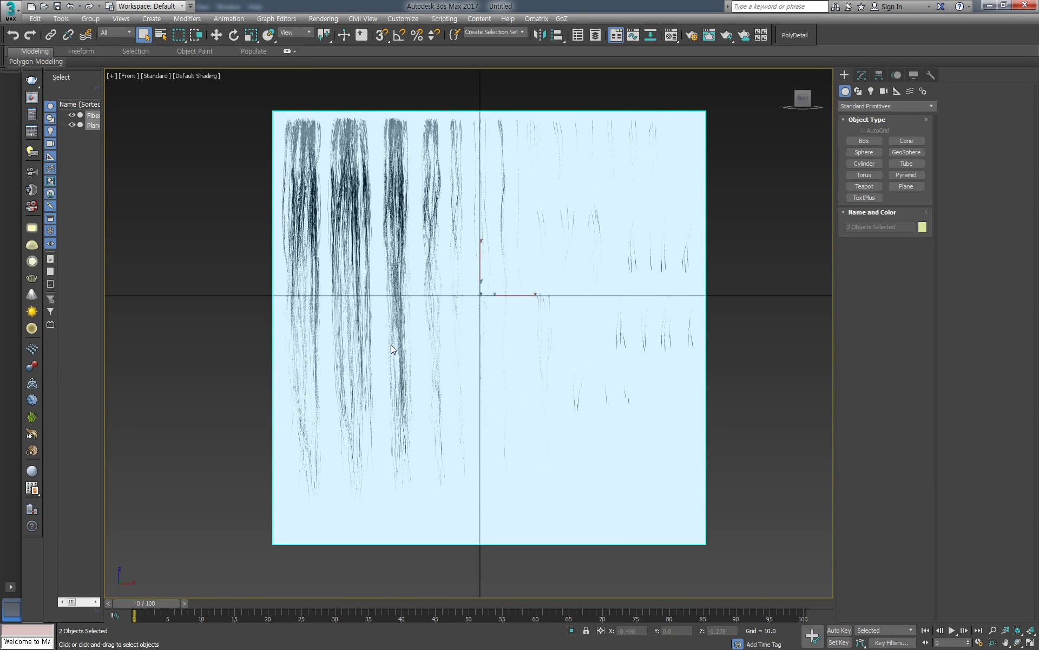
key(ctrl+s)
click(317, 62)
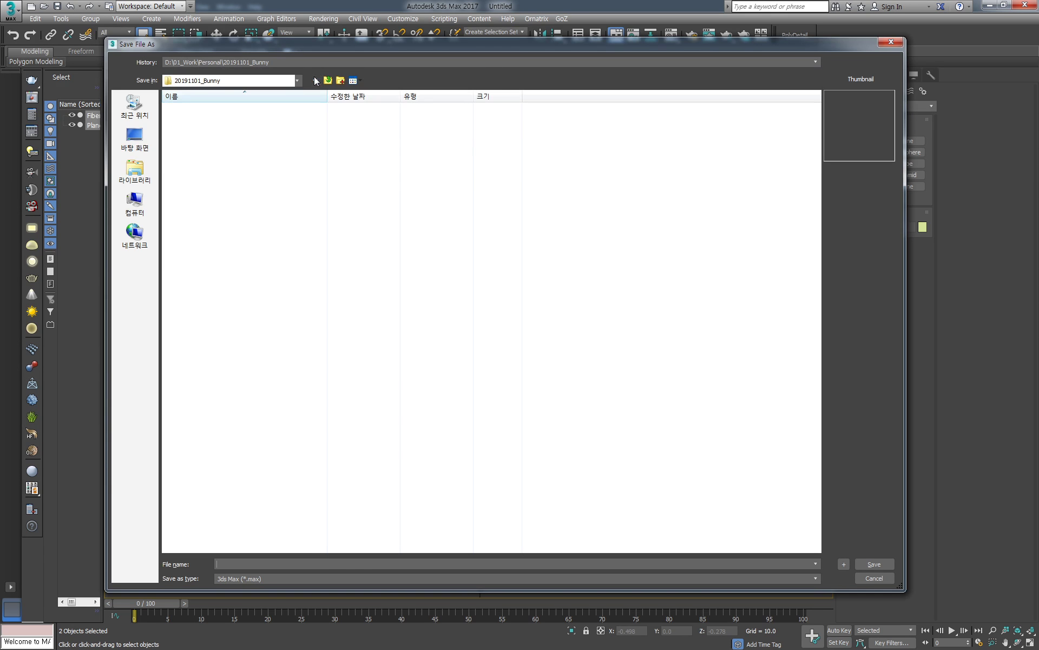
double_click(205, 112)
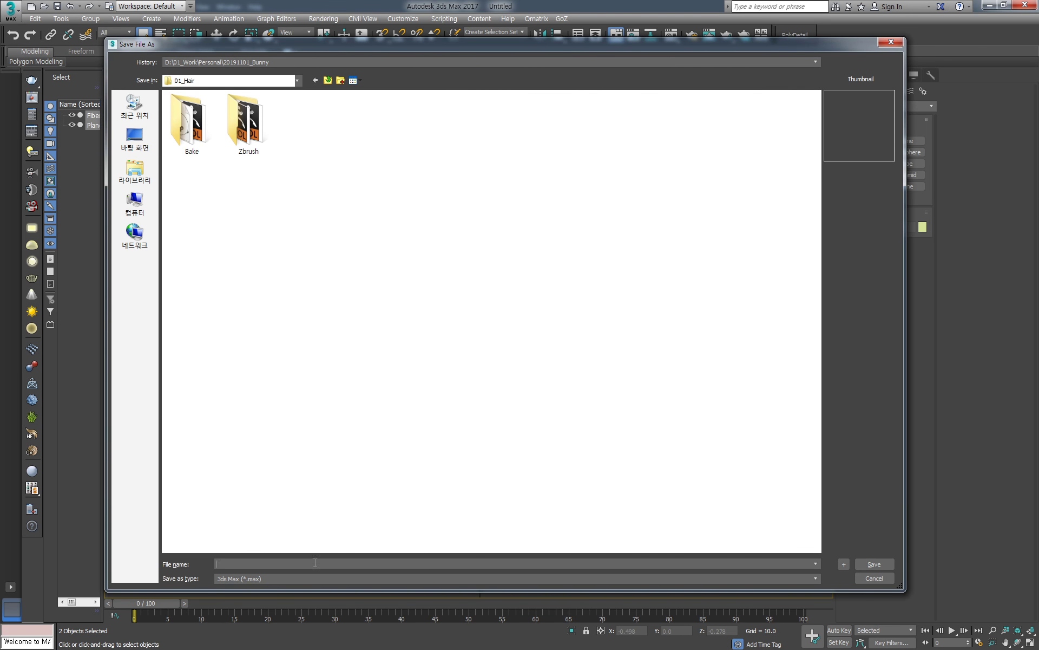
text(Hair)
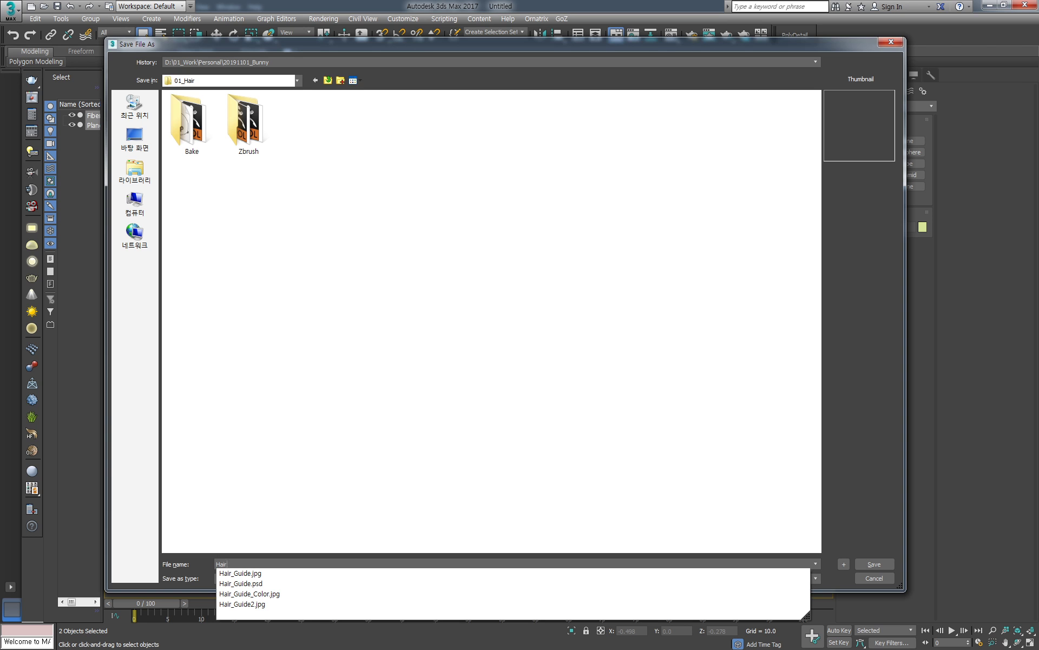
text(_Mesh)
key(Return)
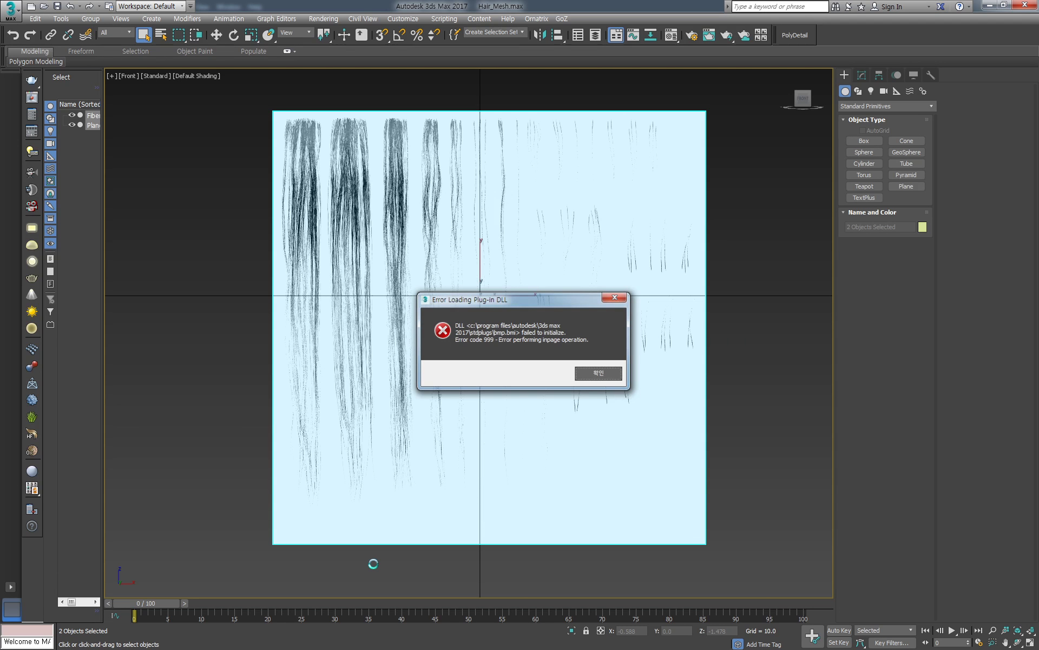
click(598, 374)
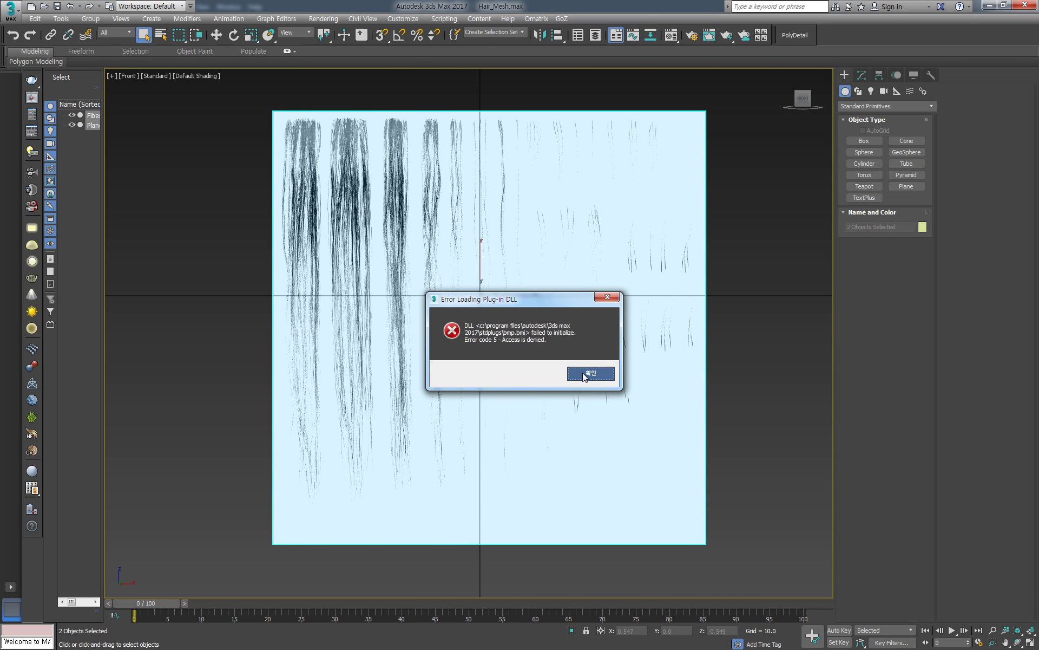
click(585, 376)
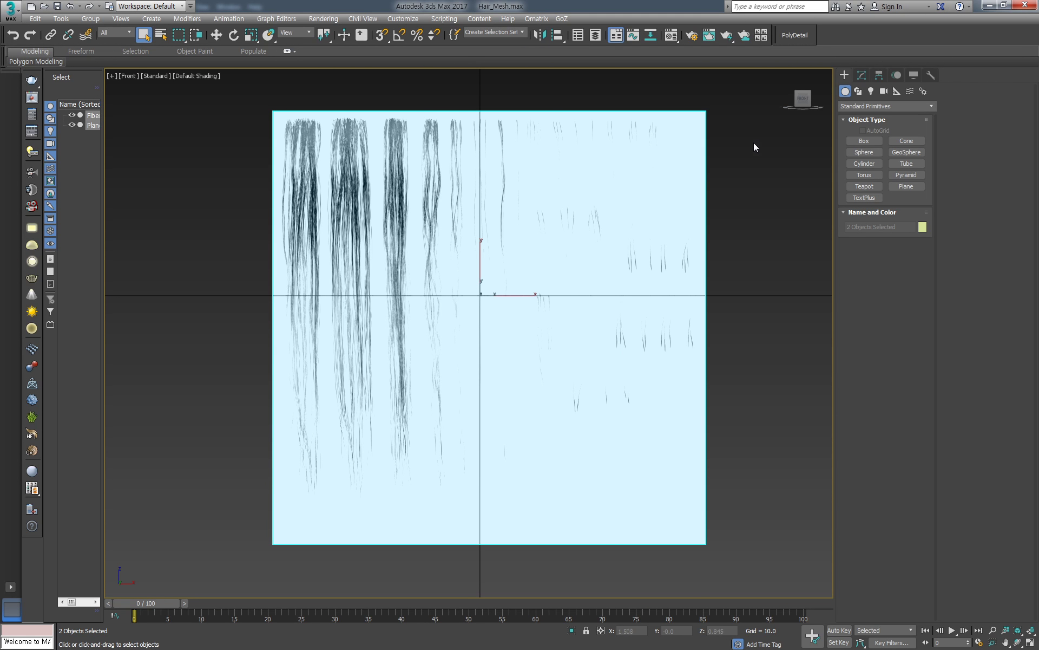
Hide the old objects and create a tall narrow plane with 12 length and 2 width segments
key(alt+h)
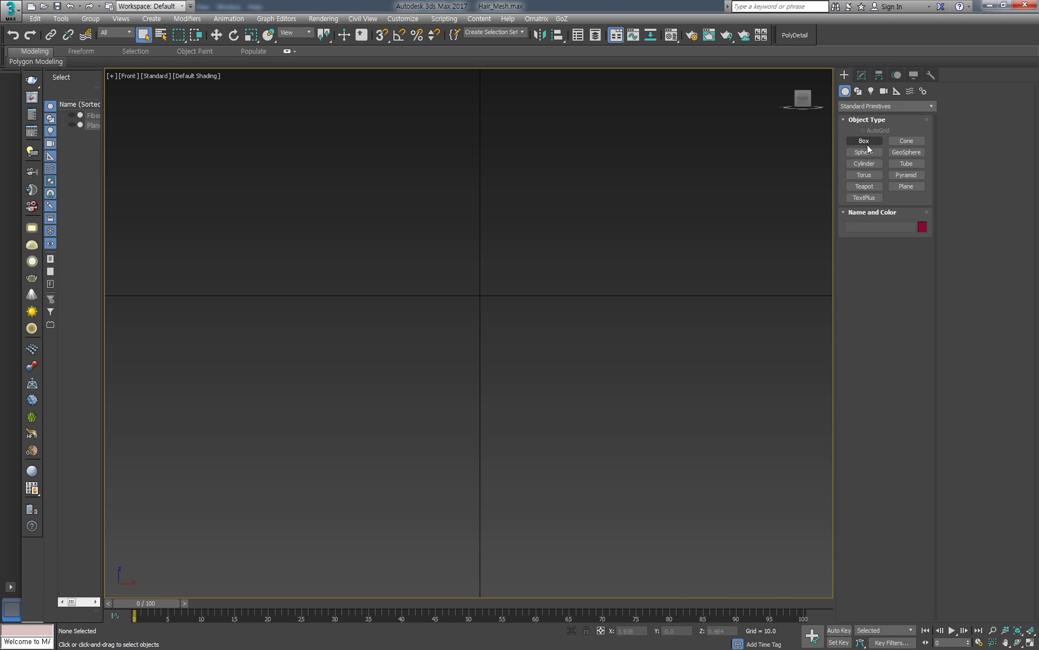
click(893, 186)
drag(444, 116, 474, 554)
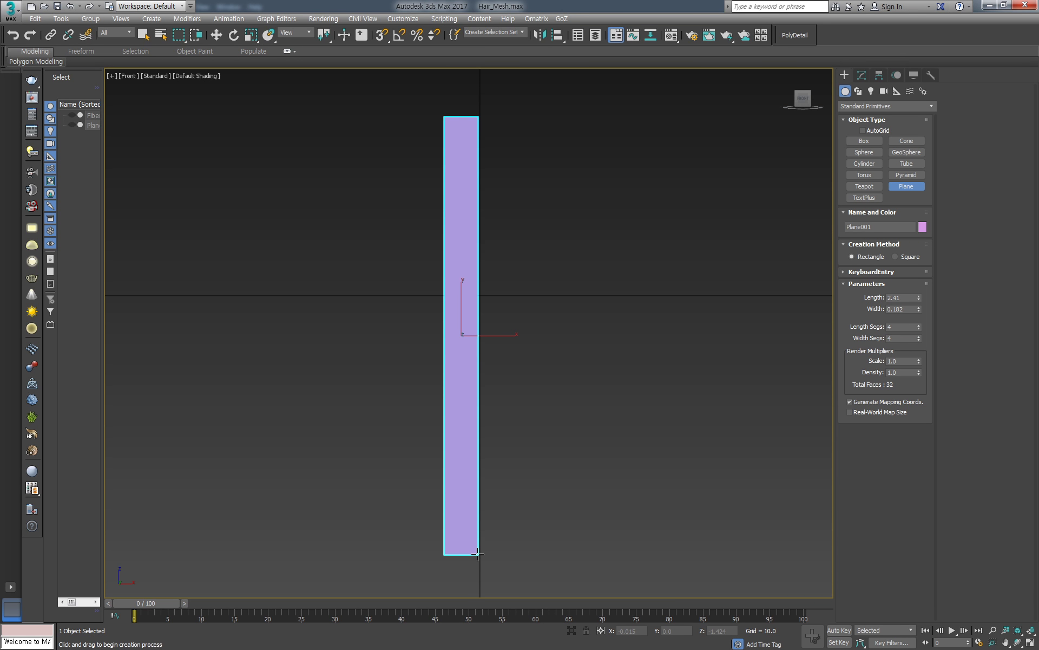
drag(474, 554, 477, 555)
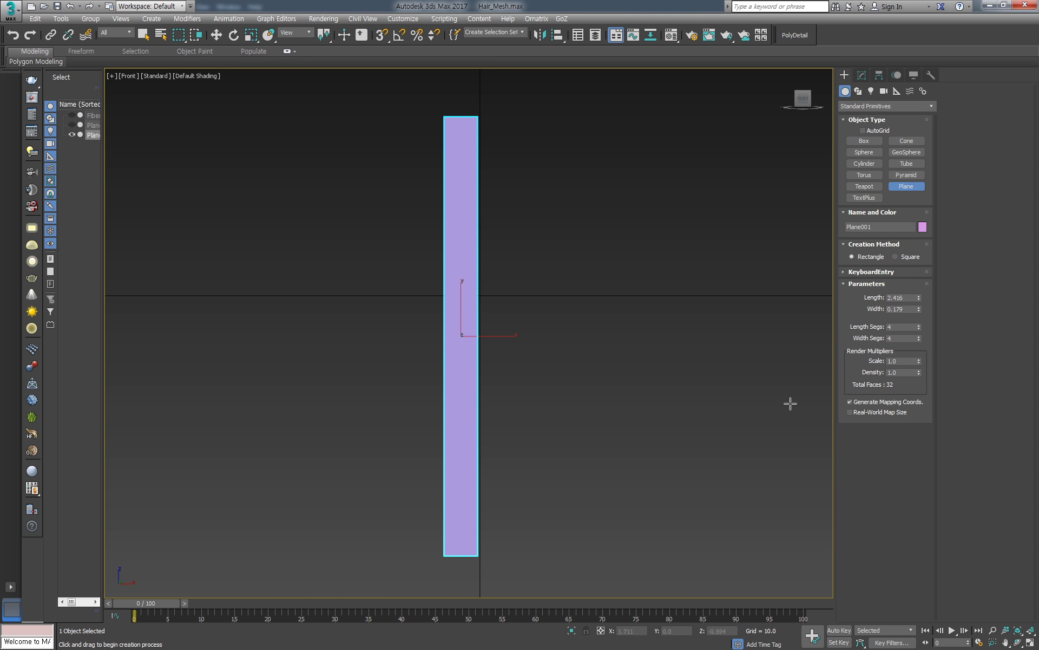
key(F4)
click(918, 325)
click(918, 326)
click(919, 326)
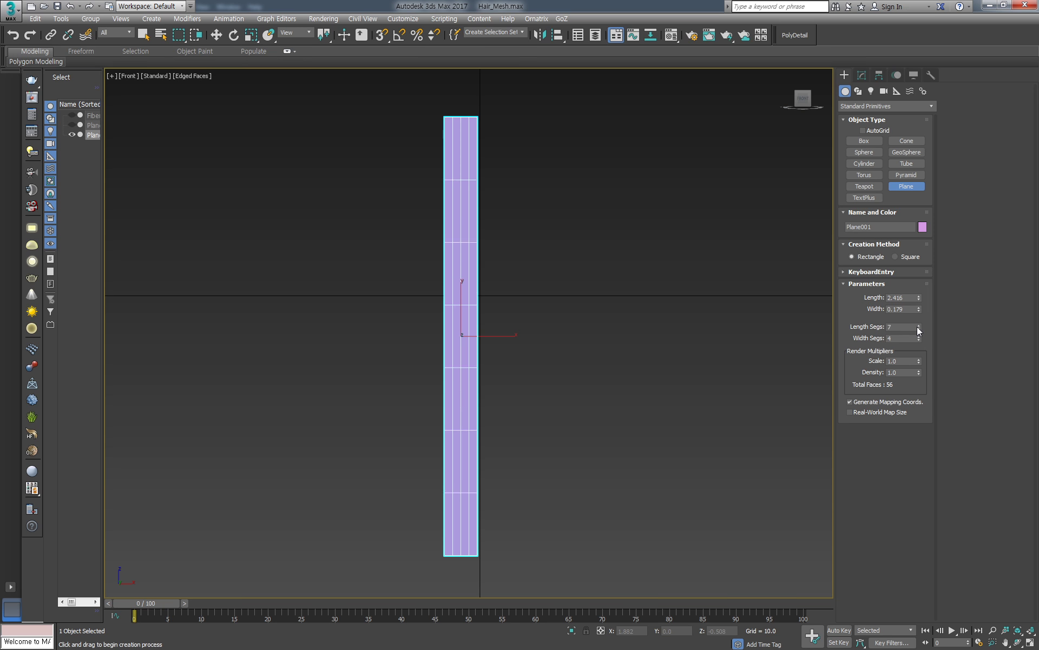
click(918, 326)
click(919, 326)
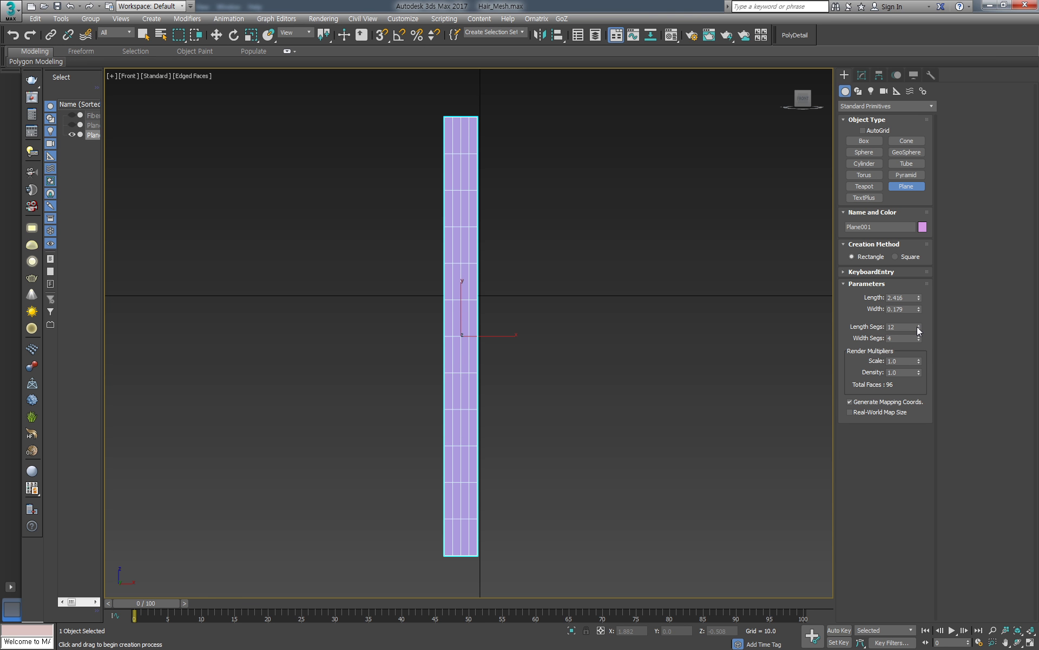
click(918, 340)
click(918, 340)
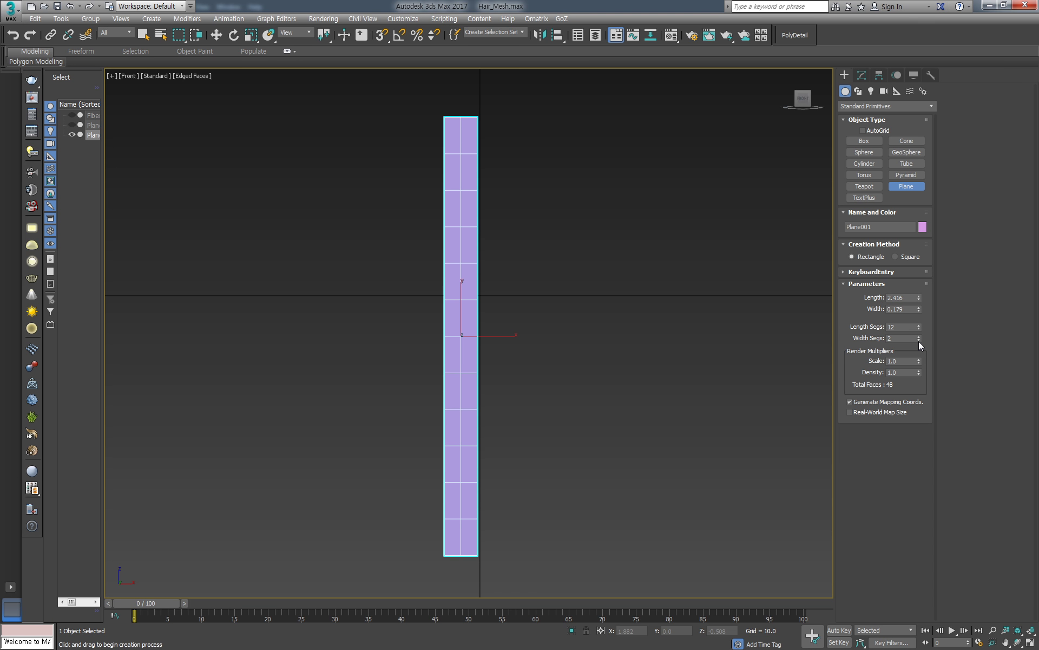
Convert the plane to an Editable Poly and zero its X and Z position
alt+middle_drag(680, 301, 599, 302)
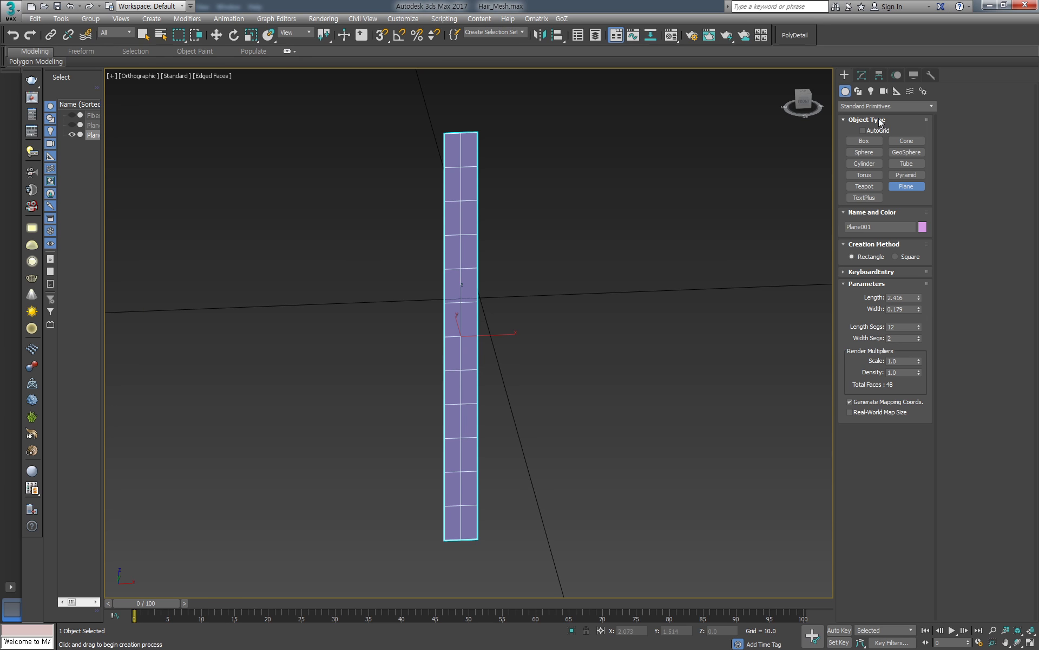
click(864, 75)
right_click(866, 177)
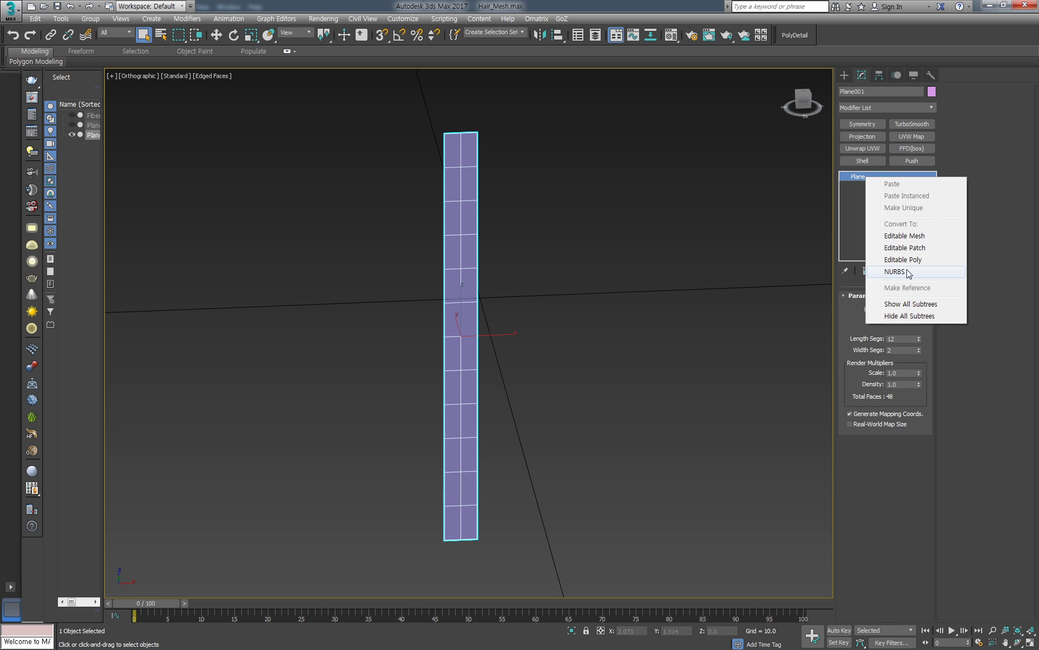
click(908, 260)
right_click(647, 306)
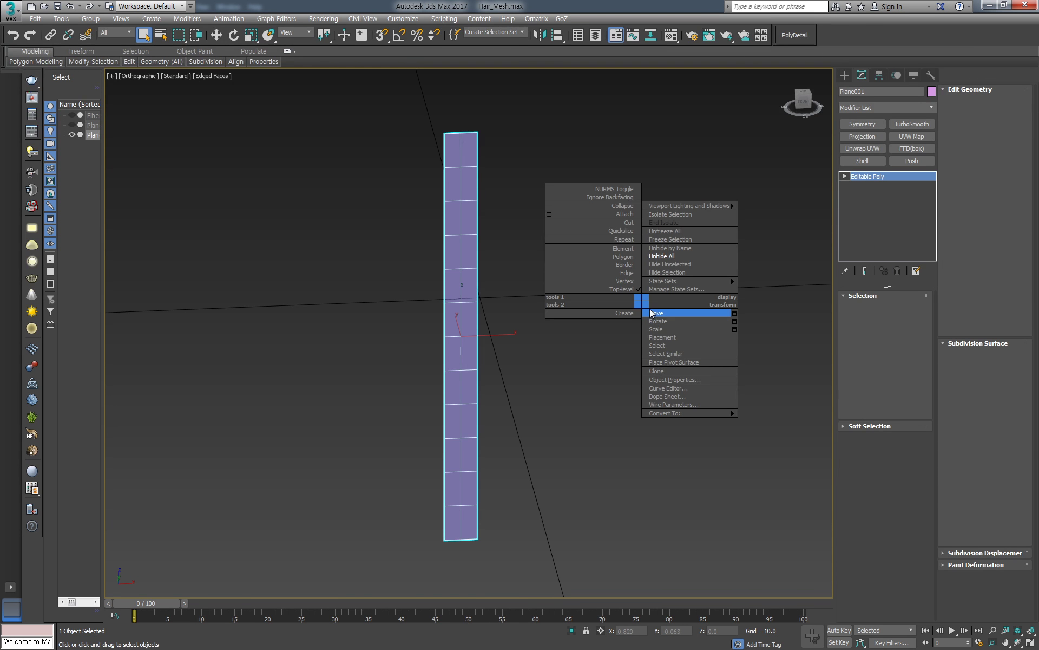
click(699, 312)
right_click(652, 633)
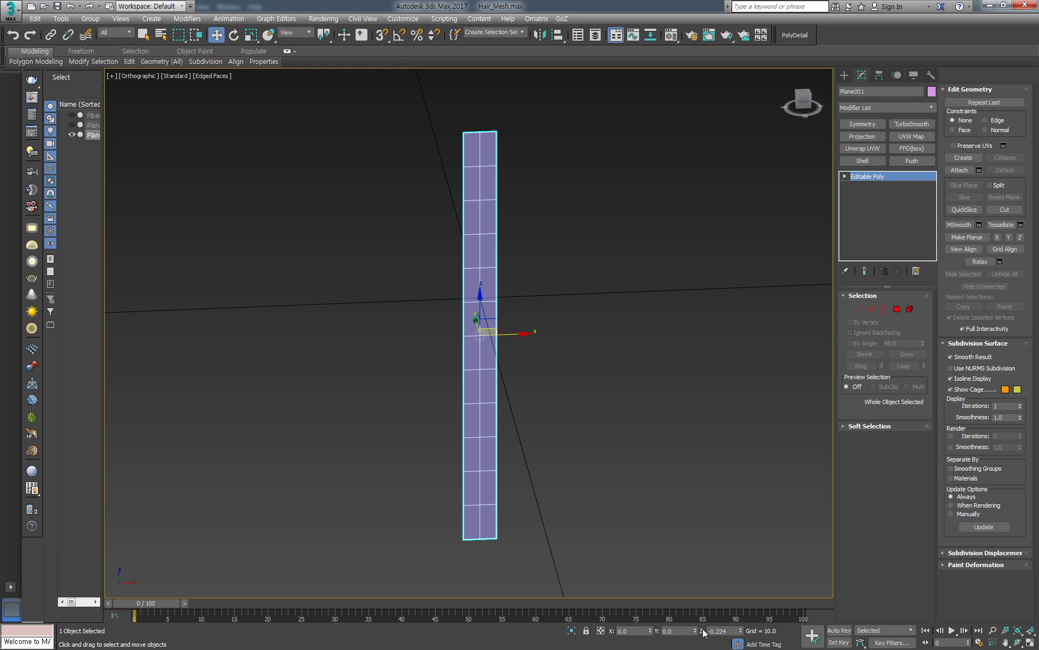
right_click(741, 633)
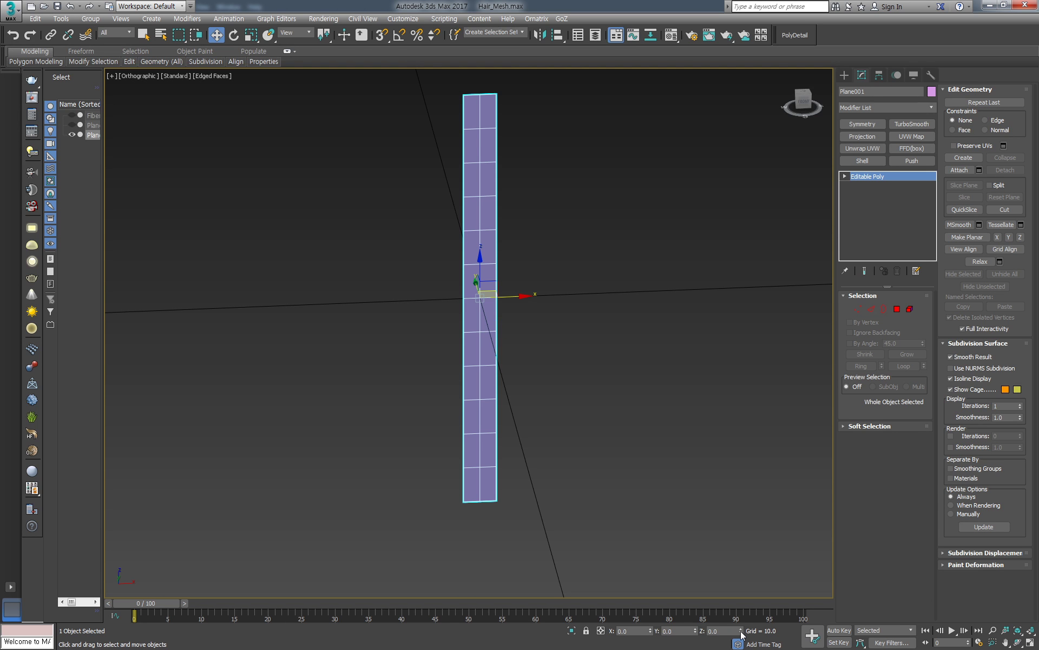
Switch to the Right view and add a 4x4x4 FFD(box) modifier to the strip
key(shift+z)
key(shift+z)
key(shift+z)
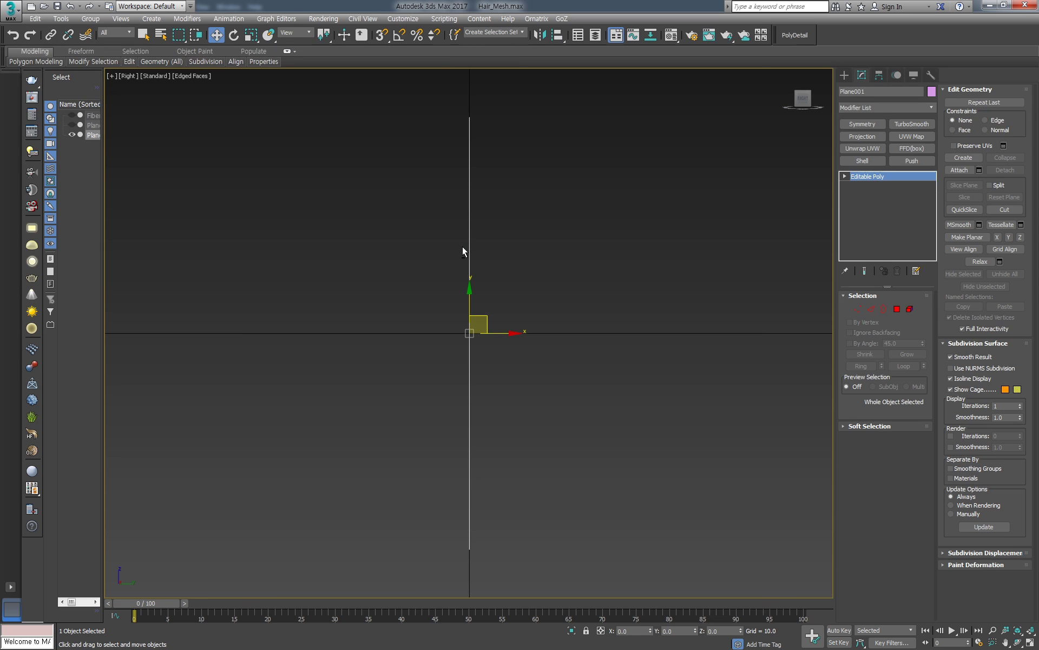
key(1)
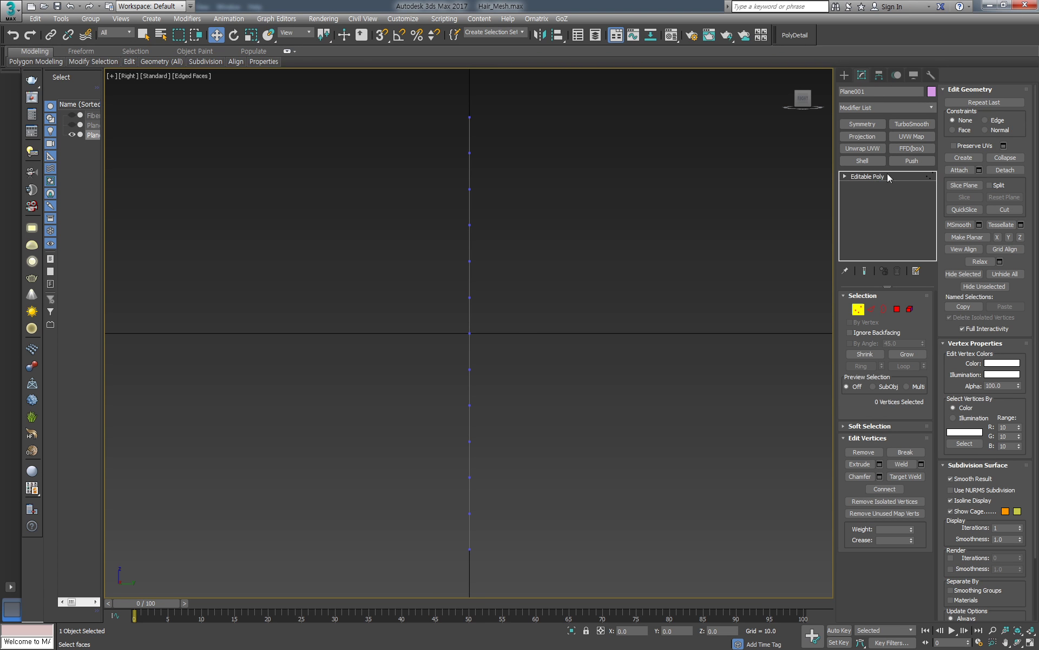
click(902, 173)
click(912, 148)
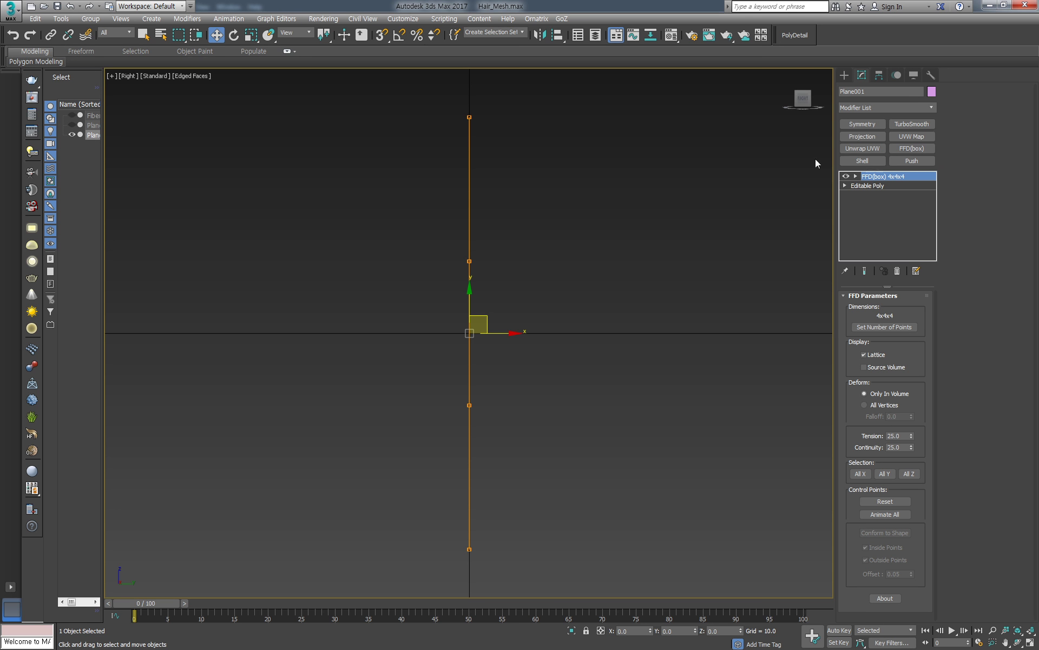
Bend the strip by sliding FFD control points, then collapse the FFD into the Editable Poly
click(856, 177)
click(878, 186)
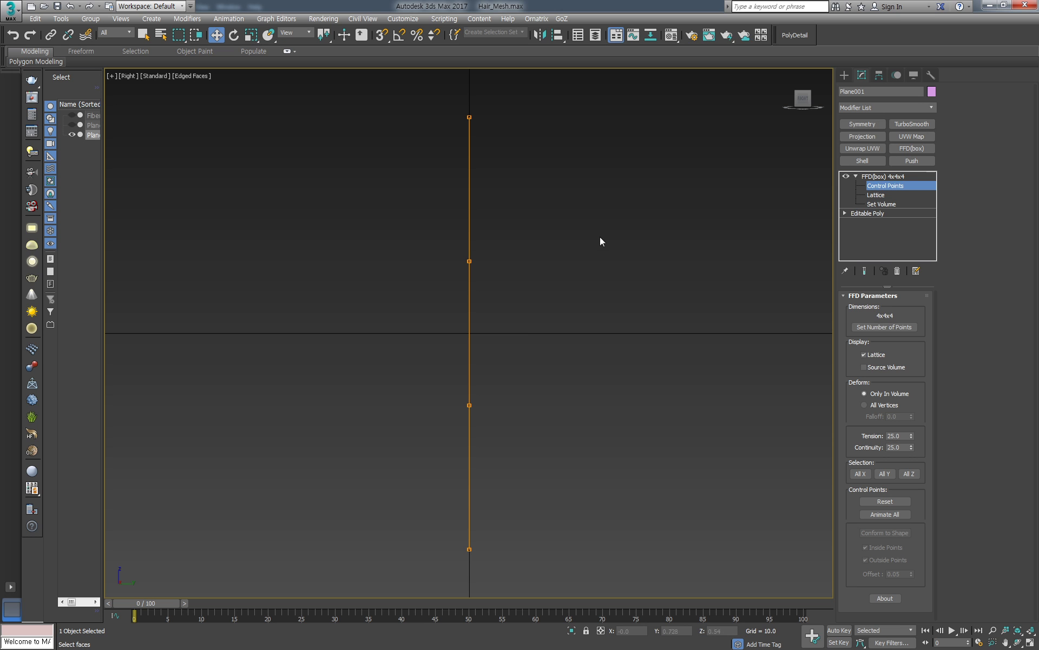
click(469, 405)
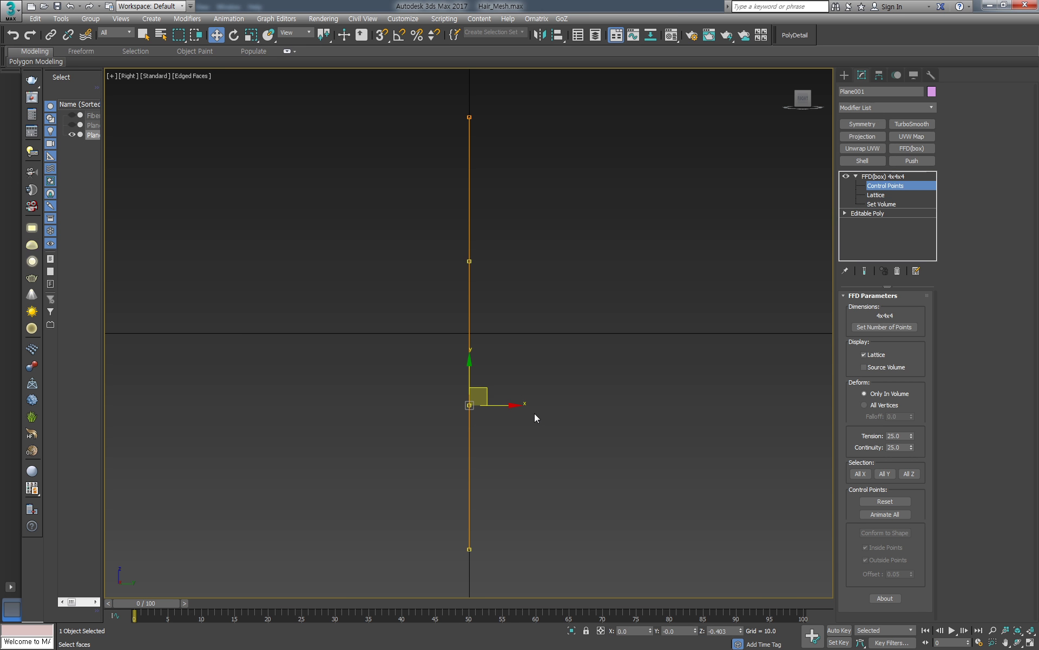
drag(510, 405, 467, 405)
key(alt)
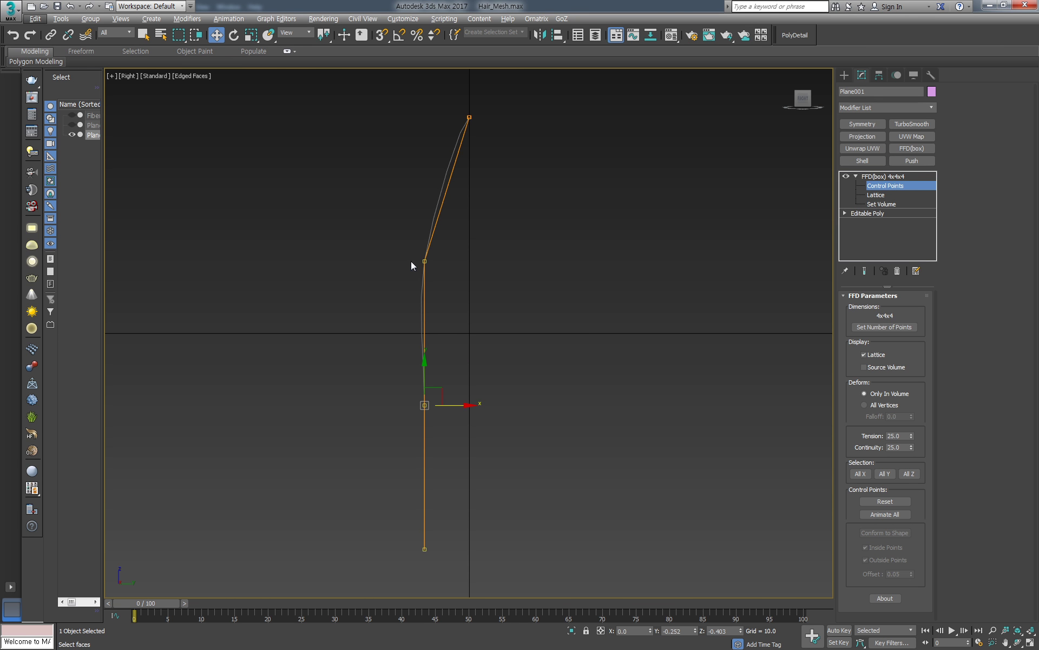
drag(449, 475, 443, 471)
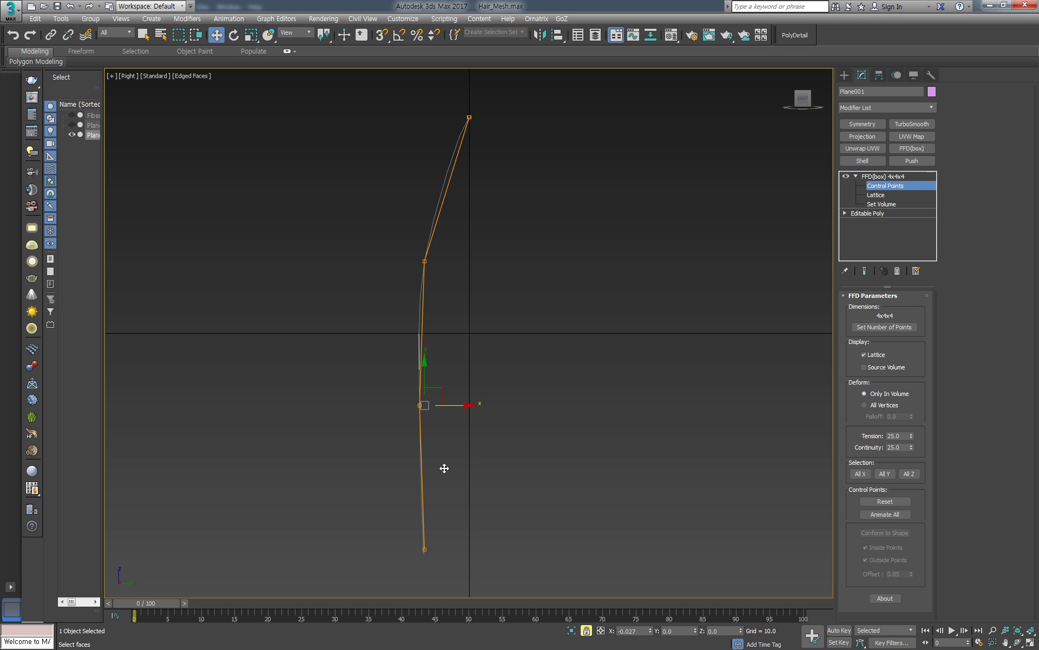
right_click(900, 185)
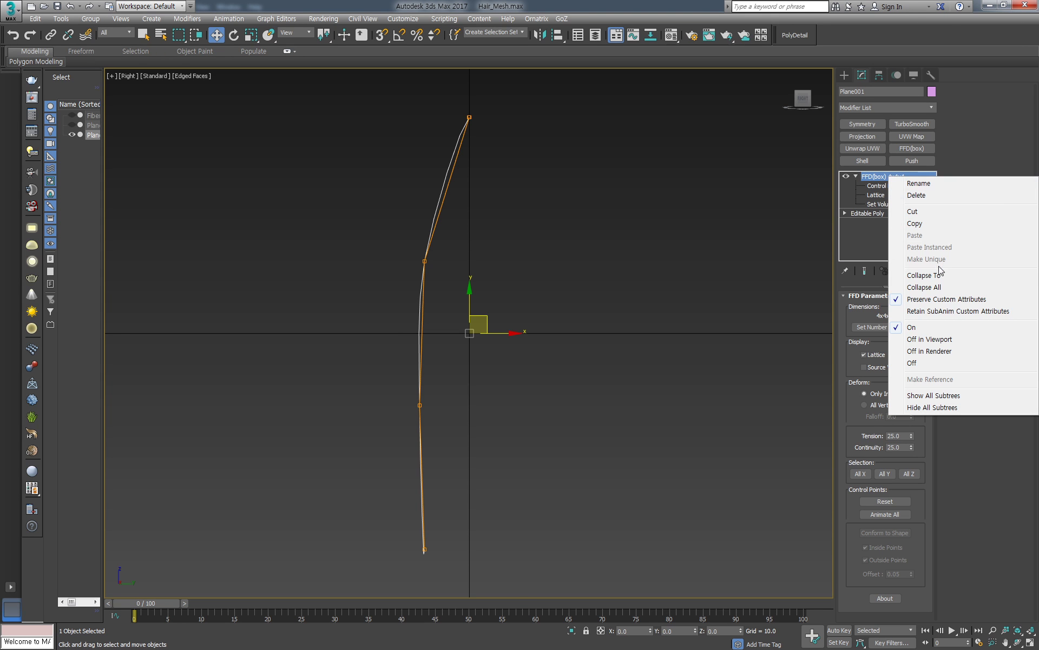
click(907, 274)
Pull the strip's upper vertices up and left using soft selection with a smaller falloff
key(1)
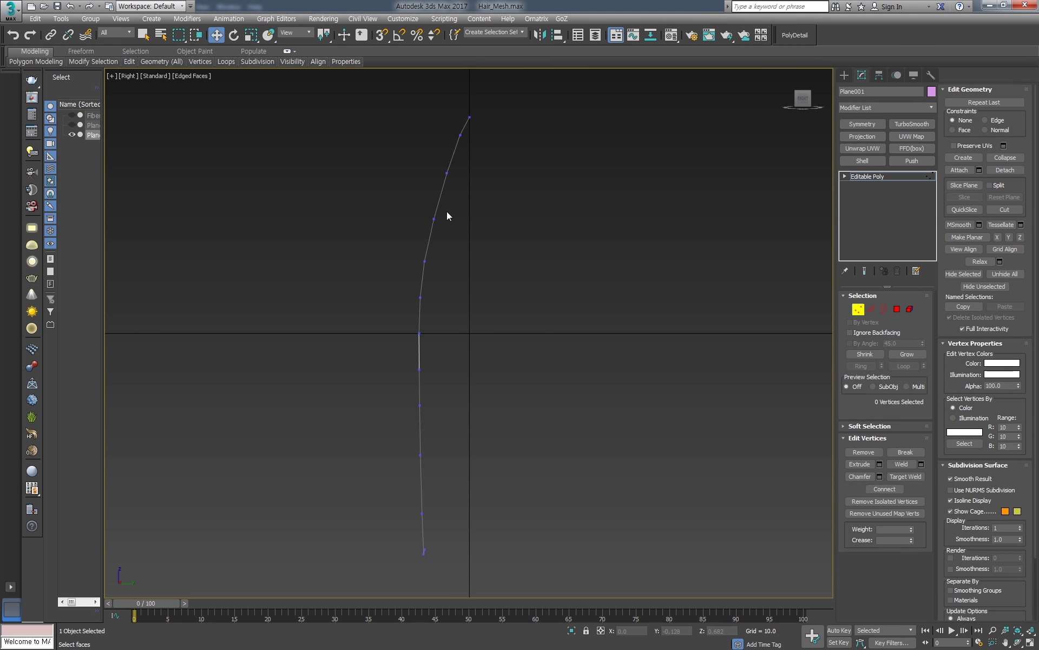
click(434, 218)
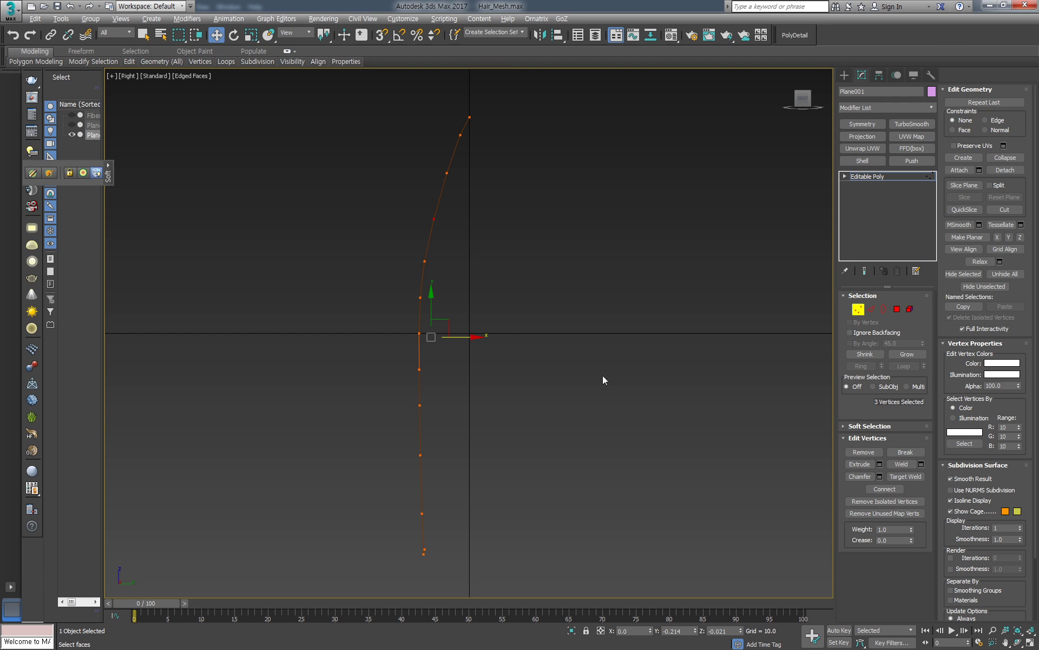
click(892, 426)
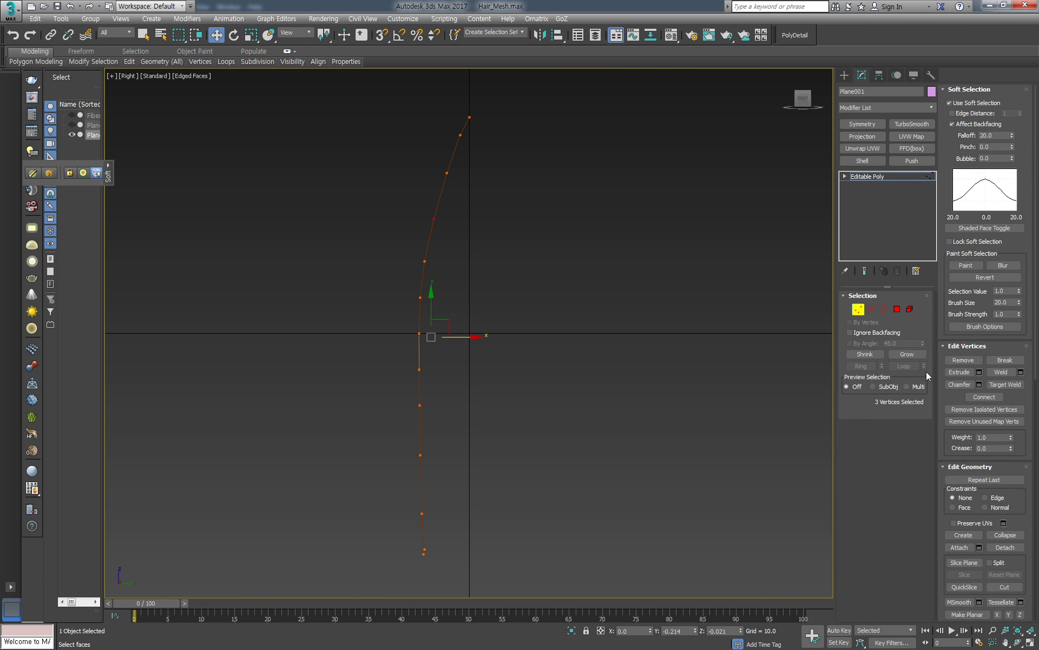
drag(1010, 152, 1010, 187)
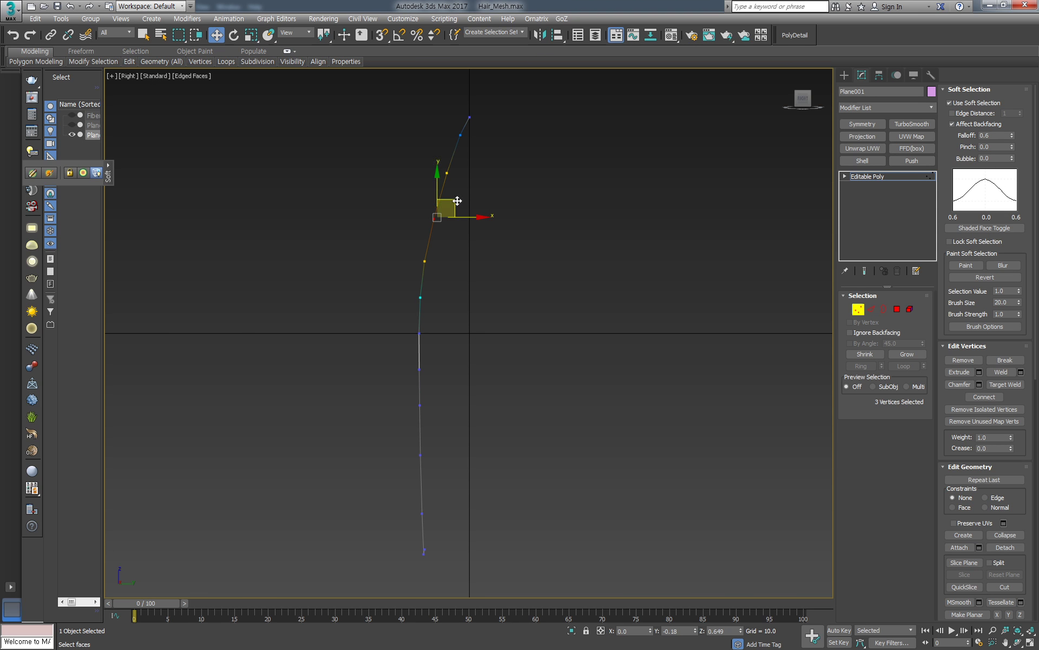
drag(457, 202, 426, 168)
key(space)
key(space)
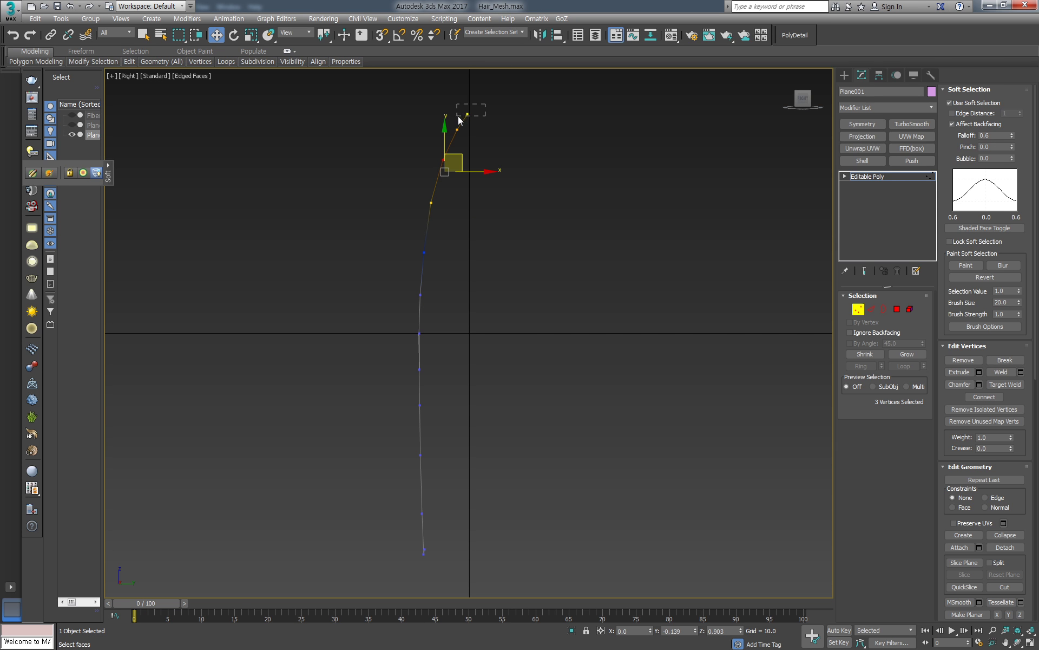
drag(486, 103, 457, 116)
key(space)
key(space)
mouse_move(524, 143)
alt+middle_down()
mouse_move(454, 190)
mouse_move(525, 196)
mouse_move(457, 188)
mouse_move(456, 232)
alt+middle_up()
Offset the strip's middle vertical edge loop with soft selection off to form a ridge
key(2)
double_click(447, 183)
key(7)
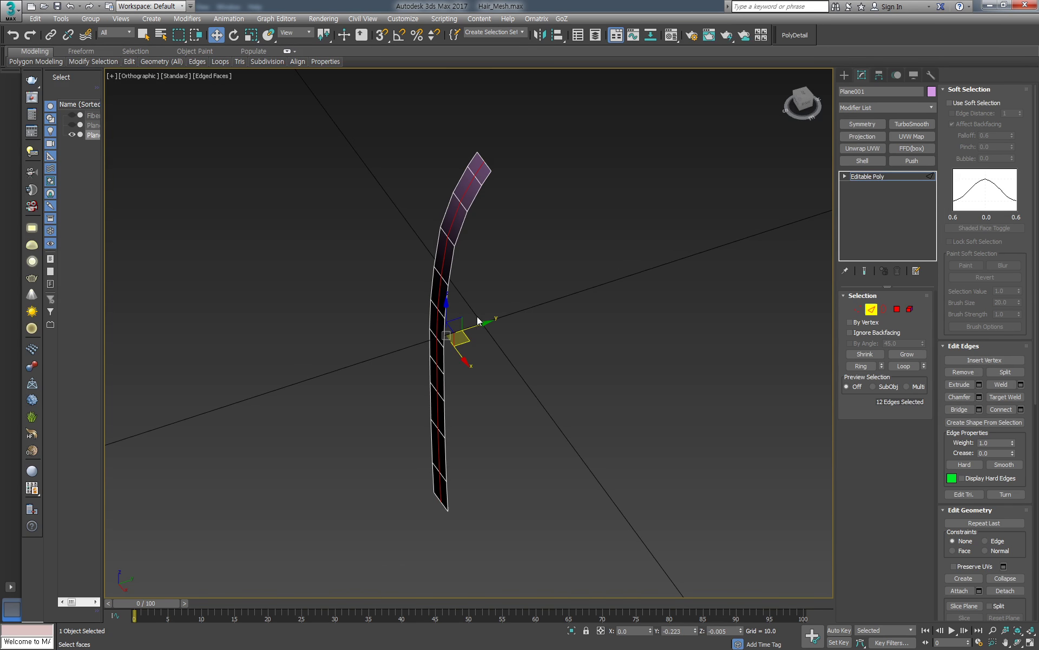
drag(478, 322, 473, 324)
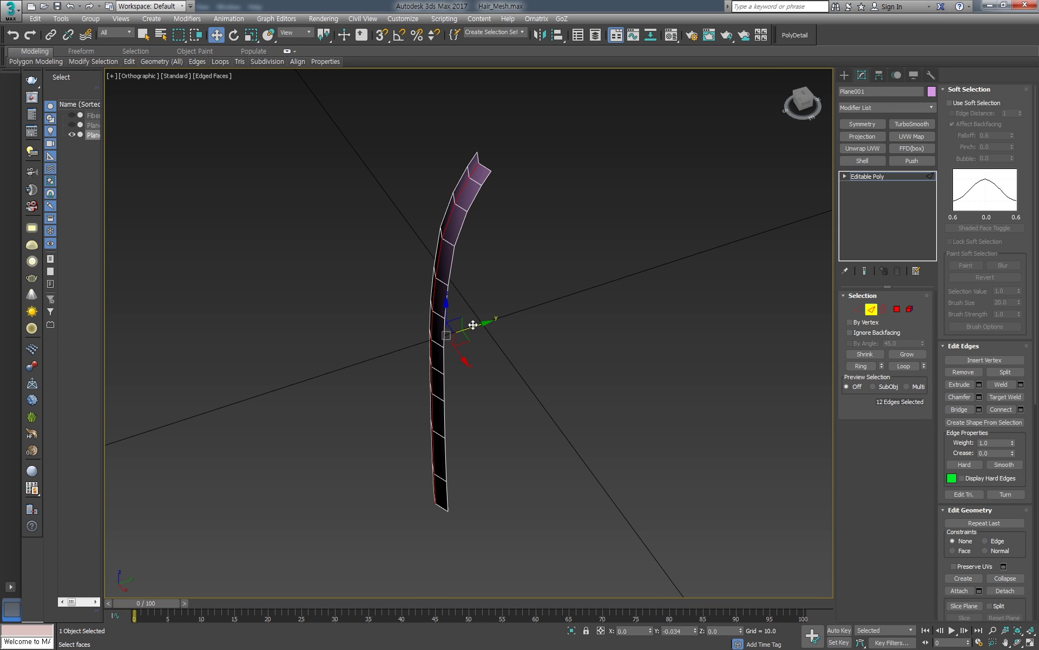
mouse_move(473, 325)
alt+middle_down()
mouse_move(514, 271)
mouse_move(572, 269)
mouse_move(534, 303)
mouse_move(495, 191)
alt+middle_up()
scroll(496, 195, up, 3)
Move the two tip edges up and right to shape the strip's tip, ending in Front view
key(1)
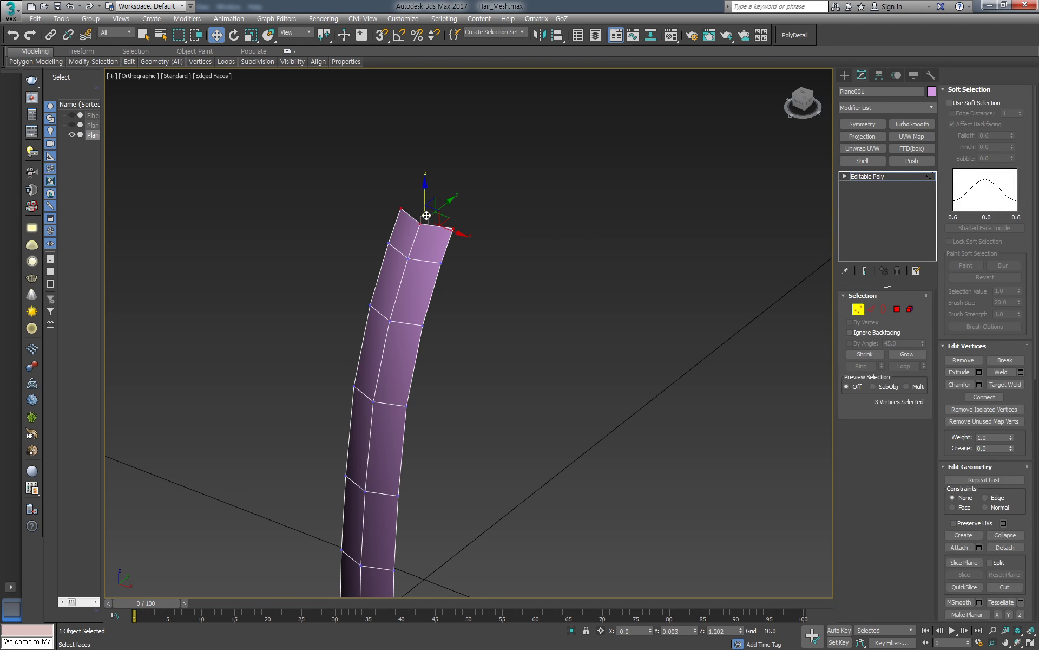
click(452, 211)
click(420, 223)
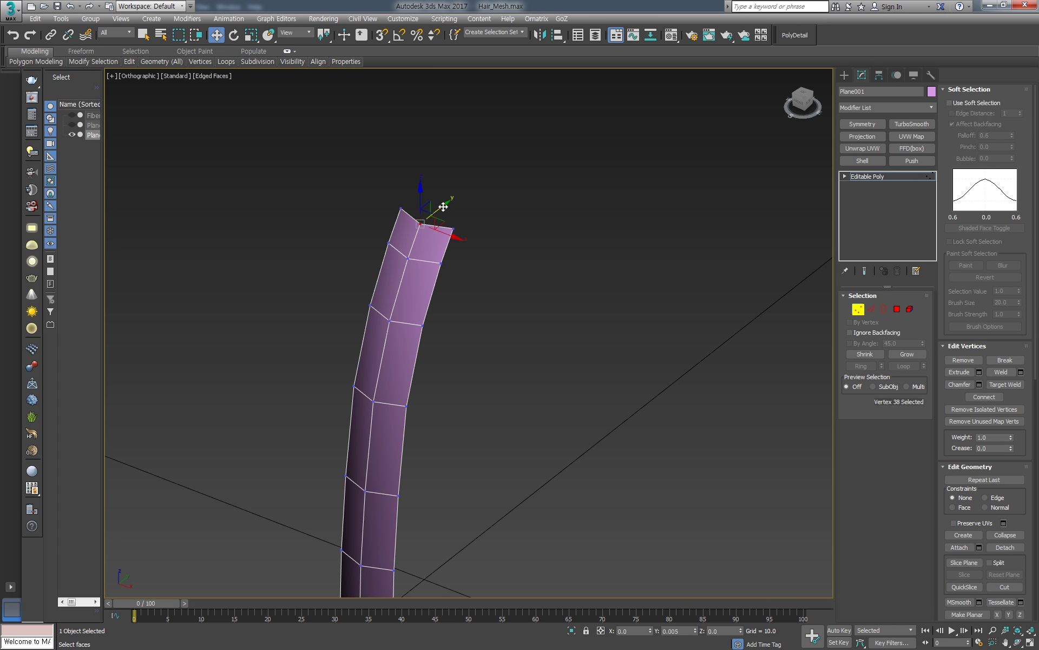
key(2)
mouse_move(436, 224)
alt+middle_down()
mouse_move(476, 257)
mouse_move(453, 243)
alt+middle_up()
alt+middle_drag(458, 203, 432, 212)
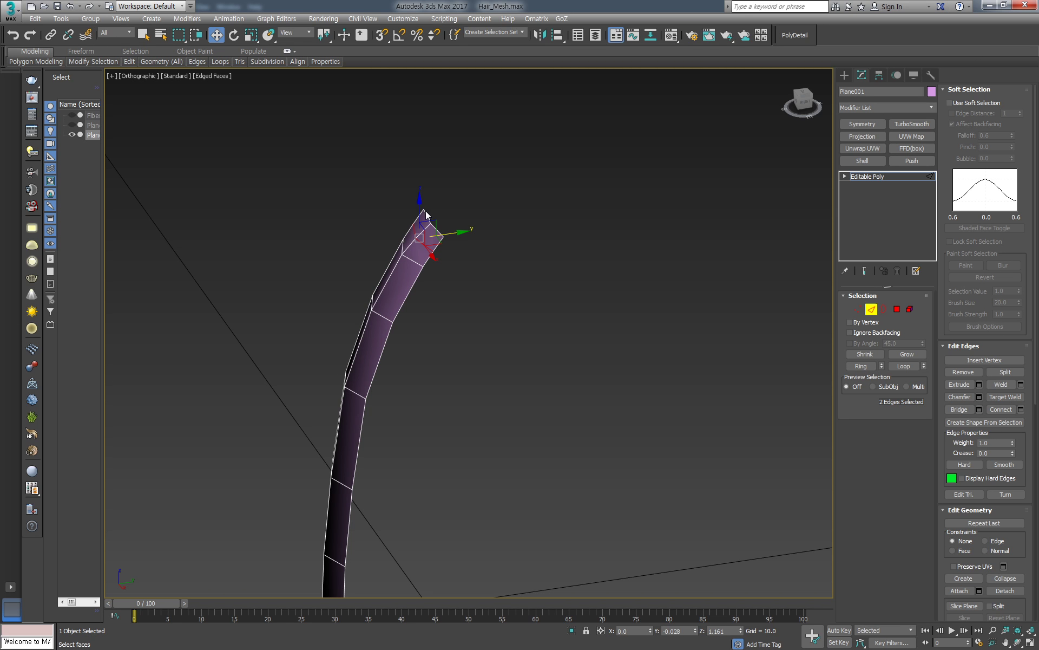
mouse_move(433, 221)
mouse_down()
mouse_move(450, 212)
mouse_move(461, 227)
mouse_up()
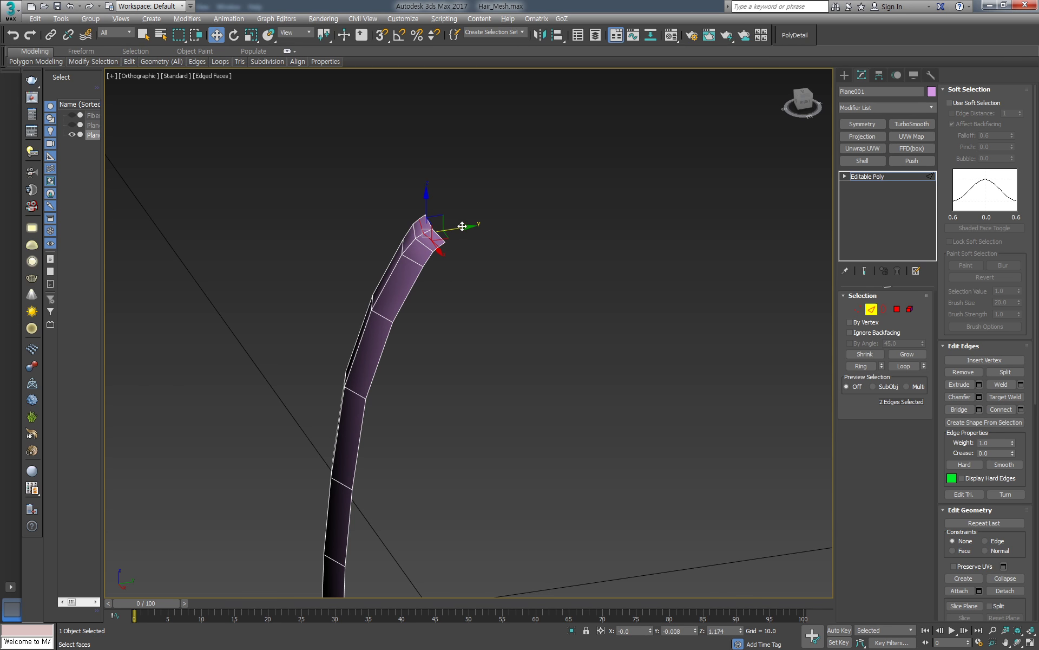
mouse_move(460, 202)
alt+middle_down()
mouse_move(535, 242)
mouse_move(524, 348)
mouse_move(524, 295)
alt+middle_up()
key(f)
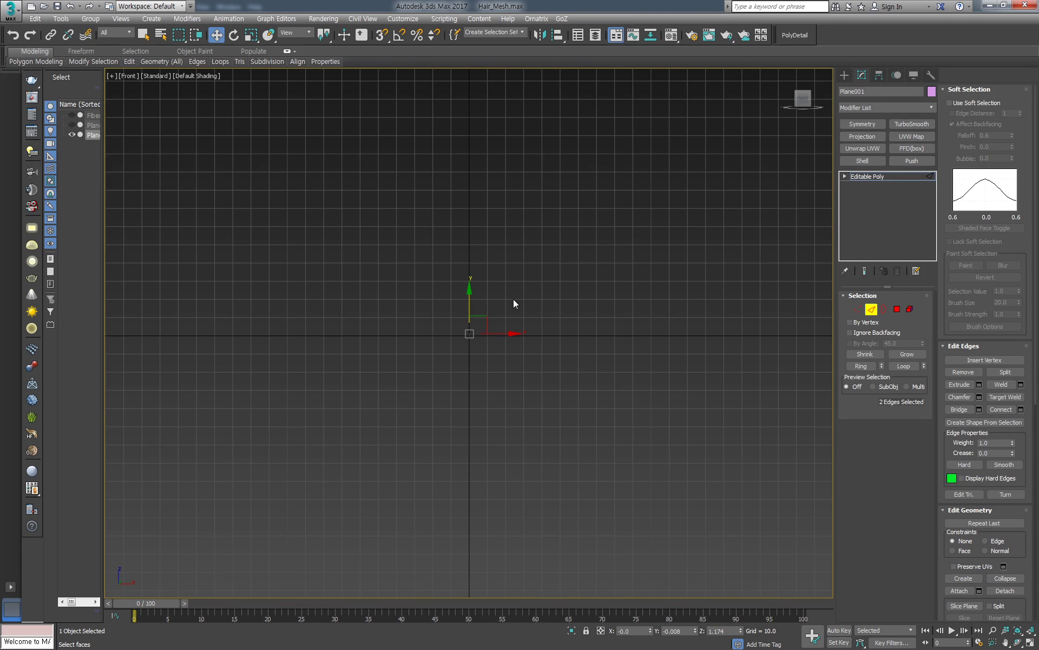
Scale all of the strip's vertices to widen it horizontally
key(z)
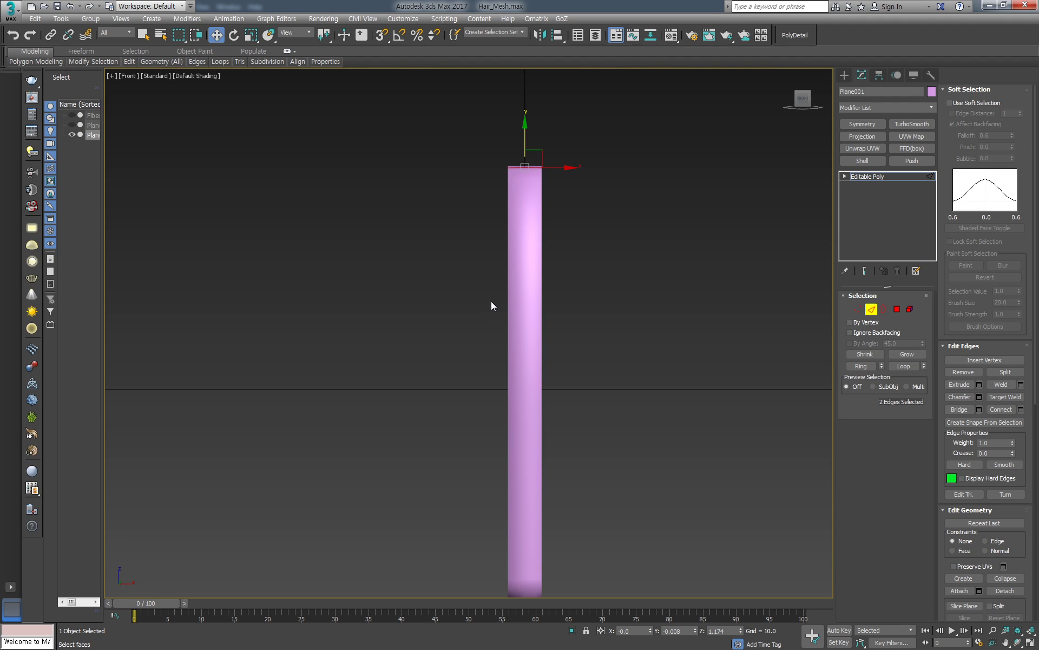
scroll(584, 217, up, 2)
scroll(585, 217, down, 2)
click(844, 76)
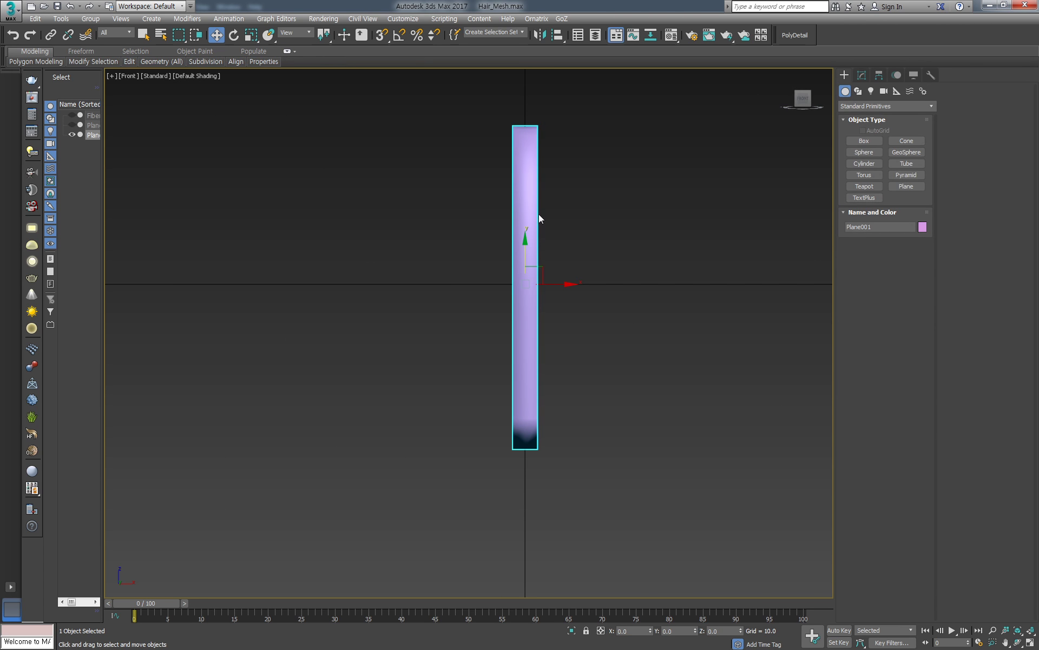
key(1)
right_click(520, 259)
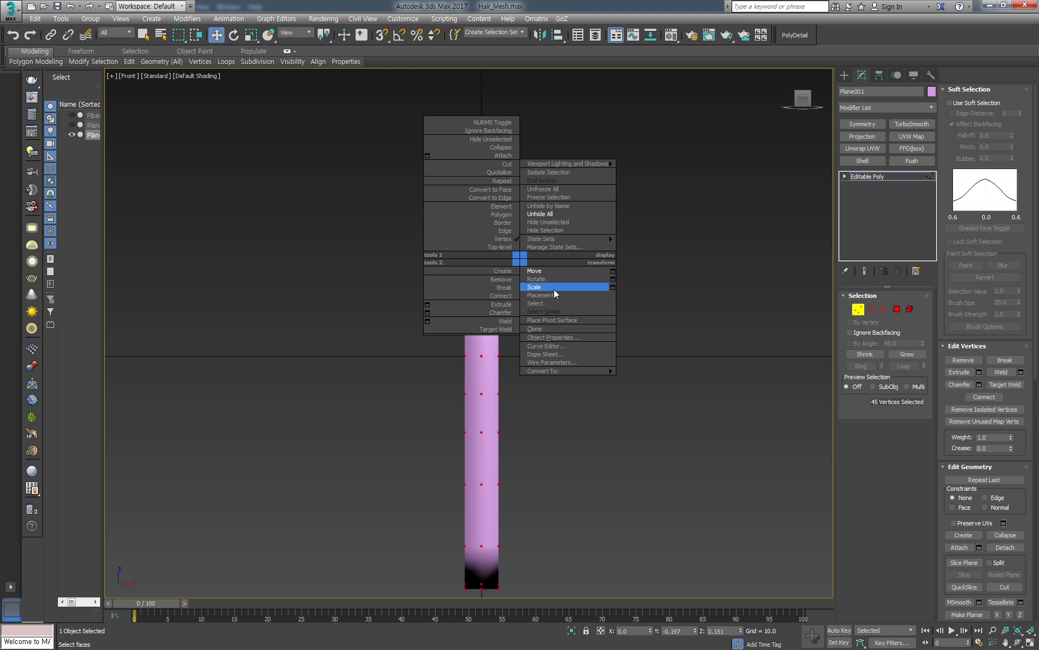
click(552, 288)
mouse_move(523, 329)
mouse_down()
mouse_move(556, 333)
mouse_move(547, 331)
mouse_up()
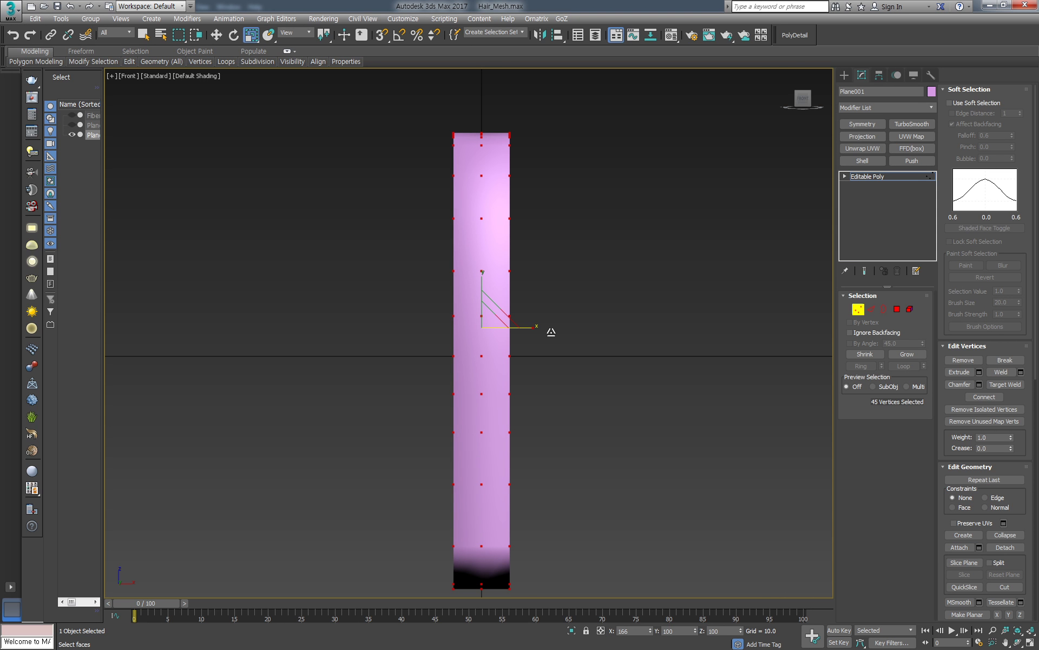
drag(547, 330, 552, 332)
click(845, 75)
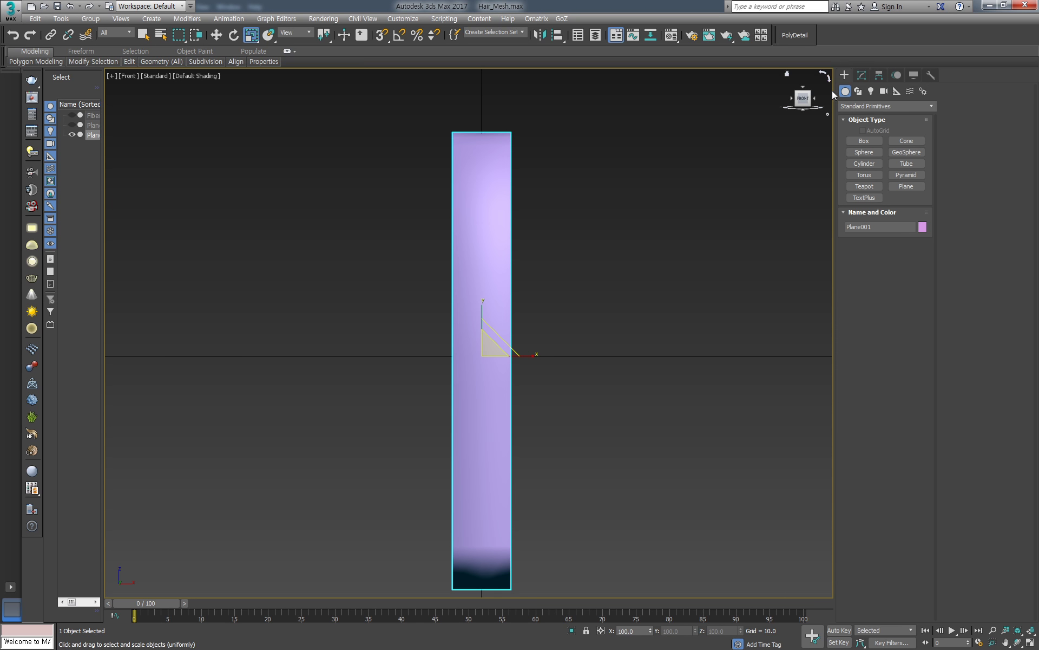
scroll(613, 180, down, 3)
mouse_move(613, 179)
middle_down()
mouse_move(557, 213)
mouse_move(509, 218)
middle_up()
scroll(452, 259, up, 2)
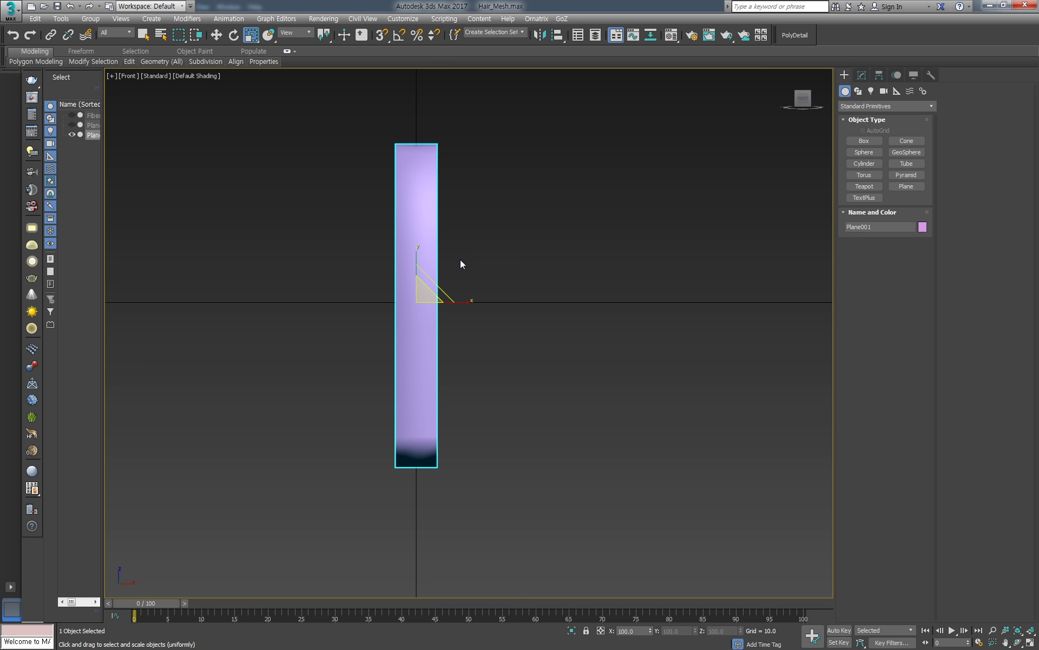
Clone the strip to the right, then undo to keep a single card
key(w)
shift+drag(454, 305, 509, 302)
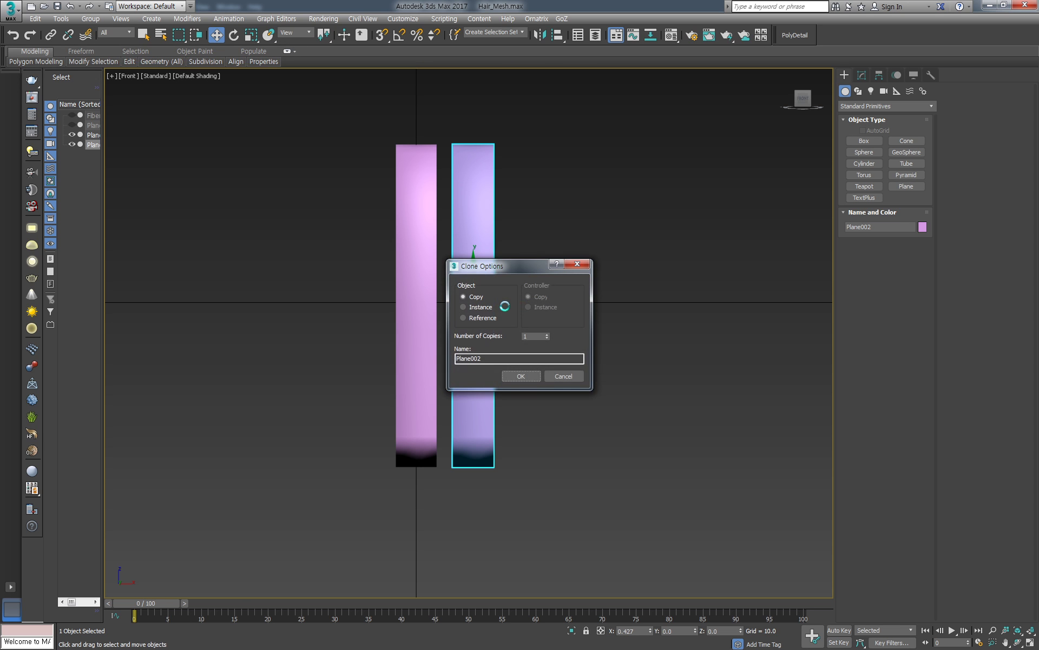
click(514, 377)
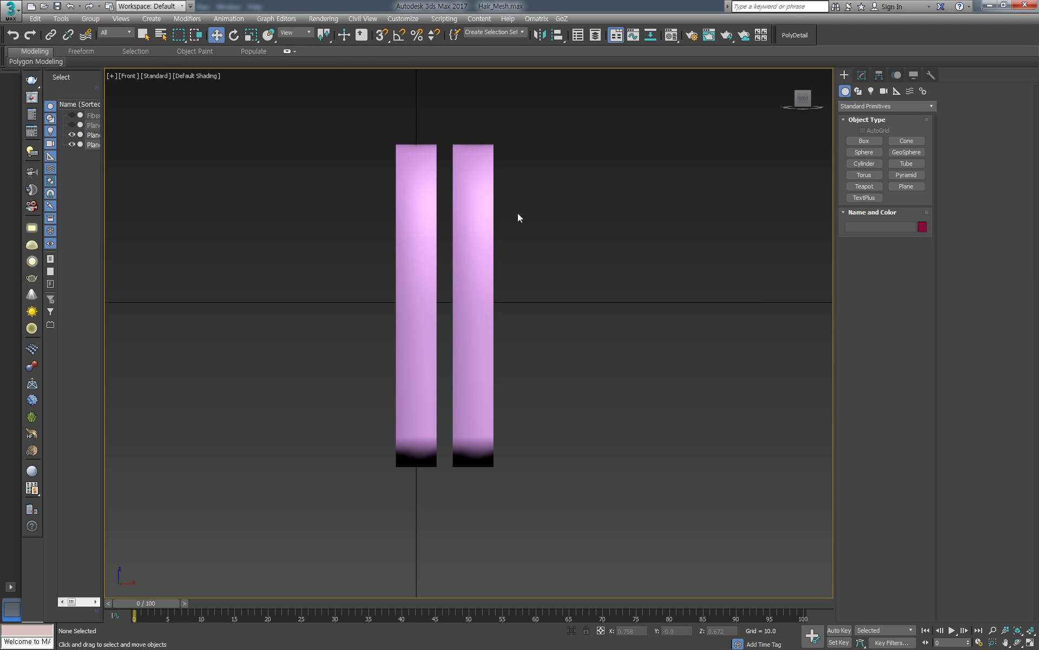
key(ctrl+z)
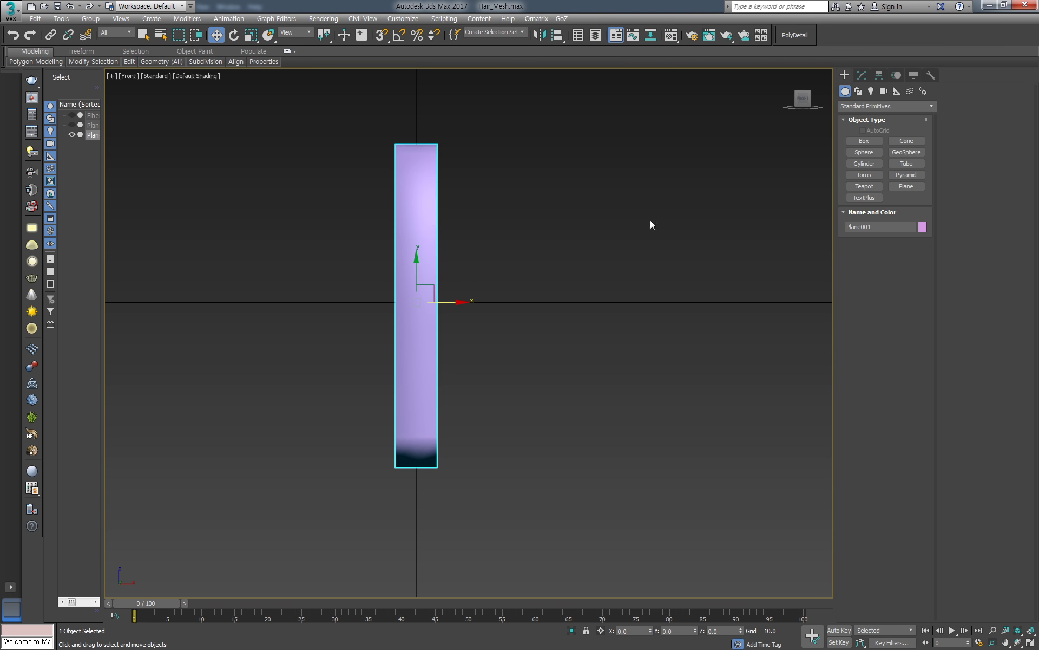
Add Unwrap UVW, open the UV Editor, and Relax all of the plane's UVs
click(862, 75)
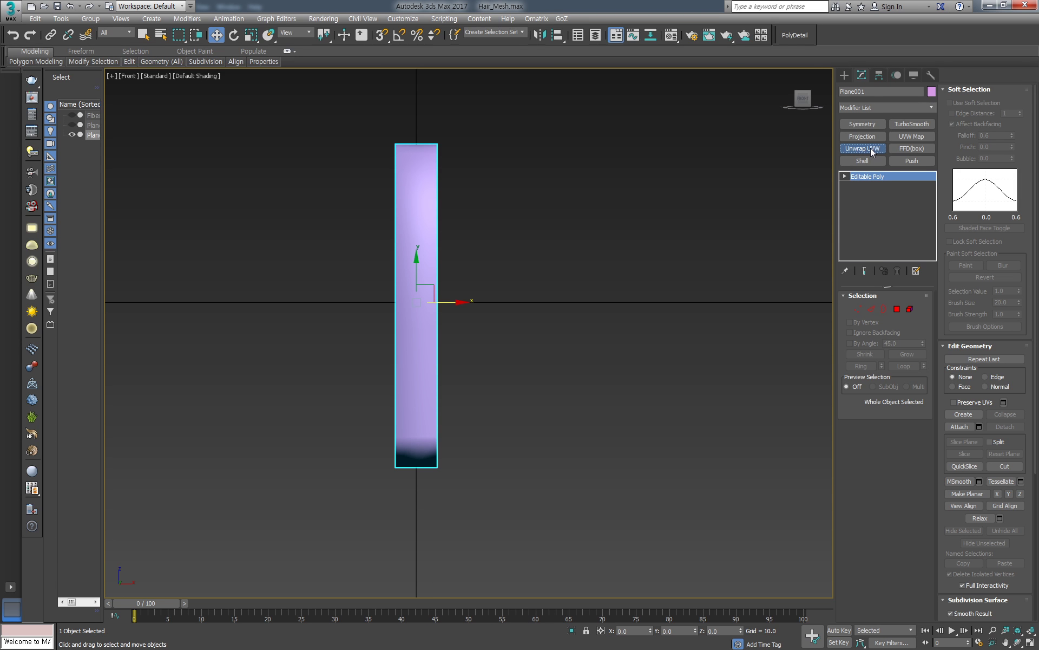
click(871, 148)
click(886, 522)
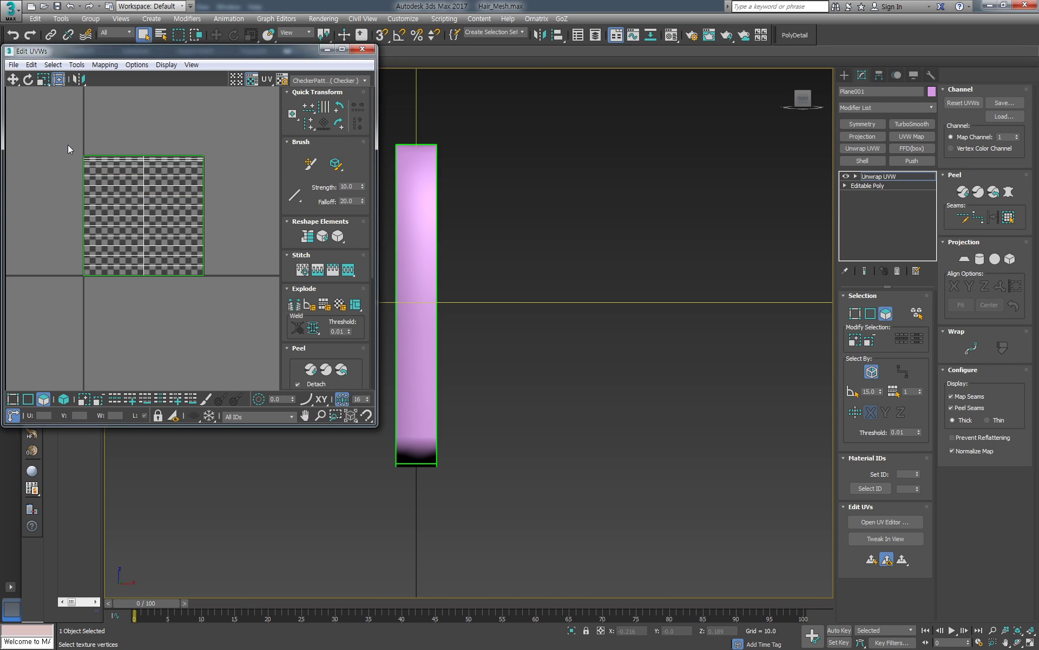
drag(68, 147, 232, 351)
click(53, 64)
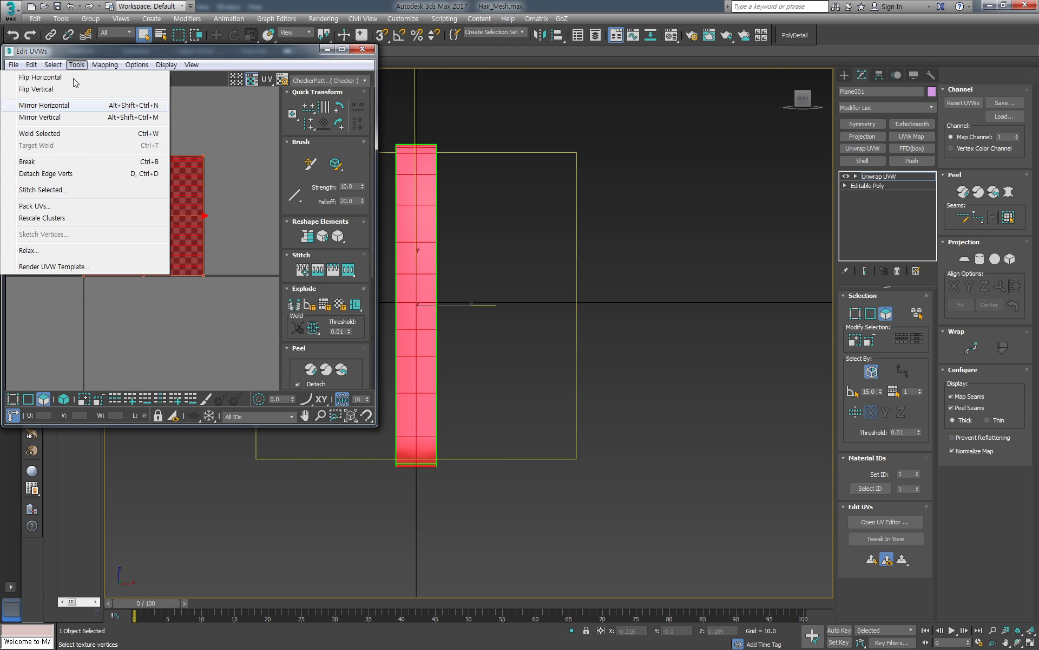
click(59, 250)
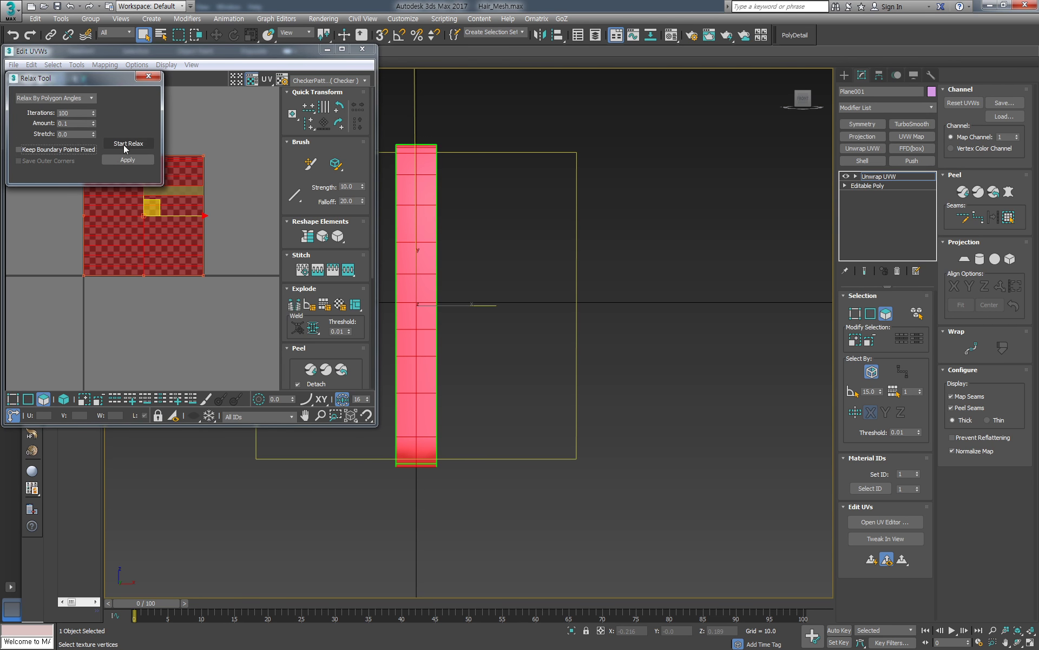
click(125, 144)
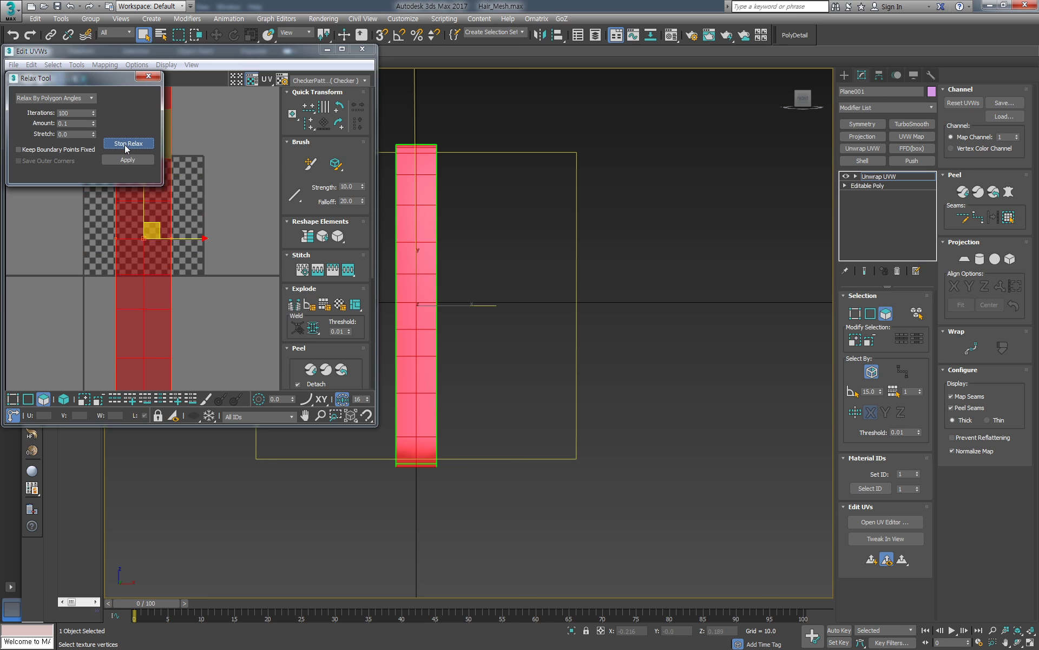
click(148, 75)
Shrink the UV strip and move it to the texture's left edge, then collapse the Unwrap UVW
scroll(228, 174, down, 2)
scroll(212, 196, down, 1)
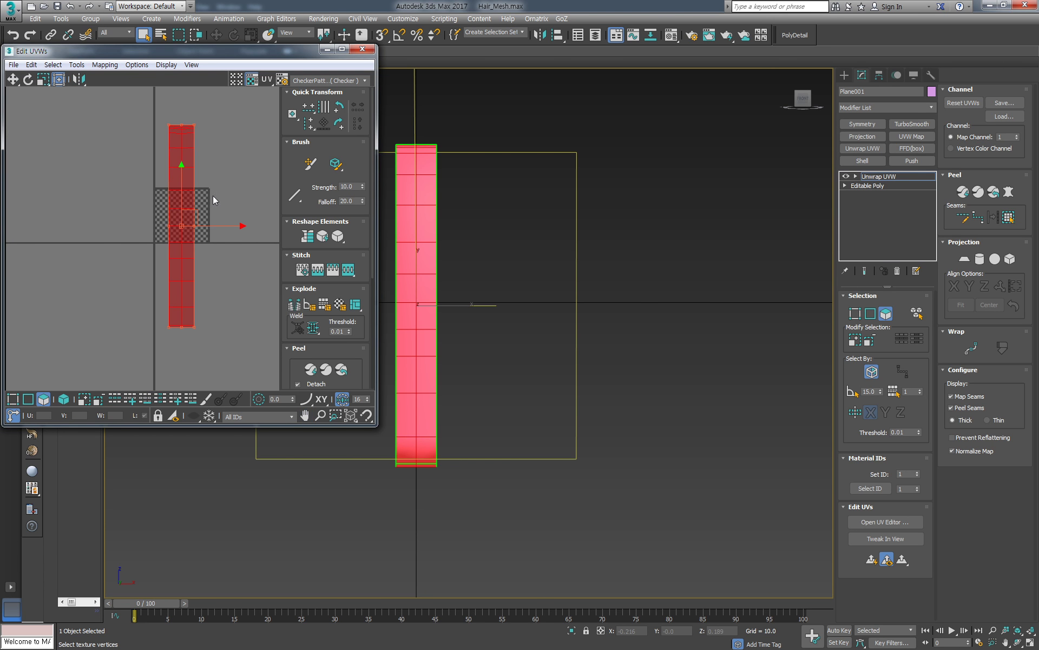
click(43, 80)
drag(186, 220, 200, 306)
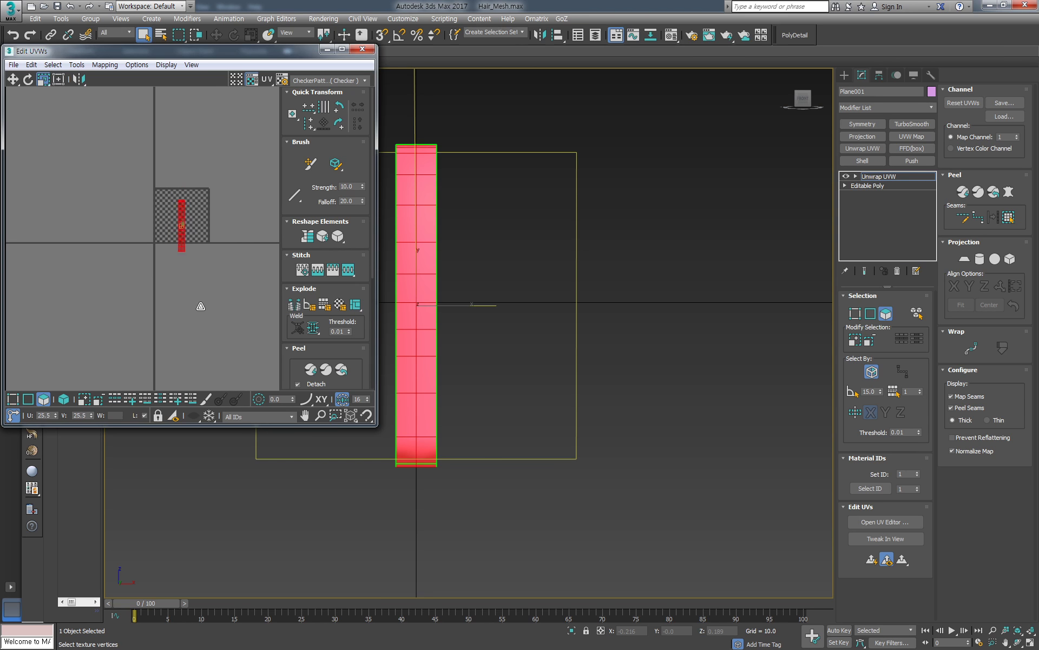
scroll(199, 255, up, 3)
scroll(187, 206, up, 3)
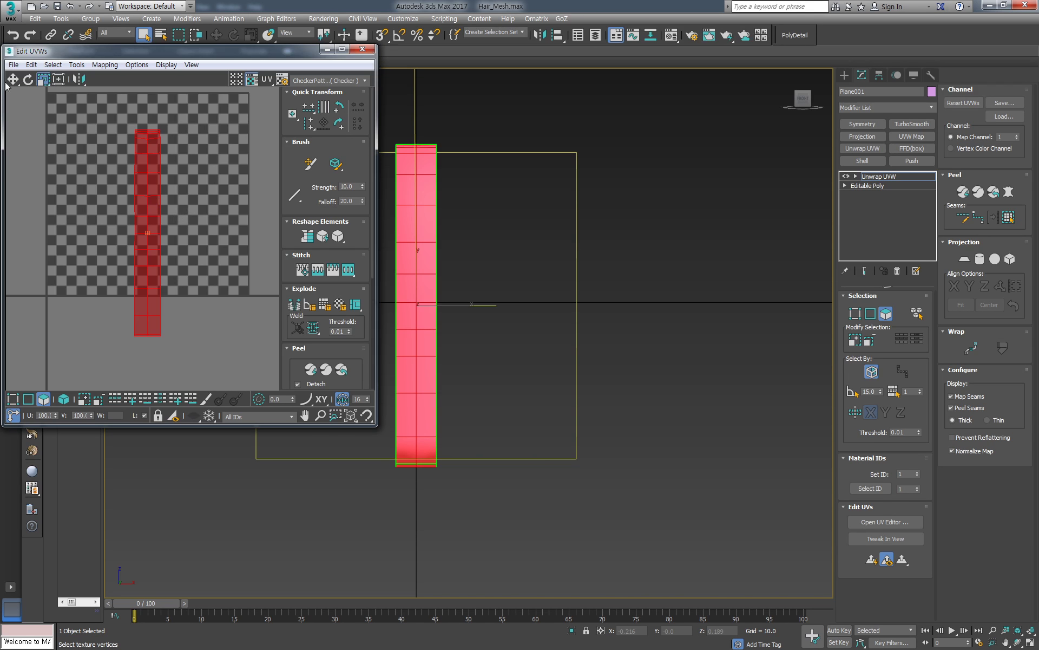
click(58, 80)
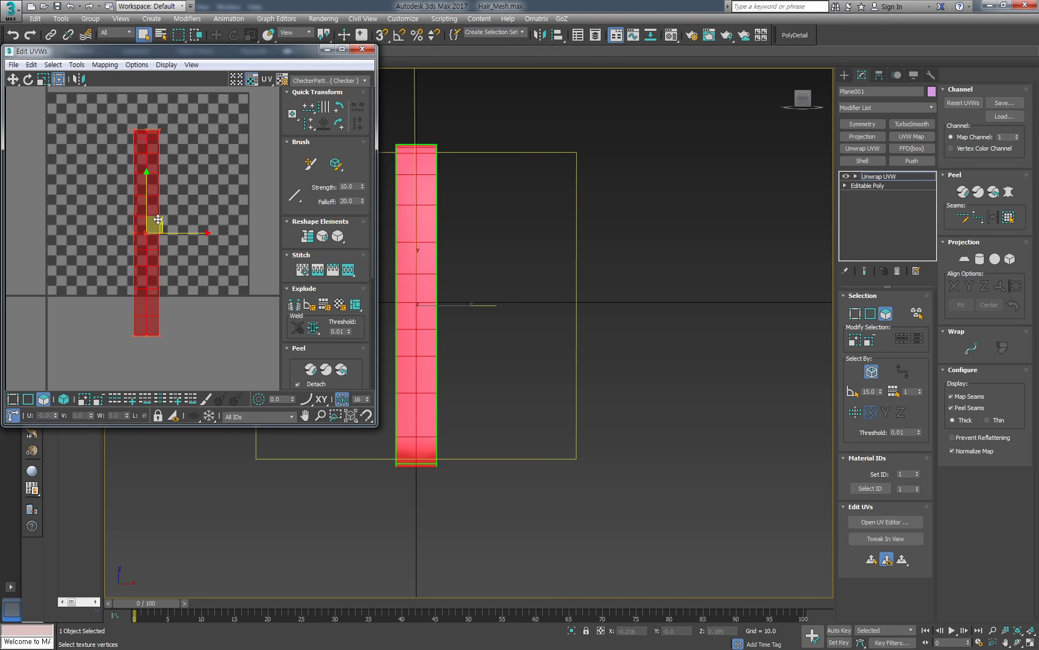
drag(158, 219, 75, 177)
key(r)
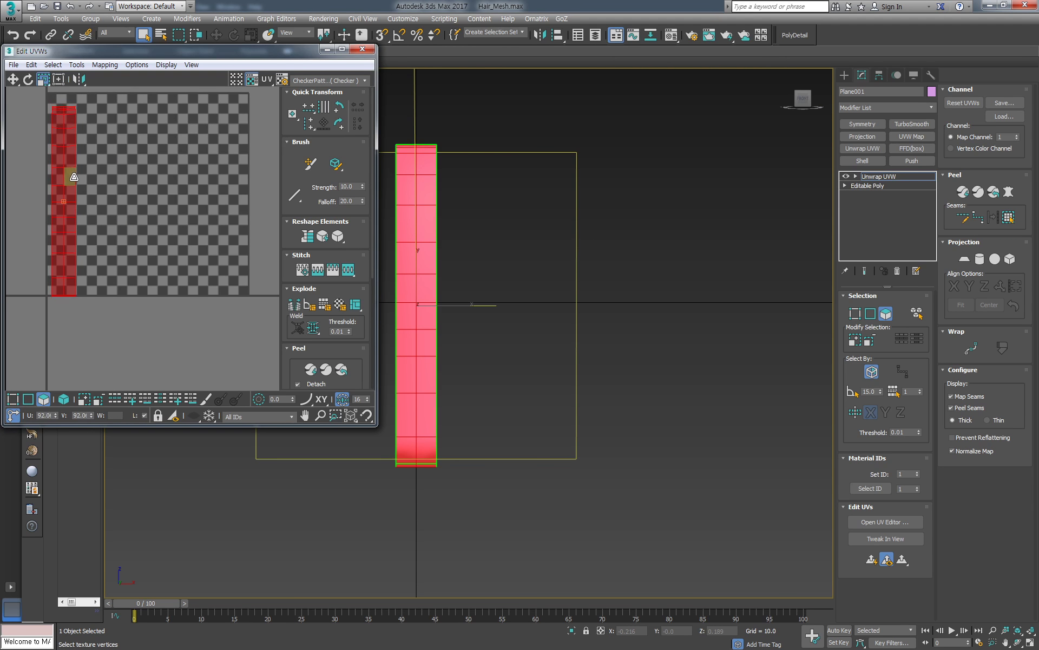
click(59, 79)
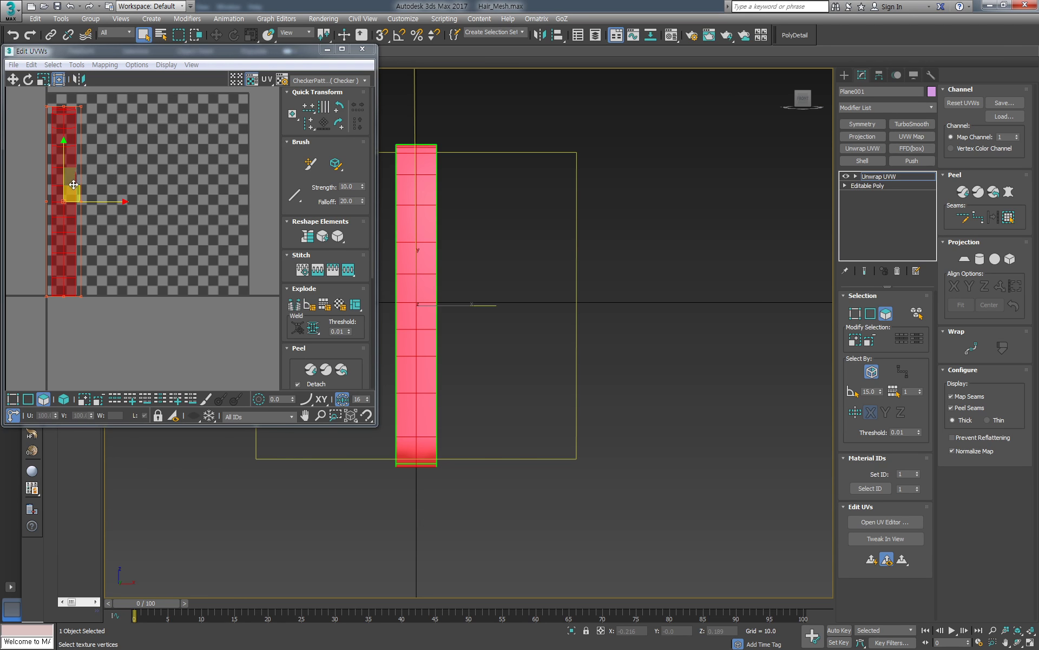
drag(74, 184, 72, 176)
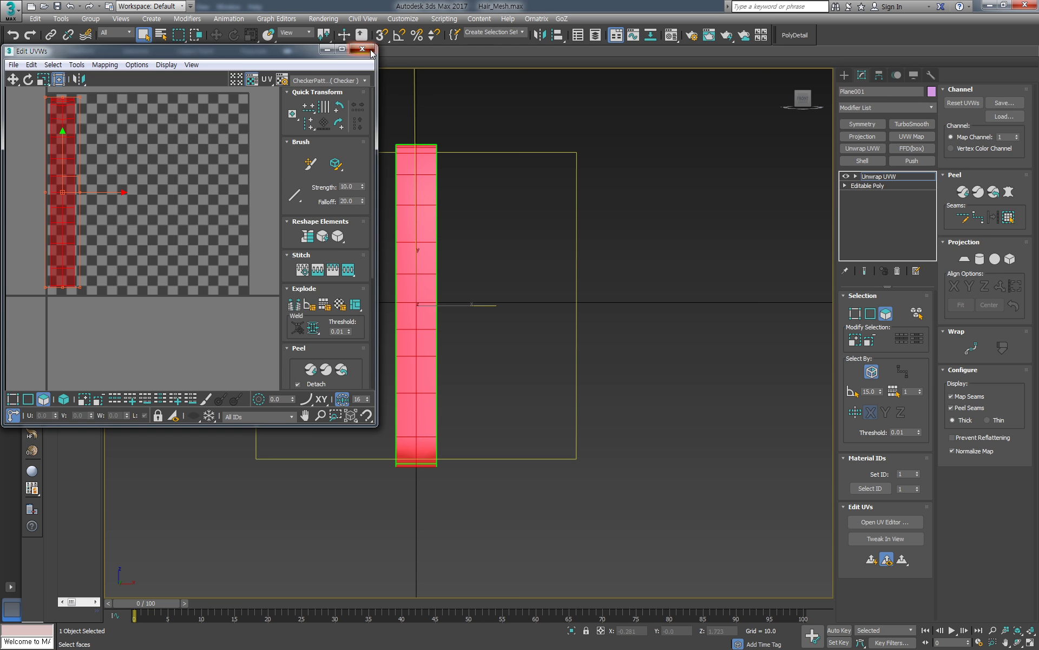
right_click(879, 180)
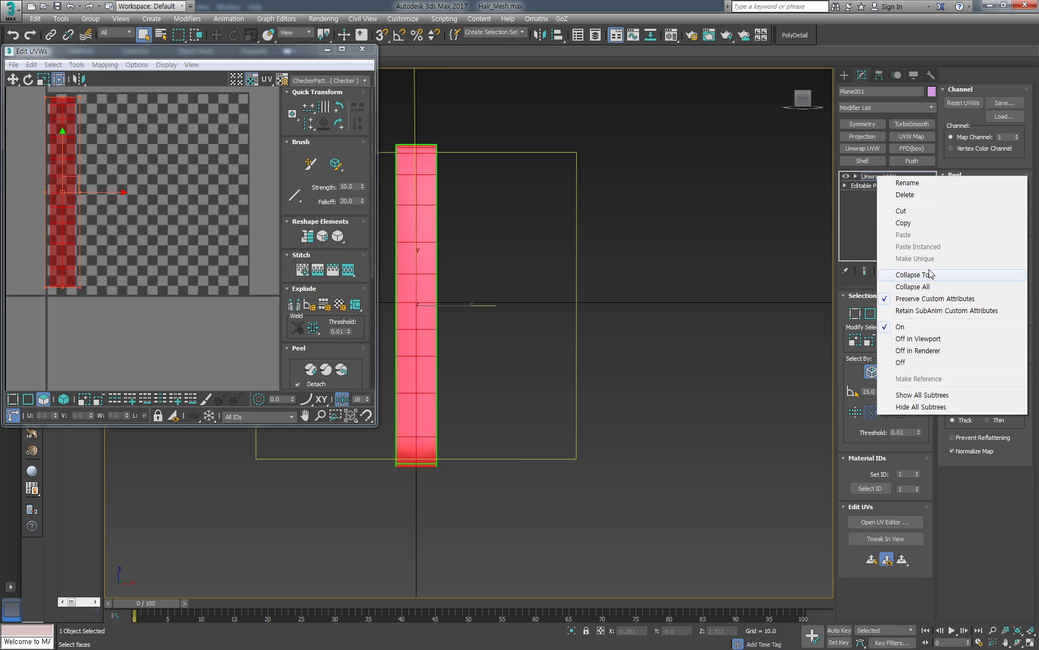
click(915, 273)
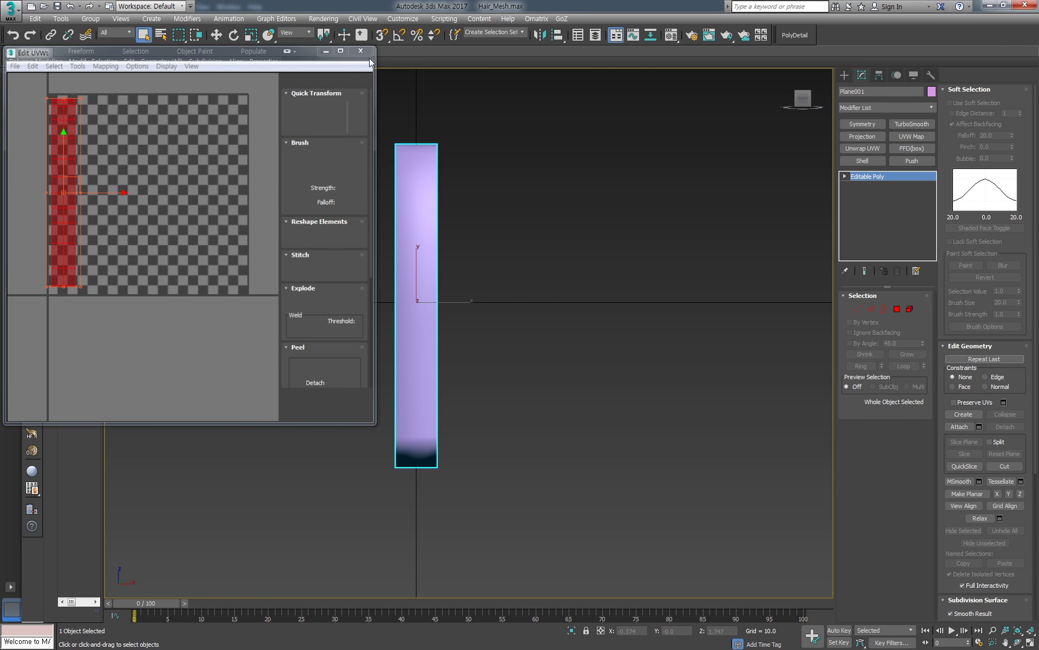
Close the UV editor and clone the card element once to the right as a new element
click(364, 51)
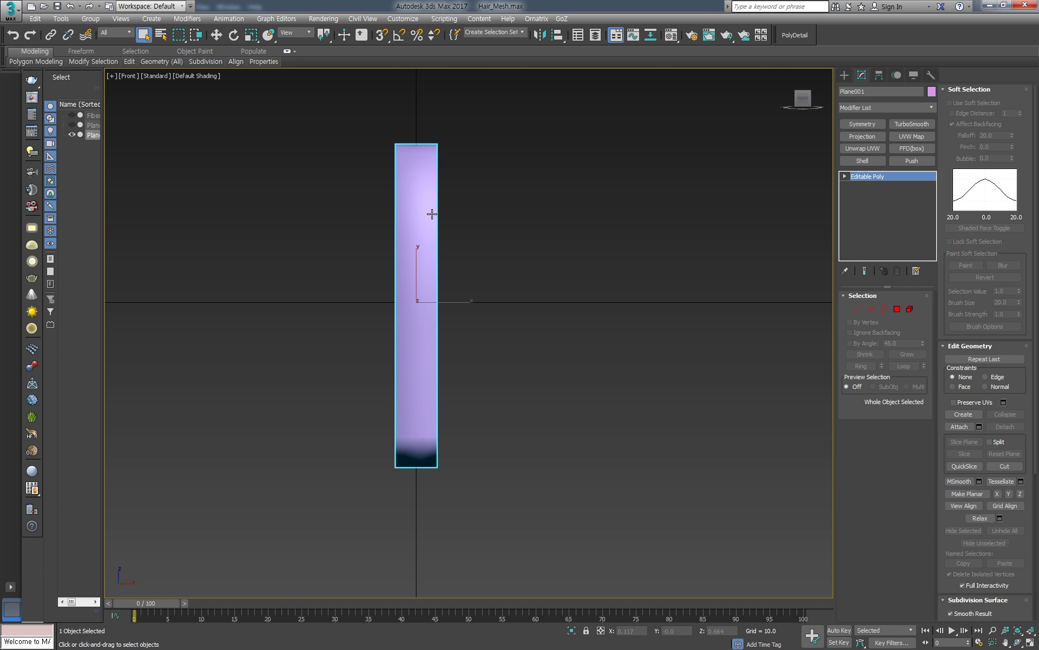
right_click(432, 214)
click(436, 224)
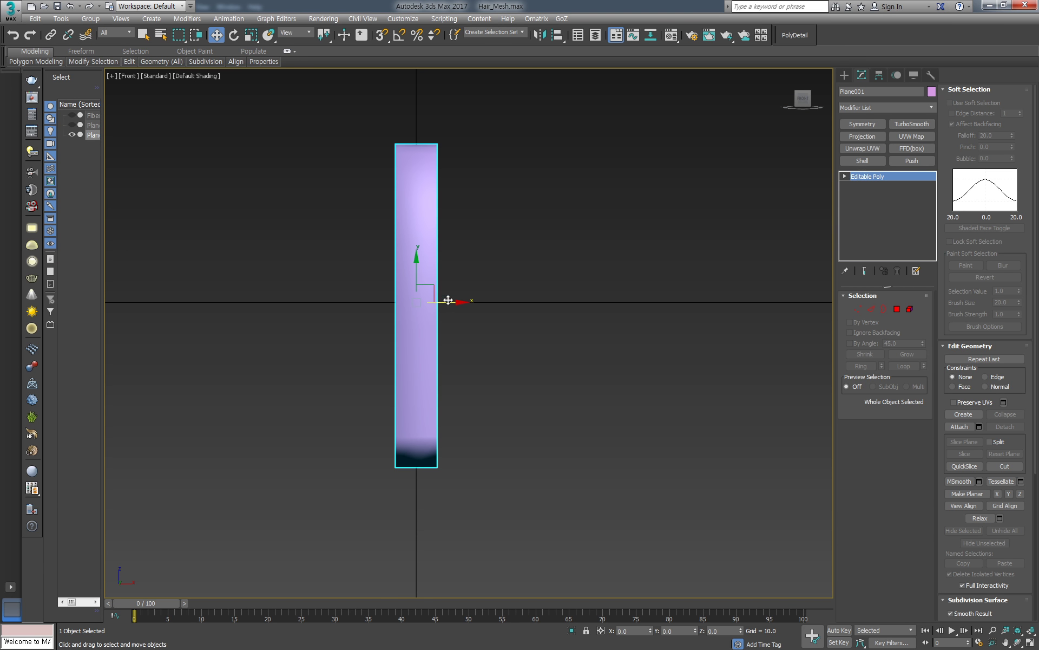
key(5)
click(428, 307)
shift+drag(448, 291, 581, 288)
click(558, 341)
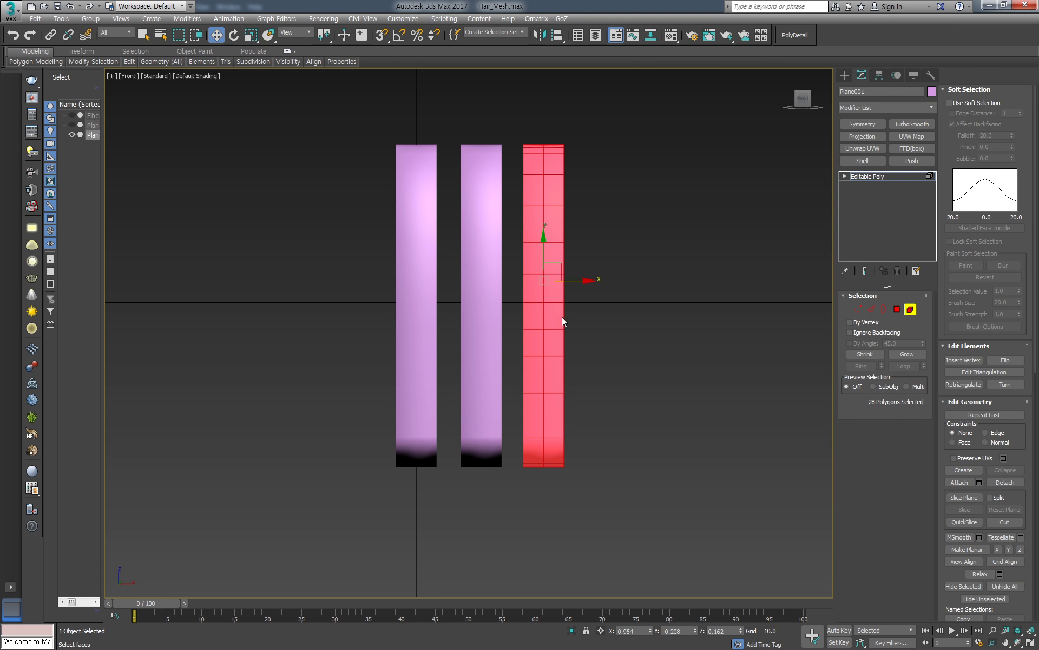
Clone the card element three more times to the right, forming a row of five strips
shift+click(560, 336)
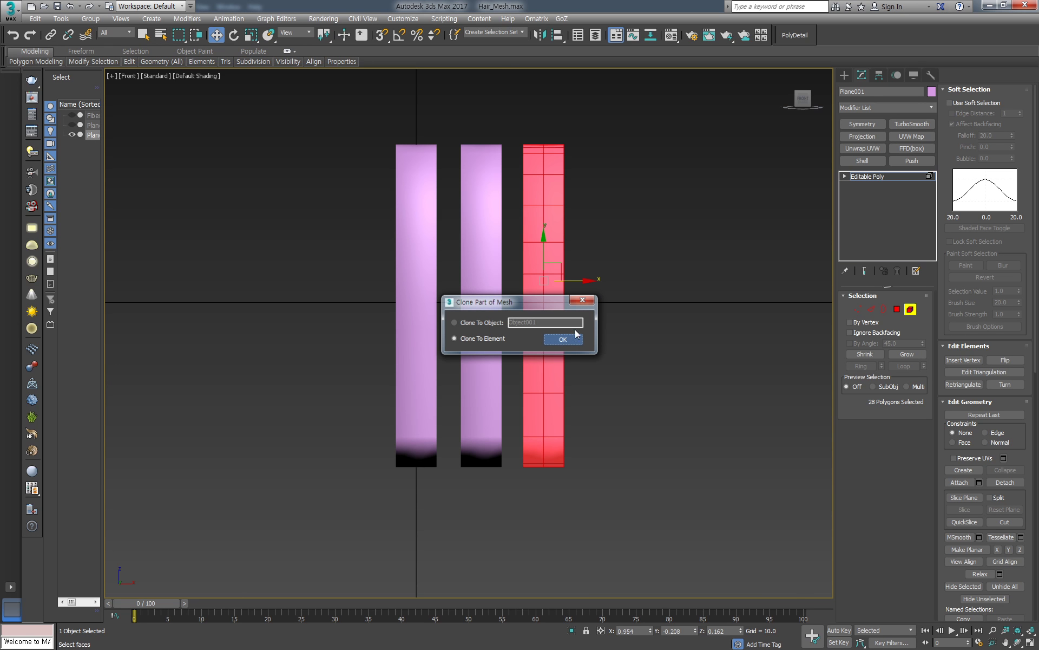
key(Return)
drag(575, 281, 640, 283)
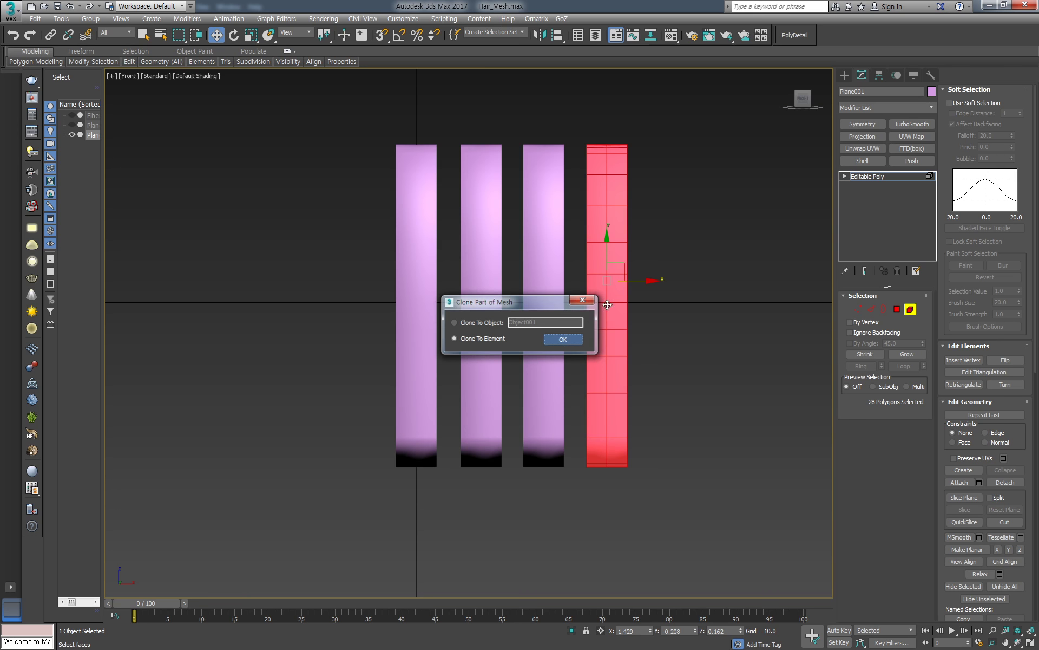
click(563, 339)
mouse_move(634, 281)
mouse_down()
mouse_move(699, 282)
mouse_move(719, 313)
mouse_up()
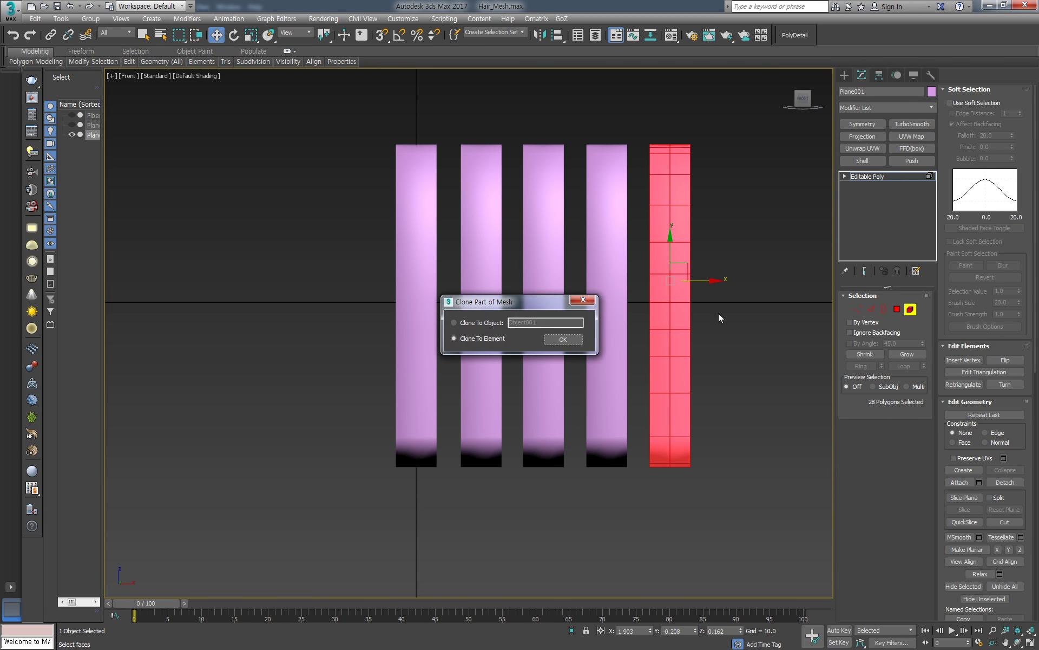
click(563, 338)
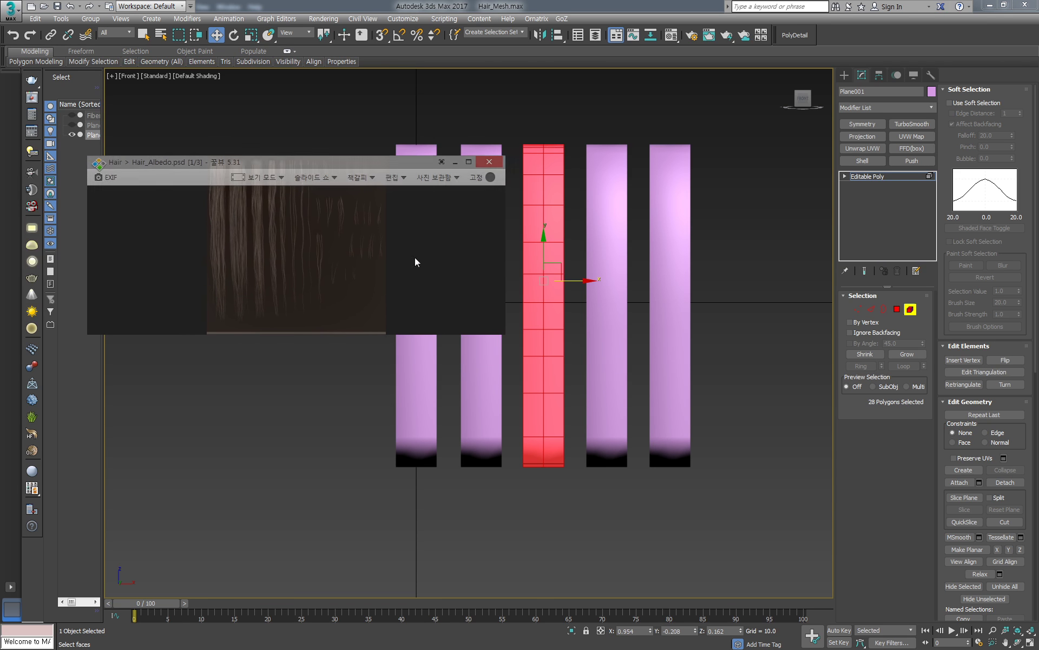
Enlarge the hair texture reference window, pin it top-left and keep it always on top
drag(506, 336, 433, 496)
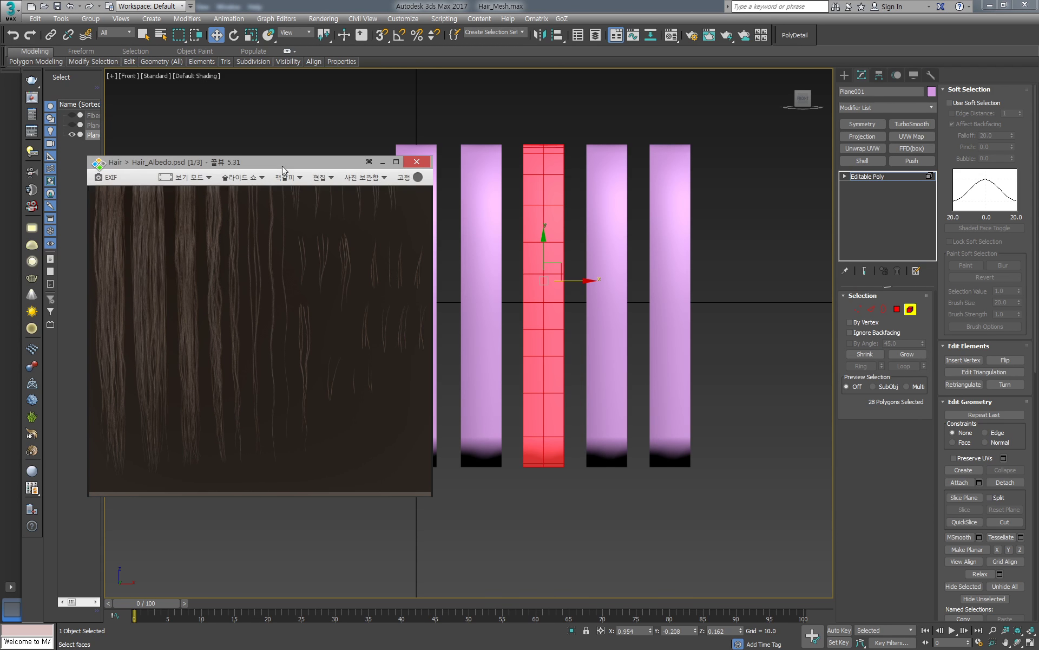
mouse_move(282, 165)
mouse_down()
mouse_move(192, 63)
mouse_move(188, 74)
mouse_up()
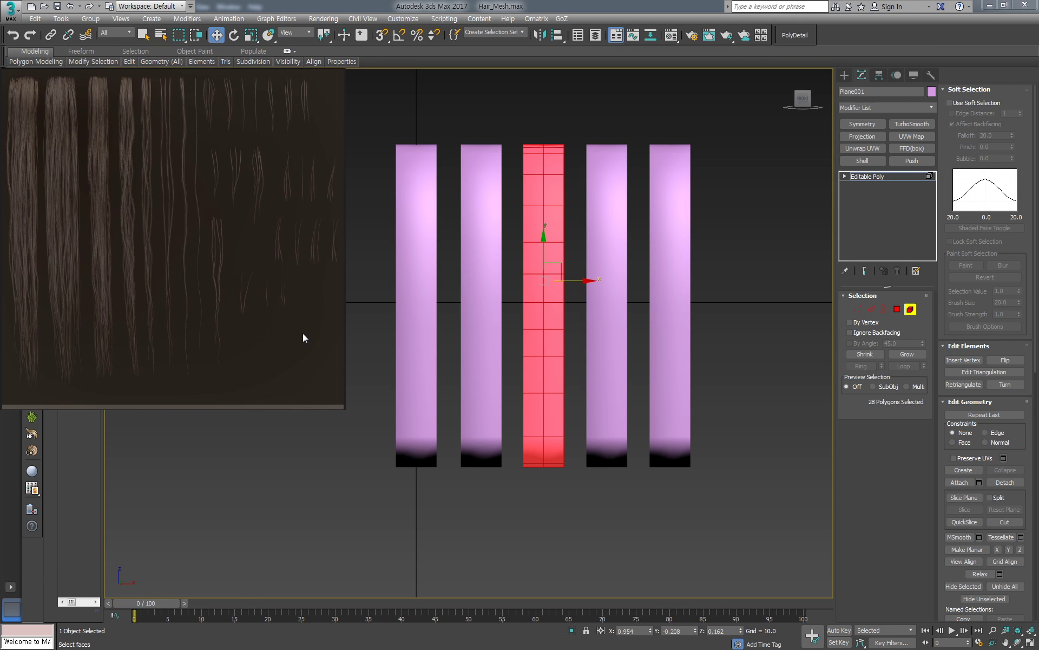
key(ctrl+t)
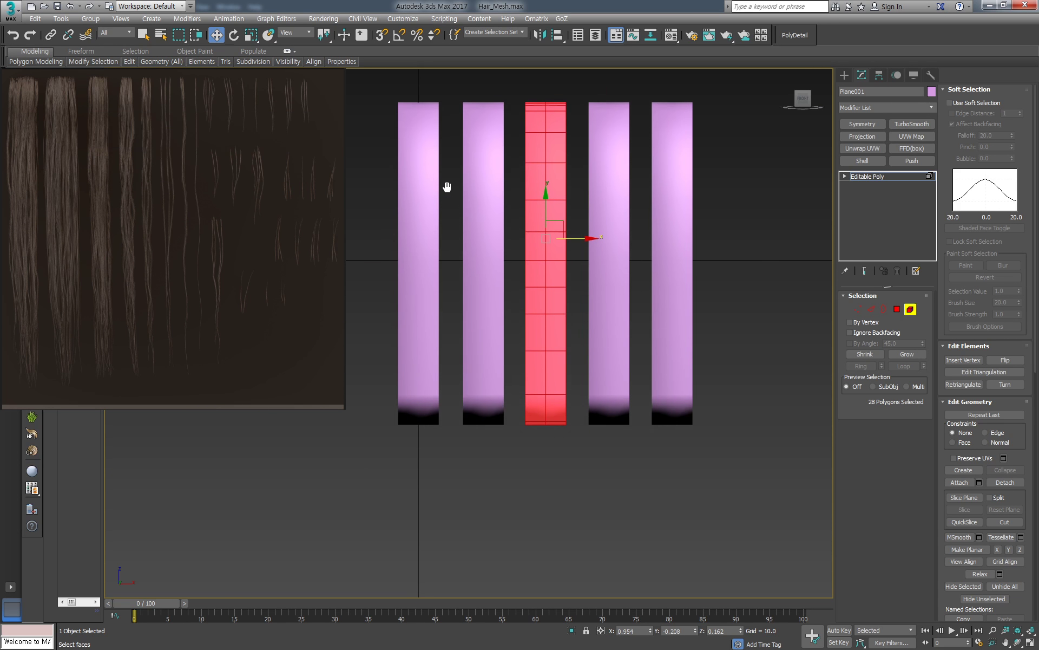
scroll(446, 225, up, 3)
scroll(455, 235, down, 3)
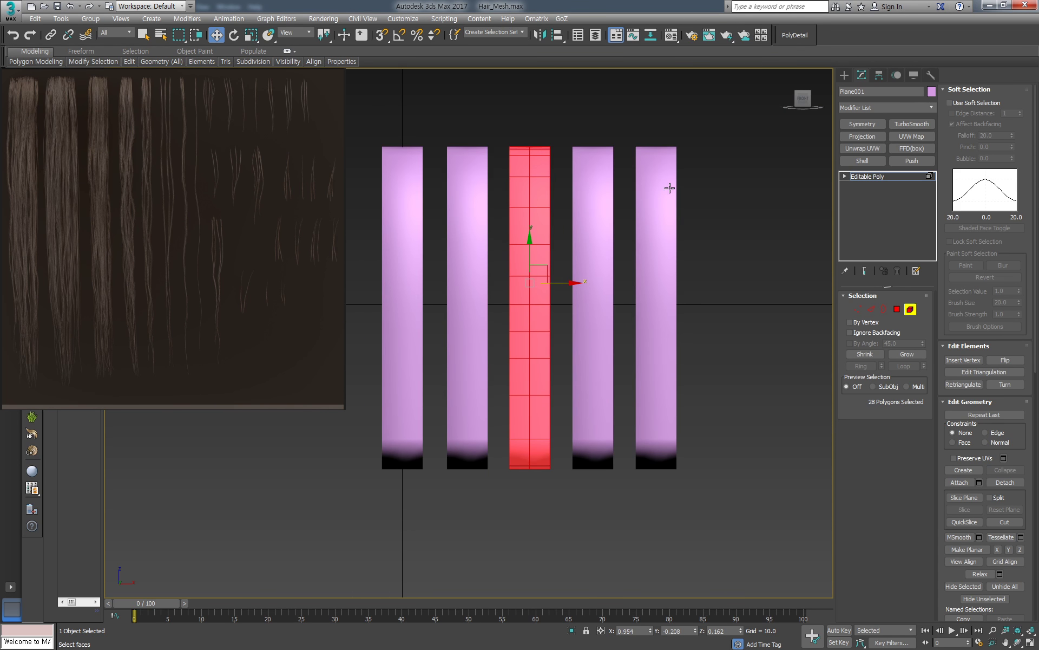
Widen the second card strip and make the fourth card strip narrower
click(749, 209)
click(470, 230)
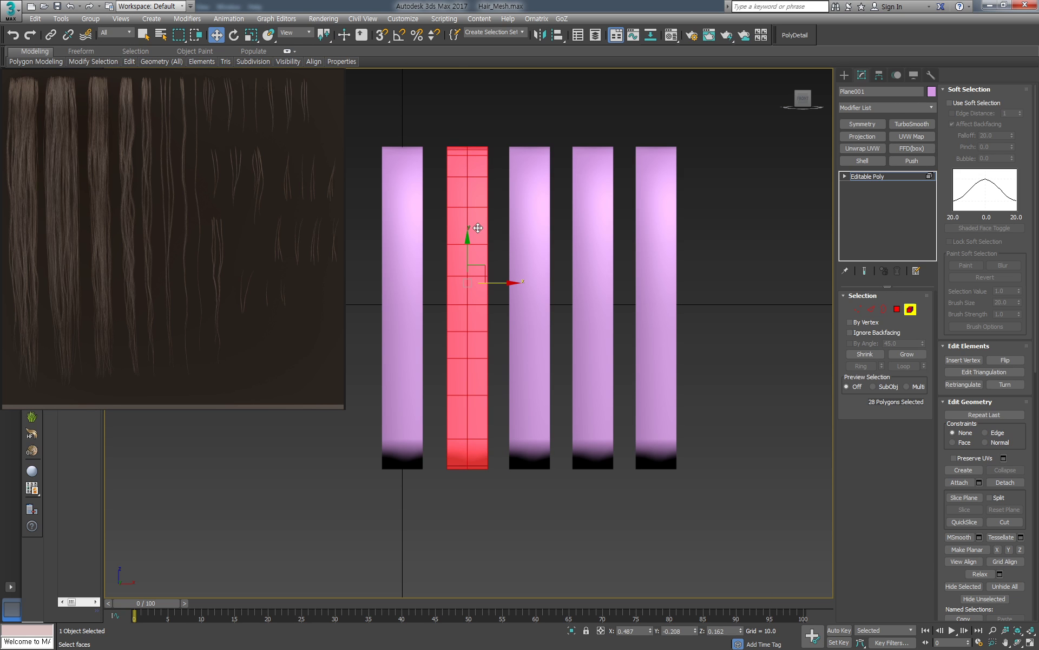
right_click(474, 224)
click(501, 252)
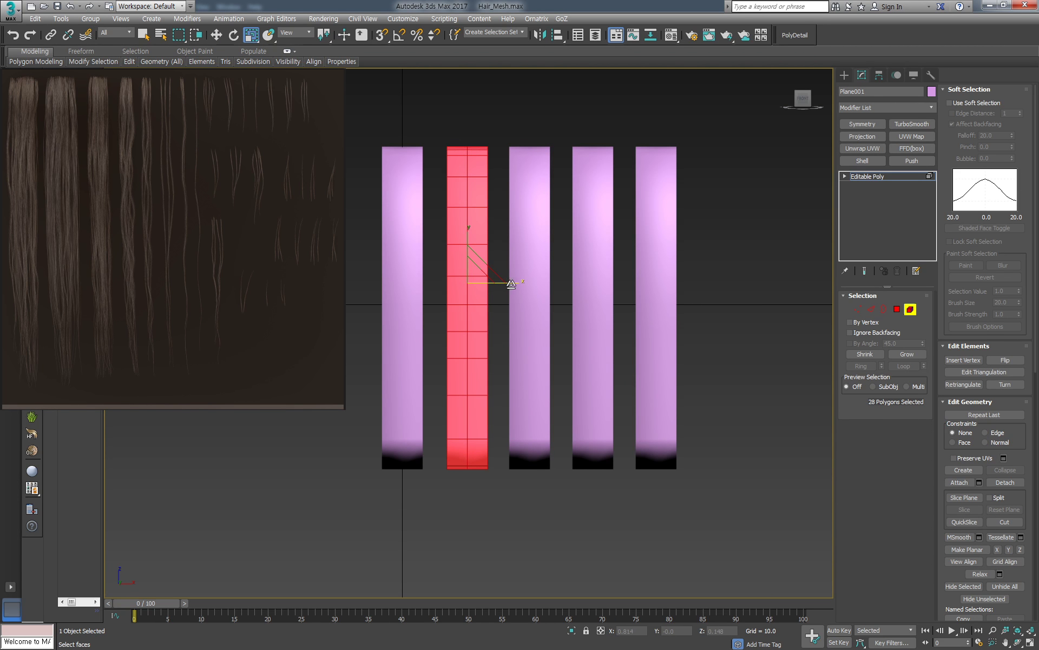
drag(506, 282, 565, 279)
click(529, 244)
click(593, 235)
mouse_move(631, 279)
mouse_down()
mouse_move(614, 283)
mouse_move(688, 281)
mouse_move(661, 279)
mouse_up()
Narrow the rightmost red card strip and shift it slightly left
right_click(623, 282)
click(632, 293)
right_click(616, 248)
click(624, 251)
right_click(661, 279)
click(685, 303)
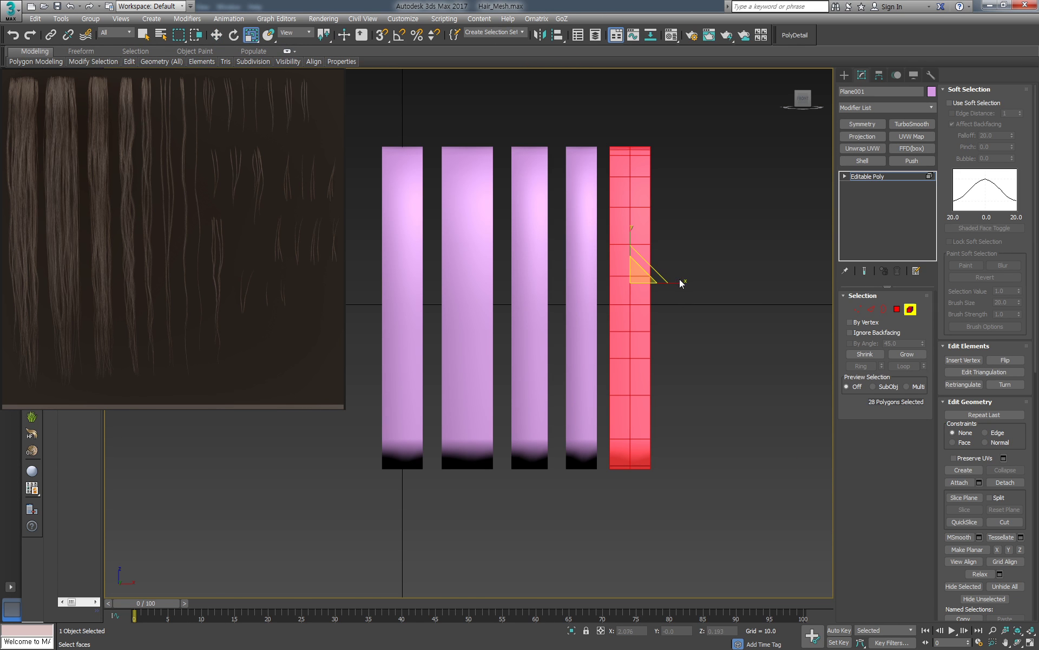
click(671, 282)
key(ctrl+z)
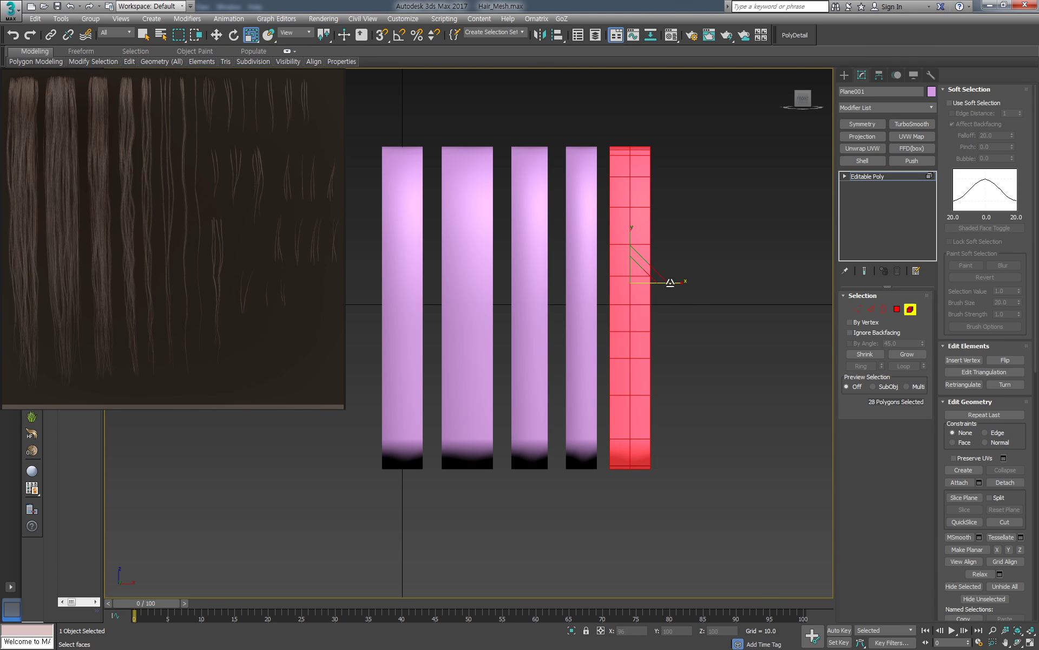
drag(670, 282, 642, 280)
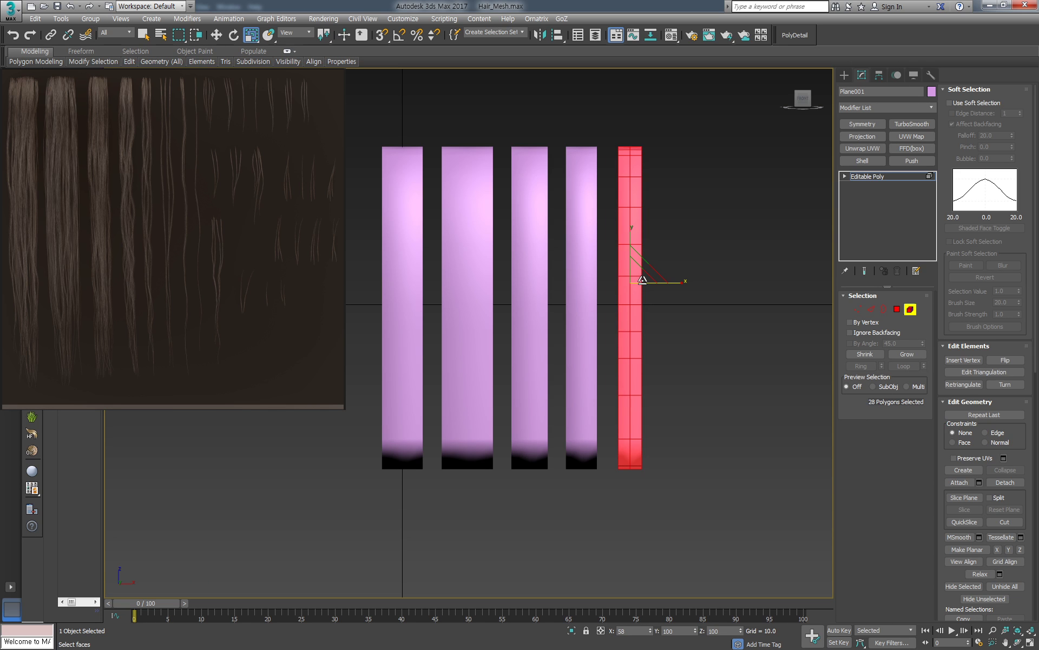
right_click(644, 280)
click(673, 286)
drag(673, 283, 662, 282)
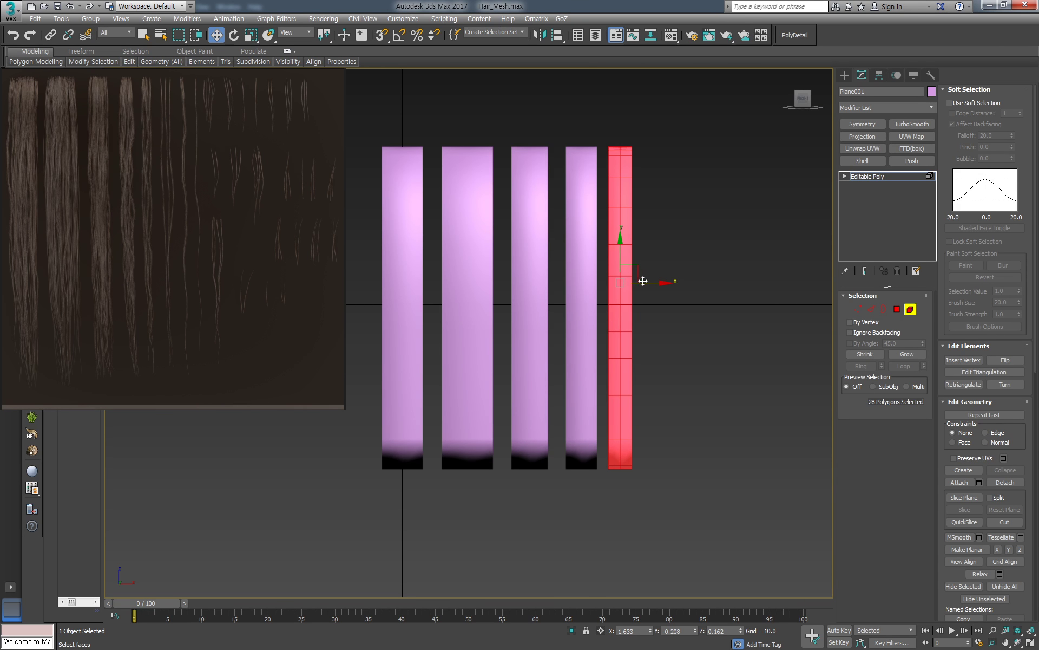
Clone the red strip twice to the right as mesh elements, narrowing the newest clone
shift+drag(643, 282, 679, 282)
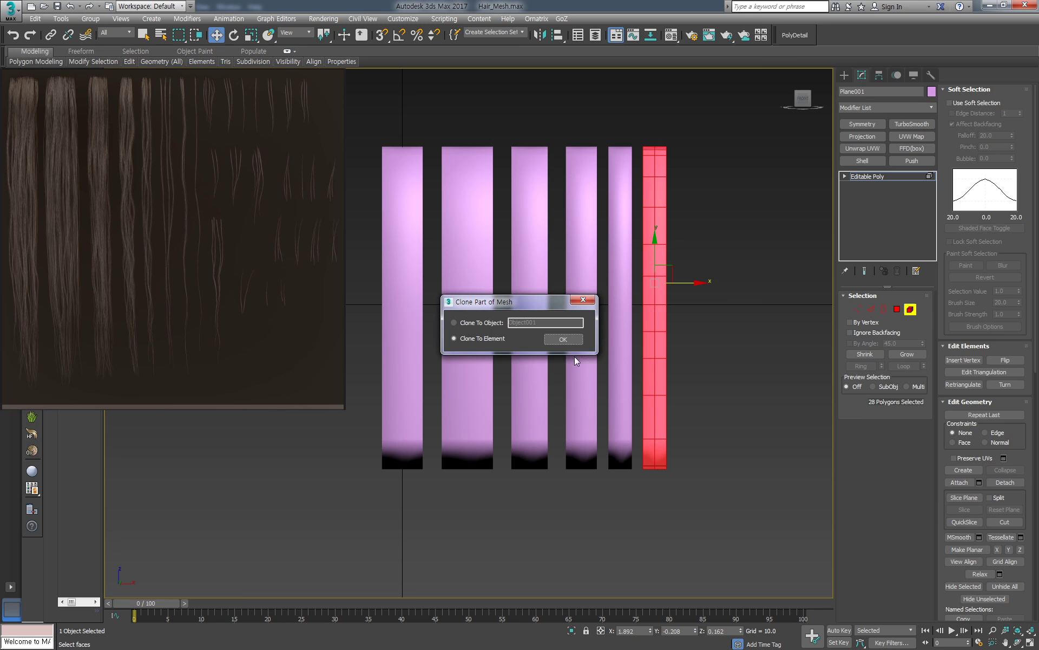
click(565, 339)
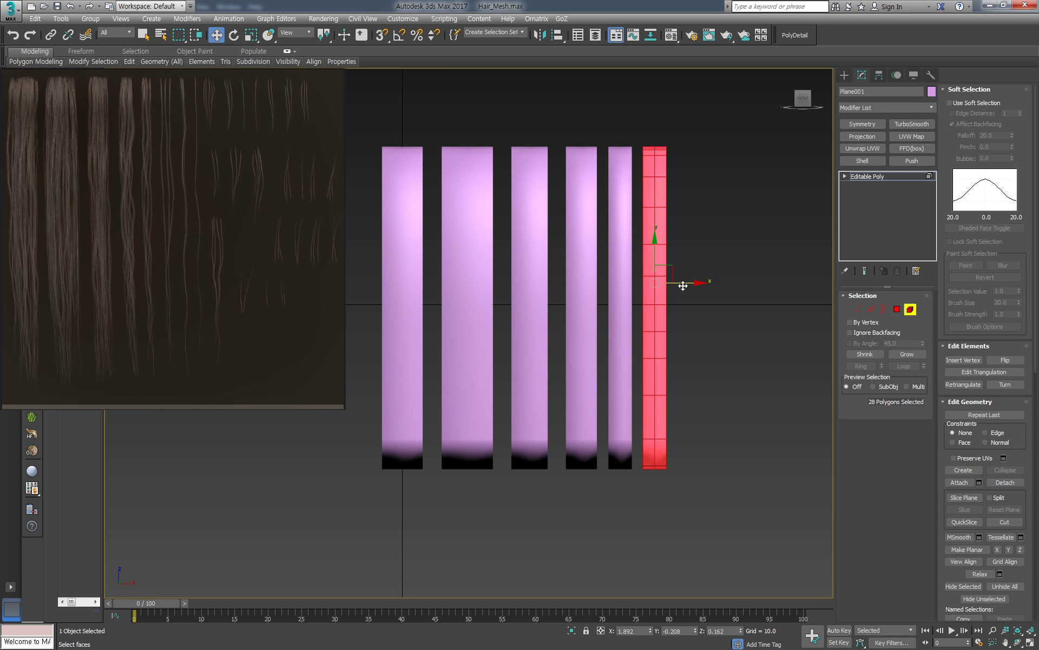
drag(683, 283, 715, 285)
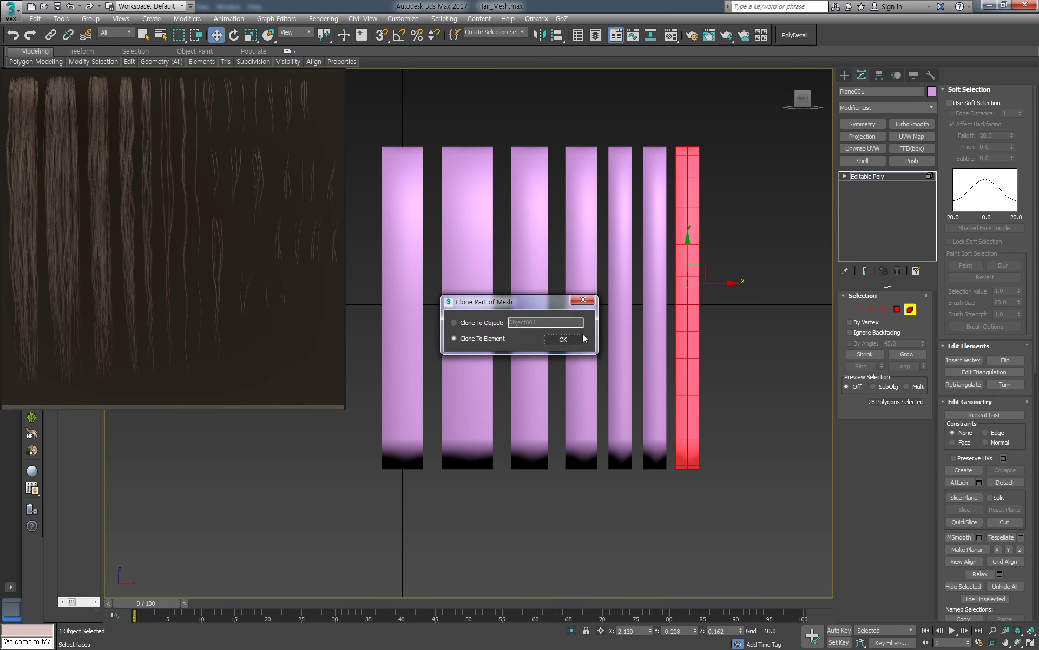
click(565, 339)
right_click(681, 286)
click(700, 308)
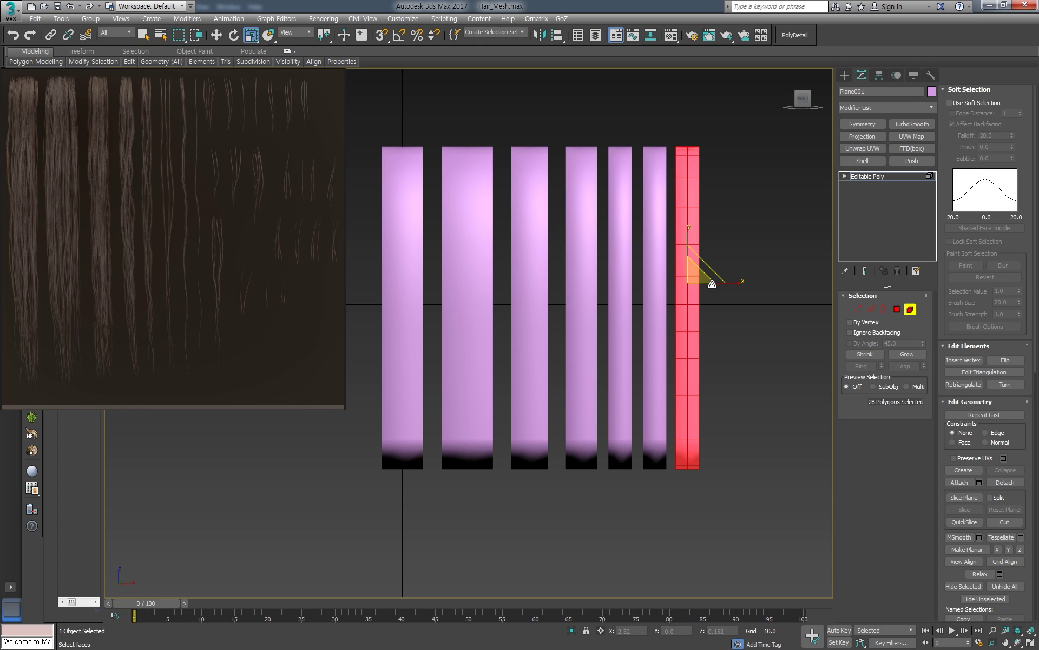
drag(698, 281, 725, 283)
right_click(719, 279)
click(735, 284)
click(795, 224)
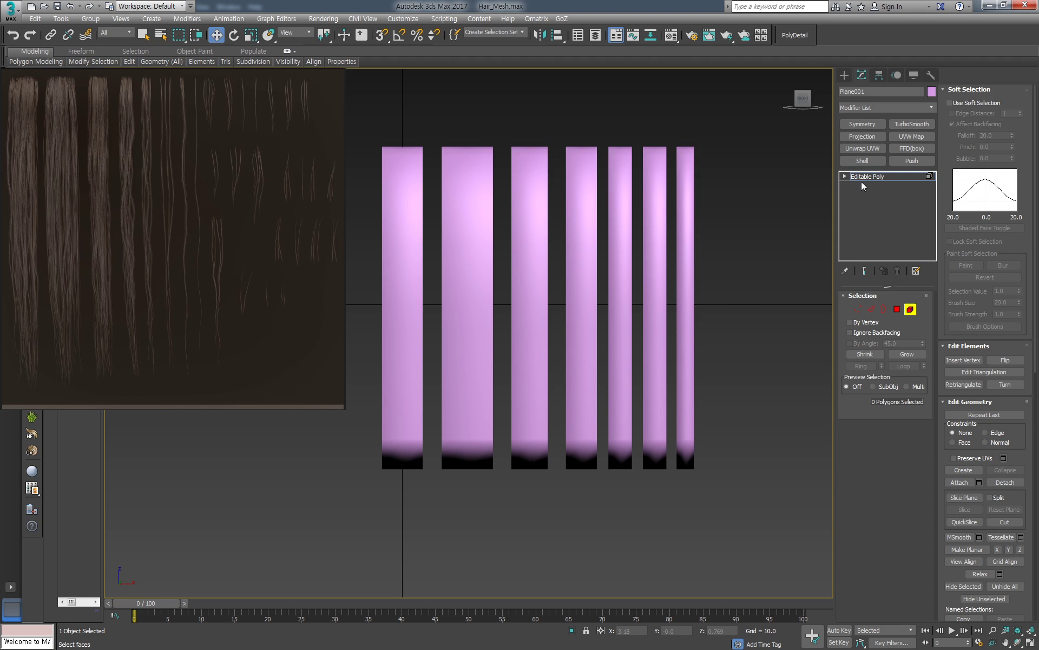
key(m)
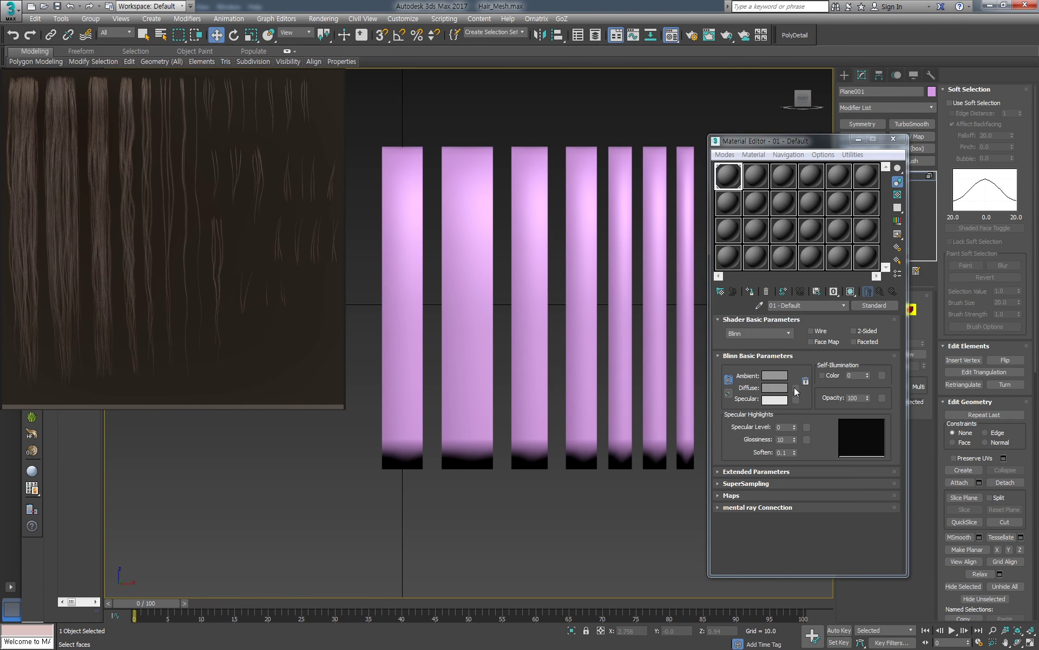
Load Hair_Alpha.psd as the diffuse bitmap, assign the material and show it shaded on the strips
click(795, 388)
double_click(431, 206)
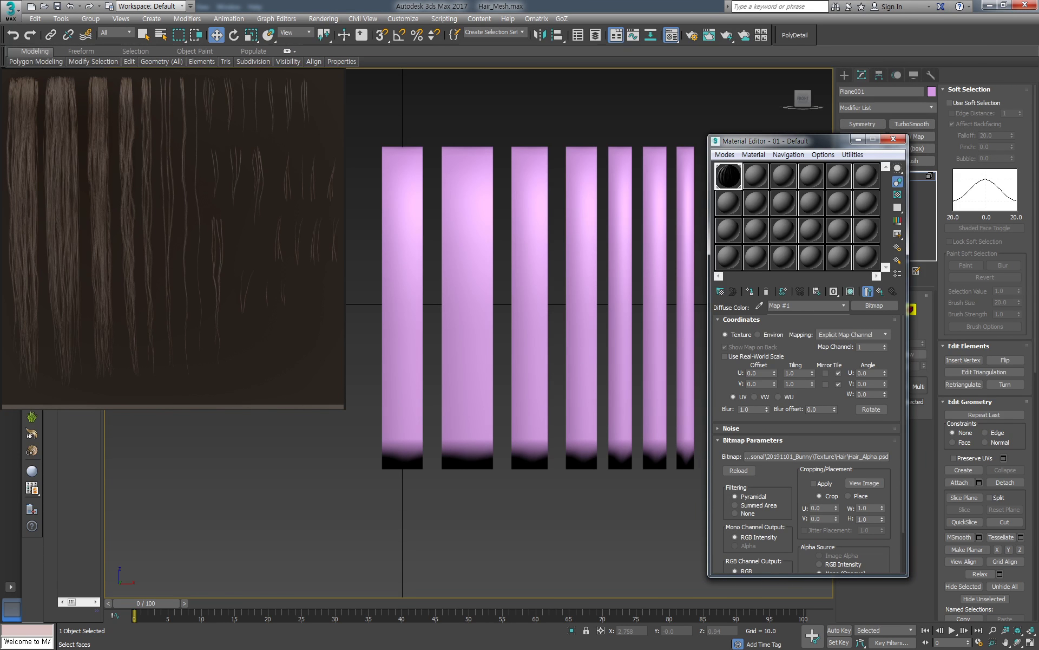
click(750, 291)
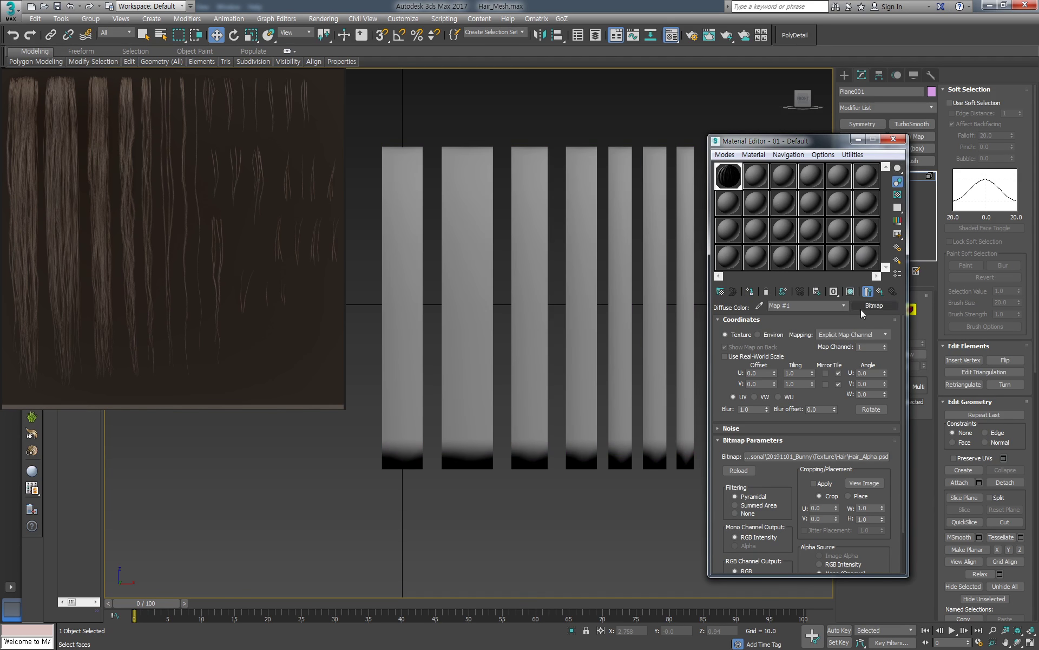
click(851, 292)
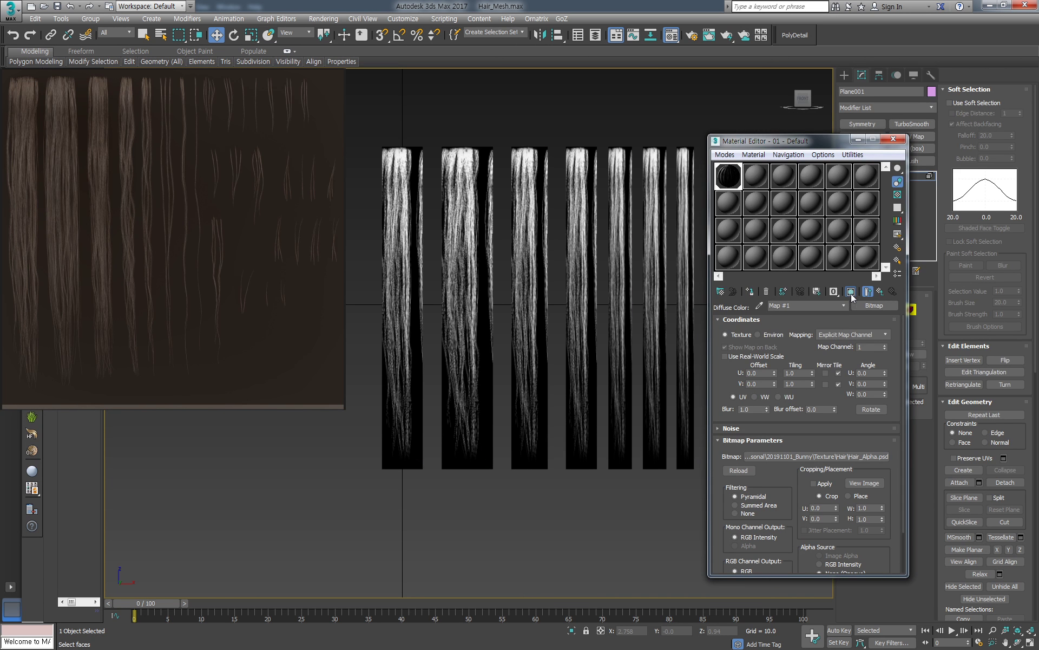
click(900, 140)
Add an Unwrap UVW modifier and show Map #1 (Hair_Alpha.psd) behind the UVs in the UV editor
click(859, 178)
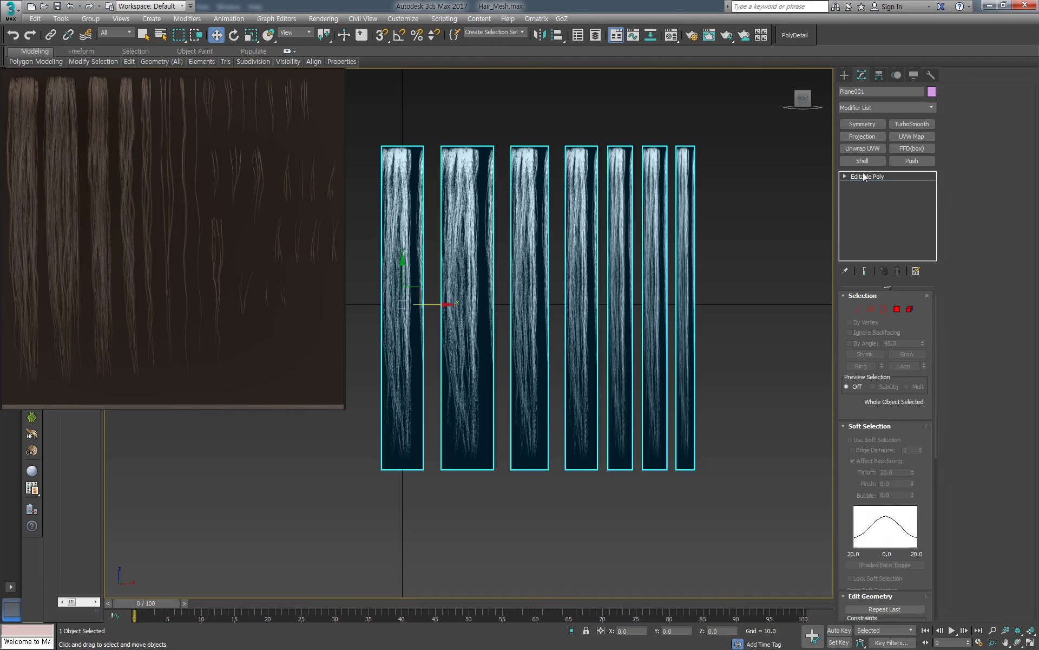
click(866, 149)
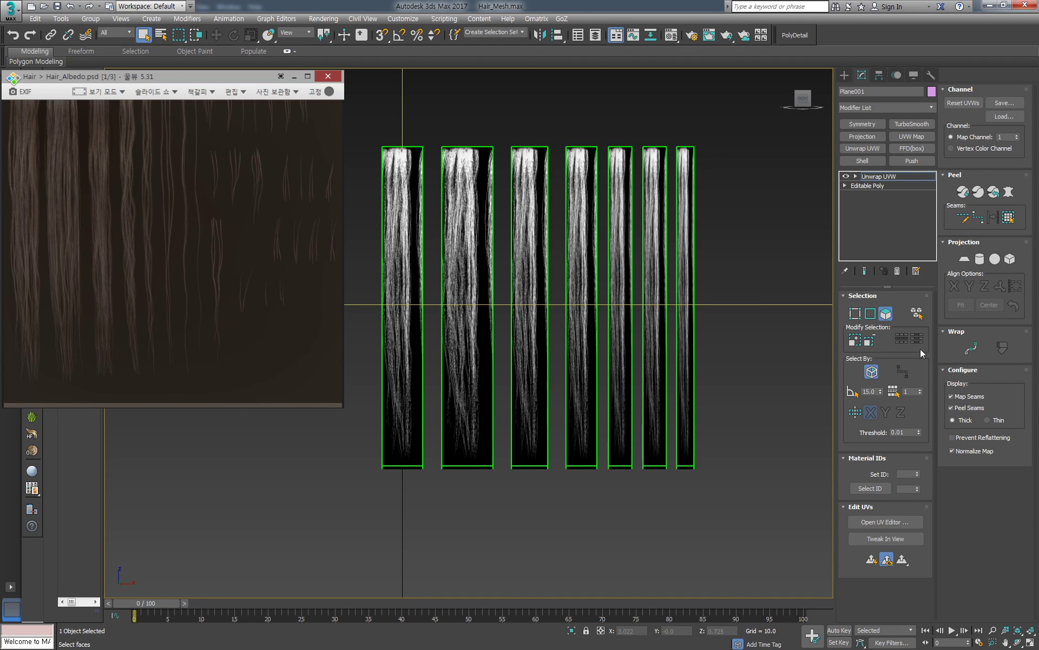
click(892, 523)
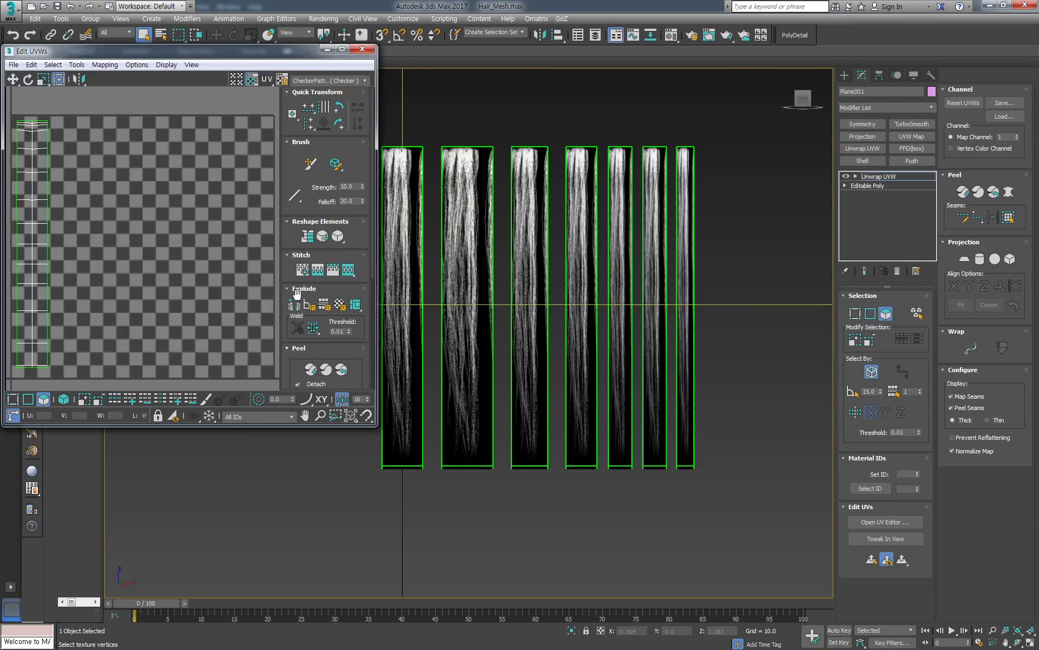
click(327, 81)
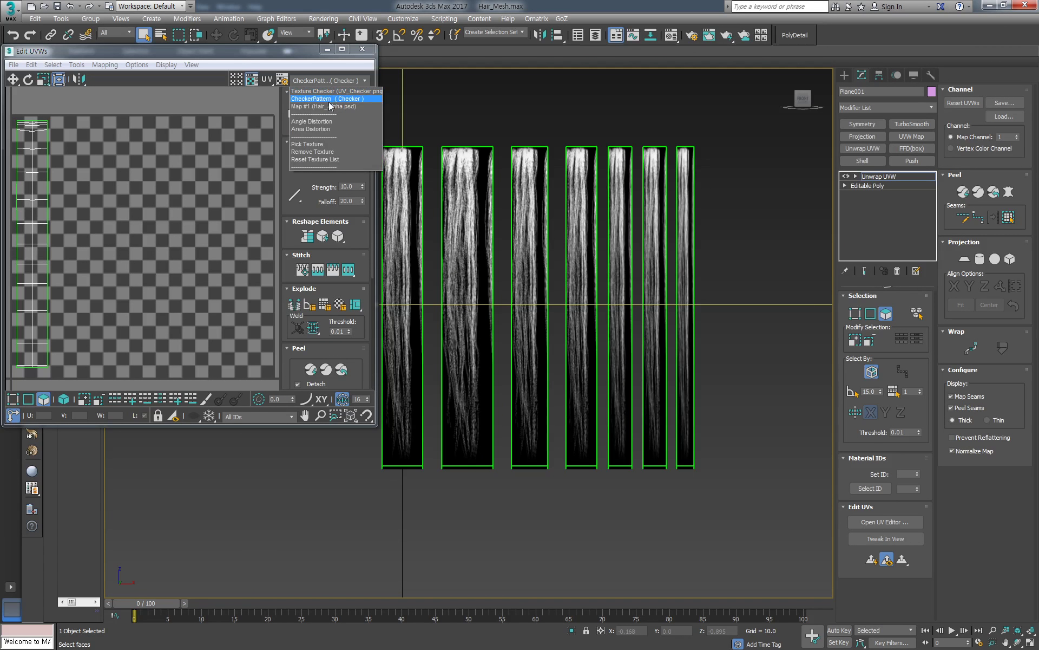
click(325, 94)
middle_drag(93, 214, 129, 216)
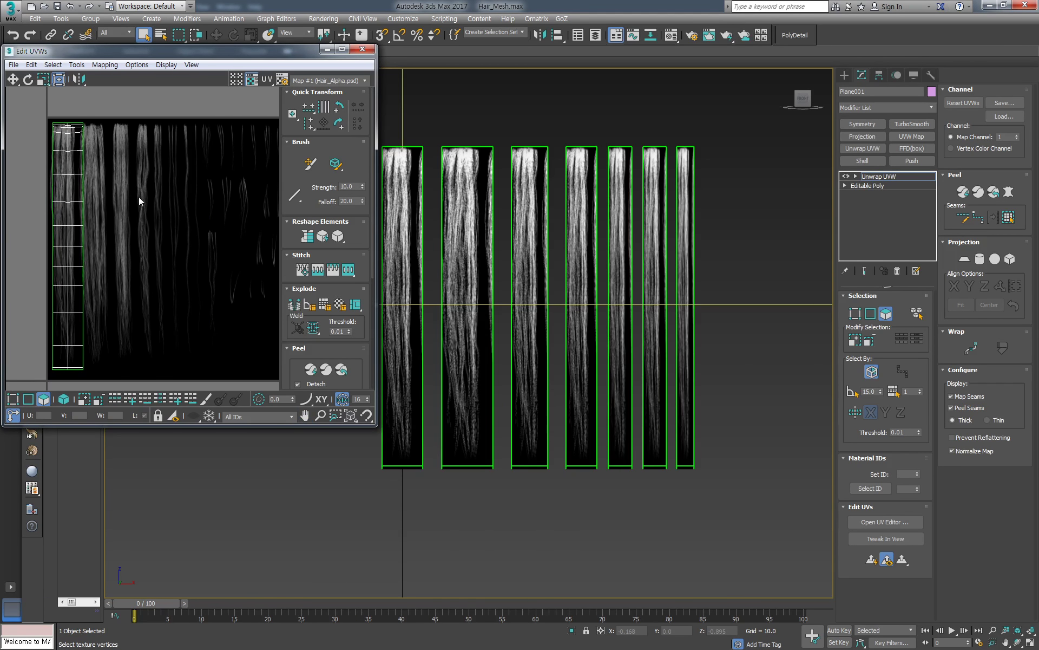
Select the whole first strip in UV polygon mode and move its UVs off the texture
click(855, 176)
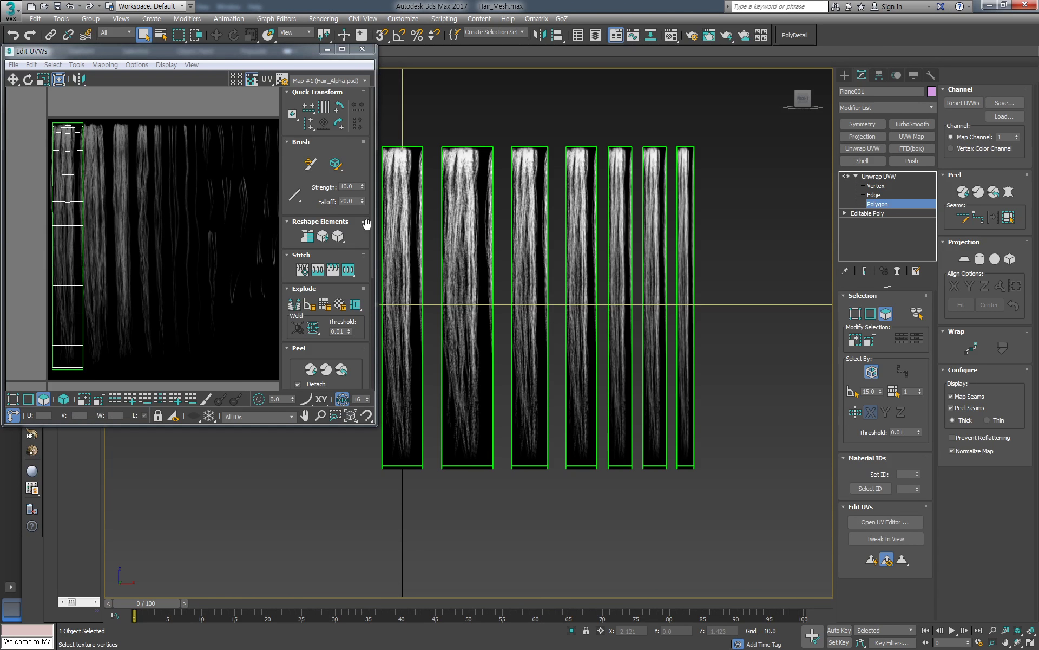
click(394, 186)
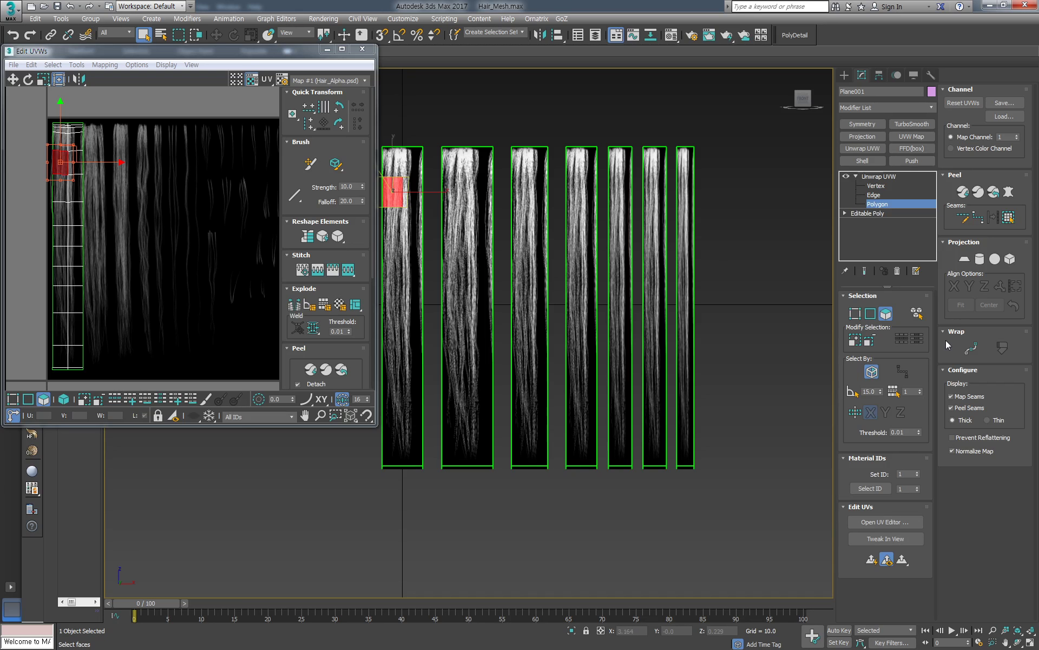
click(857, 341)
click(856, 341)
click(857, 341)
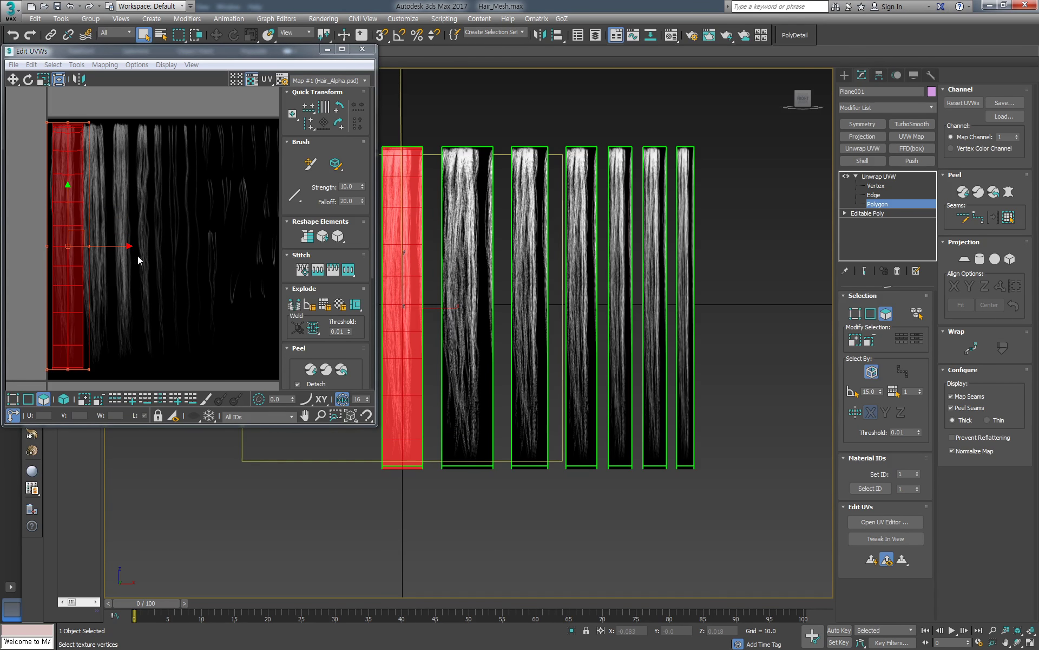
scroll(151, 236, down, 3)
drag(144, 234, 74, 236)
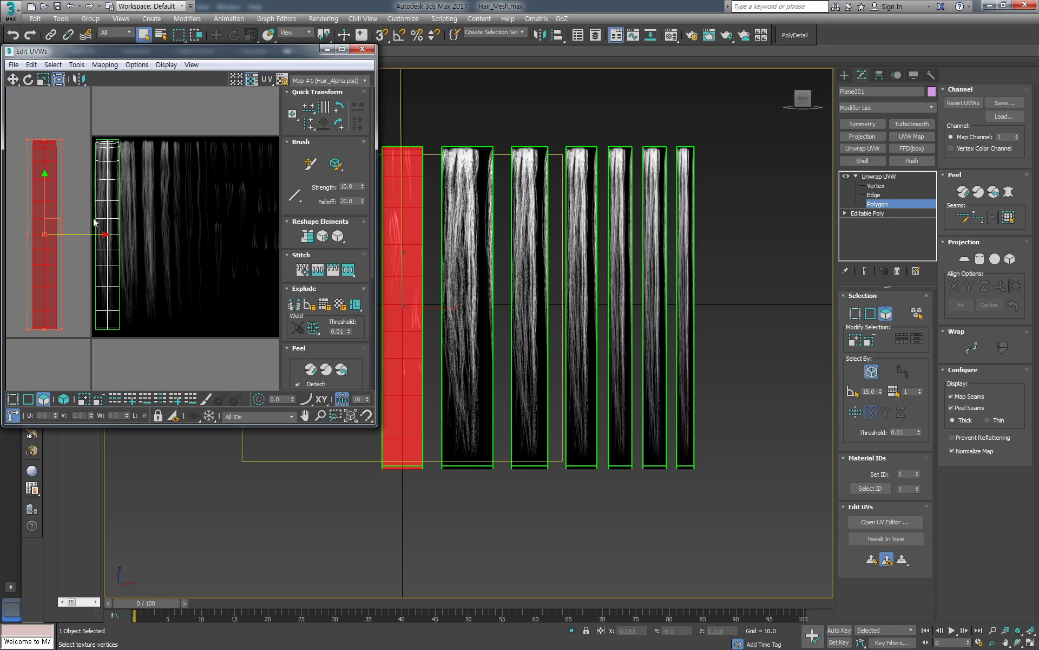
Place the fourth strip's UVs over a thinner hair strand and narrow them to fit
click(102, 190)
click(63, 399)
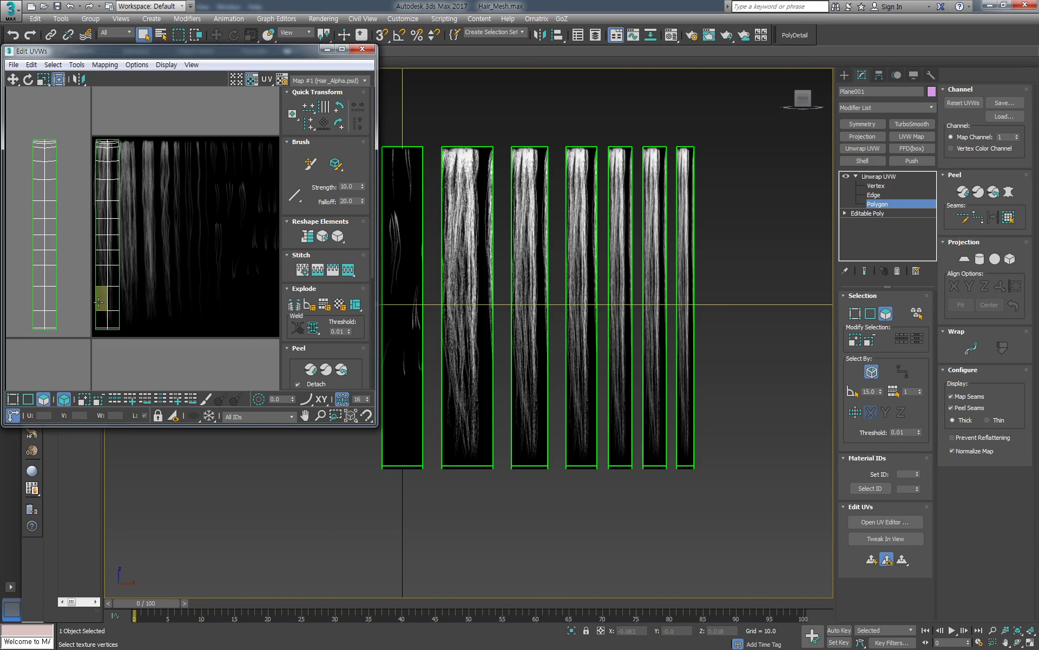
click(108, 274)
middle_drag(111, 269, 112, 268)
scroll(112, 268, down, 4)
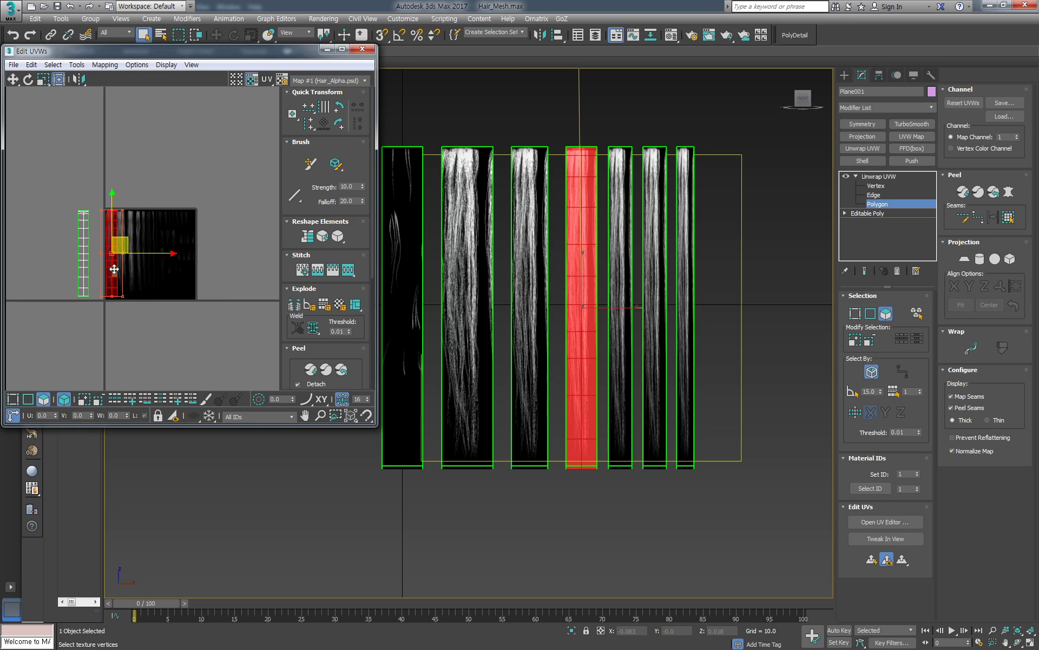
scroll(149, 257, up, 4)
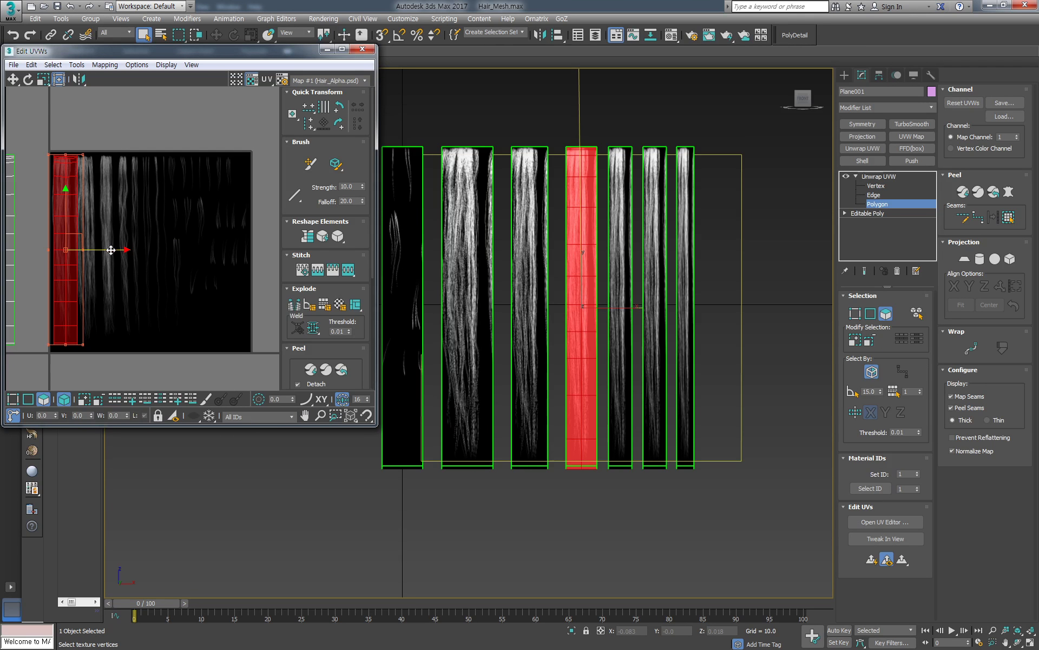
drag(115, 250, 132, 250)
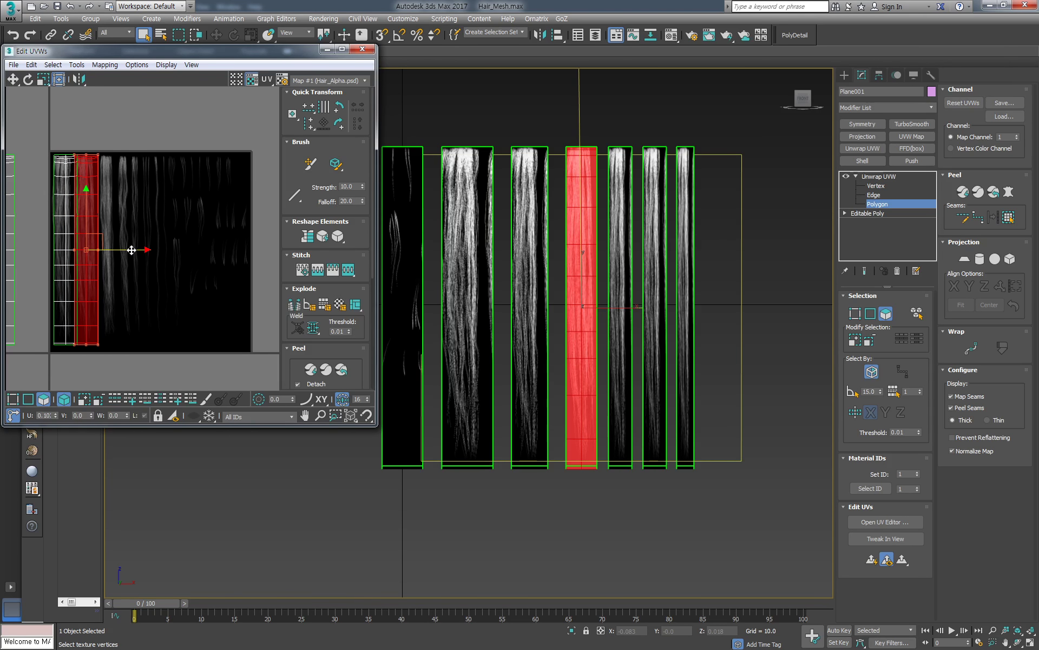
drag(131, 249, 173, 260)
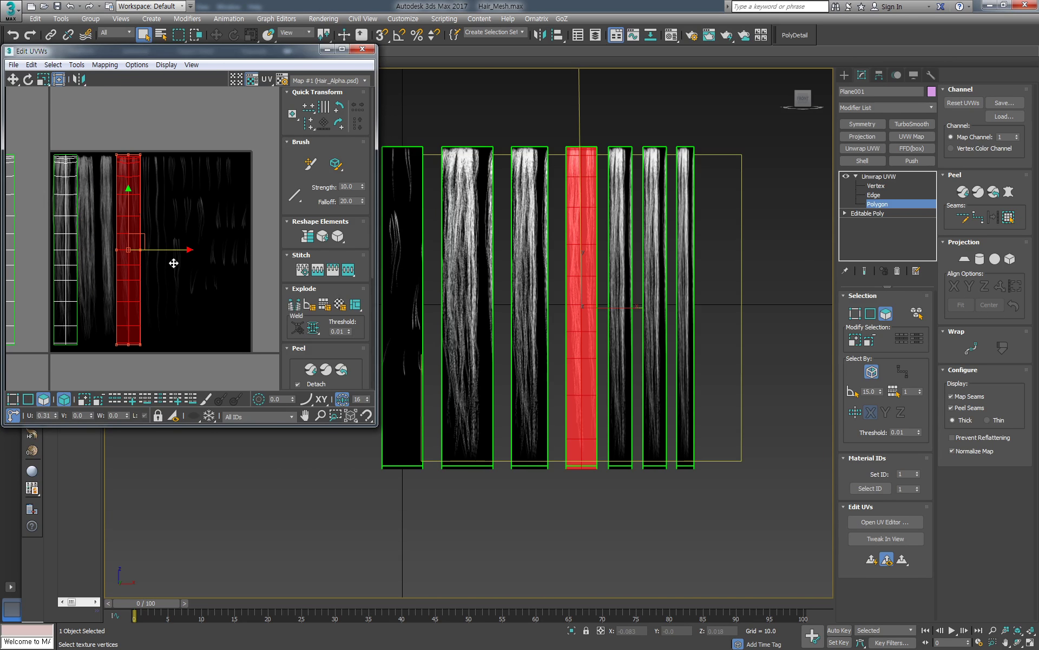
scroll(160, 343, up, 3)
drag(119, 344, 105, 345)
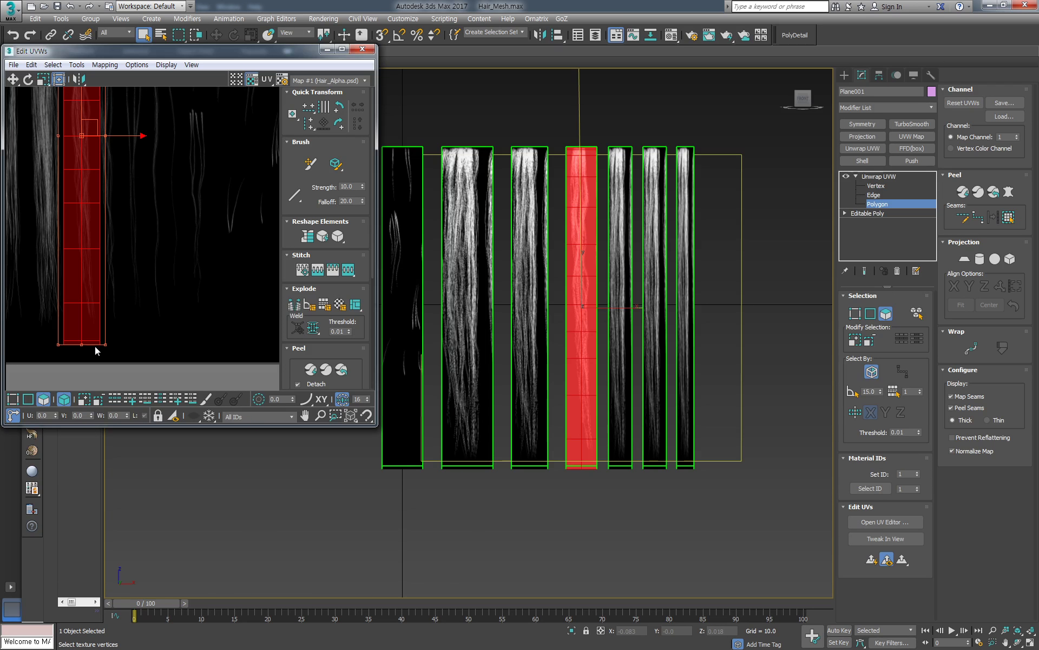
drag(59, 345, 61, 344)
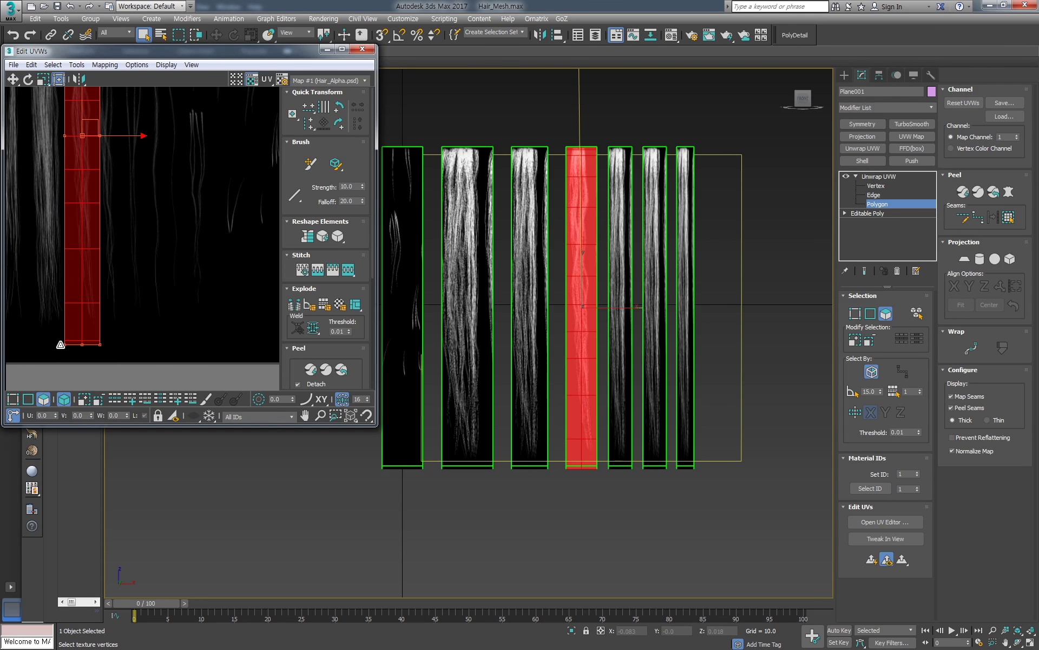
Frame the whole texture layout and select the sixth strip's UVs
scroll(61, 345, down, 2)
scroll(61, 344, down, 2)
middle_drag(108, 325, 171, 304)
click(126, 230)
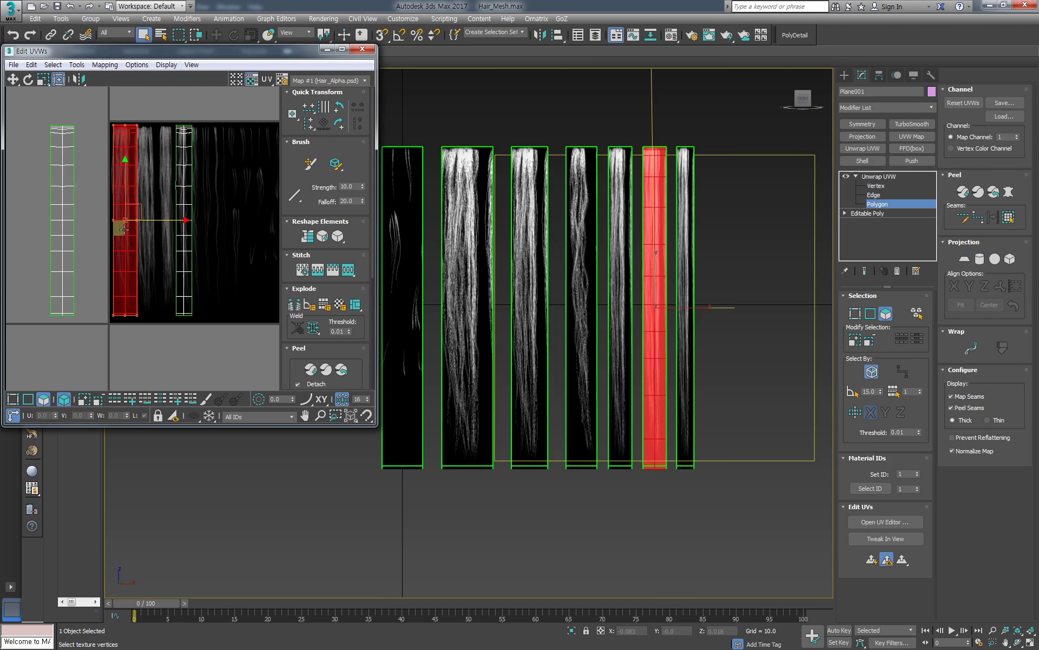
middle_drag(128, 228, 76, 242)
scroll(89, 239, down, 1)
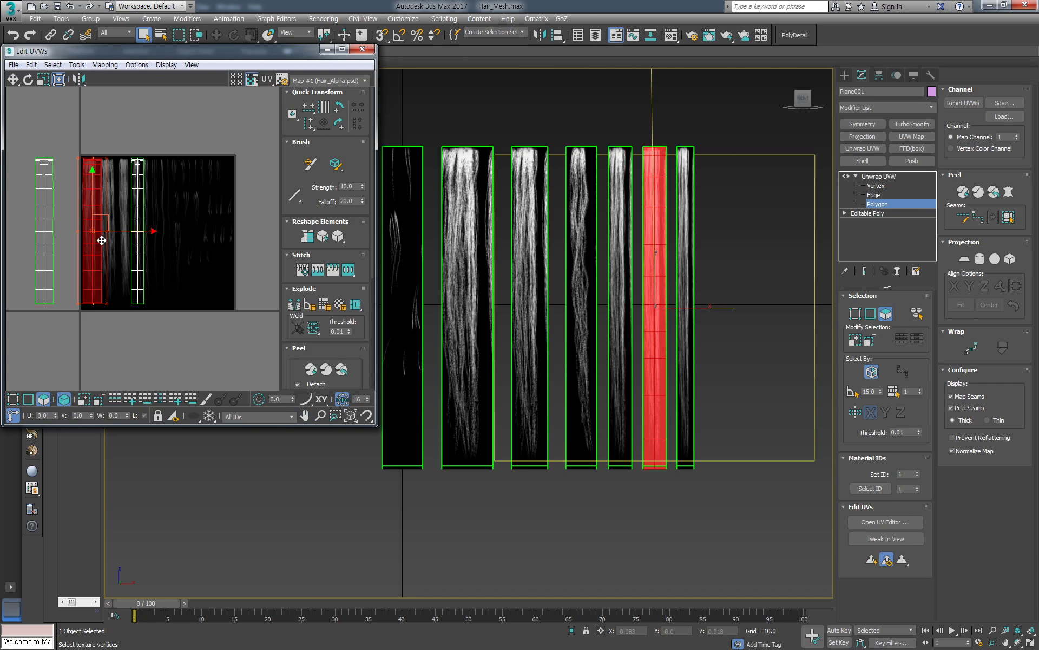
Using Freeform mode, move the sixth strip's UVs onto another hair strand
right_click(104, 228)
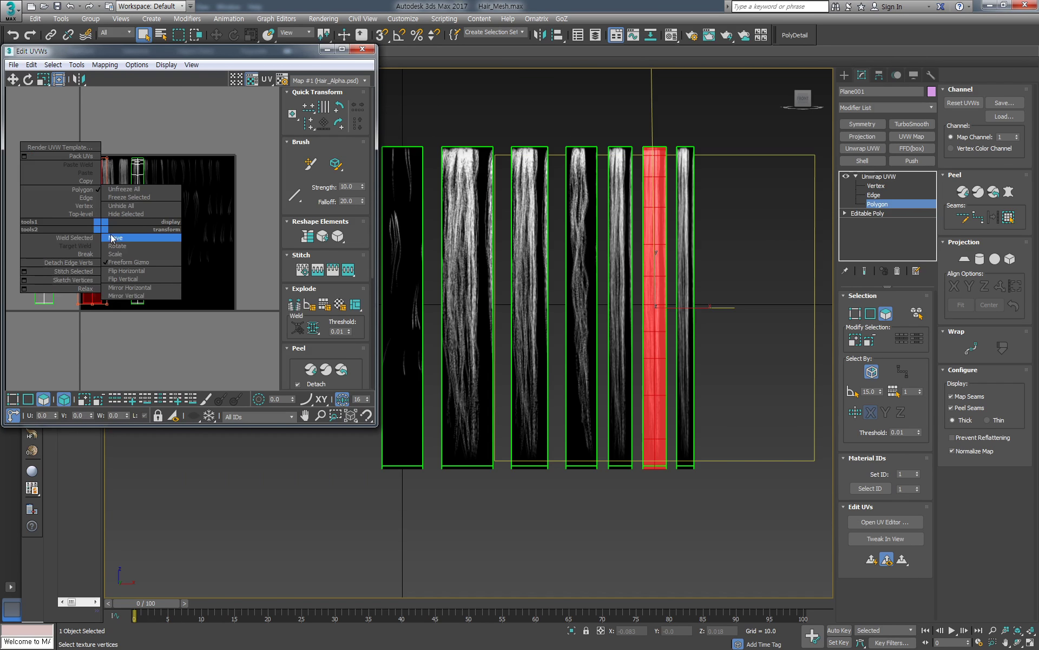
click(126, 237)
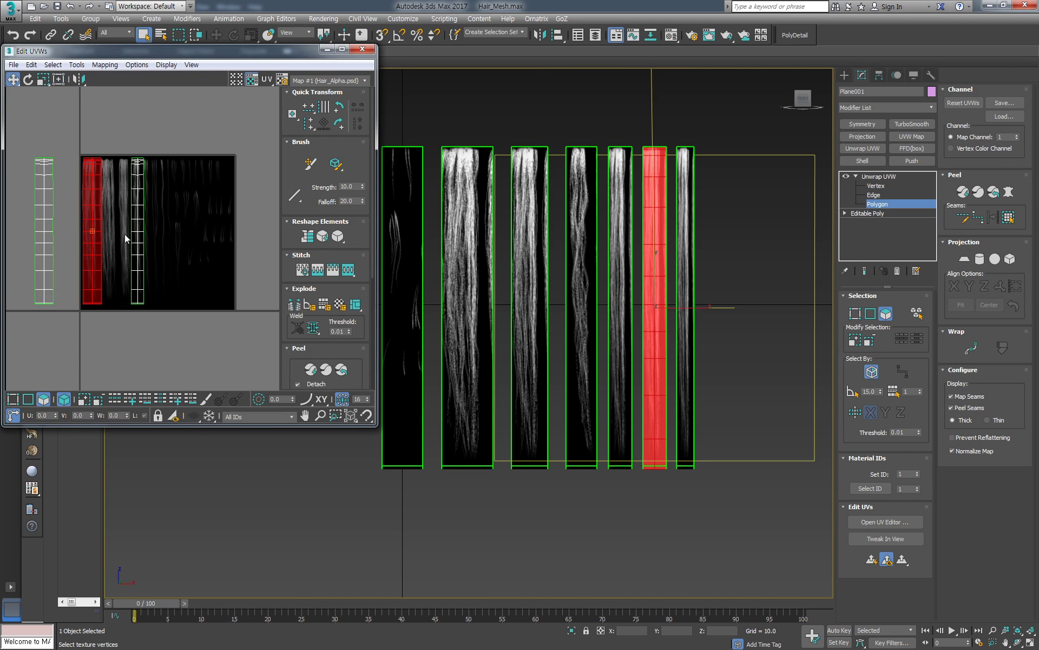
click(59, 79)
drag(133, 232, 208, 247)
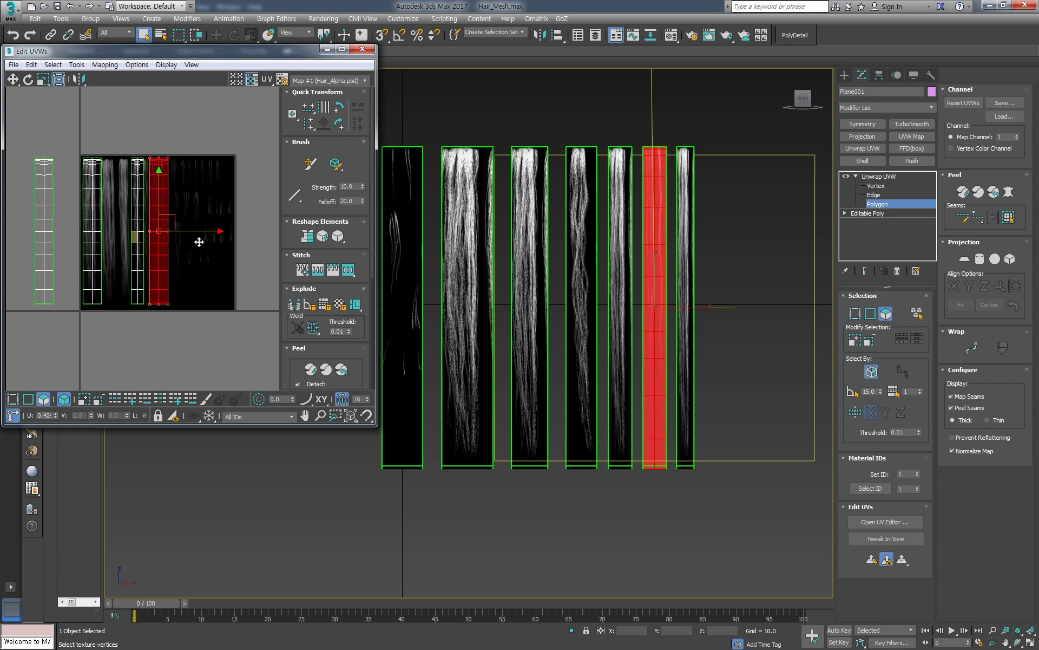
scroll(188, 252, up, 3)
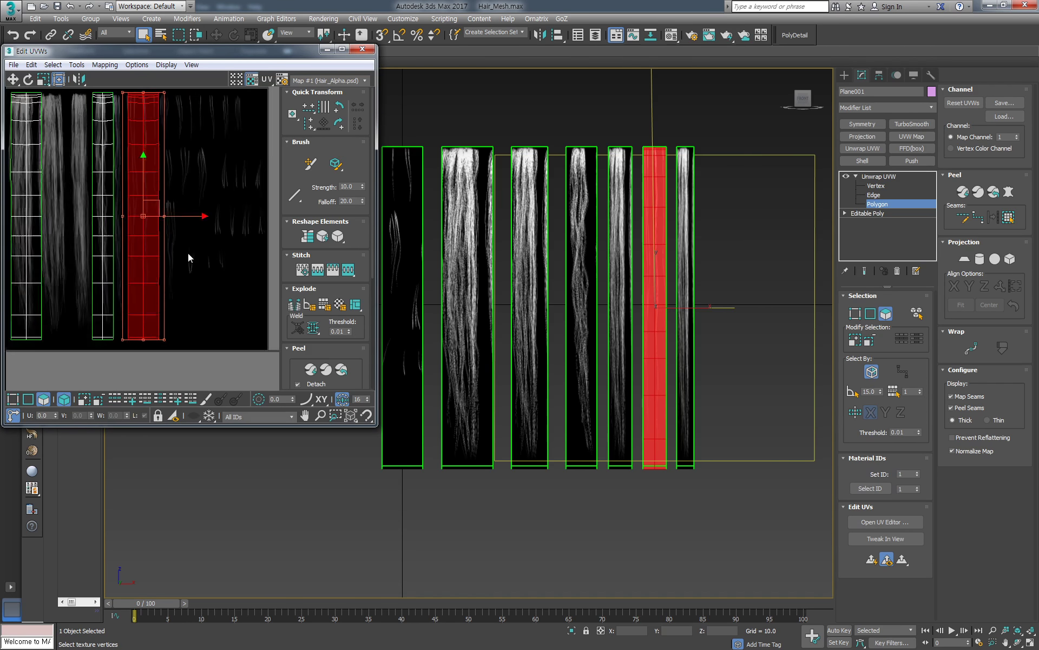
In a maximized UV editor, nudge the red strip's UVs left and narrow them to one thin strand
double_click(265, 56)
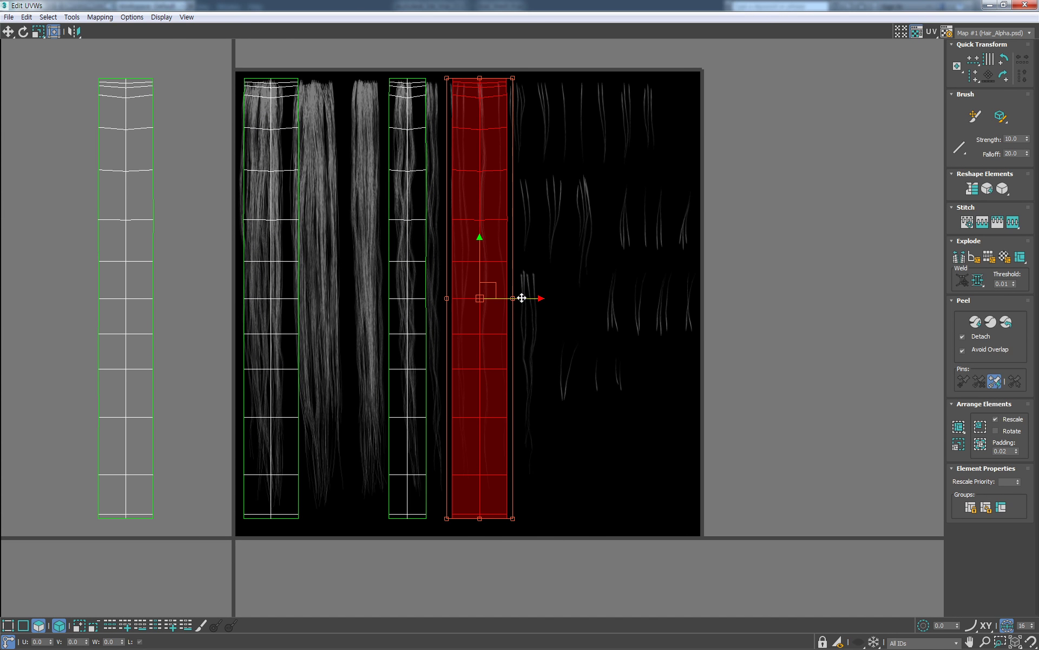
drag(521, 298, 515, 298)
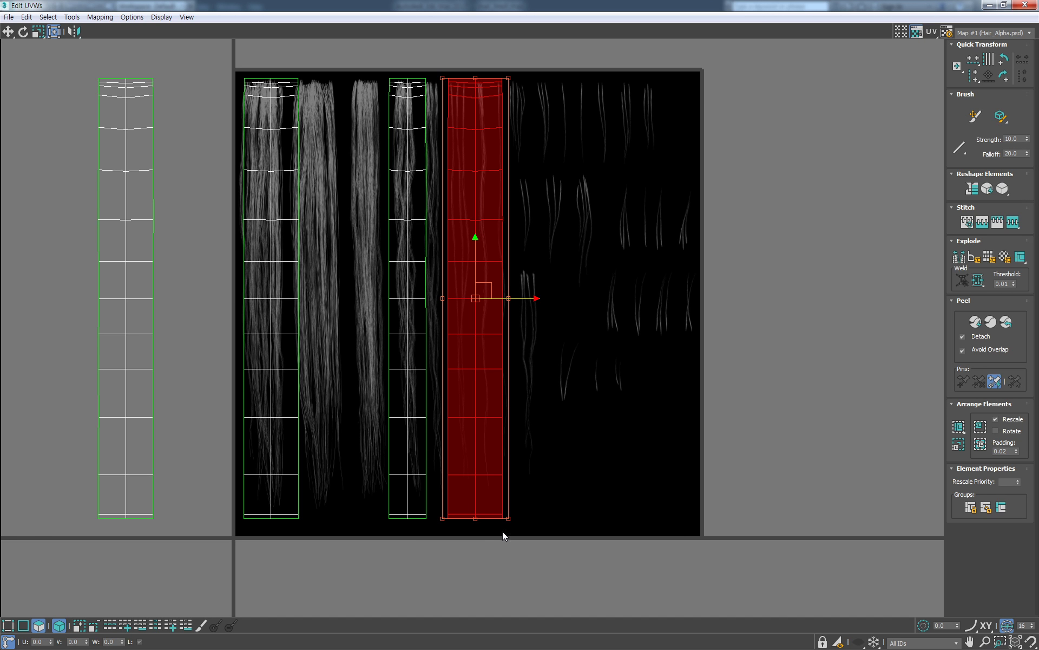
drag(511, 521, 476, 520)
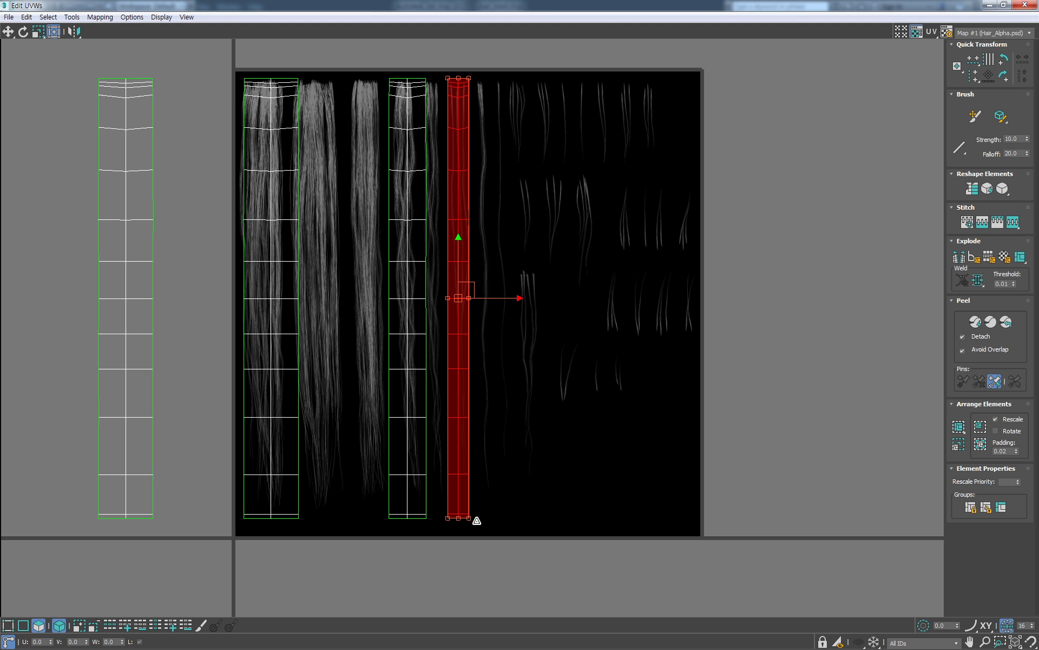
double_click(570, 5)
scroll(612, 272, up, 3)
scroll(615, 305, up, 2)
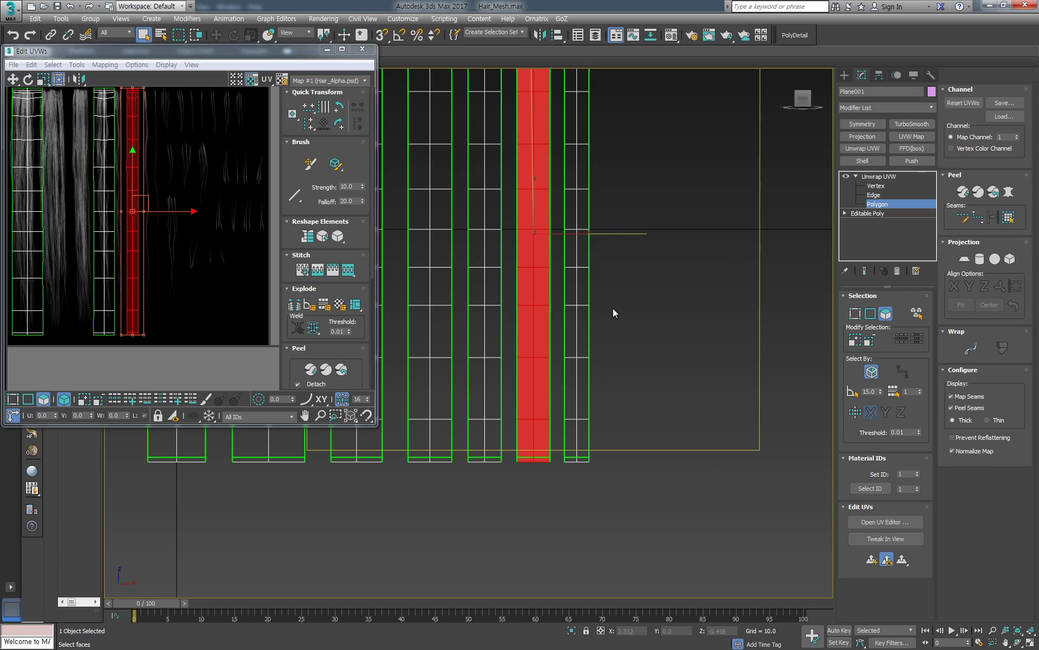
Select the second-to-last card's UV strip and shift it slightly right
click(619, 323)
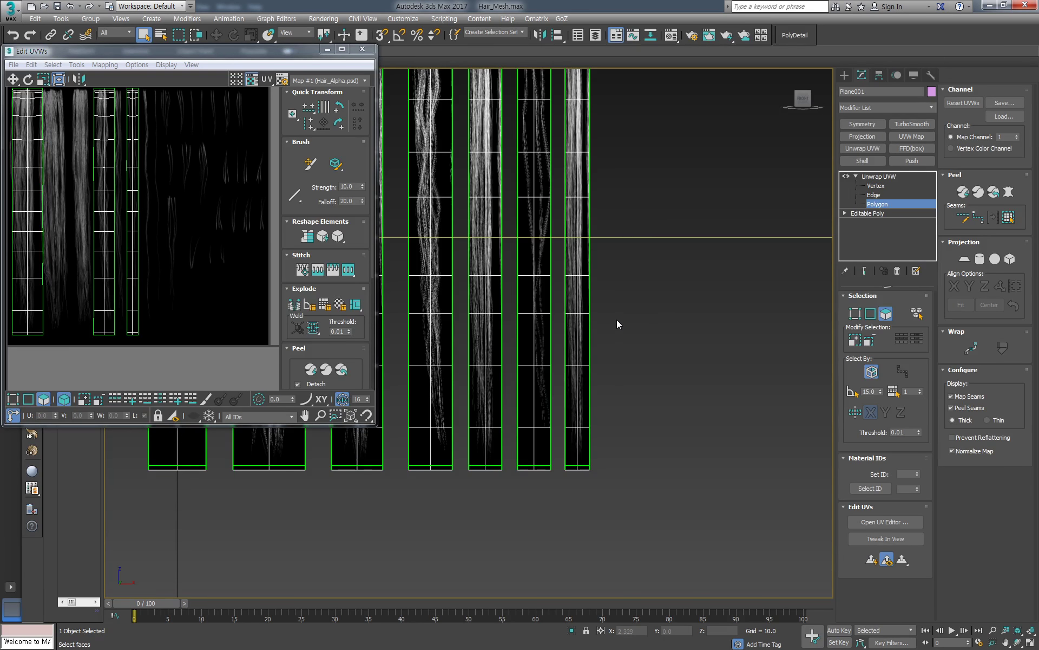
scroll(236, 317, up, 3)
scroll(162, 339, up, 2)
click(142, 321)
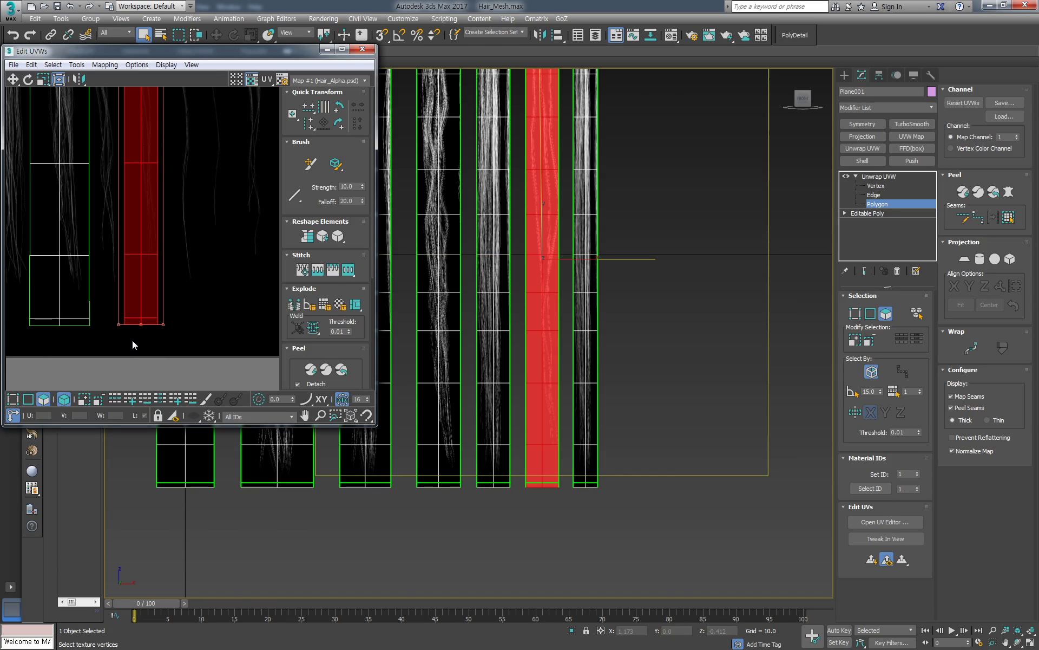
scroll(171, 327, up, 1)
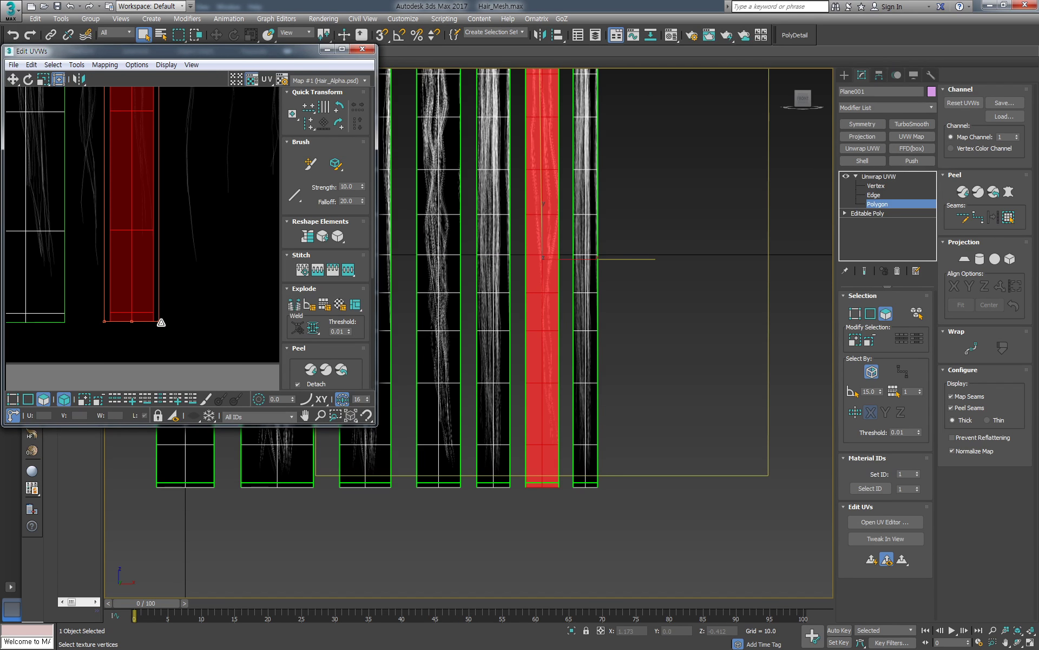
drag(160, 322, 168, 322)
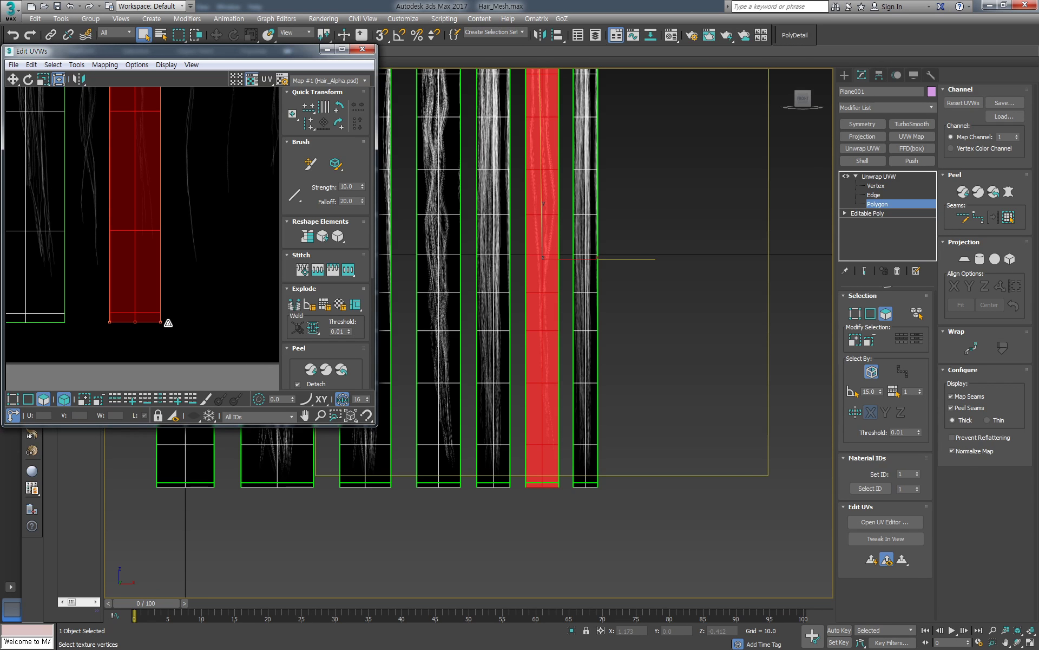
scroll(180, 317, down, 4)
middle_drag(188, 272, 162, 319)
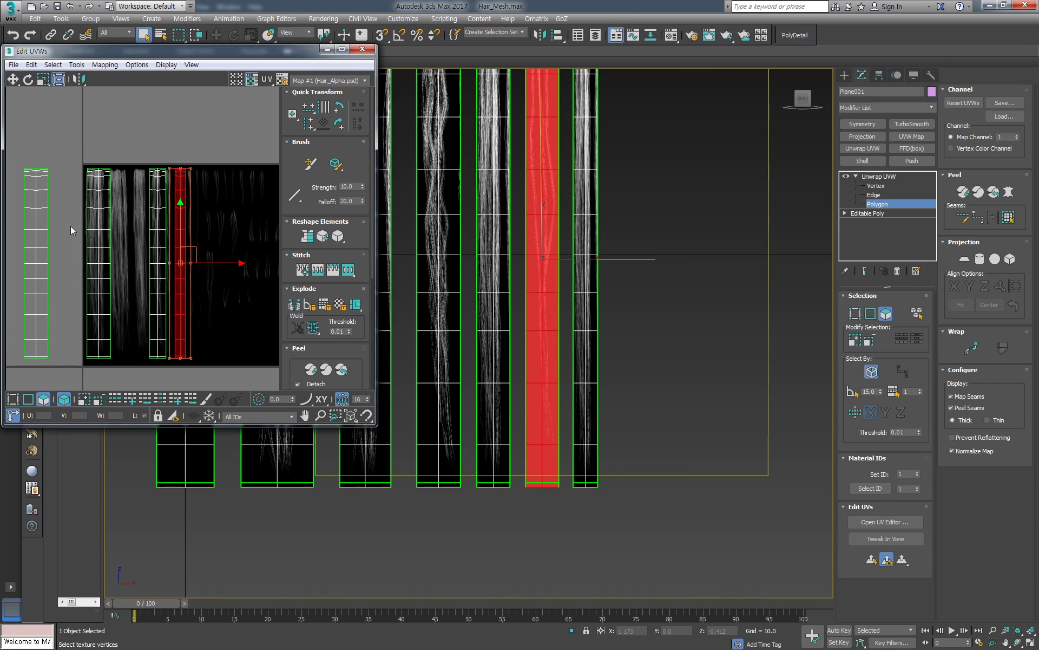
Move the fifth card's UVs right onto another strand and fit their width to it
click(99, 238)
scroll(103, 244, down, 1)
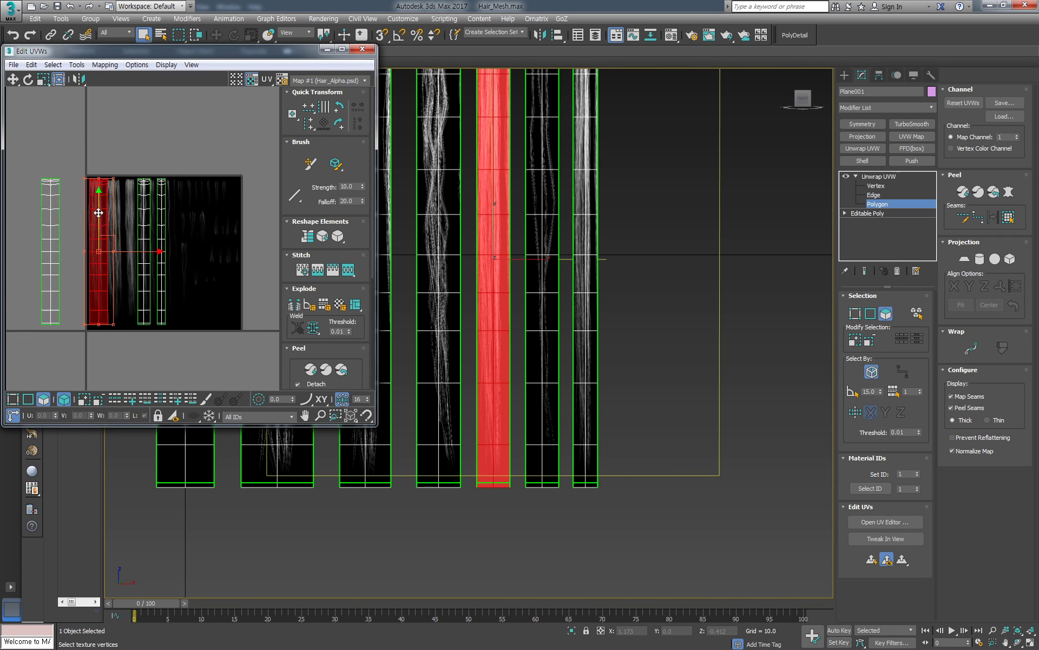
right_click(117, 248)
click(135, 236)
scroll(101, 246, up, 2)
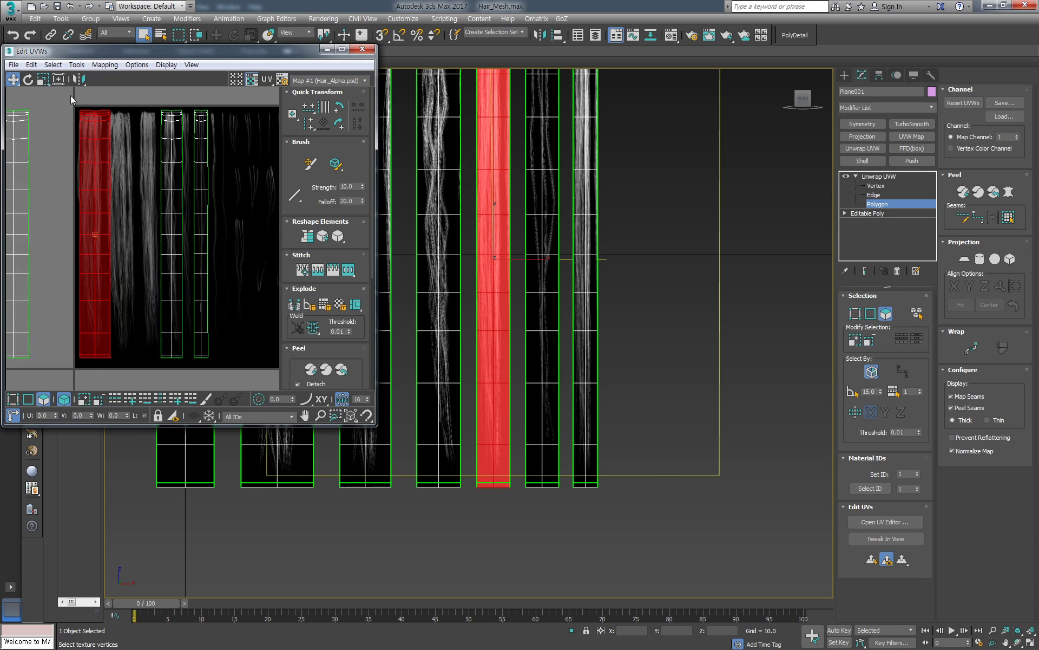
click(58, 79)
middle_drag(140, 246, 80, 230)
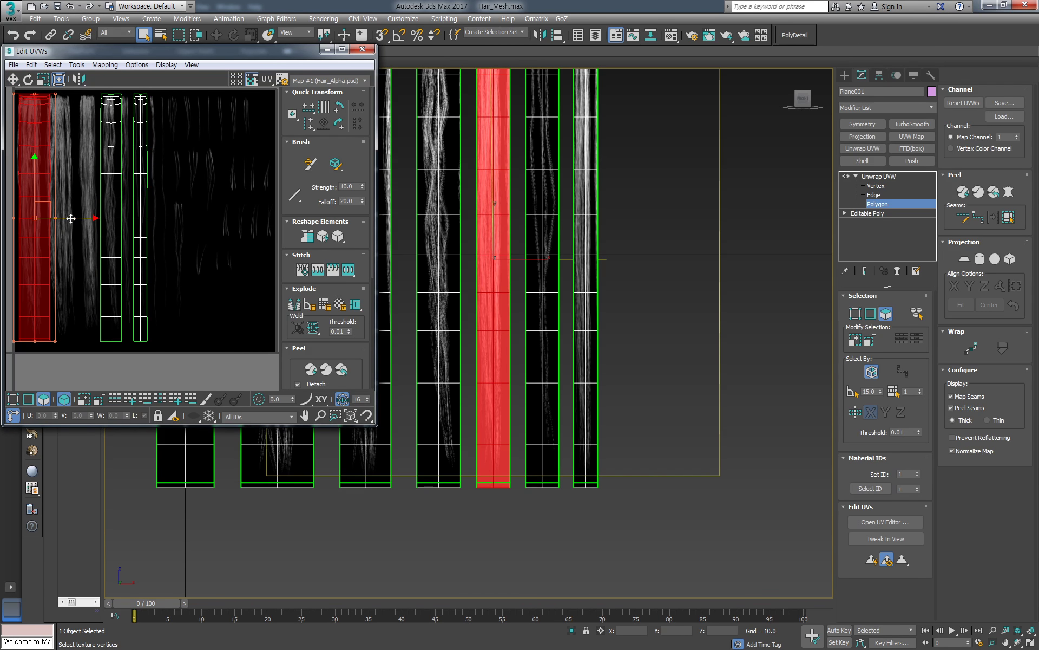
drag(70, 218, 130, 231)
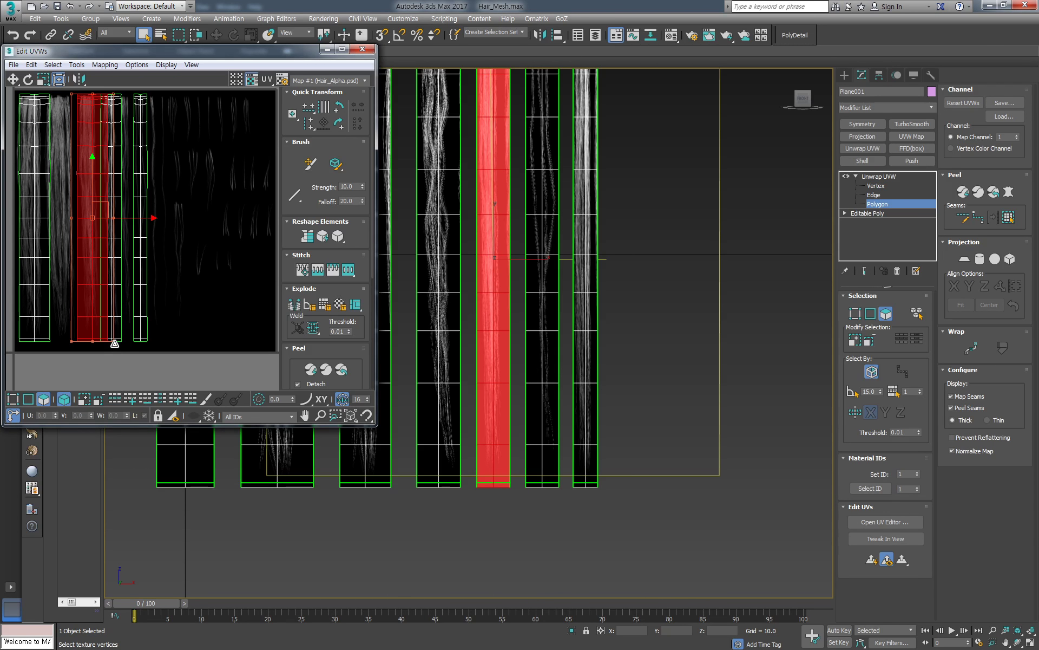
drag(113, 341, 103, 340)
drag(105, 343, 108, 341)
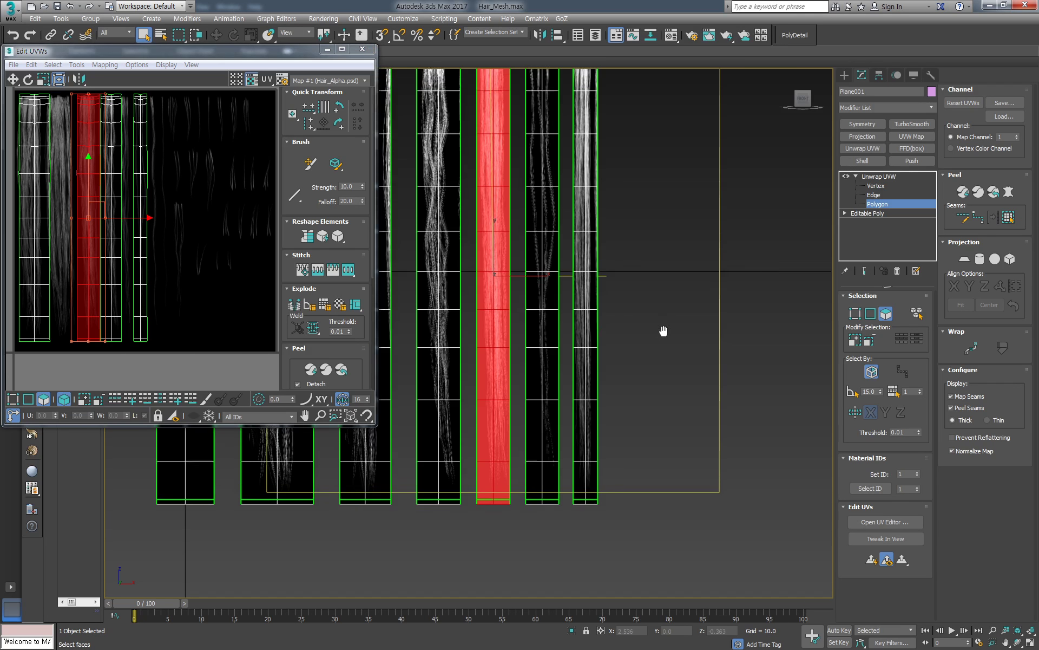
scroll(661, 329, down, 3)
click(652, 369)
Move the second card's UVs right onto a hair strand and fine-tune their position
middle_drag(175, 242, 232, 251)
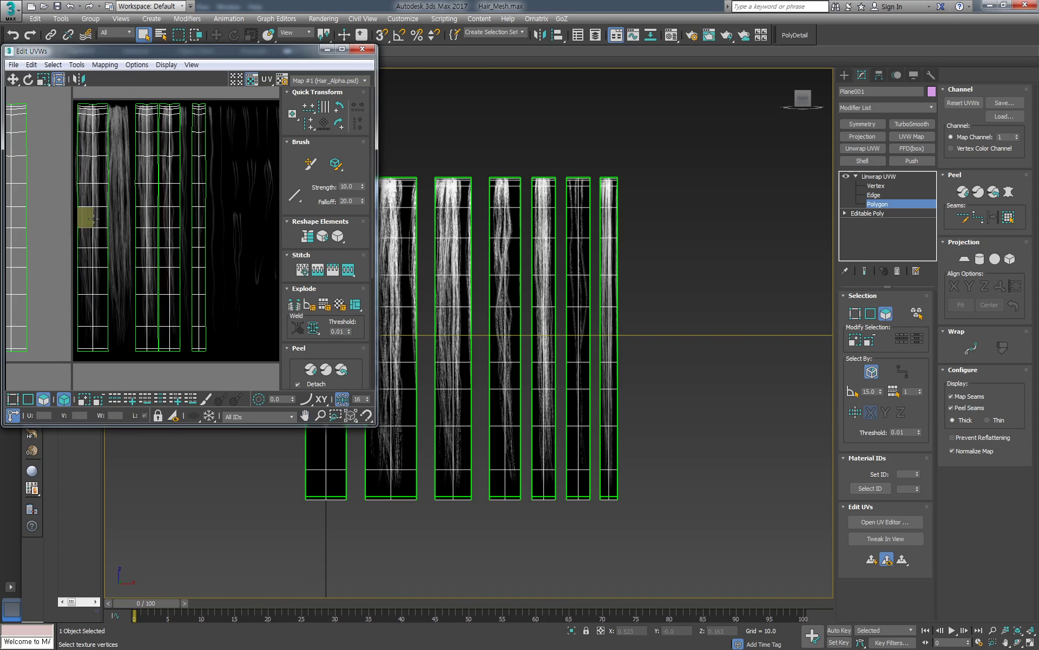
click(94, 218)
middle_drag(588, 317, 713, 302)
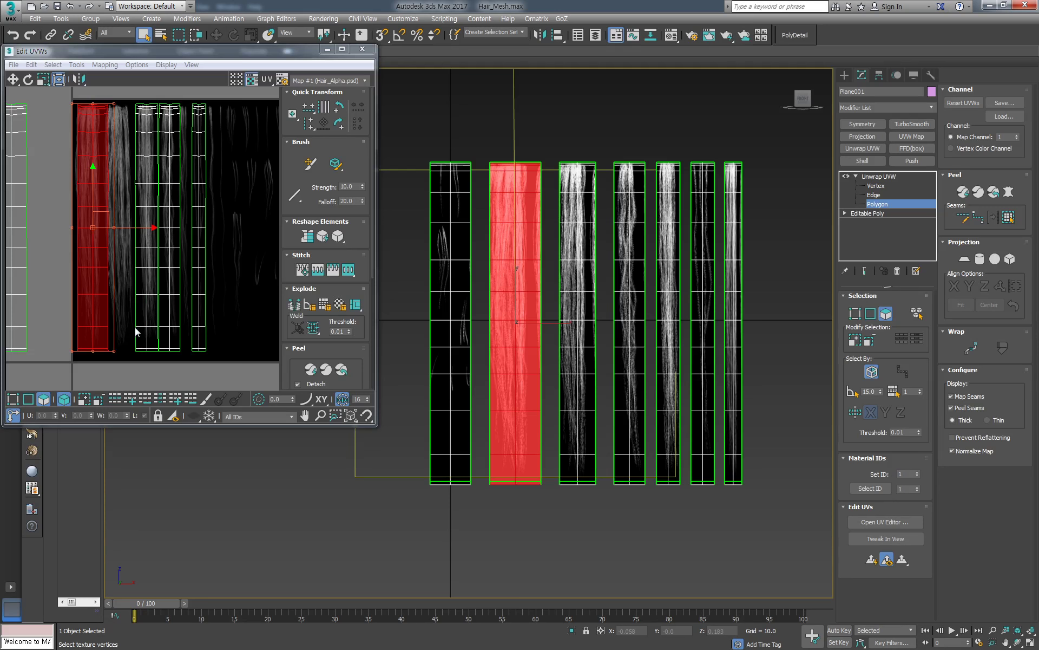
drag(135, 223, 162, 233)
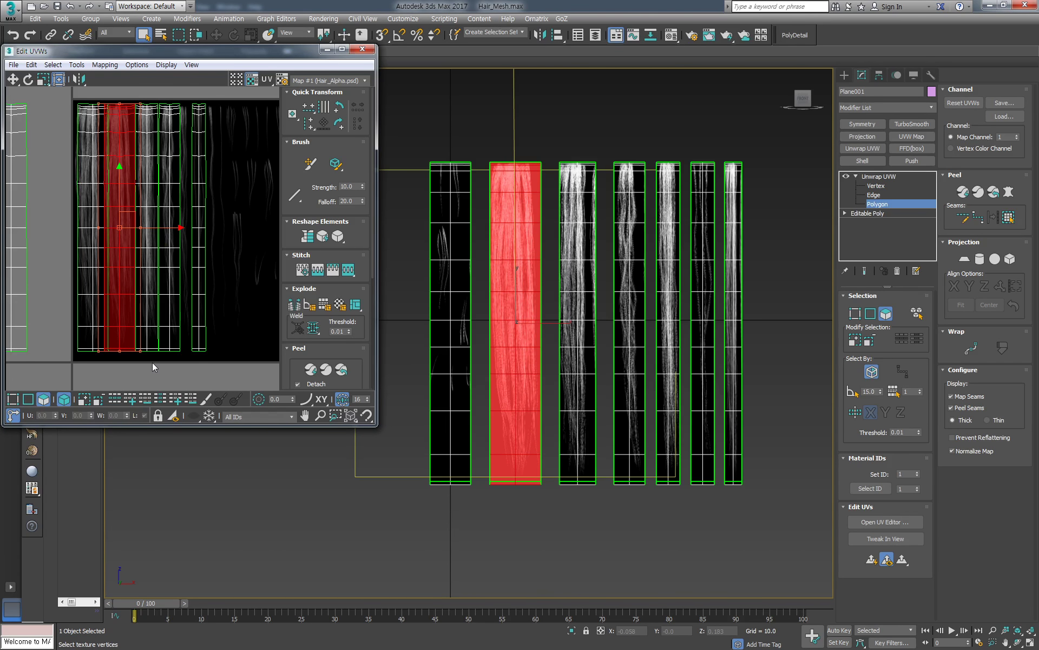
drag(139, 350, 97, 351)
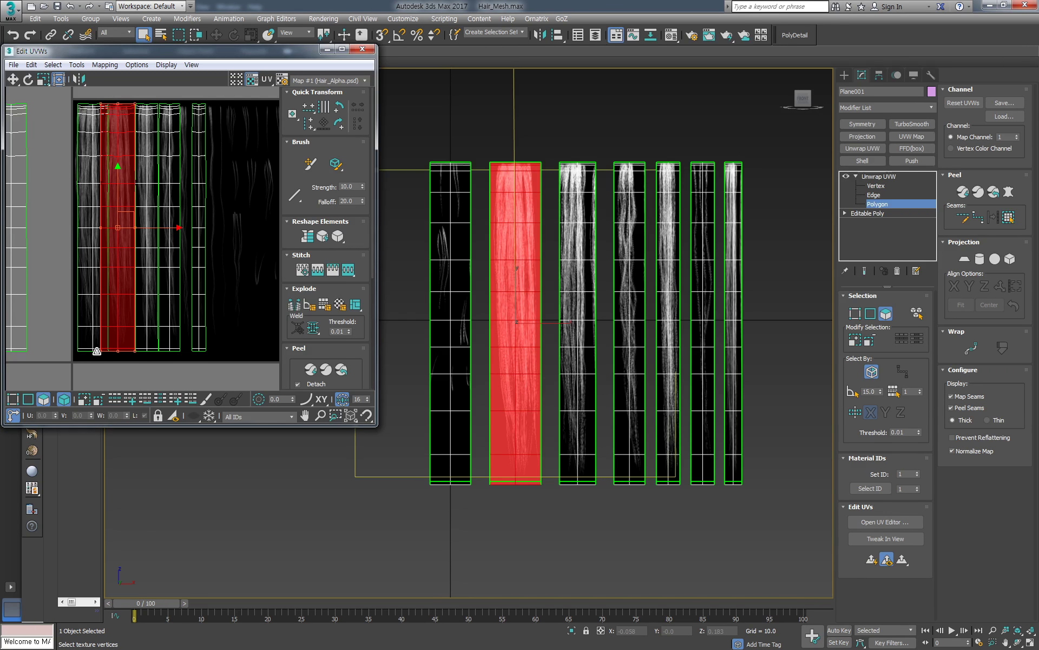
Move the third card's UVs right onto a strand and adjust their width to fit
middle_drag(59, 267, 113, 246)
click(76, 324)
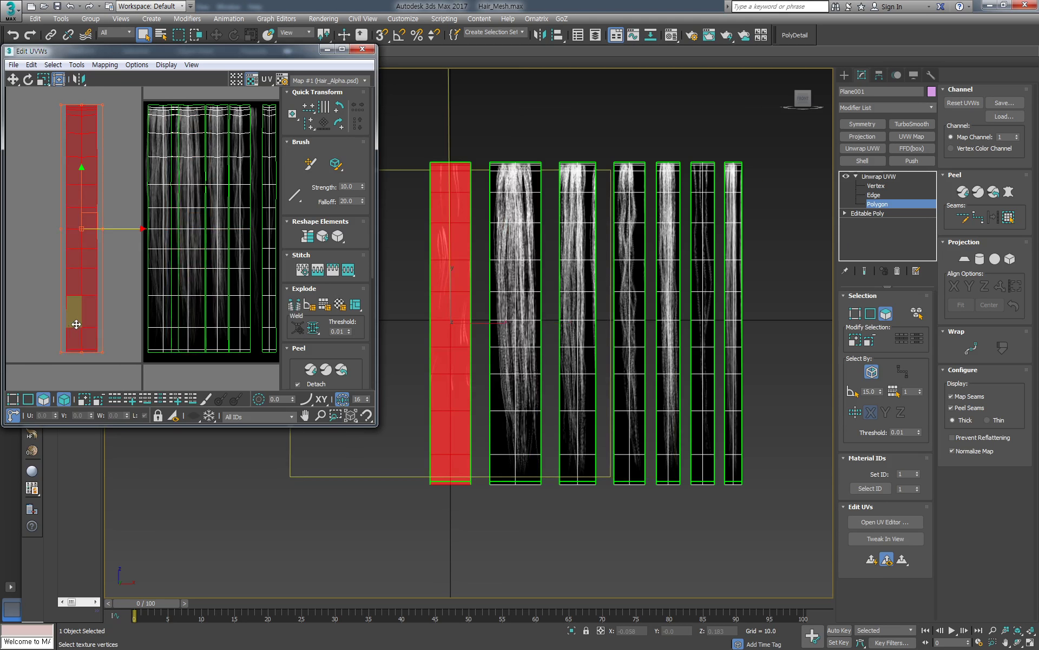
click(154, 207)
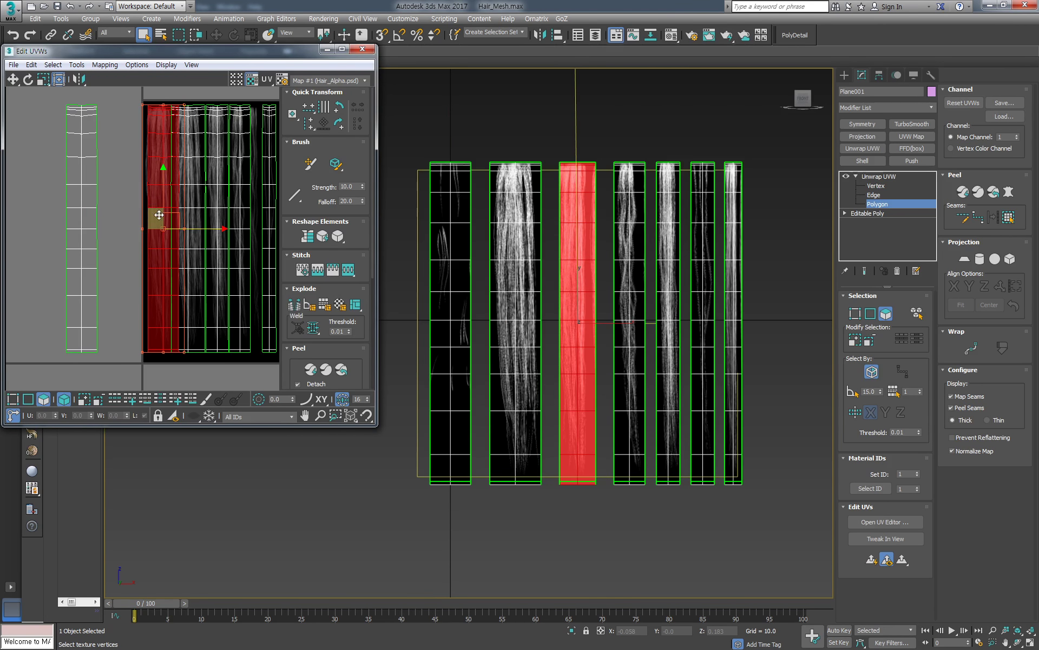
middle_drag(158, 244, 124, 256)
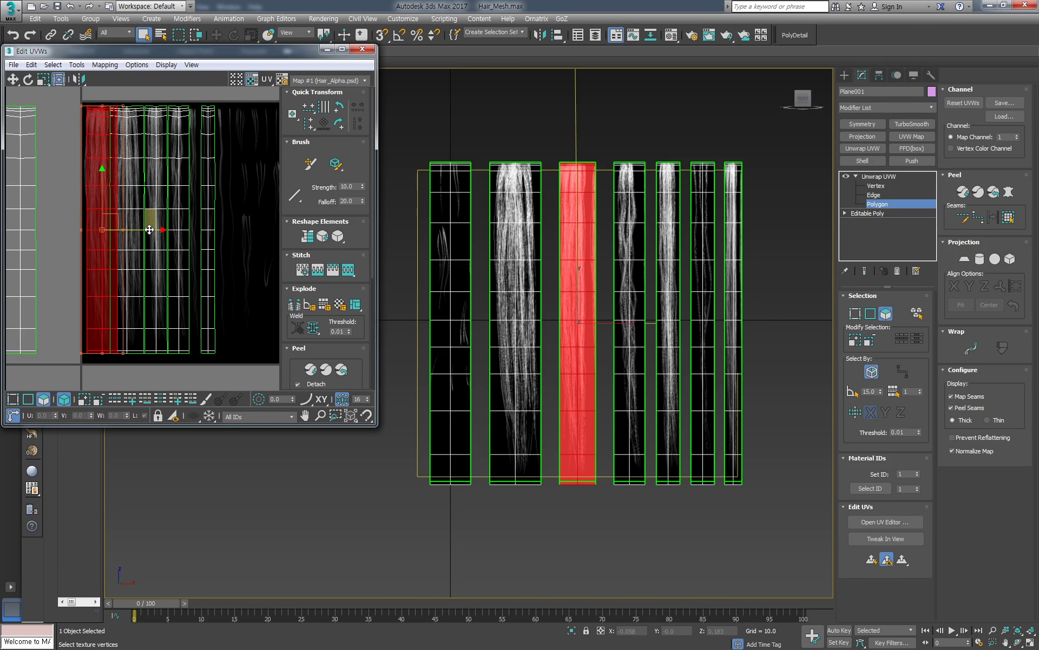
mouse_move(150, 230)
mouse_down()
mouse_move(211, 235)
mouse_move(204, 245)
mouse_up()
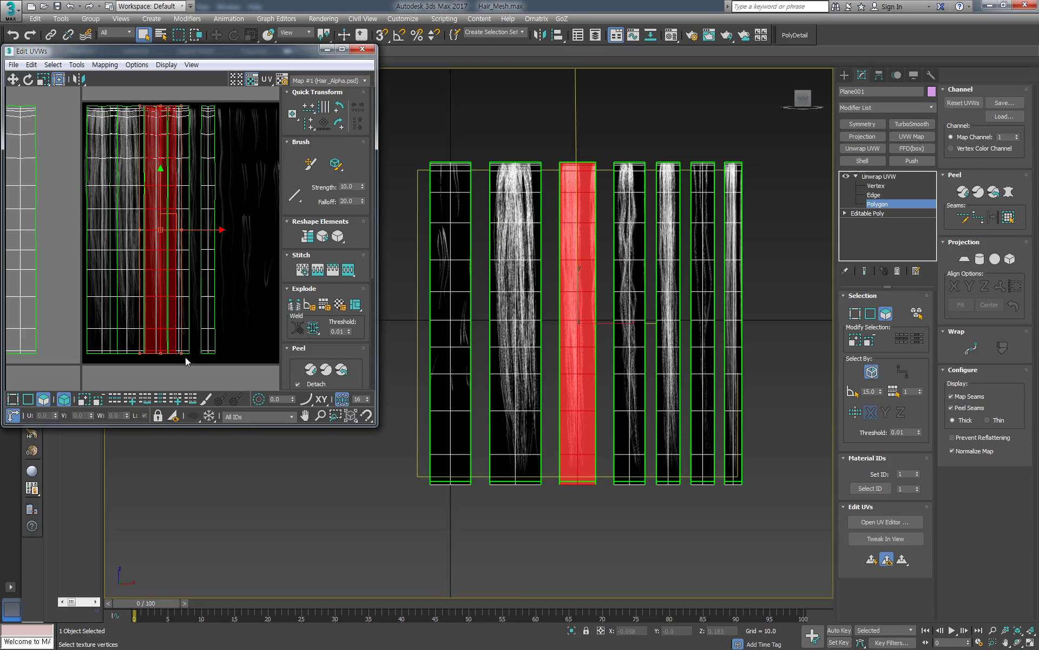
drag(179, 353, 173, 355)
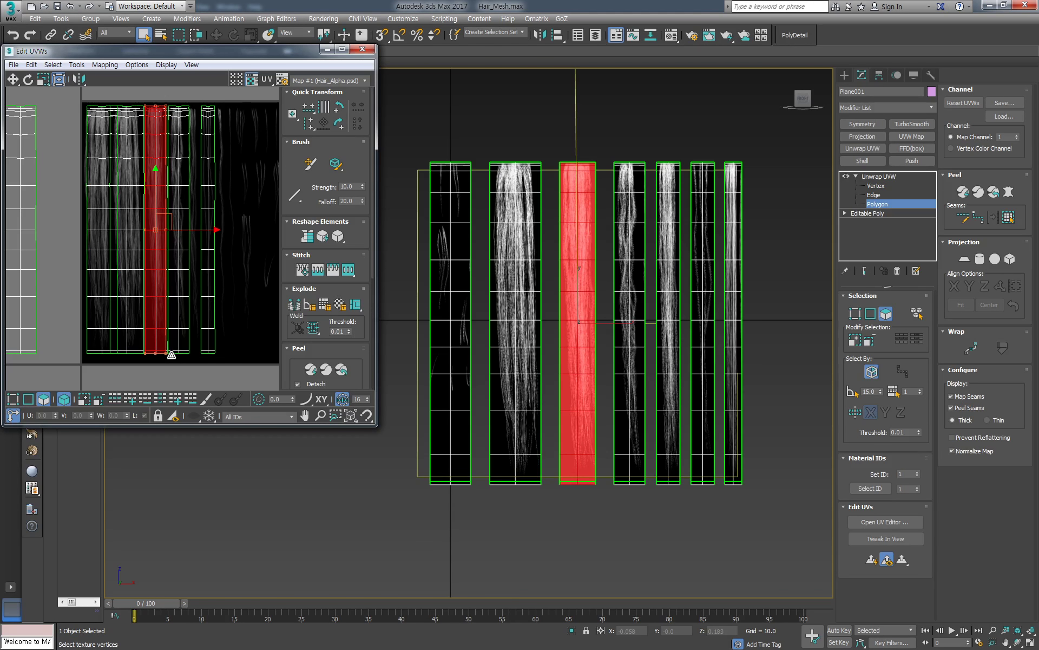
drag(172, 355, 173, 358)
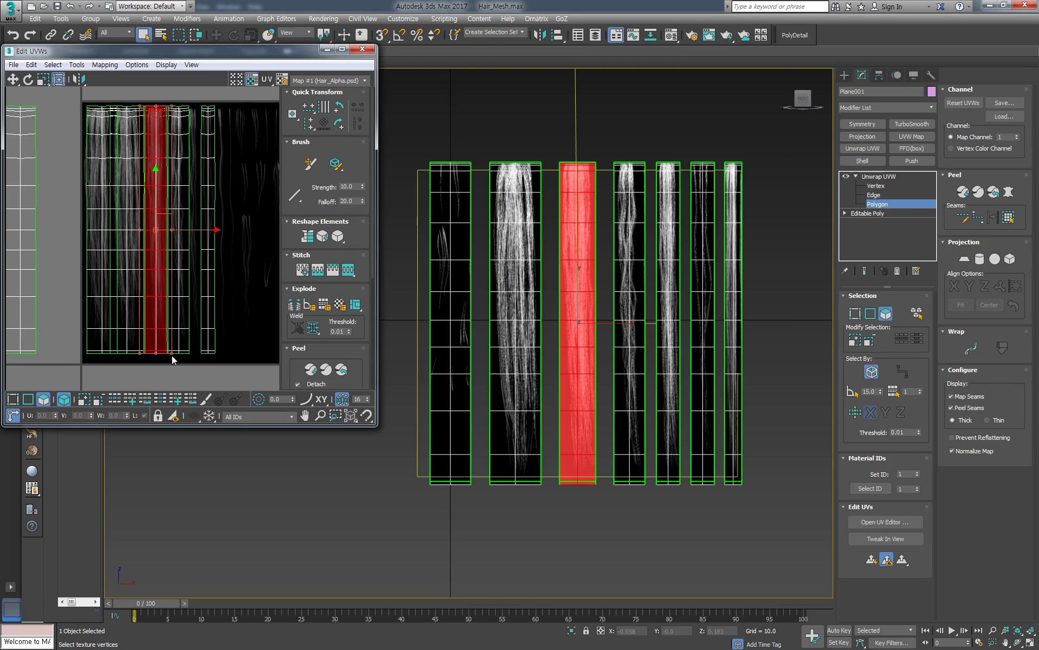
Select the whole fifth card and move its UVs onto a strand at the texture's right edge
click(665, 213)
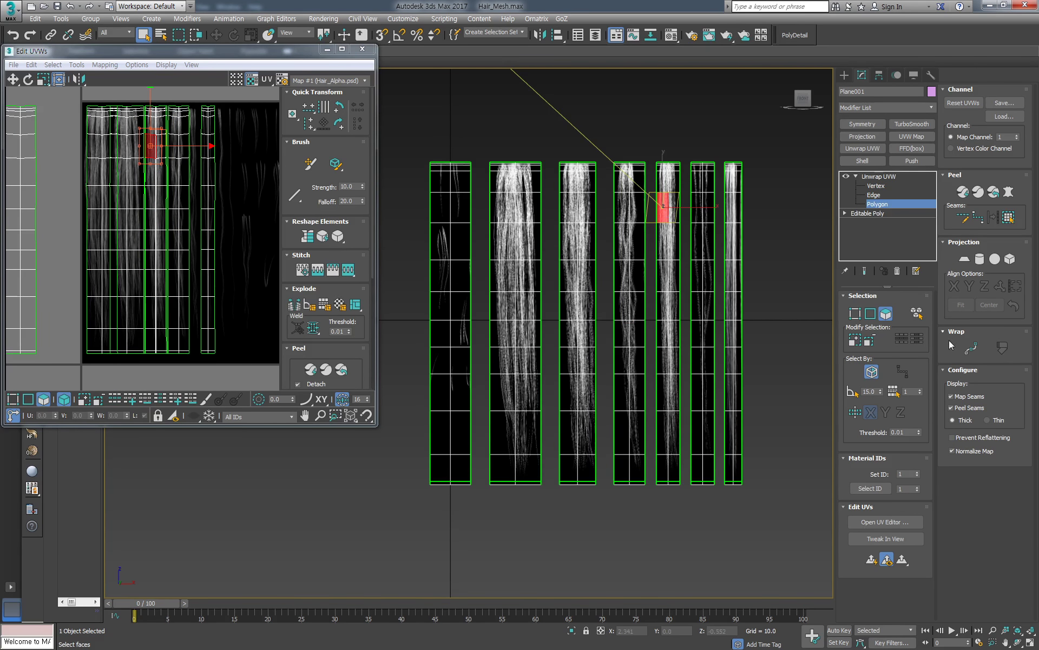
click(857, 341)
click(857, 341)
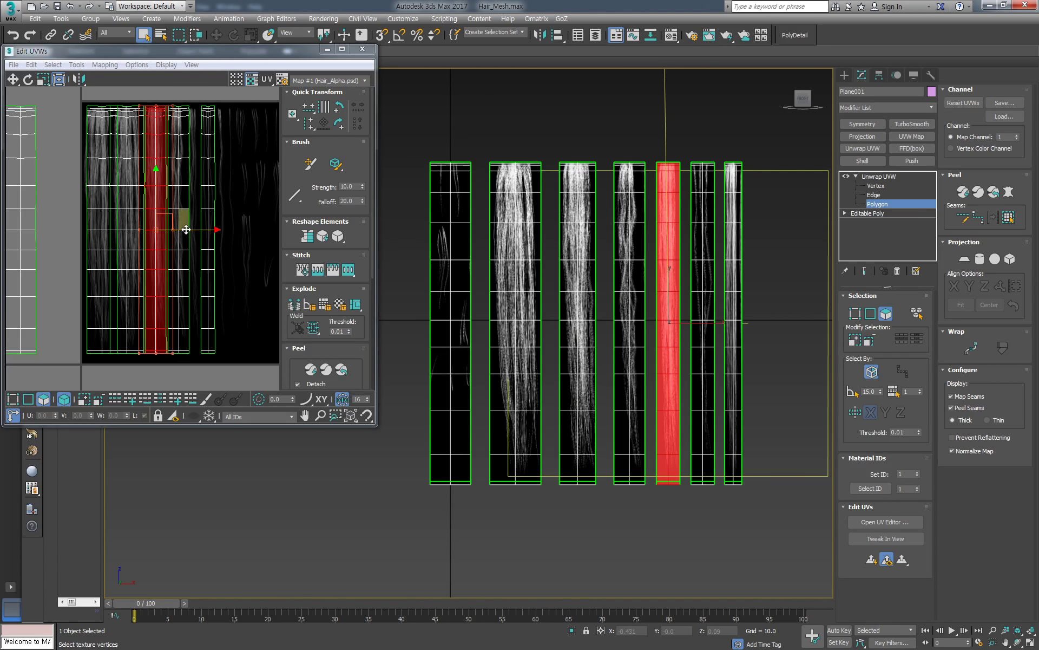
drag(188, 231, 282, 249)
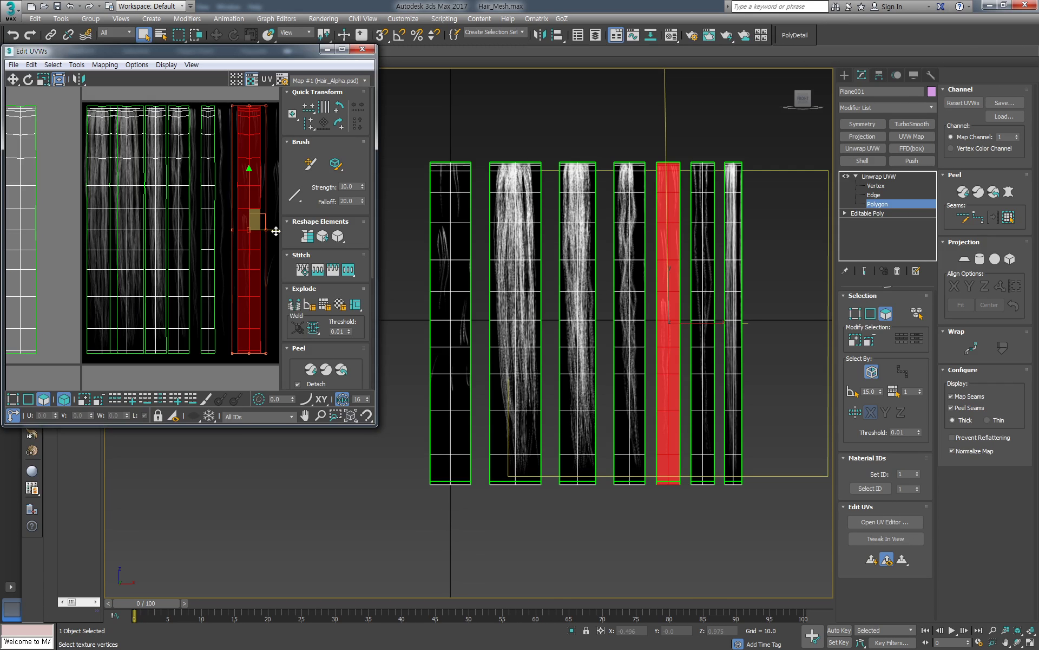
Shift the fifth card's UVs left and narrow them onto a thinner strip
drag(276, 232, 222, 229)
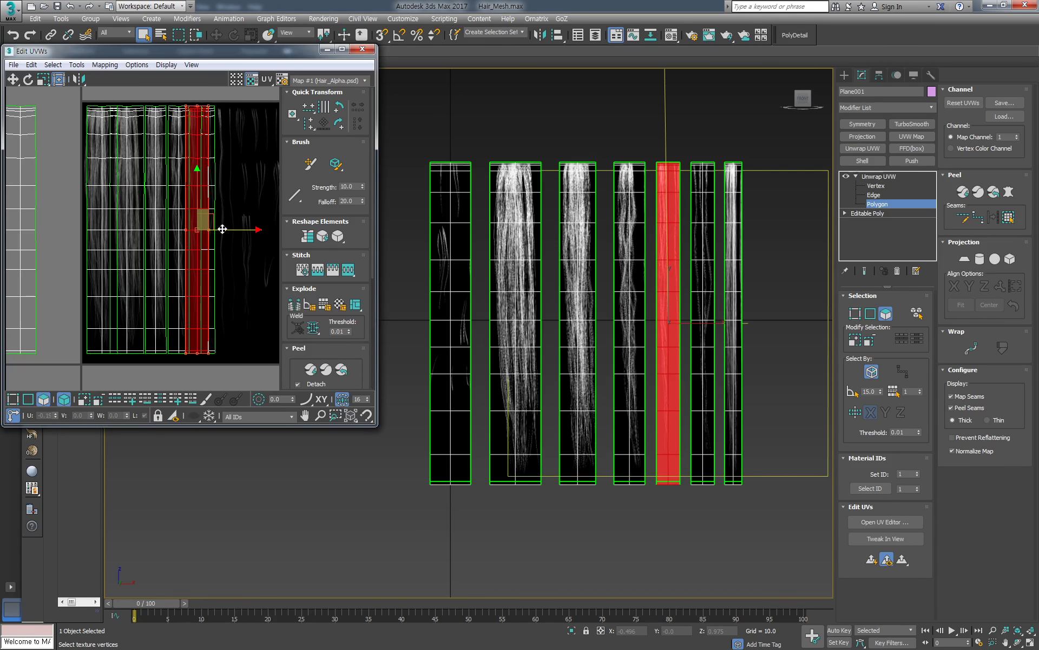
drag(213, 355, 205, 352)
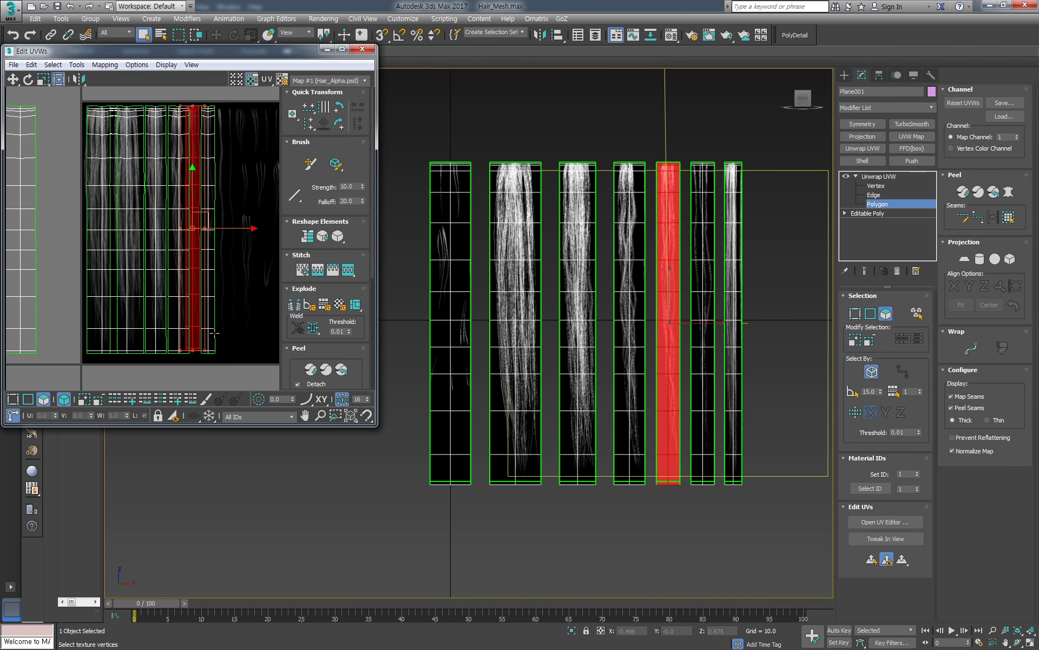
click(627, 218)
click(301, 193)
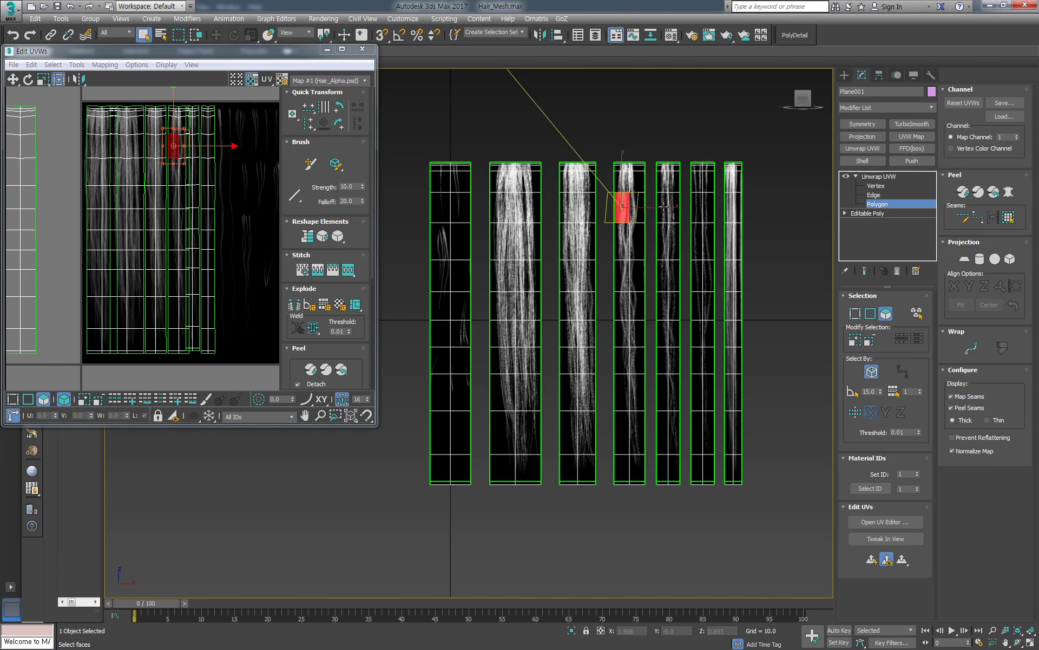
click(703, 205)
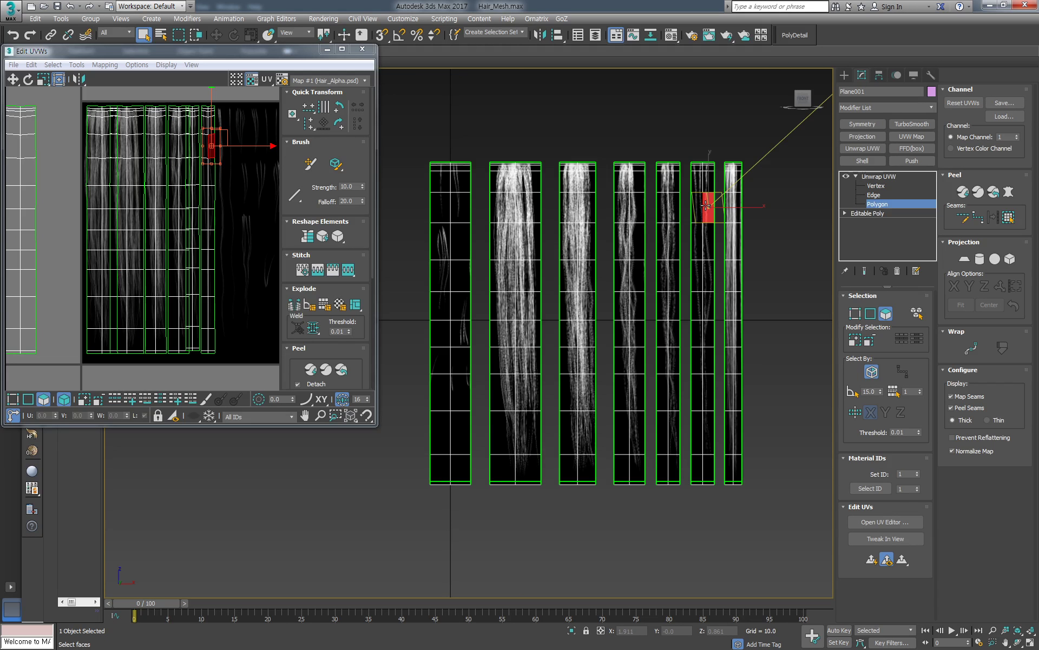
scroll(173, 186, up, 1)
scroll(184, 200, up, 1)
scroll(188, 206, up, 2)
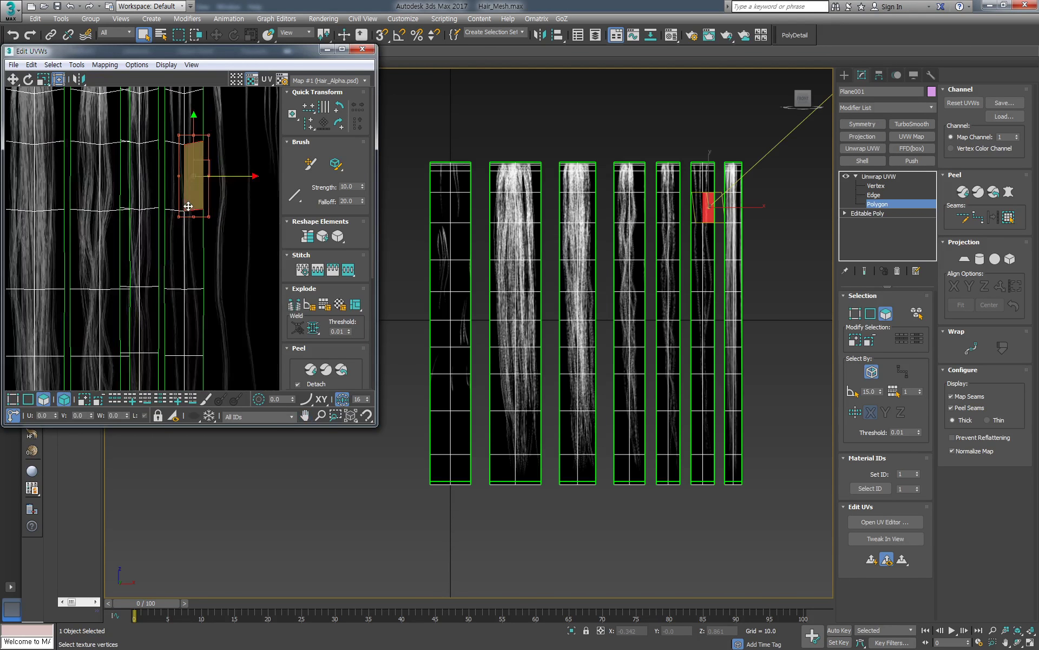
scroll(223, 156, down, 1)
scroll(230, 145, down, 1)
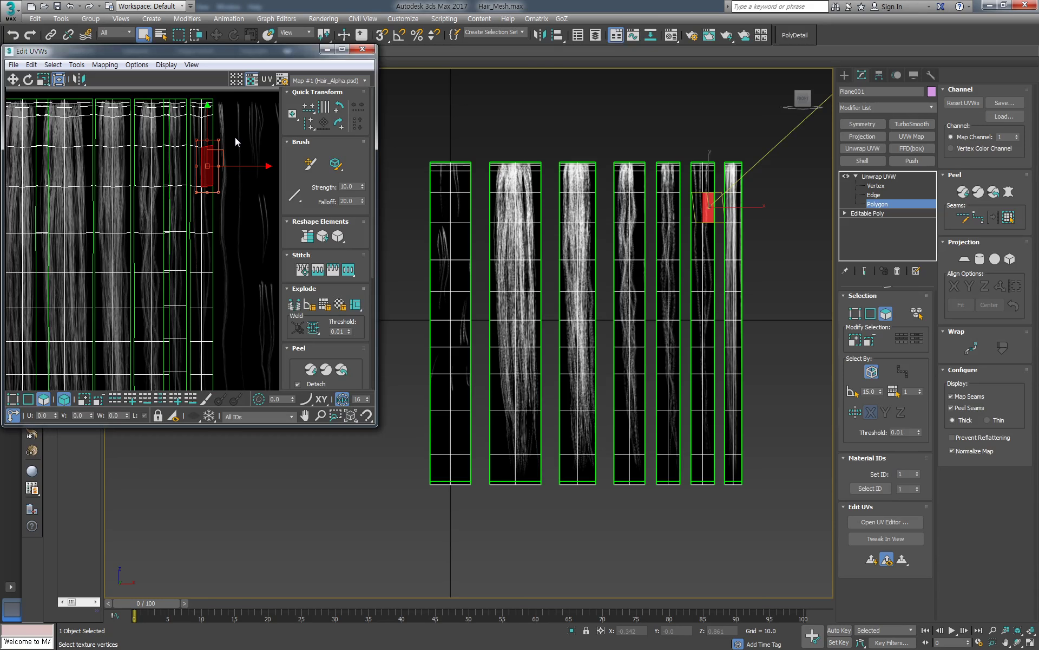
Grow a selection over the whole rightmost card and move its UVs onto another strand
click(236, 141)
click(186, 125)
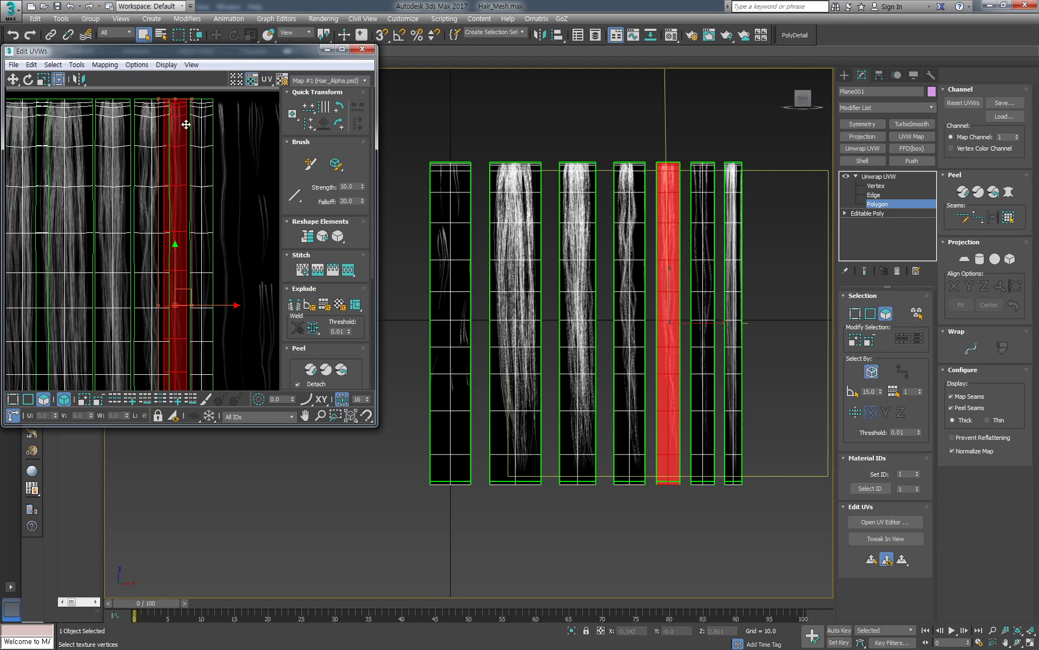
click(201, 125)
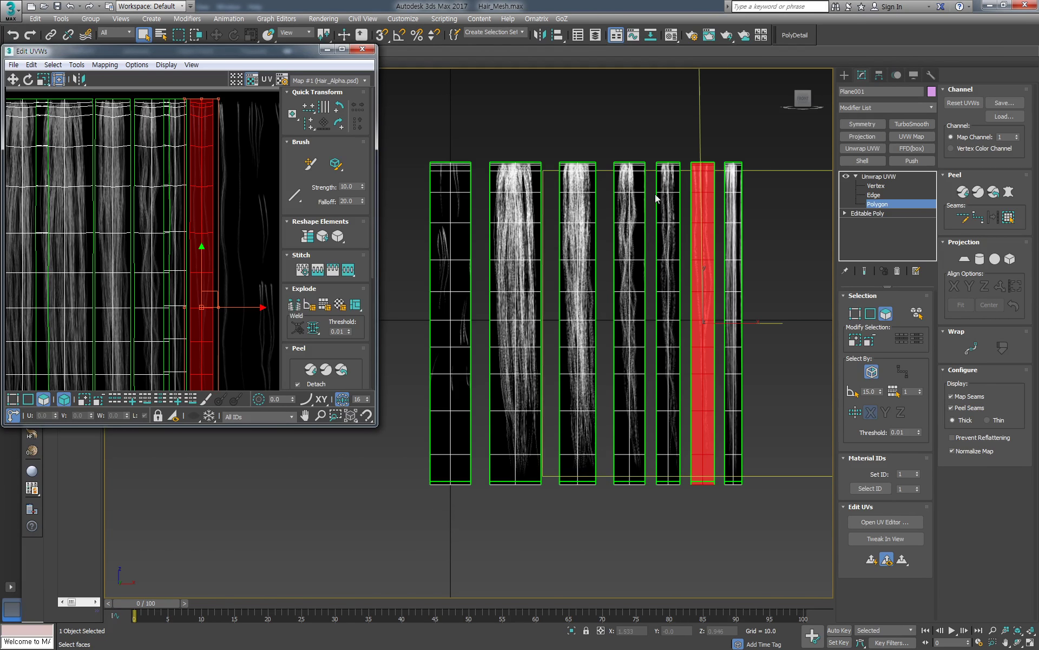
click(727, 200)
scroll(108, 195, down, 2)
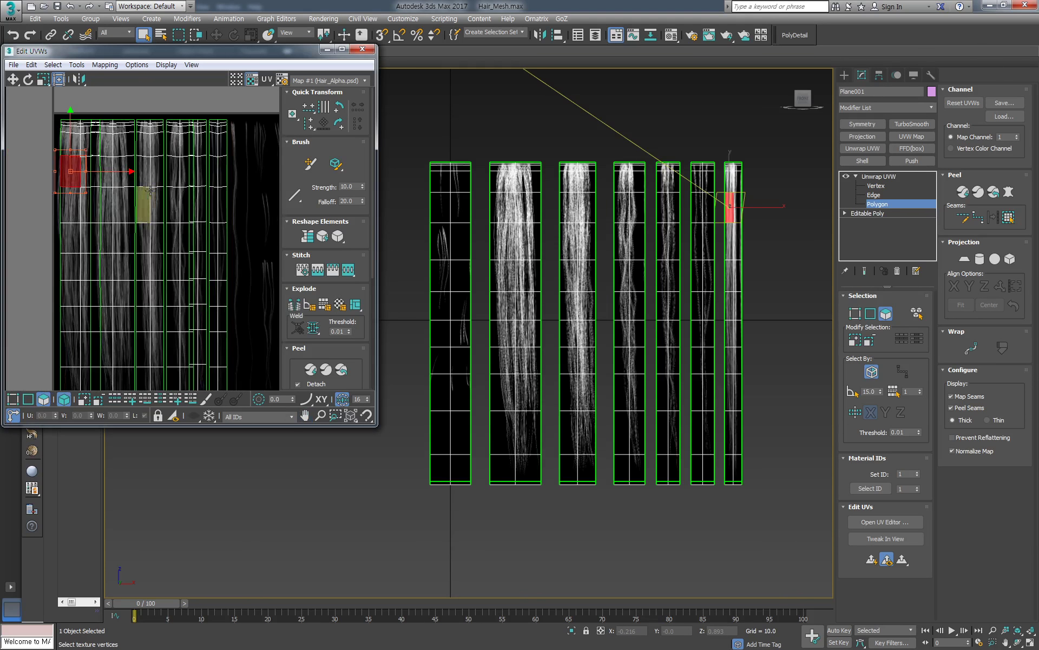
scroll(122, 207, down, 1)
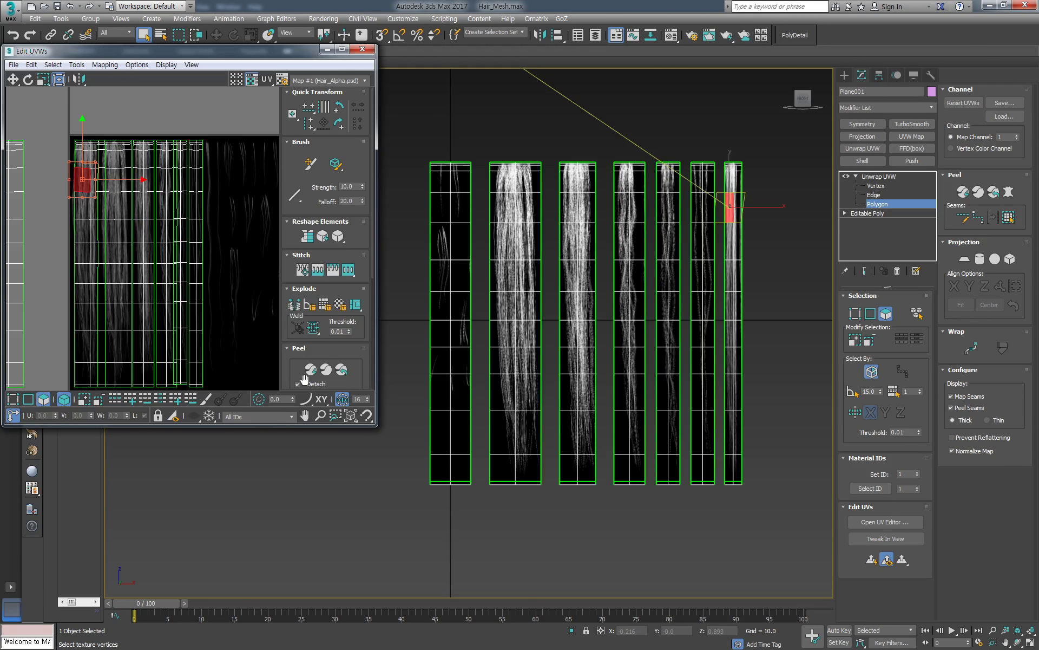
click(855, 340)
click(856, 340)
click(855, 340)
click(855, 340)
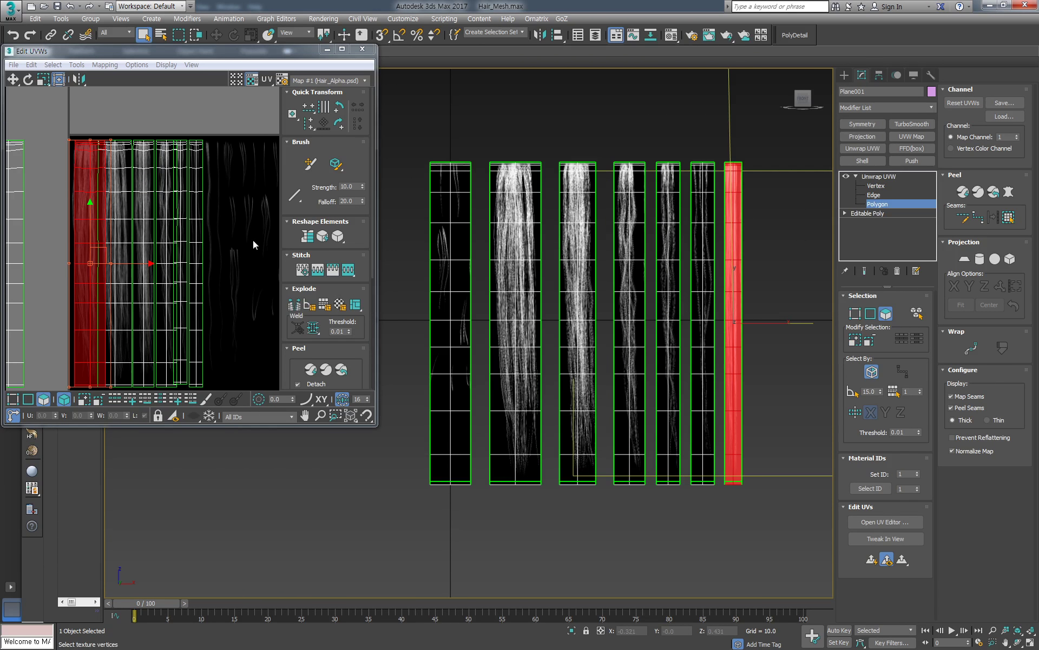
drag(125, 276, 255, 283)
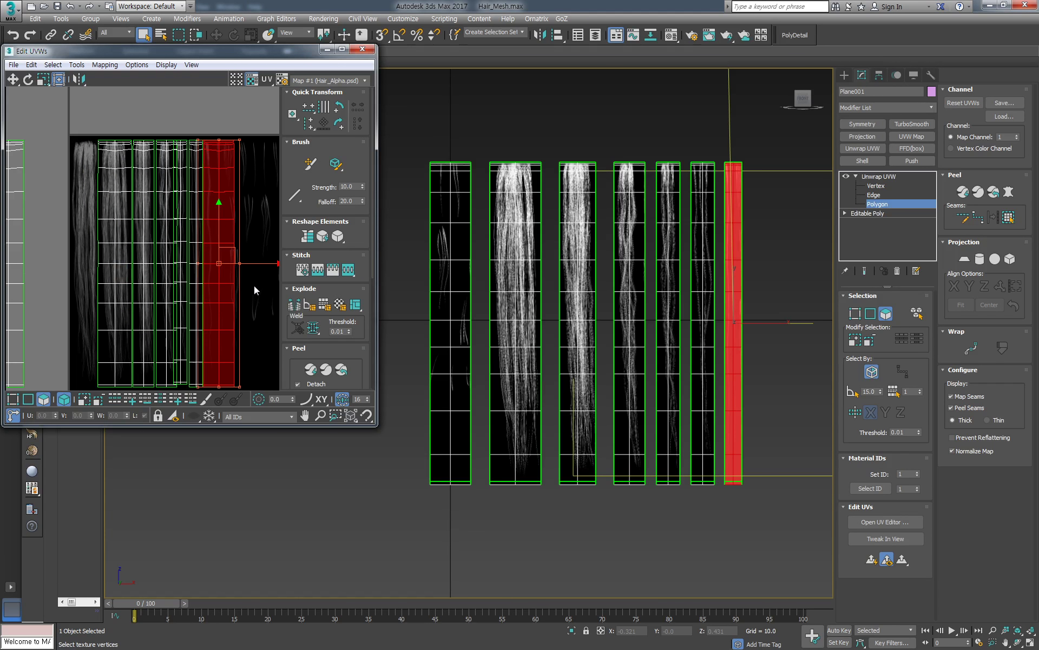
Trim the rightmost card's UV edges to fit tightly around a thin strand
scroll(238, 268, up, 2)
scroll(206, 276, up, 1)
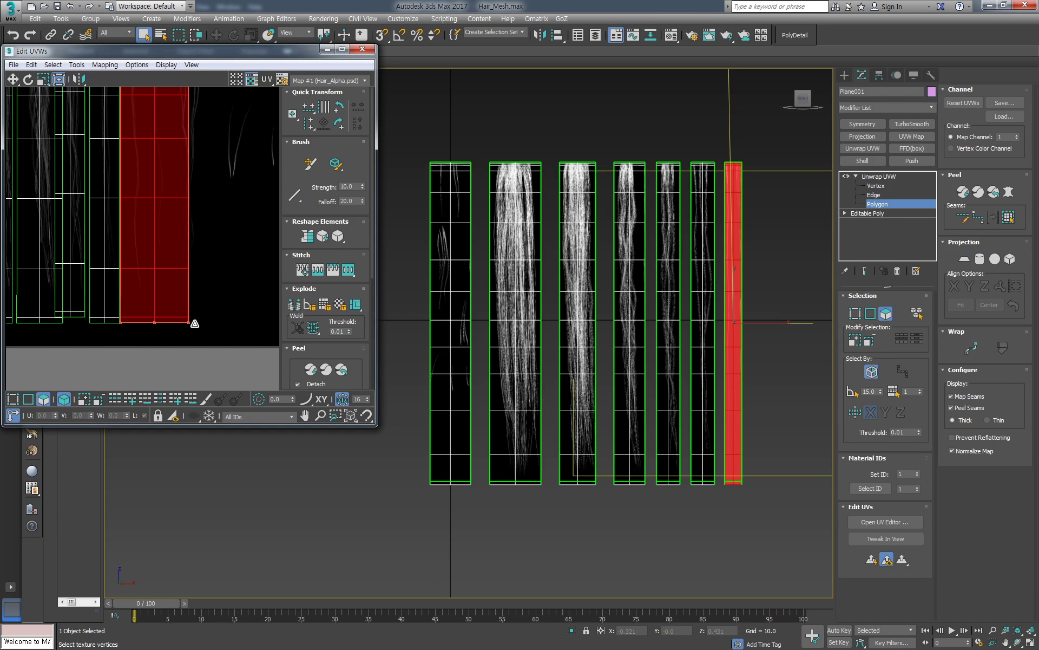
mouse_move(195, 324)
mouse_down()
mouse_move(130, 320)
mouse_move(150, 320)
mouse_move(151, 300)
mouse_up()
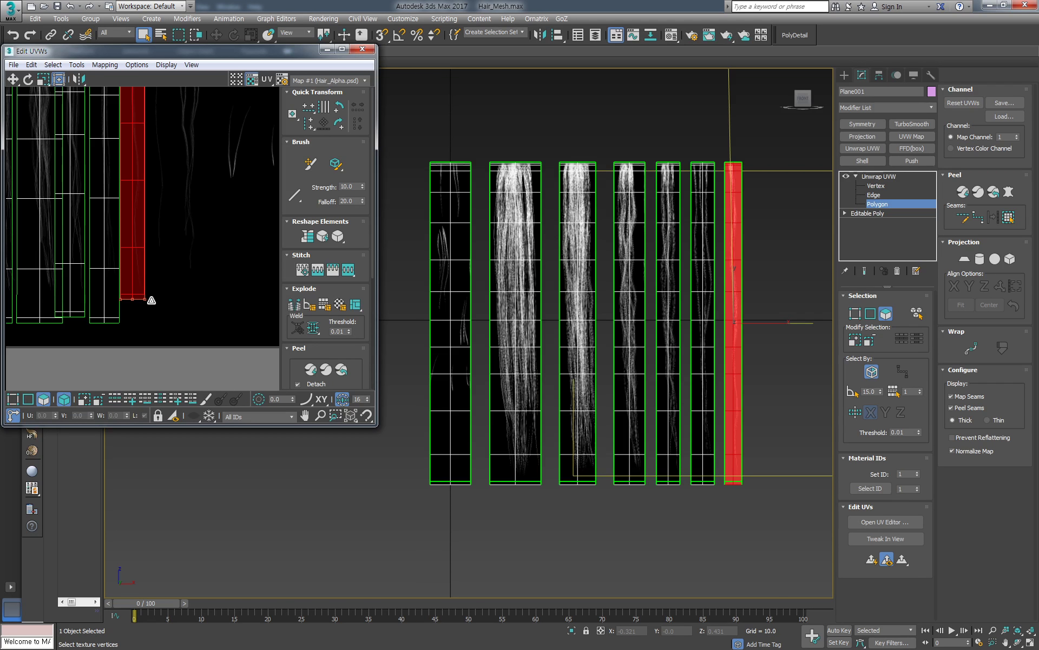
scroll(138, 303, up, 3)
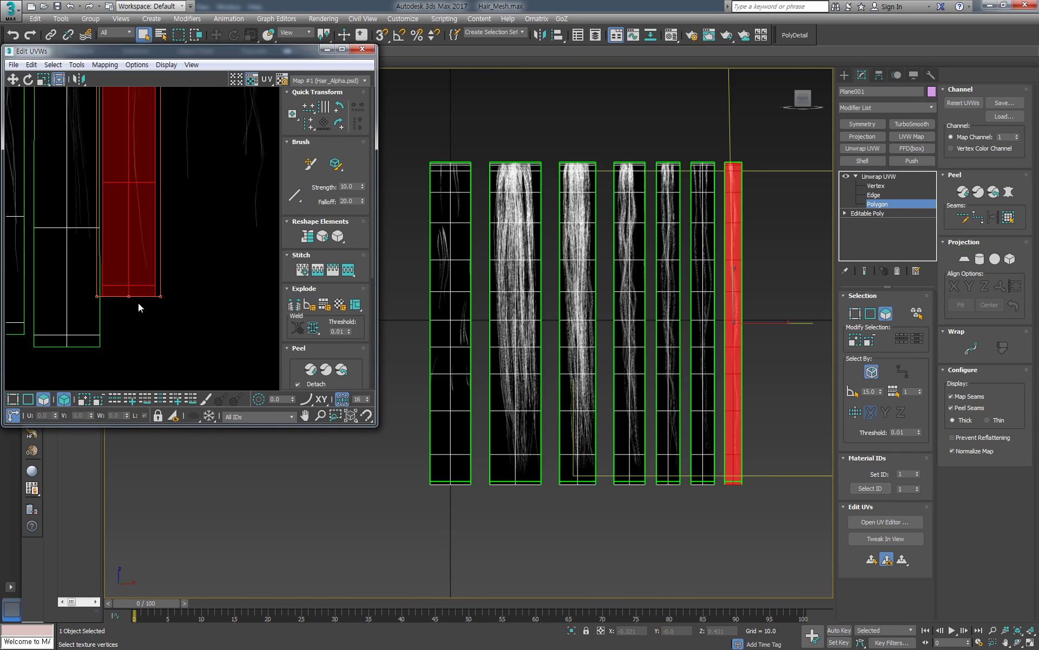
drag(96, 295, 111, 296)
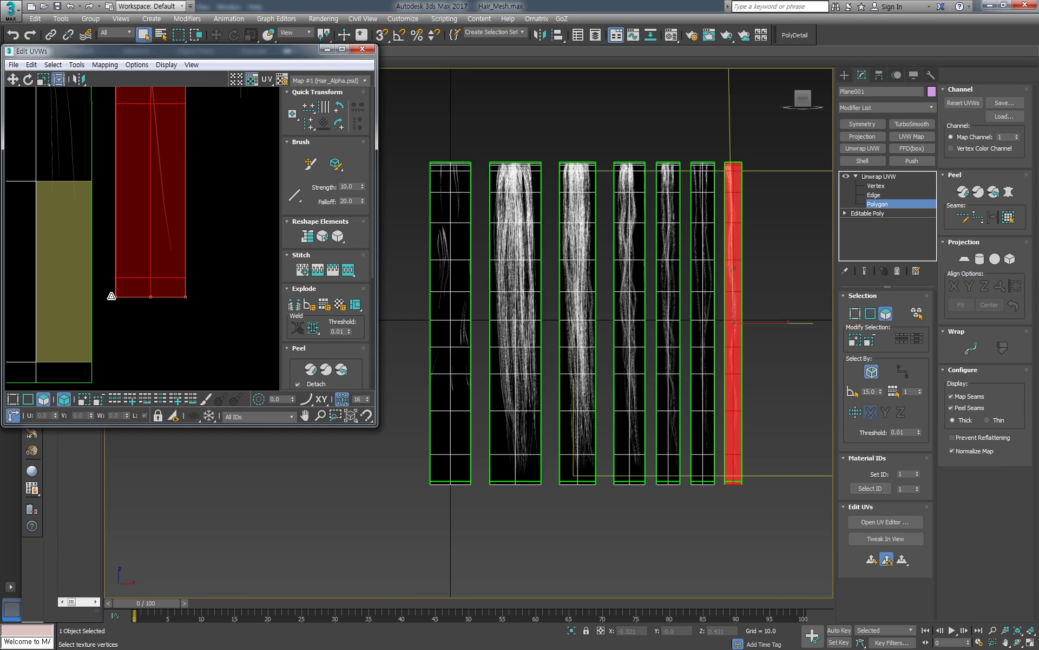
scroll(136, 233, down, 2)
scroll(157, 179, down, 2)
scroll(162, 217, down, 2)
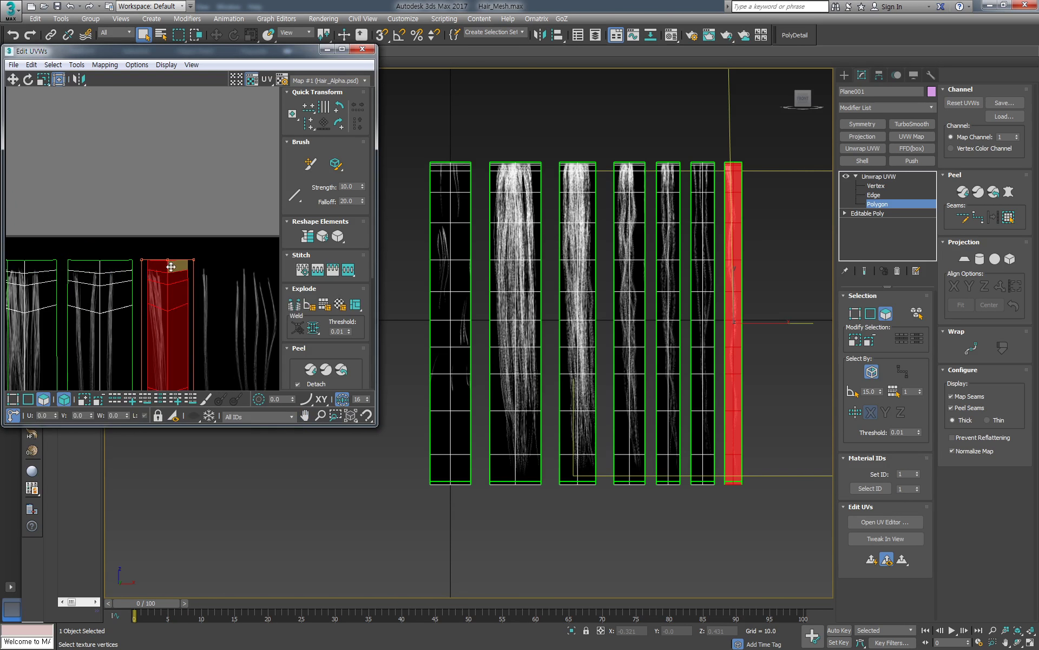
scroll(171, 267, up, 1)
drag(196, 248, 178, 249)
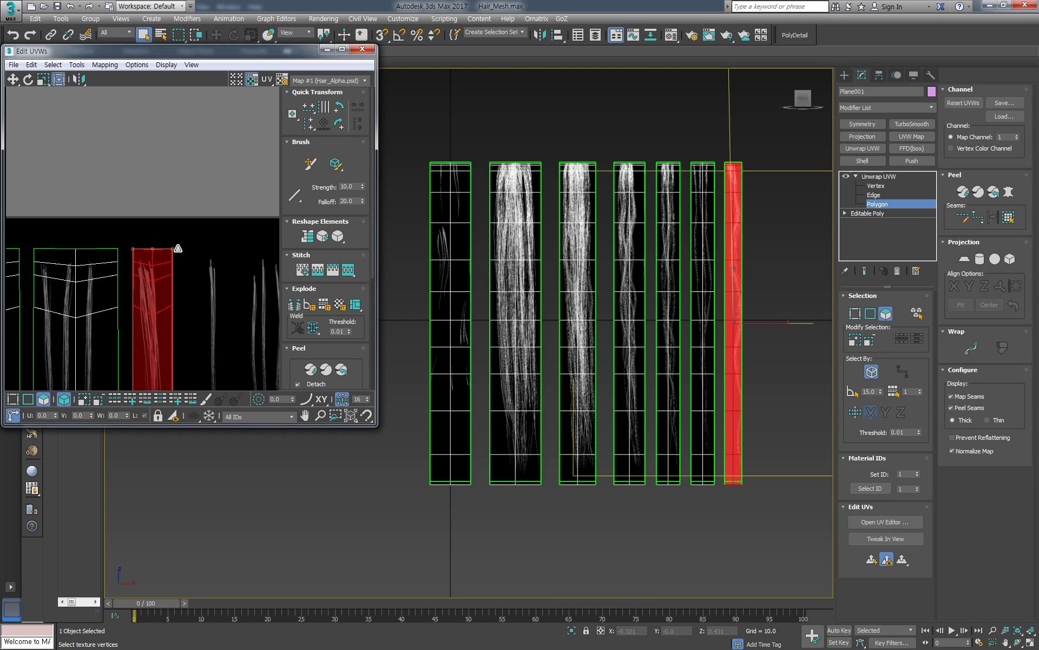
scroll(179, 254, down, 2)
mouse_move(181, 328)
middle_down()
mouse_move(202, 276)
mouse_move(196, 229)
middle_up()
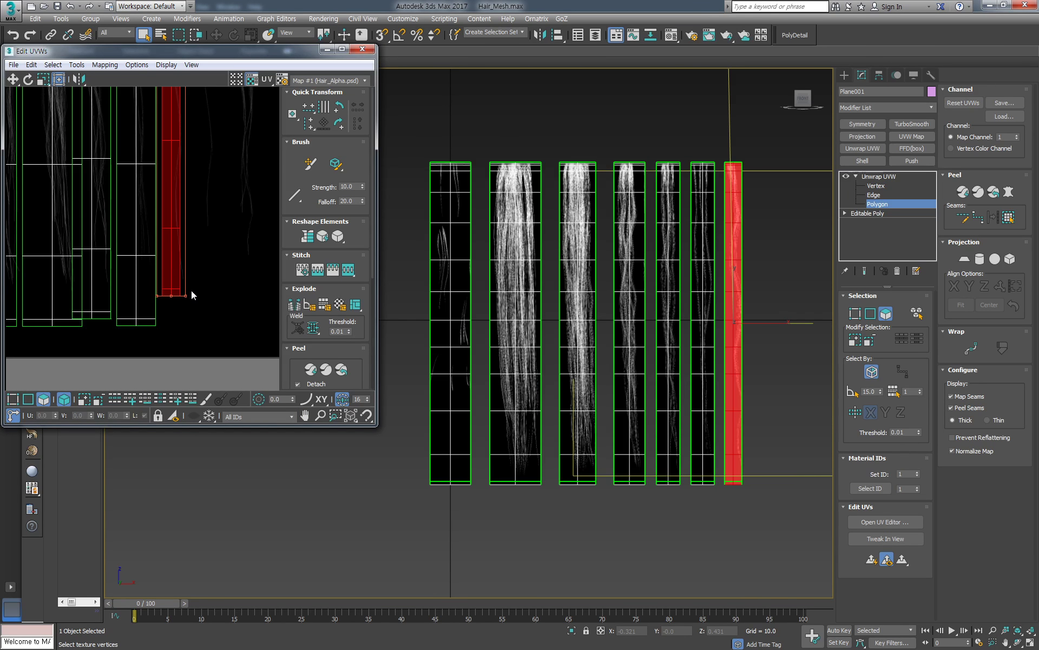
drag(189, 297, 197, 301)
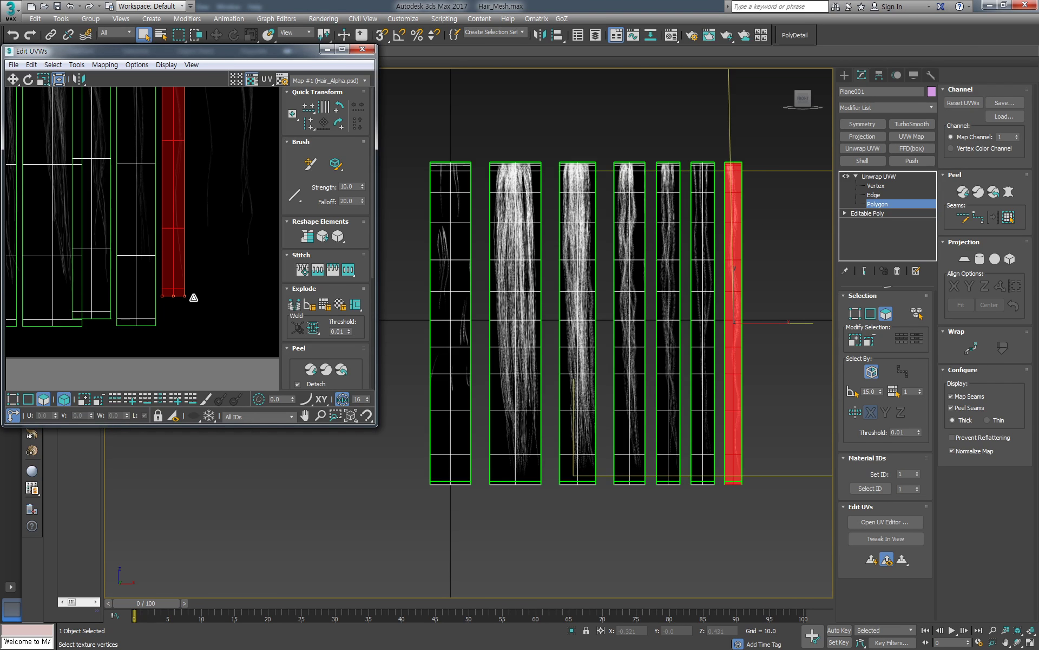
click(203, 289)
Nudge the leftmost card's UVs slightly left and down onto denser hair
scroll(203, 285, down, 3)
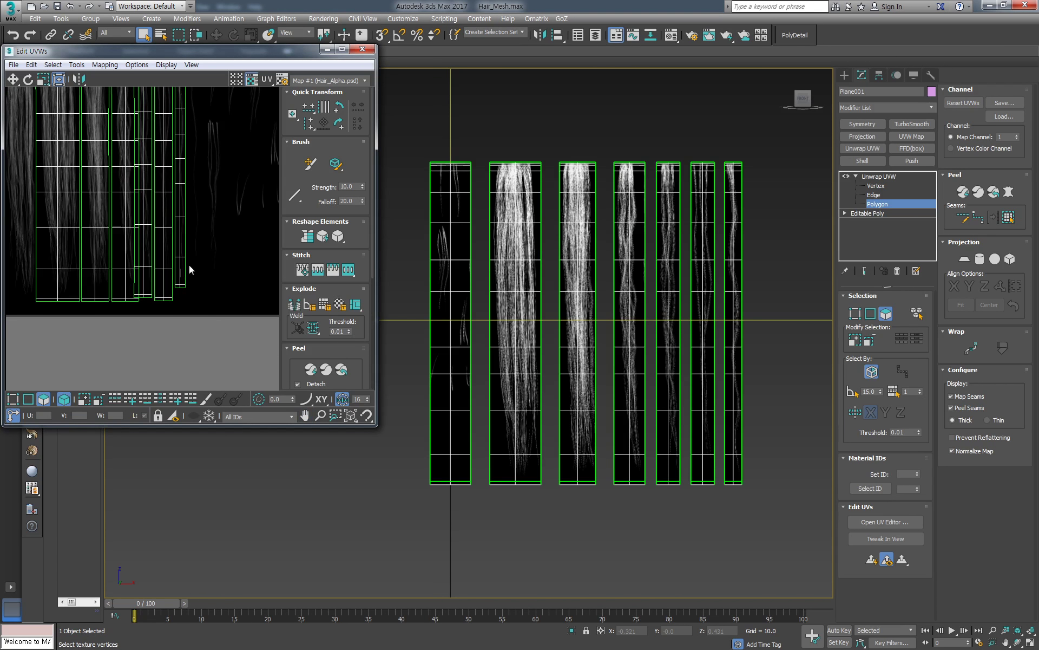
middle_drag(189, 265, 172, 295)
scroll(174, 298, down, 3)
mouse_move(45, 139)
mouse_down()
mouse_move(88, 245)
mouse_move(148, 265)
mouse_up()
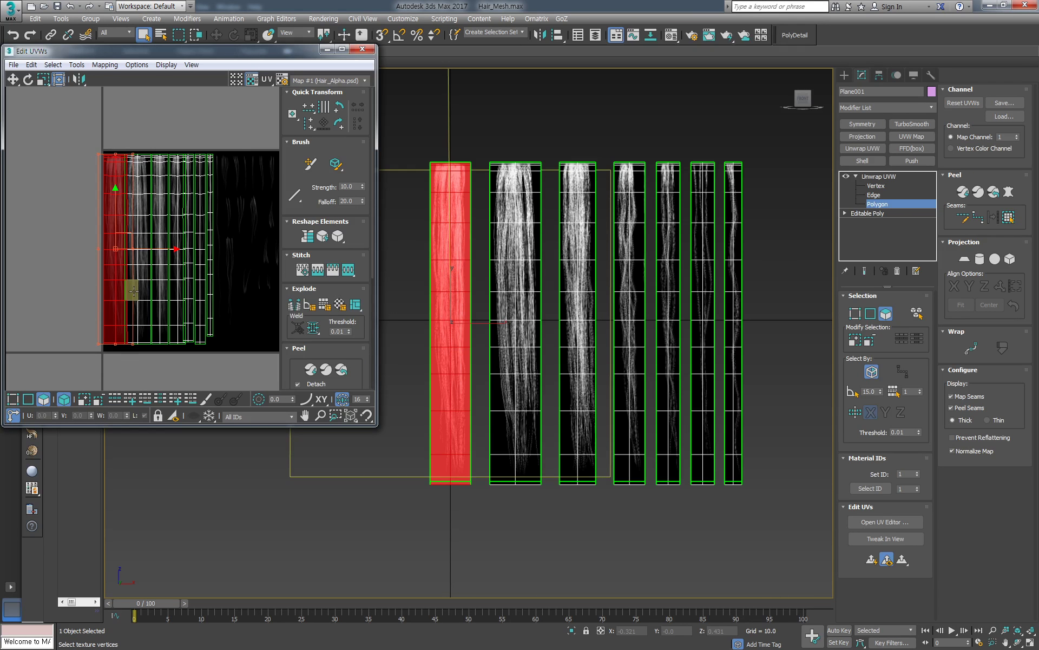
scroll(144, 303, up, 4)
scroll(151, 288, up, 2)
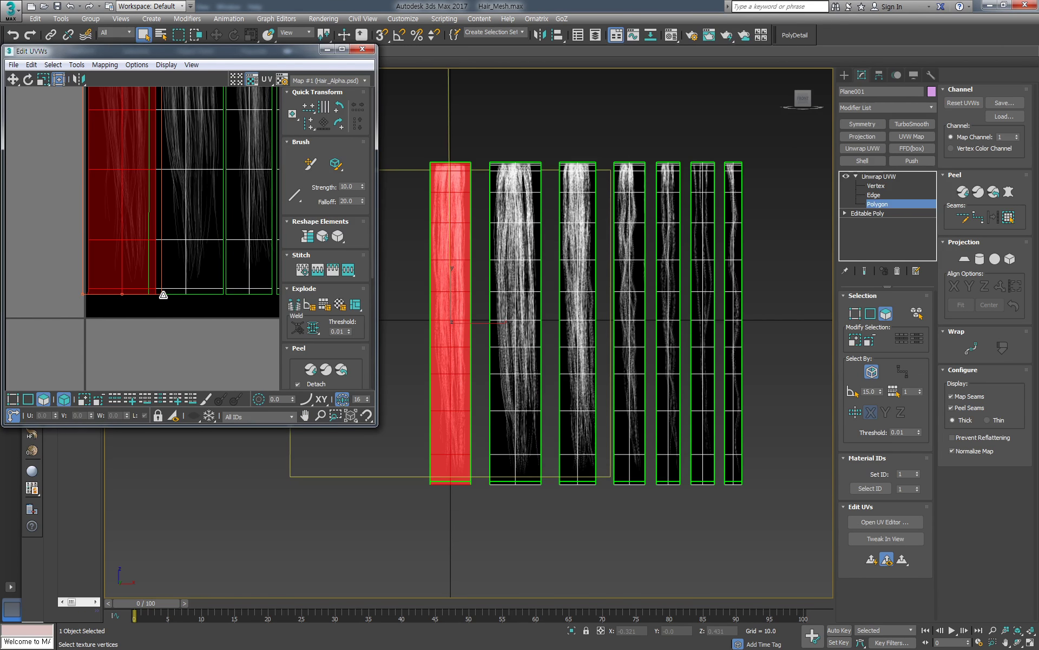
drag(163, 294, 162, 297)
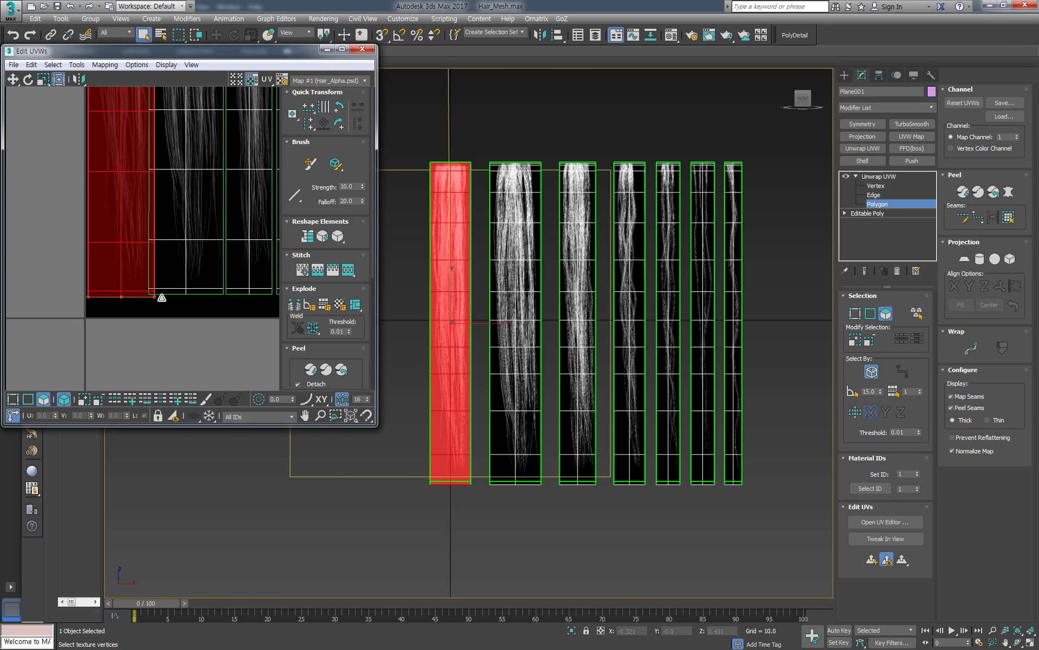
click(174, 331)
middle_drag(174, 331, 196, 334)
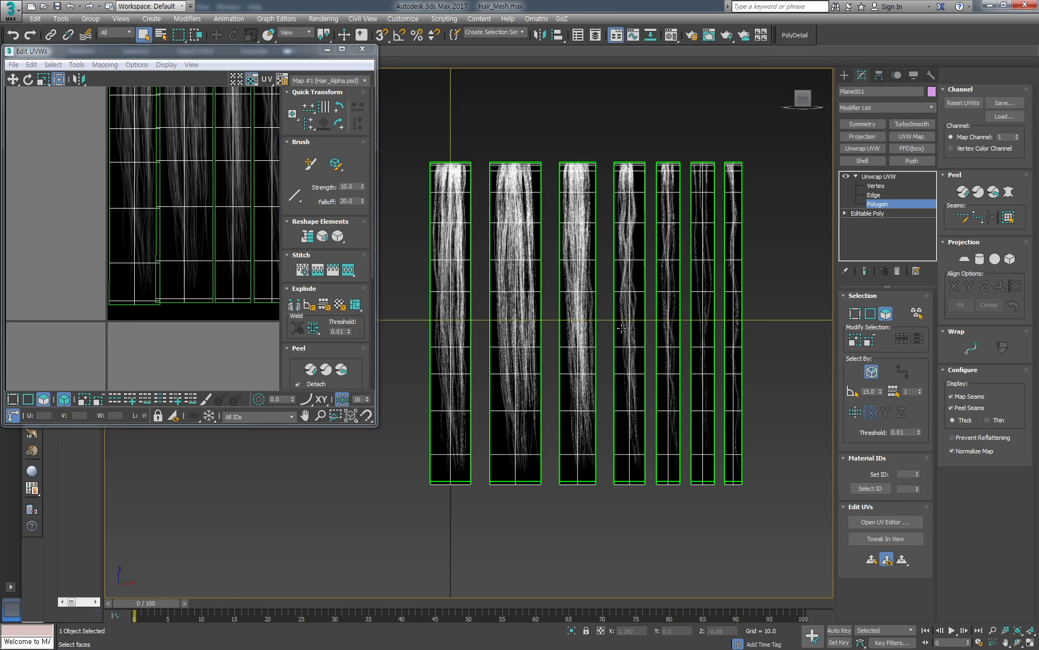
mouse_move(624, 324)
middle_down()
mouse_move(619, 340)
mouse_move(649, 305)
middle_up()
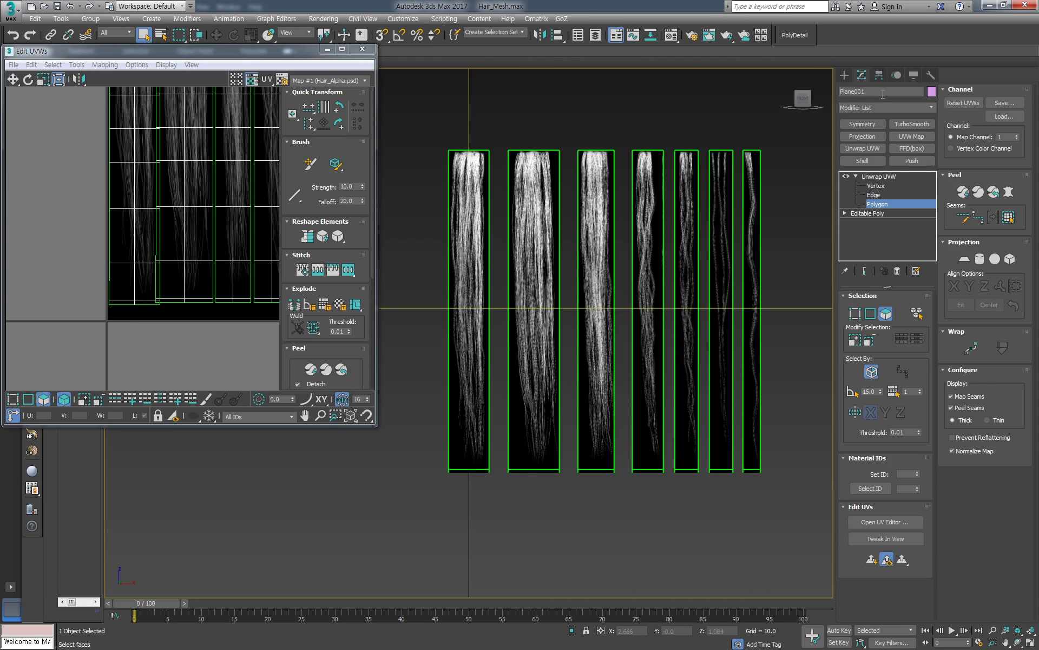
click(879, 177)
Collapse the Unwrap UVW into the editable poly and scale the rightmost card narrower
right_click(876, 177)
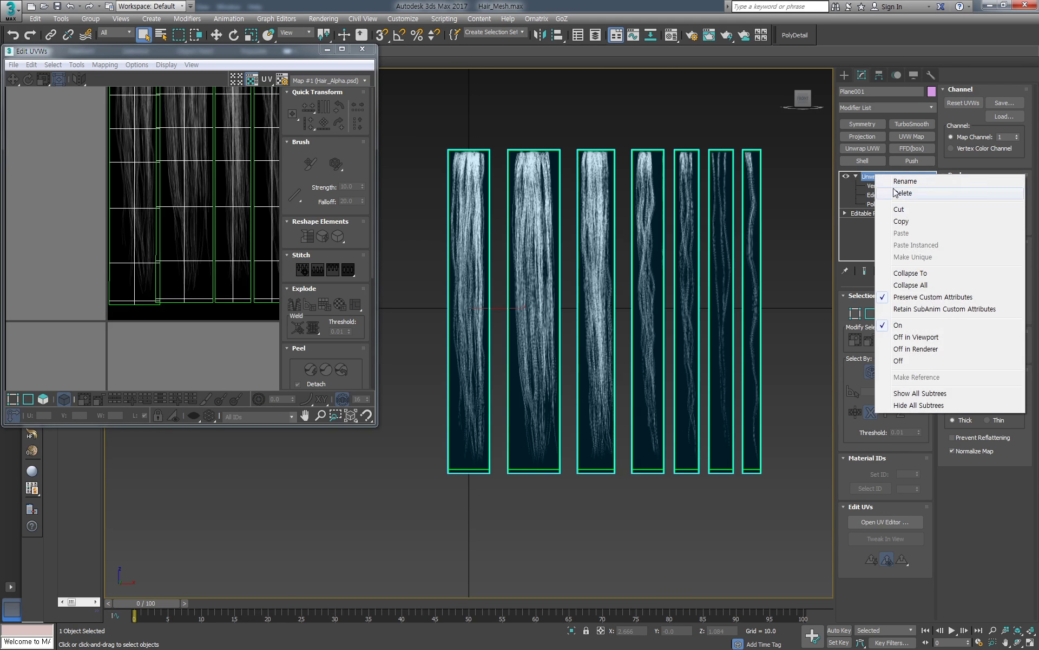
click(911, 273)
key(5)
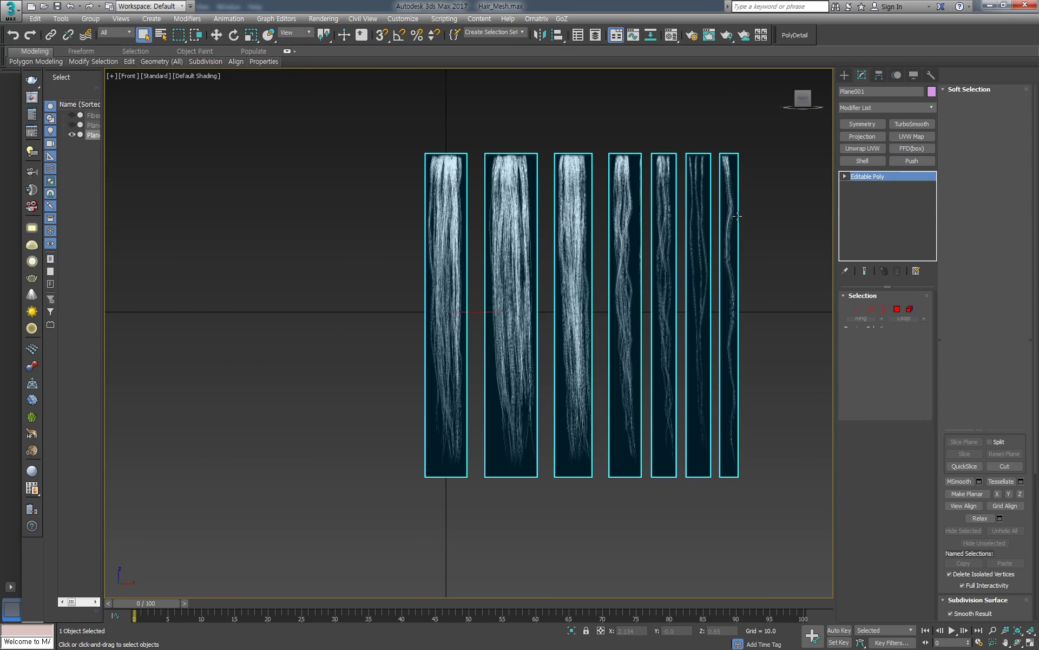
click(735, 210)
right_click(748, 262)
click(766, 289)
scroll(704, 271, up, 2)
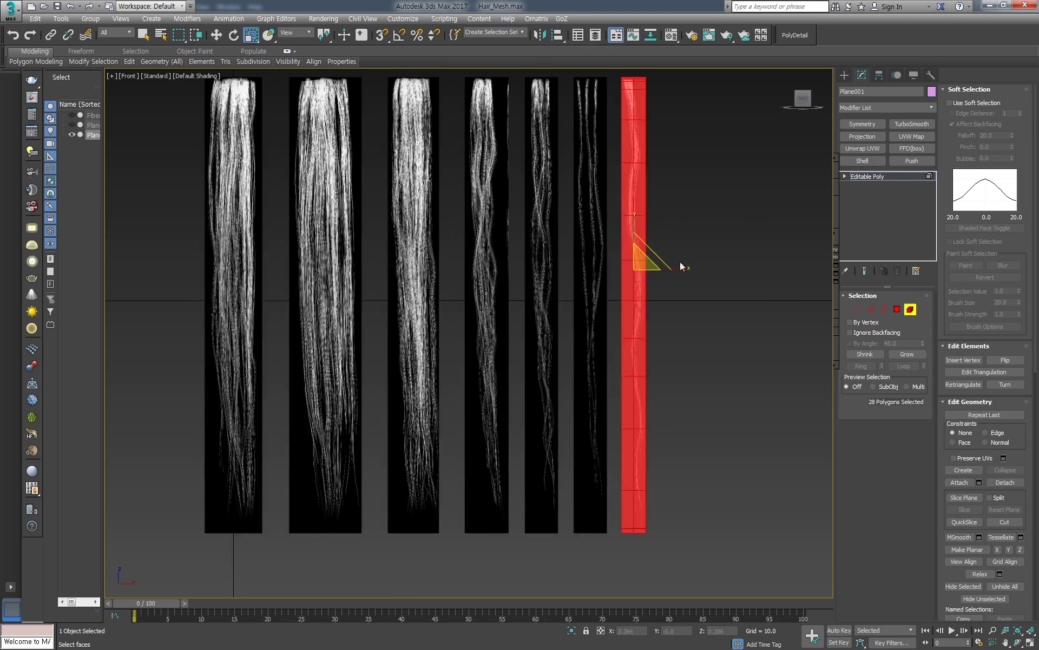
drag(685, 268, 654, 269)
Add a fresh Unwrap UVW modifier to the hair strips
click(601, 244)
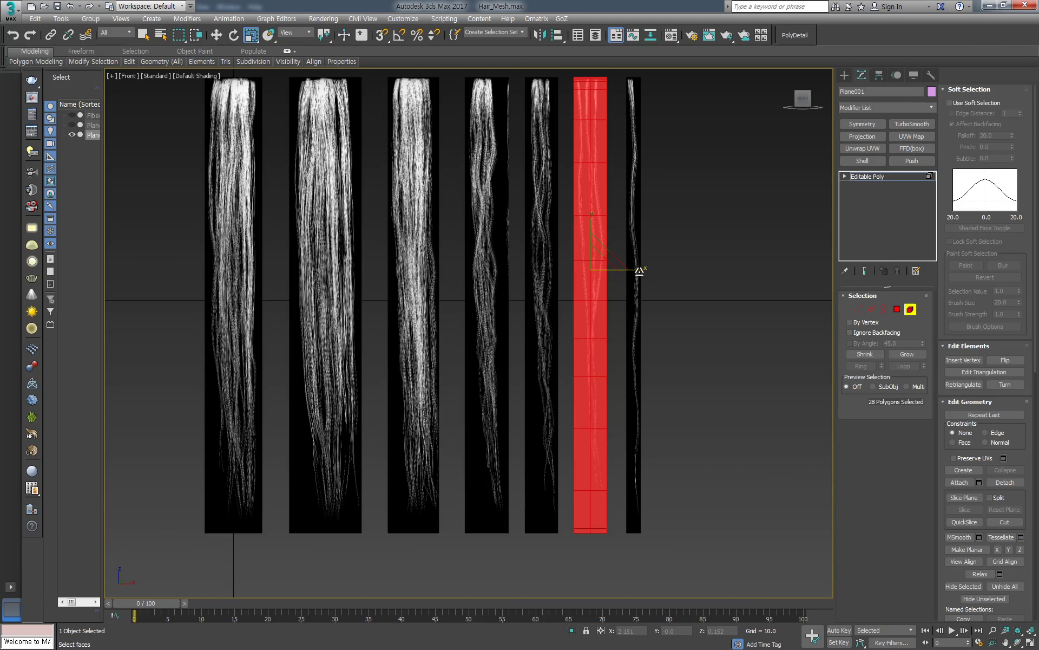
click(545, 216)
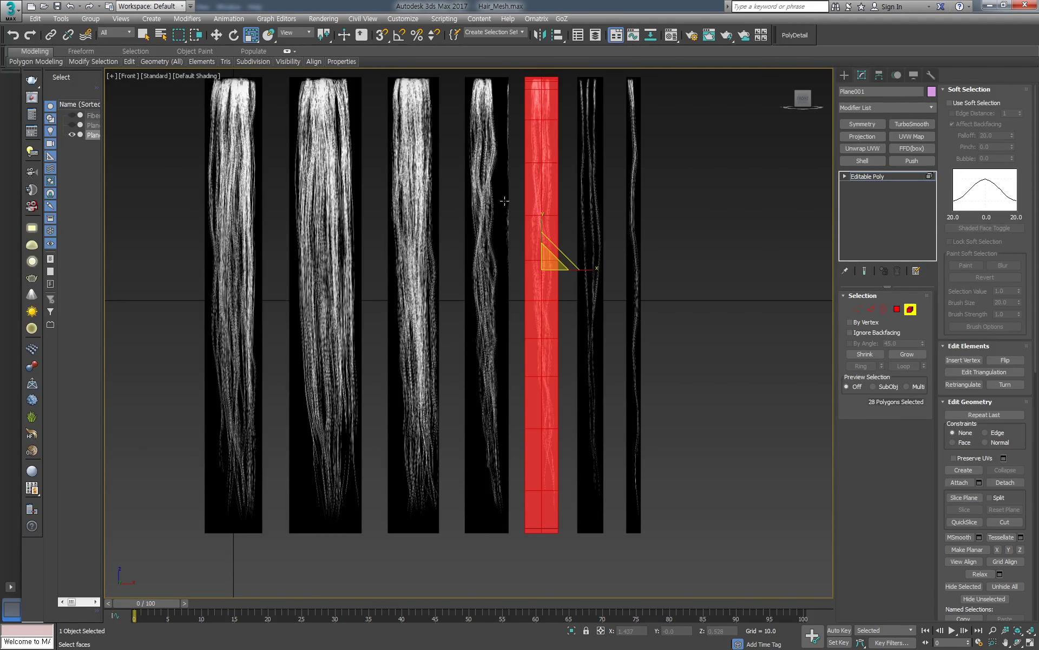
click(792, 220)
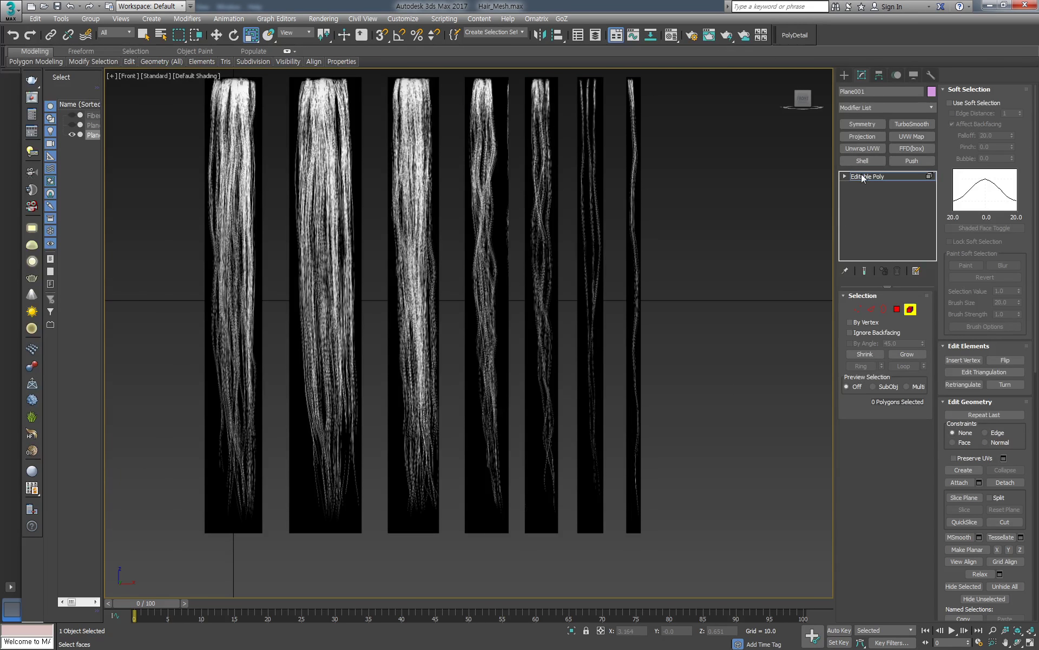
click(862, 176)
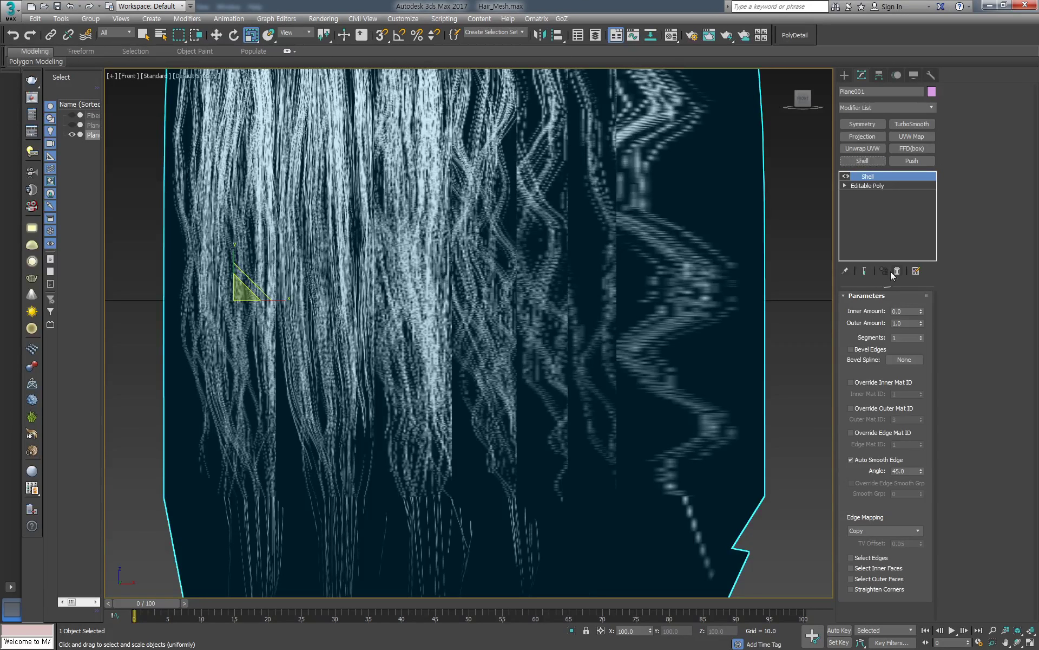
click(897, 271)
click(866, 148)
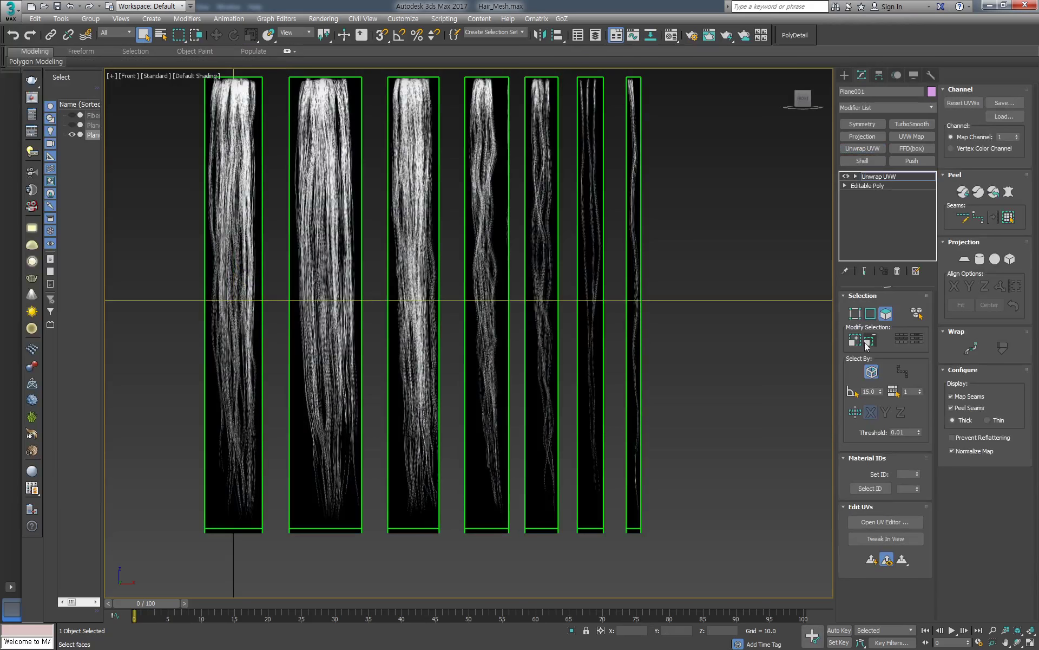
Inspect the seven strips' UV layout over the checker pattern, then close the editor
click(882, 521)
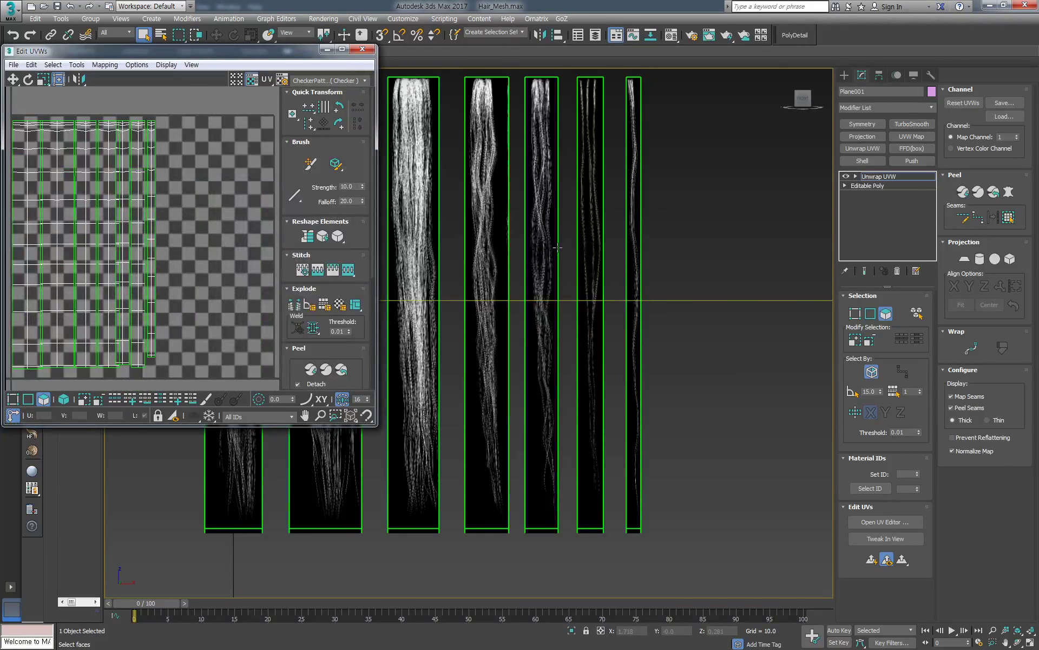
middle_drag(563, 239, 618, 235)
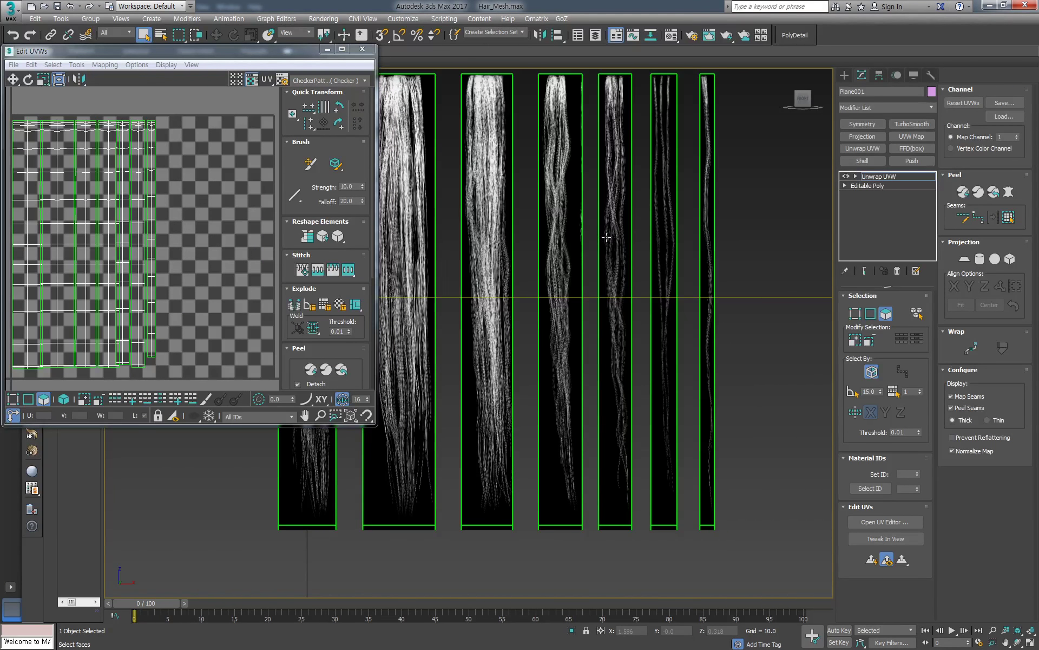
scroll(604, 240, up, 3)
scroll(706, 282, up, 2)
scroll(706, 283, down, 3)
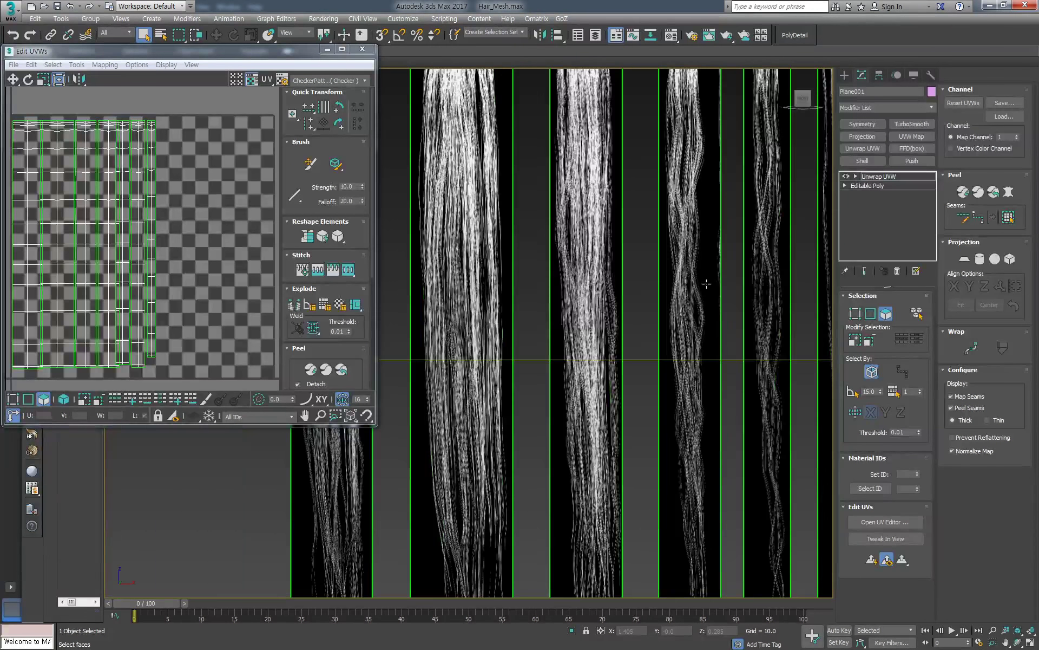
scroll(706, 283, down, 3)
mouse_move(707, 283)
middle_down()
mouse_move(609, 283)
mouse_move(620, 279)
middle_up()
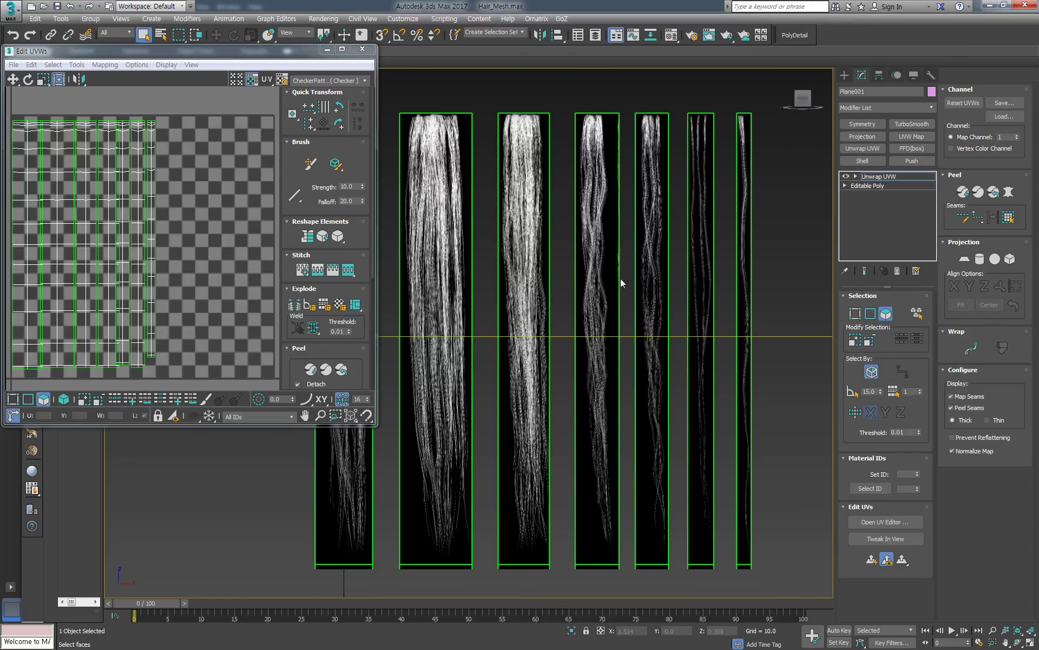
click(791, 243)
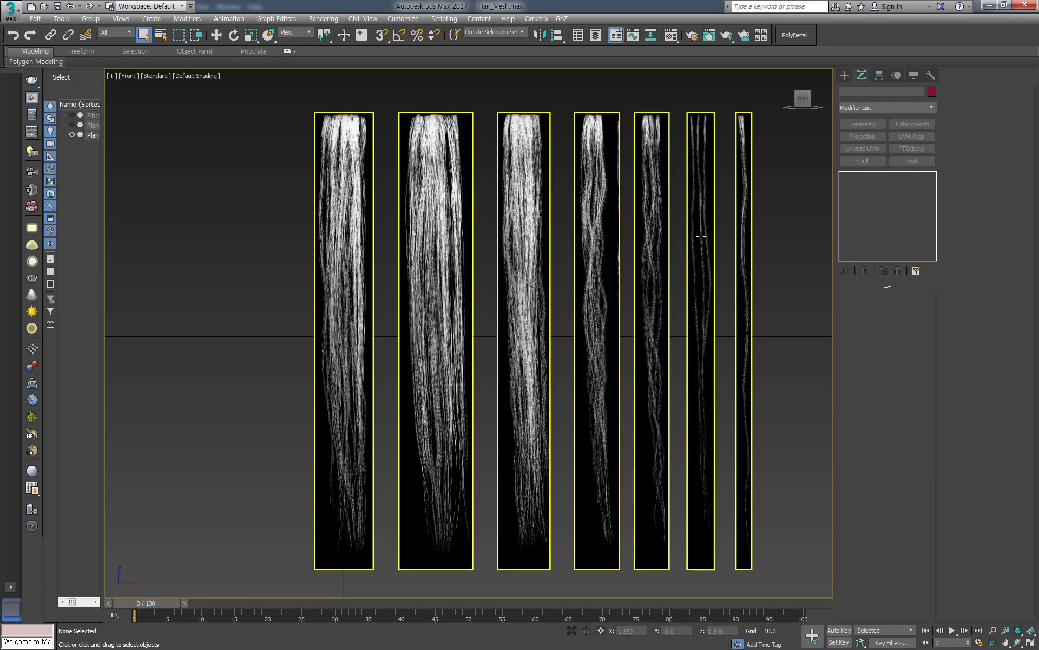
middle_drag(668, 222, 642, 208)
click(608, 192)
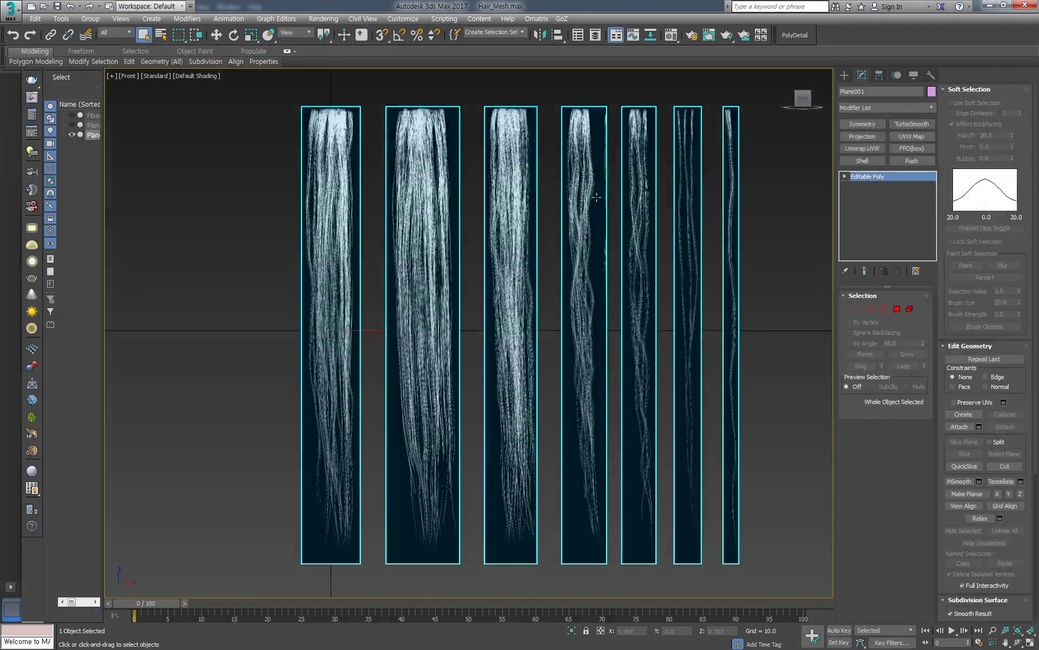
key(2)
key(shift+alt+l)
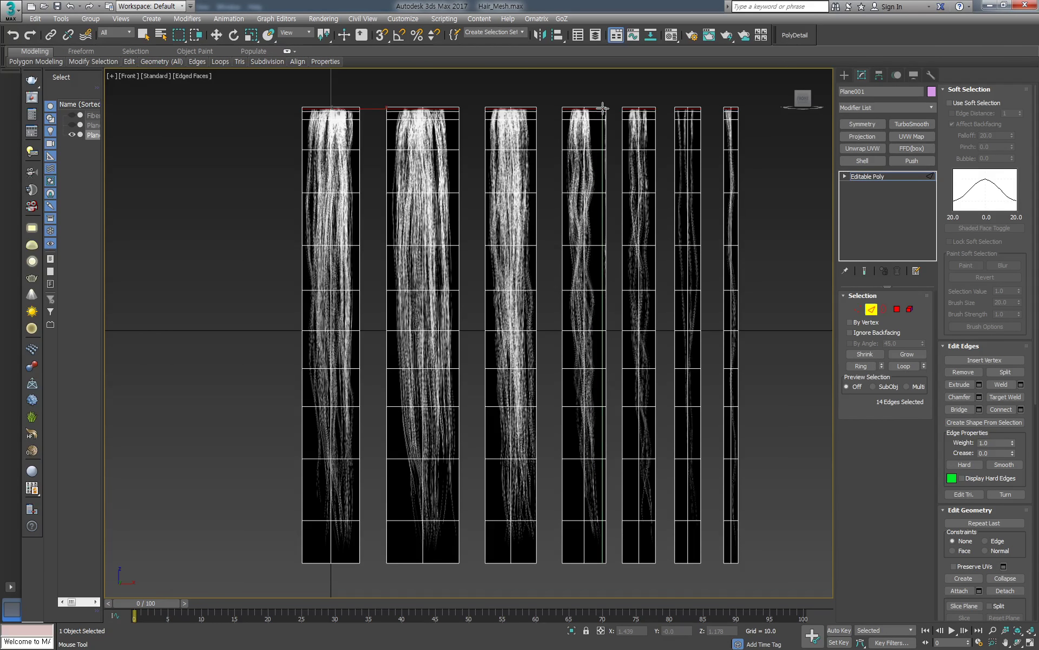
key(w)
scroll(603, 109, up, 5)
scroll(579, 122, up, 4)
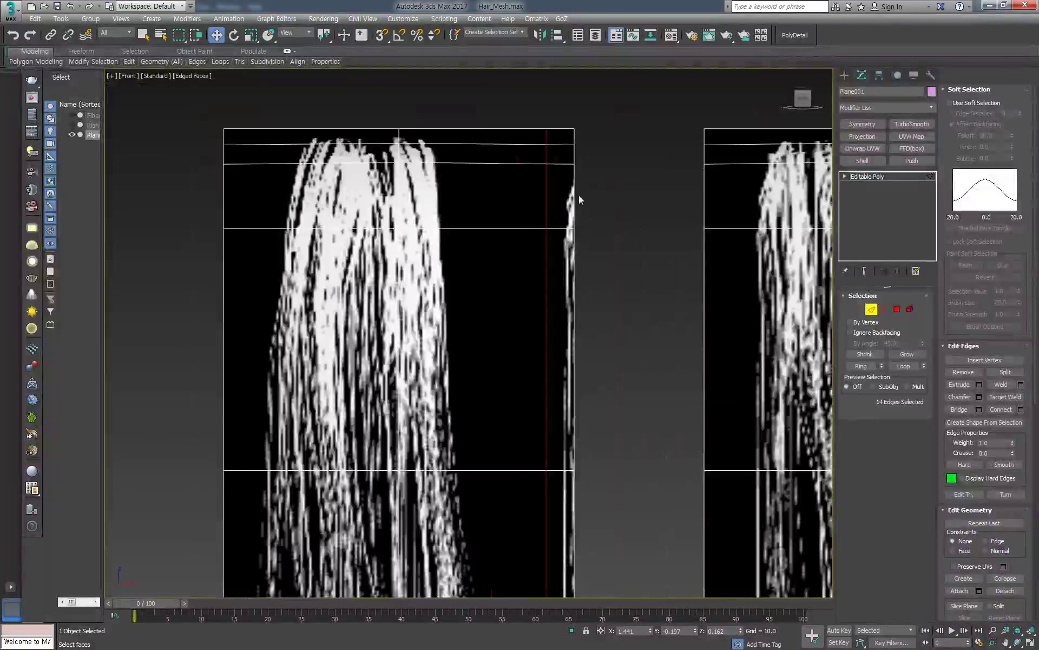
ctrl+click(567, 131)
click(594, 199)
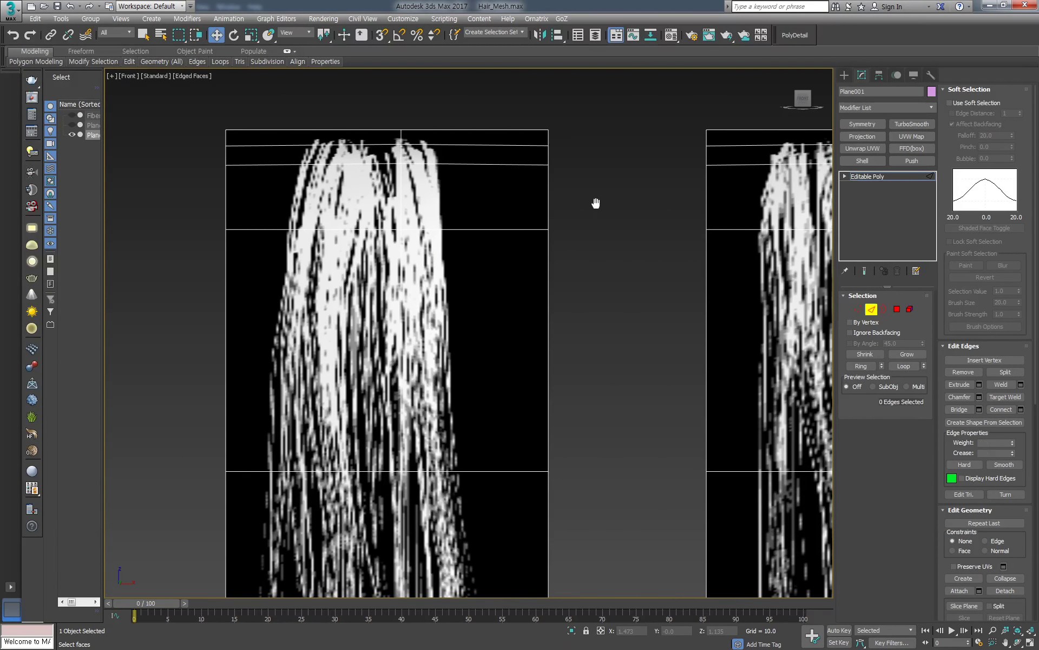
key(z)
Add TurboSmooth at 1 iteration to the curved hair strips and show them textured
click(845, 74)
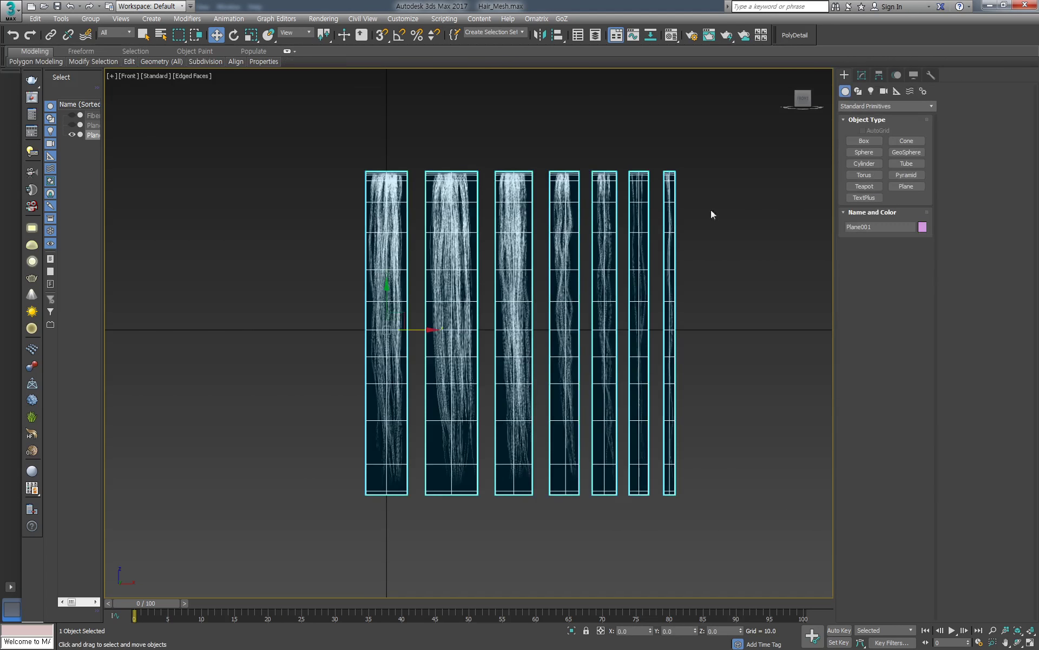
alt+middle_drag(710, 210, 645, 226)
click(861, 76)
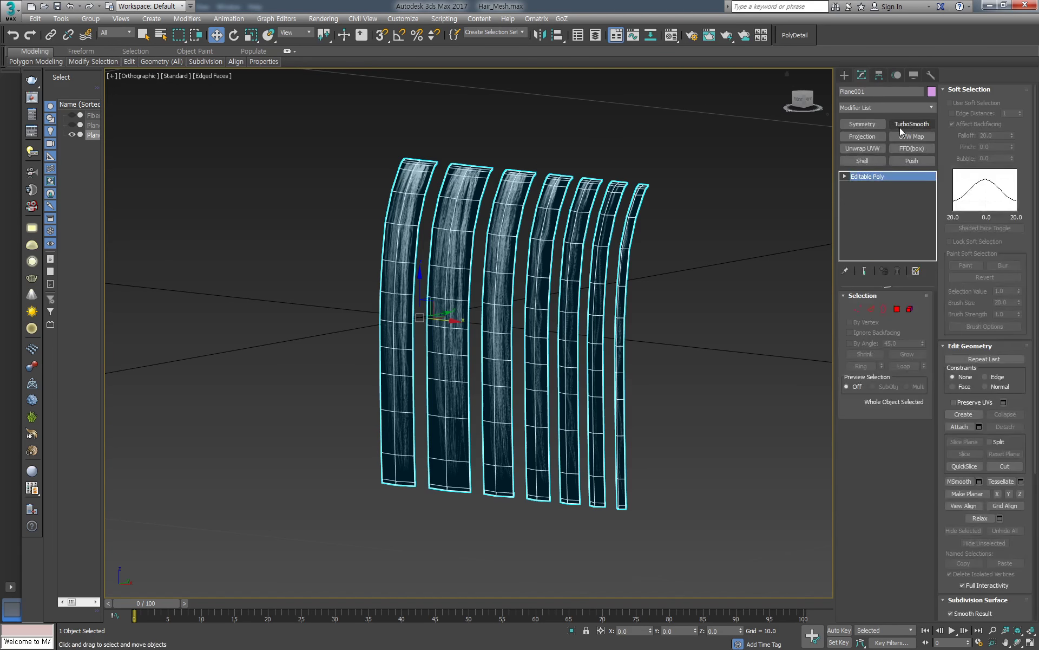
click(912, 124)
mouse_move(666, 217)
alt+middle_down()
mouse_move(621, 220)
mouse_move(618, 251)
mouse_move(608, 250)
mouse_move(624, 228)
mouse_move(644, 230)
mouse_move(645, 255)
mouse_move(643, 233)
mouse_move(656, 253)
mouse_move(704, 262)
mouse_move(701, 286)
alt+middle_up()
key(F4)
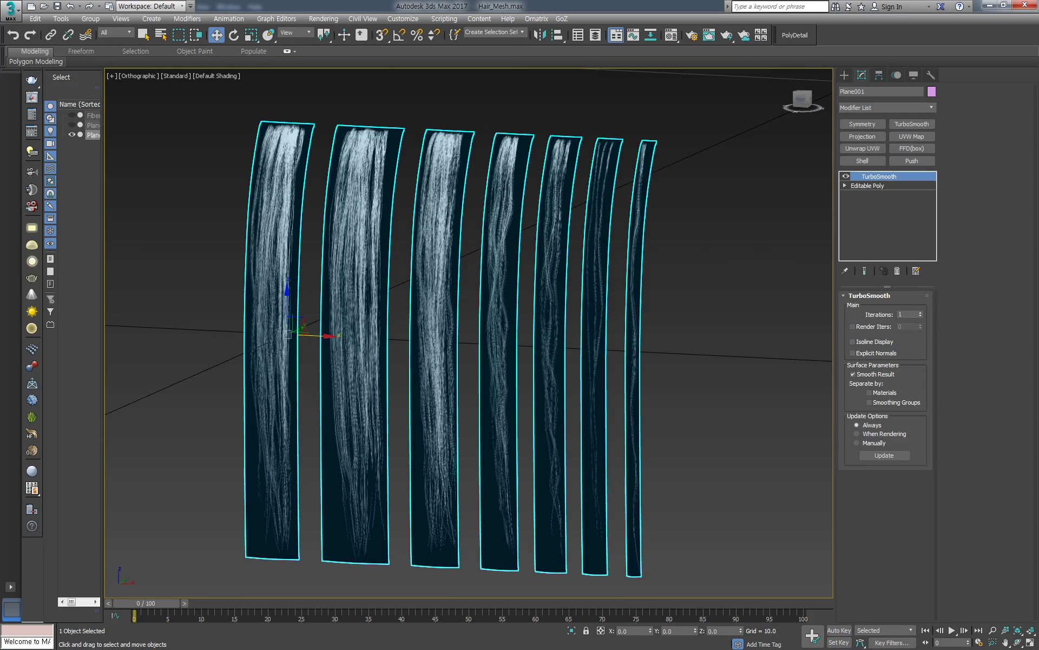
Export the selected hair mesh as Hair_Test.obj into the 01_Hair folder
key(ctrl+e)
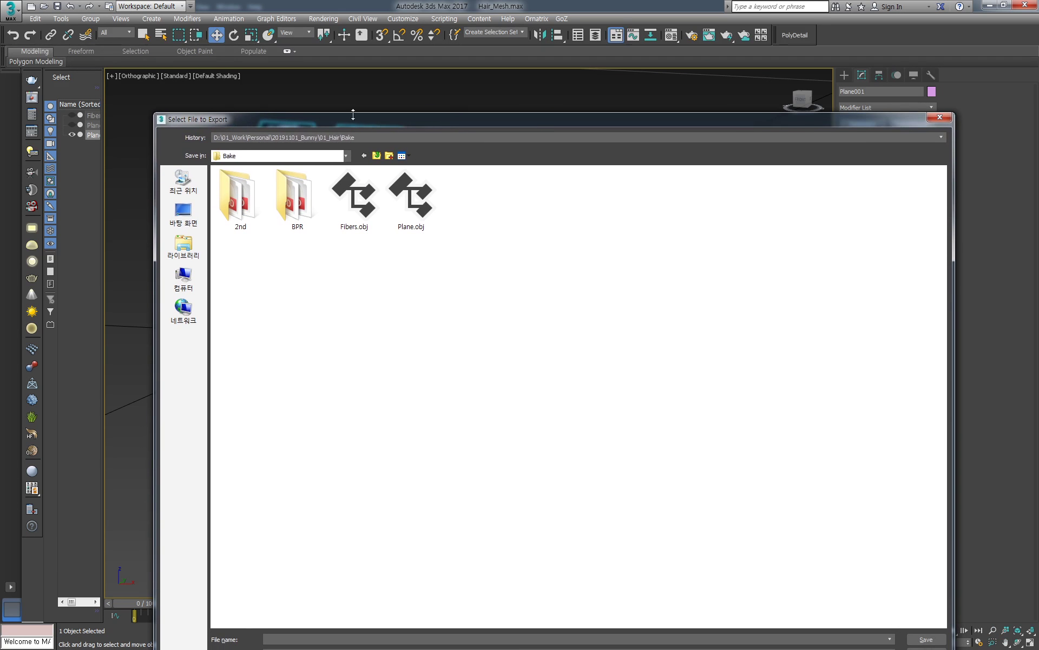
mouse_move(152, 112)
mouse_down()
mouse_move(314, 295)
mouse_move(423, 364)
mouse_up()
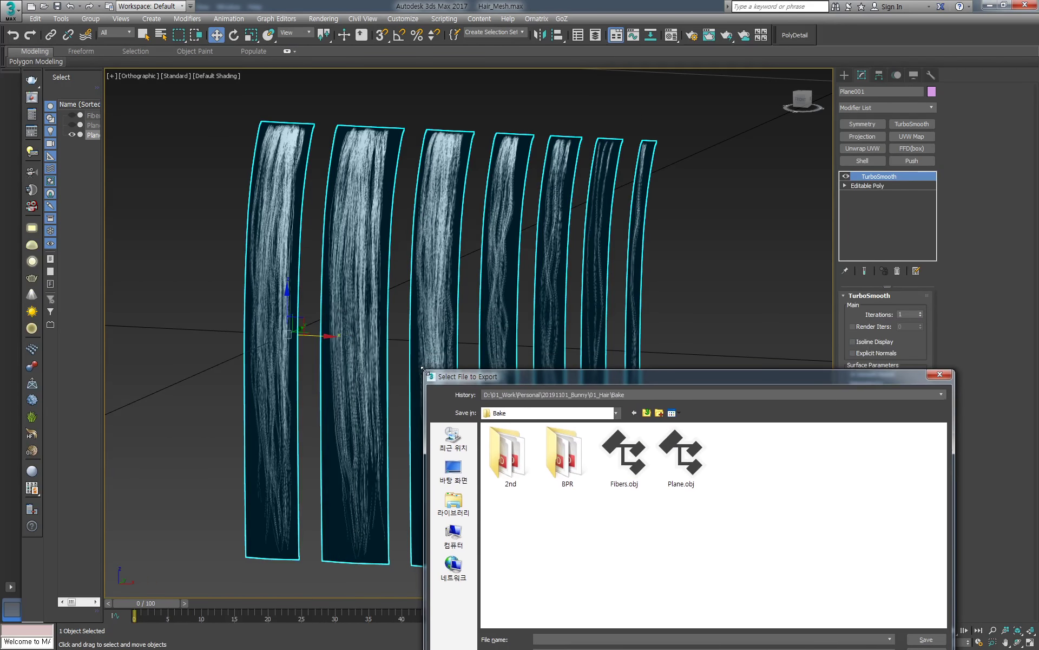
mouse_move(644, 381)
mouse_down()
mouse_move(480, 202)
mouse_move(438, 189)
mouse_up()
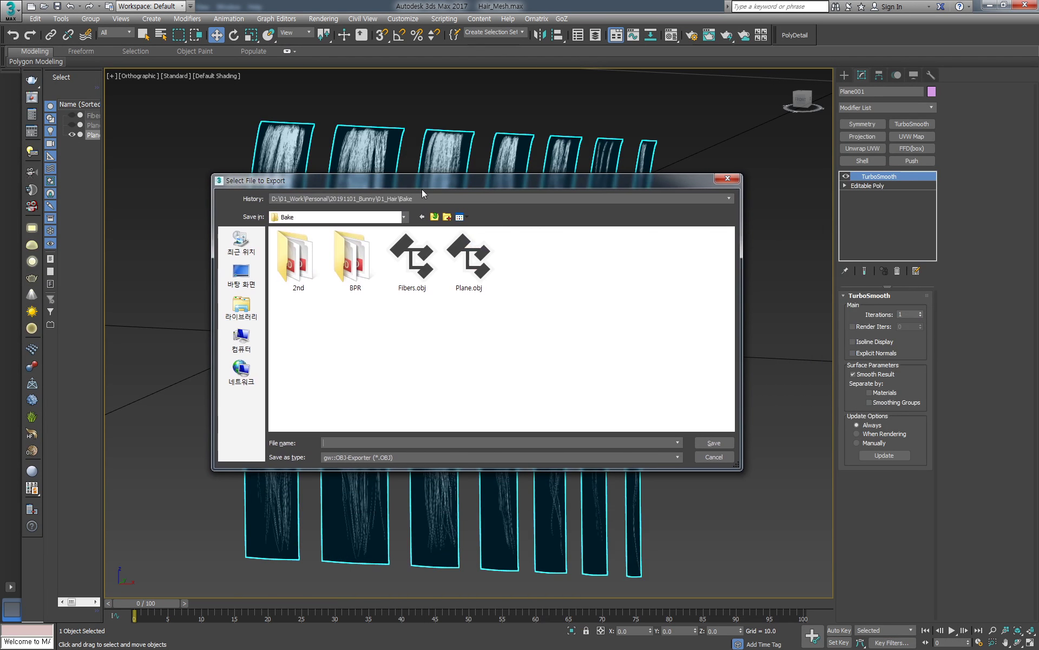
click(434, 216)
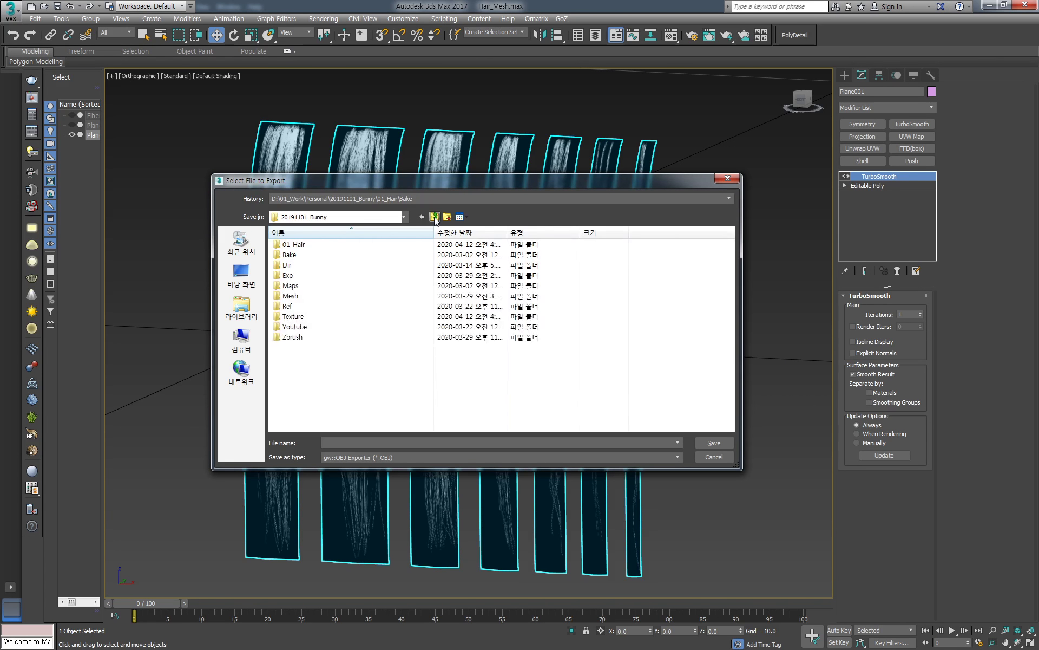
double_click(325, 246)
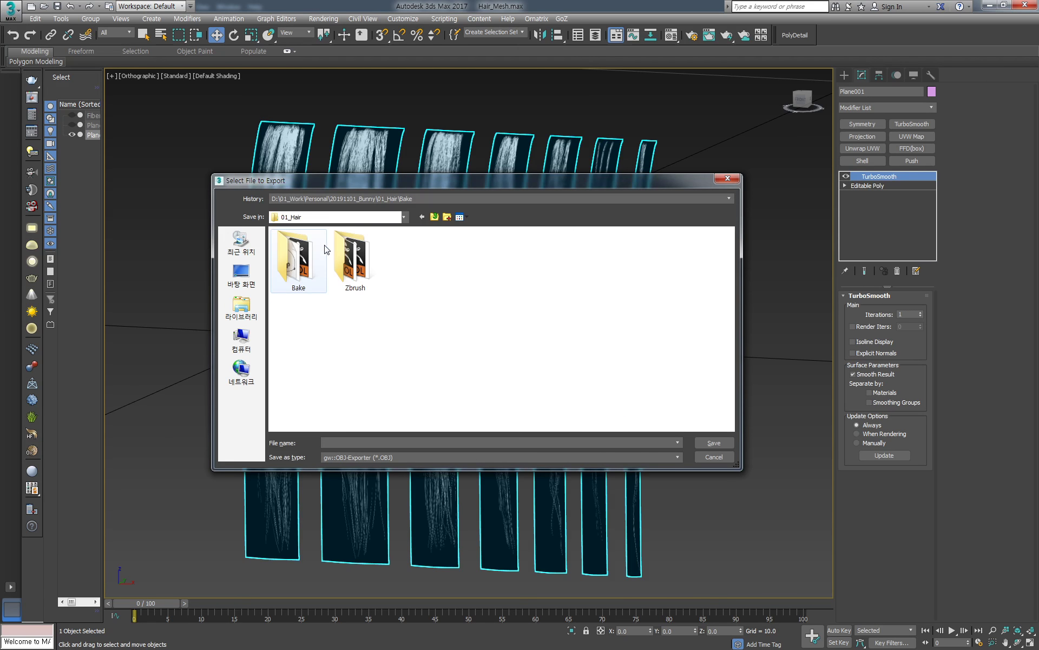
text(H)
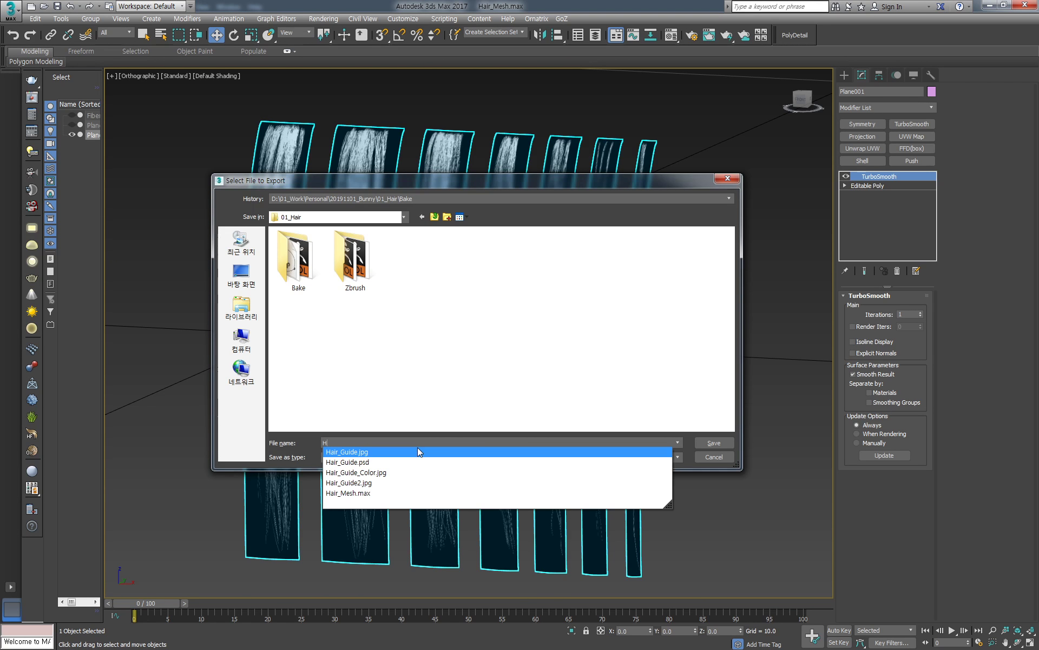
text(air_Test)
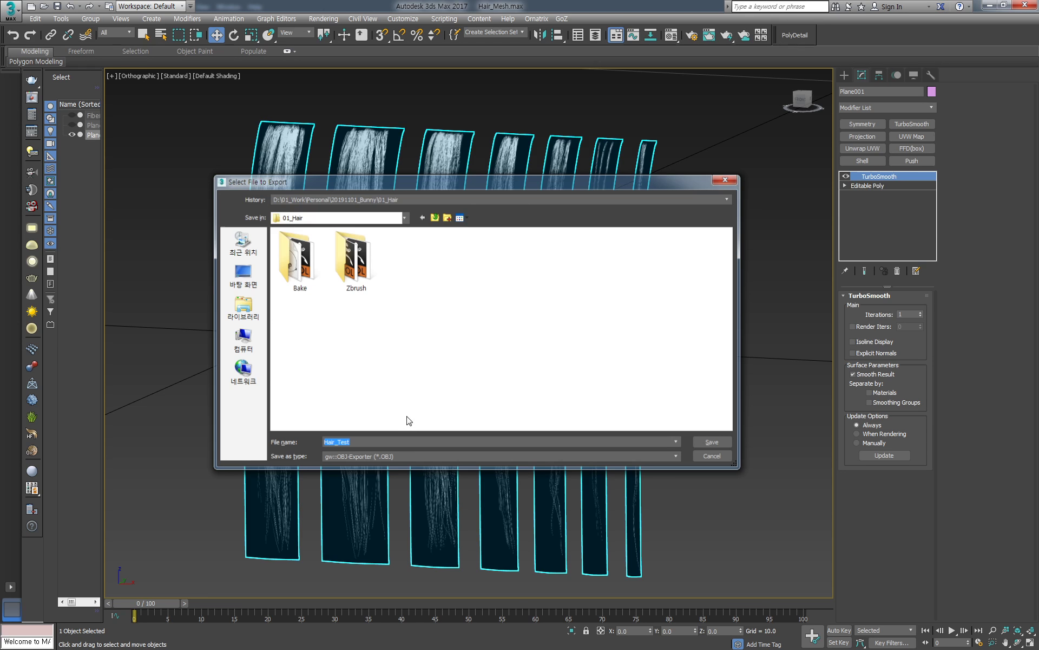
key(Return)
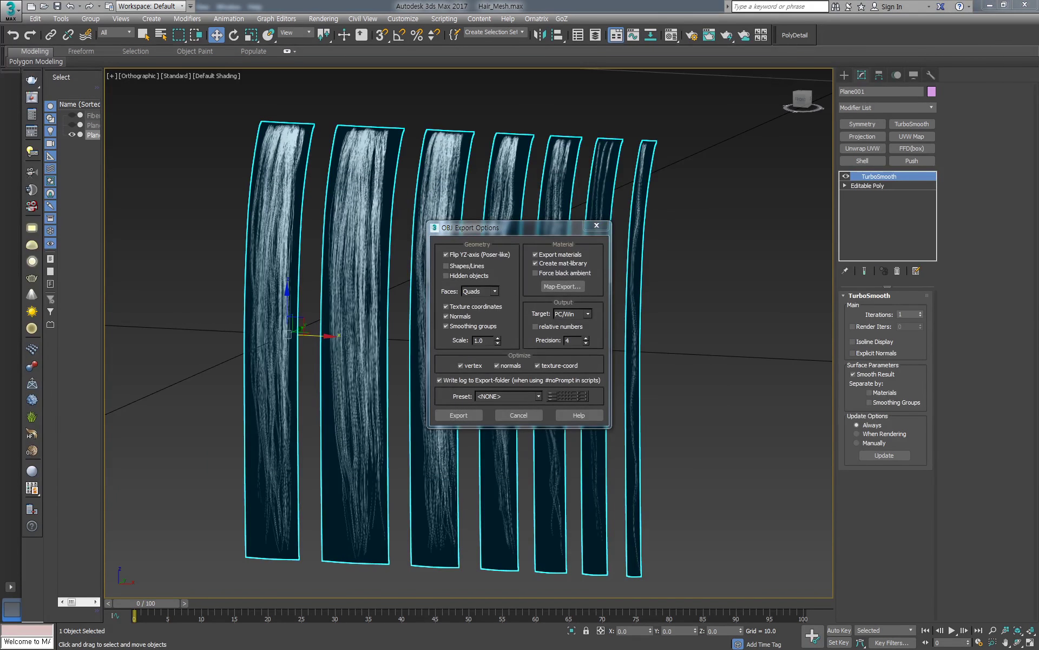
click(459, 415)
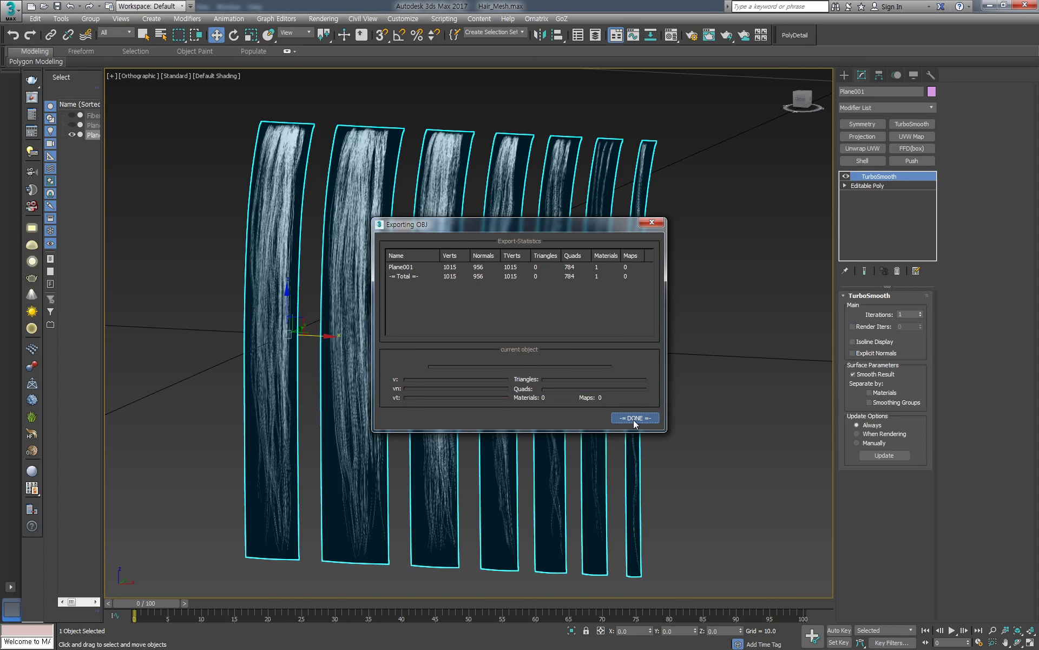
click(627, 420)
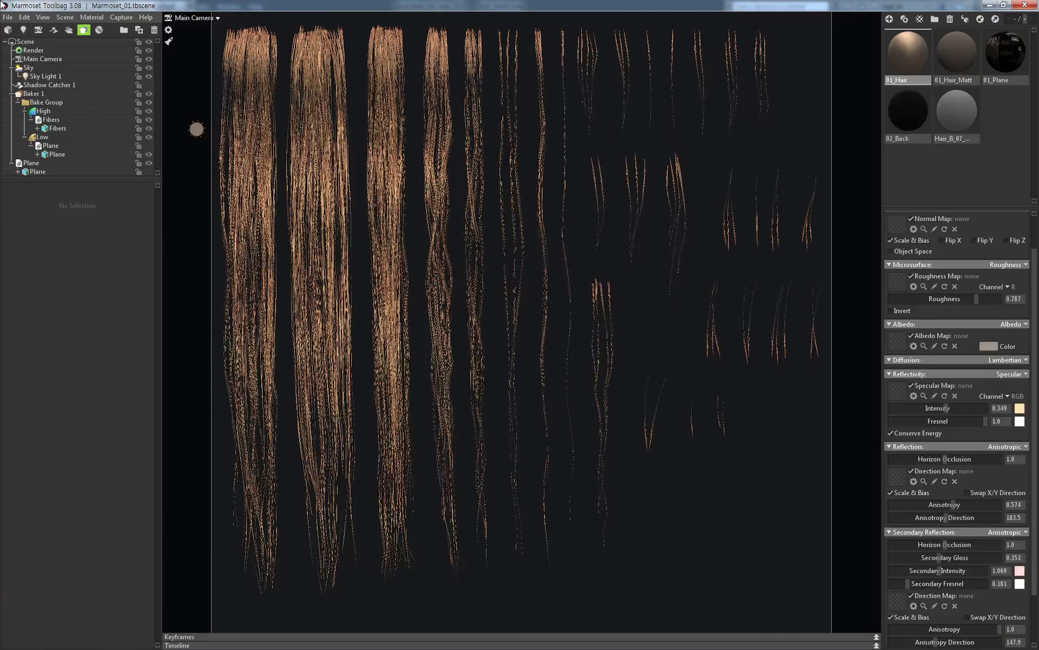
Save the Marmoset scene under the new name Marmoset_02
click(7, 17)
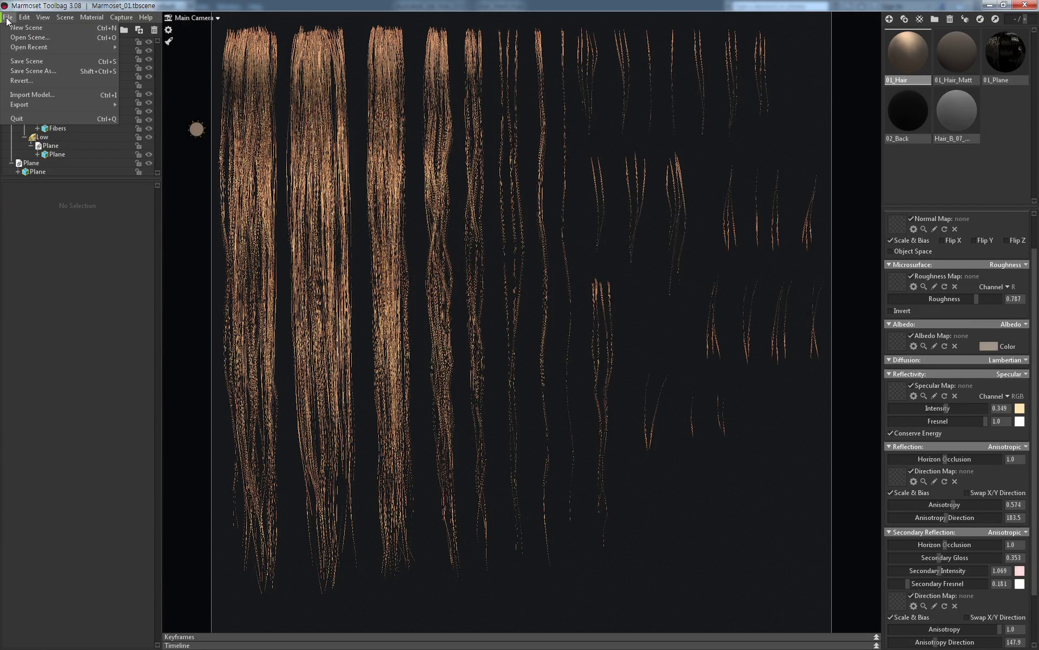
click(40, 71)
click(130, 120)
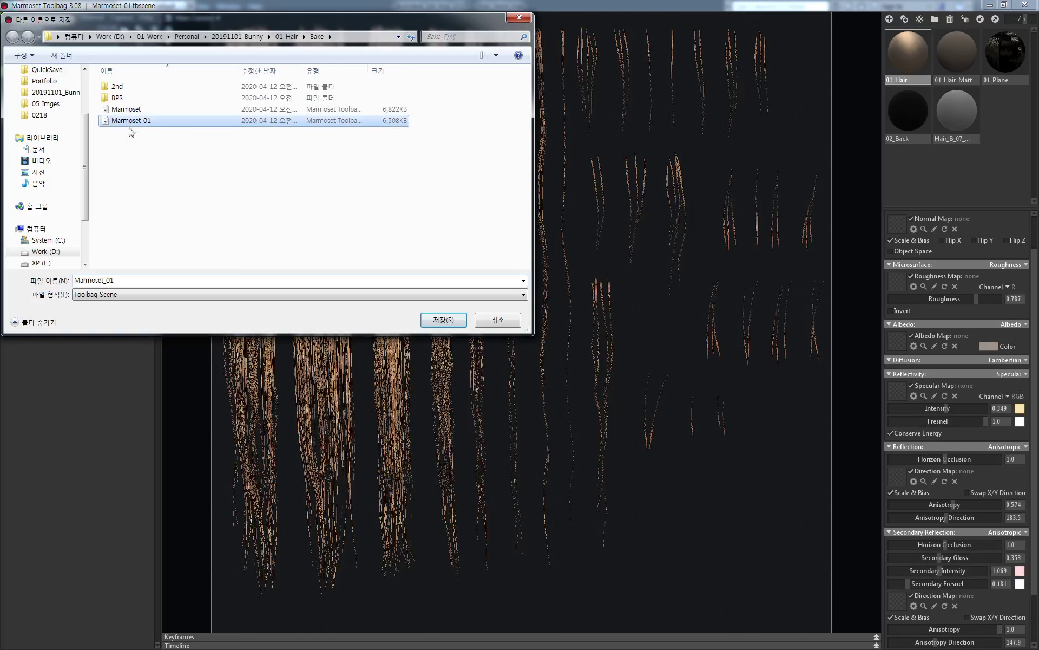
double_click(95, 280)
text(Marmoset_02₩)
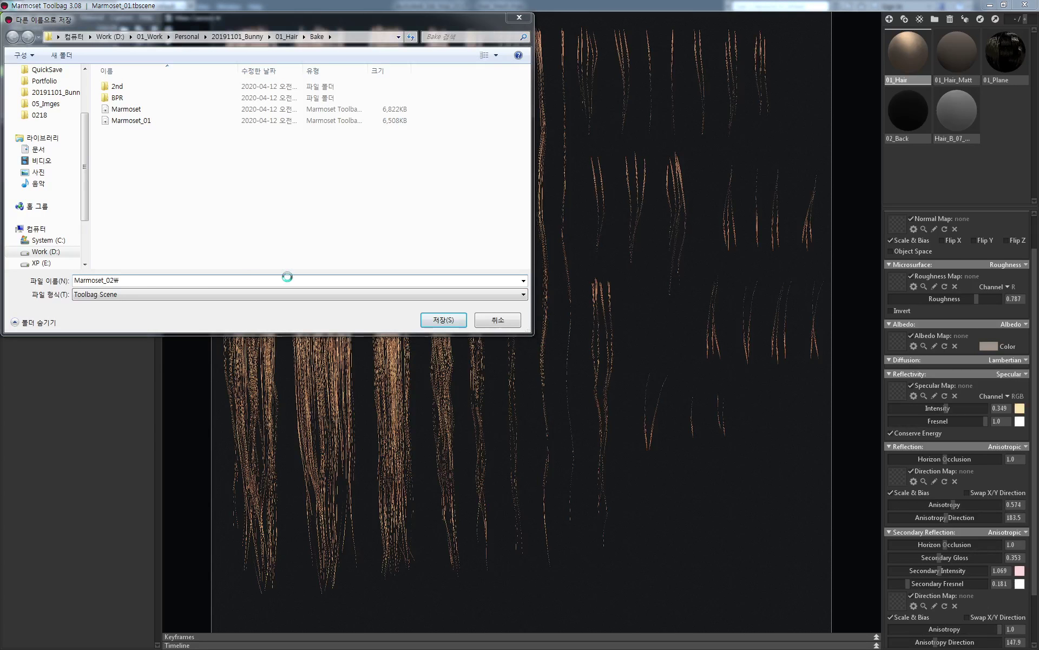
text(\)
key(Return)
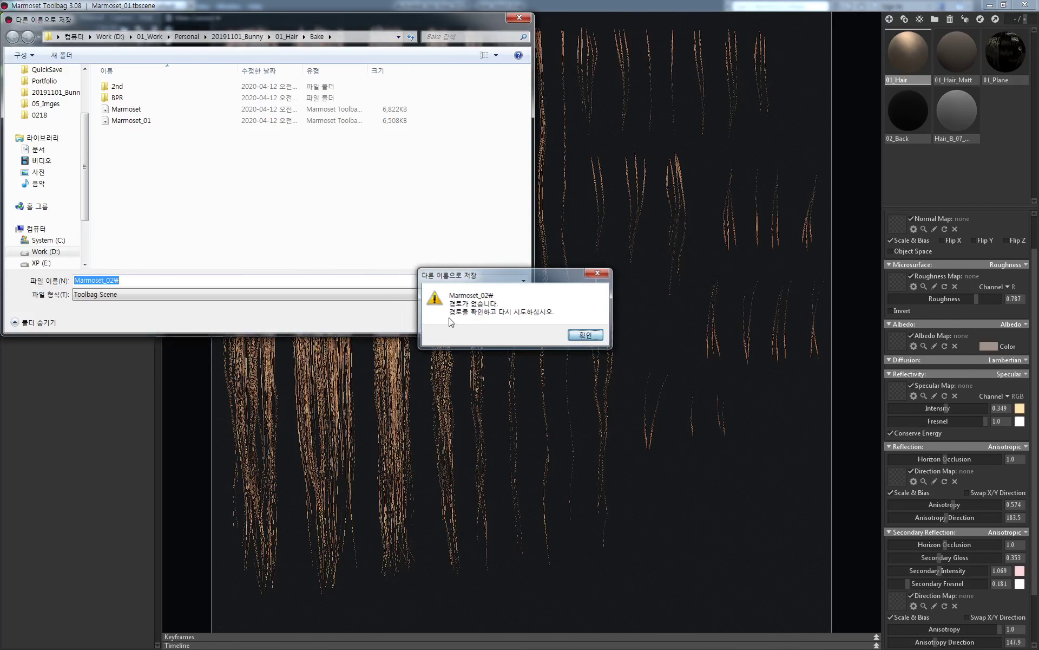
key(Return)
click(159, 282)
key(BackSpace)
key(Return)
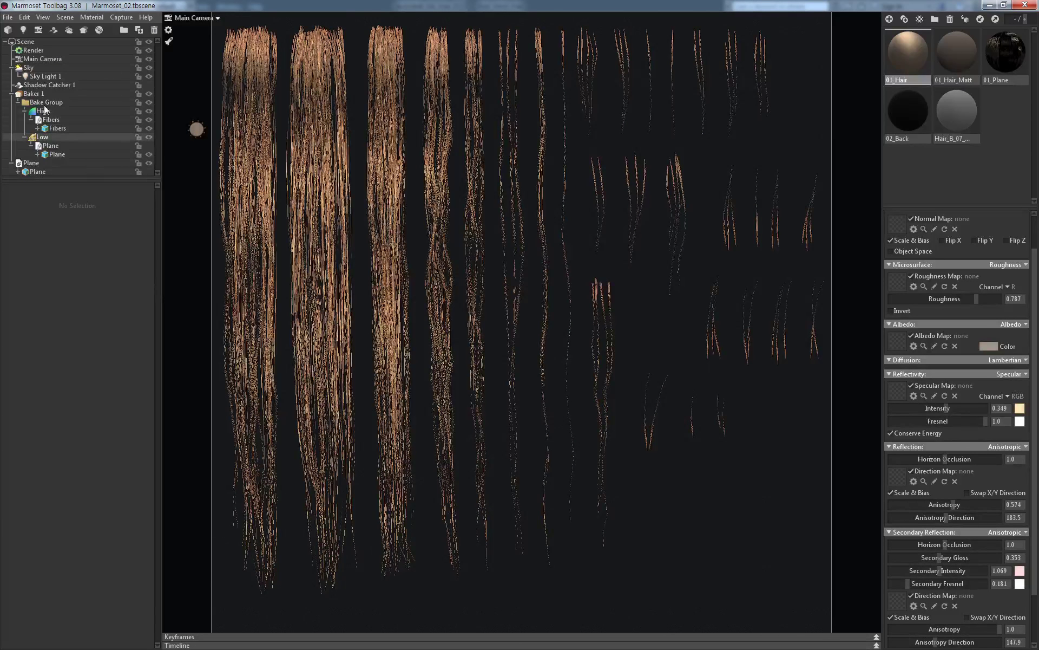
Start a new empty scene and bring up the model import browser
click(8, 18)
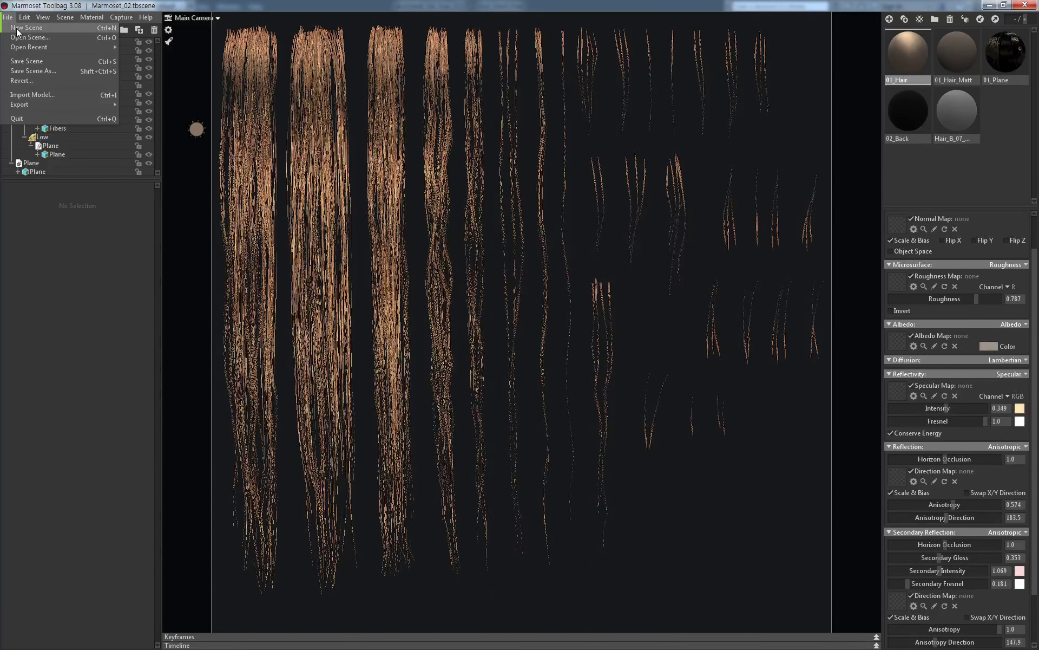
click(13, 27)
click(8, 30)
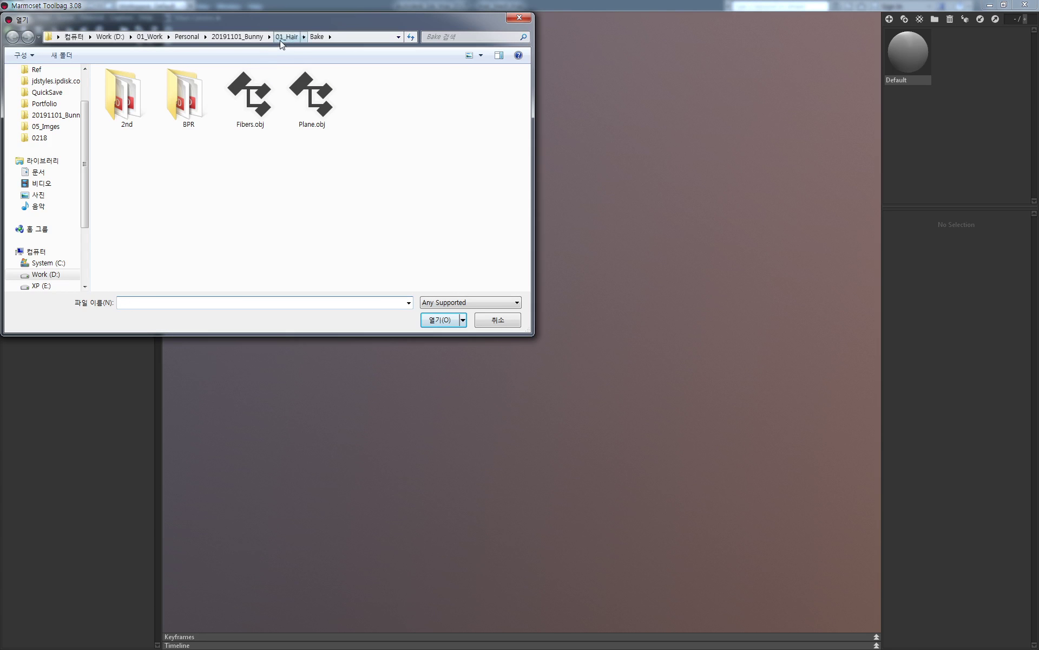
Import Hair_Test.obj from the 01_Hair folder and orbit to view the hair cards
click(286, 36)
double_click(246, 98)
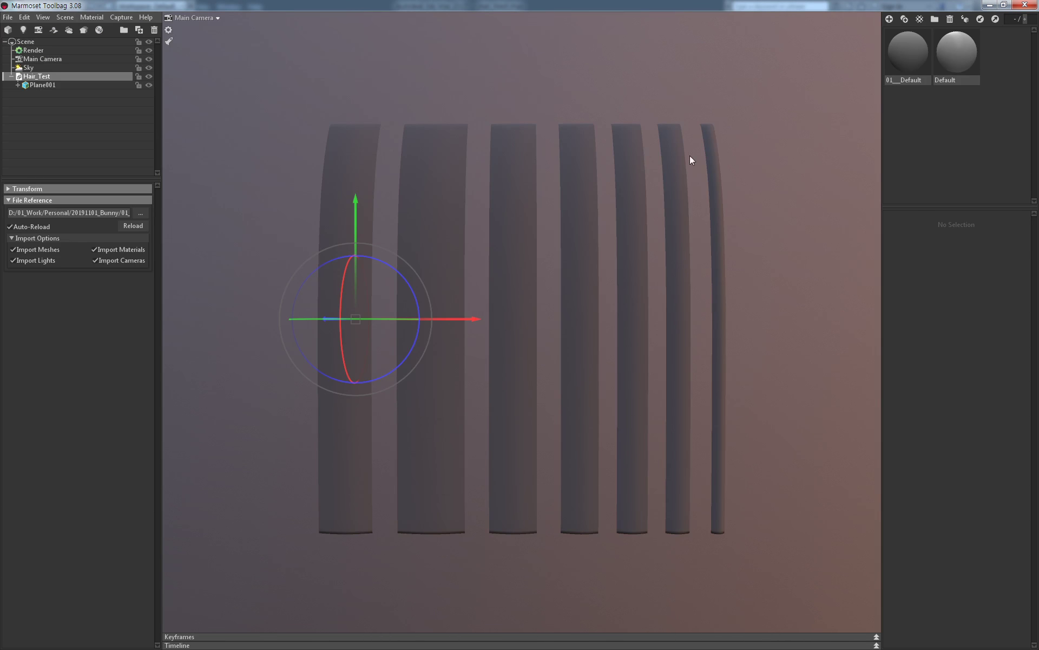
mouse_move(690, 155)
mouse_down()
mouse_move(689, 111)
mouse_move(668, 151)
mouse_move(711, 88)
mouse_move(720, 107)
mouse_move(706, 146)
mouse_move(657, 119)
mouse_move(648, 63)
mouse_move(650, 164)
mouse_move(701, 137)
mouse_up()
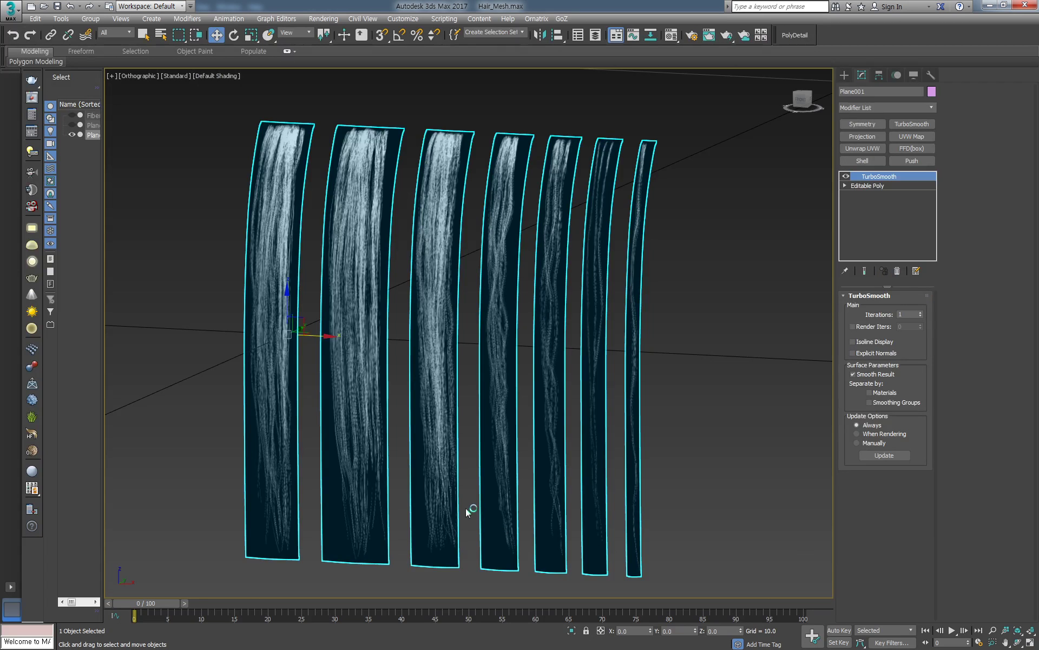
middle_drag(469, 508, 471, 290)
Turn on Edged Faces and orbit to inspect the hair planes fanning diagonally
scroll(416, 403, up, 5)
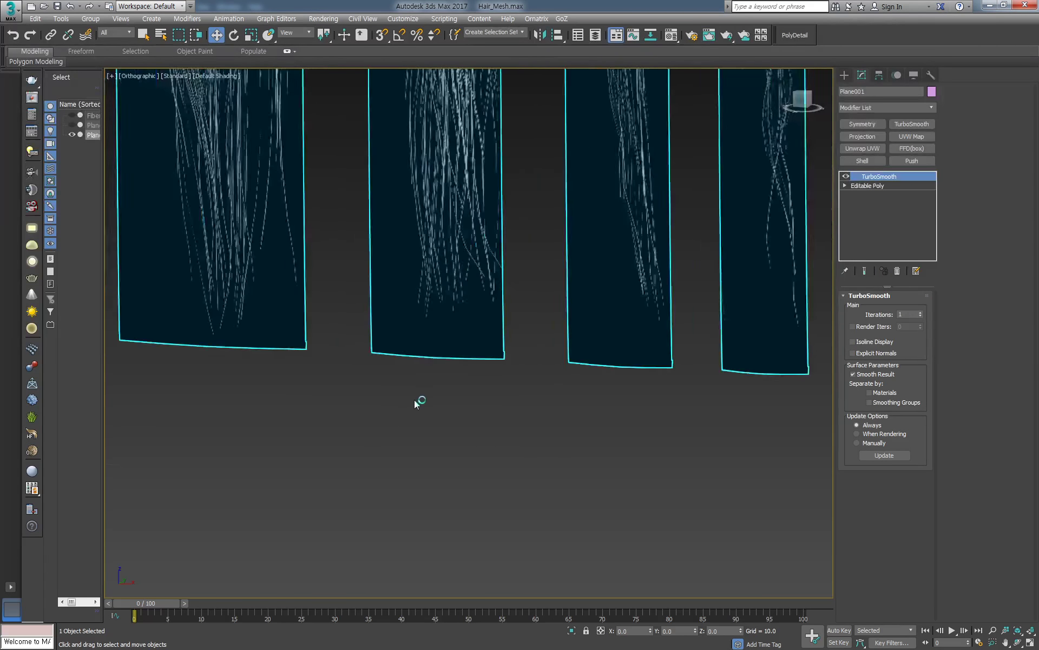
scroll(415, 403, up, 5)
key(F4)
scroll(524, 309, down, 1)
scroll(487, 300, down, 2)
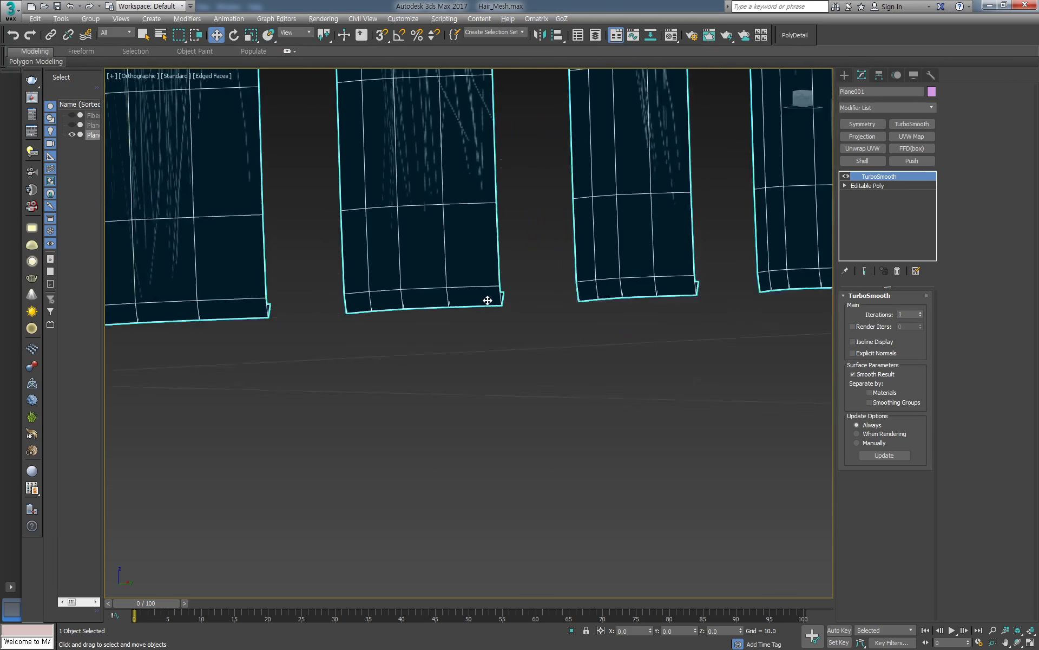
mouse_move(487, 299)
alt+middle_down()
mouse_move(472, 288)
mouse_move(429, 311)
mouse_move(513, 308)
mouse_move(488, 394)
mouse_move(505, 418)
alt+middle_up()
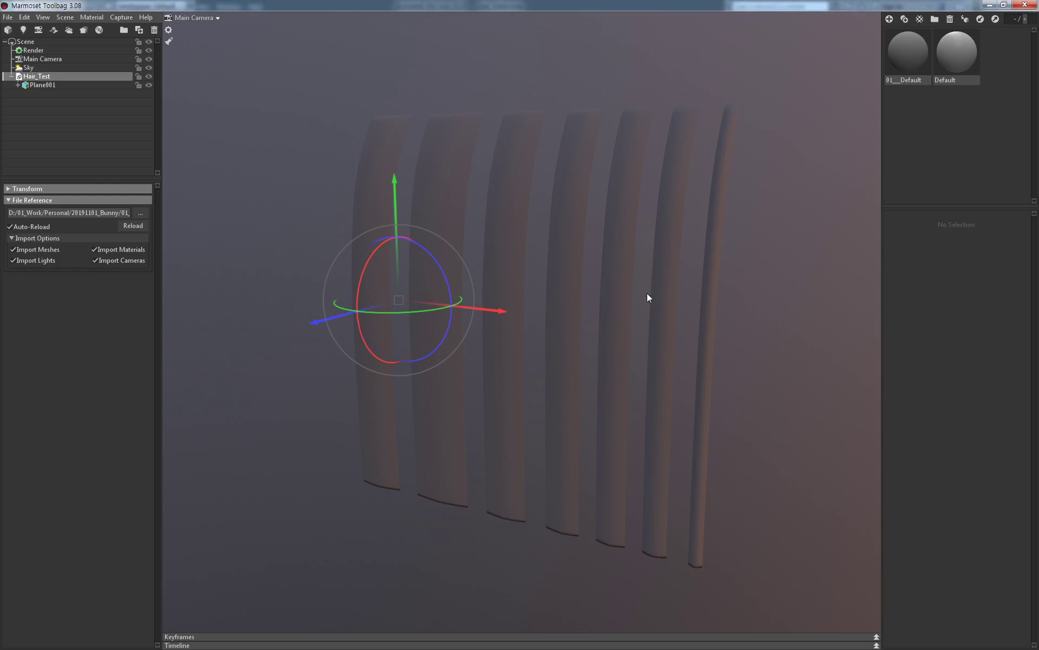
click(567, 152)
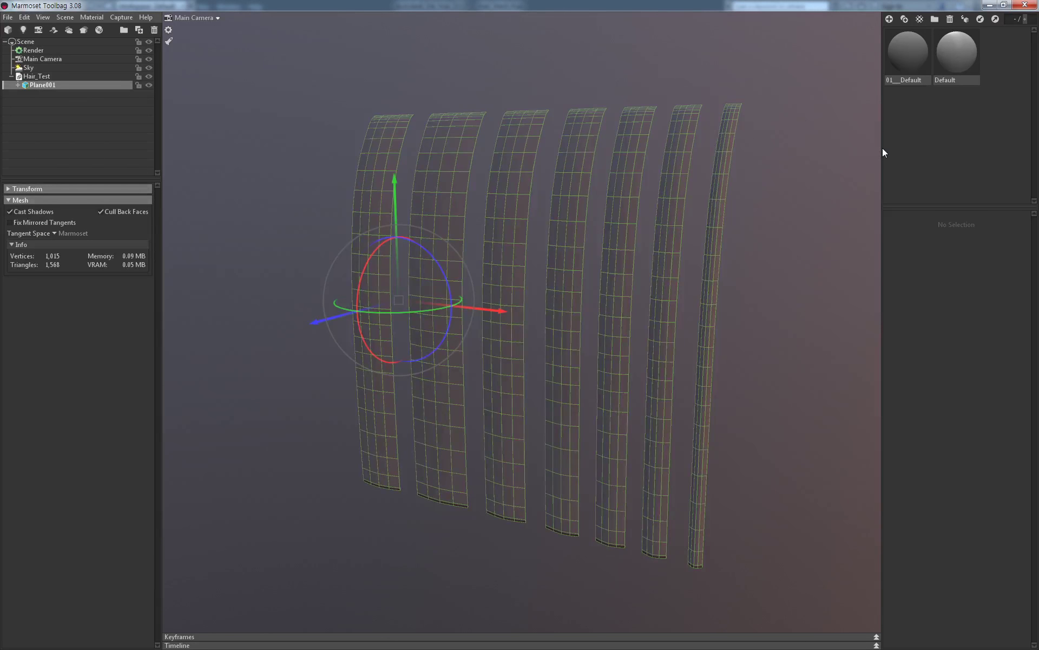
Assign the Default material to Plane001 and load Hair_Albedo.psd as its albedo
middle_drag(880, 148, 804, 151)
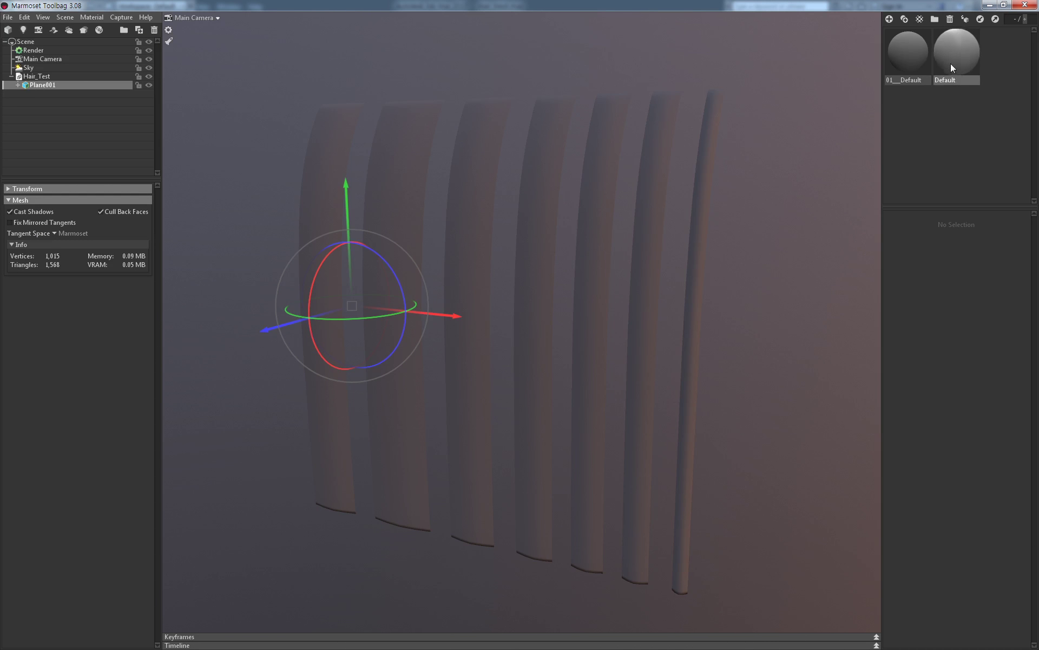
mouse_move(951, 63)
mouse_down()
mouse_move(736, 161)
mouse_move(704, 164)
mouse_up()
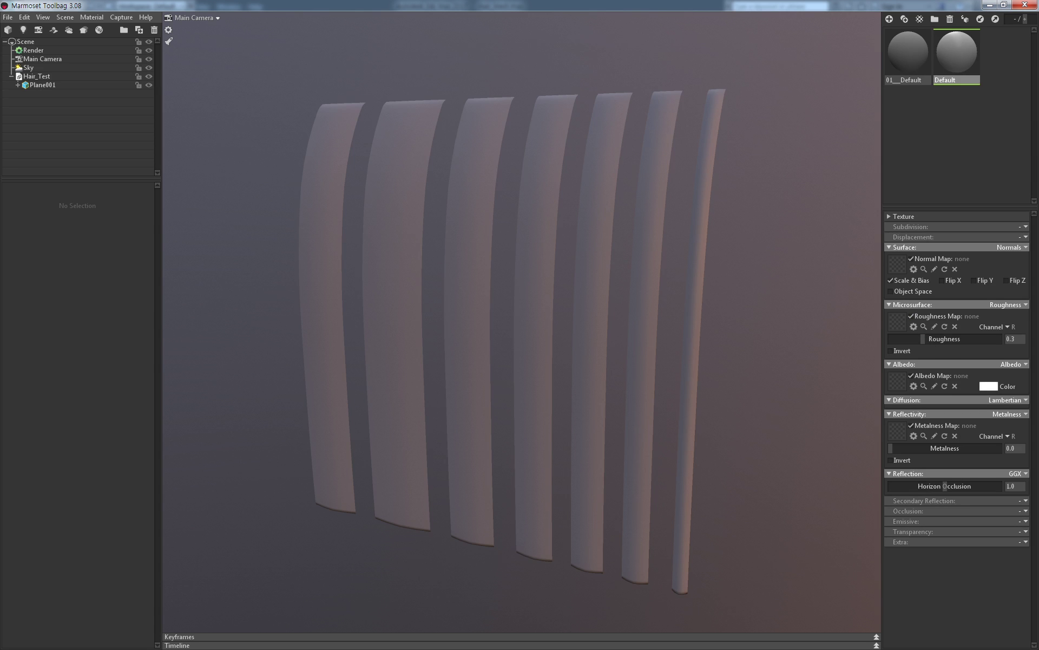
click(904, 381)
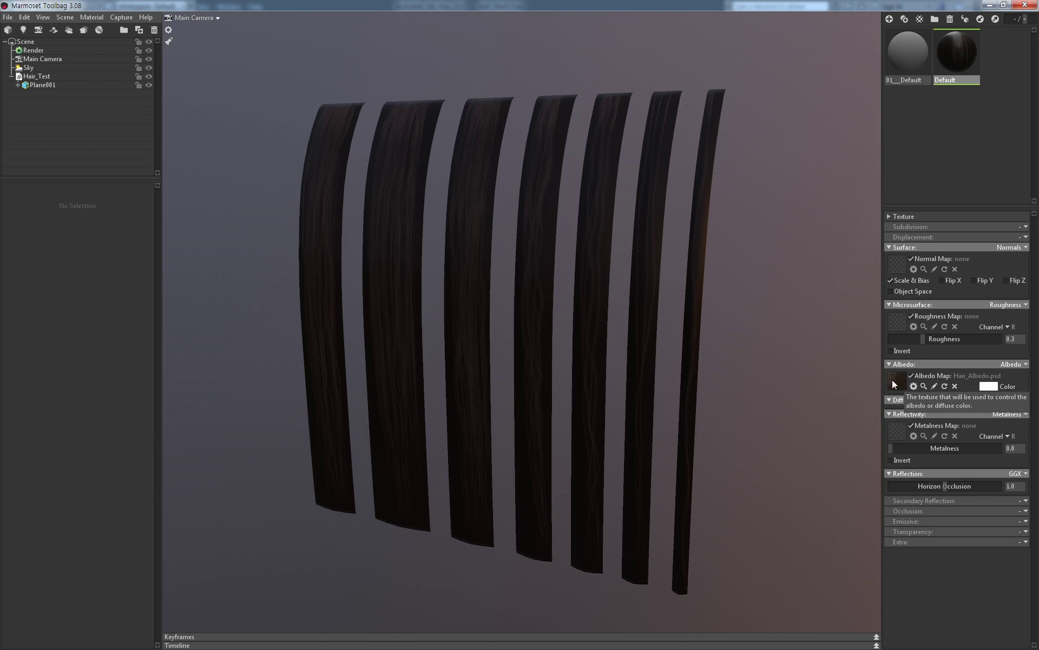
mouse_move(763, 249)
mouse_down()
mouse_move(806, 226)
mouse_move(805, 275)
mouse_up()
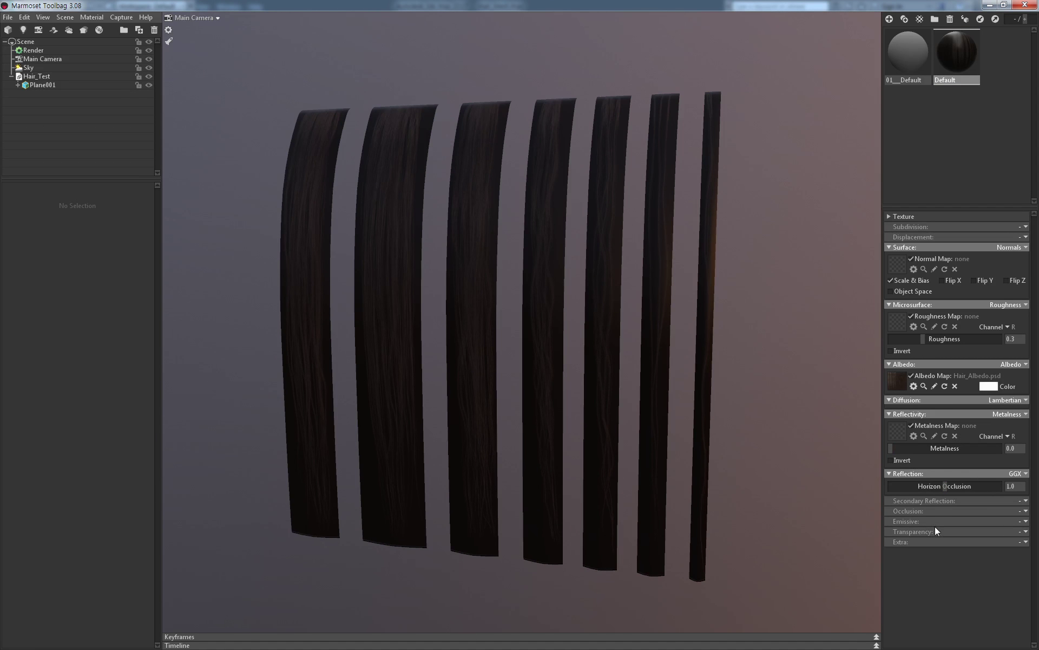
Set transparency to Dither with the Hair_Alpha.psd cutout and load Hair_Normal.psd
click(1020, 533)
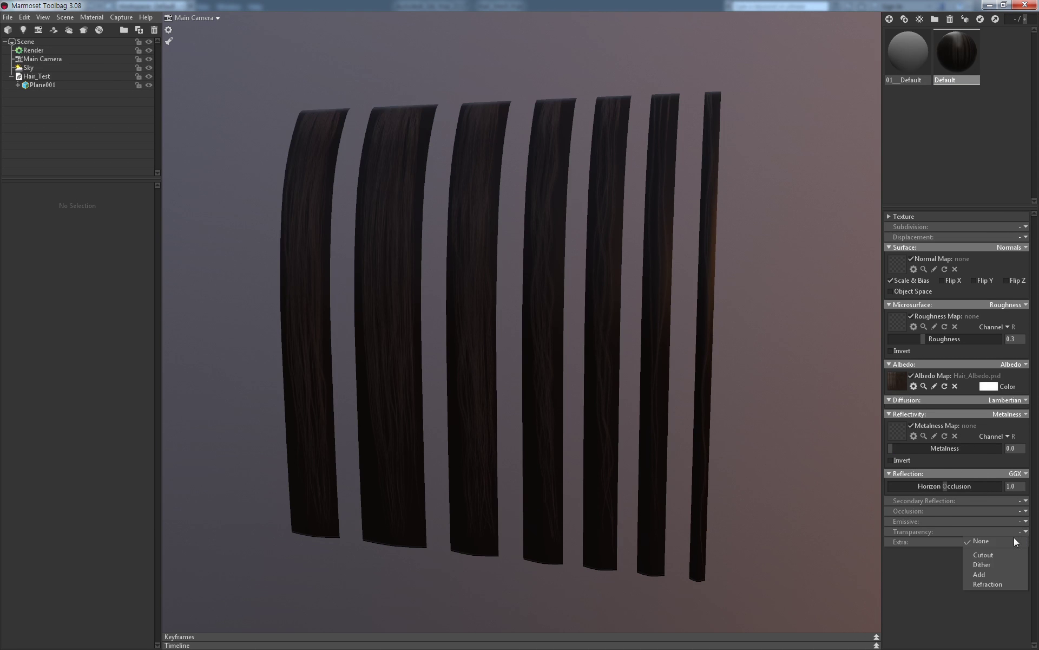
click(983, 564)
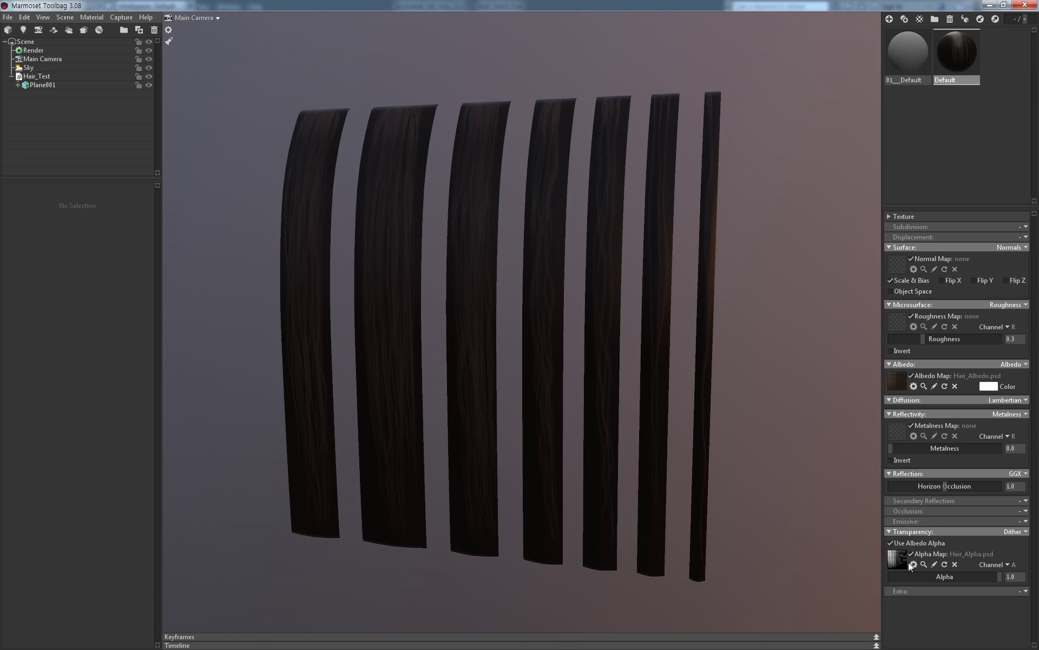
click(991, 566)
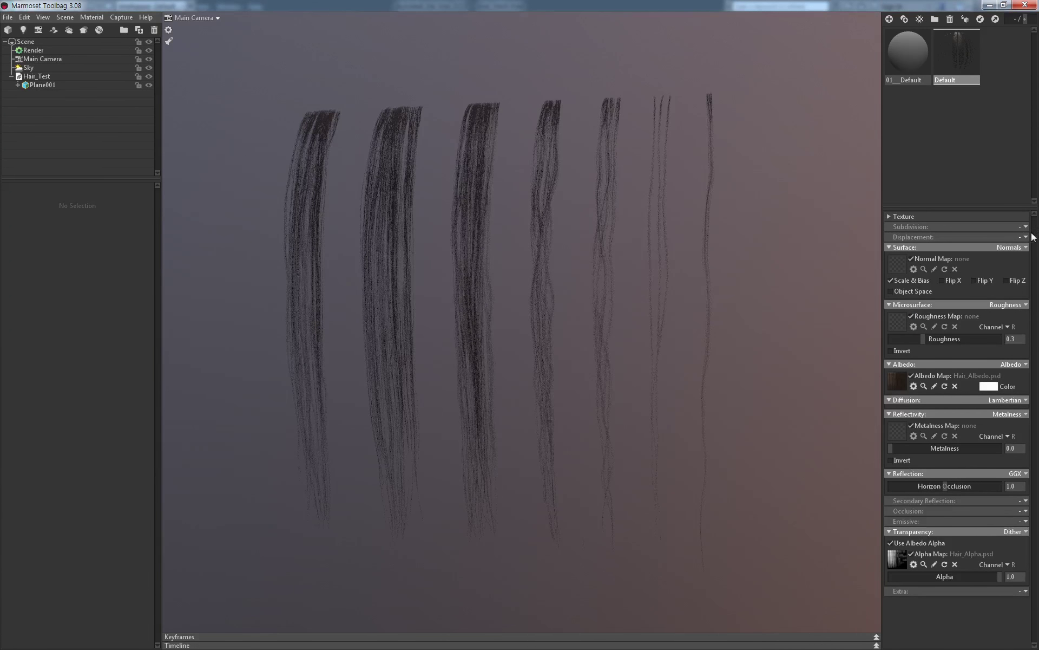
drag(1035, 238, 896, 268)
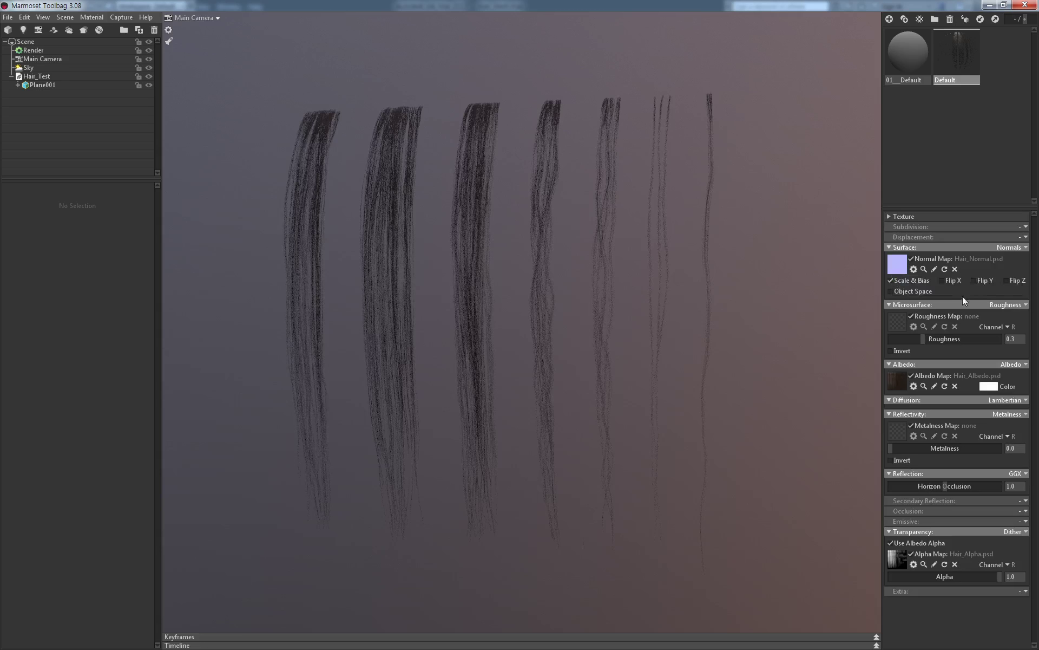
Flip the normal map's Y channel and browse the Sky presets for an interior environment
click(974, 281)
mouse_move(353, 160)
mouse_down()
mouse_move(392, 184)
mouse_move(331, 167)
mouse_up()
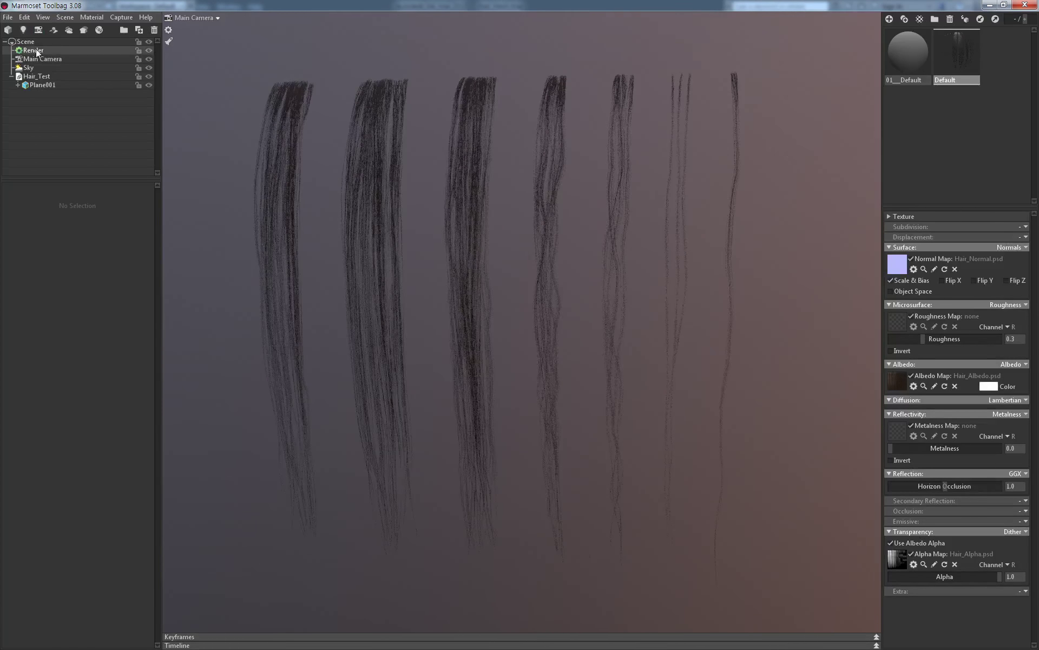
click(39, 67)
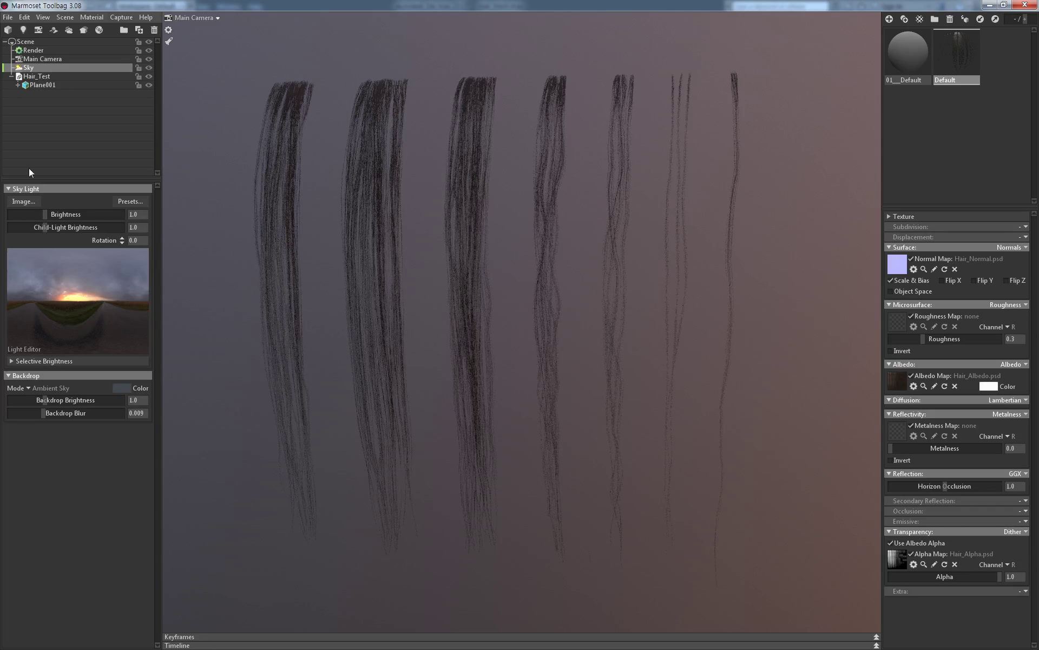
click(130, 201)
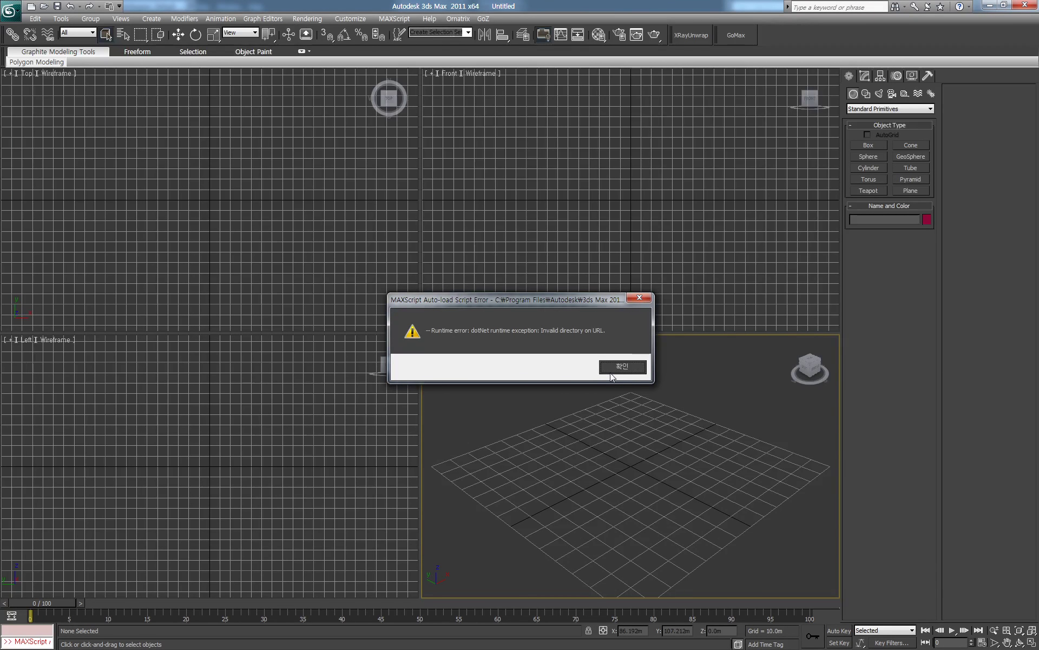
click(758, 186)
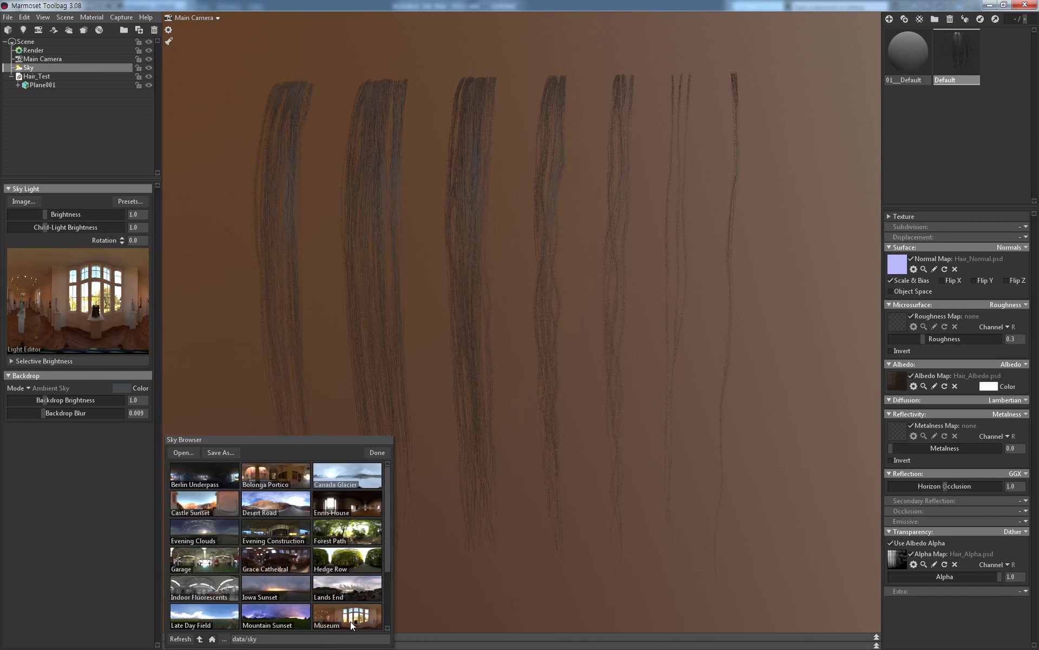
Rotate the sky environment and set the backdrop to a plain black colour
click(381, 455)
mouse_move(420, 402)
shift+mouse_down()
mouse_move(460, 355)
mouse_move(490, 355)
mouse_move(401, 359)
mouse_move(445, 360)
mouse_move(433, 348)
shift+mouse_up()
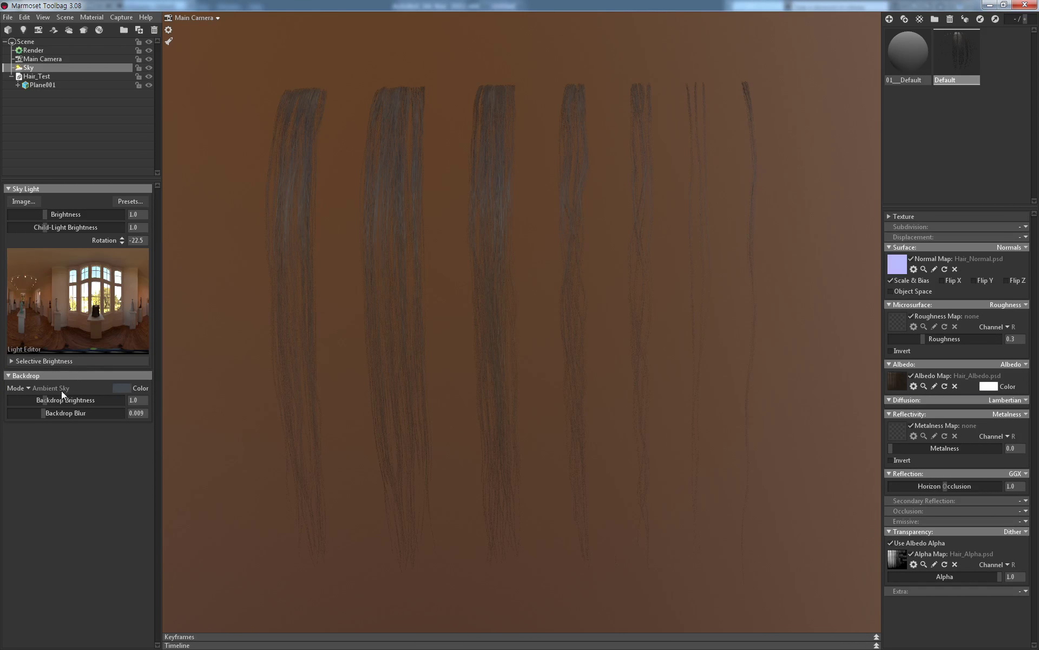
click(24, 388)
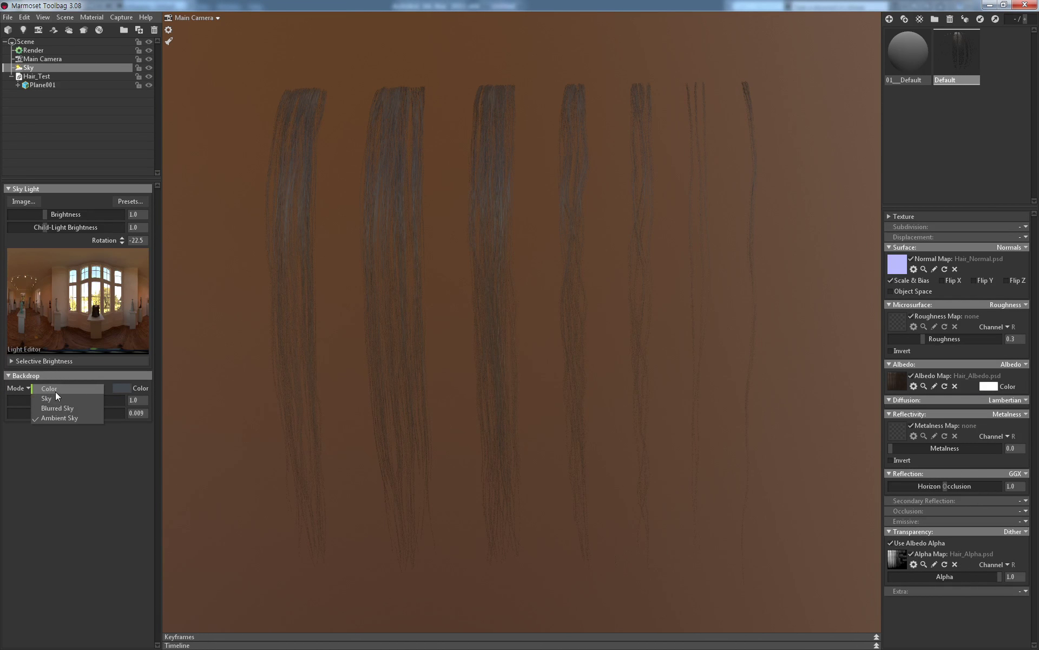
click(55, 392)
click(121, 388)
drag(199, 587, 152, 644)
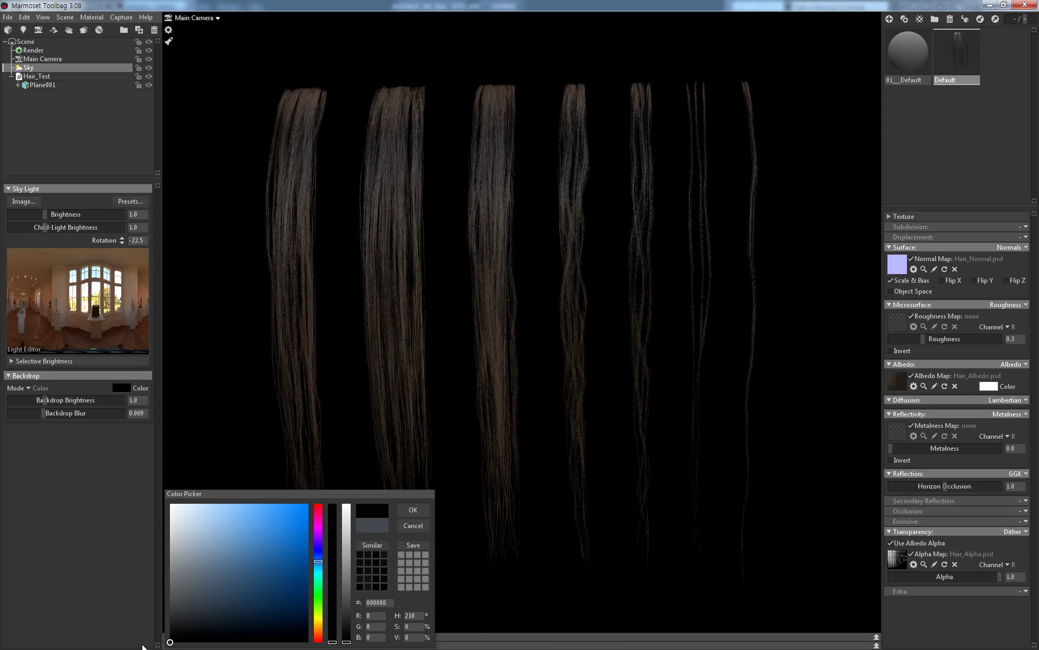
click(413, 509)
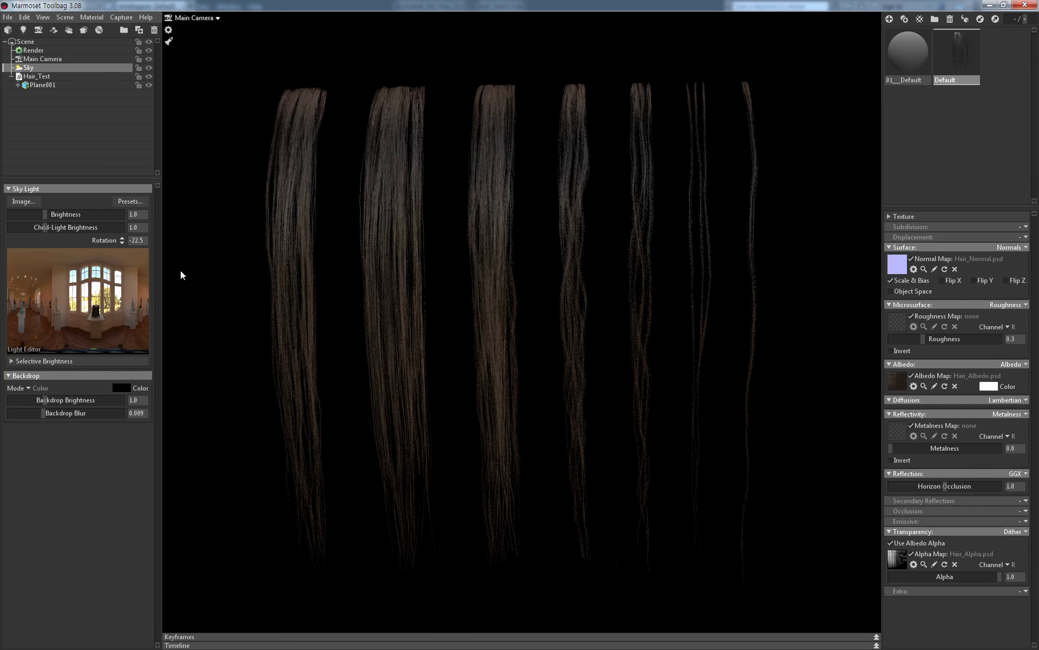
Add Sky Light 1, raise its brightness to about 105, and aim it at the hair strands
click(64, 324)
click(319, 326)
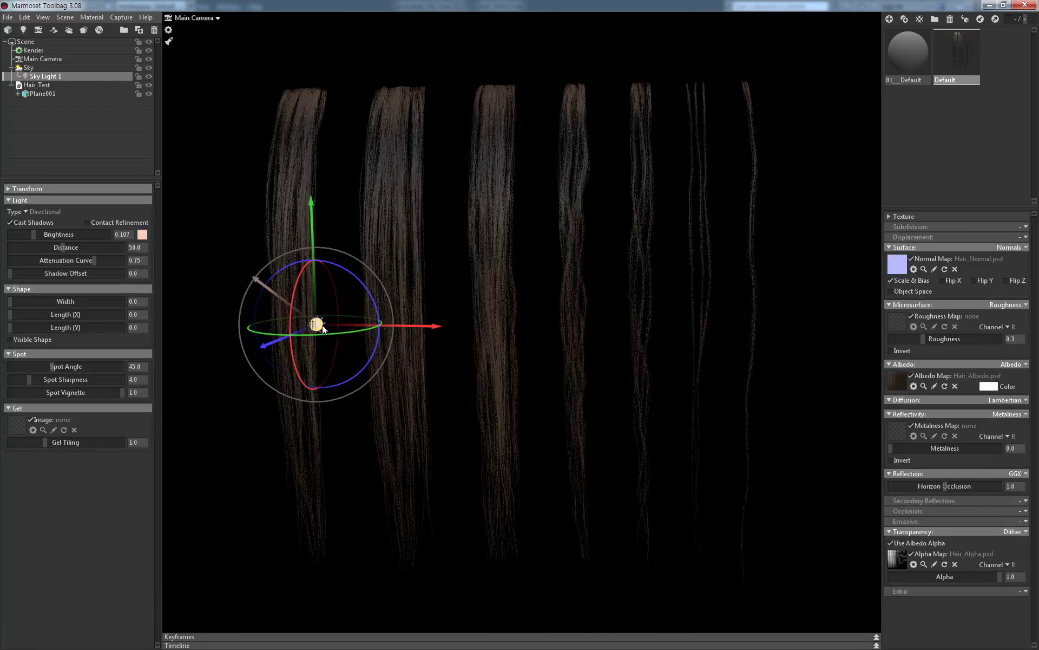
drag(323, 325, 224, 164)
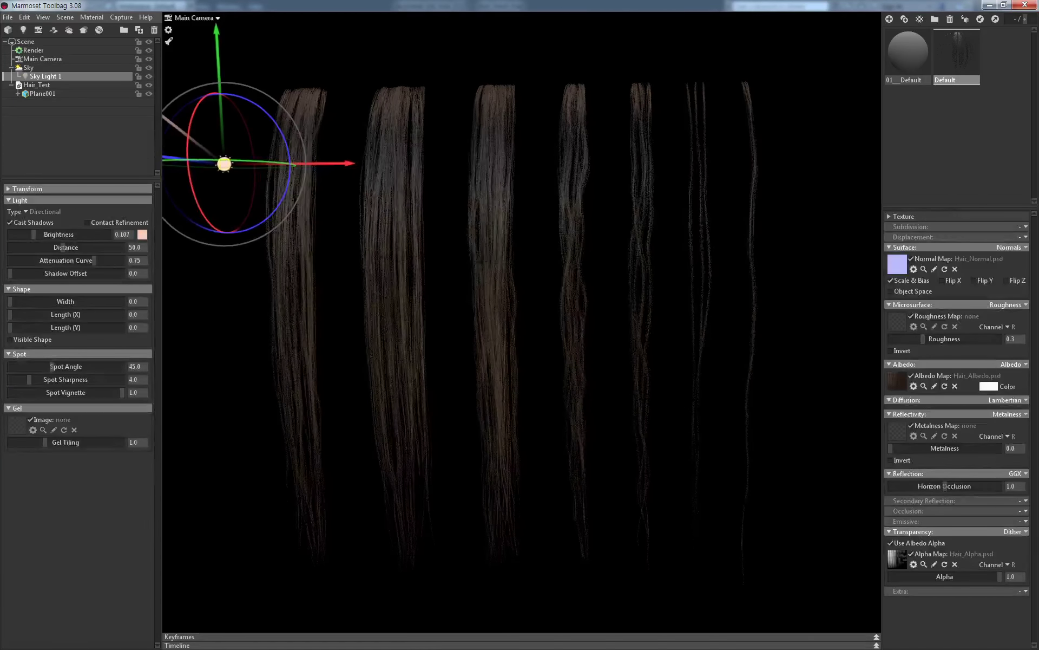
drag(34, 234, 105, 240)
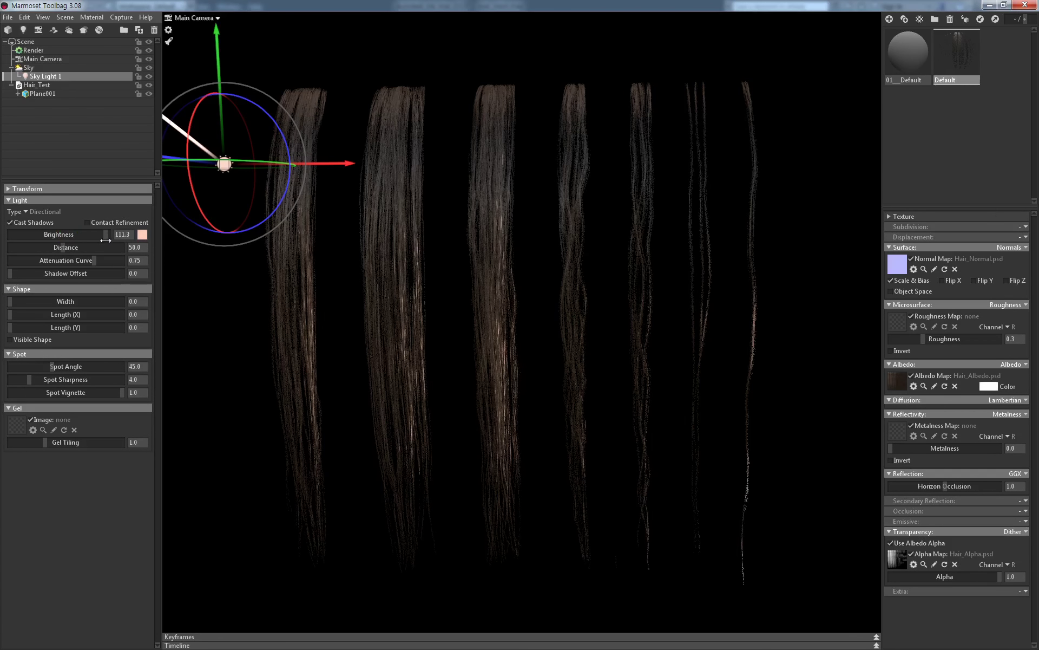
mouse_move(240, 166)
mouse_down()
mouse_move(266, 166)
mouse_move(214, 184)
mouse_up()
drag(216, 169, 208, 133)
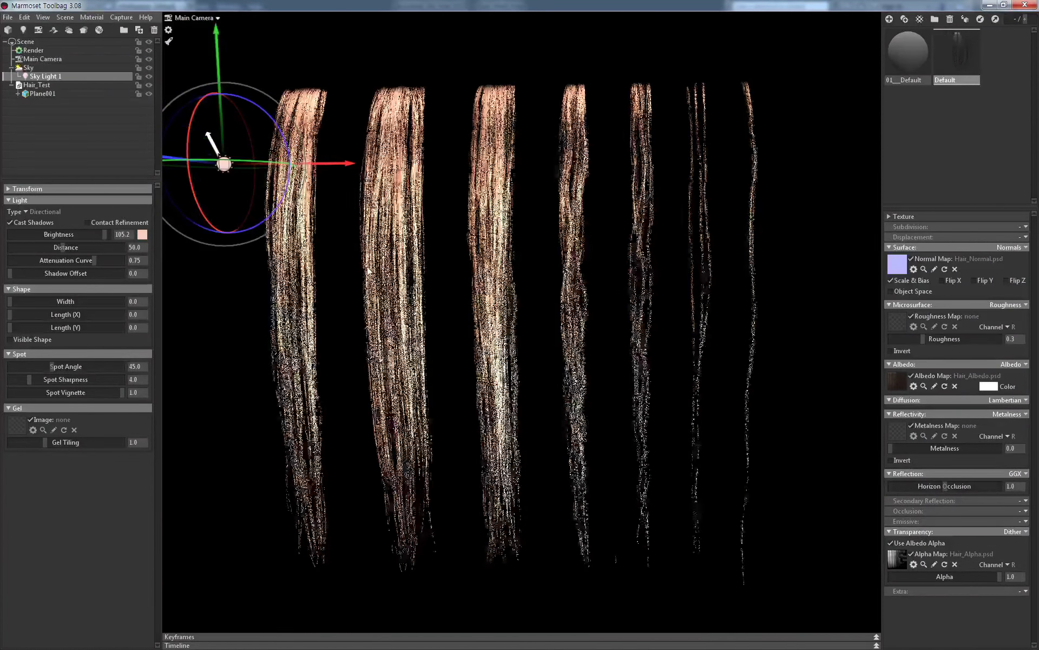
drag(325, 270, 407, 265)
click(65, 17)
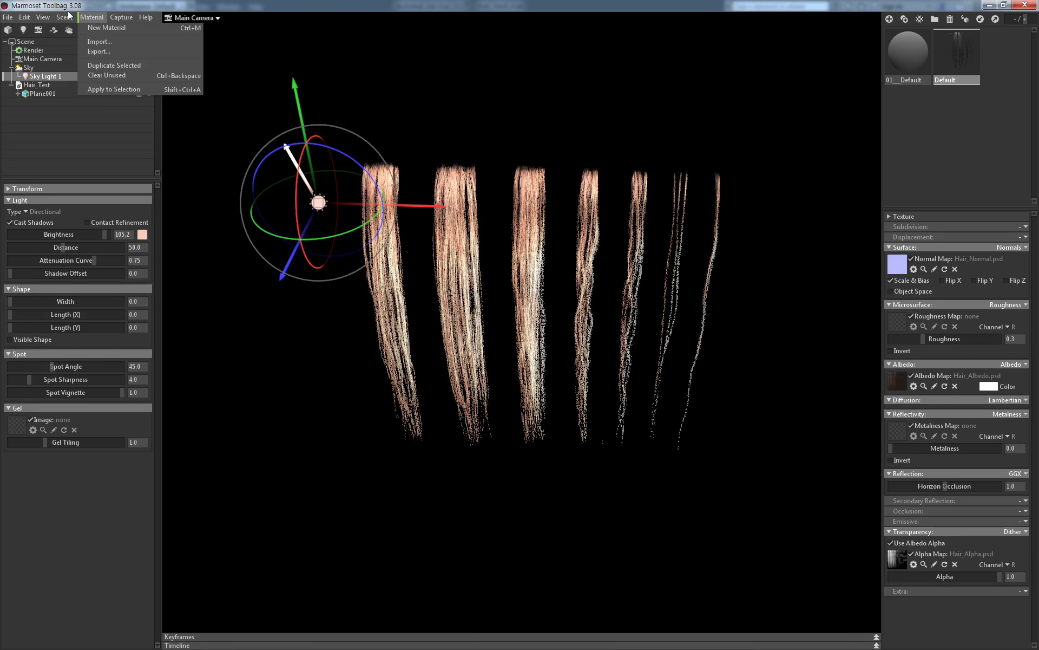
mouse_move(80, 28)
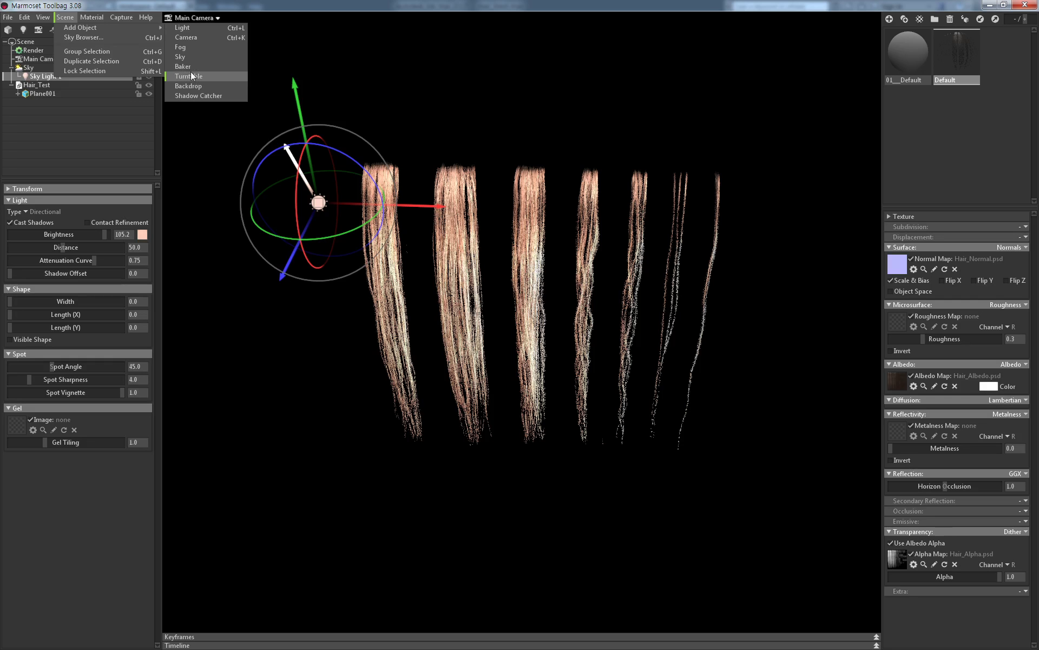
Add a shadow catcher, rotate Sky Light 1 about 90°, and drop sky brightness to 0.39
click(209, 95)
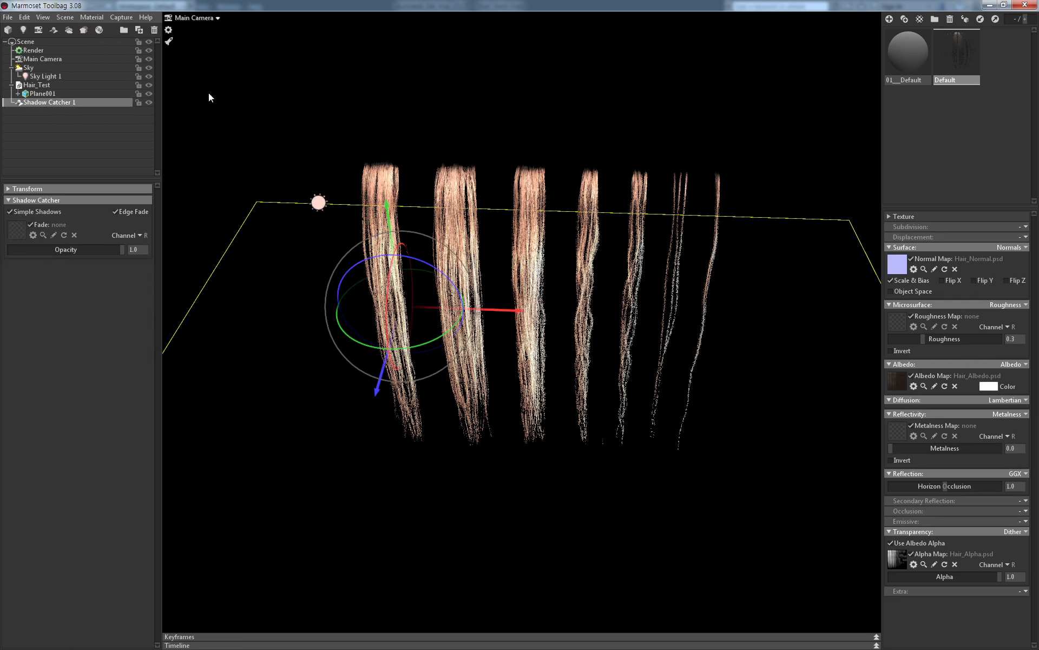
drag(326, 178, 437, 64)
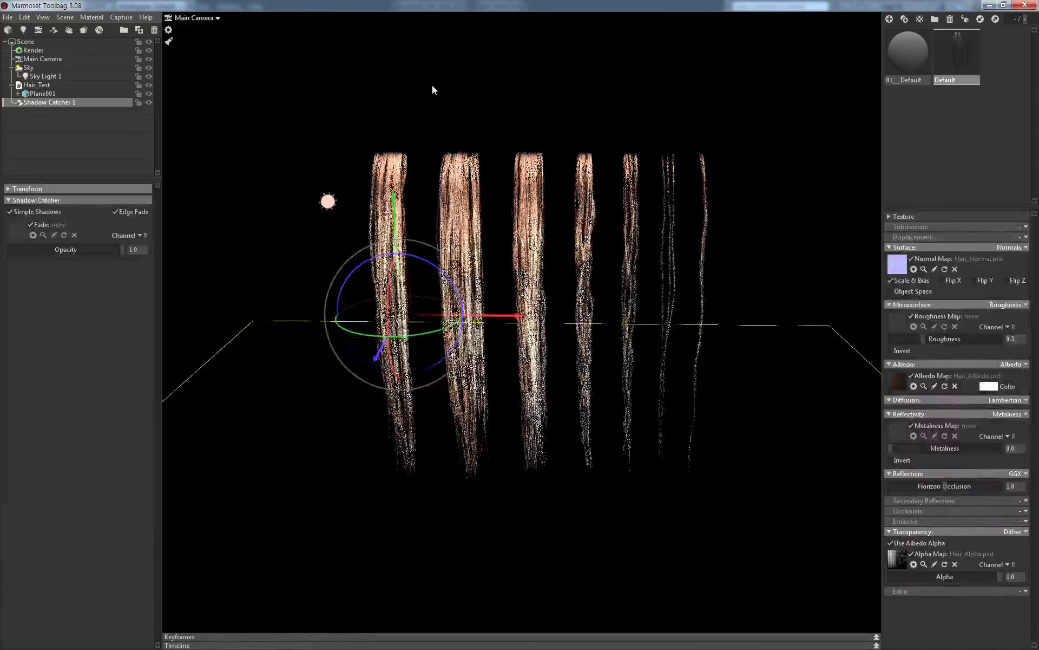
click(328, 202)
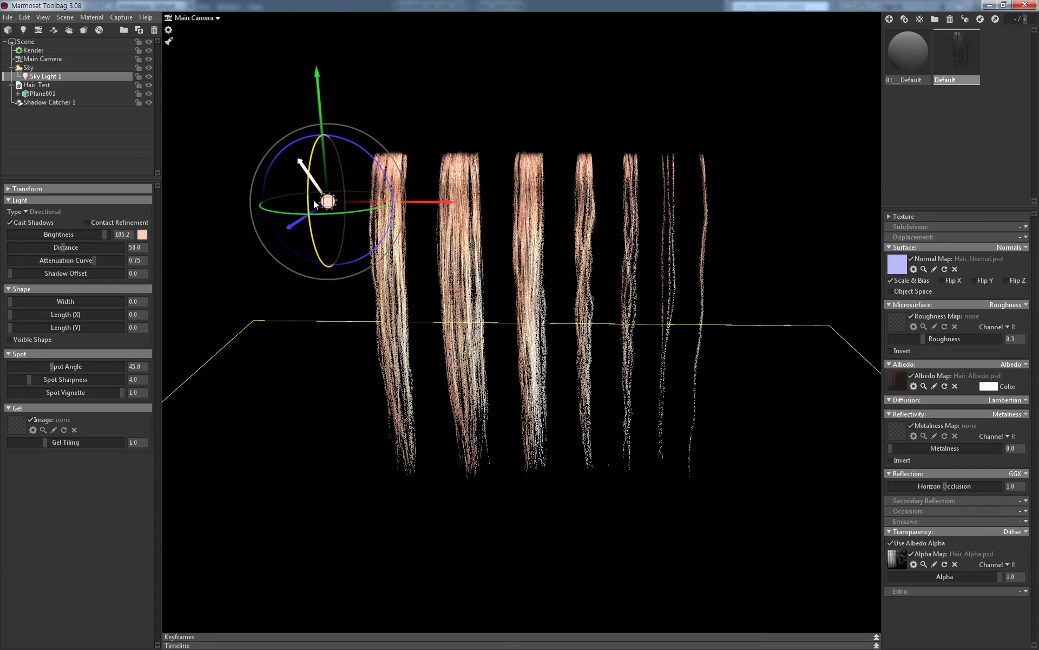
mouse_move(328, 134)
mouse_down()
mouse_move(376, 153)
mouse_move(397, 214)
mouse_up()
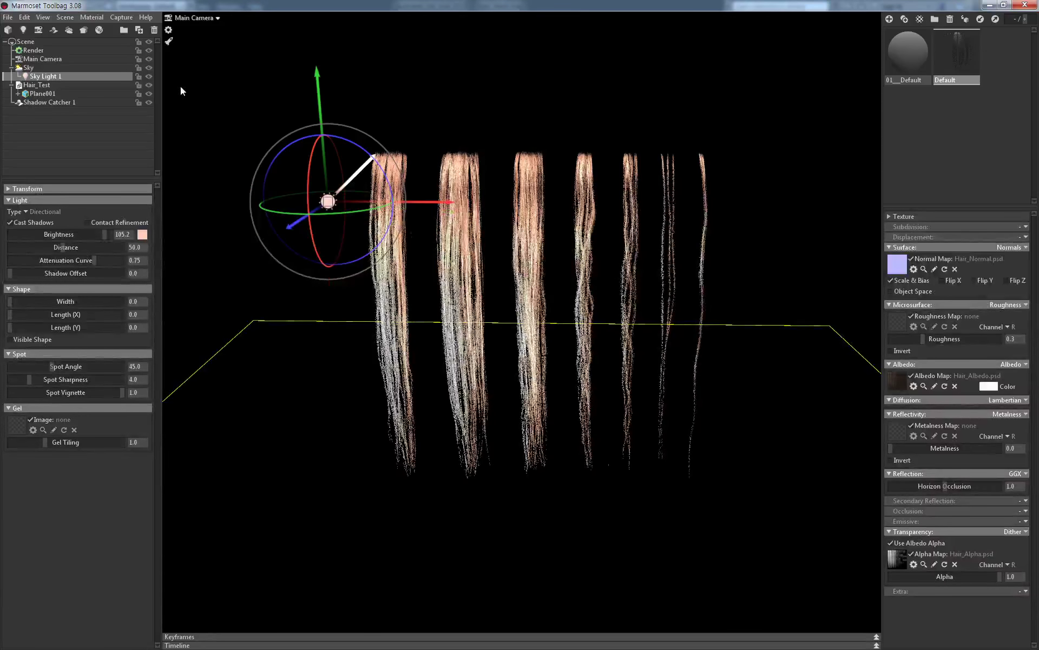
click(47, 60)
click(50, 68)
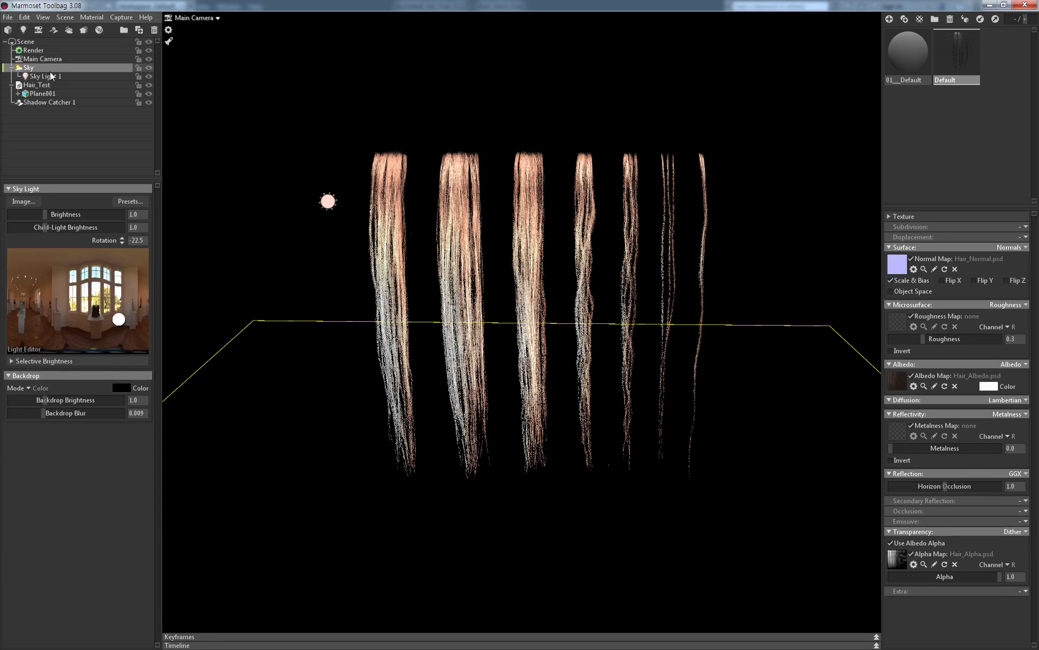
drag(61, 220, 37, 215)
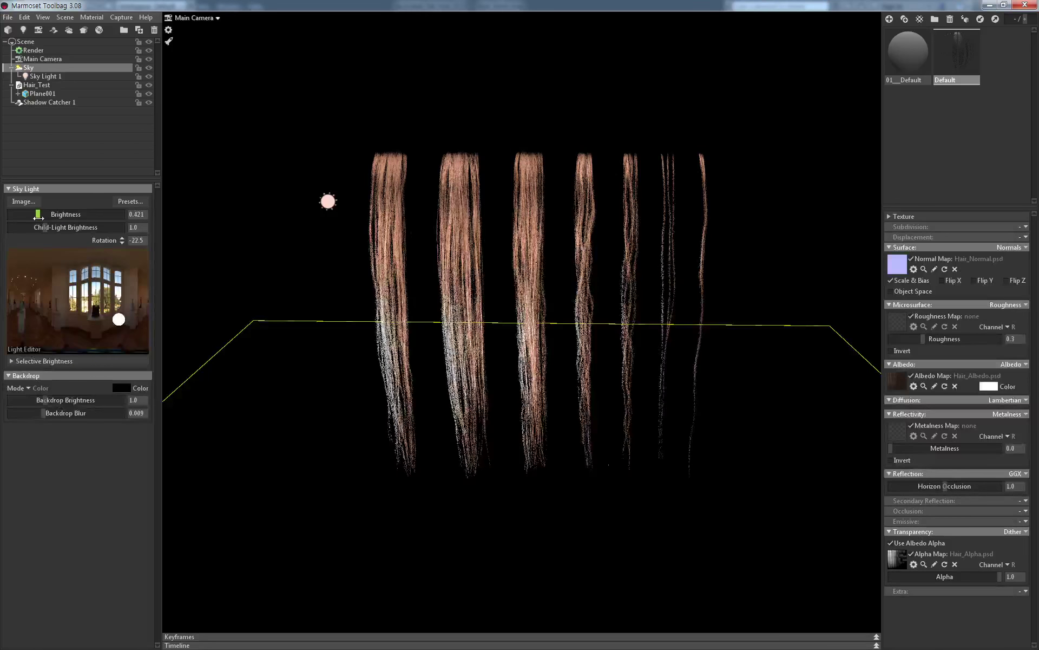
Aim Sky Light 1 down-right across the hair cards at brightness 3.015
click(306, 386)
click(312, 408)
mouse_move(312, 408)
mouse_down()
mouse_move(298, 278)
mouse_move(292, 300)
mouse_move(291, 290)
mouse_up()
scroll(292, 298, up, 1)
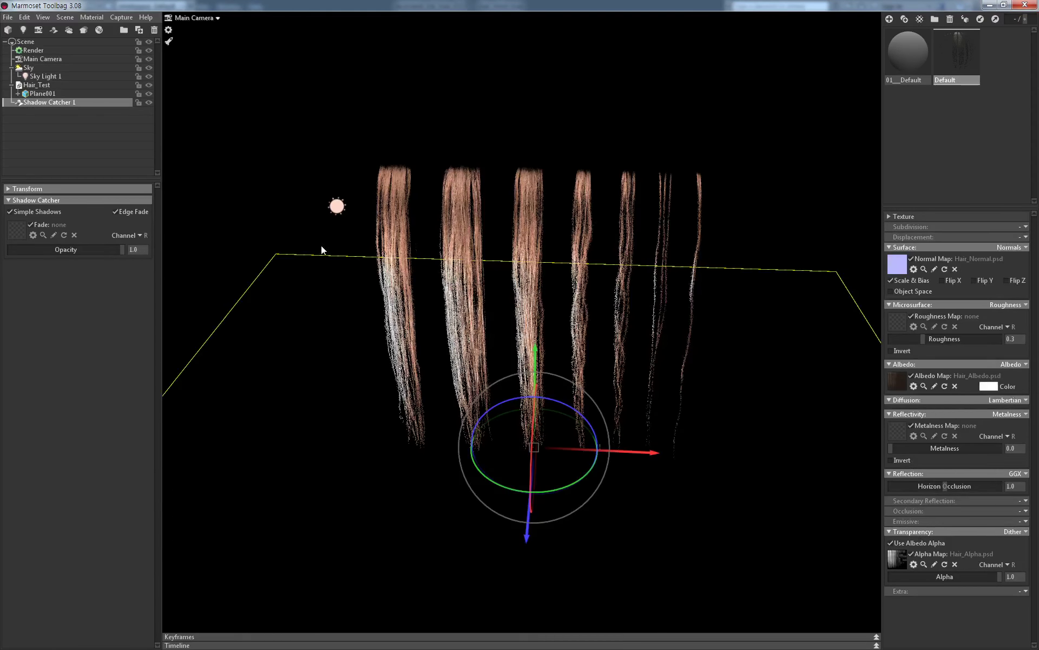
click(336, 213)
mouse_move(356, 232)
mouse_down()
mouse_move(319, 233)
mouse_move(359, 232)
mouse_move(431, 276)
mouse_move(418, 244)
mouse_up()
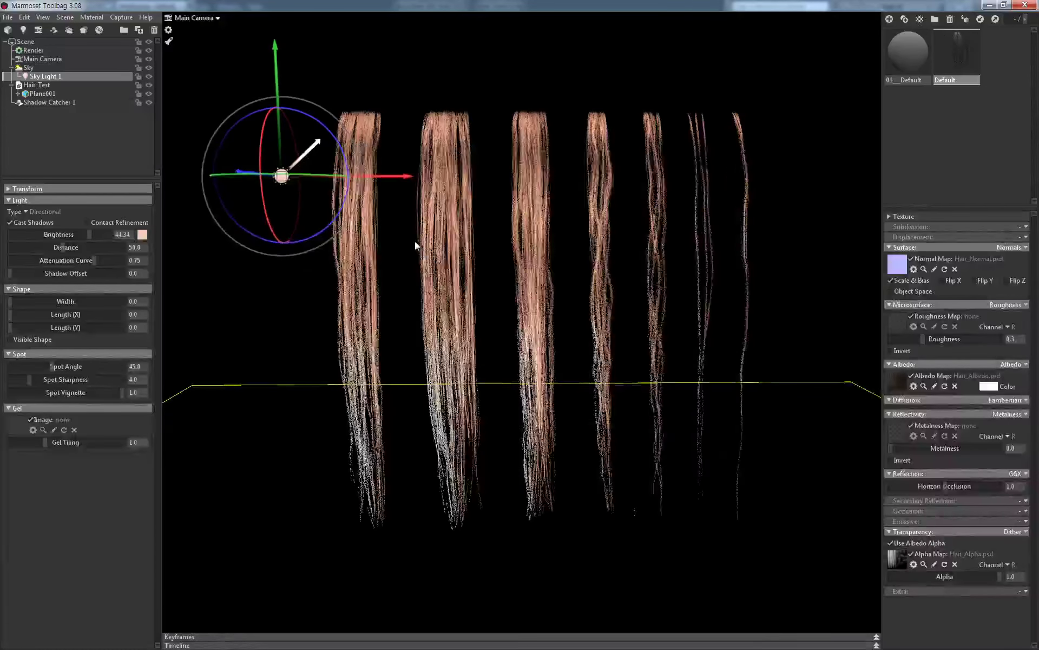
drag(260, 155, 262, 211)
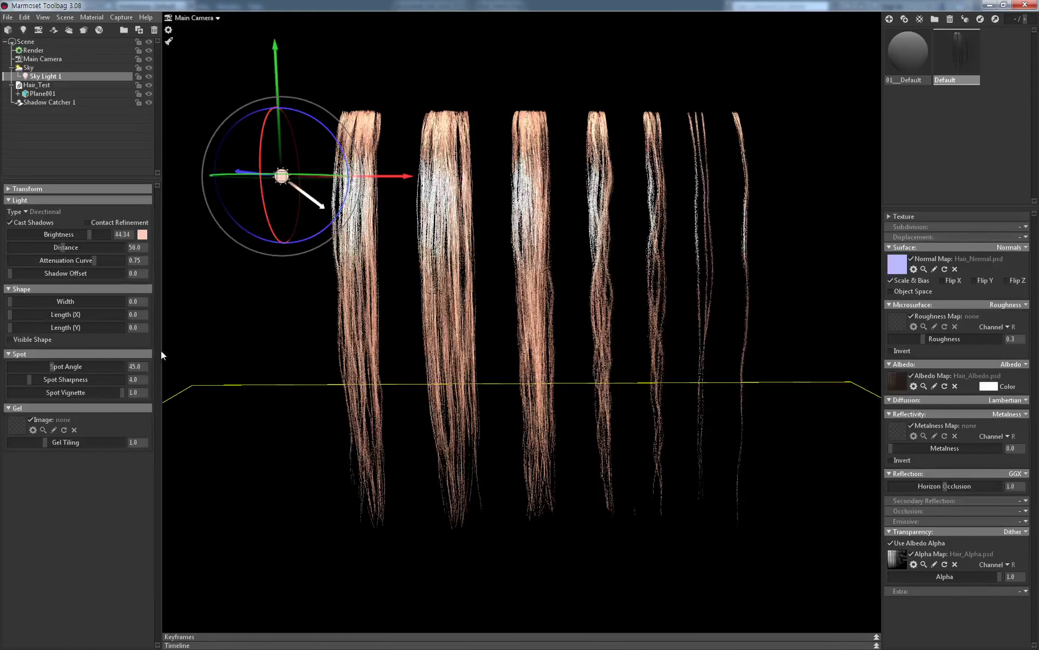
drag(94, 234, 56, 234)
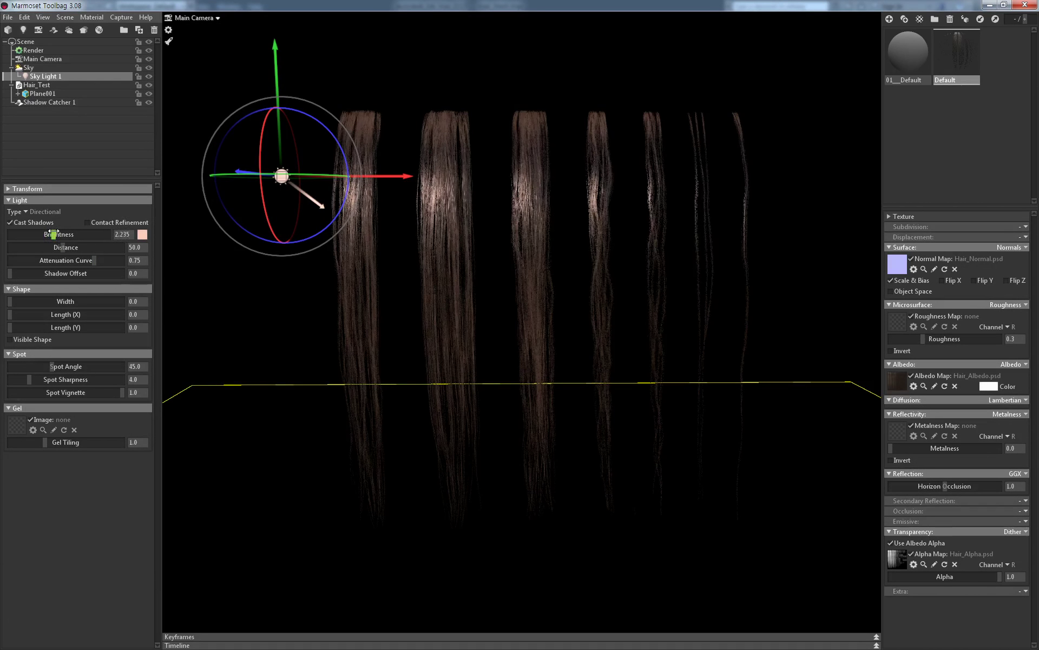
drag(262, 214, 271, 233)
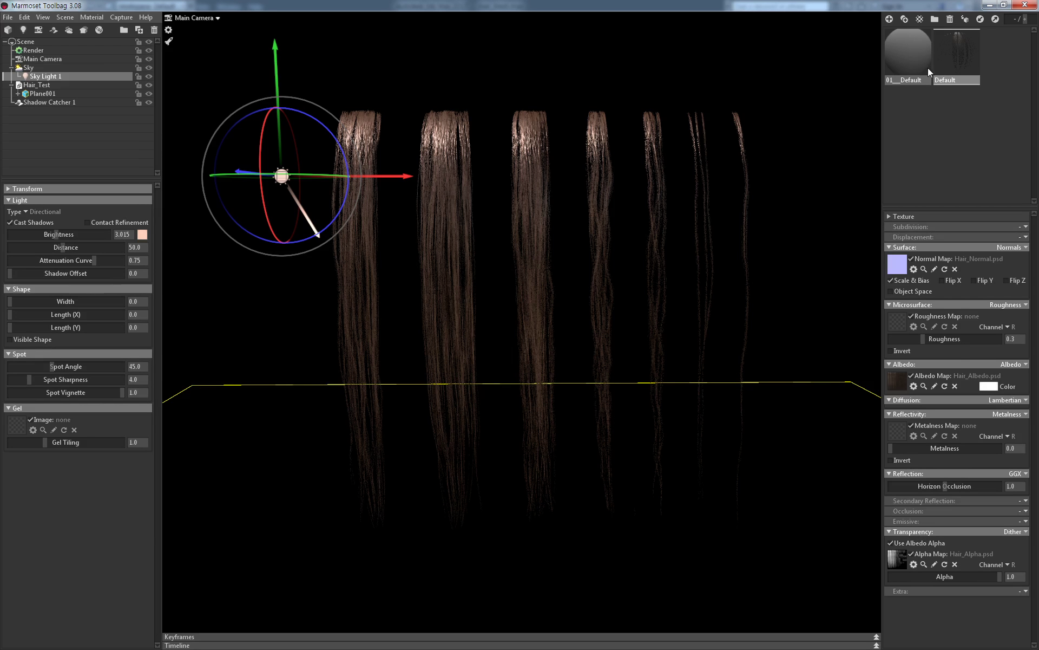
Select the Default hair material for editing
click(957, 71)
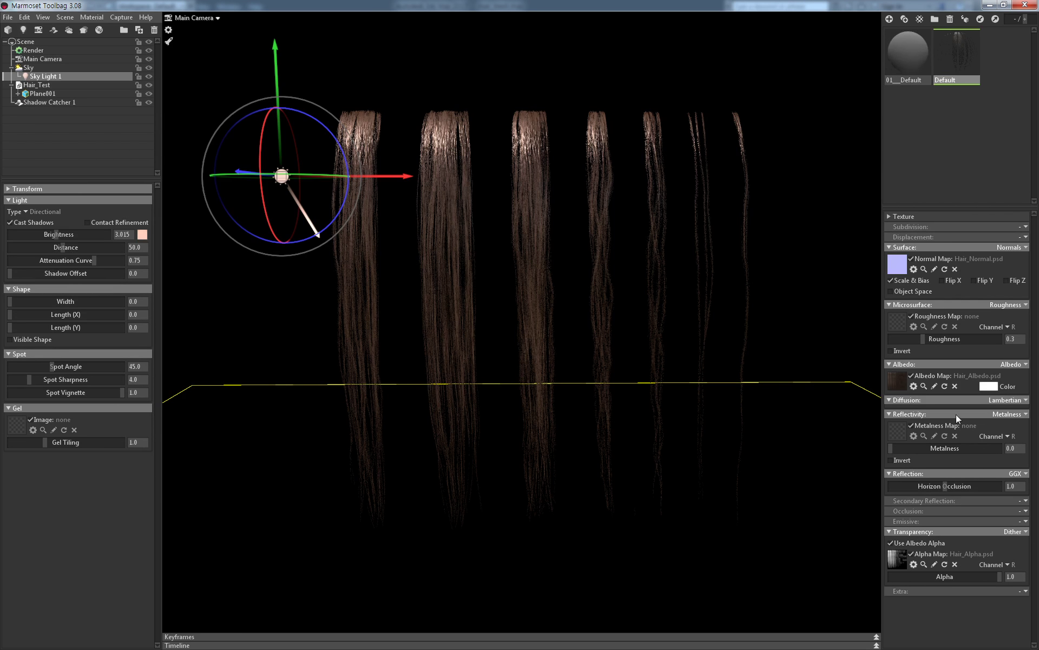
Try reddish albedo tints on the hair material, leaving the albedo white
click(992, 386)
mouse_move(223, 541)
mouse_down()
mouse_move(157, 560)
mouse_move(192, 593)
mouse_move(194, 576)
mouse_up()
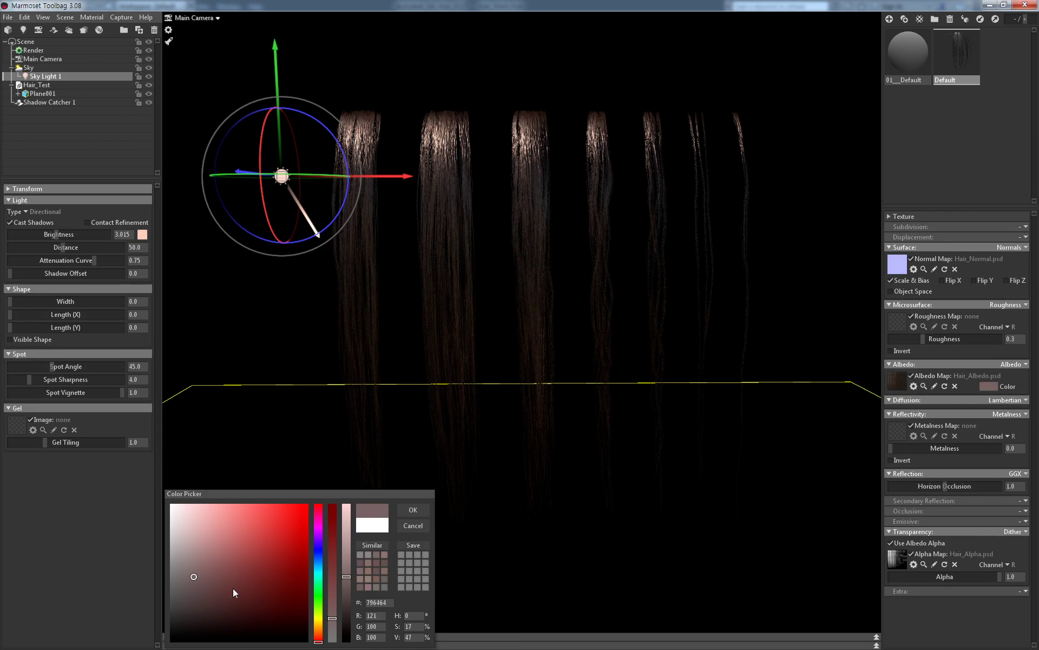
mouse_move(316, 635)
mouse_down()
mouse_move(318, 622)
mouse_move(321, 642)
mouse_up()
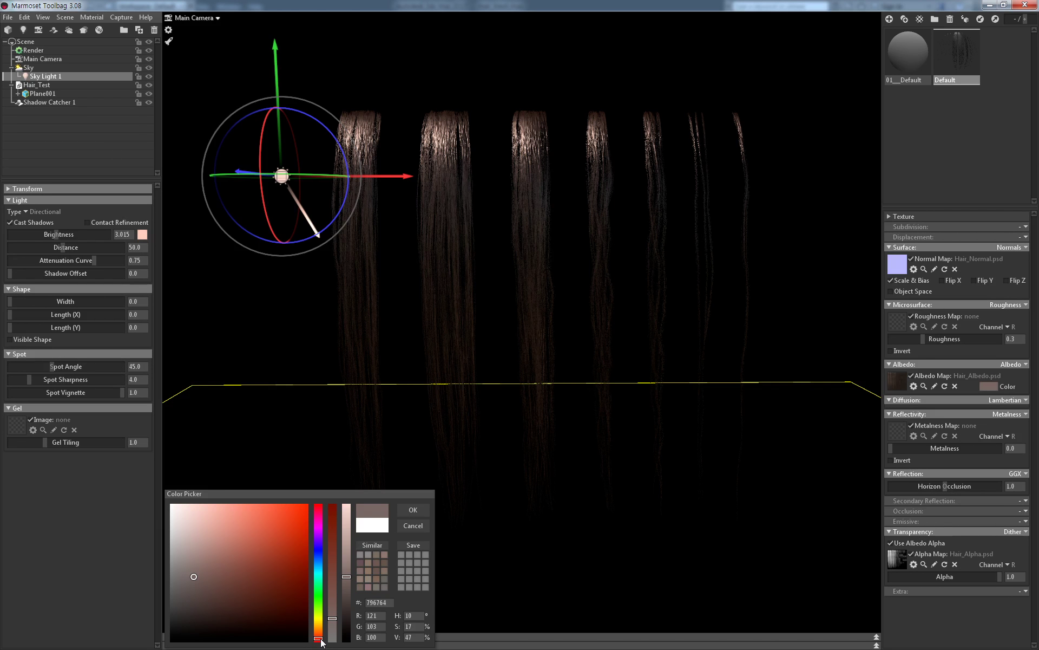
mouse_move(212, 579)
mouse_down()
mouse_move(127, 506)
mouse_move(161, 489)
mouse_up()
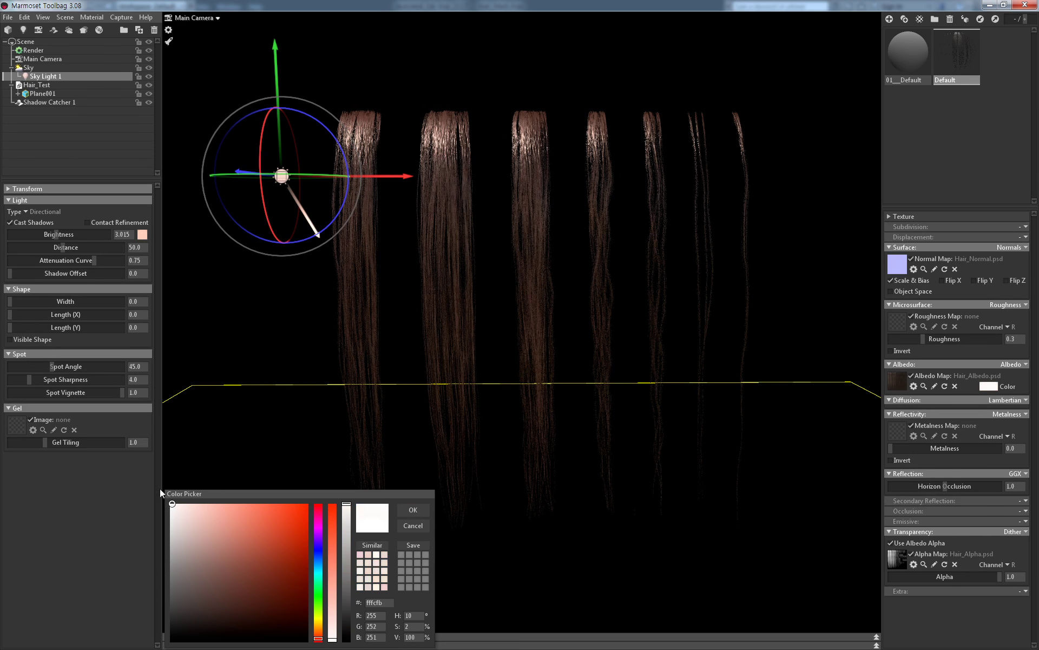
click(412, 510)
Switch reflectivity to Specular with a pale pink specular intensity colour
click(1008, 417)
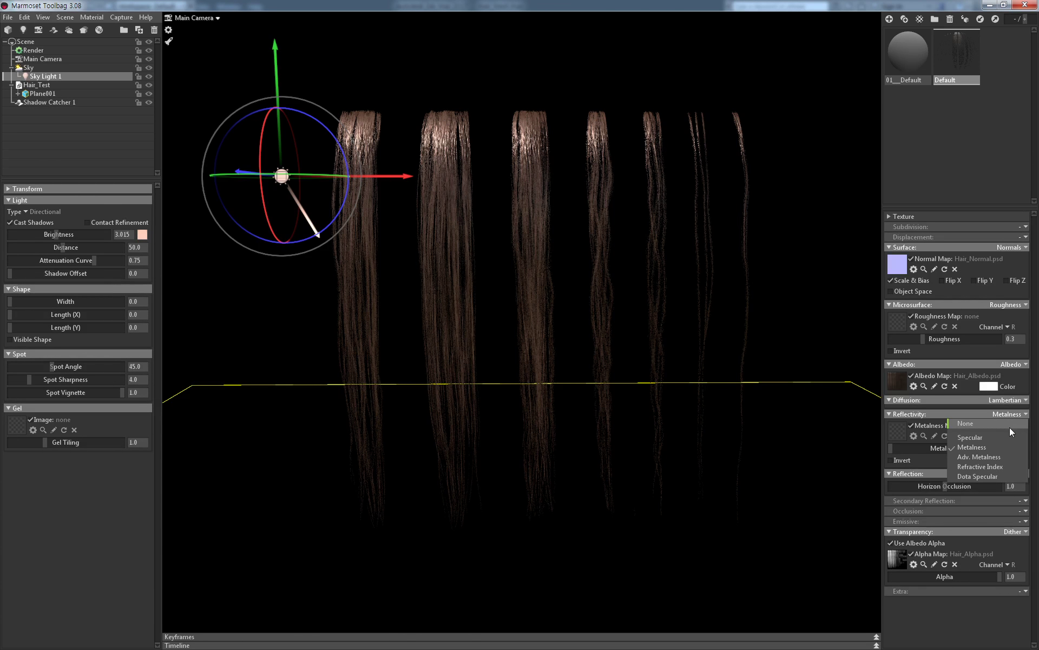
click(1008, 440)
drag(937, 448, 938, 449)
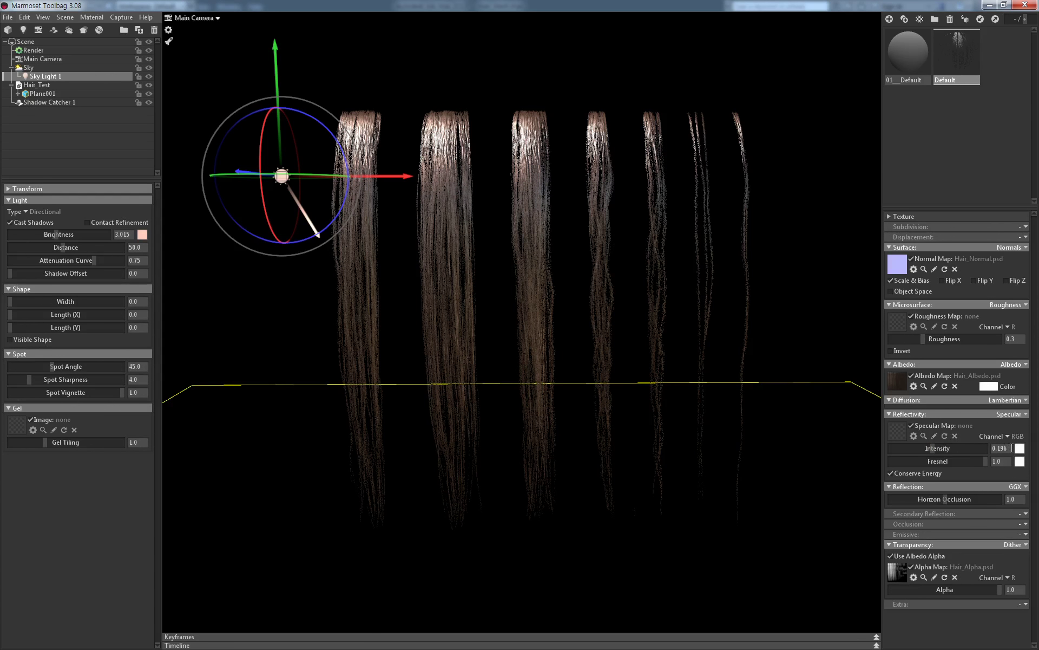
click(1019, 449)
click(329, 572)
click(191, 504)
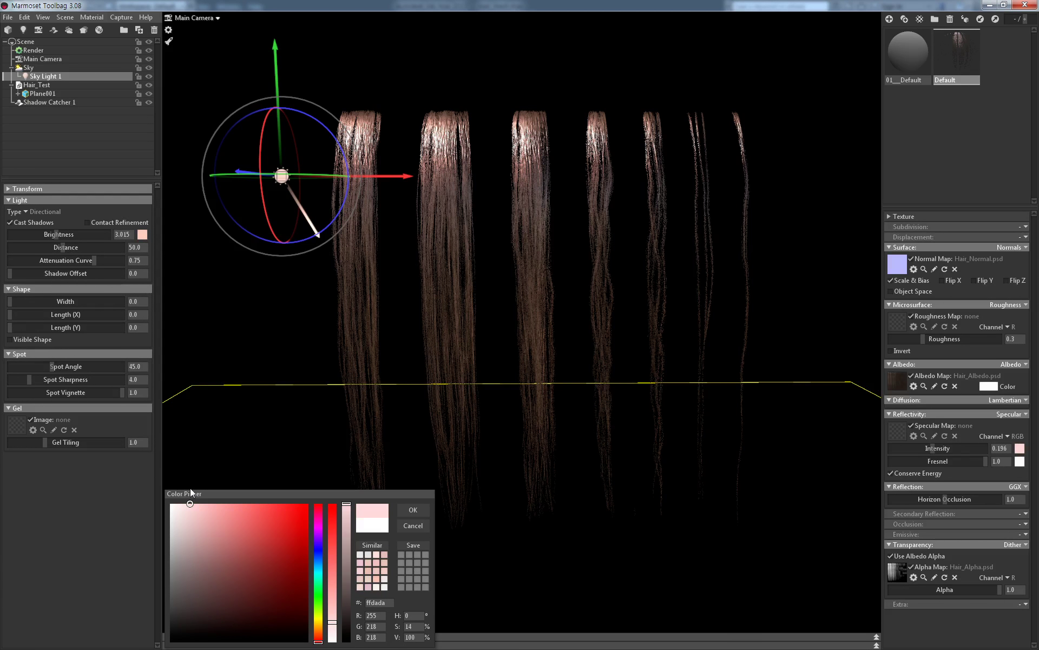
drag(314, 632, 321, 639)
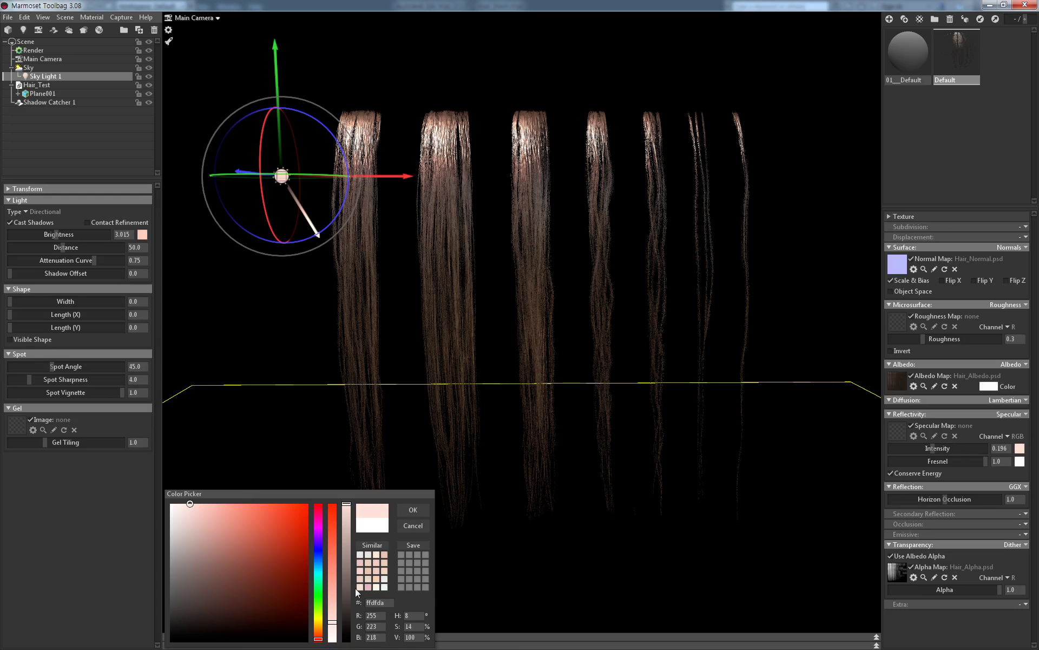
click(413, 510)
Lower Sky Light 1 brightness to 0.743 and raise sky brightness to 0.647
scroll(596, 433, up, 3)
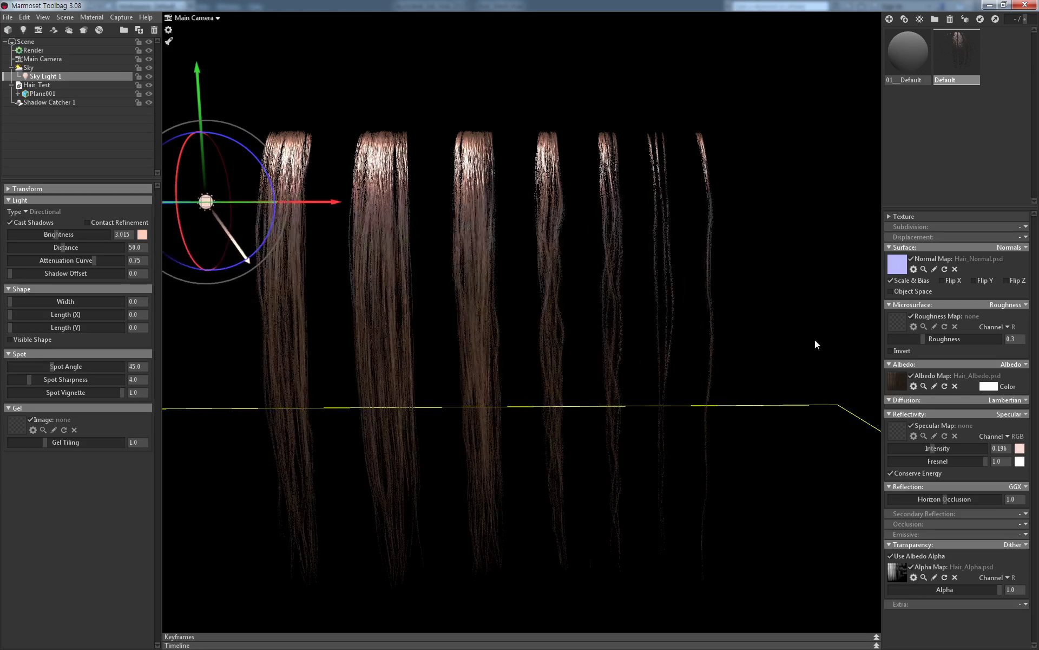
click(806, 336)
drag(800, 332, 739, 348)
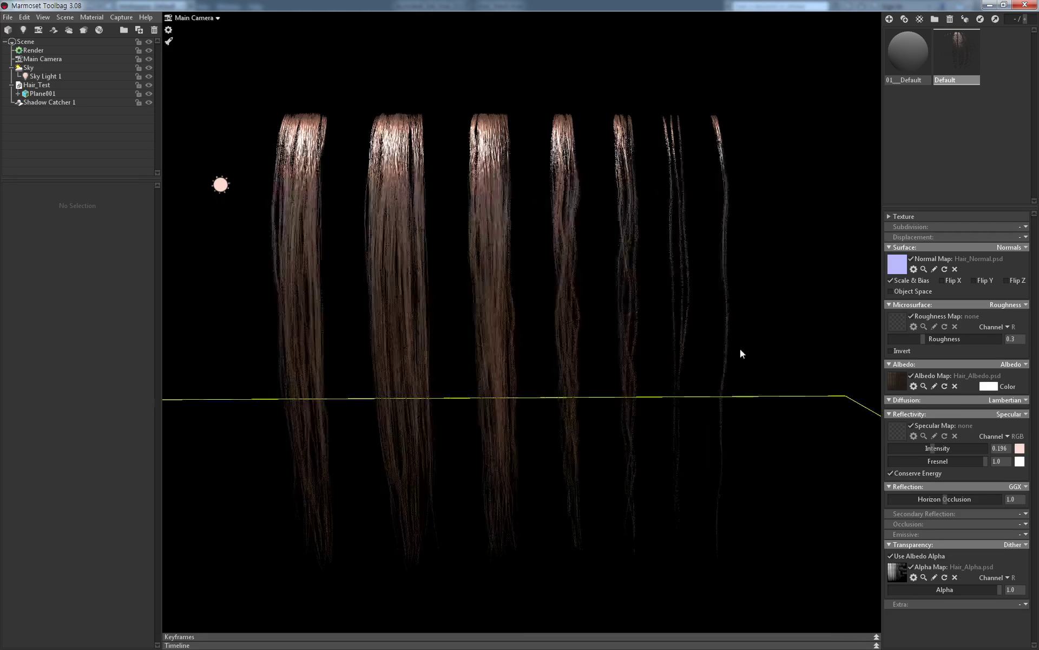
click(220, 186)
drag(63, 238, 44, 234)
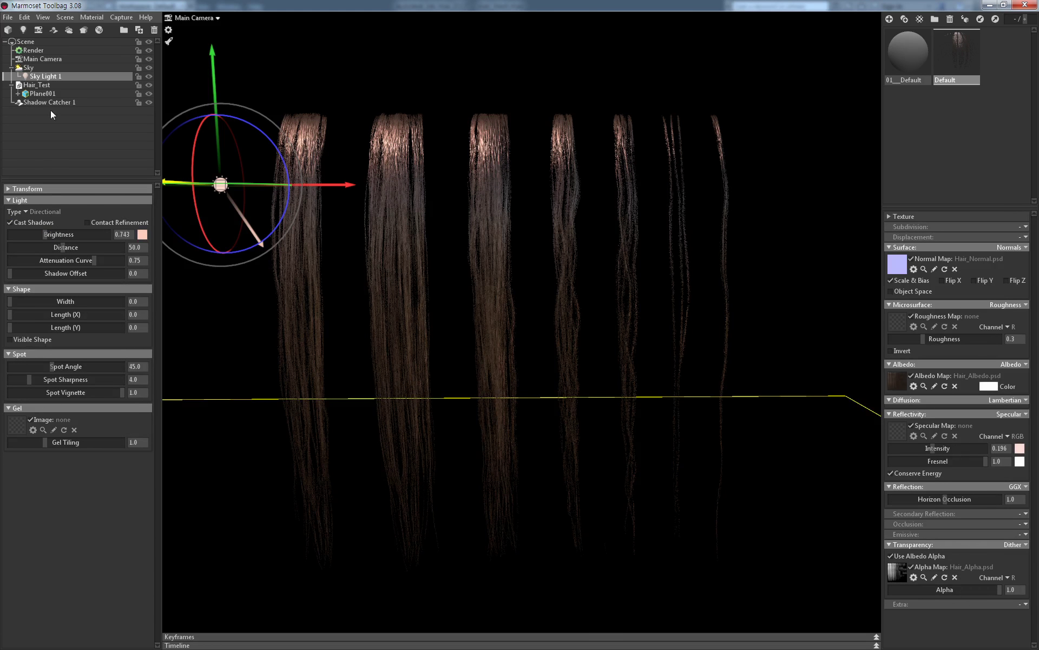
key(Up)
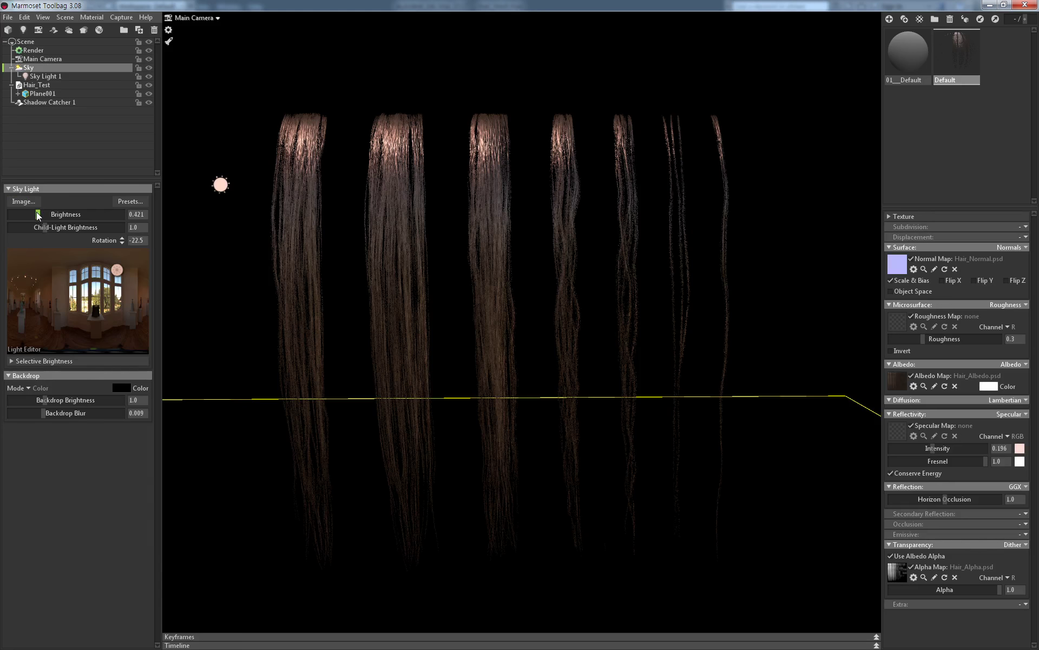
drag(37, 215, 41, 216)
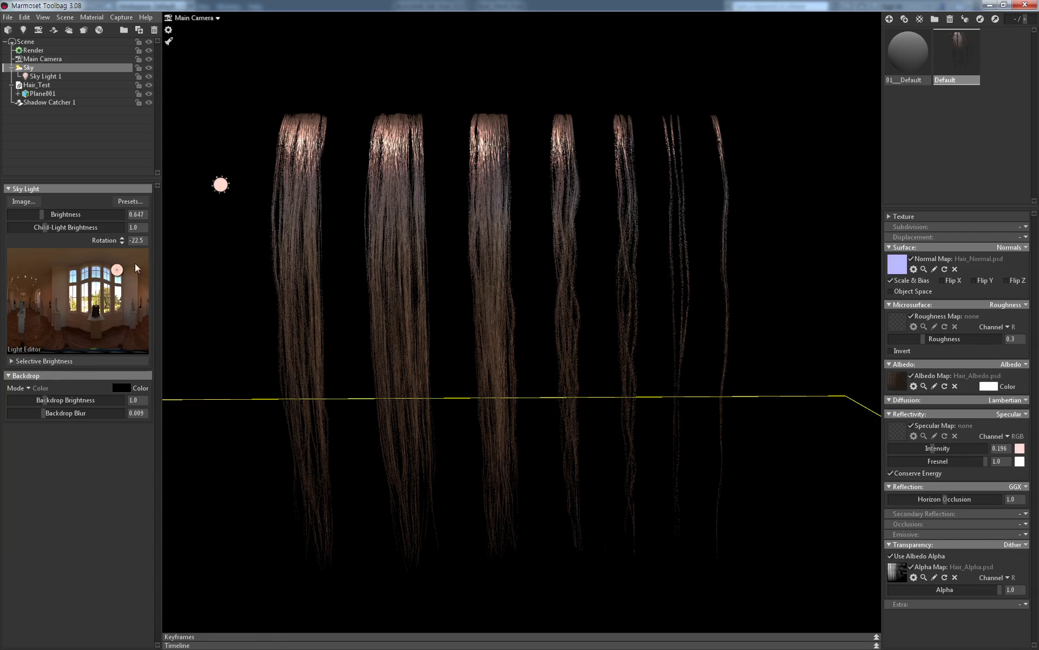
click(817, 264)
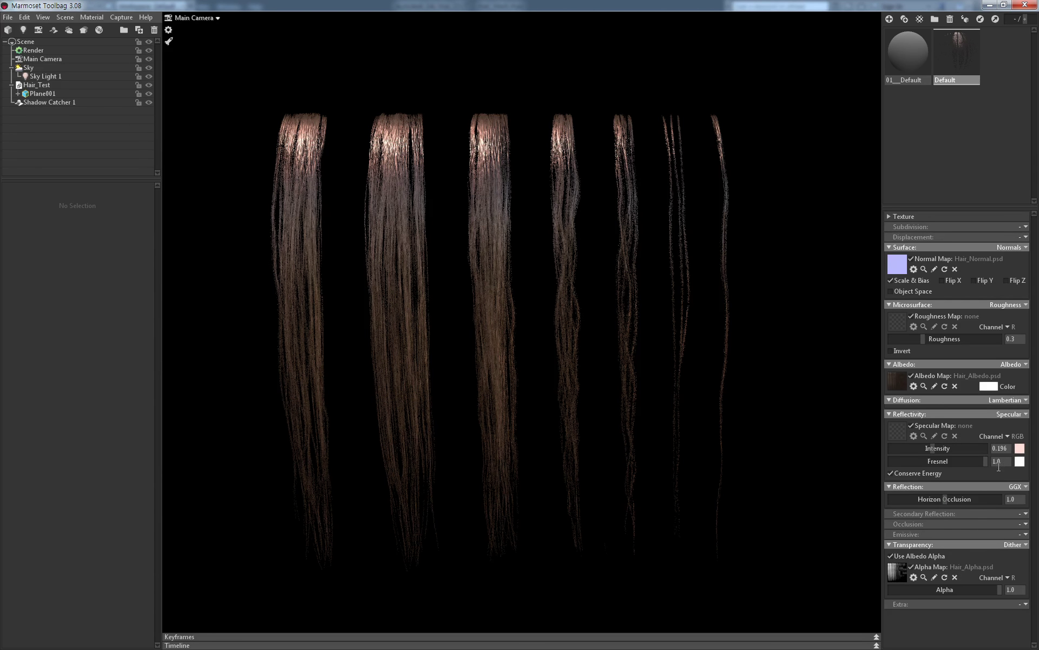
Switch the hair reflection model from GGX to Anisotropic with reduced anisotropy strength
click(1020, 486)
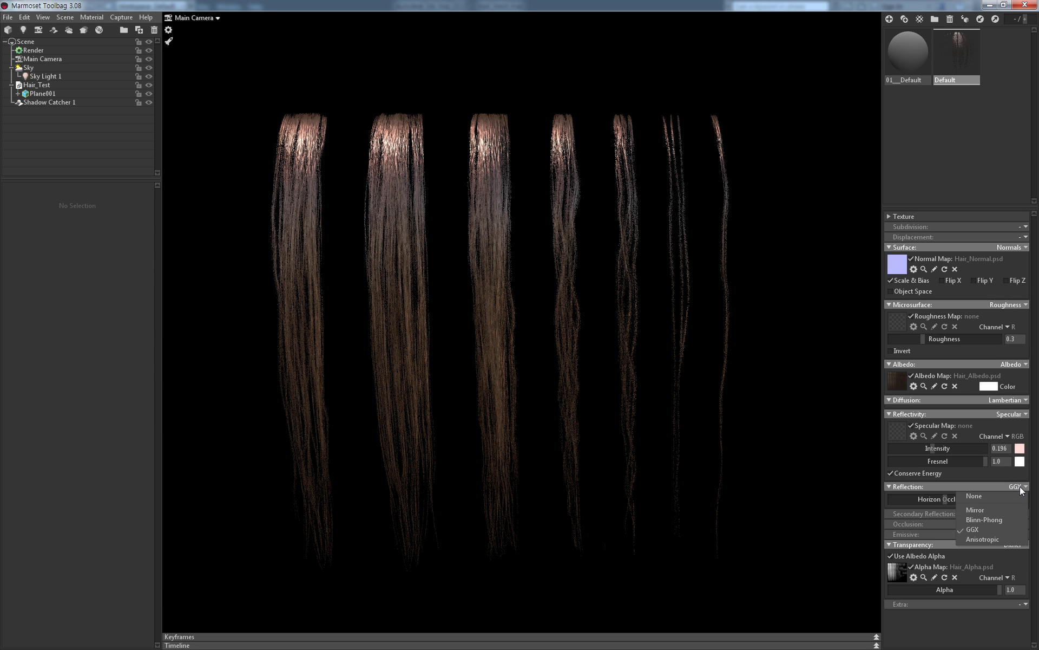
click(999, 538)
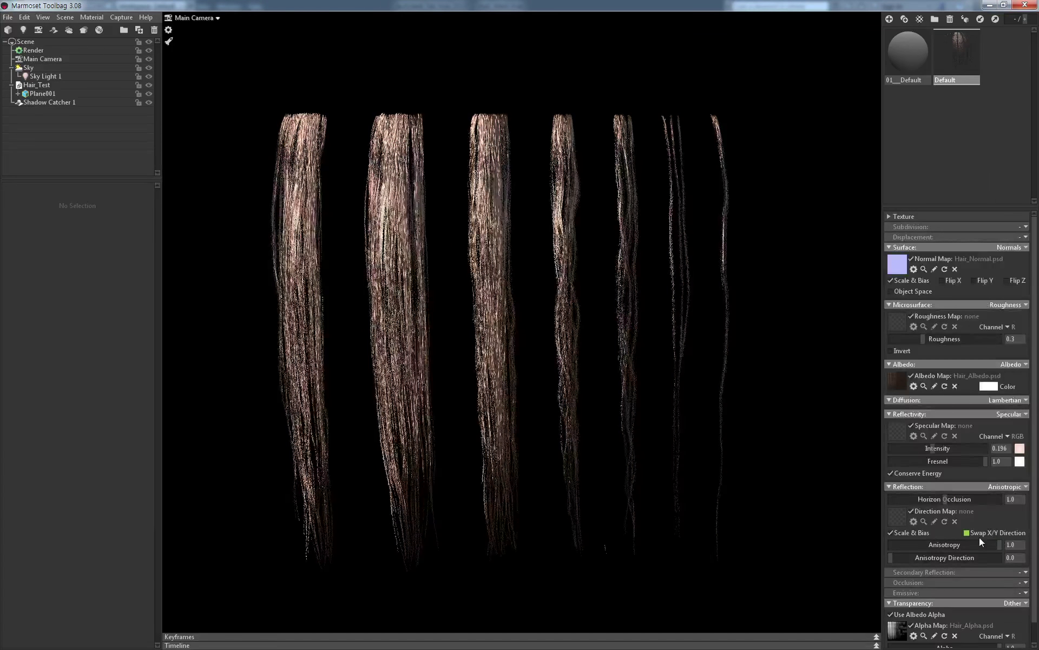
mouse_move(984, 544)
mouse_down()
mouse_move(932, 544)
mouse_move(940, 557)
mouse_move(915, 558)
mouse_up()
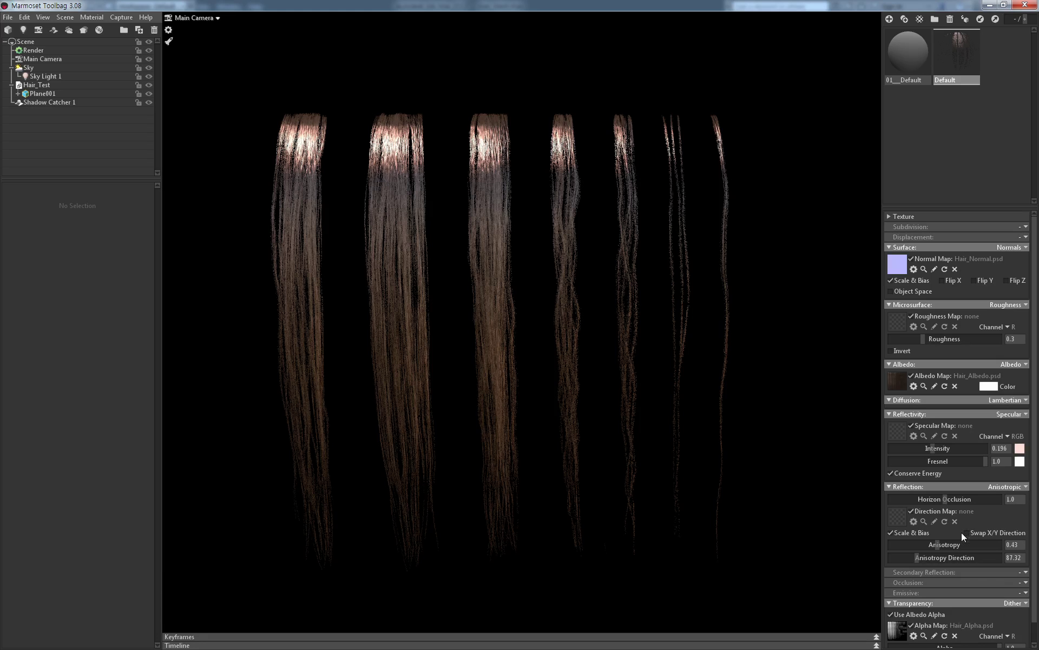
drag(938, 544, 916, 545)
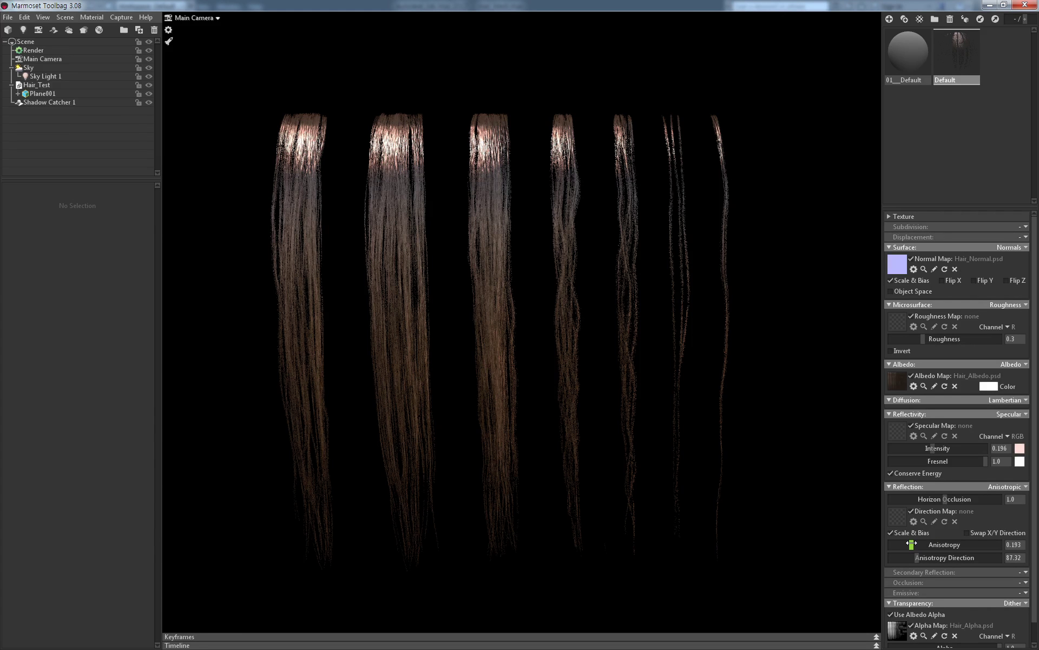
Set the secondary reflection to Anisotropic with intensity 0.632
click(1025, 575)
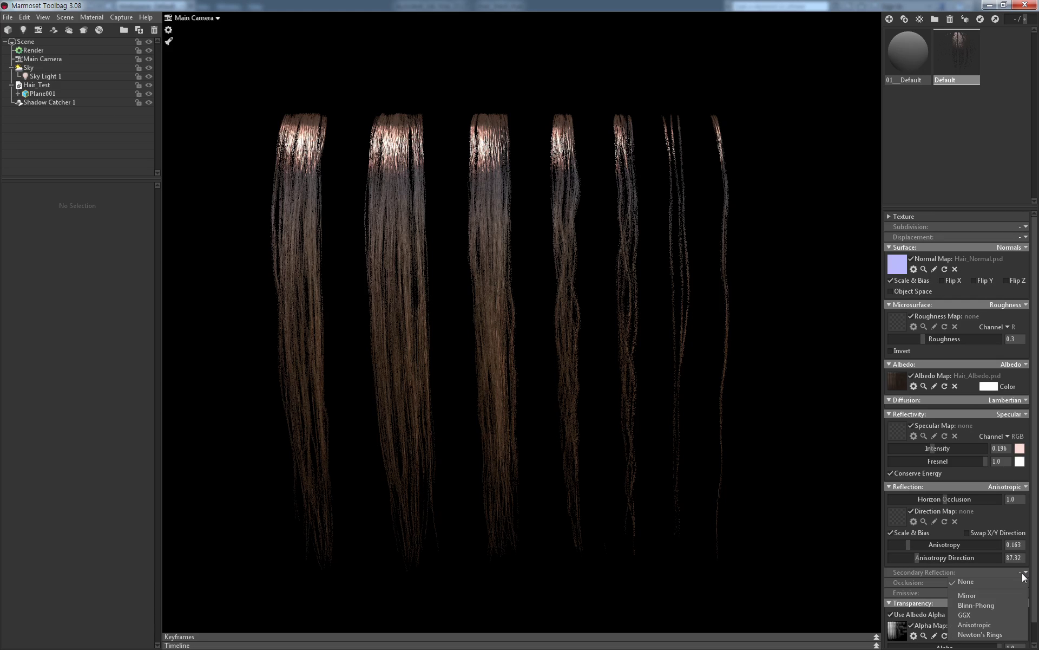
click(980, 635)
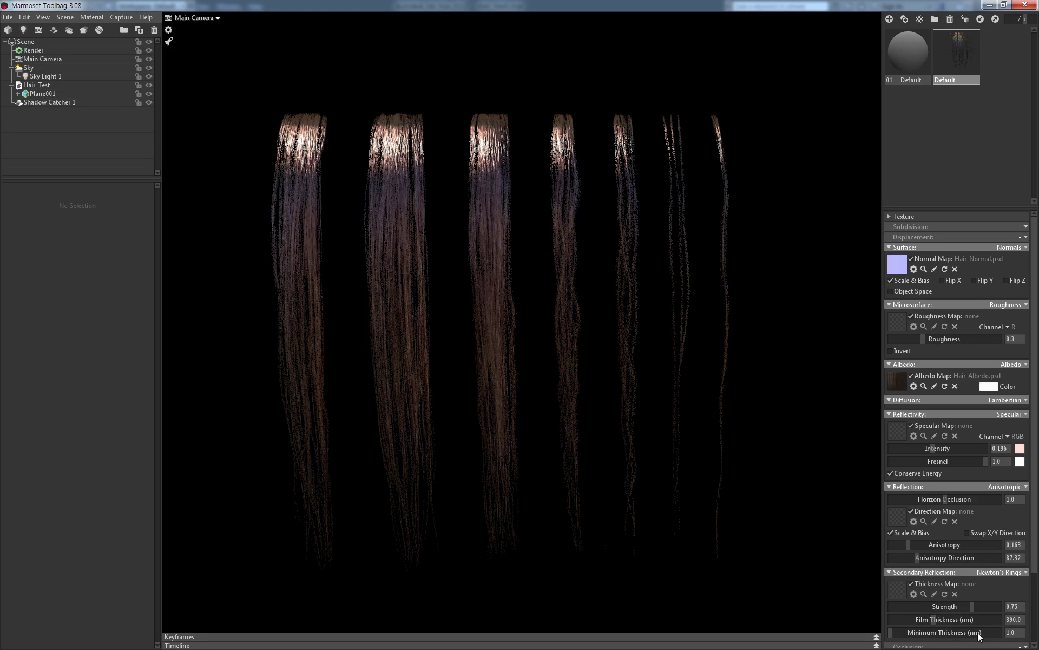
scroll(990, 573, down, 3)
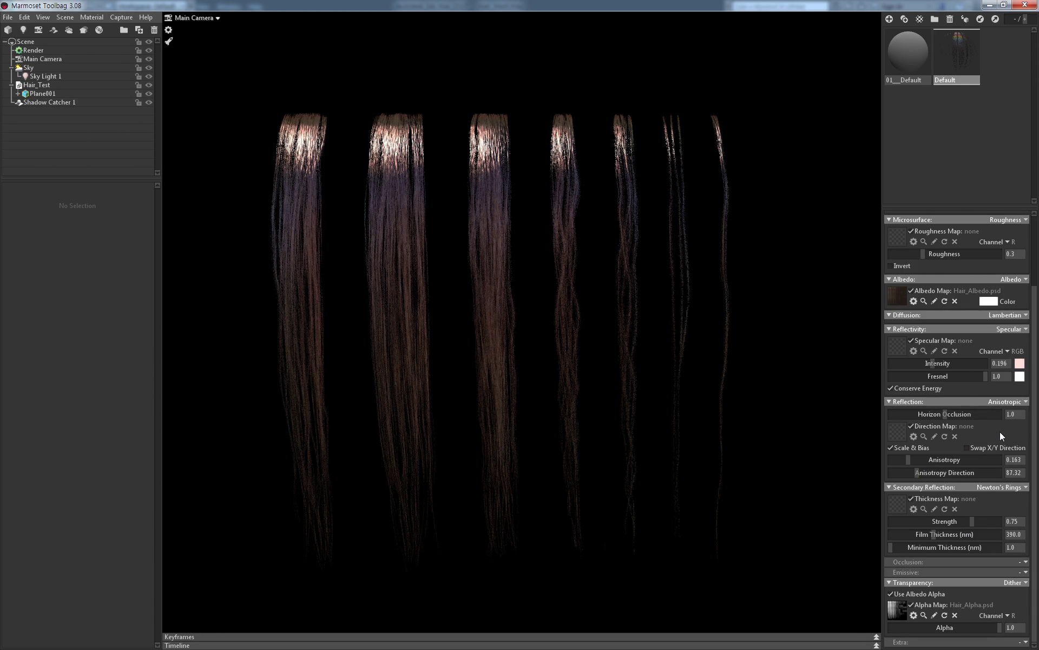
click(1022, 489)
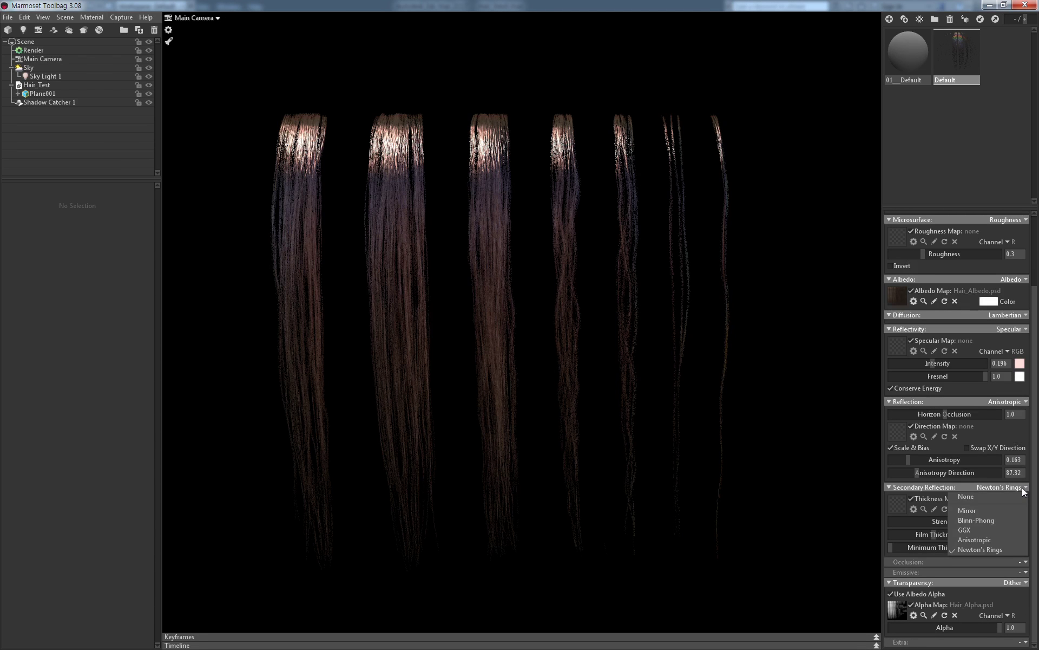
click(983, 539)
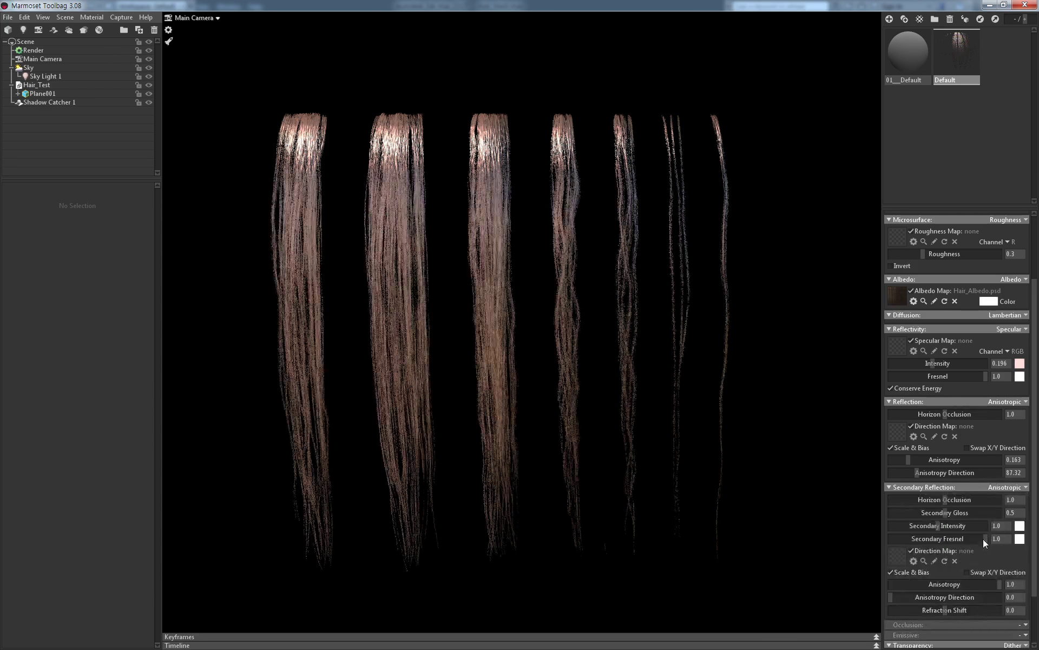
scroll(979, 551, down, 2)
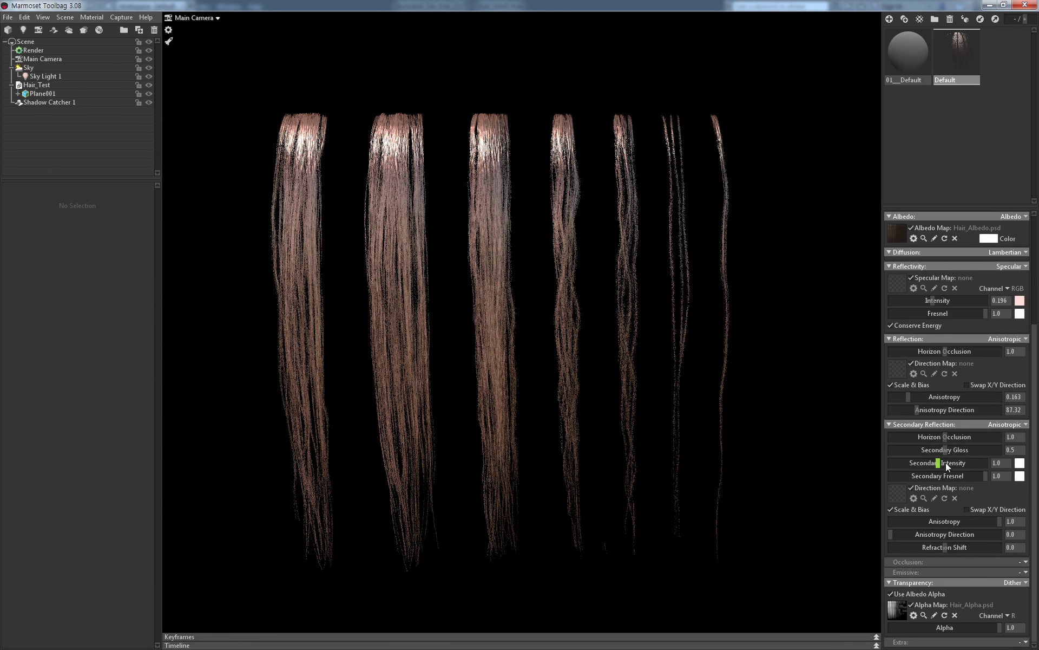
drag(946, 462, 927, 462)
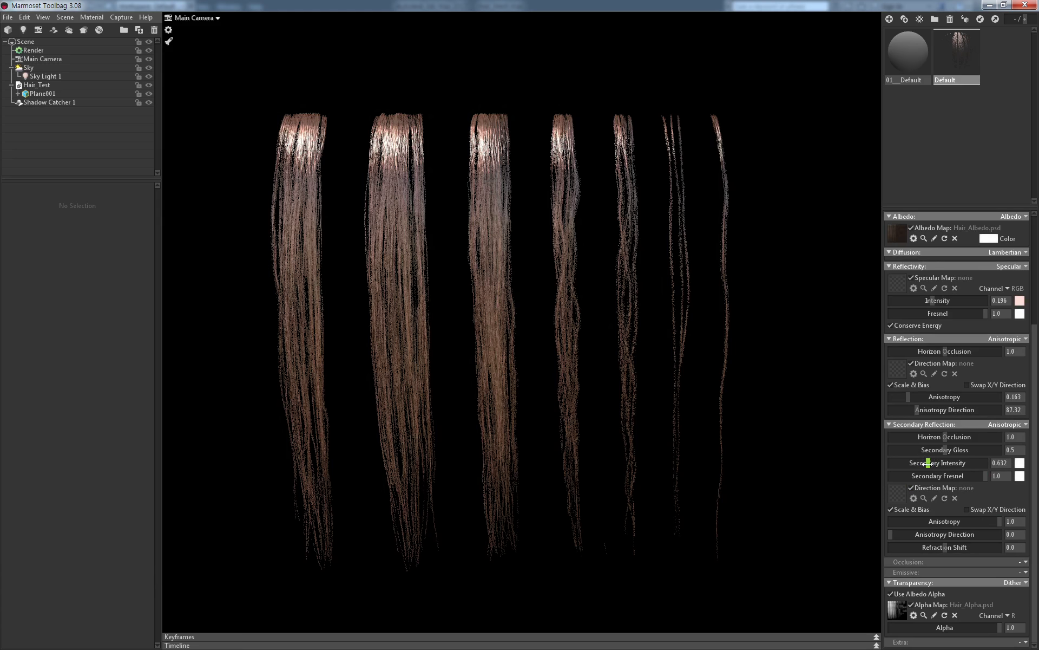
Tint secondary highlights red and secondary fresnel blue 0034ff, then adjust secondary anisotropy
click(1019, 463)
drag(278, 544, 275, 482)
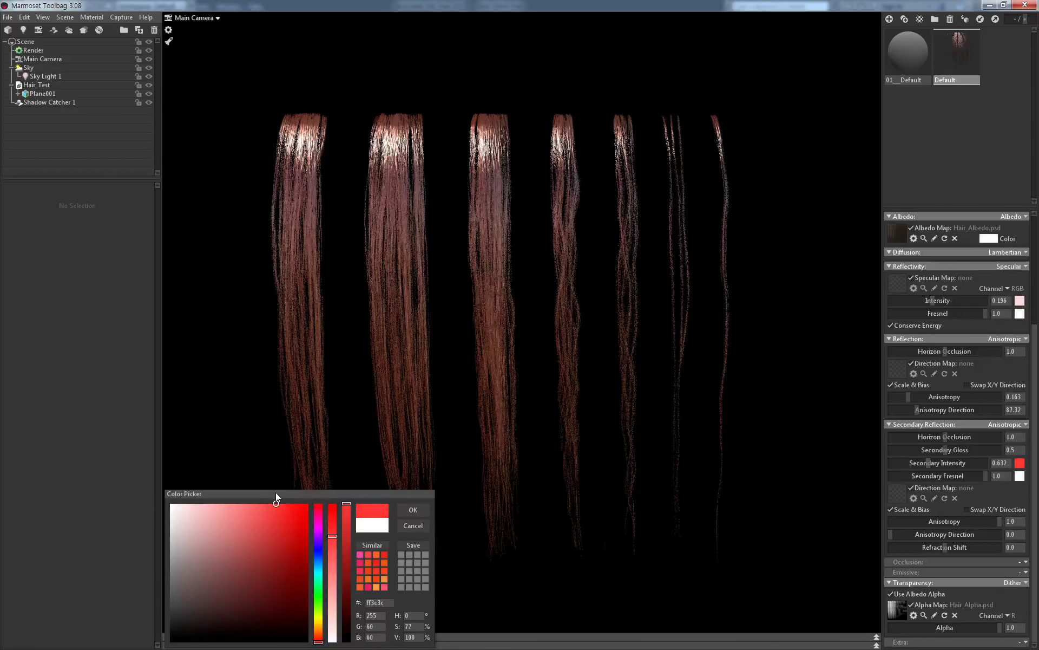
click(411, 509)
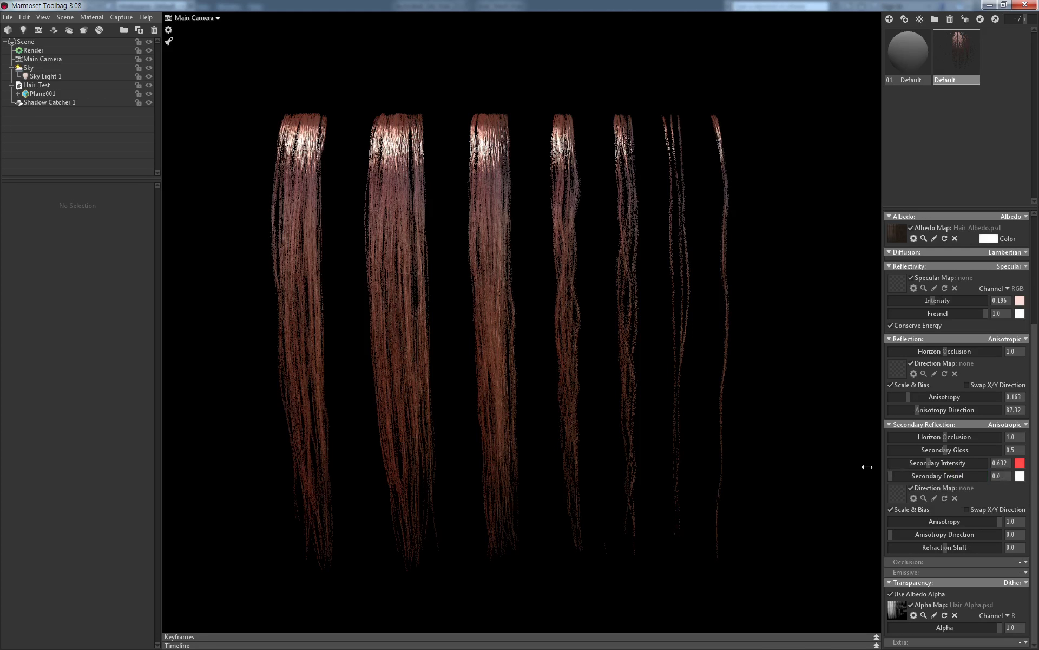
click(1019, 476)
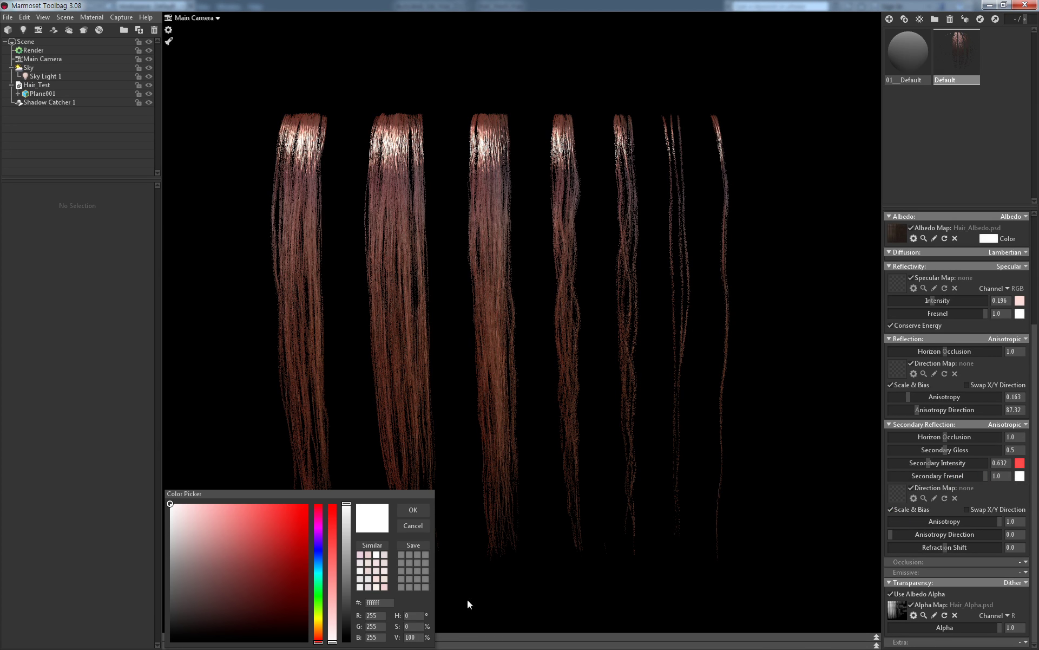
click(320, 557)
drag(263, 565, 310, 503)
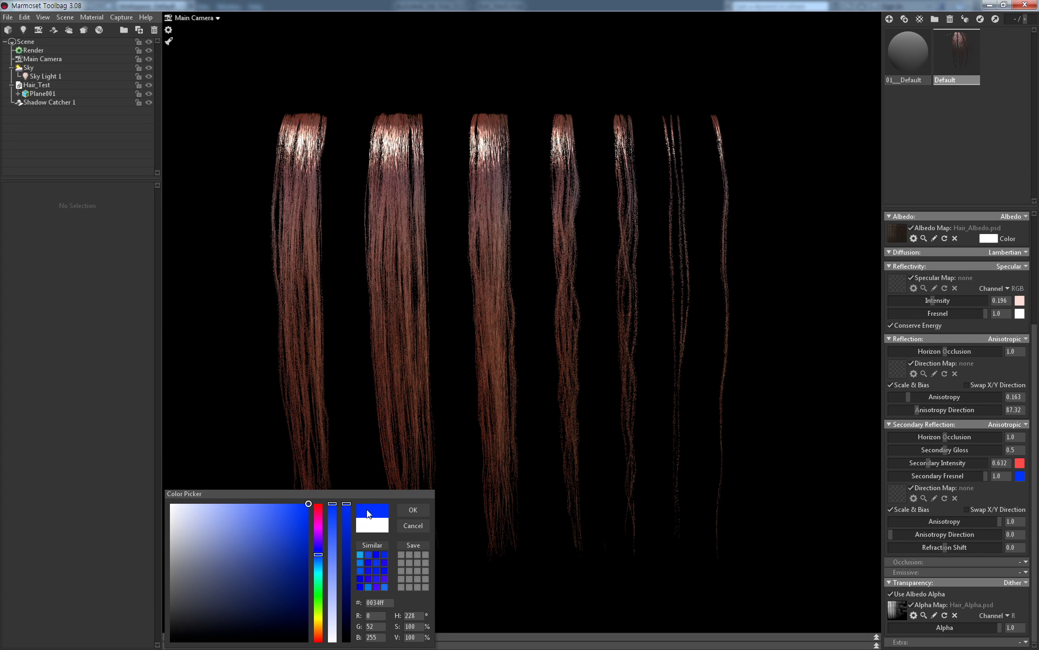
click(412, 510)
mouse_move(999, 520)
mouse_down()
mouse_move(882, 514)
mouse_move(1011, 538)
mouse_move(886, 535)
mouse_move(1020, 551)
mouse_move(980, 547)
mouse_up()
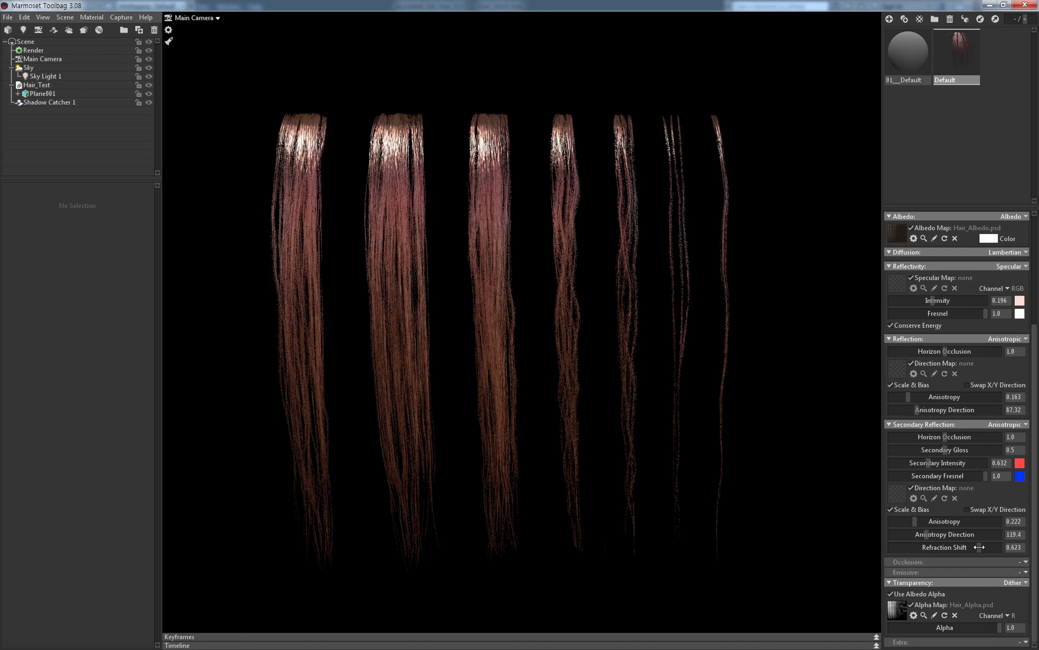
Soften the red secondary intensity colour and lower specular intensity to 0.144
click(1019, 463)
mouse_move(261, 517)
mouse_down()
mouse_move(230, 517)
mouse_move(254, 524)
mouse_move(251, 511)
mouse_up()
click(409, 509)
drag(953, 301, 924, 301)
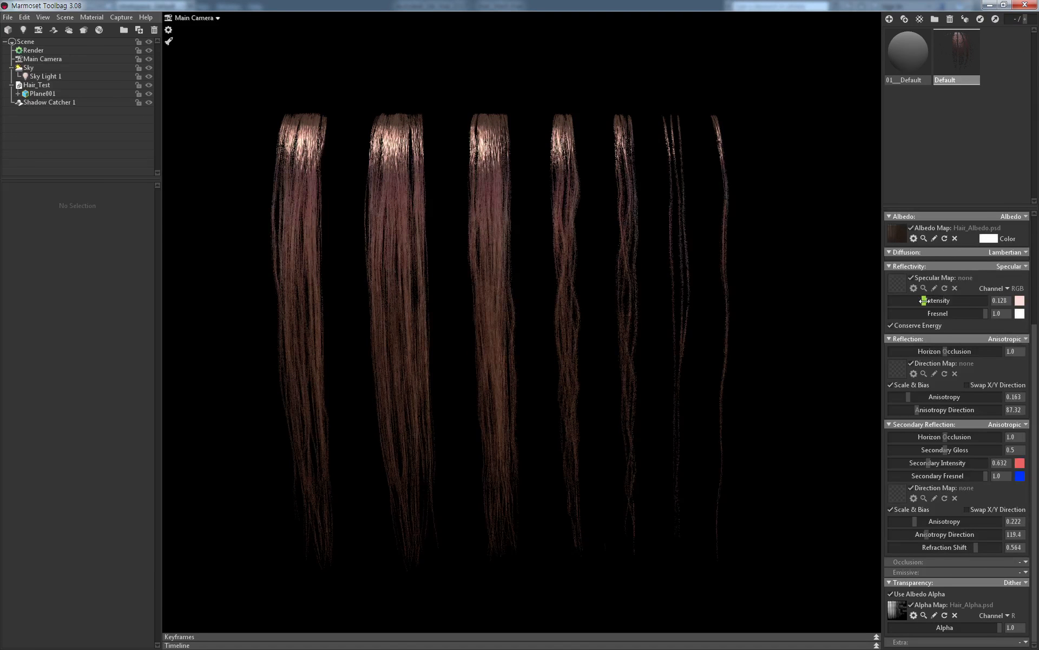
click(75, 68)
Dim Sky Light 1's brightness to 0.221 and keep it selected
click(76, 76)
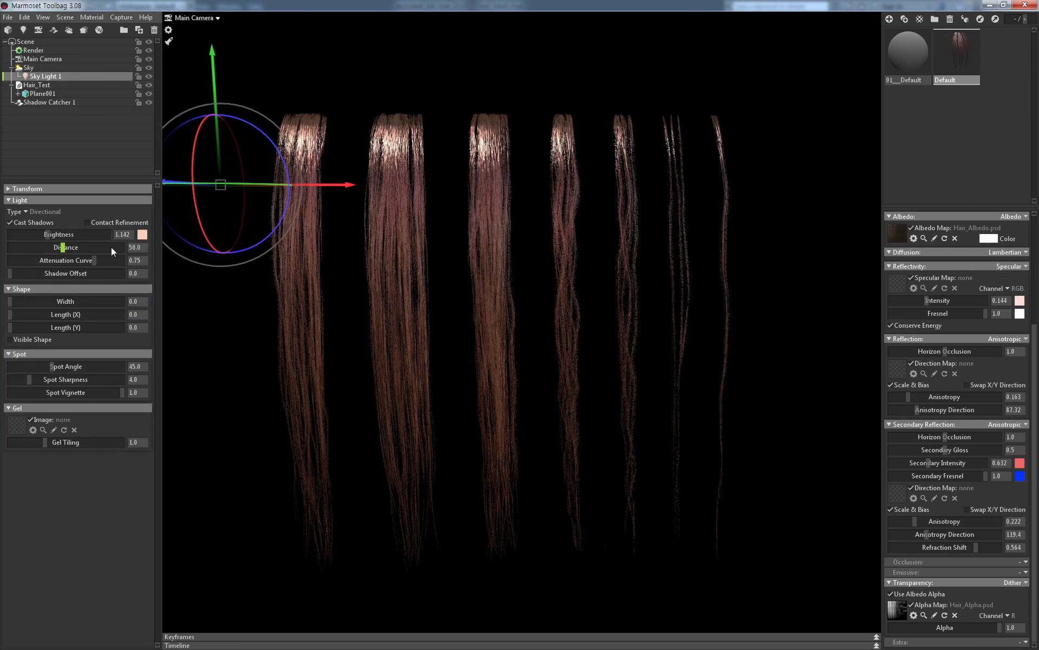
drag(49, 234, 38, 228)
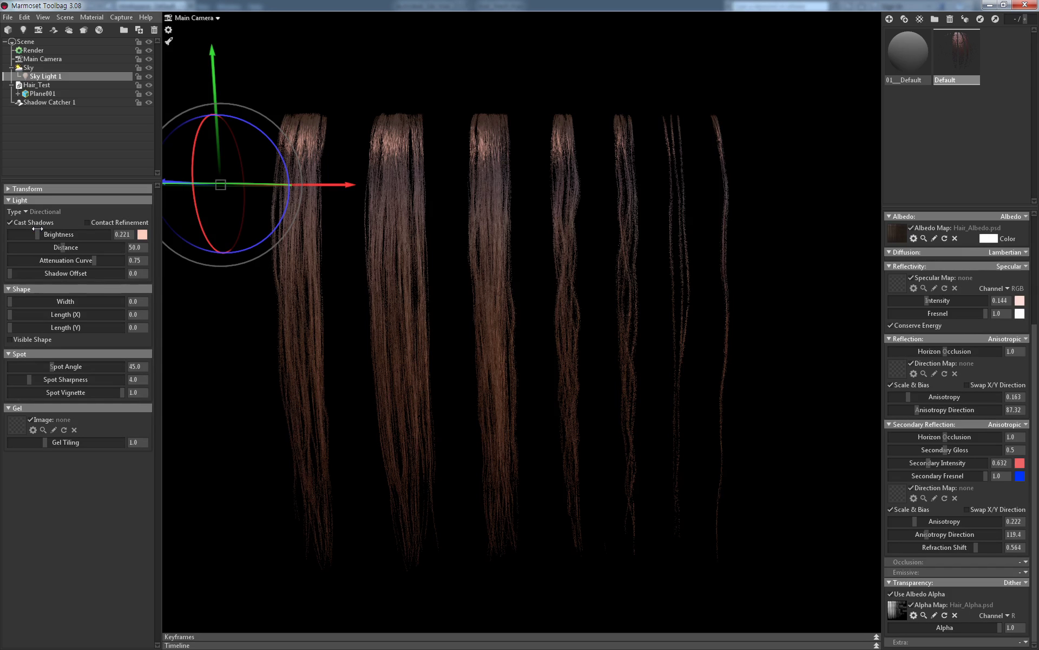
mouse_move(508, 349)
mouse_down()
mouse_move(453, 323)
mouse_move(492, 365)
mouse_move(510, 329)
mouse_up()
click(510, 331)
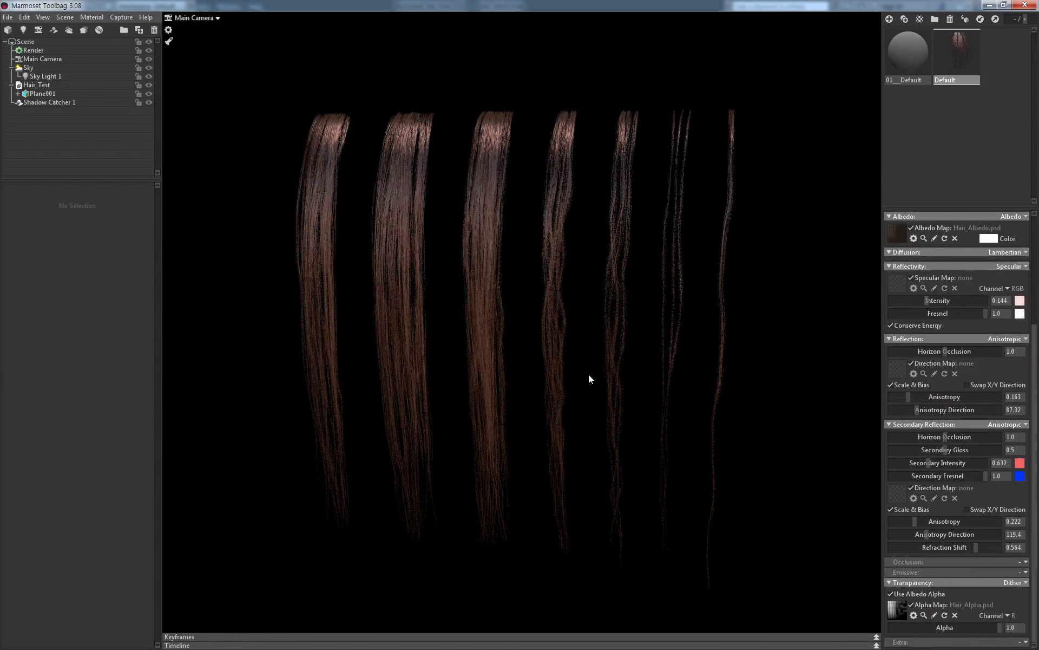
click(86, 76)
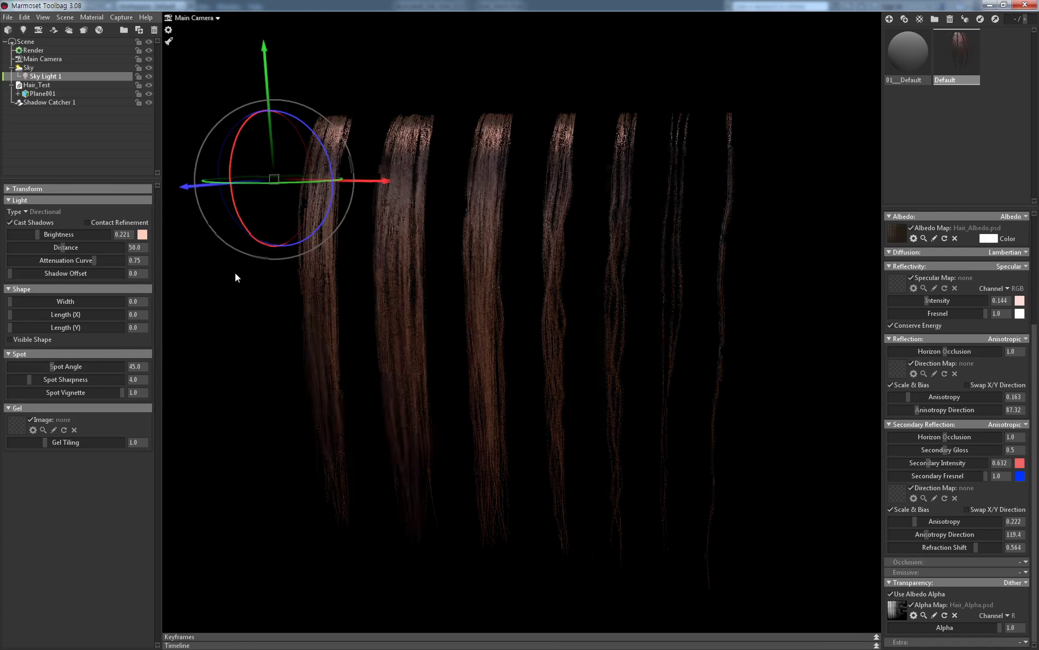
scroll(233, 262, down, 2)
Duplicate Sky Light 1 as an omni light at brightness 8.18 above the hair strands
key(ctrl+d)
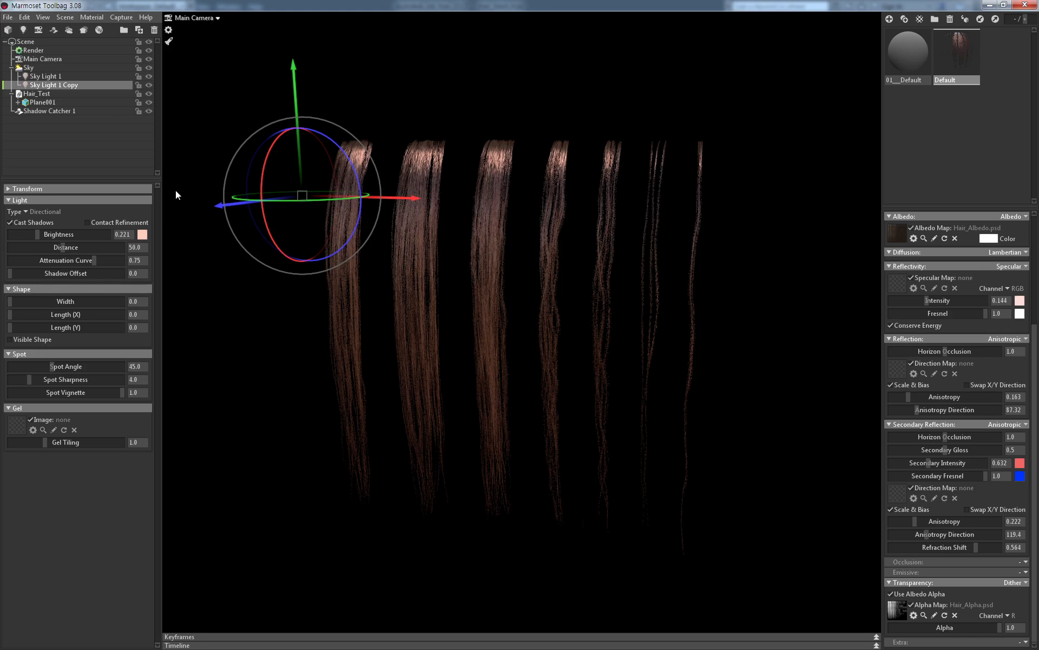
click(22, 212)
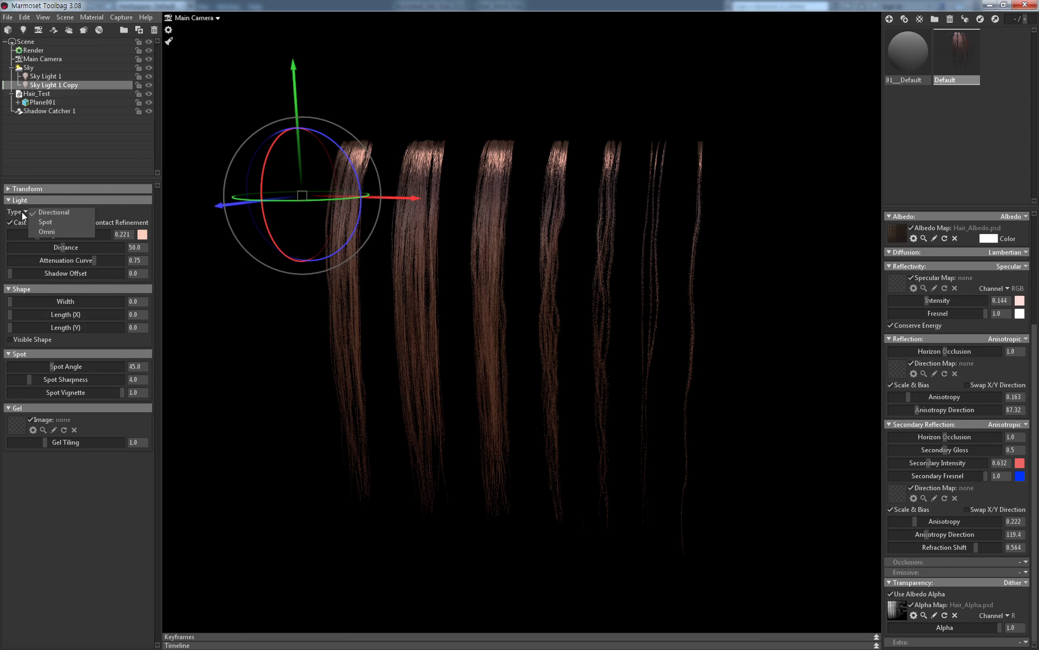
click(47, 231)
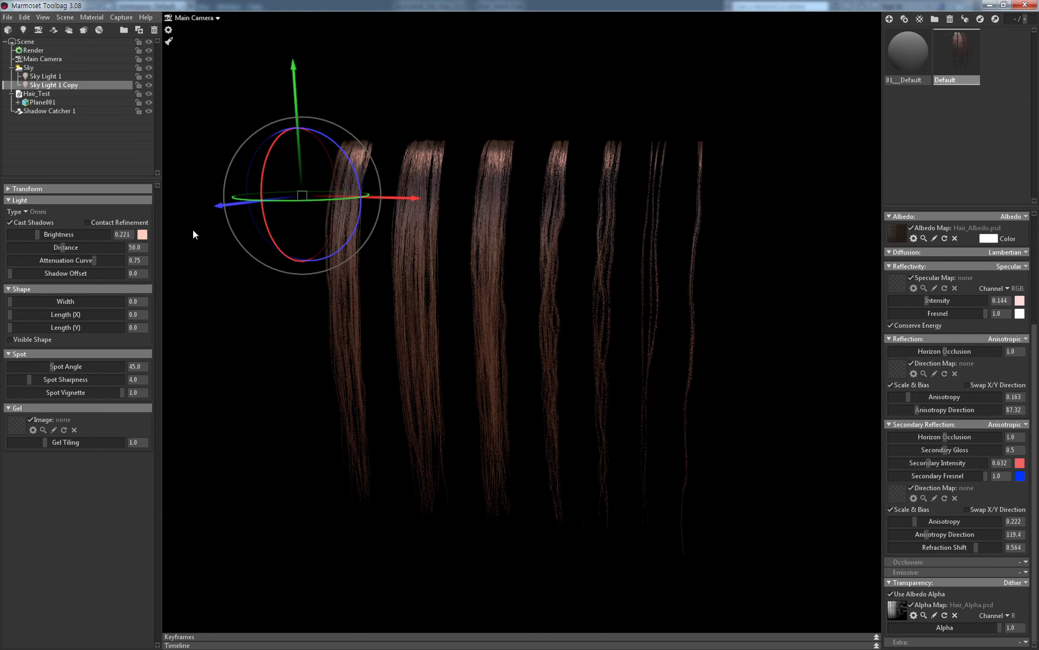
drag(401, 193, 539, 210)
mouse_move(598, 93)
mouse_down()
mouse_move(592, 181)
mouse_move(358, 305)
mouse_move(346, 371)
mouse_move(281, 512)
mouse_up()
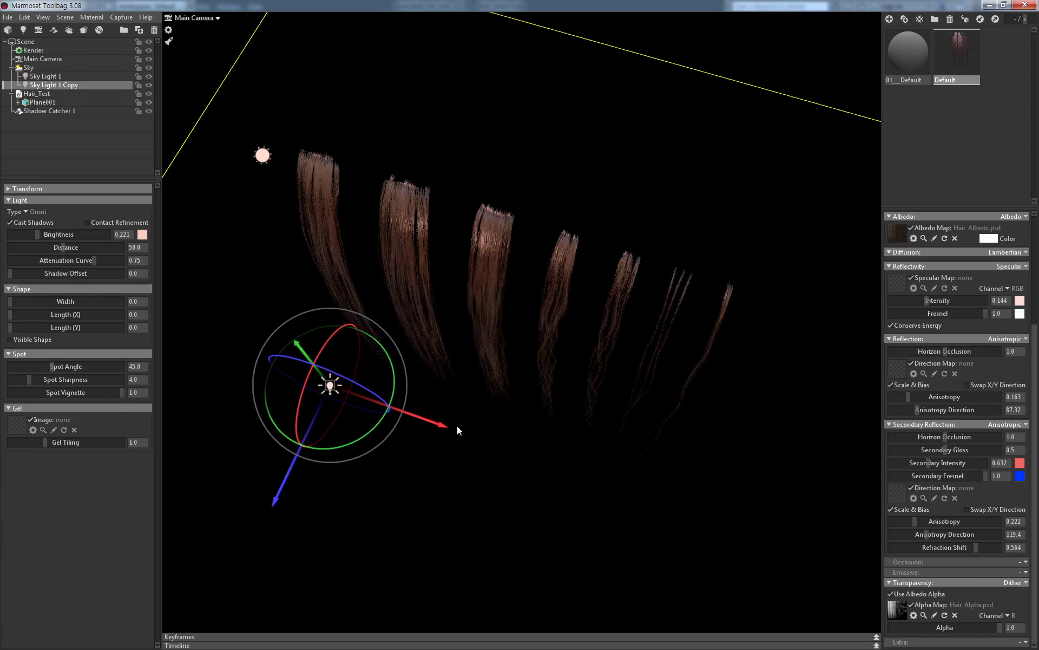
mouse_move(438, 427)
mouse_down()
mouse_move(531, 458)
mouse_move(499, 459)
mouse_move(399, 222)
mouse_move(402, 147)
mouse_up()
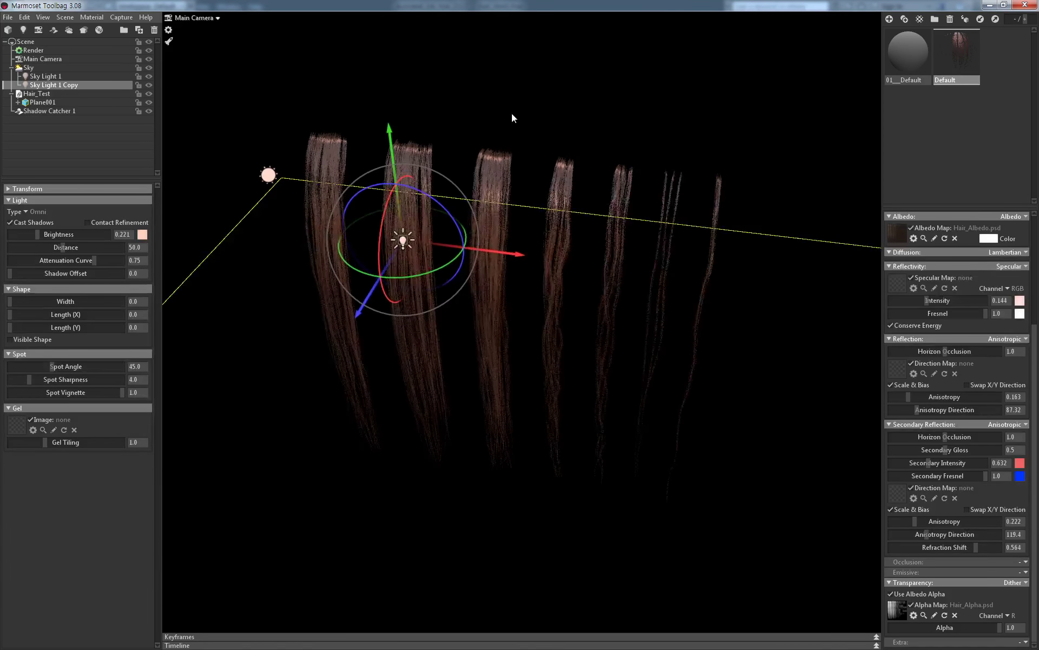
drag(512, 112, 514, 99)
drag(37, 234, 66, 234)
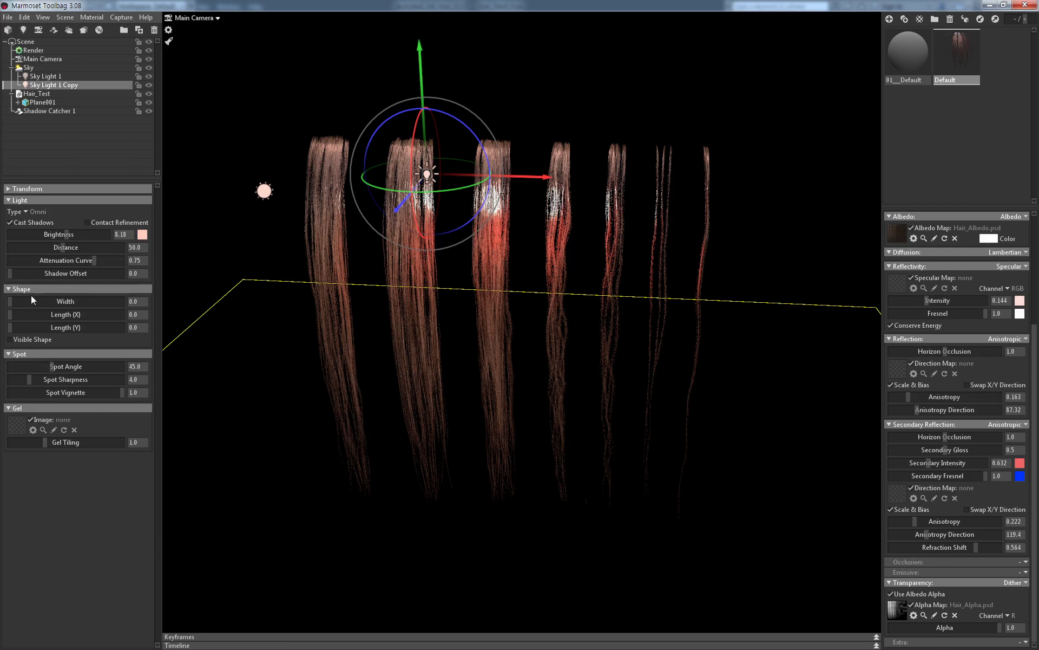
drag(16, 301, 23, 319)
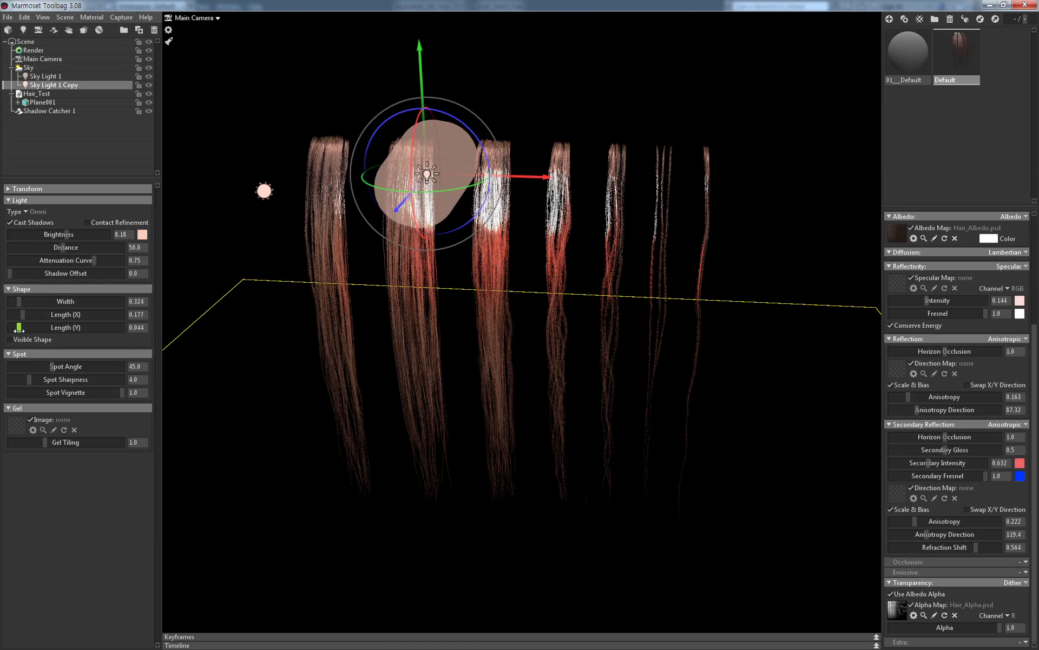
key(ctrl+z)
key(ctrl+z)
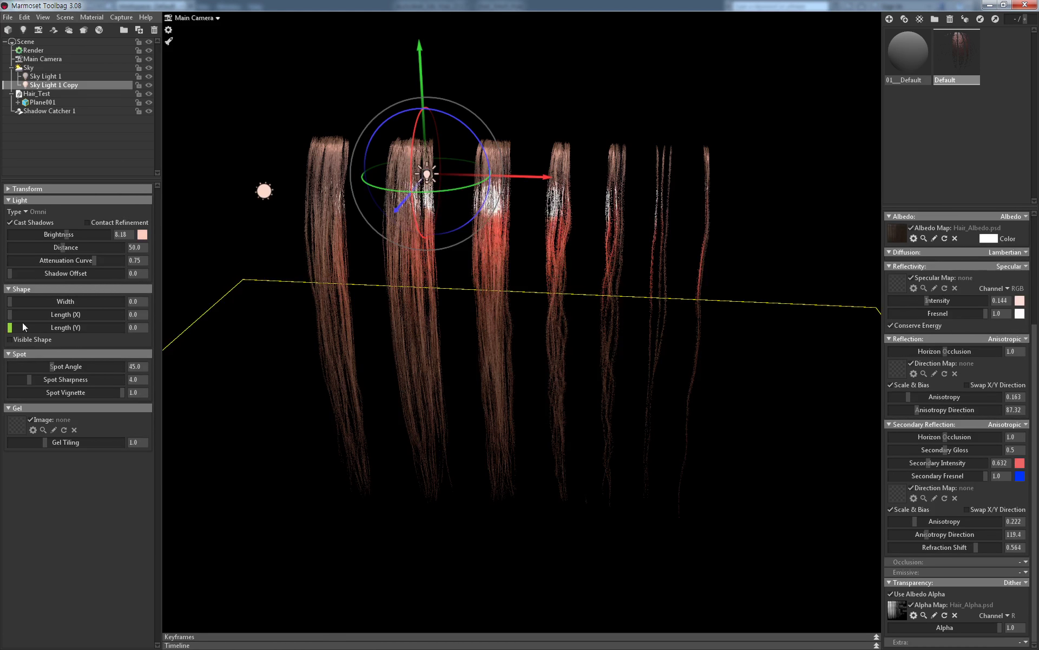
mouse_move(258, 349)
mouse_down()
mouse_move(279, 307)
mouse_move(285, 319)
mouse_up()
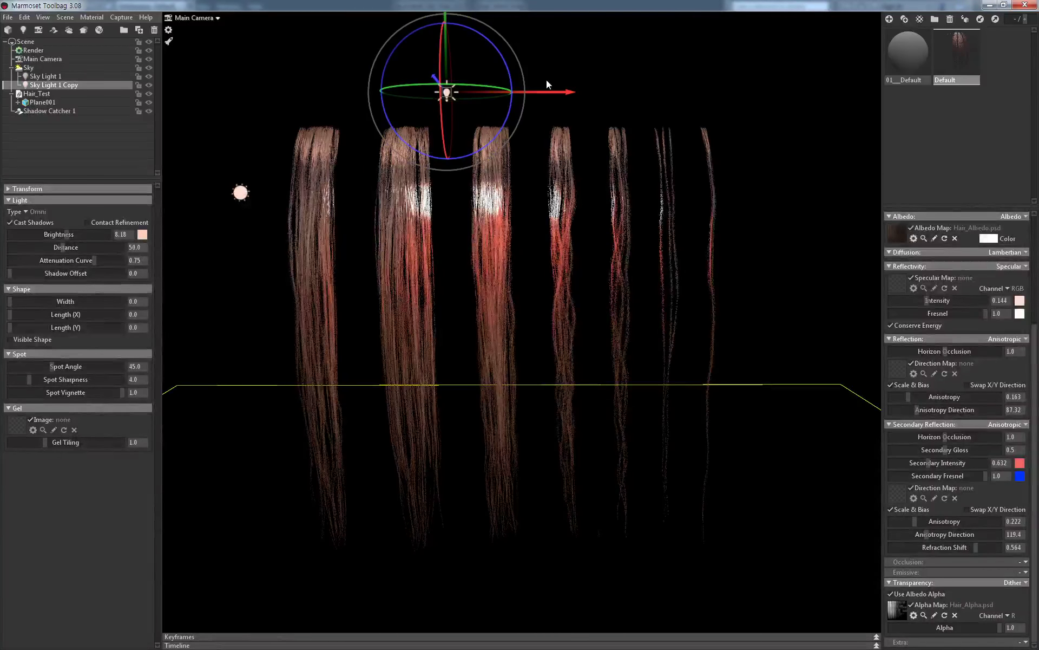
Set hair roughness 0.638, specular 0.029, secondary gloss 0.277, intensity 1.317, horizon occlusion 0.866
click(572, 94)
click(511, 152)
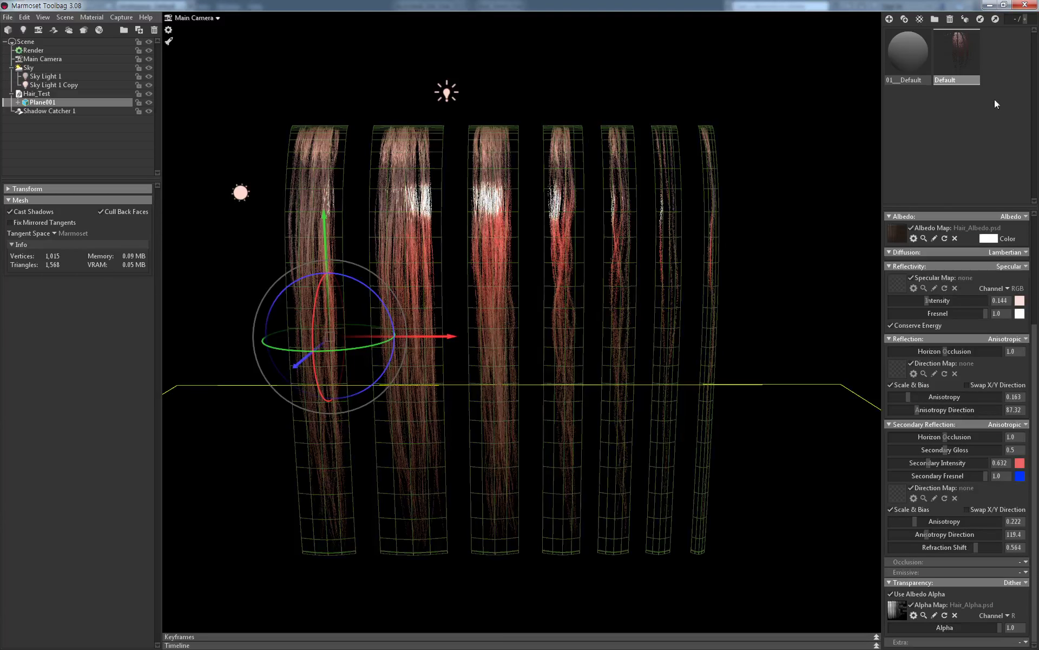
scroll(1018, 370, up, 3)
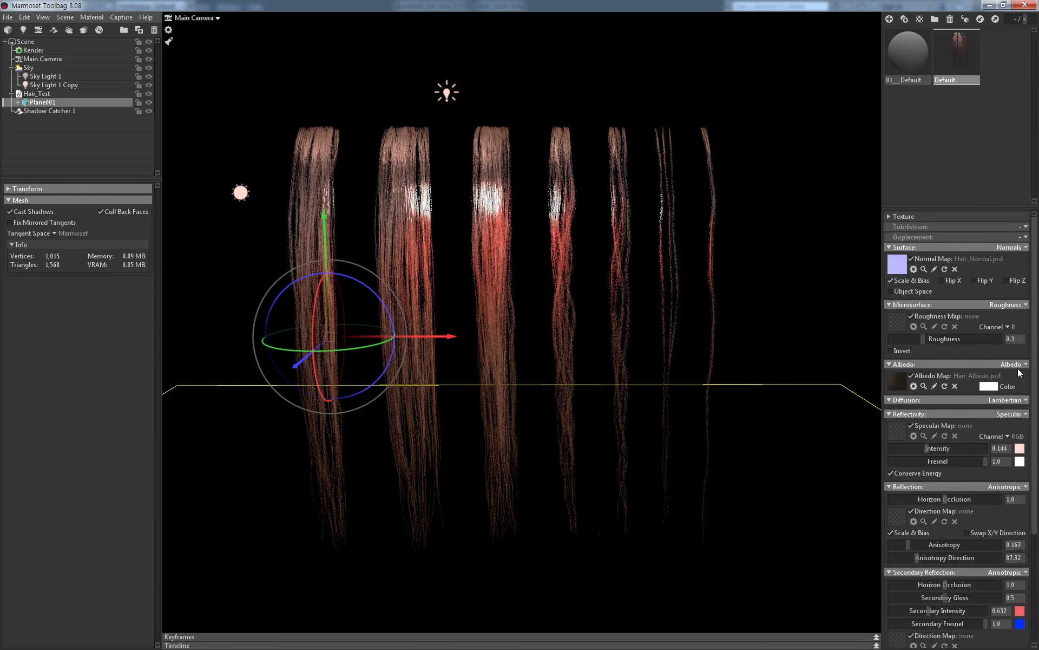
mouse_move(916, 341)
mouse_down()
mouse_move(890, 339)
mouse_move(988, 346)
mouse_move(961, 349)
mouse_up()
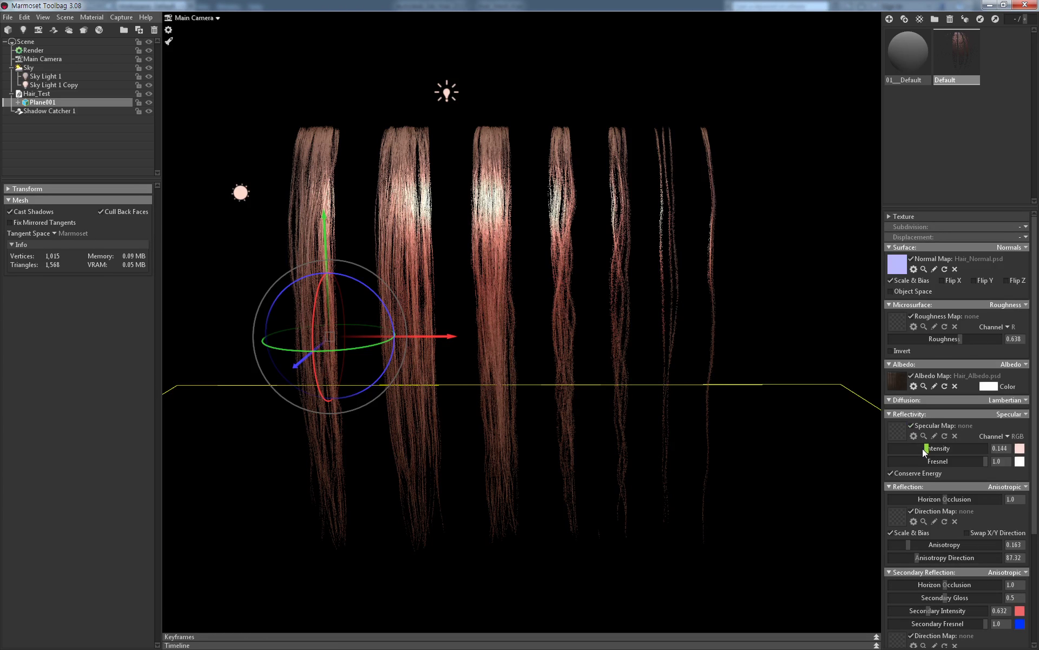
drag(924, 451, 907, 444)
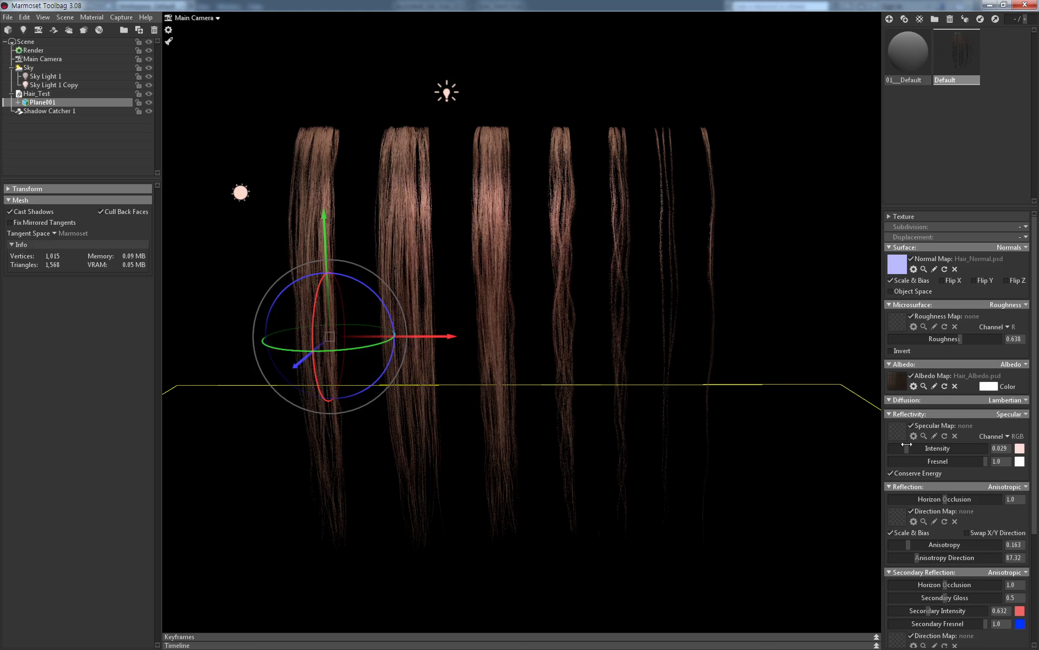
scroll(926, 458, down, 2)
scroll(945, 470, down, 2)
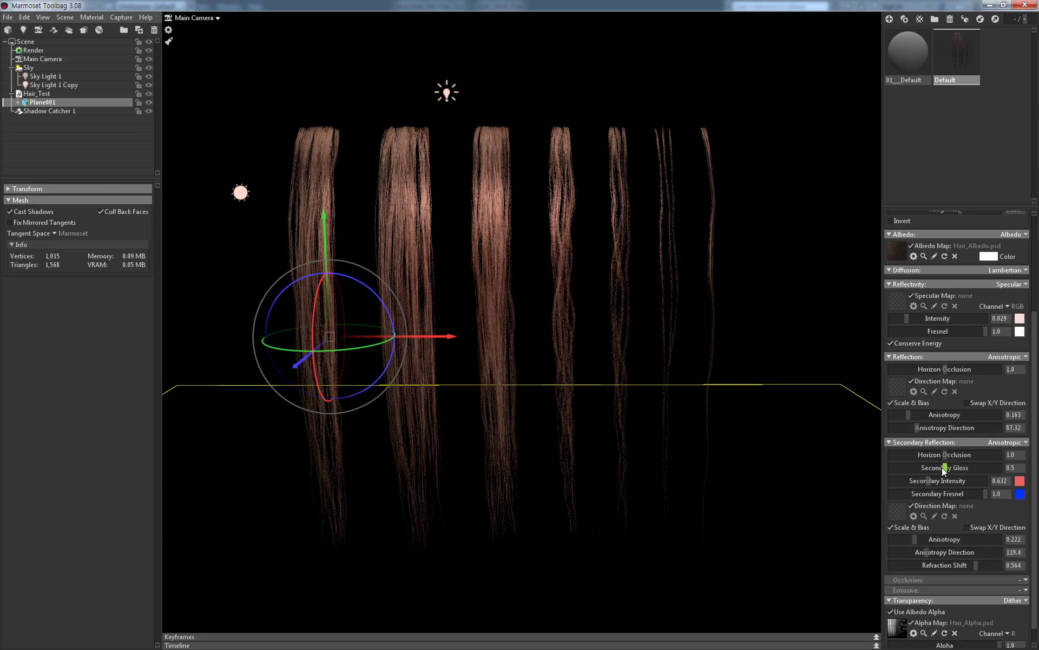
mouse_move(925, 484)
mouse_down()
mouse_move(956, 473)
mouse_move(941, 470)
mouse_up()
drag(946, 458, 941, 459)
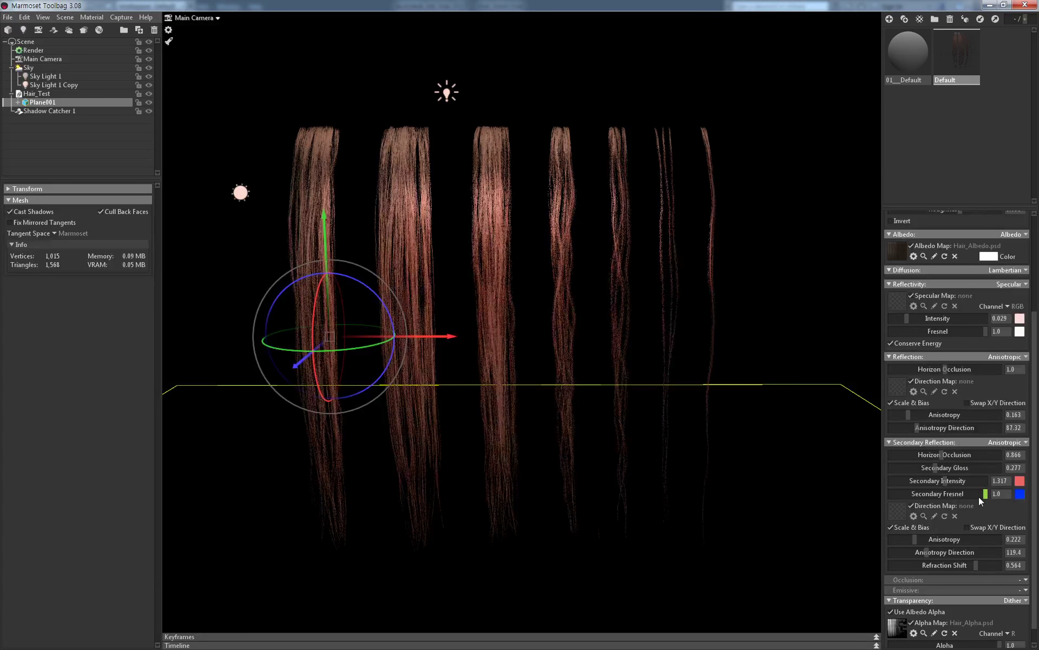
drag(985, 494, 989, 494)
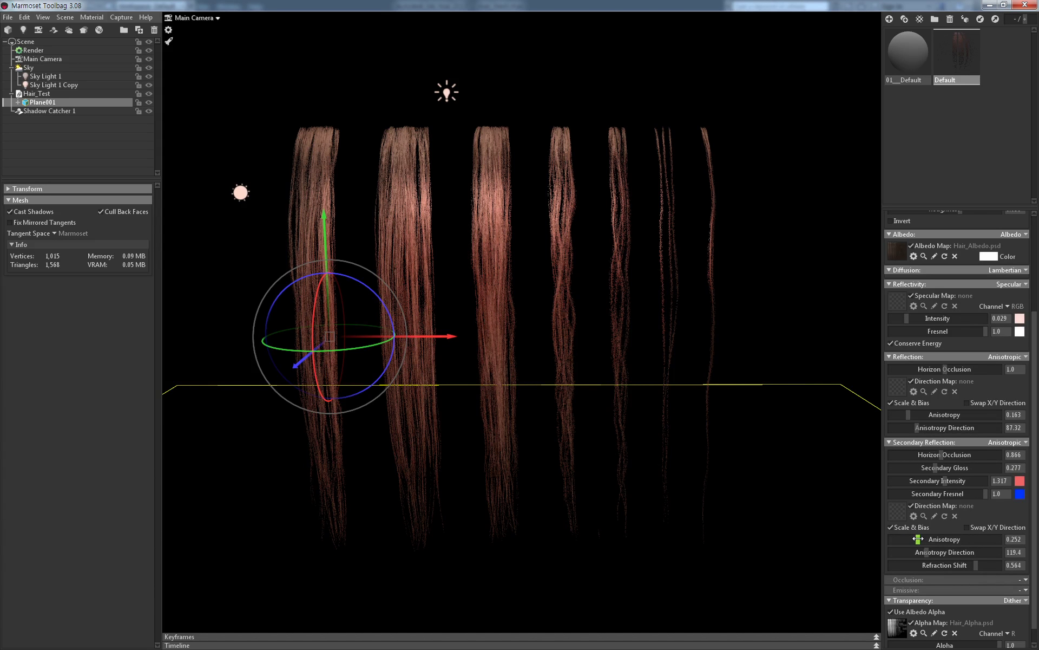
middle_drag(576, 342, 604, 312)
Frame the strands in a level front view; set specular intensity 0.039 and roughness 0.465
right_drag(605, 311, 576, 349)
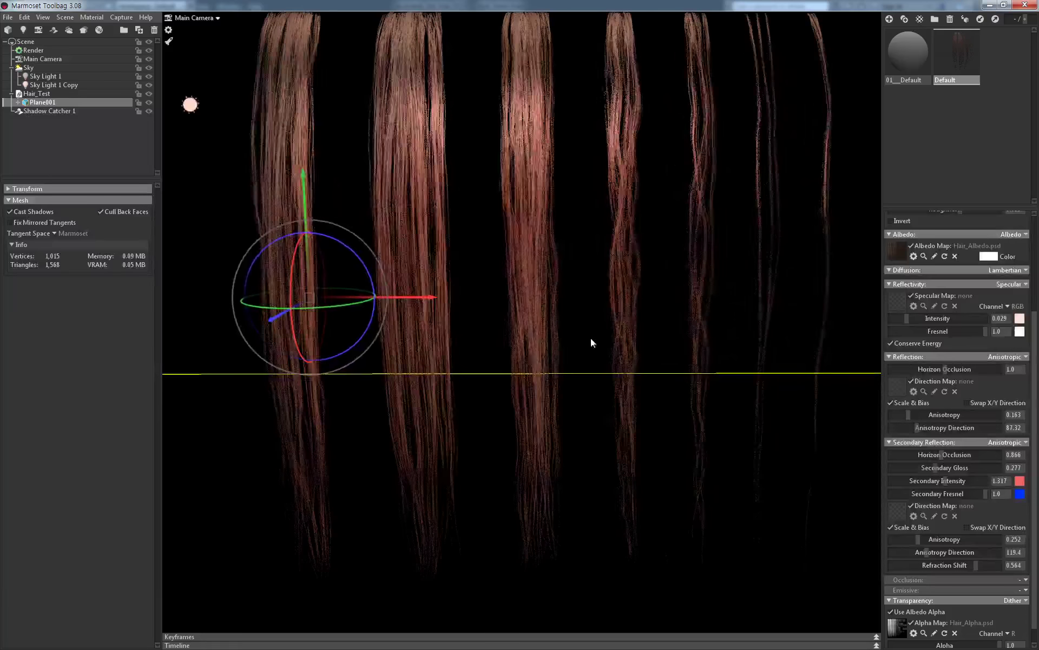
mouse_move(576, 349)
mouse_down()
mouse_move(537, 357)
mouse_move(552, 316)
mouse_up()
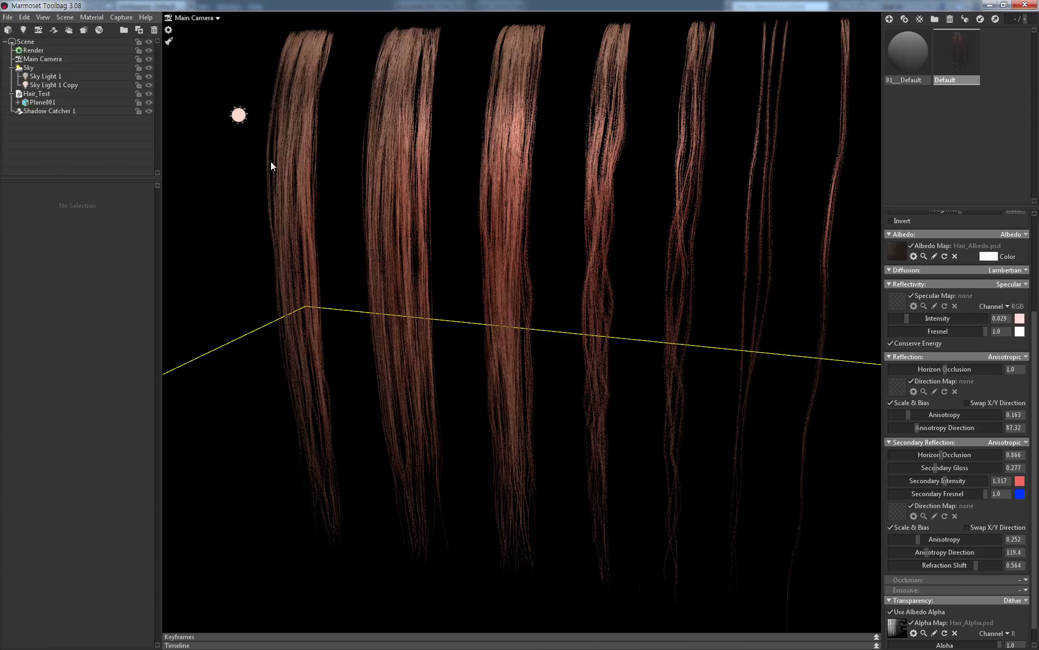
shift+drag(271, 161, 255, 183)
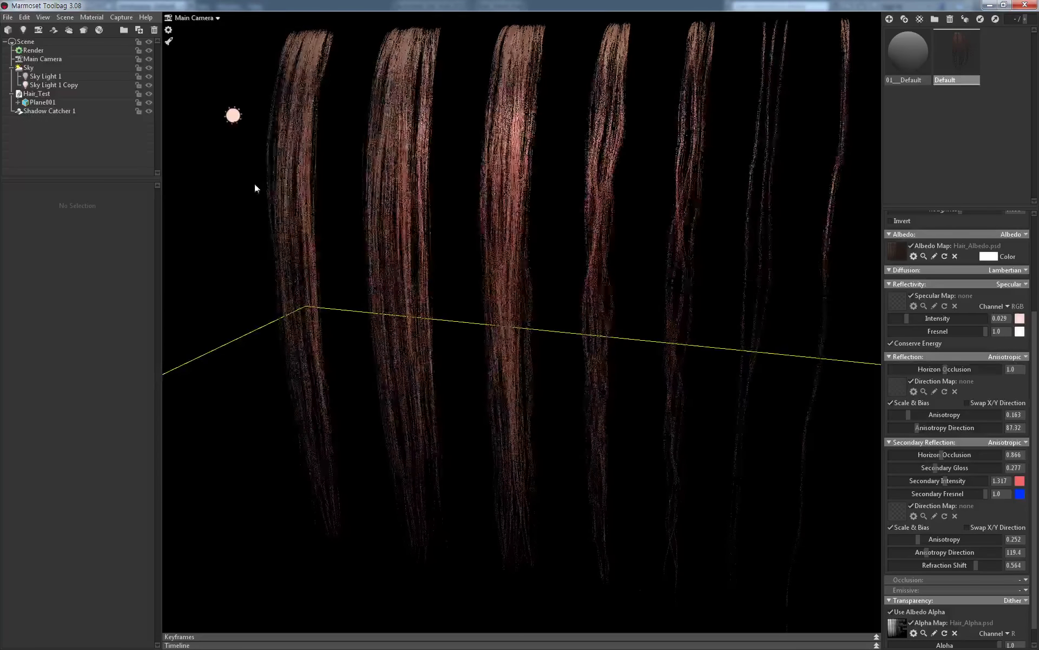
scroll(477, 212, down, 1)
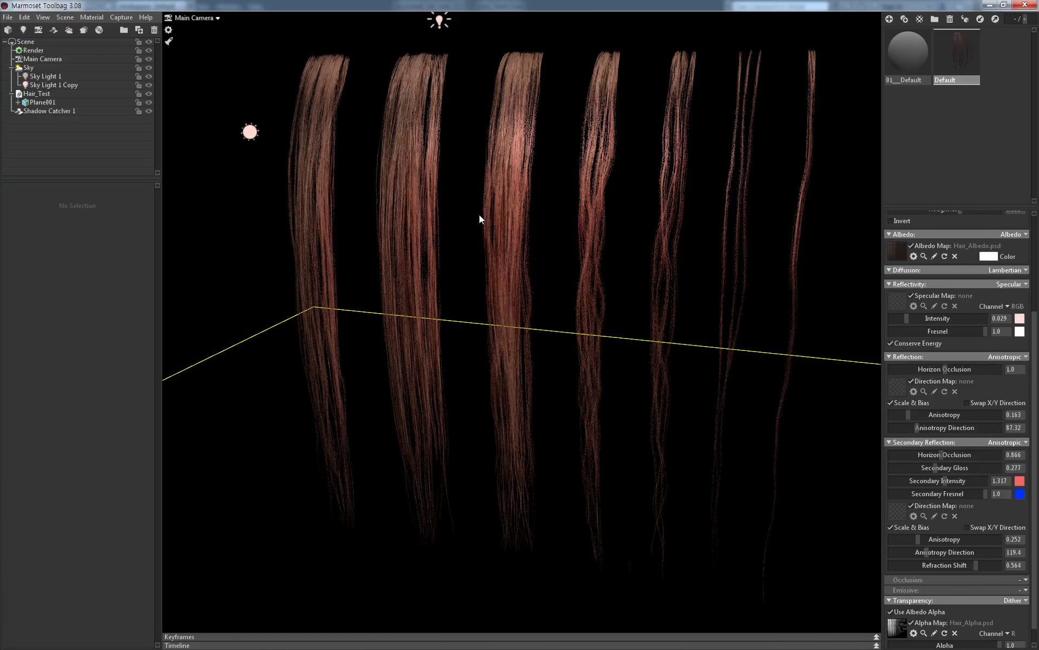
mouse_move(480, 216)
mouse_down()
mouse_move(496, 264)
mouse_move(526, 257)
mouse_move(506, 277)
mouse_up()
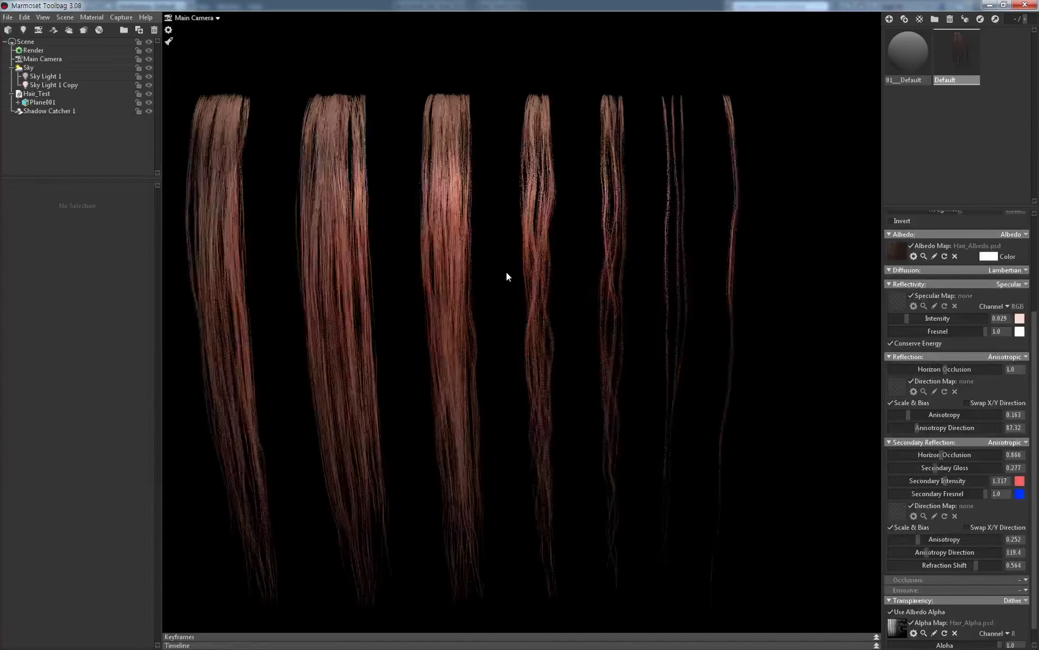
middle_drag(506, 276, 543, 264)
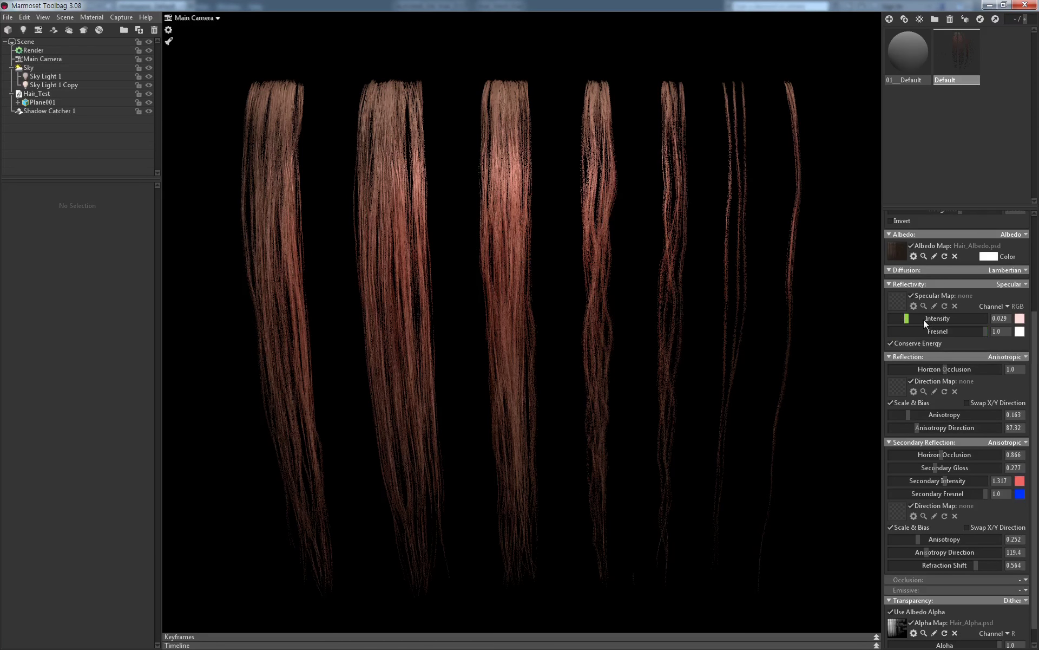
mouse_move(909, 318)
mouse_down()
mouse_move(931, 318)
mouse_move(908, 318)
mouse_move(922, 337)
mouse_move(943, 339)
mouse_up()
scroll(931, 337, up, 3)
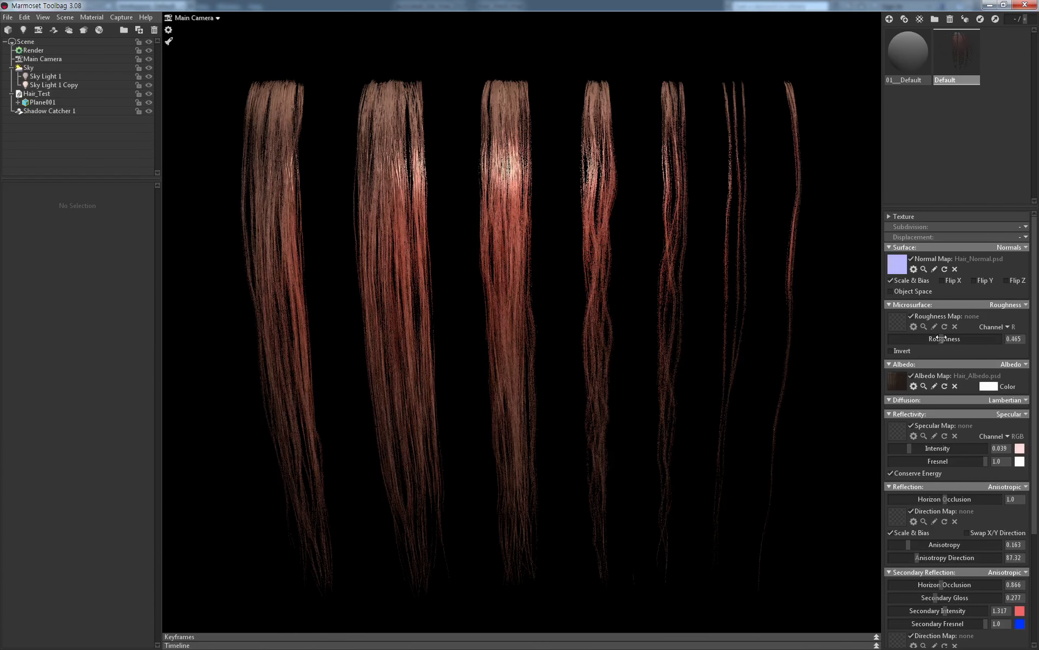
Swing the sky lighting across the hair, comparing Hair_Normal with Flip X on, then off
mouse_move(544, 286)
right_down()
mouse_move(568, 368)
mouse_move(615, 326)
right_up()
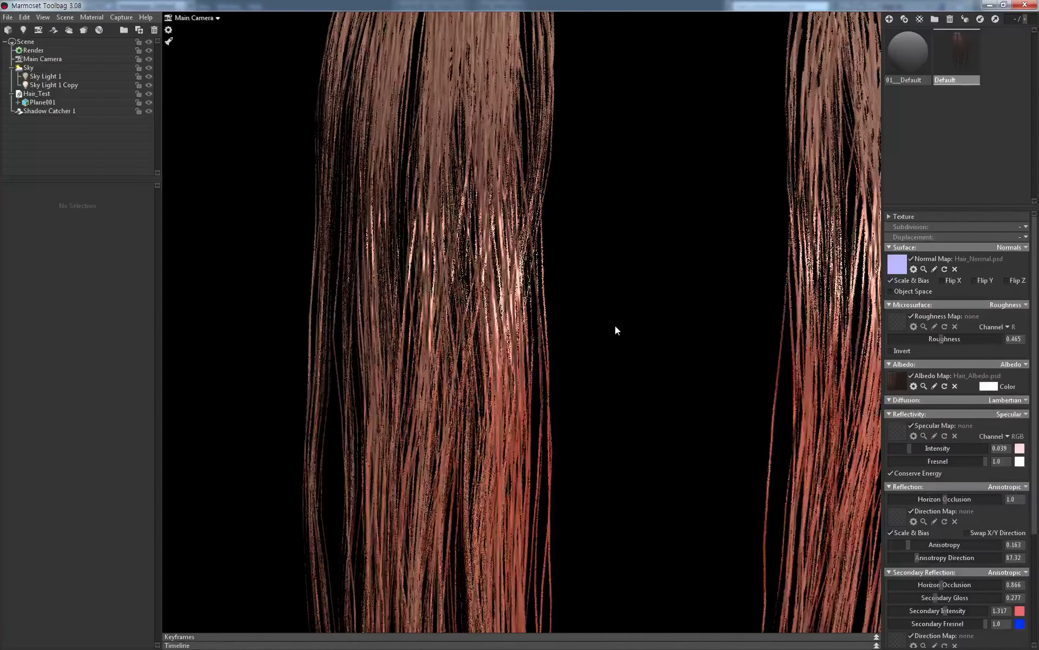
mouse_move(615, 326)
shift+mouse_down()
mouse_move(552, 322)
mouse_move(861, 336)
shift+mouse_up()
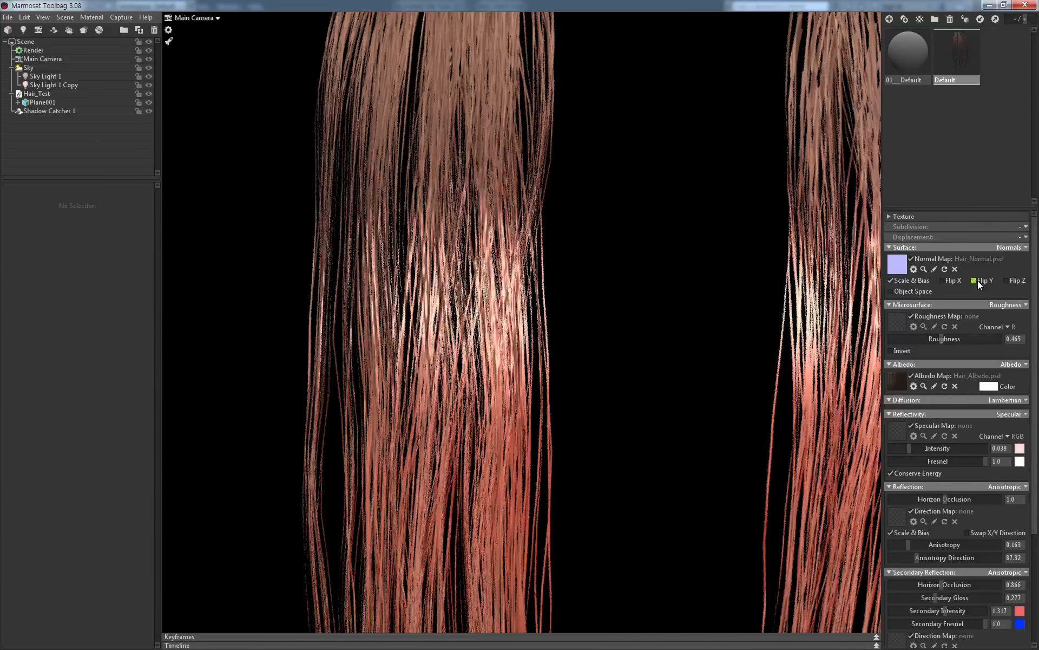
click(951, 280)
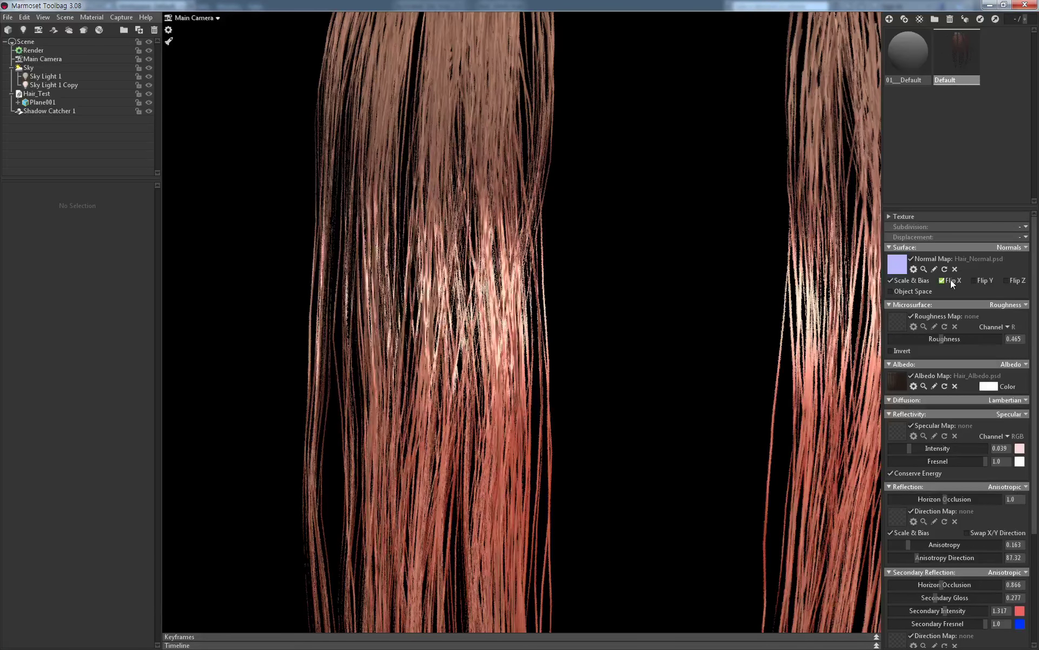
mouse_move(704, 286)
shift+mouse_down()
mouse_move(647, 283)
mouse_move(735, 295)
mouse_move(782, 284)
shift+mouse_up()
click(944, 281)
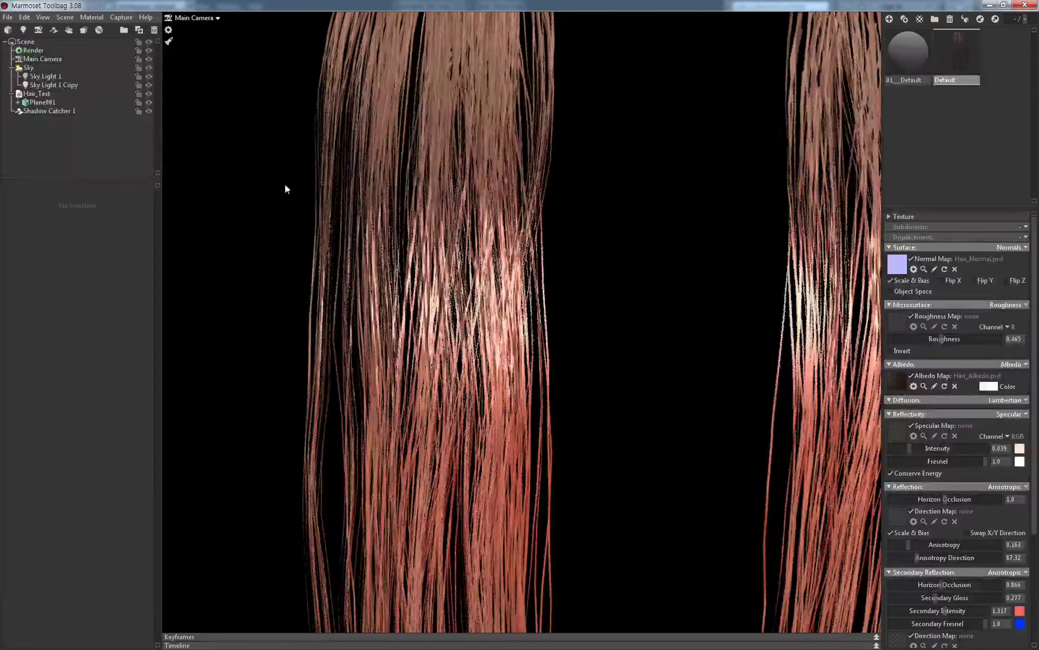
Set Main Camera grain strength to 0.342 and sharpen strength to 0.654
click(80, 61)
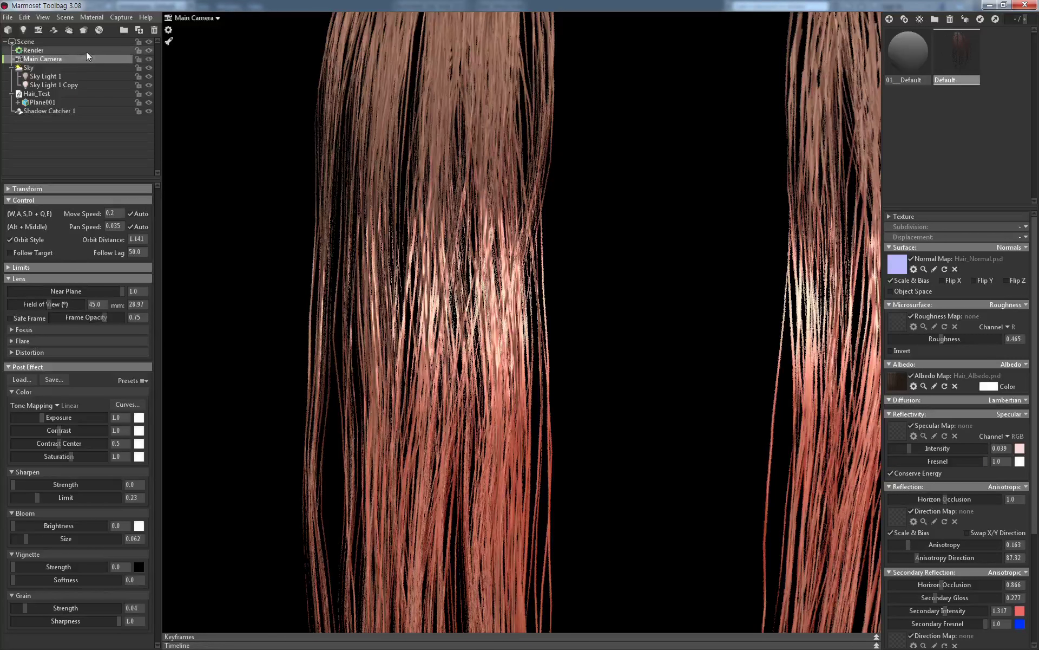
click(91, 51)
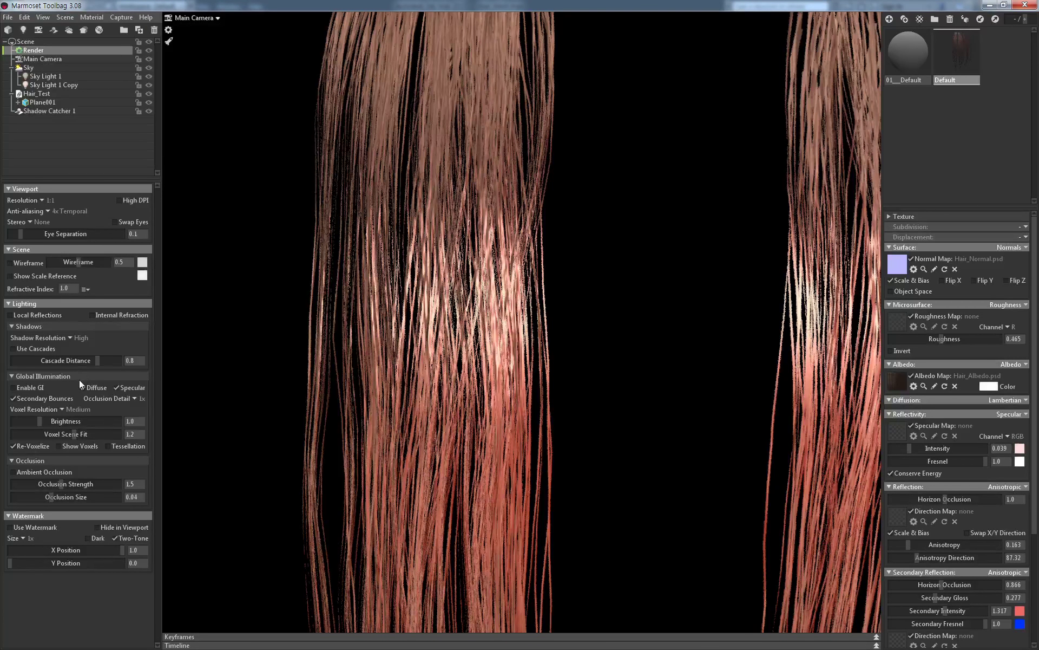
click(67, 60)
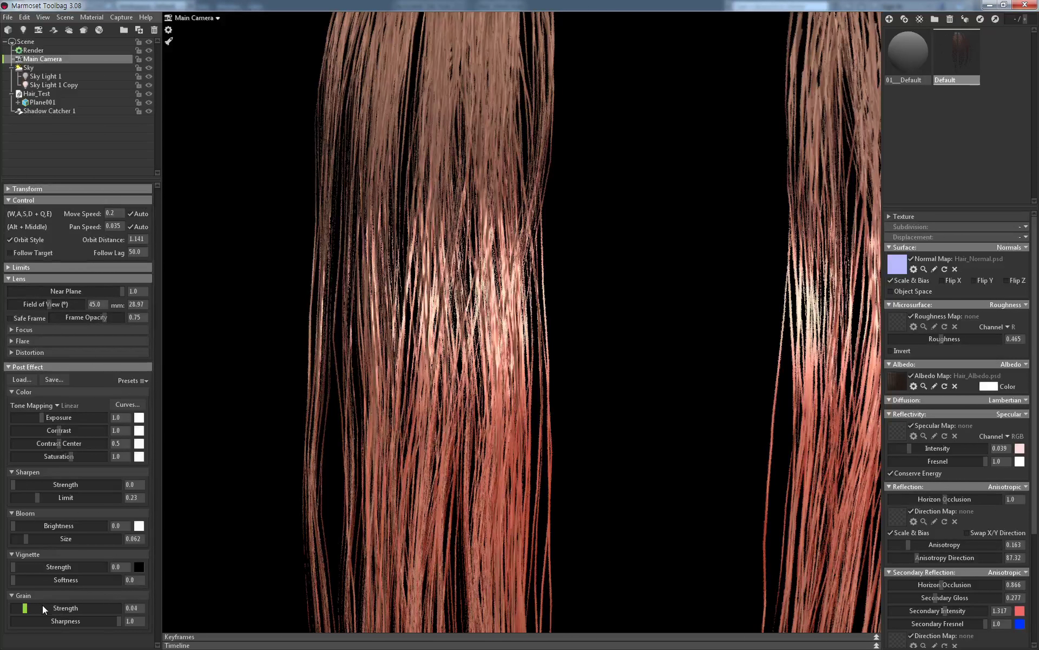
drag(45, 609, 62, 608)
mouse_move(13, 484)
mouse_down()
mouse_move(81, 485)
mouse_move(54, 494)
mouse_up()
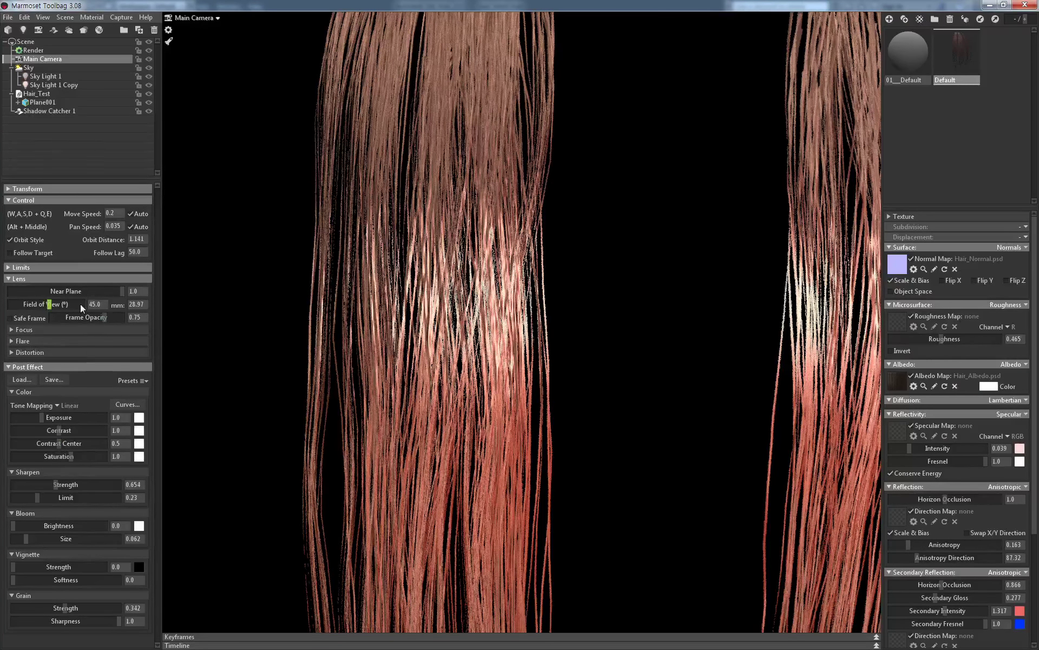
click(49, 51)
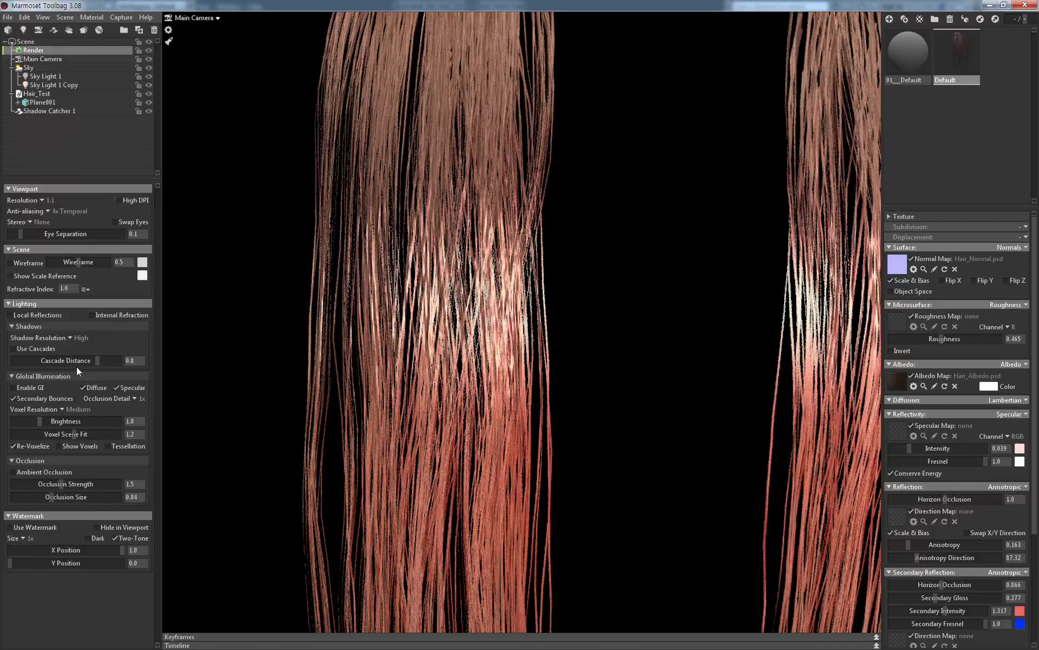
Enable ambient occlusion in the render settings alongside global illumination
click(52, 476)
scroll(510, 422, down, 5)
scroll(666, 372, up, 3)
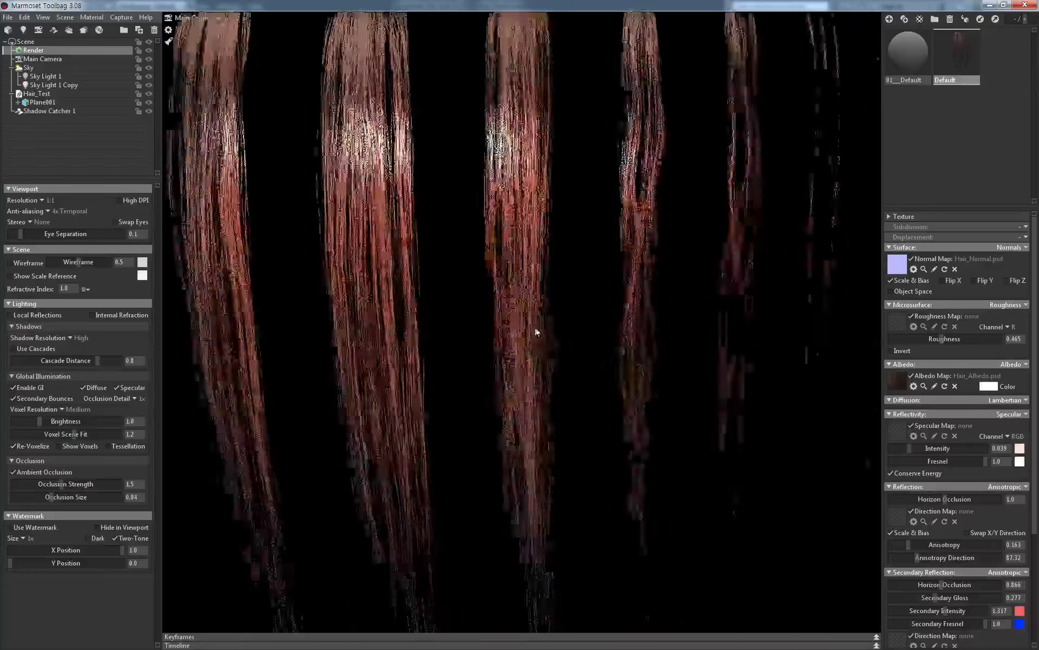
scroll(547, 302, down, 4)
Orbit and zoom onto the seven hair strands and rotate the sky lighting over them
drag(535, 338, 540, 405)
scroll(546, 452, up, 3)
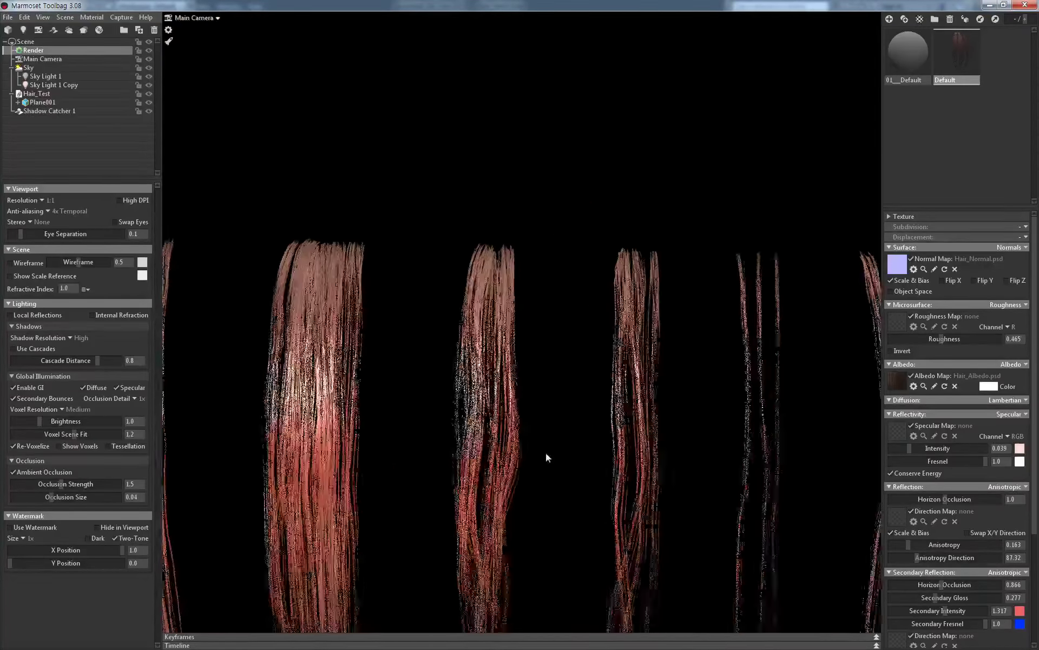
scroll(517, 395, up, 3)
scroll(469, 338, up, 3)
scroll(469, 401, up, 3)
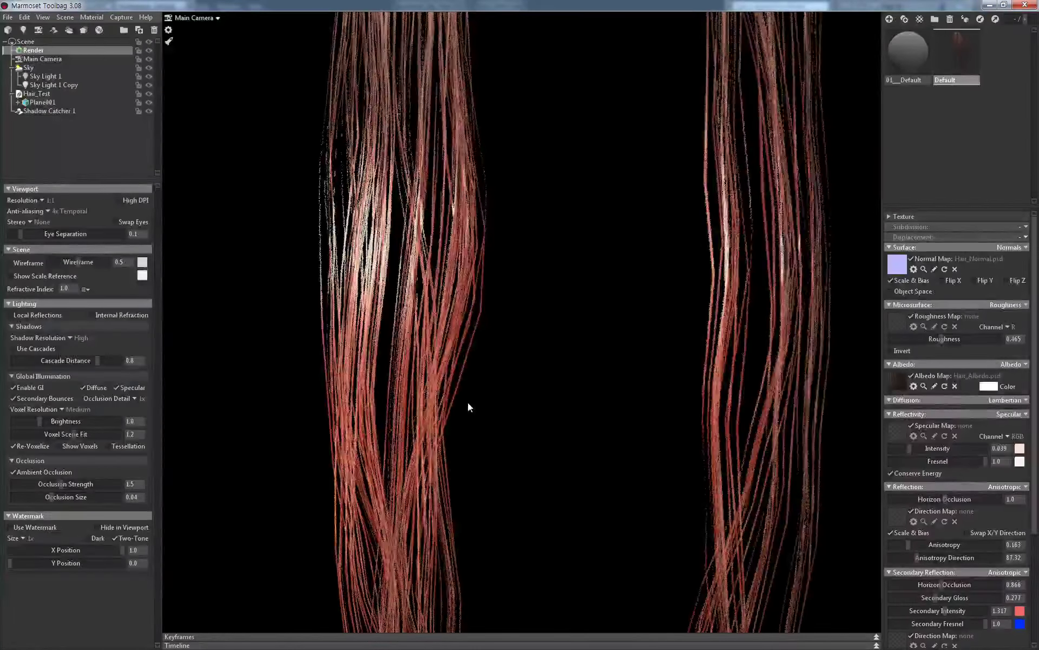
drag(468, 402, 547, 402)
mouse_move(548, 406)
shift+right_down()
mouse_move(662, 410)
mouse_move(584, 407)
shift+right_up()
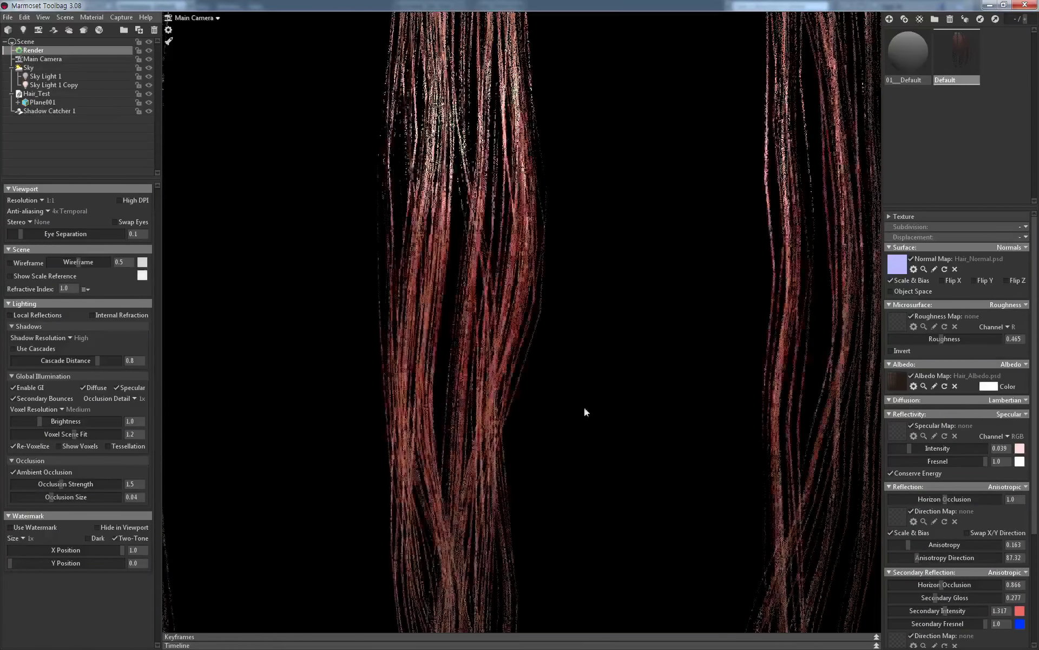
scroll(593, 415, down, 5)
scroll(580, 317, down, 2)
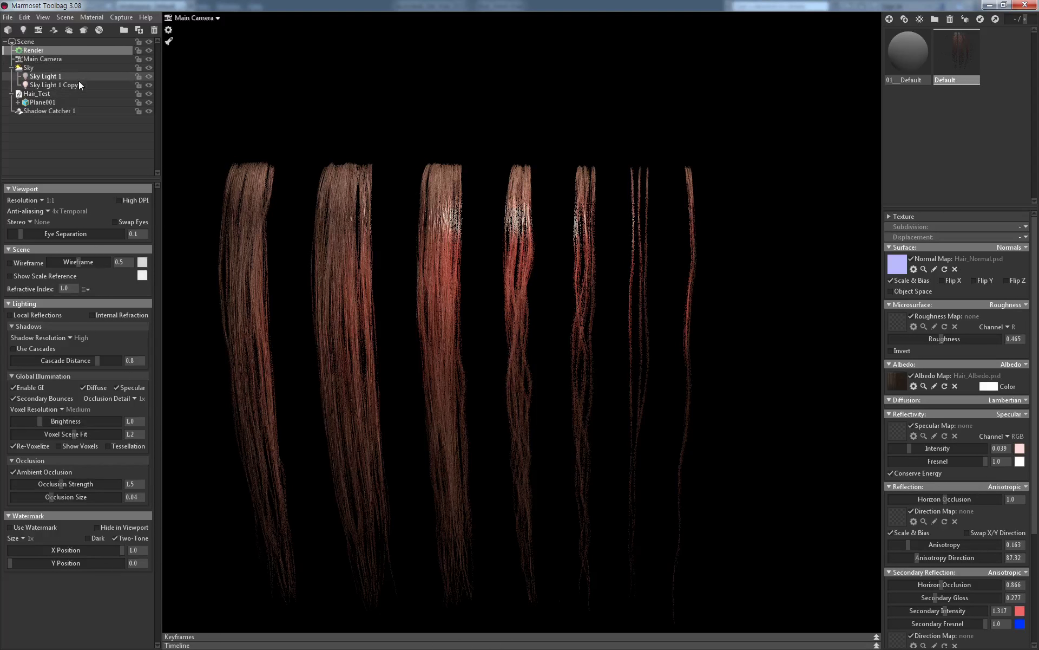
Rotate Sky Light 1 alone so brighter reddish highlights run down the strands
click(73, 85)
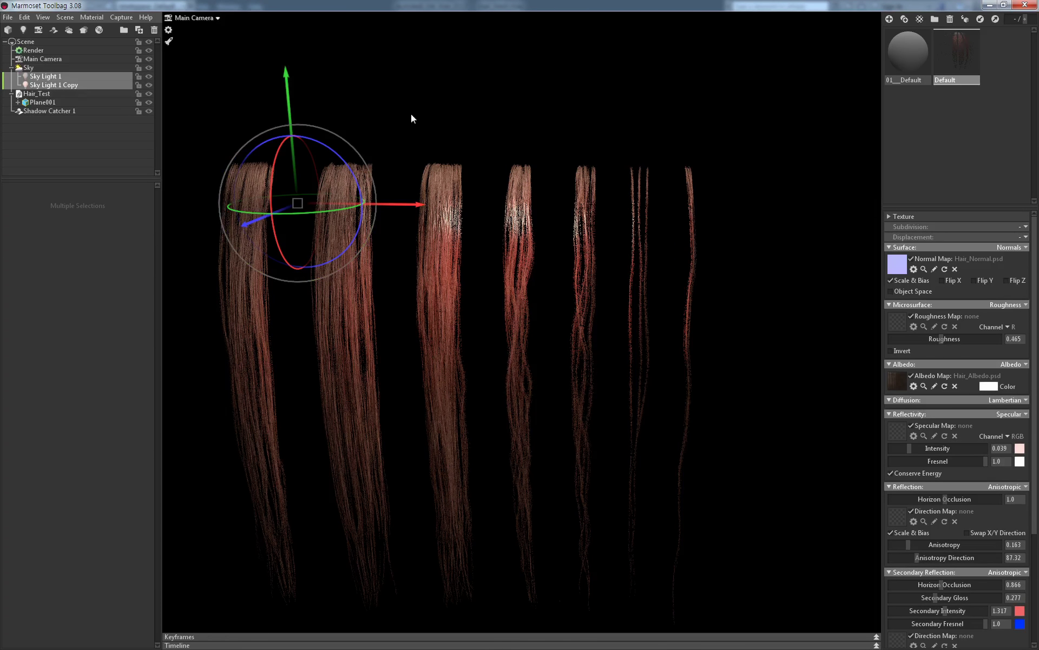
click(56, 75)
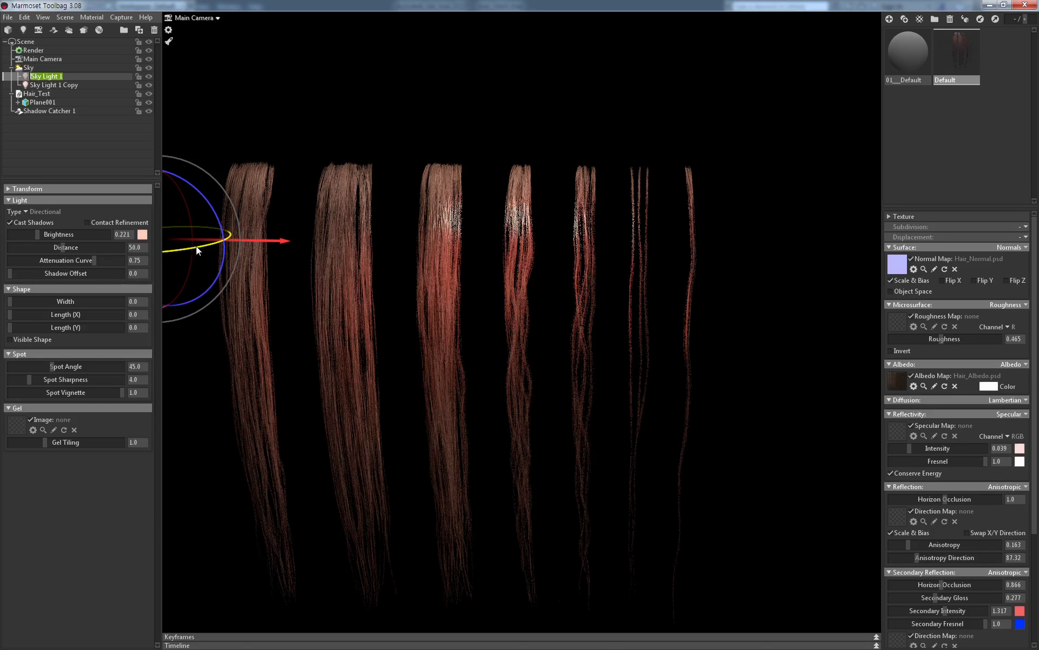
mouse_move(196, 246)
mouse_down()
mouse_move(180, 183)
mouse_move(242, 219)
mouse_move(227, 245)
mouse_move(216, 220)
mouse_move(219, 295)
mouse_move(206, 292)
mouse_up()
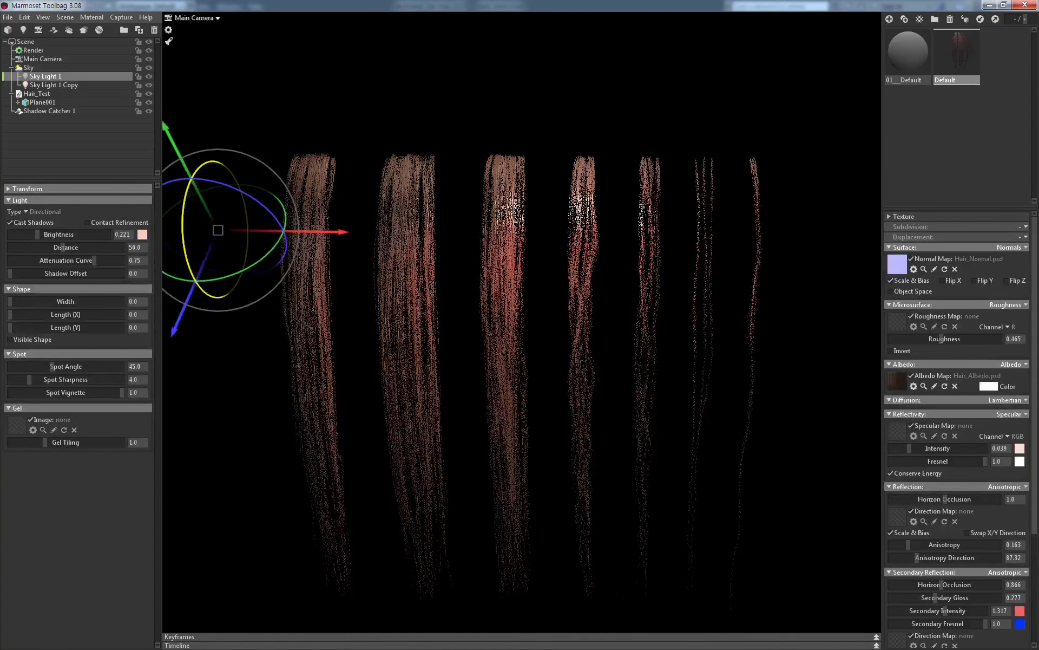
drag(580, 269, 583, 262)
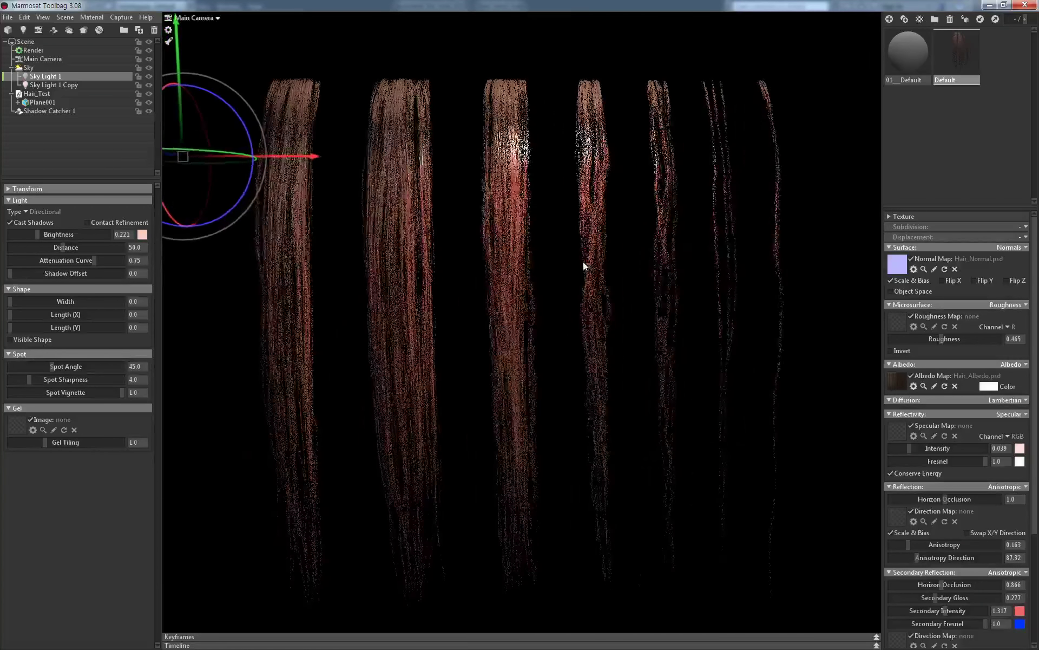
click(55, 58)
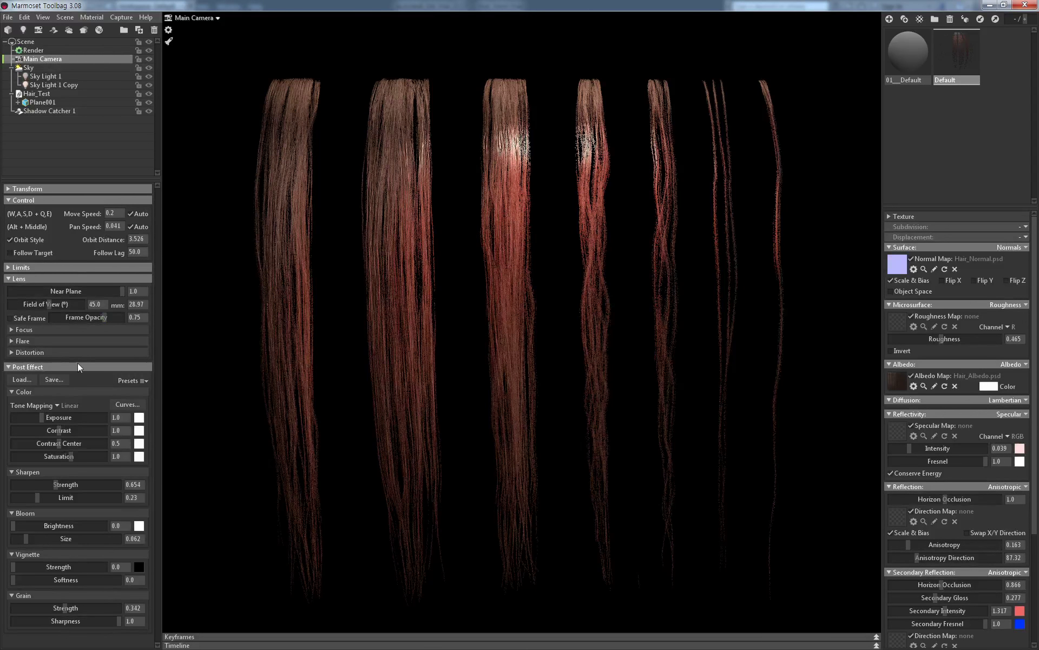
Set the Main Camera field of view to 15 and pull back to frame all seven strands
text(15)
key(Return)
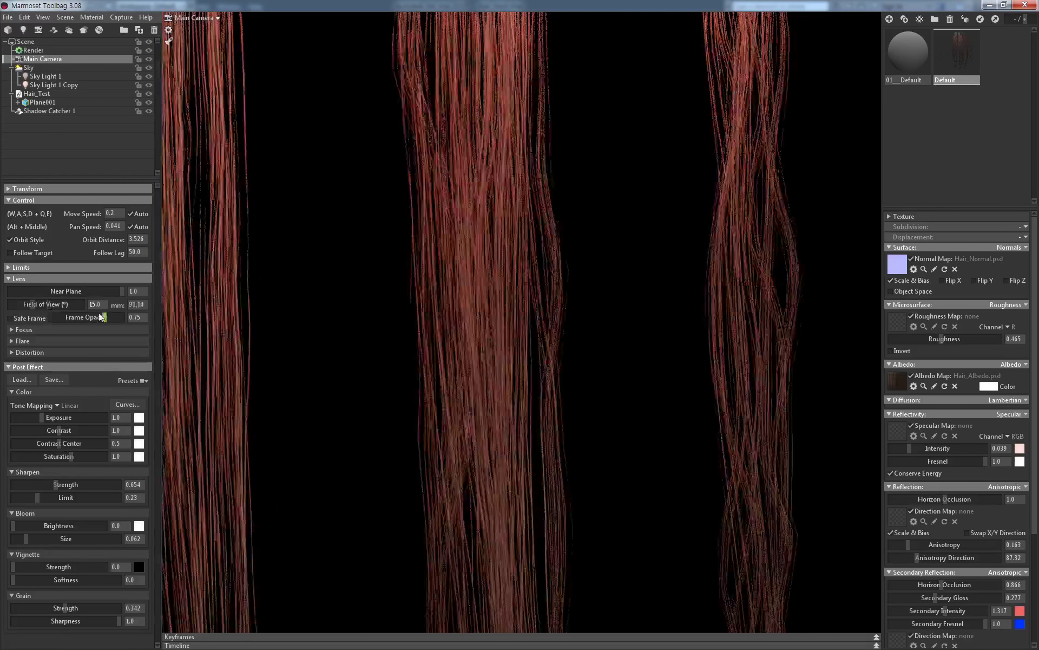
drag(455, 272, 465, 223)
mouse_move(465, 223)
right_down()
mouse_move(471, 197)
mouse_move(457, 182)
right_up()
click(421, 25)
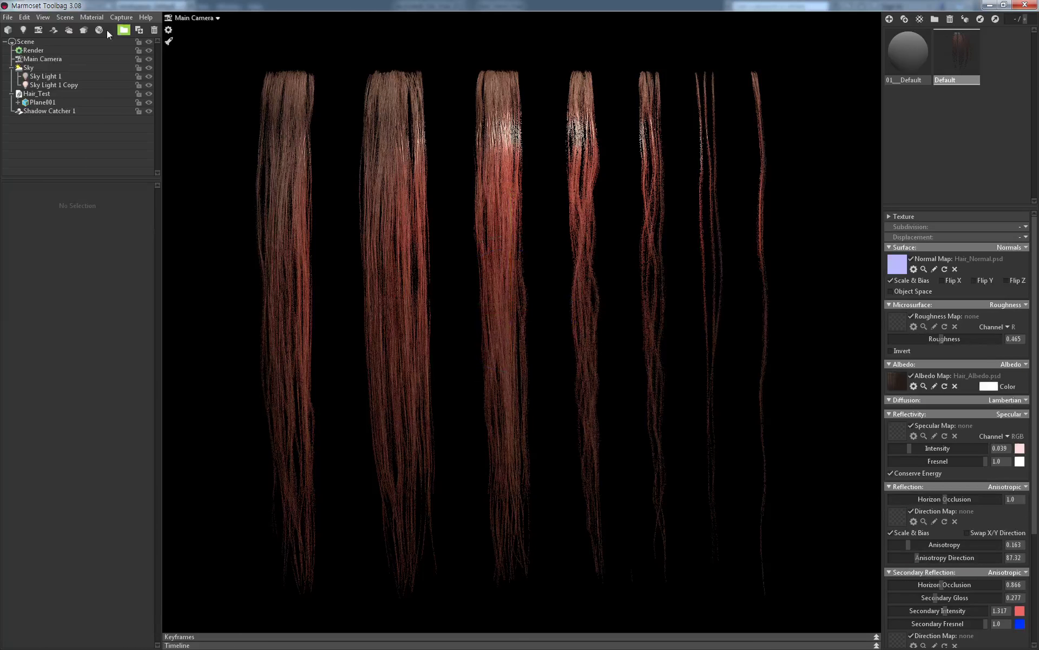
Review the 1920×1080 PNG image capture settings, then close them
click(119, 17)
click(160, 100)
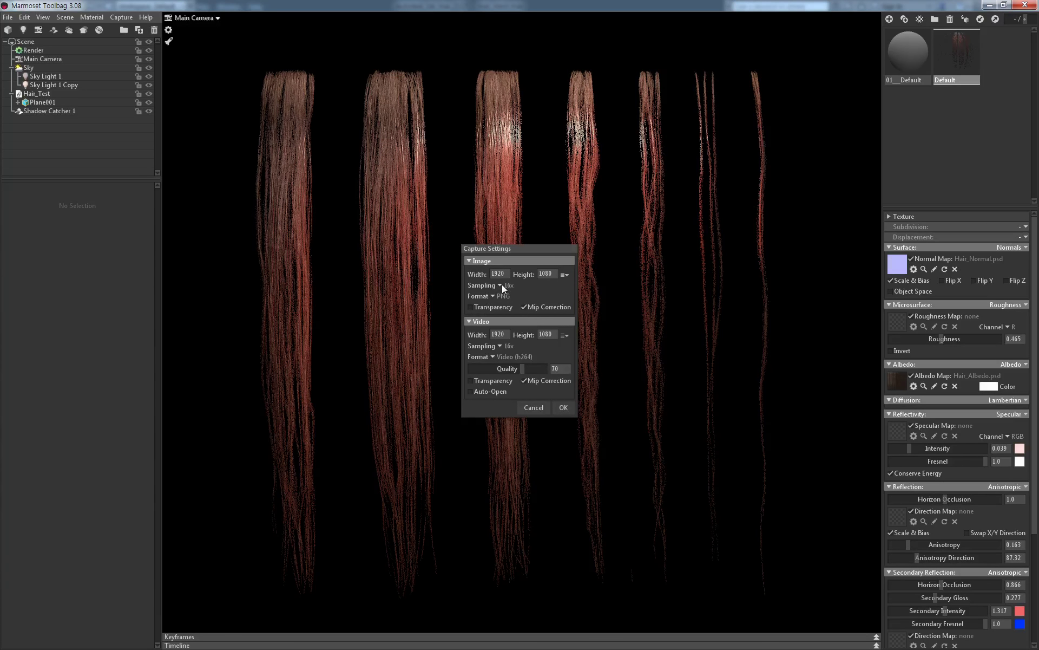
scroll(592, 245, up, 1)
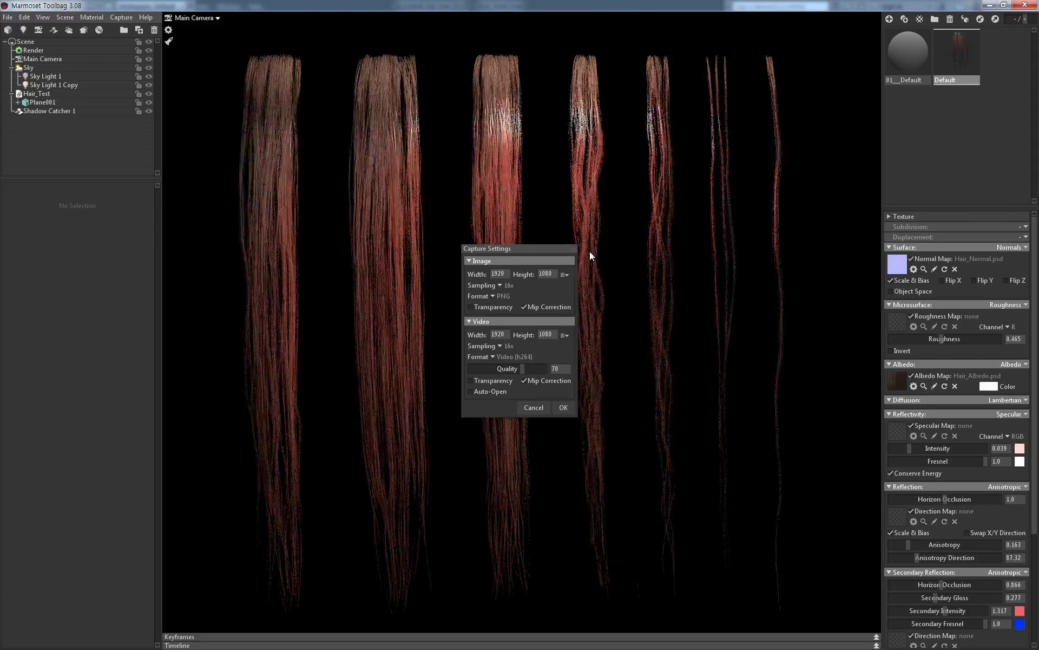
click(546, 406)
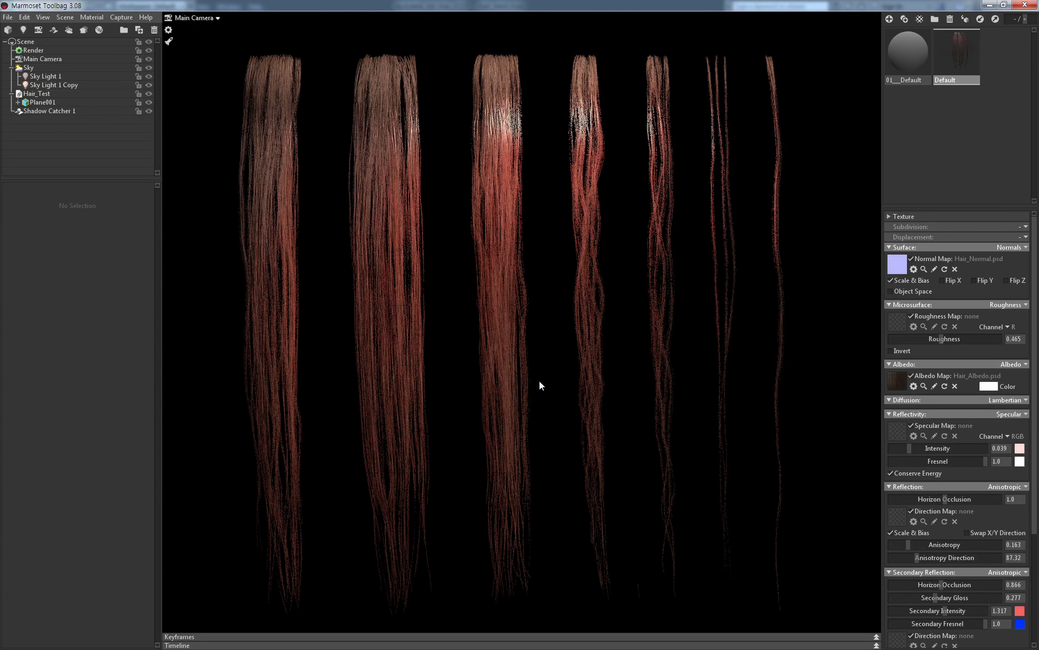
Move Sky Light 1 Copy to a new position and dim its brightness to 6.409
click(50, 85)
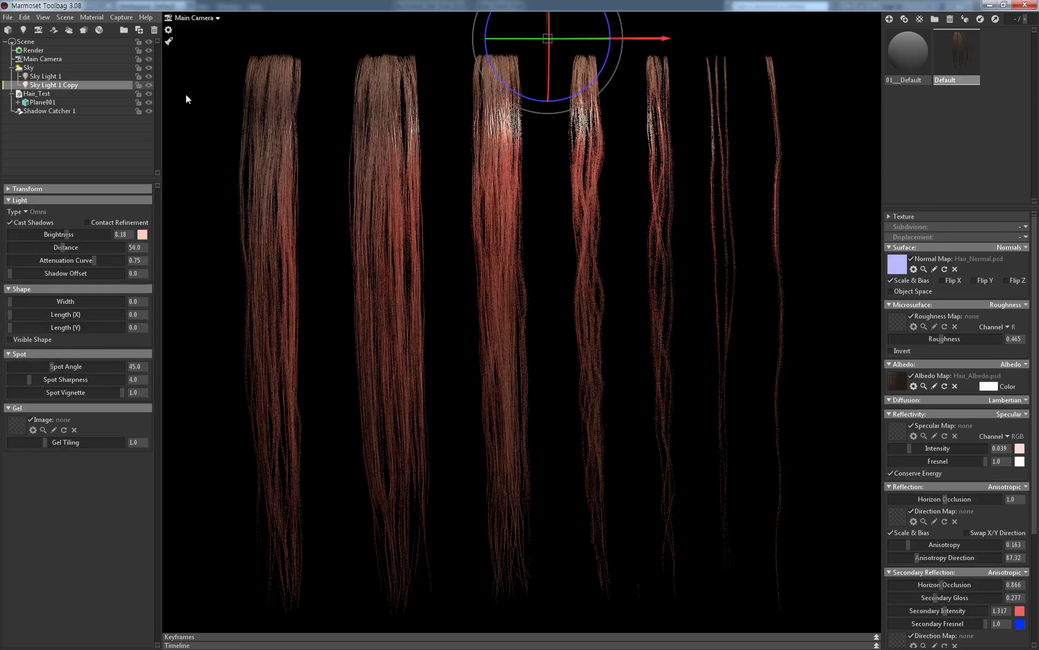
mouse_move(549, 40)
mouse_down()
mouse_move(830, 543)
mouse_move(191, 20)
mouse_move(514, 141)
mouse_up()
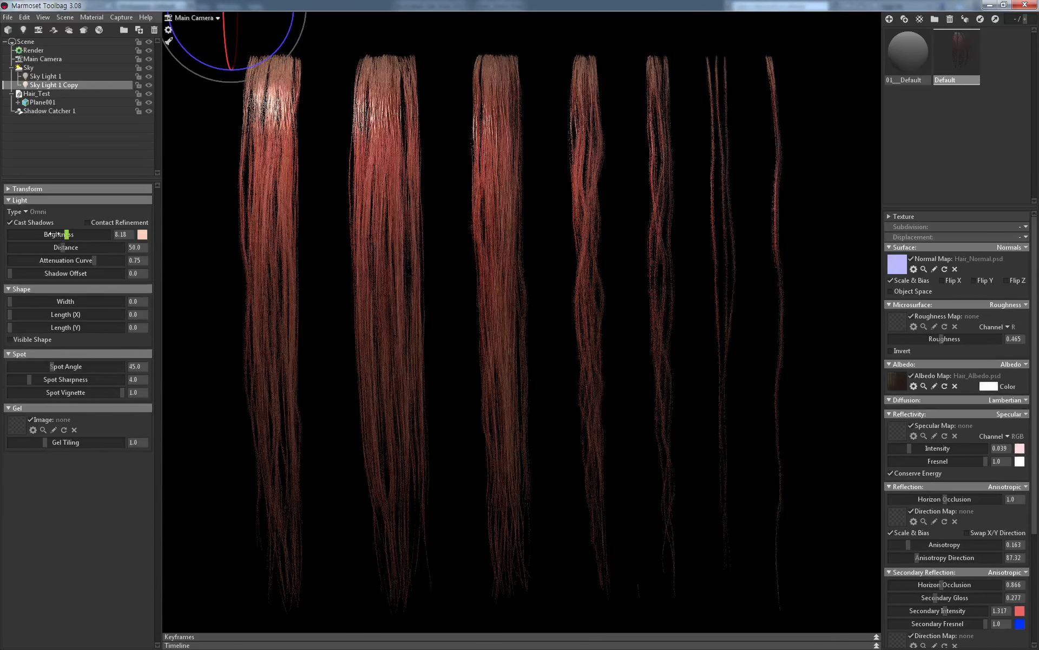
drag(58, 234, 65, 234)
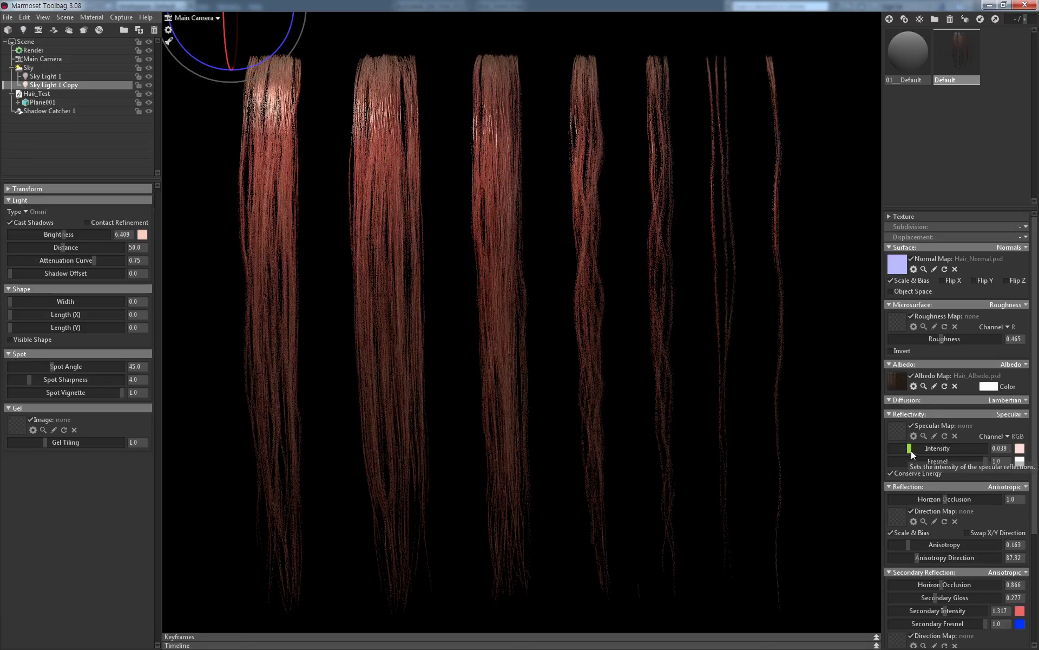
Set hair specular intensity 0.037, secondary gloss 0.239 and secondary intensity 1.19
drag(910, 449, 910, 448)
scroll(929, 470, down, 1)
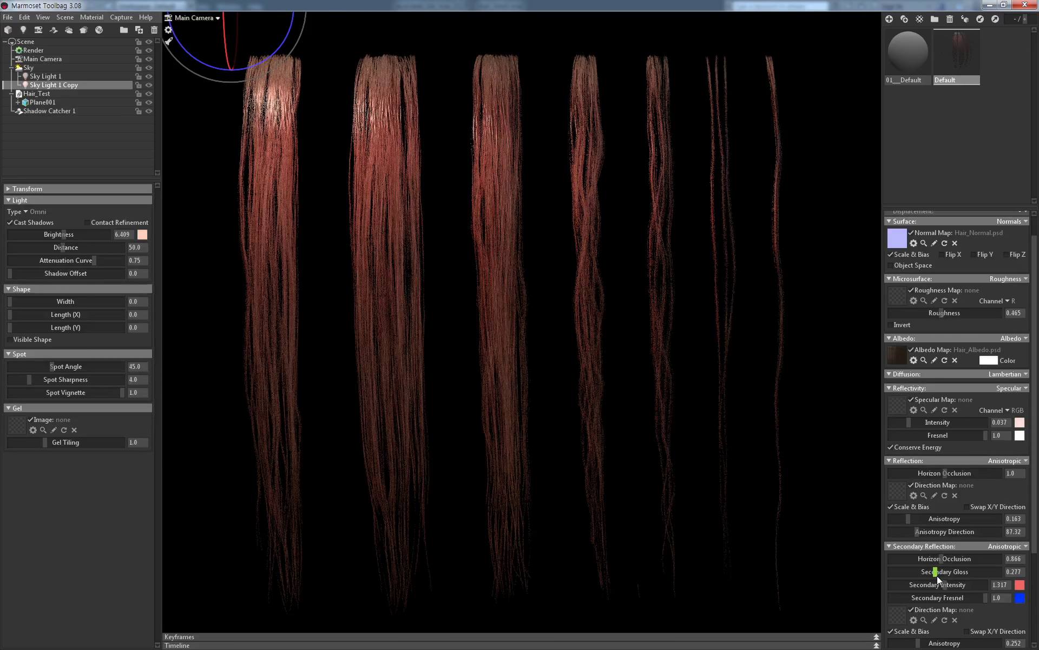
mouse_move(937, 572)
mouse_down()
mouse_move(950, 572)
mouse_move(927, 556)
mouse_up()
scroll(933, 556, down, 1)
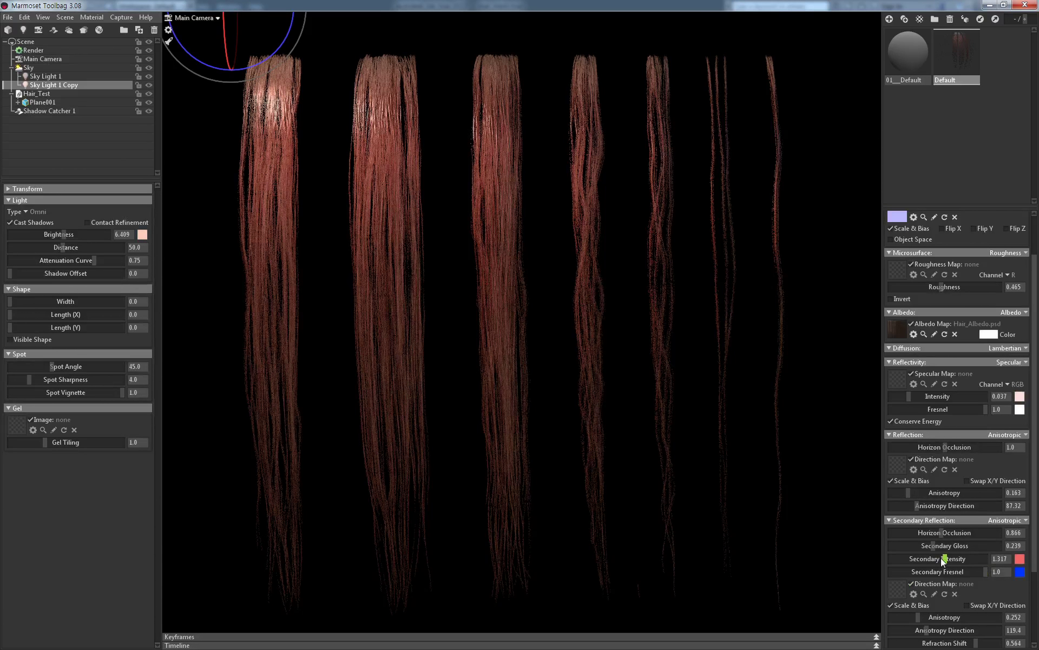
drag(943, 558, 922, 559)
click(824, 217)
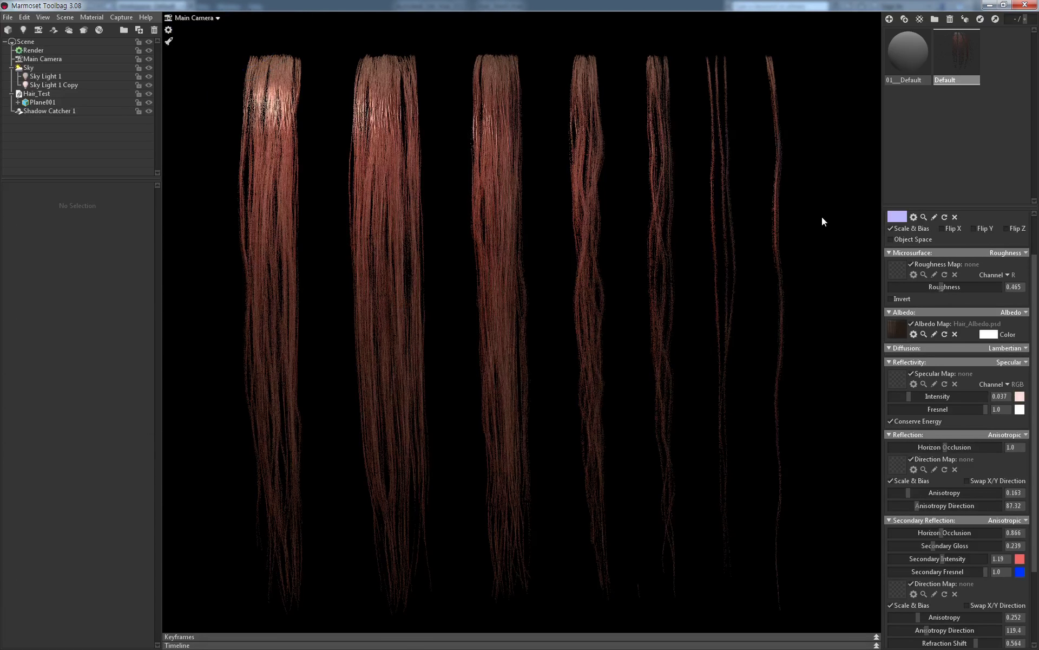
Inspect the screenshot200.png render in ALSee, zooming in, then exit full-screen view
middle_drag(816, 279, 805, 287)
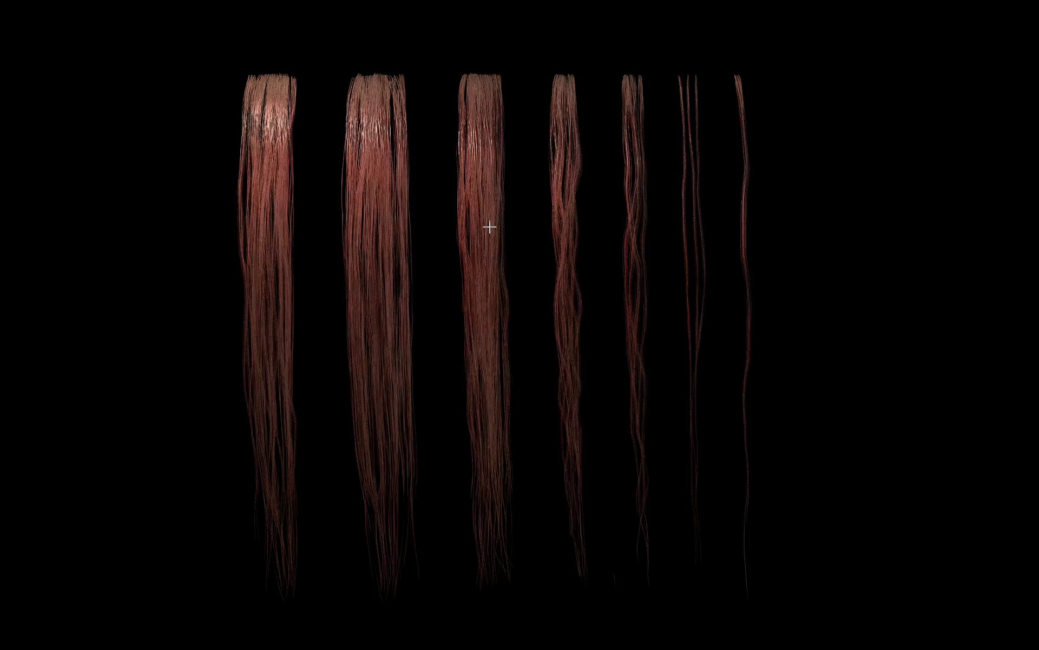
scroll(489, 228, up, 1)
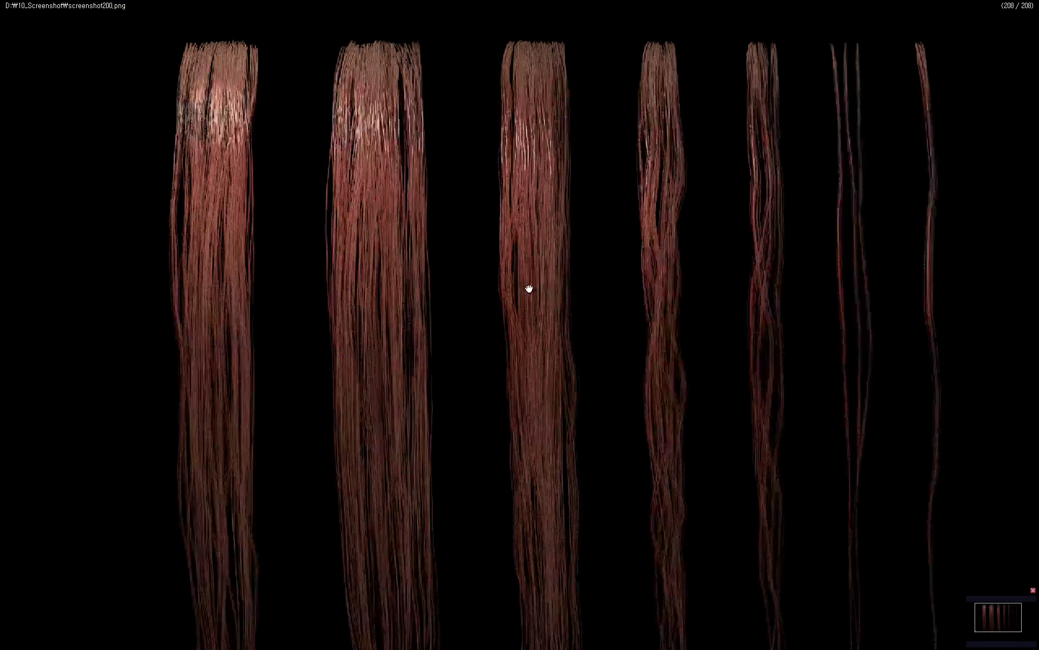
scroll(485, 269, up, 1)
scroll(448, 237, down, 1)
scroll(558, 315, down, 1)
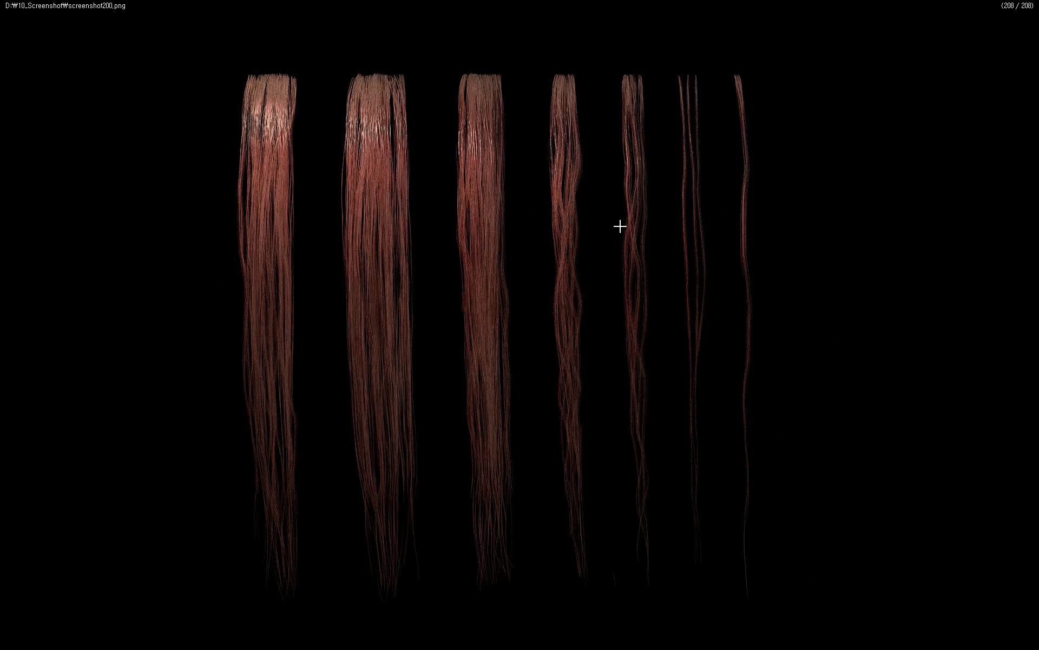
key(Escape)
Close the screenshot, toggle Sky Light 1 Copy, and raise hair roughness to 0.633
click(611, 49)
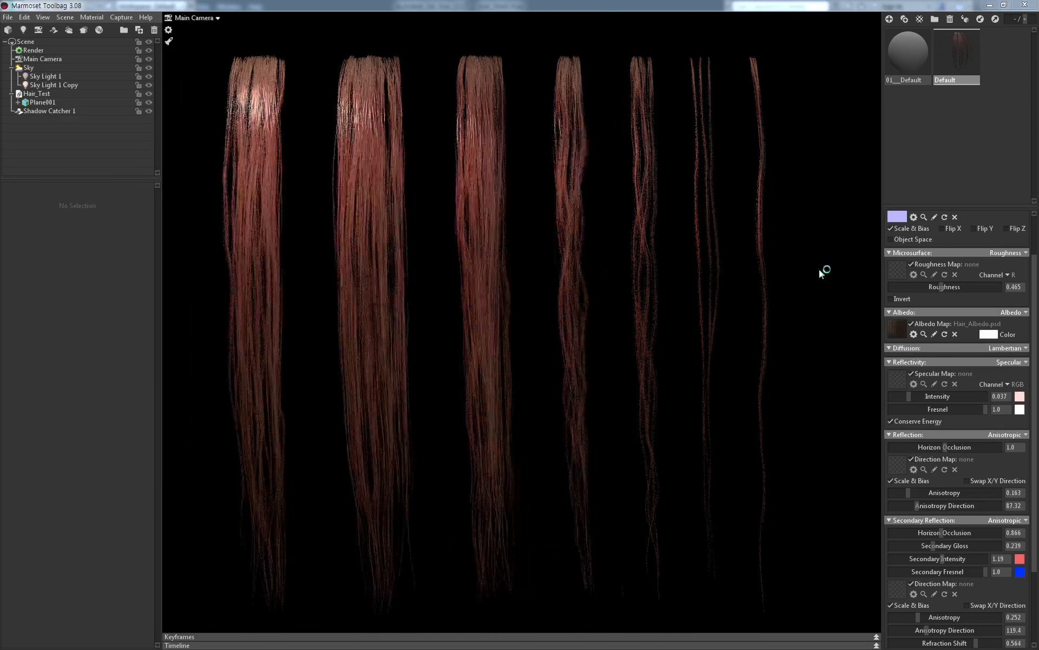
click(148, 86)
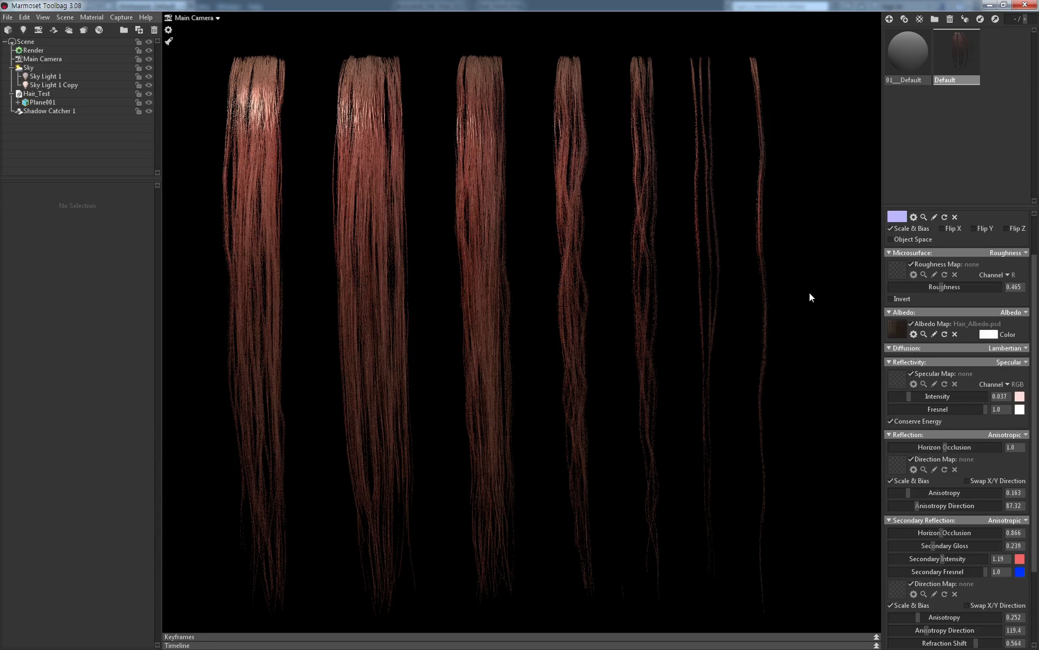
mouse_move(942, 287)
mouse_down()
mouse_move(969, 292)
mouse_move(942, 288)
mouse_move(959, 290)
mouse_up()
Tint the hair's specular colour a muted peach, dbb2a4 (RGB 219, 178, 164)
click(1019, 398)
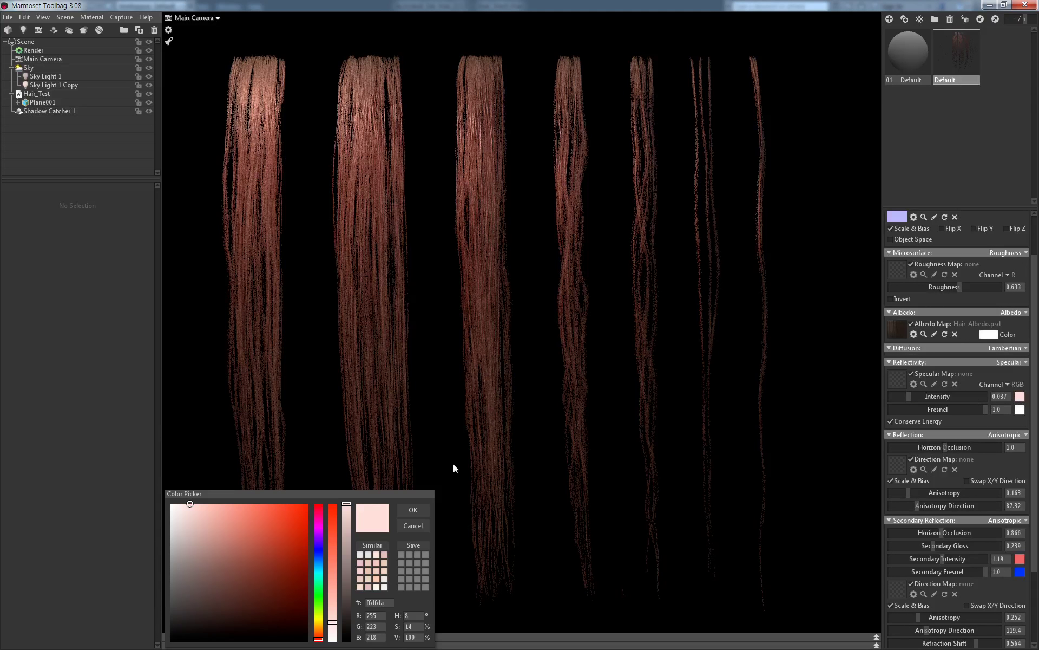
drag(210, 519, 225, 484)
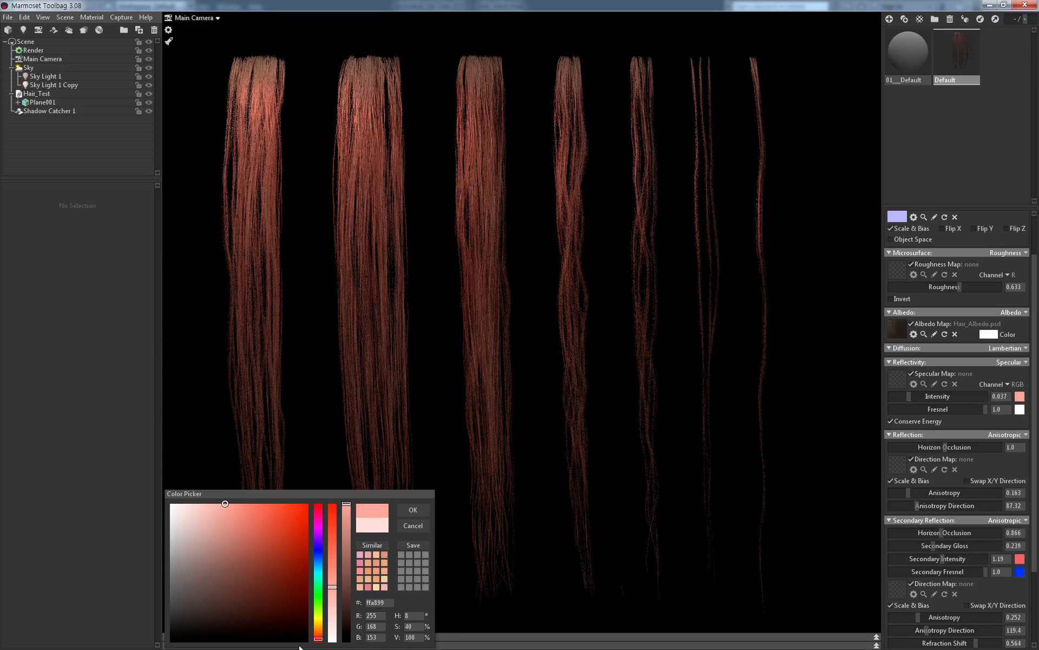
drag(318, 639, 318, 637)
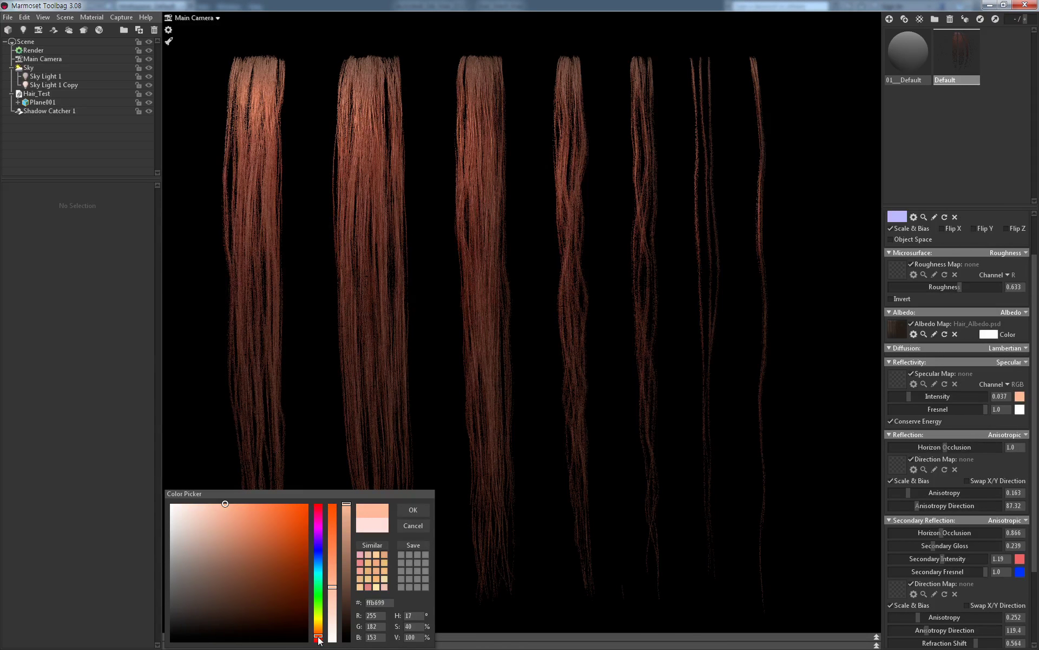
drag(217, 515, 207, 520)
click(402, 511)
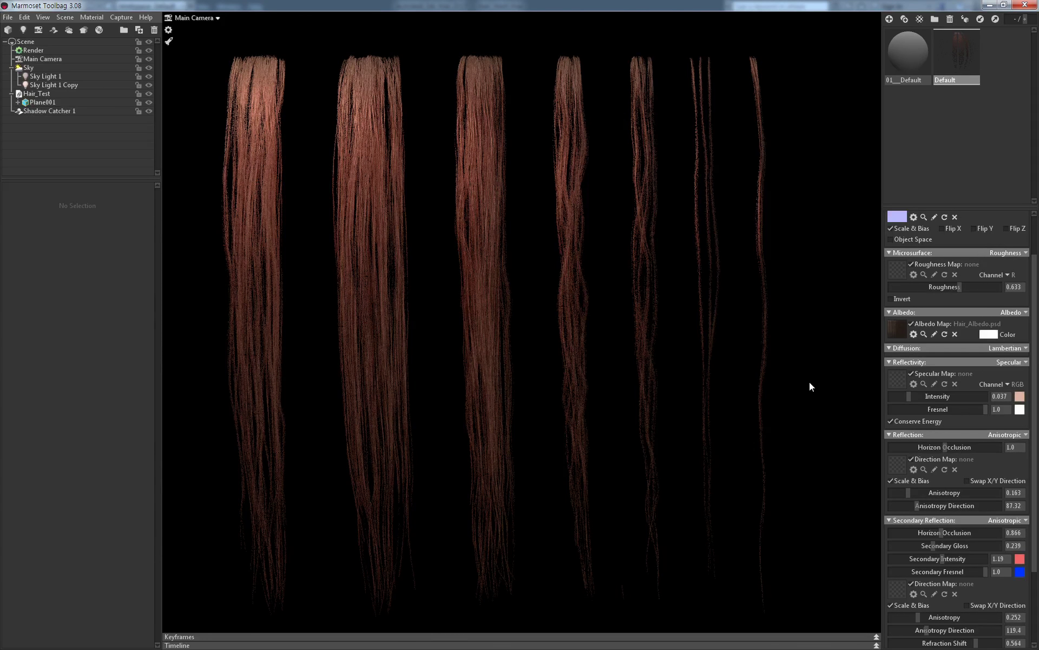
middle_drag(810, 382, 807, 371)
scroll(935, 293, up, 3)
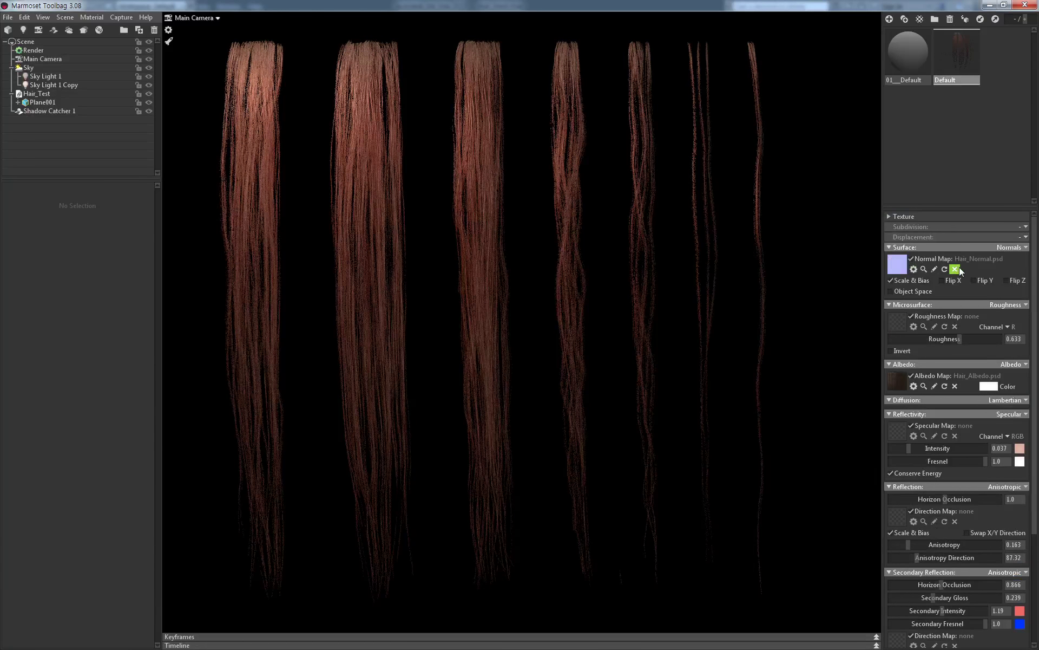
click(912, 258)
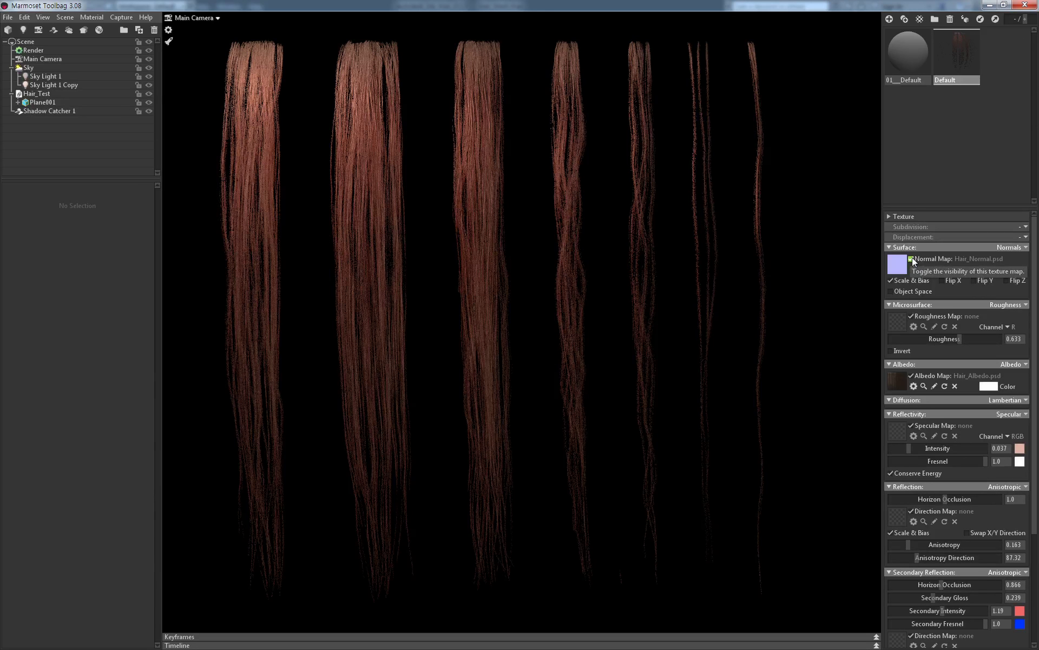
click(912, 258)
scroll(765, 276, down, 2)
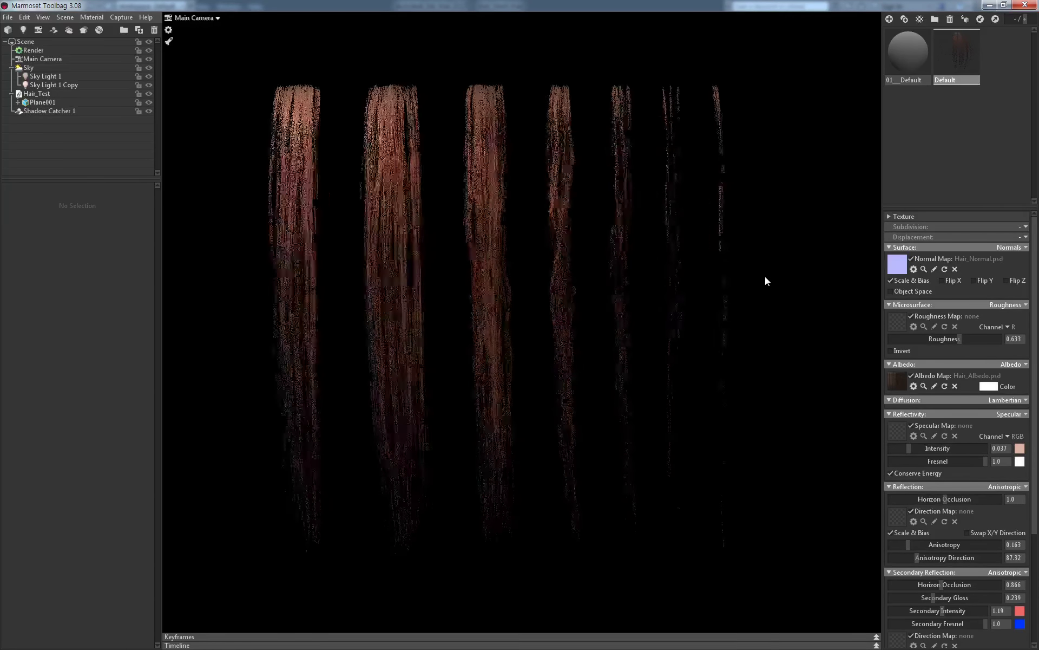
scroll(765, 276, up, 2)
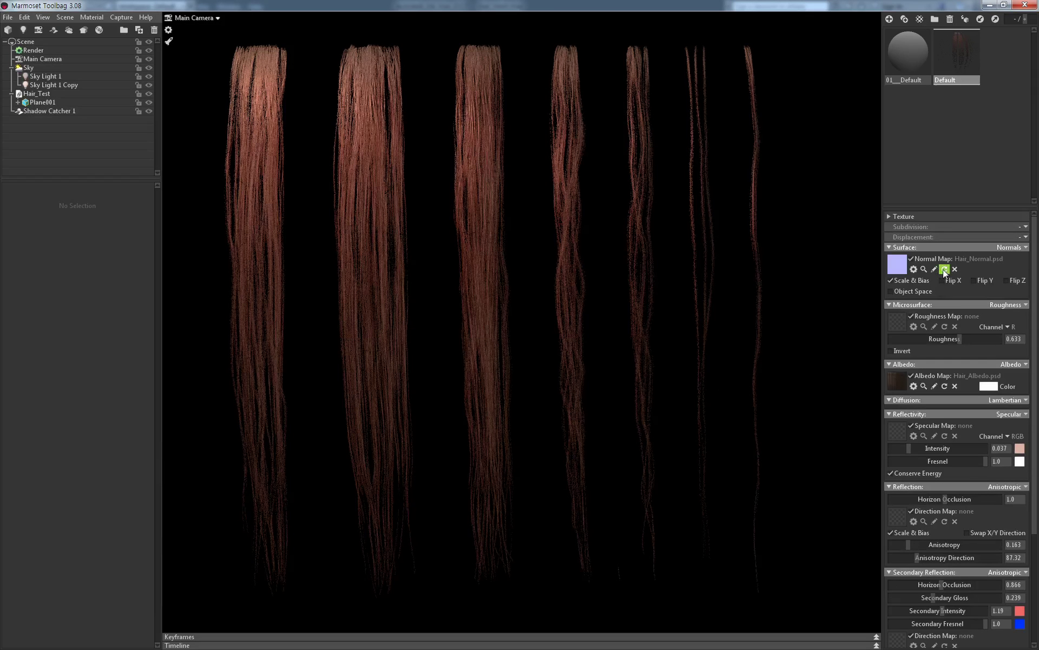
click(915, 259)
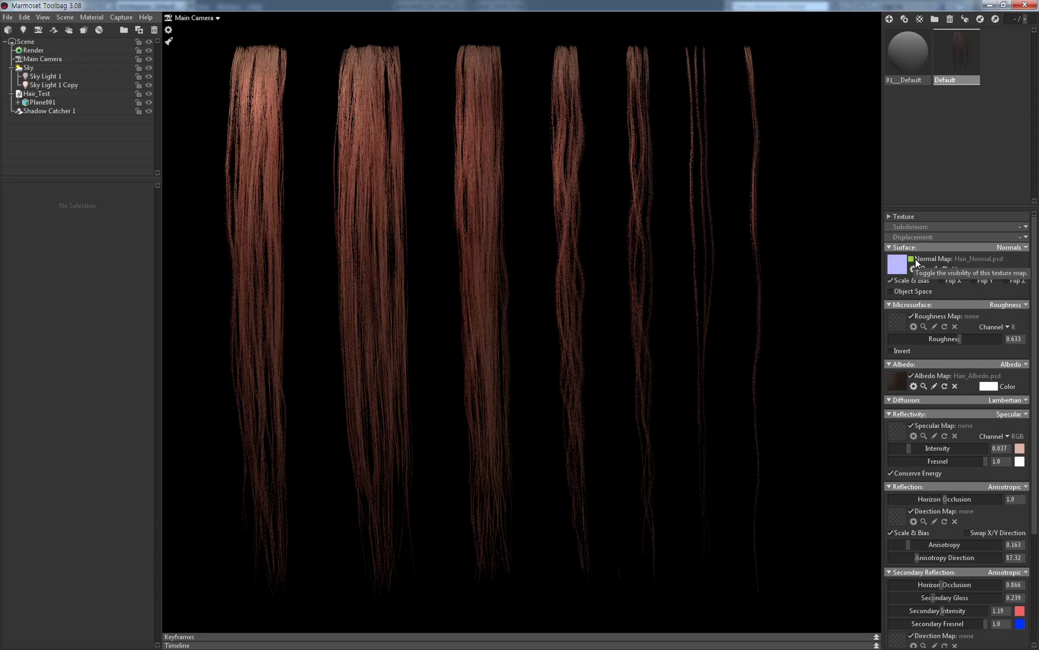
click(915, 258)
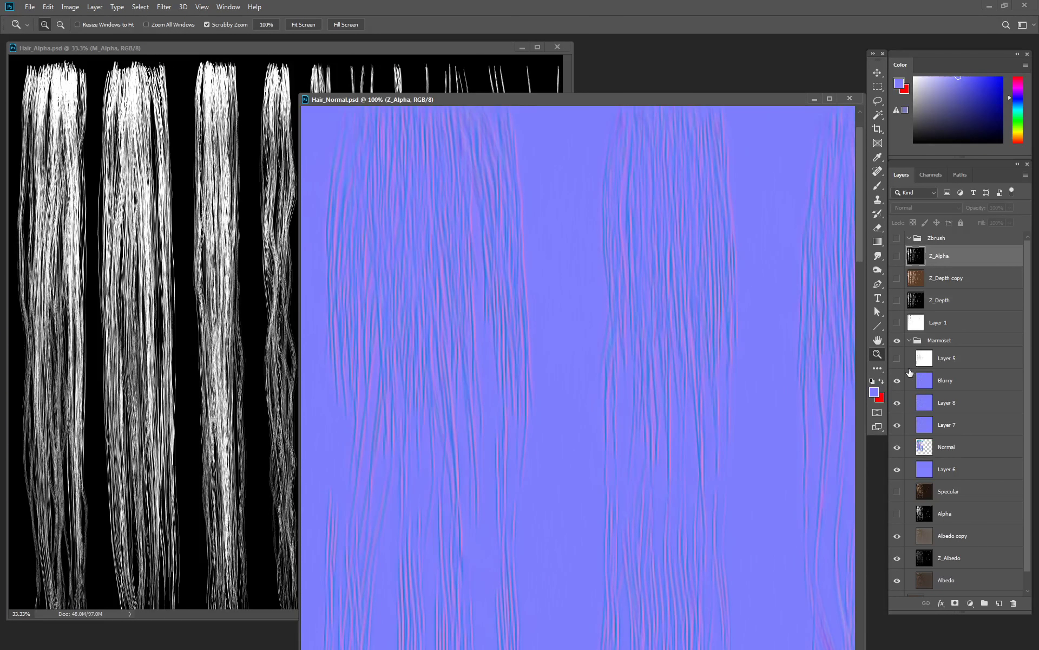
Hide the Blurry layer in Hair_Normal.psd, save it, and return to Marmoset Toolbag
click(898, 382)
click(898, 382)
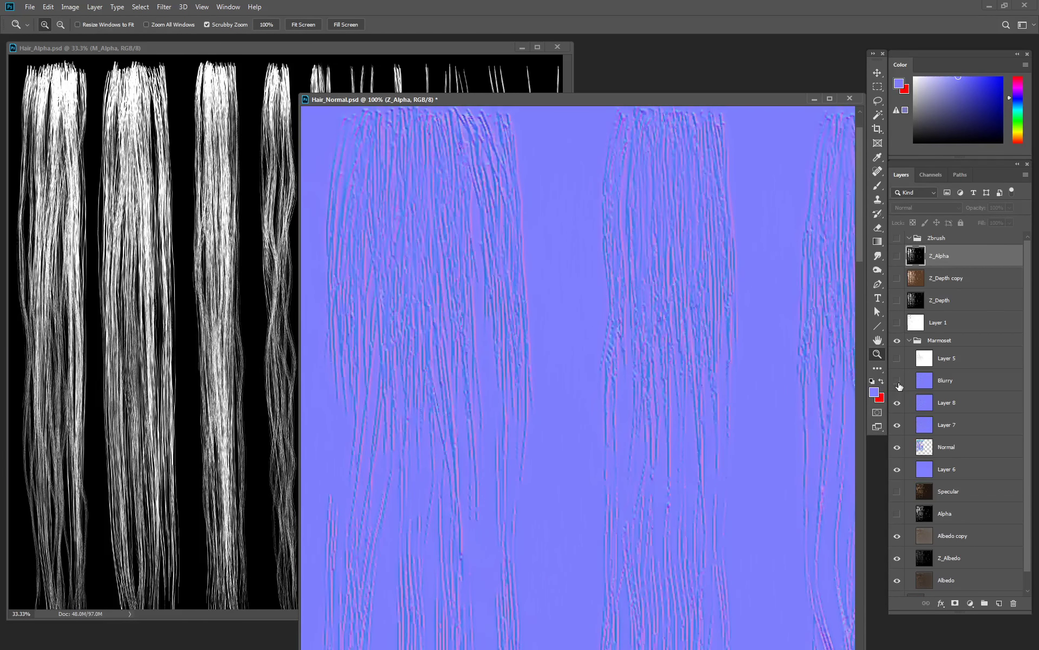
key(ctrl+s)
key(alt+Tab)
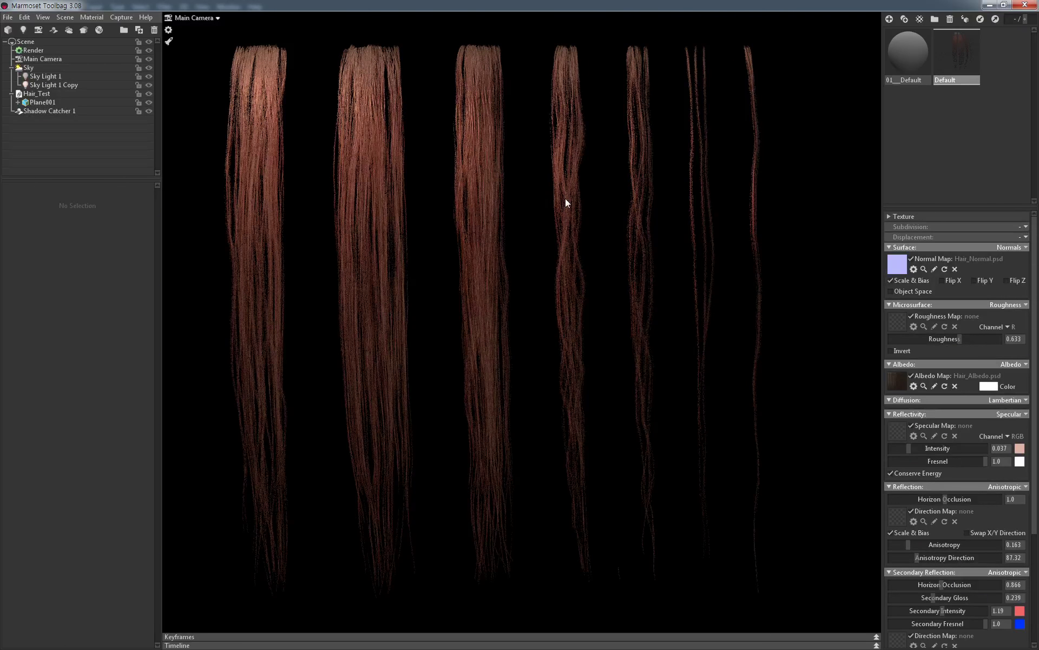
Capture screenshot201.png of the sharper hair render and inspect it in ALSee
scroll(528, 128, up, 3)
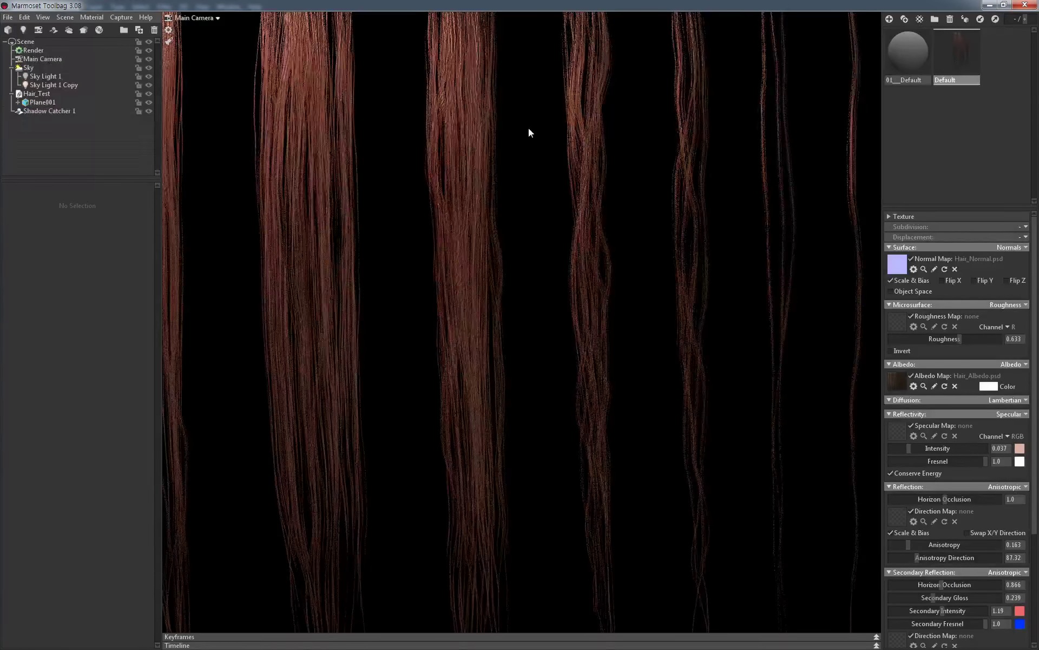
scroll(529, 127, down, 1)
scroll(528, 125, down, 3)
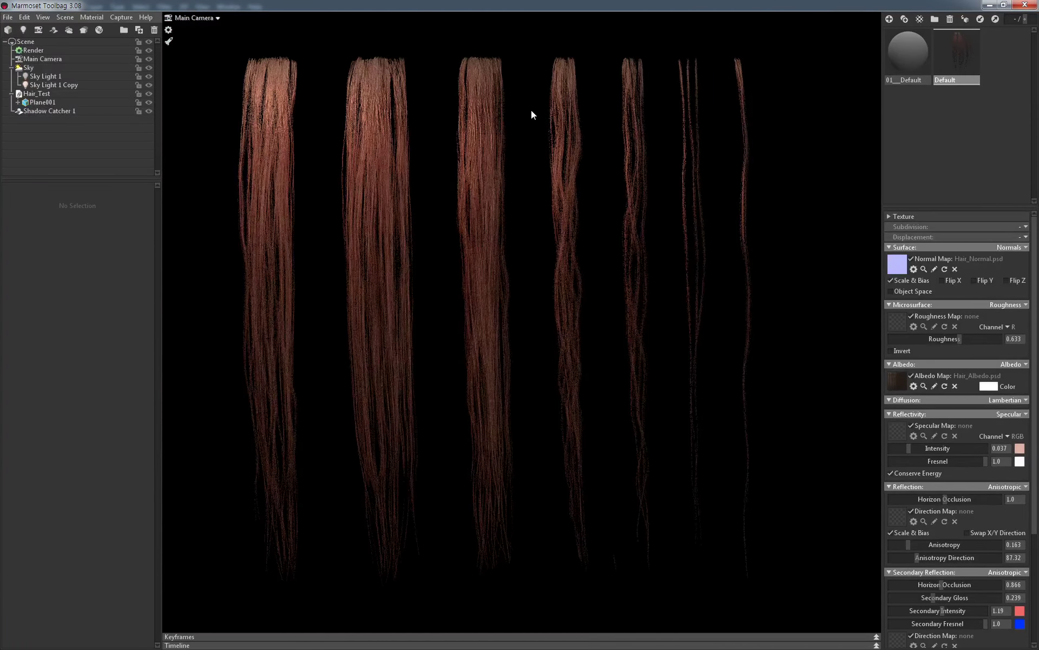
scroll(531, 114, up, 1)
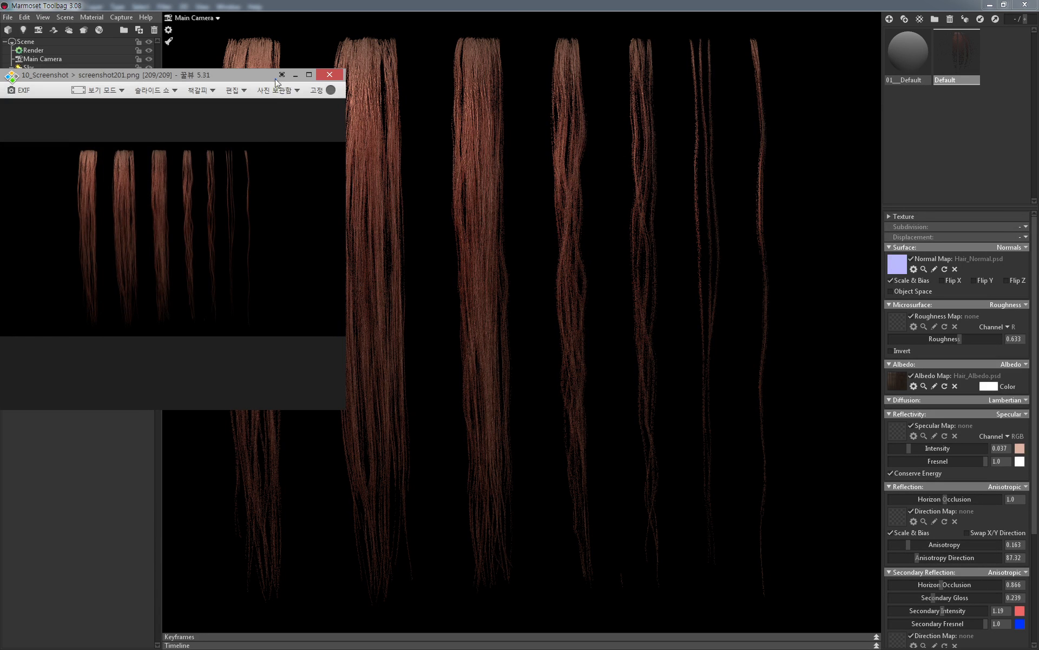
drag(275, 79, 552, 104)
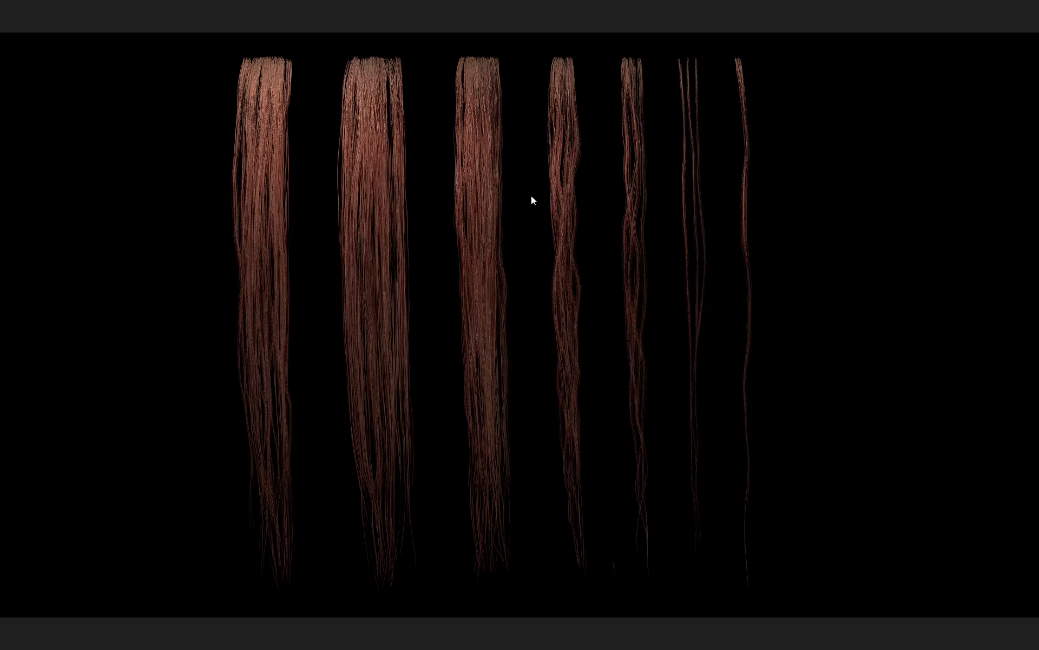
scroll(531, 196, up, 1)
scroll(498, 182, up, 1)
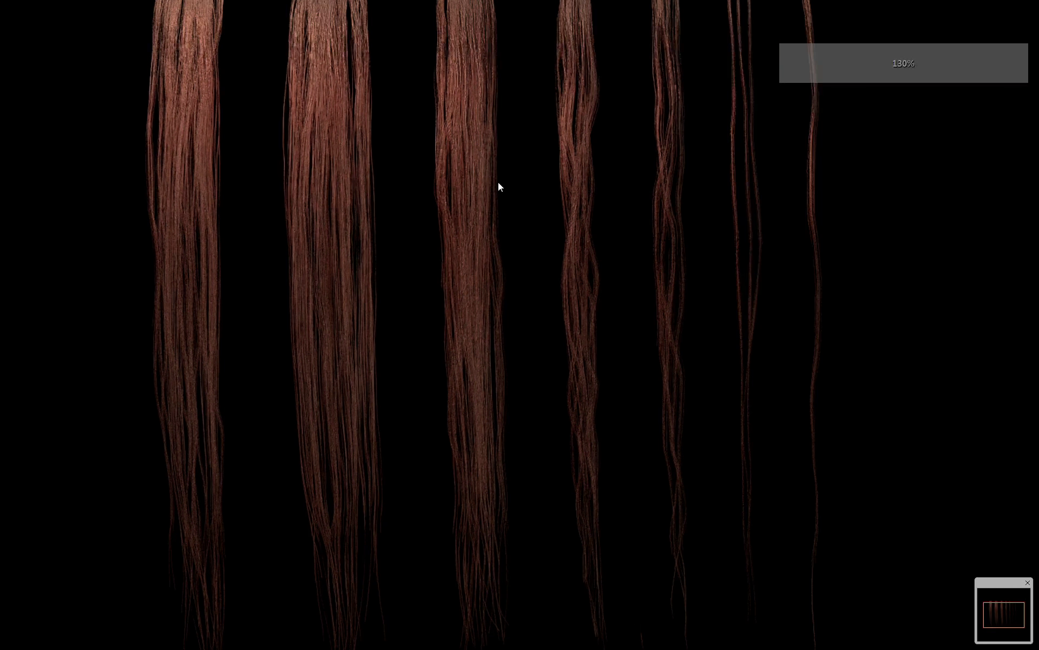
scroll(498, 181, down, 2)
scroll(557, 163, down, 1)
key(Escape)
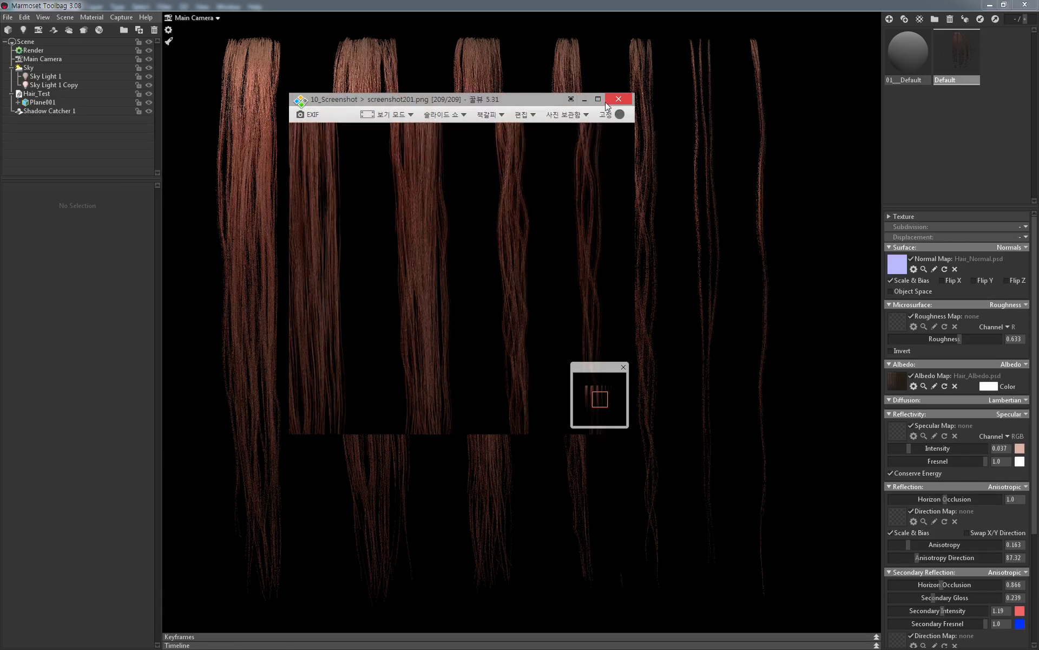
Set the image capture size to 2500×2000
click(120, 16)
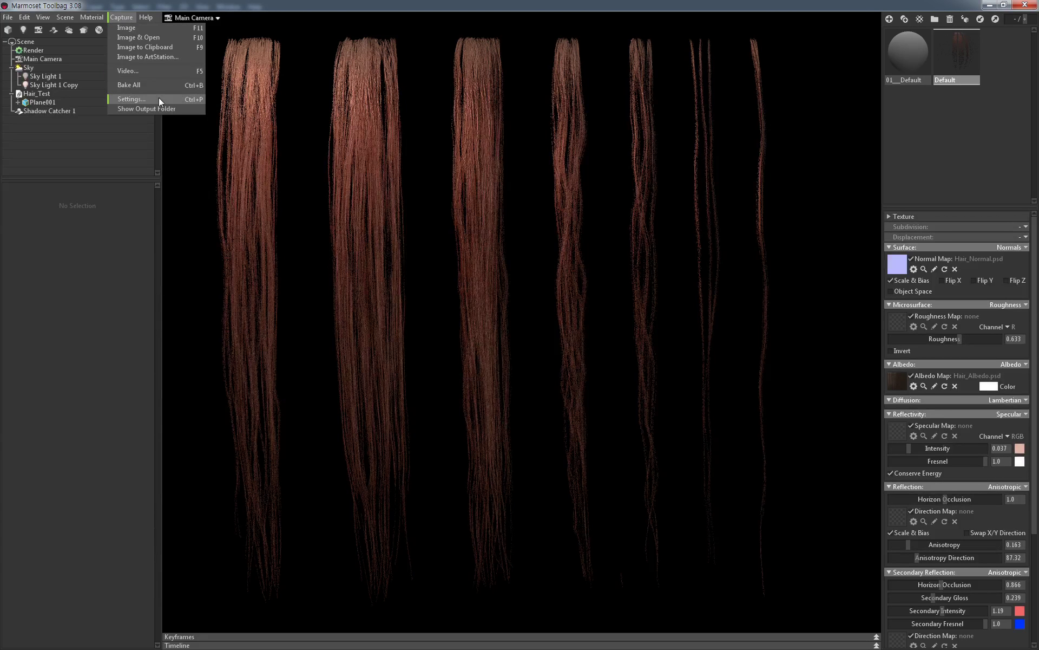
click(131, 99)
double_click(505, 271)
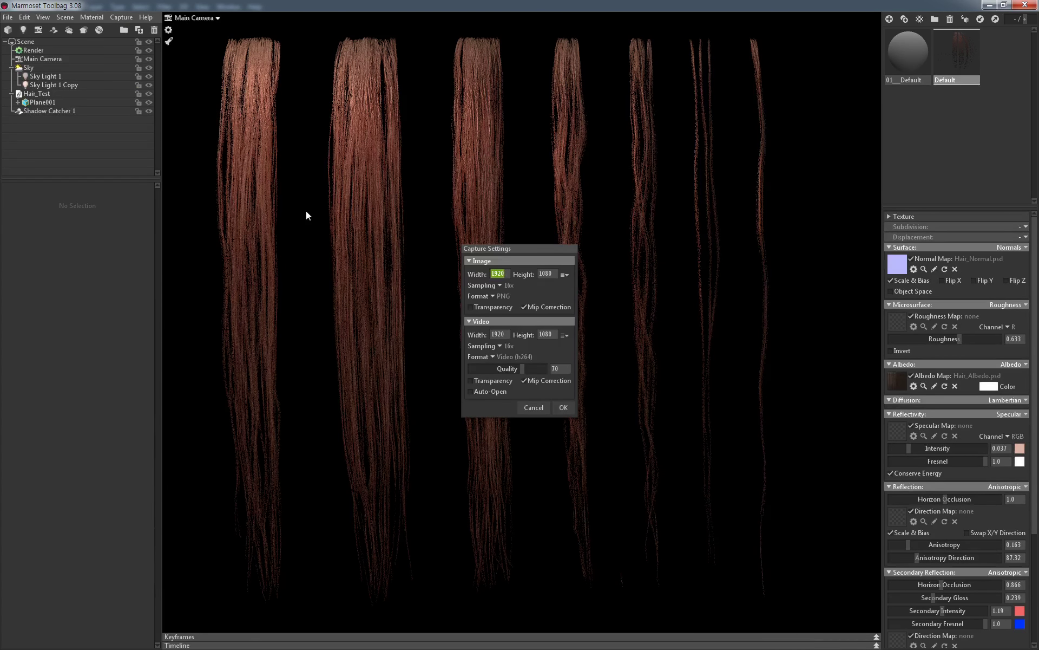
text(2)
text(00)
key(Tab)
text(2000)
click(566, 407)
Turn on the Main Camera's Safe Frame around the seven strands
click(45, 59)
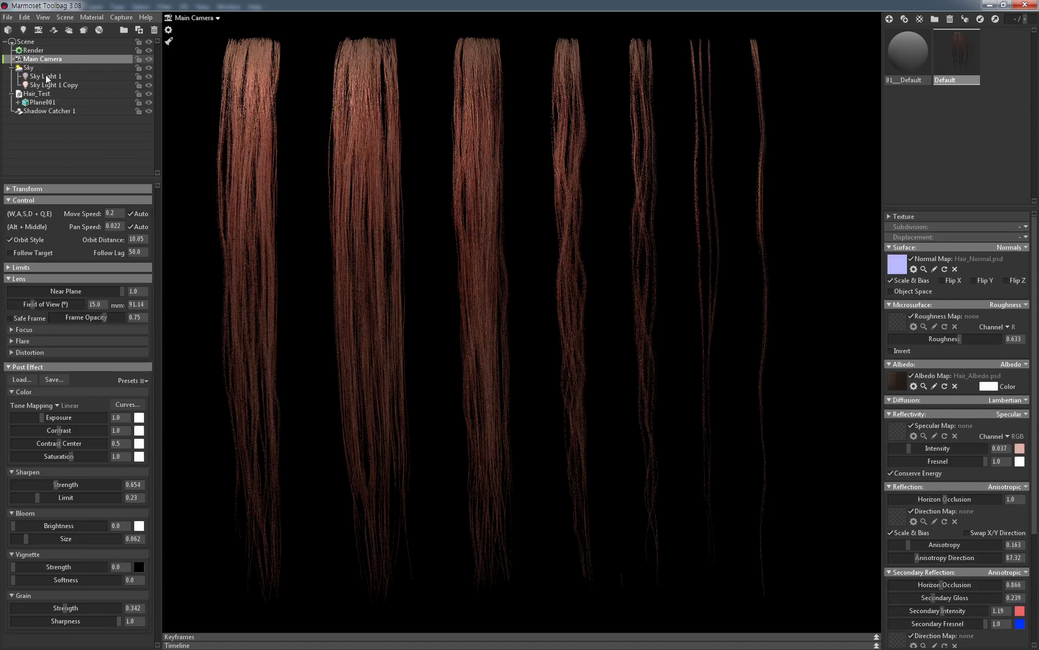
click(10, 319)
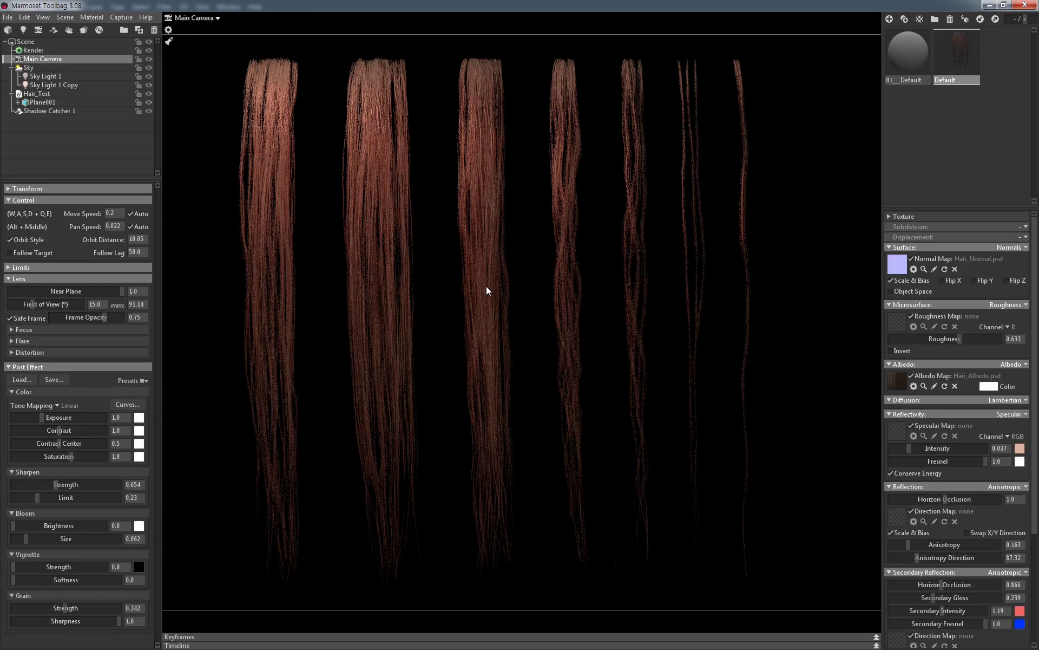
scroll(487, 294, up, 1)
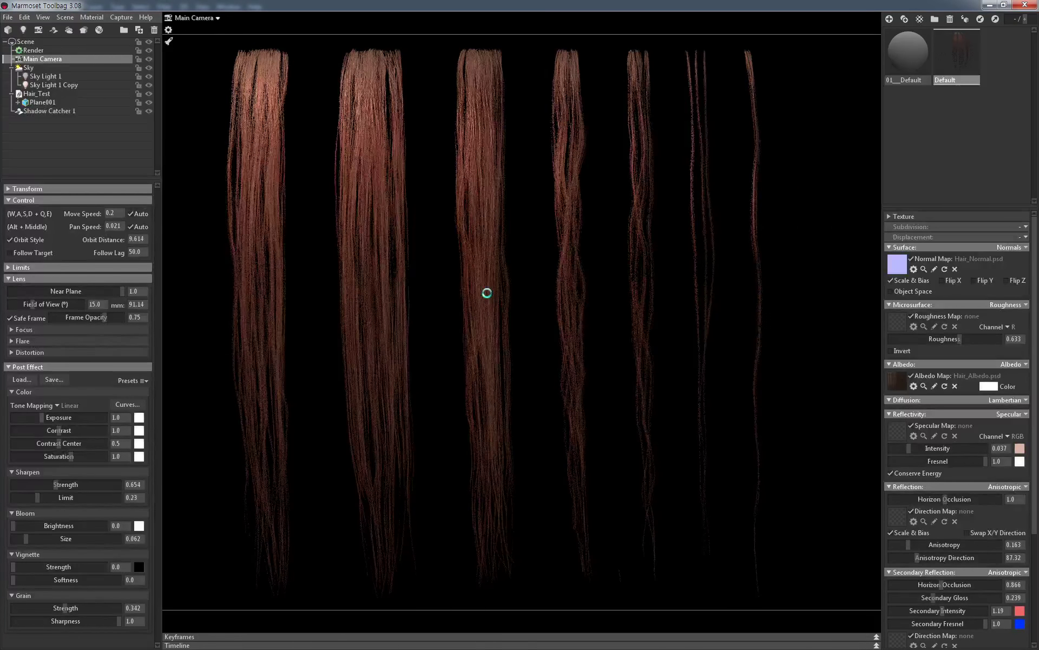
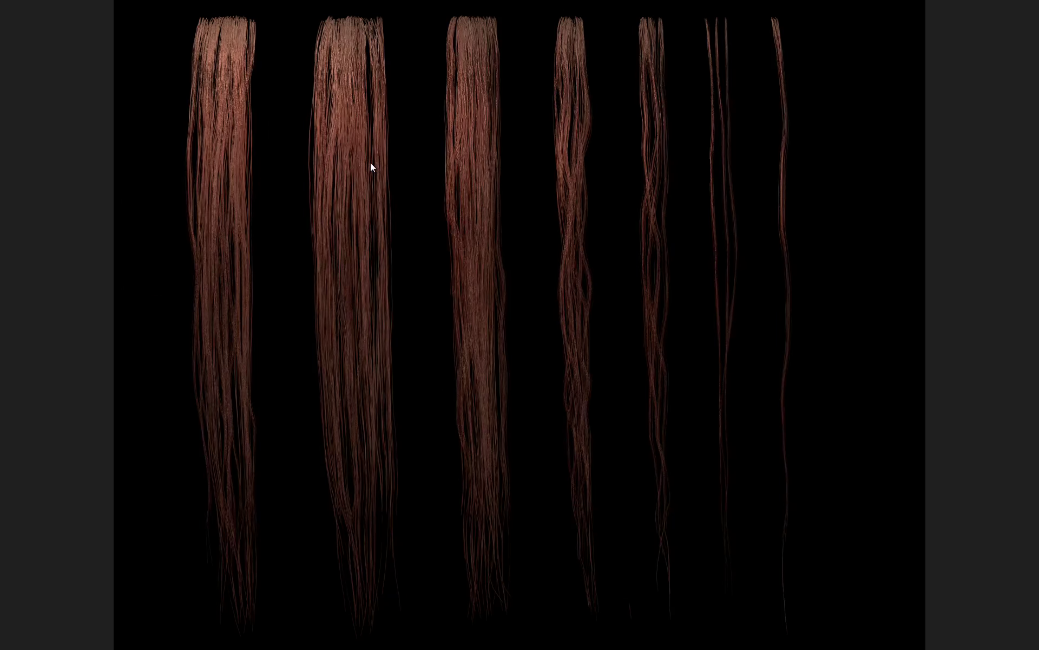
Zoom to 100% on the red-brown hair render, pan across the strands, then close the viewer
scroll(370, 162, up, 2)
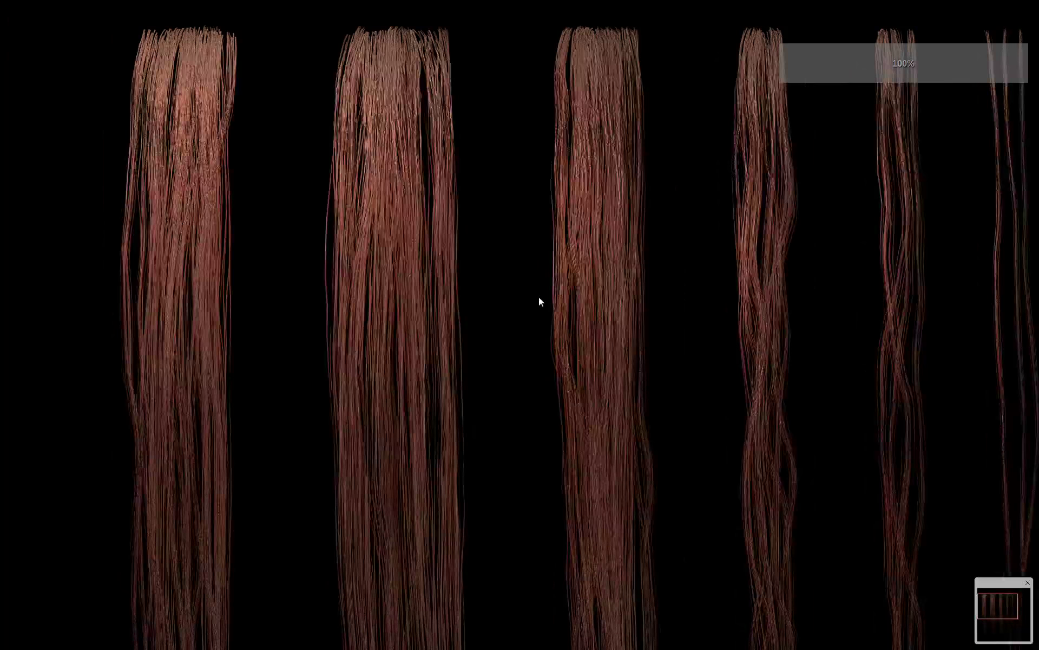
drag(647, 285, 560, 265)
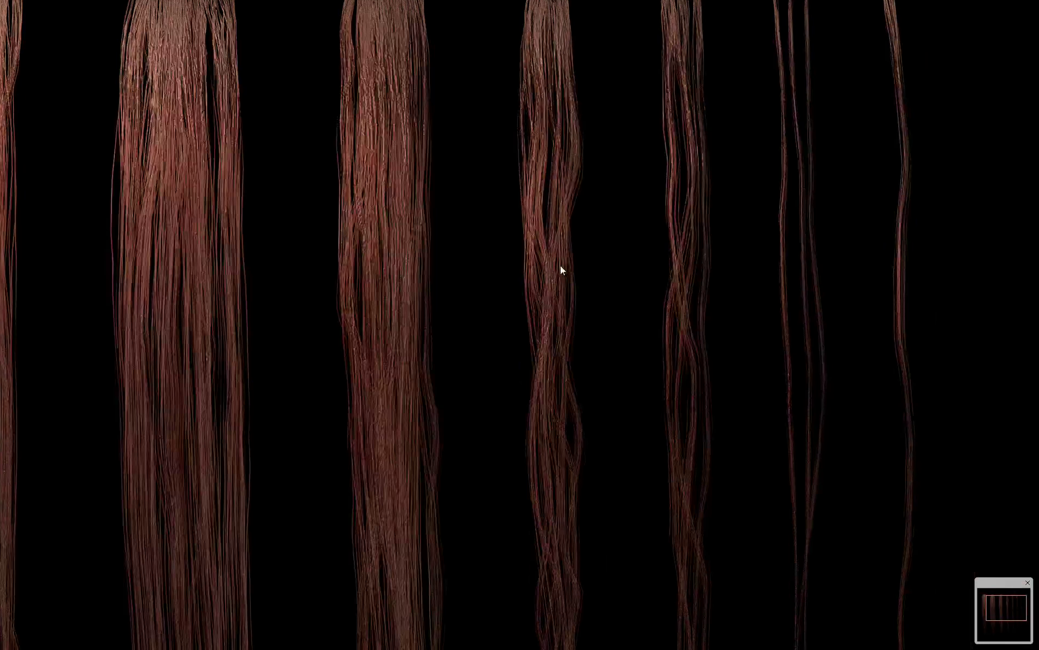
scroll(699, 301, down, 2)
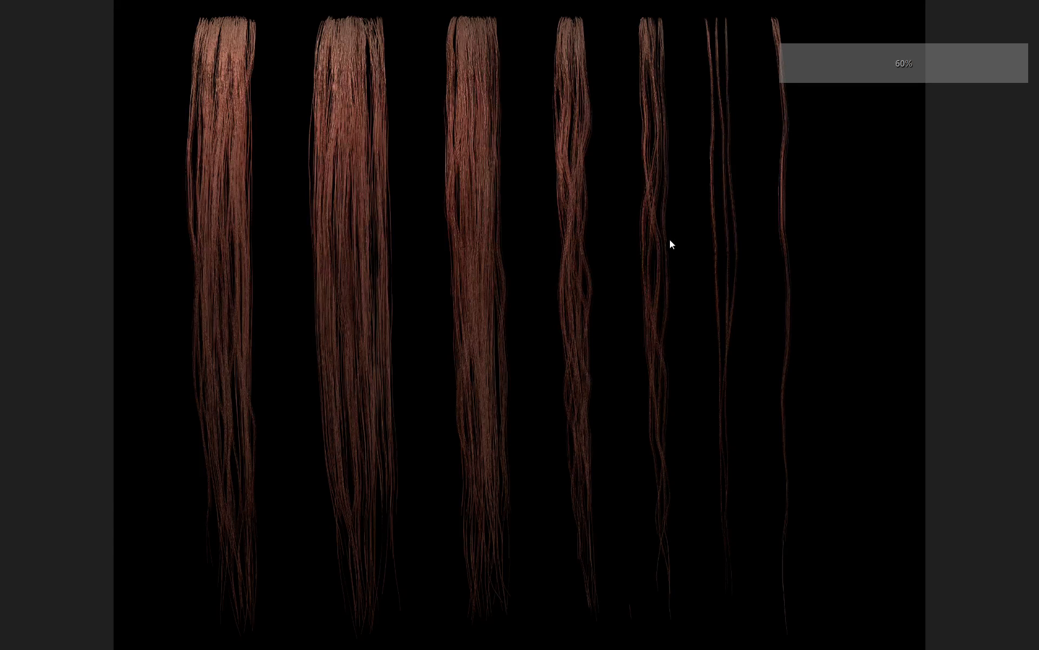
key(Escape)
click(622, 107)
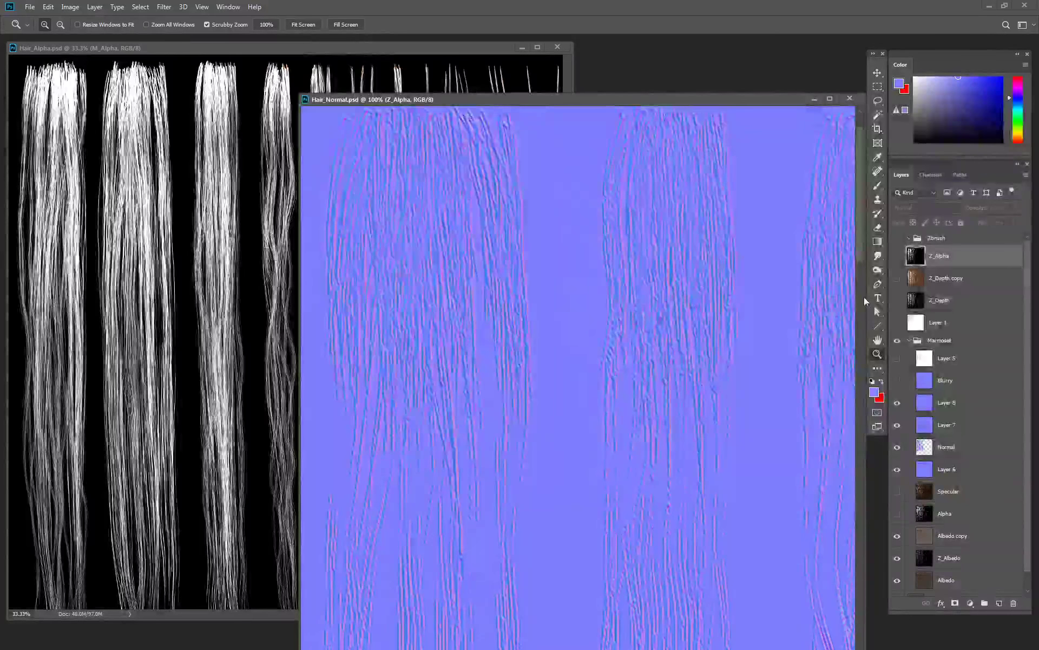
Compare the normals with Layer 8 hidden and shown, then set its opacity to about 35%
click(951, 407)
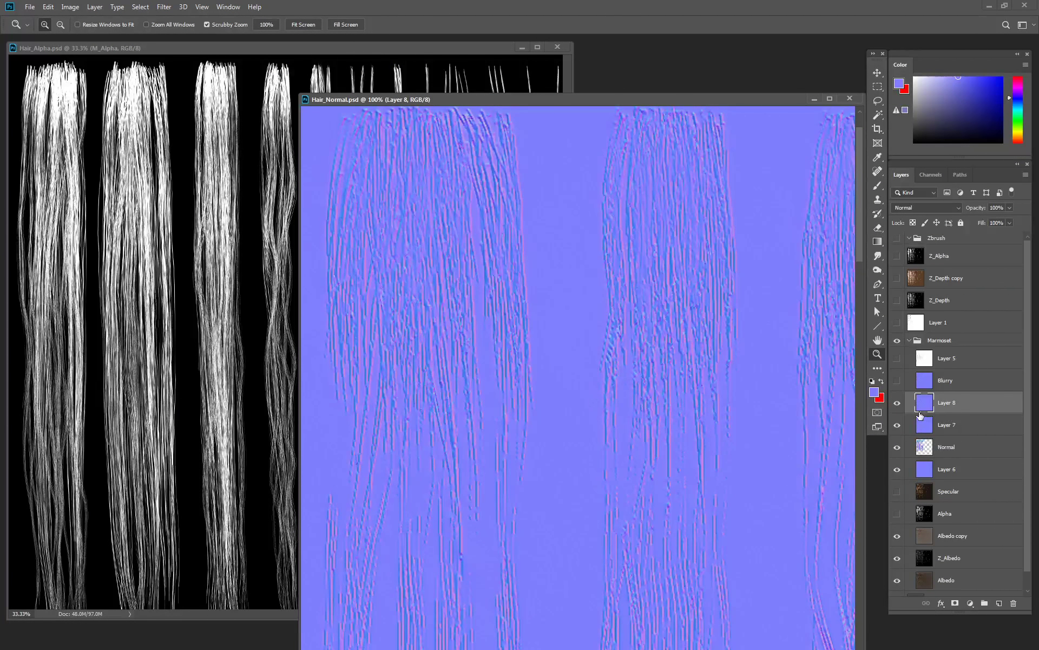
click(897, 404)
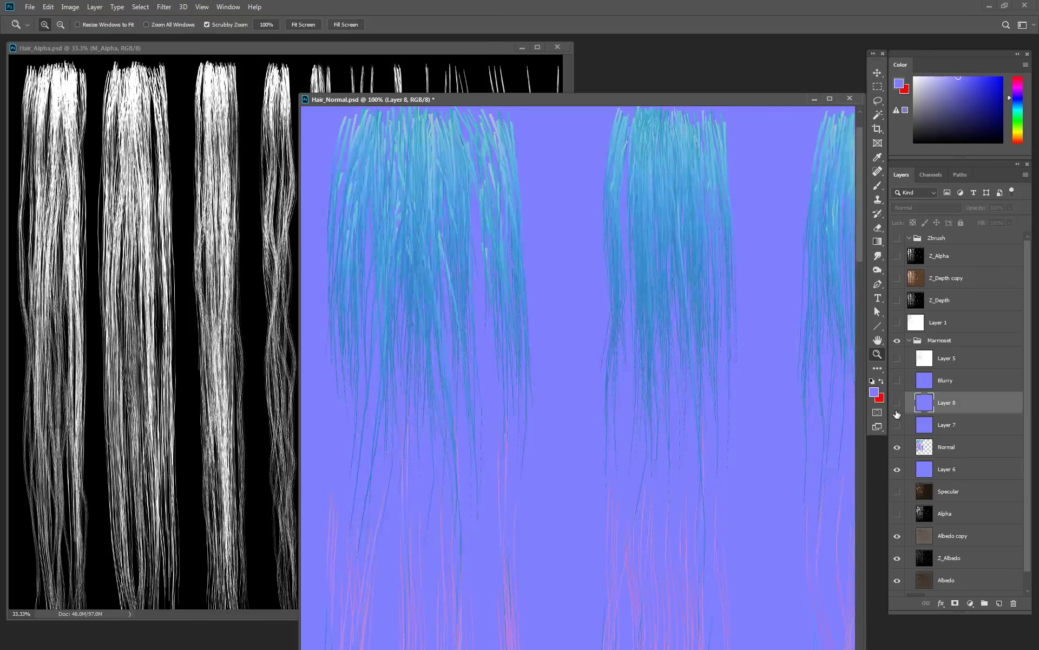
click(897, 411)
click(897, 406)
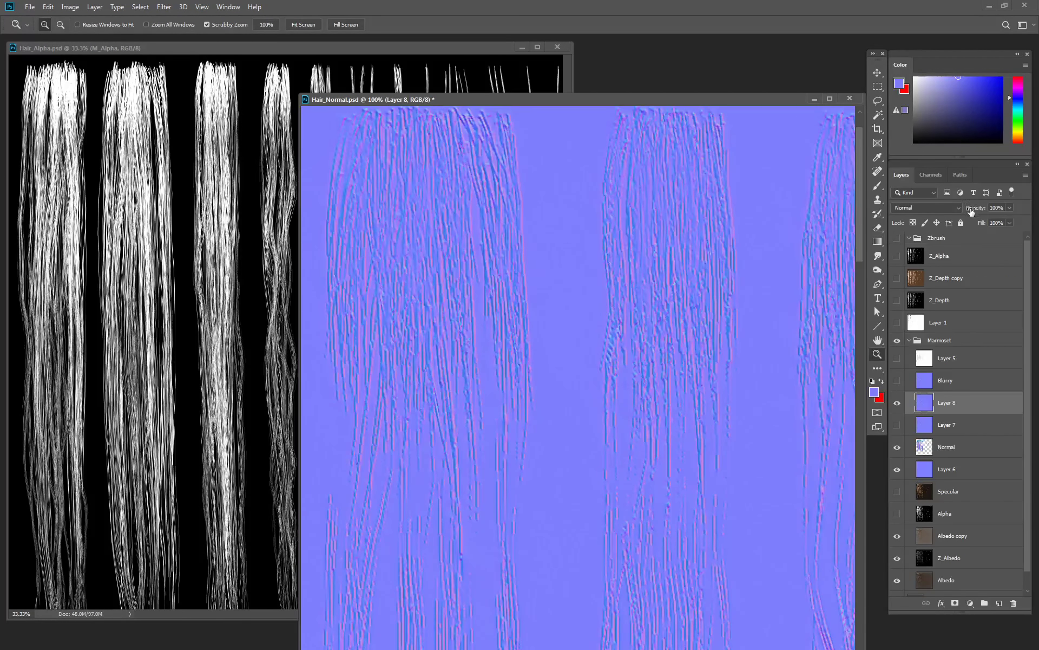
drag(919, 213, 900, 210)
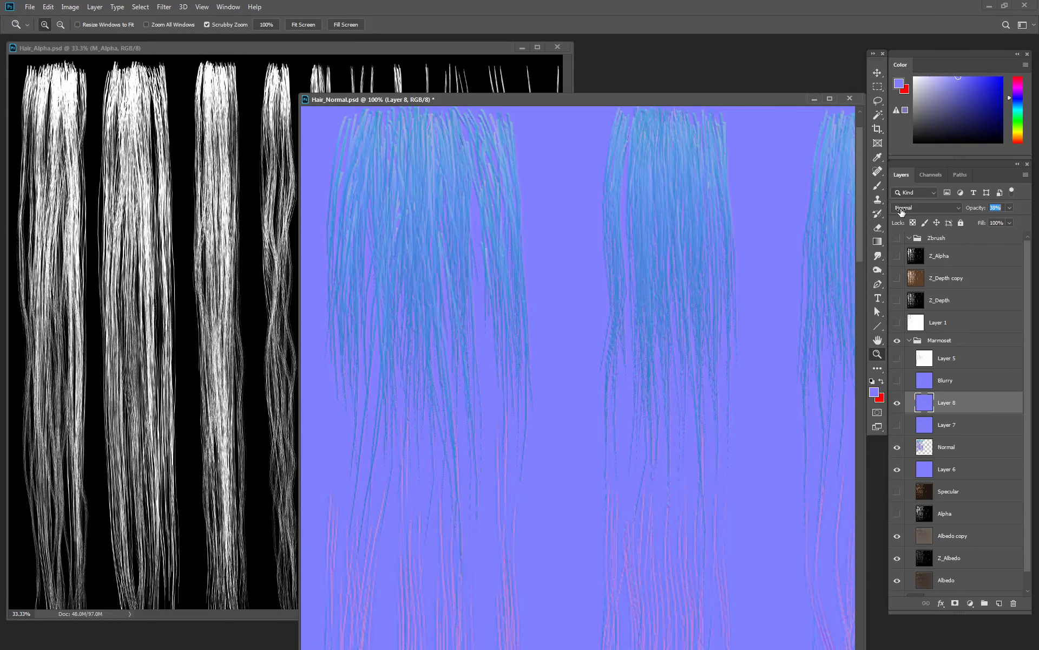
drag(900, 210, 902, 210)
Set the Normal layer opacity to 37%, zoom out to 50%, and save Hair_Normal.psd
click(948, 447)
mouse_move(977, 210)
mouse_down()
mouse_move(861, 211)
mouse_move(879, 212)
mouse_up()
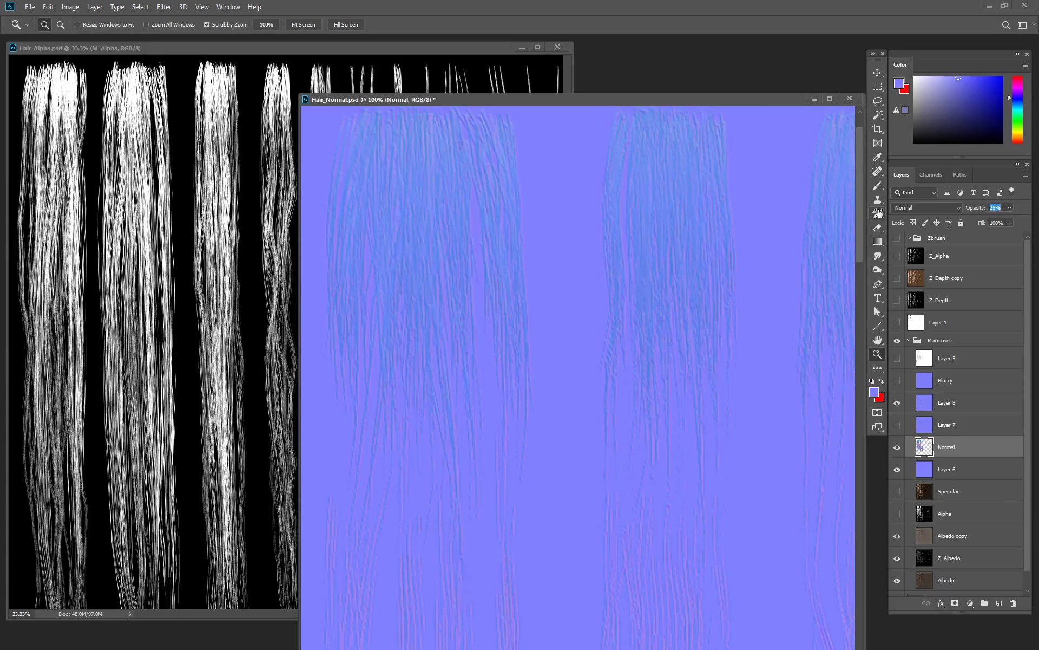
text(37)
drag(879, 212, 881, 212)
alt+click(733, 222)
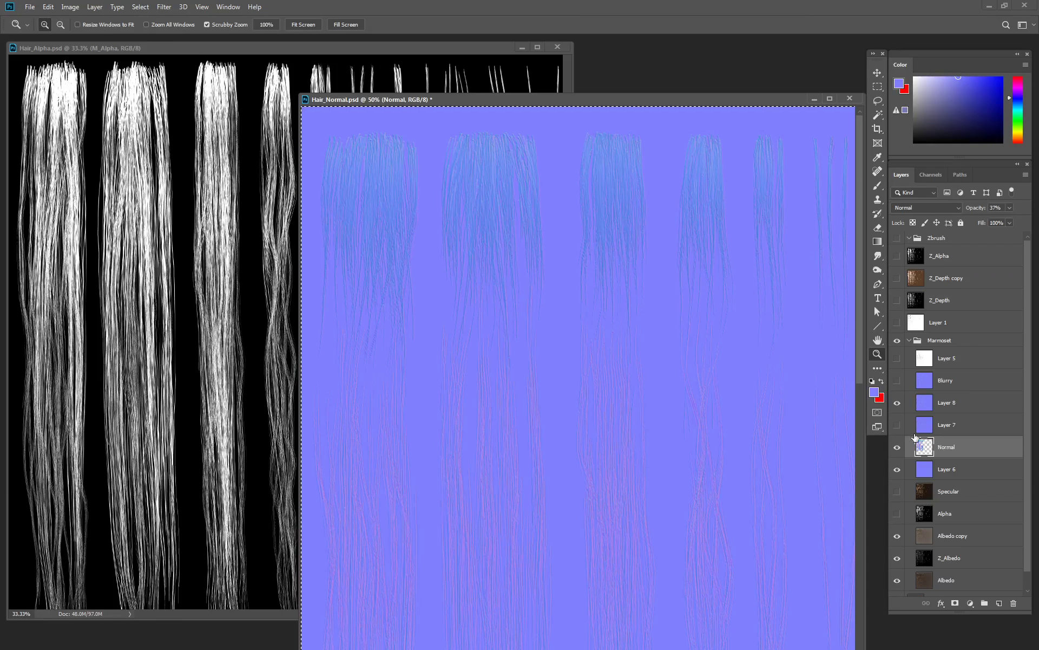
key(ctrl+s)
Back in Toolbag, clear the selection and move the camera closer to the hair strands
key(alt+Tab)
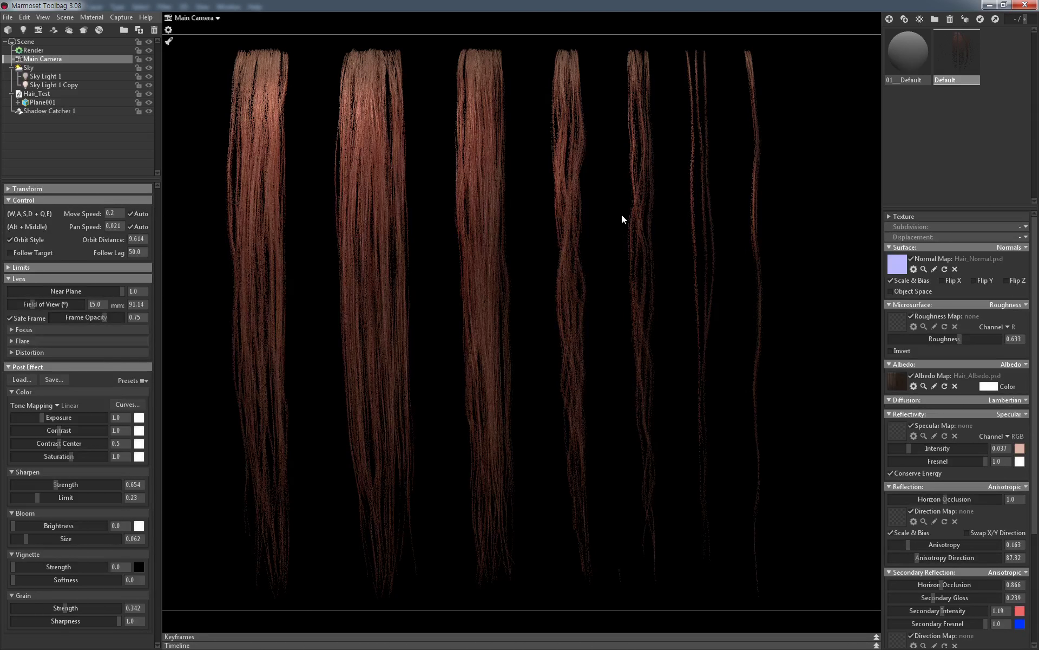
click(534, 135)
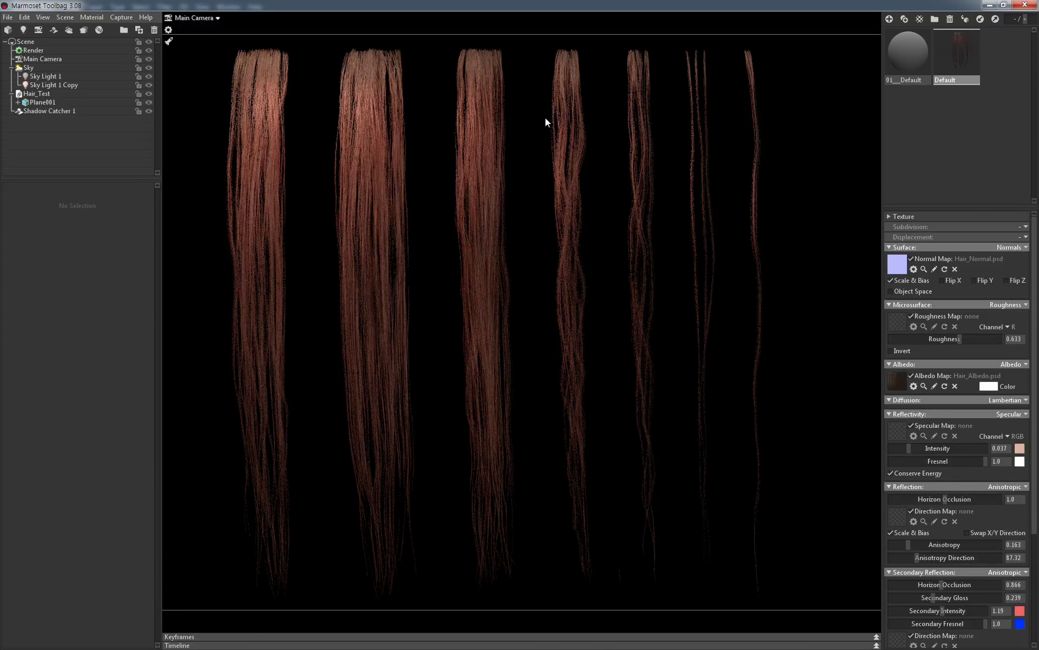
middle_drag(537, 115, 561, 181)
middle_drag(537, 164, 560, 284)
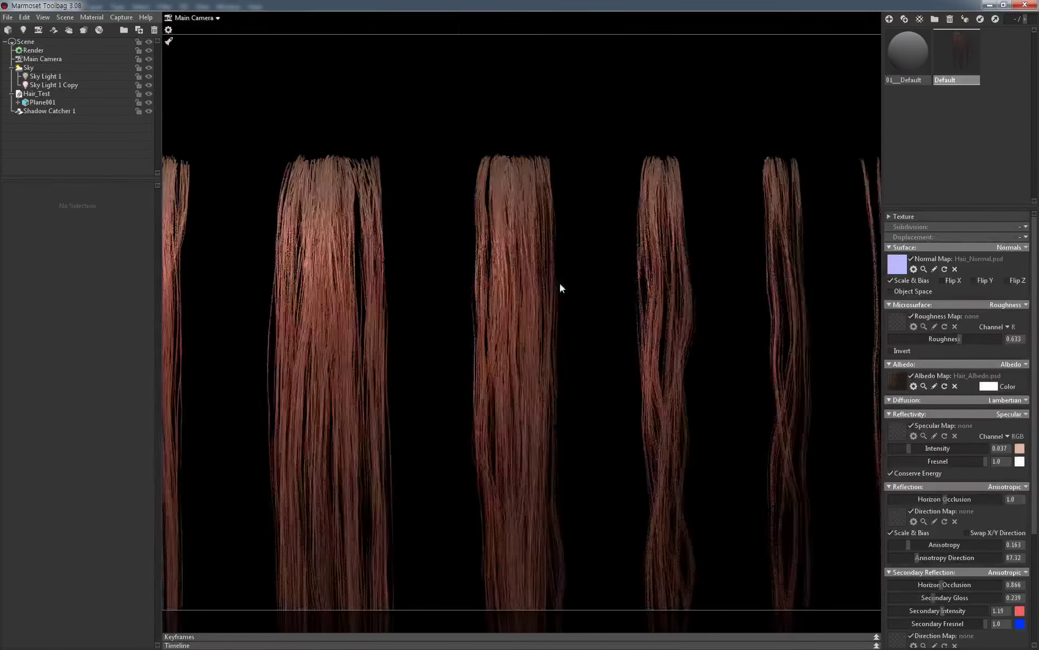
scroll(560, 284, up, 3)
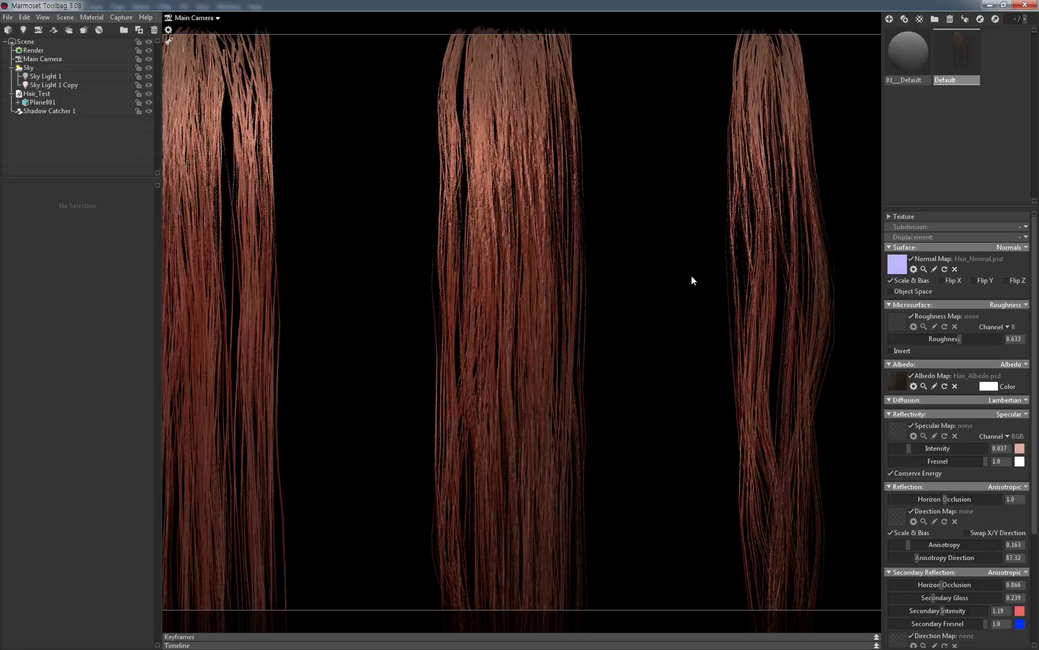
scroll(674, 274, down, 3)
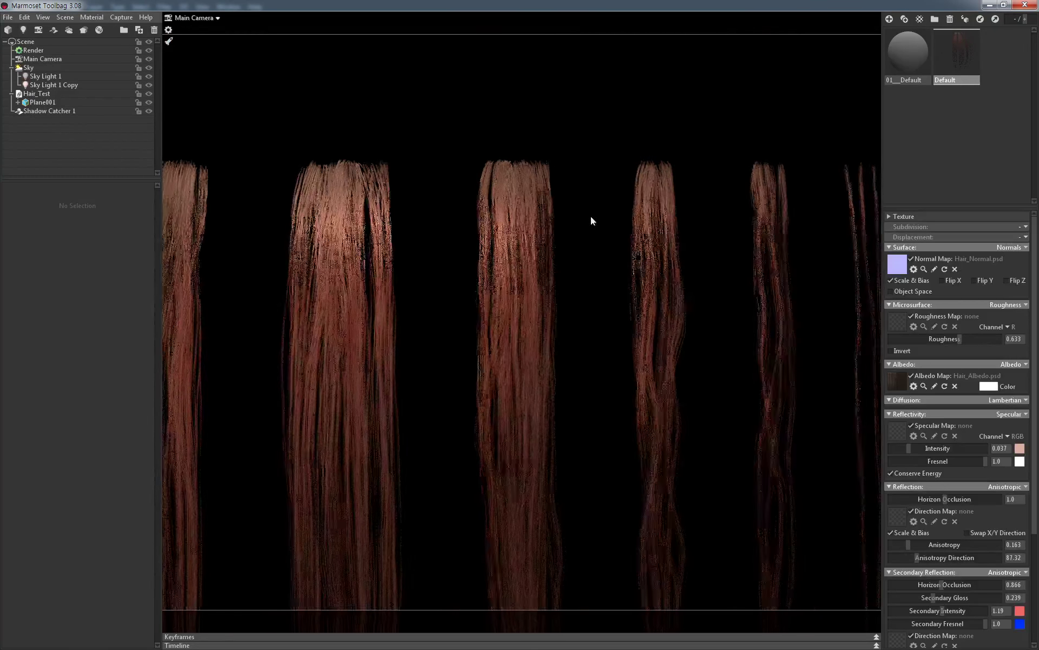
Reframe on the strand tops and rotate the sky lighting to test the highlights
mouse_move(590, 216)
mouse_down()
mouse_move(583, 132)
mouse_move(571, 132)
mouse_up()
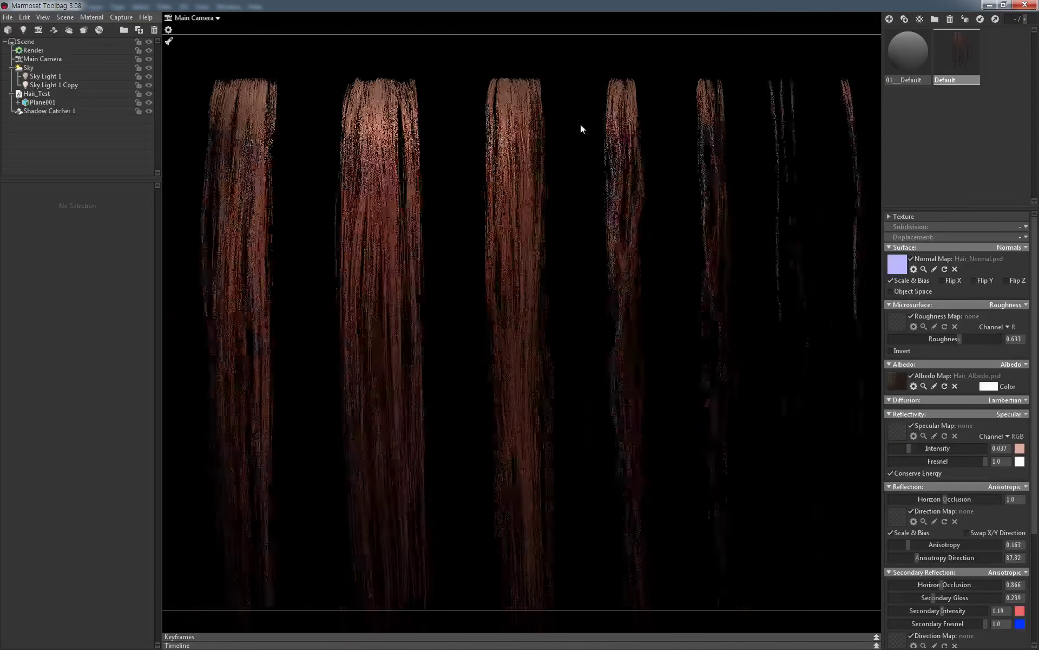
mouse_move(571, 132)
right_down()
mouse_move(565, 268)
mouse_move(564, 226)
mouse_move(564, 248)
mouse_move(667, 249)
mouse_move(510, 248)
right_up()
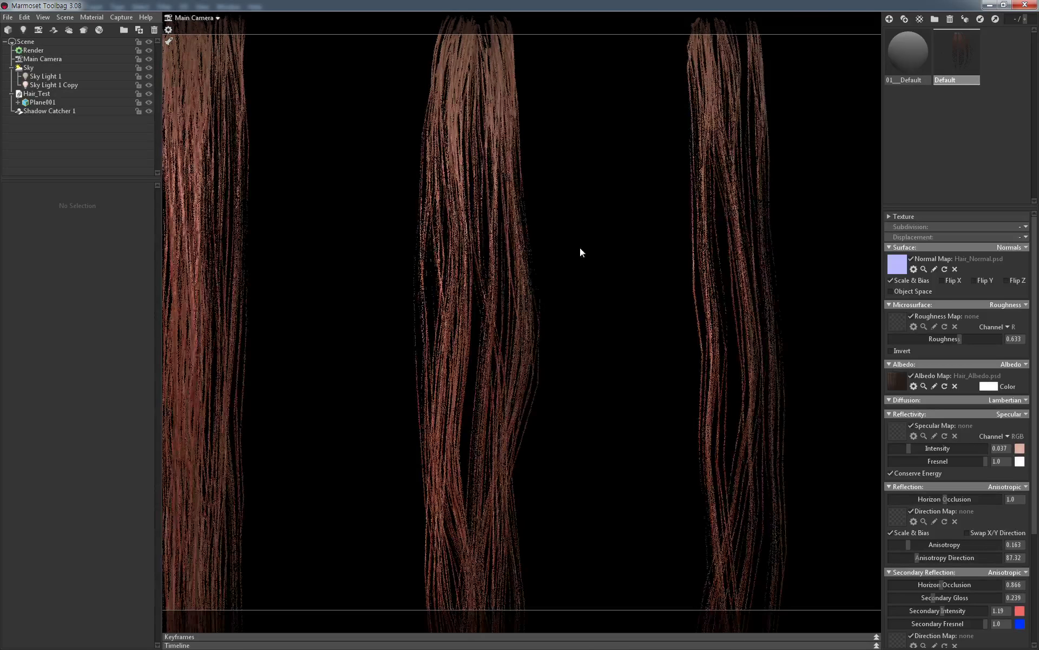
mouse_move(580, 248)
shift+right_down()
mouse_move(603, 248)
mouse_move(572, 248)
shift+right_up()
mouse_move(583, 297)
right_down()
mouse_move(581, 263)
mouse_move(567, 298)
mouse_move(625, 195)
mouse_move(640, 222)
mouse_move(652, 190)
mouse_move(641, 179)
right_up()
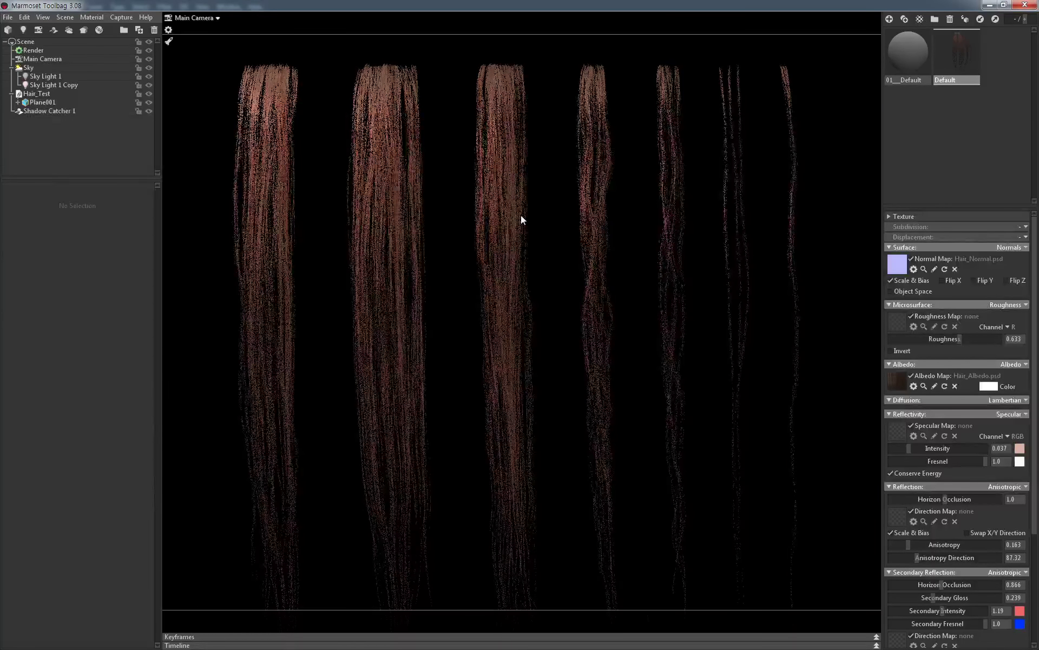
mouse_move(525, 221)
shift+right_down()
mouse_move(778, 229)
mouse_move(603, 238)
shift+right_up()
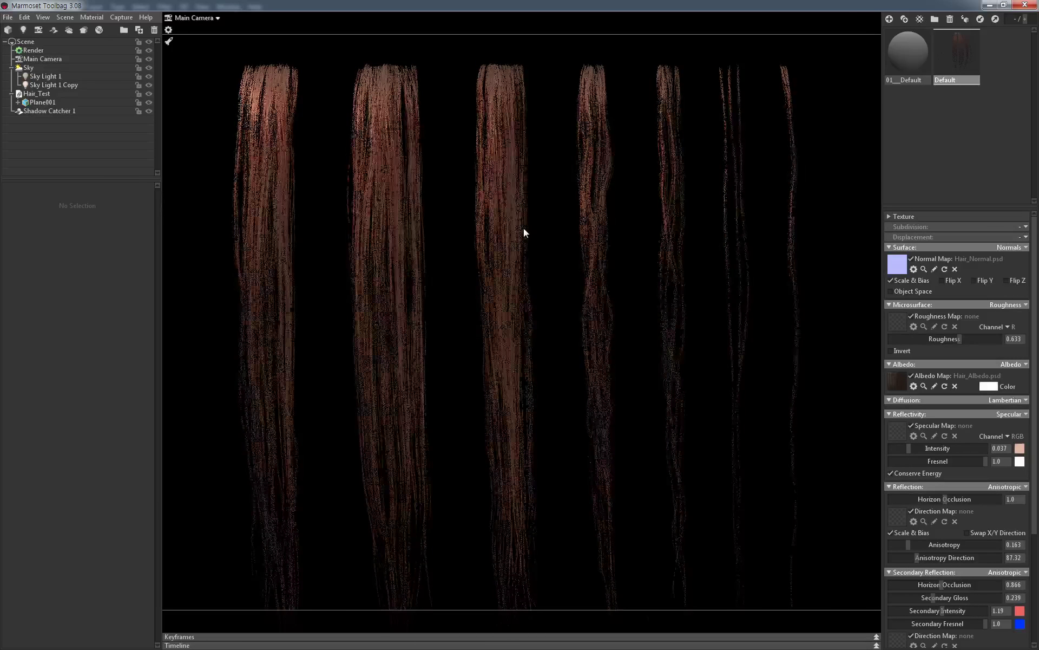
scroll(565, 267, down, 3)
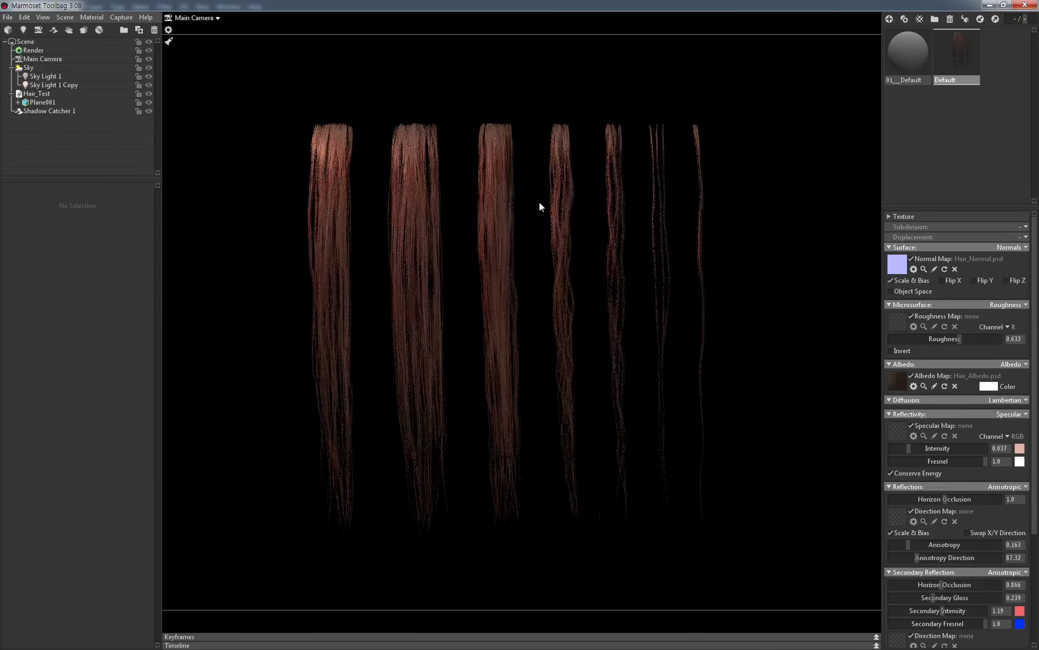
Select Sky Light 1 Copy and drag it above the hair strands
click(244, 91)
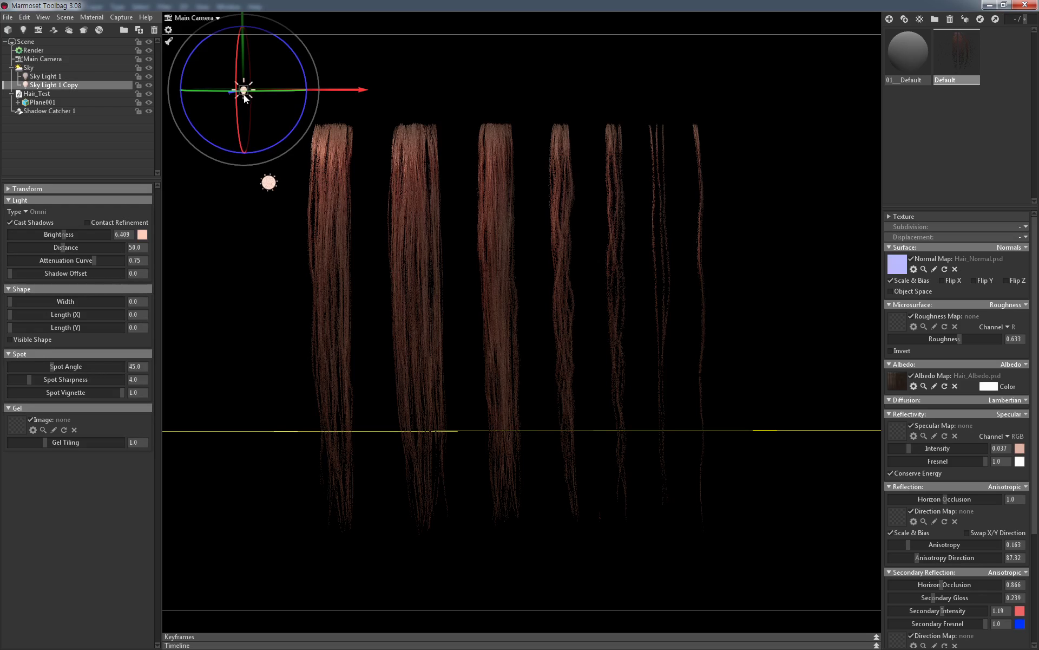
click(270, 183)
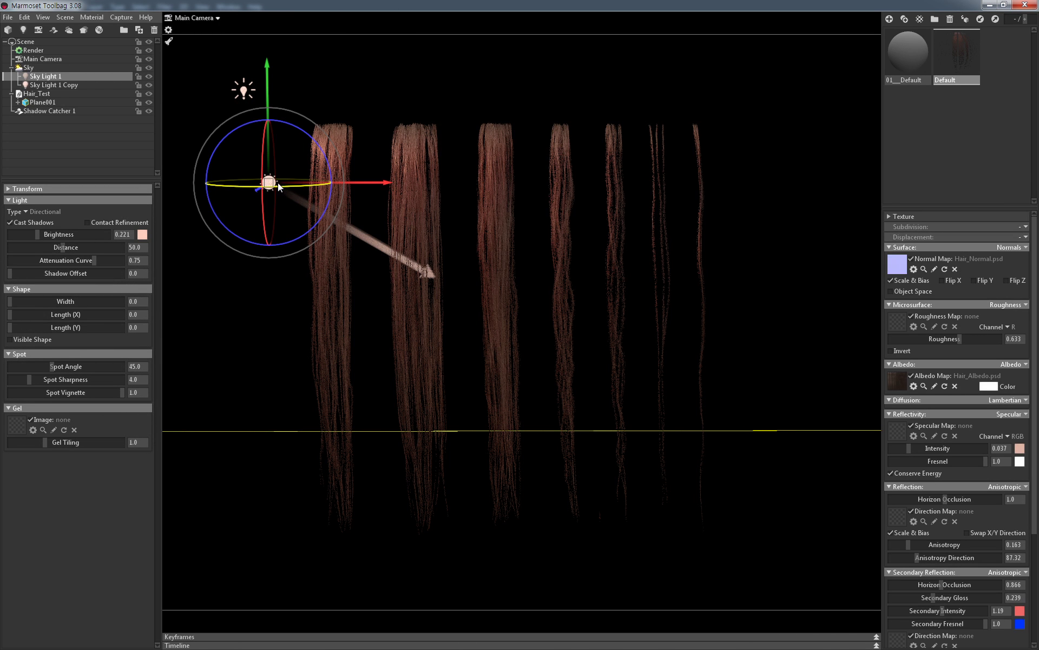
click(246, 87)
mouse_move(246, 89)
mouse_down()
mouse_move(559, 92)
mouse_move(505, 84)
mouse_up()
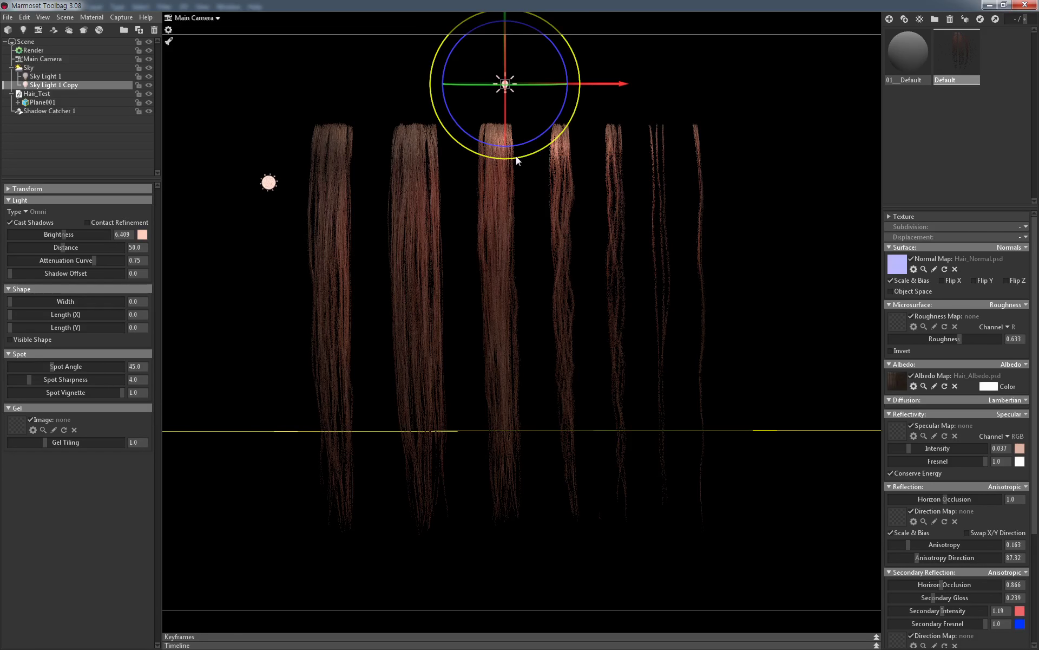
mouse_move(515, 156)
mouse_down()
mouse_move(417, 177)
mouse_move(342, 229)
mouse_move(364, 212)
mouse_move(378, 219)
mouse_up()
scroll(458, 223, up, 3)
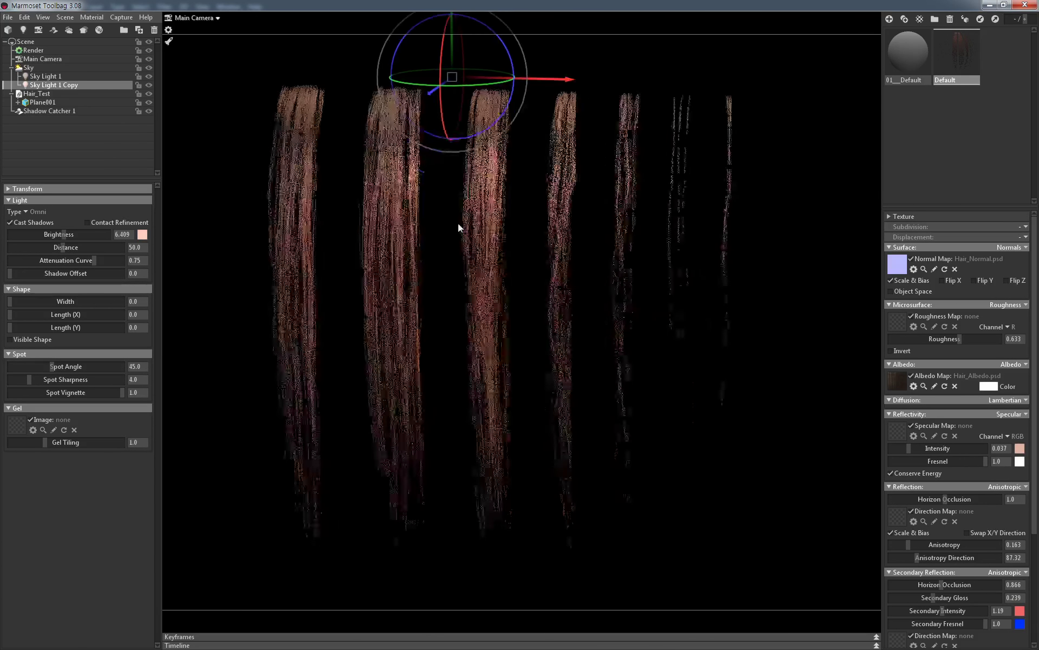
Fine-tune the copied light higher above the hair and zoom in on the strips
drag(454, 80, 442, 82)
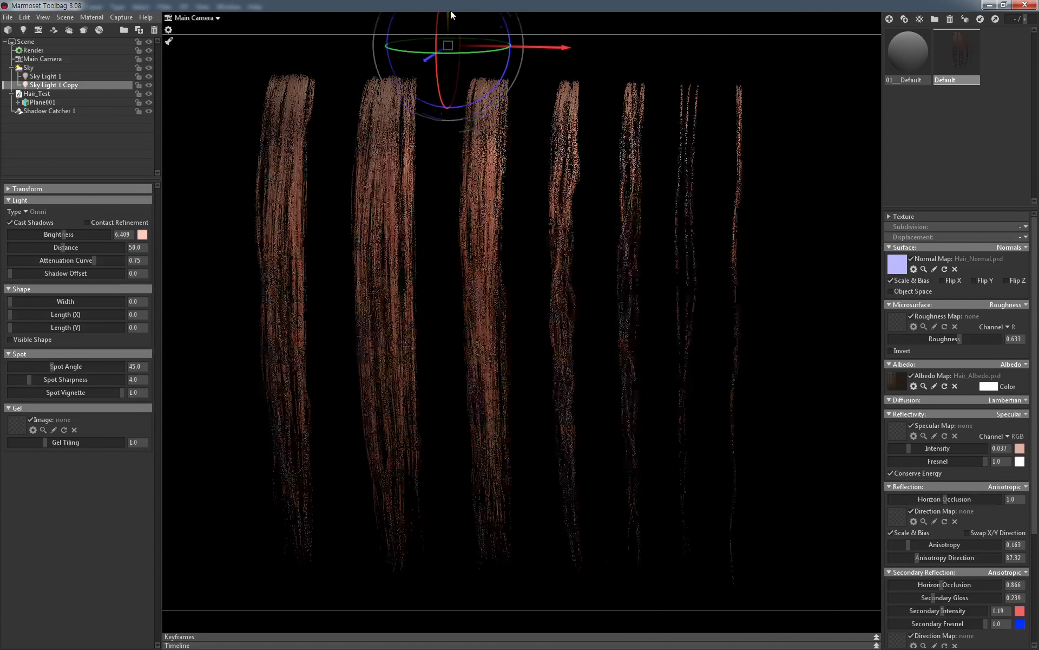
scroll(445, 207, down, 2)
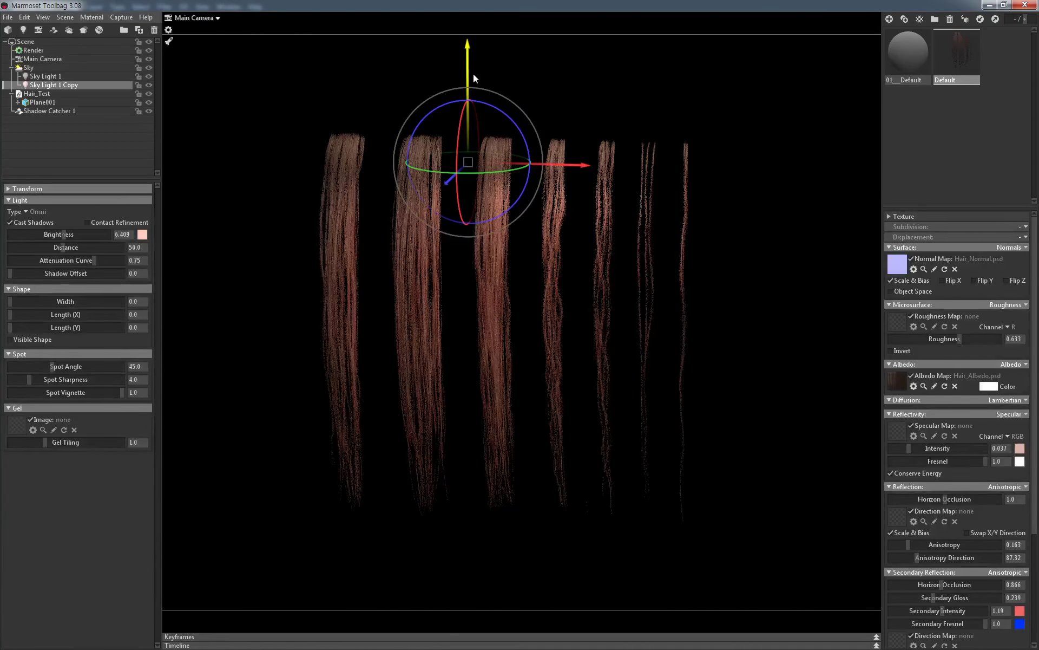
mouse_move(474, 78)
mouse_down()
mouse_move(475, 9)
mouse_move(466, 48)
mouse_up()
scroll(482, 210, down, 2)
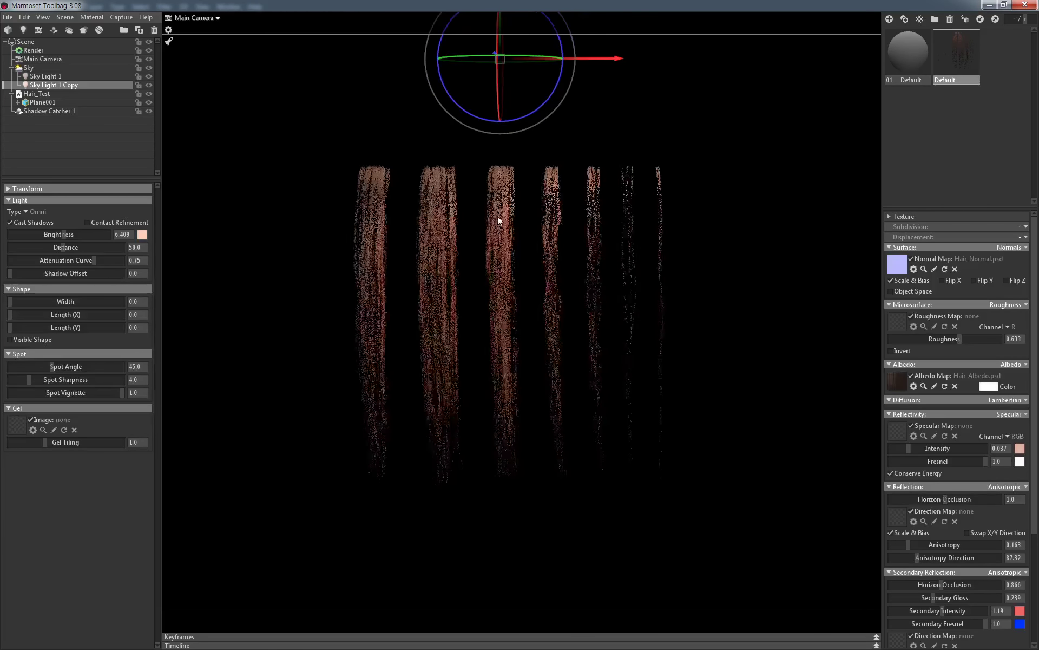
scroll(498, 216, up, 3)
scroll(503, 260, up, 1)
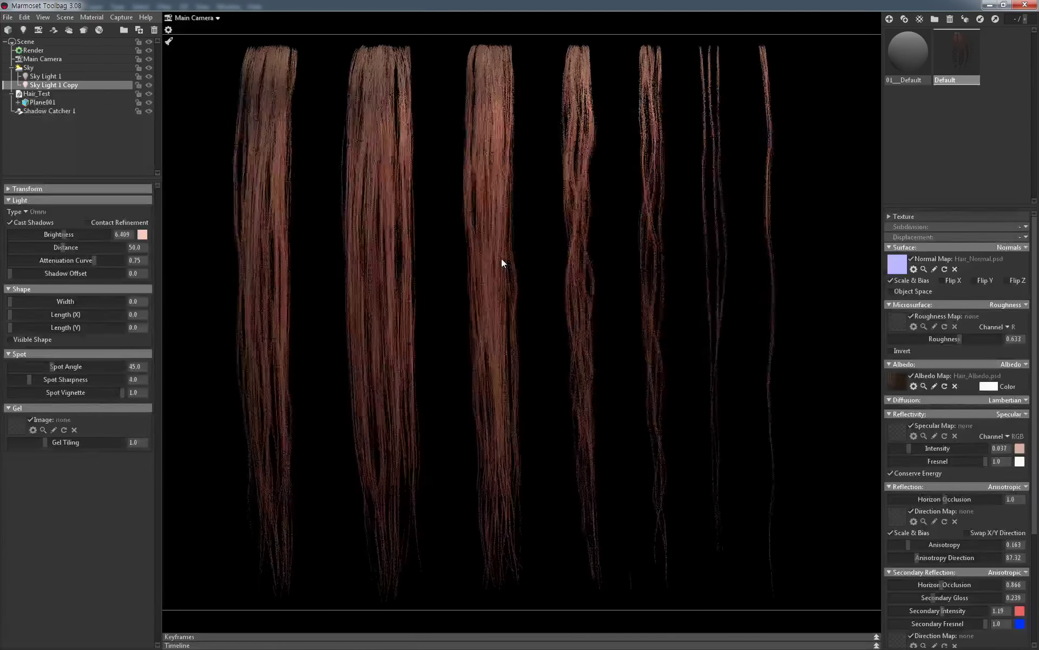
click(526, 231)
scroll(548, 215, up, 2)
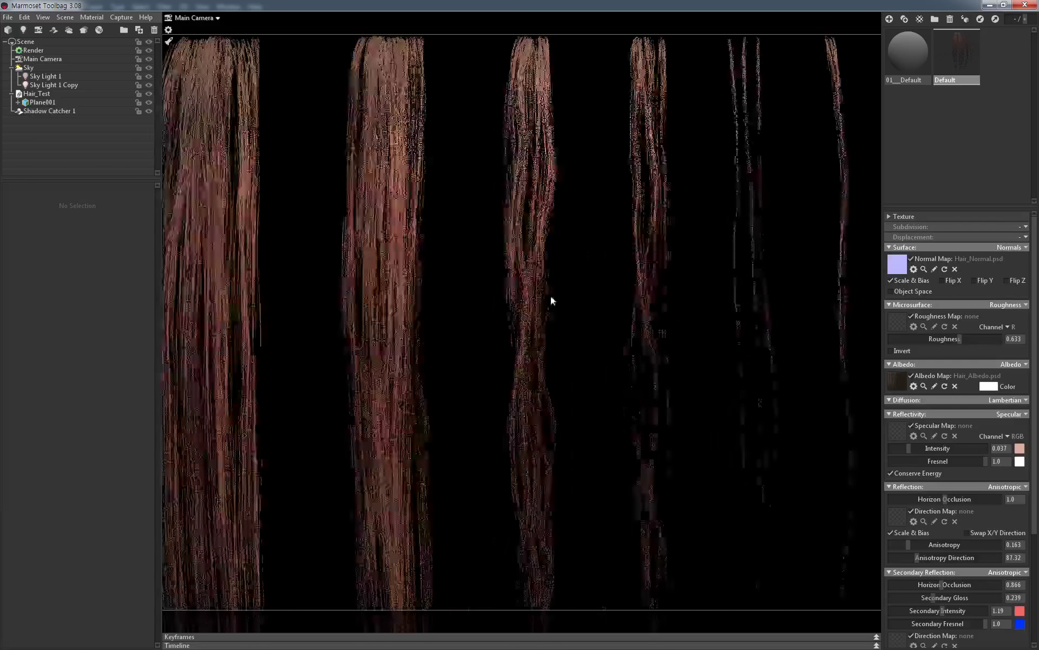
scroll(551, 295, down, 2)
scroll(585, 335, down, 1)
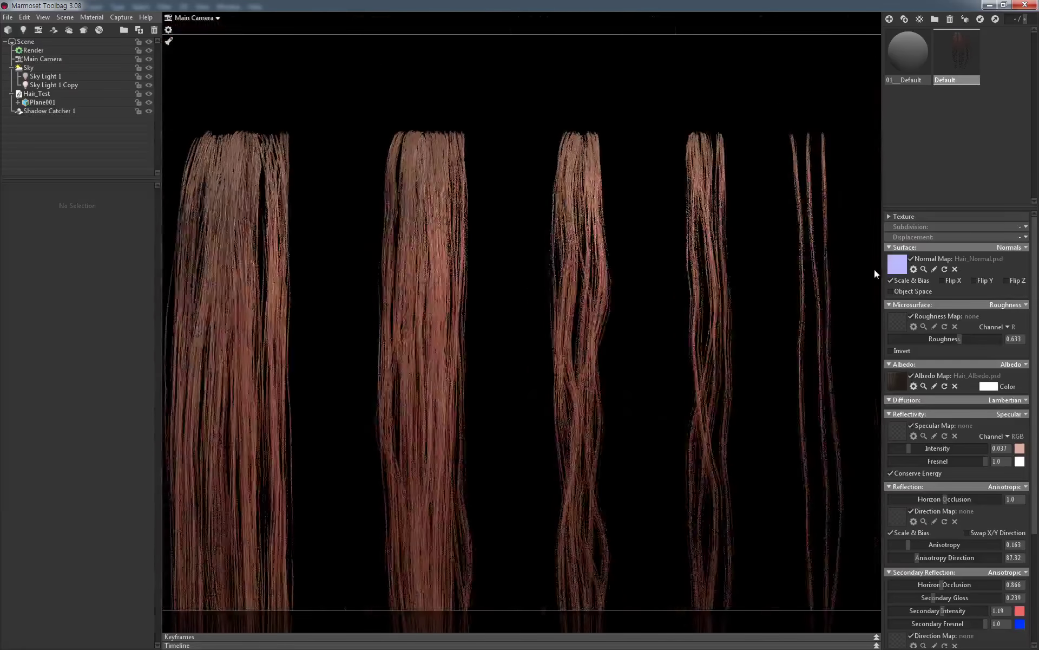
click(974, 280)
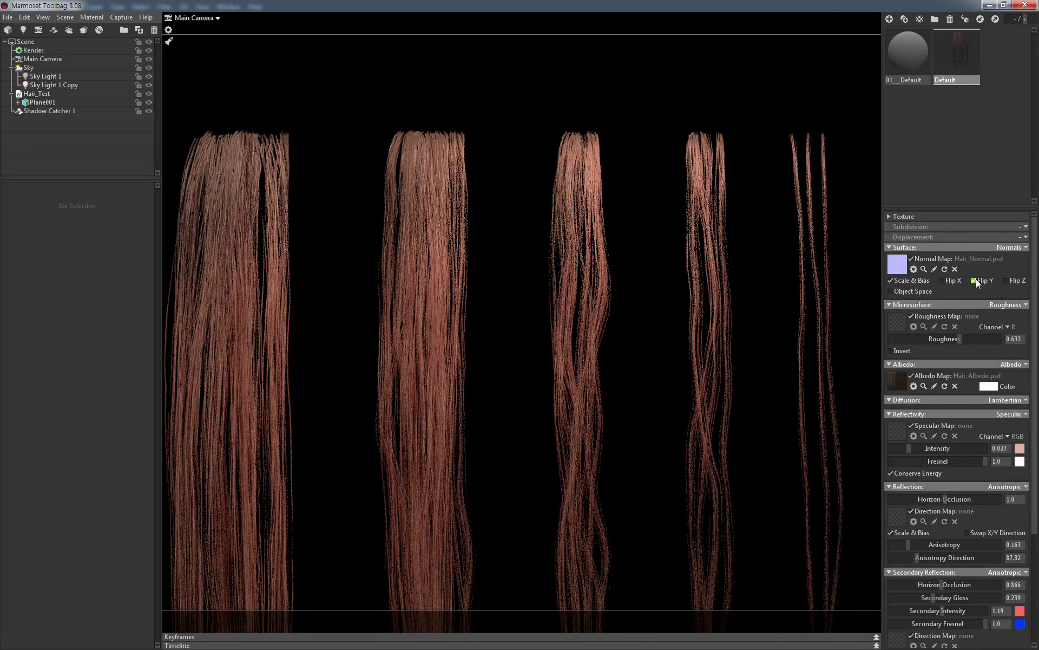
click(947, 281)
click(947, 281)
click(948, 281)
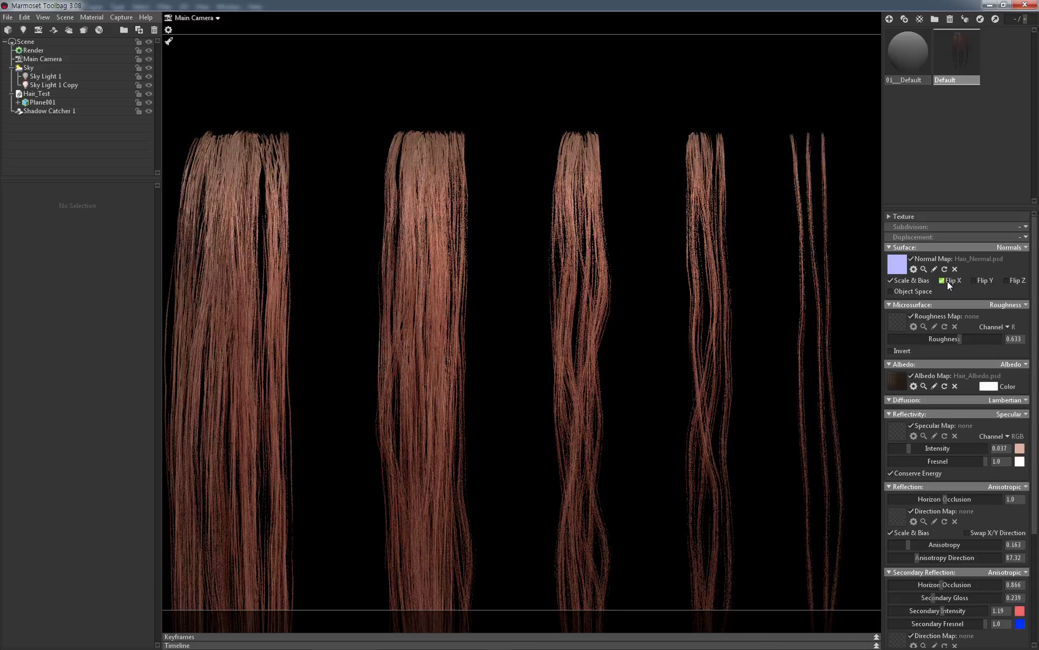
click(948, 281)
drag(693, 294, 750, 268)
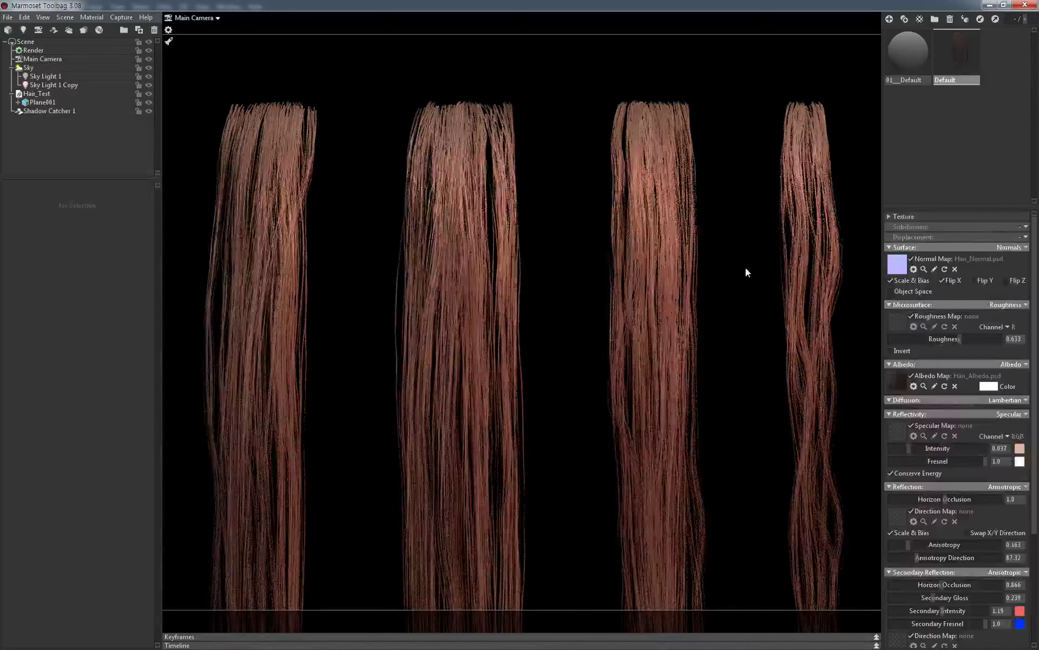
click(942, 281)
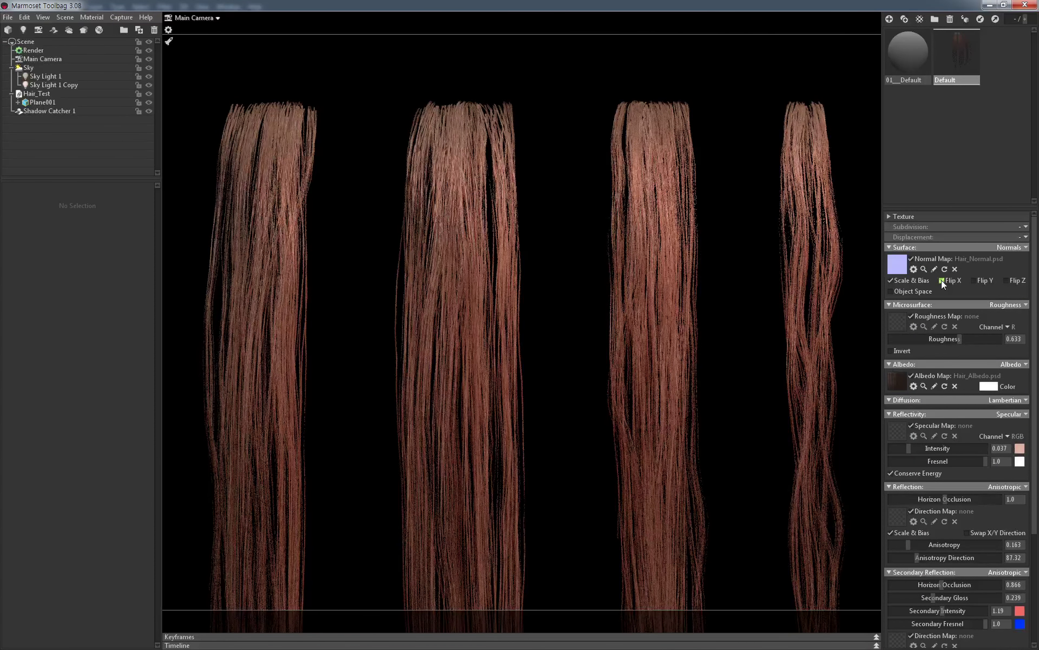
click(941, 280)
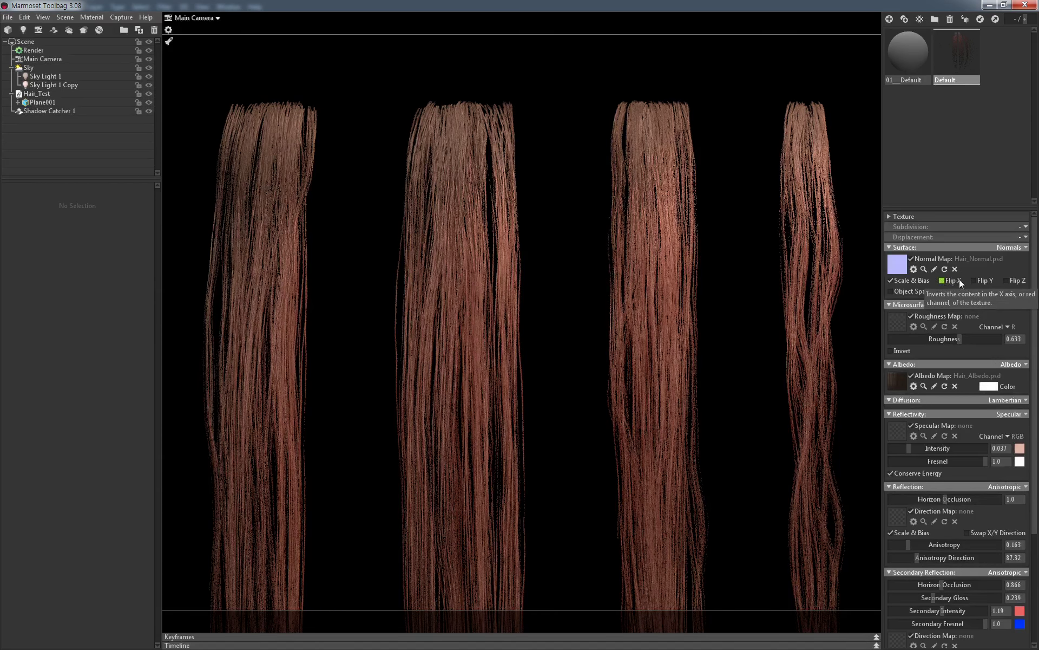
click(976, 280)
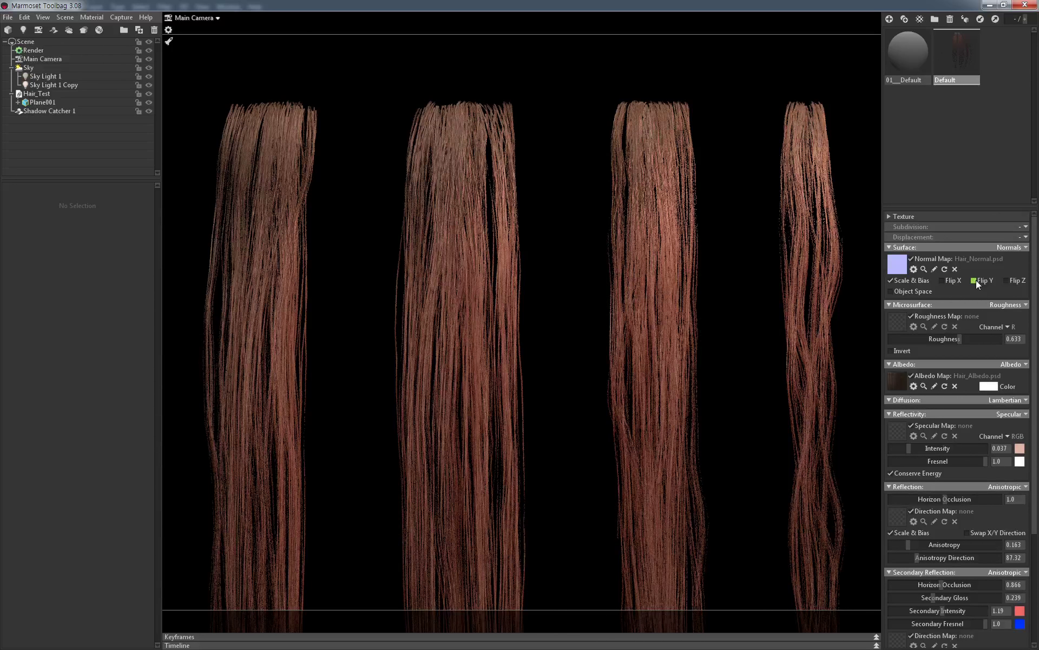
click(976, 281)
click(942, 280)
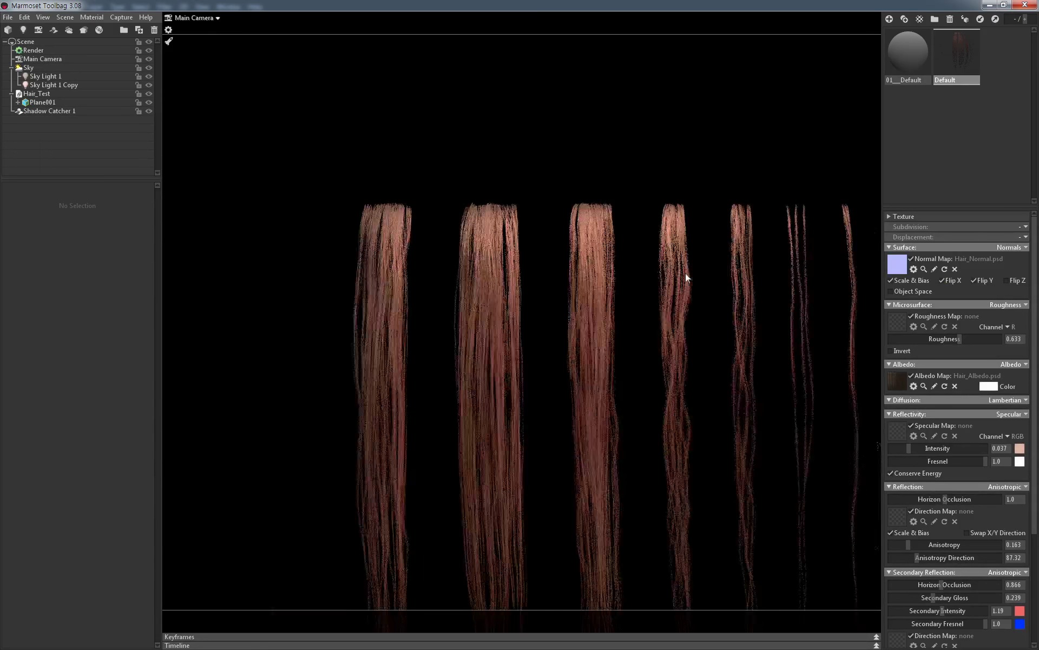
drag(685, 272, 684, 190)
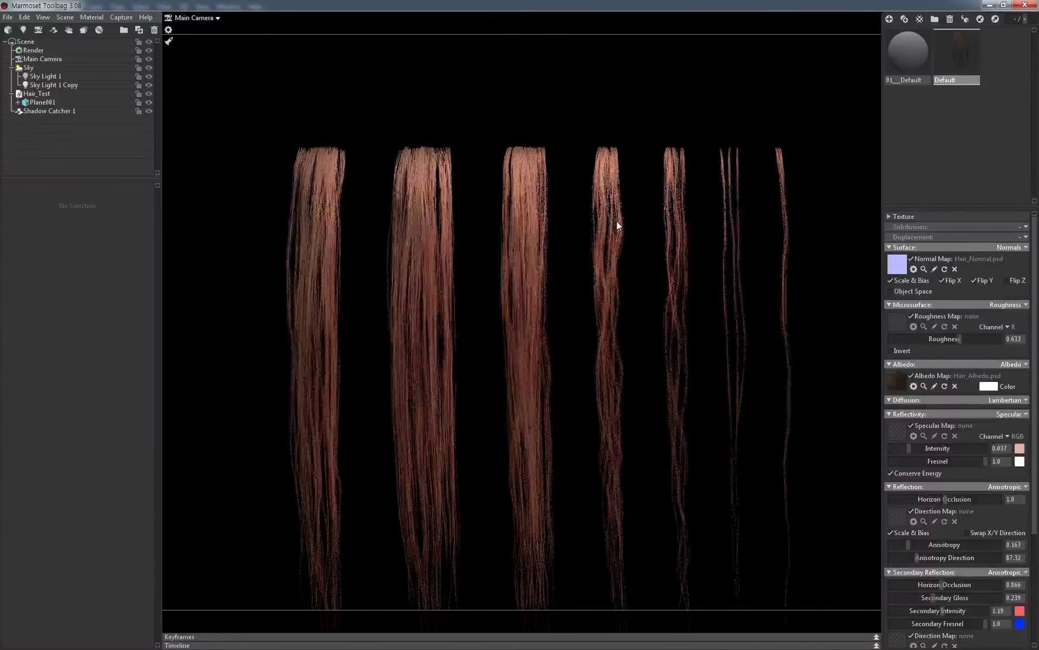
click(942, 280)
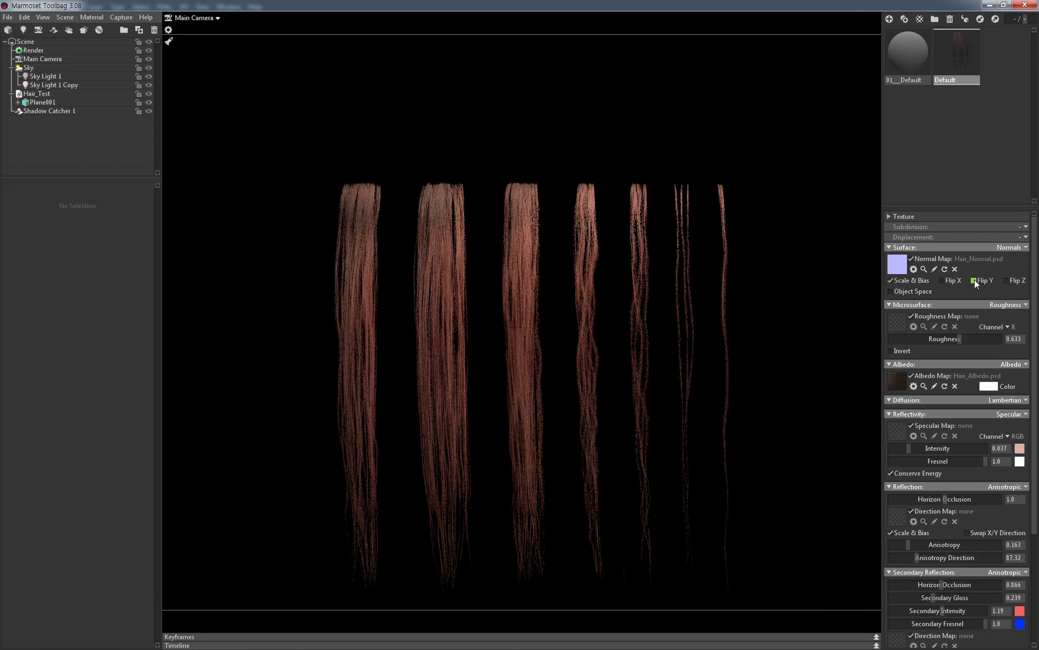
scroll(746, 224, down, 3)
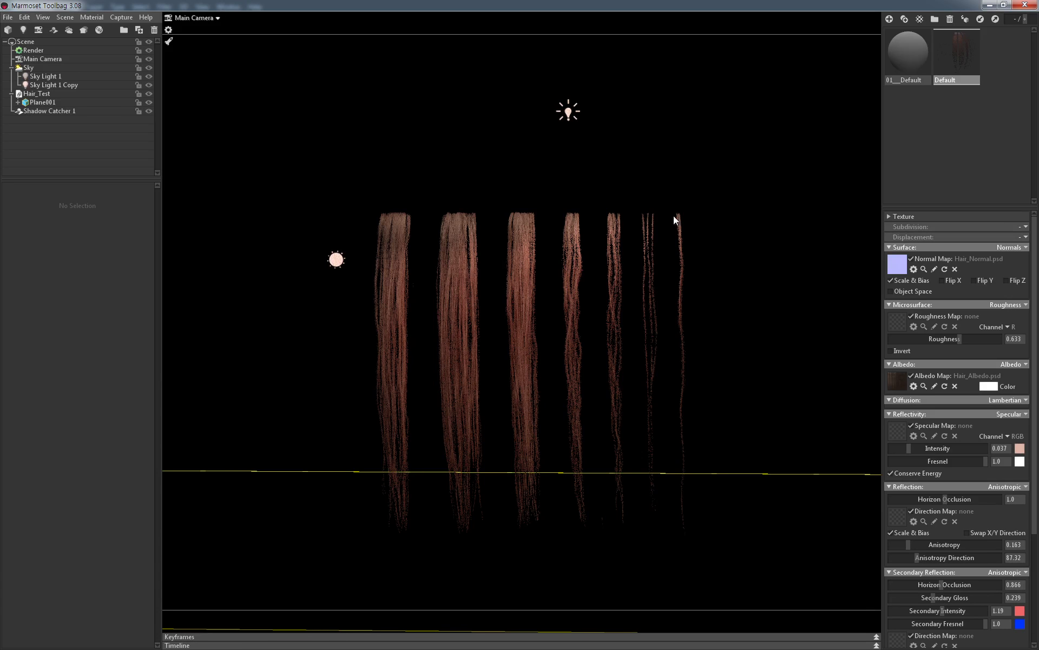
click(568, 111)
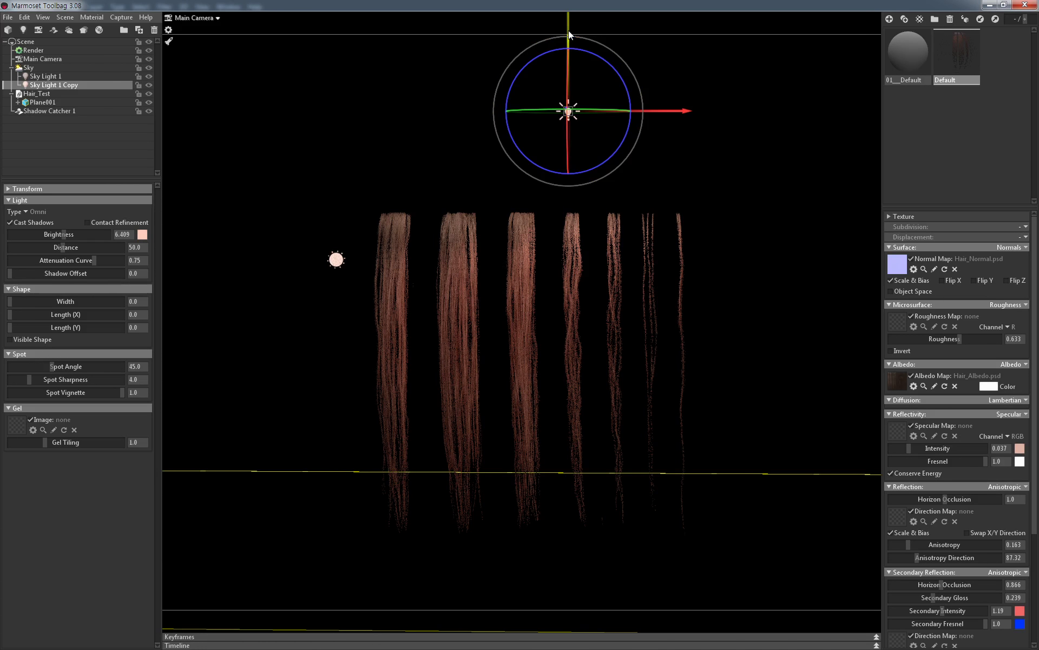
Reposition Sky Light 1 Copy lower and further left relative to the hair
mouse_move(567, 27)
mouse_down()
mouse_move(577, 285)
mouse_move(536, 33)
mouse_move(534, 46)
mouse_up()
drag(515, 230, 528, 264)
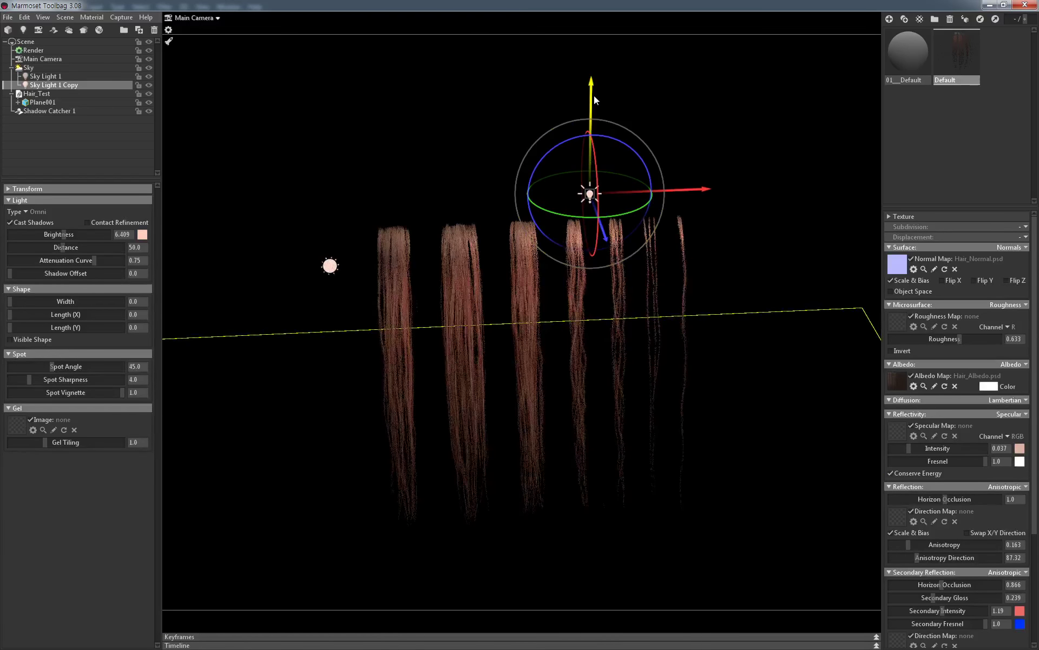
mouse_move(593, 96)
mouse_down()
mouse_move(581, 215)
mouse_move(561, 92)
mouse_up()
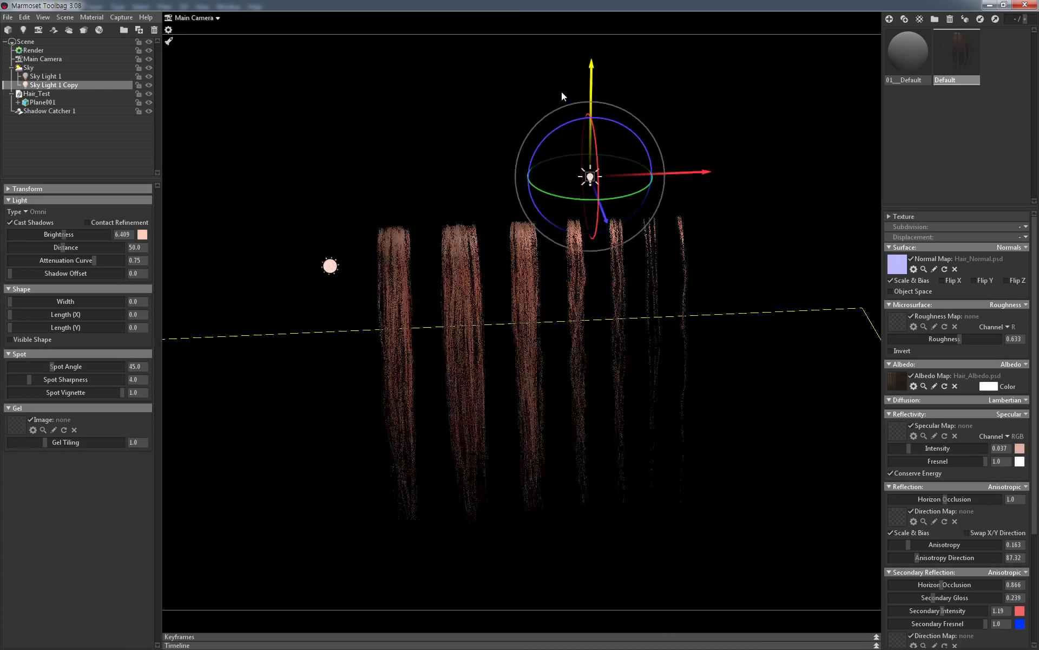
scroll(611, 216, up, 3)
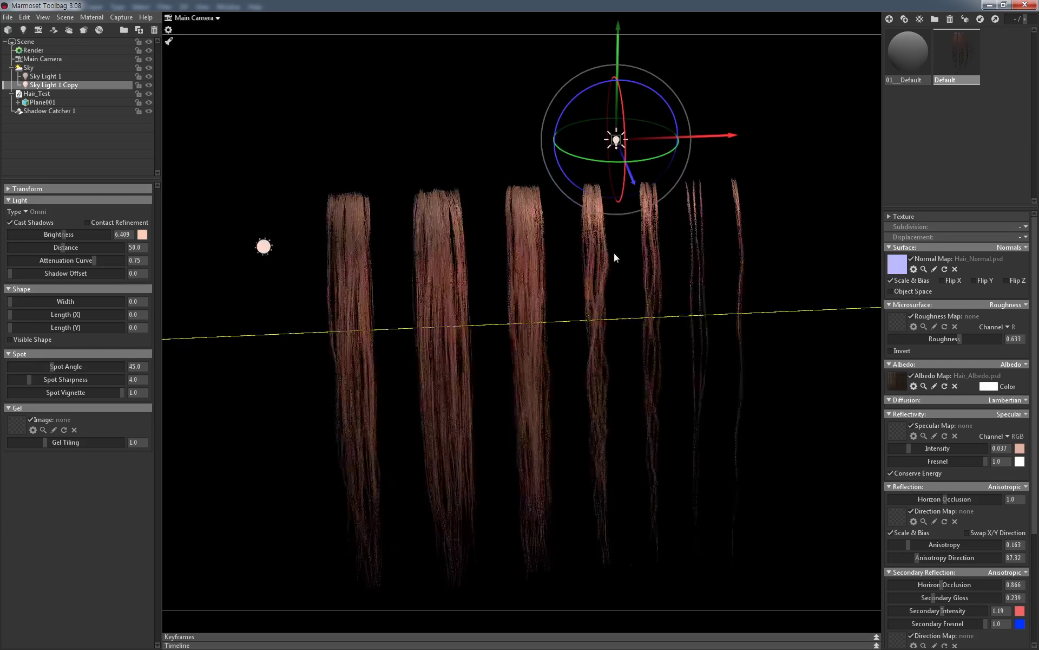
drag(614, 252, 605, 229)
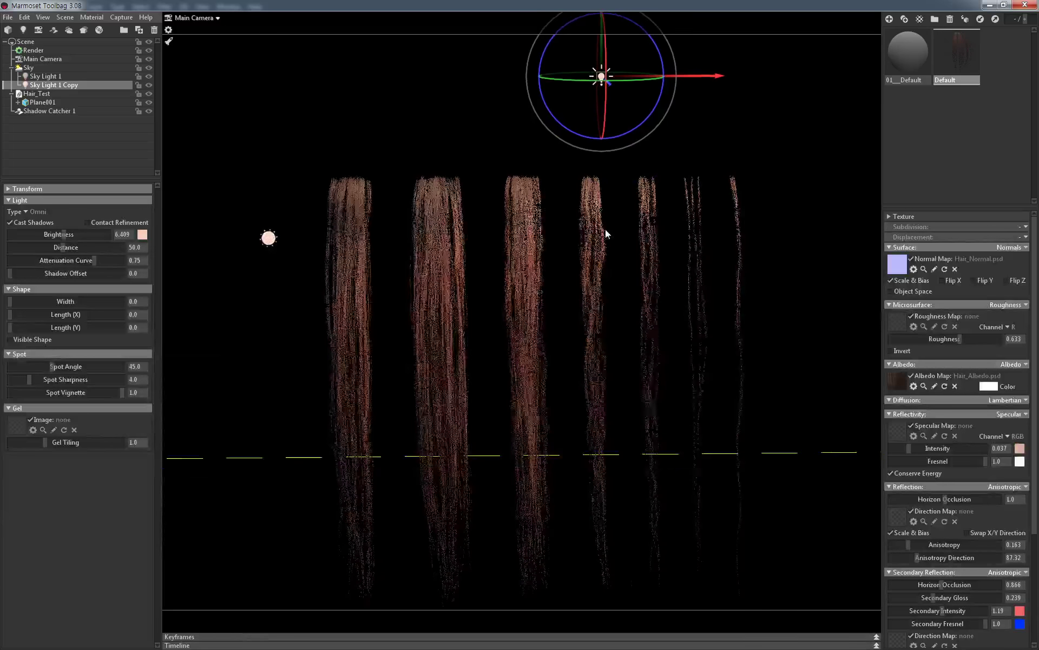
drag(715, 76, 630, 83)
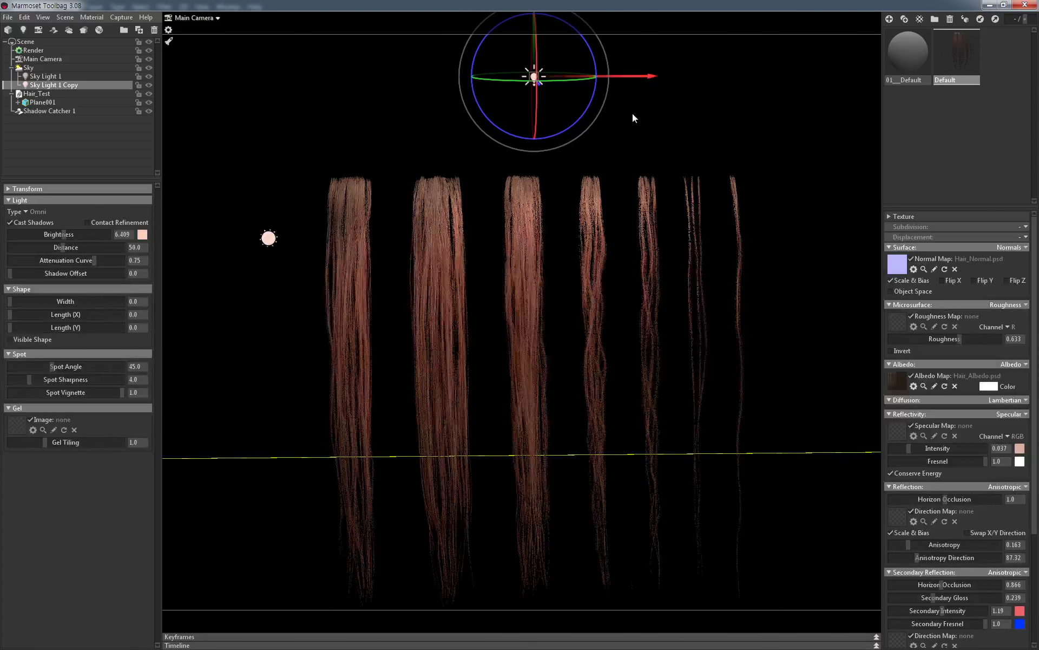
scroll(630, 124, up, 3)
Turn on the normal map's Flip X and lower the light slightly toward the hair
click(954, 281)
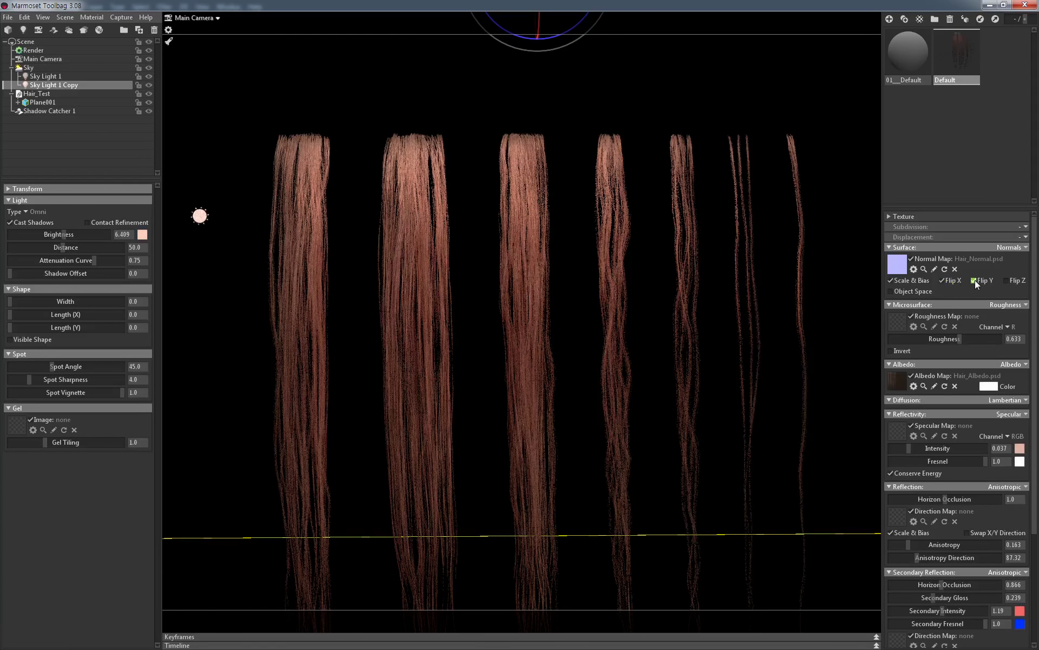
scroll(758, 233, down, 3)
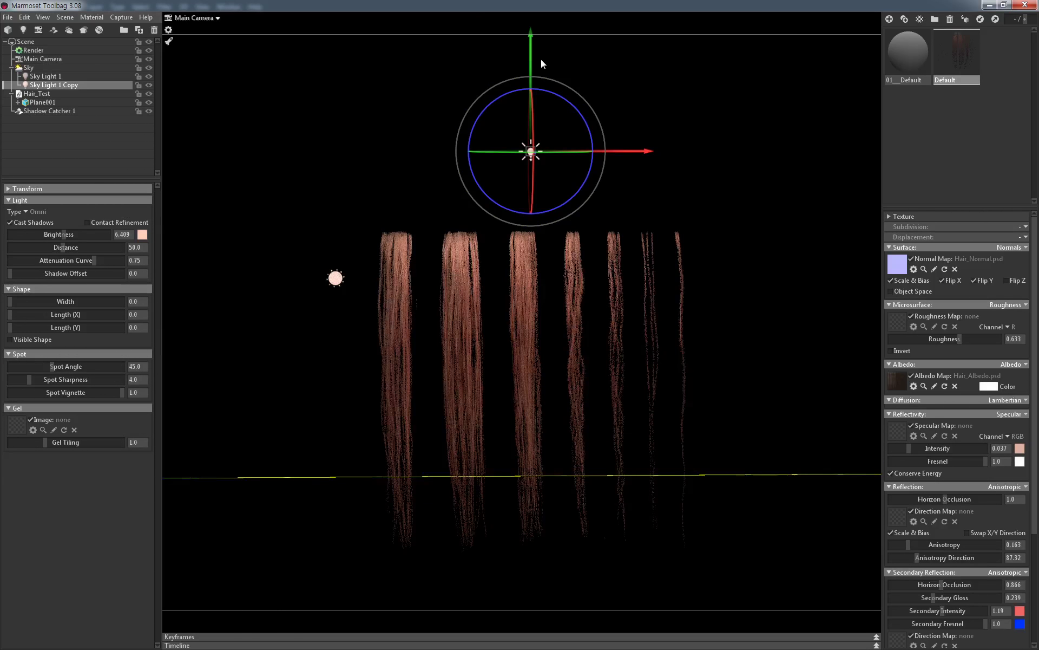
mouse_move(531, 51)
mouse_down()
mouse_move(559, 186)
mouse_move(519, 39)
mouse_move(518, 94)
mouse_move(524, 80)
mouse_up()
scroll(688, 167, up, 2)
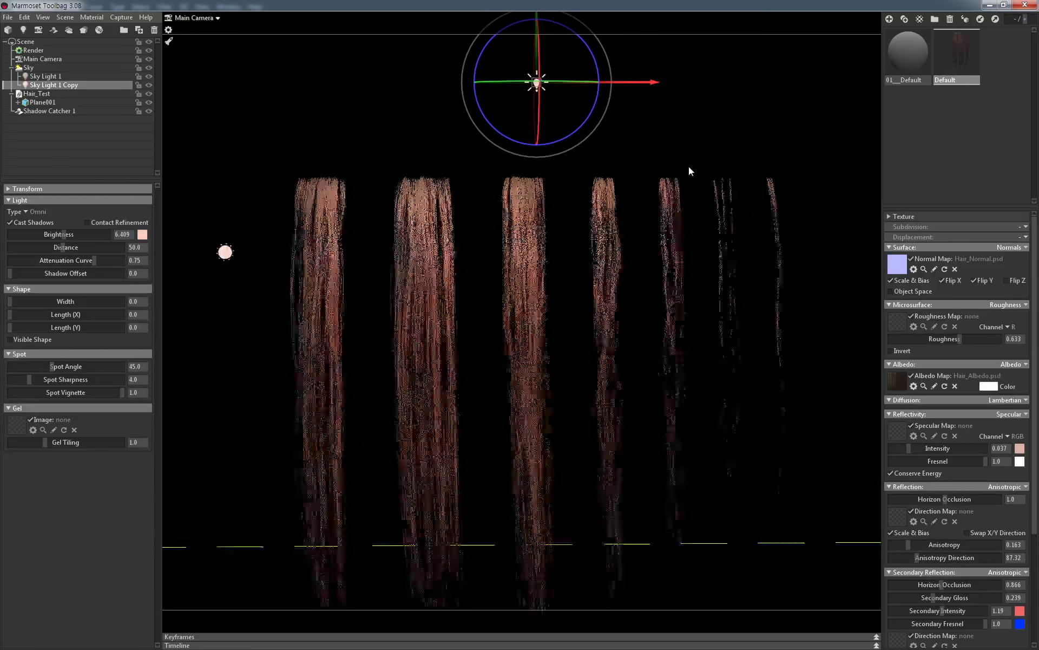
scroll(680, 176, up, 2)
scroll(683, 191, up, 2)
scroll(671, 157, up, 2)
mouse_move(671, 157)
mouse_down()
mouse_move(628, 177)
mouse_move(641, 132)
mouse_move(616, 155)
mouse_move(552, 125)
mouse_move(609, 138)
mouse_up()
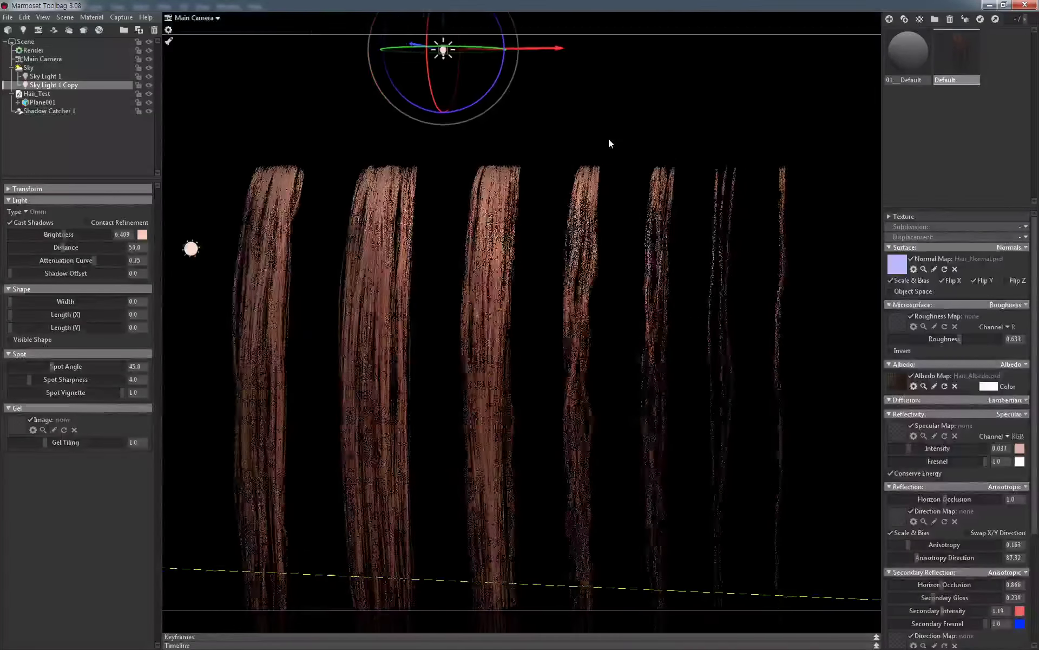
Turn Flip X off and orbit to a high view over the strands
click(942, 280)
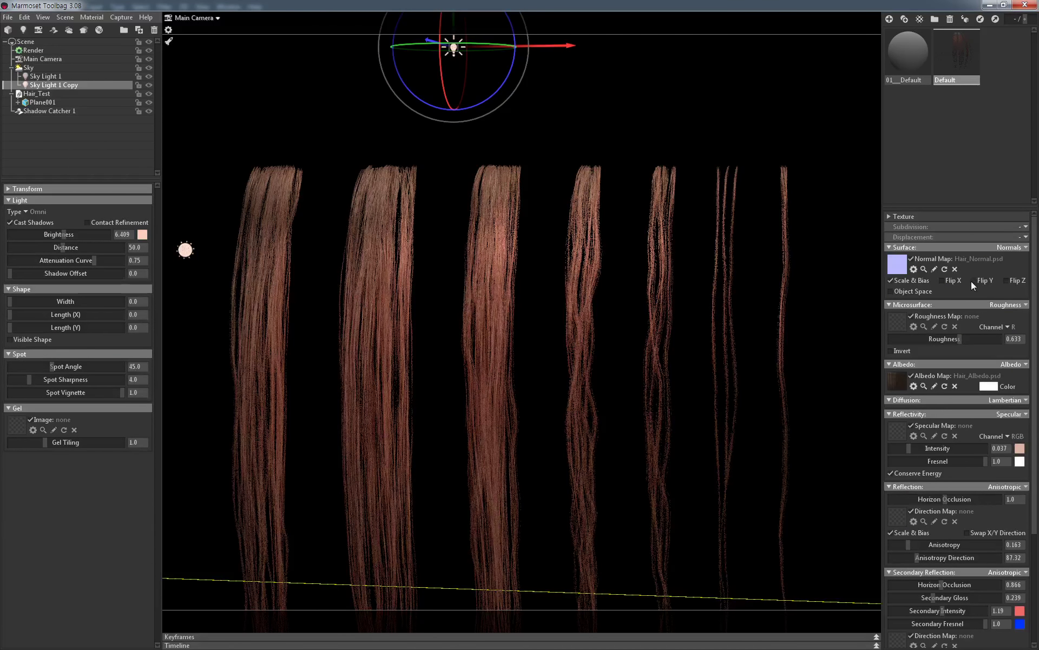
drag(625, 213, 635, 217)
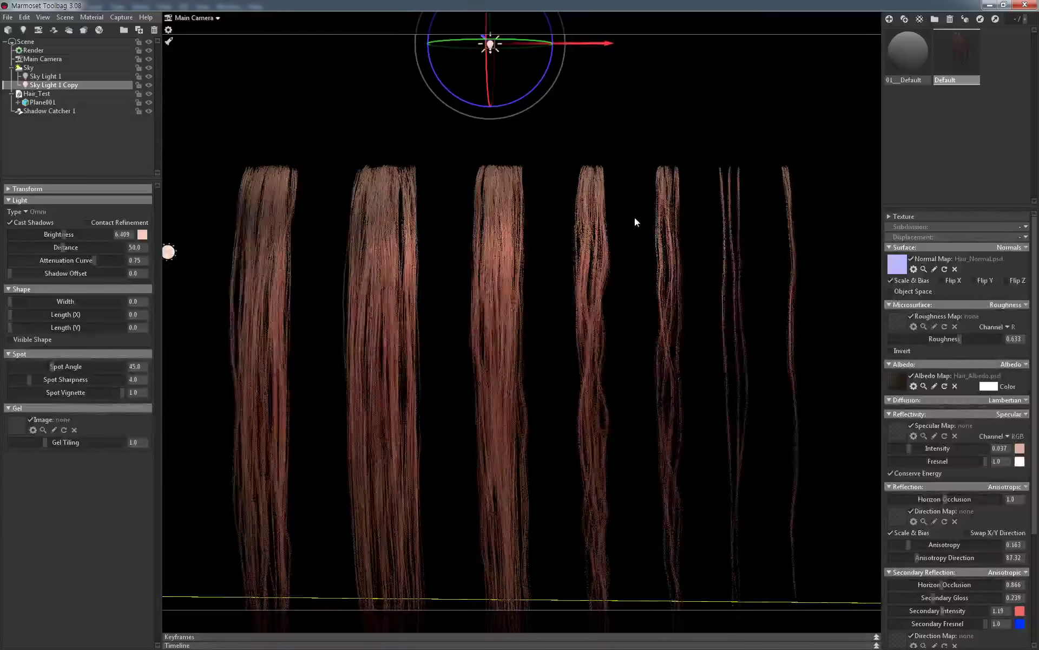
scroll(641, 200, down, 3)
scroll(596, 157, down, 3)
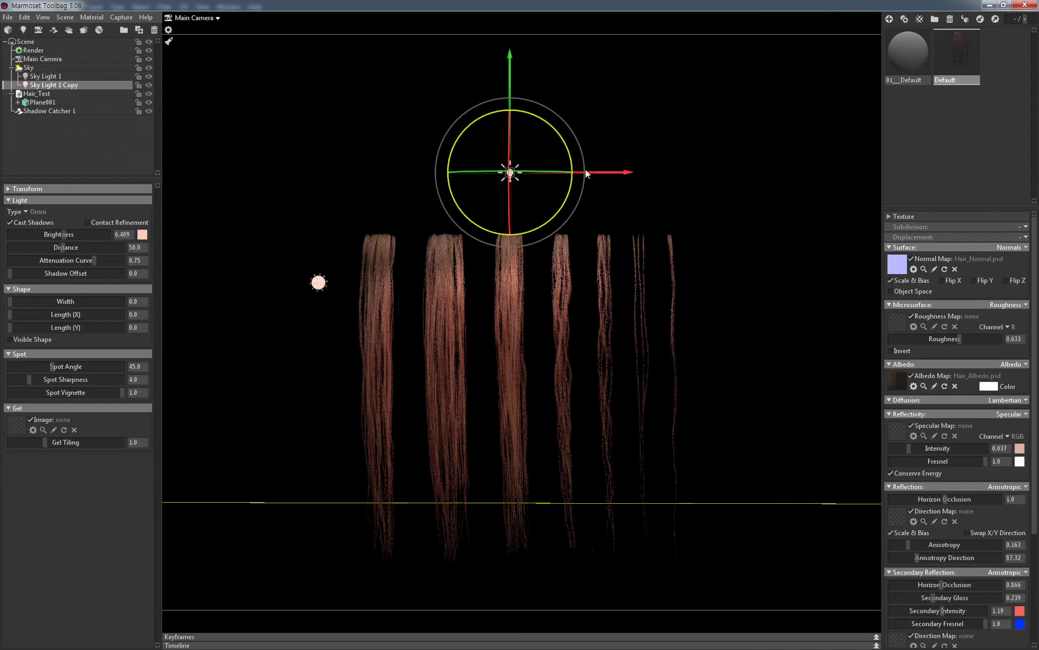
mouse_move(586, 172)
mouse_down()
mouse_move(564, 220)
mouse_move(358, 193)
mouse_move(413, 200)
mouse_move(404, 199)
mouse_move(425, 319)
mouse_move(500, 307)
mouse_move(497, 317)
mouse_move(508, 304)
mouse_up()
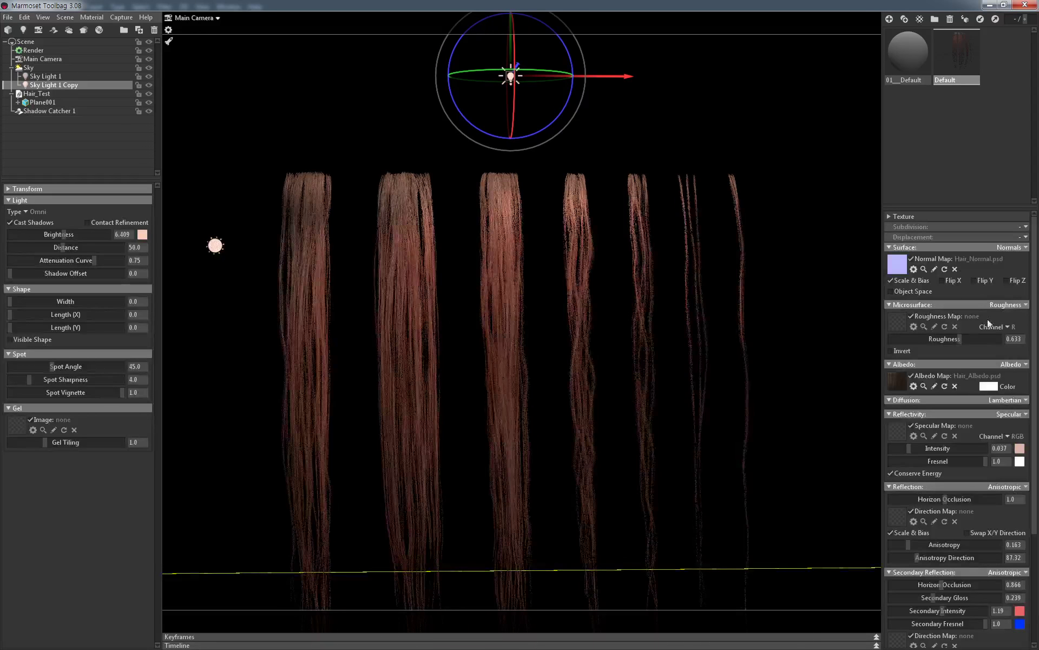
Re-enable Flip X, leaving Flip Y off, and inspect the new strand shading up close
click(943, 281)
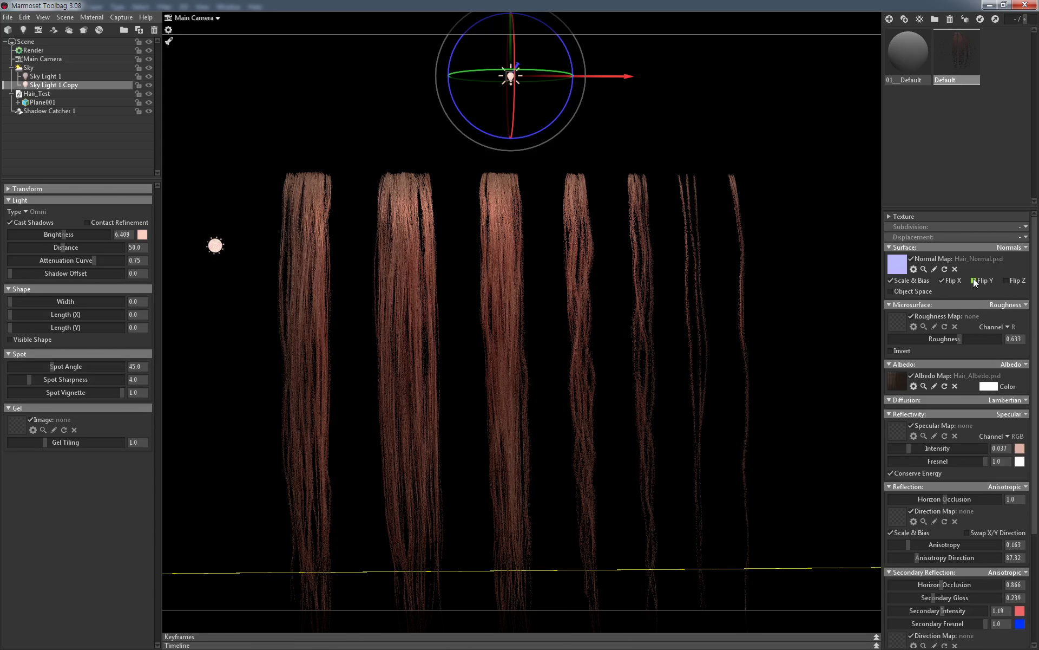
drag(649, 255, 656, 251)
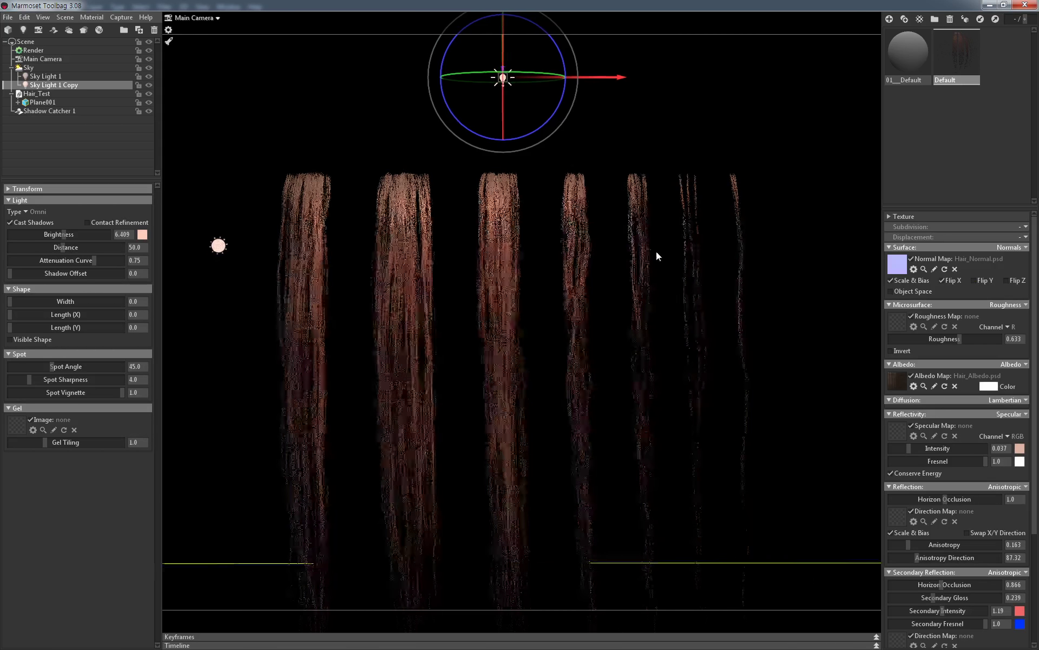
scroll(657, 252, up, 2)
scroll(655, 265, up, 2)
scroll(661, 236, up, 2)
scroll(661, 258, up, 3)
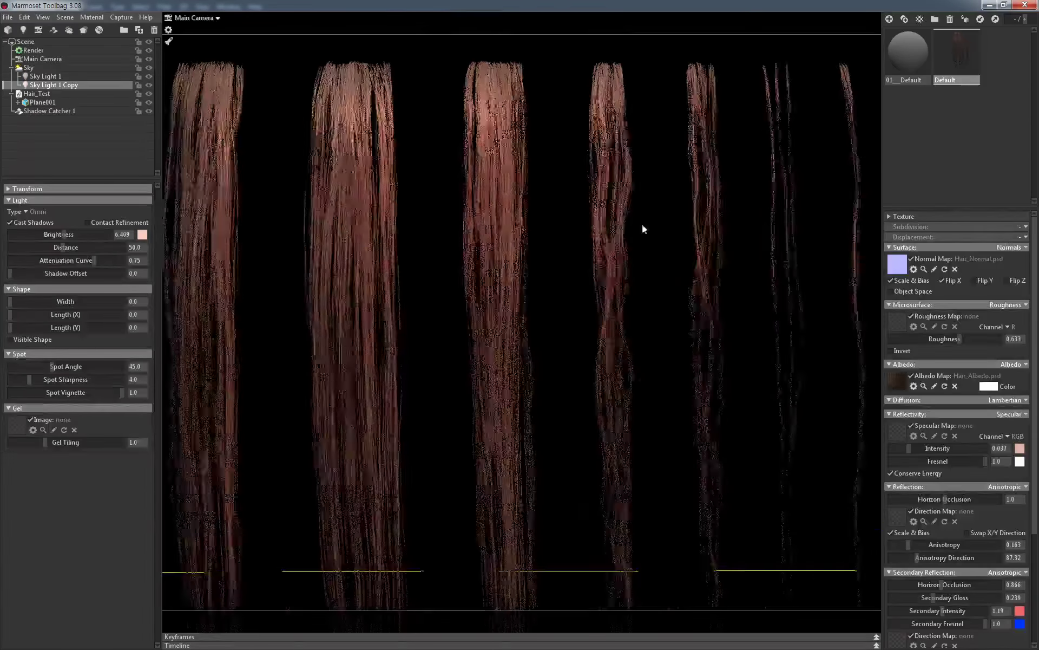
scroll(575, 343, up, 2)
scroll(543, 367, up, 2)
scroll(527, 348, up, 2)
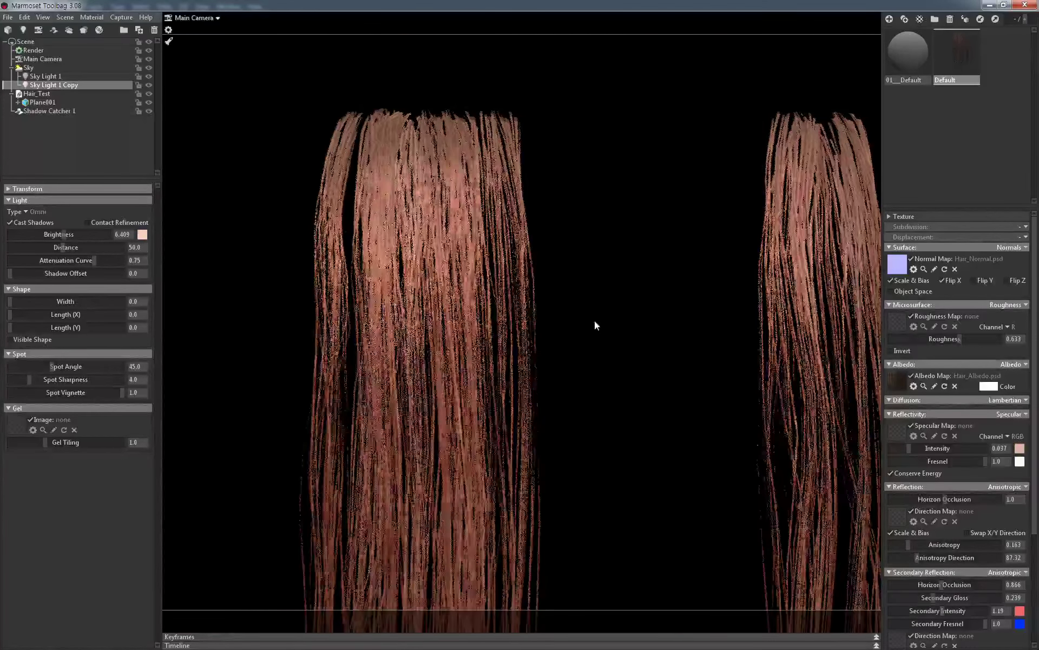
scroll(574, 325, down, 5)
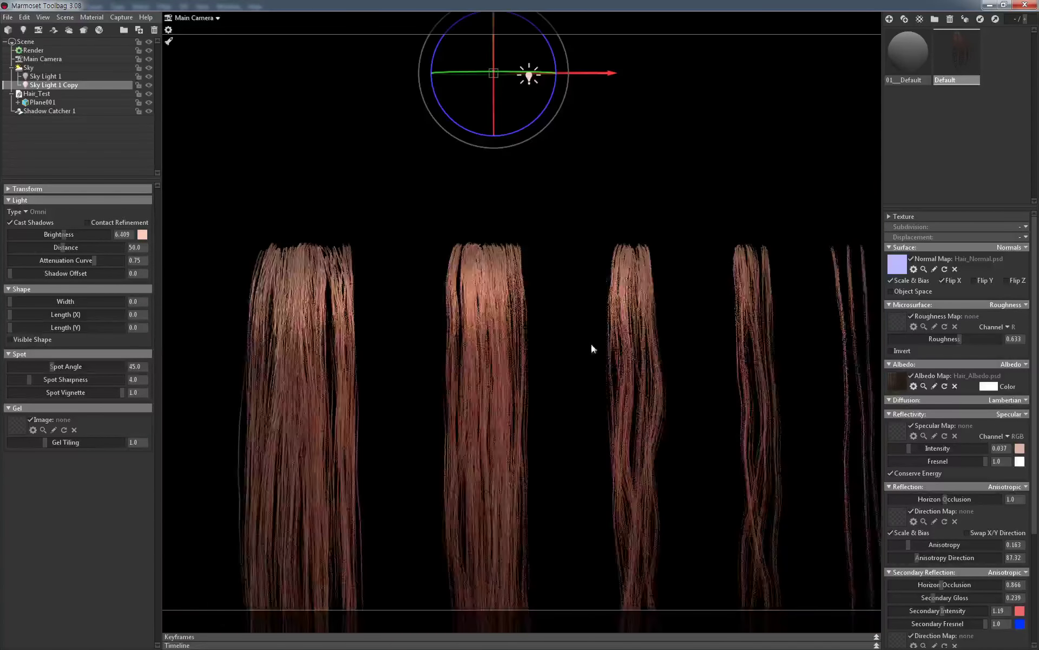
scroll(591, 343, down, 3)
mouse_move(580, 206)
mouse_down()
mouse_move(569, 253)
mouse_move(573, 211)
mouse_up()
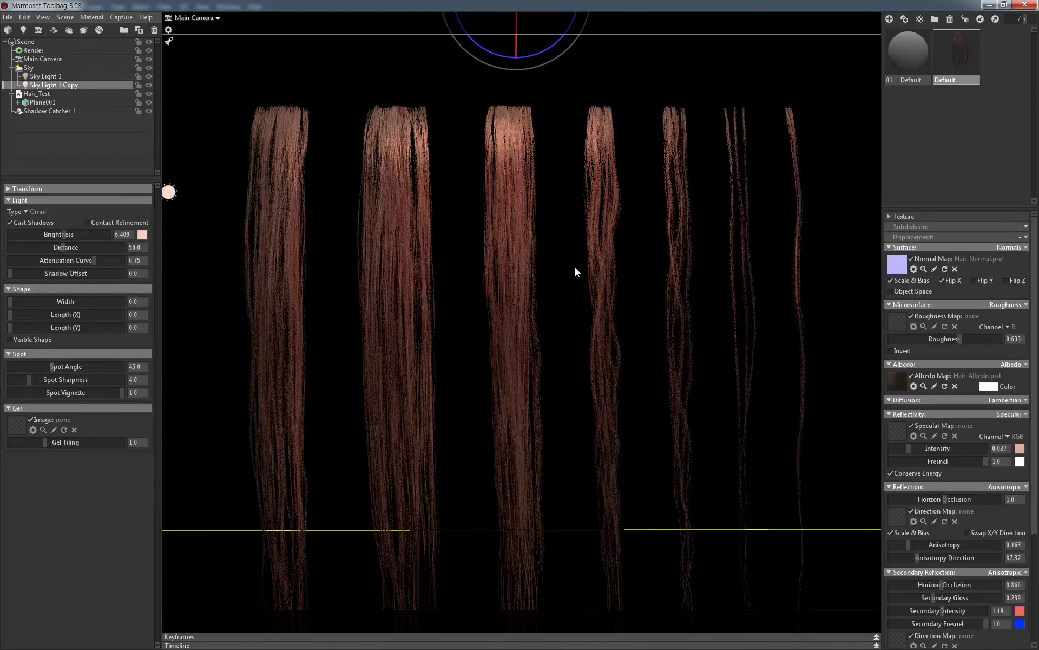
mouse_move(576, 264)
mouse_down()
mouse_move(583, 244)
mouse_move(570, 213)
mouse_move(538, 262)
mouse_up()
scroll(544, 263, up, 2)
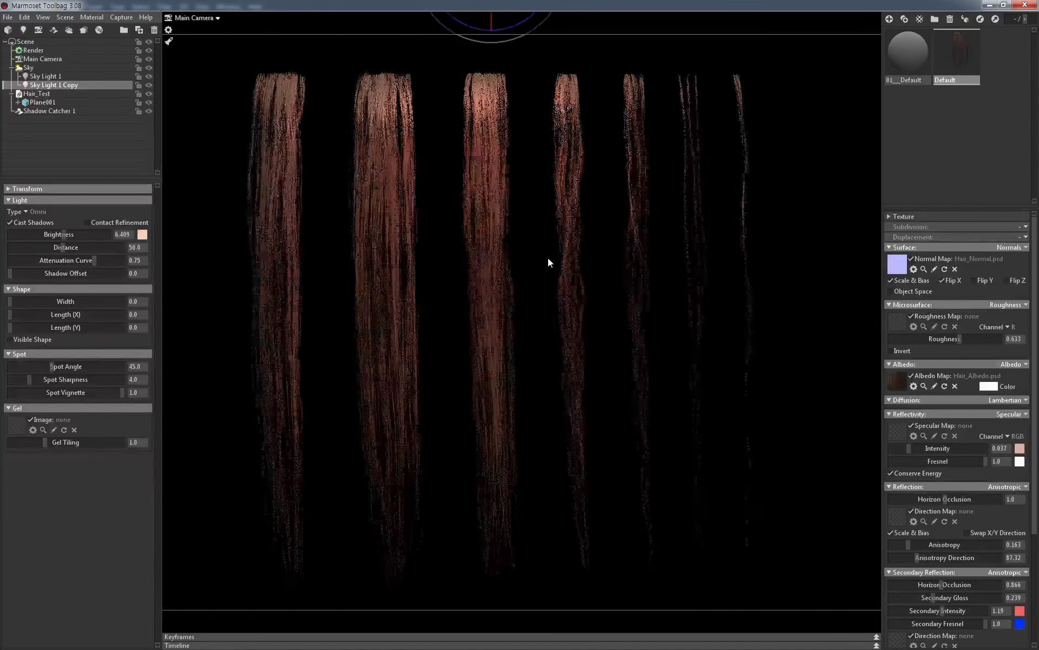
Deselect Sky Light 1 Copy, then zoom and pan around the full-screen render screenshot204.png before closing it
click(551, 250)
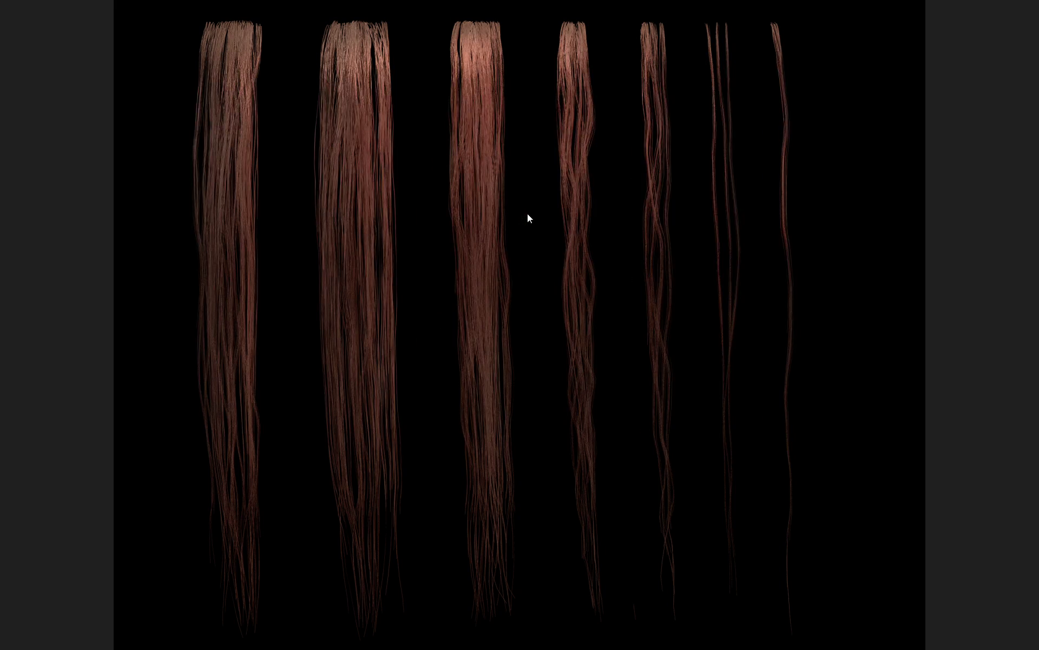
scroll(527, 213, up, 2)
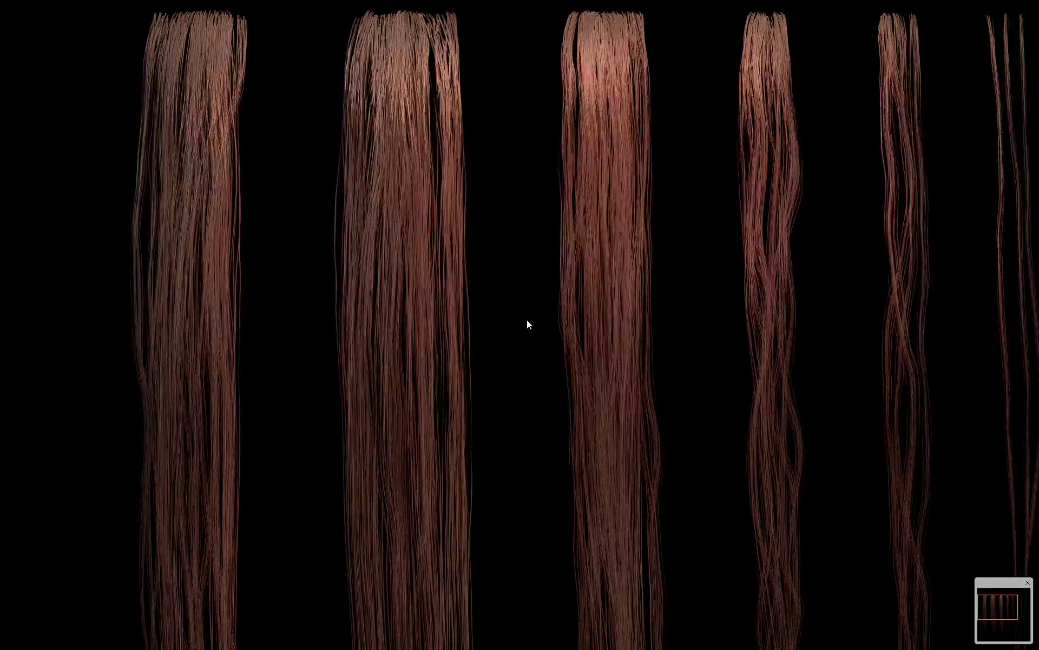
scroll(528, 319, down, 5)
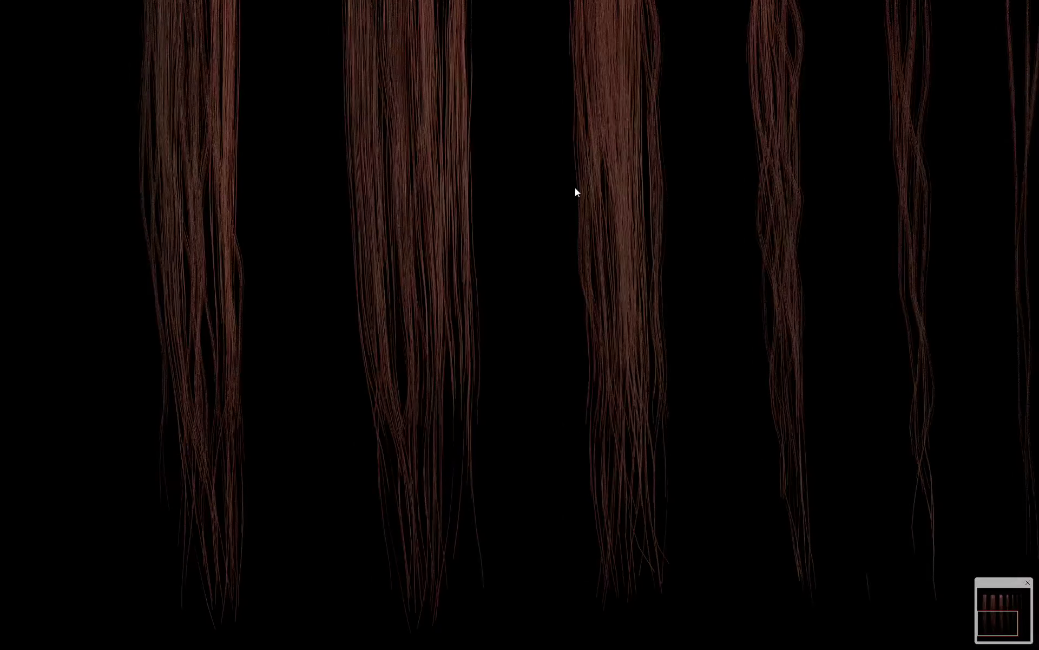
scroll(638, 296, right, 5)
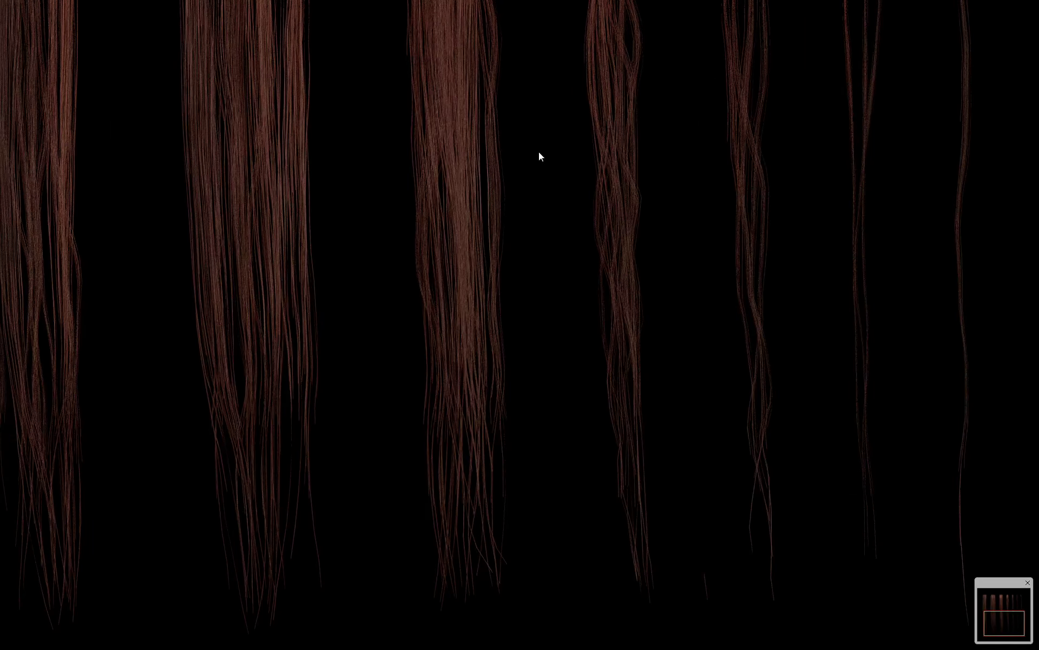
scroll(538, 157, up, 3)
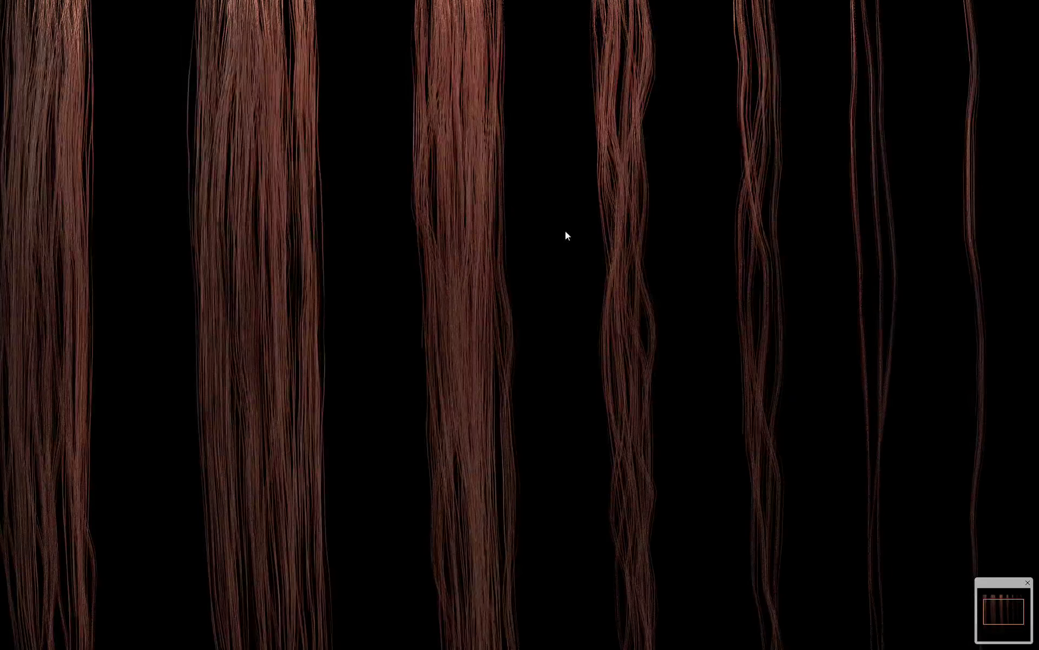
ctrl+scroll(566, 231, down, 3)
ctrl+scroll(499, 255, up, 1)
scroll(561, 298, left, 2)
scroll(731, 298, right, 3)
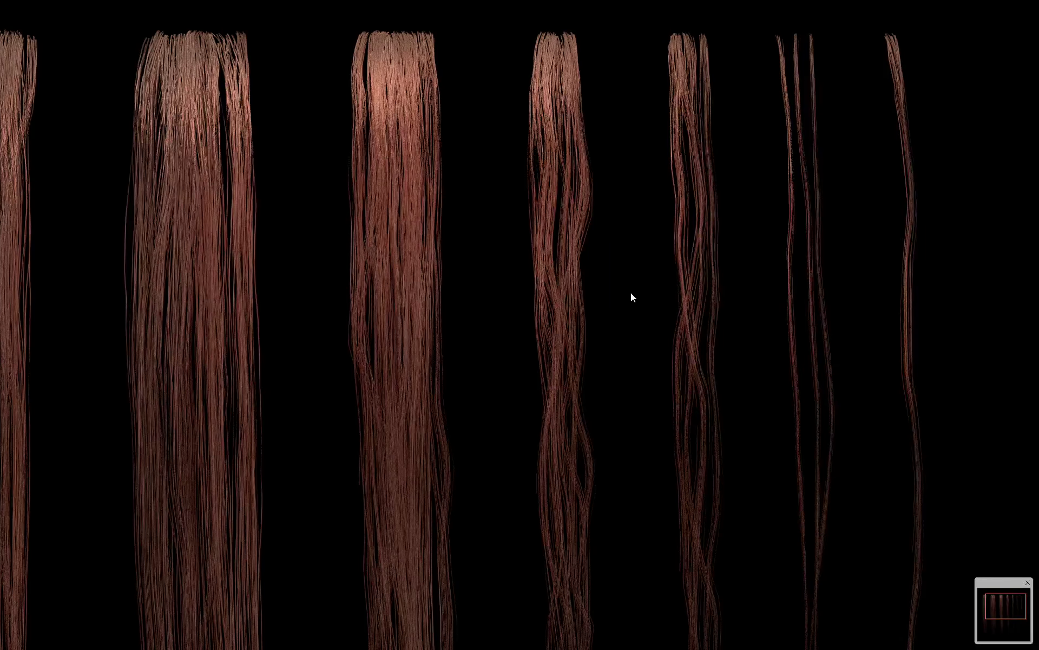
scroll(648, 272, left, 2)
scroll(603, 297, right, 2)
ctrl+scroll(602, 298, down, 2)
ctrl+scroll(601, 300, down, 2)
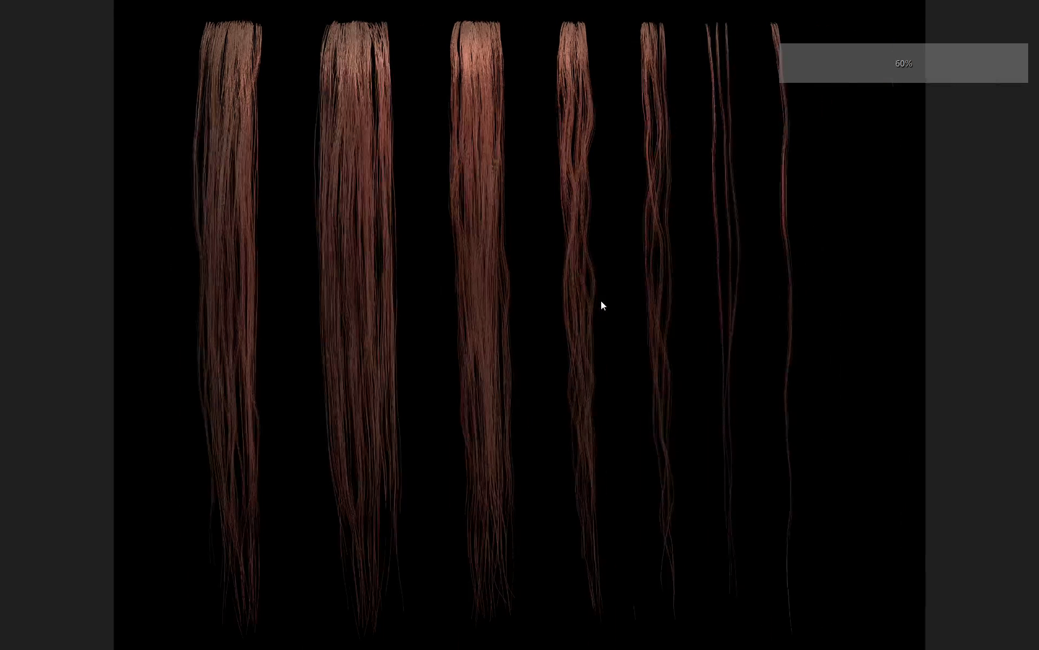
ctrl+scroll(601, 300, up, 1)
scroll(600, 301, up, 1)
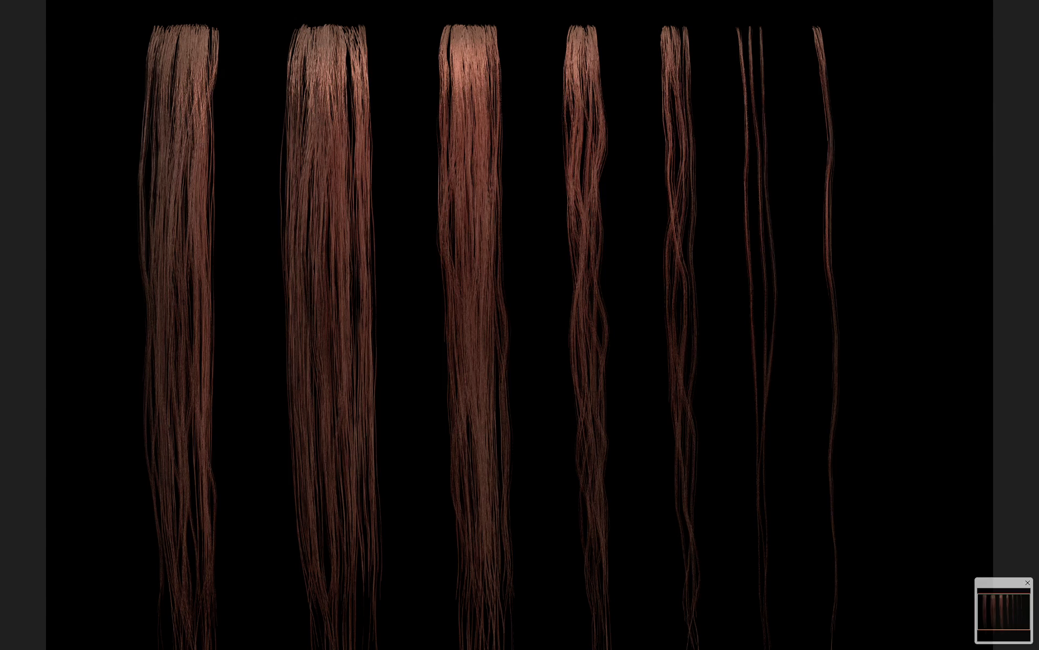
key(Escape)
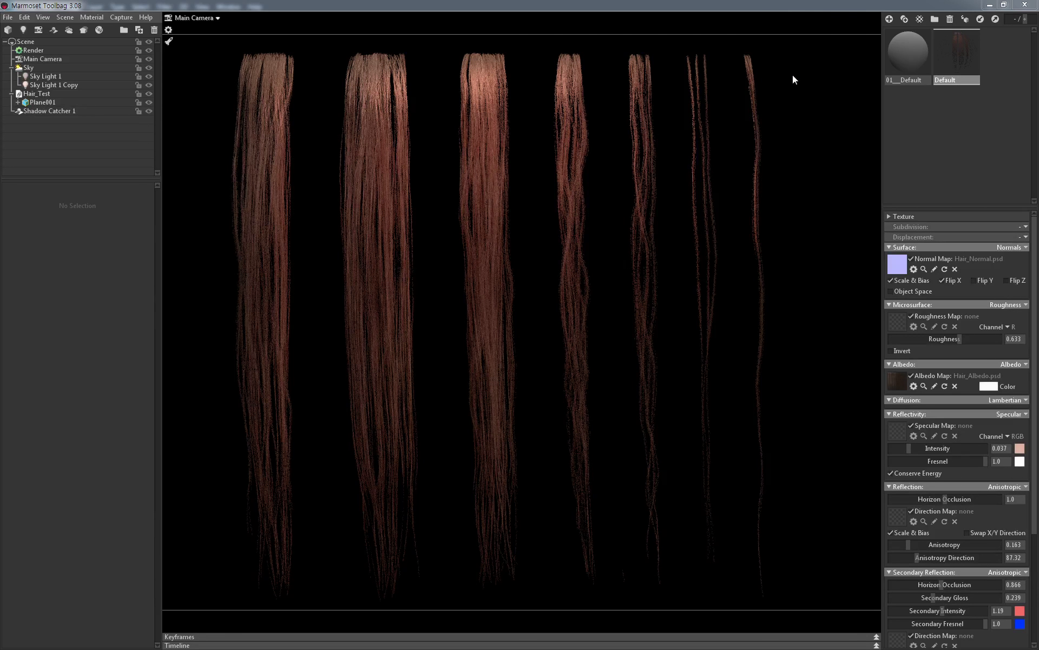
Save the scene as Marmoset_Hair.tbscene in 20191101_Bunny\Texture\Hair
click(9, 17)
click(31, 71)
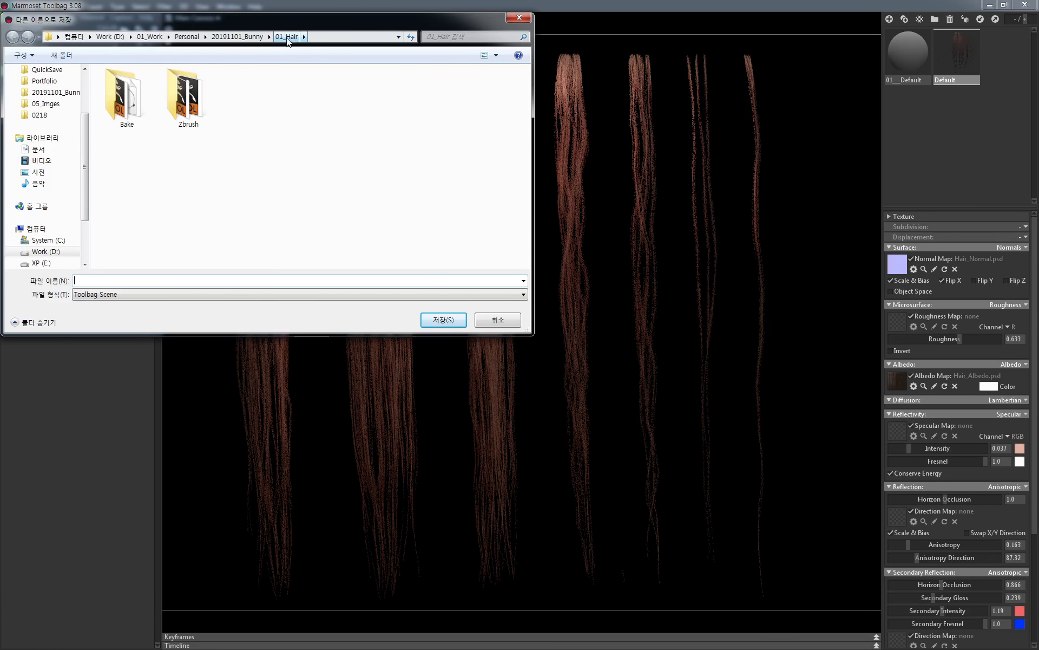
click(239, 37)
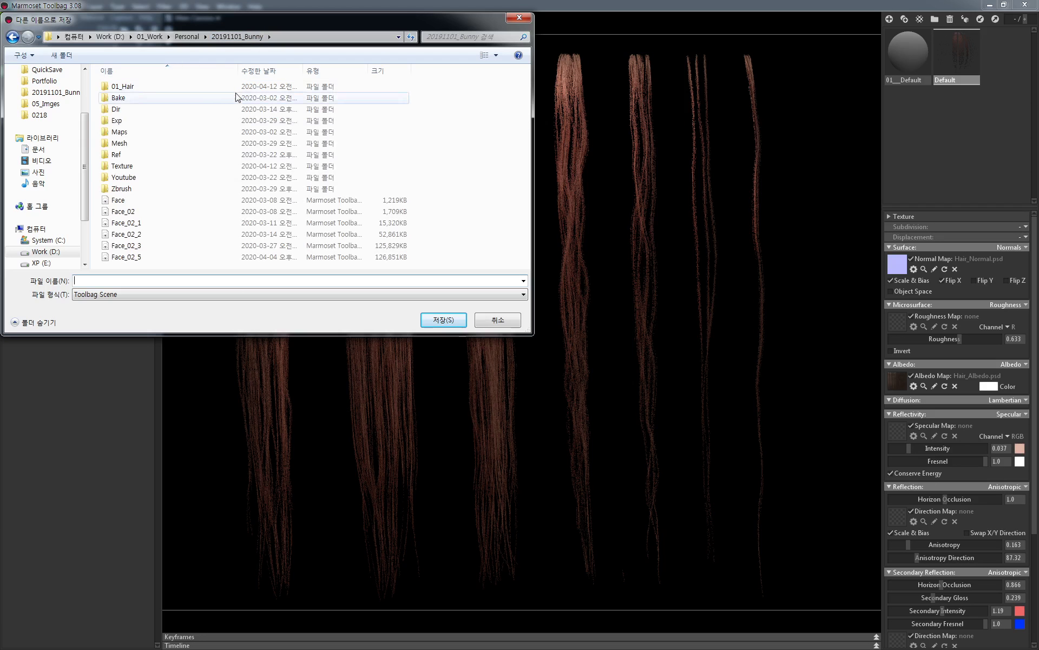
double_click(144, 168)
double_click(186, 97)
text(Marmoset_Hair)
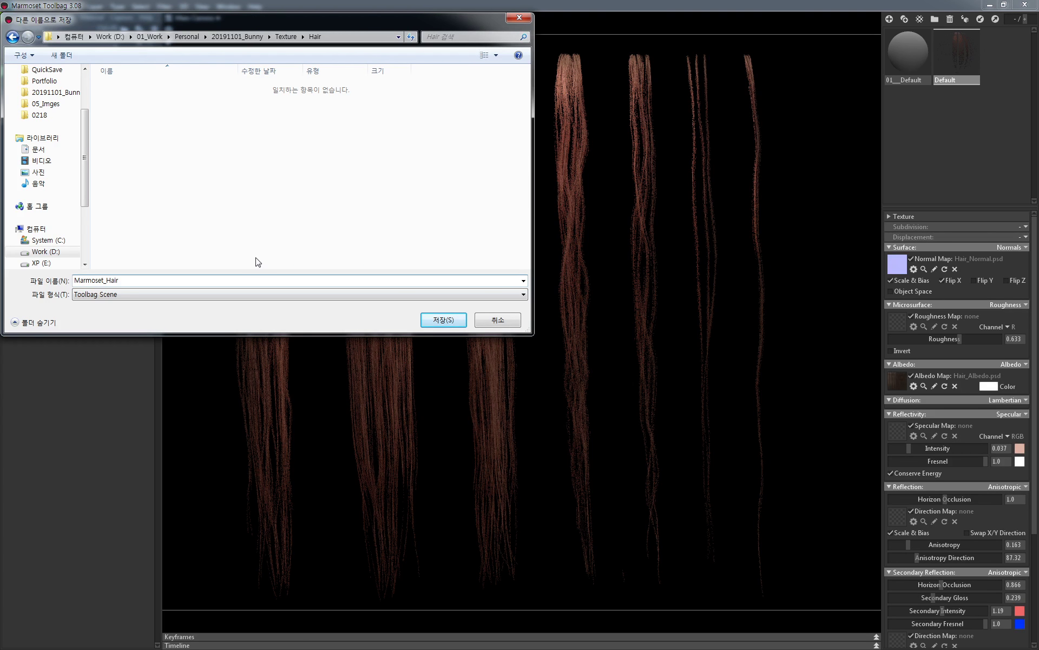
key(Return)
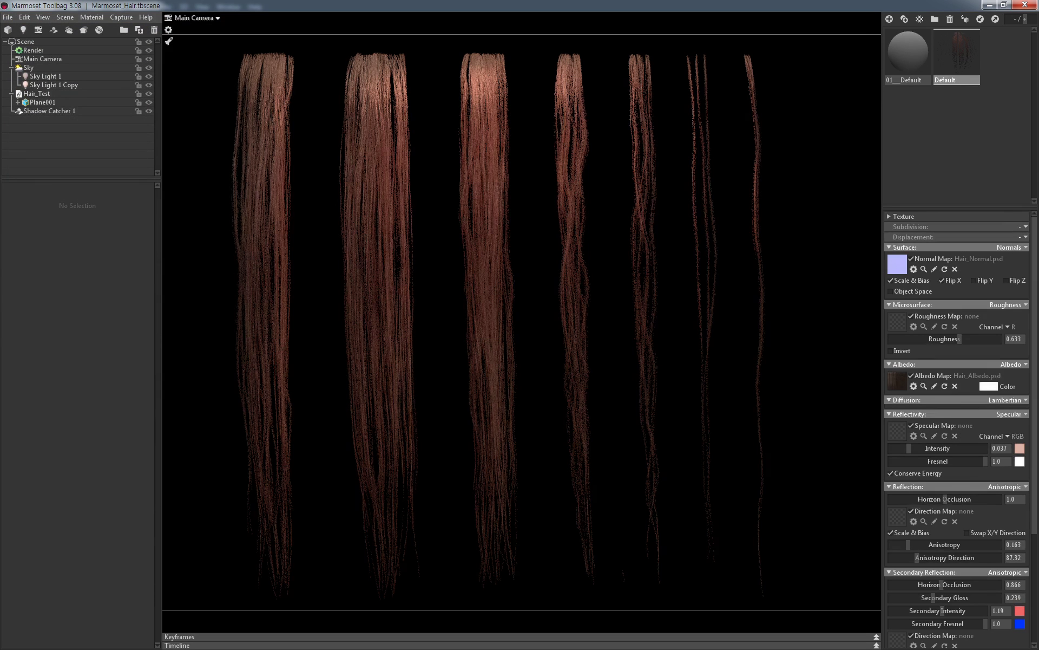